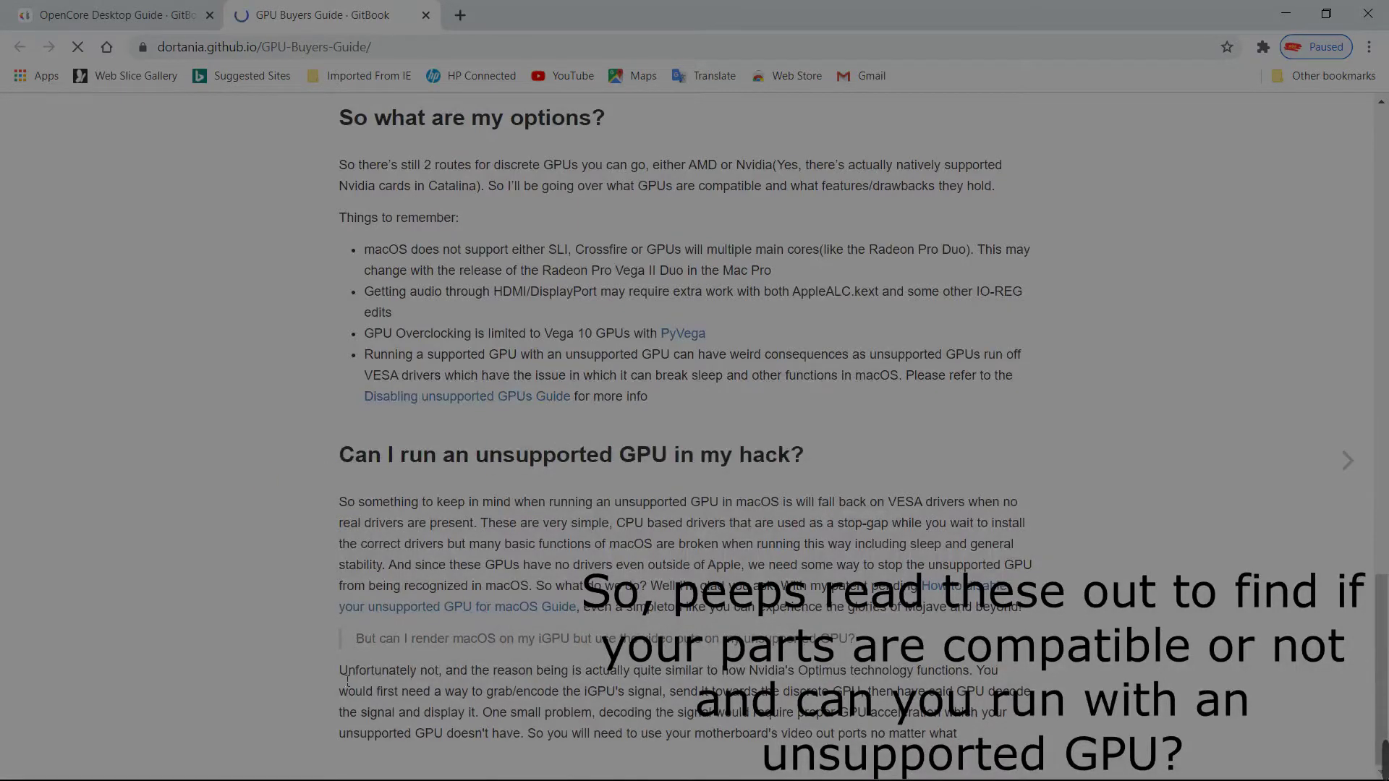
Clear the stray text selection and close the GPU Buyers Guide page.
left_click_drag(339, 671, 437, 671)
left_click(736, 571)
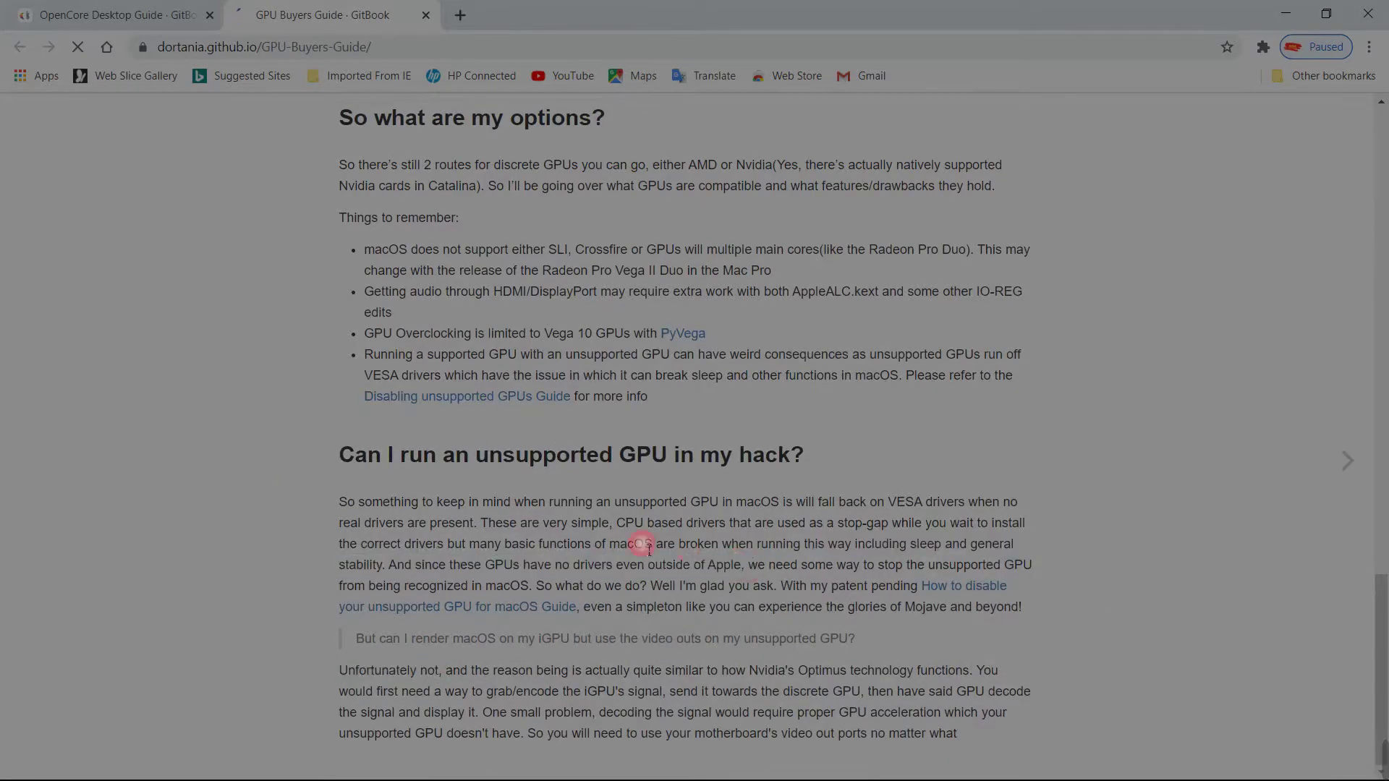
scroll(592, 484, "up", 10)
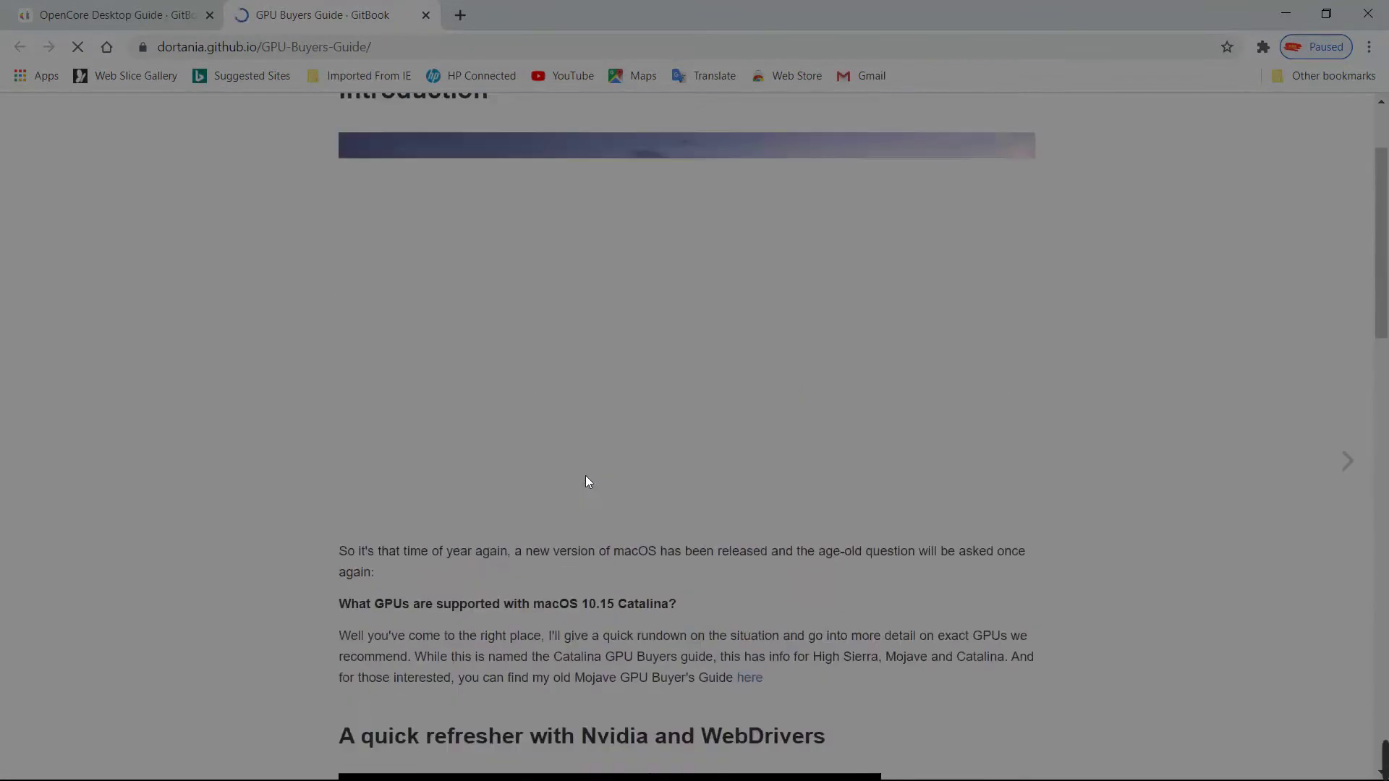
left_click(426, 14)
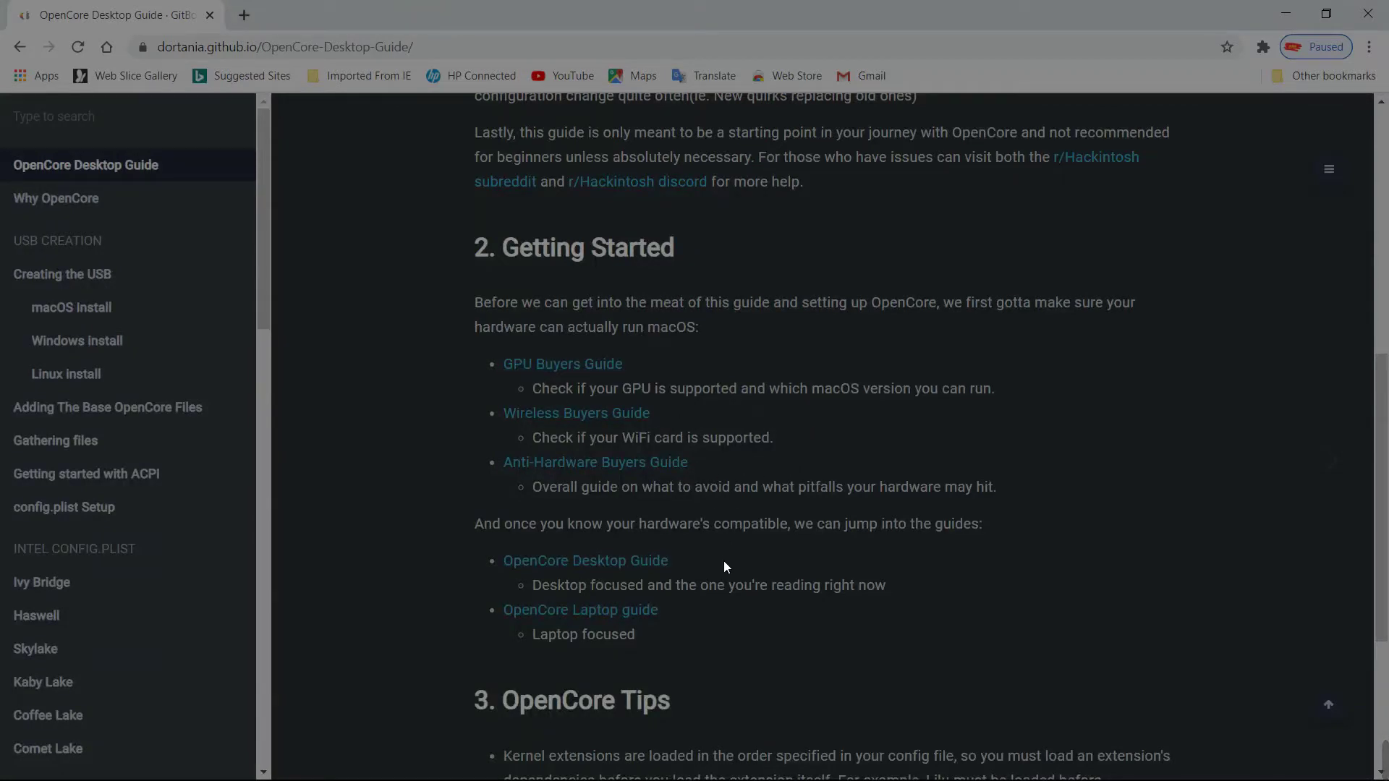
scroll(723, 562, "down", 2)
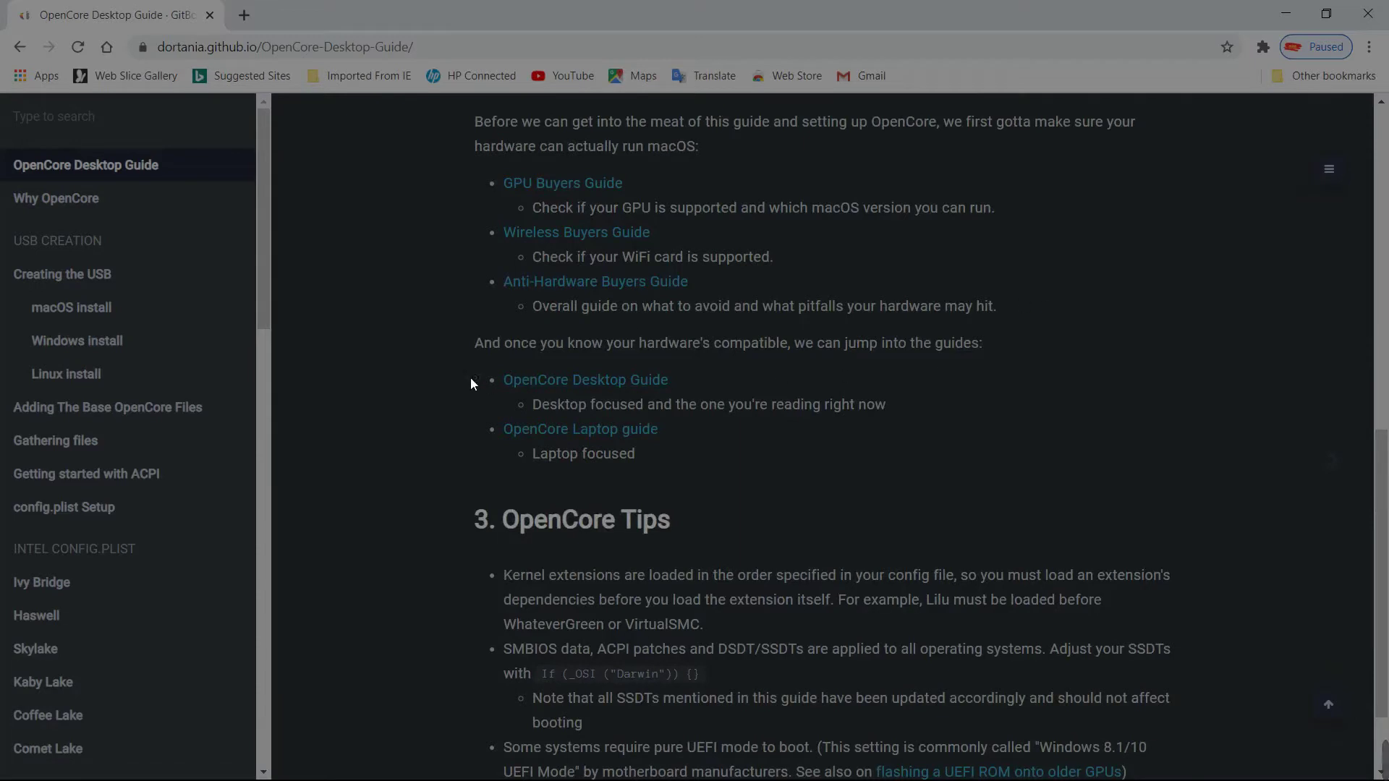
scroll(521, 319, "down", 2)
scroll(806, 573, "up", 12)
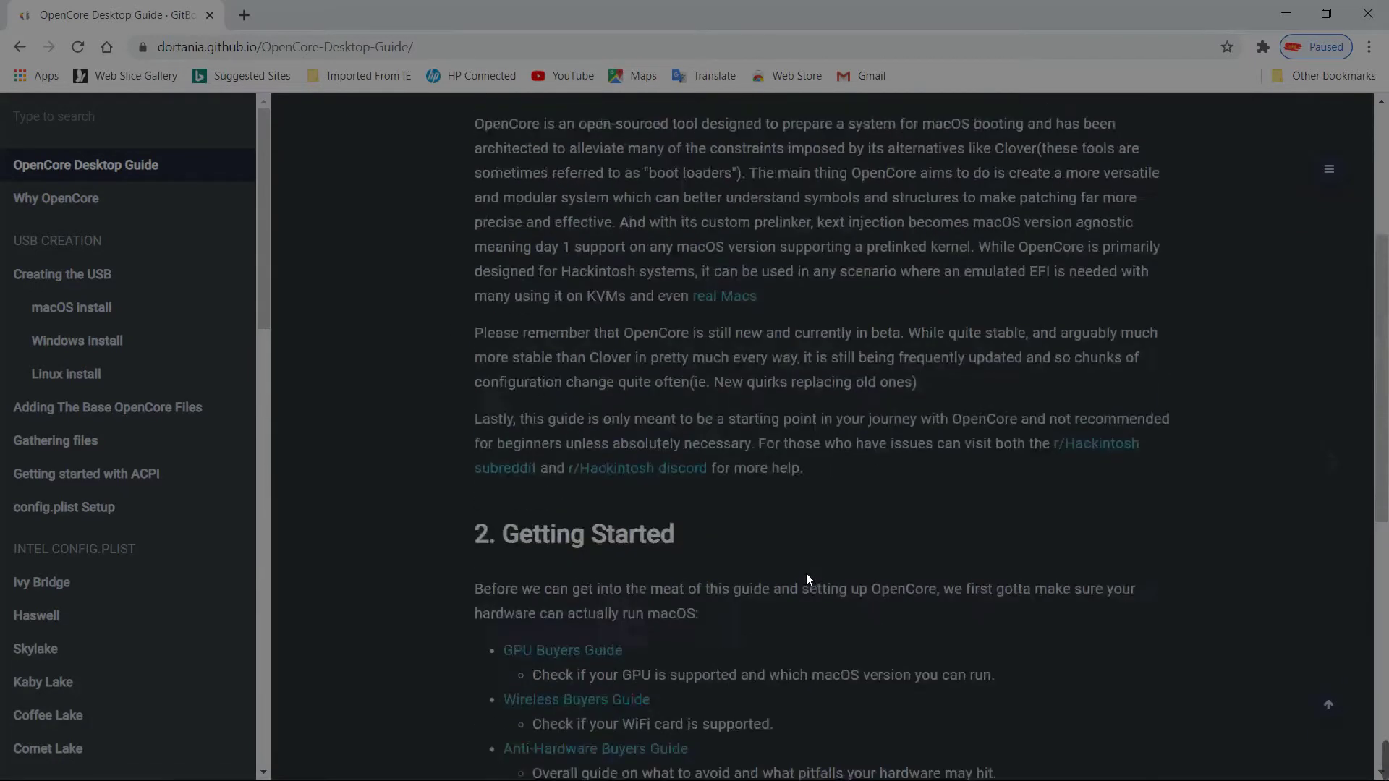
Open the 'Why OpenCore' page from the sidebar and read through it.
left_click(140, 201)
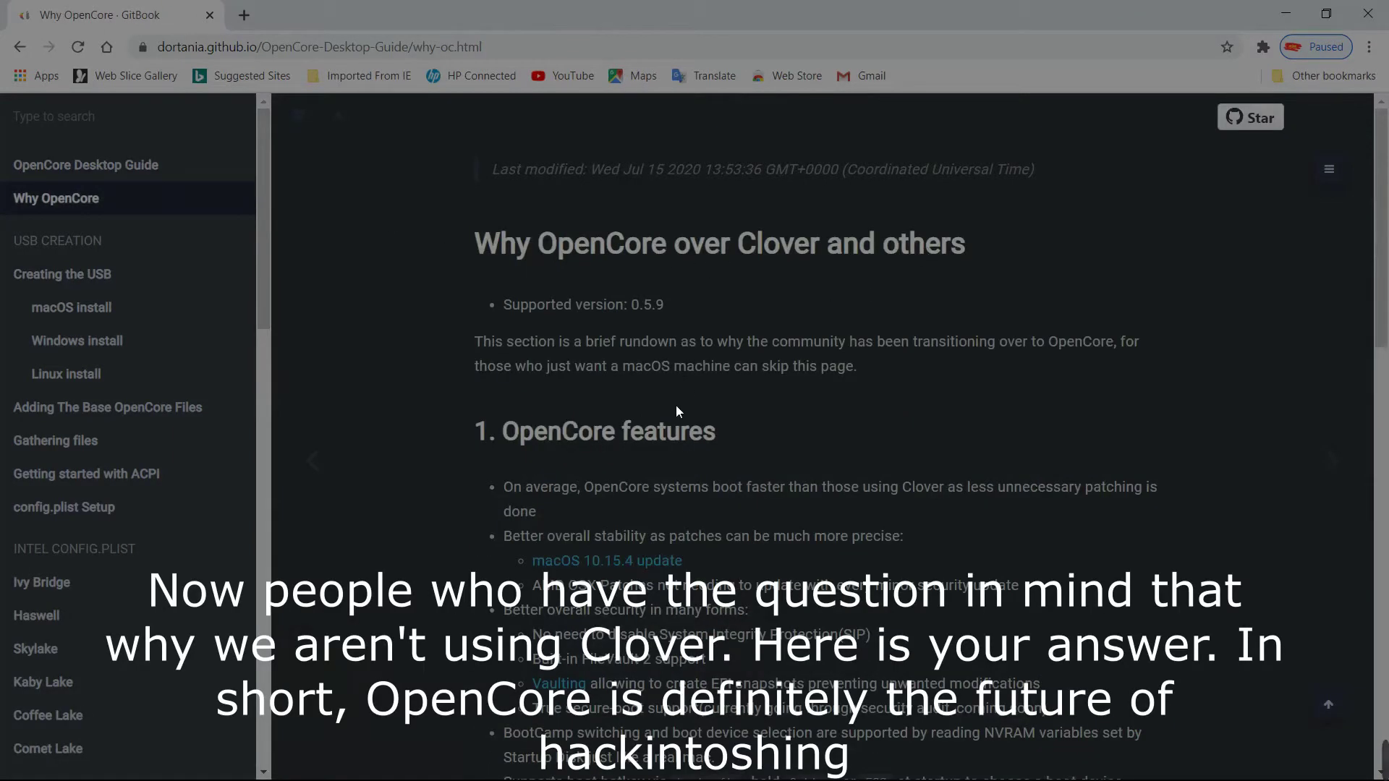
scroll(676, 405, "down", 2)
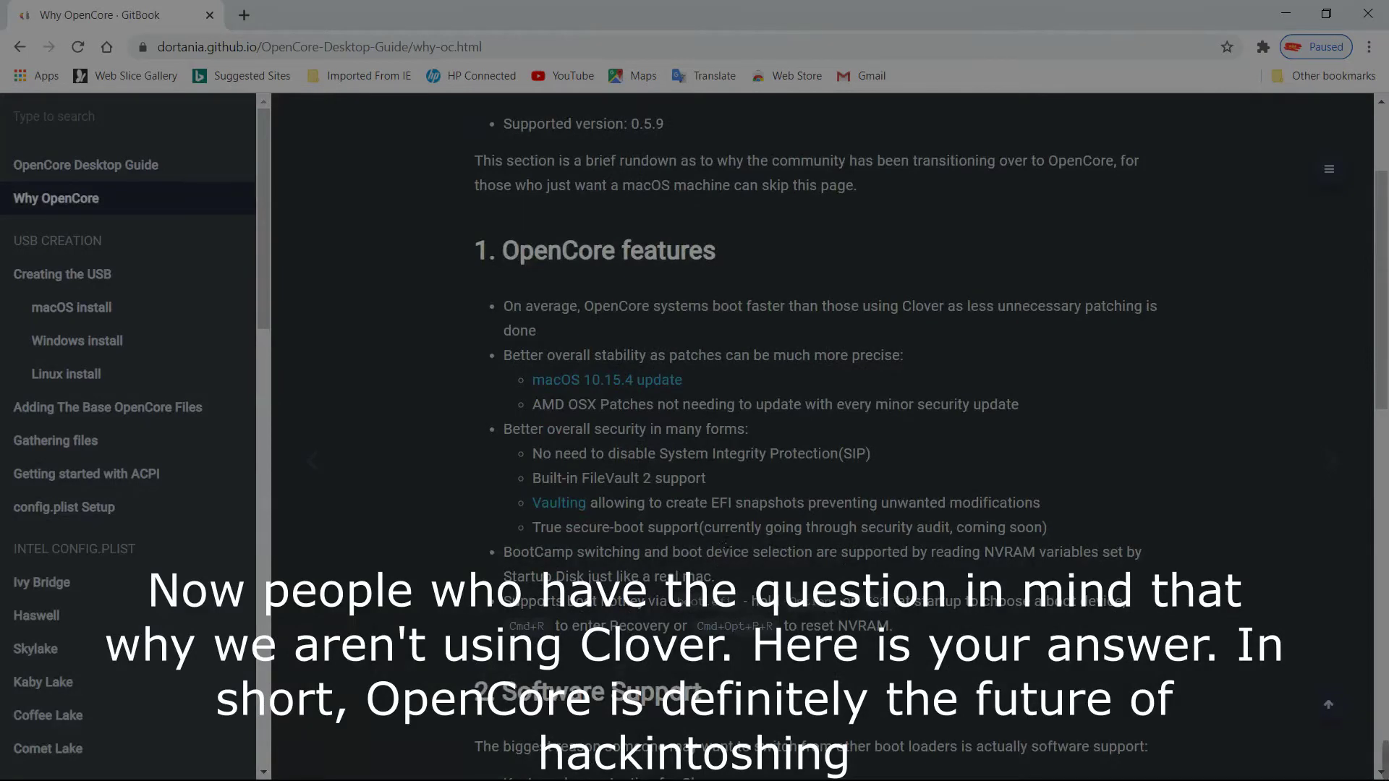
scroll(687, 512, "down", 6)
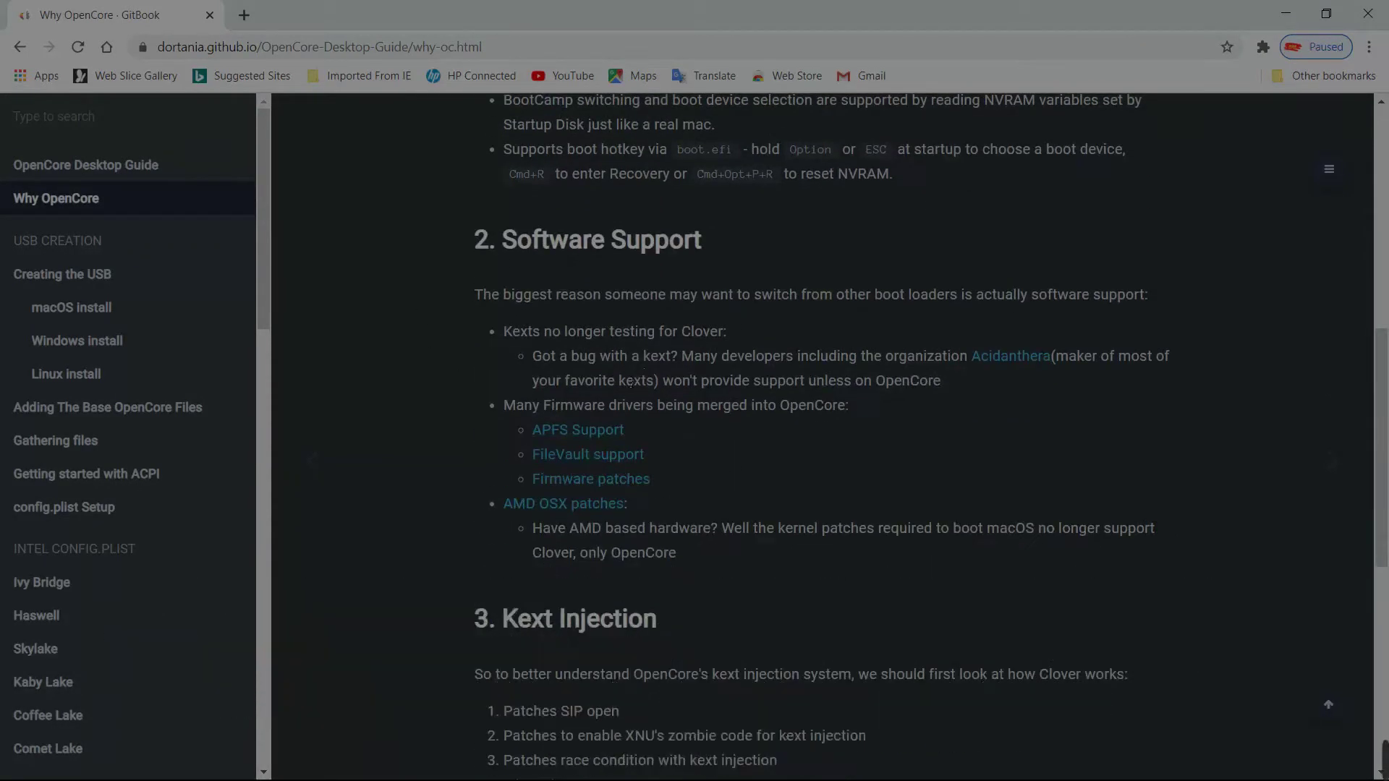
scroll(779, 582, "down", 3)
scroll(779, 581, "down", 4)
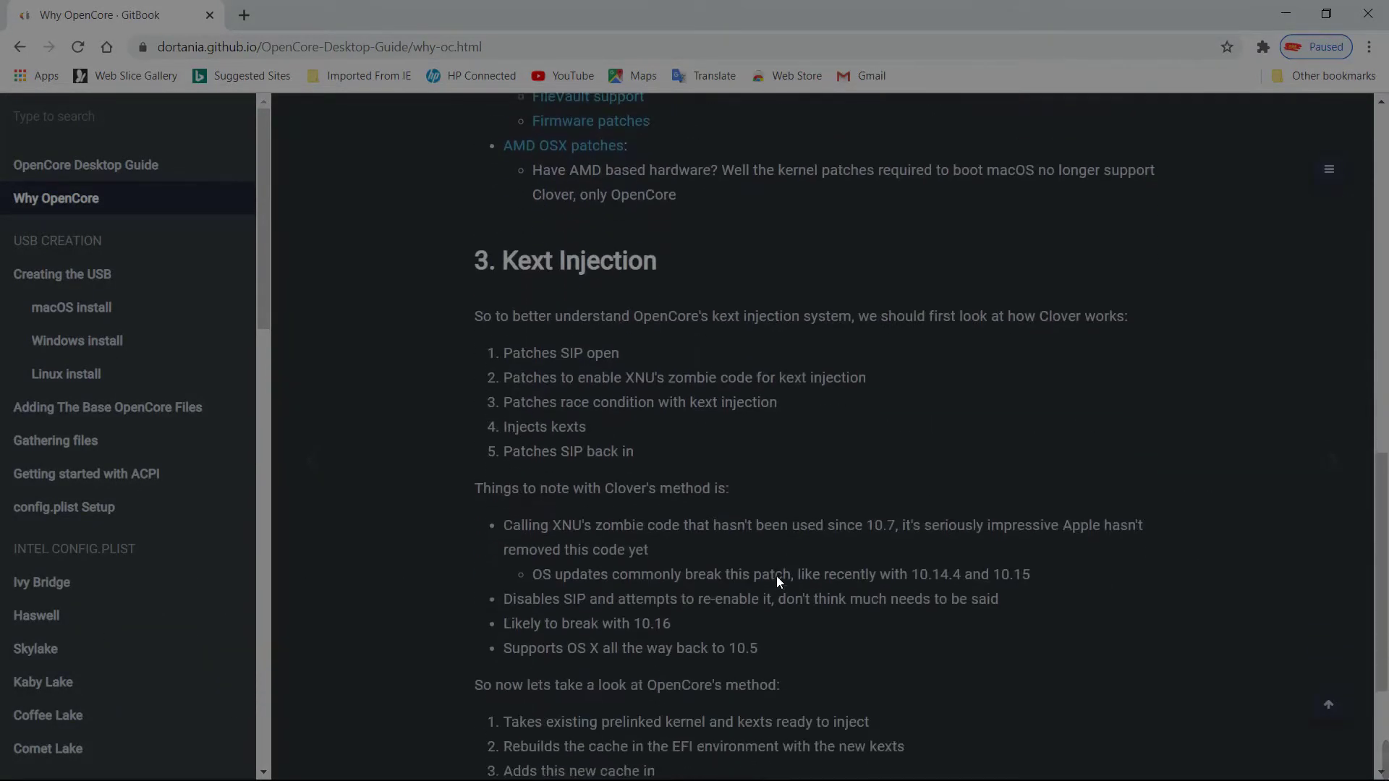
scroll(778, 571, "up", 20)
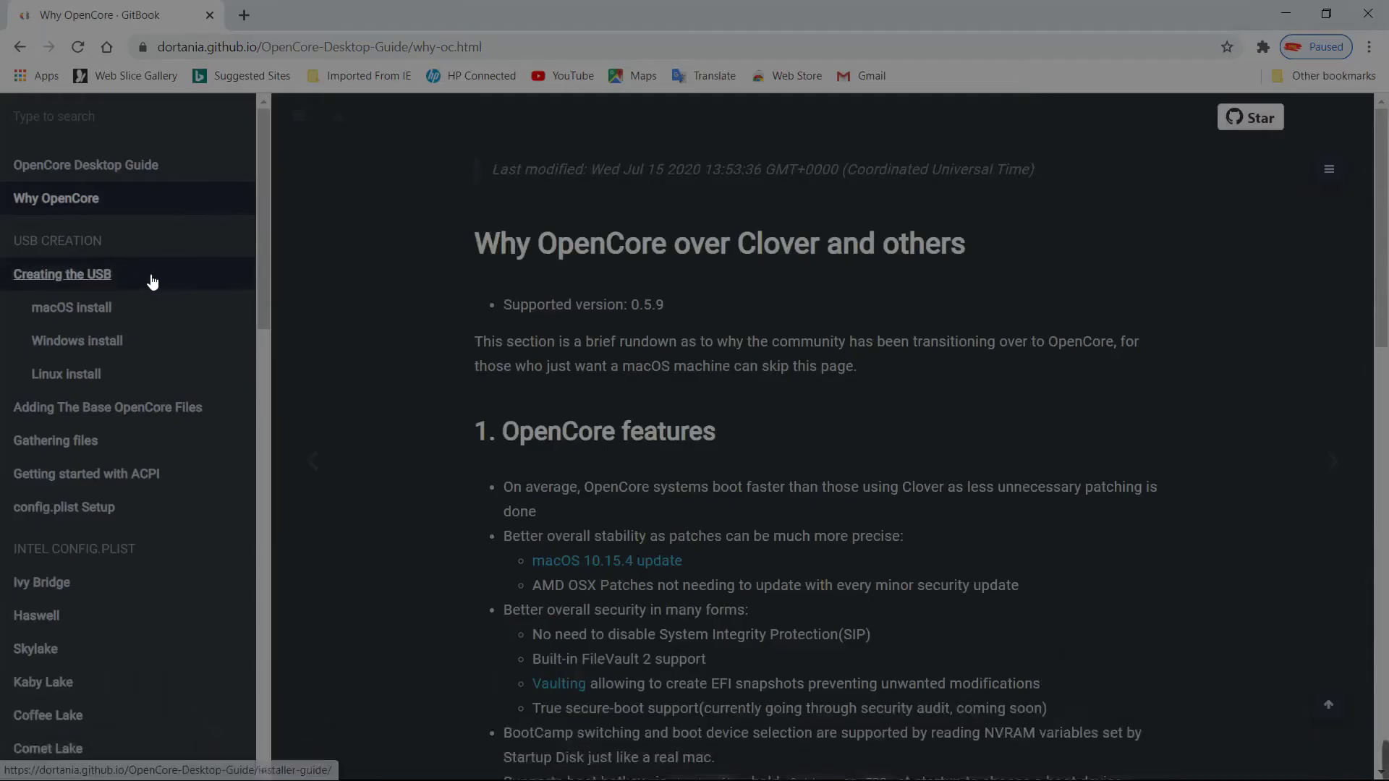
Open the Creating the USB page and the OpenCorePkg releases, noting the advice to use the debug build.
left_click(152, 281)
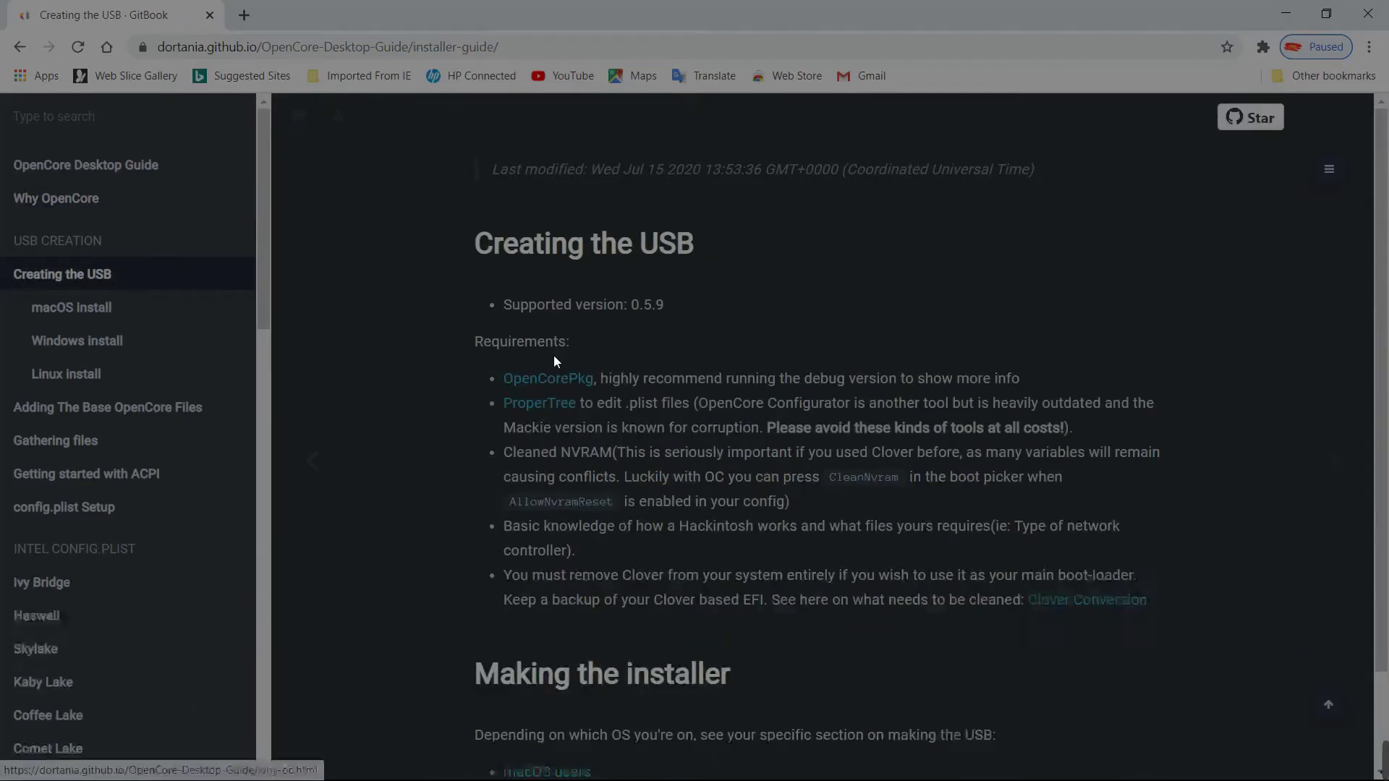
scroll(801, 440, "down", 2)
scroll(801, 439, "up", 2)
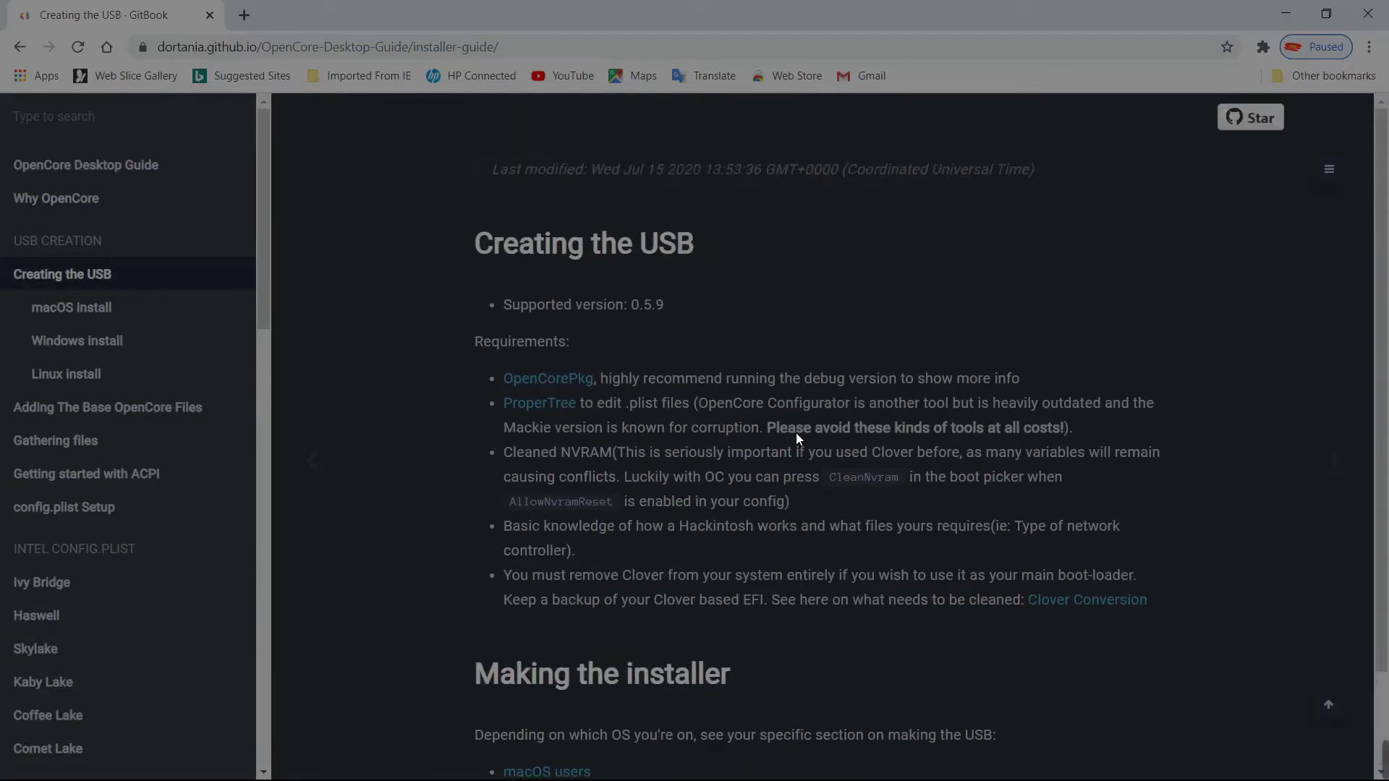
left_click(548, 384)
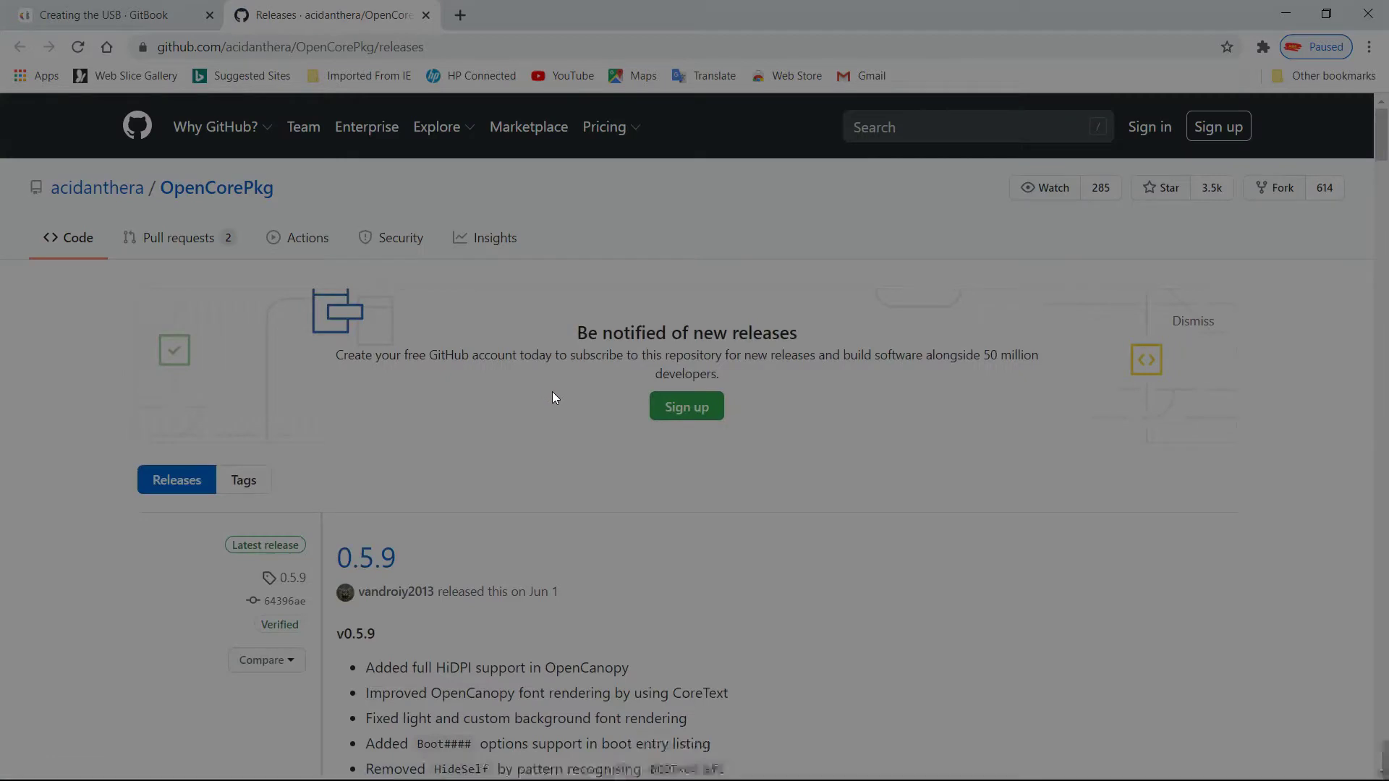
scroll(552, 392, "down", 12)
scroll(565, 398, "down", 7)
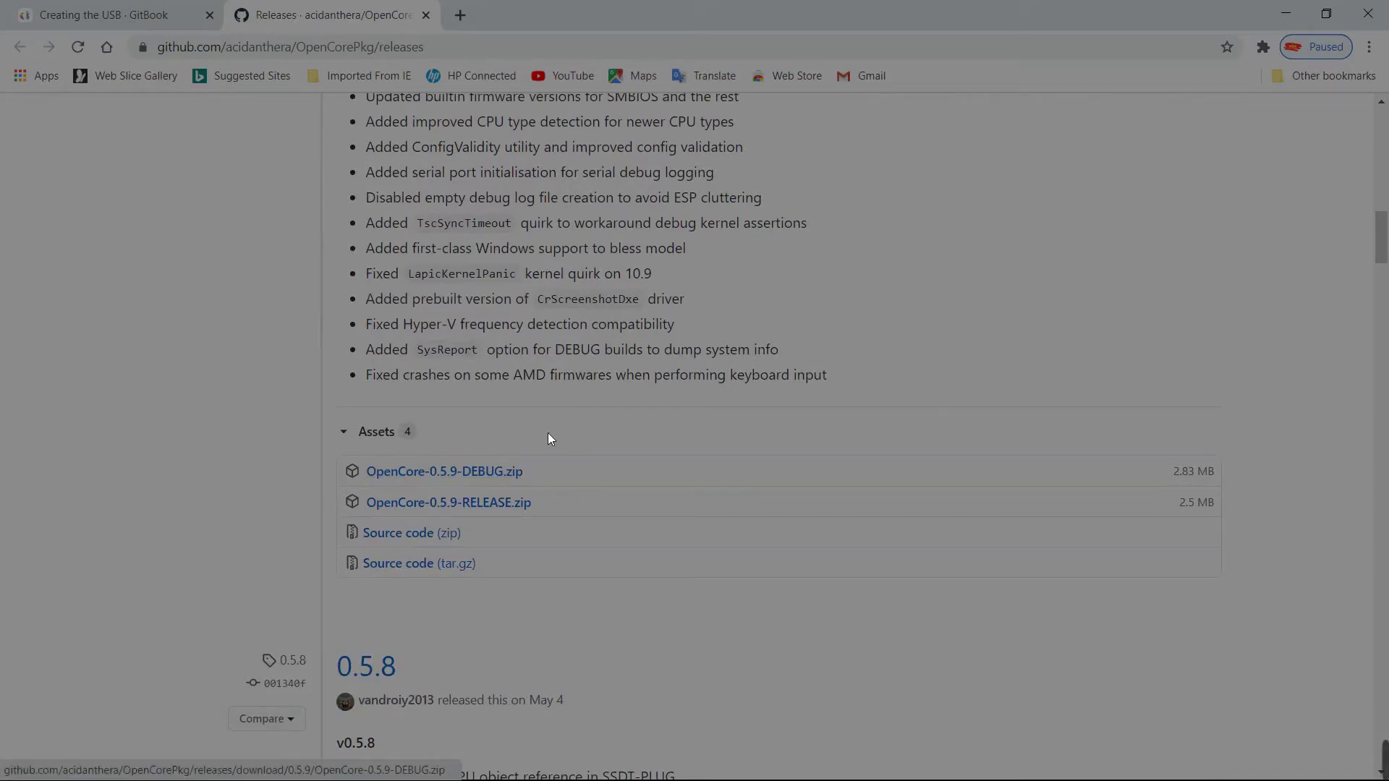
left_click(49, 10)
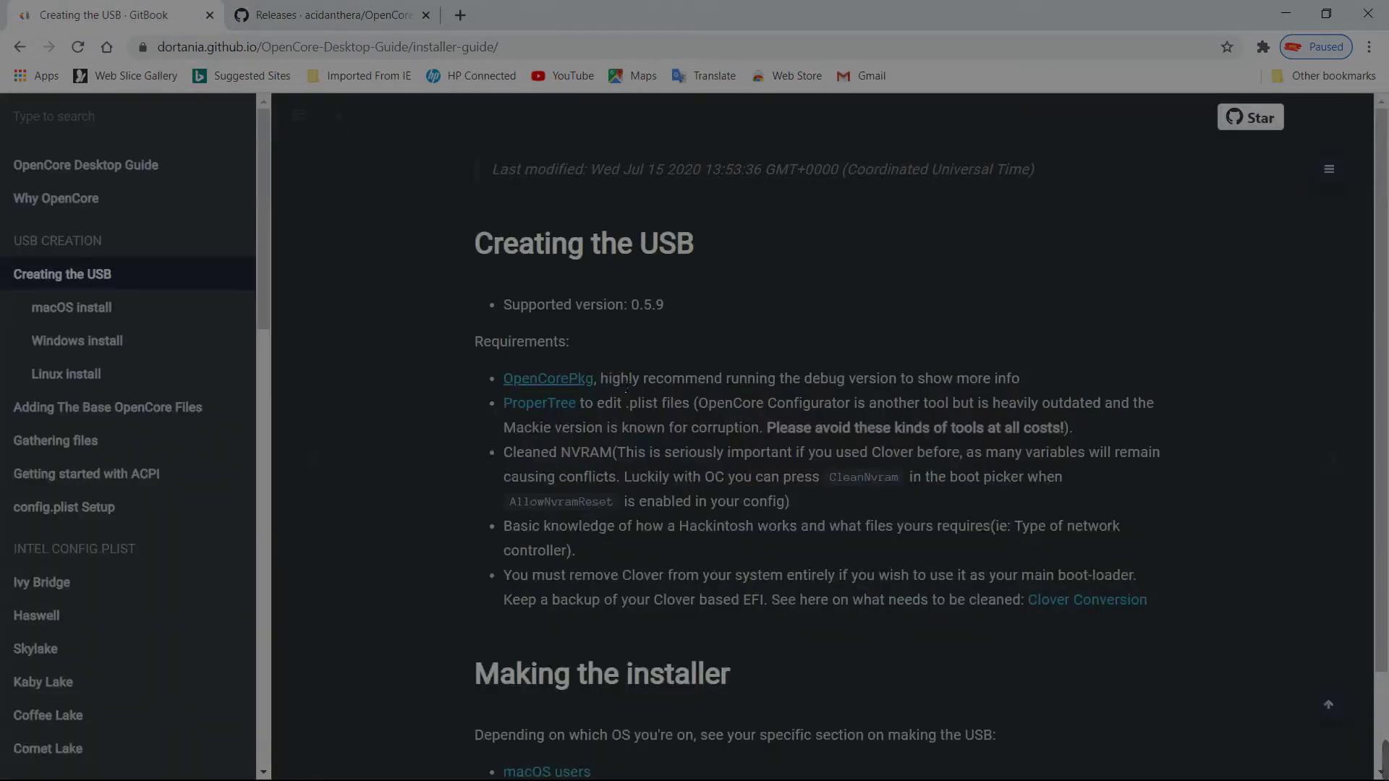
left_click_drag(601, 384, 1042, 372)
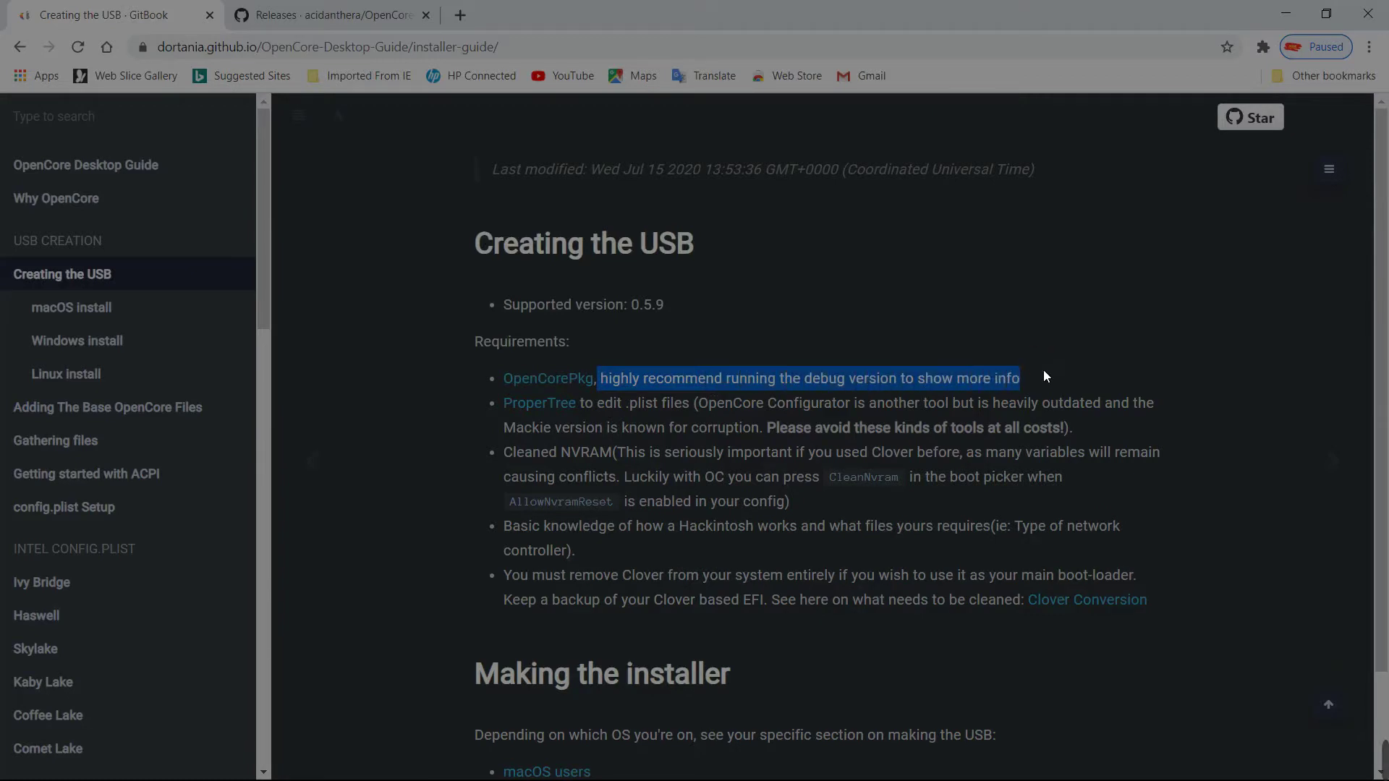
Save OpenCore-0.5.9-DEBUG.zip into a new Downloads folder named 'OpenCore'.
left_click(353, 10)
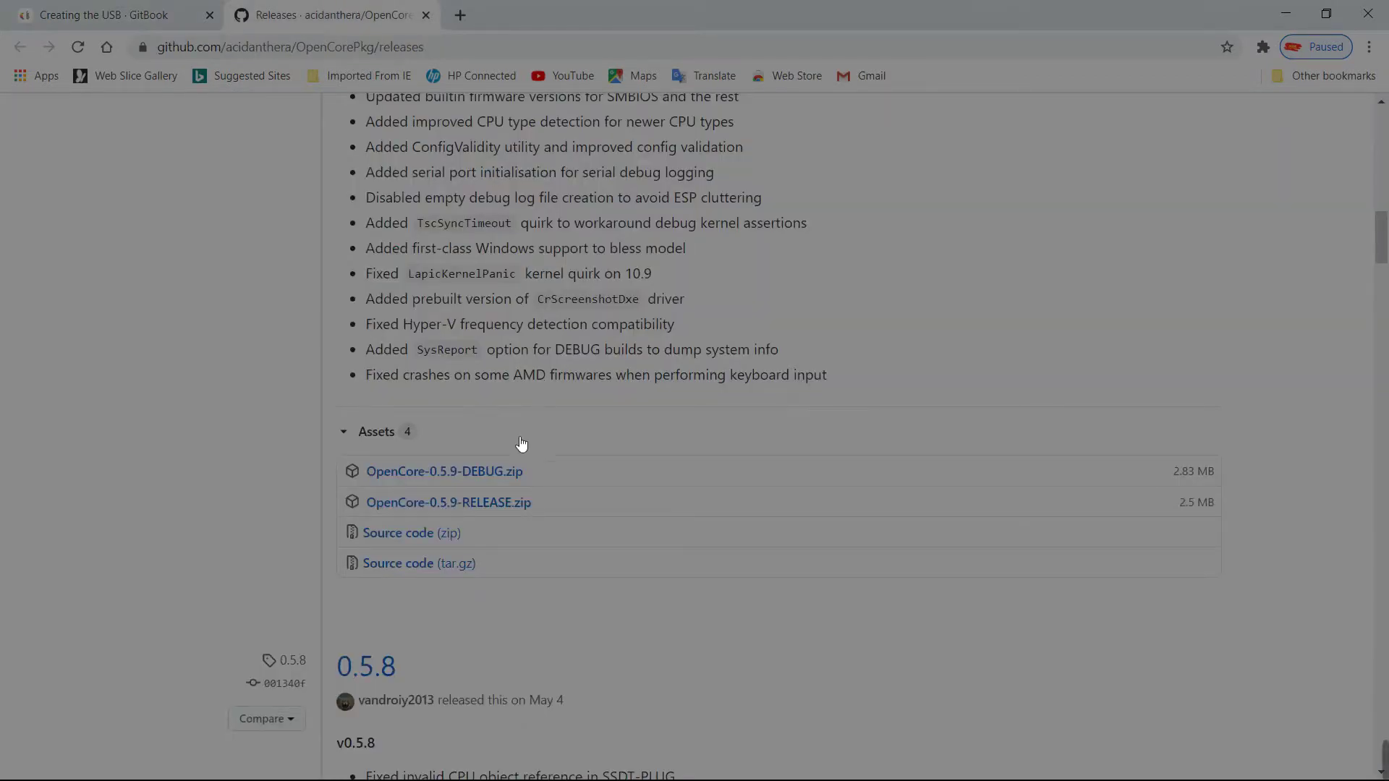
left_click(491, 472)
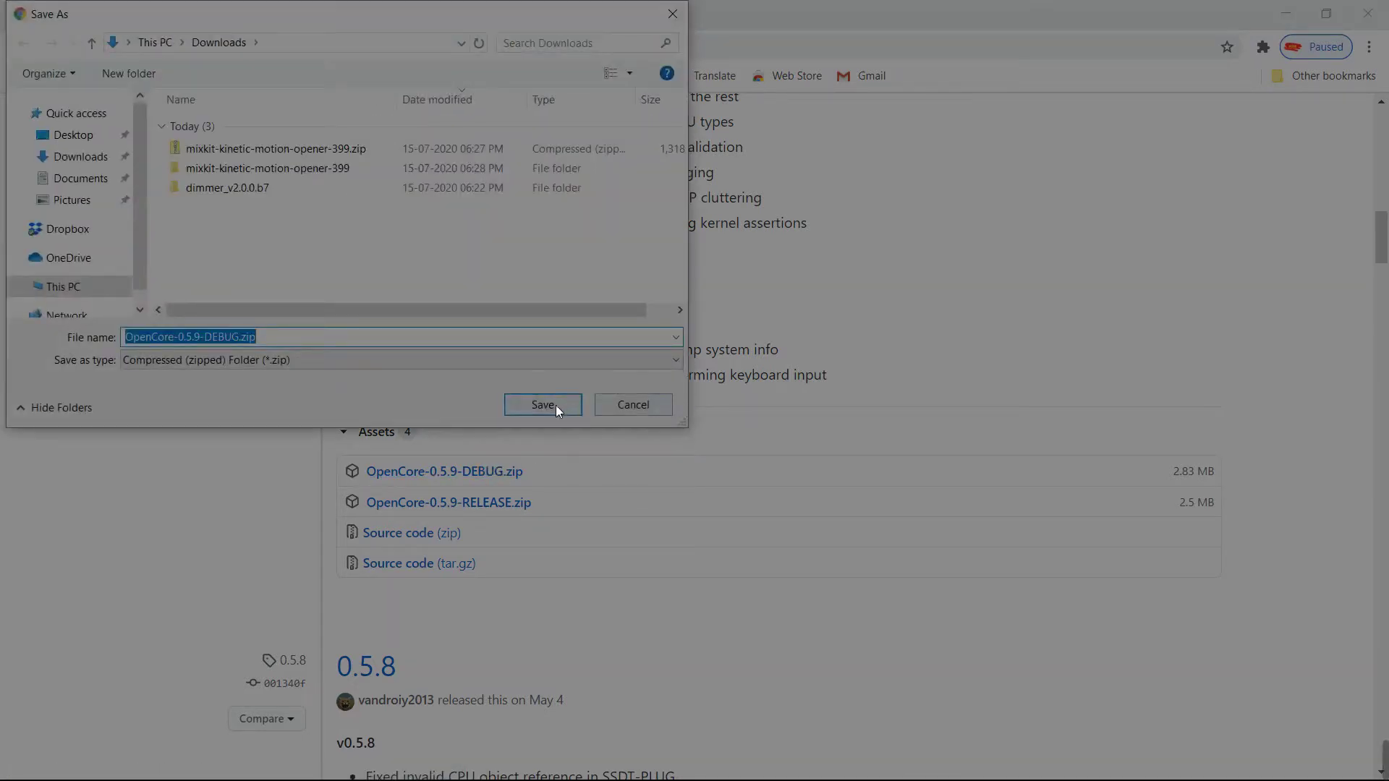
left_click(136, 75)
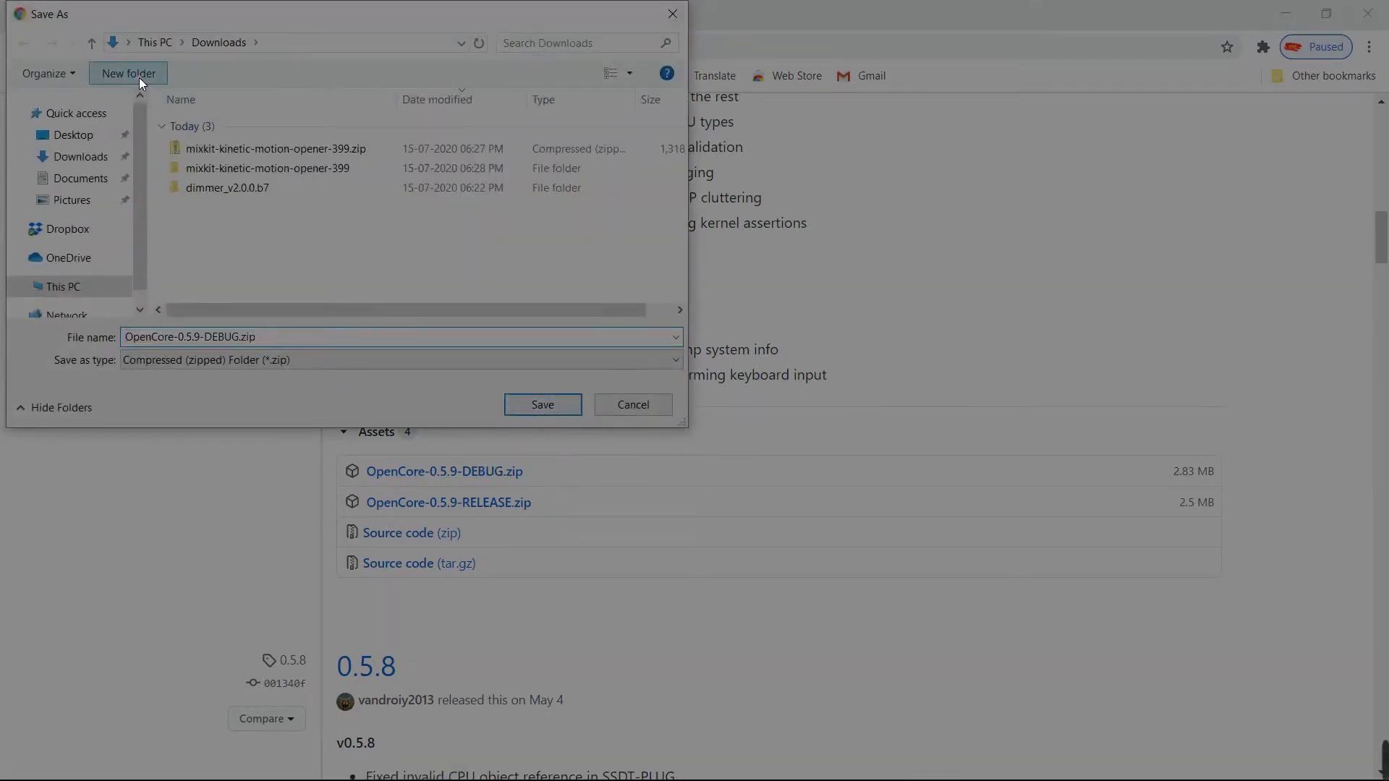
type("O")
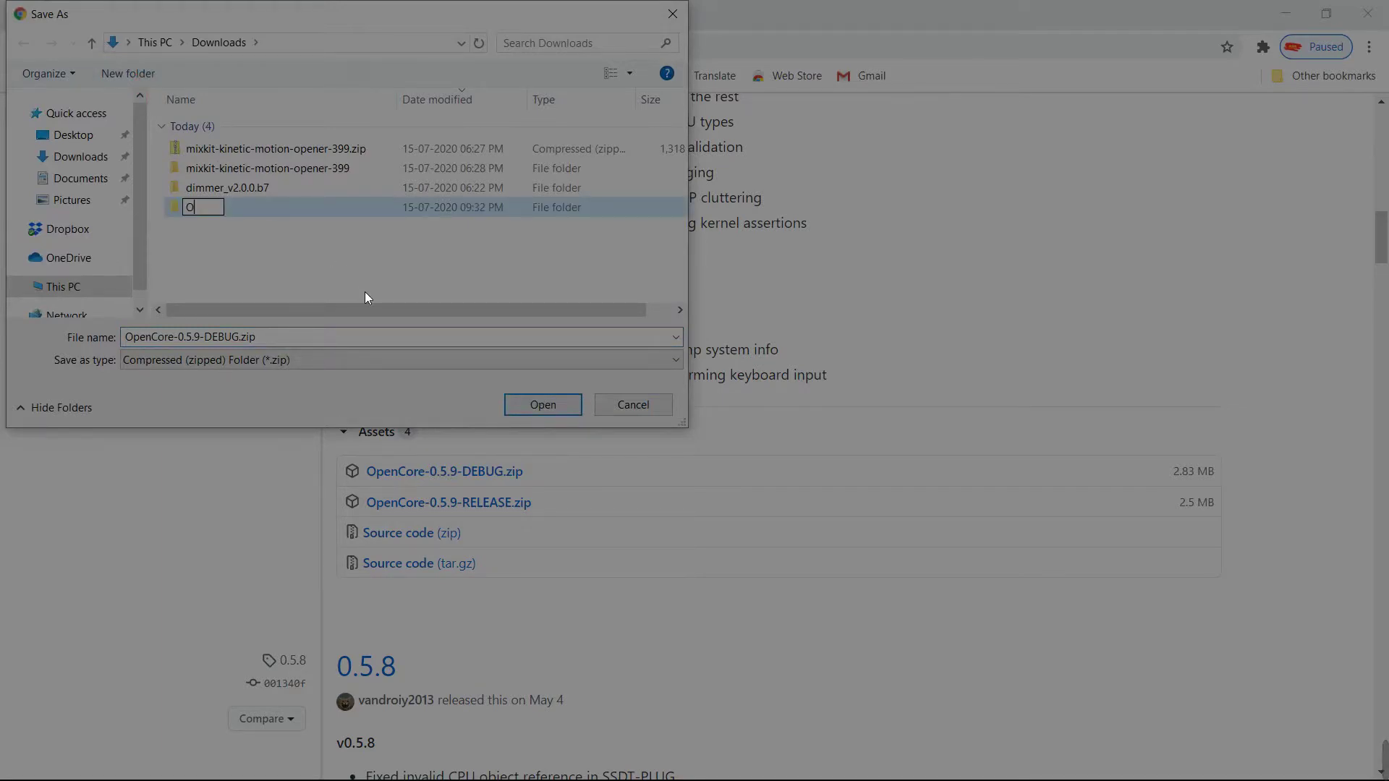
type("penCore")
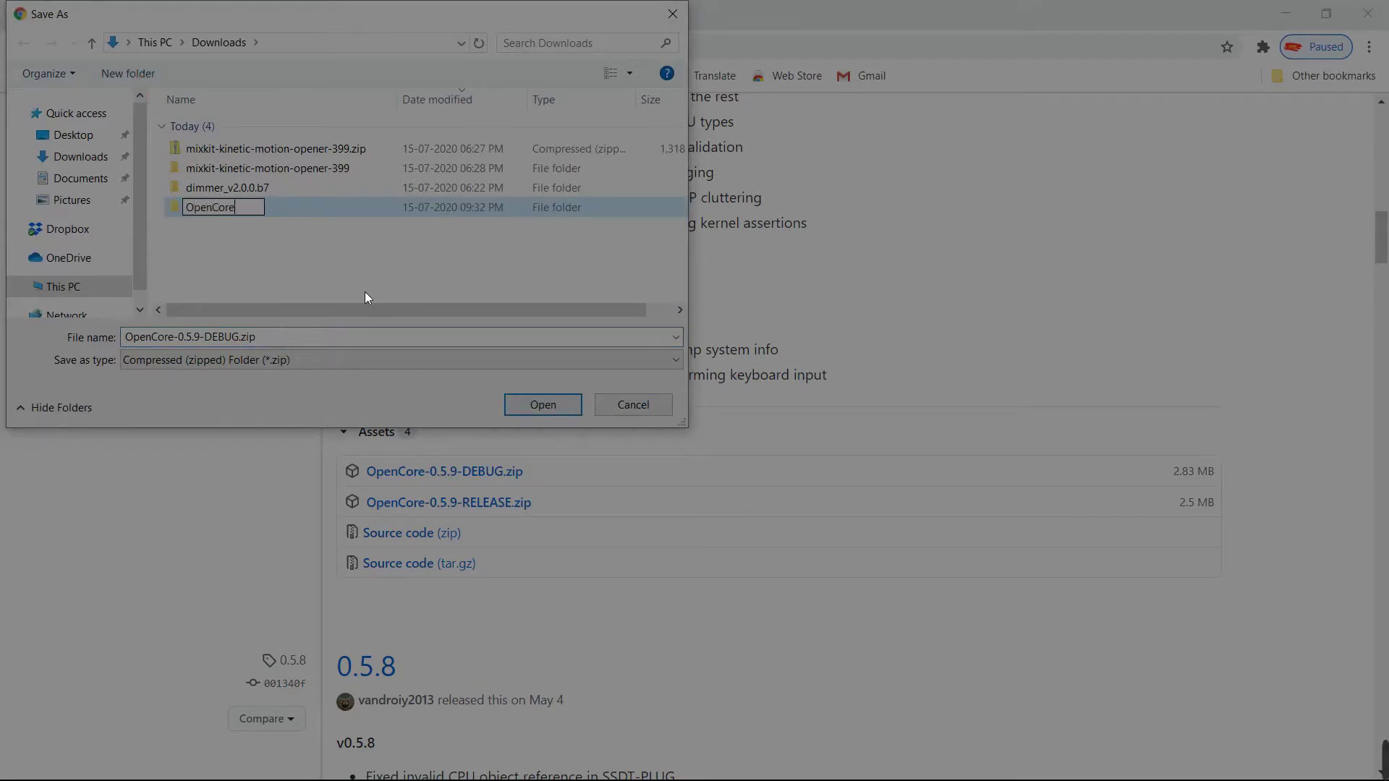
key("Return")
key("Return")
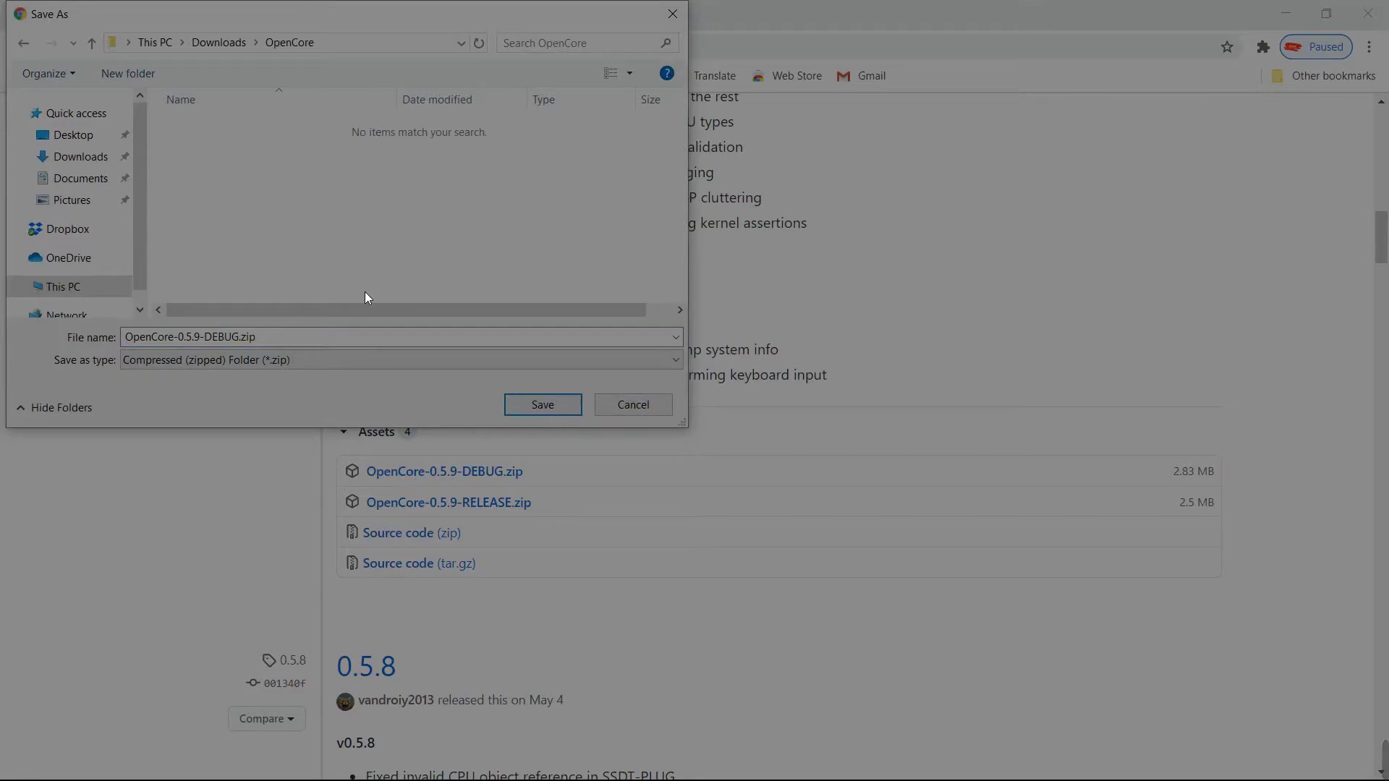
left_click(530, 401)
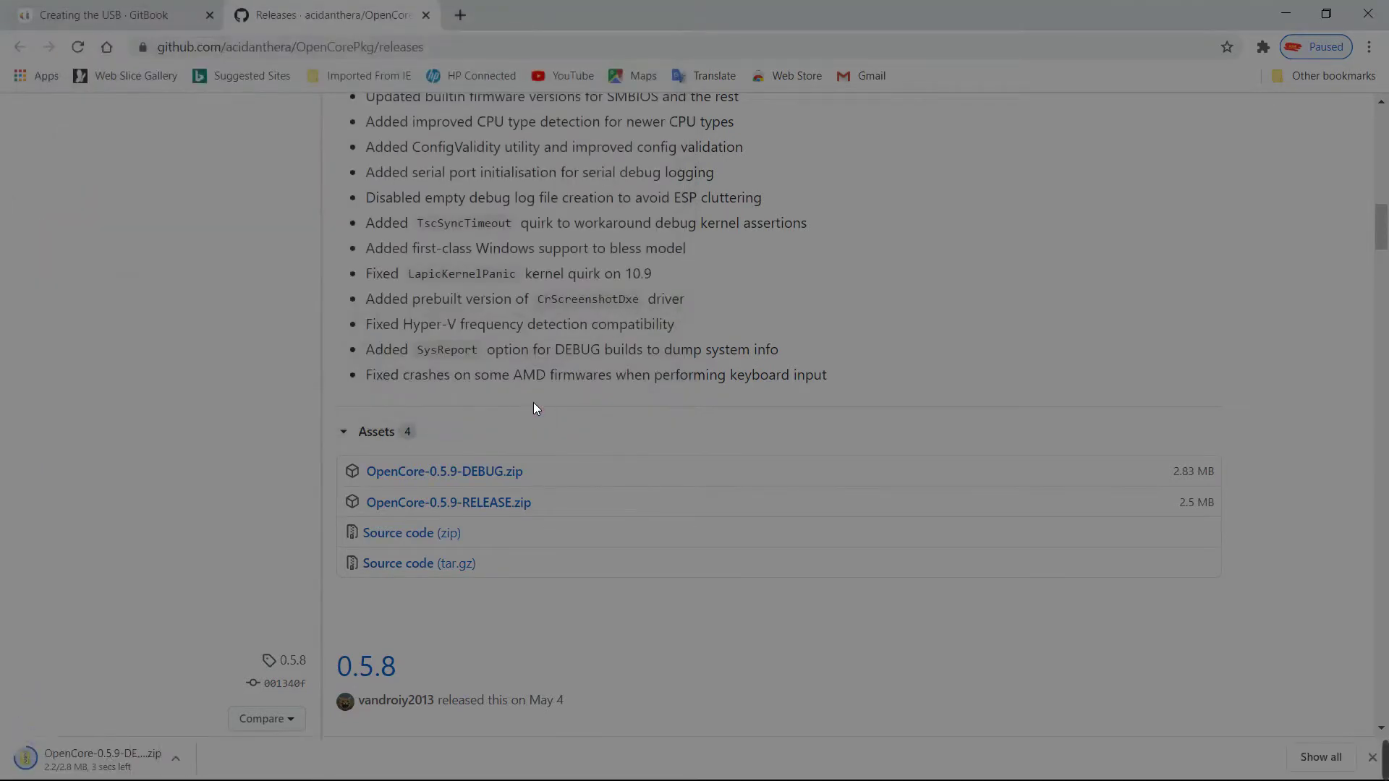
left_click(176, 5)
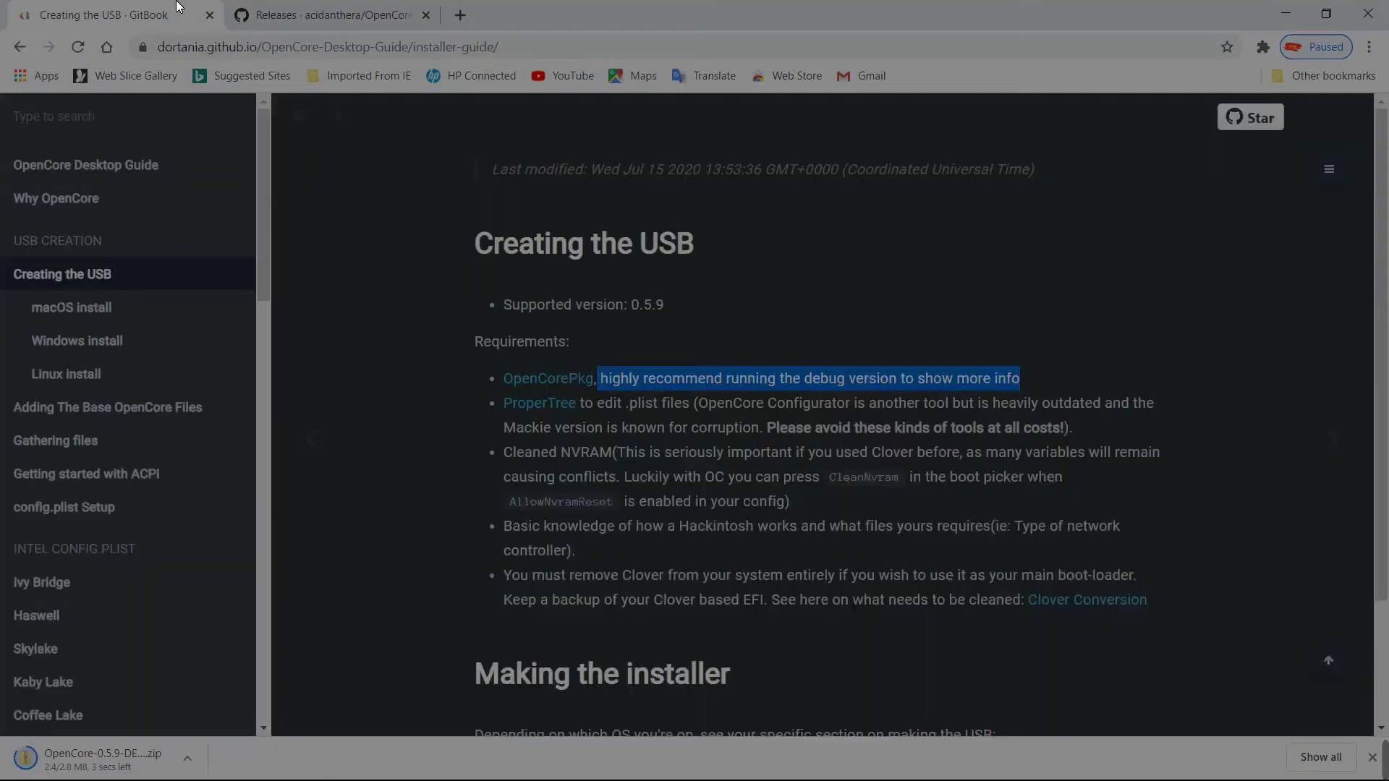
Open the ProperTree GitHub repository from the guide's link.
left_click(563, 414)
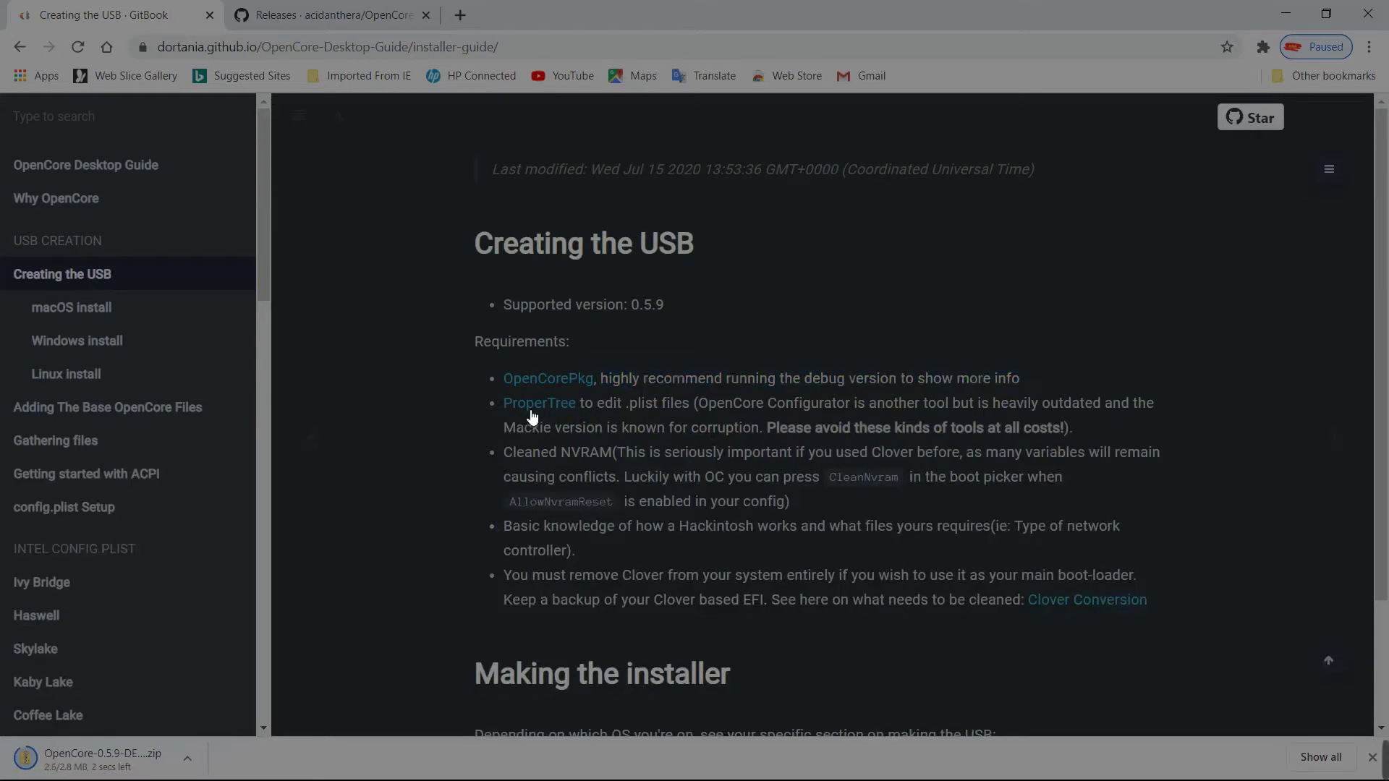
left_click(570, 407)
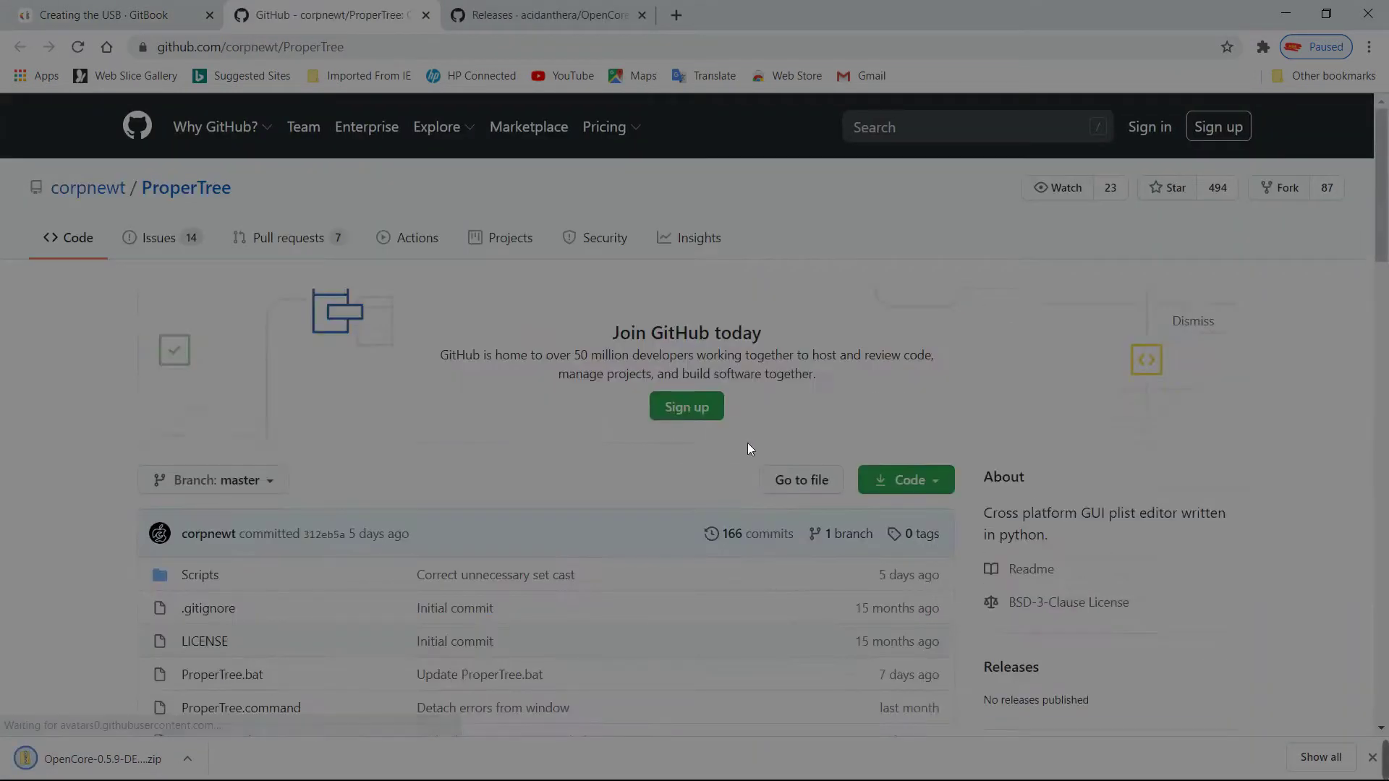
scroll(748, 445, "down", 10)
scroll(748, 438, "up", 5)
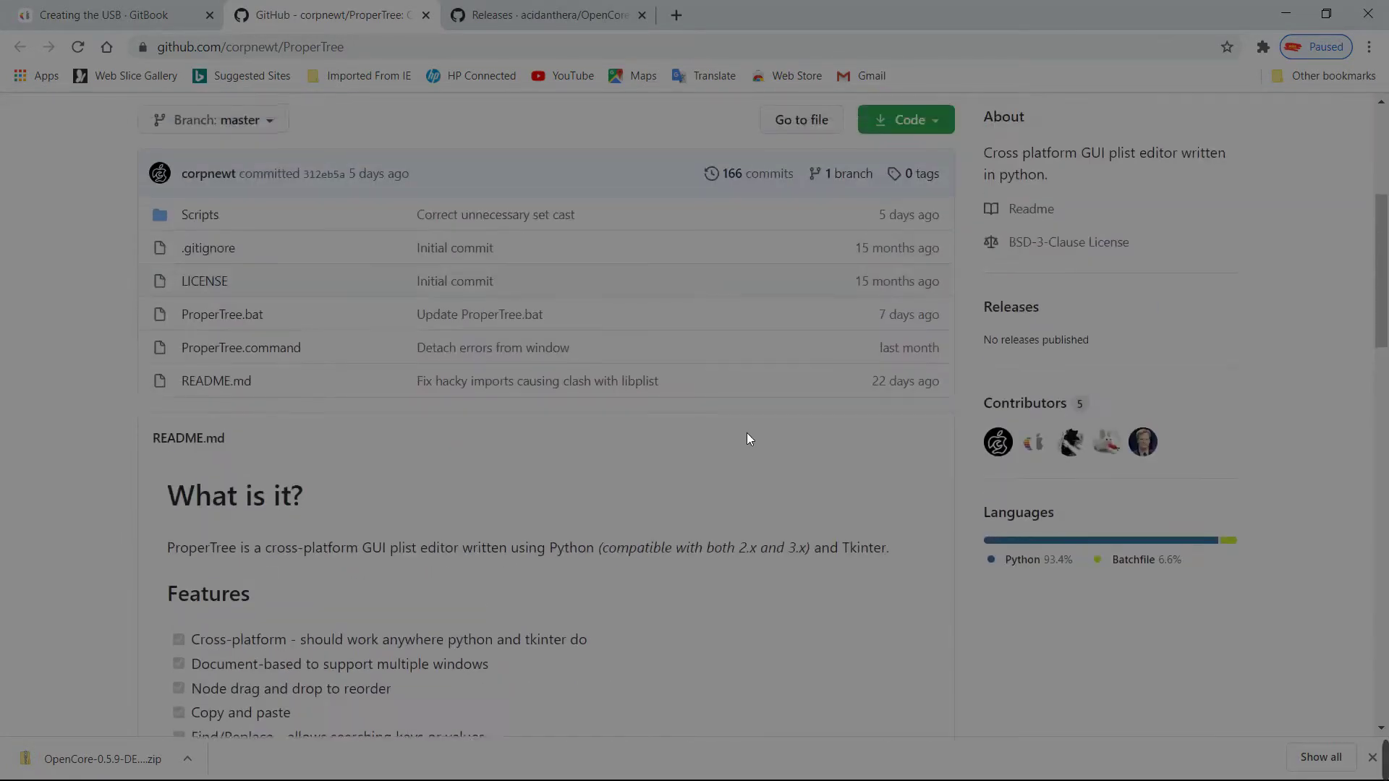
scroll(747, 433, "up", 3)
scroll(747, 432, "up", 3)
scroll(747, 433, "down", 3)
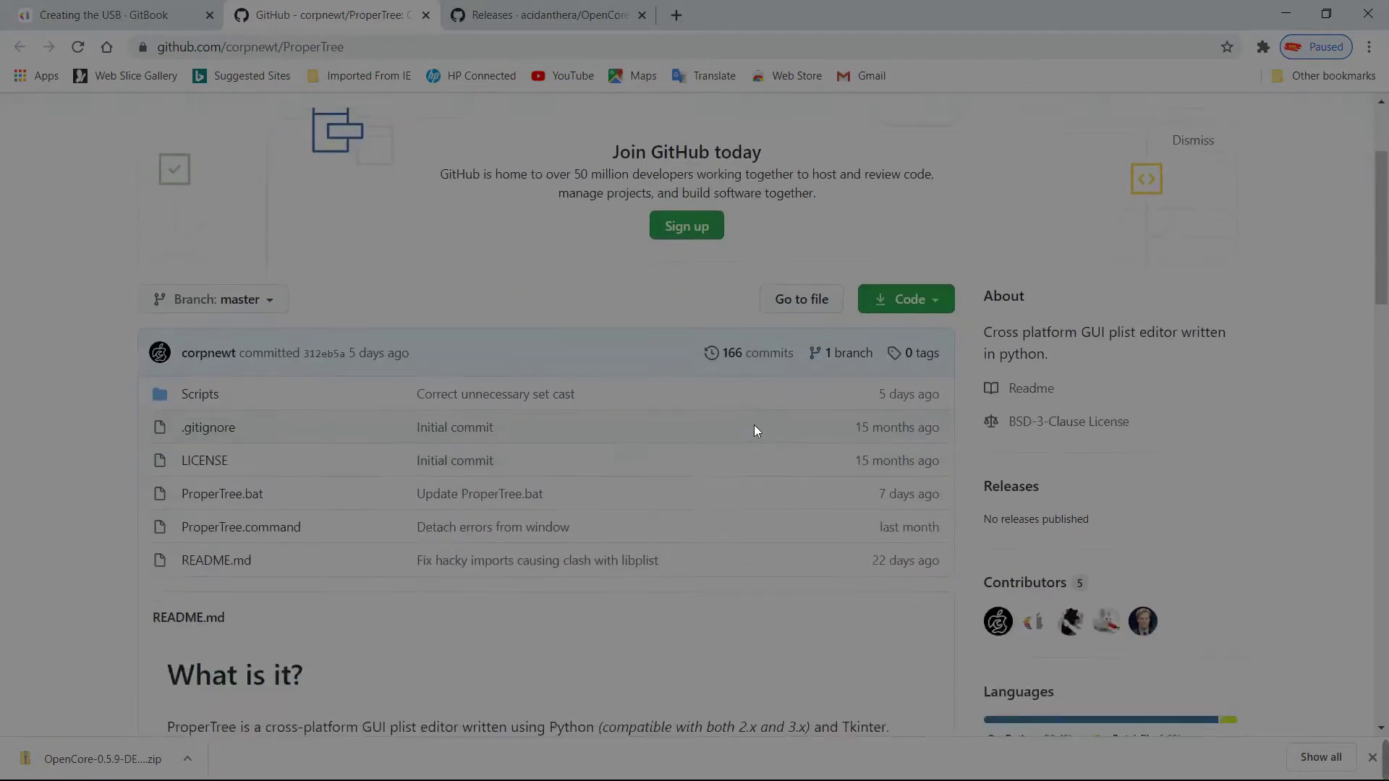
Save ProperTree-master.zip into the OpenCore folder and return to the guide's ProperTree requirement.
left_click(913, 303)
left_click(747, 499)
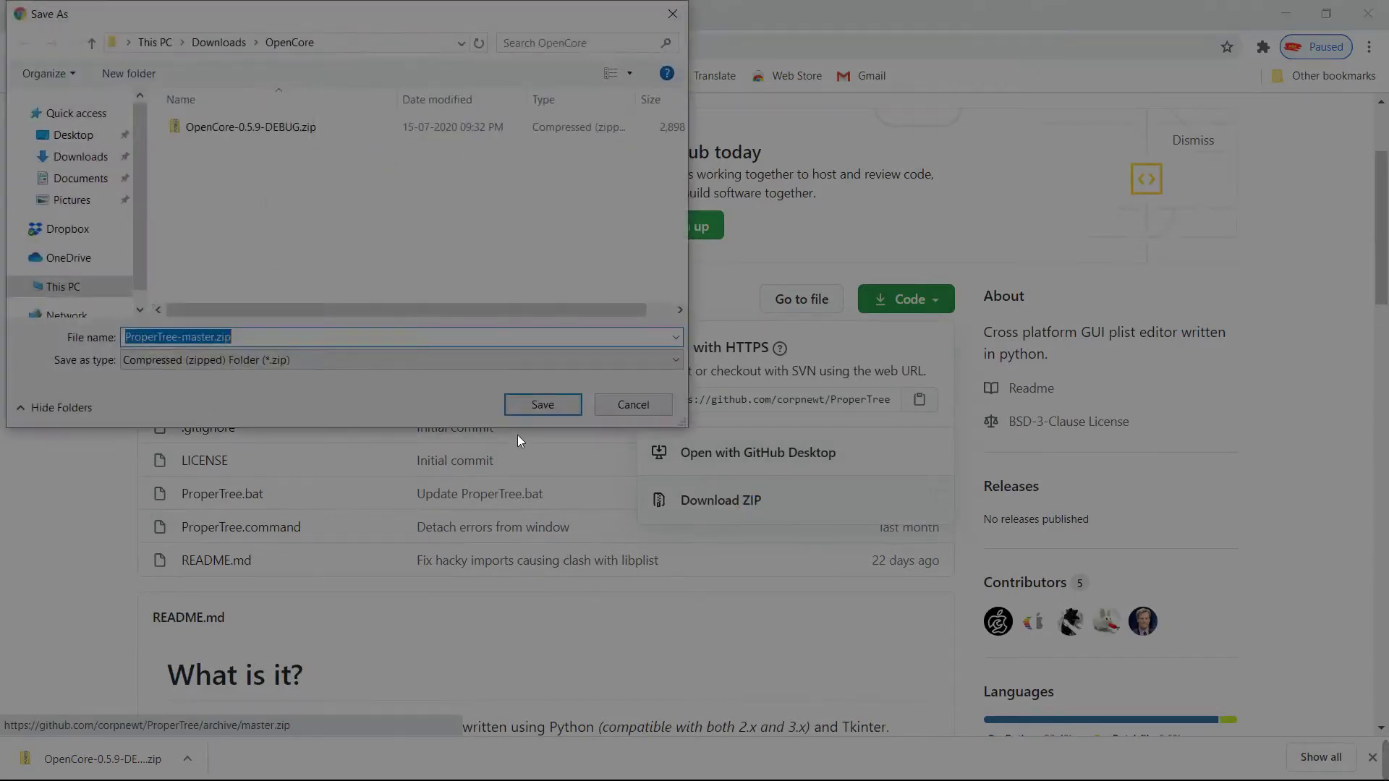
left_click(544, 407)
left_click(138, 10)
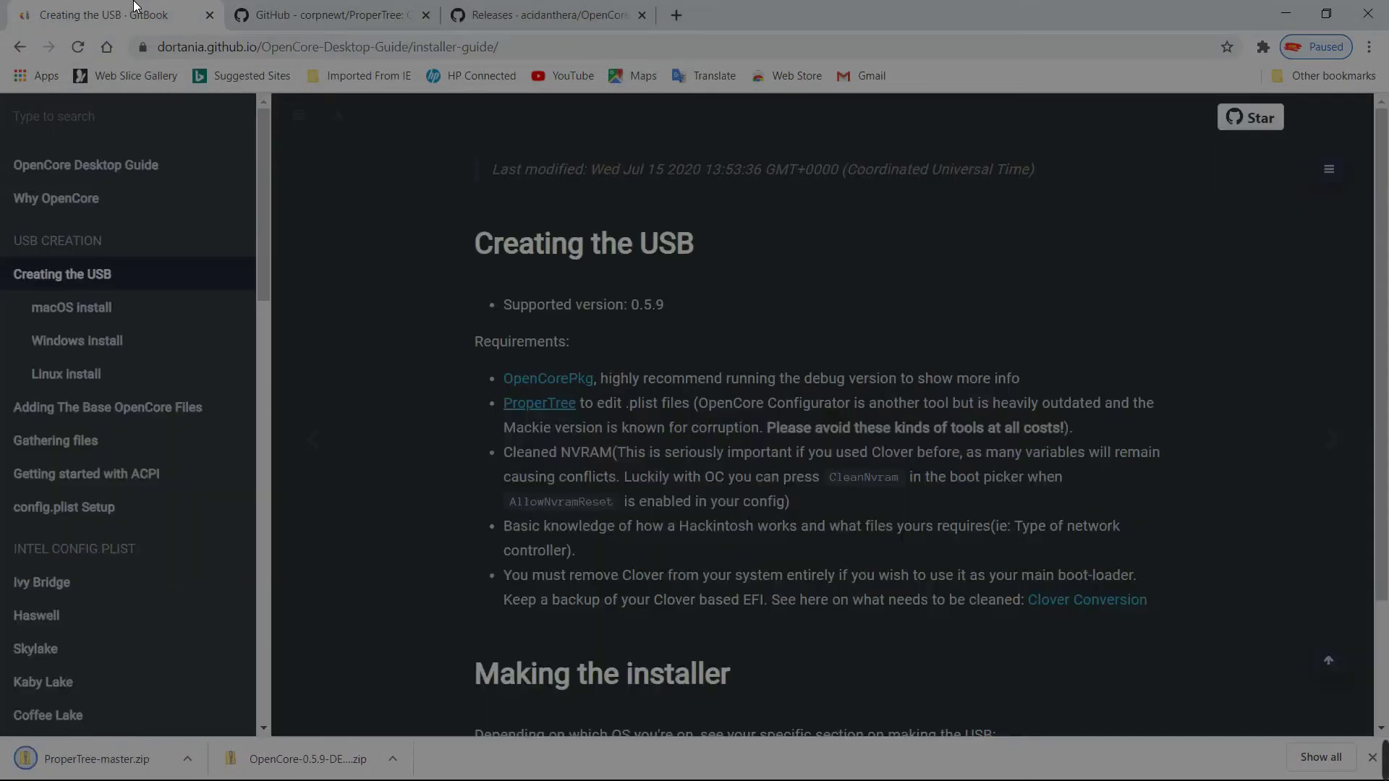
left_click_drag(583, 406, 1169, 425)
left_click(1168, 425)
scroll(536, 558, "down", 1)
scroll(536, 559, "down", 2)
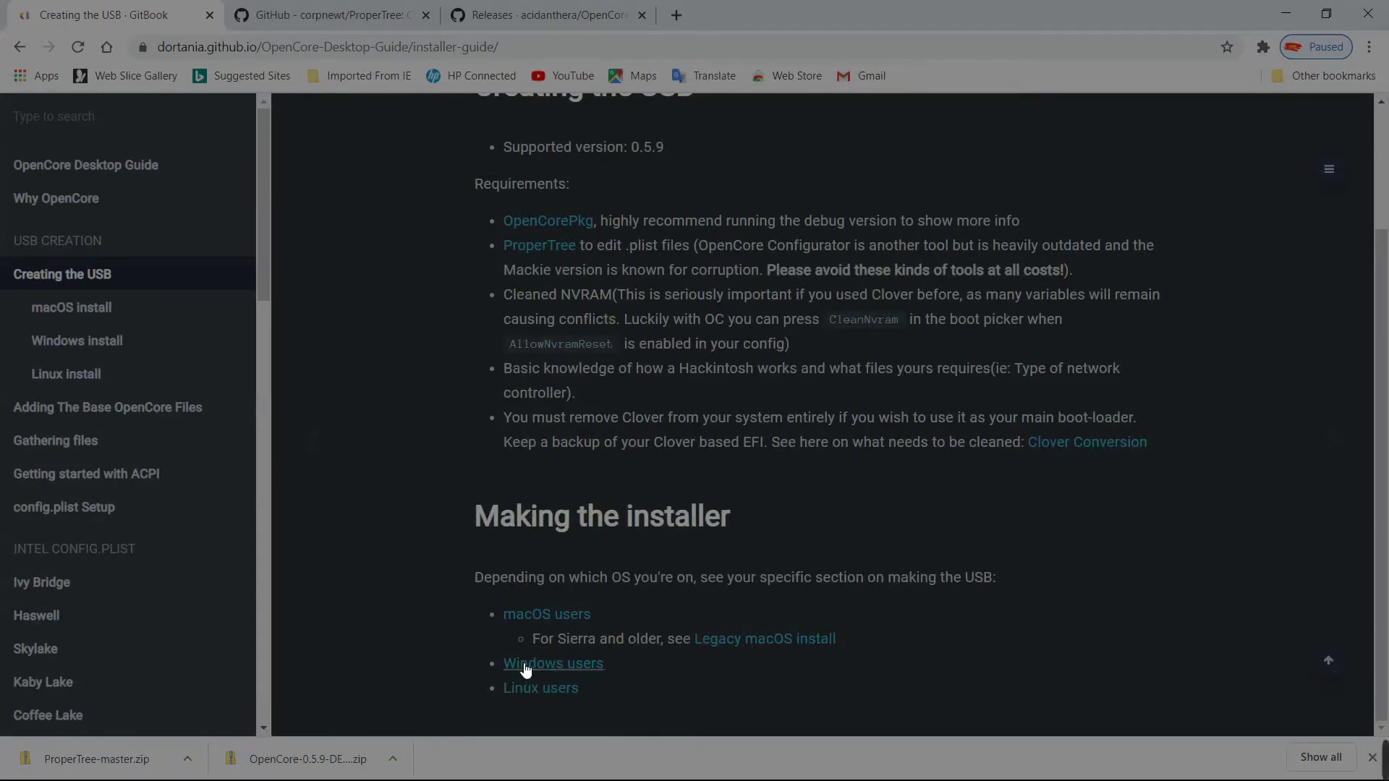
Open the Windows install instructions and review the 4GB USB stick and GibMacOS requirements.
left_click(578, 670)
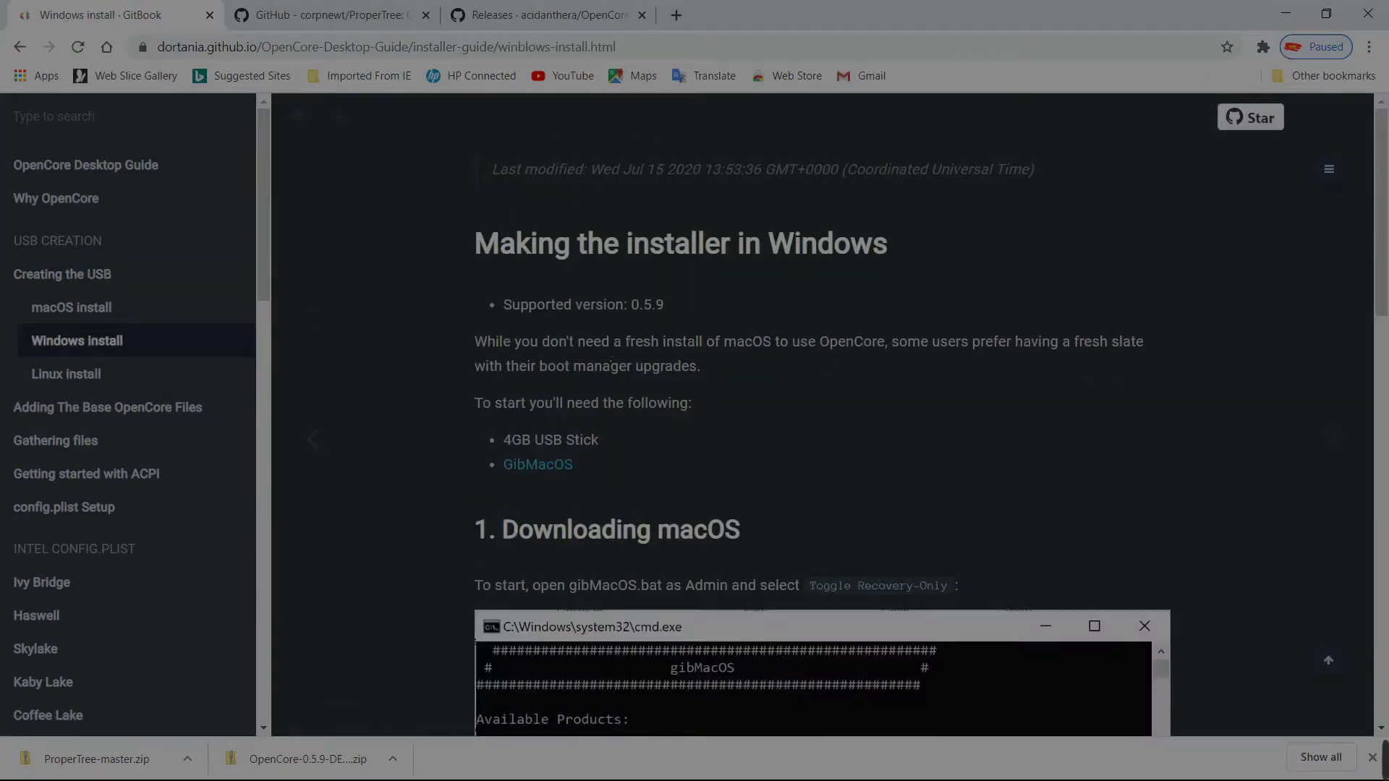
scroll(631, 304, "down", 3)
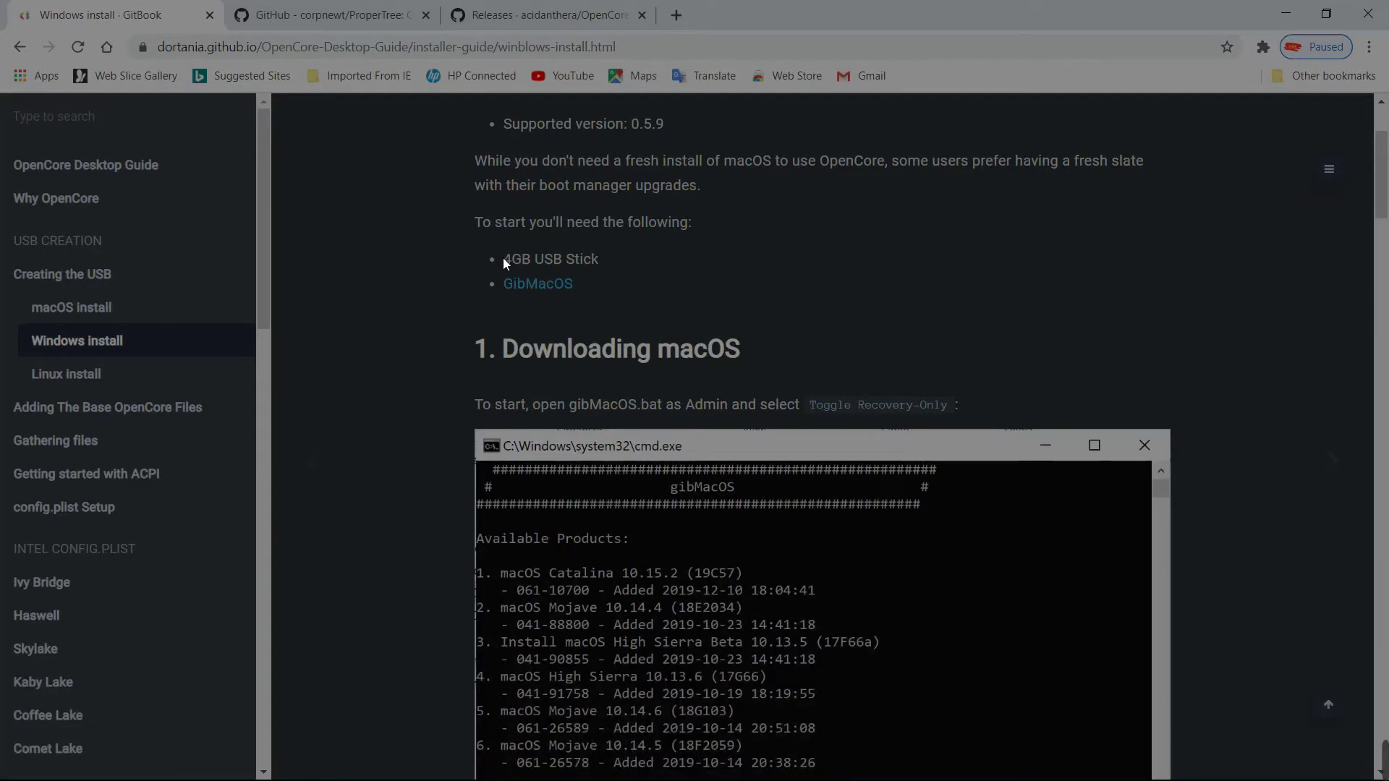
left_click_drag(504, 258, 618, 282)
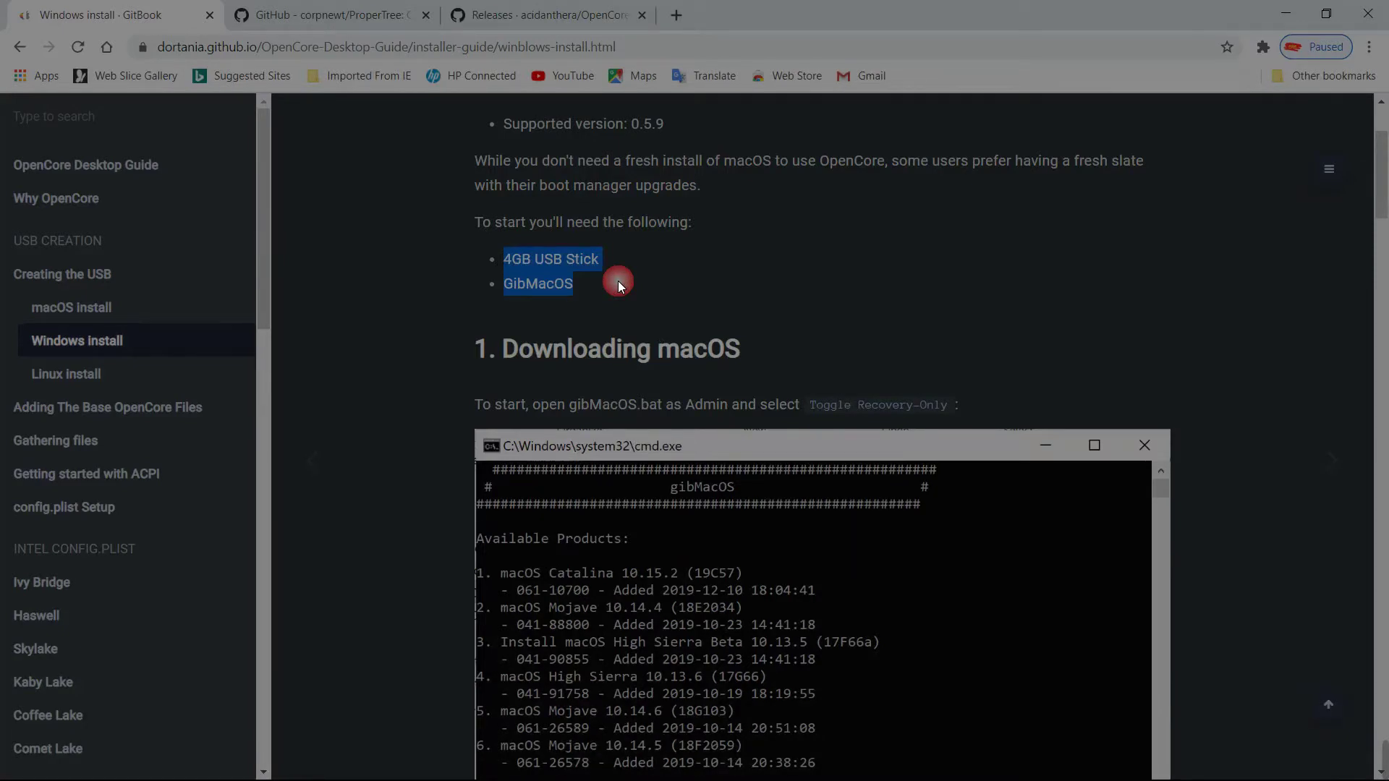
left_click(578, 285)
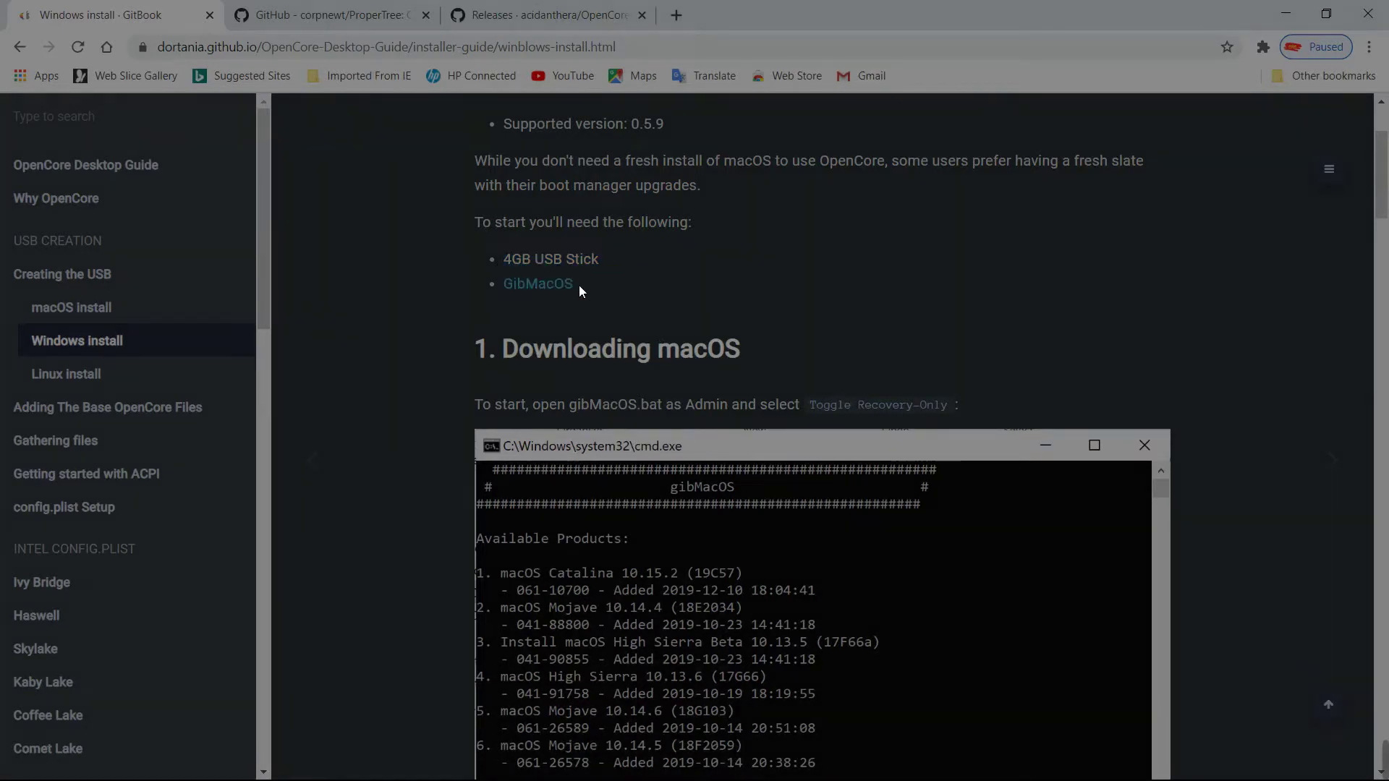
Save the gibMacOS repository as gibMacOS-master.zip into the OpenCore folder, then return to the guide.
left_click(537, 291)
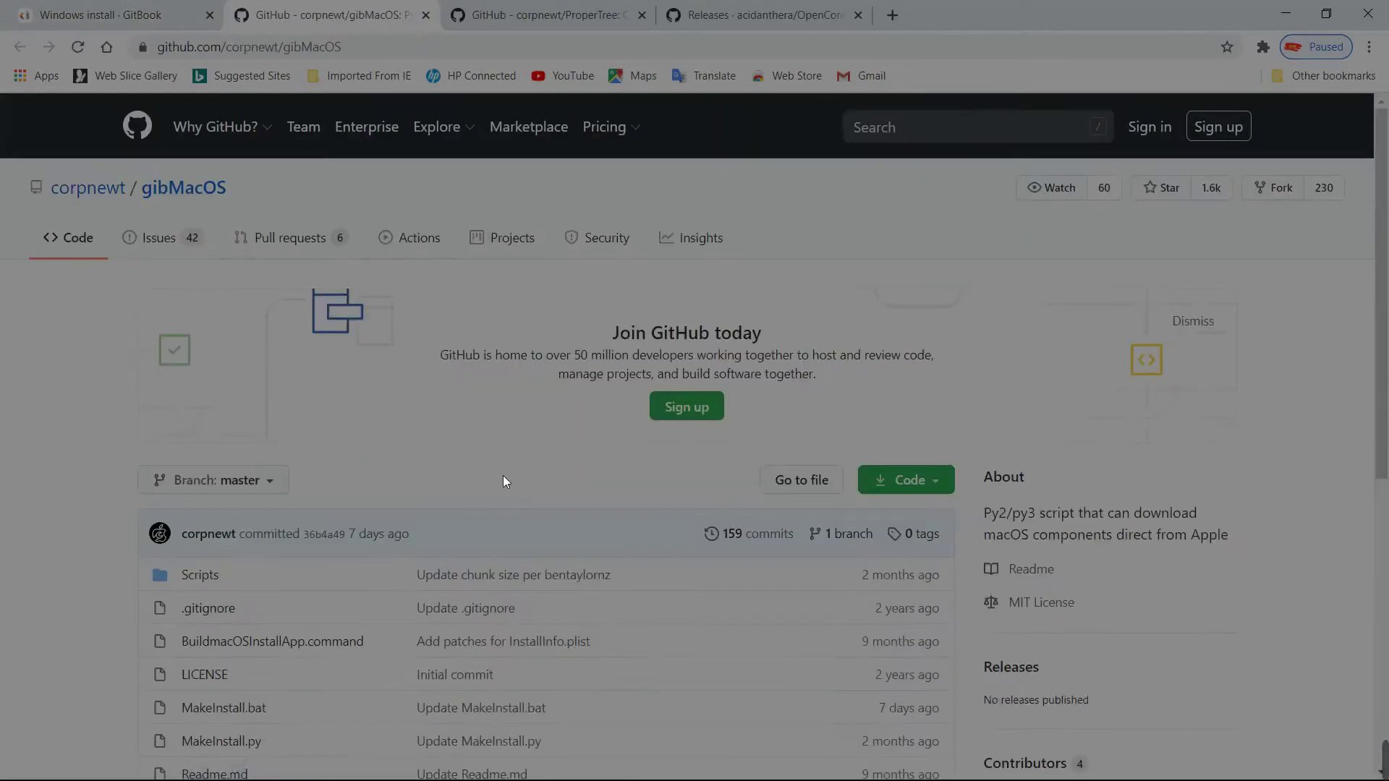
left_click(905, 475)
left_click(727, 683)
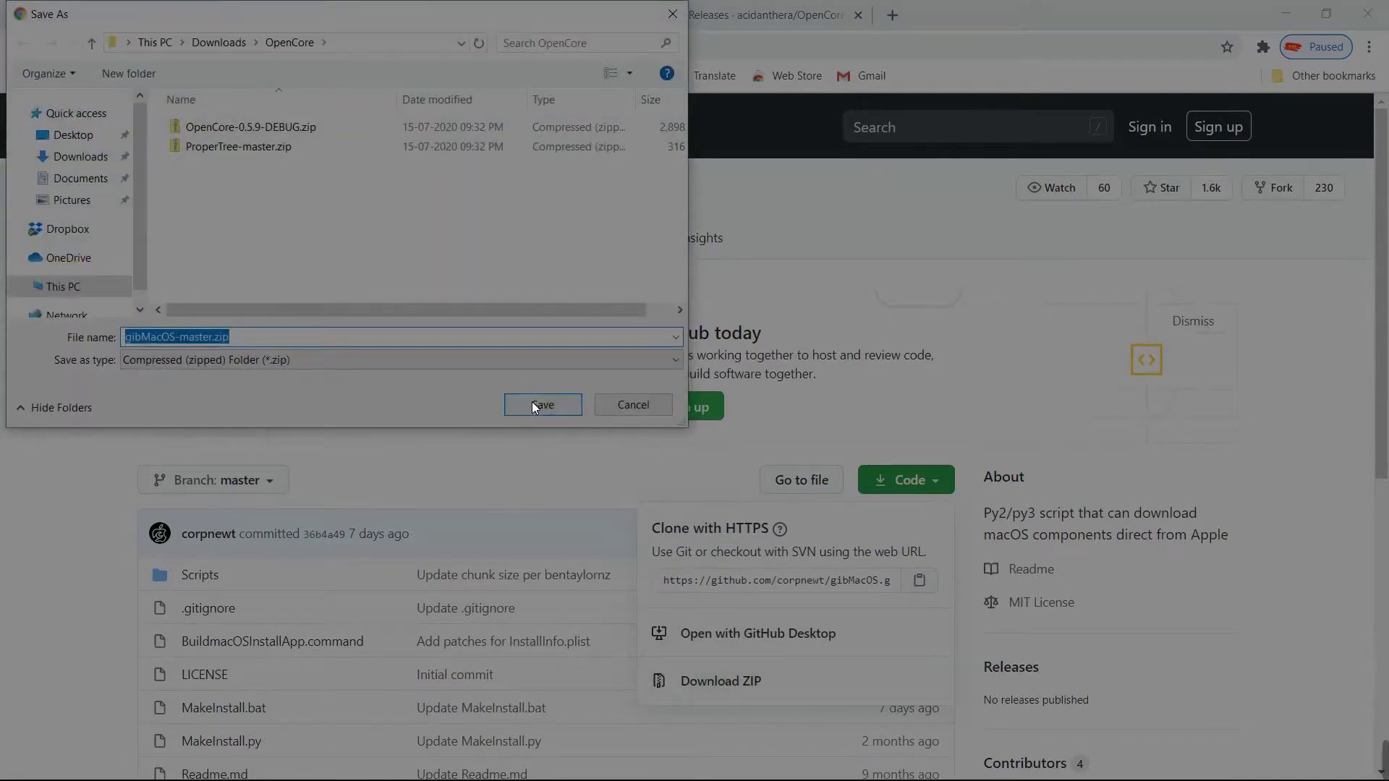
left_click(535, 405)
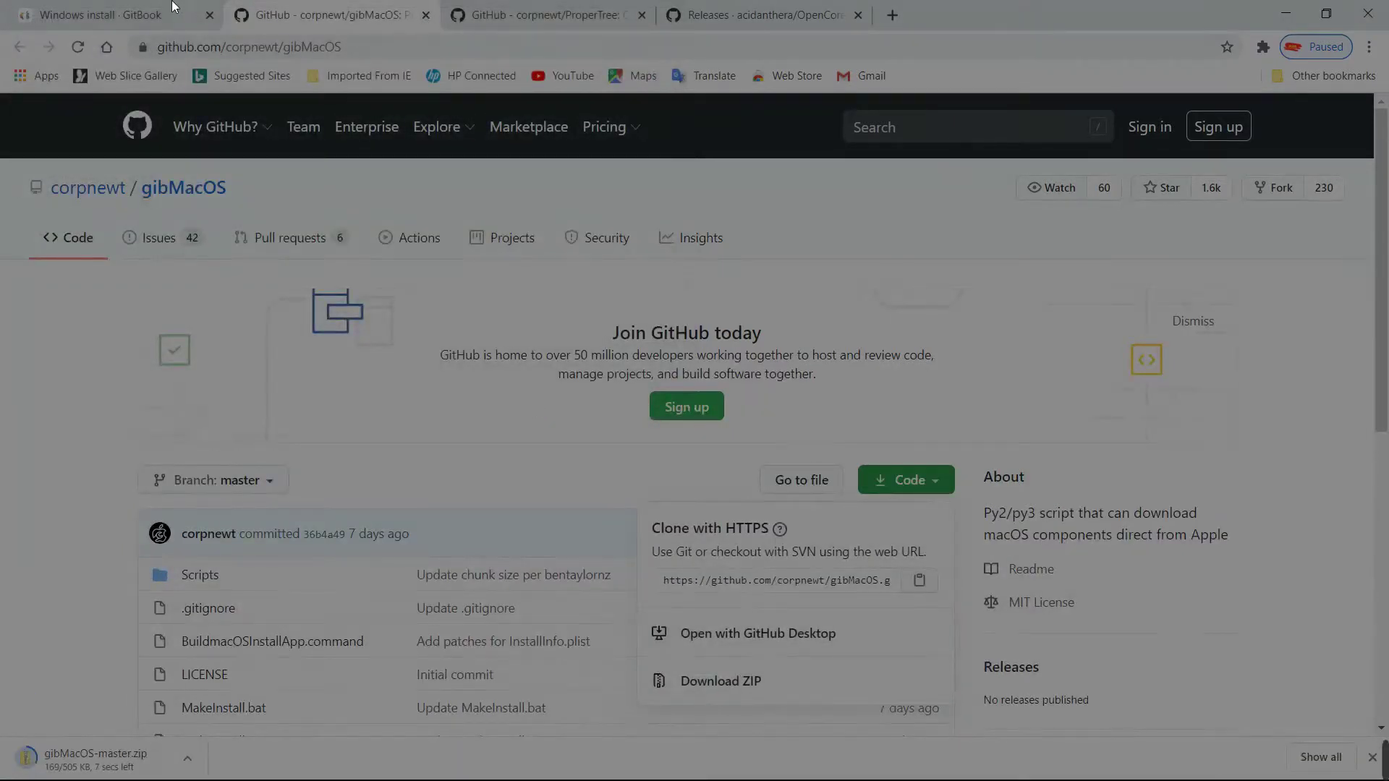
left_click(173, 9)
scroll(803, 516, "down", 3)
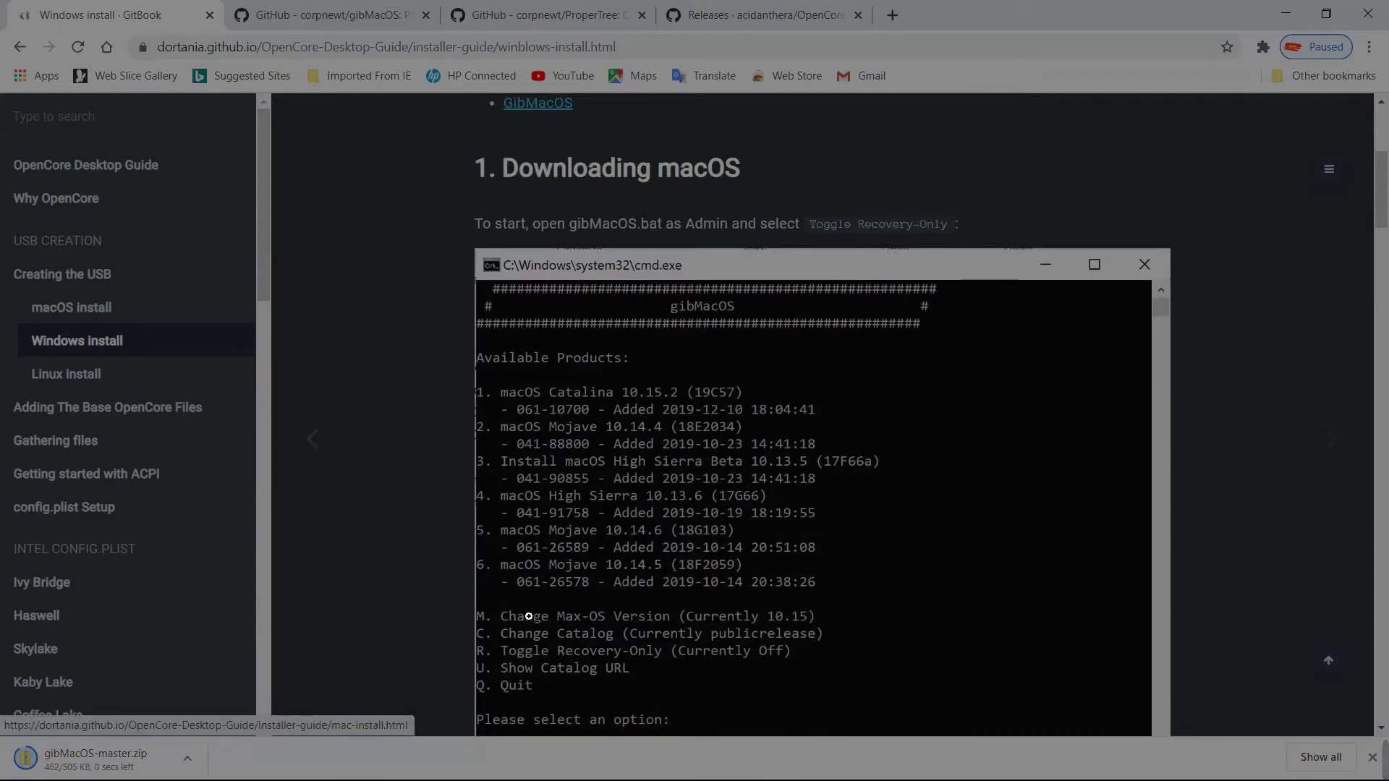
Locate gibMacOS-master.zip, extract it with 7-Zip into 'gibMacOS-master\', and open that folder.
left_click(188, 755)
left_click(217, 693)
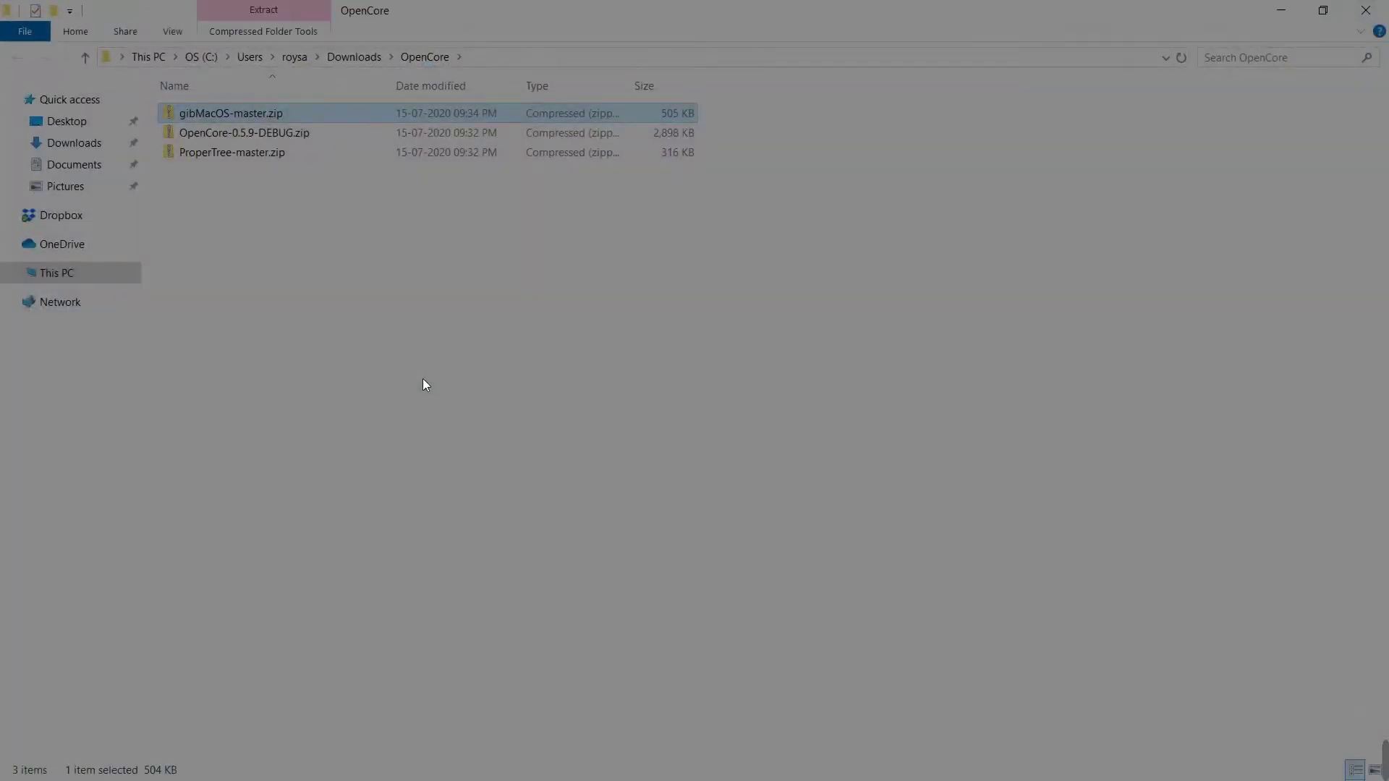
right_click(241, 117)
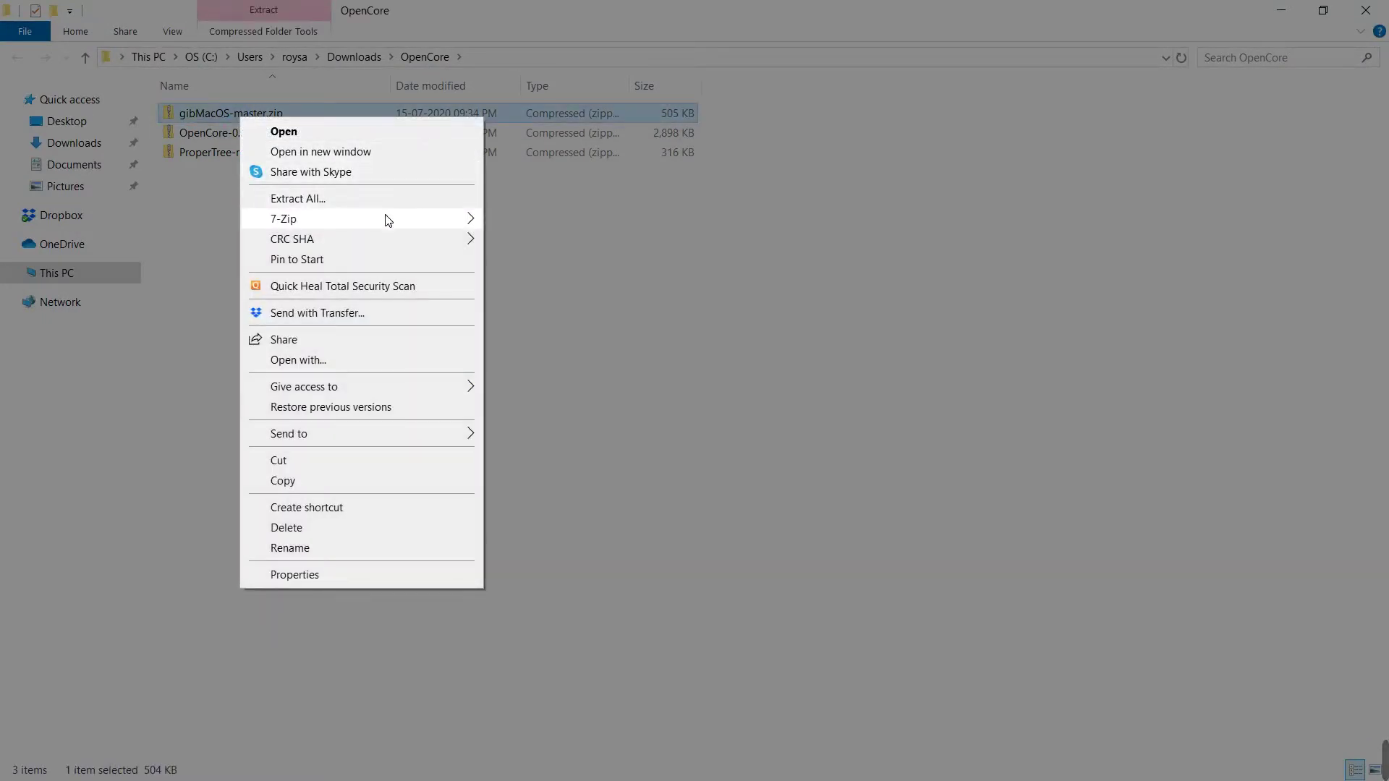
mouse_move(386, 215)
left_click(617, 302)
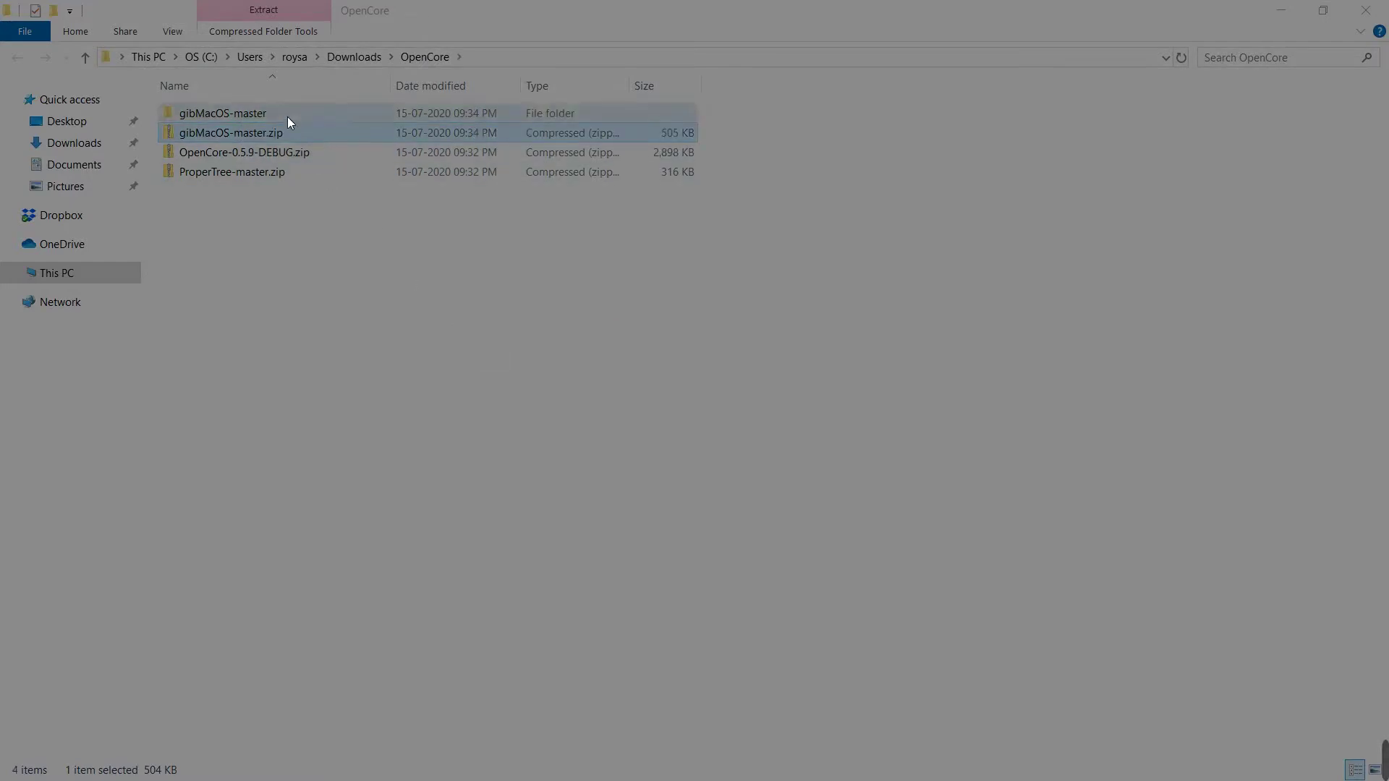
double_click(288, 116)
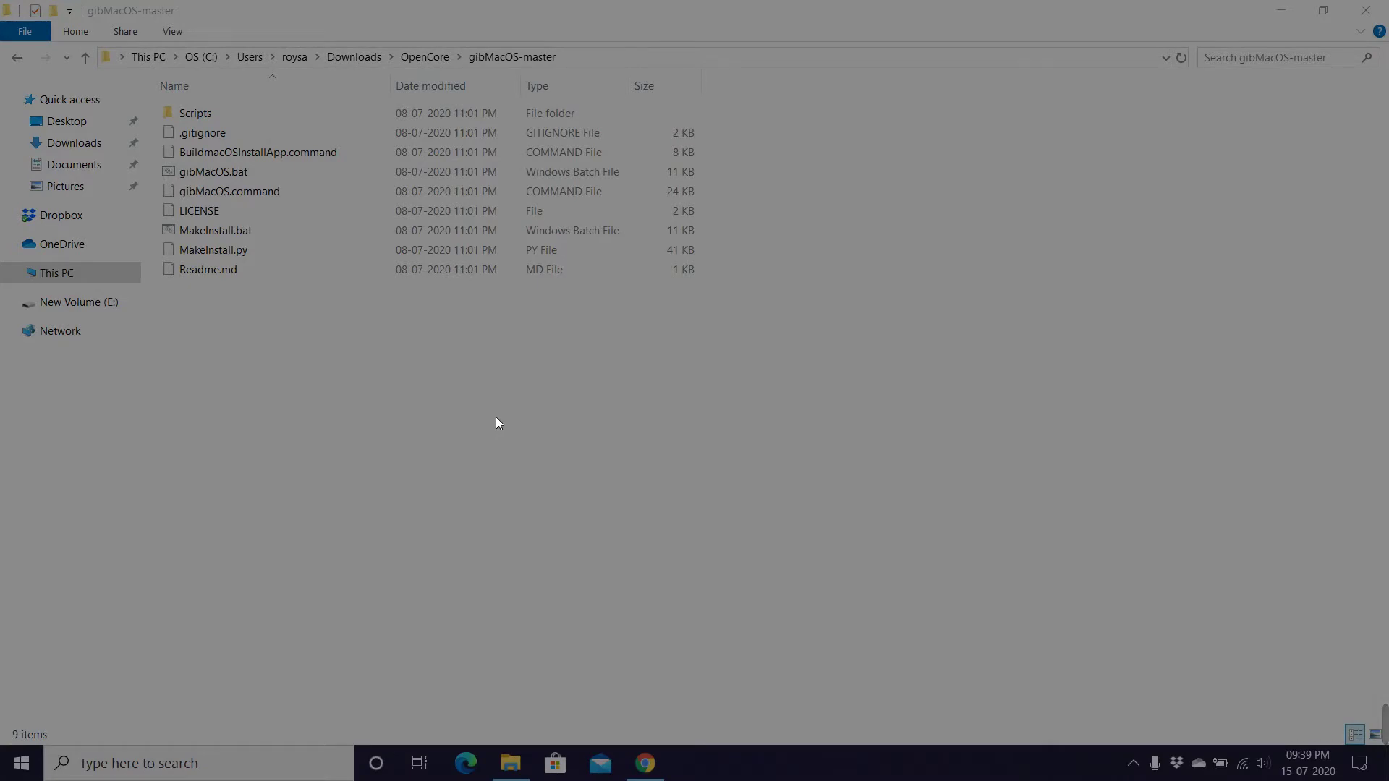
left_click(251, 171)
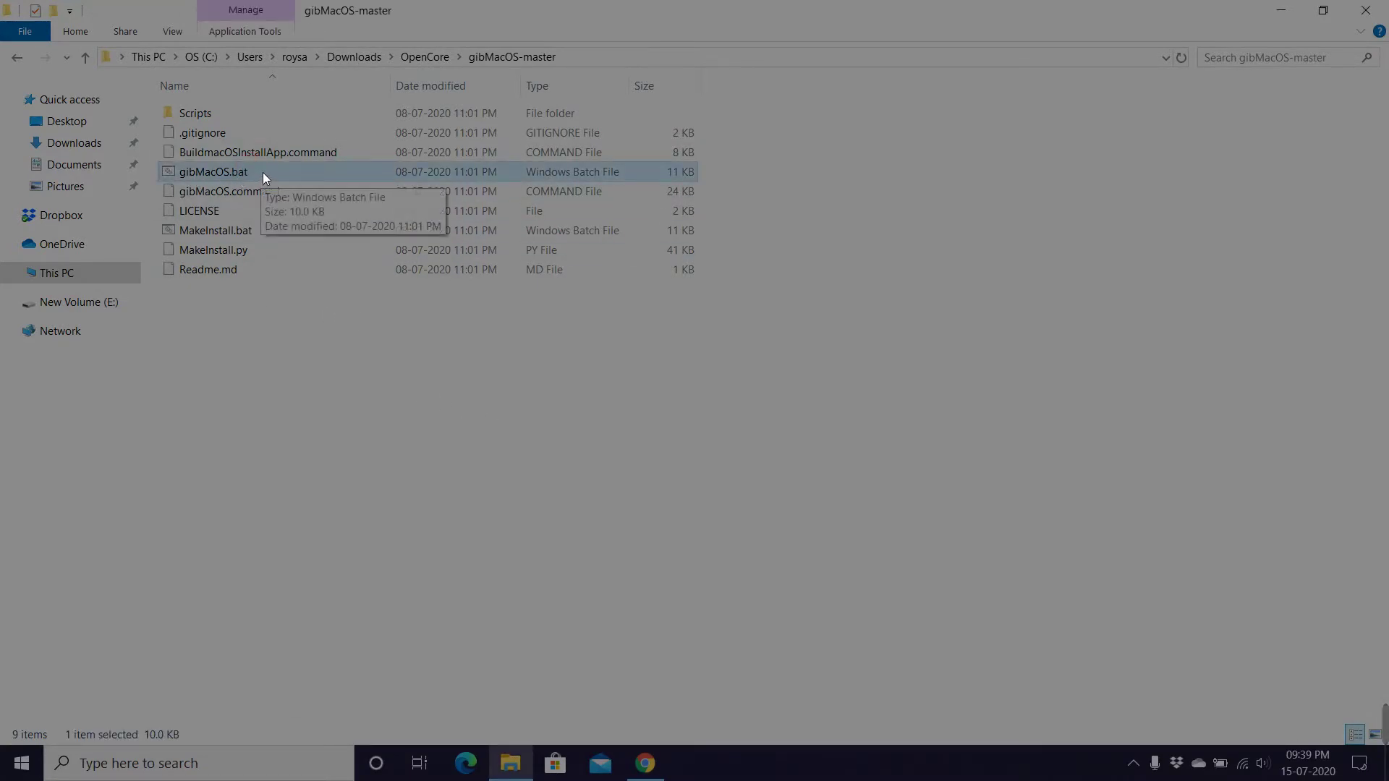
right_click(263, 171)
left_click(363, 250)
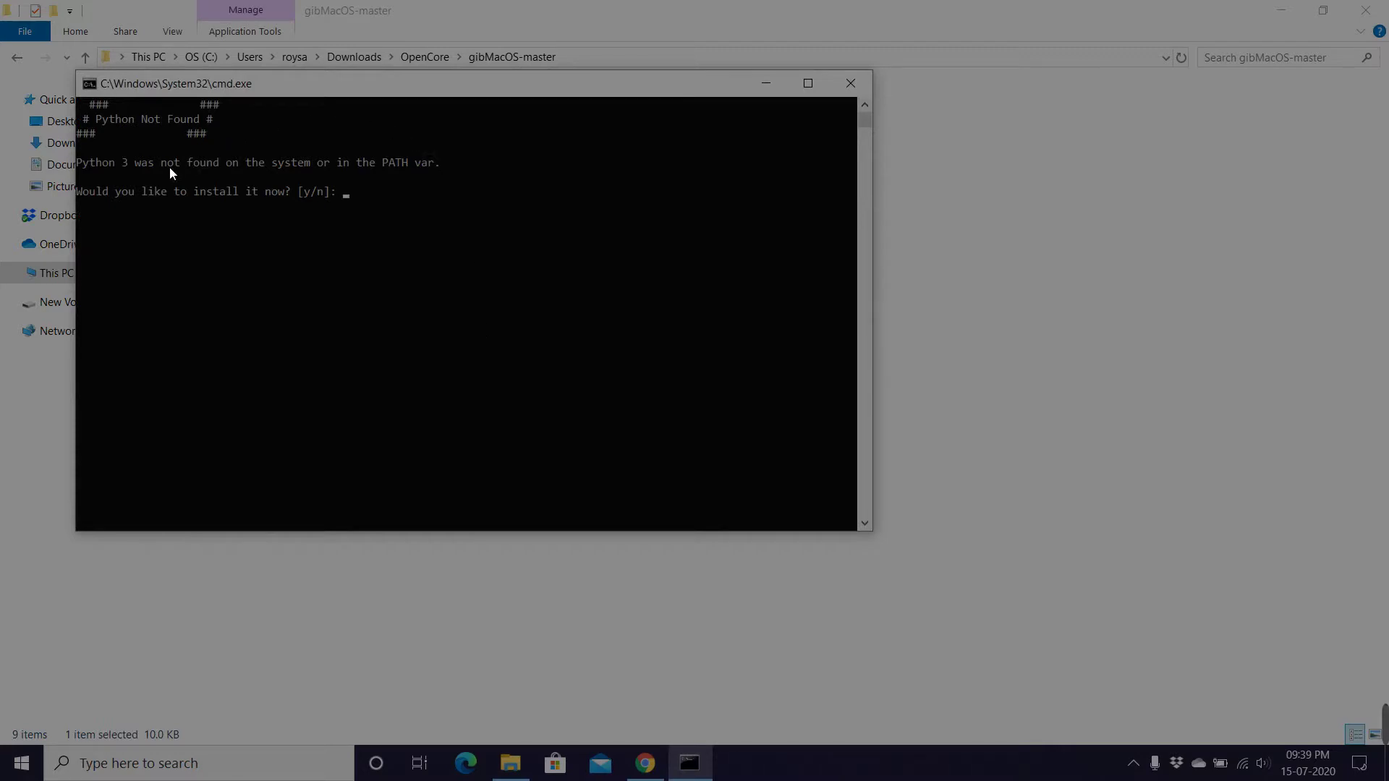
left_click_drag(390, 223, 69, 98)
left_click(466, 229)
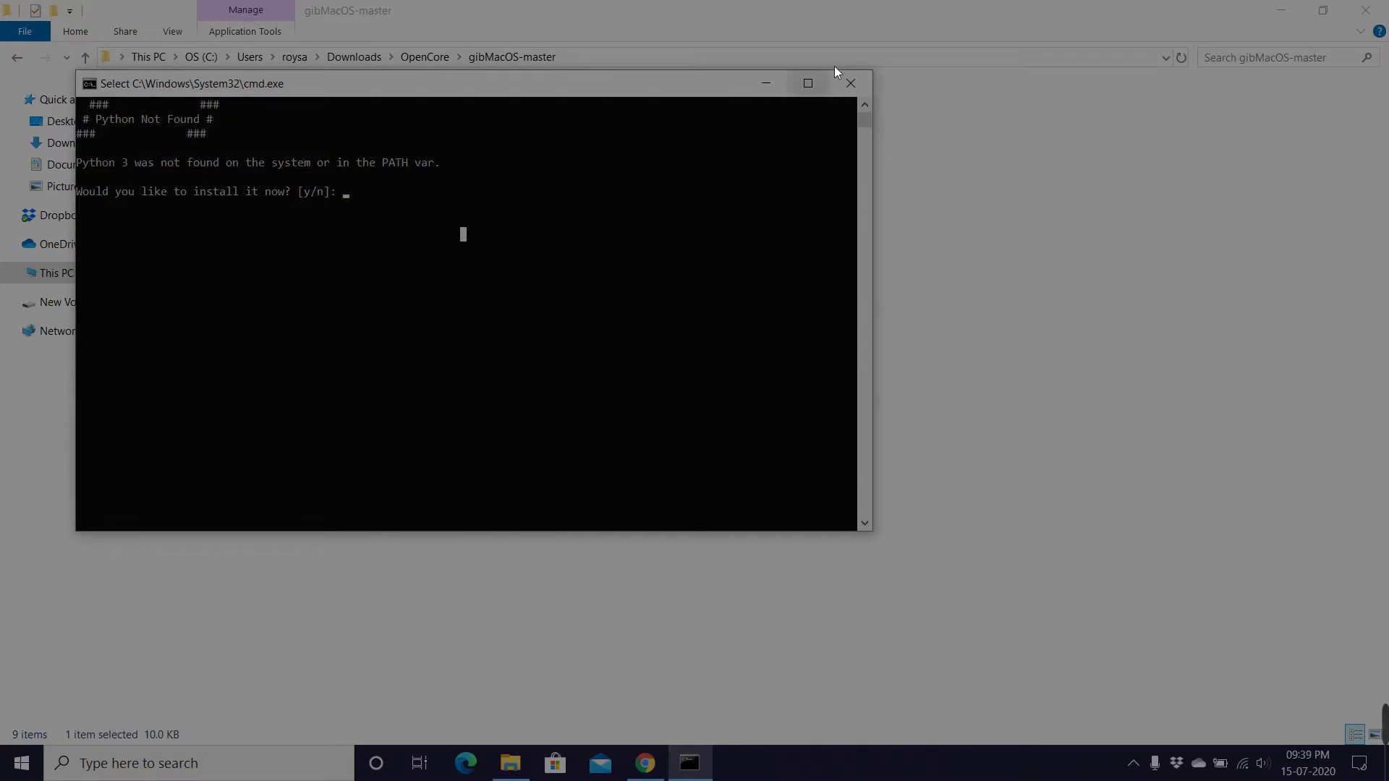
left_click(853, 83)
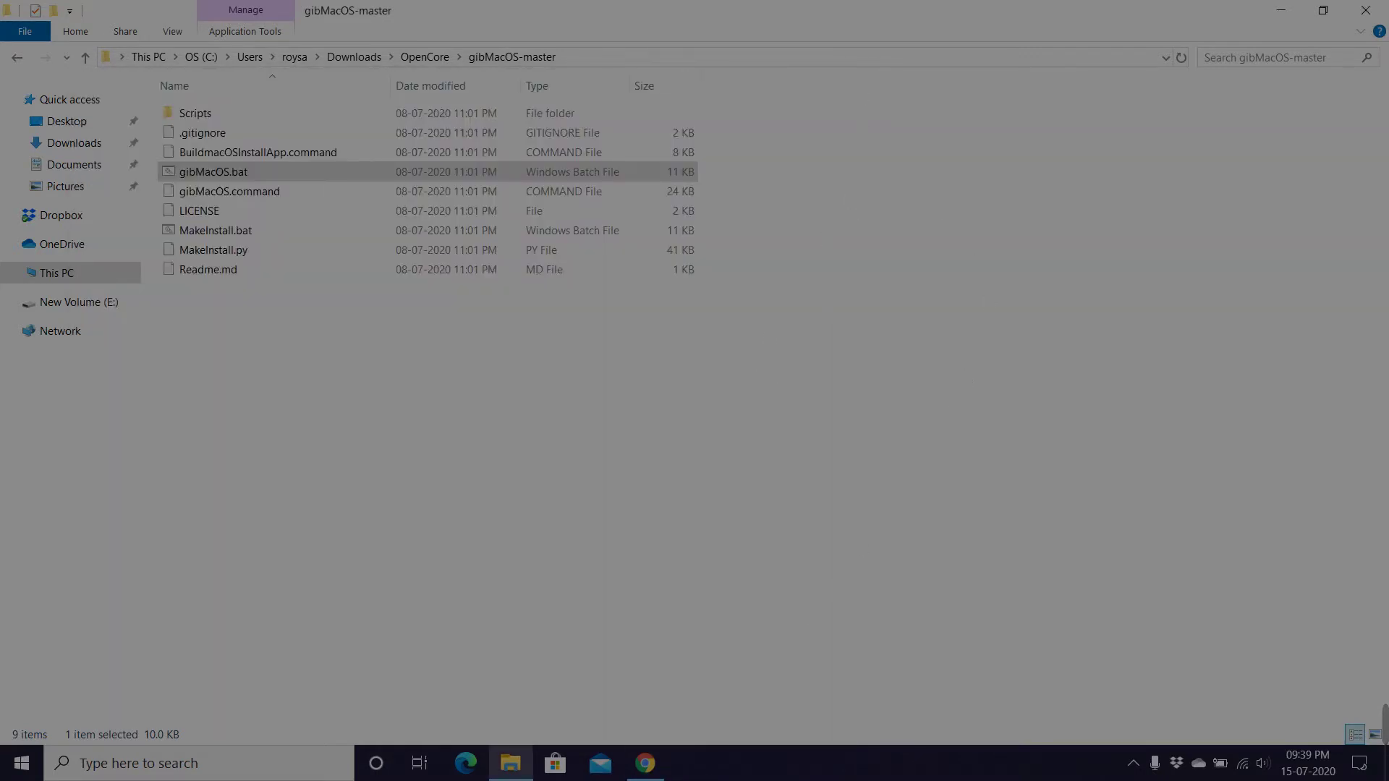
Search Google for python in a new tab and open Python.org.
left_click(645, 763)
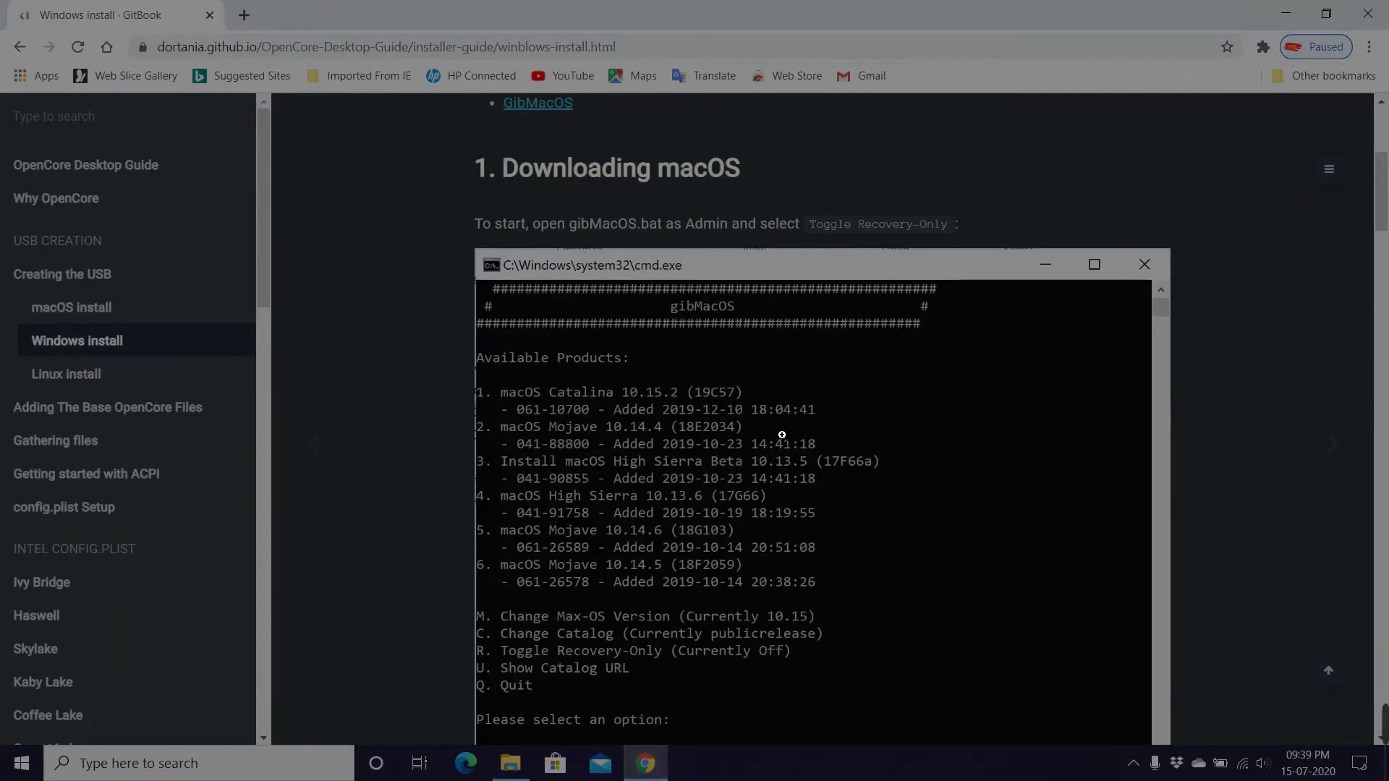
left_click(244, 15)
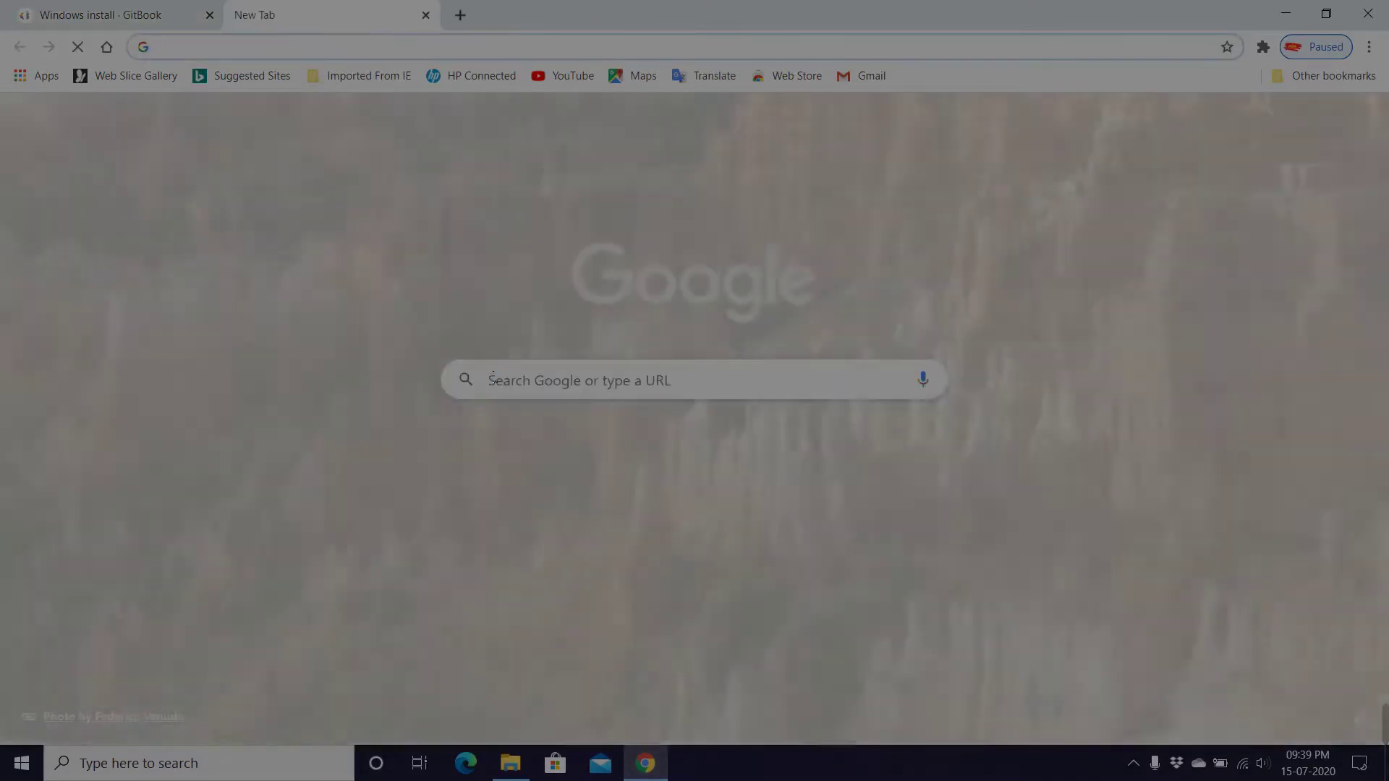
type("pyton")
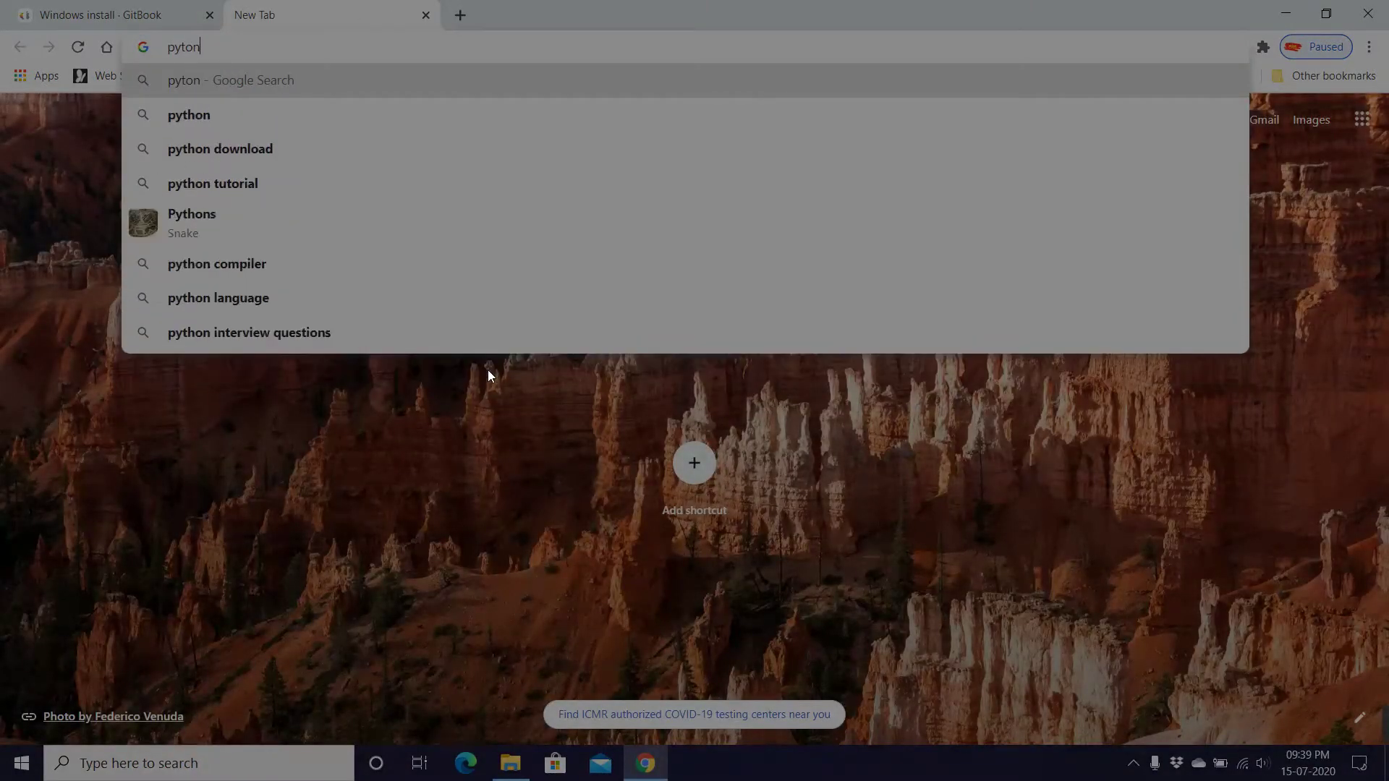
key("Down")
key("Return")
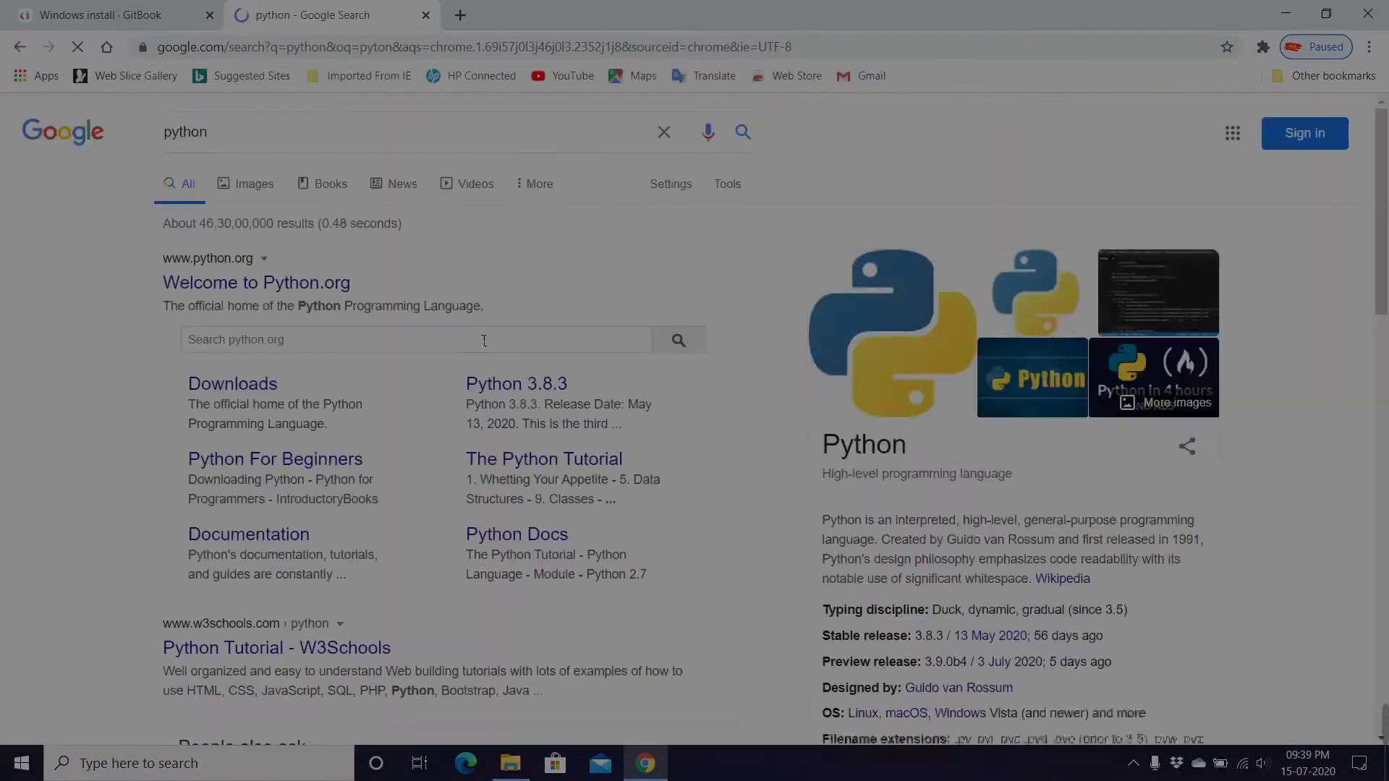
left_click(333, 282)
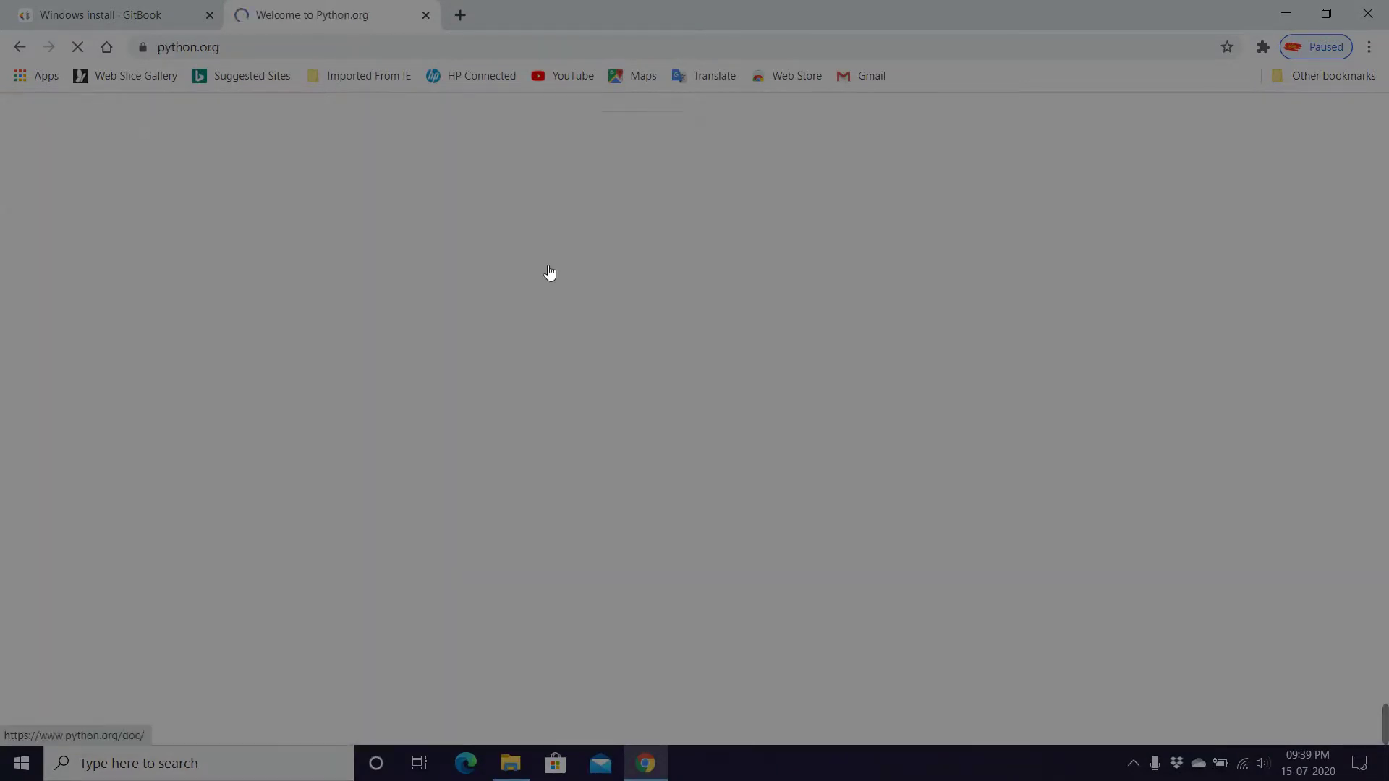
Save the Python 3.8.4 Windows installer and show the browser's downloads list.
mouse_move(549, 272)
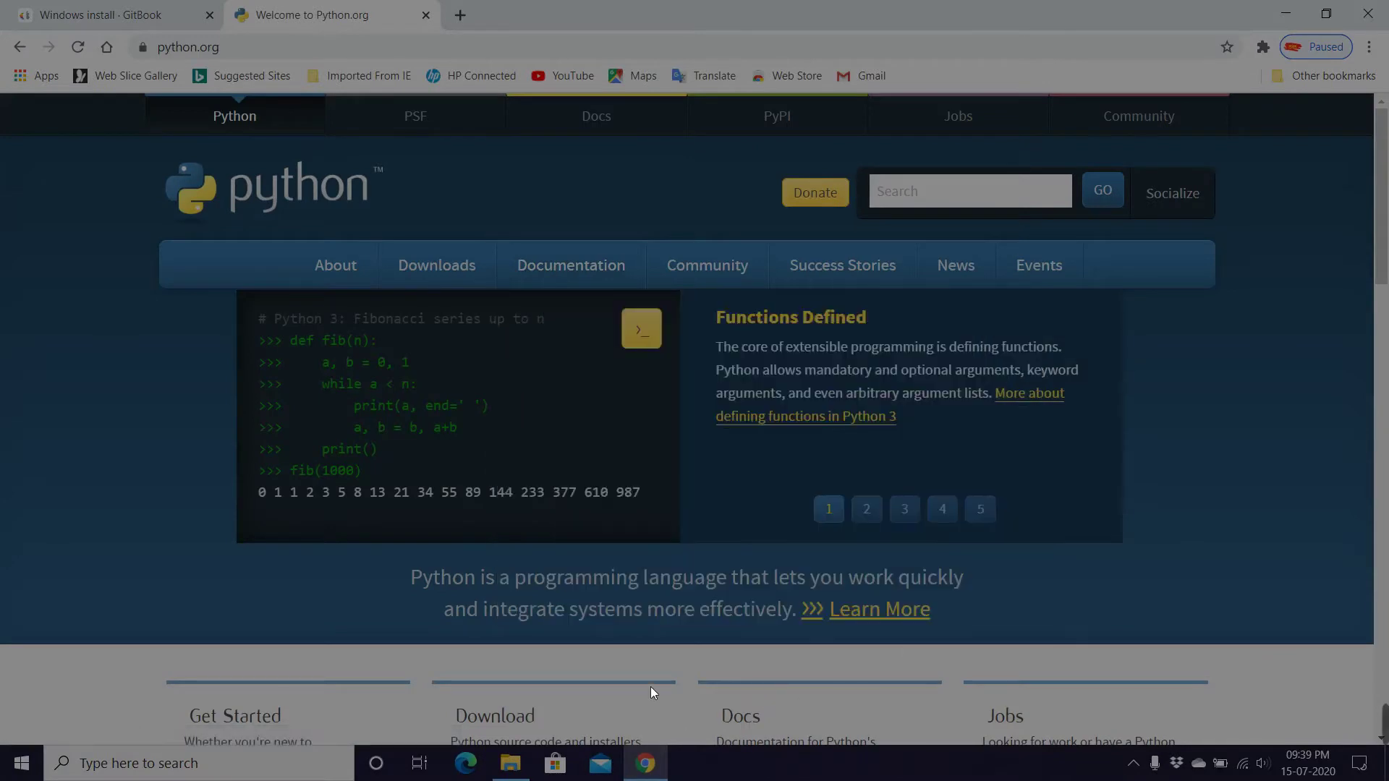
mouse_move(455, 300)
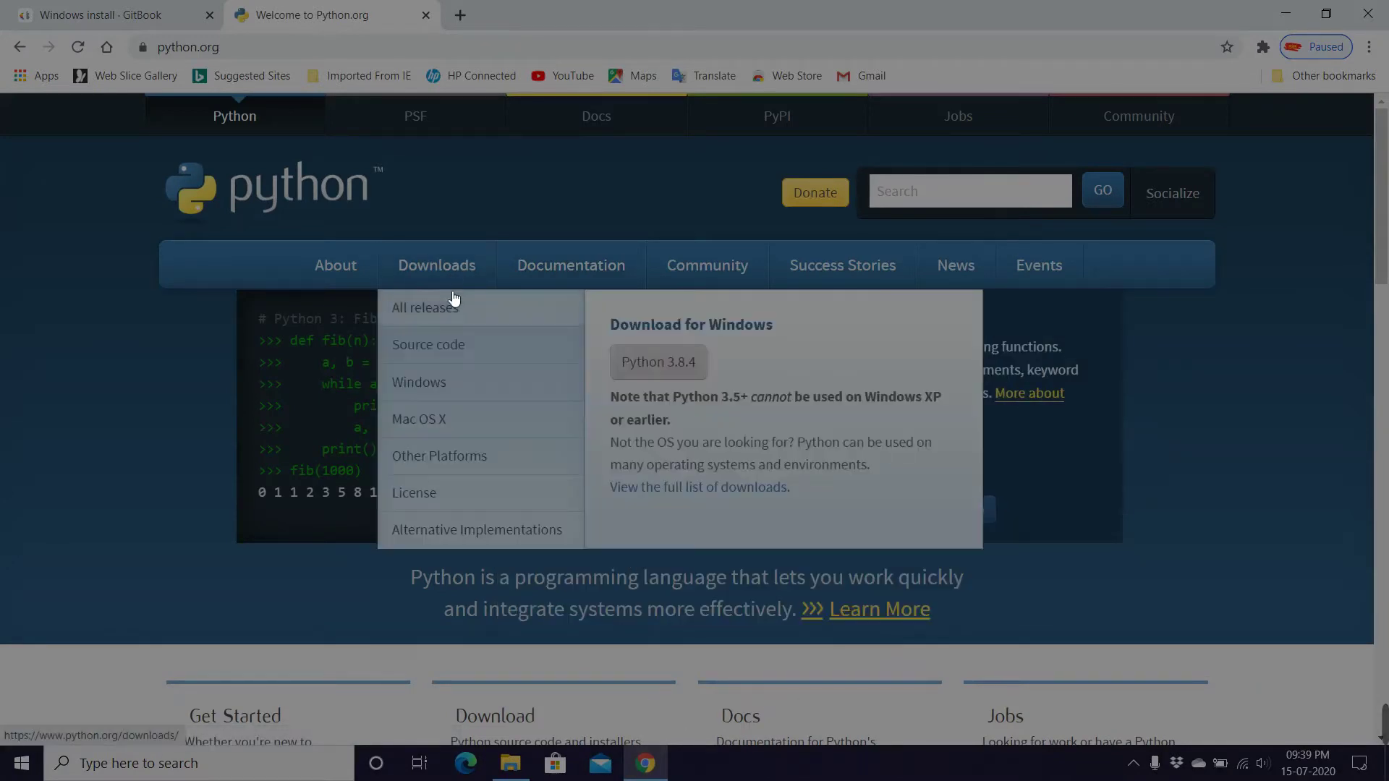
left_click(645, 353)
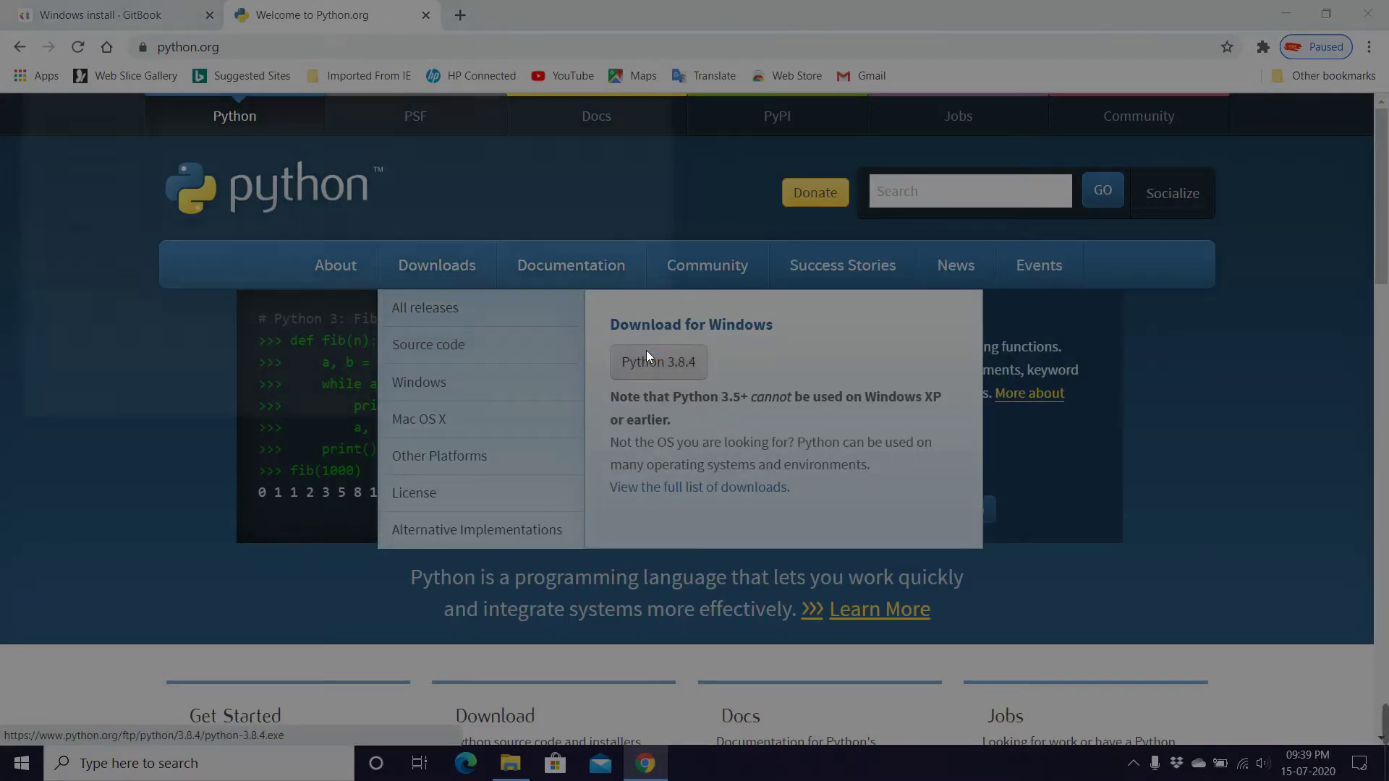
left_click(552, 410)
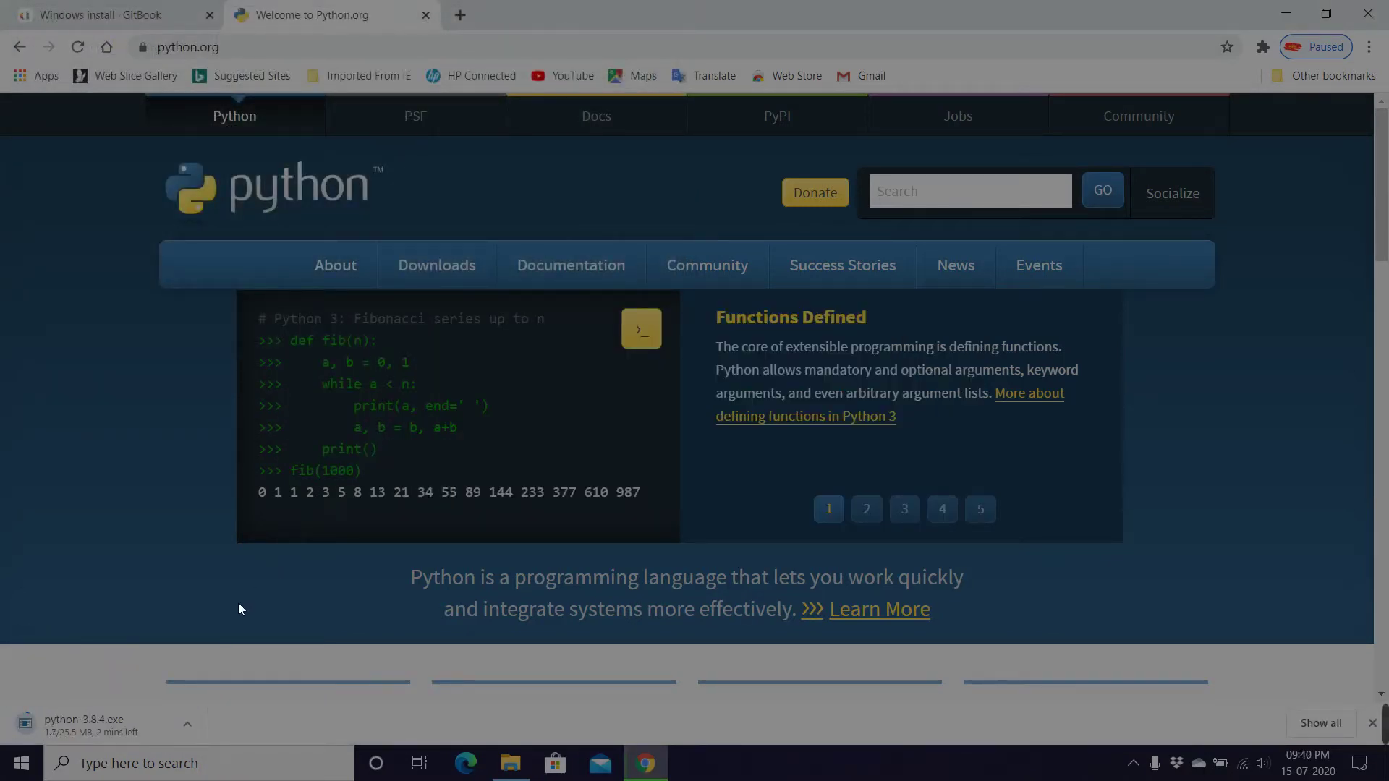
key("ctrl+j")
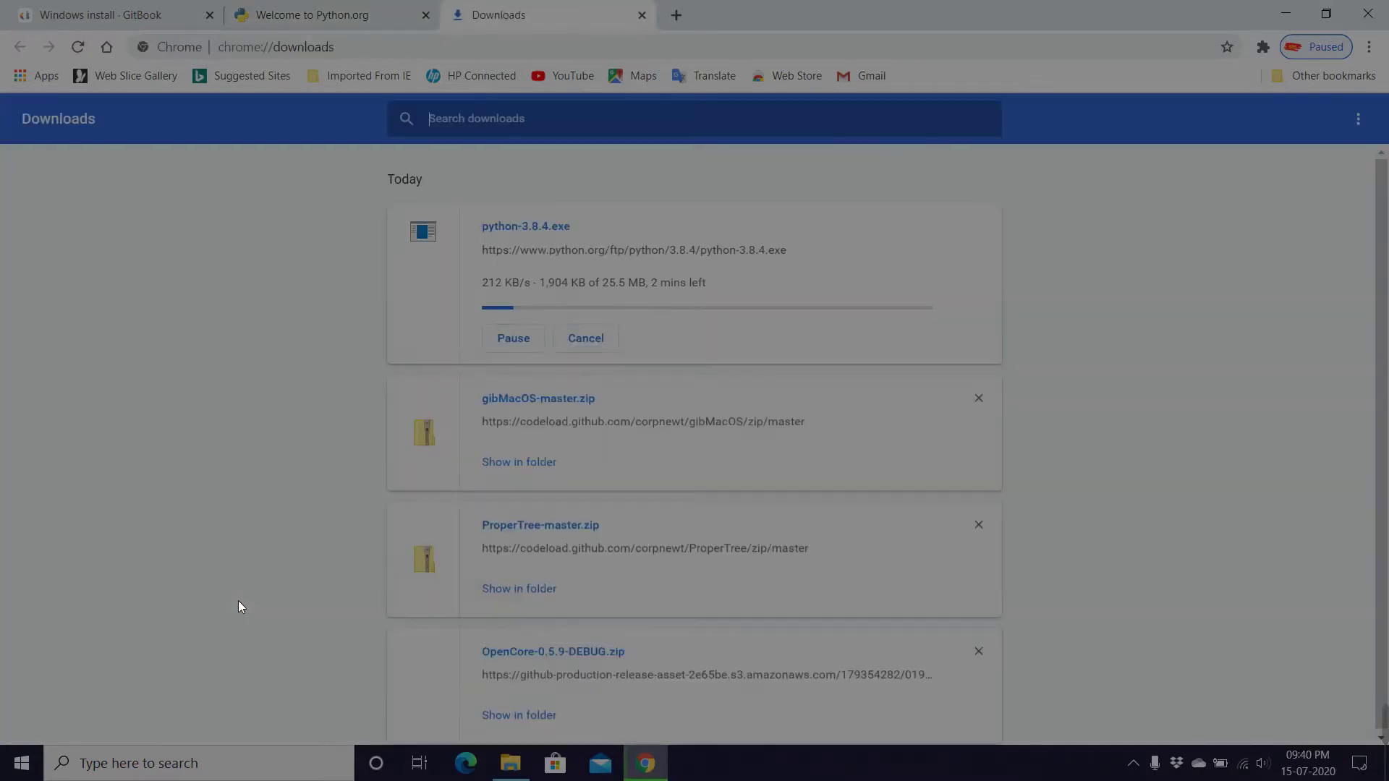
Close the Python.org tab, launch the finished python-3.8.4.exe, and return to File Explorer.
left_click(426, 14)
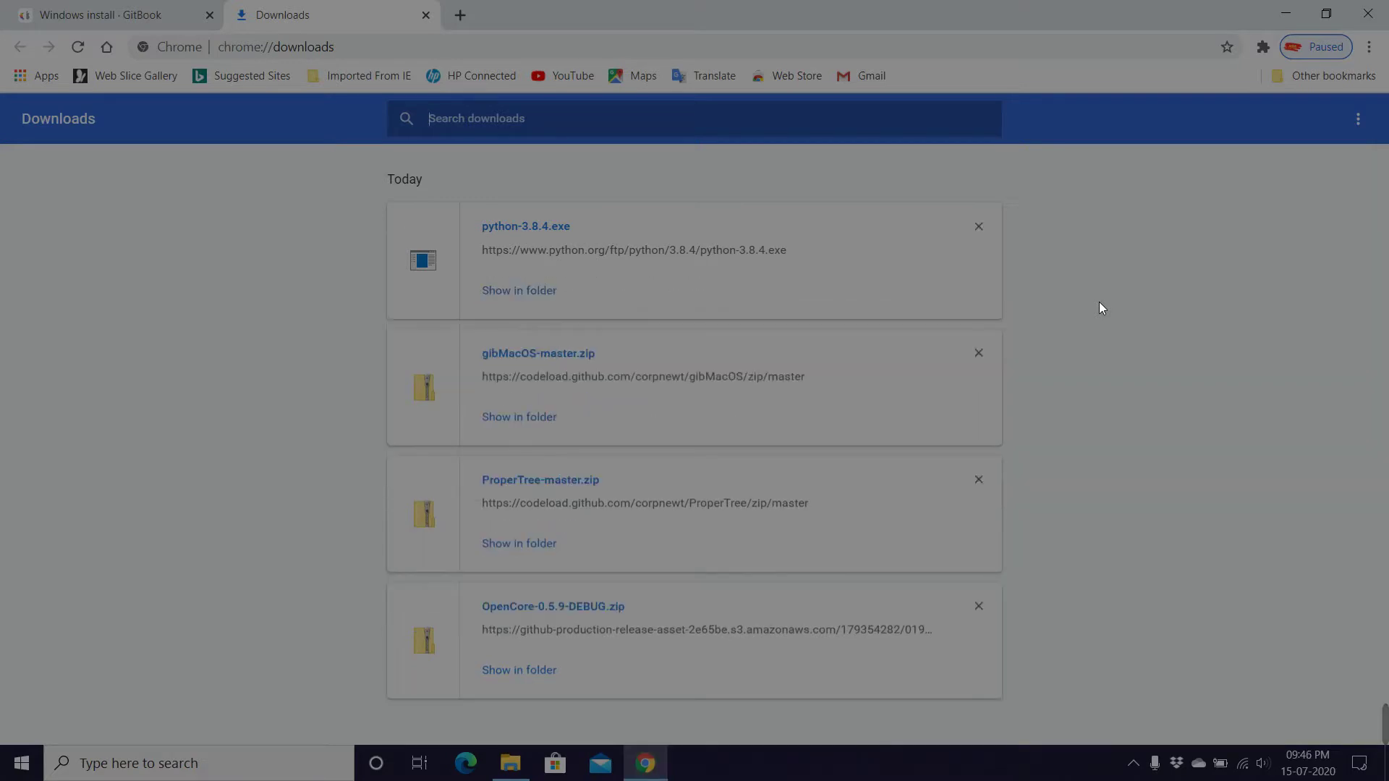
left_click(536, 228)
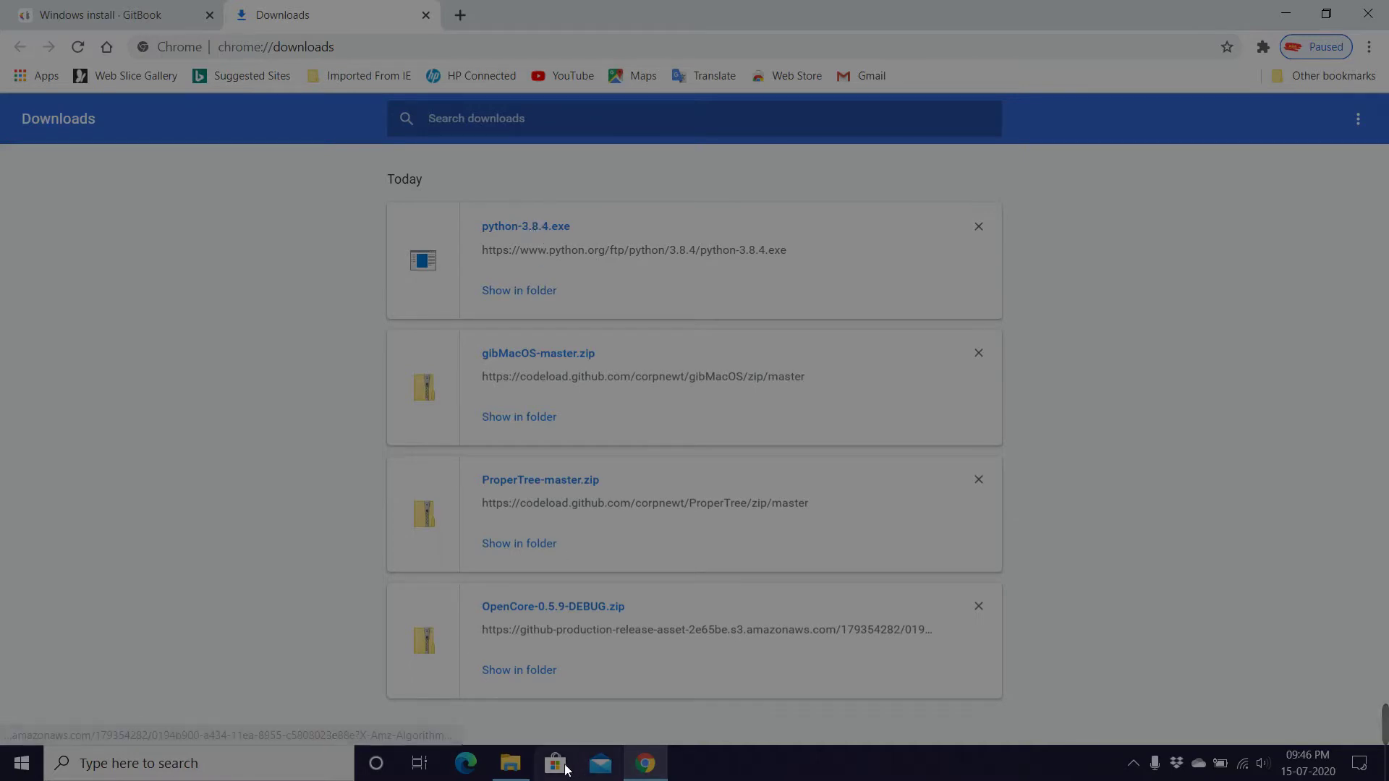
key("alt+Tab")
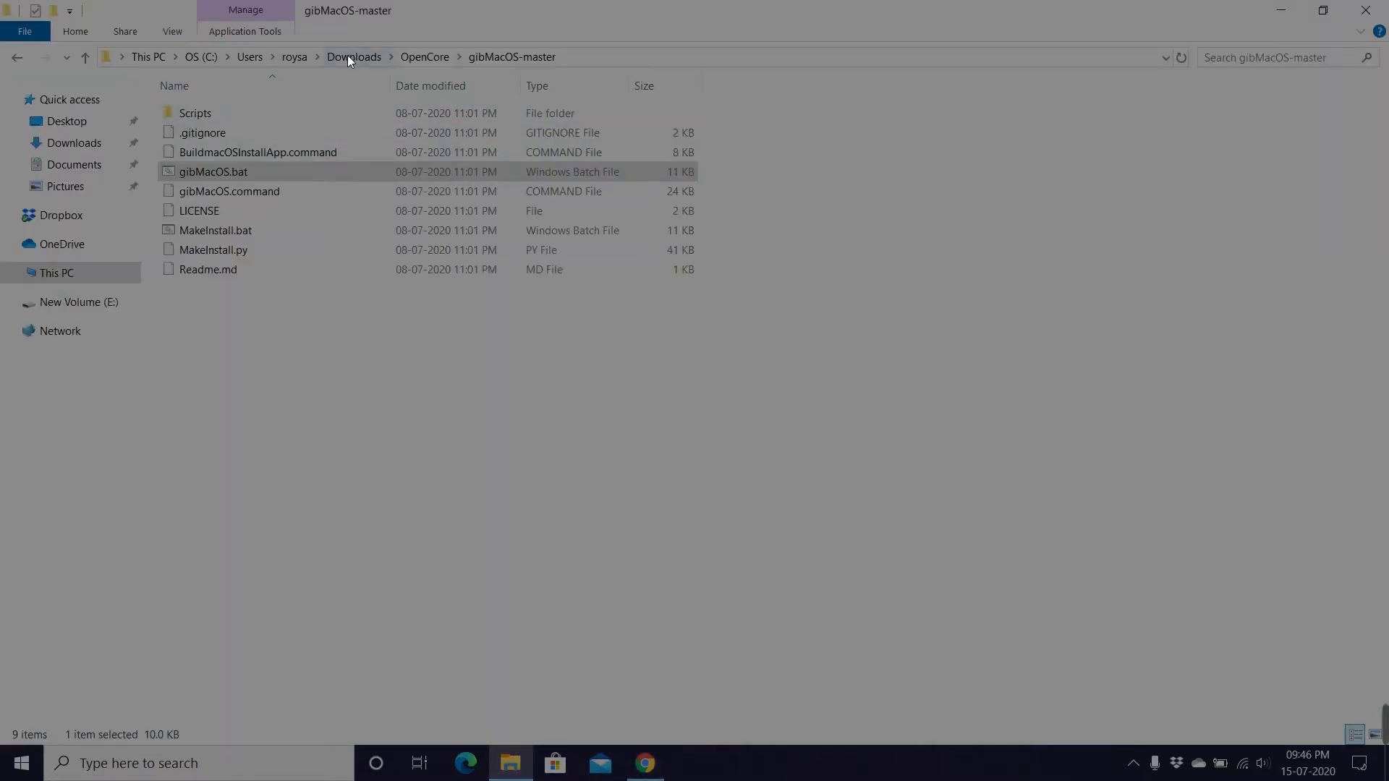
Run python-3.8.4.exe from the OpenCore folder, install Python 3.8.4, then close the setup window.
left_click(350, 56)
double_click(479, 124)
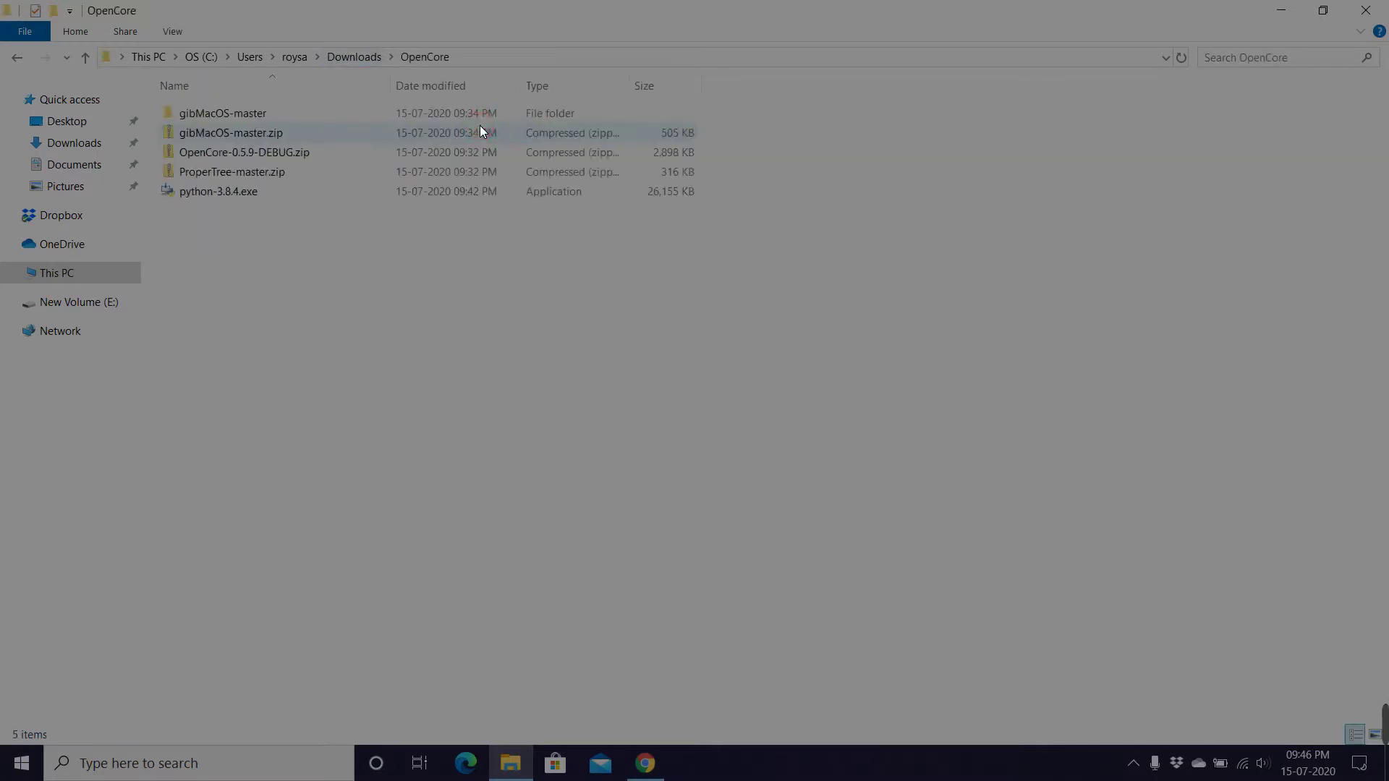
double_click(250, 190)
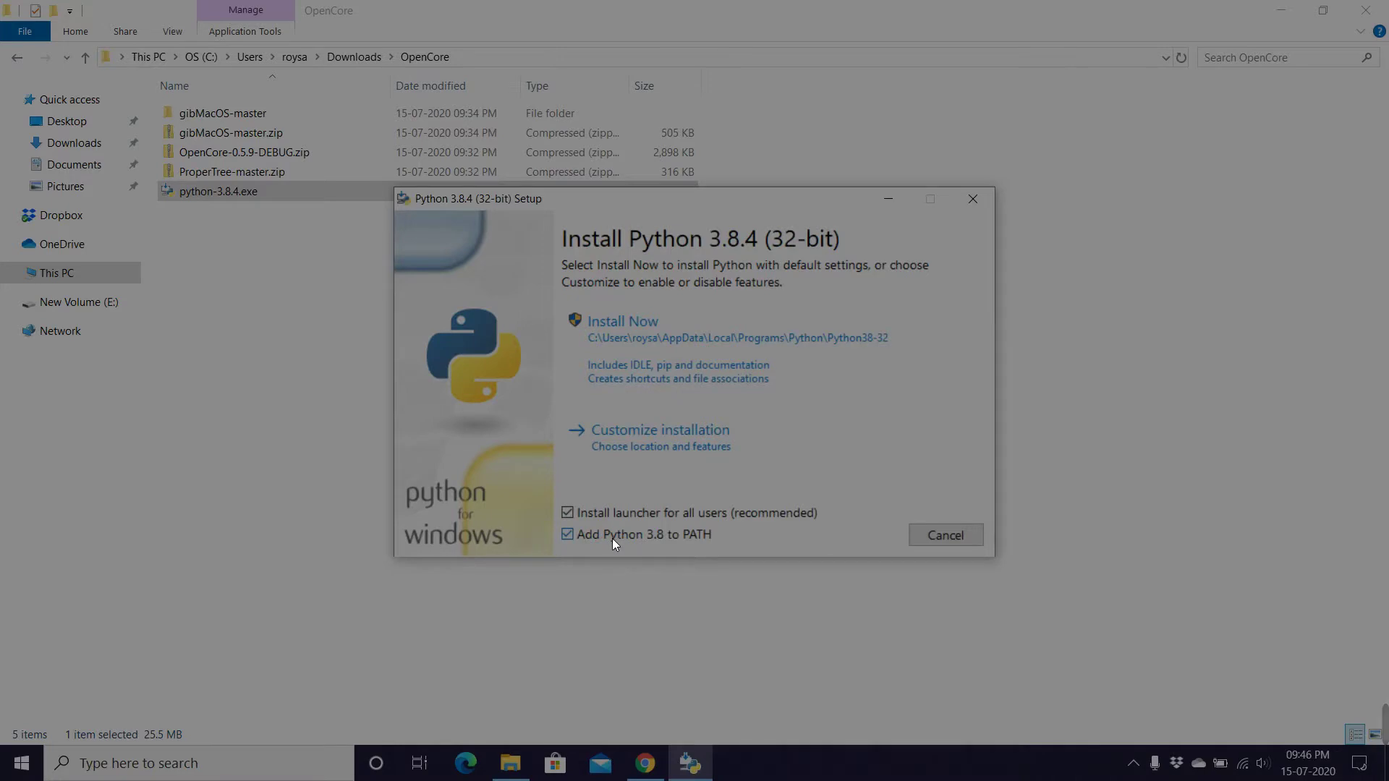
left_click(710, 345)
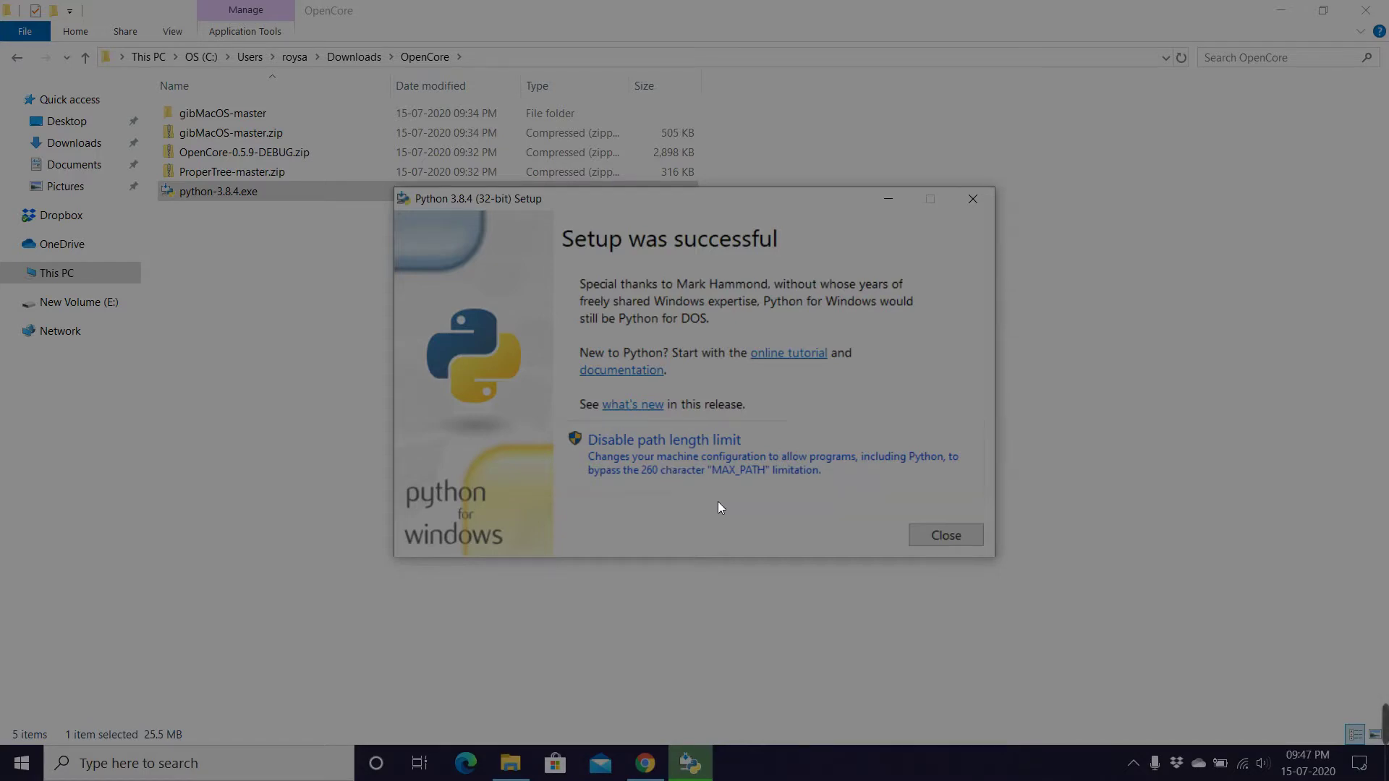
left_click(946, 534)
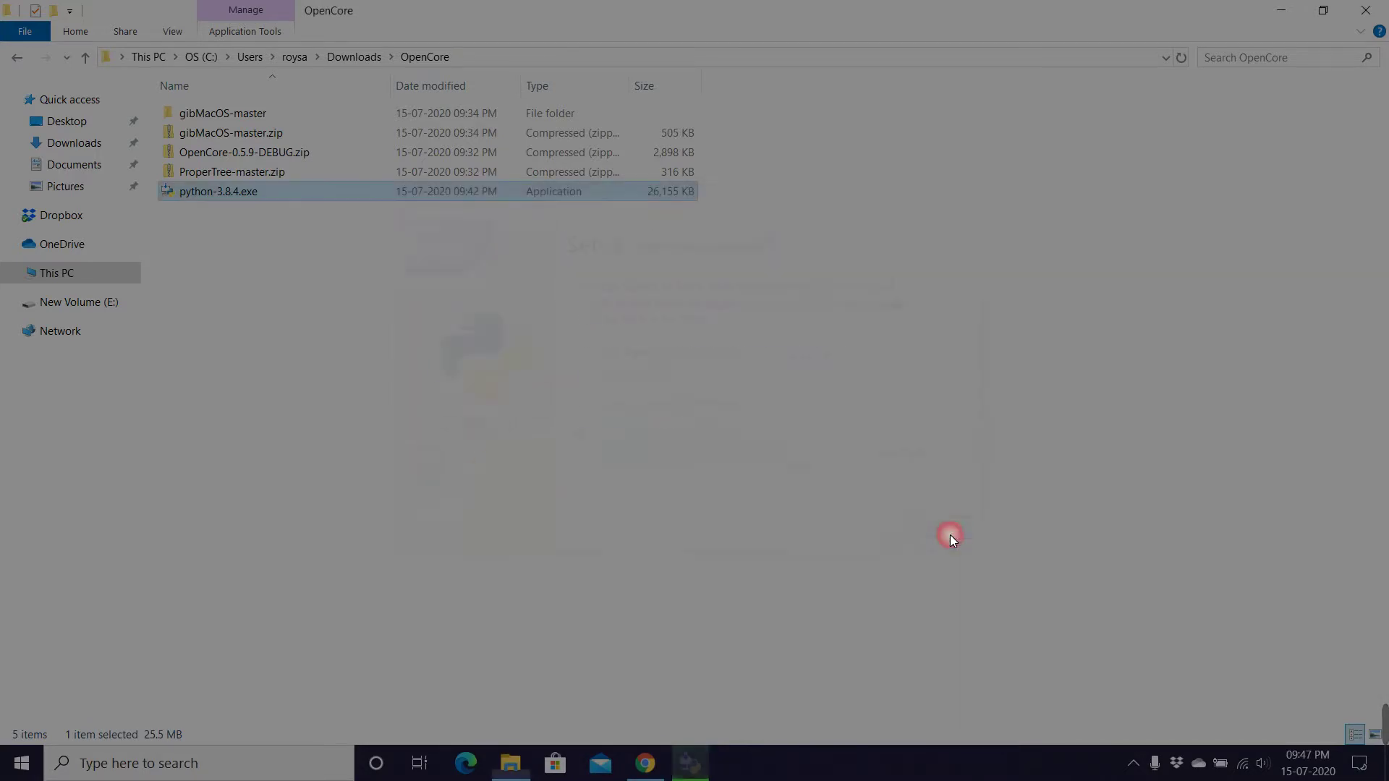
Open gibMacOS-master, glance back at the guide, then run gibMacOS.bat as administrator.
double_click(276, 106)
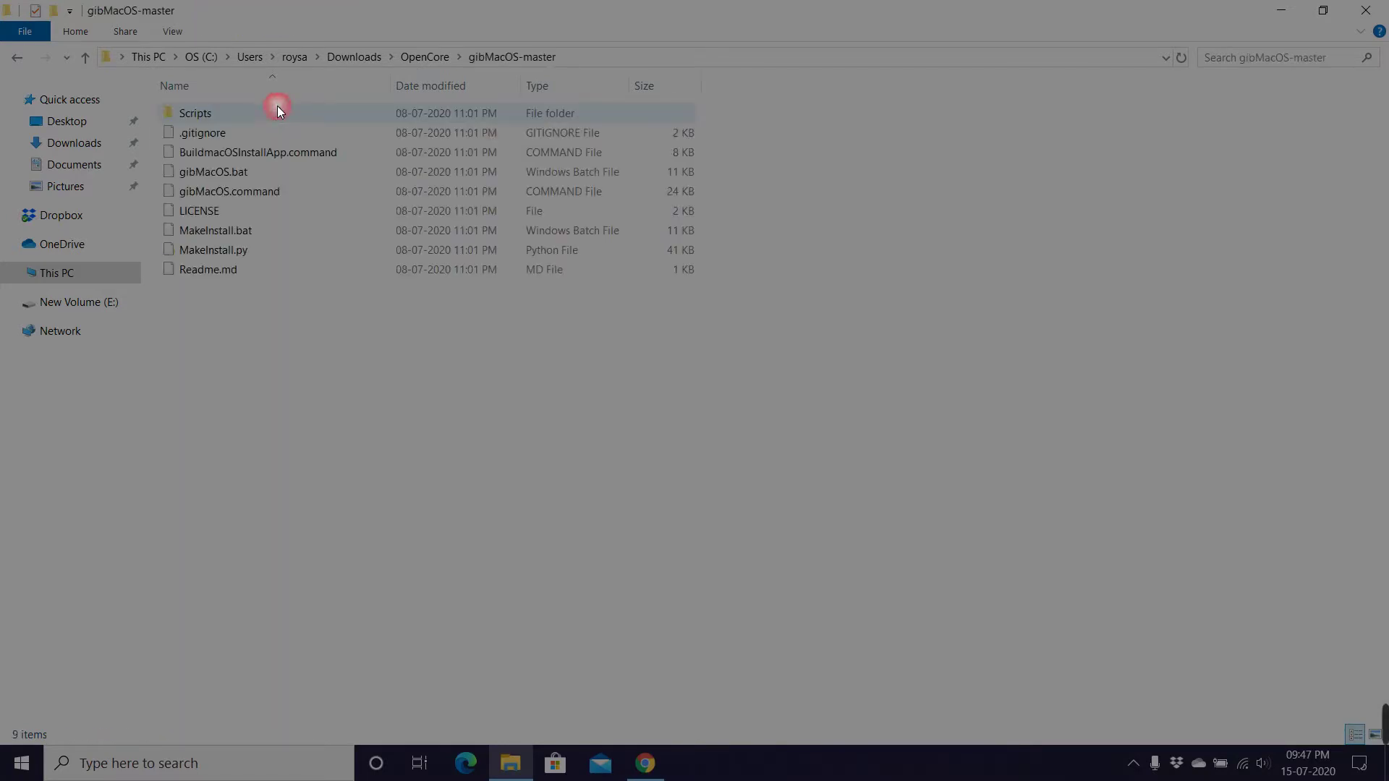
left_click(282, 171)
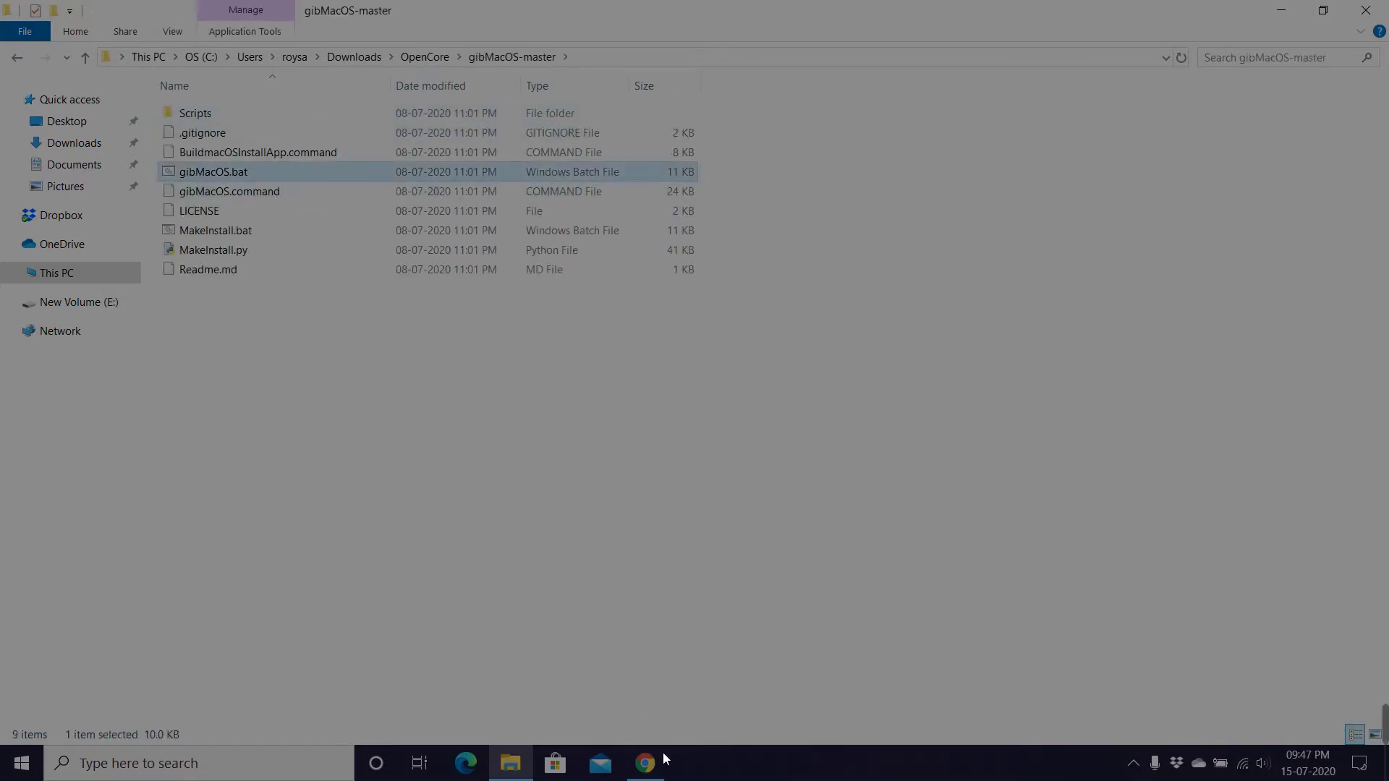
left_click(658, 760)
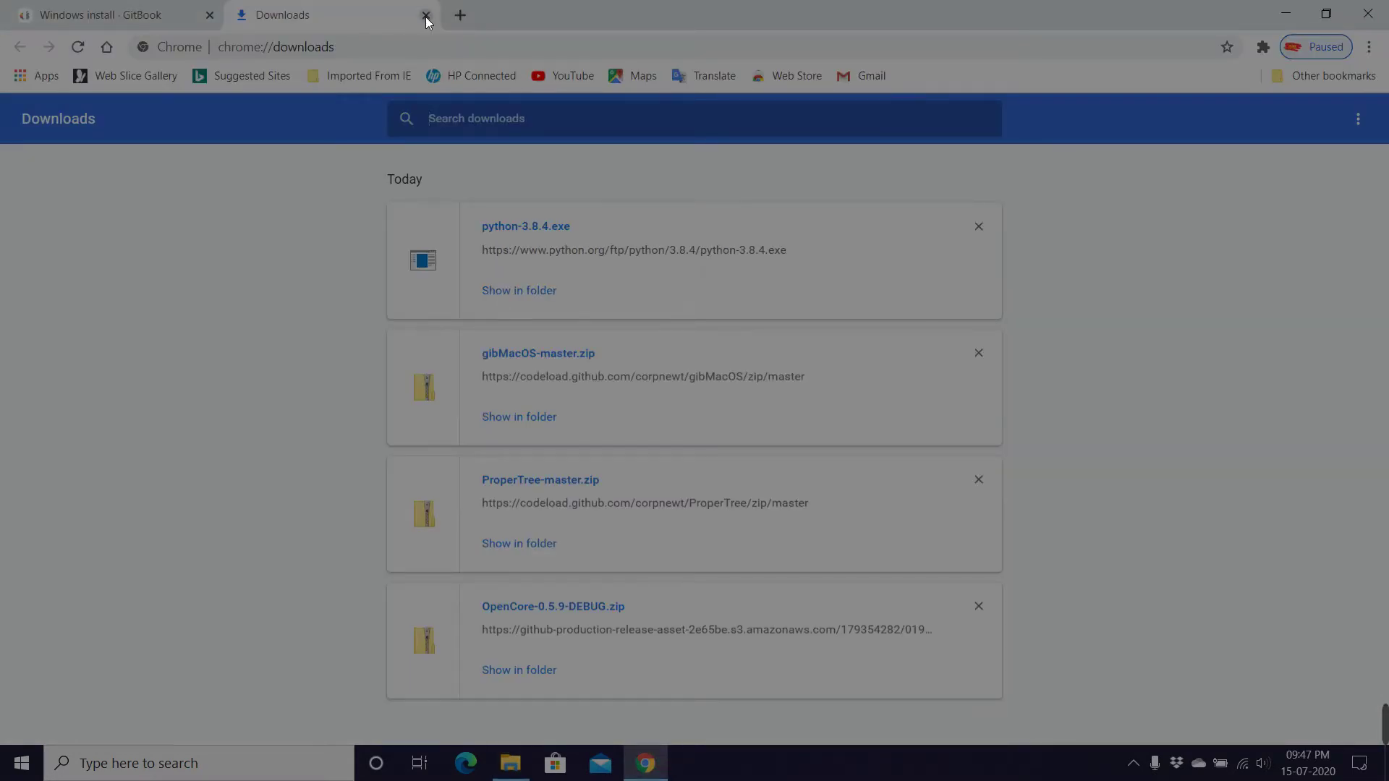
left_click(426, 15)
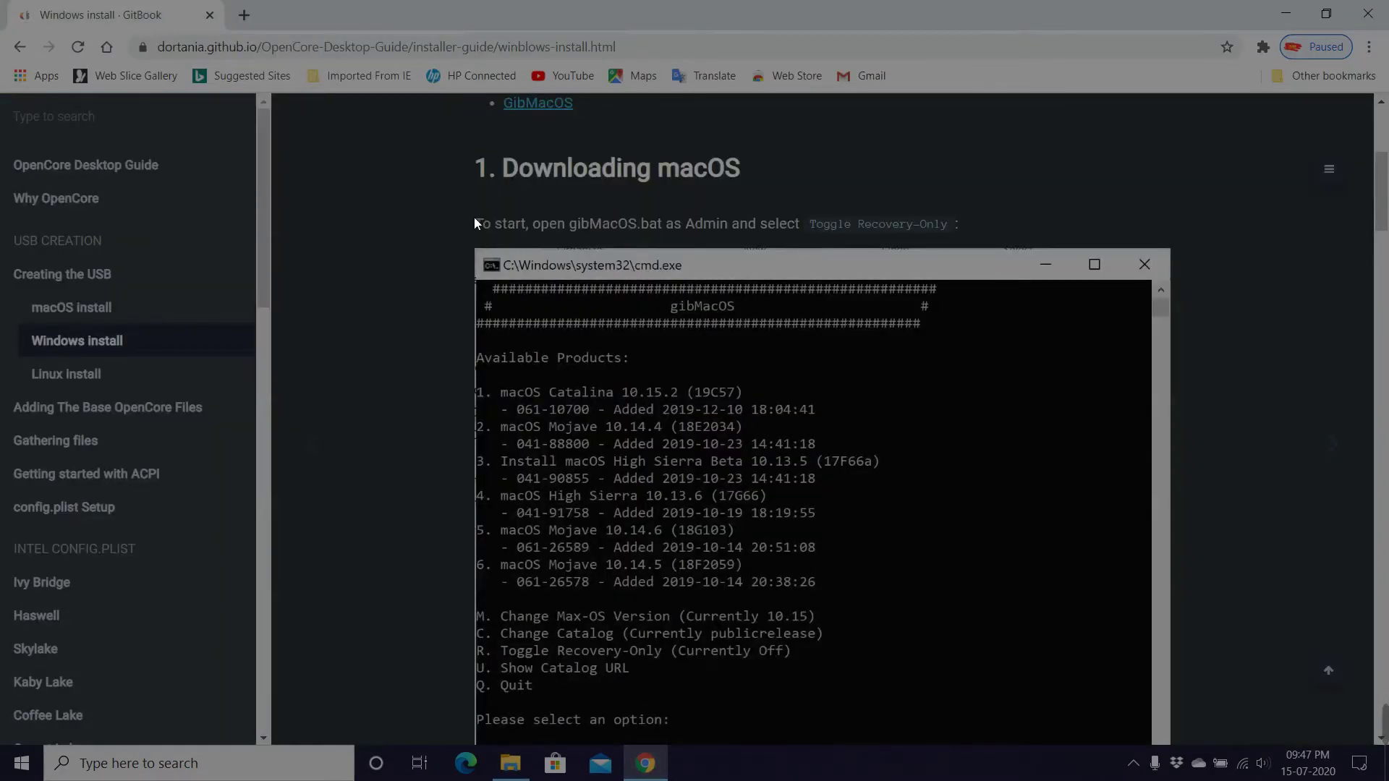
scroll(608, 277, "up", 4)
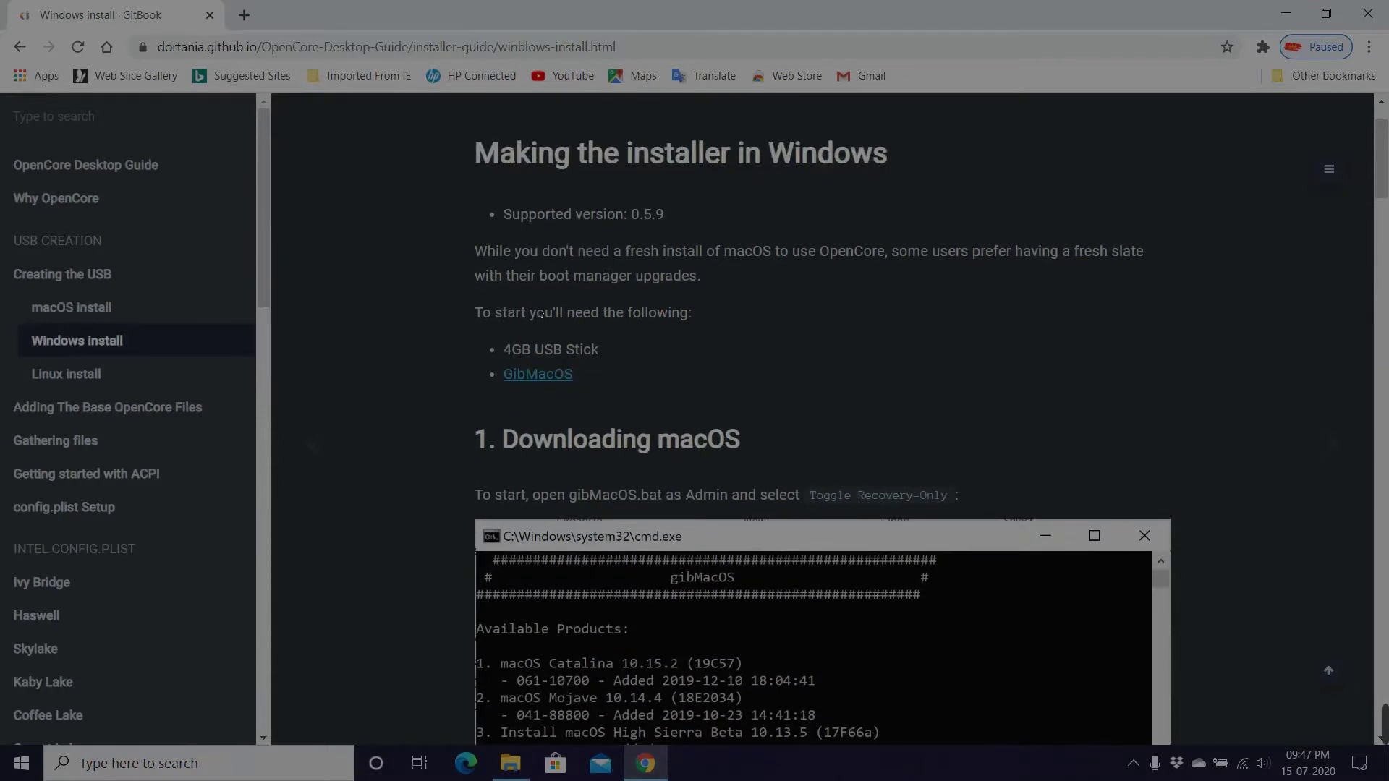
scroll(653, 350, "down", 4)
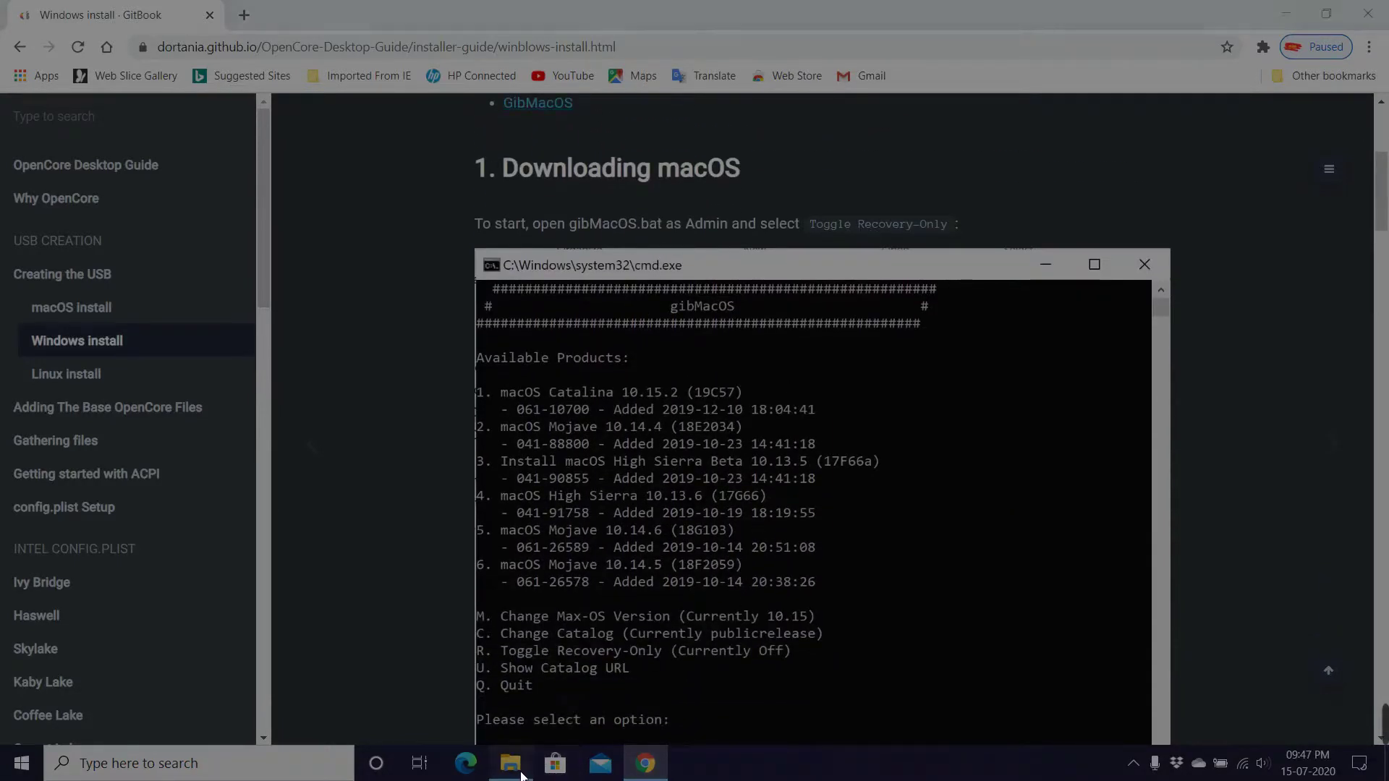
left_click(511, 763)
right_click(276, 167)
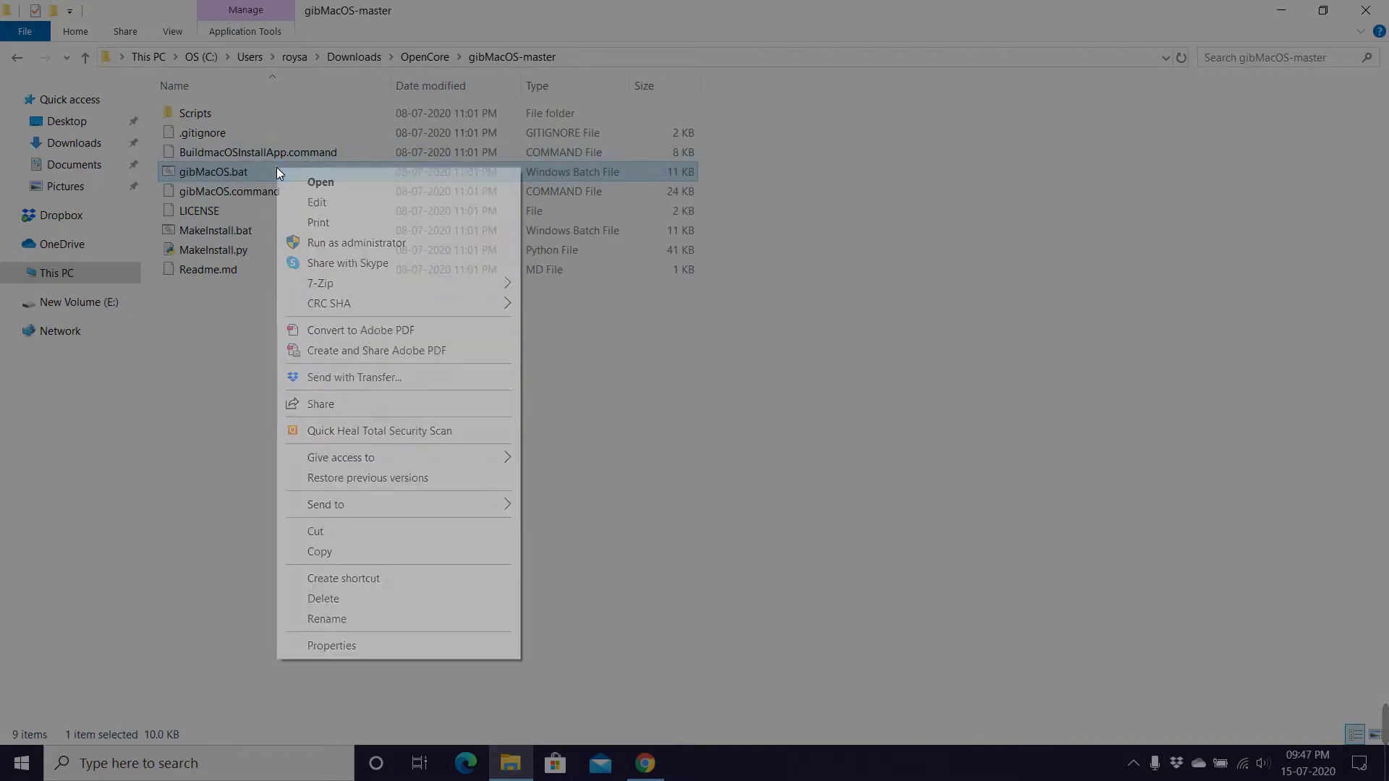
left_click(355, 243)
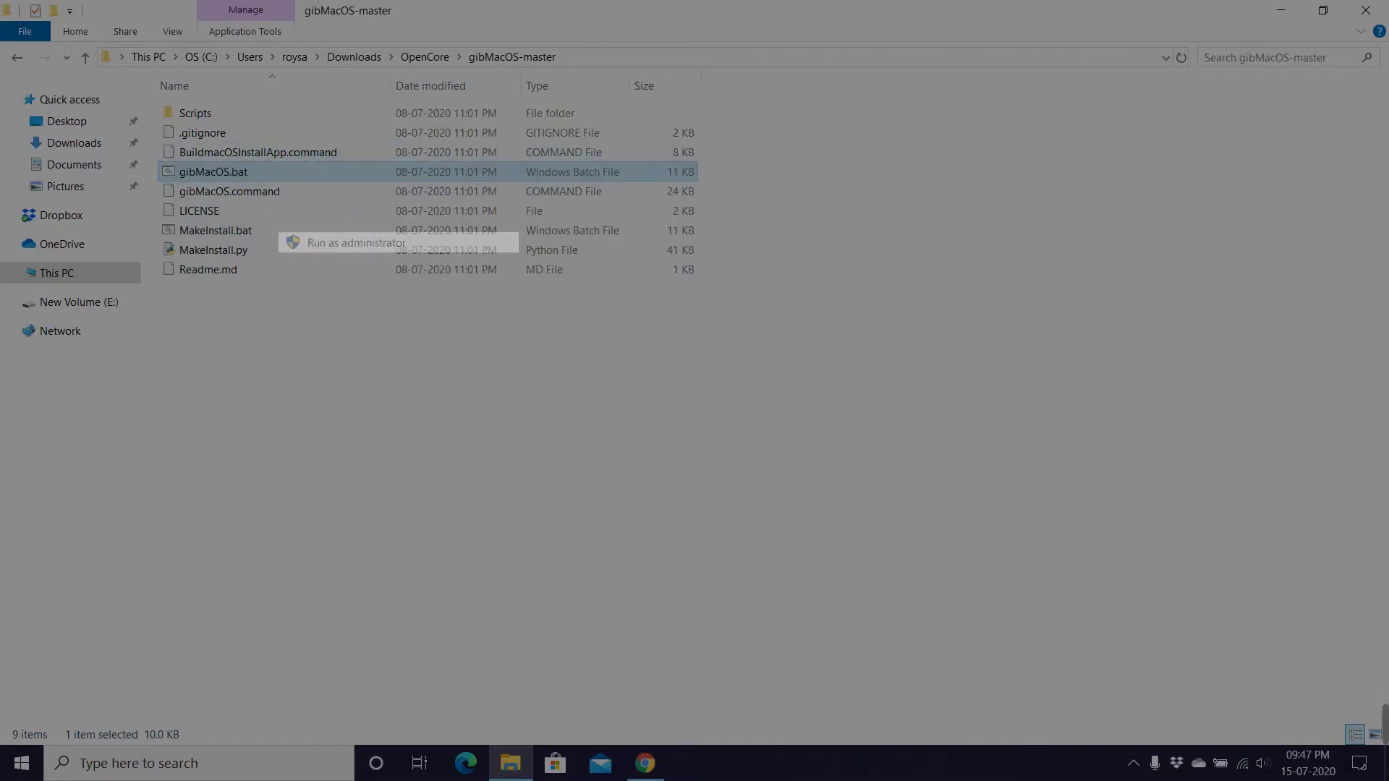
Approve the UAC prompt and enter r at gibMacOS's option prompt to toggle Recovery-Only.
left_click(637, 489)
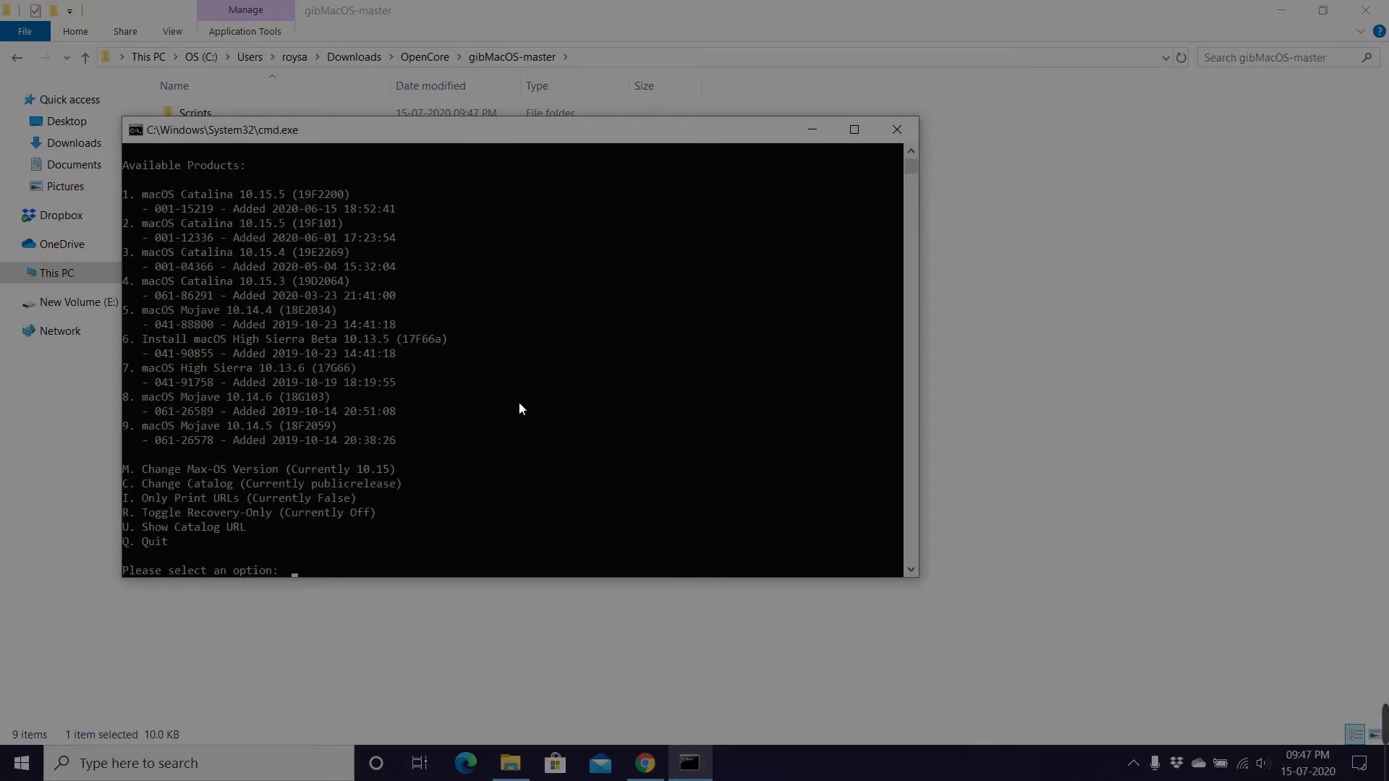
scroll(489, 375, "up", 1)
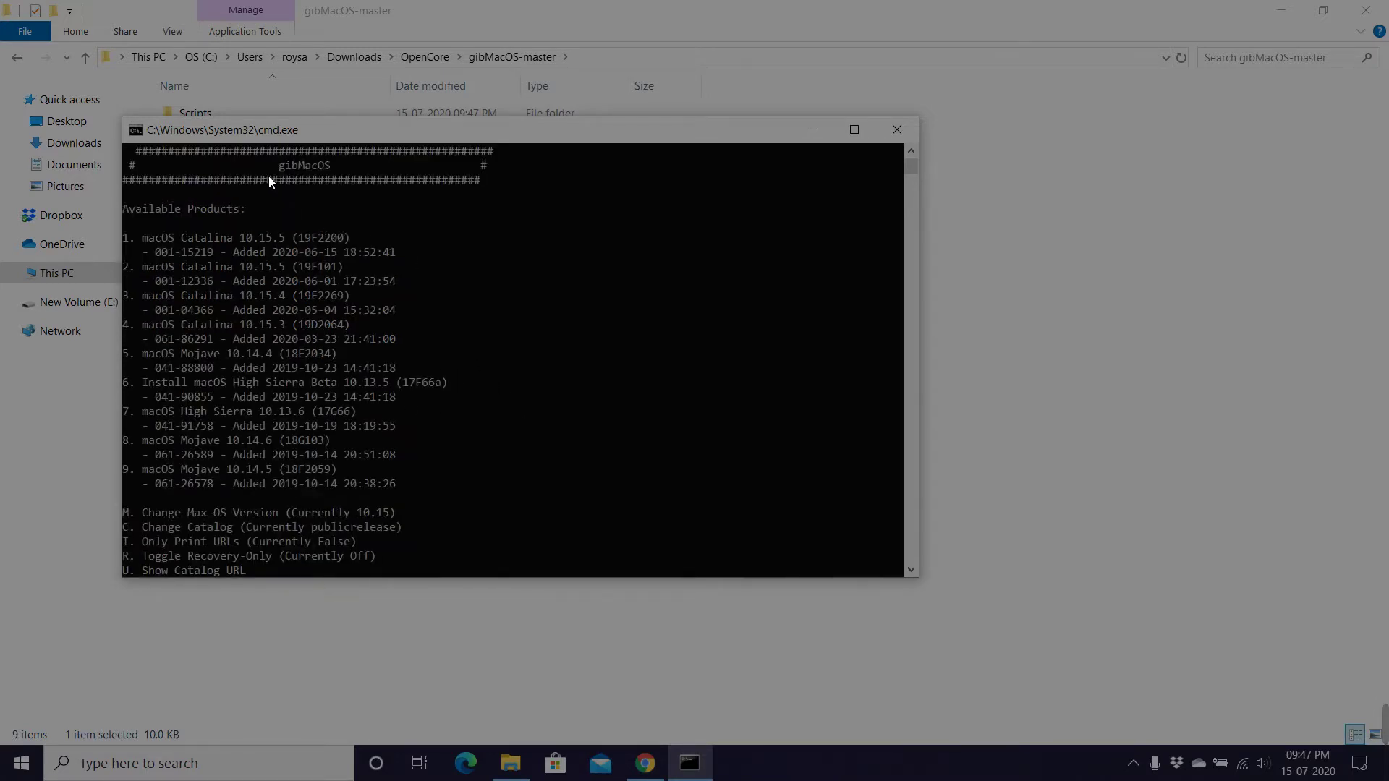
left_click(450, 233)
scroll(420, 347, "down", 4)
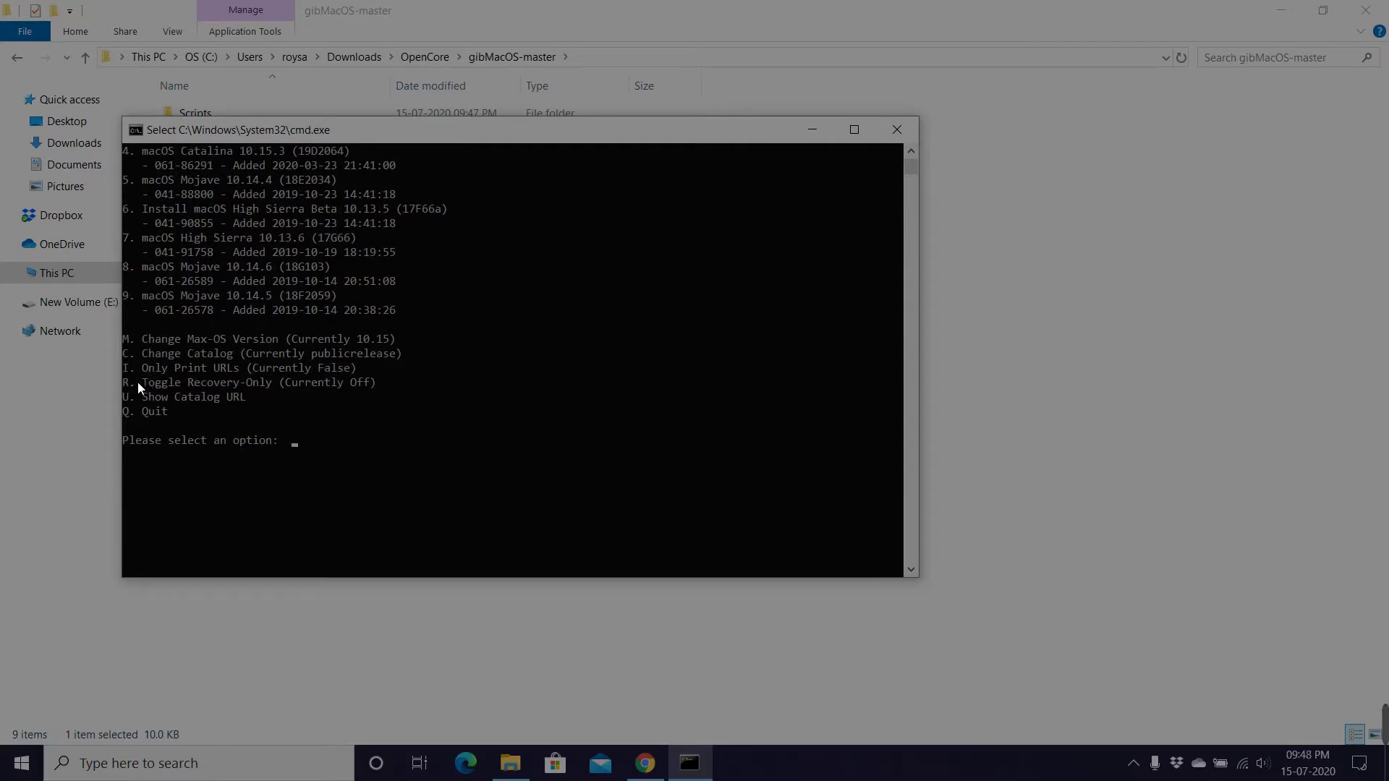
left_click_drag(140, 379, 380, 381)
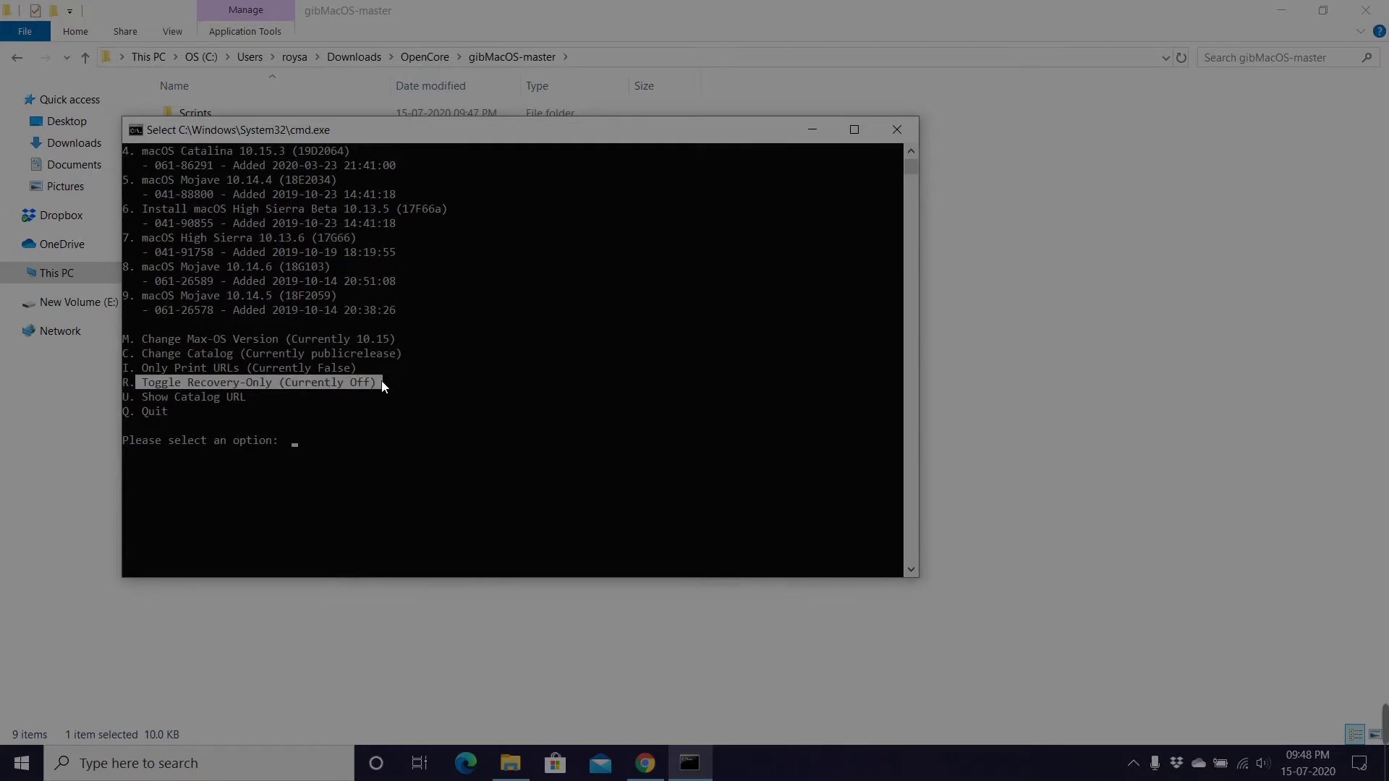
type("r")
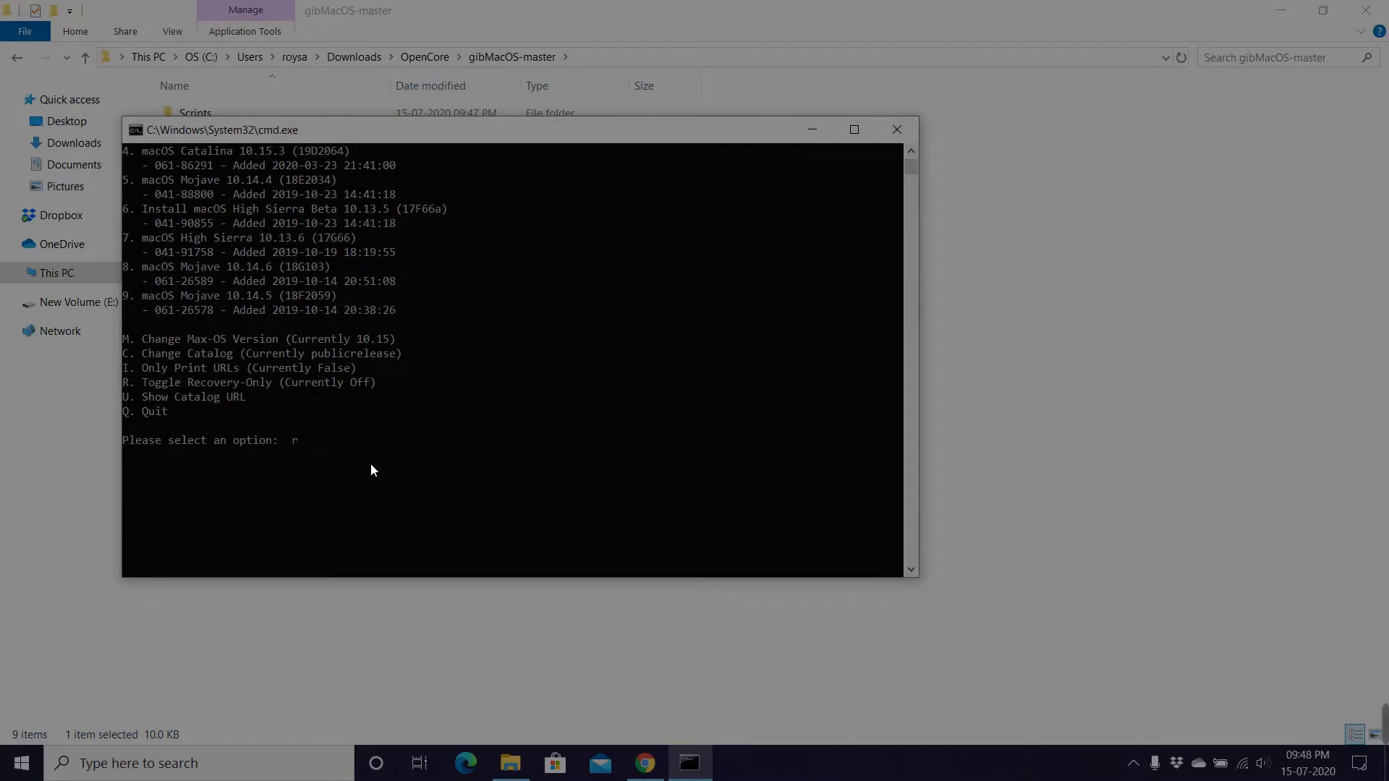
Apply the Recovery-Only toggle and confirm gibMacOS now shows Recovery-Only as On.
key("Return")
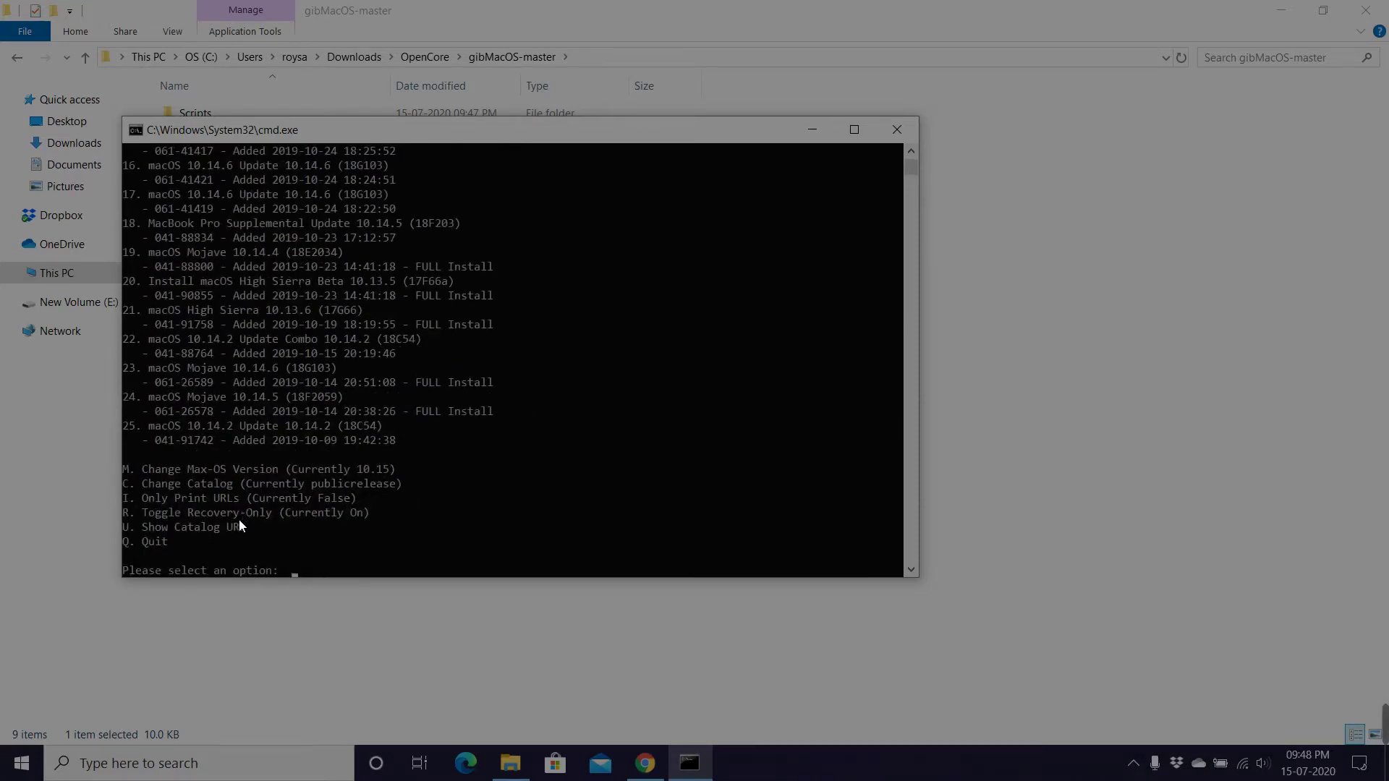
left_click_drag(141, 512, 279, 510)
left_click(371, 512)
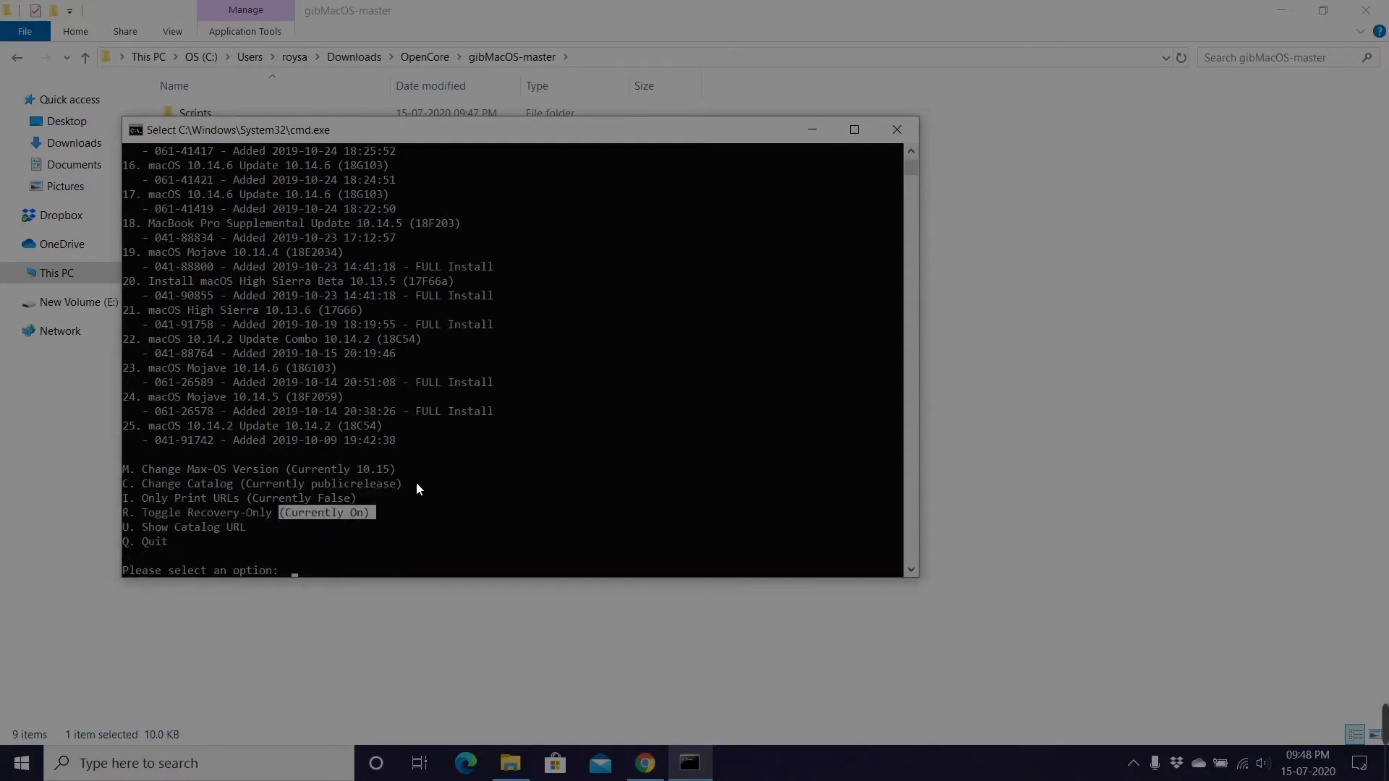
left_click(388, 512)
Check that macOS Catalina 10.15.5 (19F2200) is item 1 of the rescanned product list.
scroll(302, 376, "up", 12)
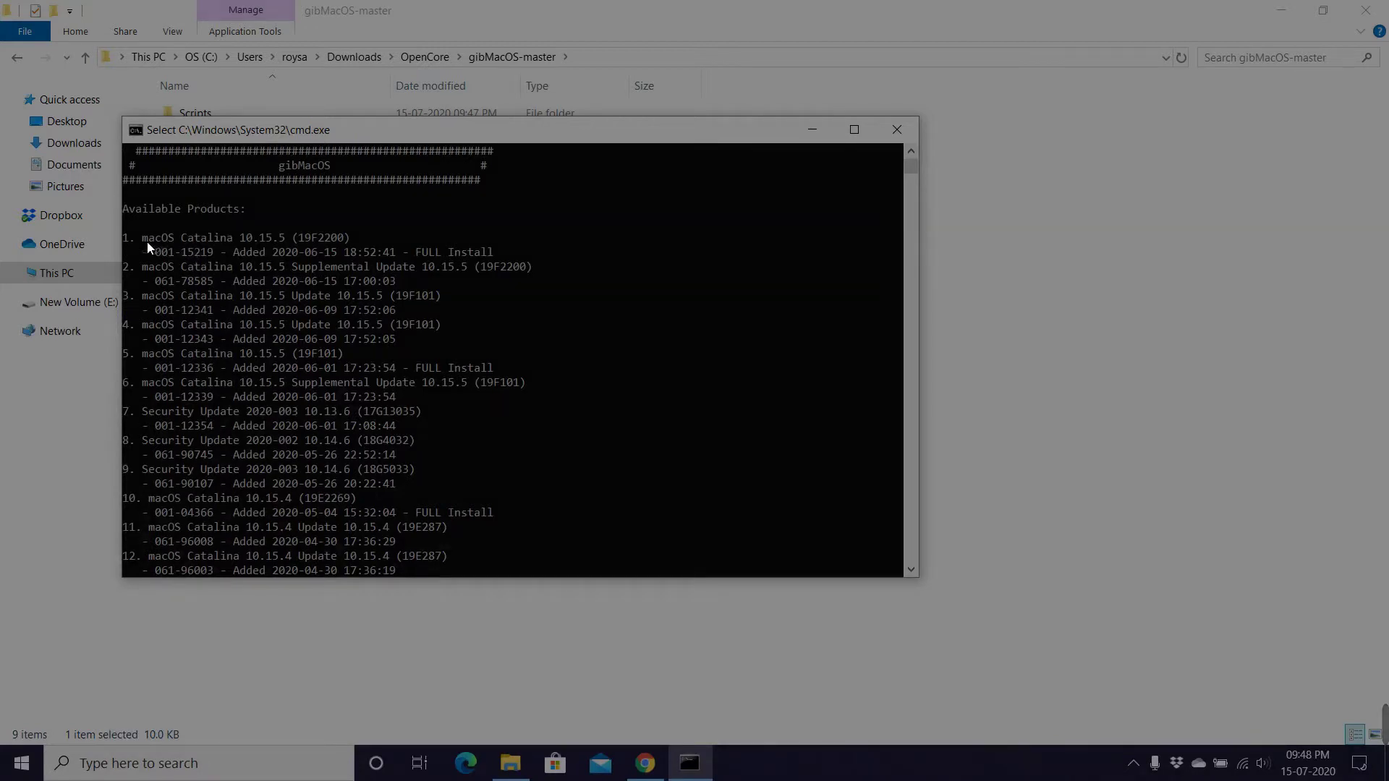
left_click_drag(133, 236, 447, 232)
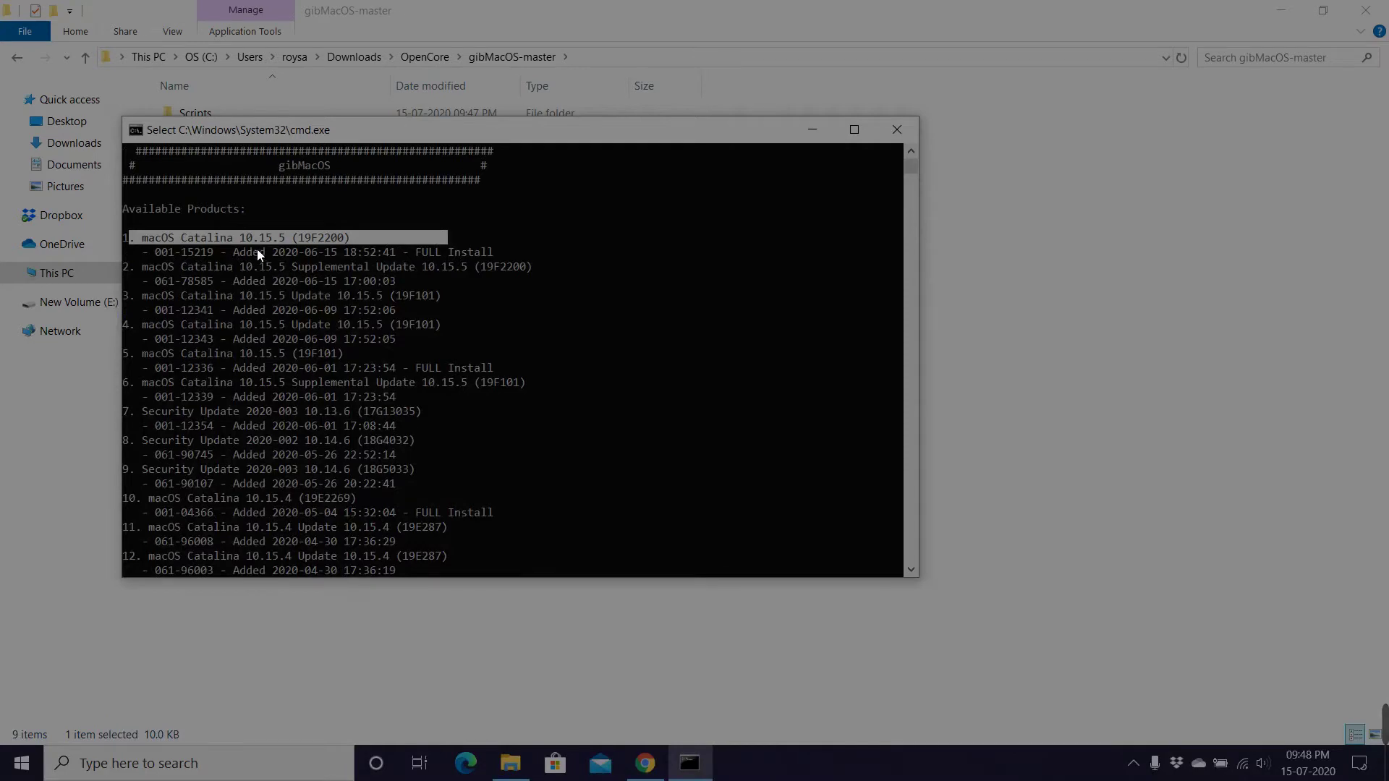
left_click_drag(257, 249, 371, 236)
left_click(372, 234)
scroll(424, 349, "down", 15)
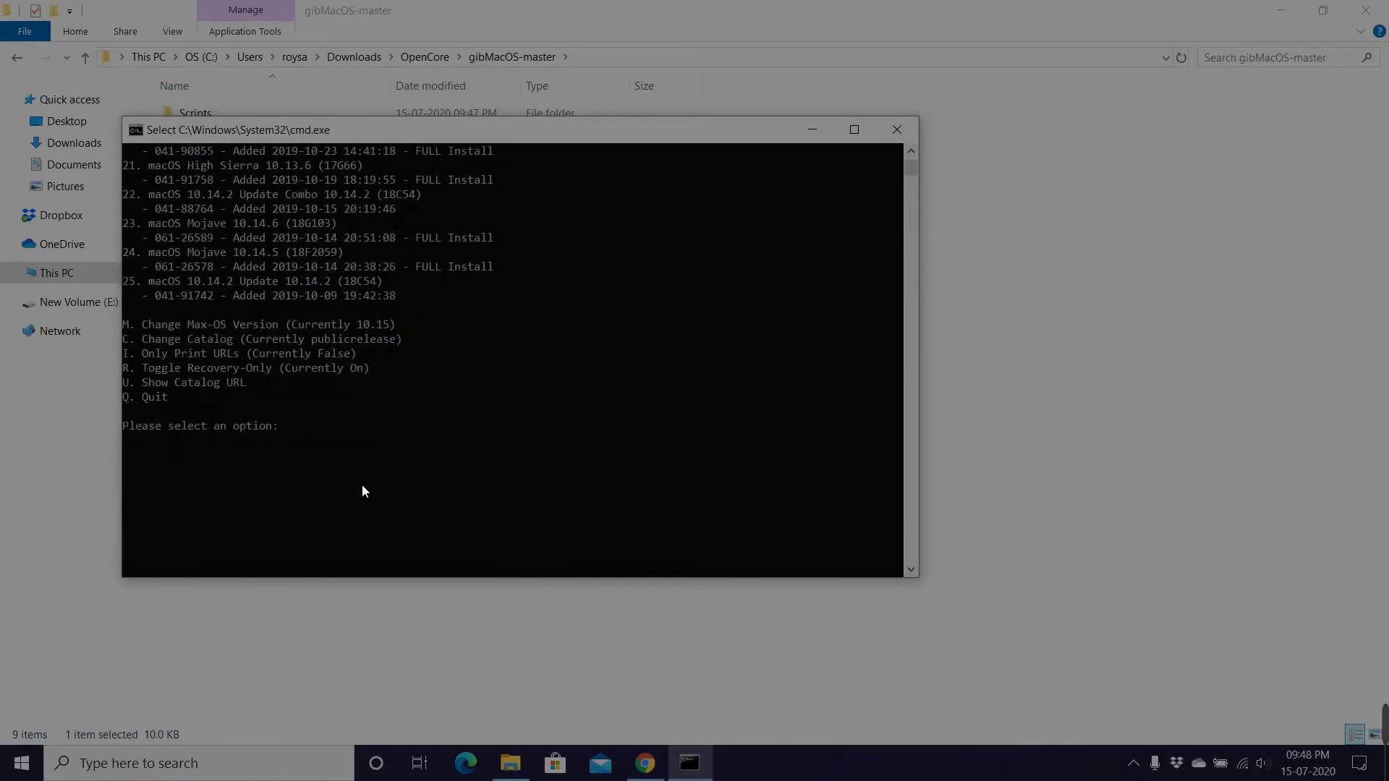
Download item 1's RecoveryHDMetaDmg.pkg, copy the saved-files path, and return to the product menu.
type("1")
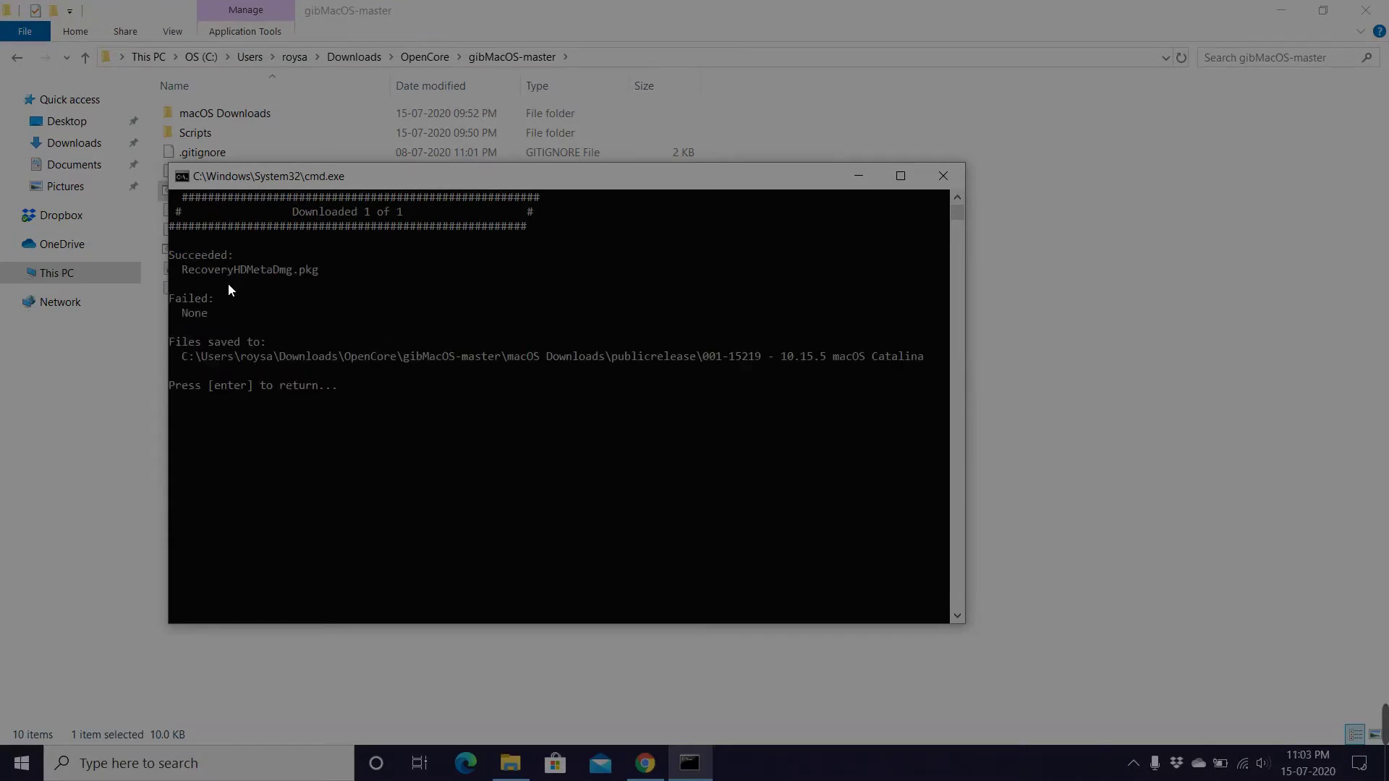
left_click_drag(180, 265, 363, 269)
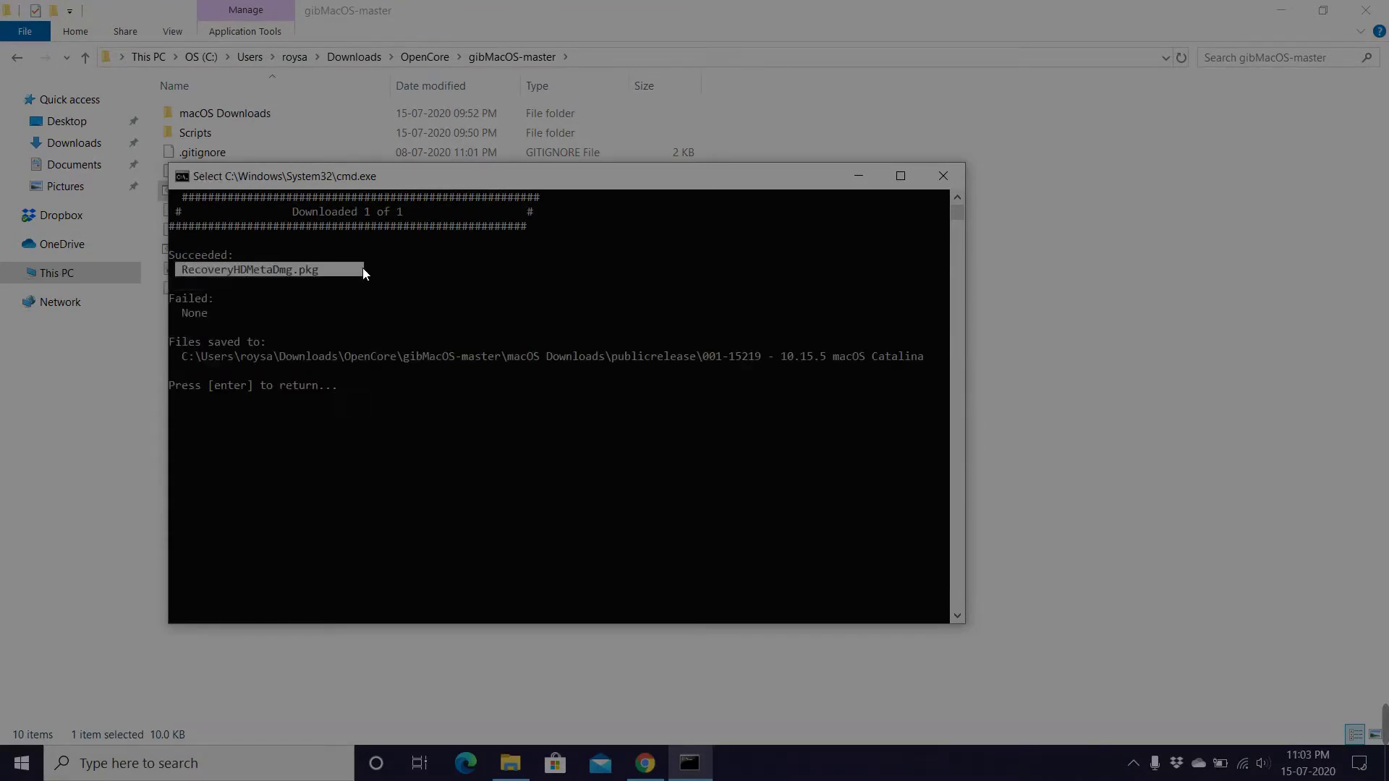
left_click_drag(177, 298, 227, 322)
left_click(497, 457)
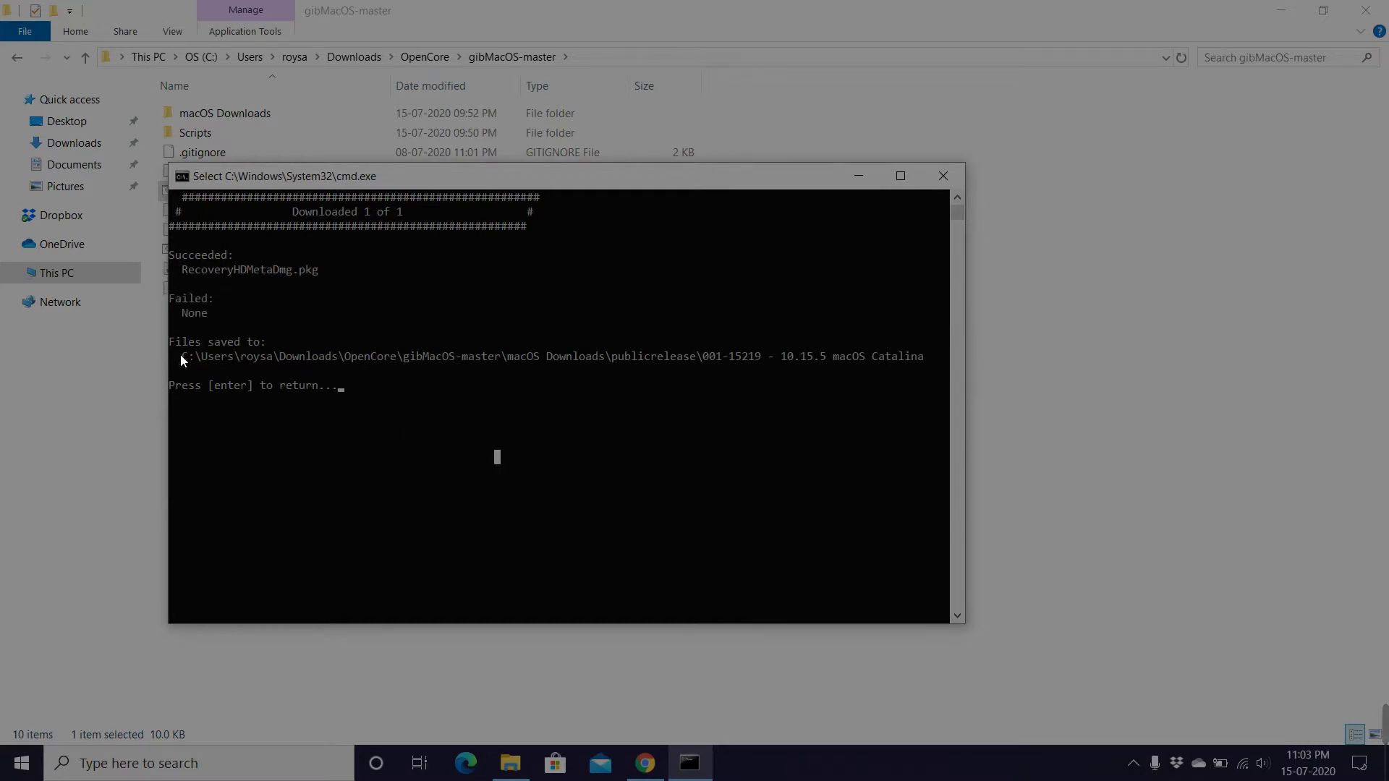
left_click_drag(180, 354, 931, 358)
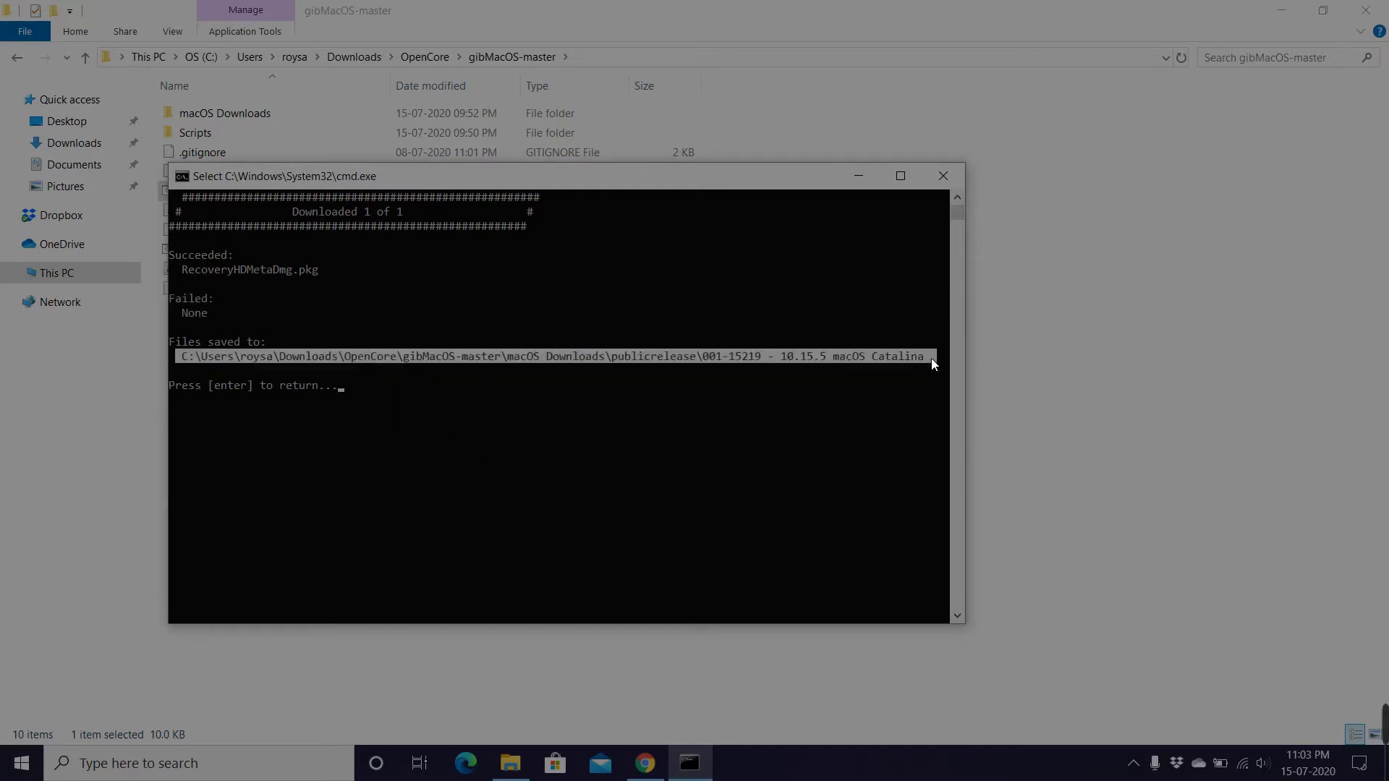
key("ctrl+c")
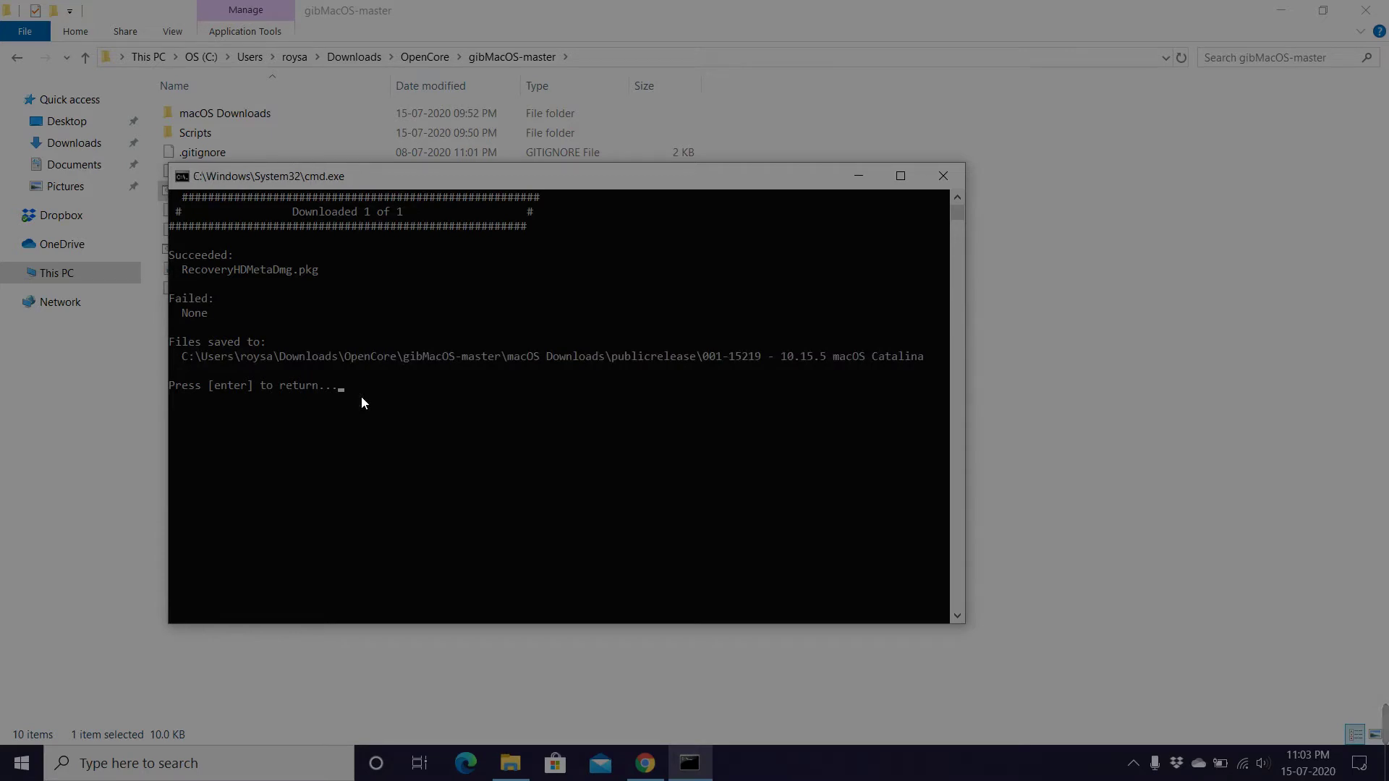
key("Return")
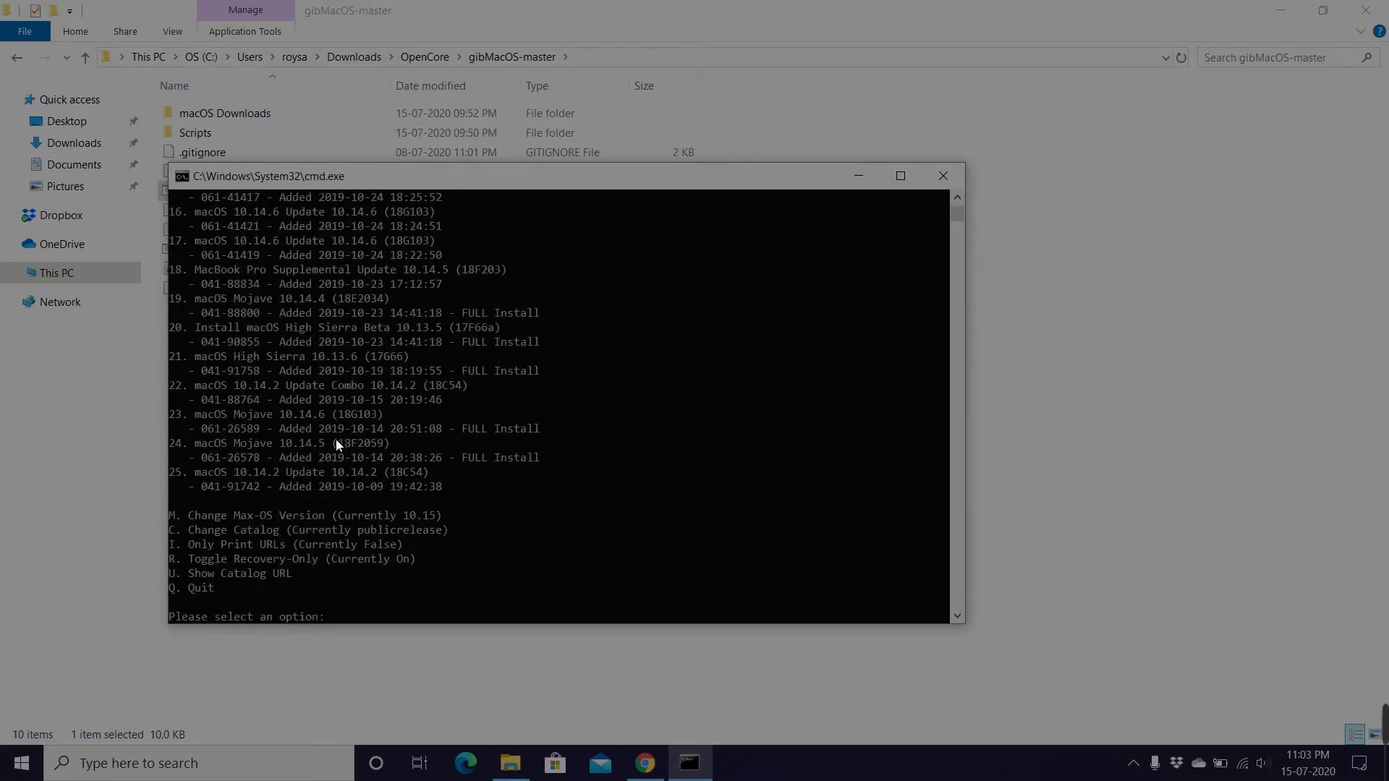
Close the console, verify RecoveryHDMetaDmg.pkg in publicrelease's 10.15.5 macOS Catalina folder, then return to OpenCore.
left_click(953, 174)
left_click(370, 371)
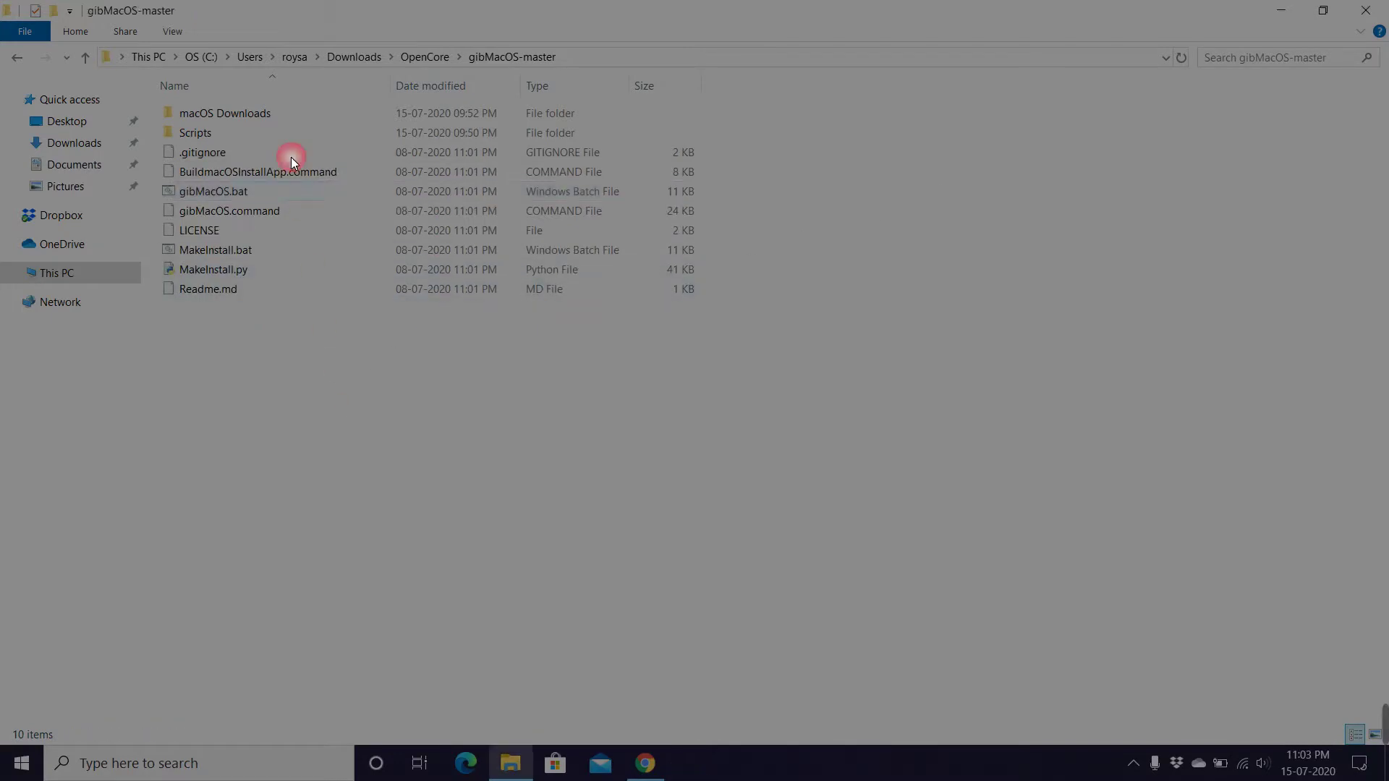
double_click(294, 117)
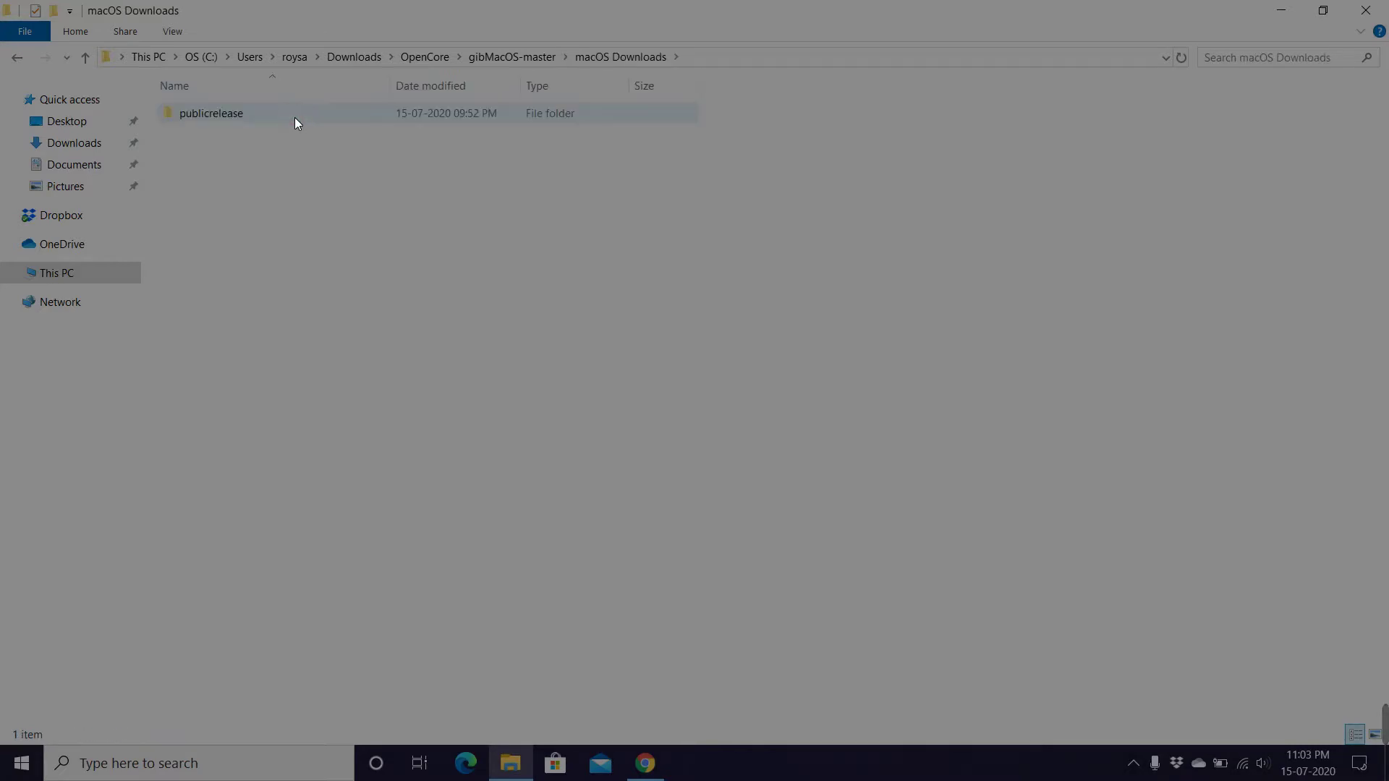
double_click(294, 117)
double_click(306, 111)
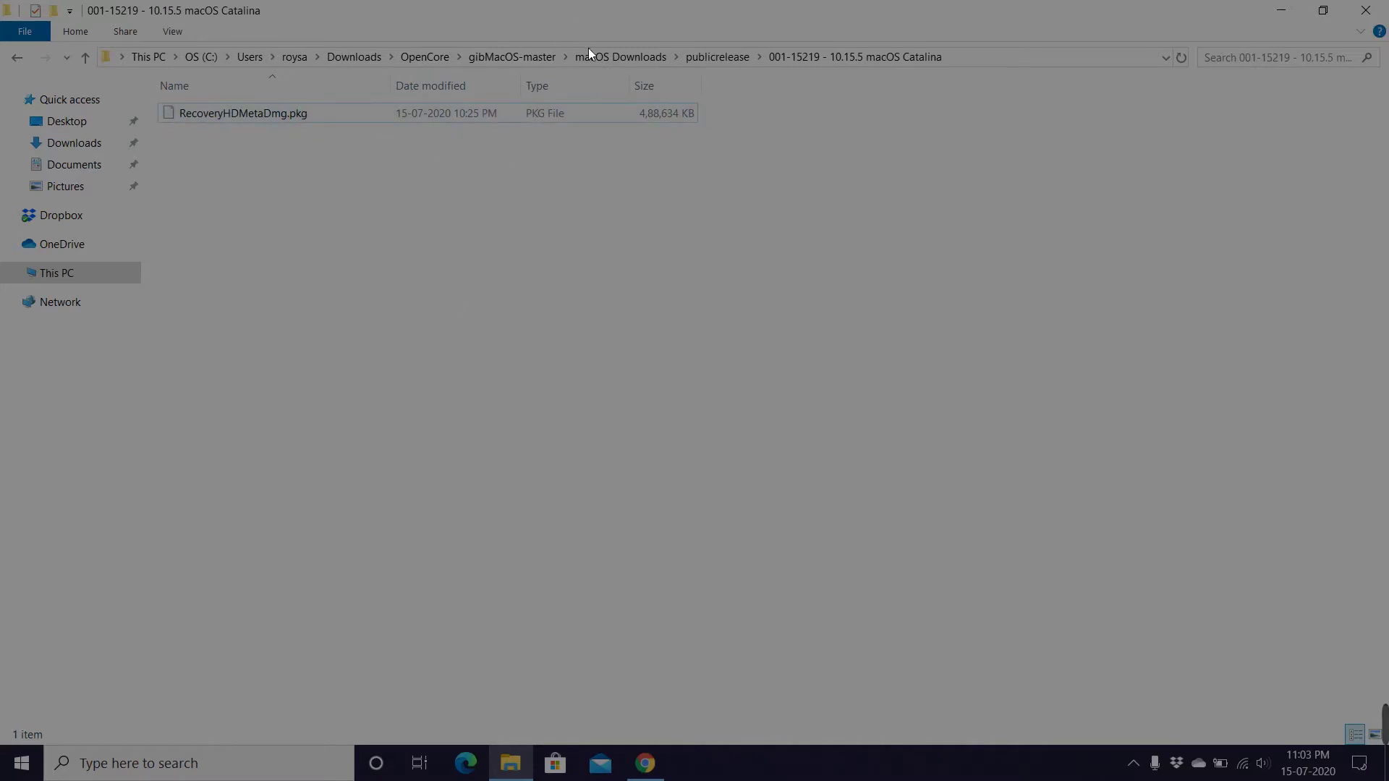
left_click(426, 56)
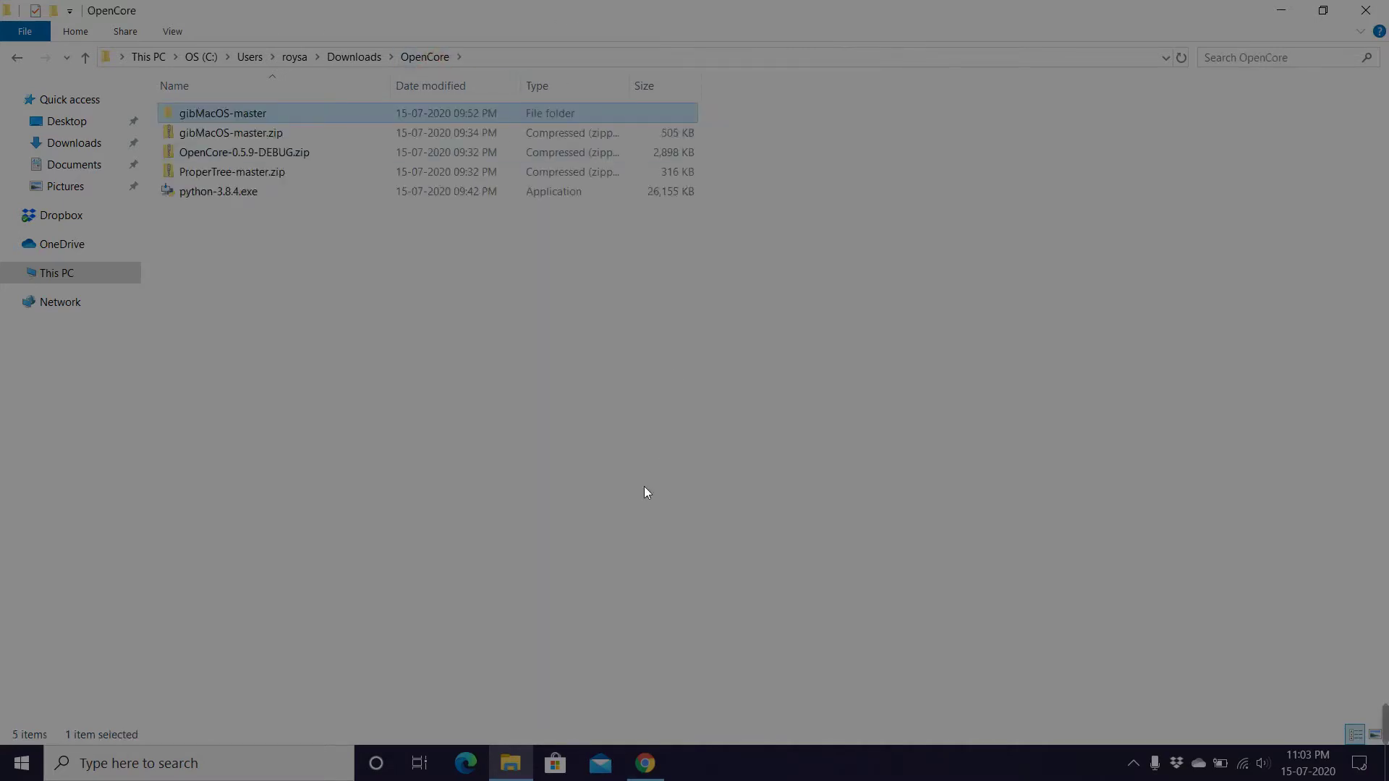
Read the guide's '2. Making the installer' section, then open the gibMacOS-master folder in File Explorer.
left_click(645, 763)
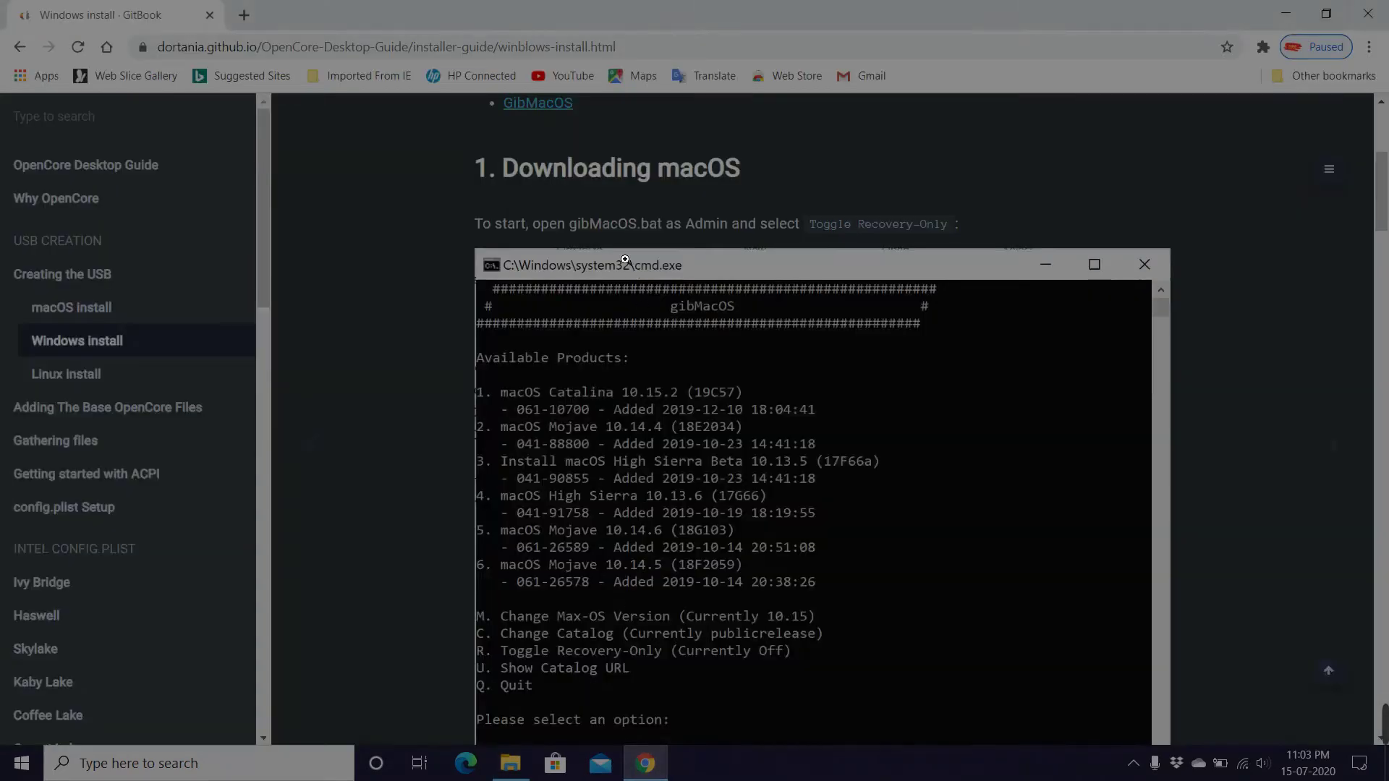
scroll(730, 373, "down", 4)
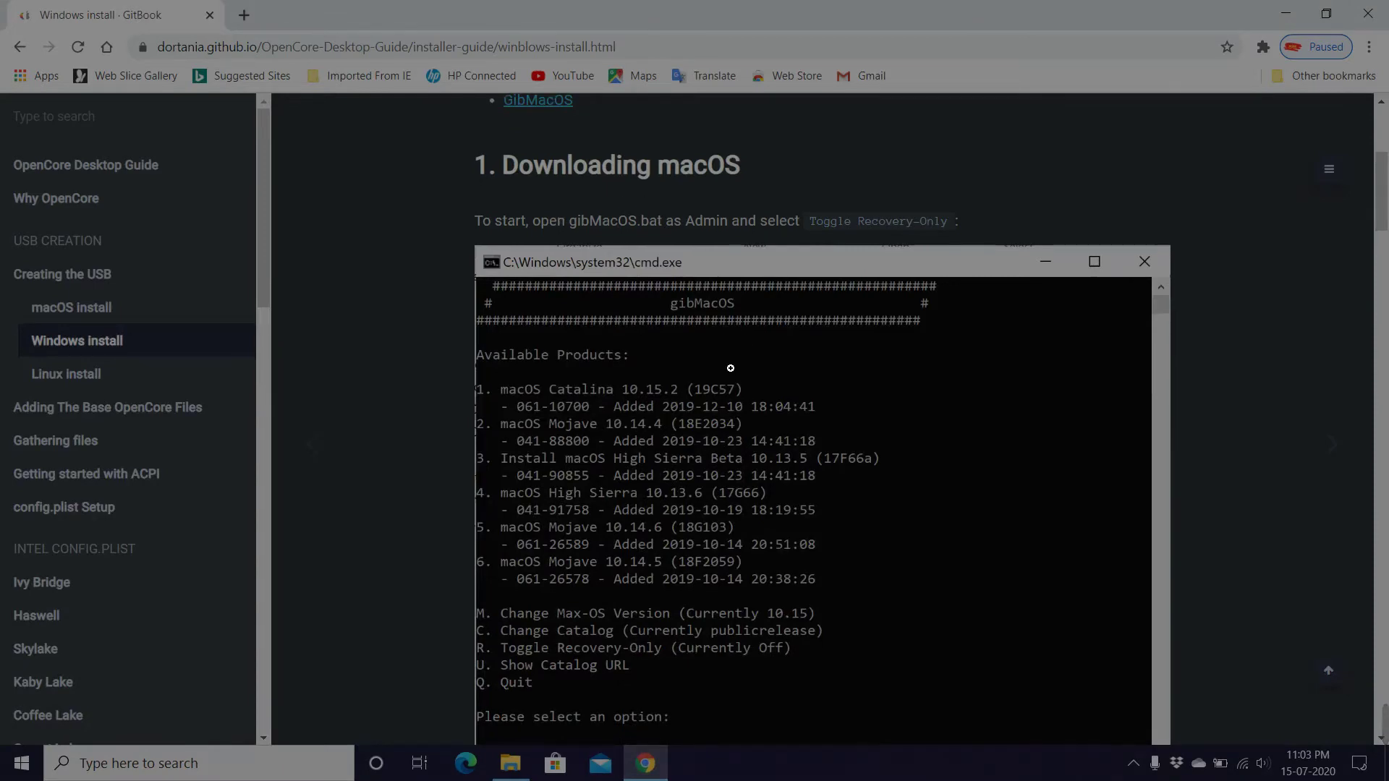
scroll(731, 369, "down", 15)
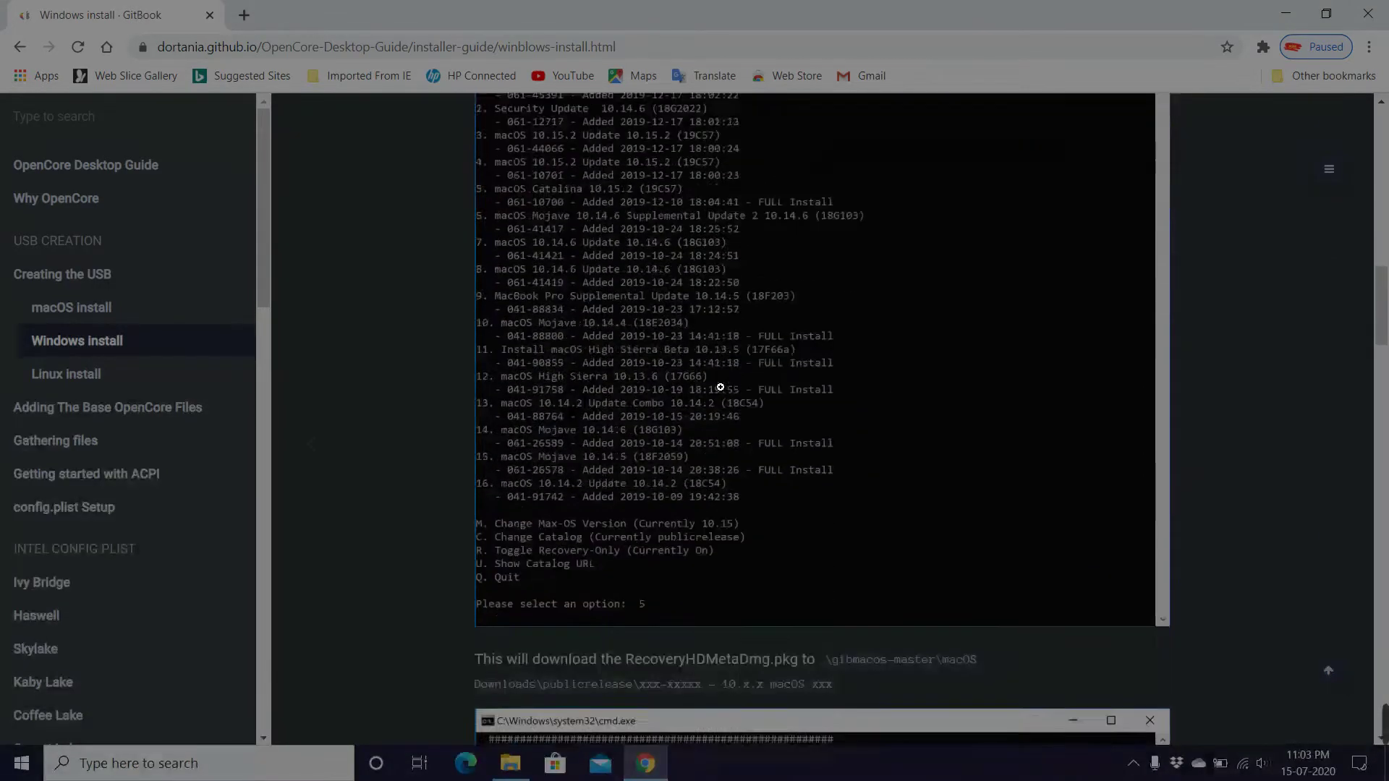
scroll(719, 388, "down", 1)
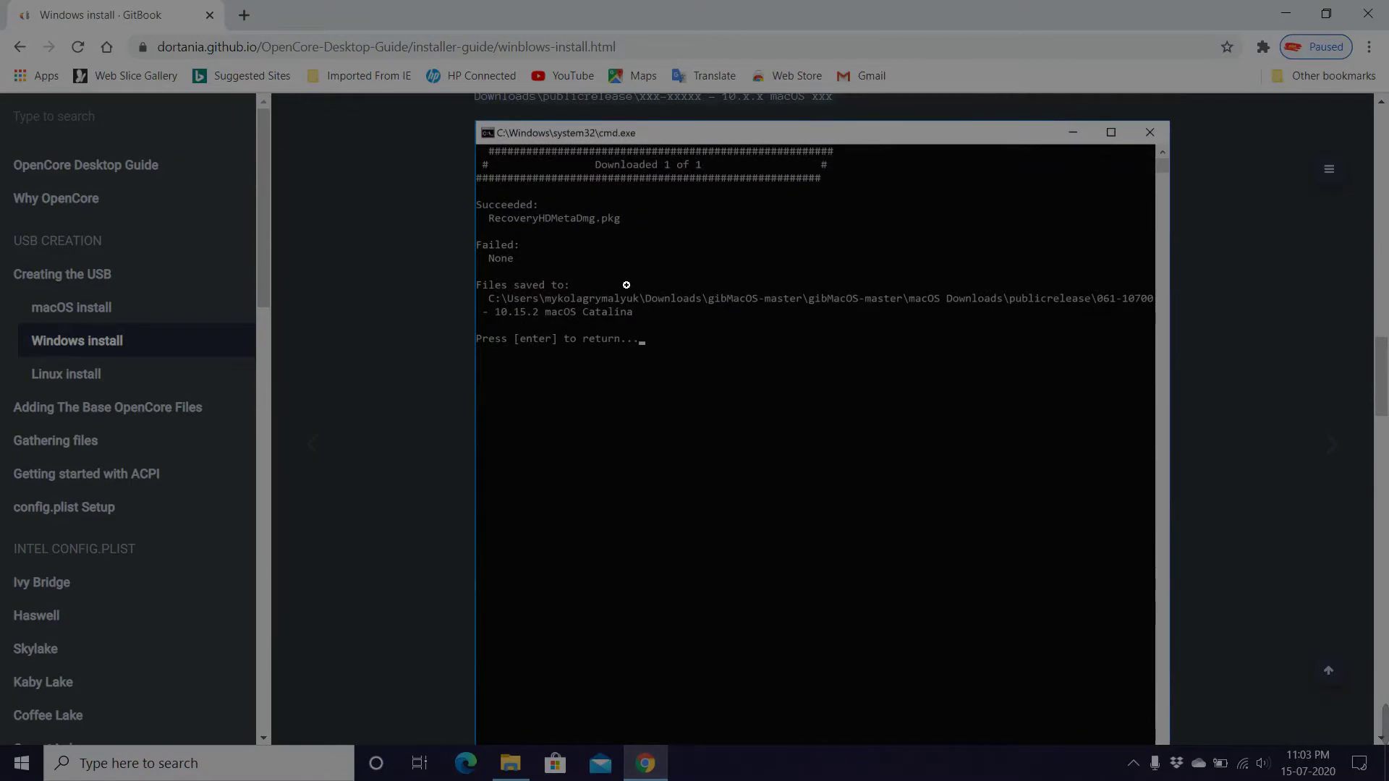
scroll(665, 387, "down", 5)
scroll(665, 388, "down", 5)
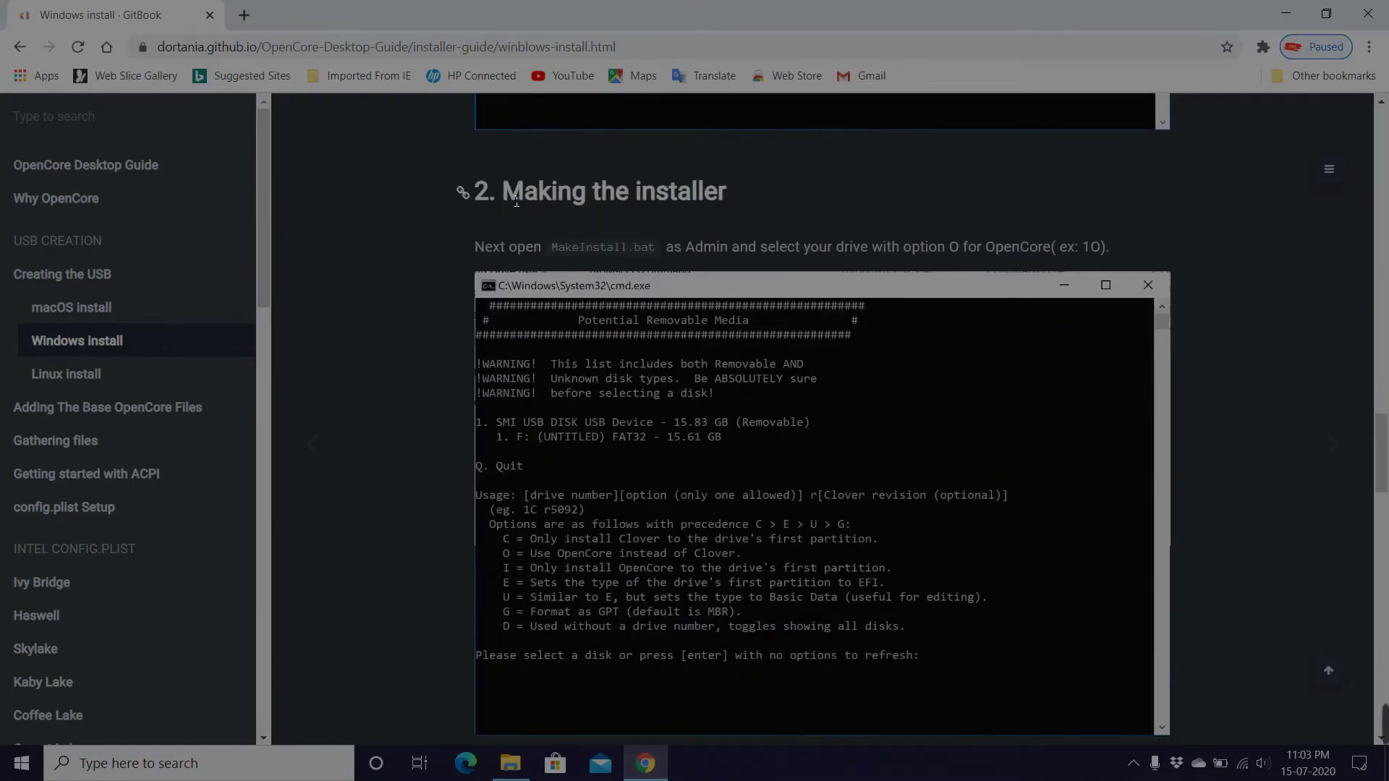
left_click_drag(505, 202, 777, 197)
left_click(777, 197)
left_click(510, 763)
double_click(332, 110)
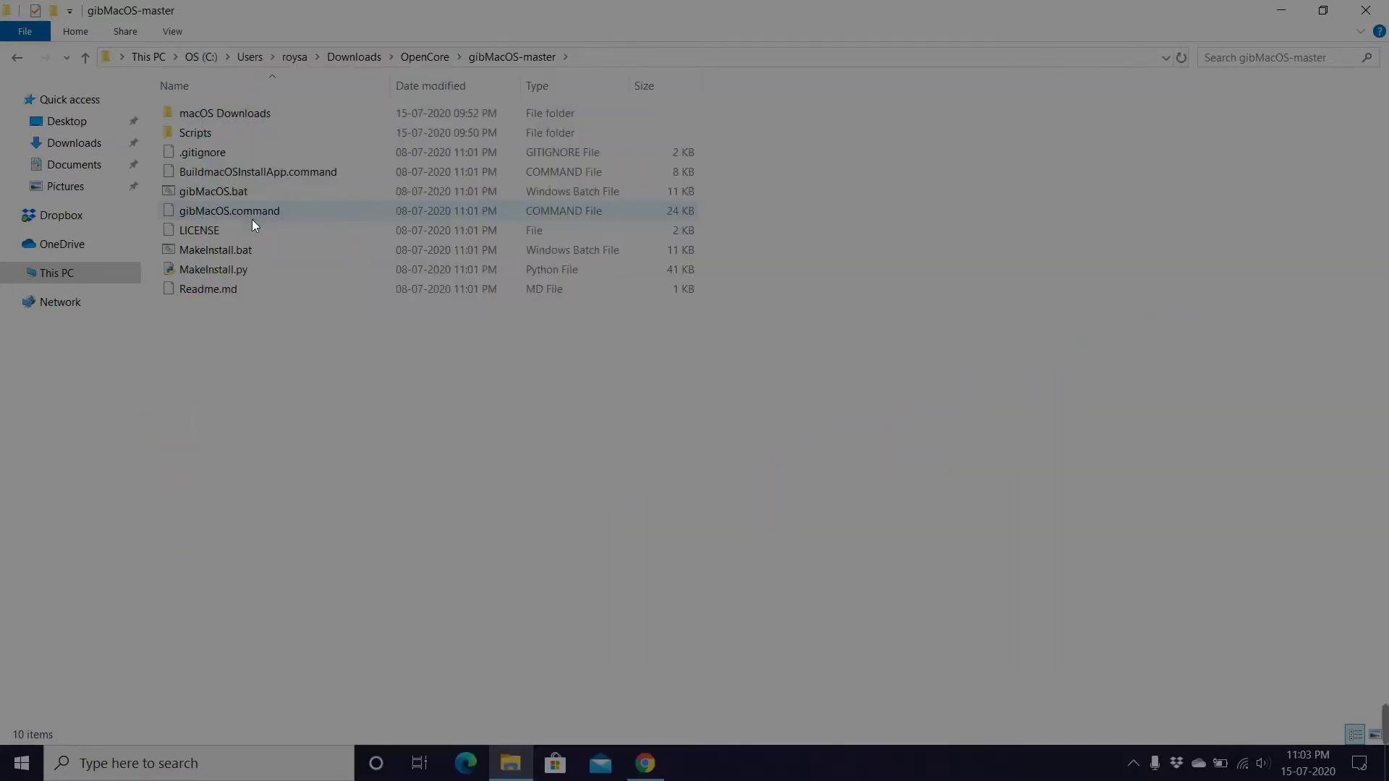
Run MakeInstall.bat as administrator and approve the UAC prompt.
left_click(220, 251)
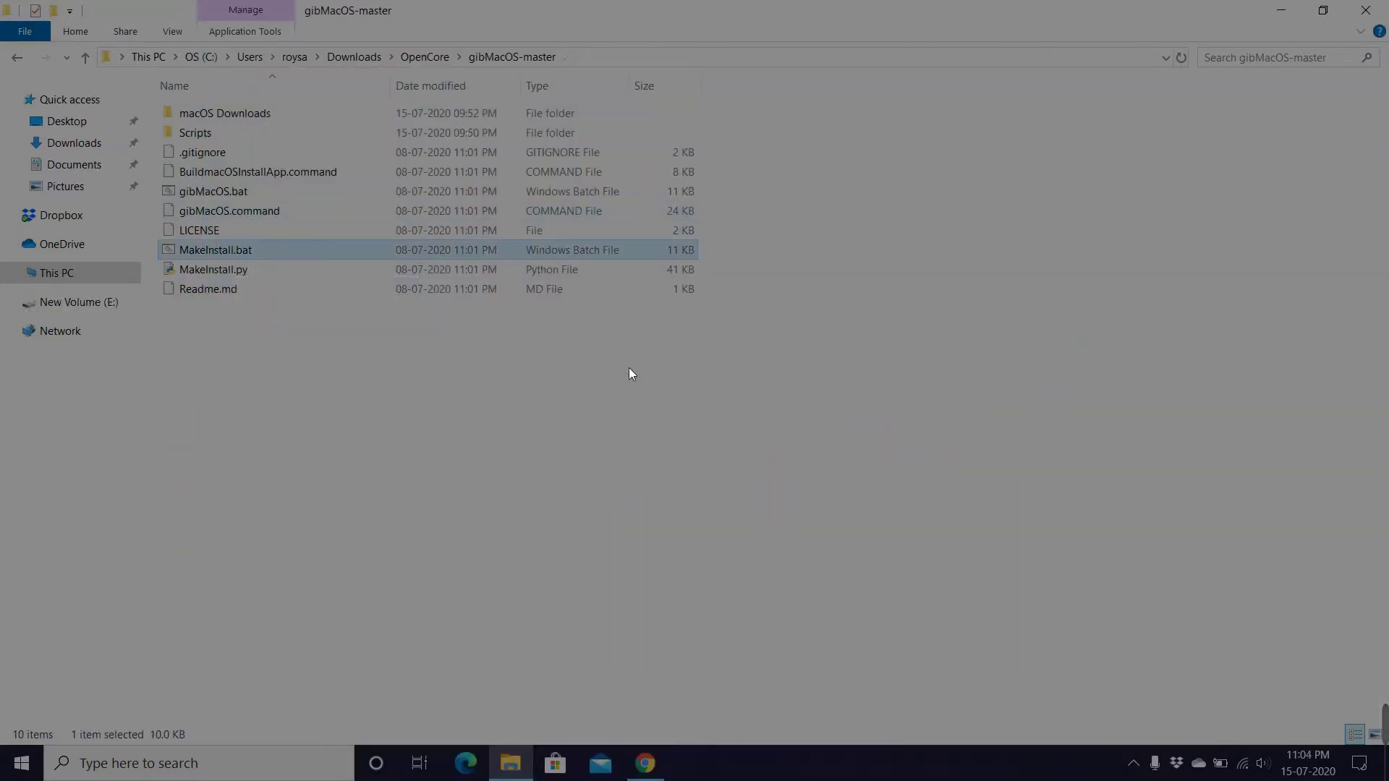
right_click(353, 246)
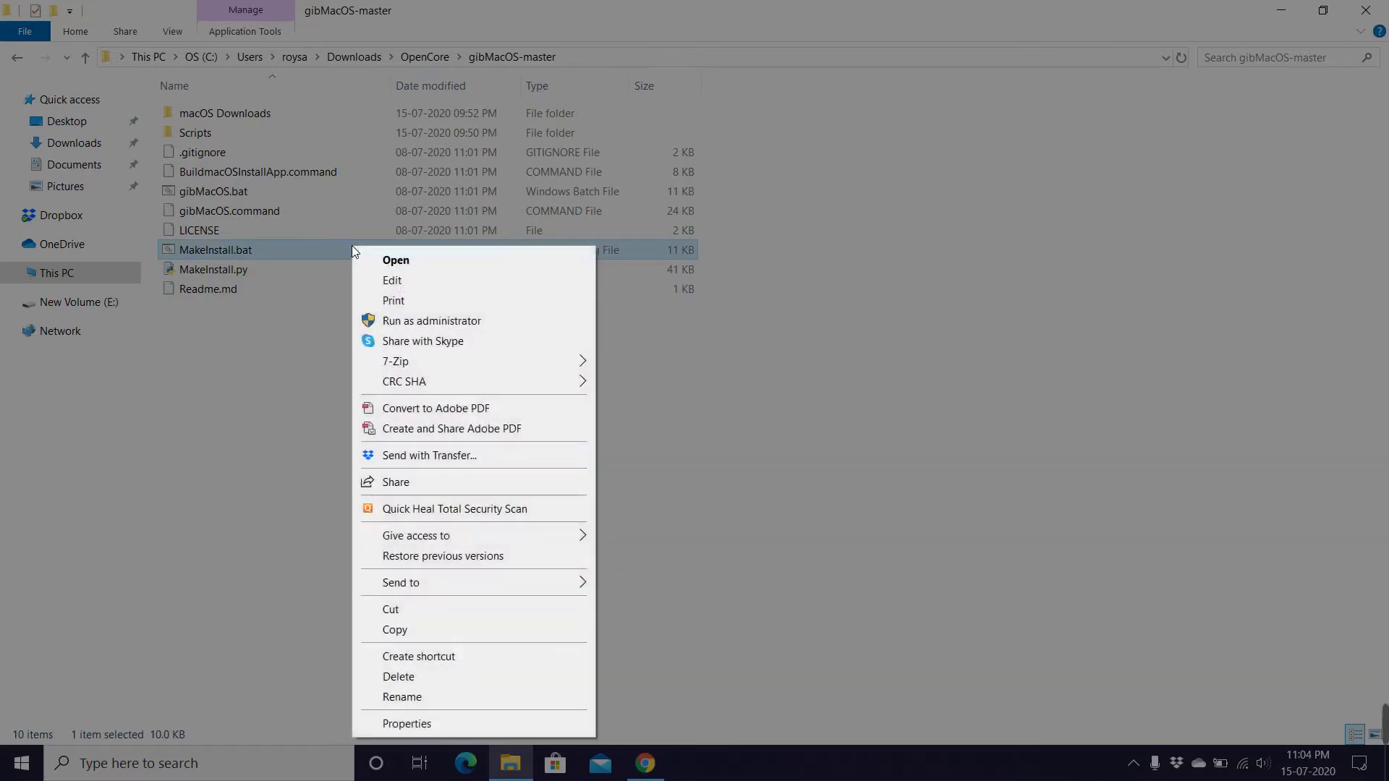
left_click(446, 322)
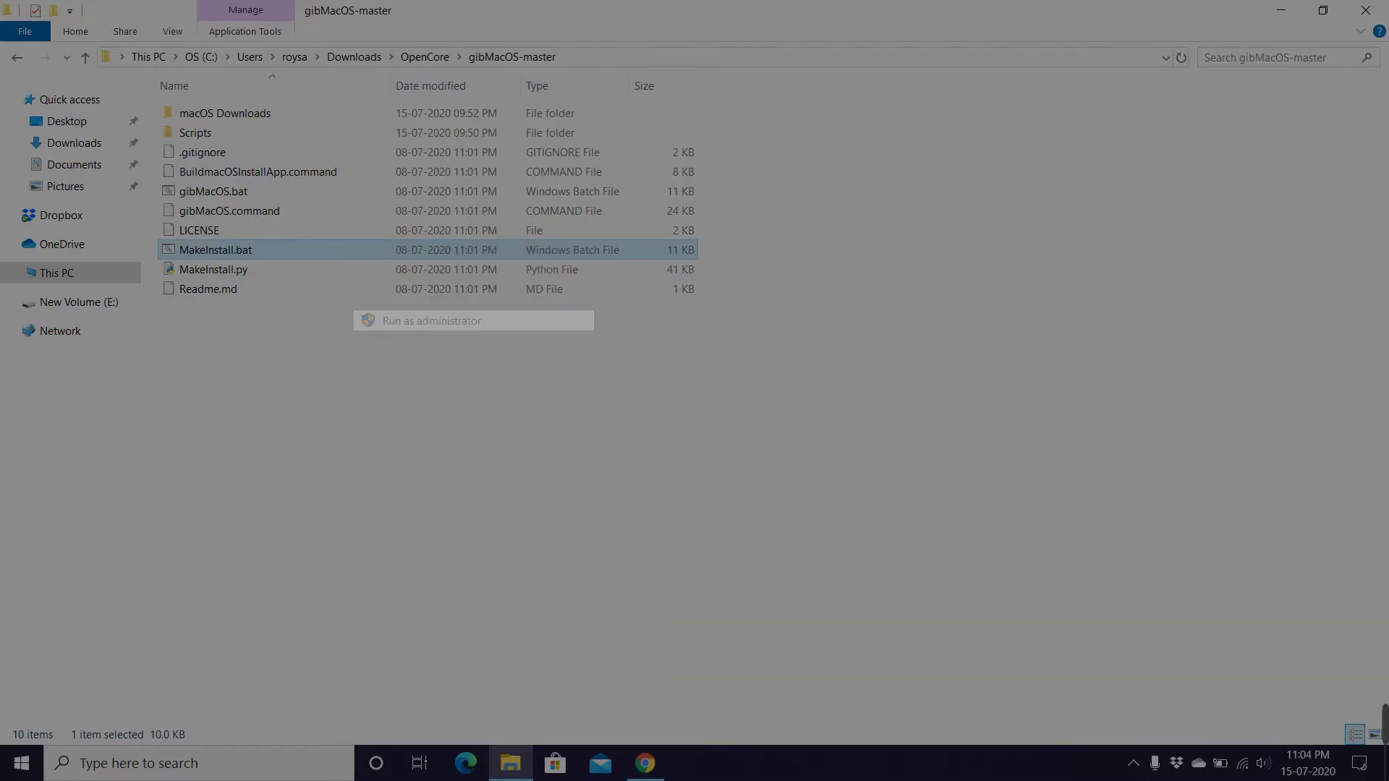
left_click(658, 488)
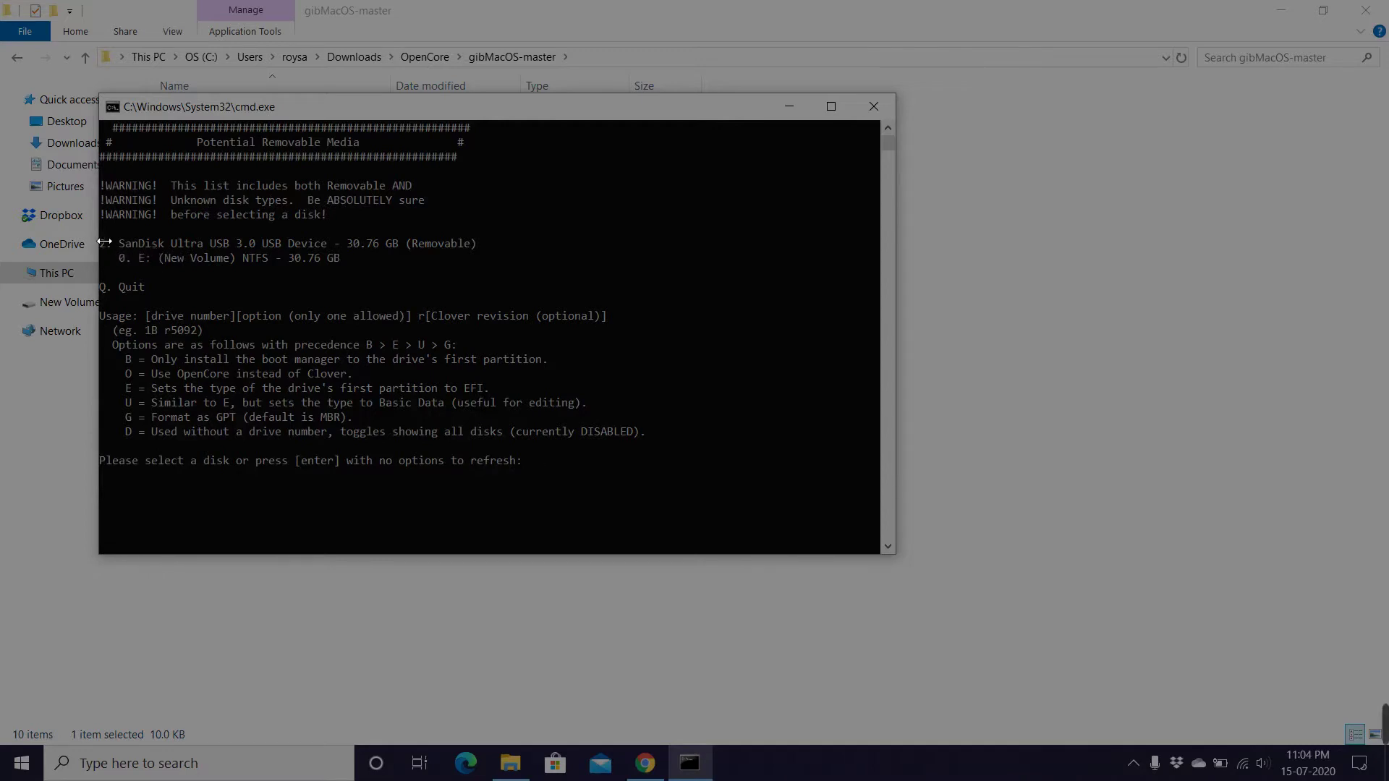
Pick SanDisk drive 2 with the OpenCore option (2o), confirm erasing it, and dismiss the Dropbox popup.
left_click_drag(104, 243, 380, 255)
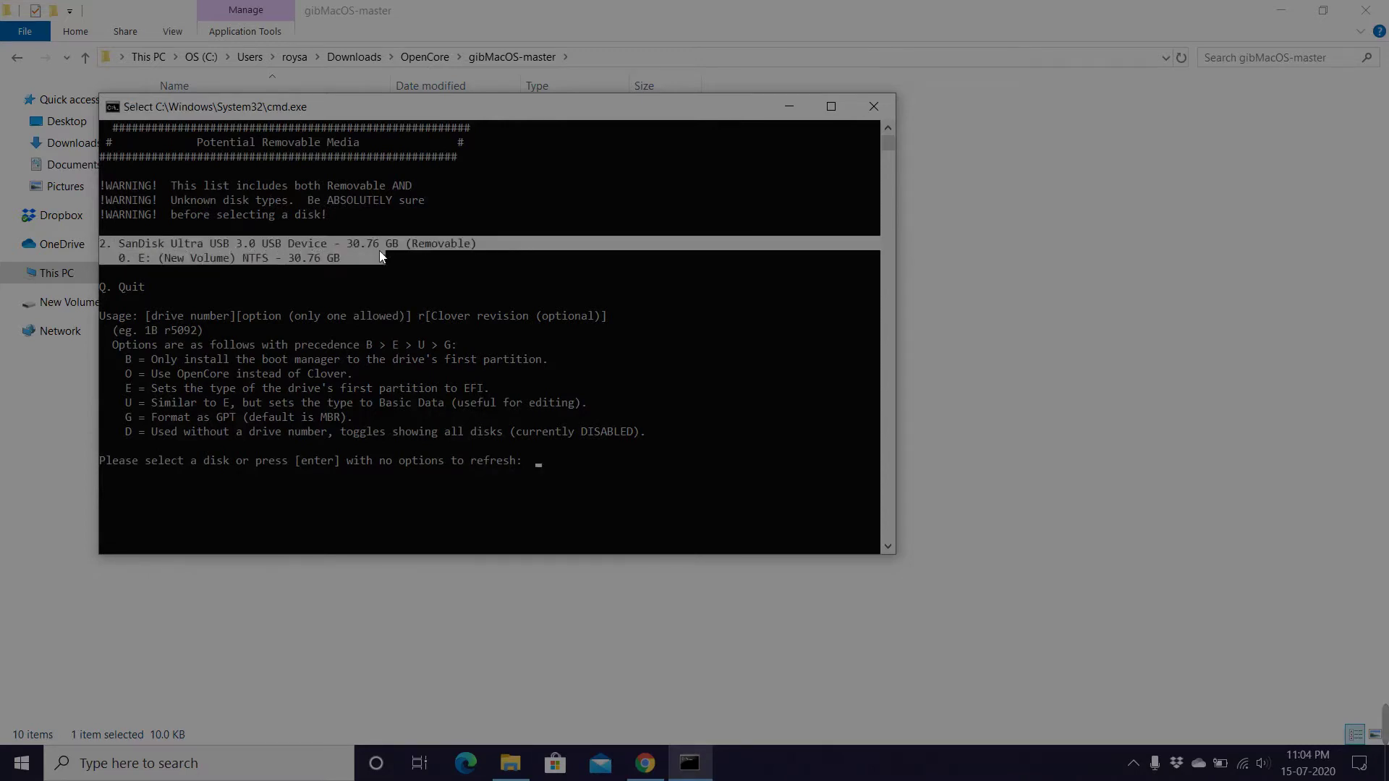
left_click(159, 254)
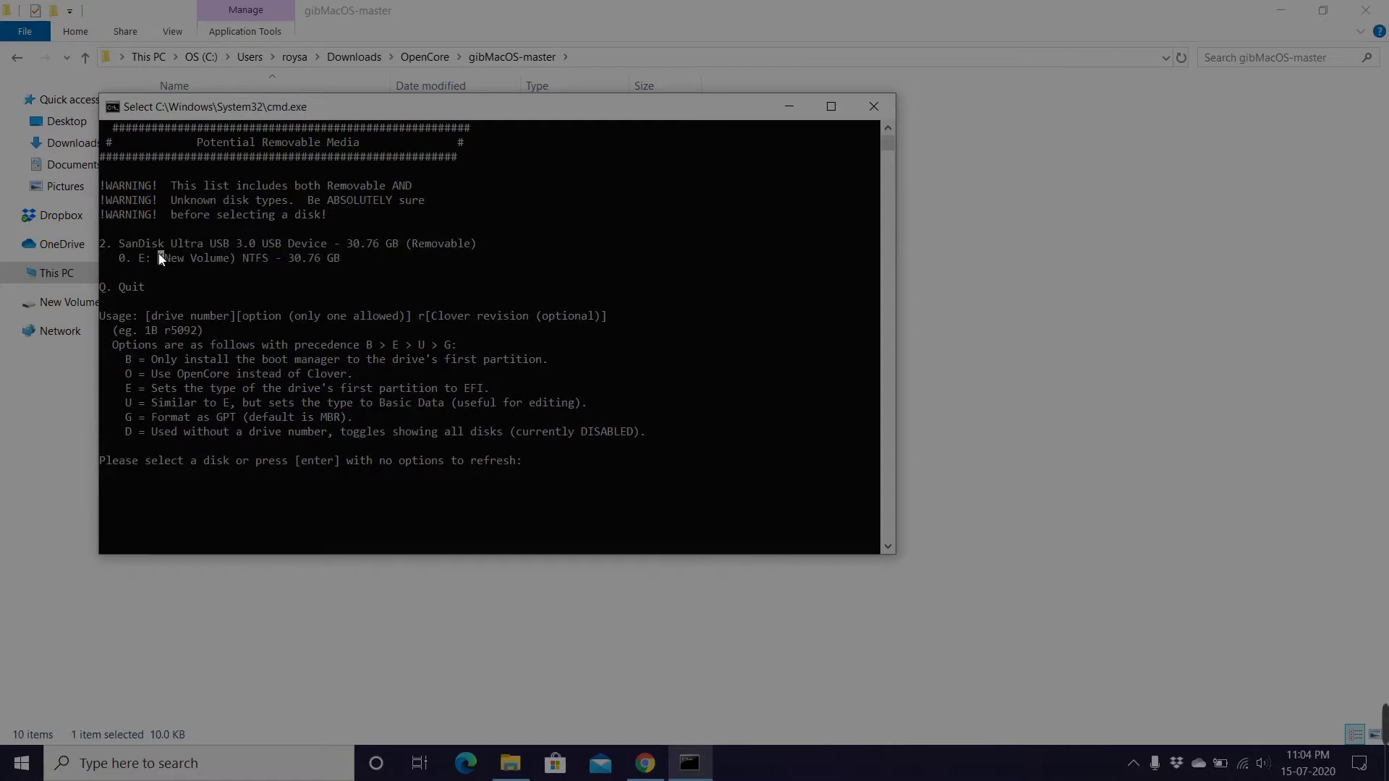
left_click(103, 243)
type("q2")
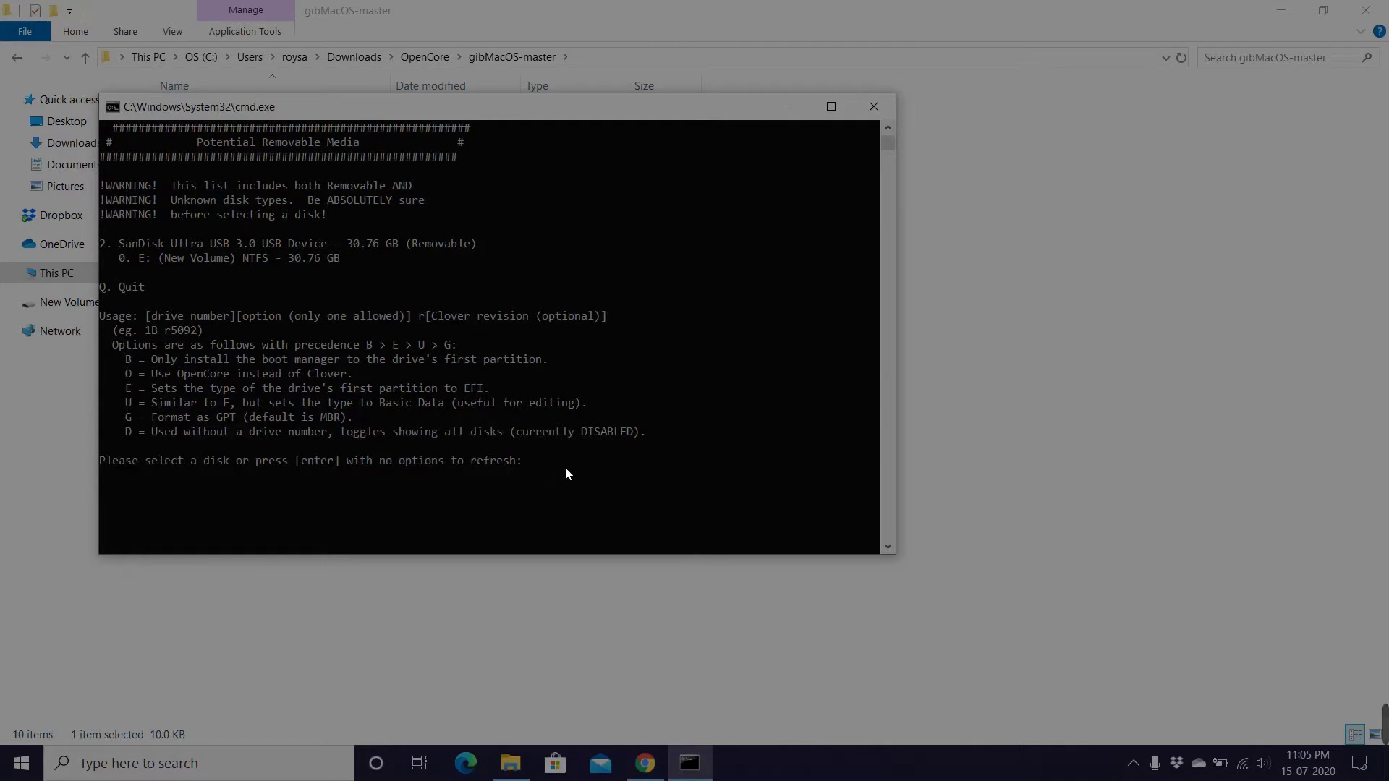
type("2")
left_click_drag(124, 371, 363, 371)
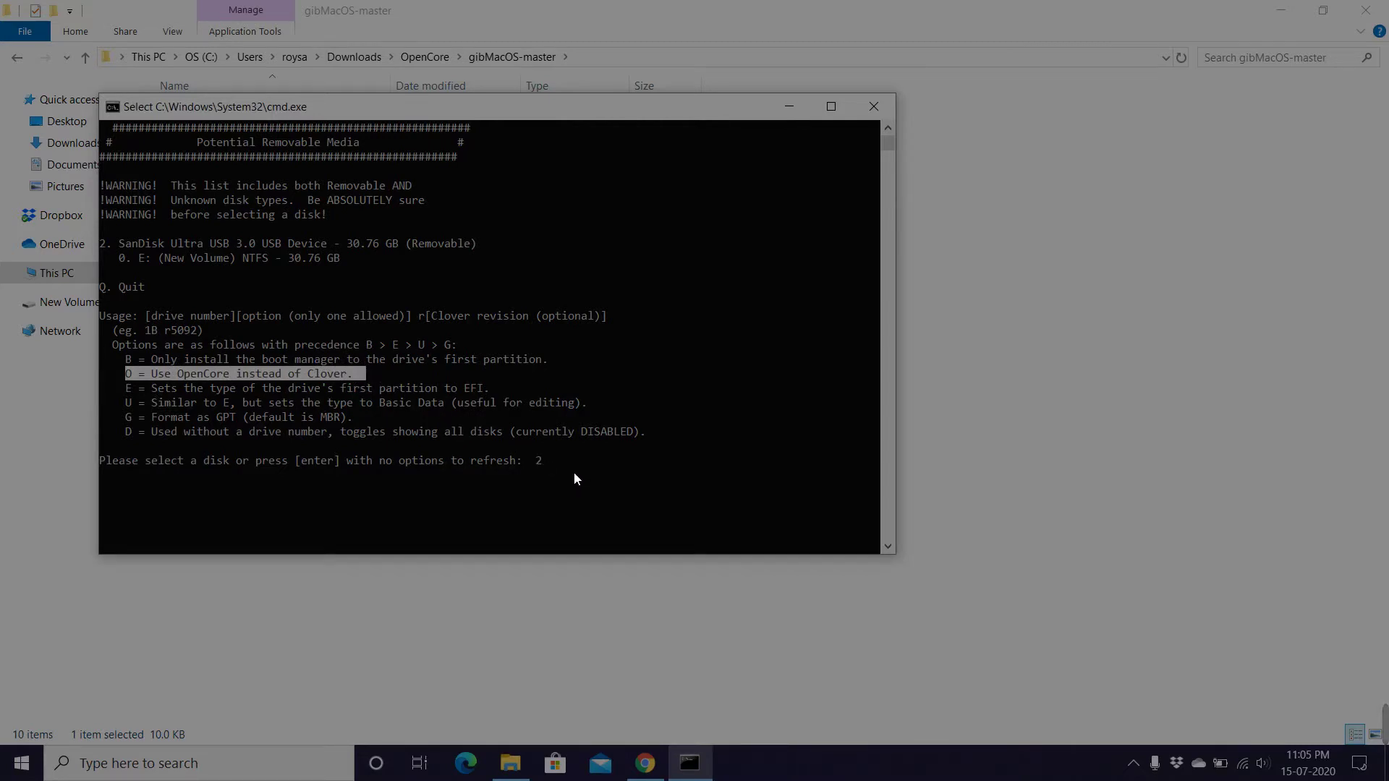
type("o")
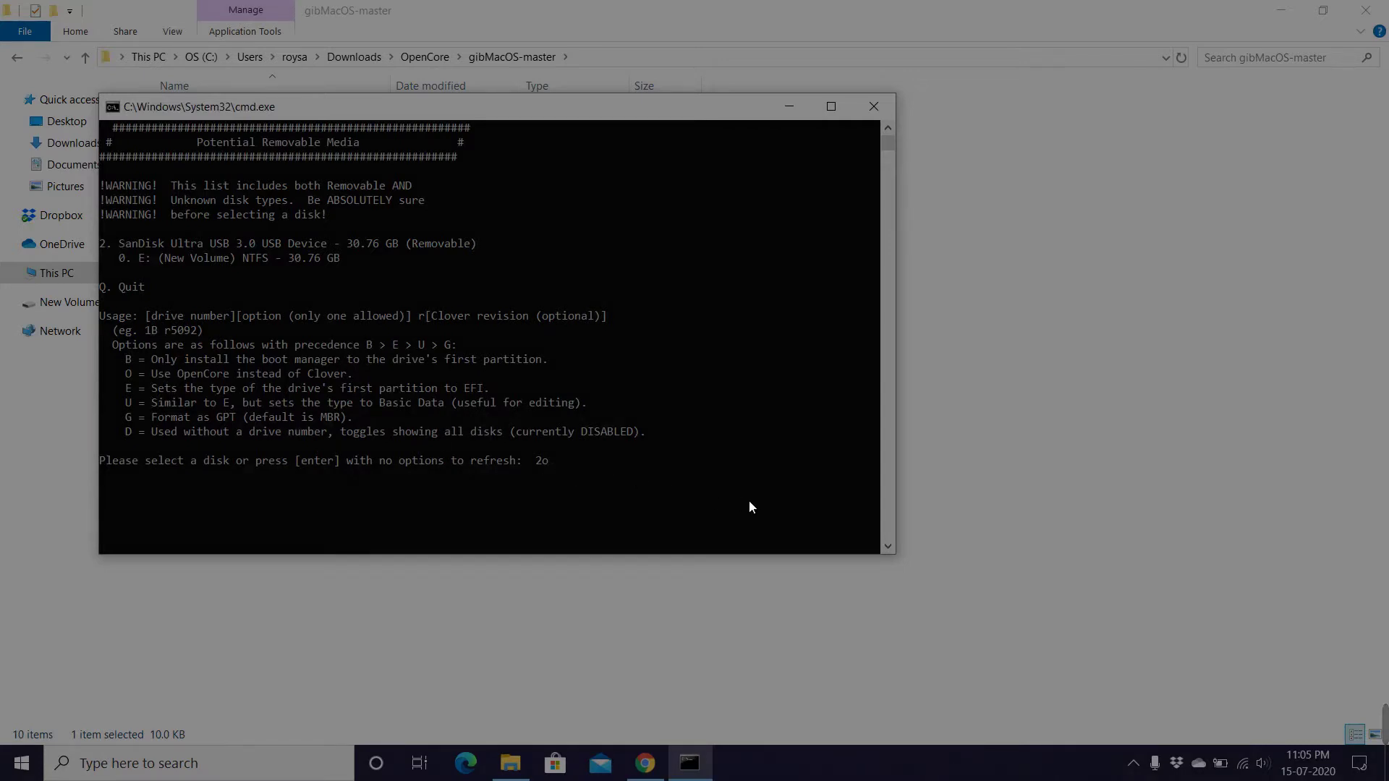
key("Return")
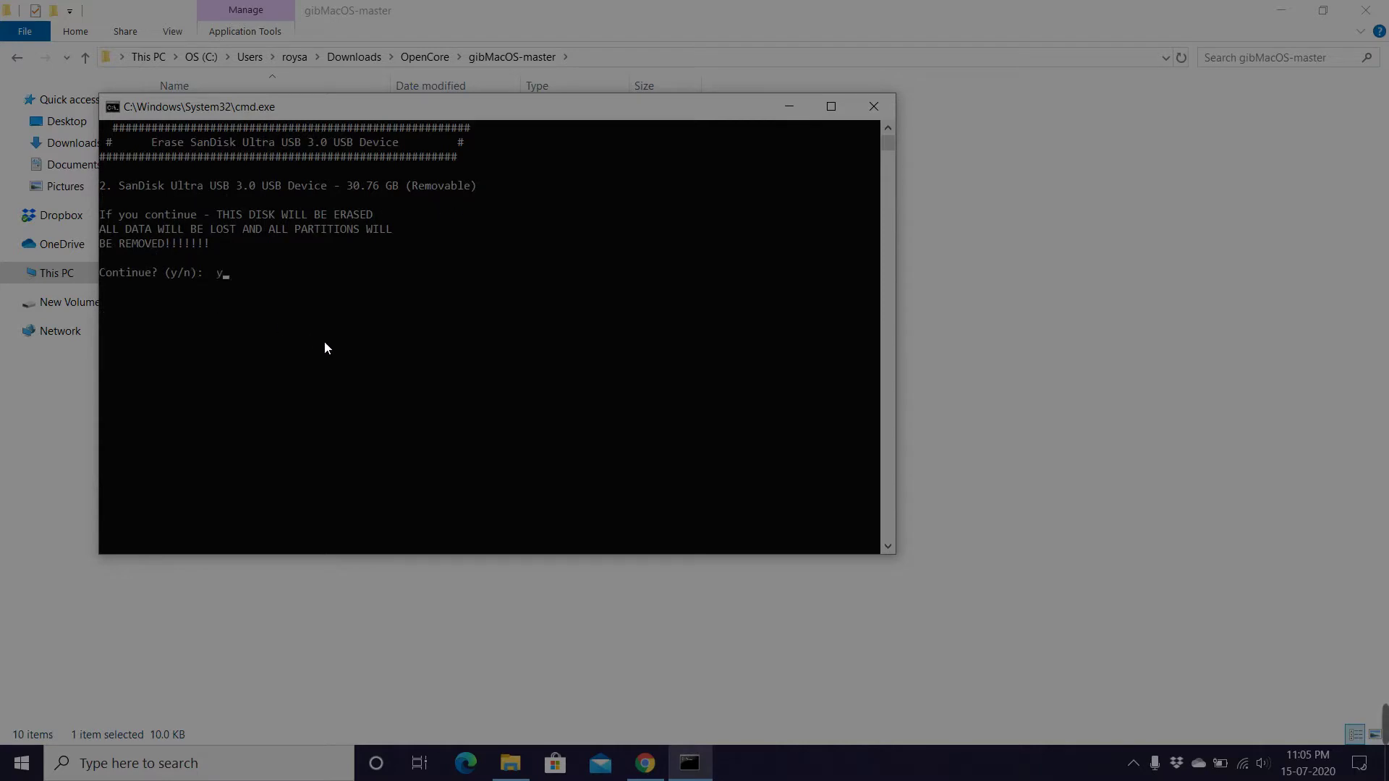
key("Return")
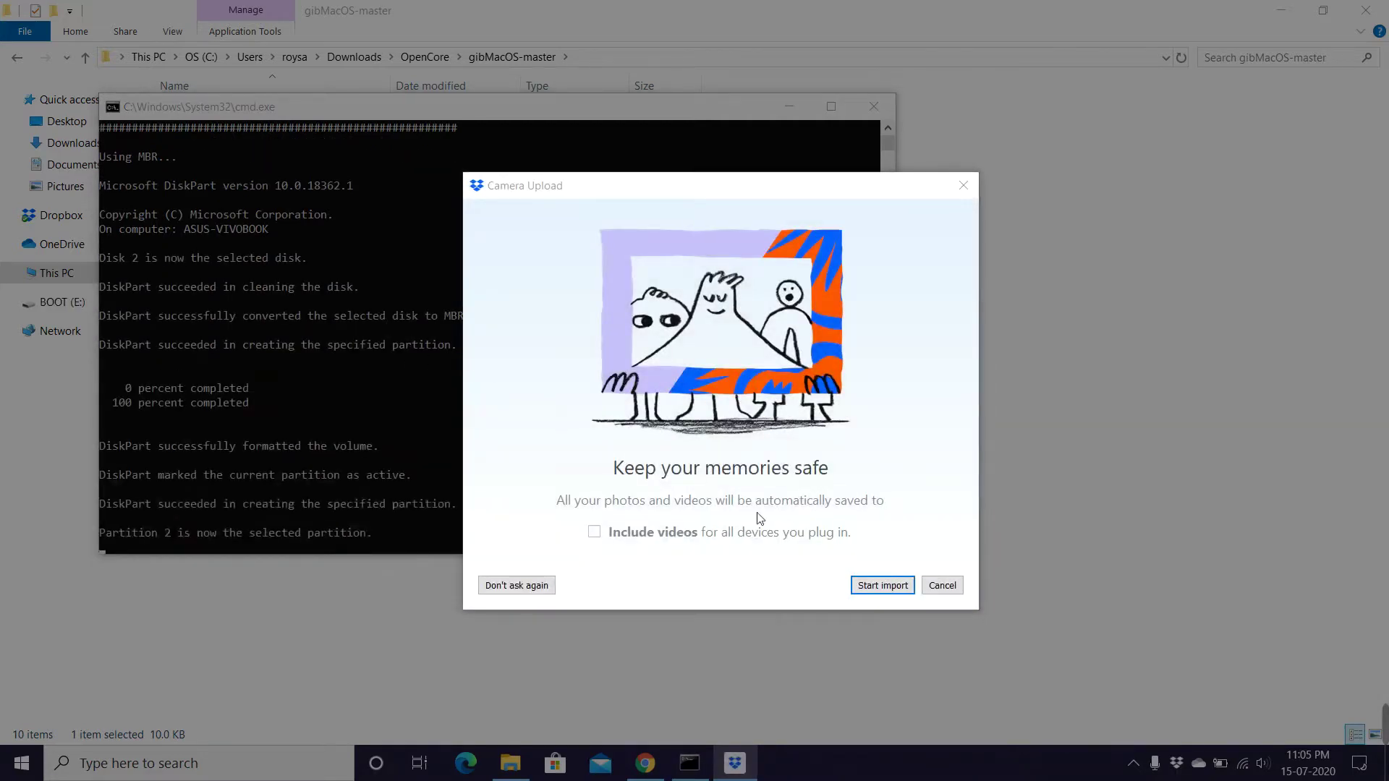
left_click(924, 584)
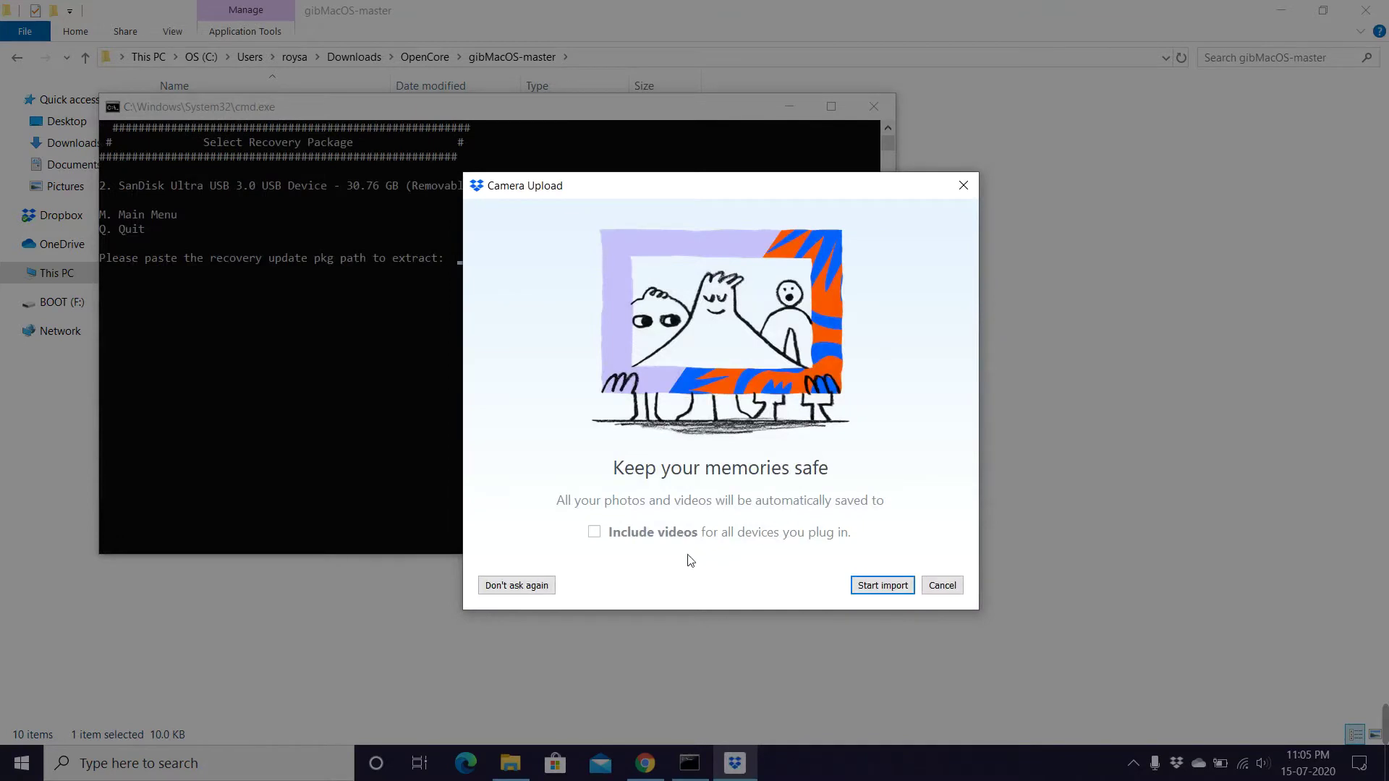
left_click(528, 585)
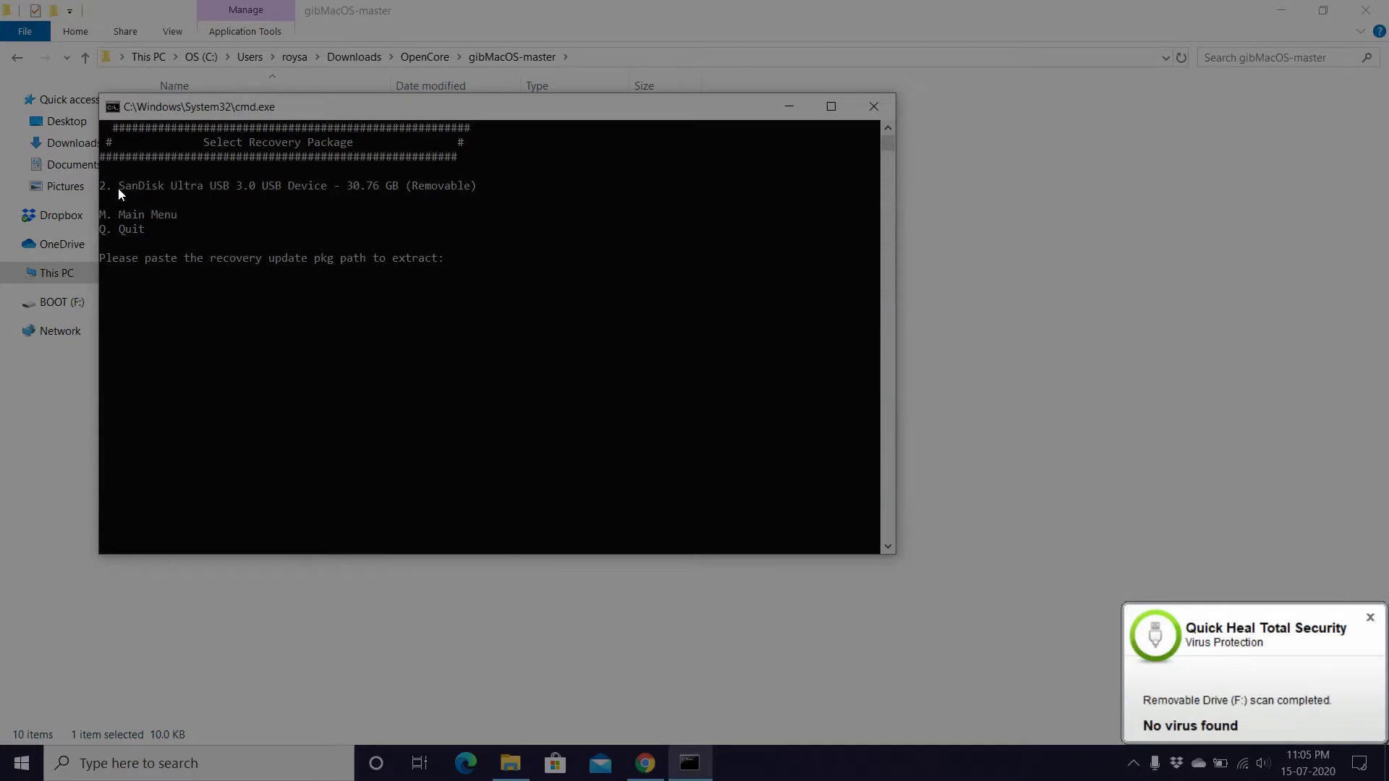
Copy the path of RecoveryHDMetaDmg.pkg from the 10.15.5 macOS Catalina download folder.
left_click(511, 25)
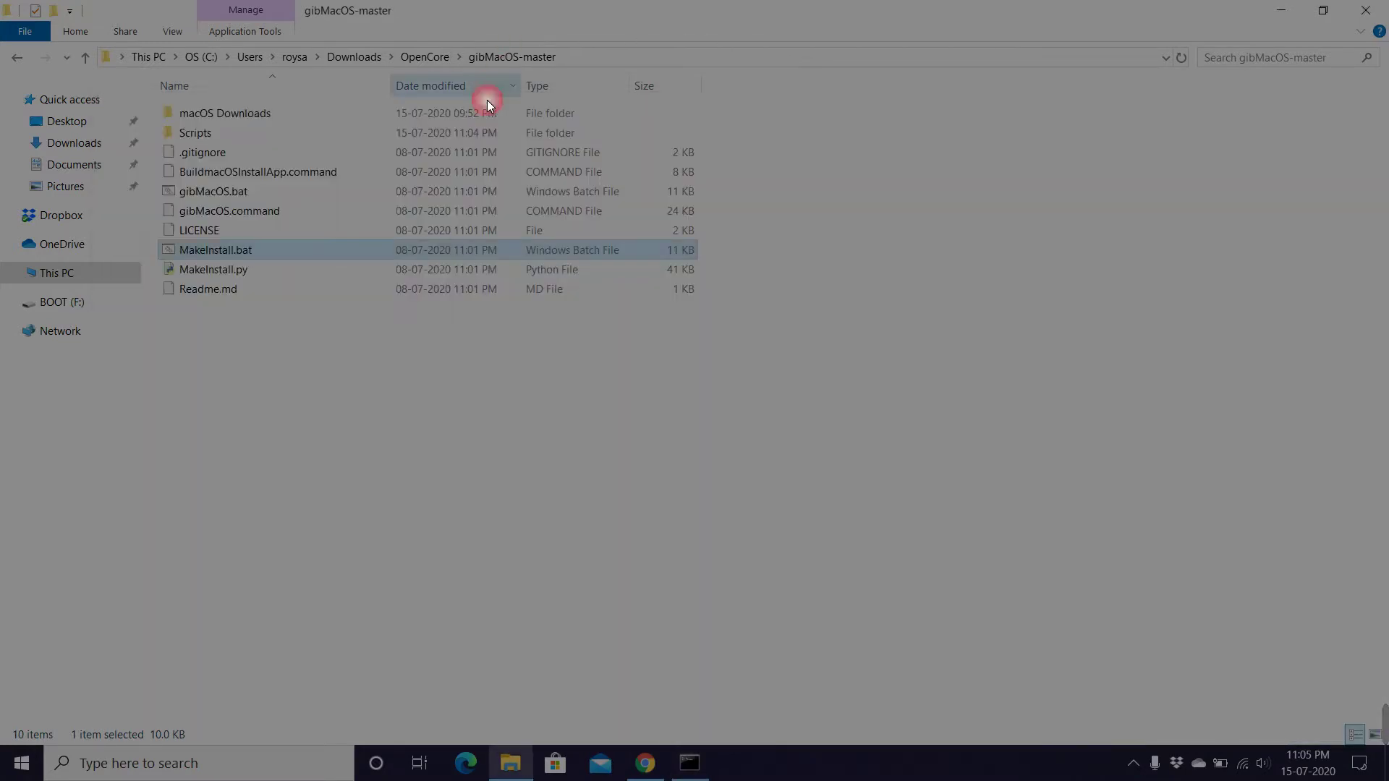
double_click(316, 108)
double_click(272, 117)
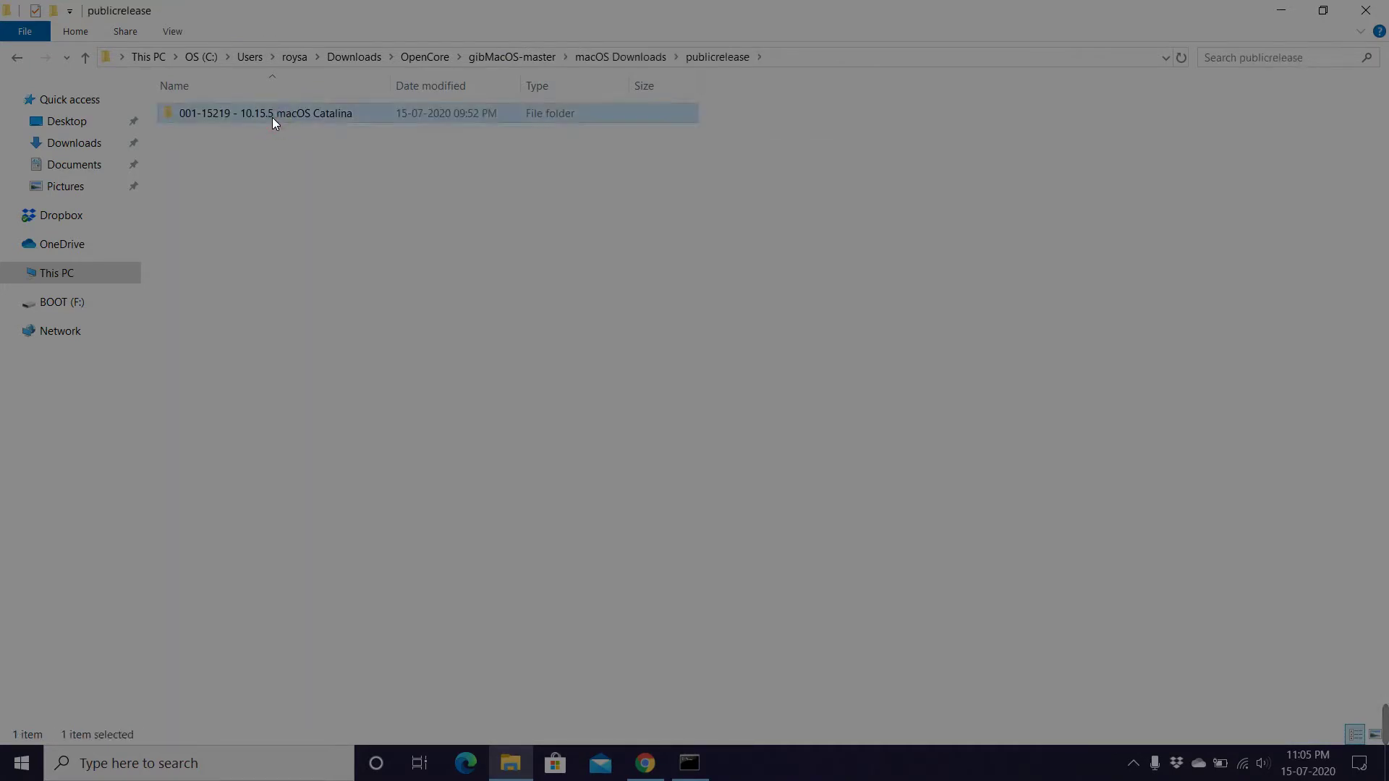
double_click(272, 117)
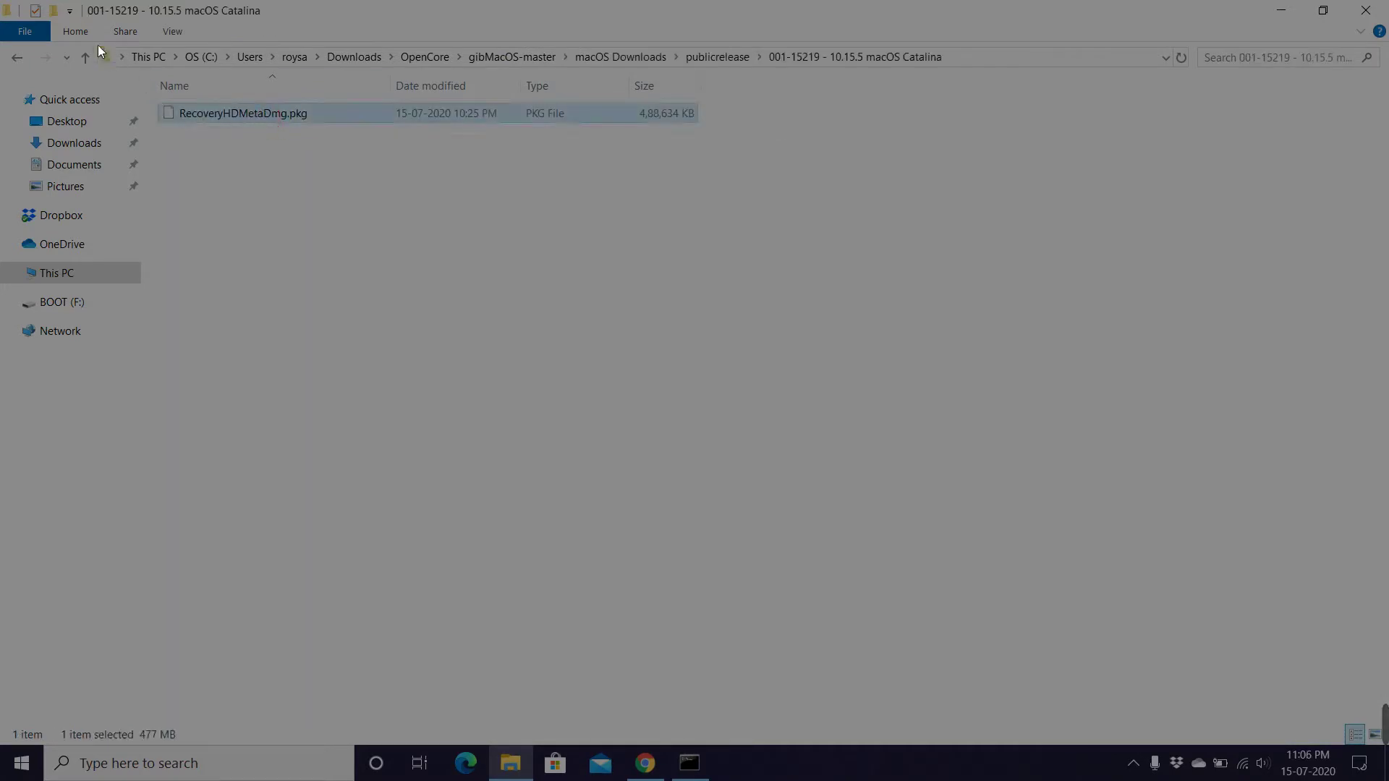
left_click(73, 32)
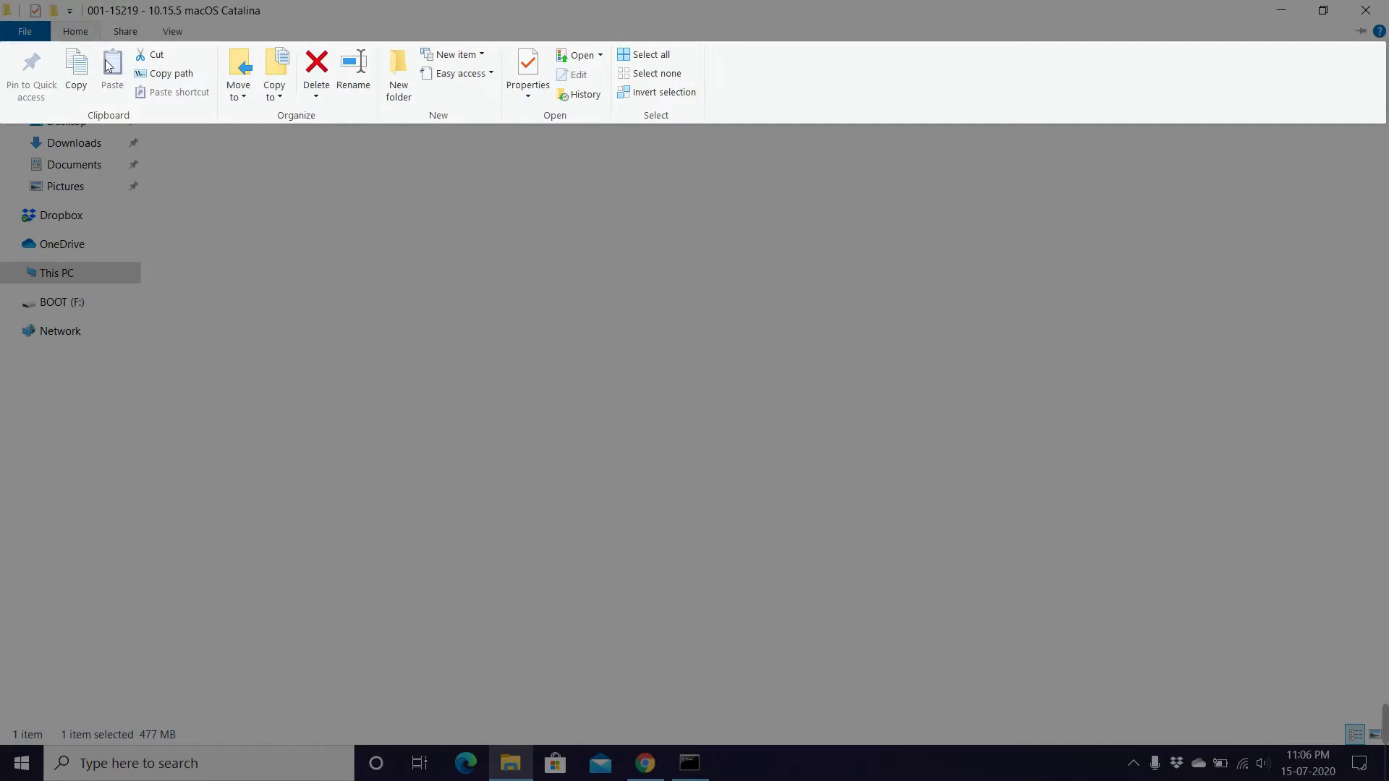
left_click(181, 78)
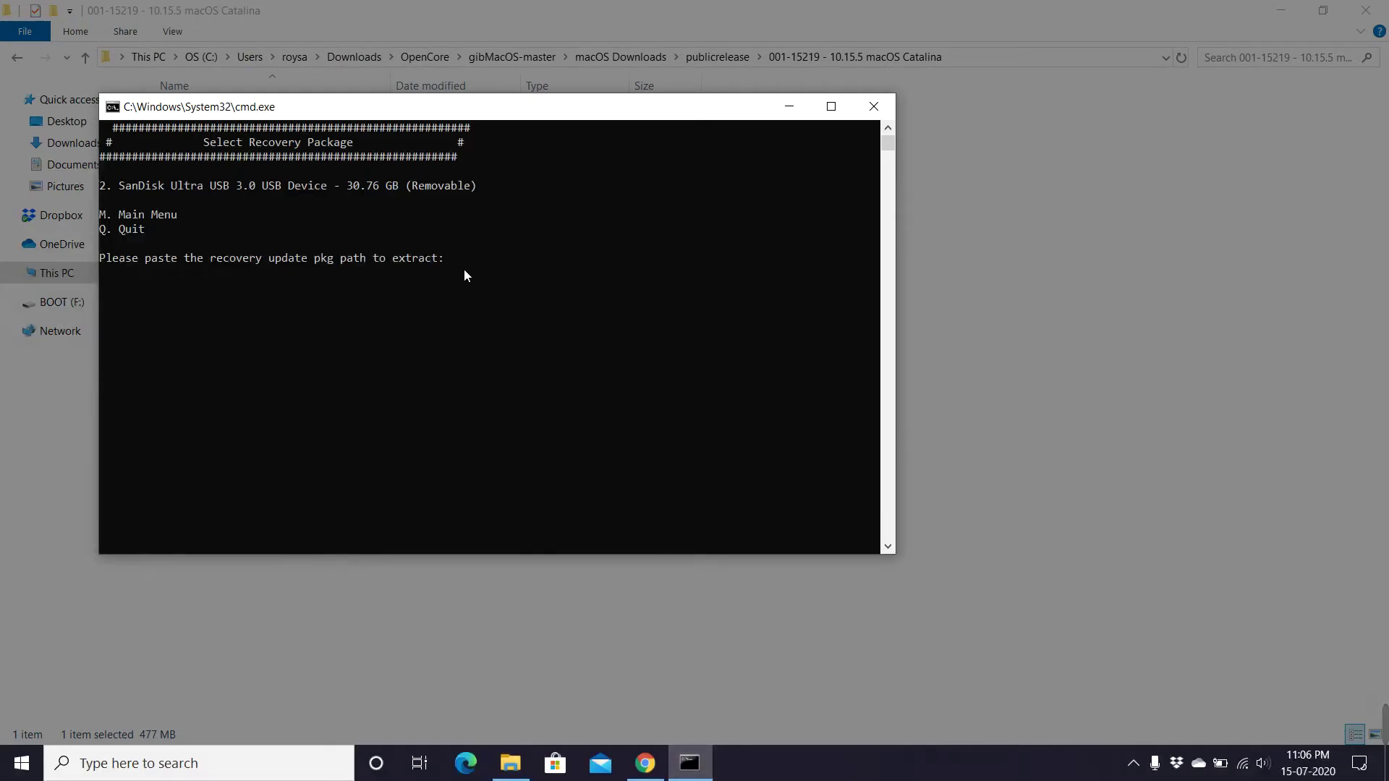
Paste the recovery package path into MakeInstall, submit it, and return to the main menu.
left_click(461, 258)
right_click(480, 274)
right_click(479, 273)
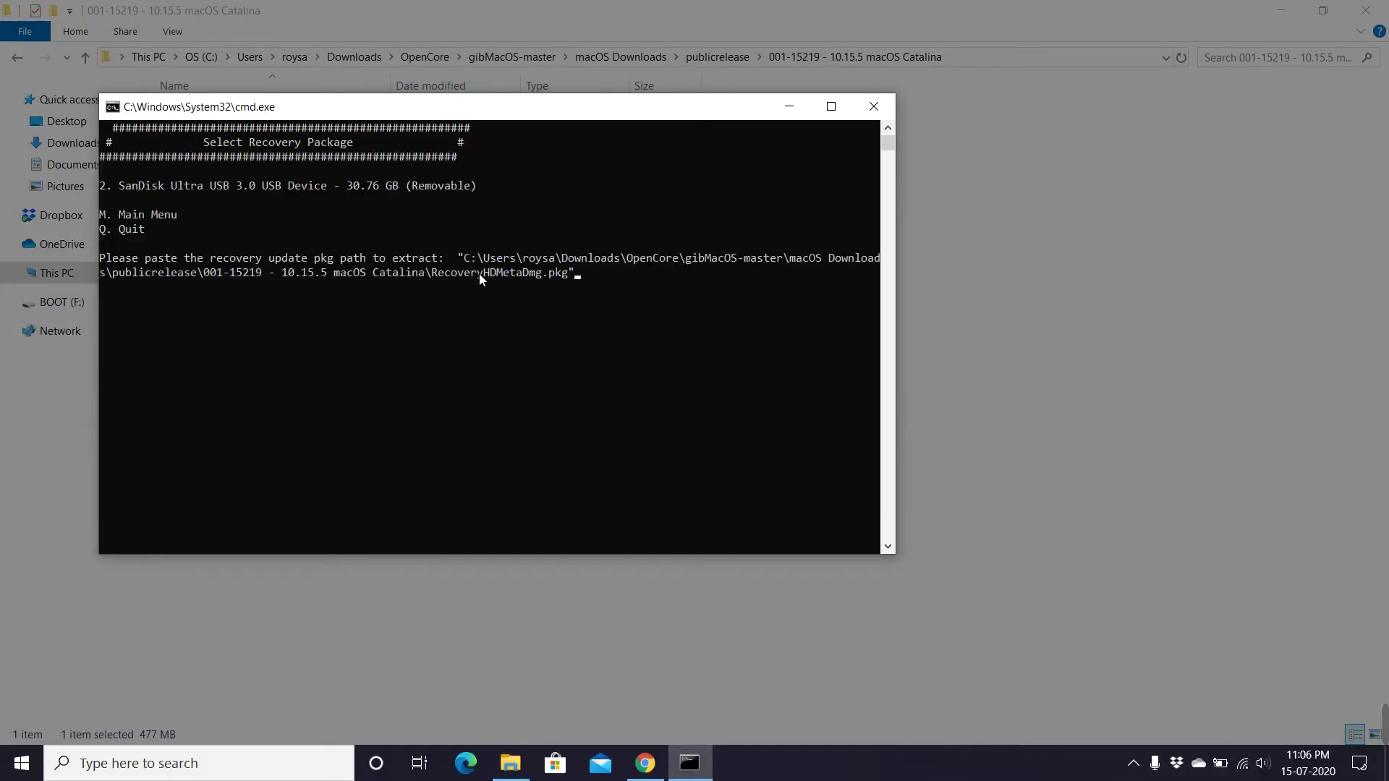
key("Return")
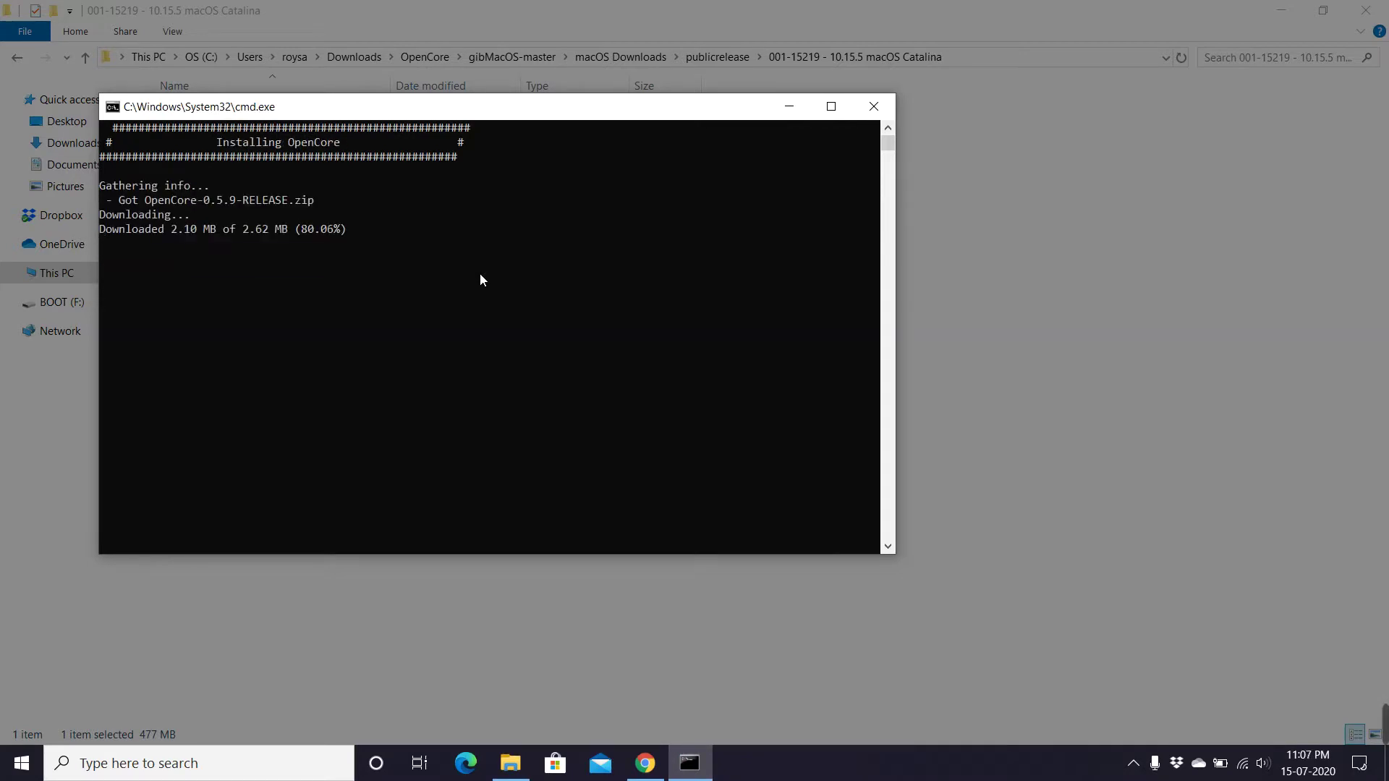
key("Return")
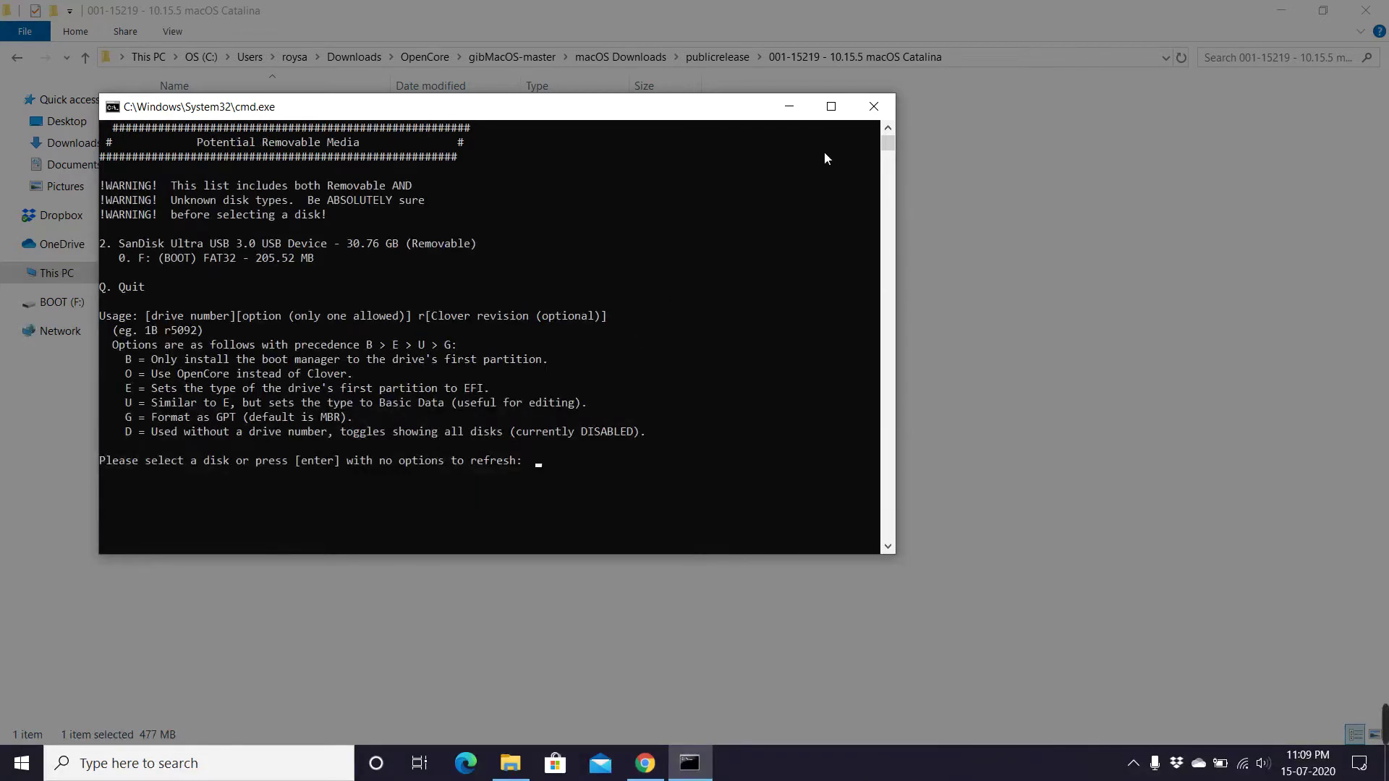
Close the MakeInstall console and read the Adding The Base OpenCore Files page's 'Remove from Drivers' section.
left_click(877, 105)
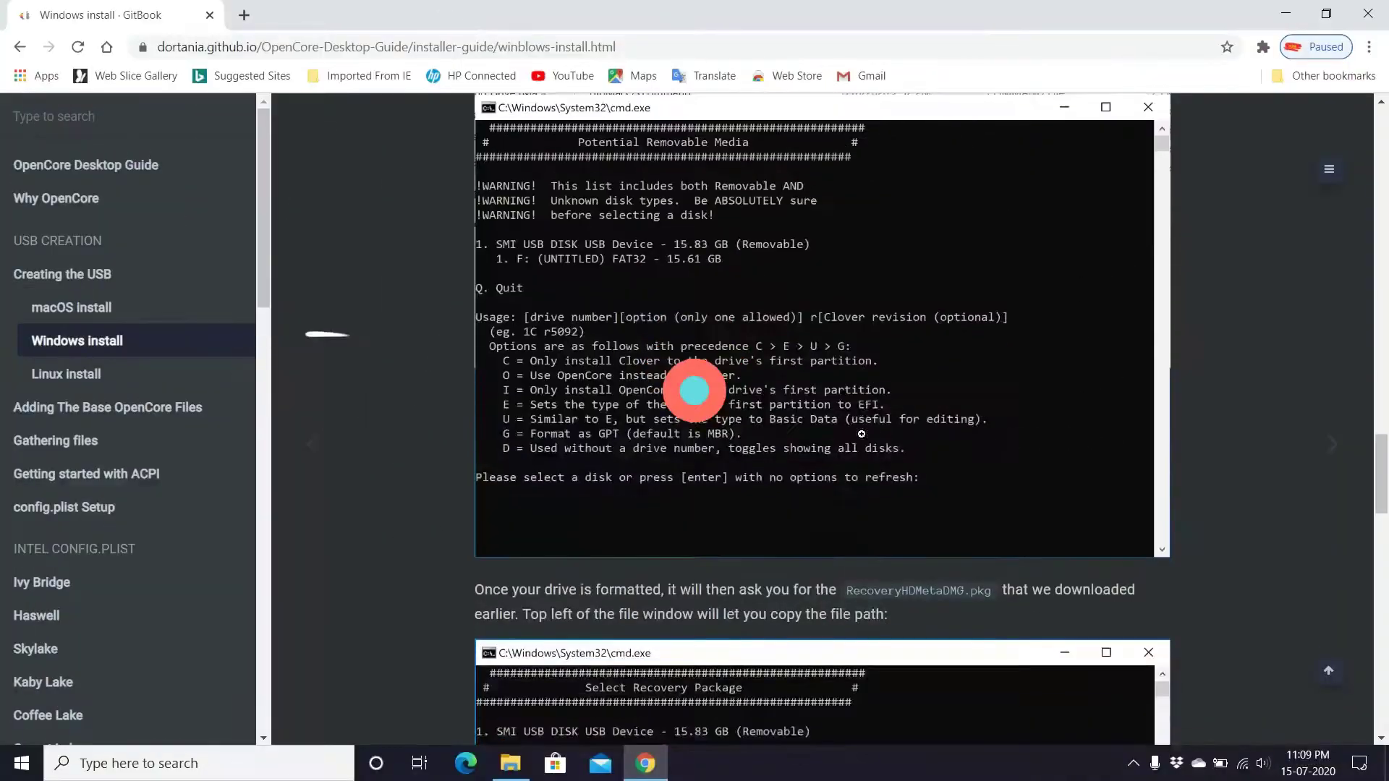
scroll(879, 377, "down", 4)
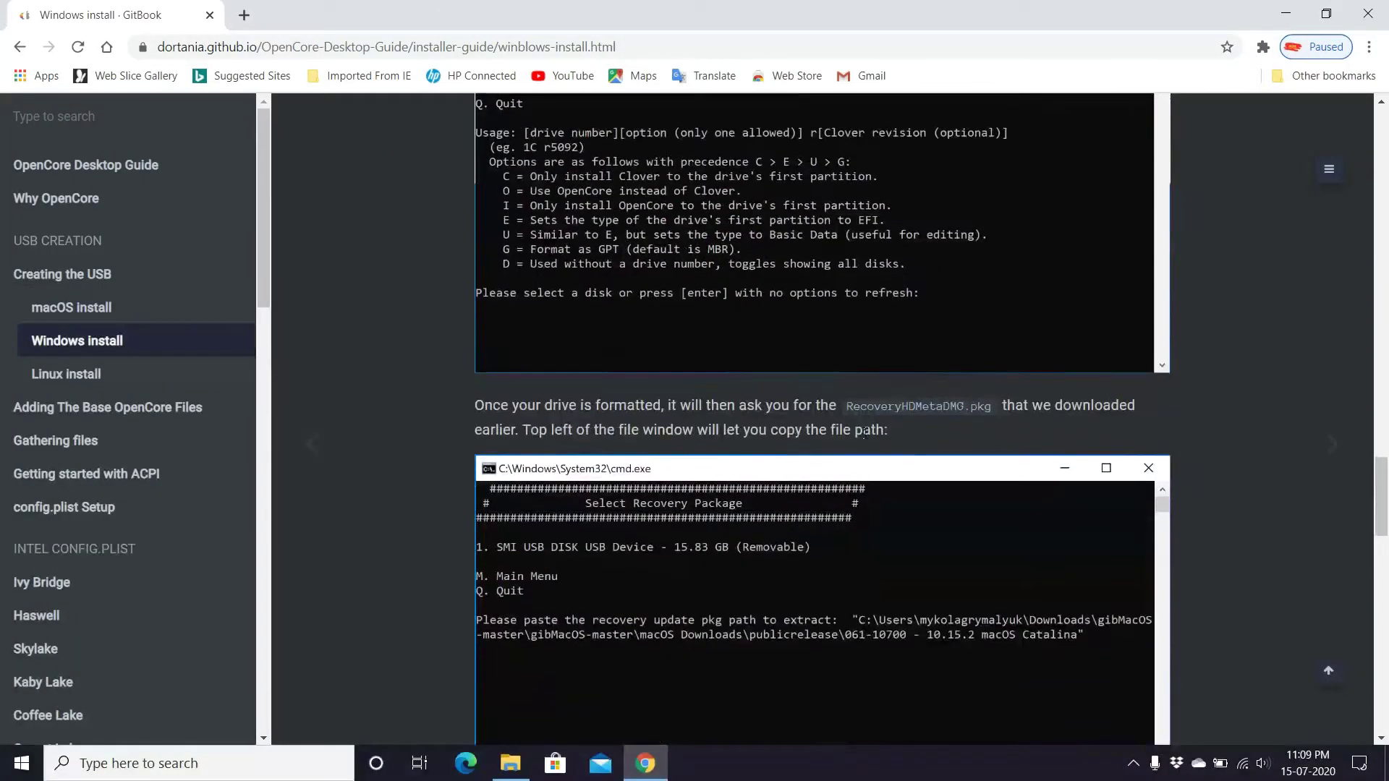
scroll(879, 377, "down", 9)
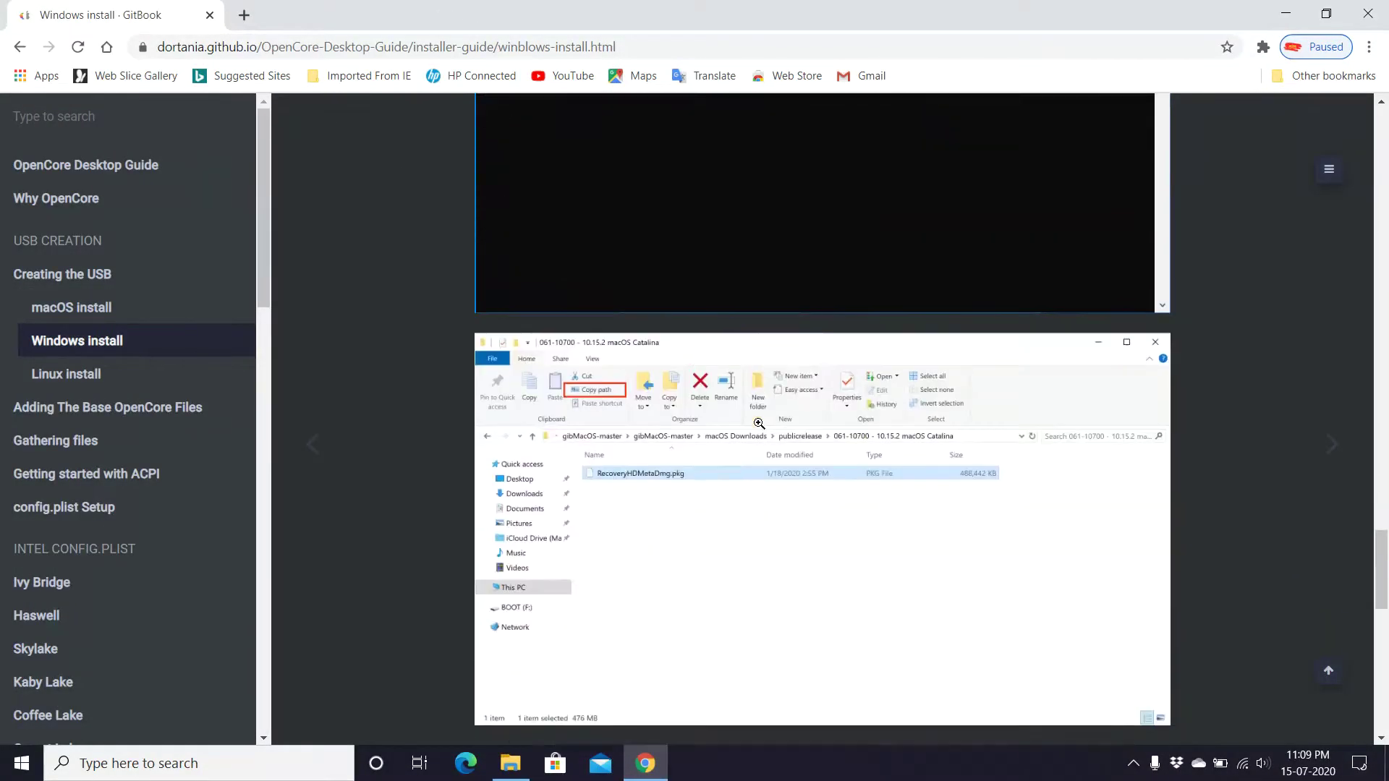
scroll(643, 413, "down", 11)
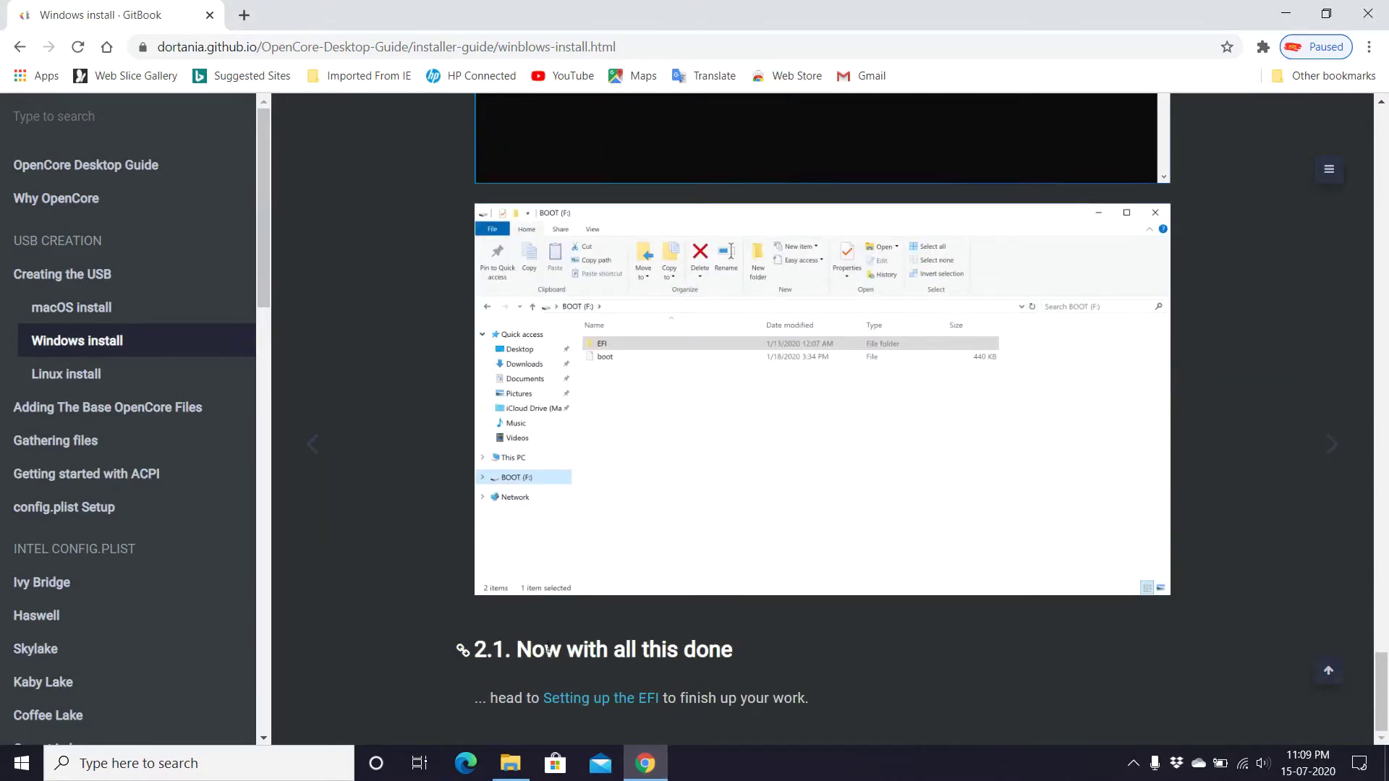
left_click(608, 704)
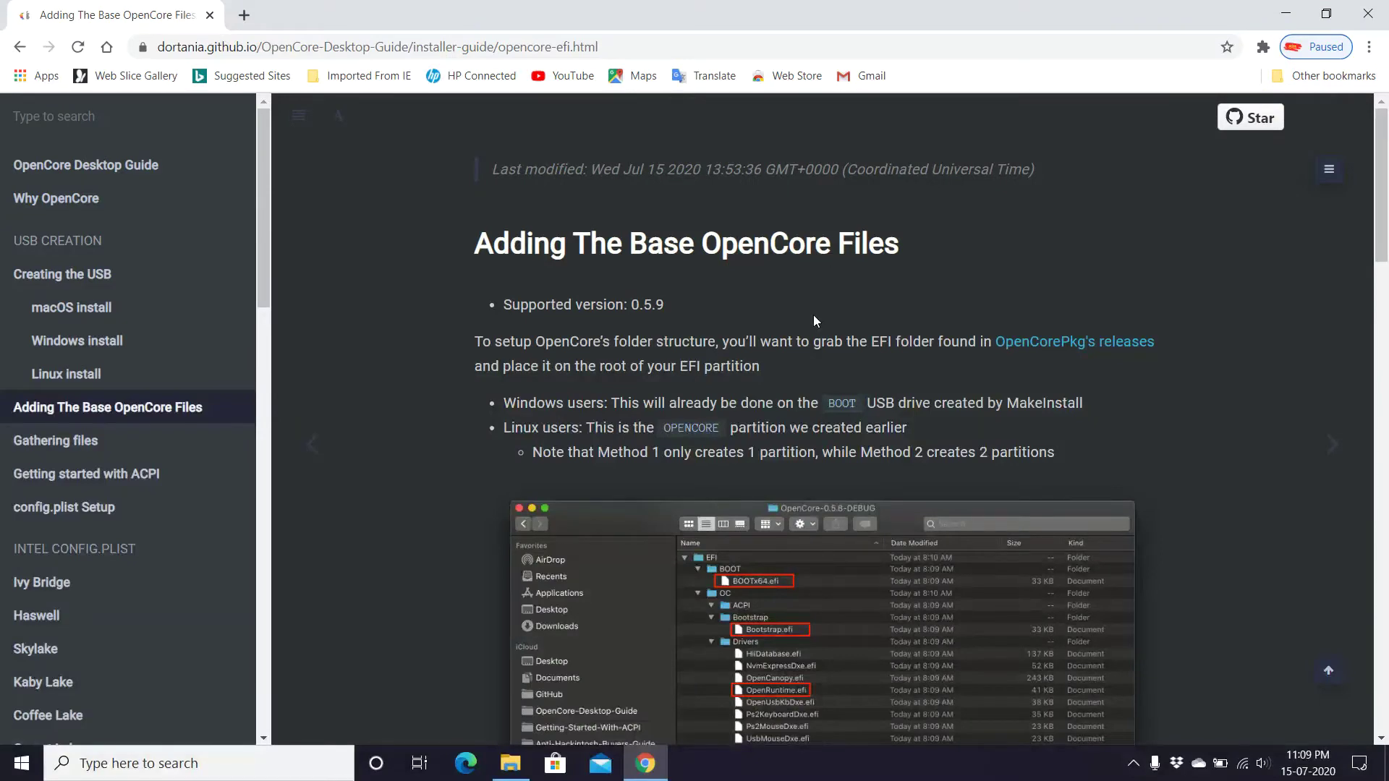
scroll(706, 398, "down", 3)
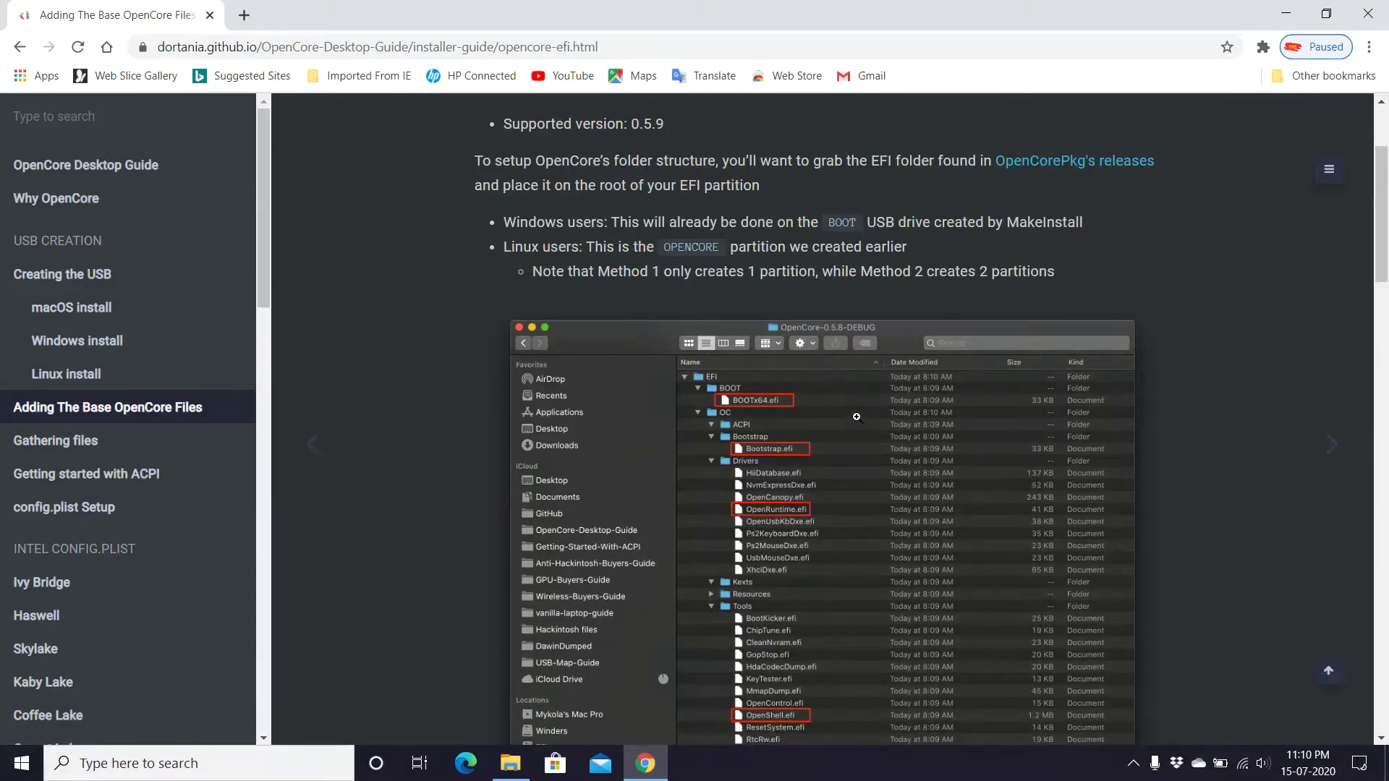
scroll(857, 417, "down", 9)
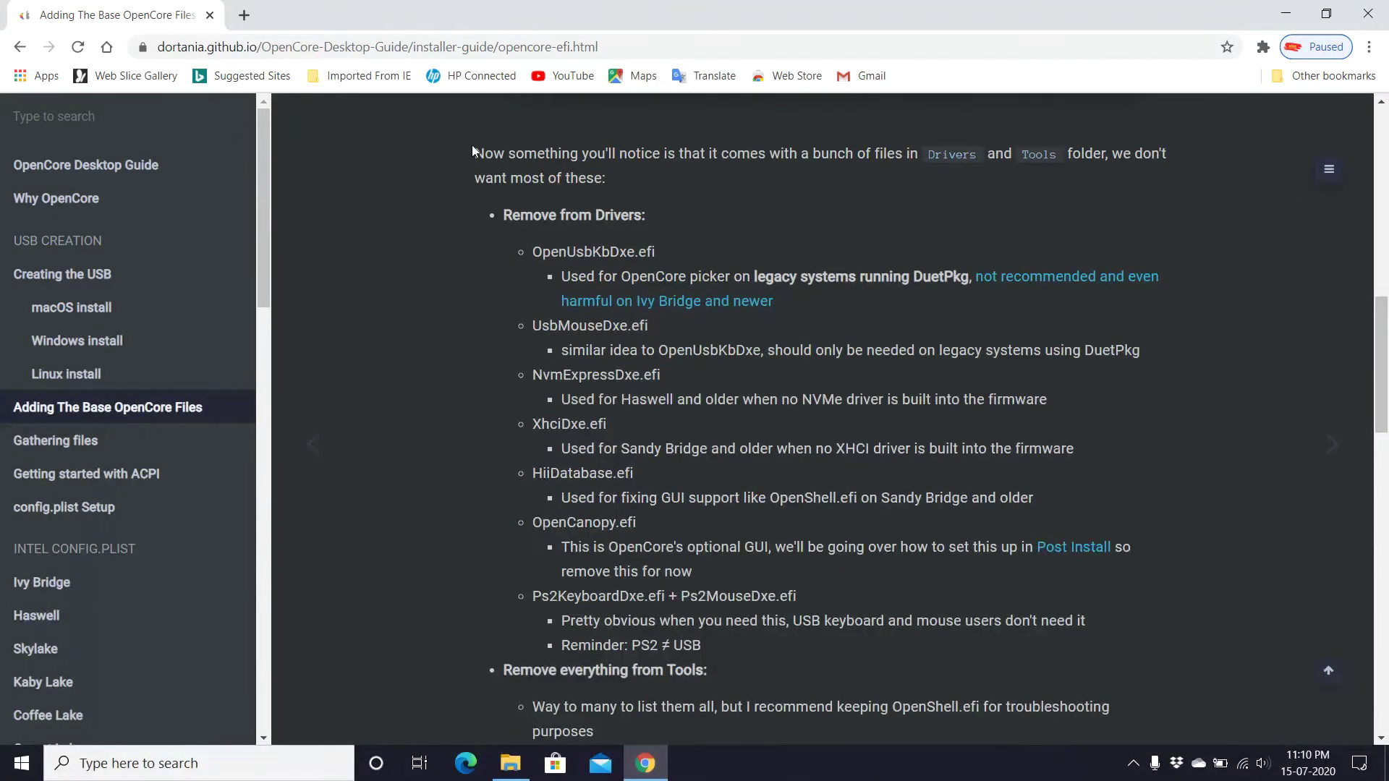
left_click_drag(472, 144, 758, 193)
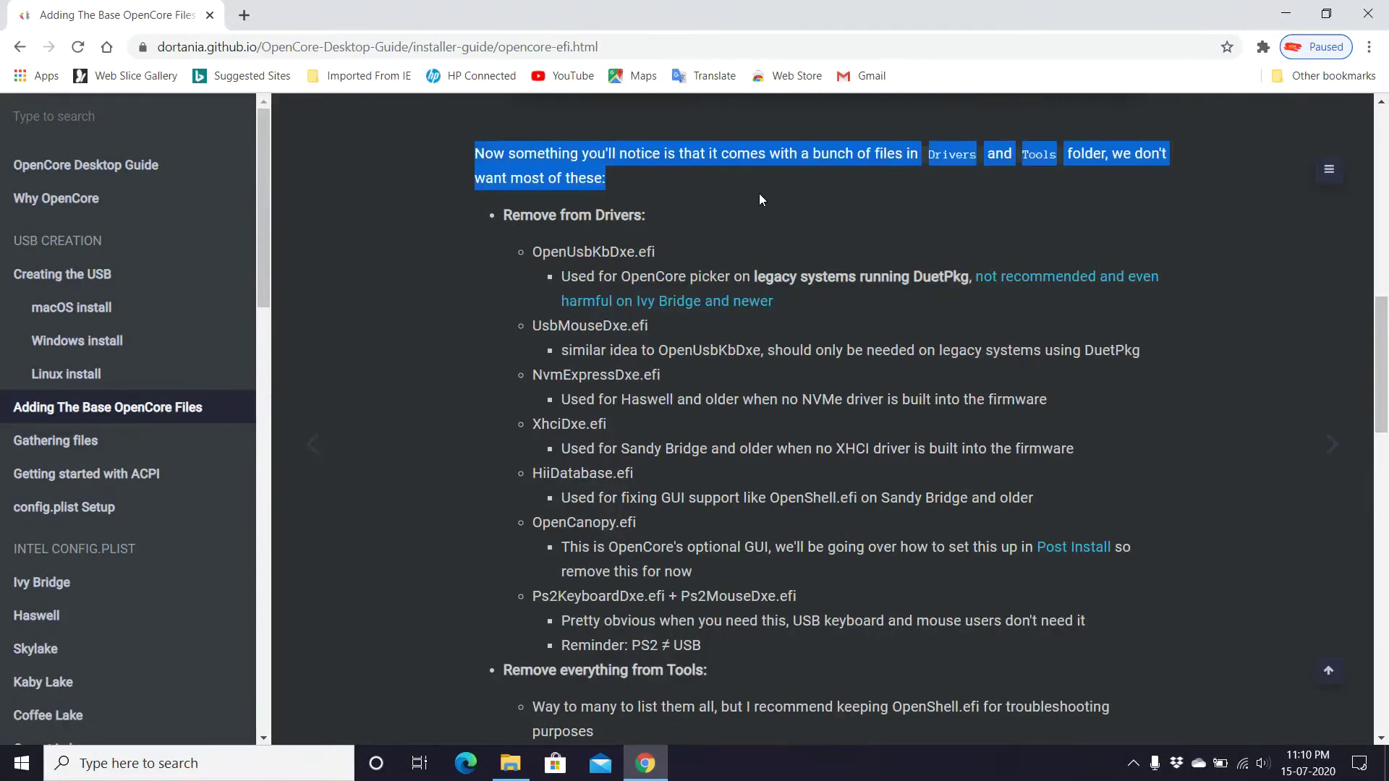
left_click(661, 191)
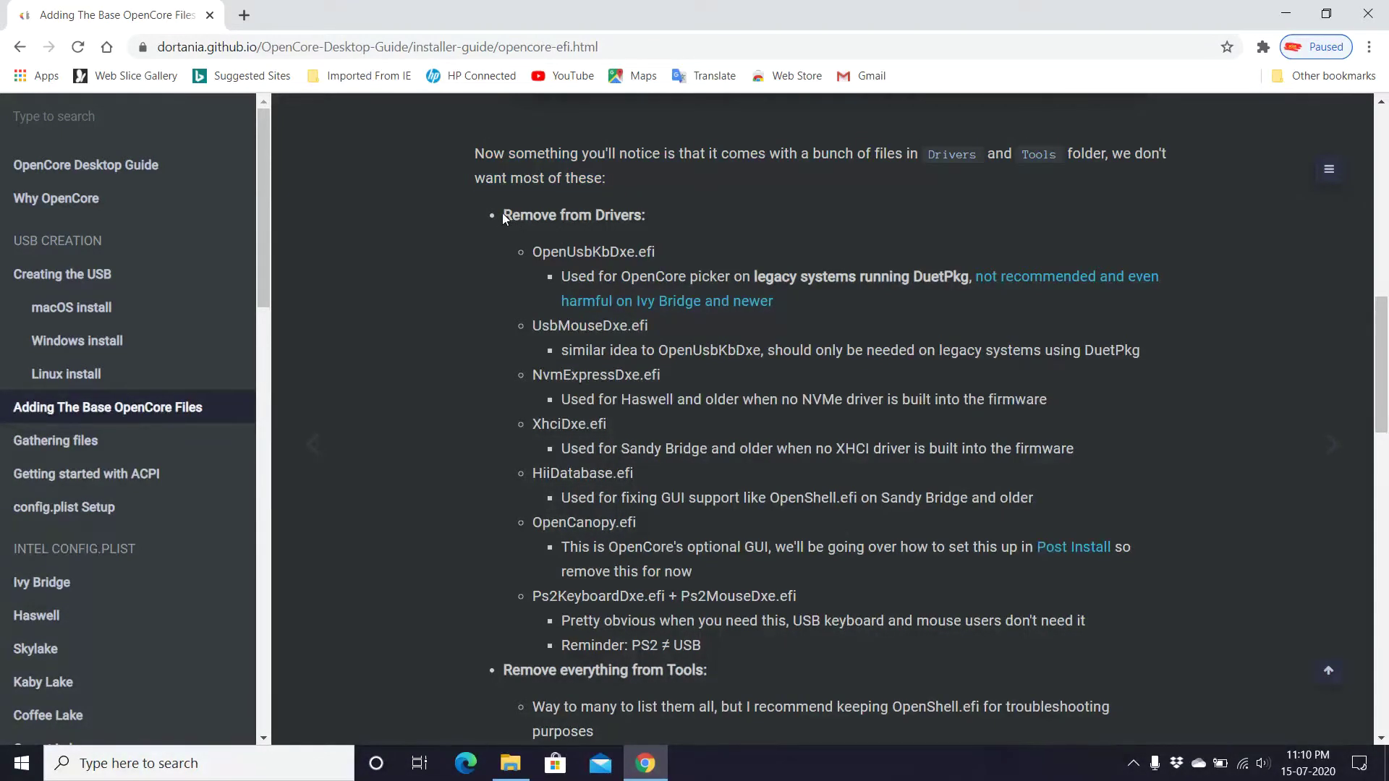
left_click_drag(503, 214, 654, 215)
left_click(661, 218)
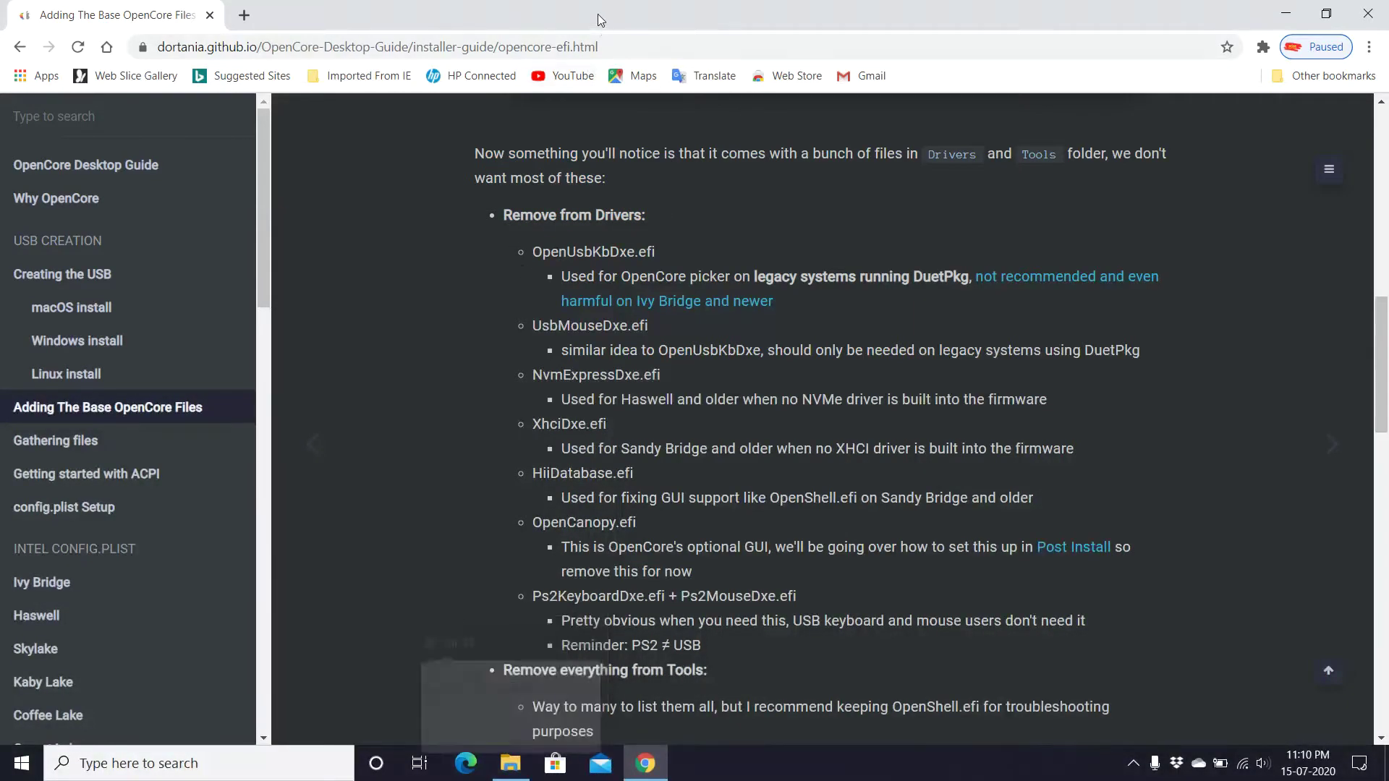
Snap the guide left and File Explorer right, then open the EFI folder on BOOT (F:).
left_click_drag(593, 19, 20, 197)
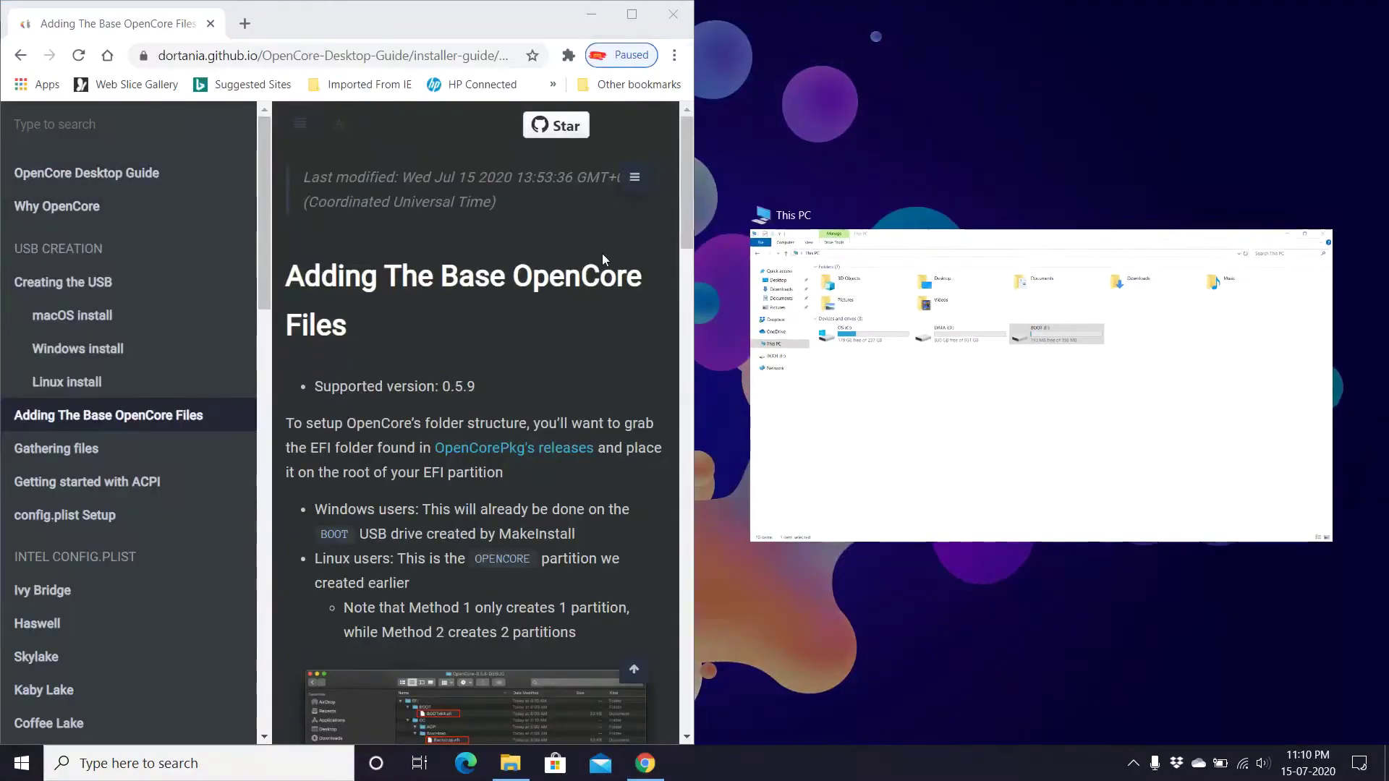
left_click(944, 326)
scroll(567, 477, "down", 15)
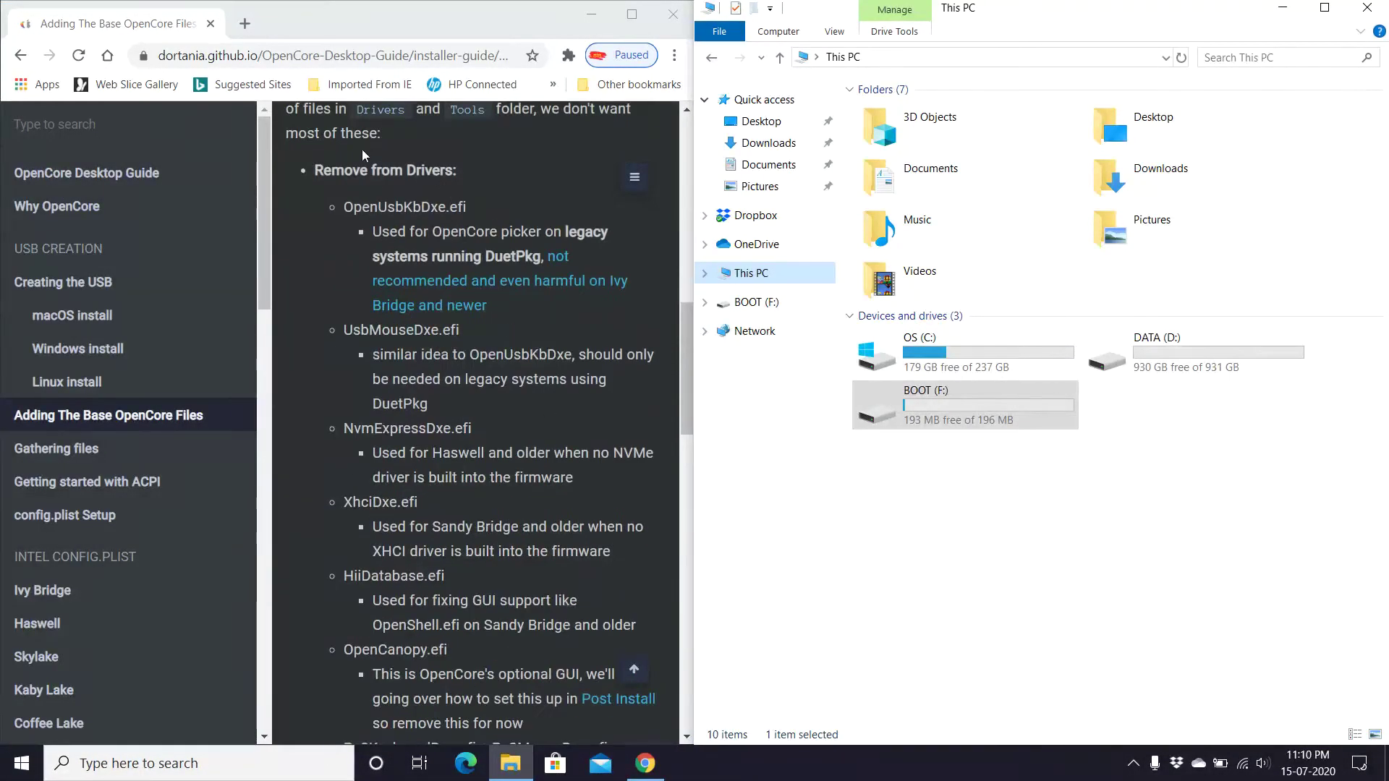
double_click(998, 394)
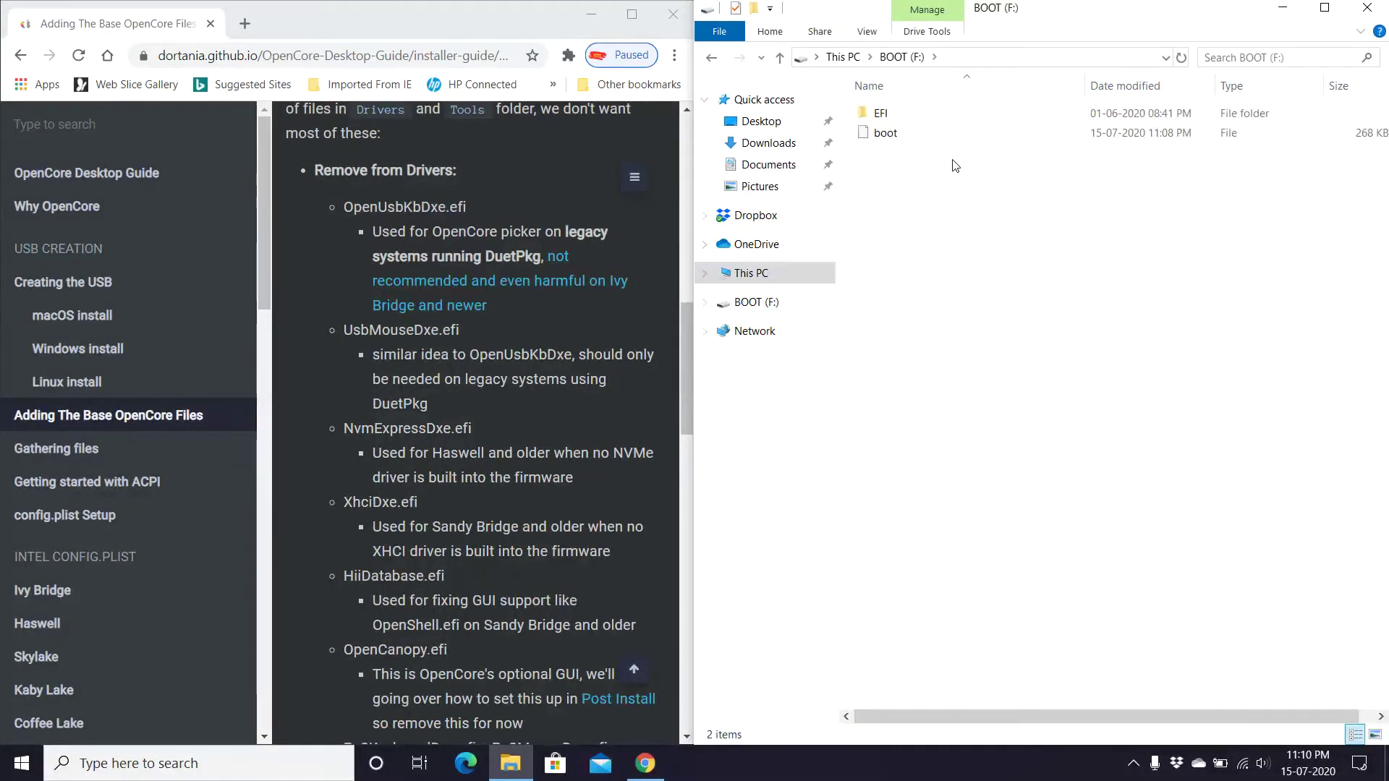
double_click(948, 112)
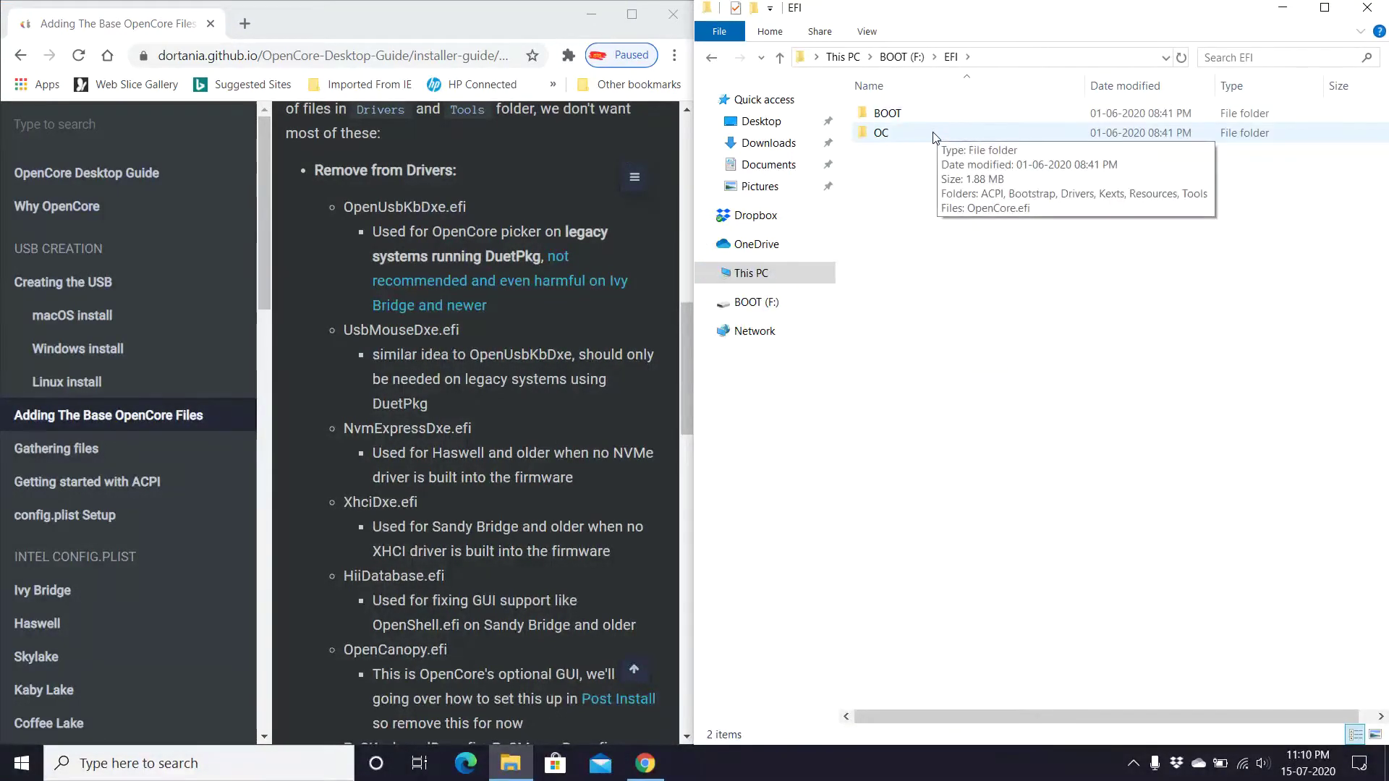
In EFI\OC\Drivers, select the eight unneeded drivers, from OpenUsbKbDxe.efi through Ps2MouseDxe.efi.
double_click(932, 135)
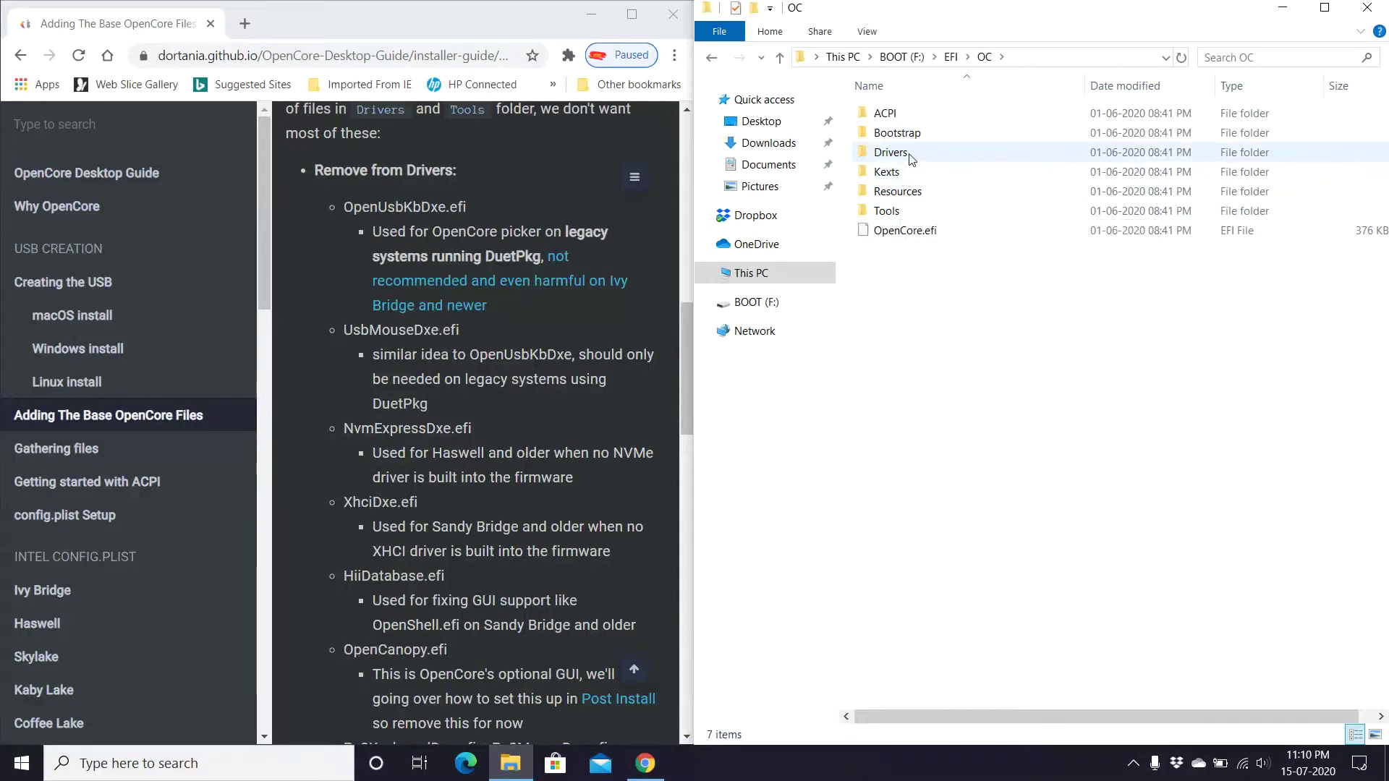
left_click(911, 157)
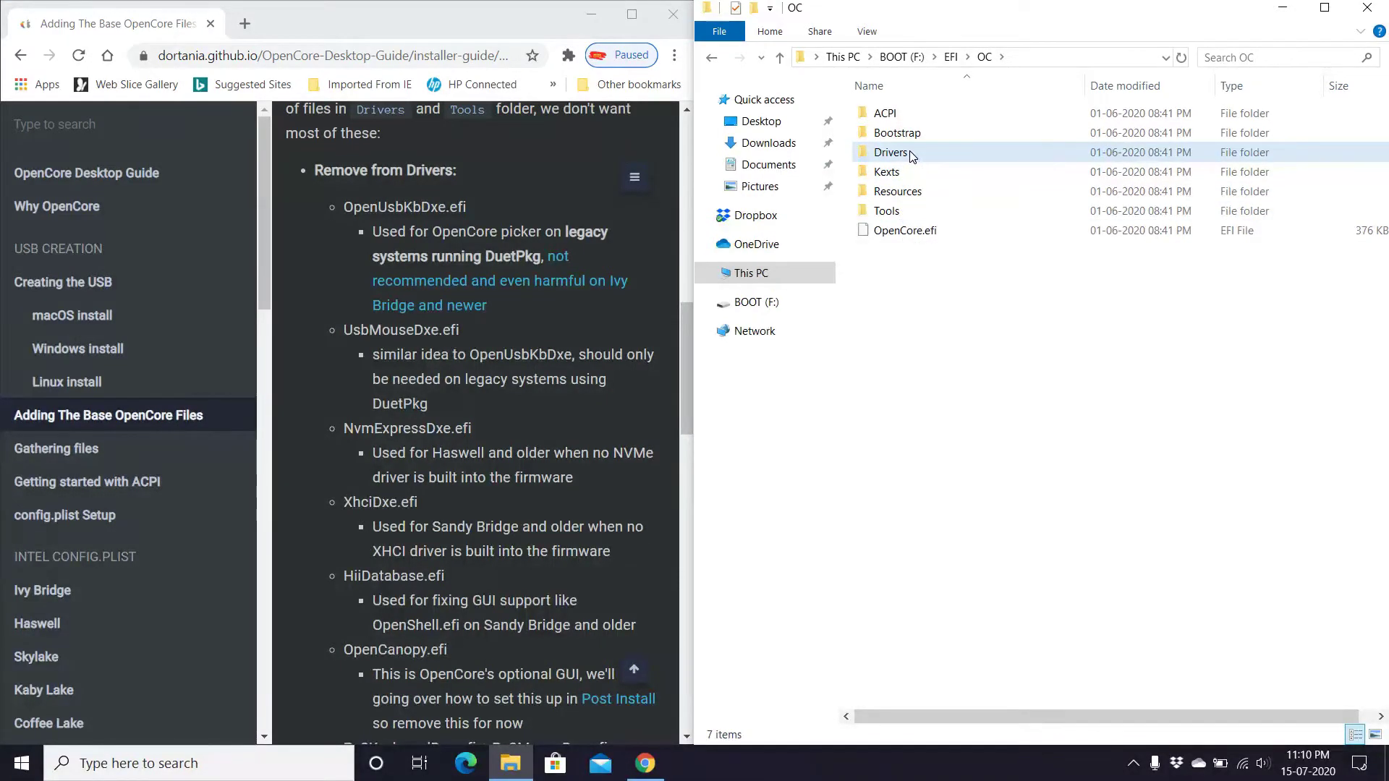
double_click(910, 153)
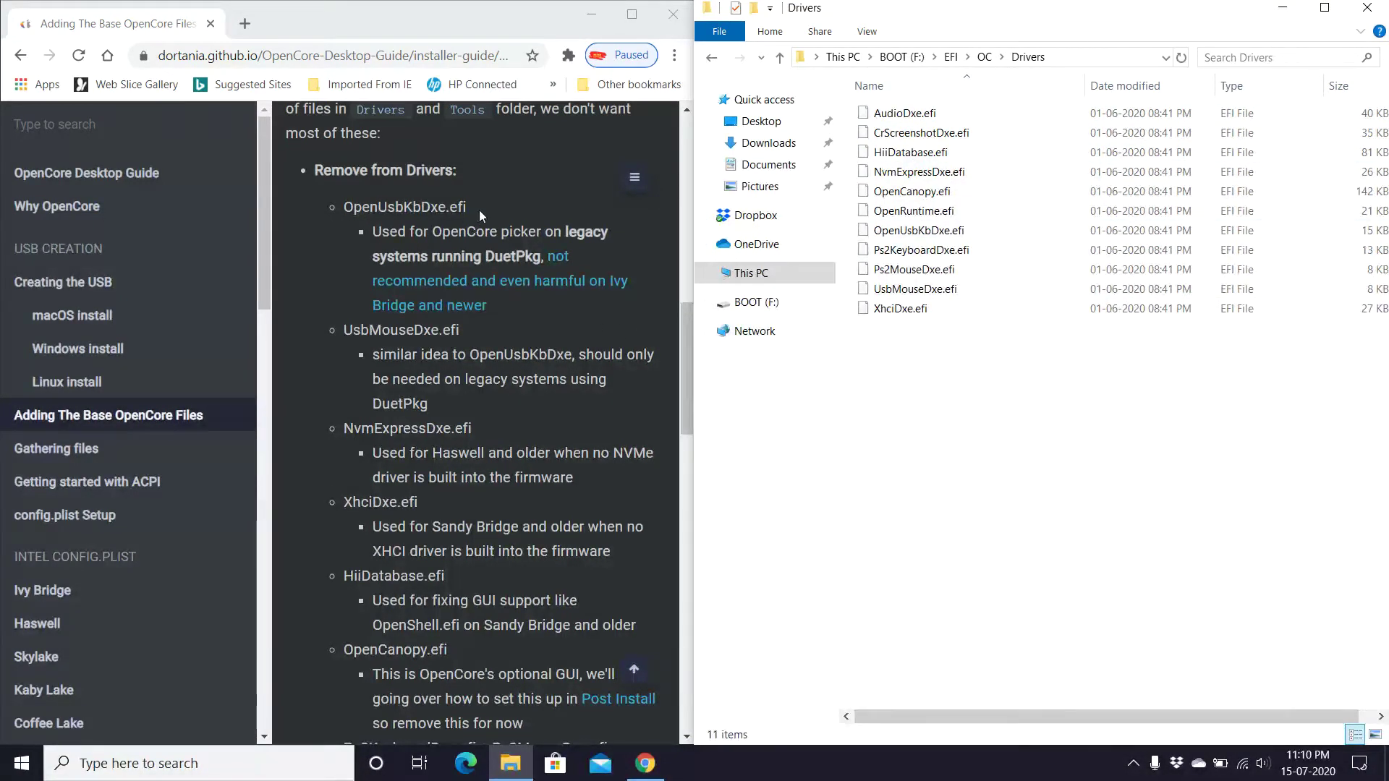
left_click(939, 237)
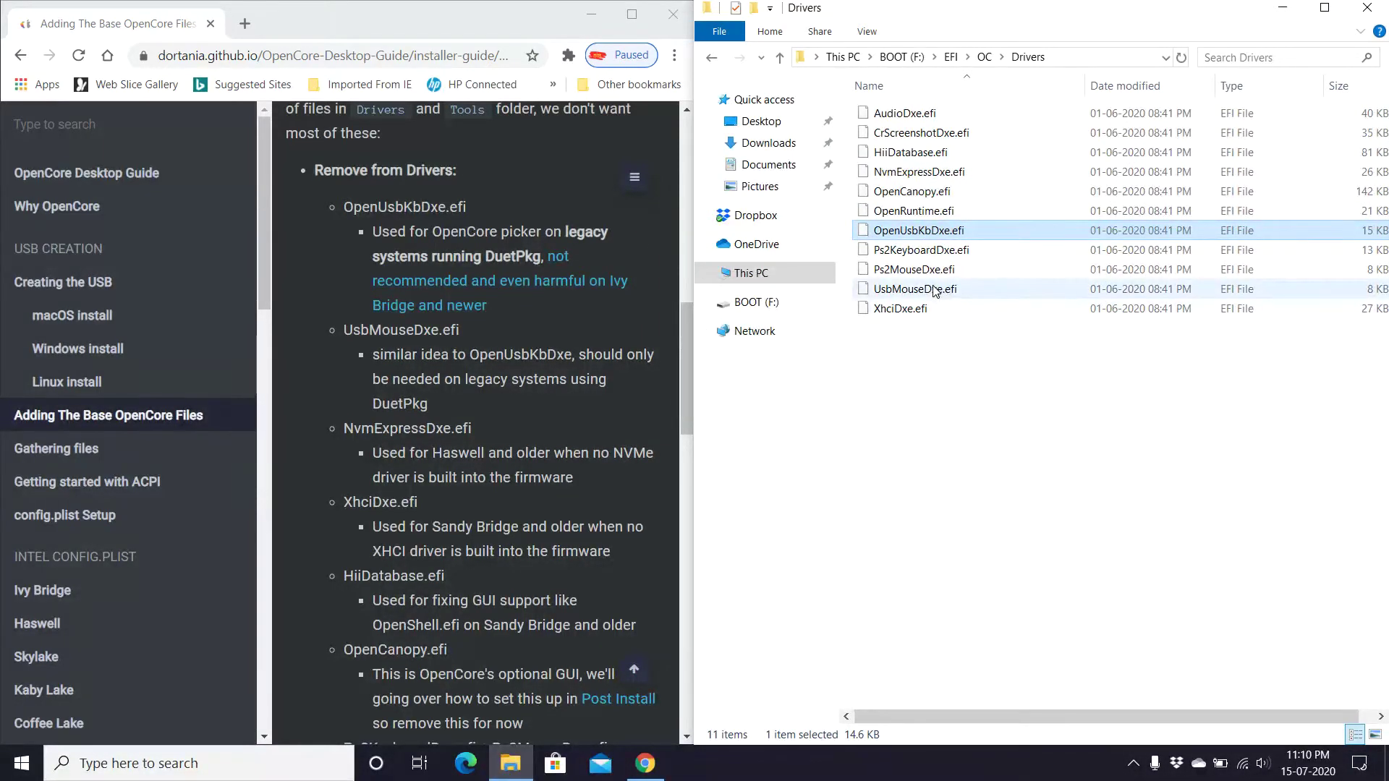
left_click(956, 290, "ctrl")
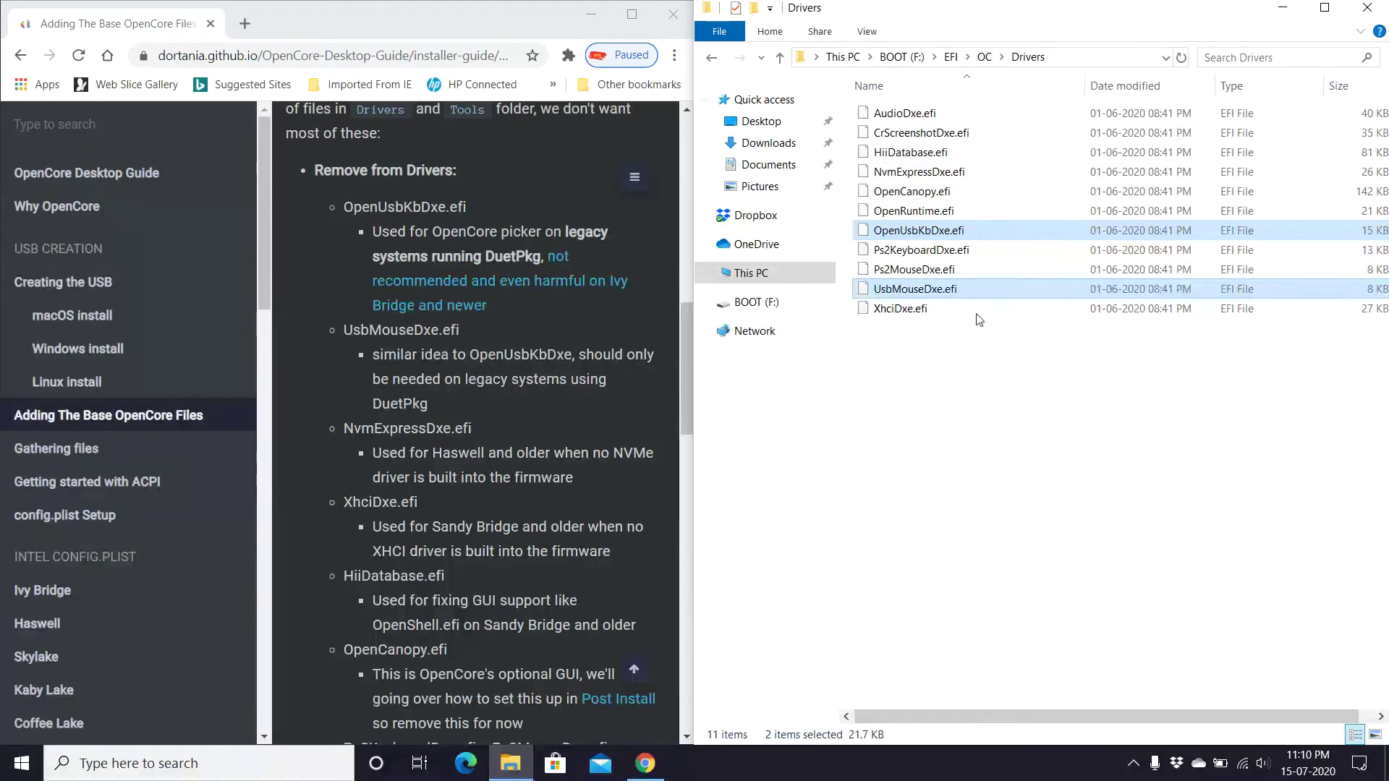
left_click(929, 174, "ctrl")
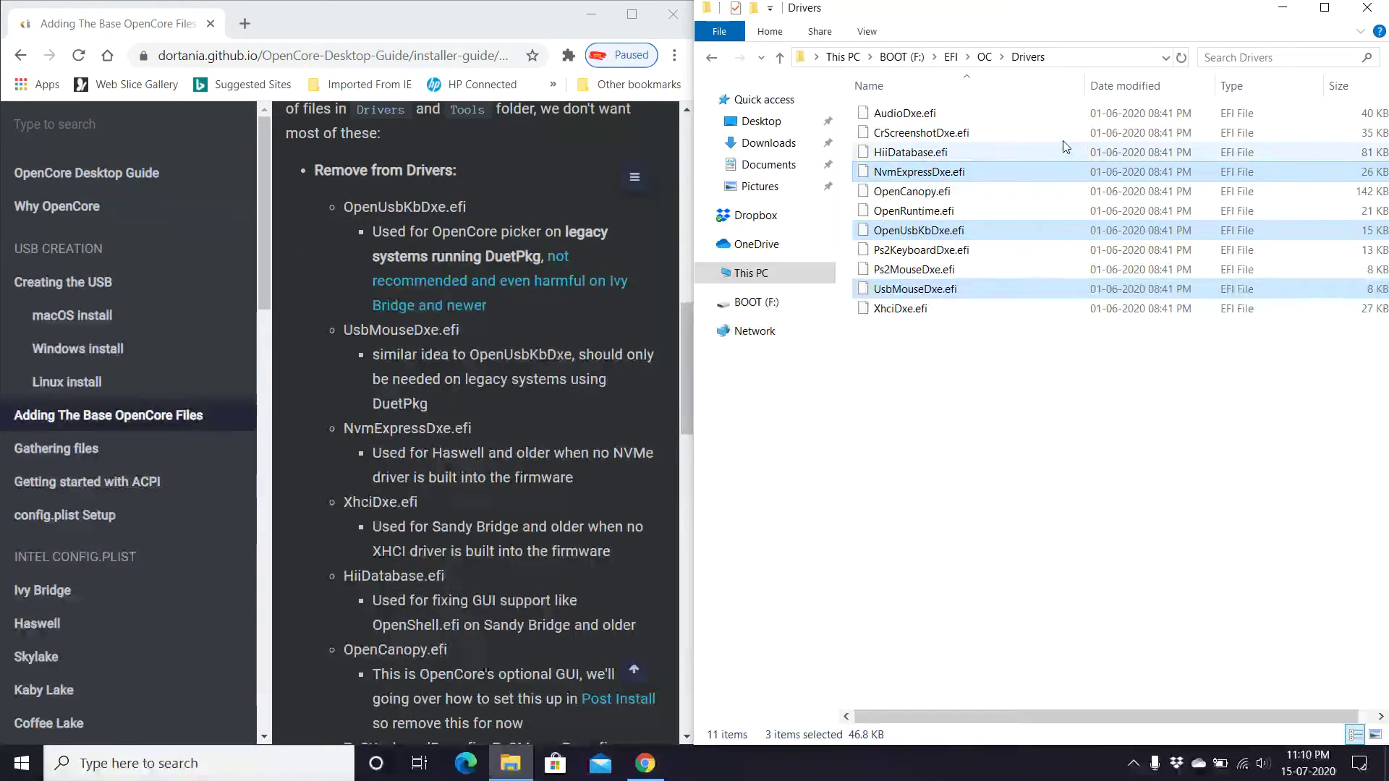
left_click(925, 315, "ctrl")
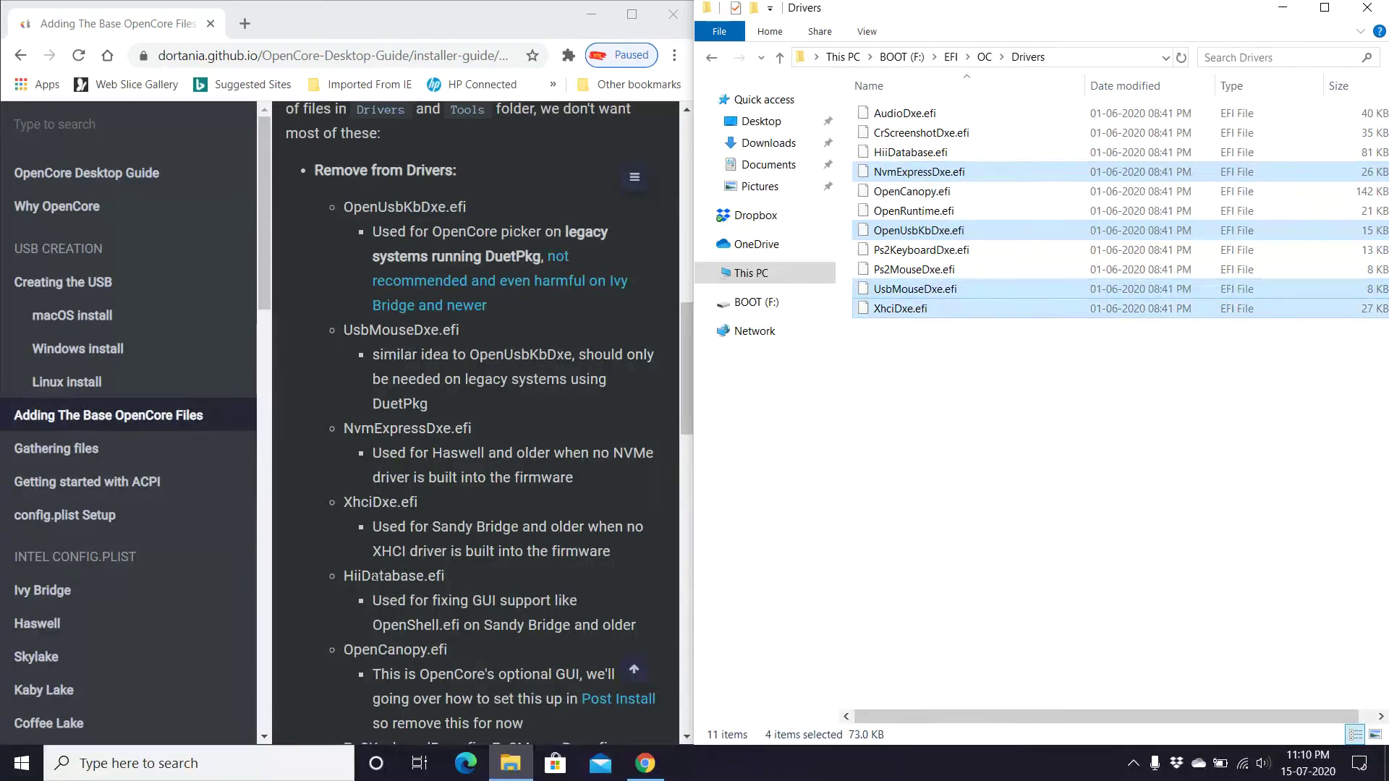
left_click(931, 152, "ctrl")
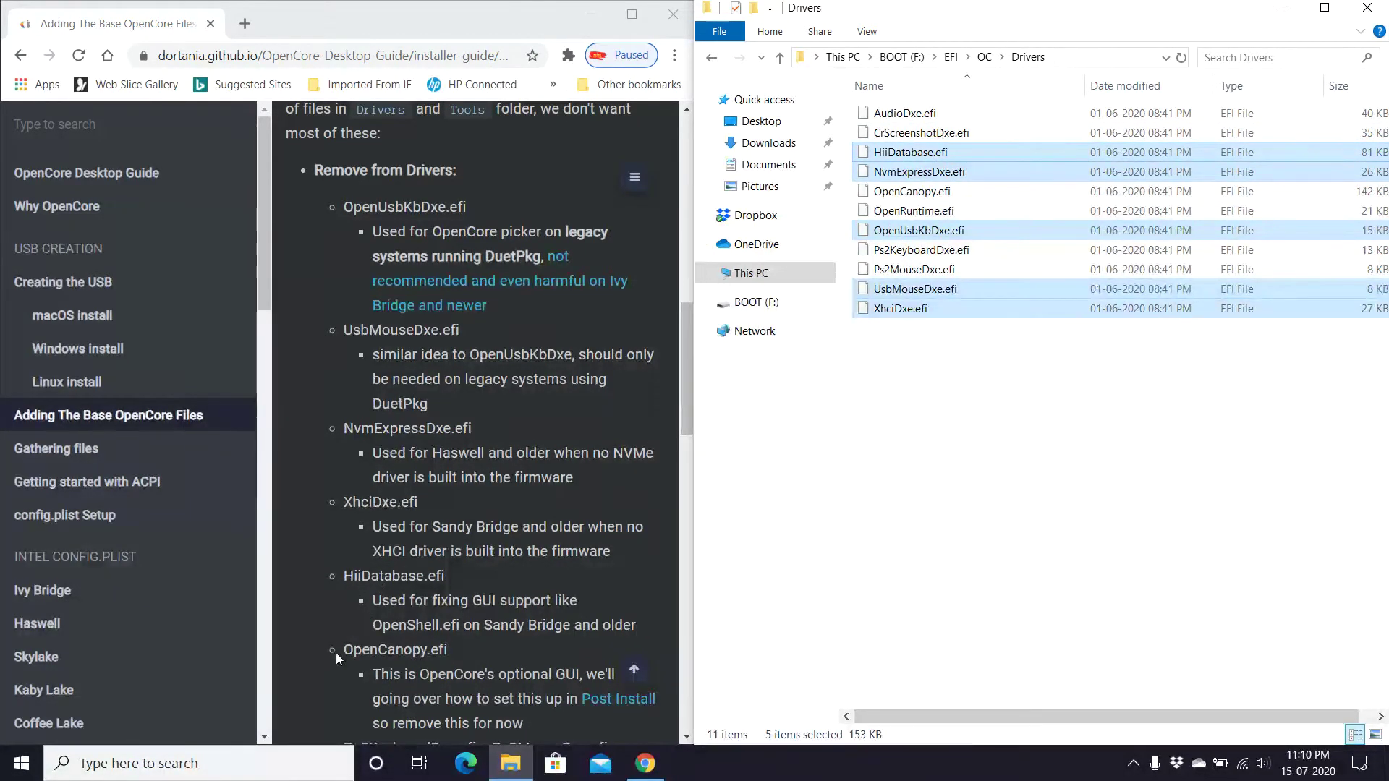
left_click(1037, 192, "ctrl")
scroll(616, 552, "down", 3)
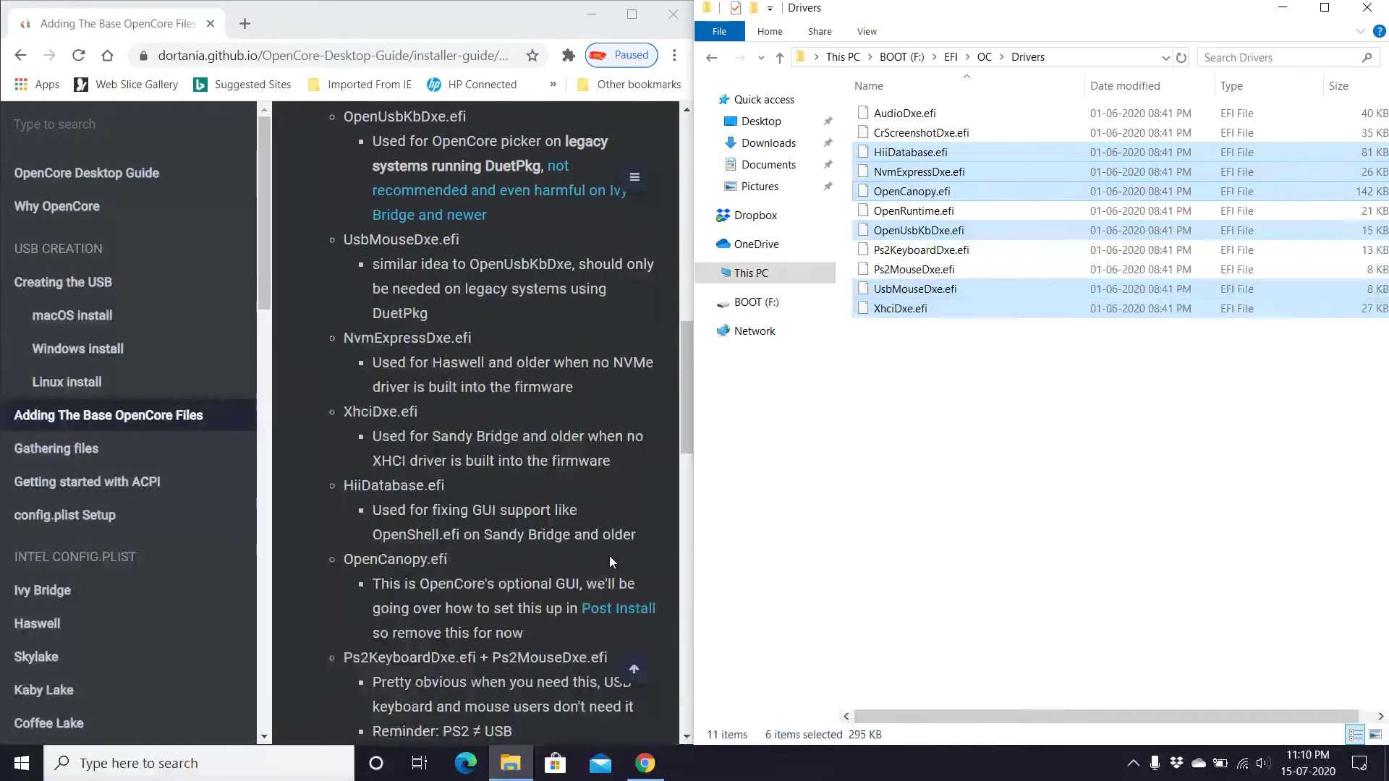
scroll(524, 539, "down", 1)
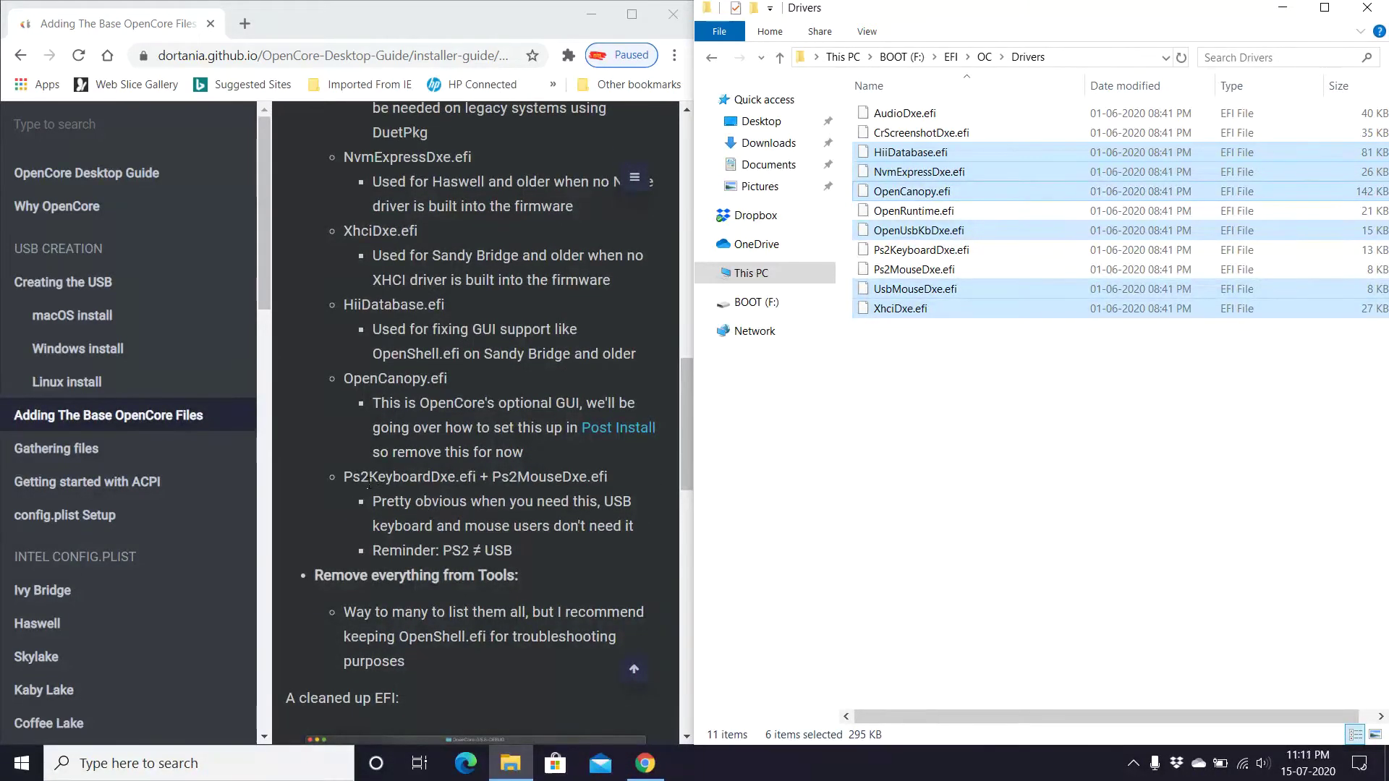
left_click(938, 255, "ctrl")
left_click(932, 275, "ctrl")
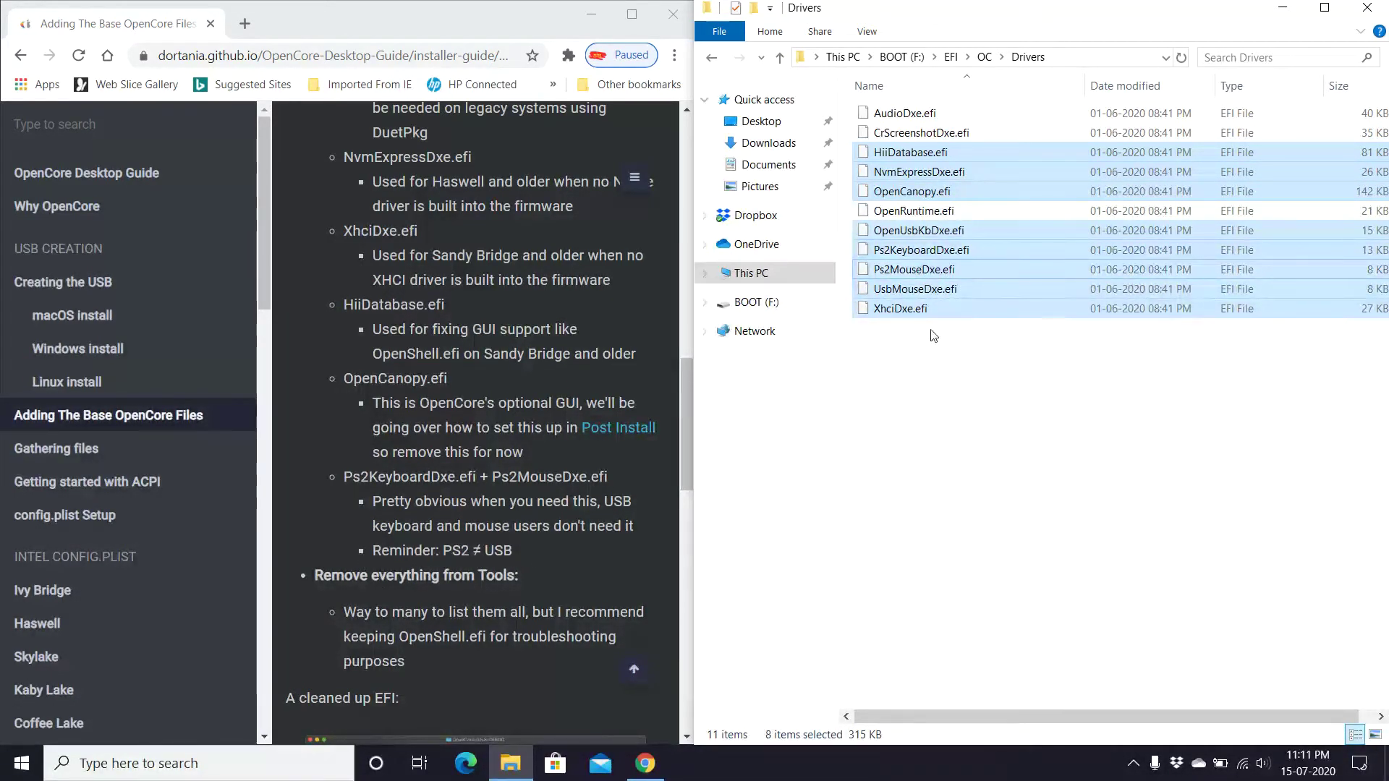
Permanently delete the eight selected driver files, leaving AudioDxe, CrScreenshotDxe and OpenRuntime.
right_click(1005, 175)
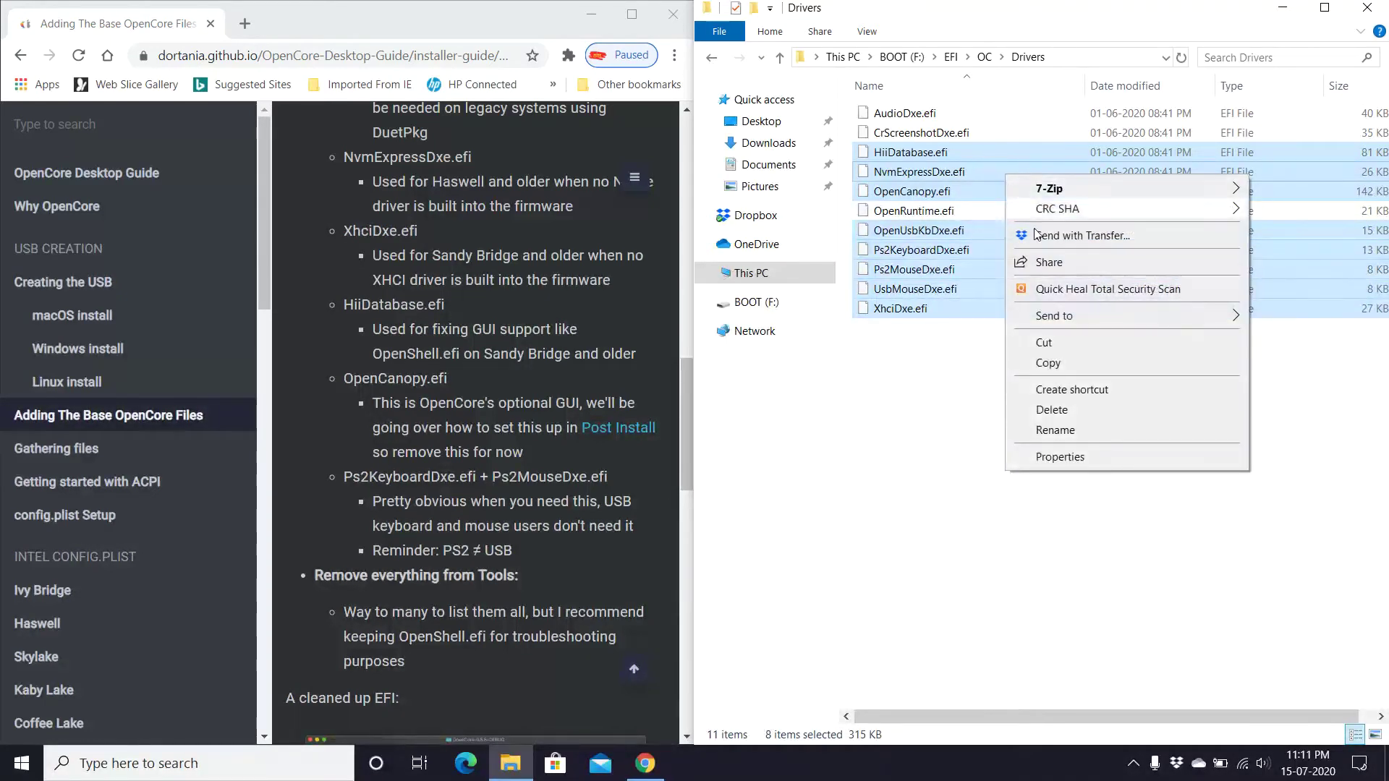
left_click(1050, 409)
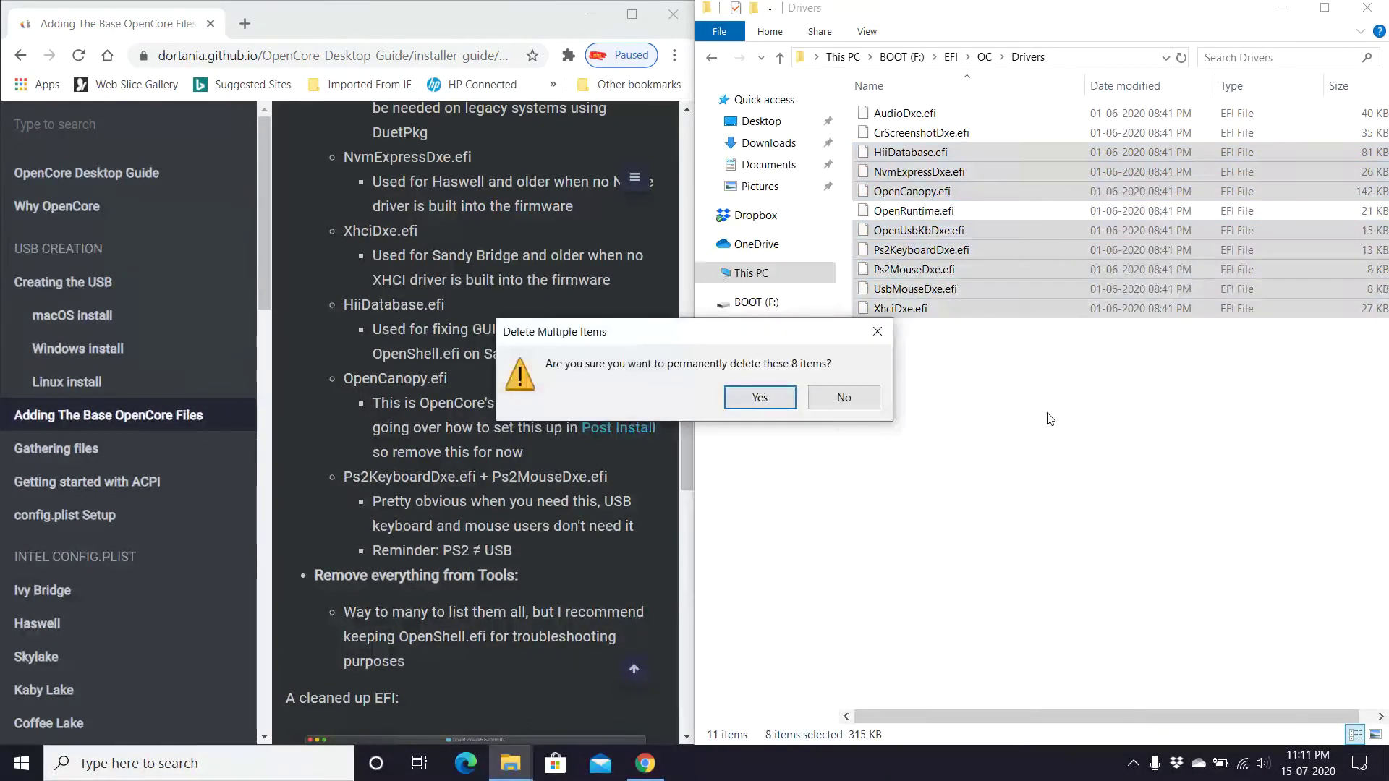
left_click(759, 399)
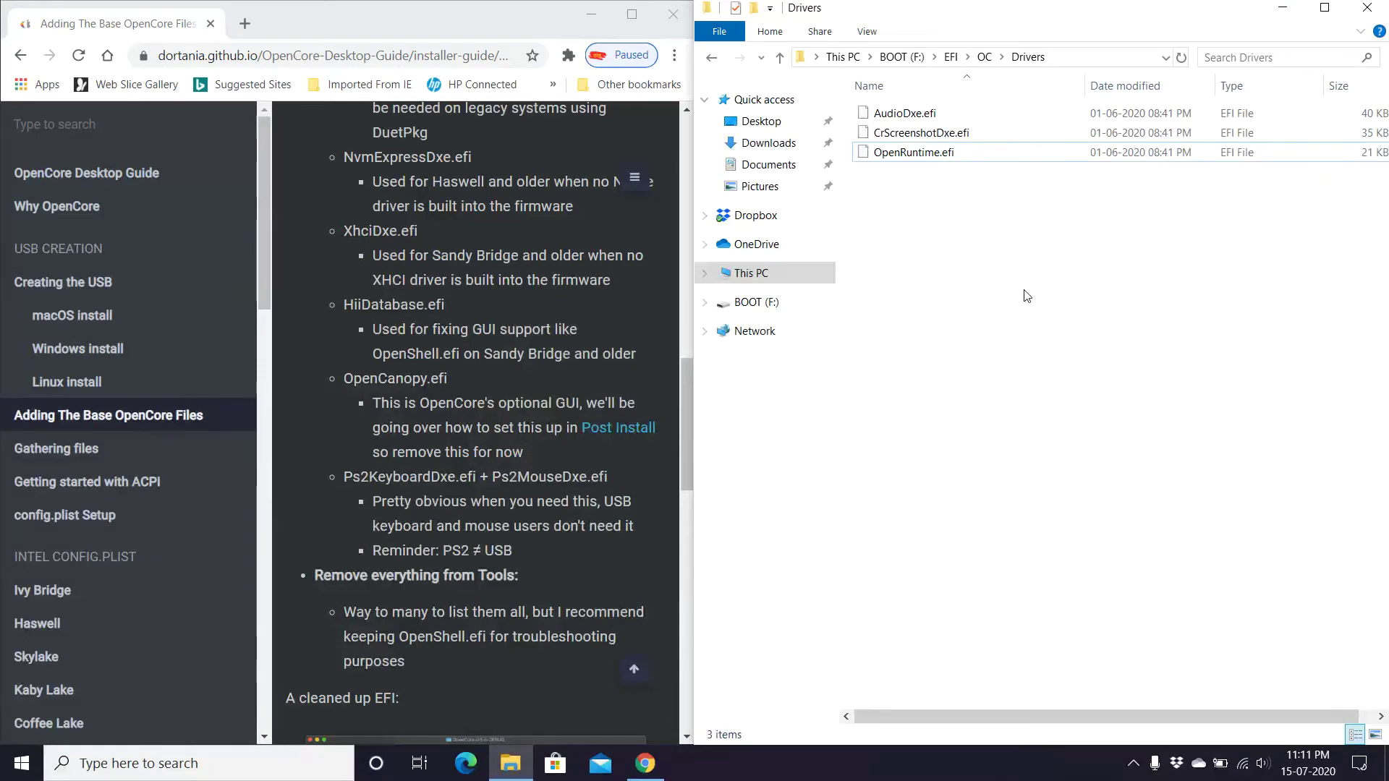
left_click_drag(1027, 295, 946, 130)
left_click(926, 293)
Note the guide's 'Remove everything from Tools' instruction and open the USB's OC\Tools folder.
left_click_drag(314, 573, 532, 590)
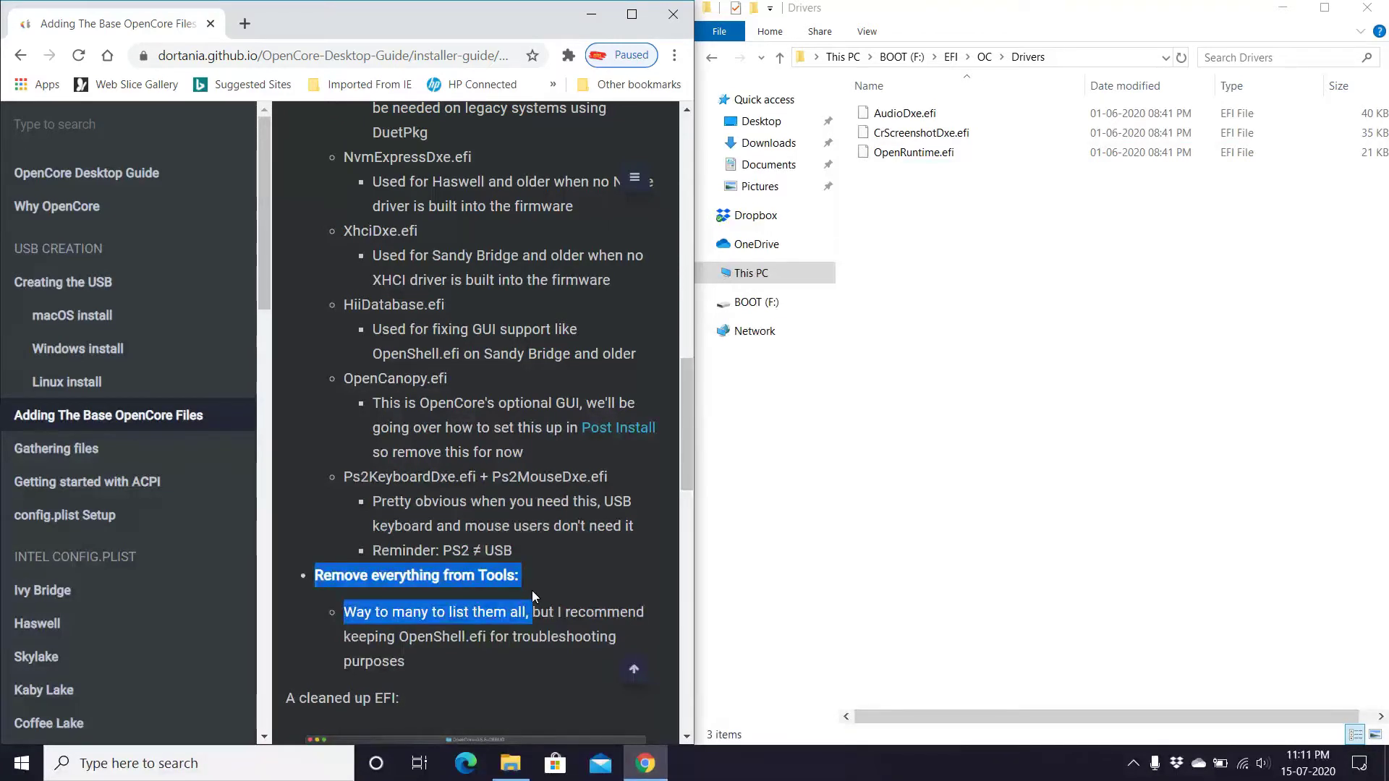
left_click_drag(532, 591, 554, 587)
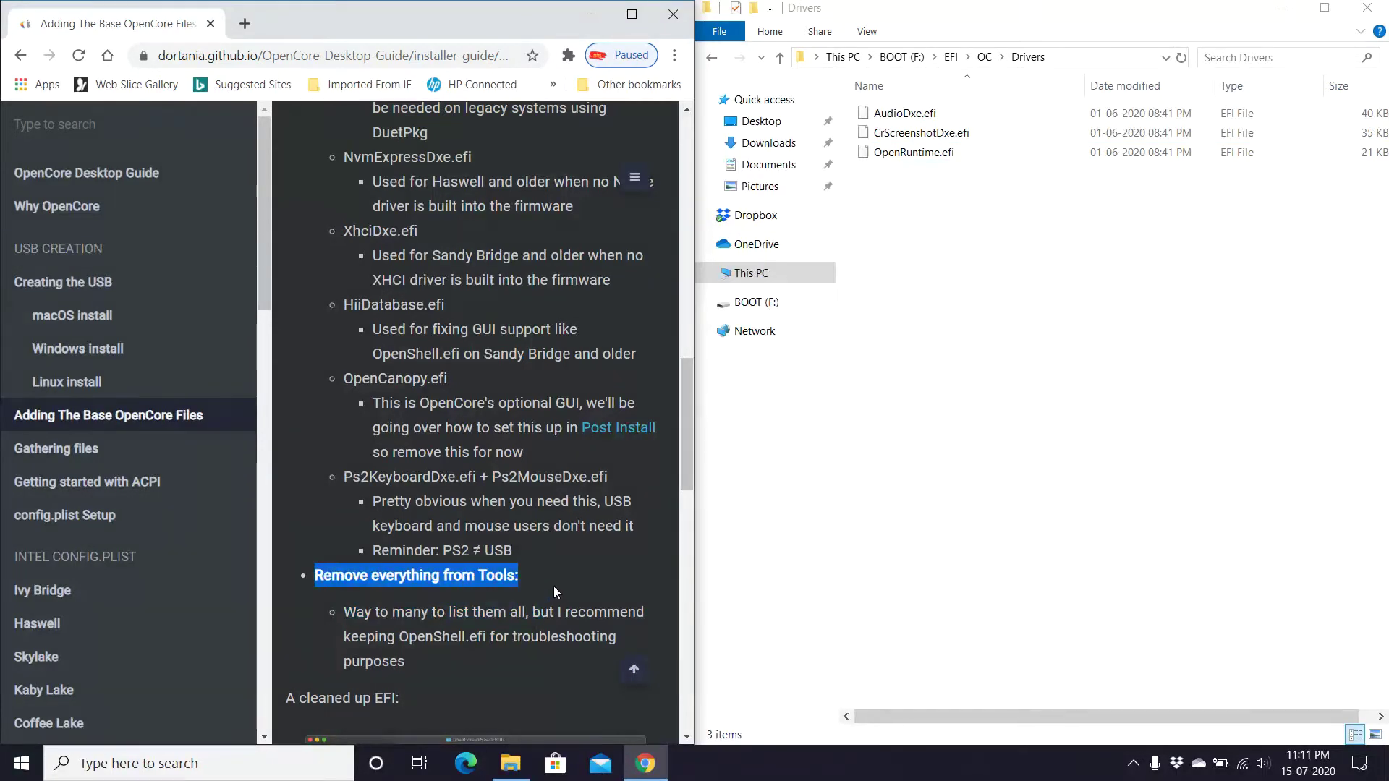
left_click(985, 56)
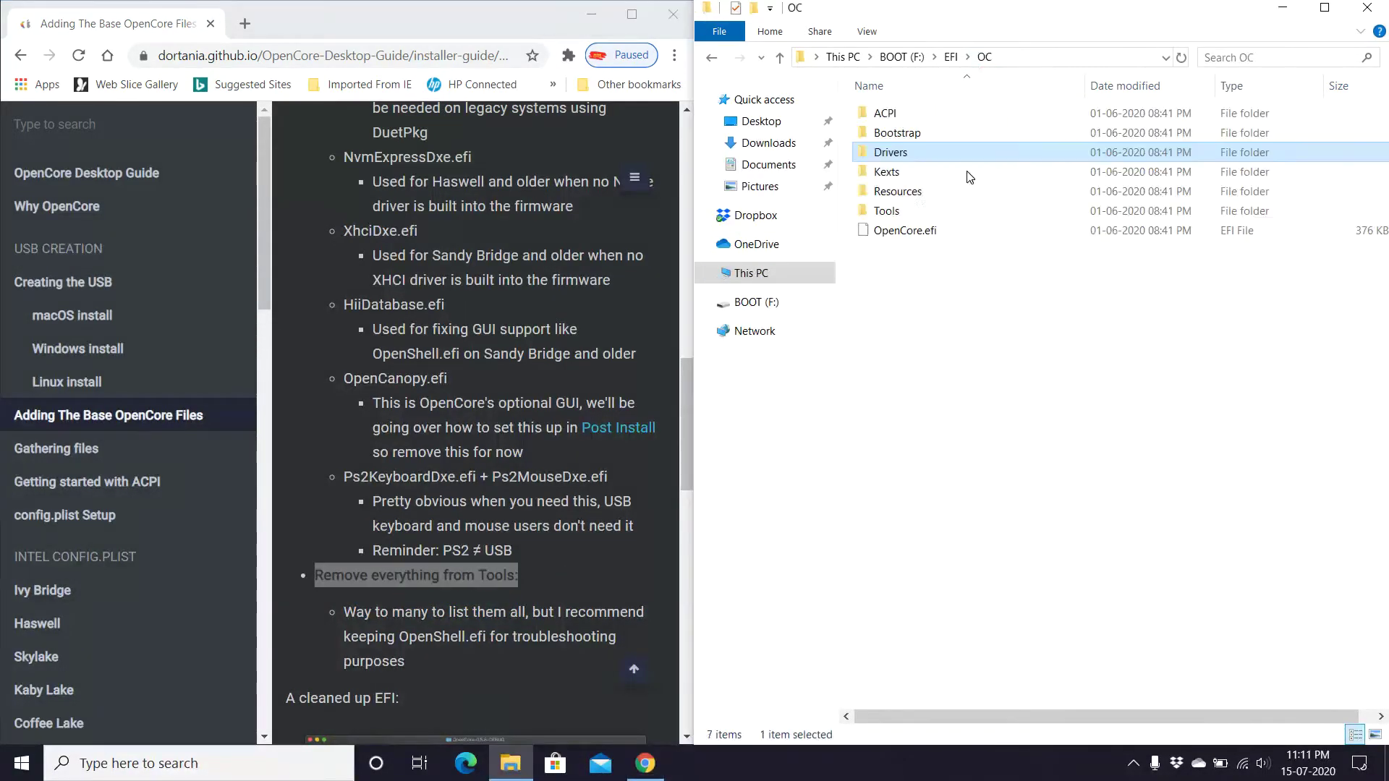
left_click(973, 212)
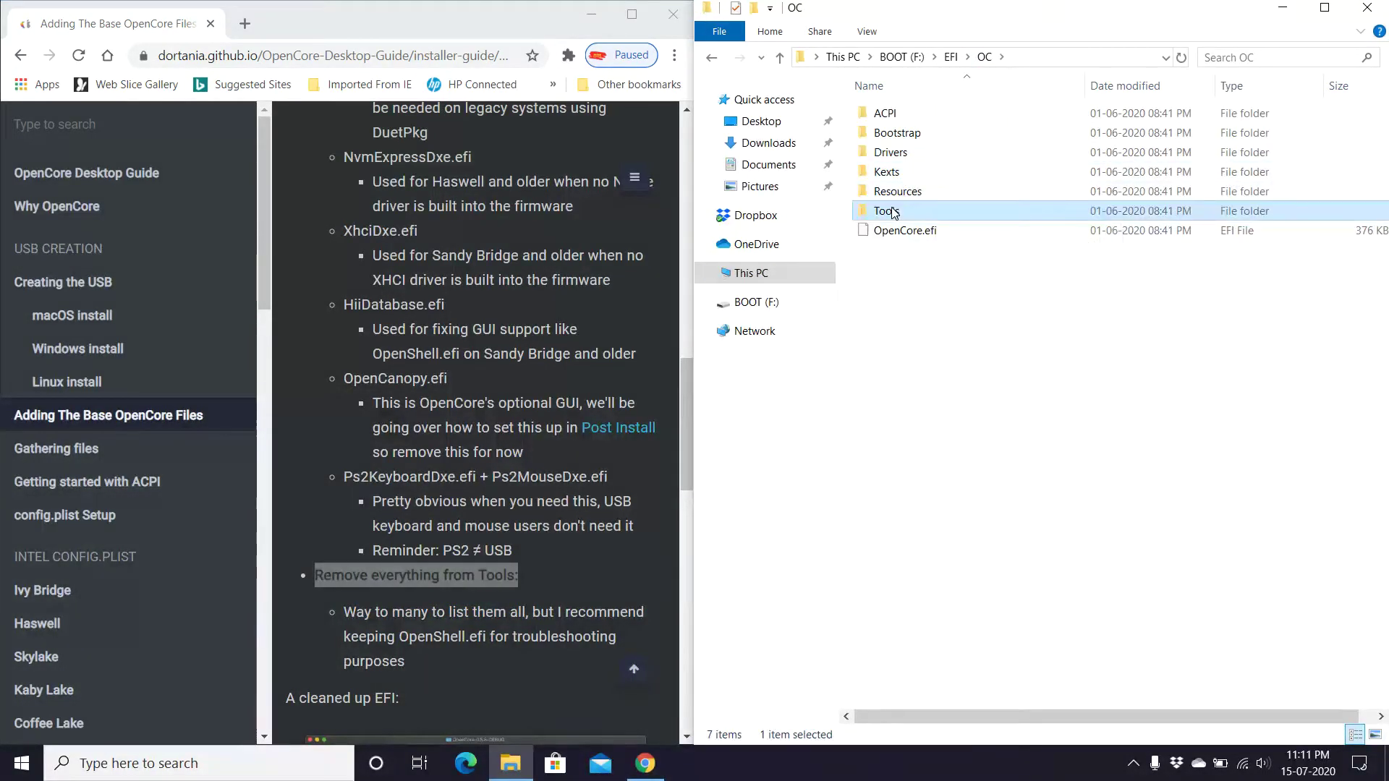
double_click(973, 211)
Permanently delete all twelve tool .efi files and go back to the OC folder.
left_click_drag(1021, 419, 946, 93)
right_click(944, 240)
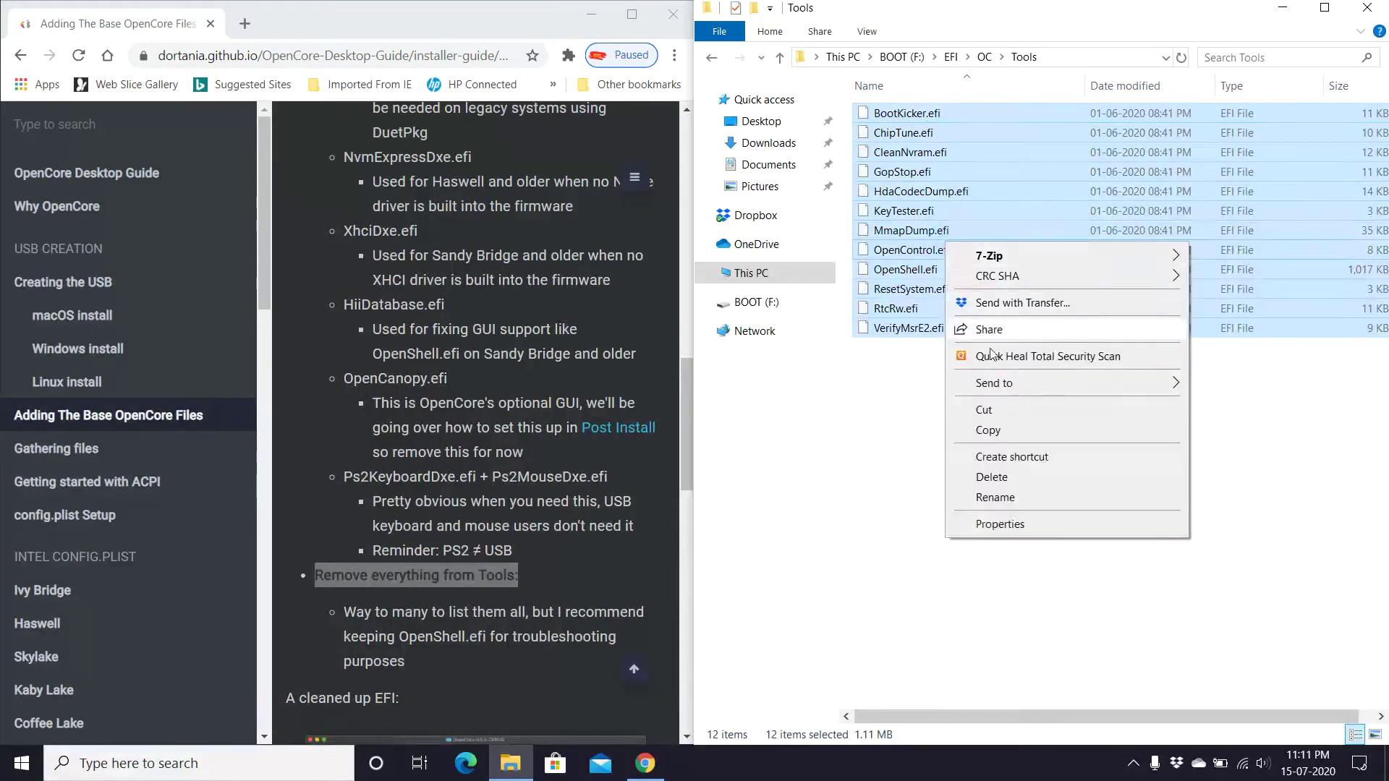
left_click(1004, 476)
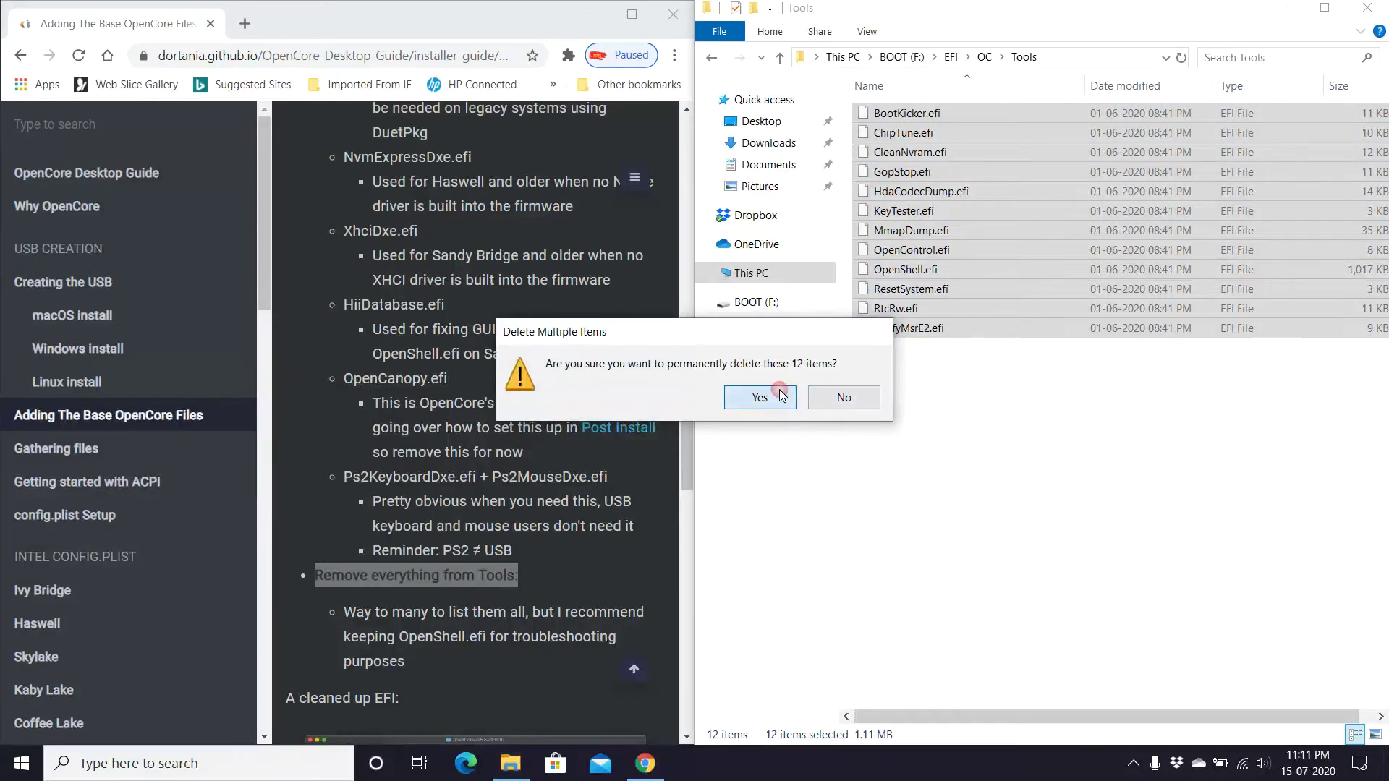
left_click(758, 395)
left_click(984, 56)
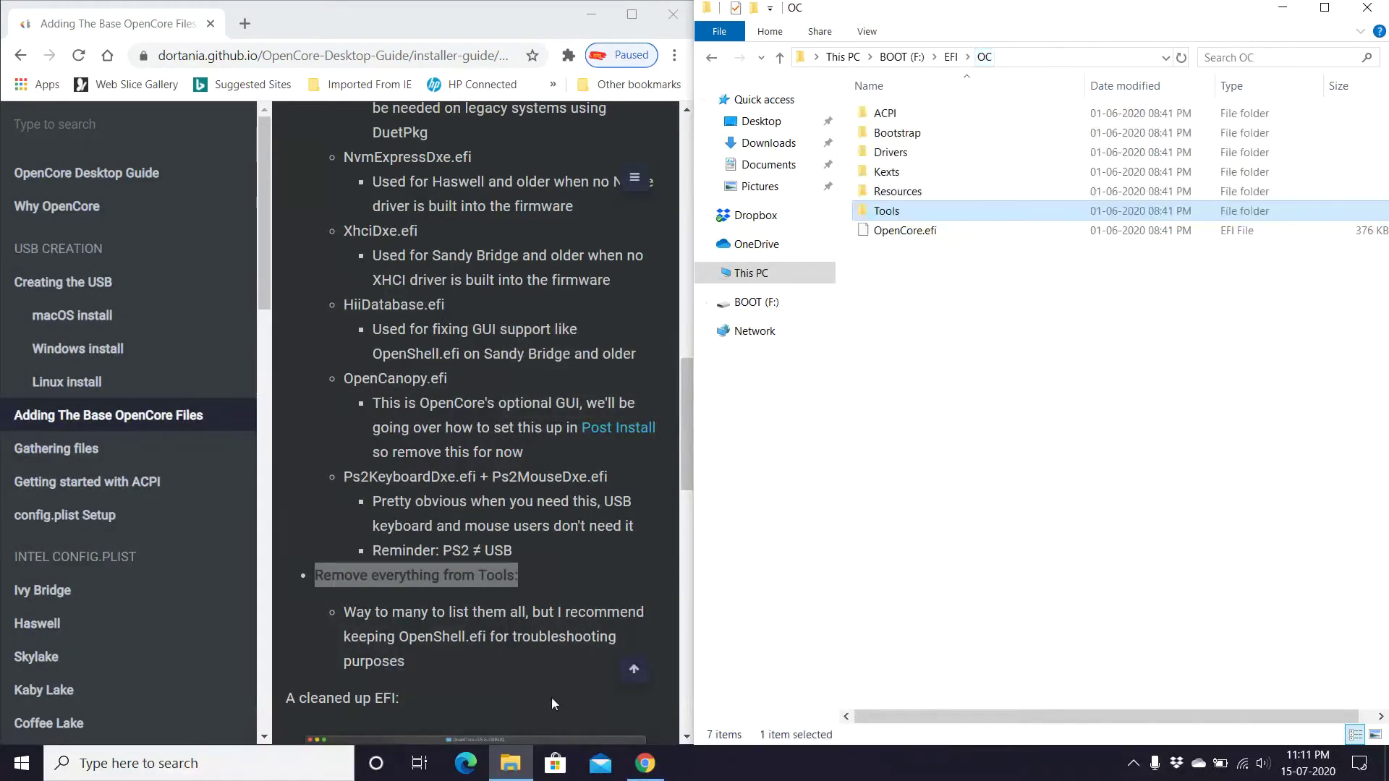
scroll(450, 611, "down", 3)
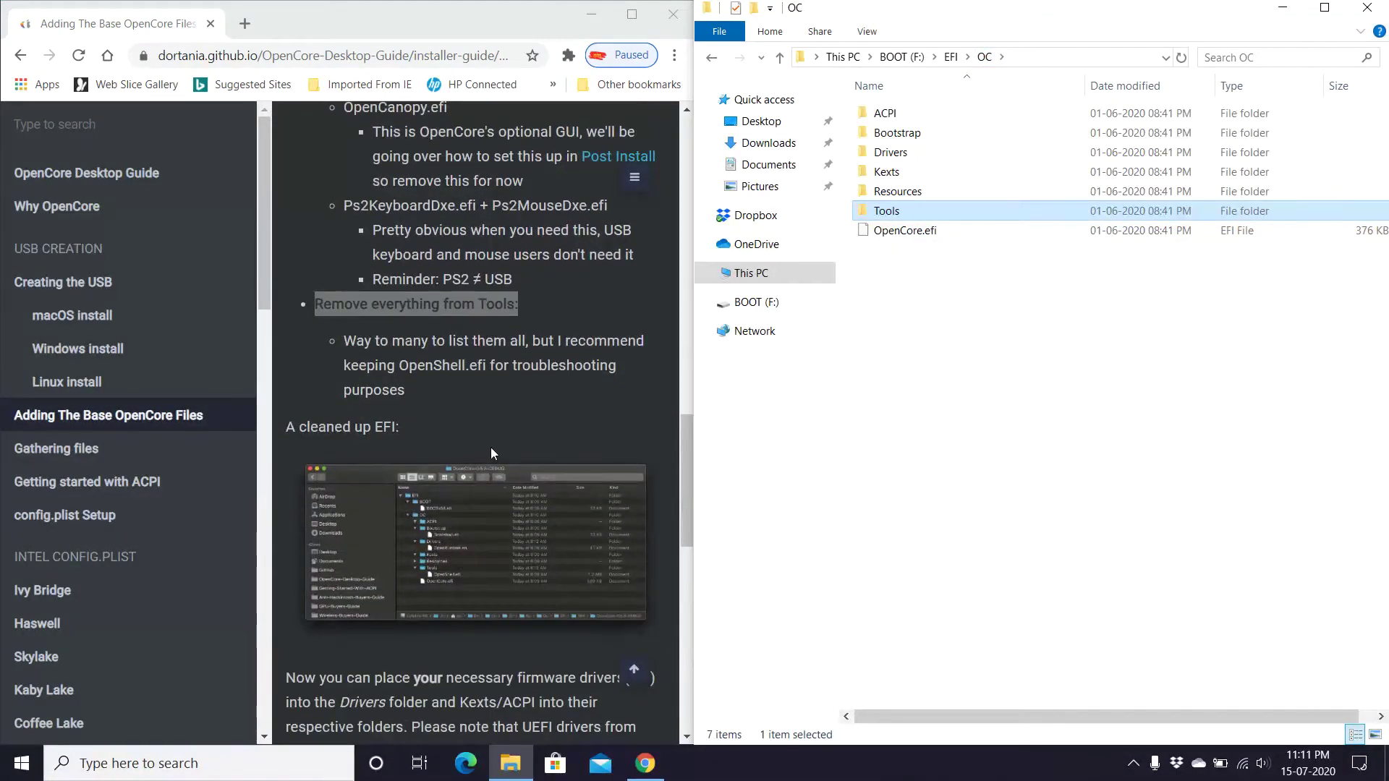
scroll(535, 414, "down", 2)
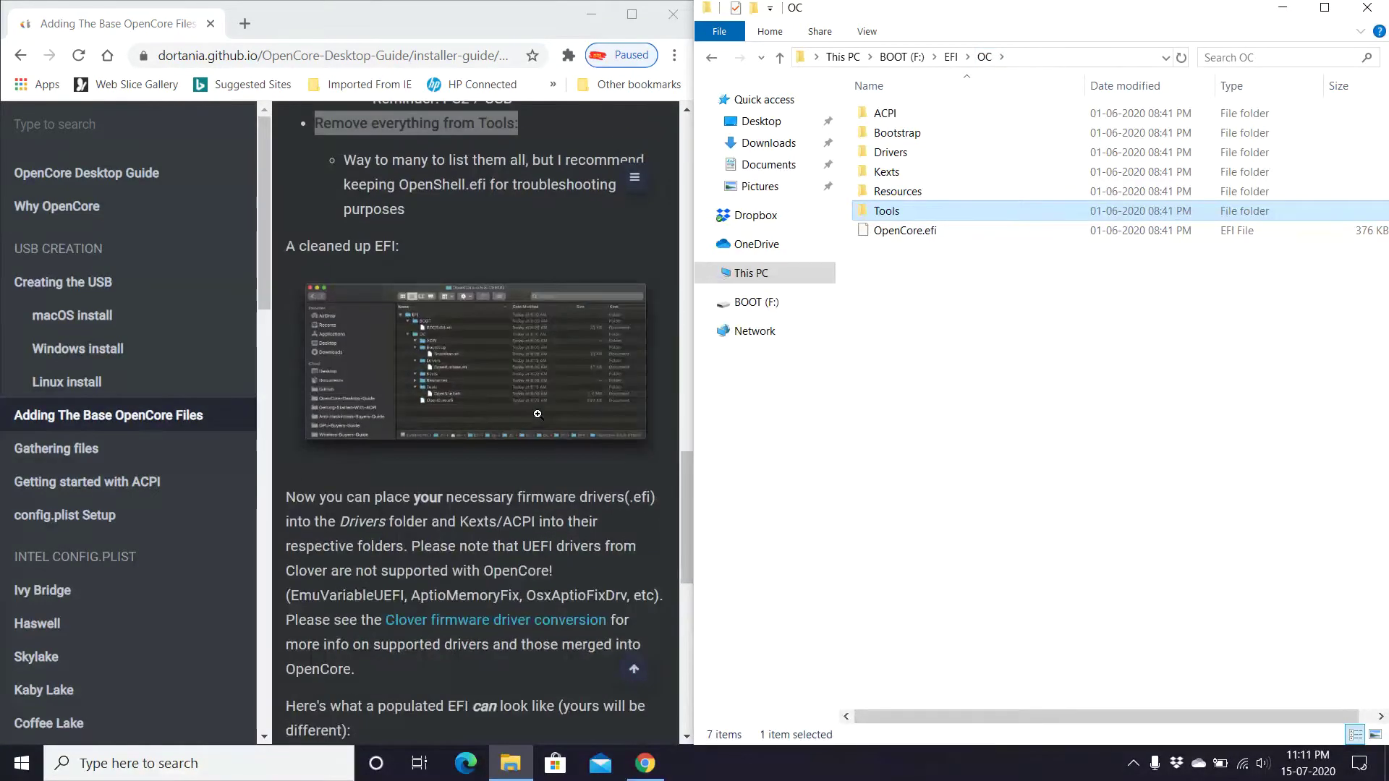
scroll(537, 414, "down", 1)
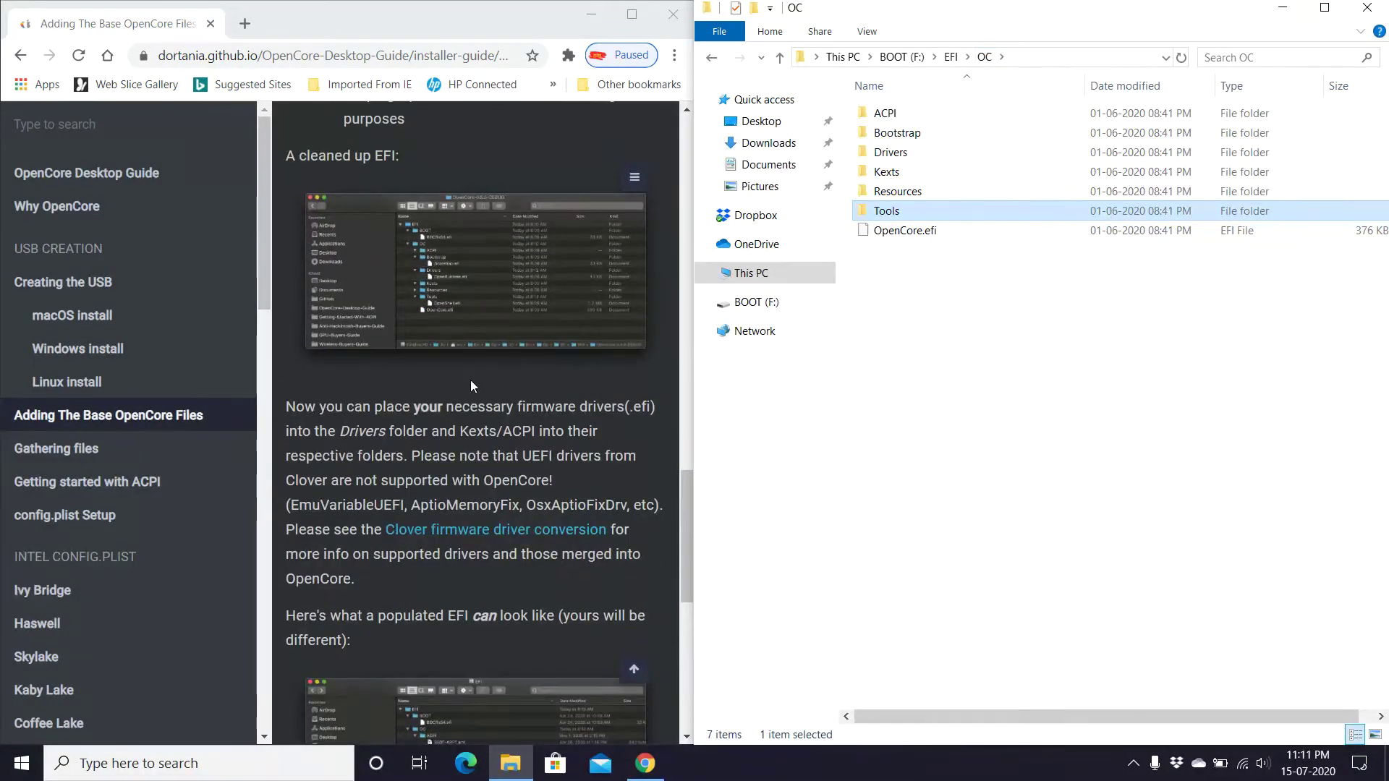
scroll(470, 379, "down", 1)
scroll(475, 376, "up", 1)
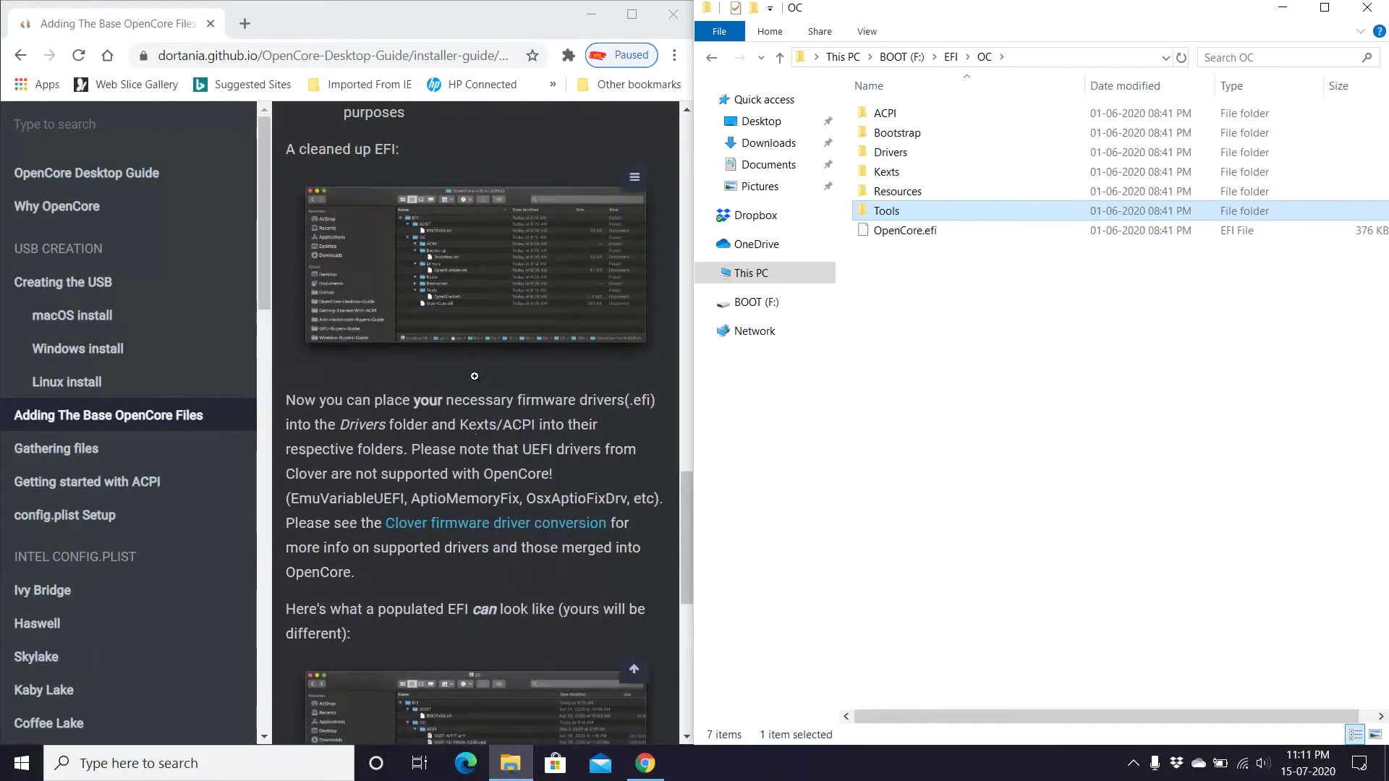
left_click(476, 283)
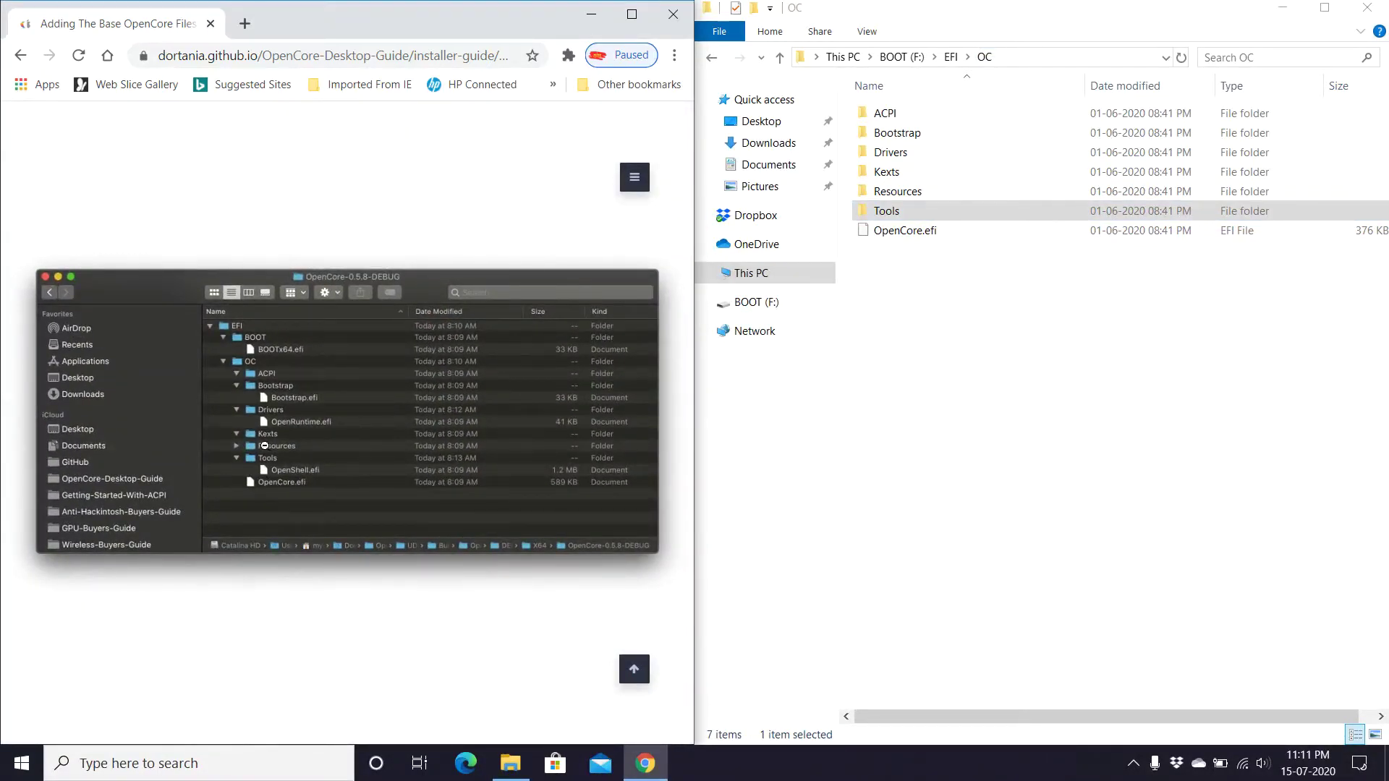
left_click(453, 442)
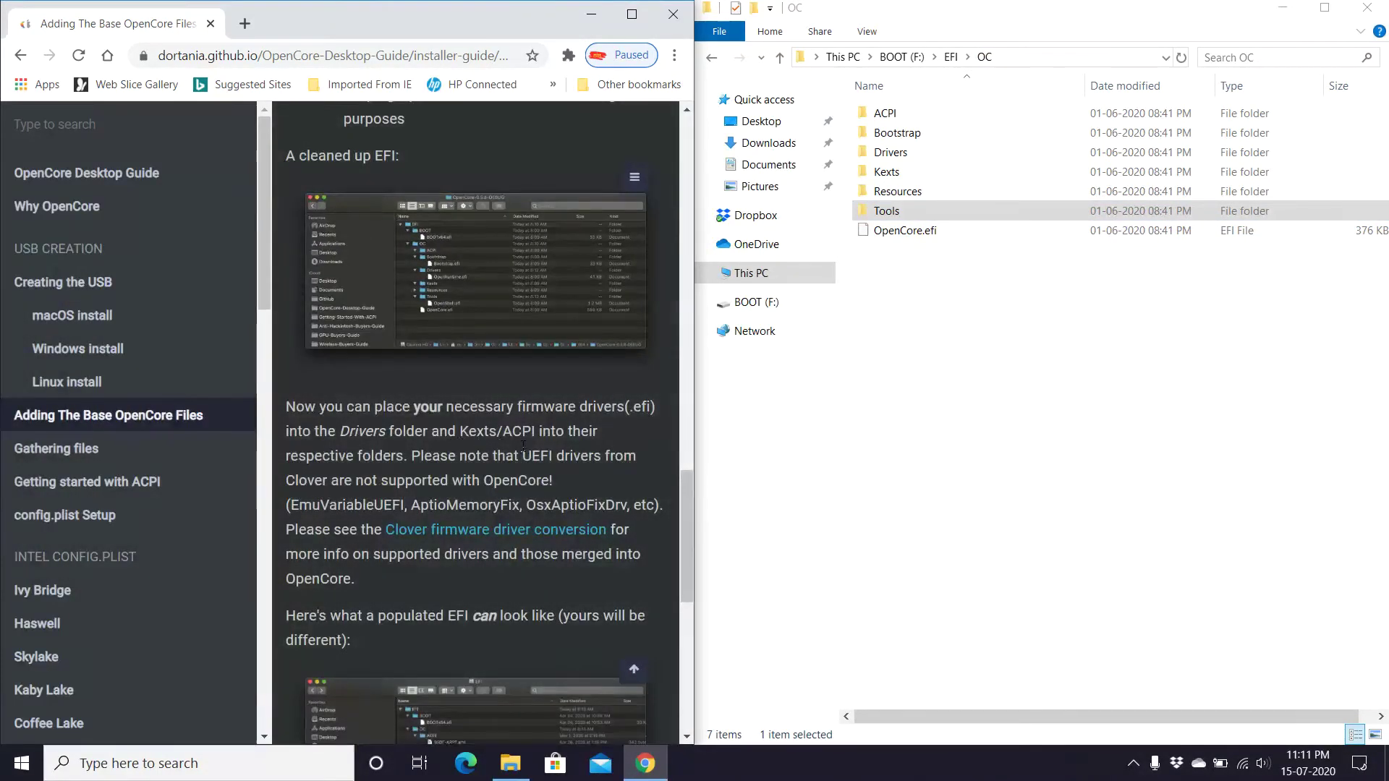
scroll(492, 397, "down", 1)
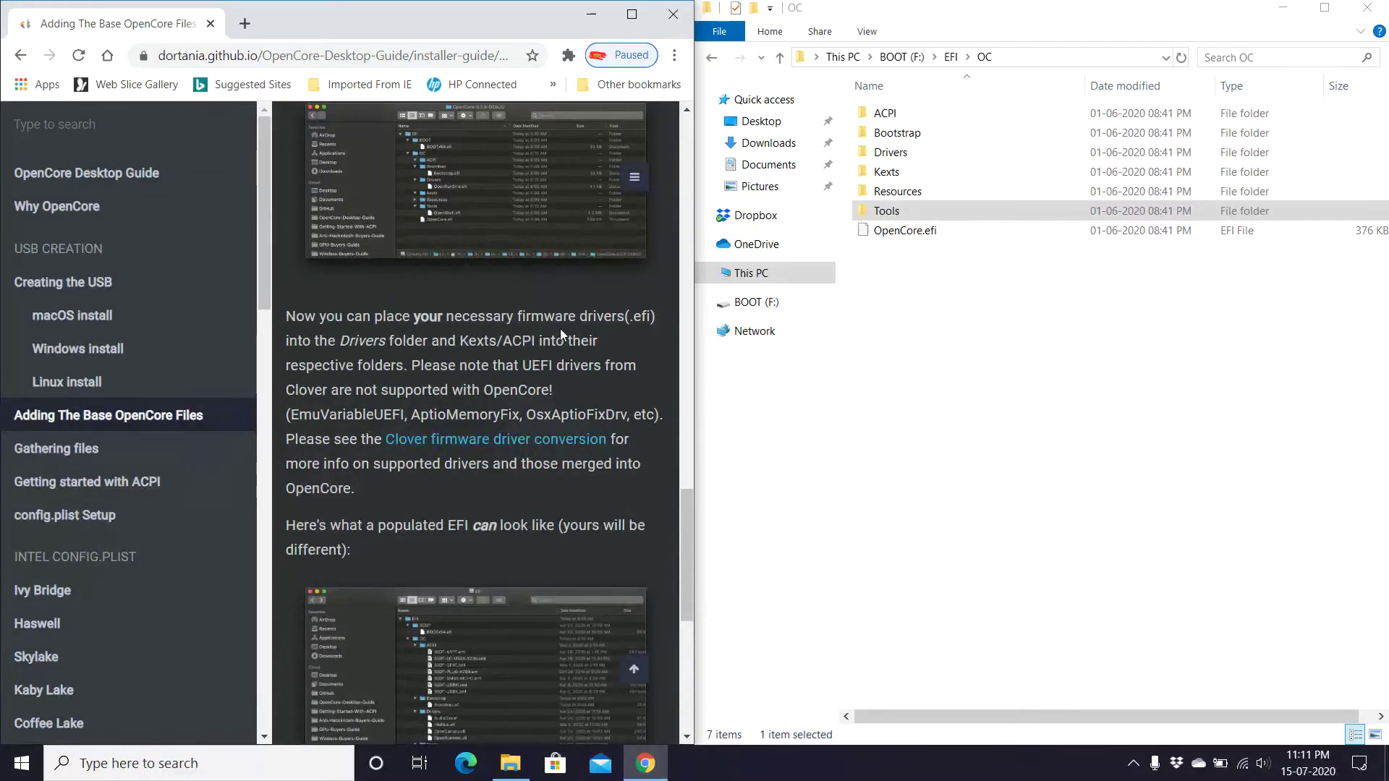
scroll(427, 367, "down", 1)
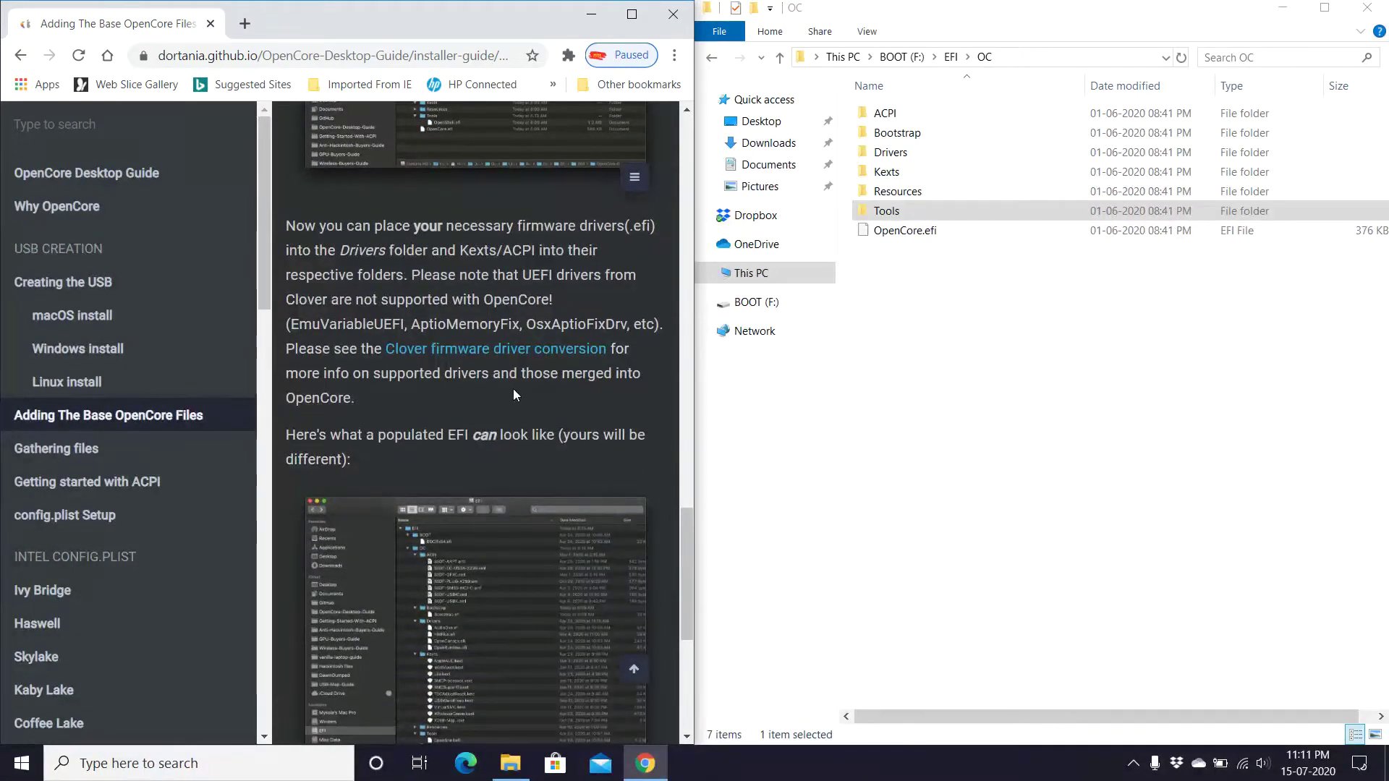
scroll(510, 390, "down", 3)
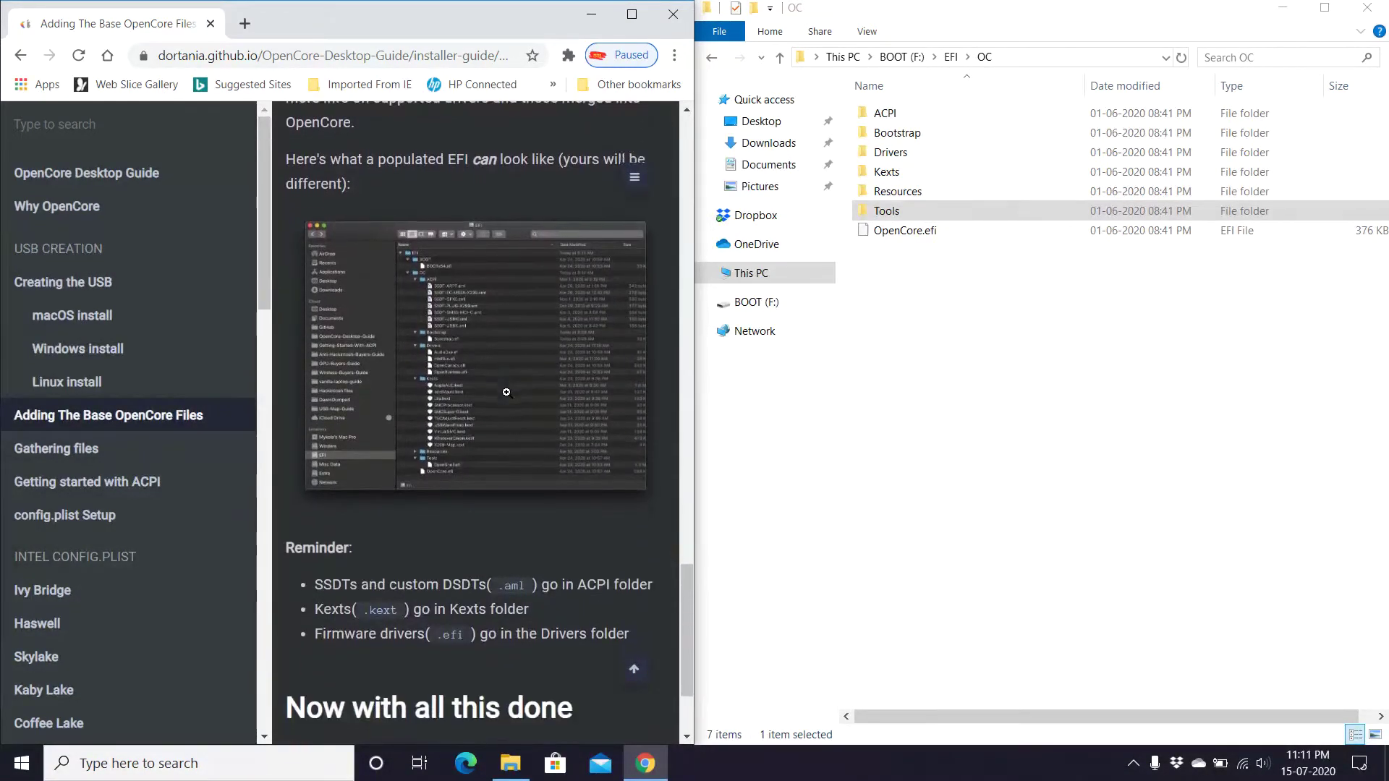
scroll(507, 393, "down", 1)
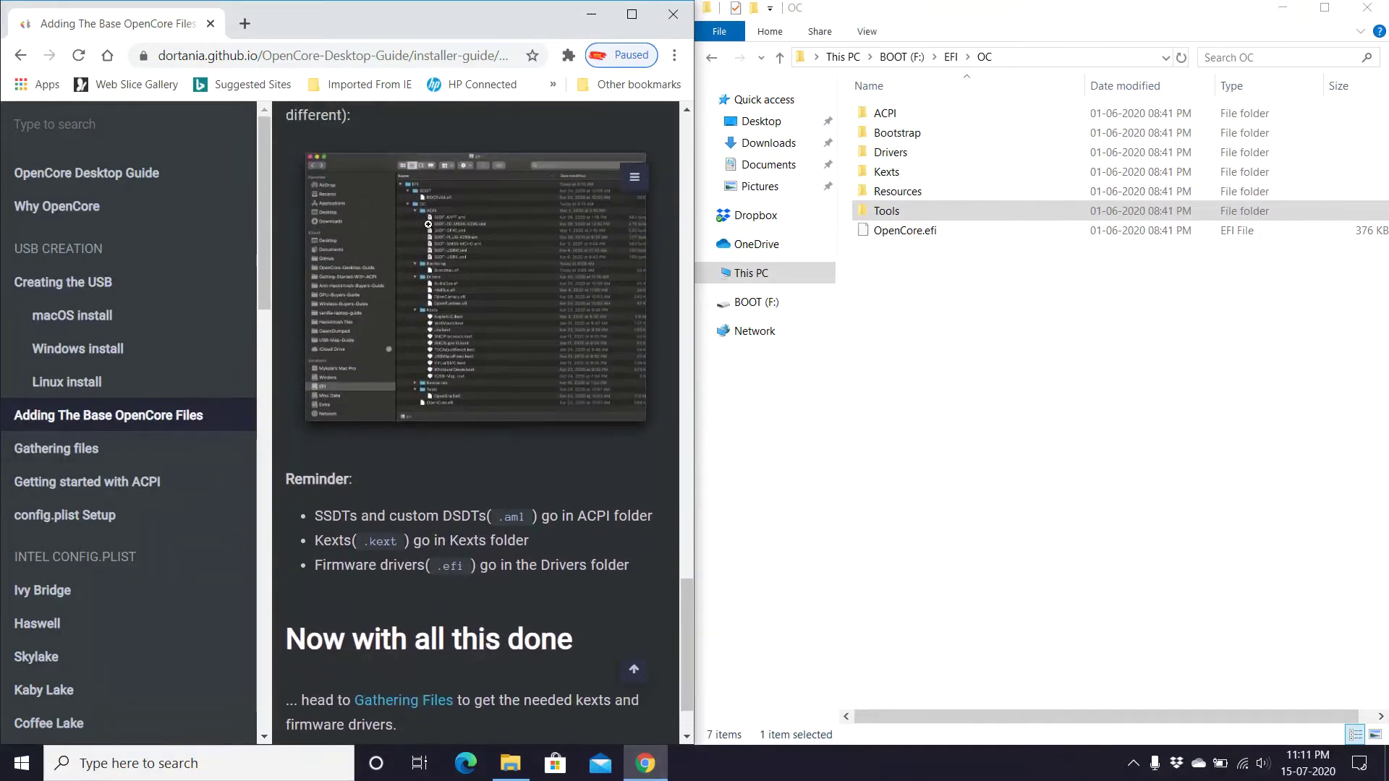
scroll(428, 224, "up", 1)
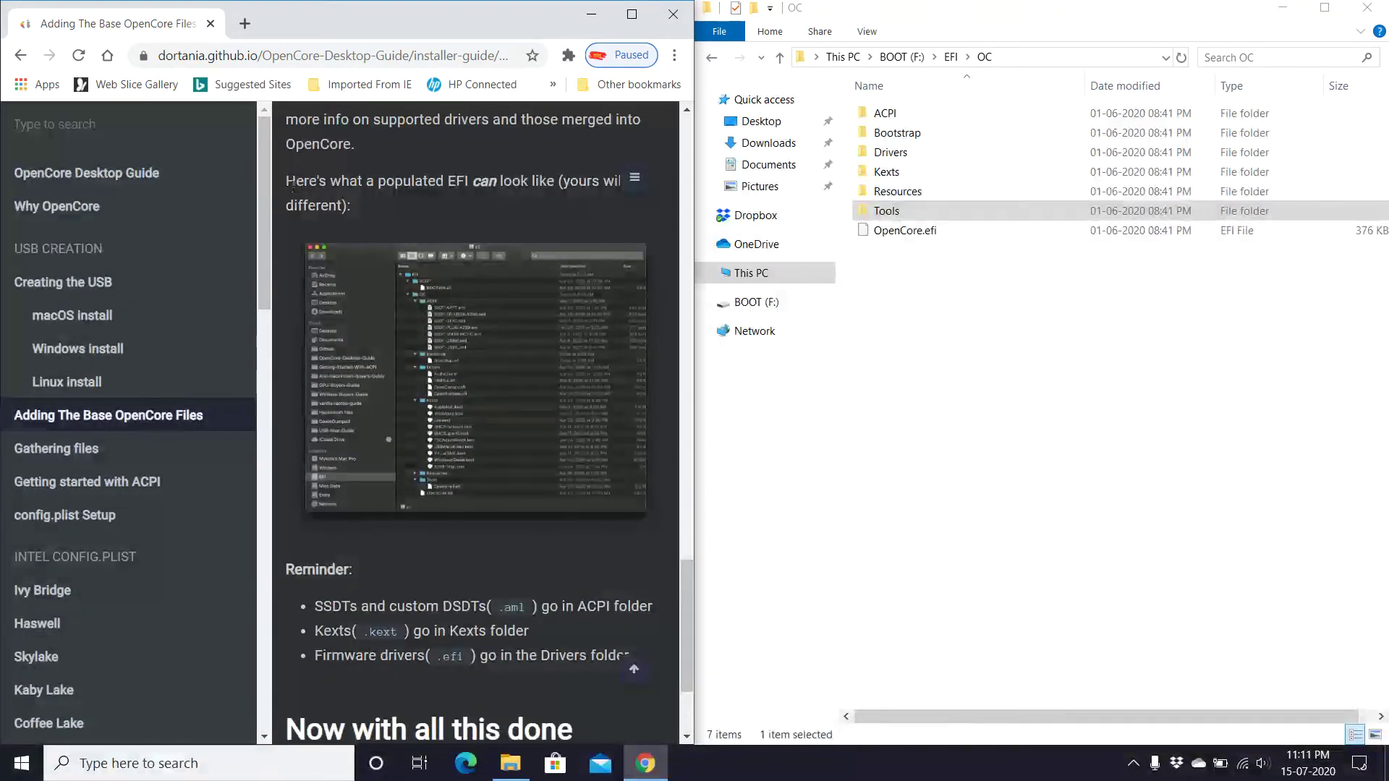
left_click_drag(286, 181, 375, 215)
left_click(477, 222)
left_click(516, 384)
left_click(466, 425)
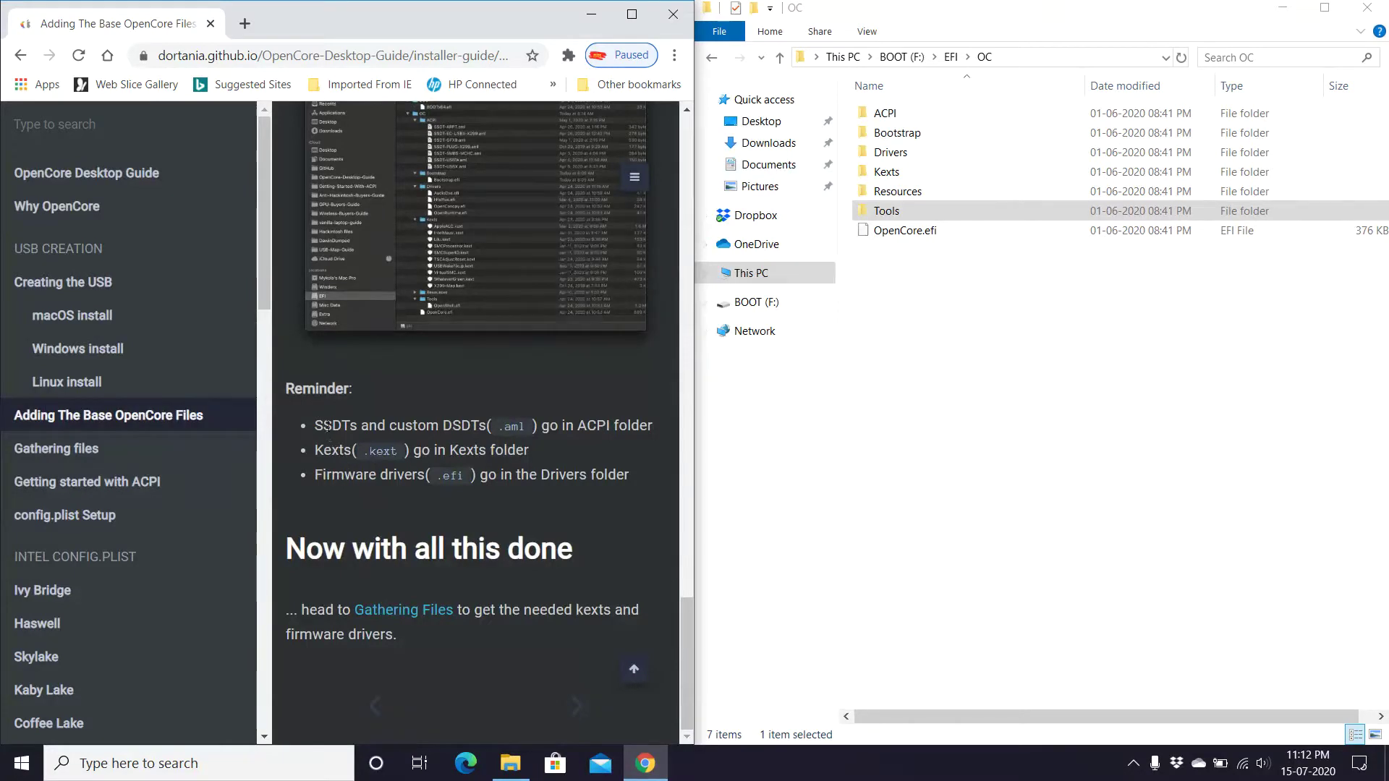
left_click_drag(317, 428, 660, 426)
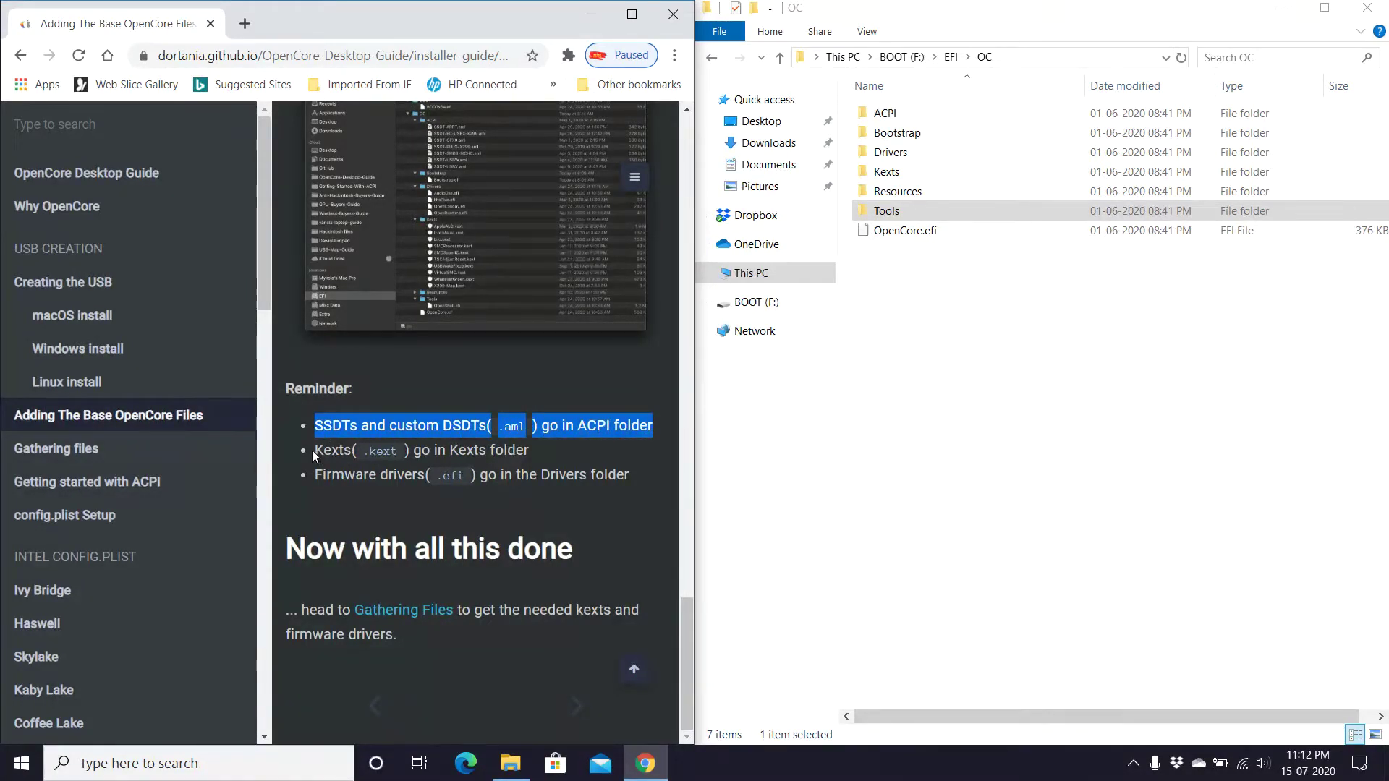
left_click_drag(313, 455, 556, 455)
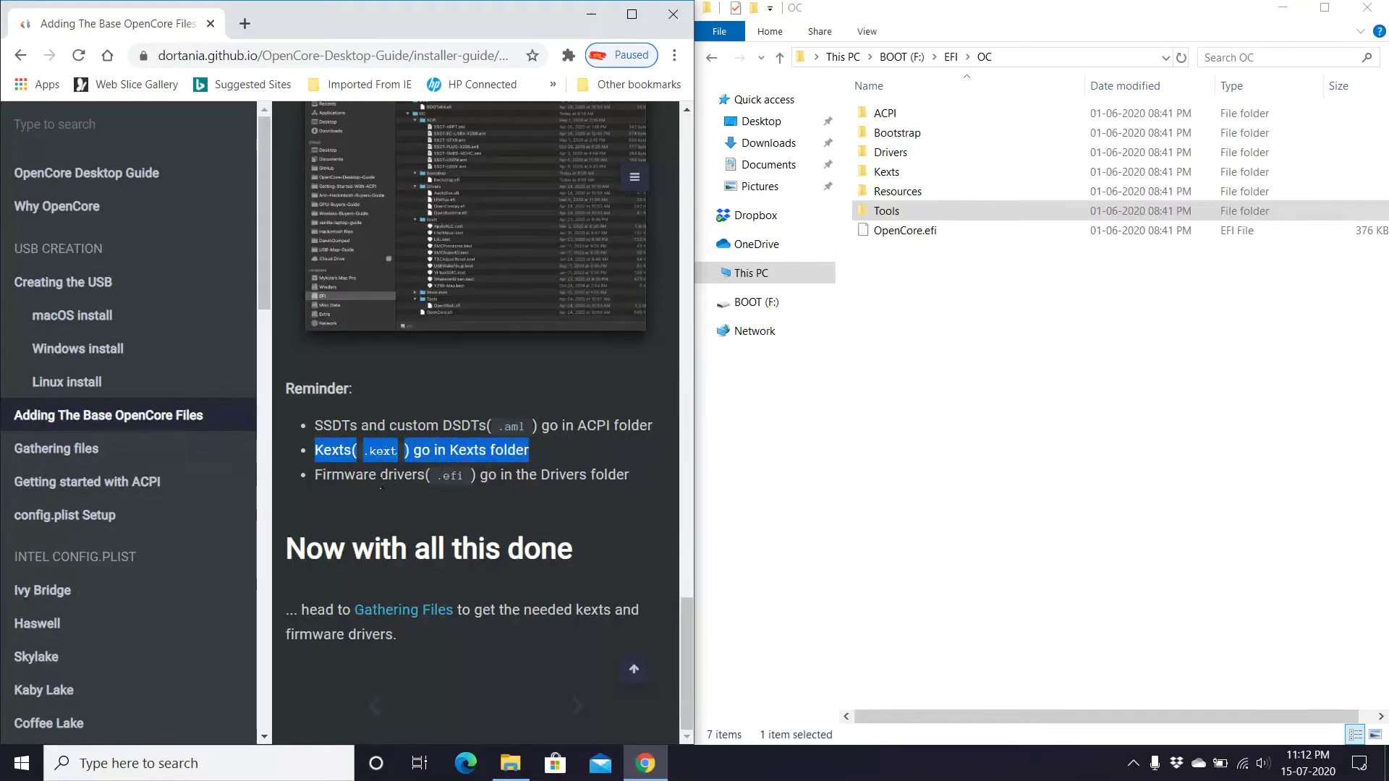
left_click_drag(304, 476, 628, 478)
left_click(521, 503)
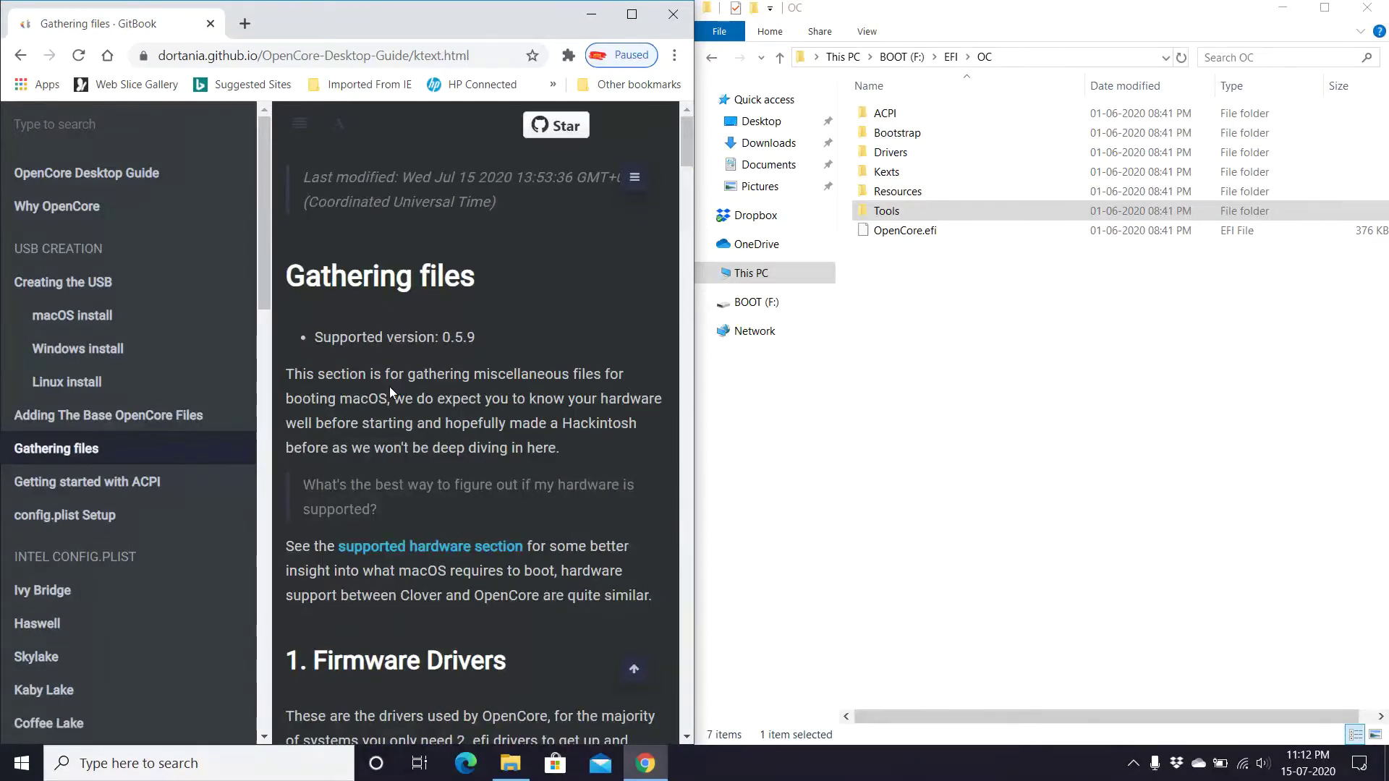
Read the Gathering files introduction and scroll down to the '1. Firmware Drivers' heading.
scroll(389, 386, "down", 1)
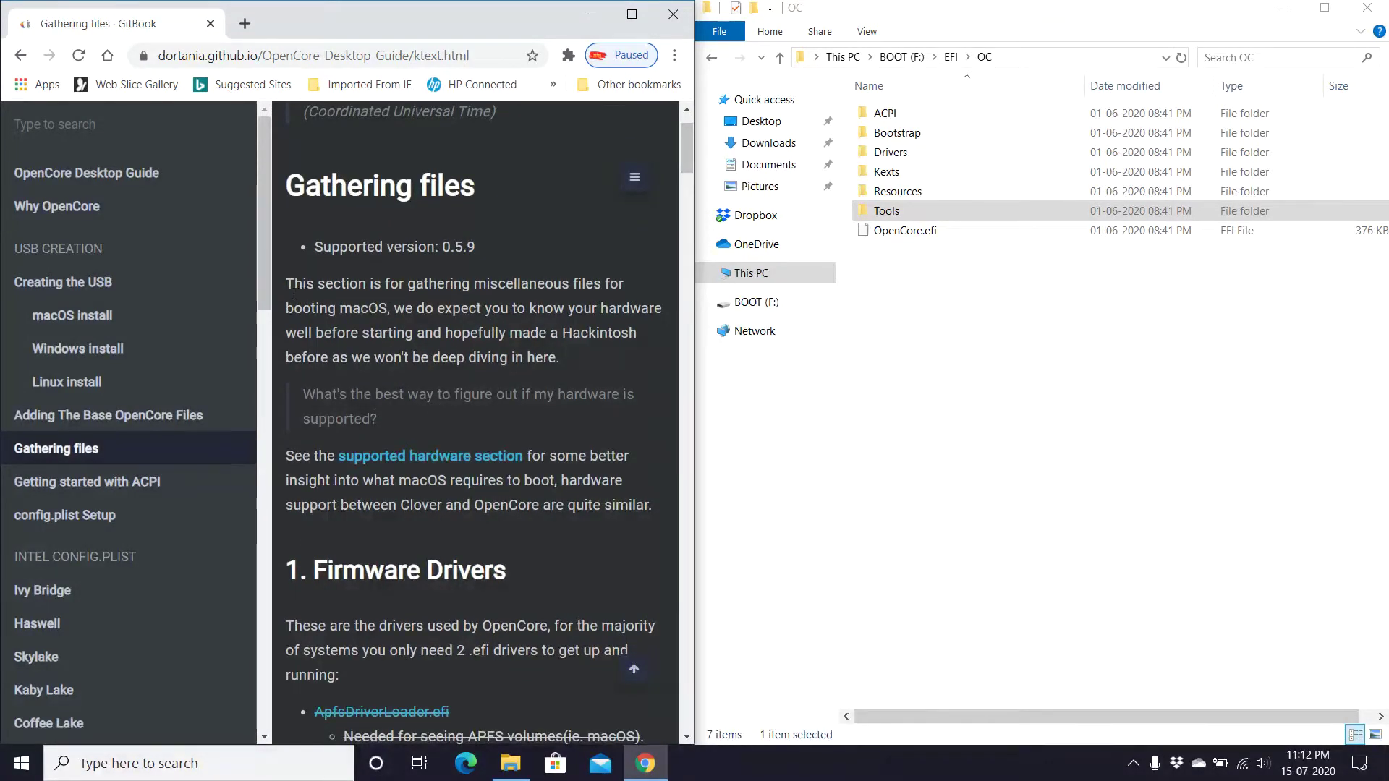
left_click_drag(286, 288, 564, 362)
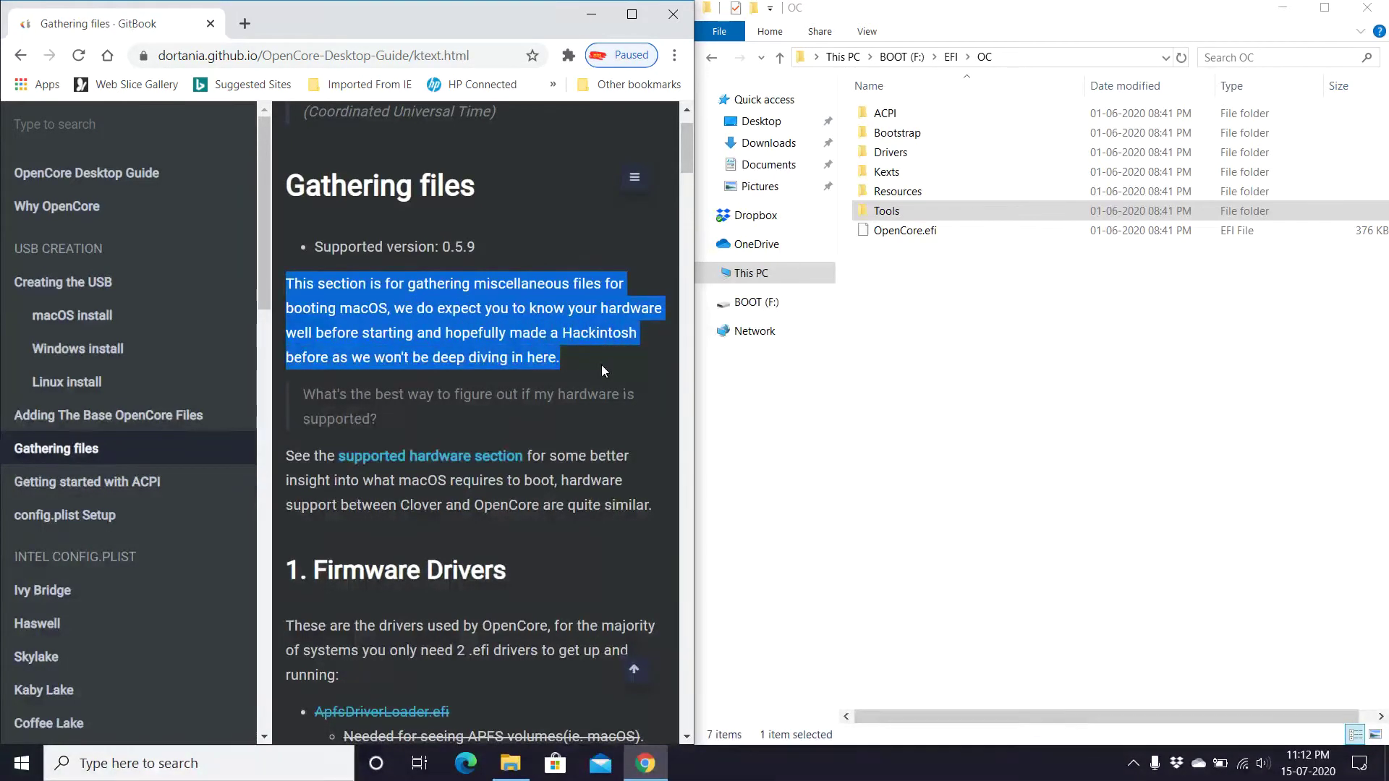
left_click(516, 411)
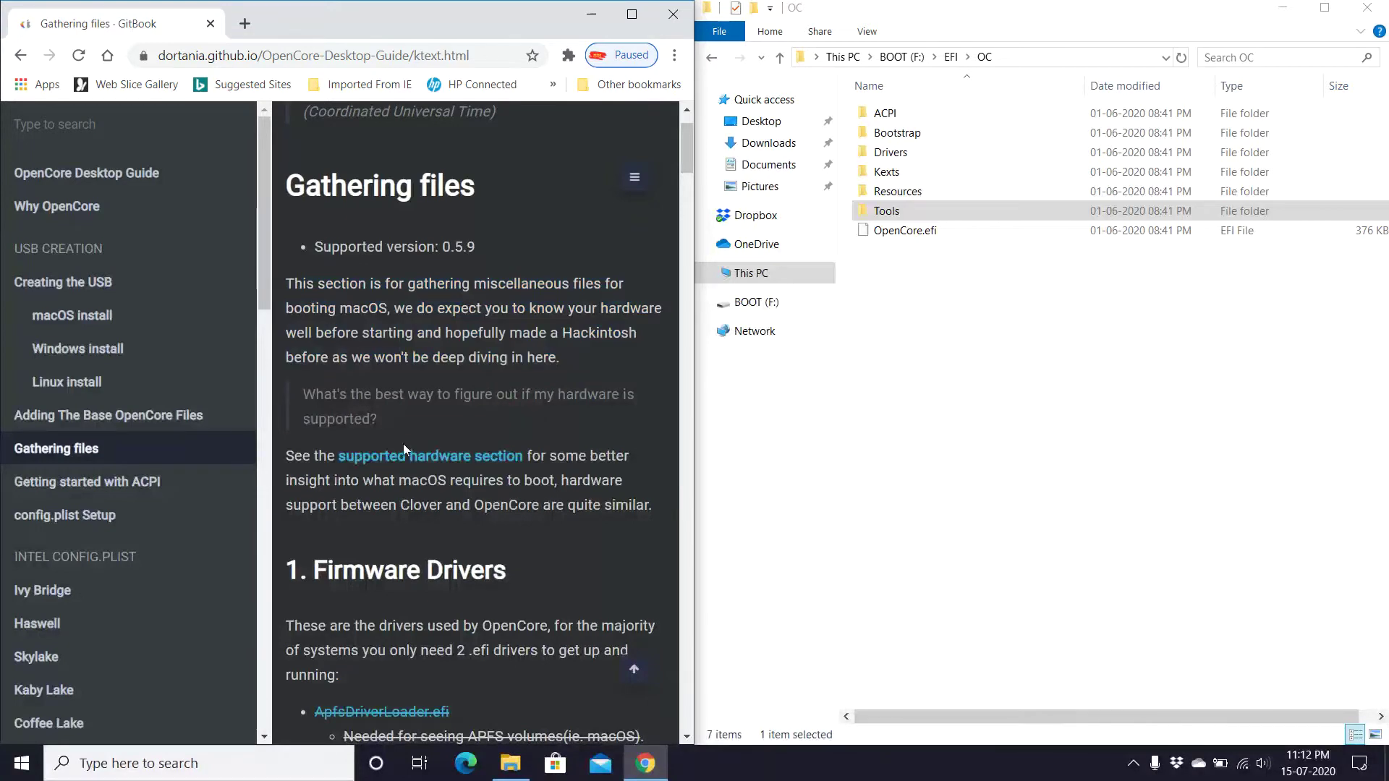
scroll(481, 522, "down", 6)
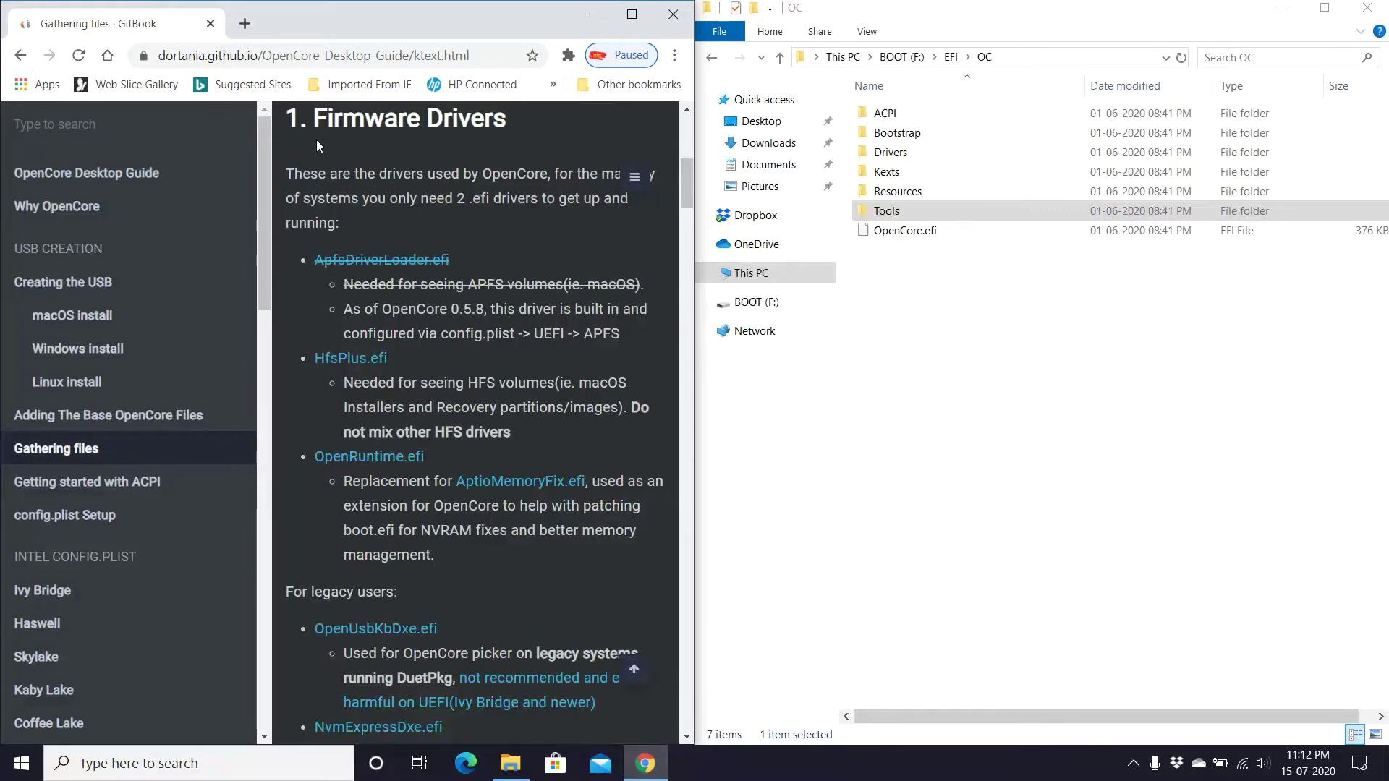
left_click_drag(315, 125, 506, 123)
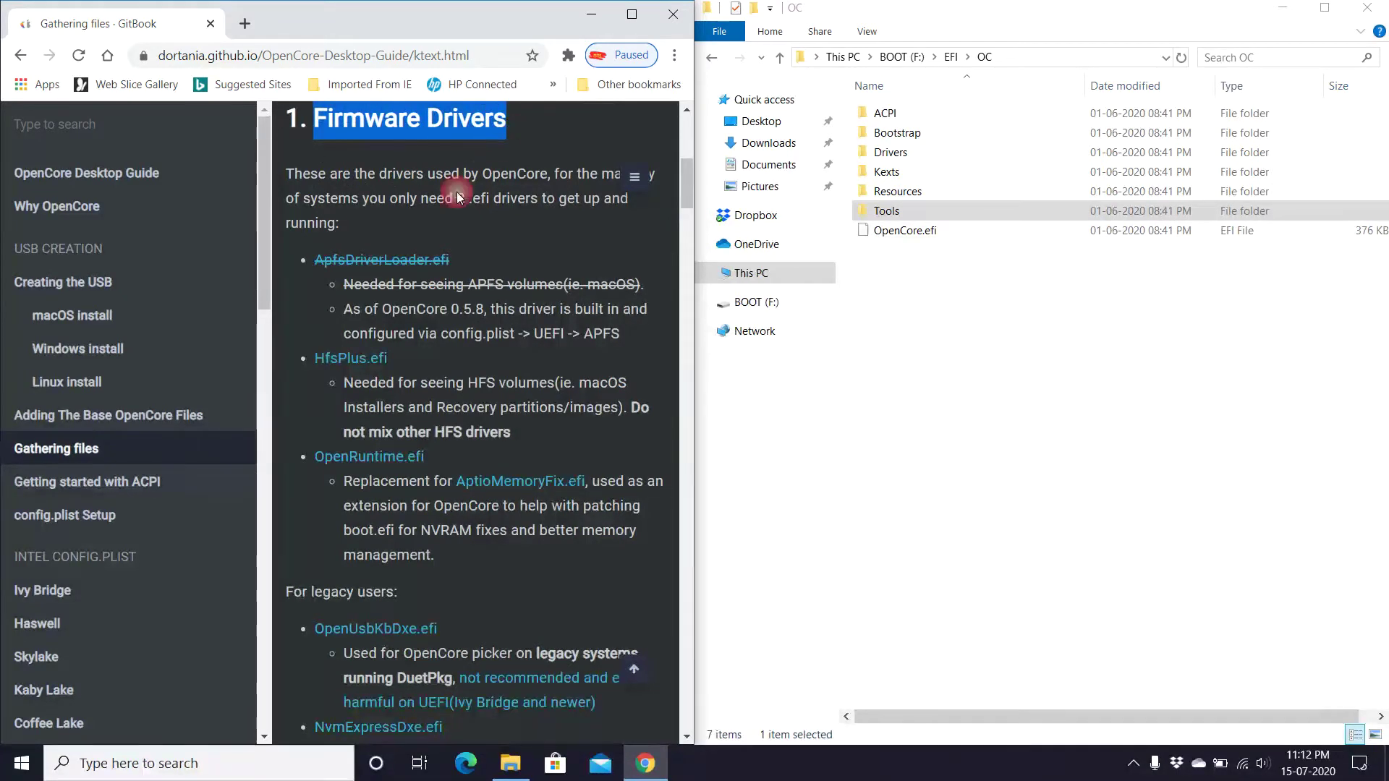
left_click(458, 197)
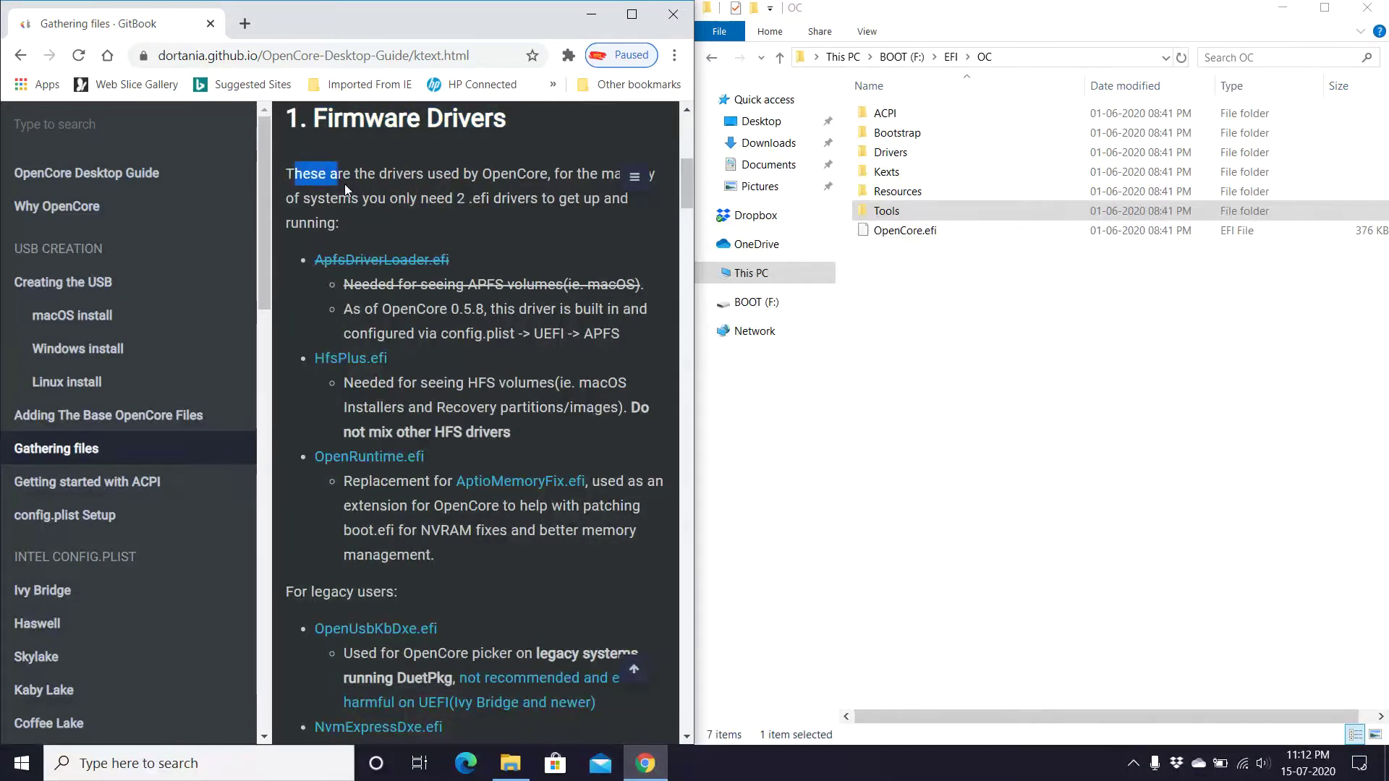
Read the firmware driver notes: APFS support is built in, and the HfsPlus.efi description.
left_click_drag(344, 184, 549, 221)
left_click(372, 271)
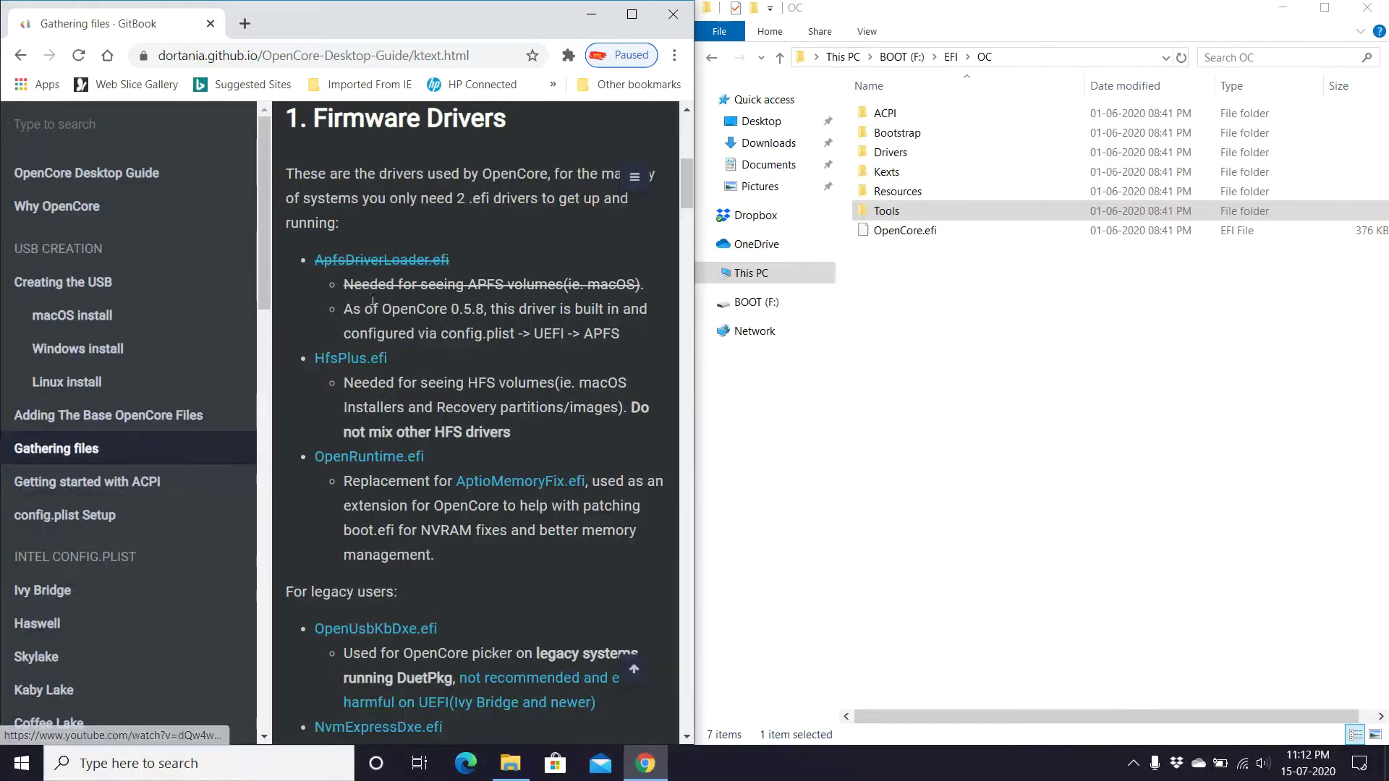
left_click_drag(340, 307, 632, 338)
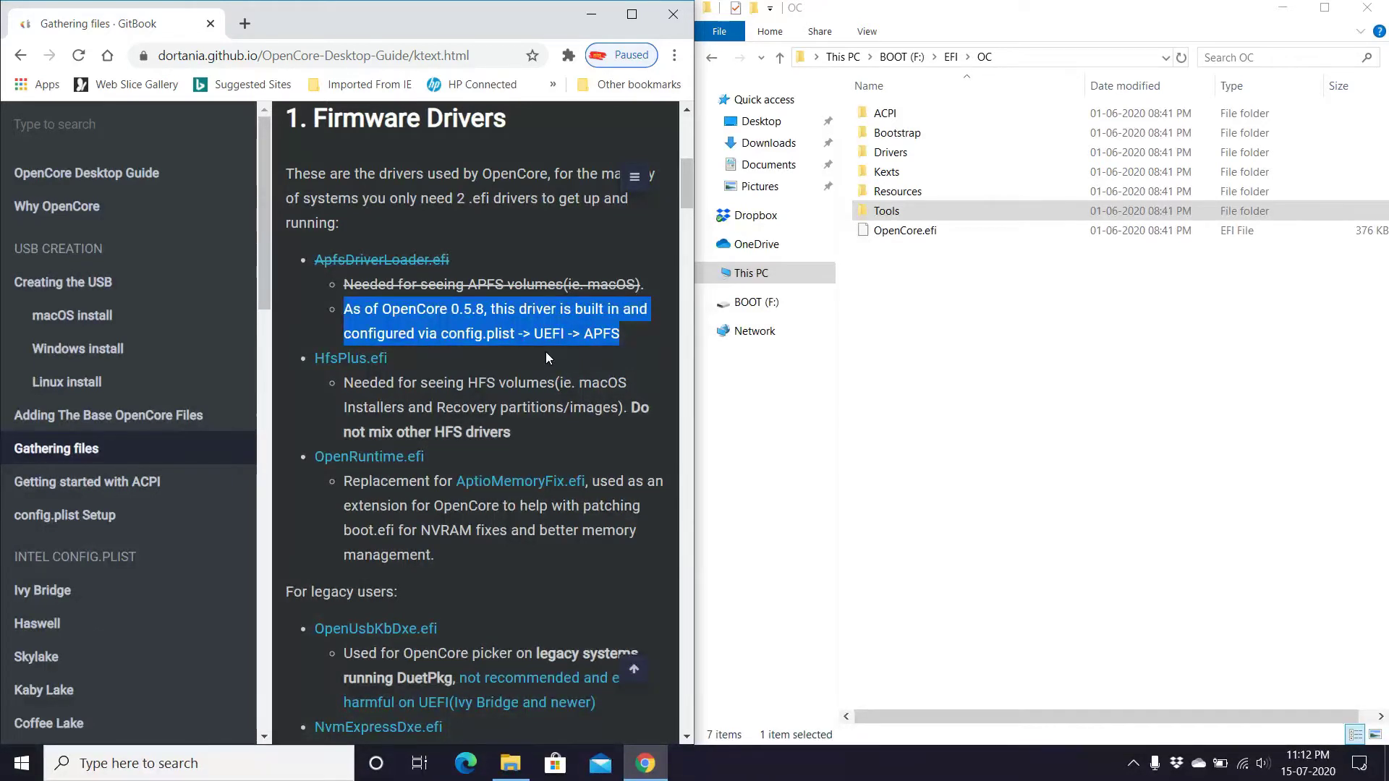
left_click(545, 352)
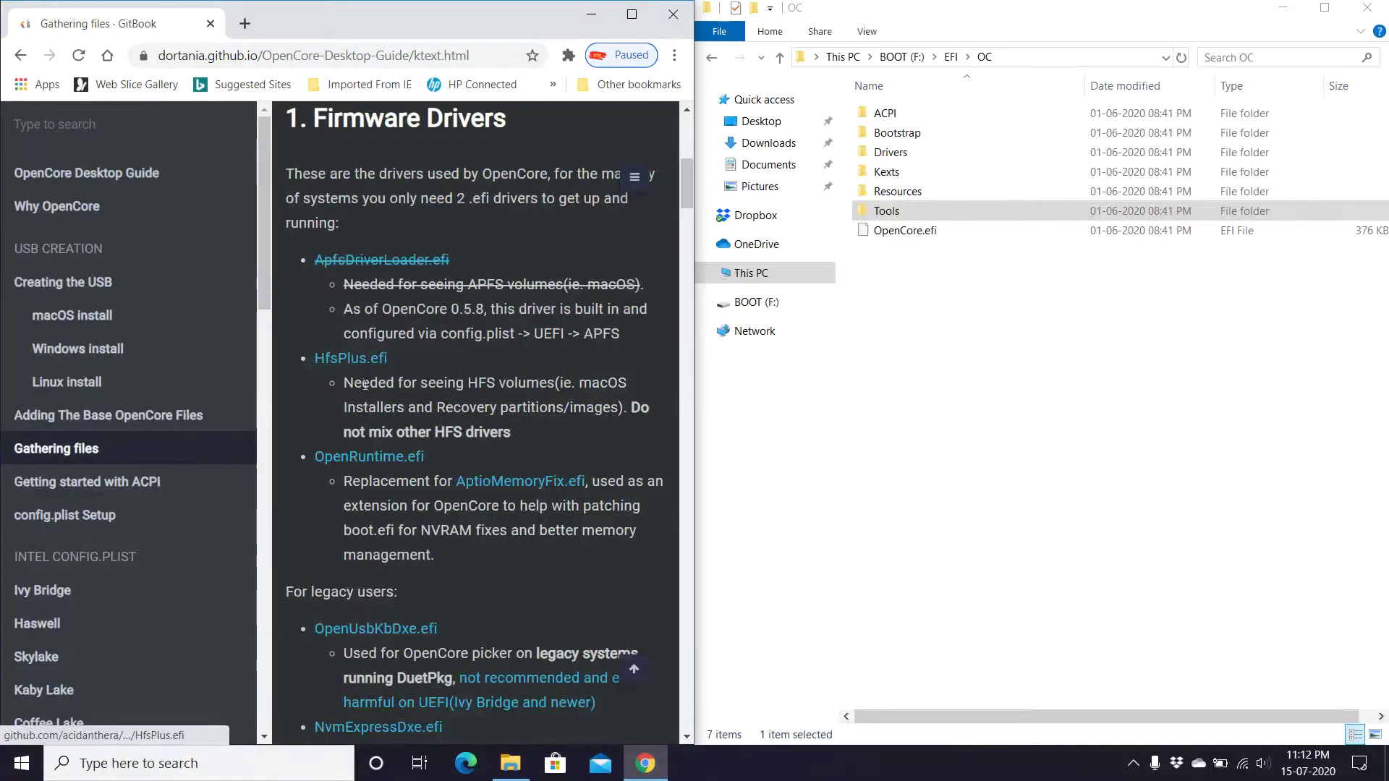
left_click_drag(378, 383, 593, 416)
left_click(590, 427)
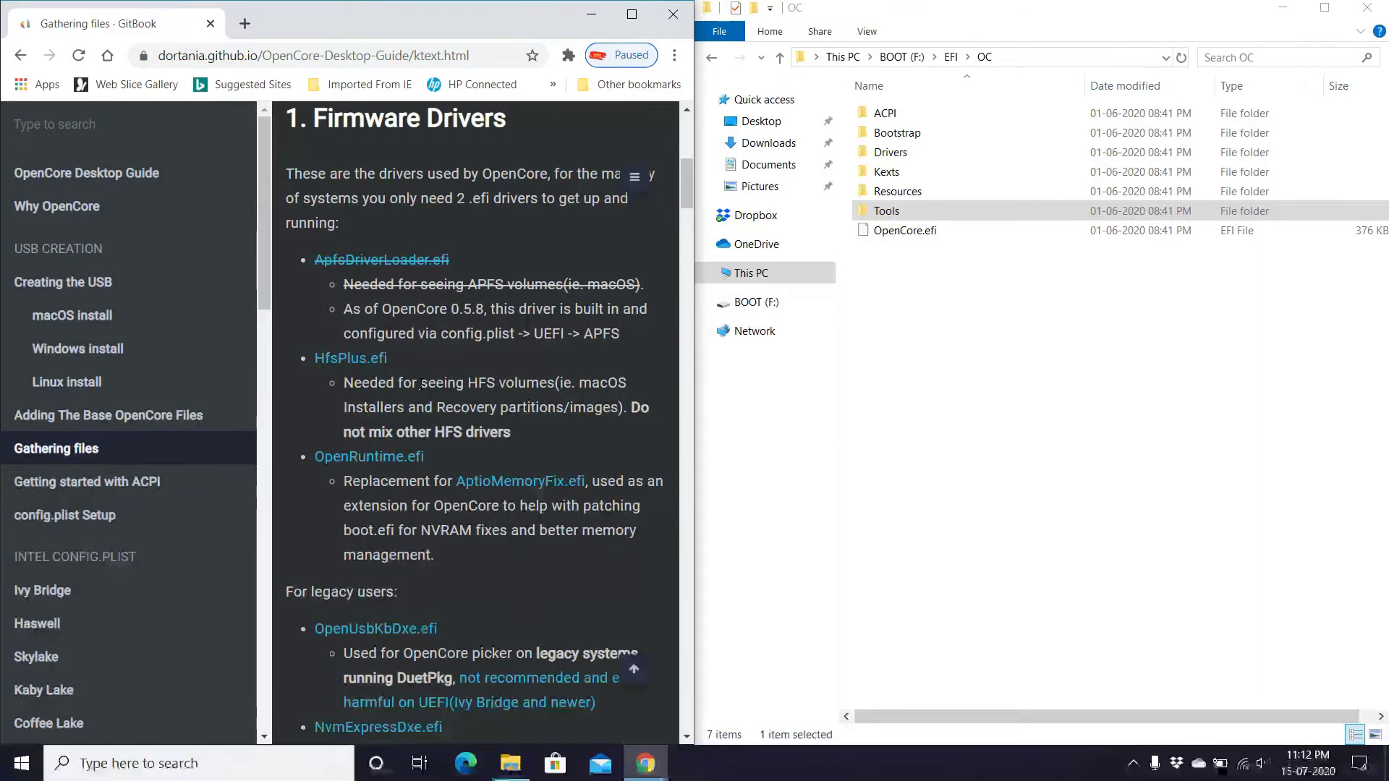
Download HfsPlus.efi from GitHub's OcBinaryData into Downloads\OpenCore and close the GitHub tab.
left_click(351, 357)
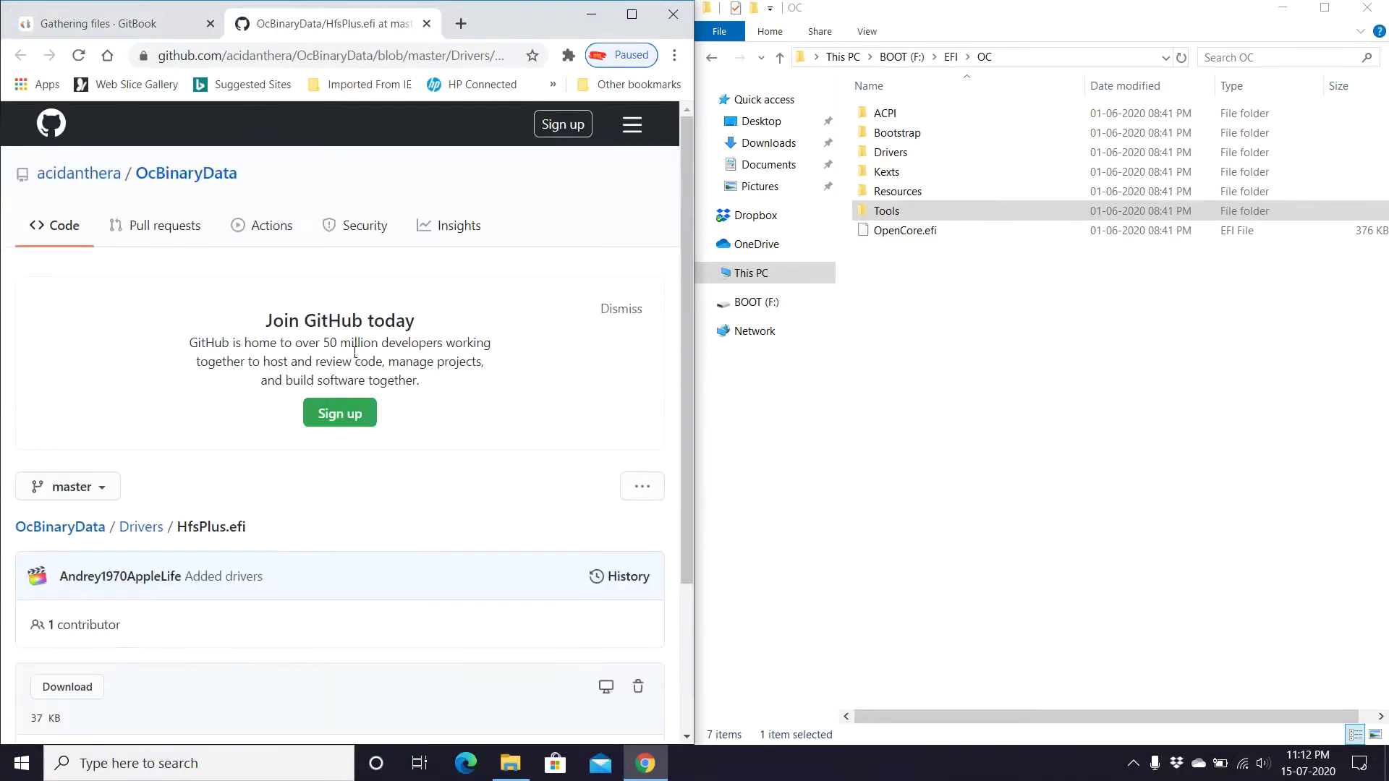
scroll(256, 515, "down", 3)
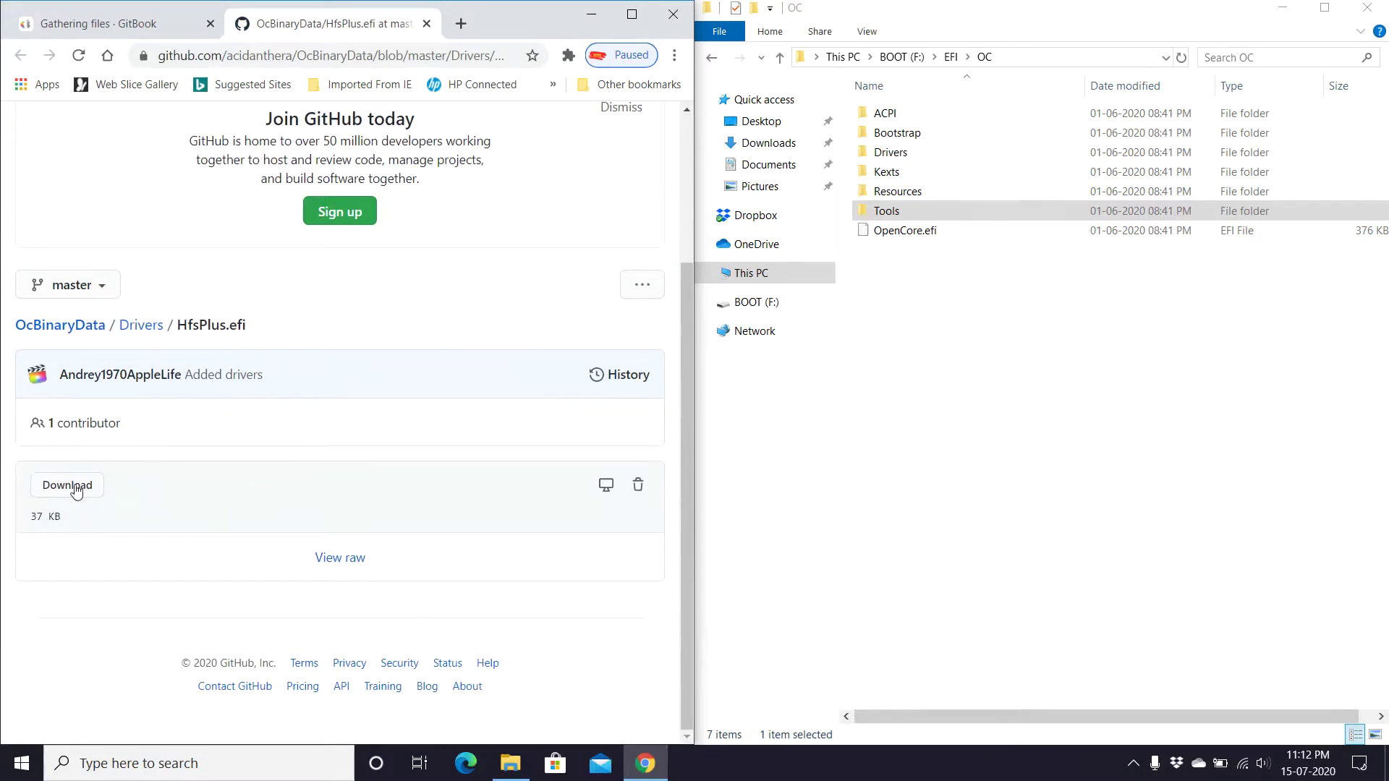
left_click(75, 488)
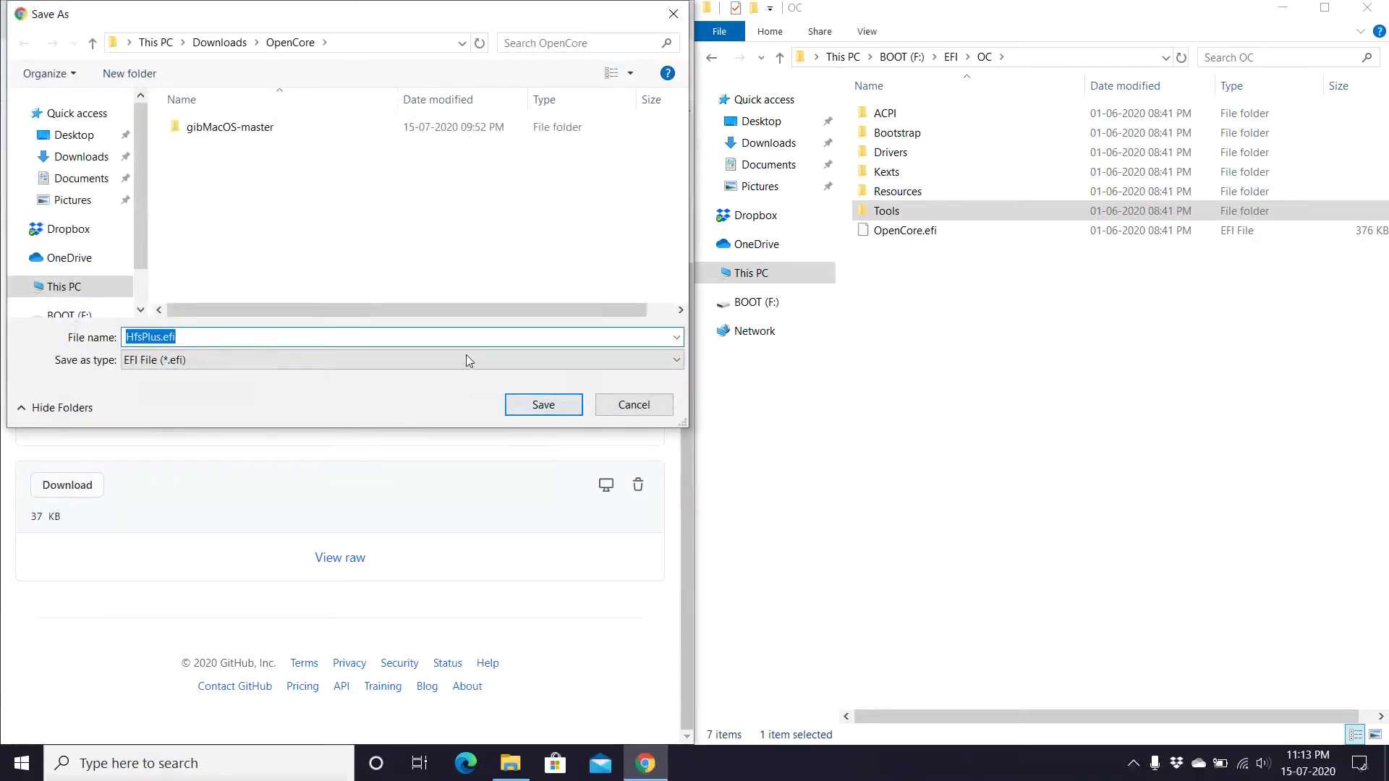
left_click(532, 408)
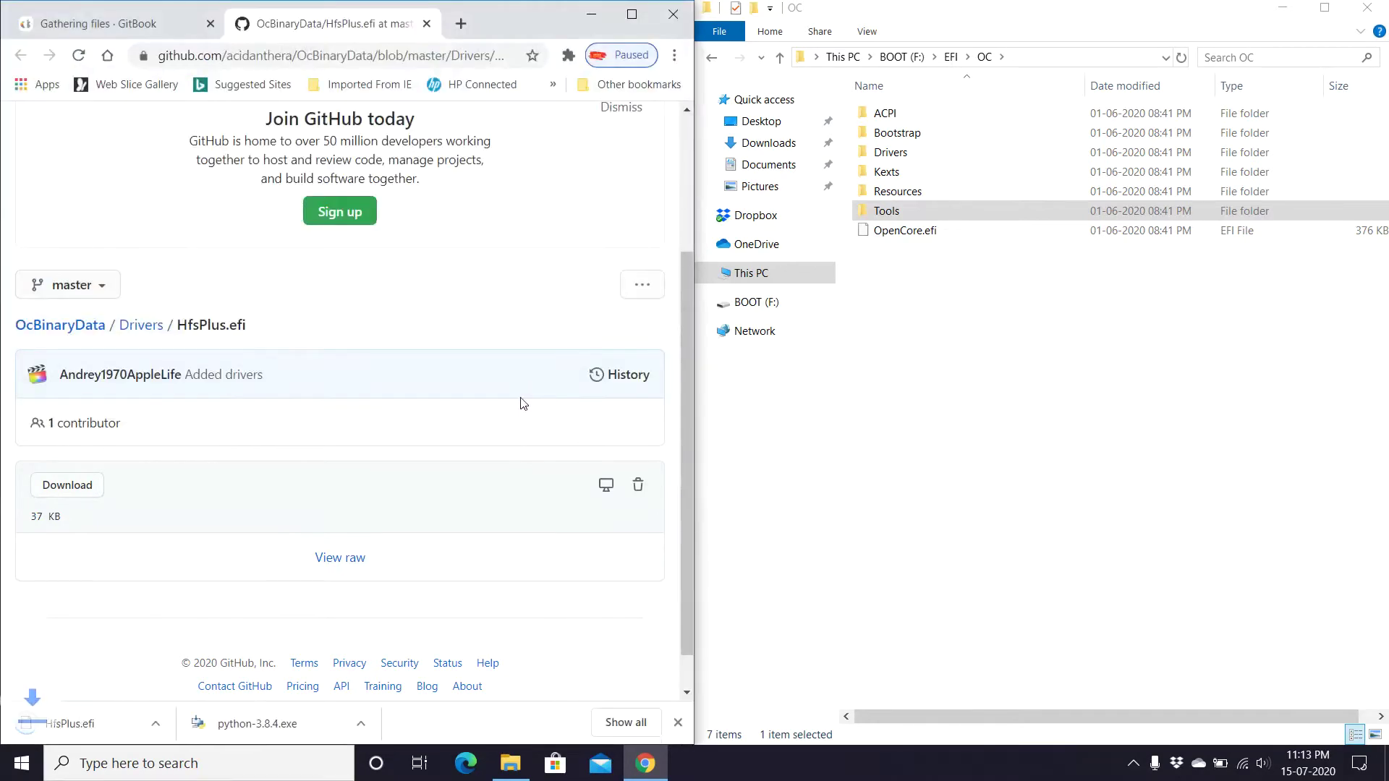
left_click(427, 24)
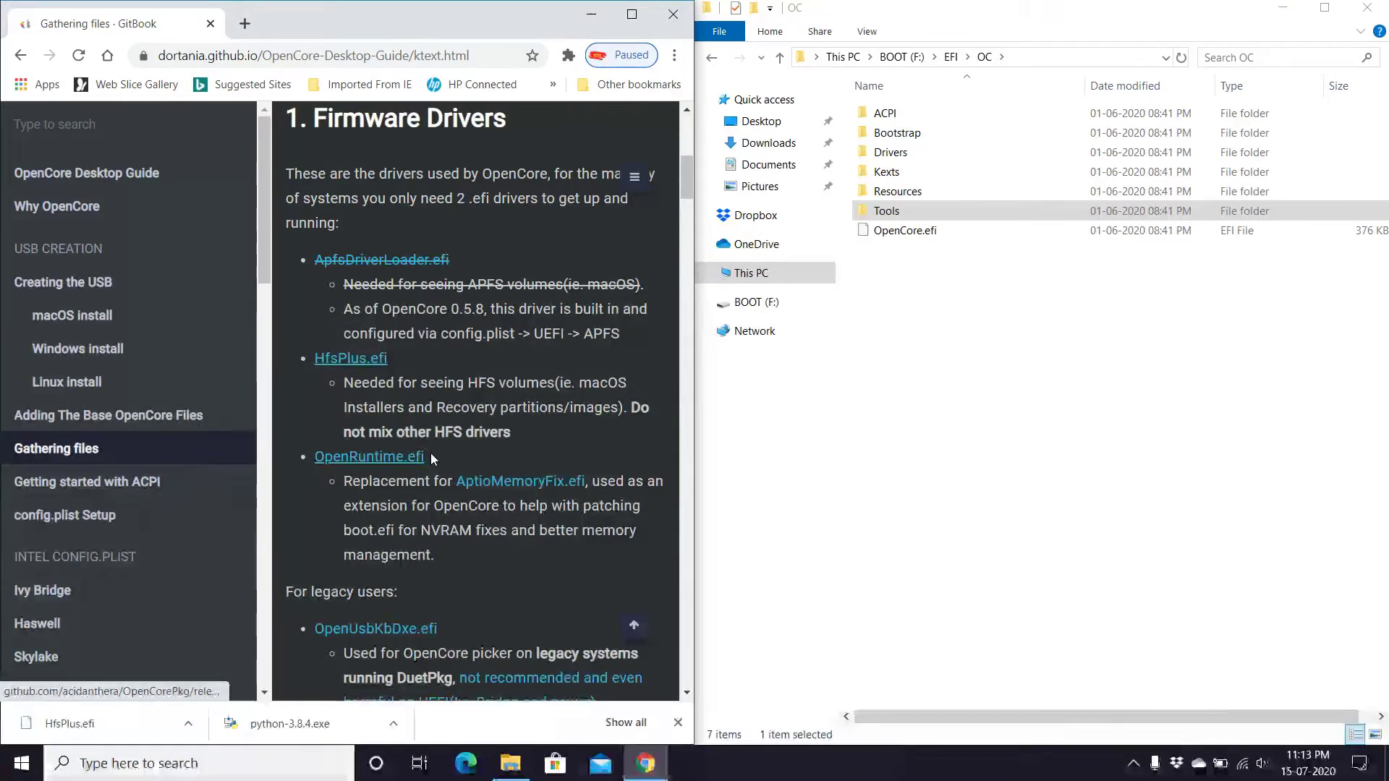
left_click(432, 456)
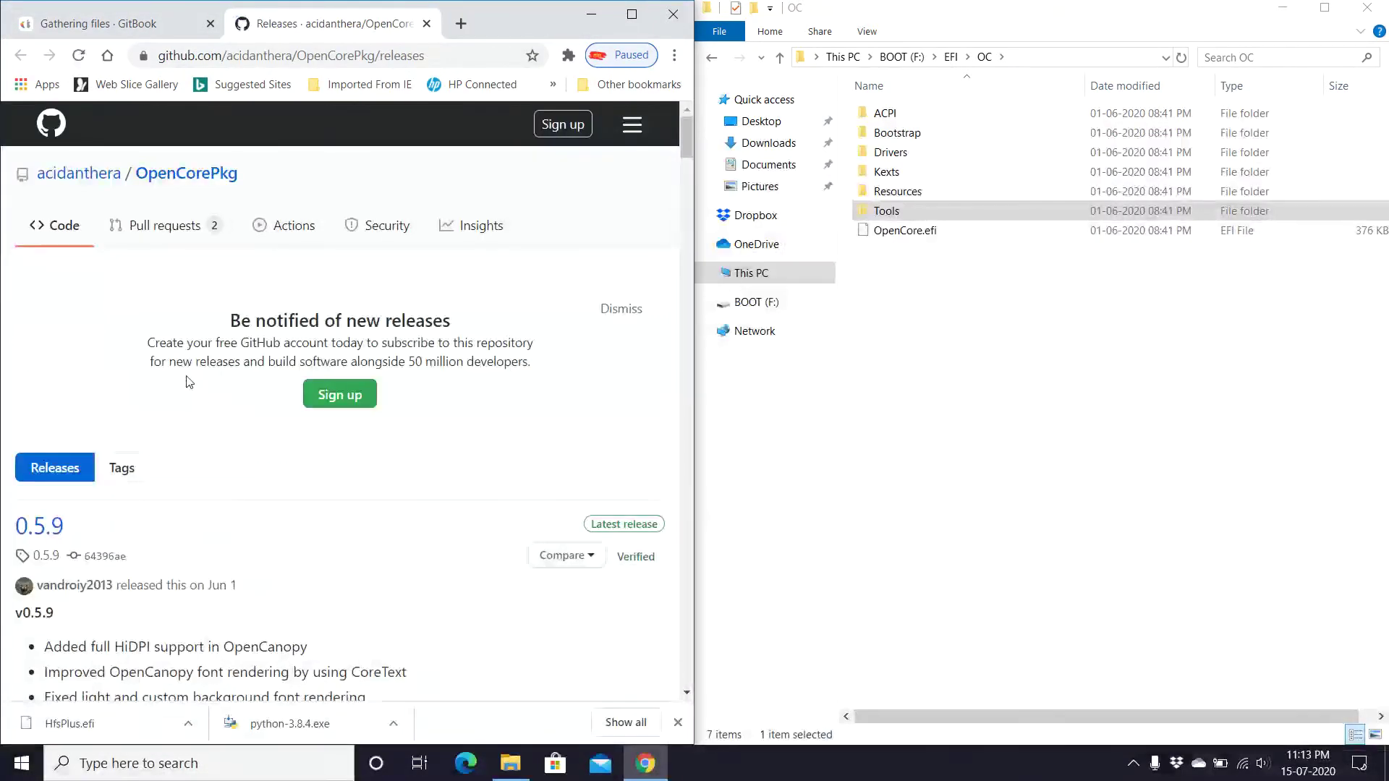
scroll(301, 468, "down", 2)
scroll(301, 468, "down", 10)
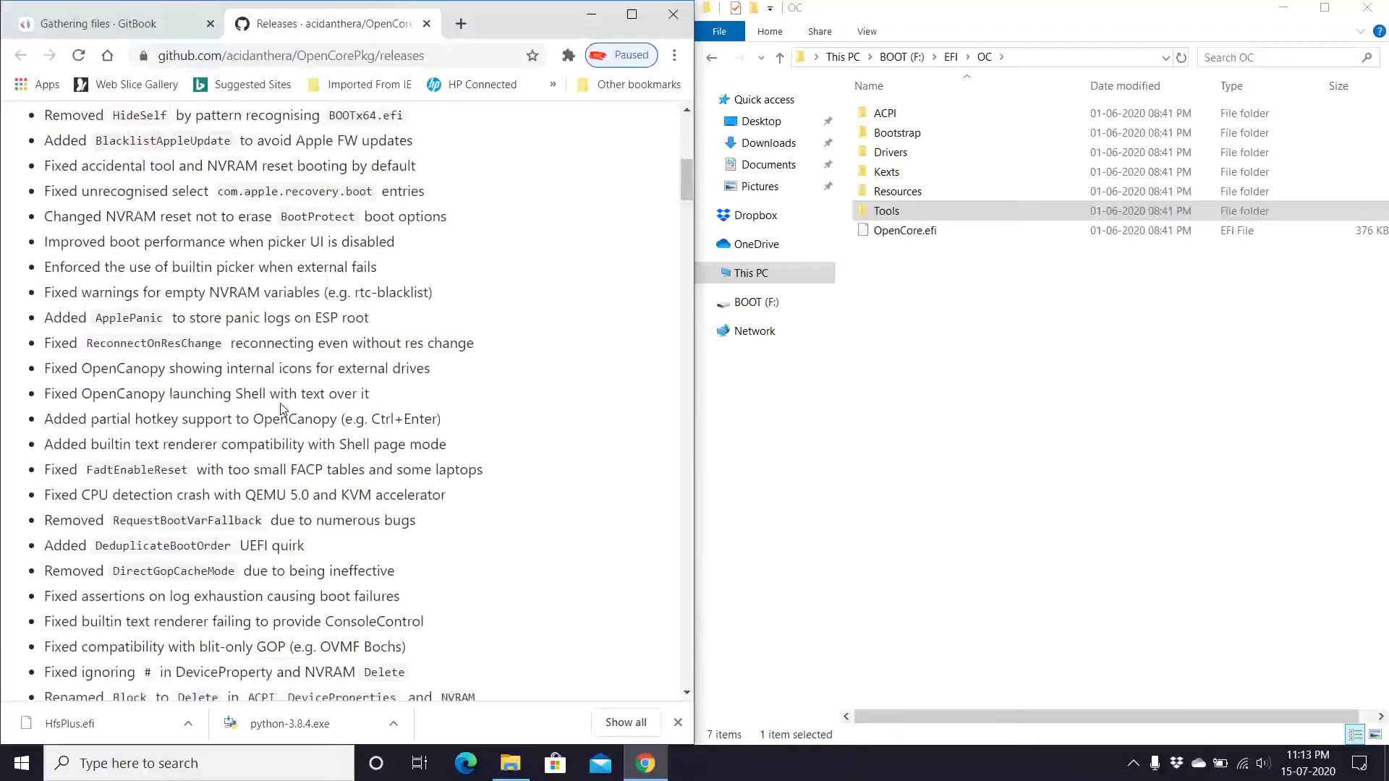
scroll(282, 409, "down", 7)
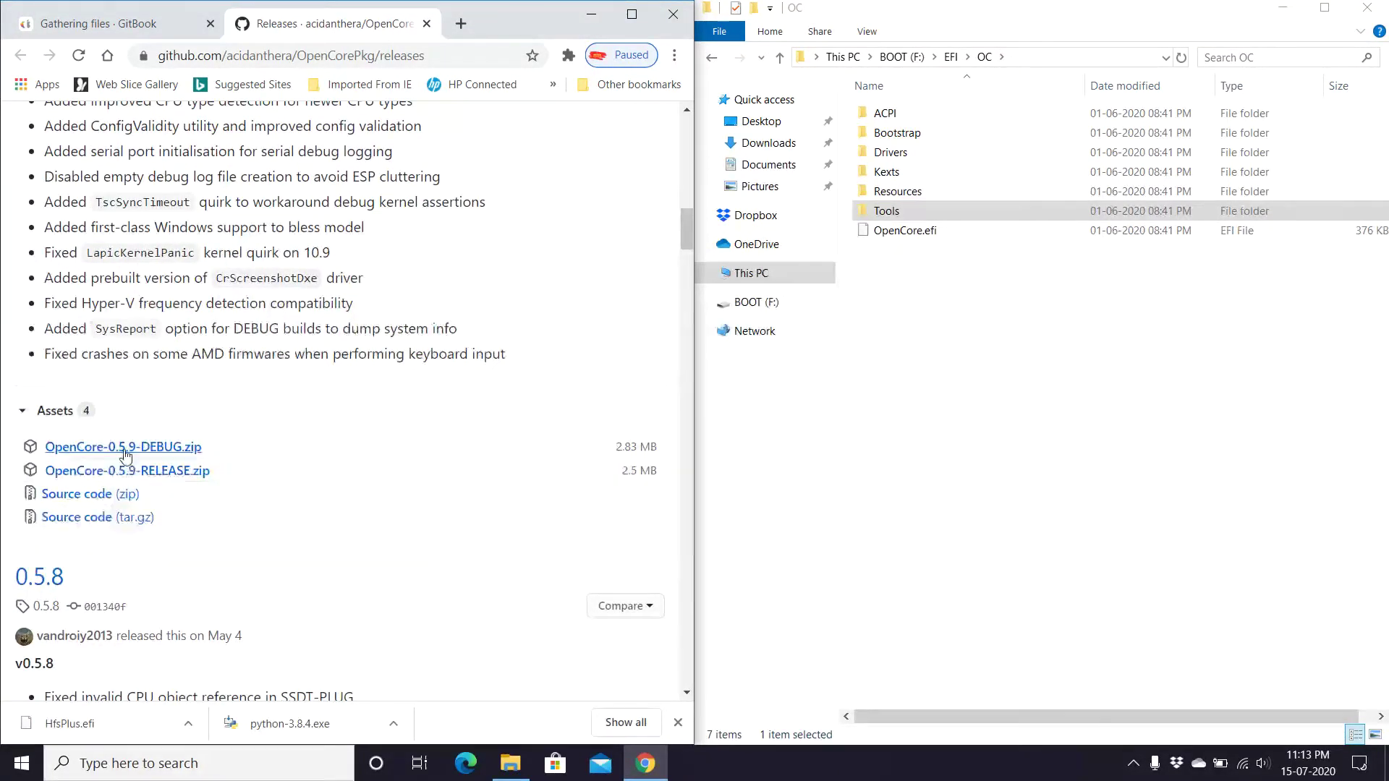
left_click(426, 24)
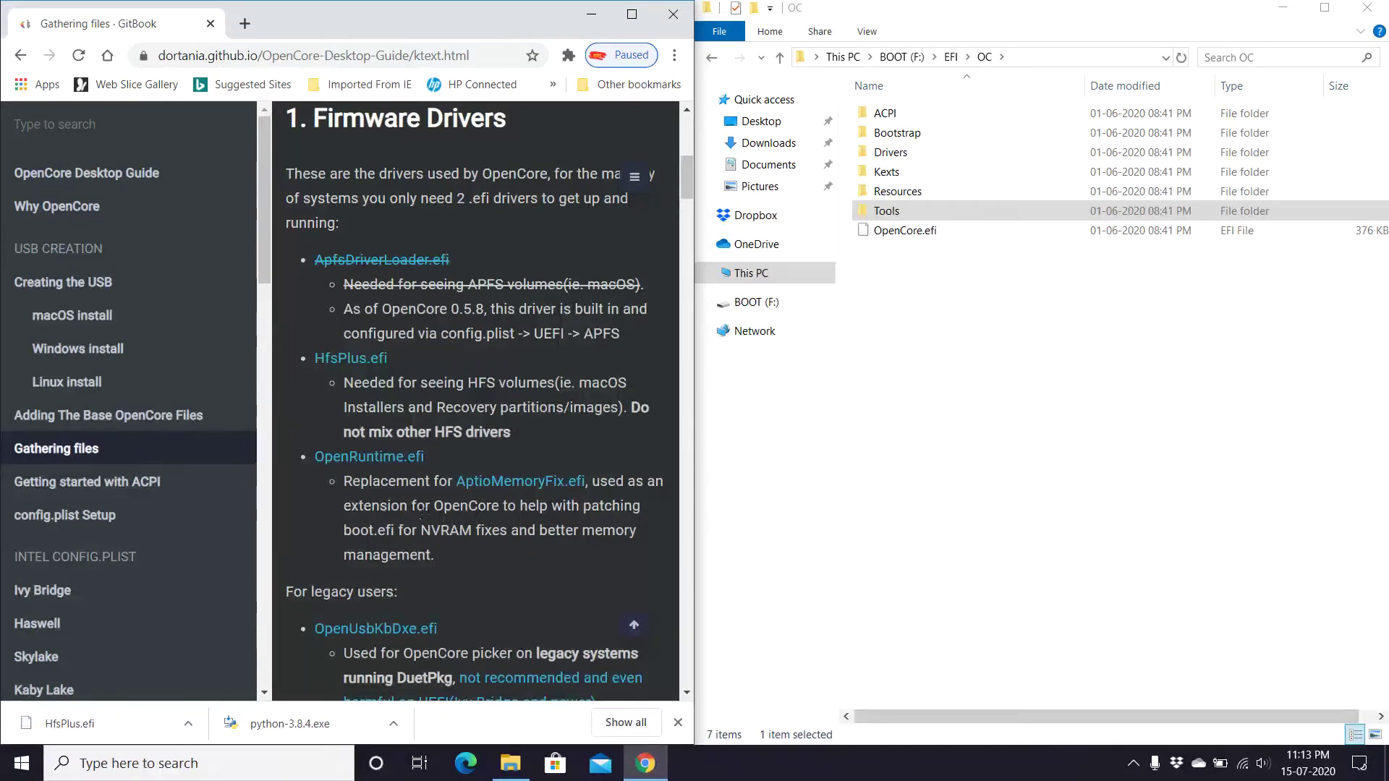
left_click_drag(346, 483, 494, 551)
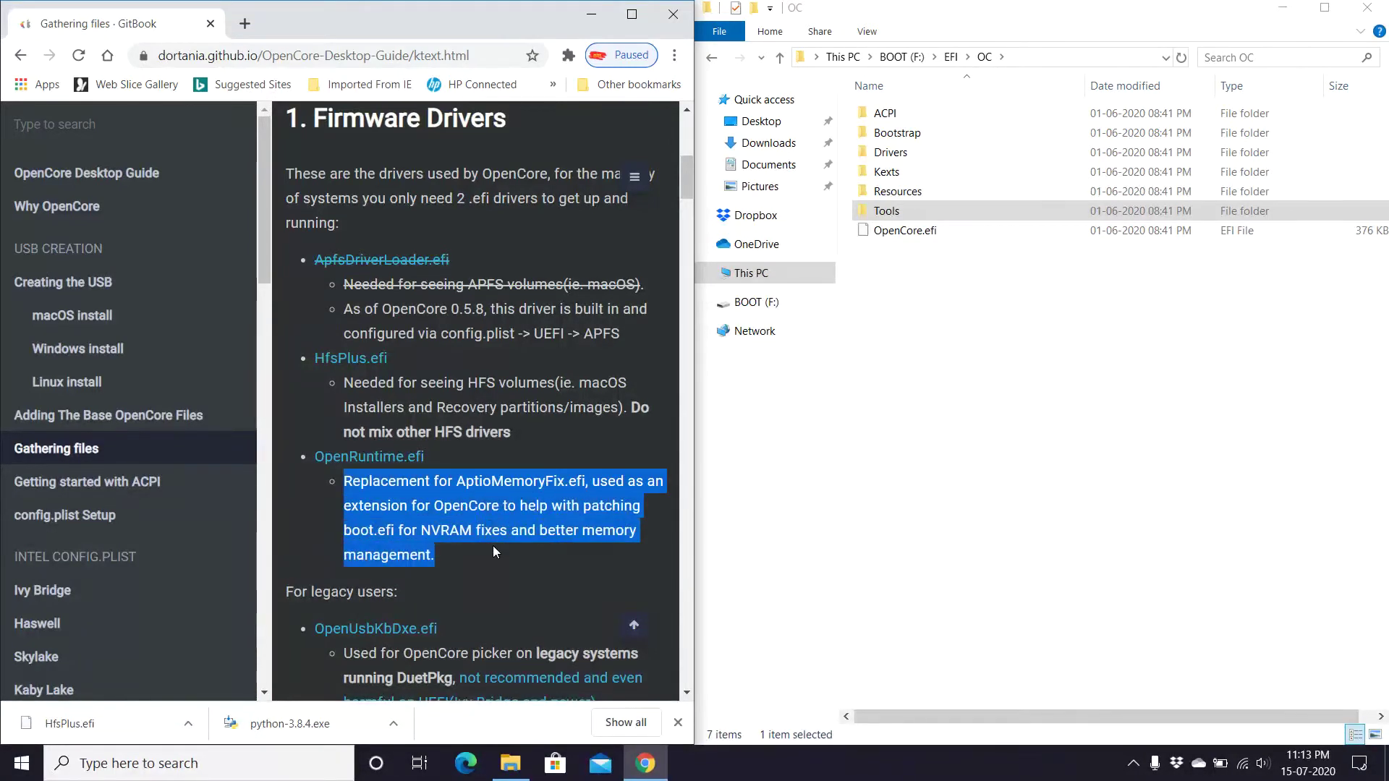
left_click(488, 558)
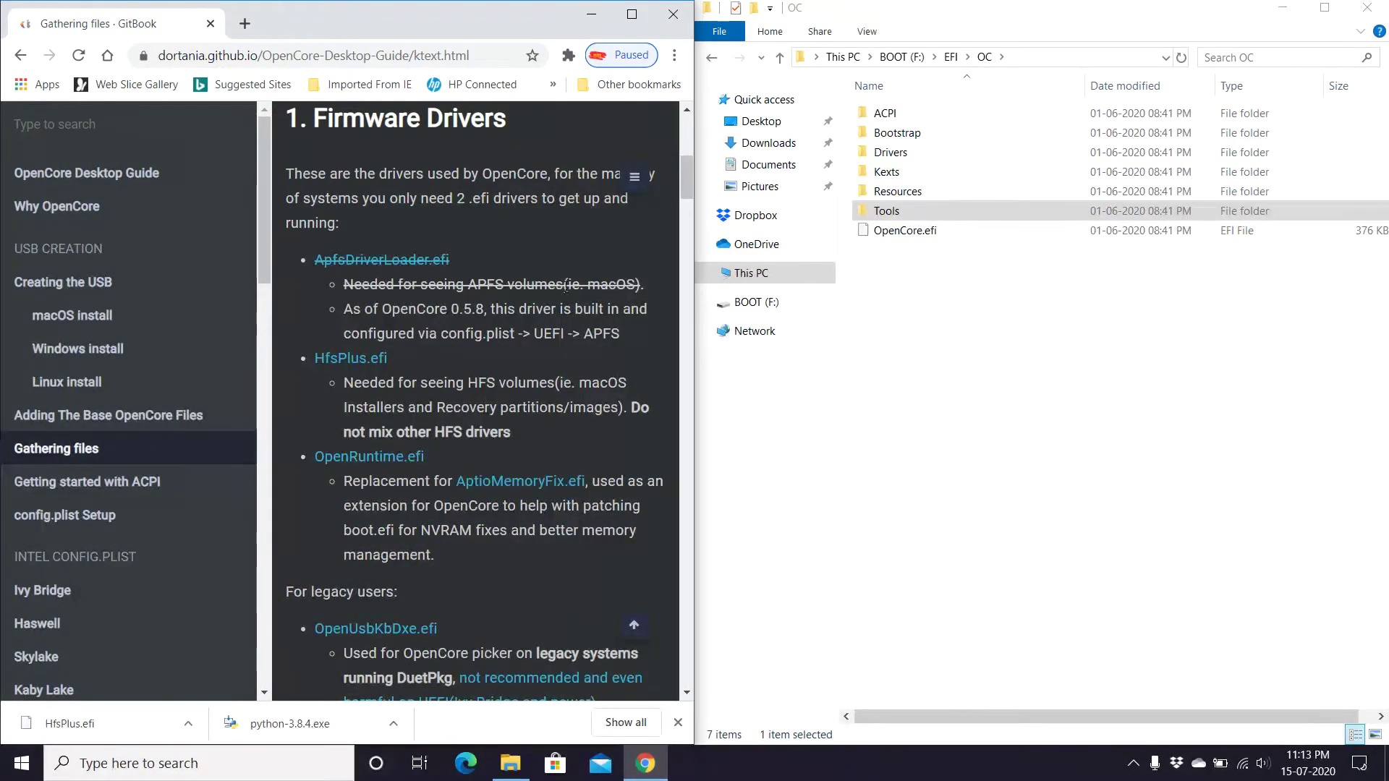
key("super")
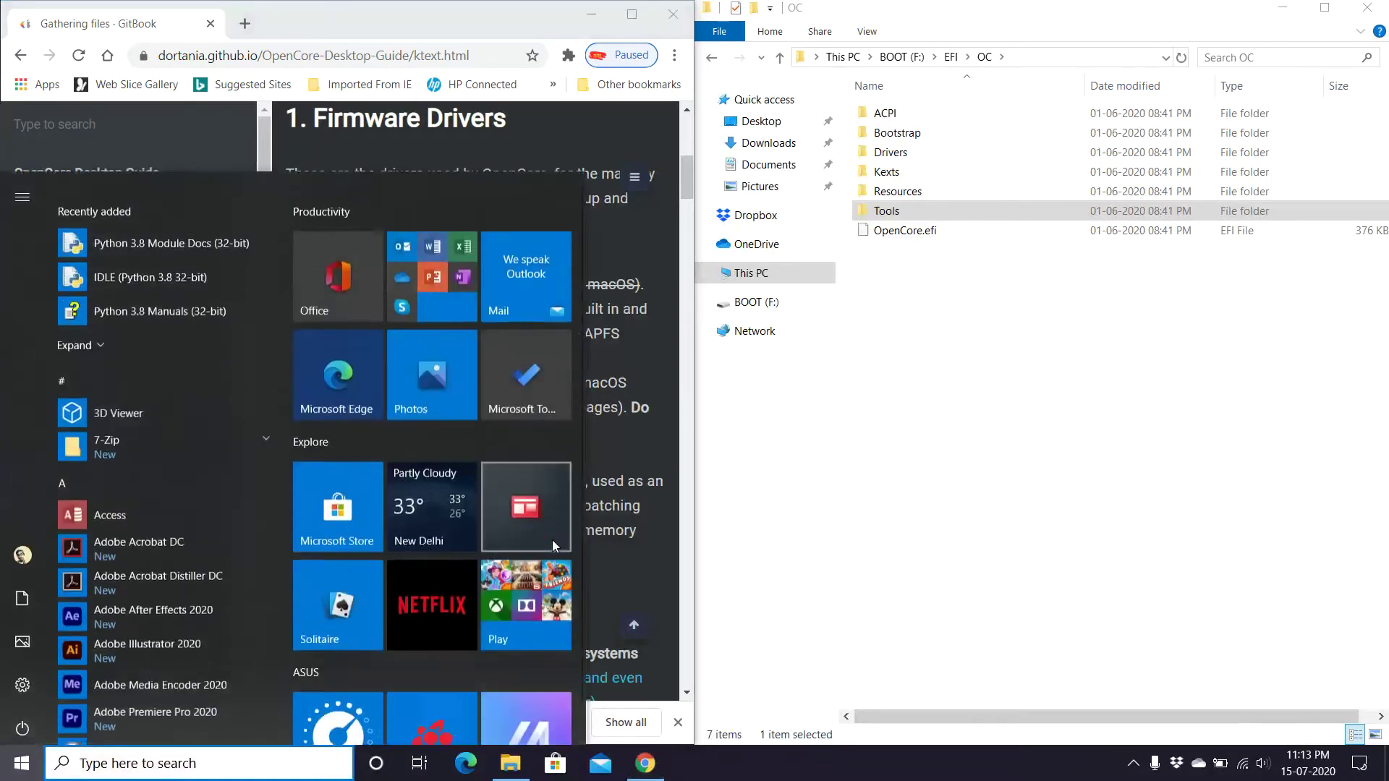
Extract OpenCore-0.5.9-DEBUG.zip from Downloads\OpenCore into its own folder with 7-Zip.
left_click(550, 474)
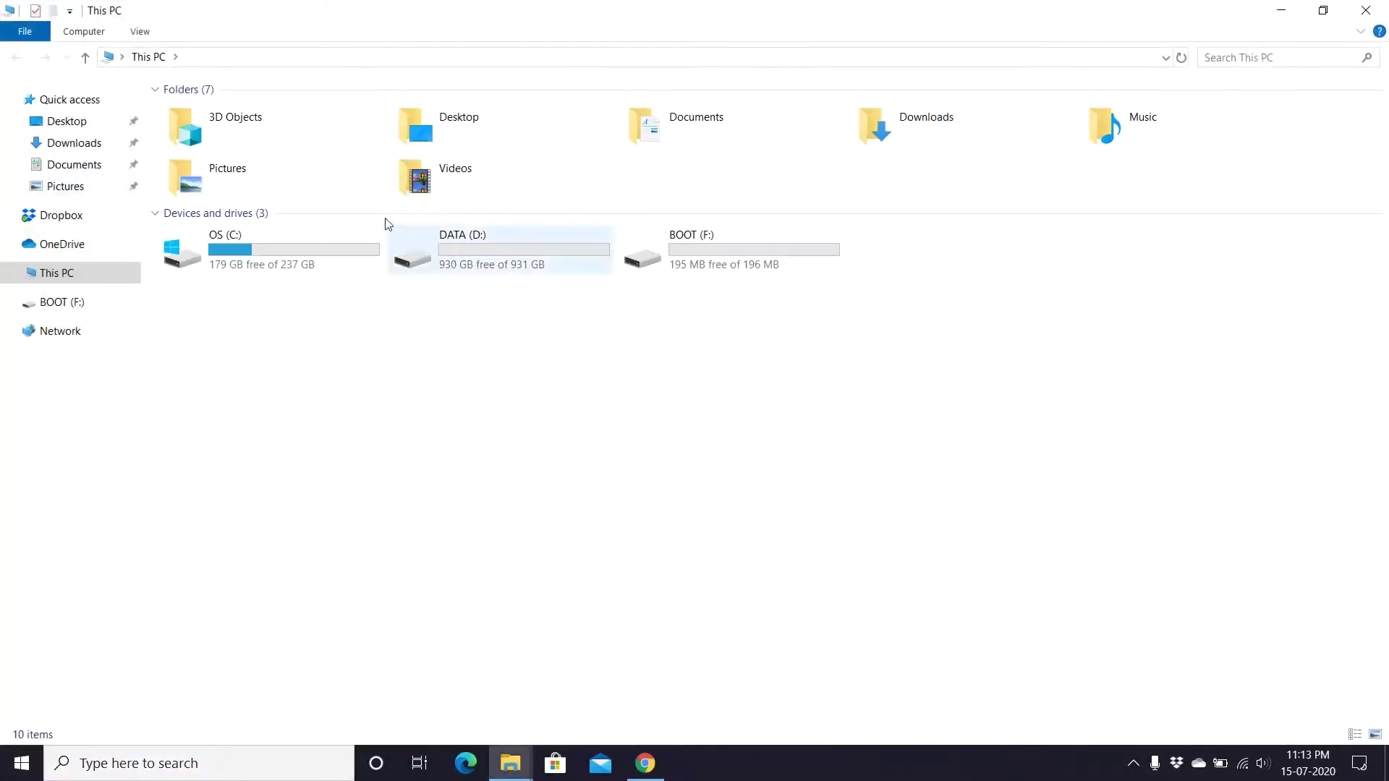
double_click(920, 128)
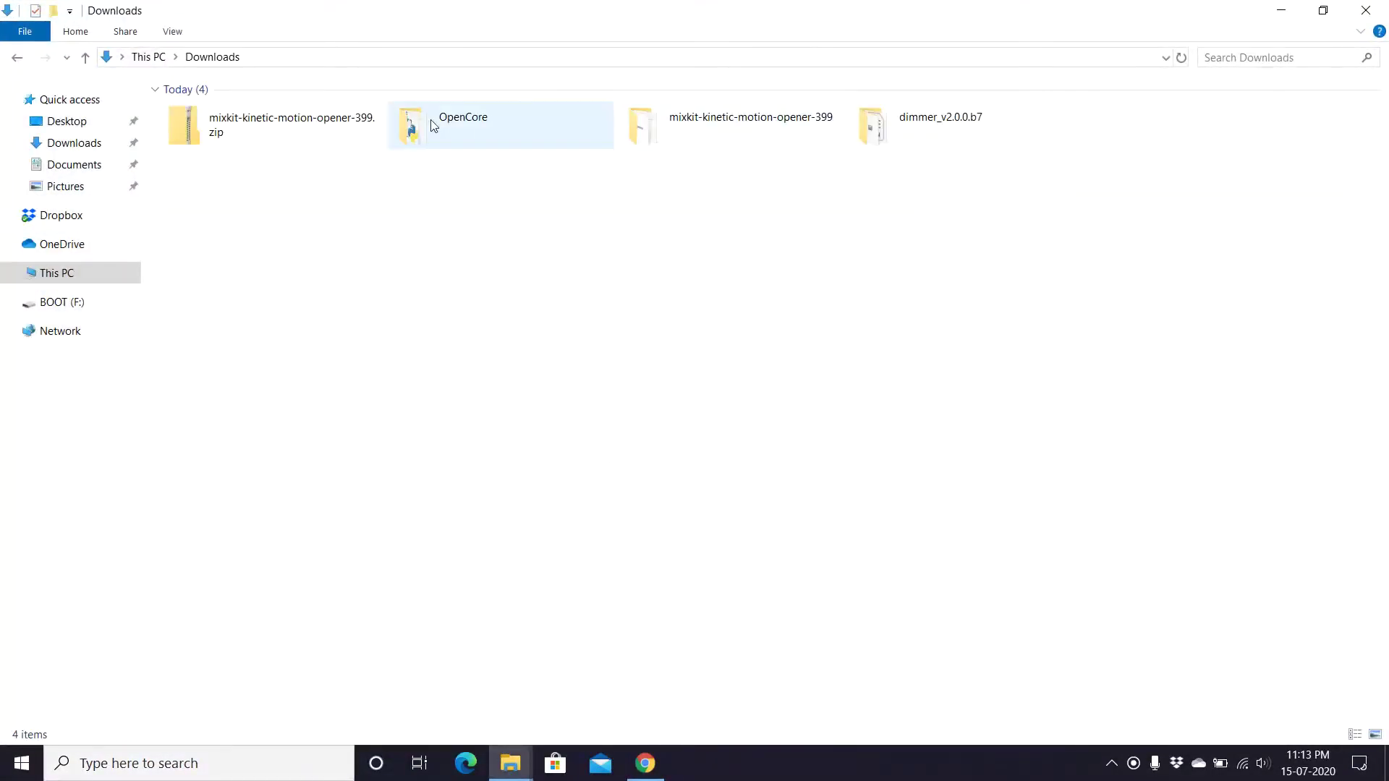
double_click(528, 129)
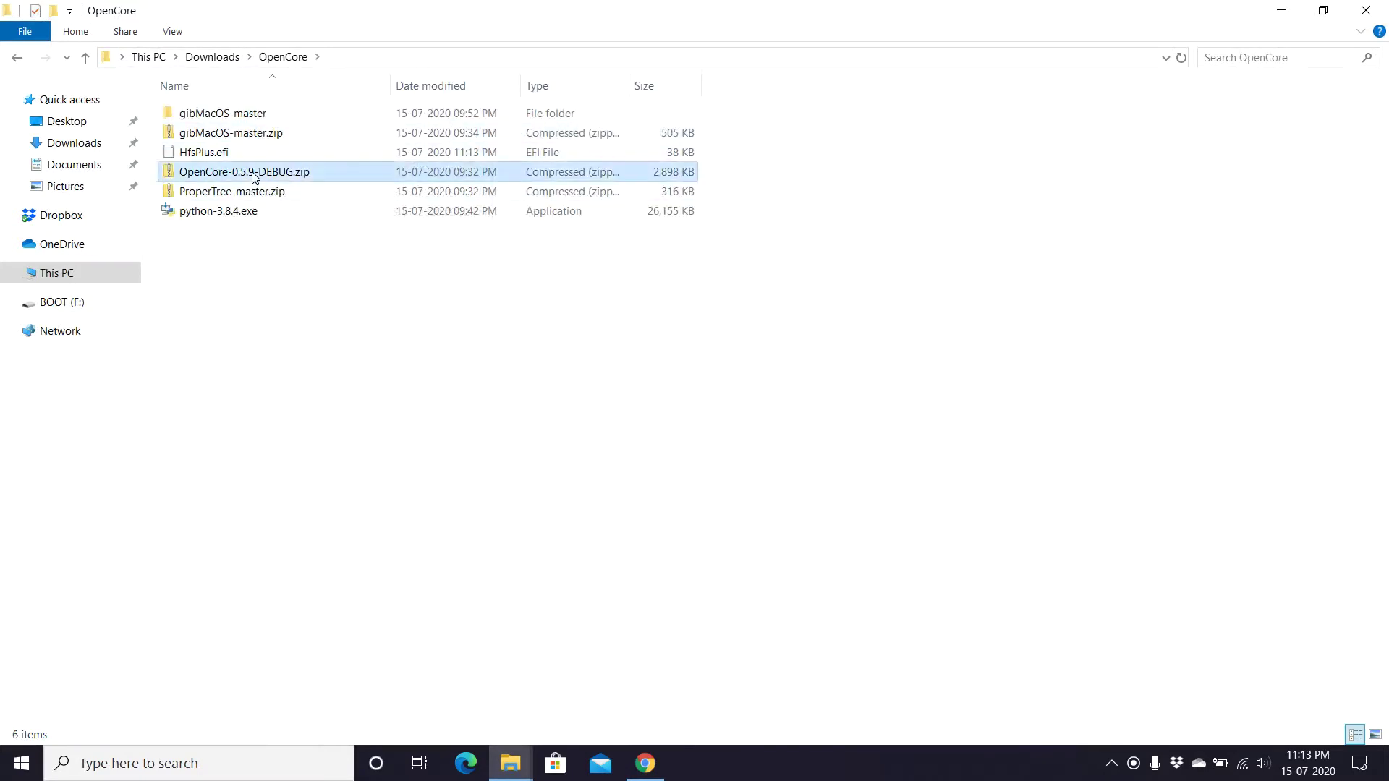
left_click(253, 178)
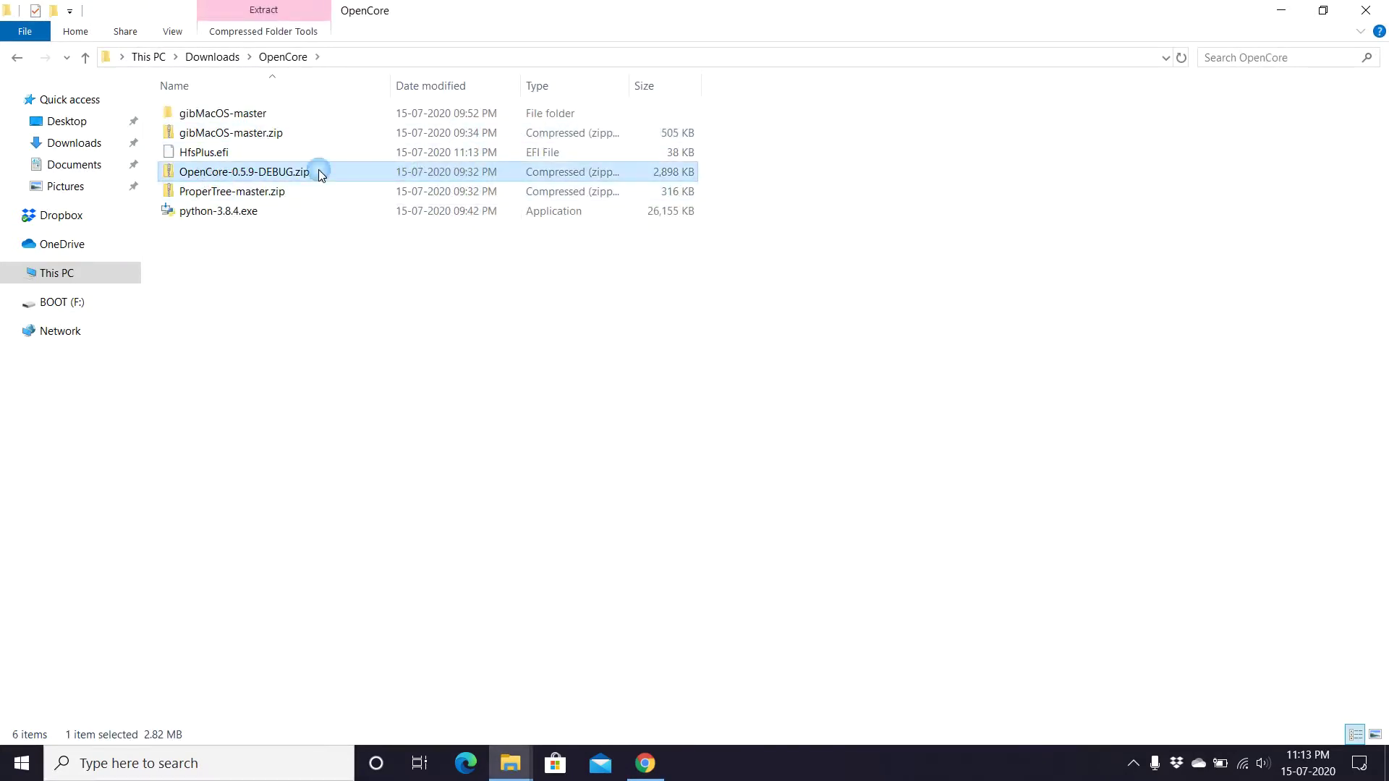
right_click(321, 175)
mouse_move(362, 269)
left_click(766, 356)
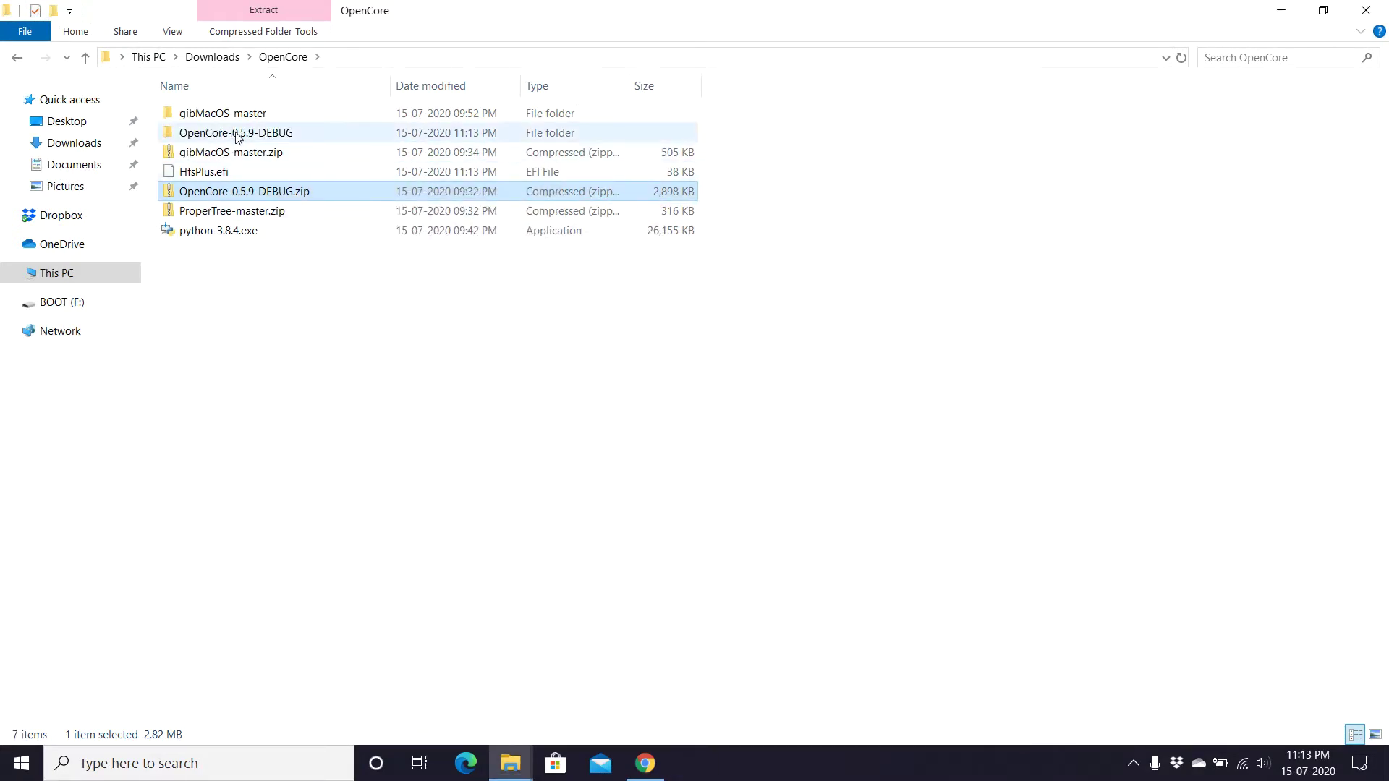
Open the extracted EFI\OC\Drivers folder, select OpenRuntime.efi, and shrink the window.
double_click(236, 133)
double_click(224, 131)
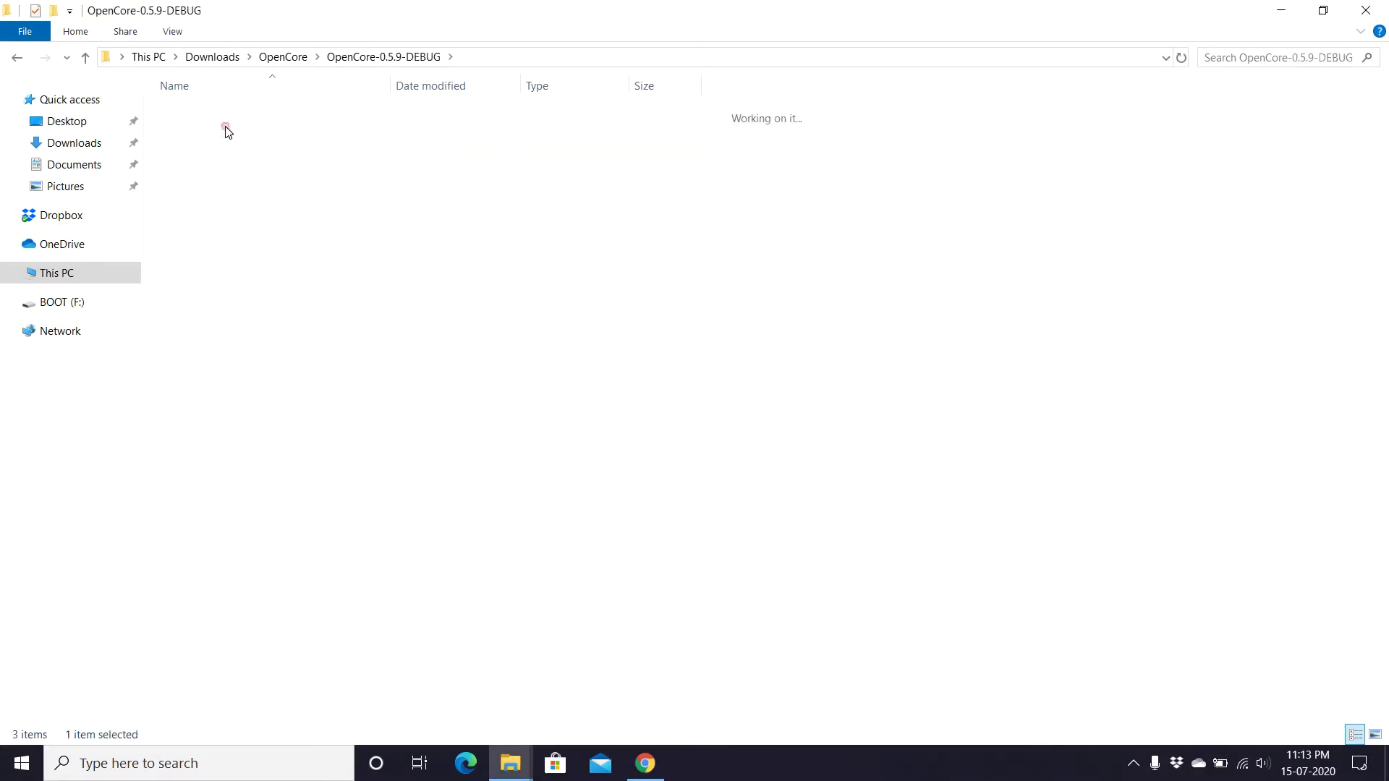
double_click(255, 134)
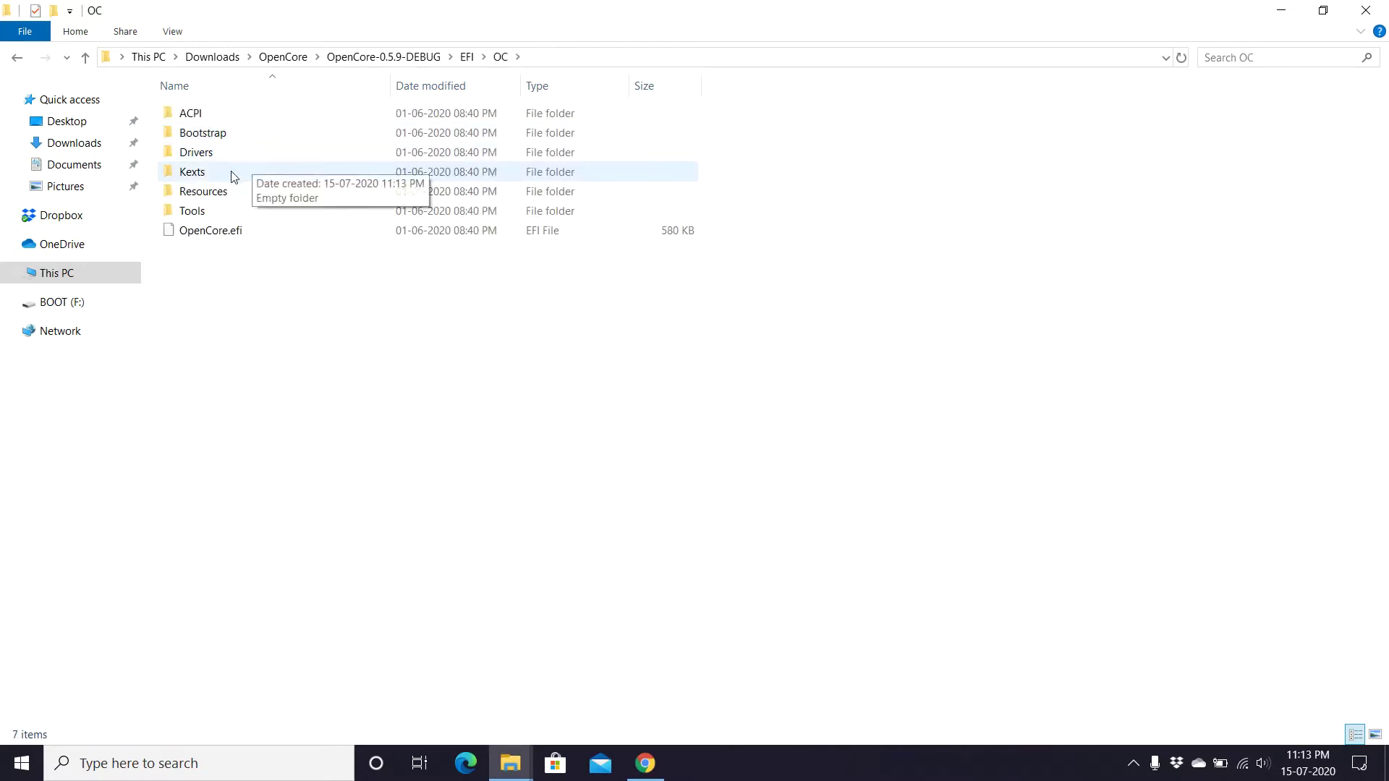
double_click(259, 157)
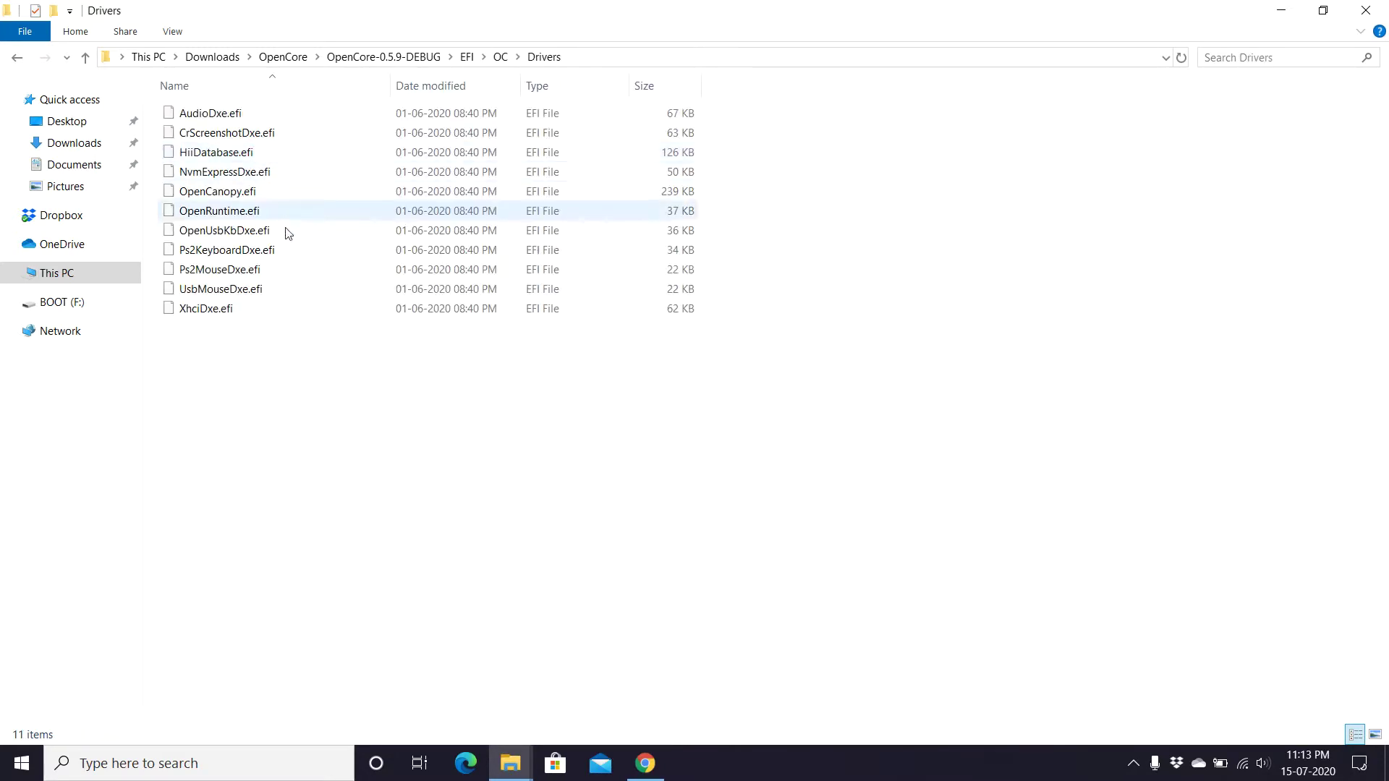
left_click(258, 211)
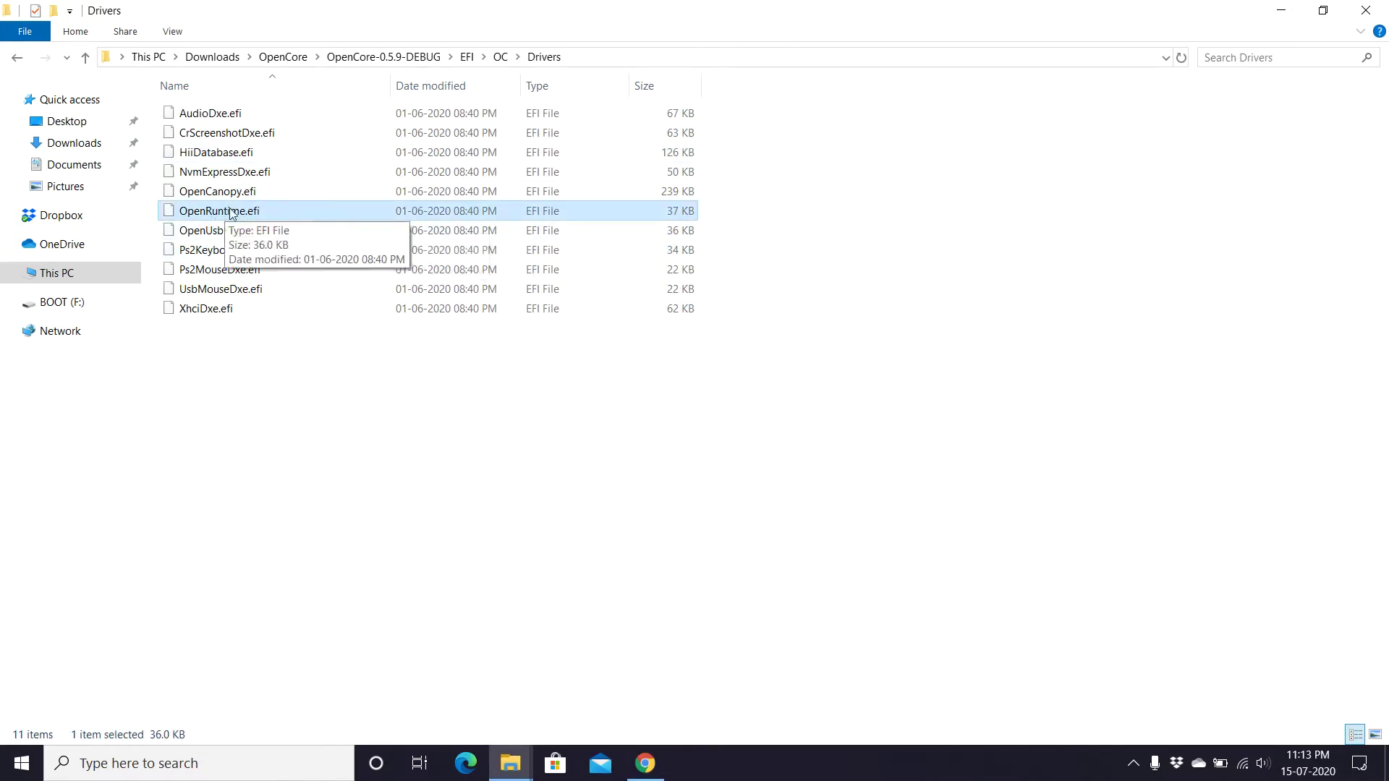
left_click_drag(943, 26, 712, 330)
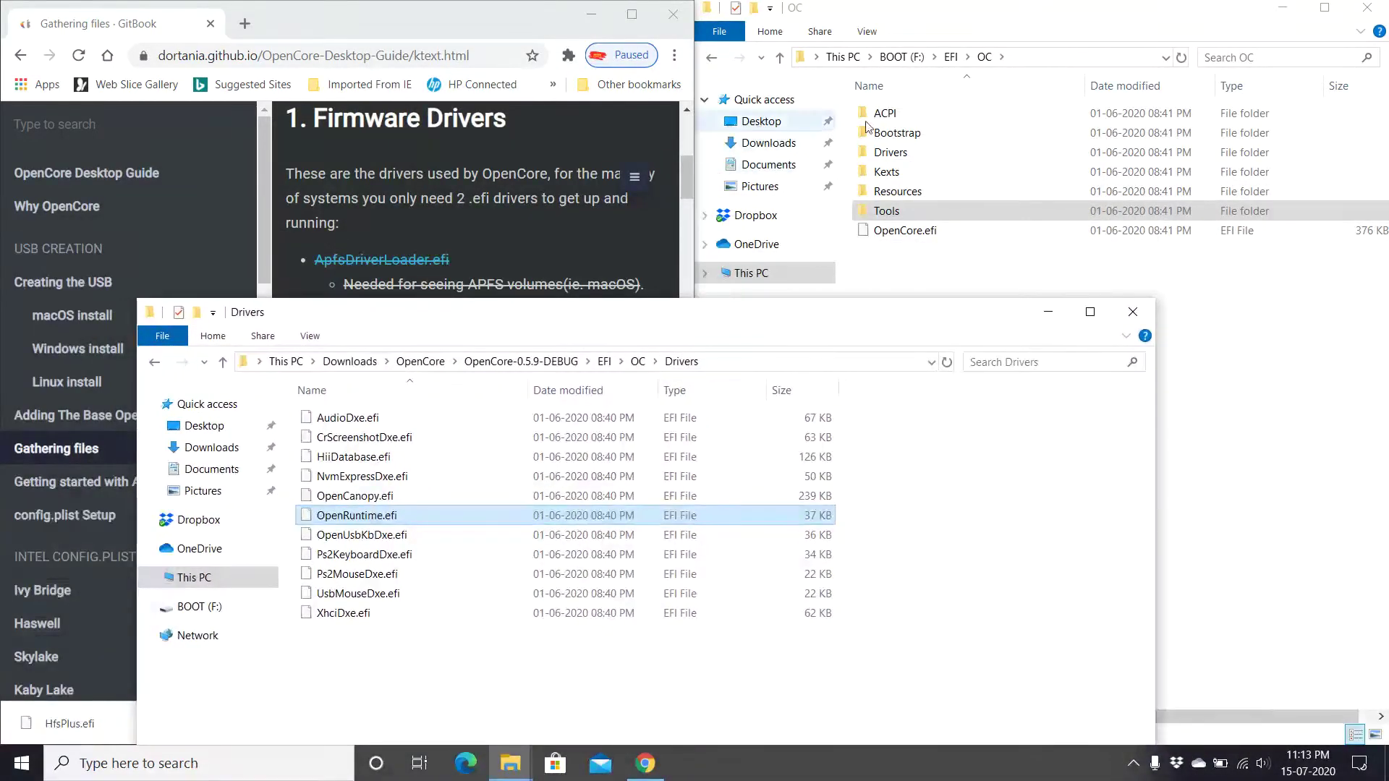
Replace OpenRuntime.efi in BOOT (F:) Drivers with the 37 KB copy from the debug package.
double_click(934, 159)
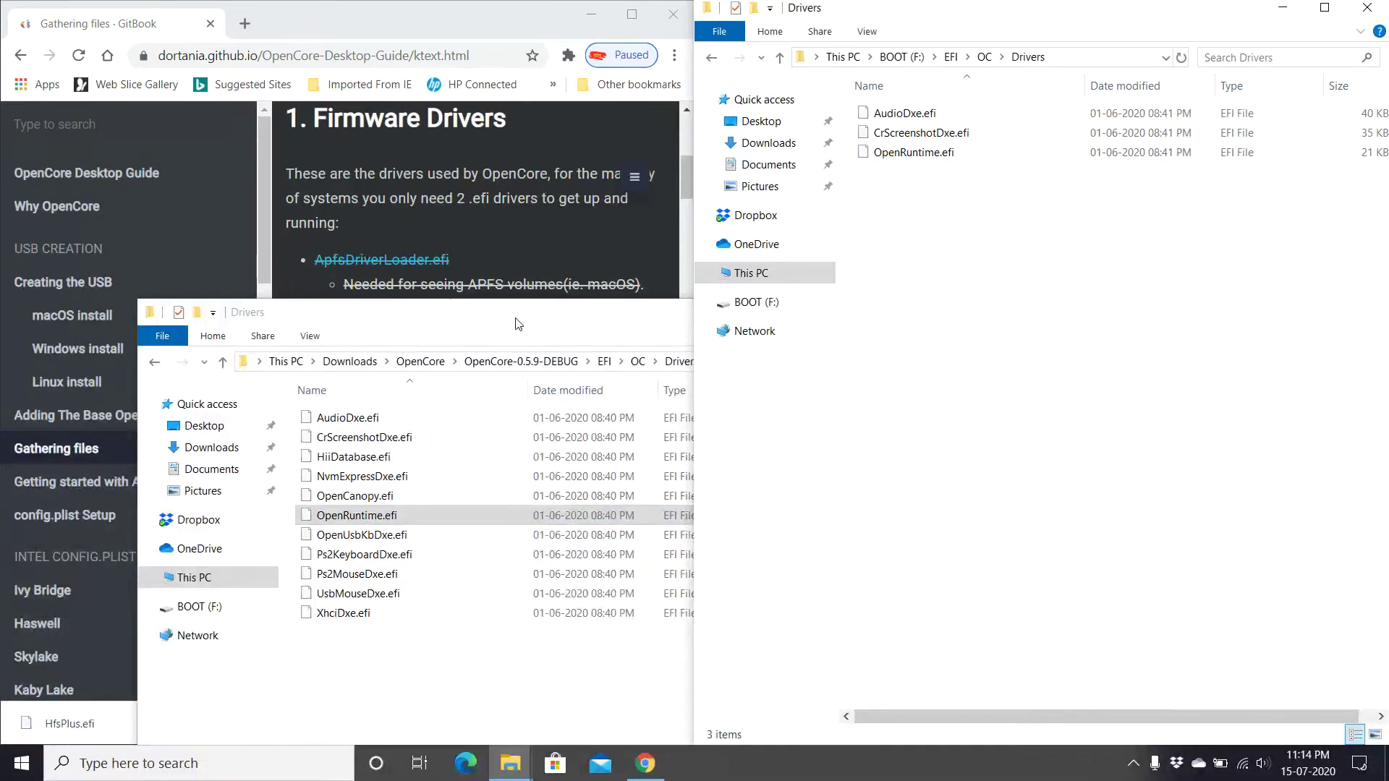
left_click_drag(517, 319, 680, 413)
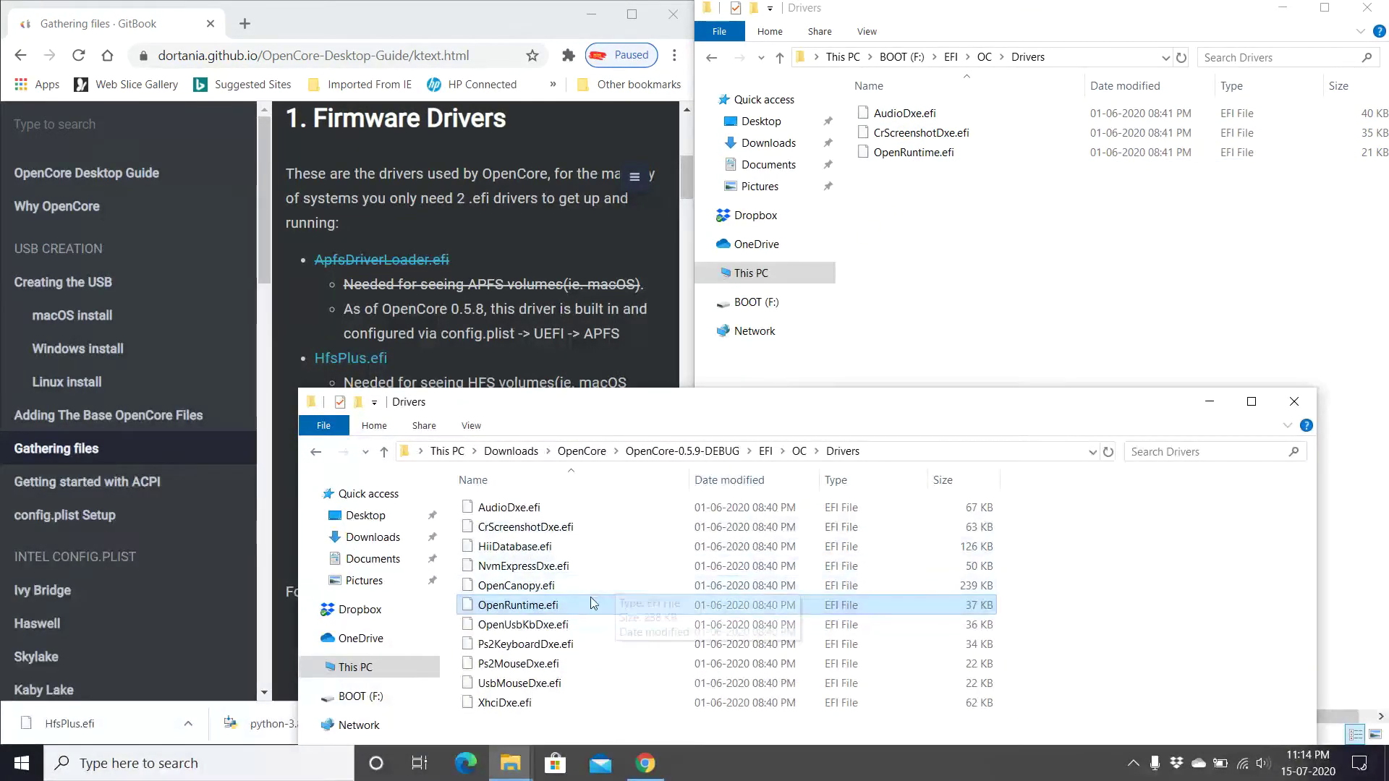
left_click_drag(526, 606, 977, 262)
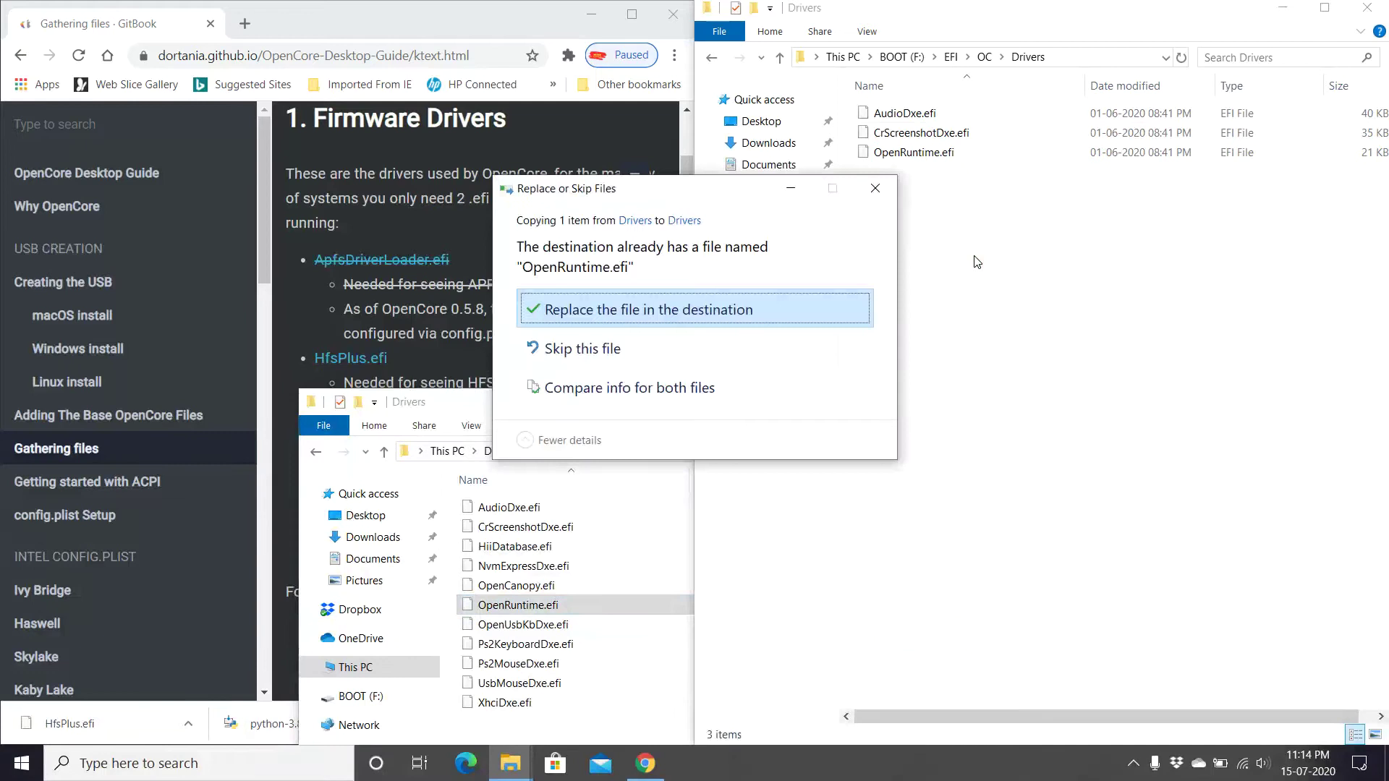
left_click(719, 313)
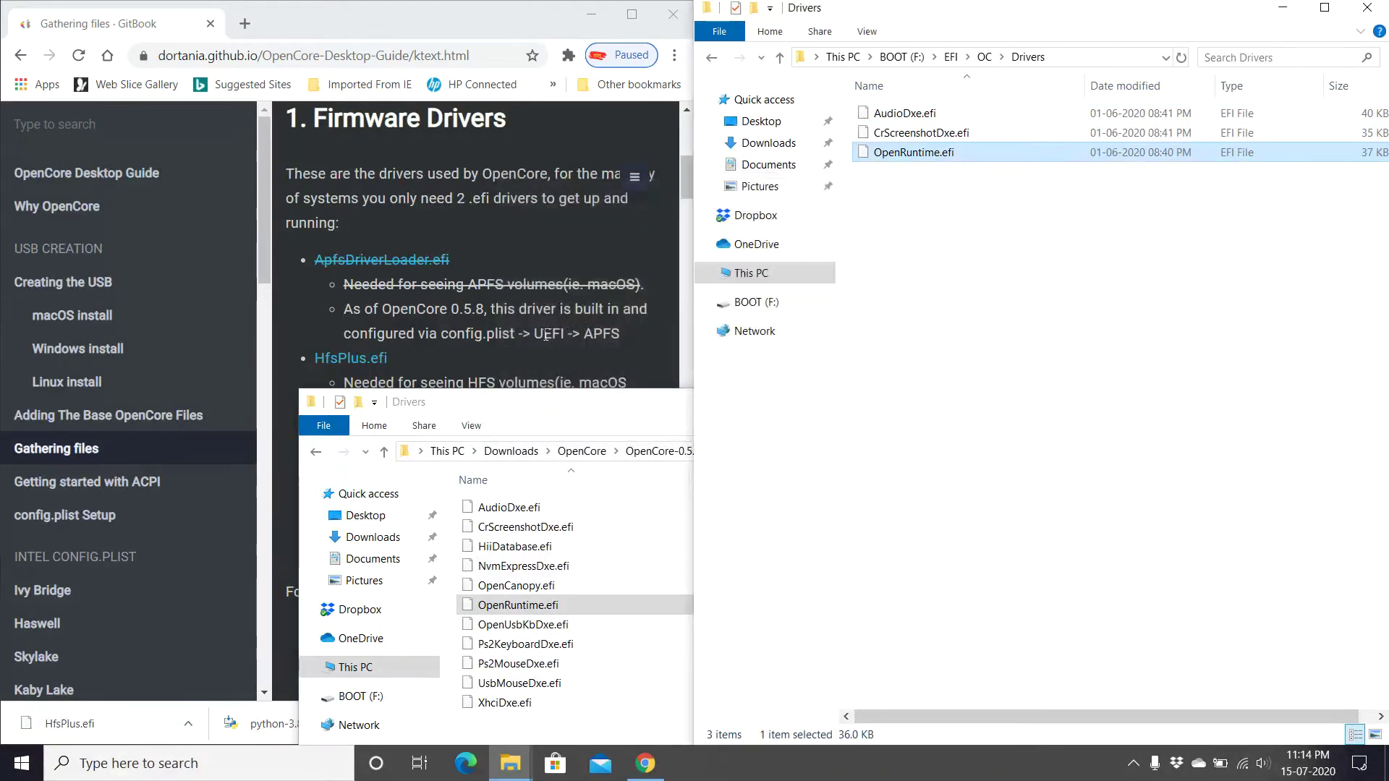
left_click(520, 354)
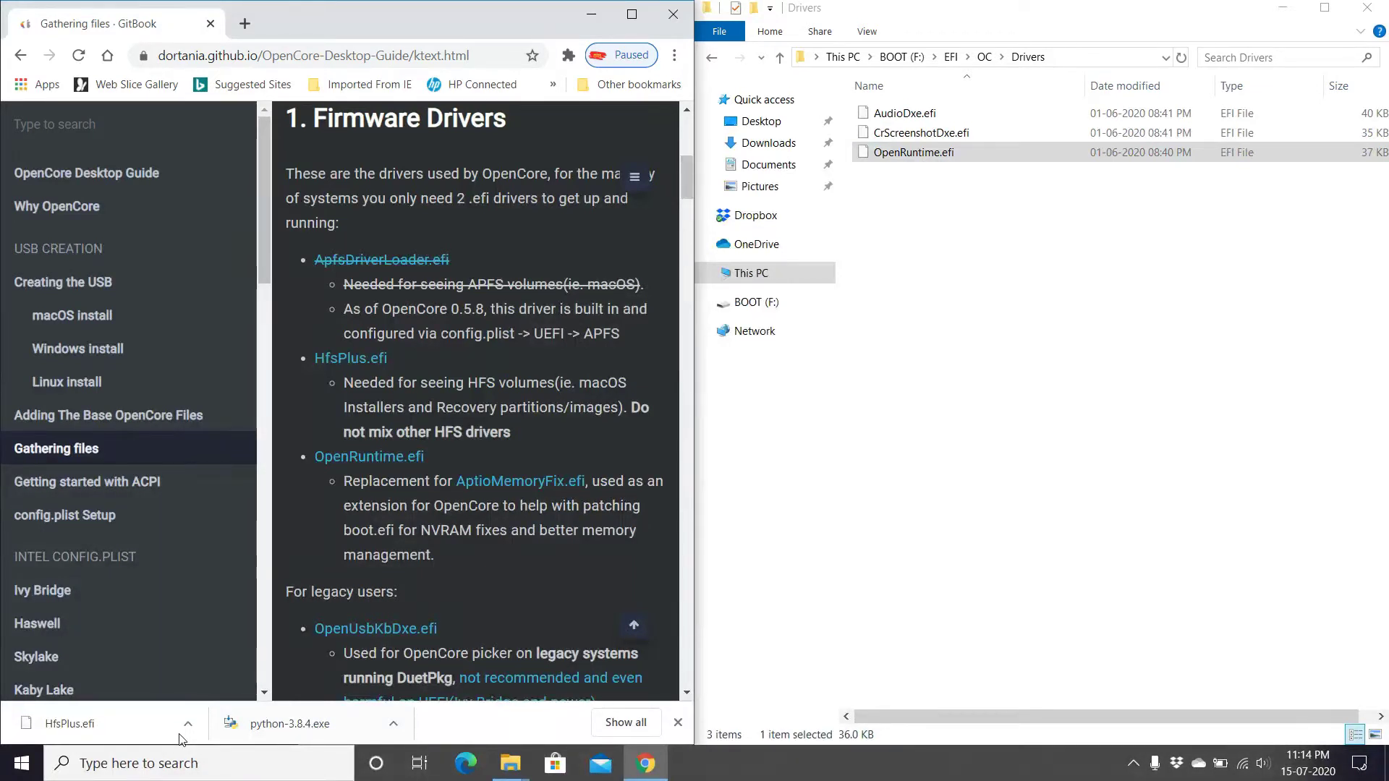
Copy HfsPlus.efi into the BOOT Drivers folder, then scroll the guide past For legacy users.
left_click_drag(92, 725, 981, 233)
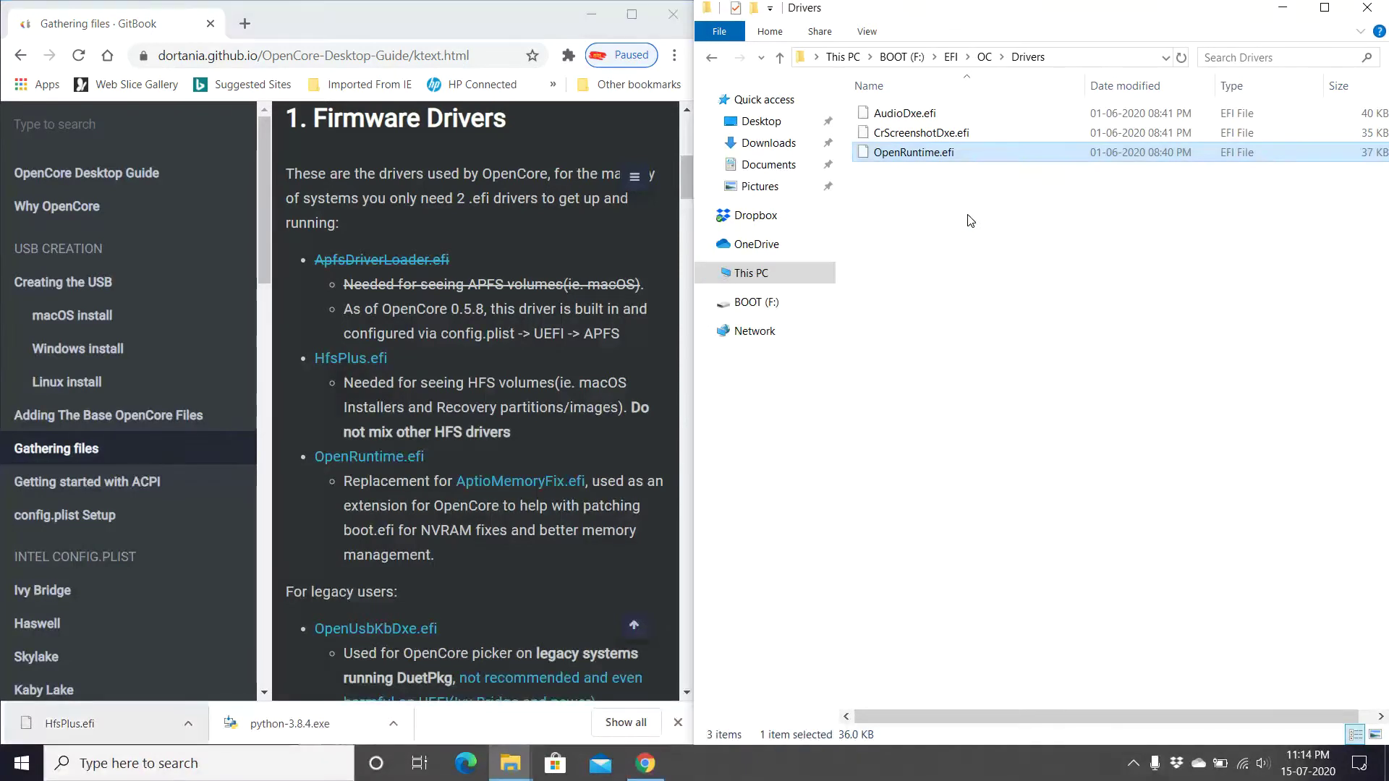
left_click(968, 267)
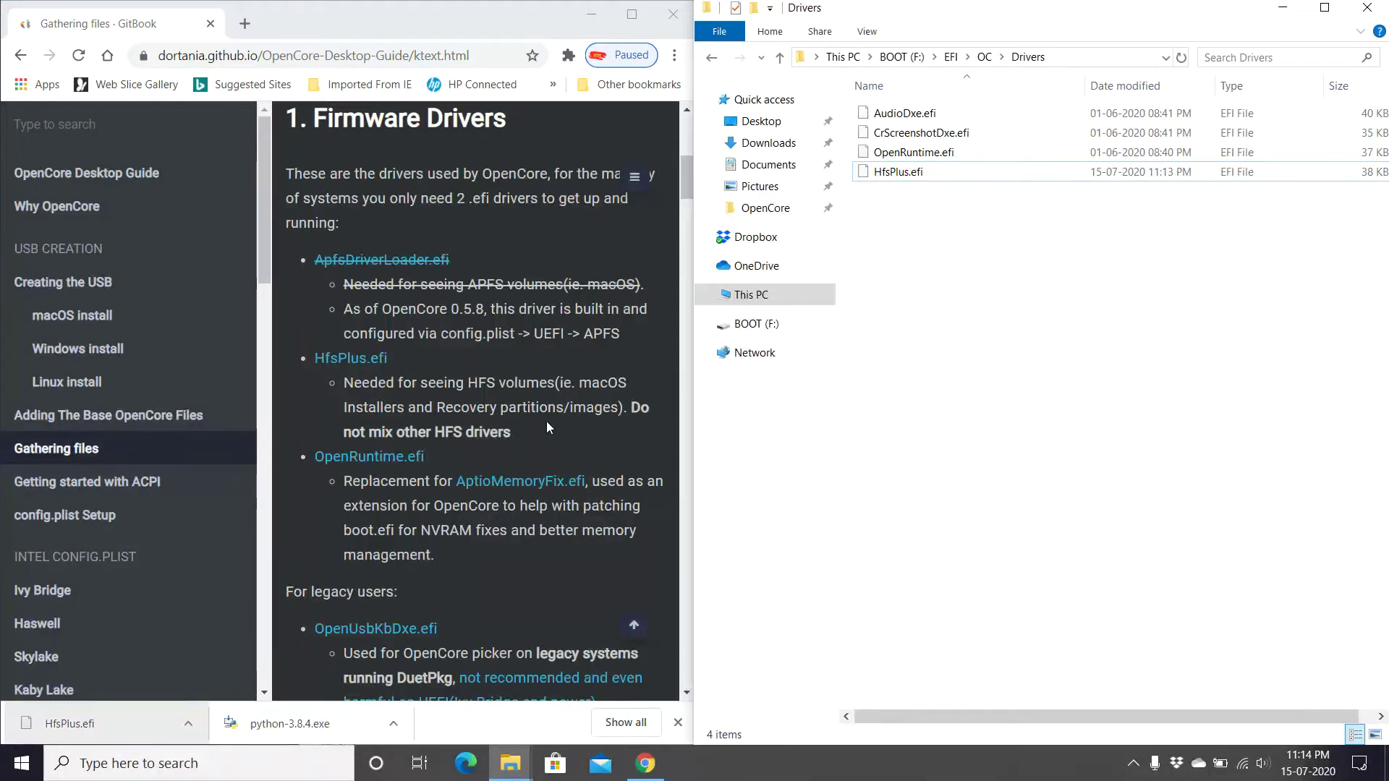
scroll(543, 425, "down", 1)
scroll(516, 412, "down", 4)
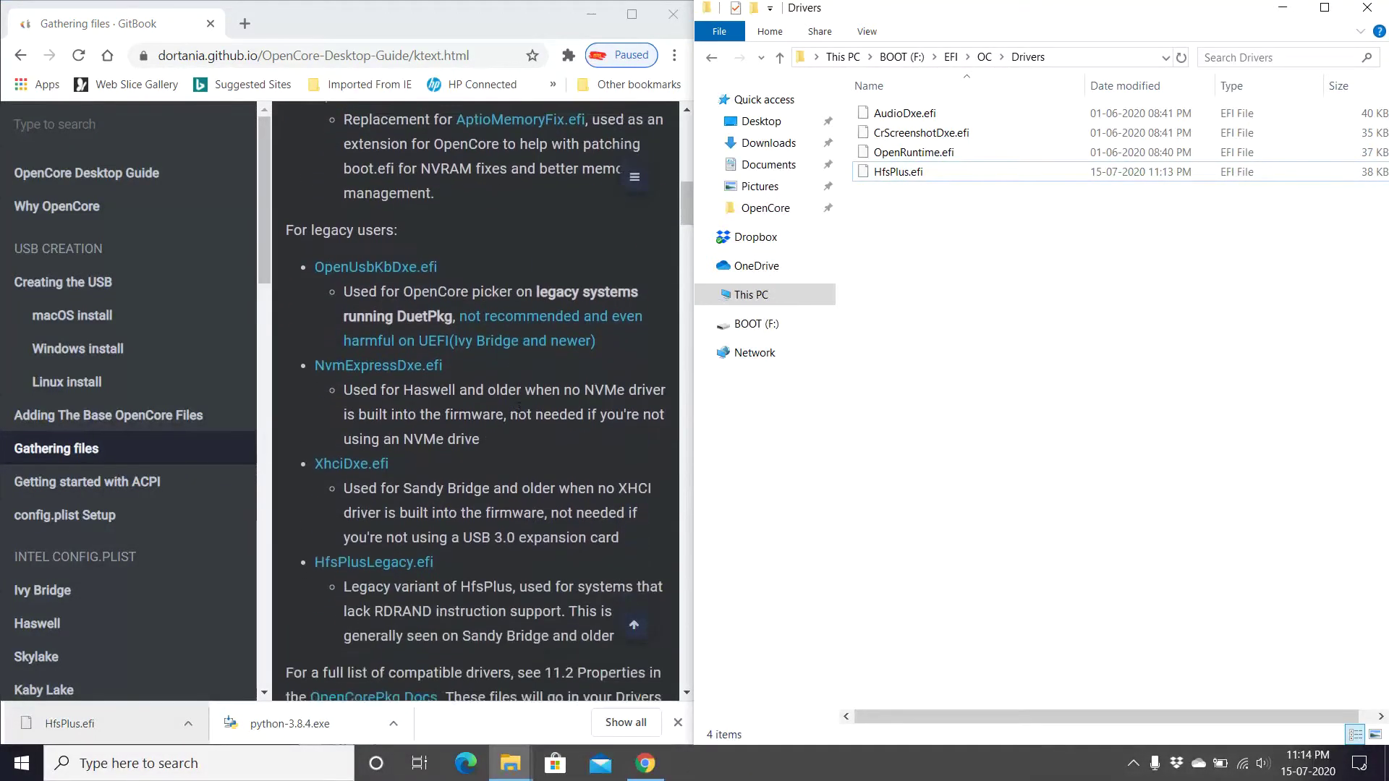
left_click_drag(292, 143, 437, 167)
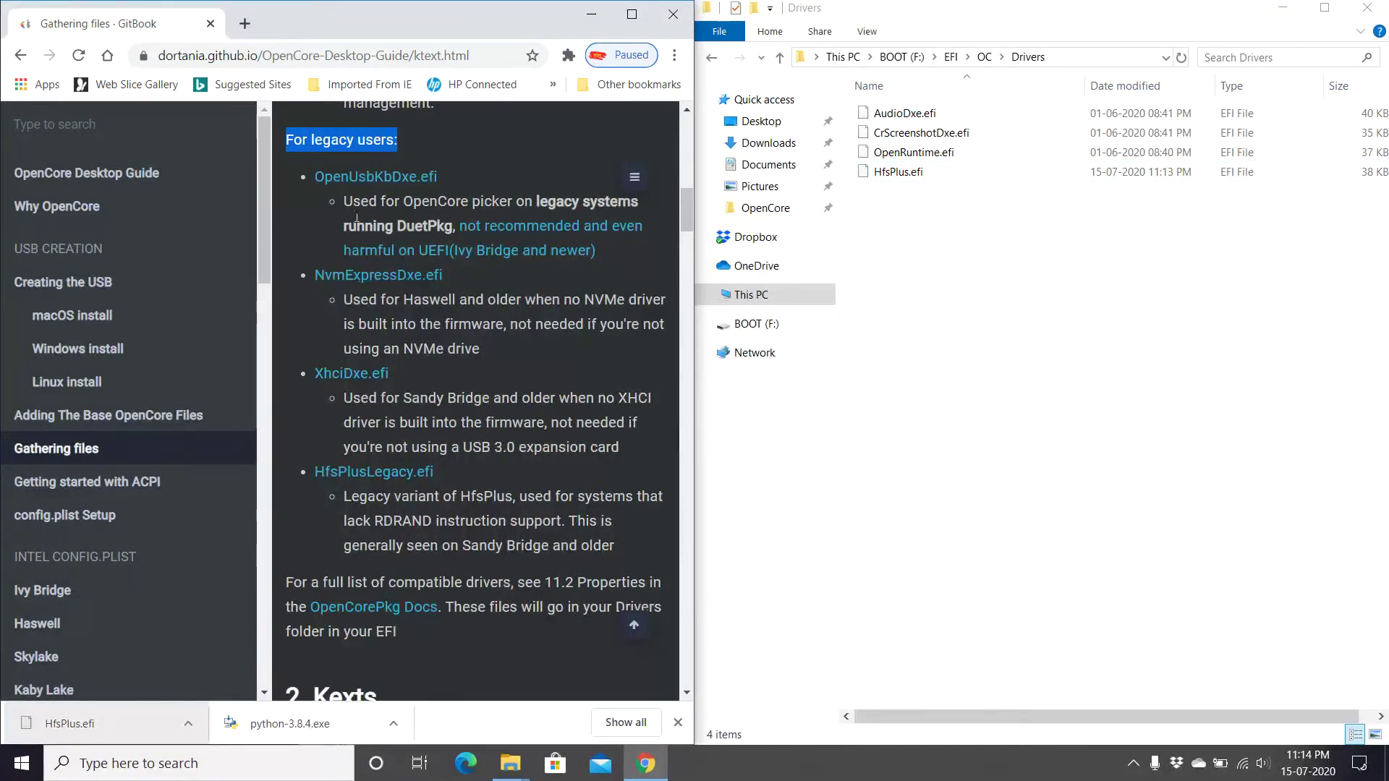
left_click(401, 142)
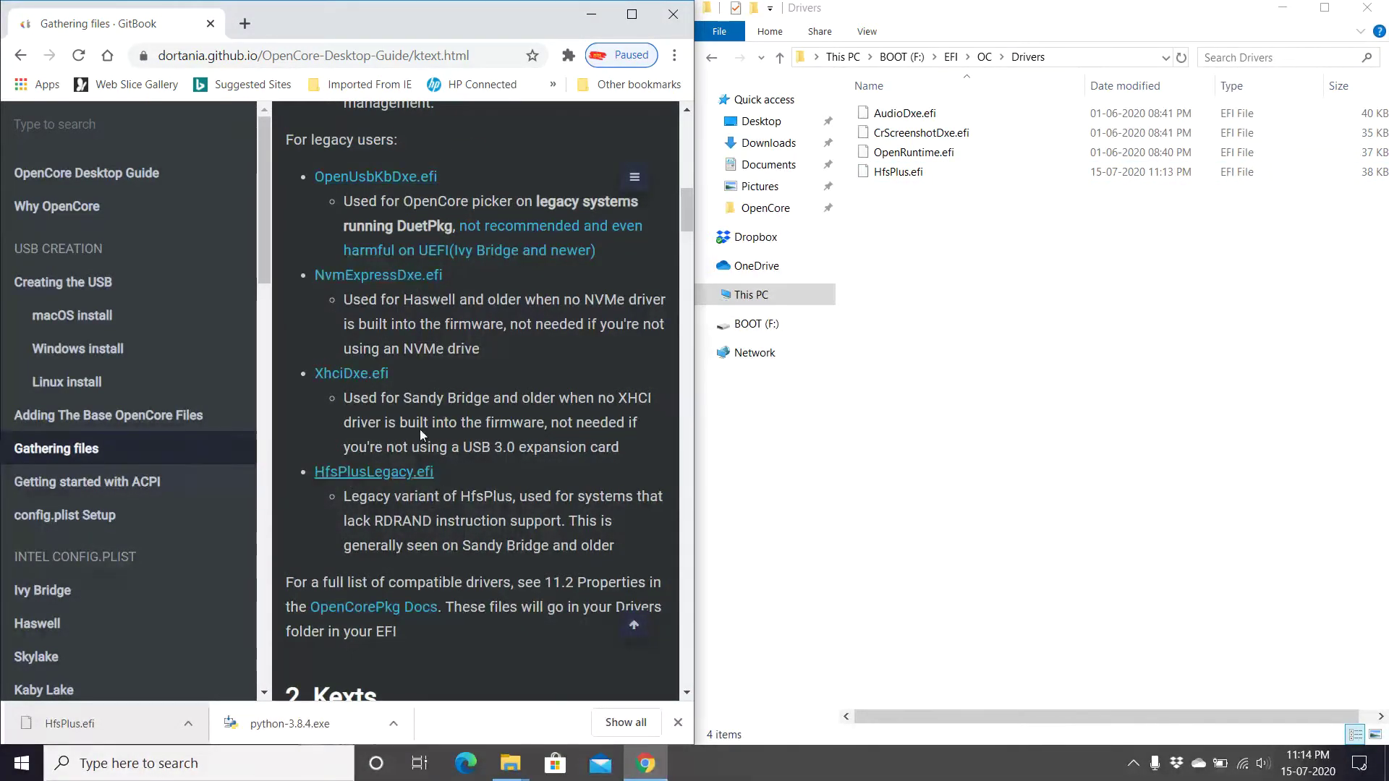
scroll(420, 434, "down", 6)
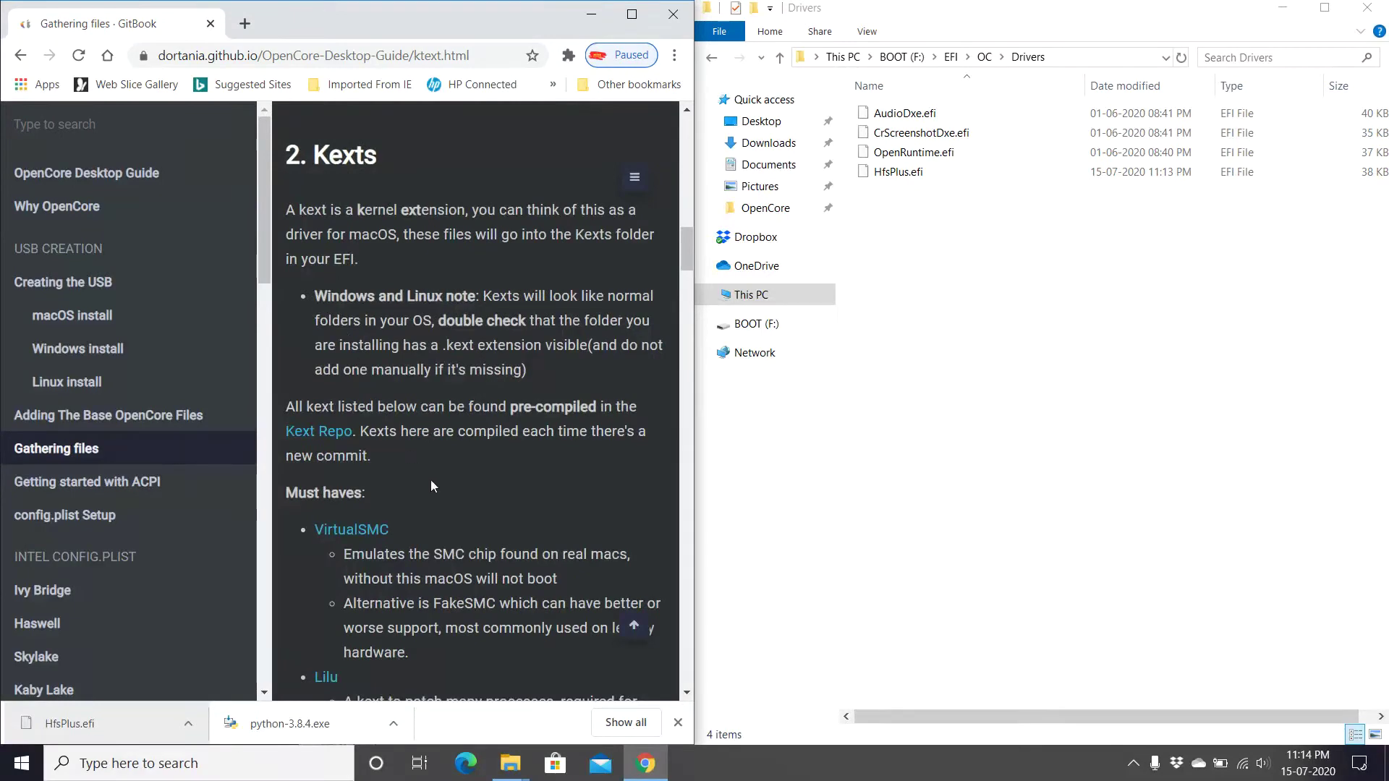
Close Chrome's download bar and open the USB's empty EFI\OC\Kexts folder.
left_click(677, 723)
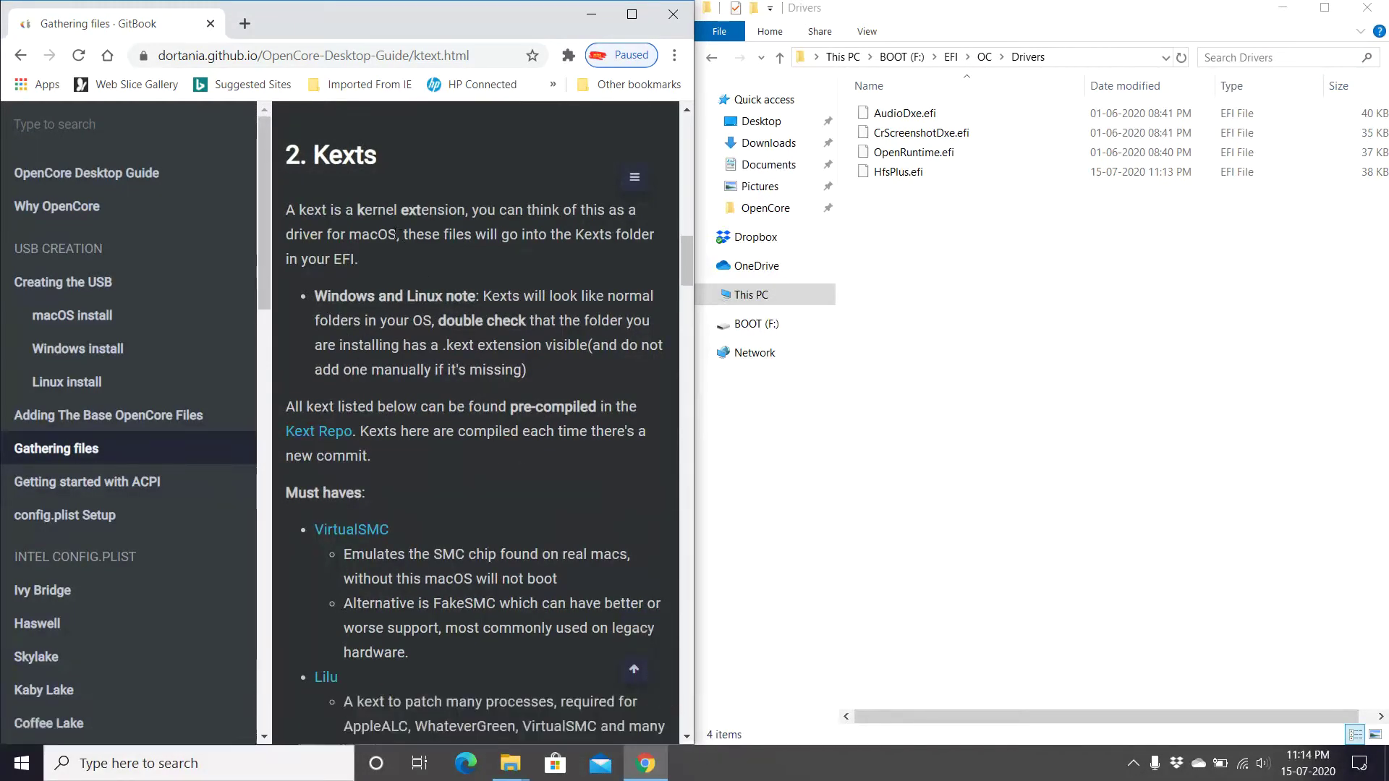
left_click_drag(286, 211, 558, 261)
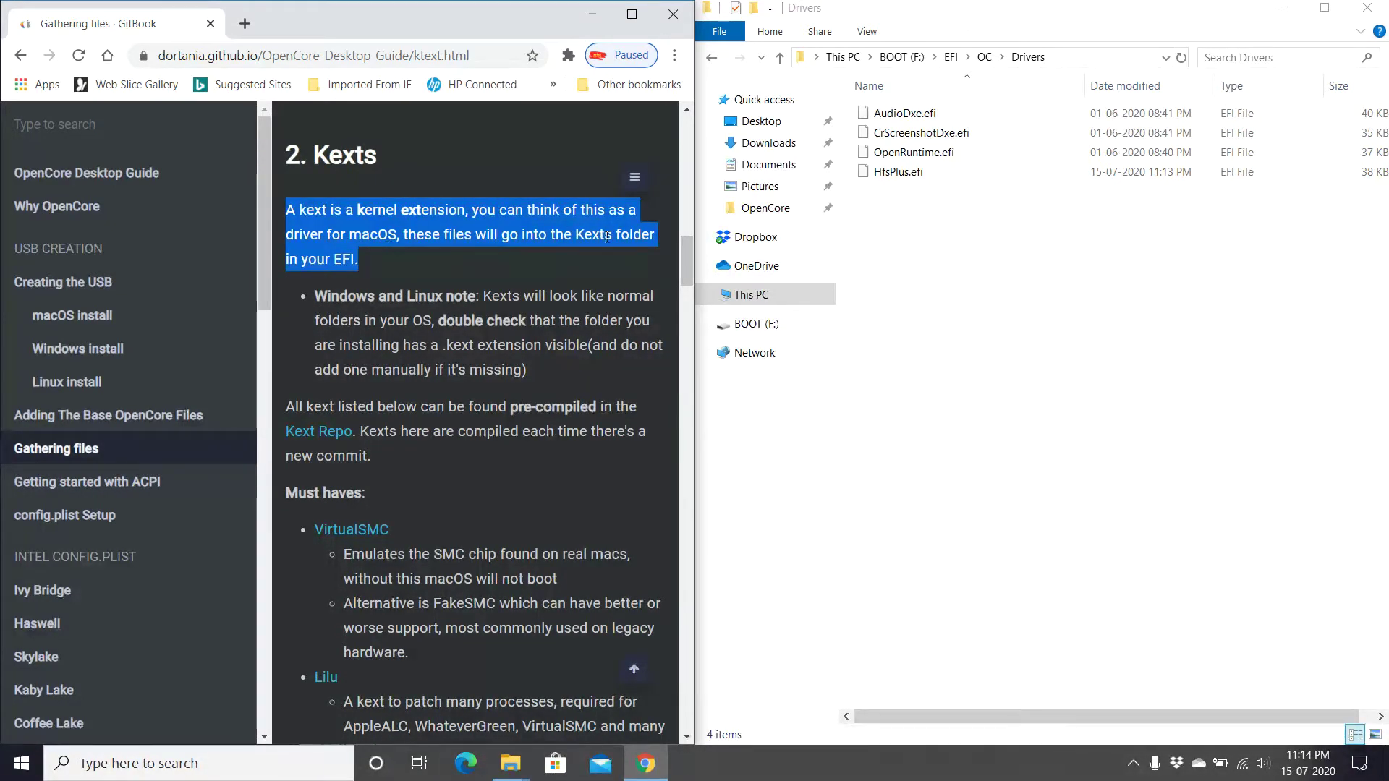
left_click(496, 243)
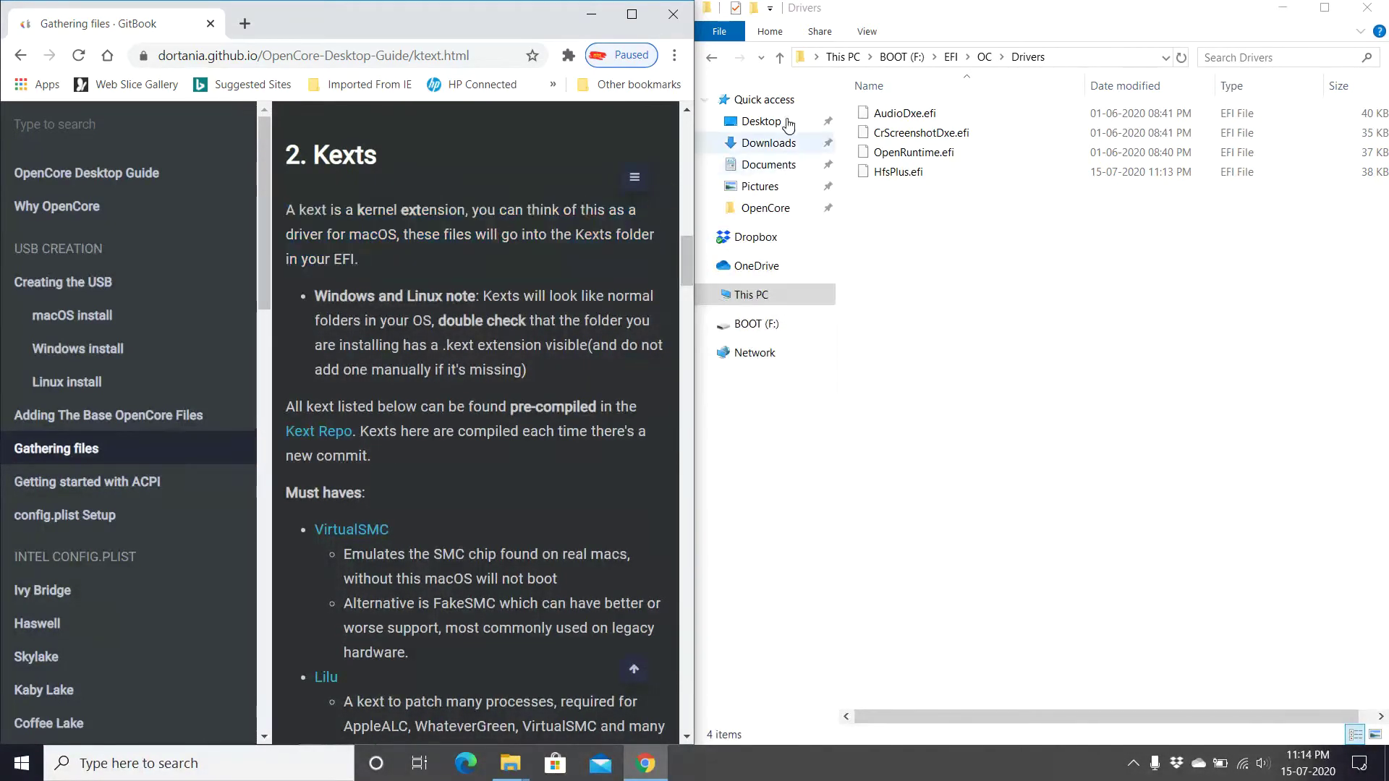
left_click(984, 57)
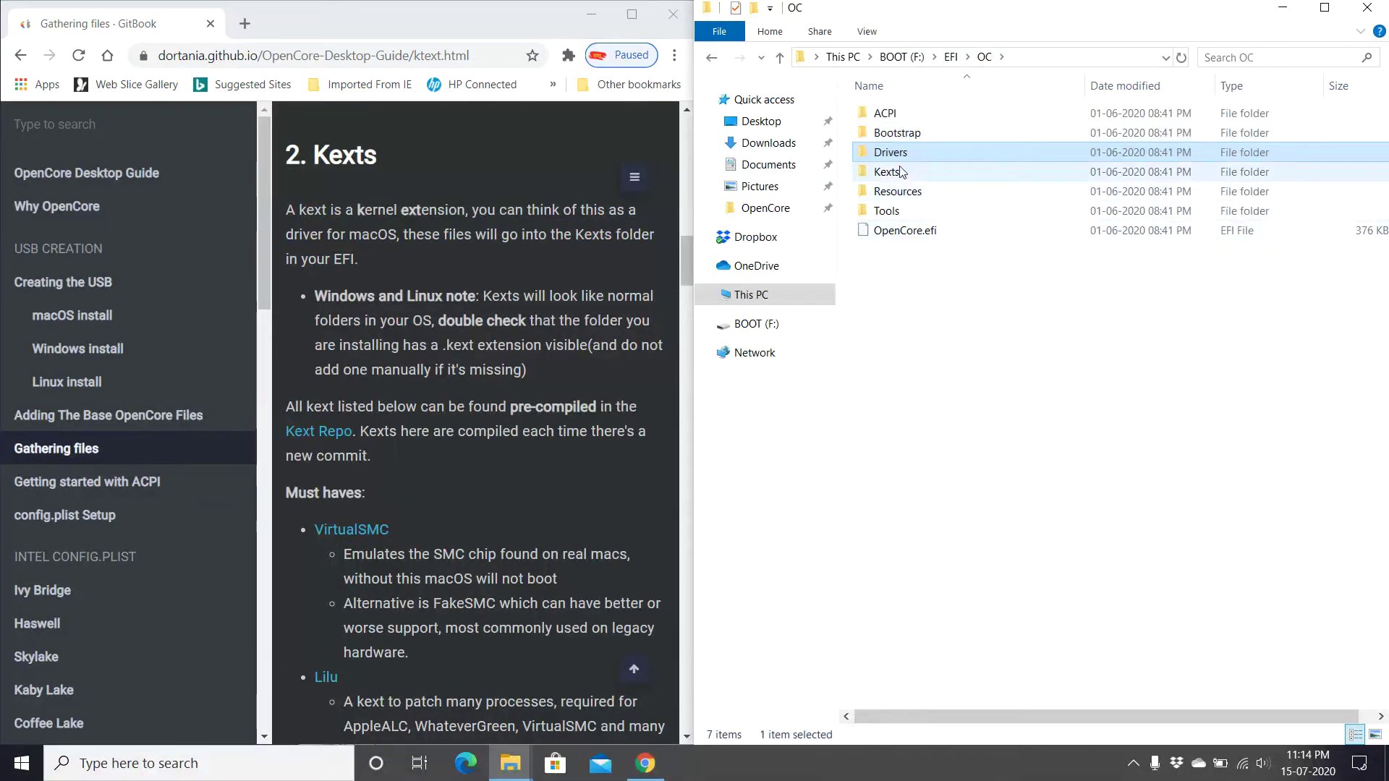
double_click(927, 179)
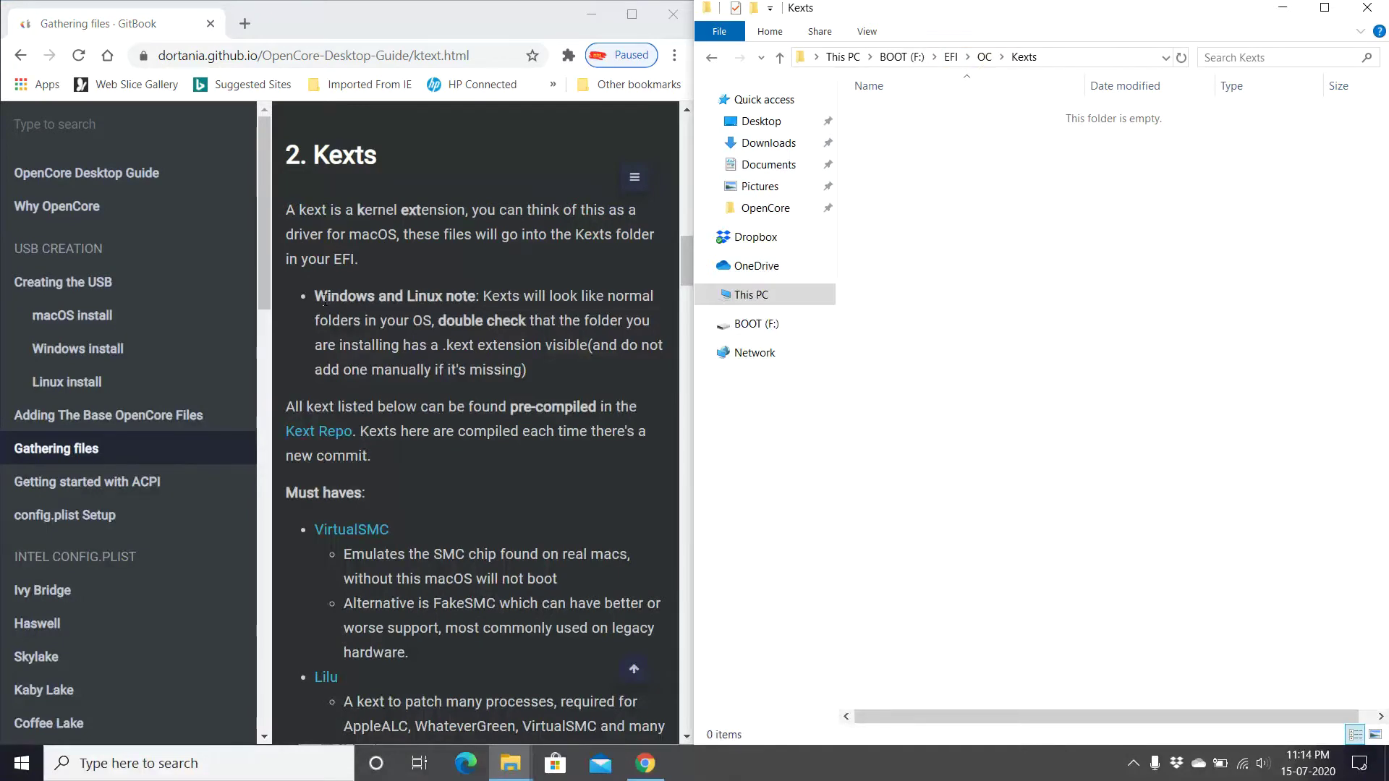
Scroll the guide's Kexts section down to the Must haves heading.
left_click_drag(324, 298, 645, 367)
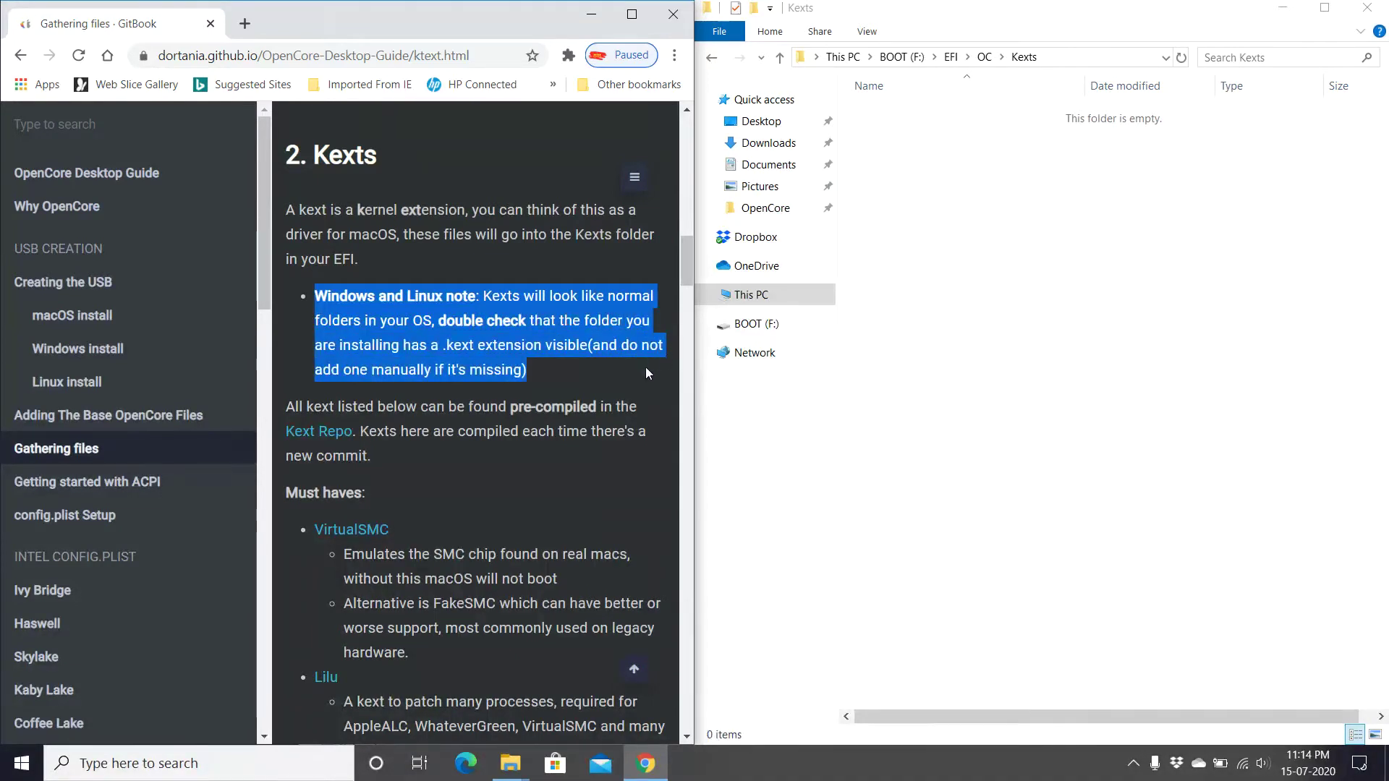
left_click(554, 368)
scroll(532, 403, "down", 2)
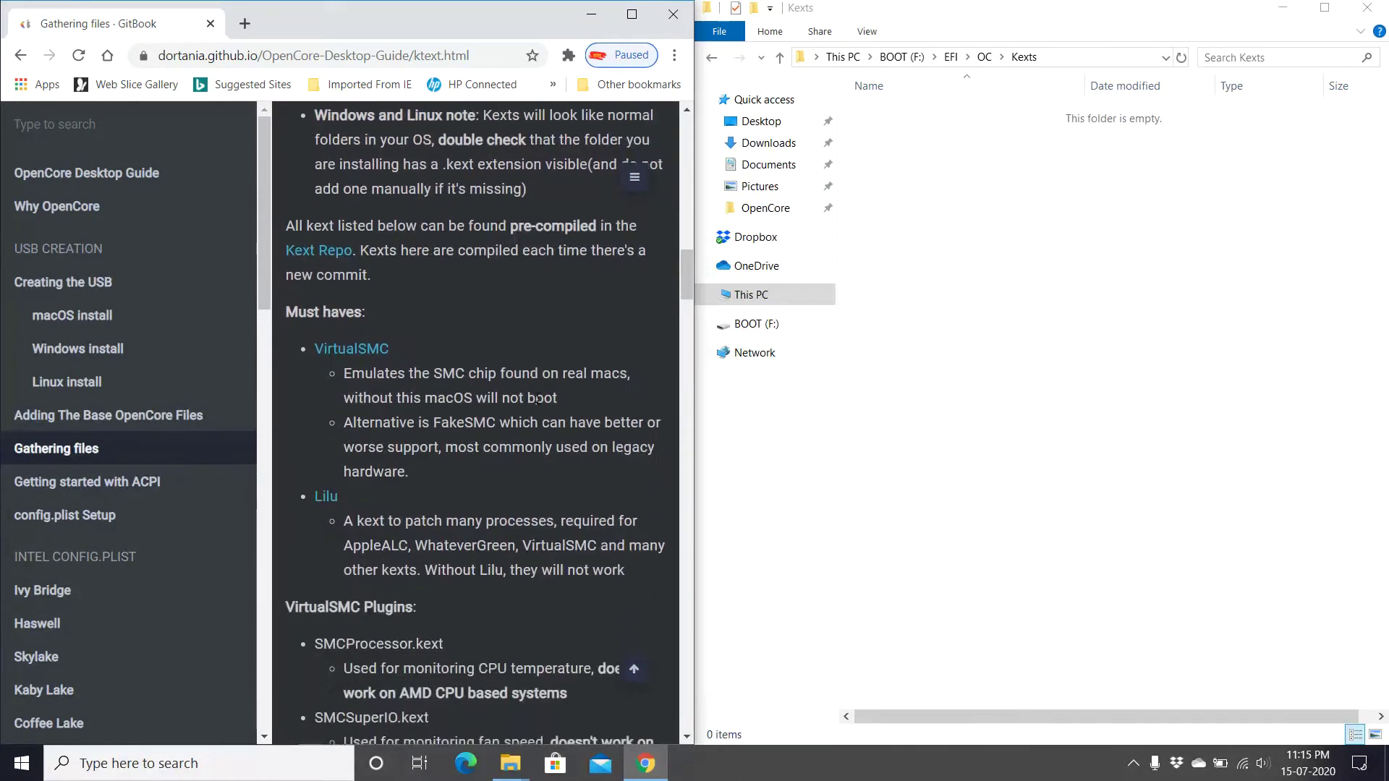
scroll(537, 398, "down", 3)
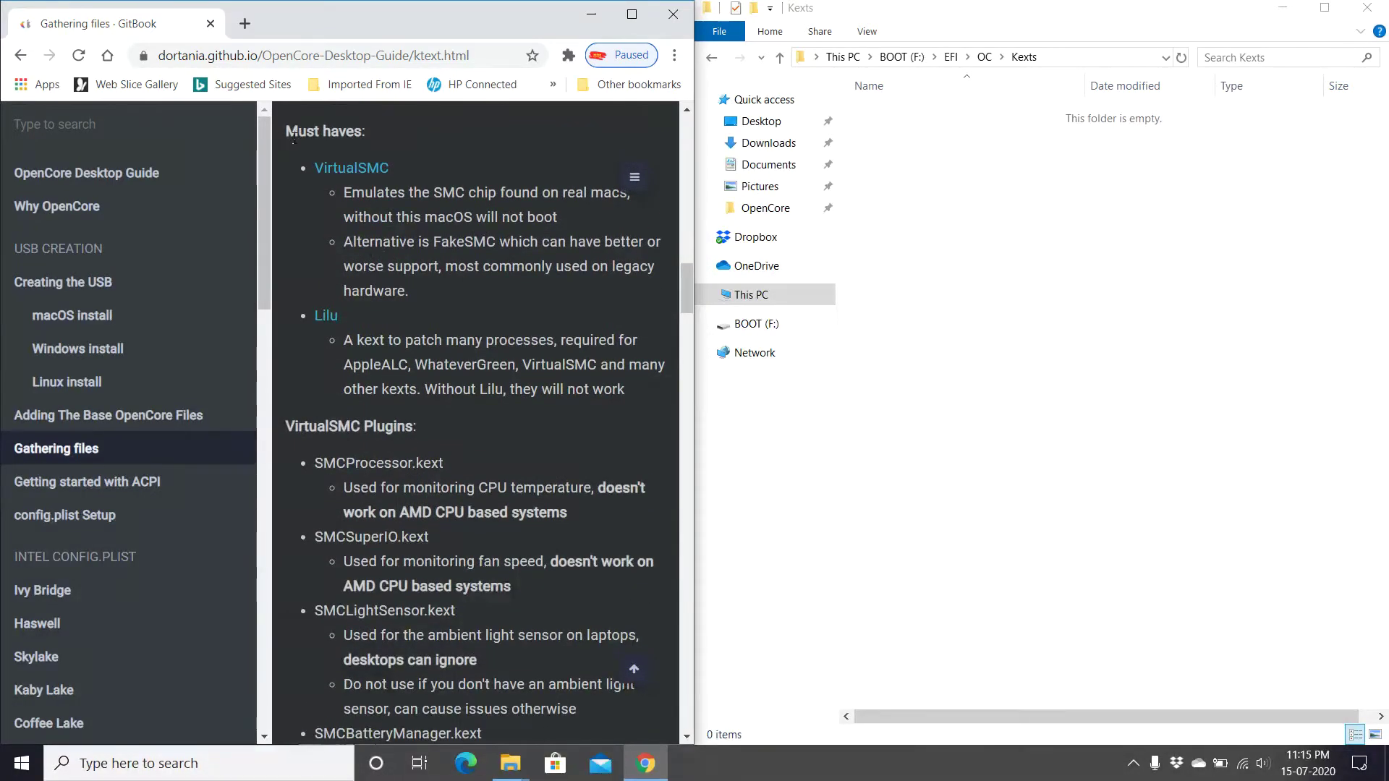
left_click_drag(280, 131, 414, 145)
left_click(399, 159)
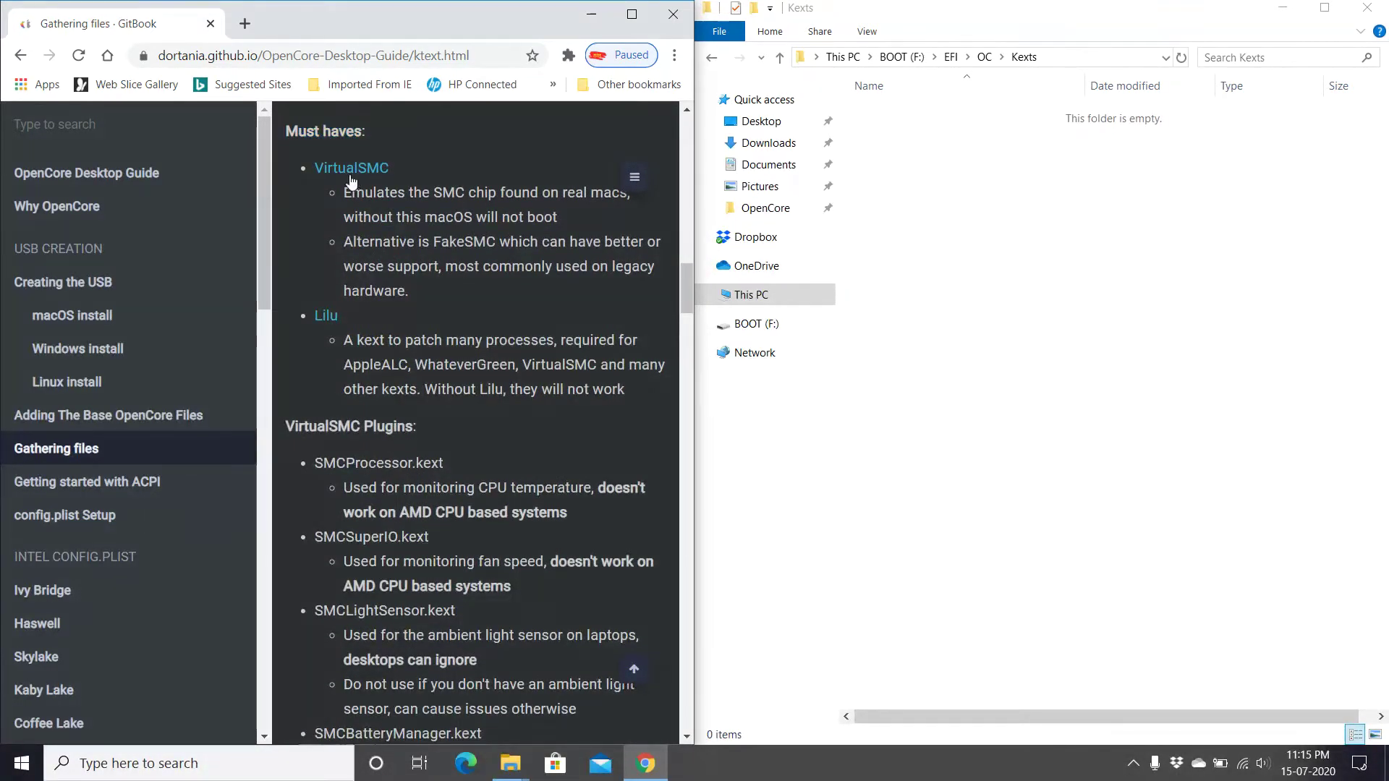
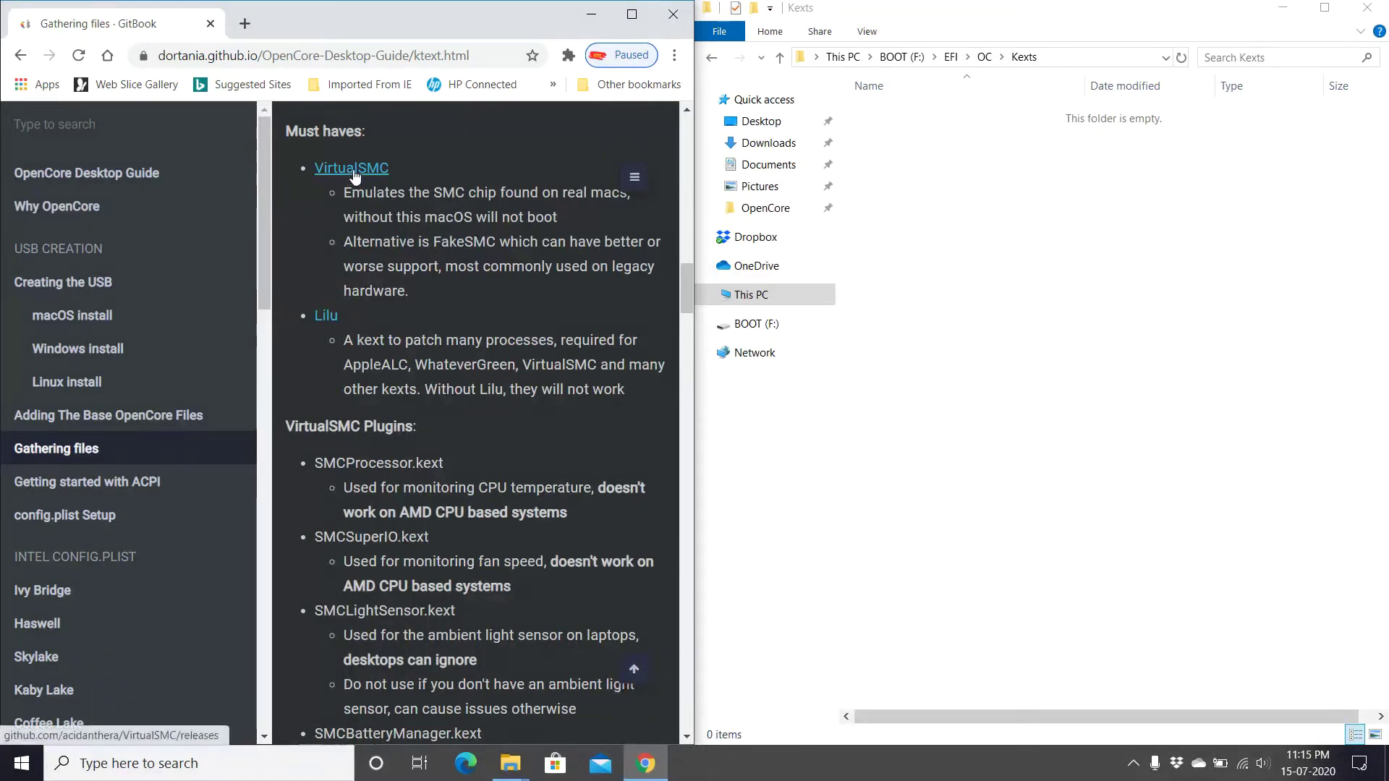
Download VirtualSMC-1.1.4-RELEASE.zip from its GitHub releases page into Downloads\OpenCore.
left_click(352, 171)
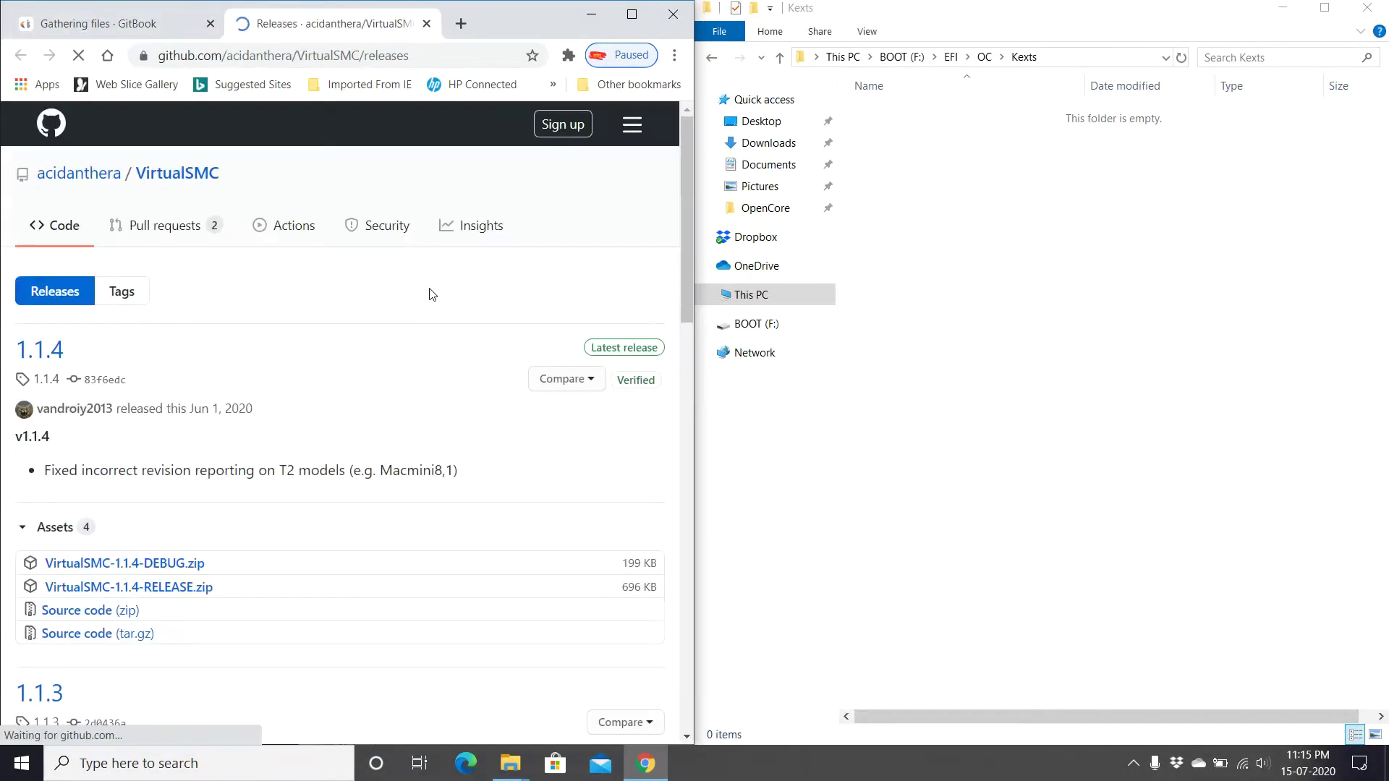
scroll(246, 405, "down", 3)
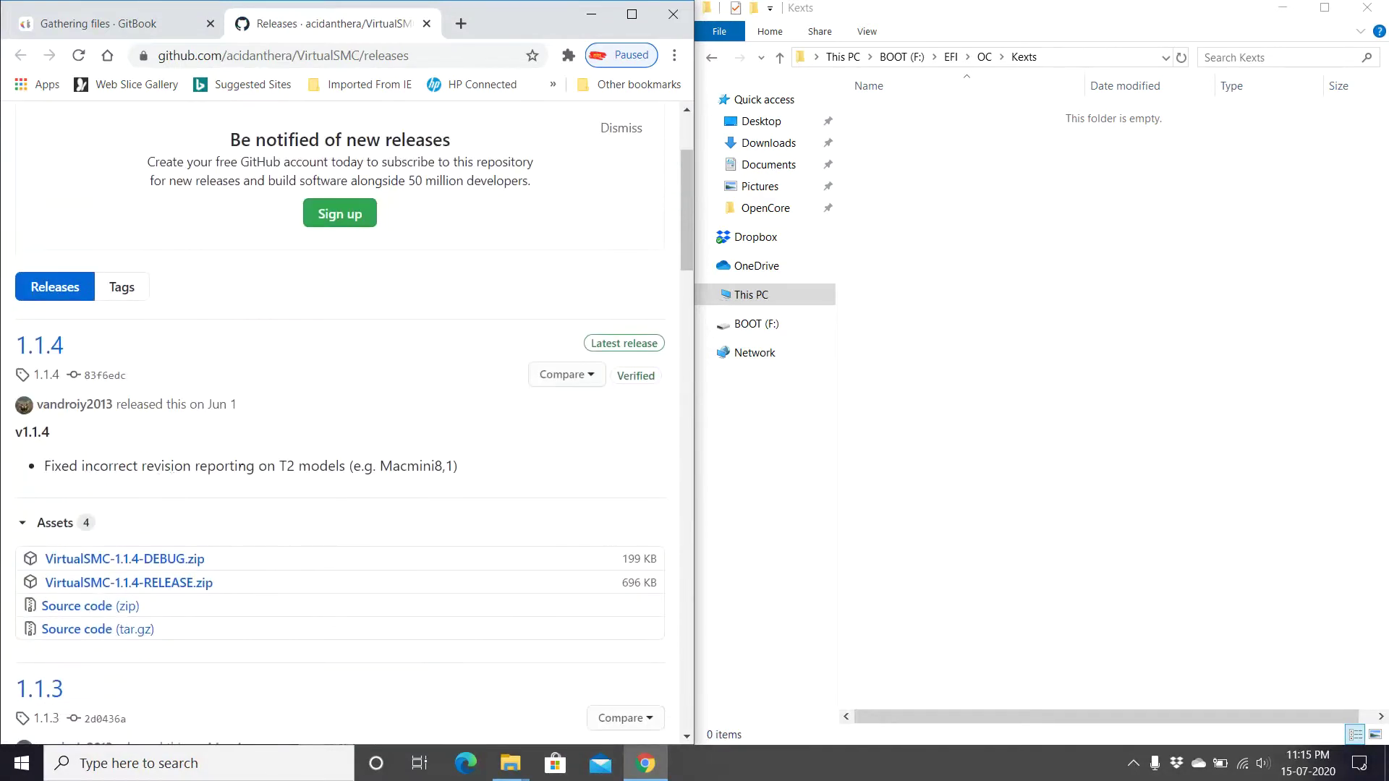
left_click(155, 584)
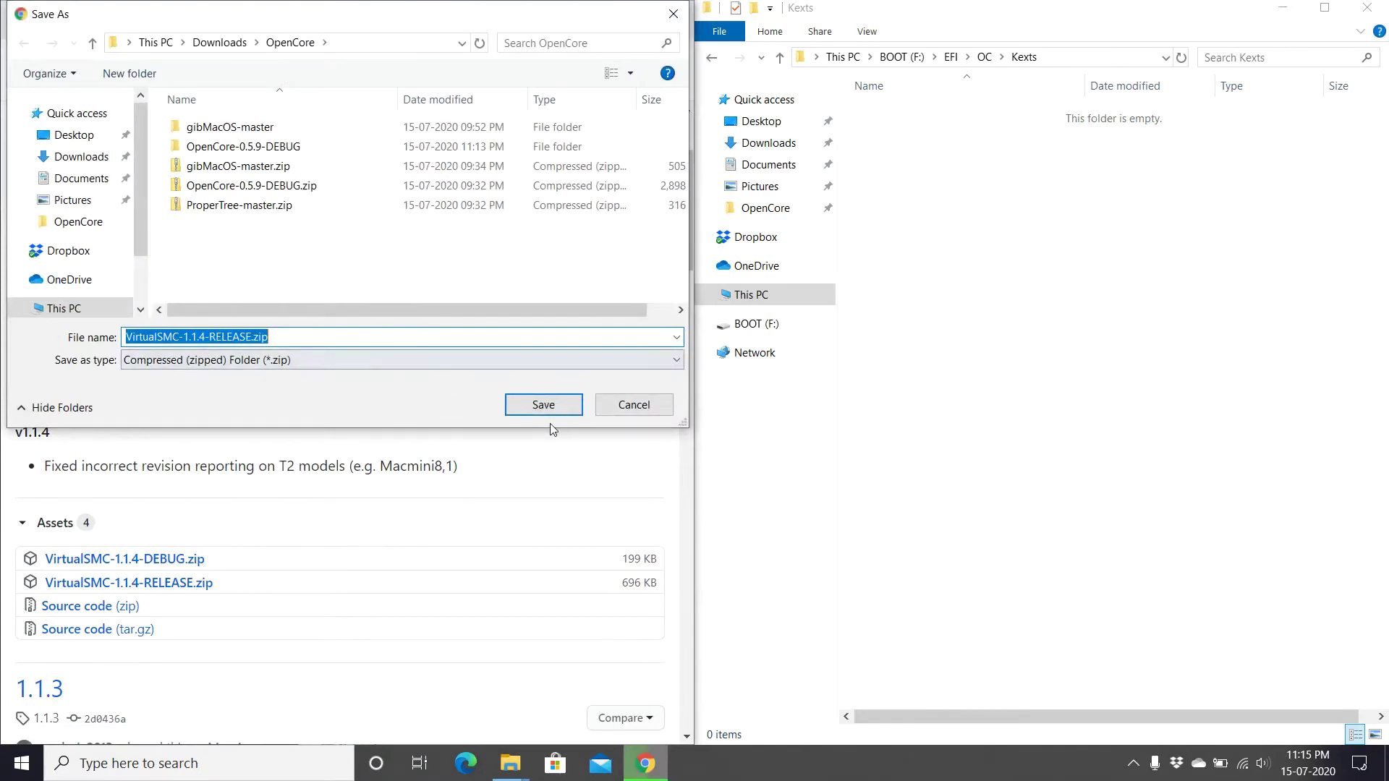
left_click(552, 407)
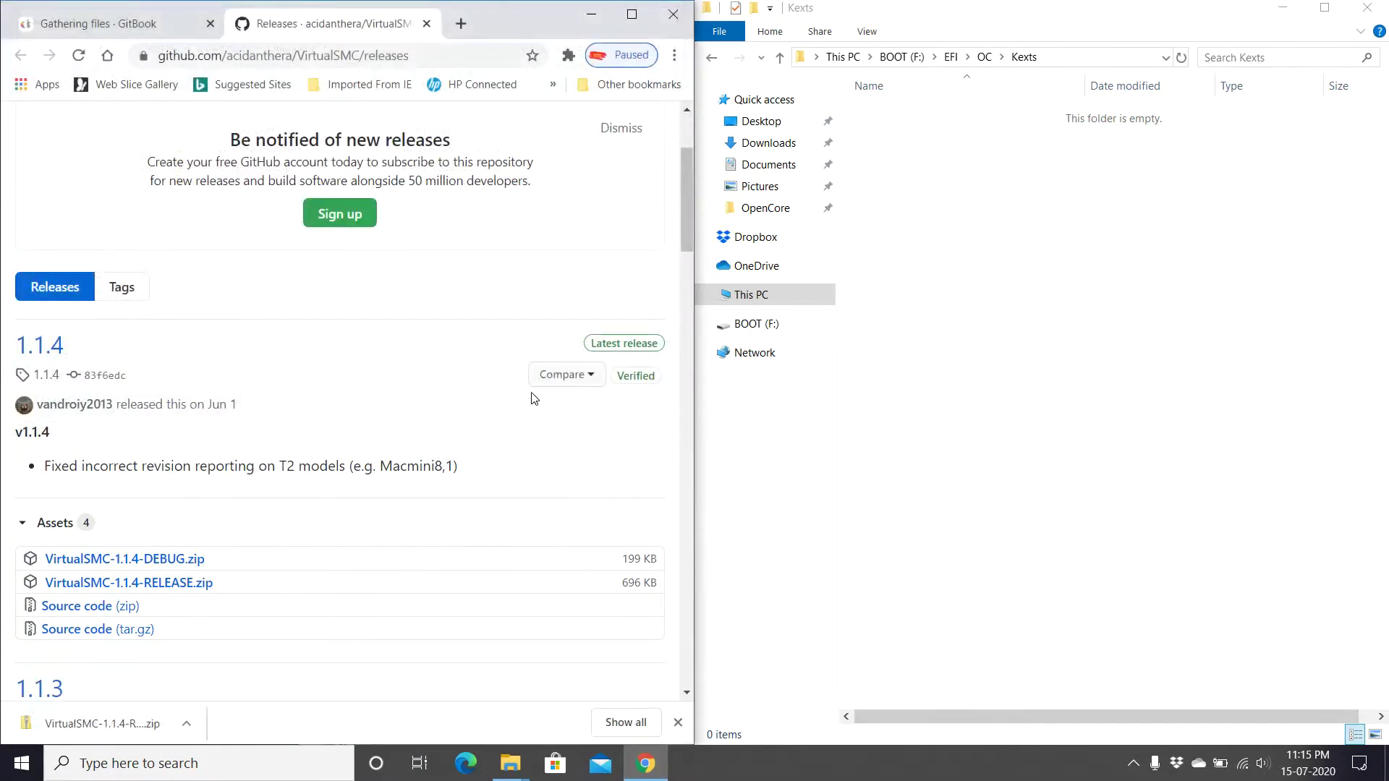
Download Lilu-1.4.5-RELEASE.zip from its GitHub releases page into the same OpenCore folder.
left_click(185, 27)
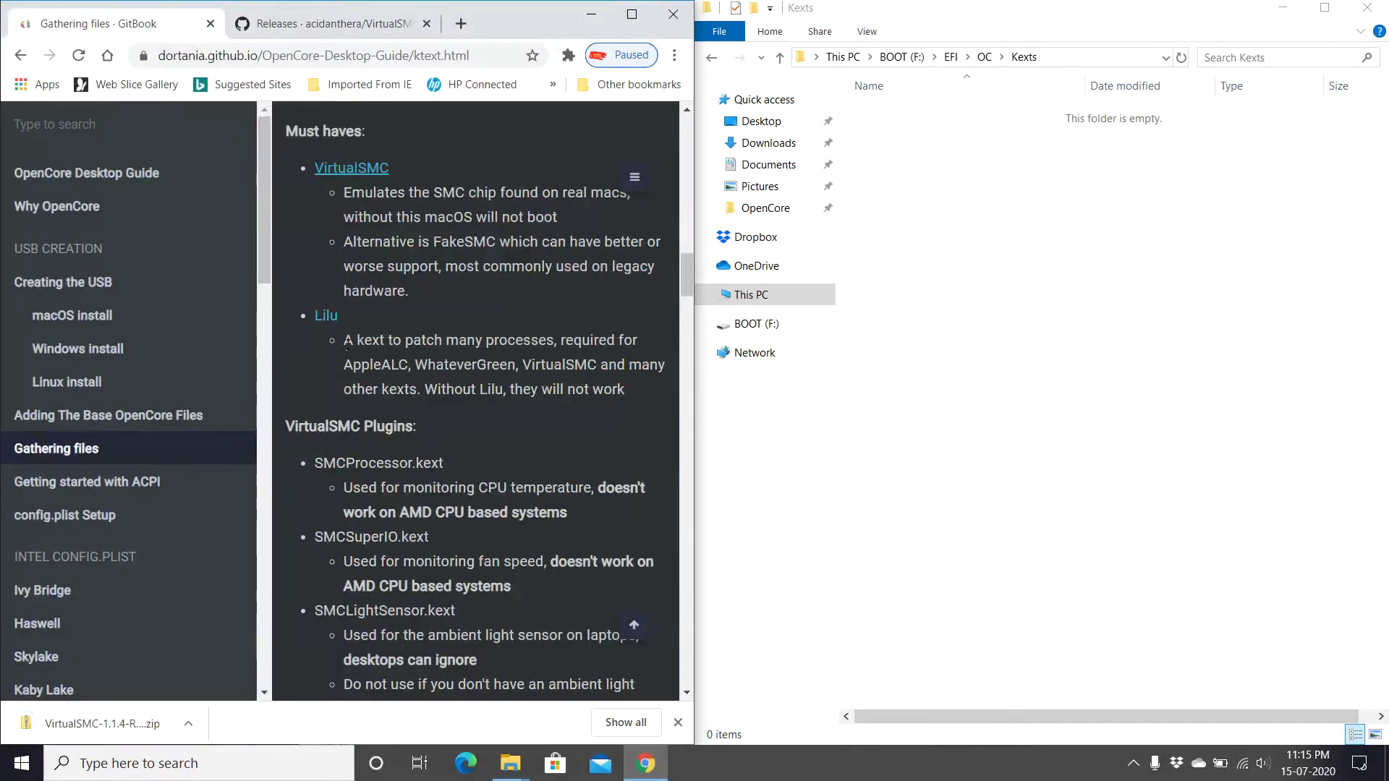
left_click(325, 316)
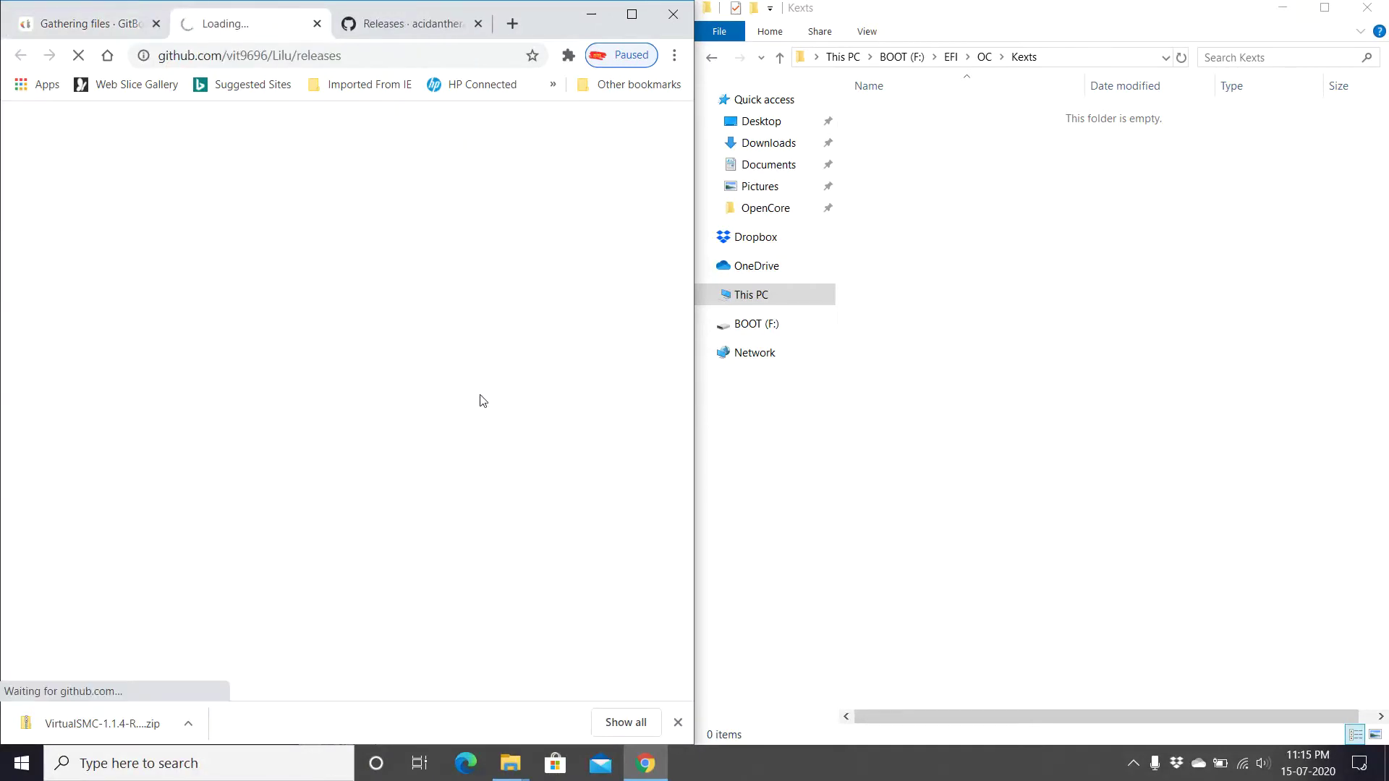
scroll(260, 510, "down", 3)
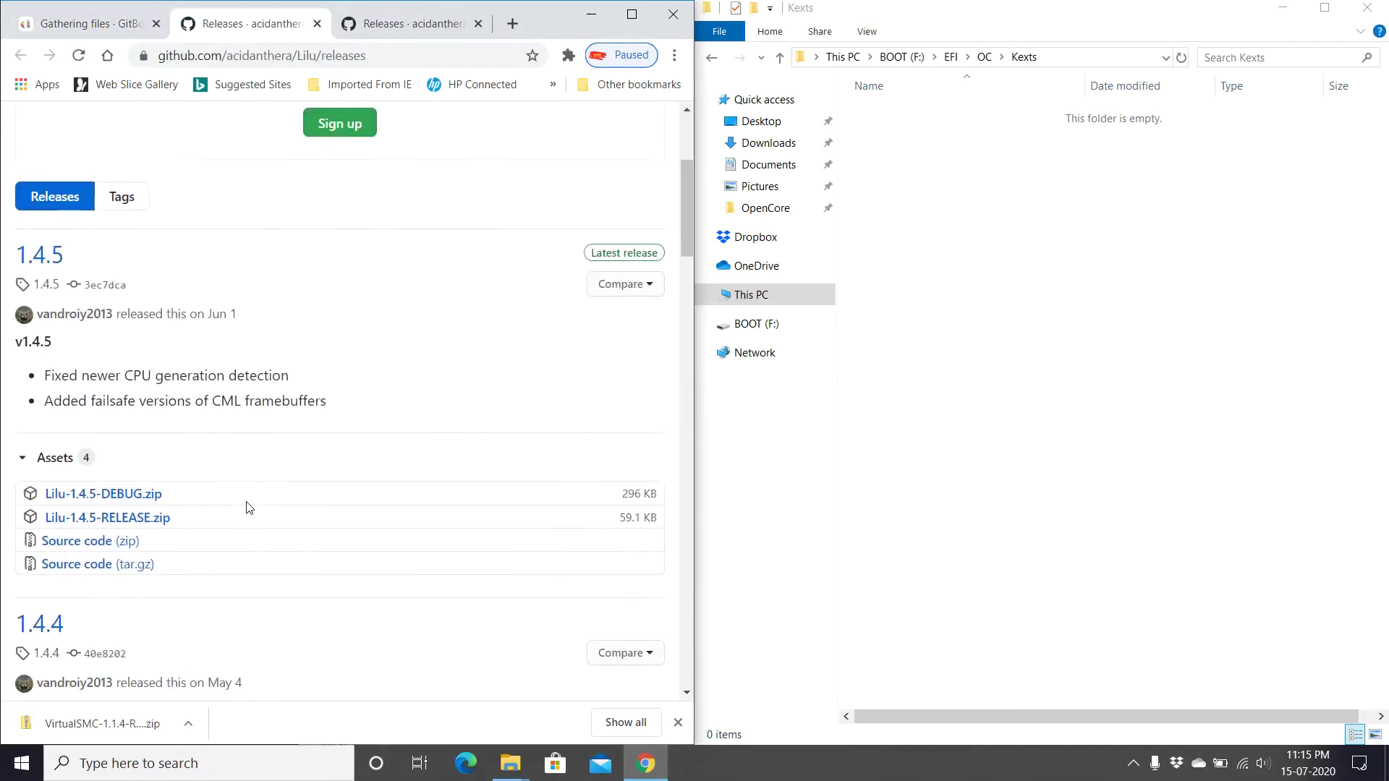
left_click(106, 519)
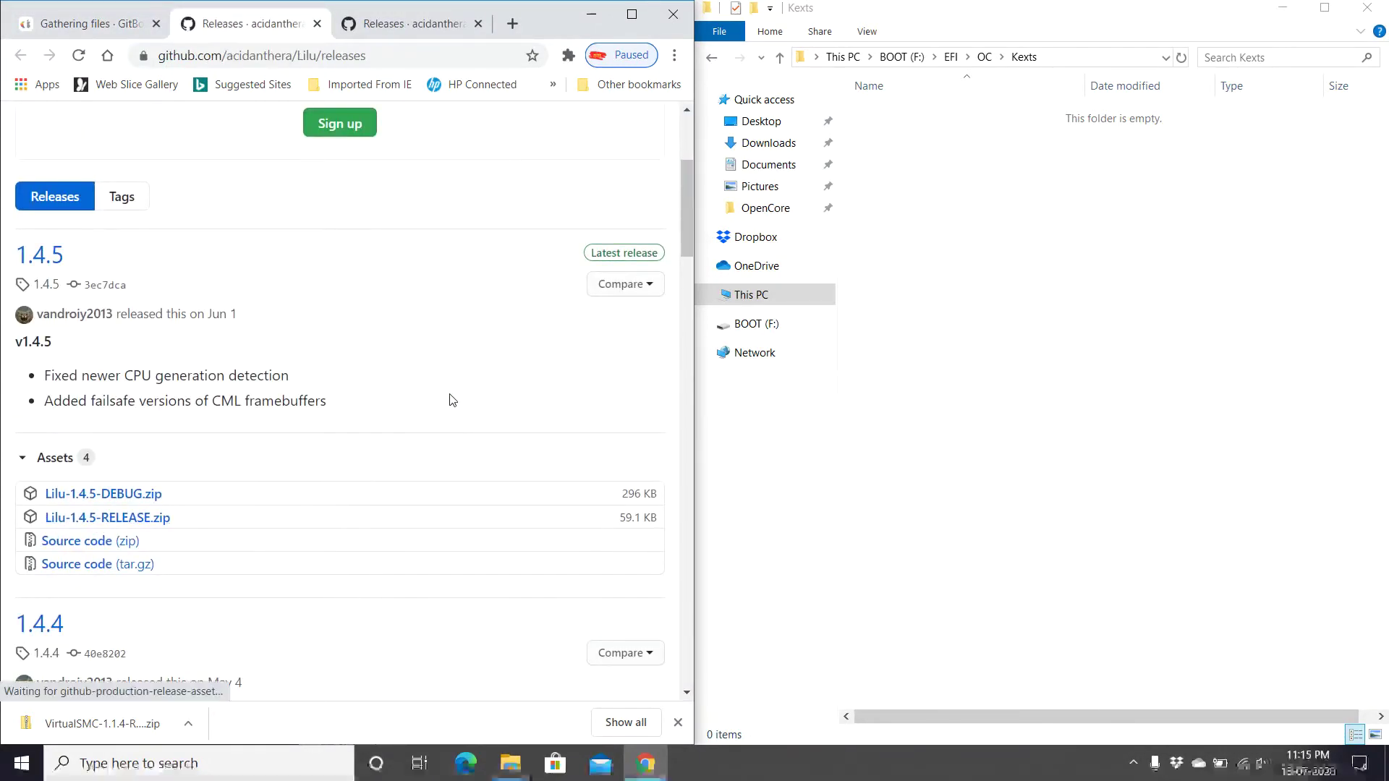
left_click(531, 405)
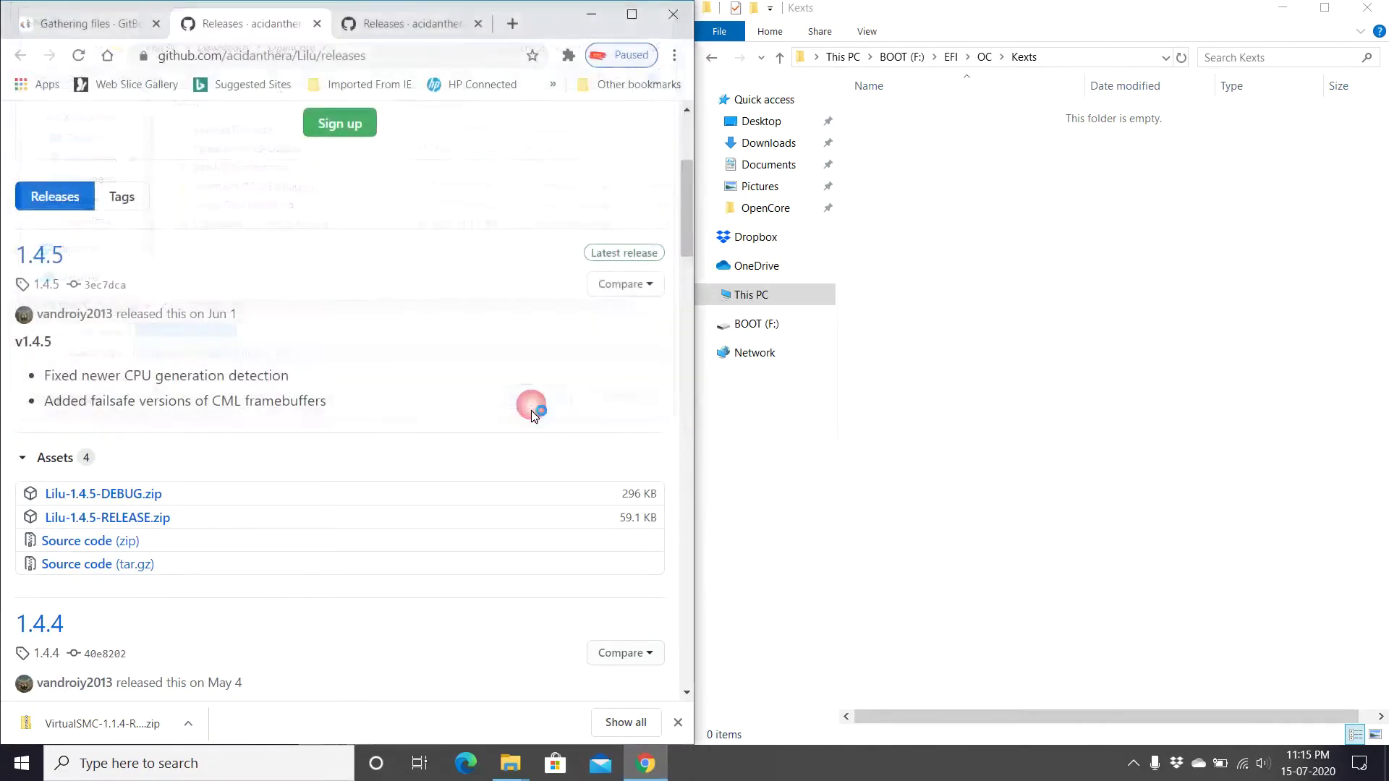
left_click(510, 772)
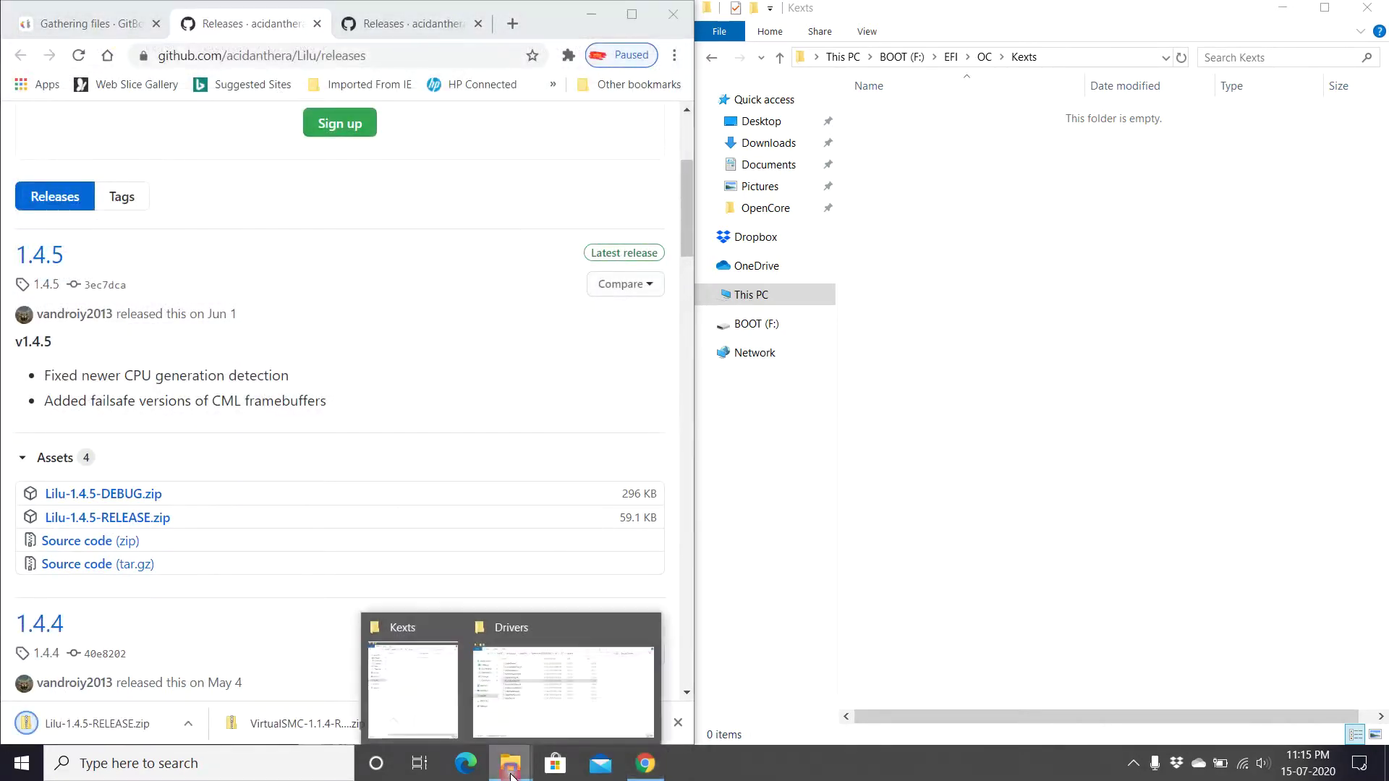
Extract VirtualSMC-1.1.4-RELEASE.zip with 7-Zip and open its Kexts folder of five kexts.
left_click(532, 691)
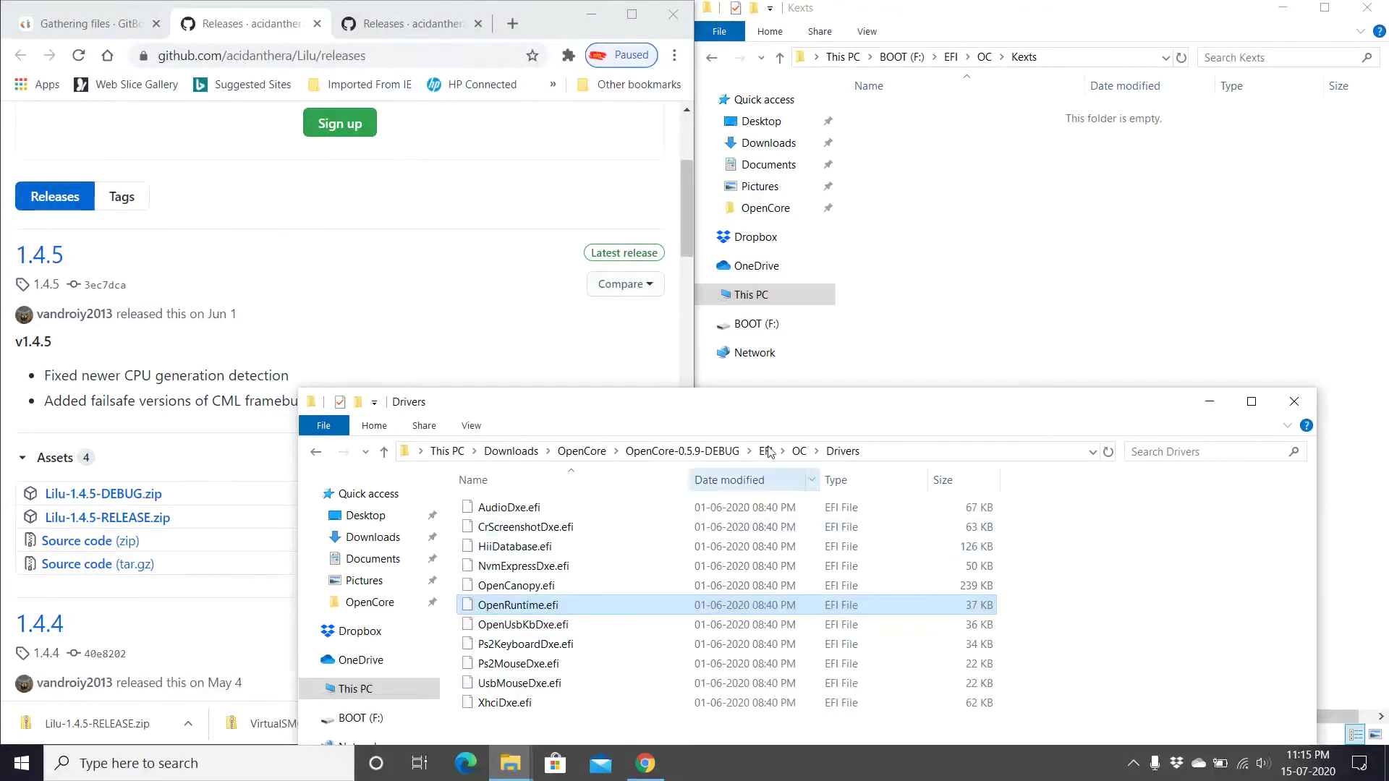
left_click_drag(781, 403, 676, 110)
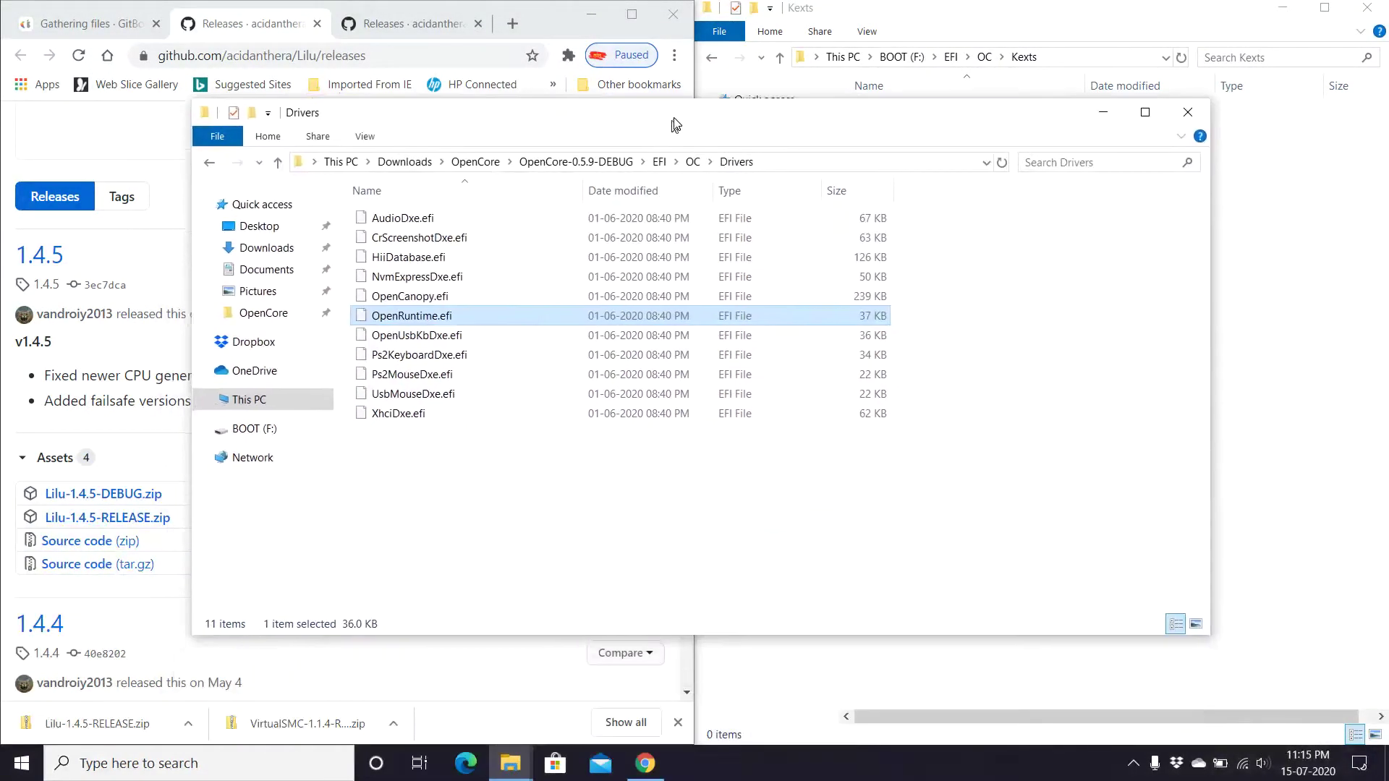
left_click(489, 166)
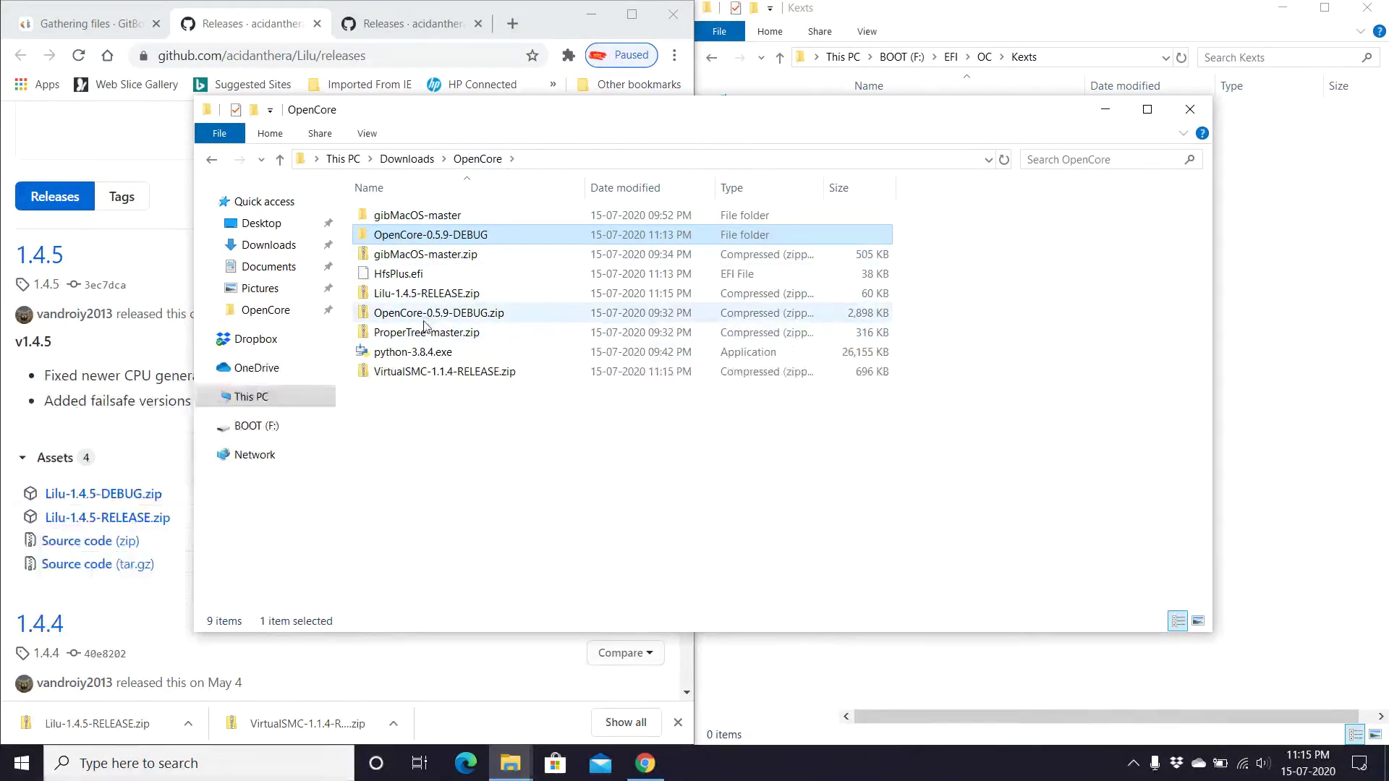
left_click(517, 377)
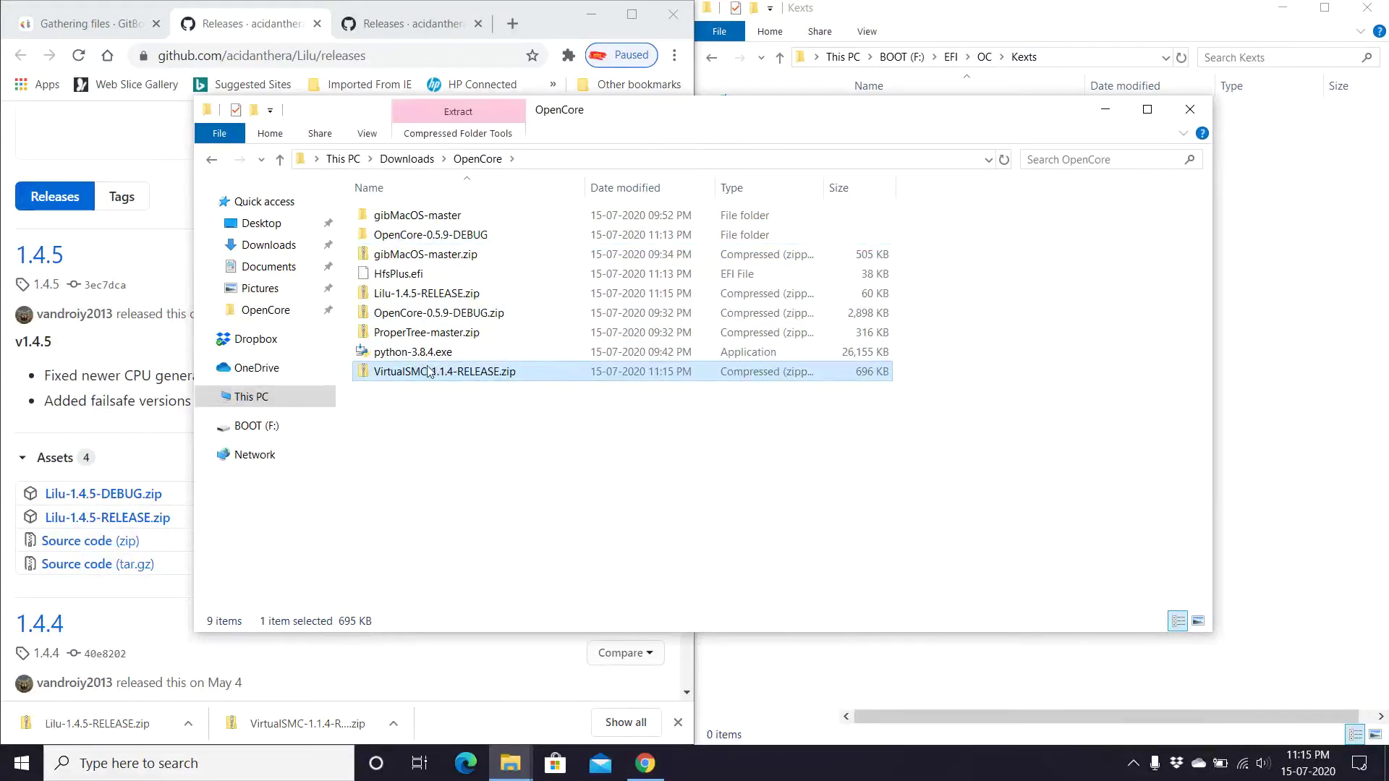
right_click(425, 372)
mouse_move(529, 384)
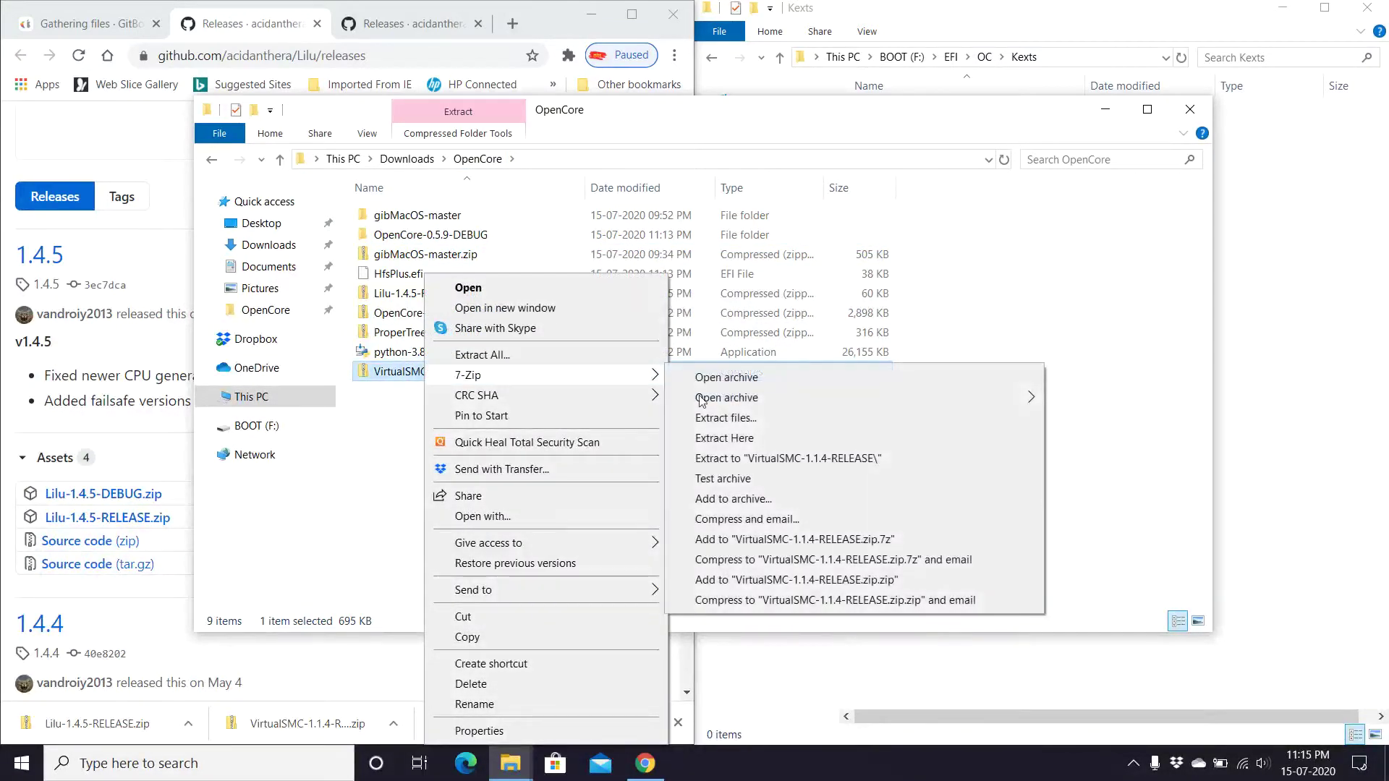
left_click(807, 457)
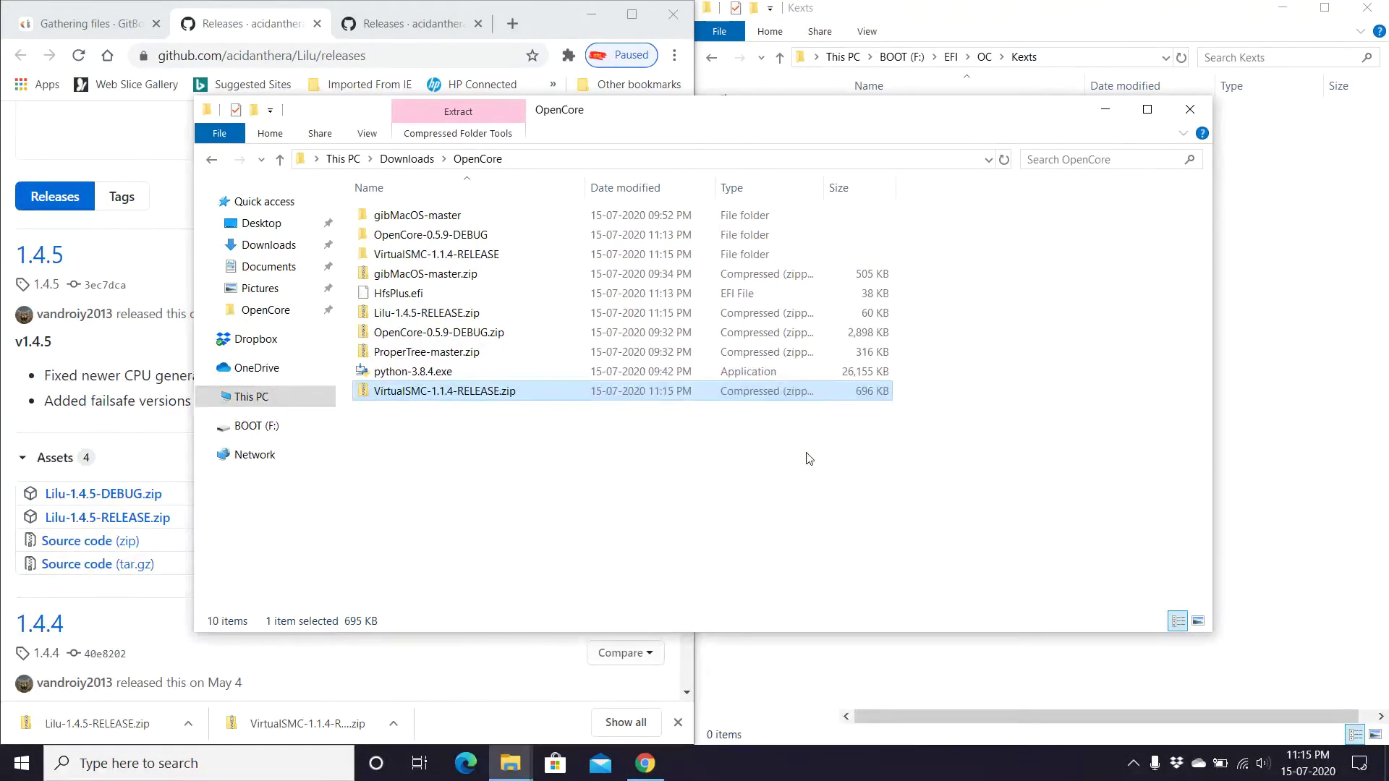
double_click(442, 255)
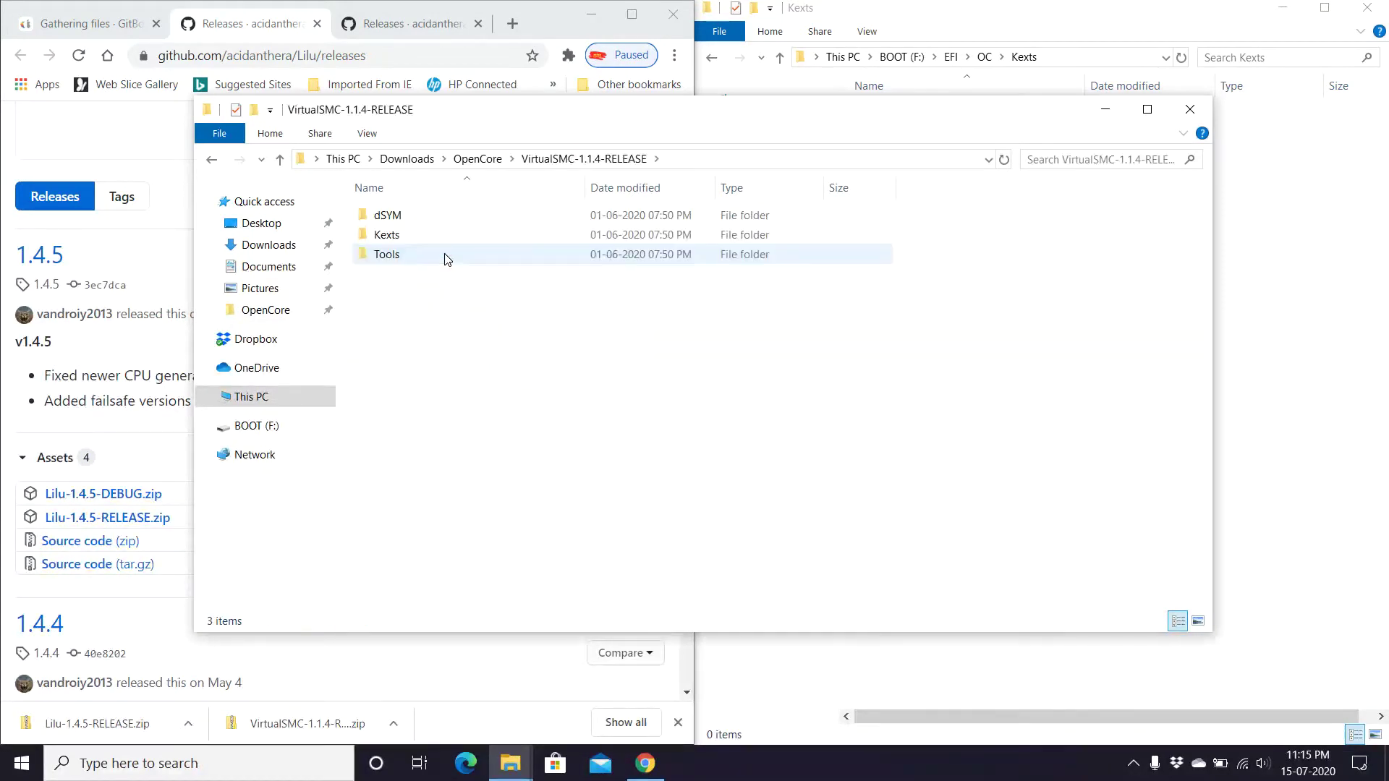
double_click(394, 236)
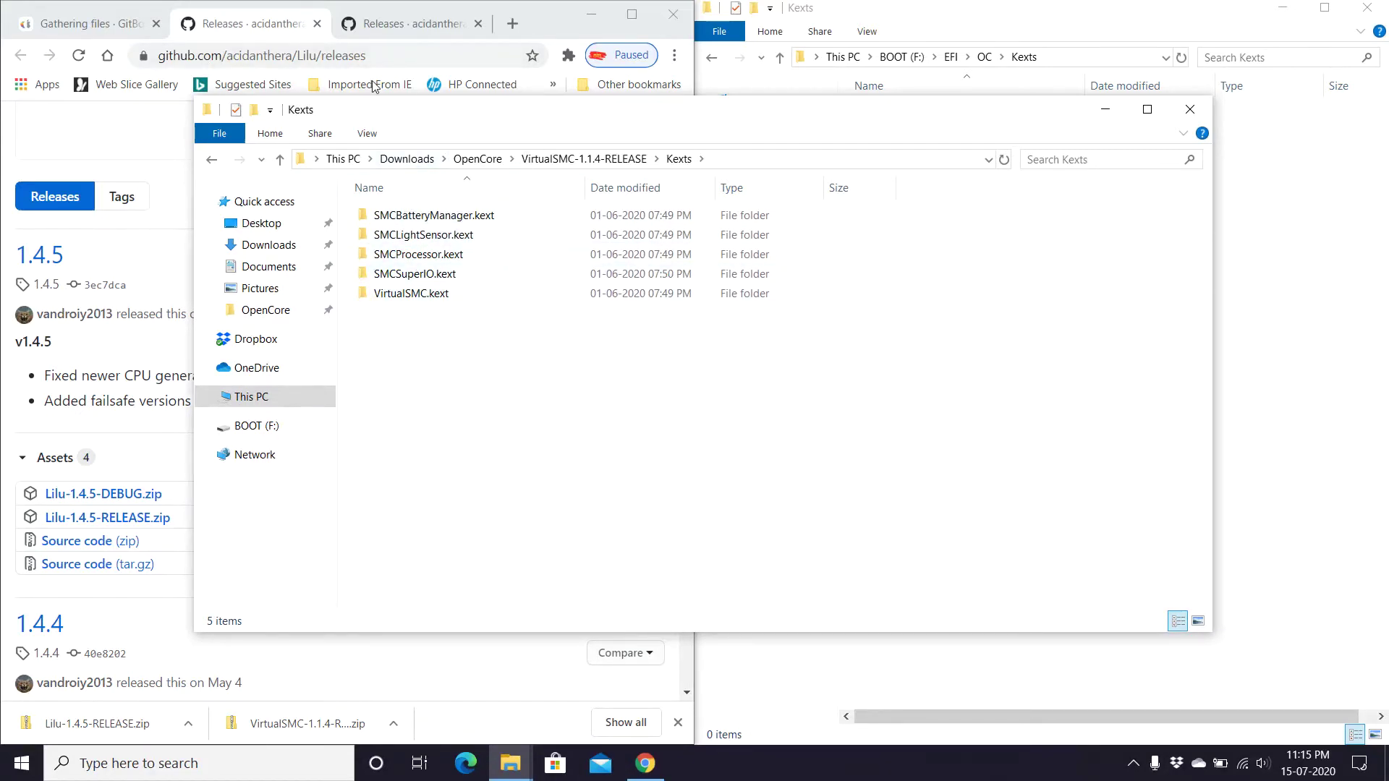
left_click(126, 25)
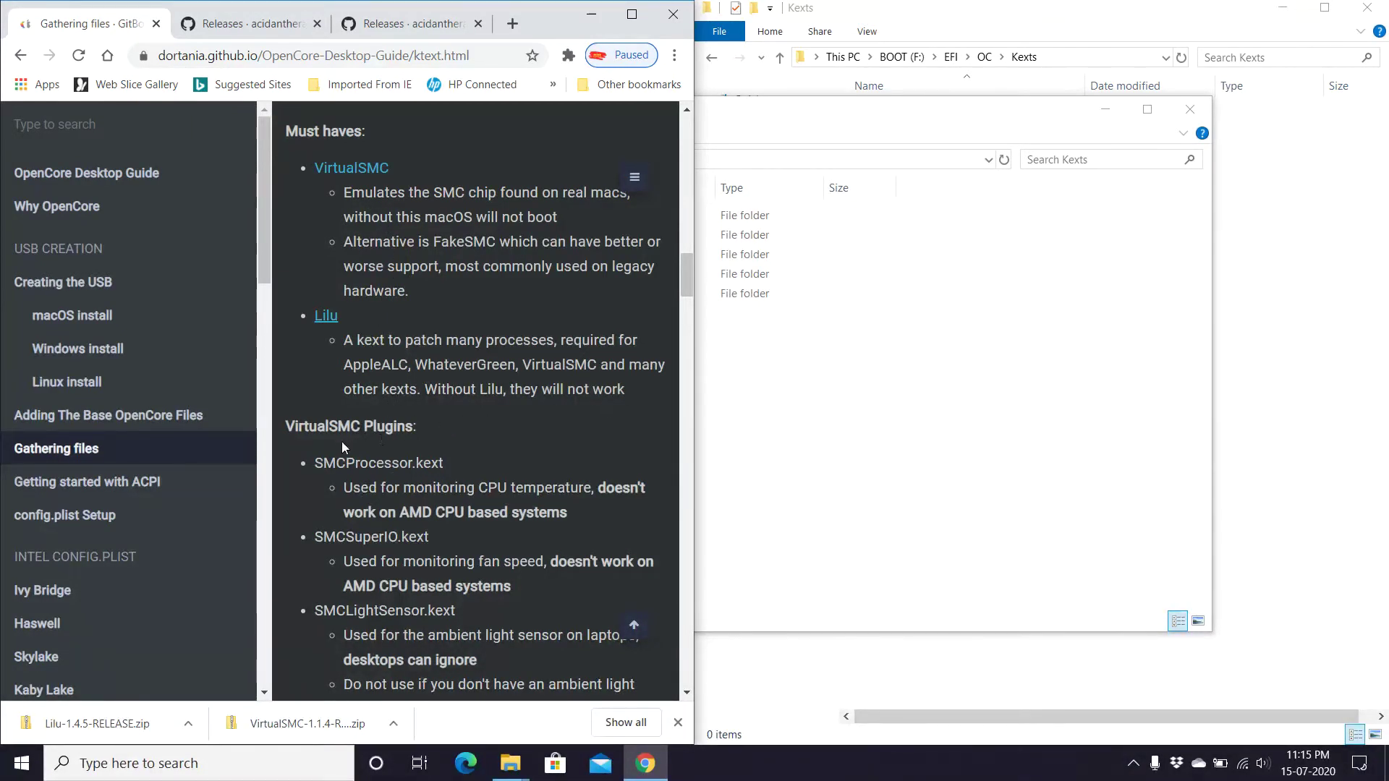
Highlight the guide's SMCProcessor and SMCSuperIO kext descriptions.
left_click_drag(283, 421, 450, 431)
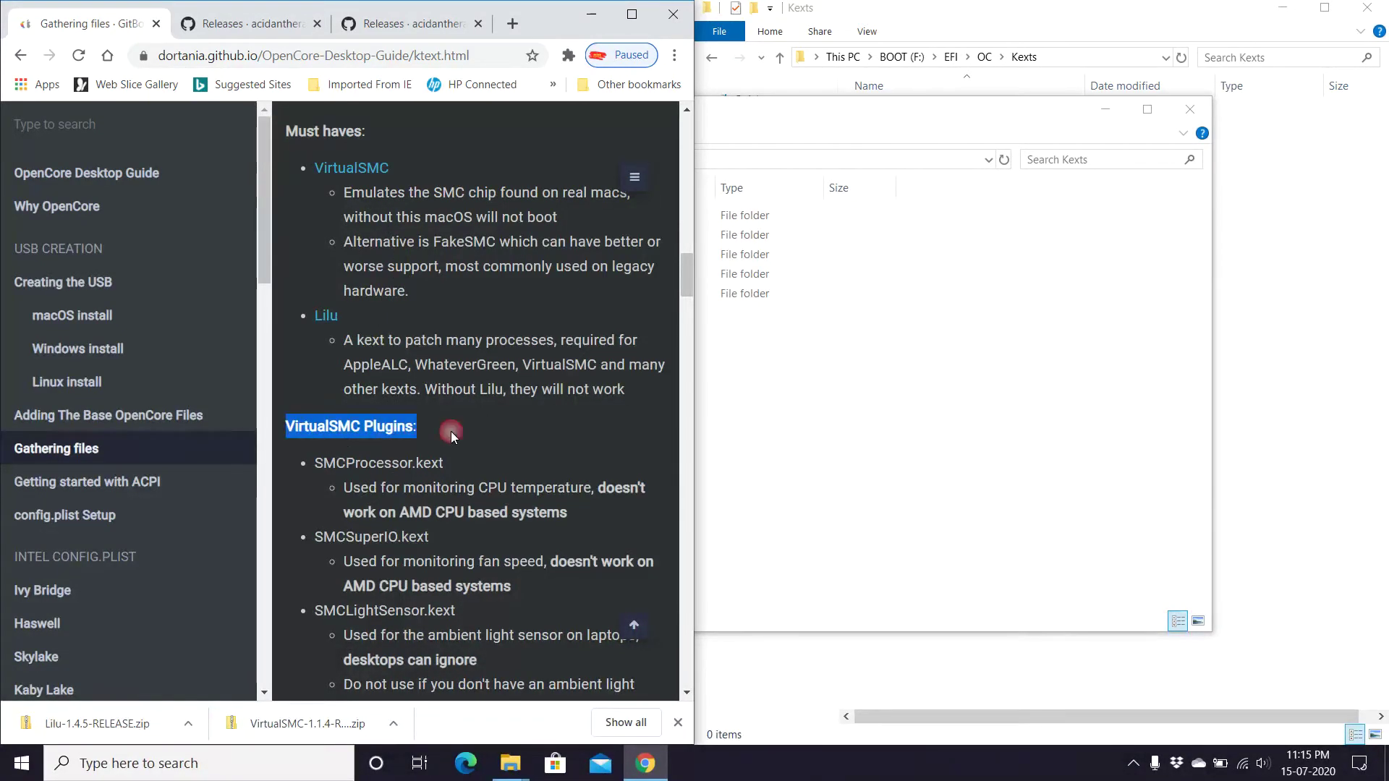
scroll(454, 428, "down", 1)
scroll(455, 434, "down", 1)
left_click(456, 276)
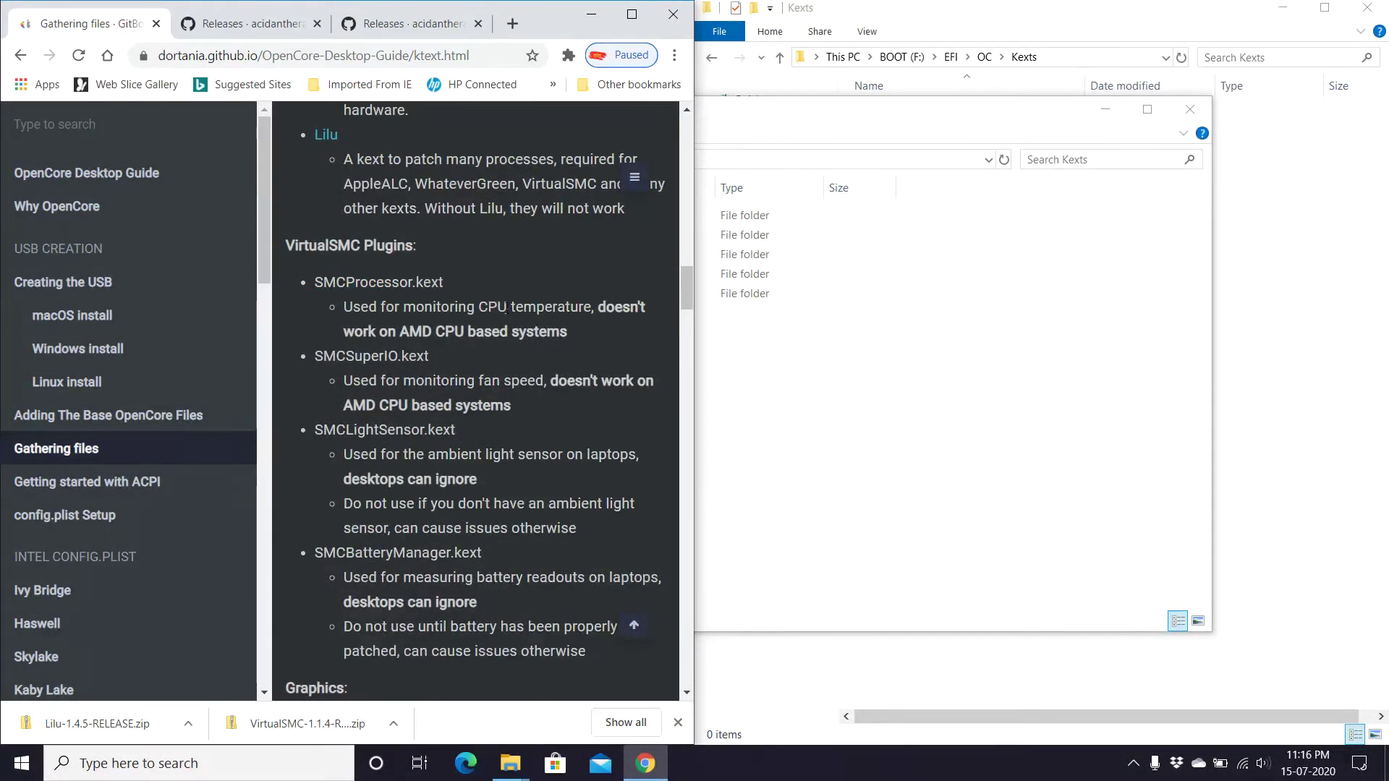
left_click_drag(315, 282, 506, 308)
left_click_drag(341, 307, 485, 335)
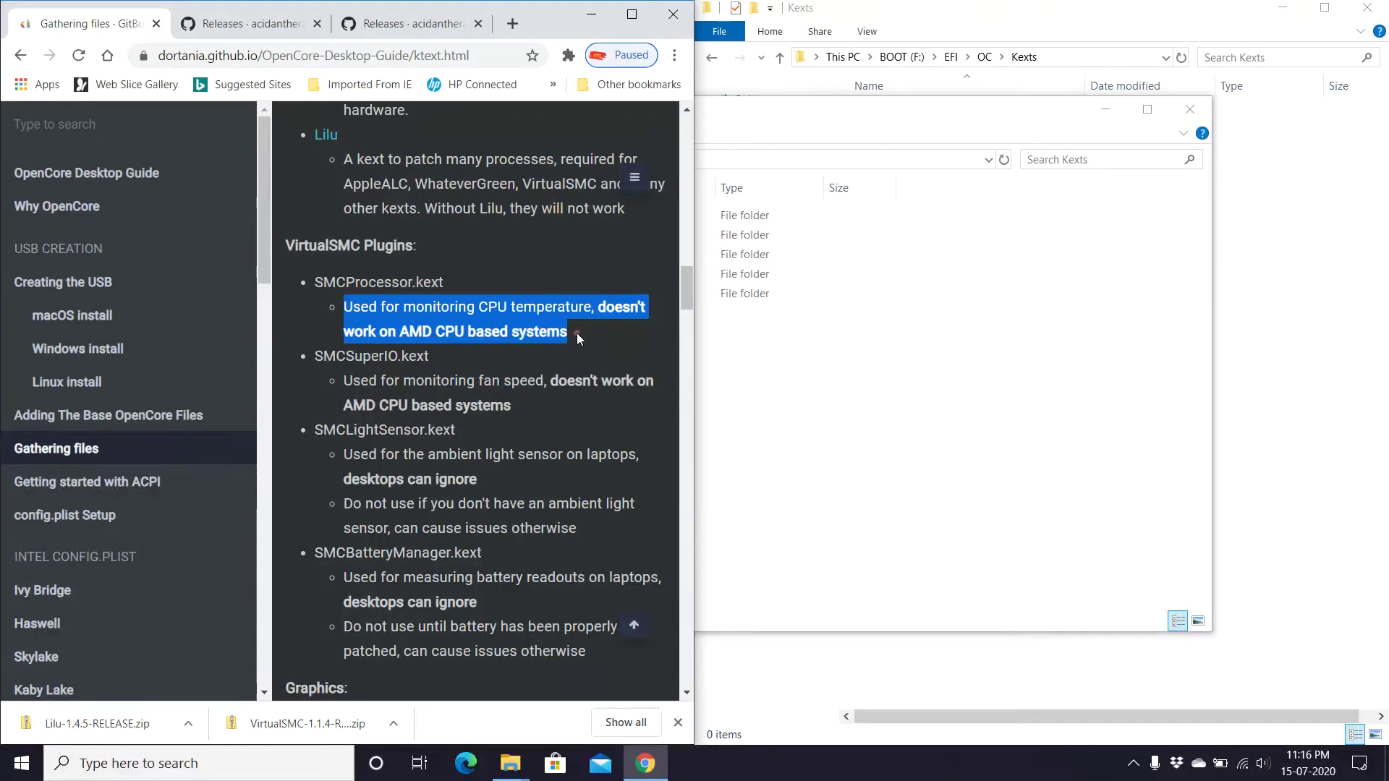
left_click(550, 337)
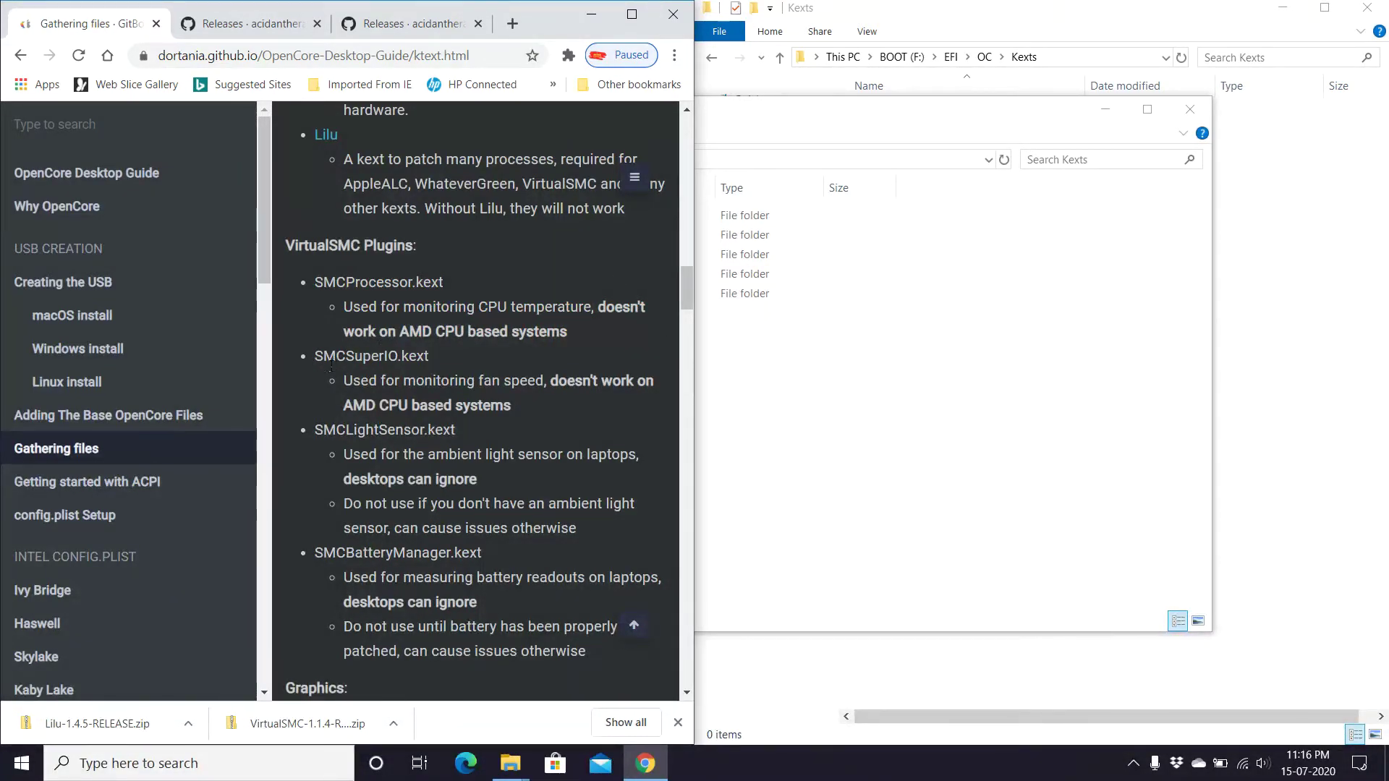
left_click_drag(310, 359, 522, 405)
left_click(473, 350)
left_click(522, 405)
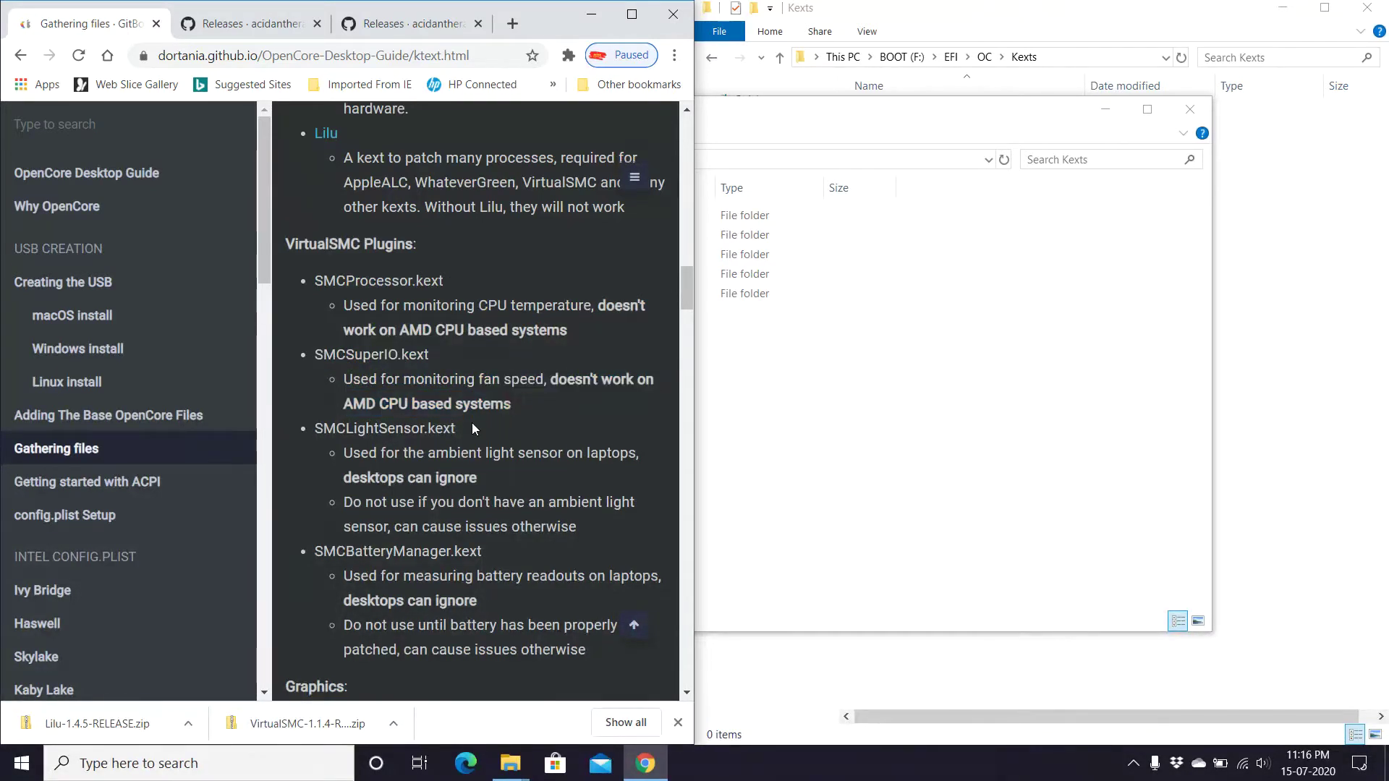
Highlight SMCLightSensor.kext and its ambient light sensor warning.
scroll(472, 423, "down", 1)
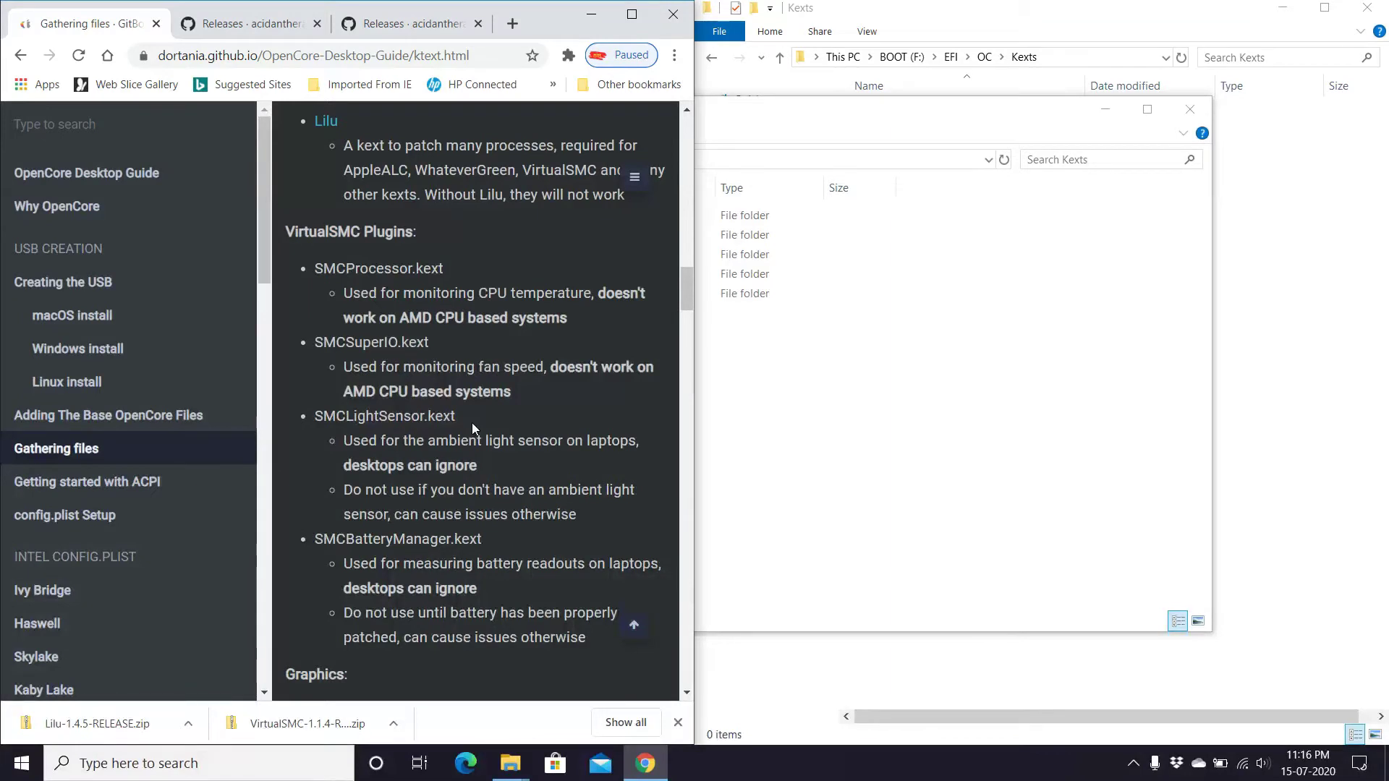
scroll(471, 423, "down", 1)
left_click_drag(314, 339, 549, 400)
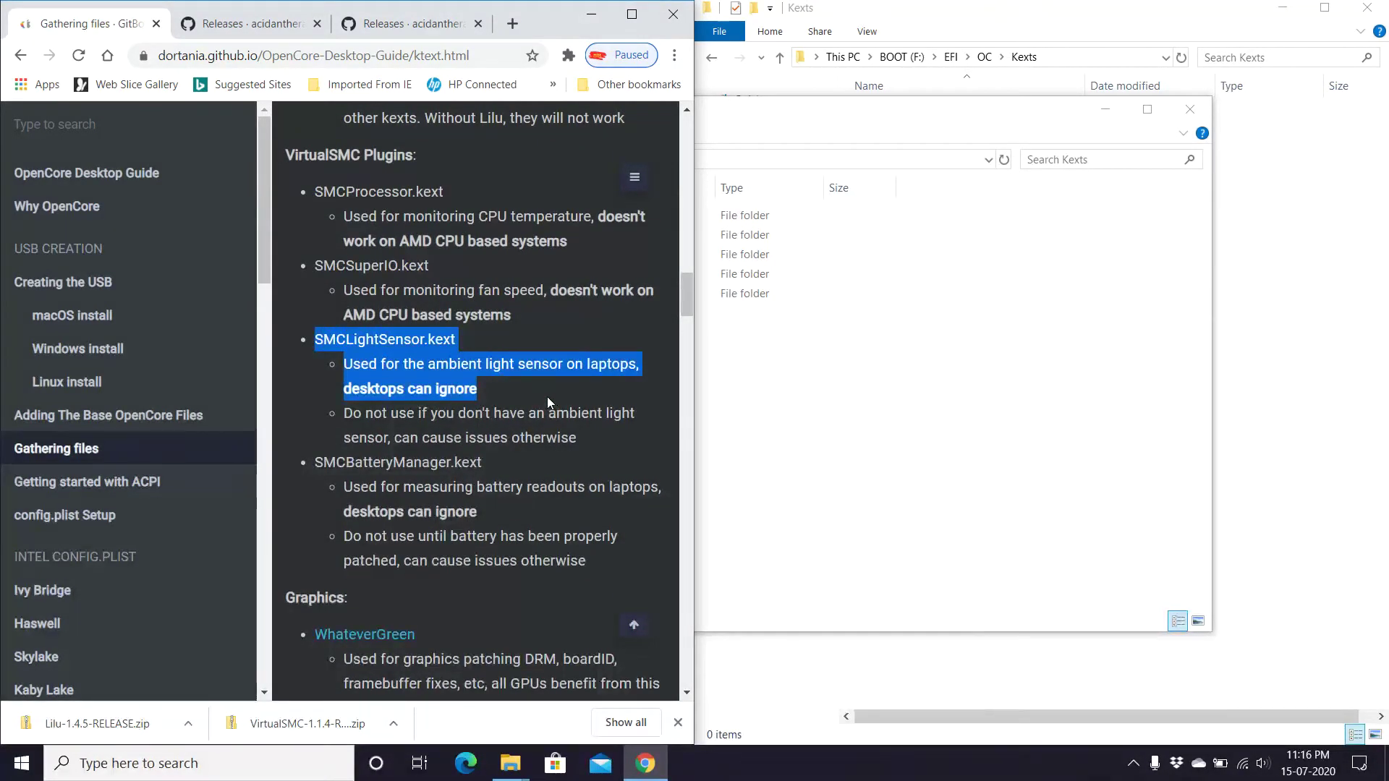
left_click(377, 425)
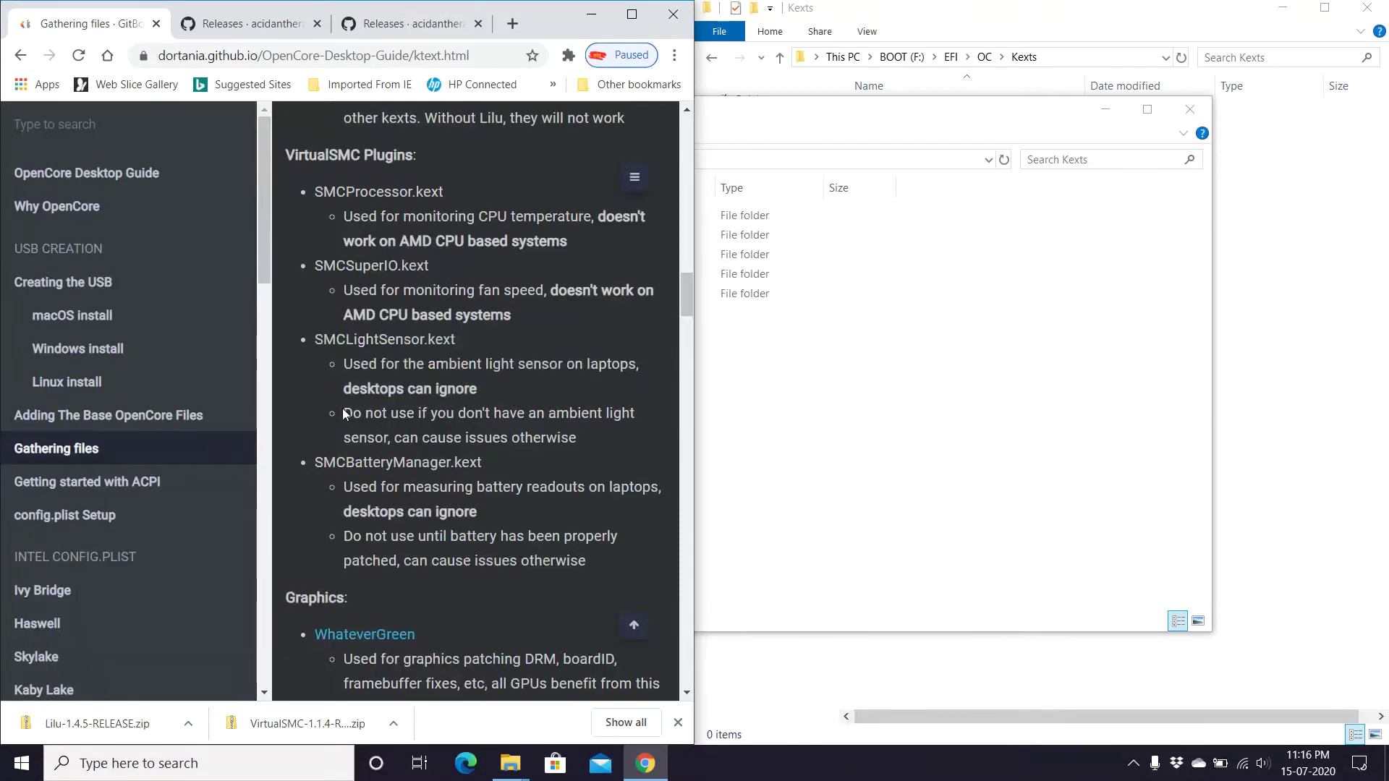
left_click_drag(343, 412, 520, 410)
left_click_drag(603, 423, 641, 440)
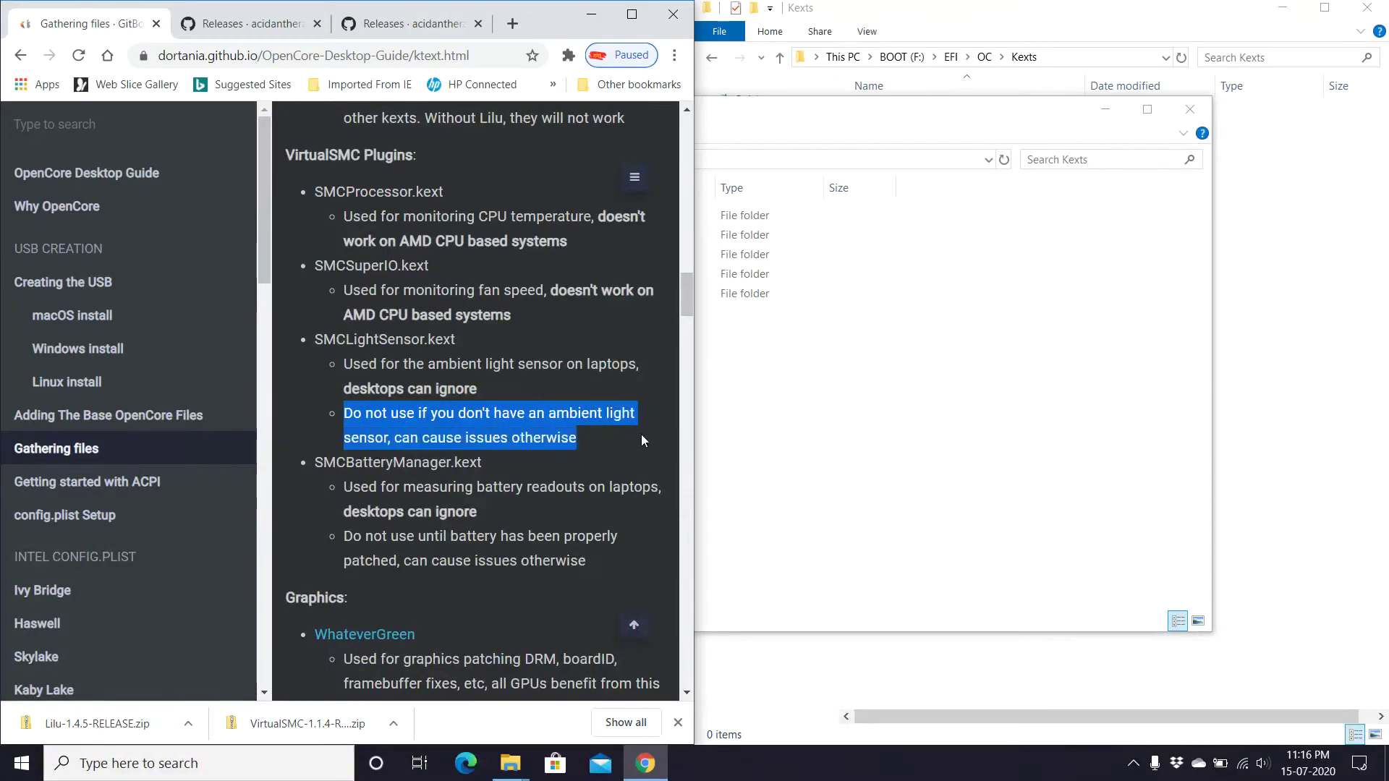
left_click(593, 437)
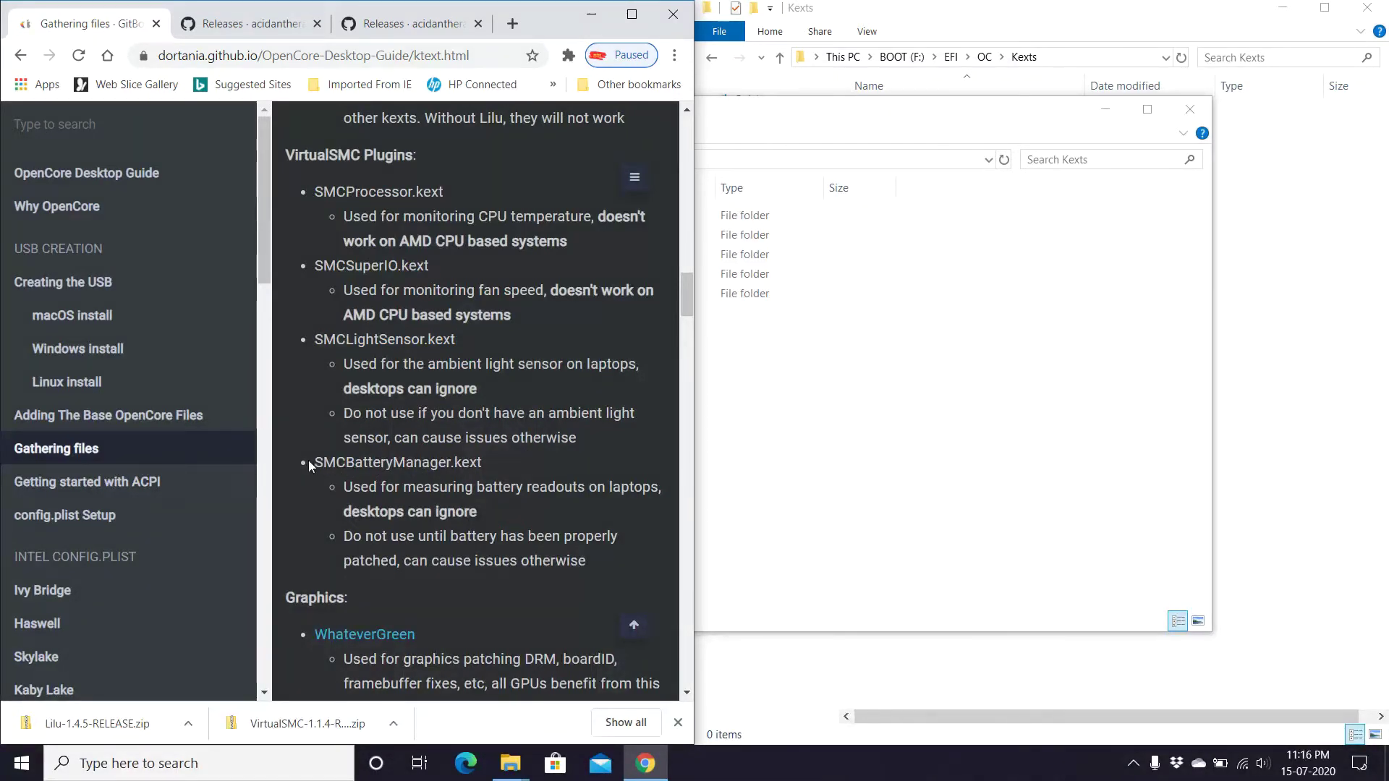
Review SMCBatteryManager's laptop-only notes and battery status, then reposition the VirtualSMC Kexts window.
left_click_drag(309, 465, 483, 463)
left_click(524, 460)
left_click_drag(312, 463, 477, 514)
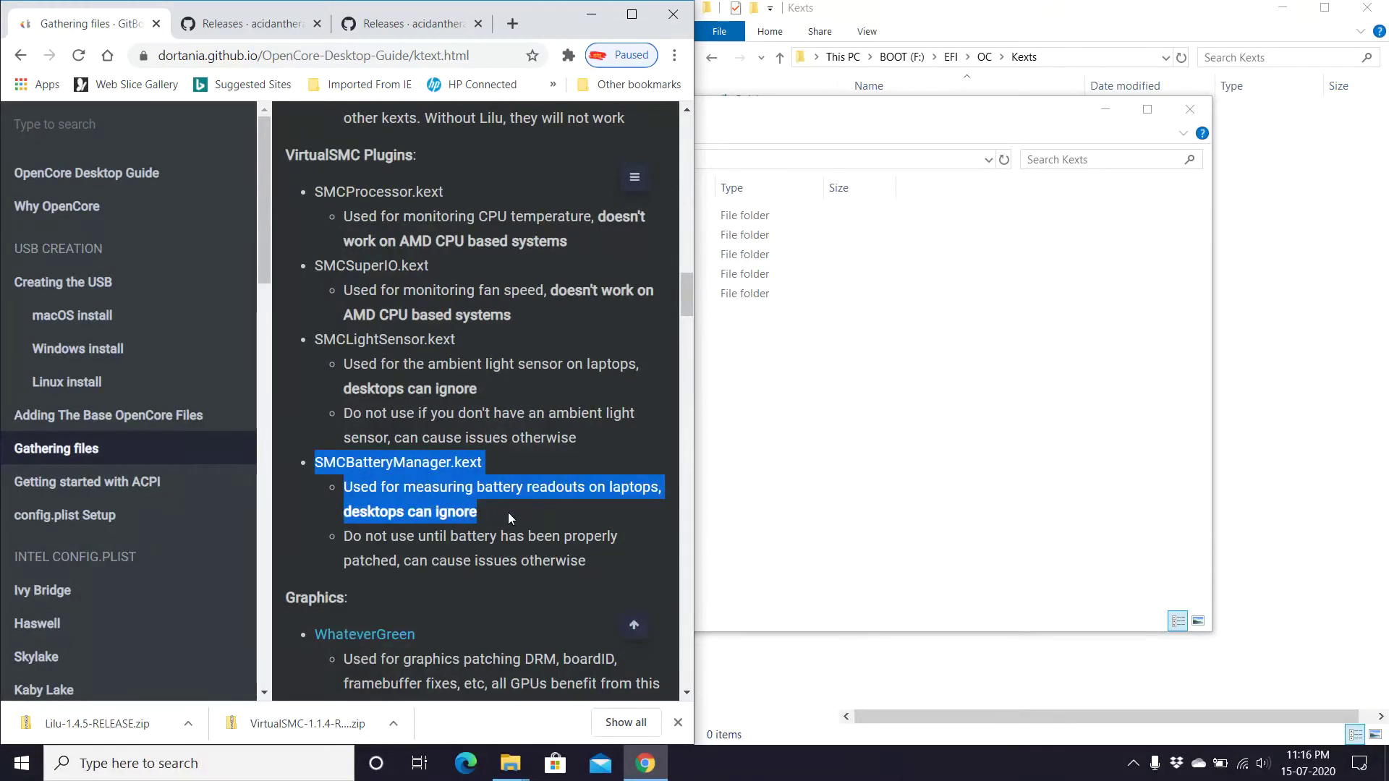
left_click(510, 513)
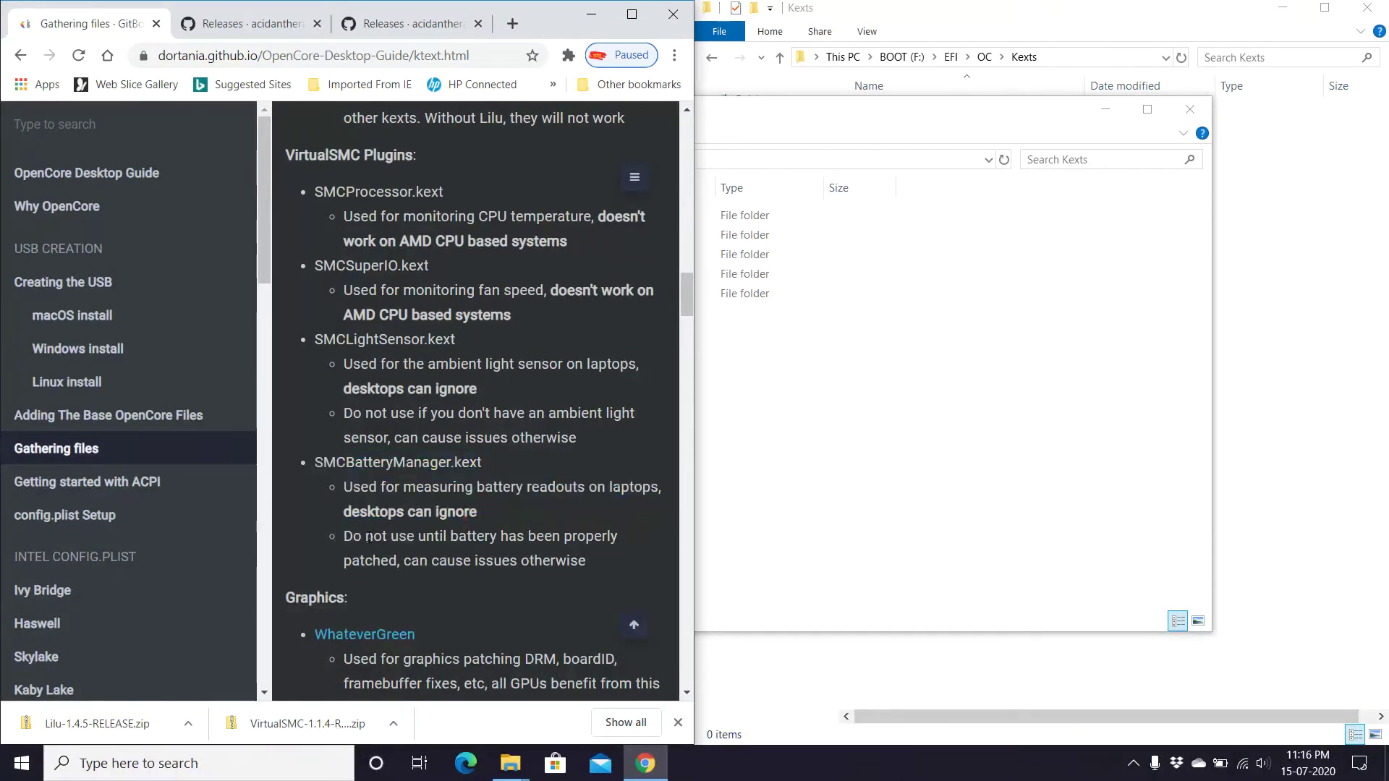
left_click_drag(344, 541, 592, 562)
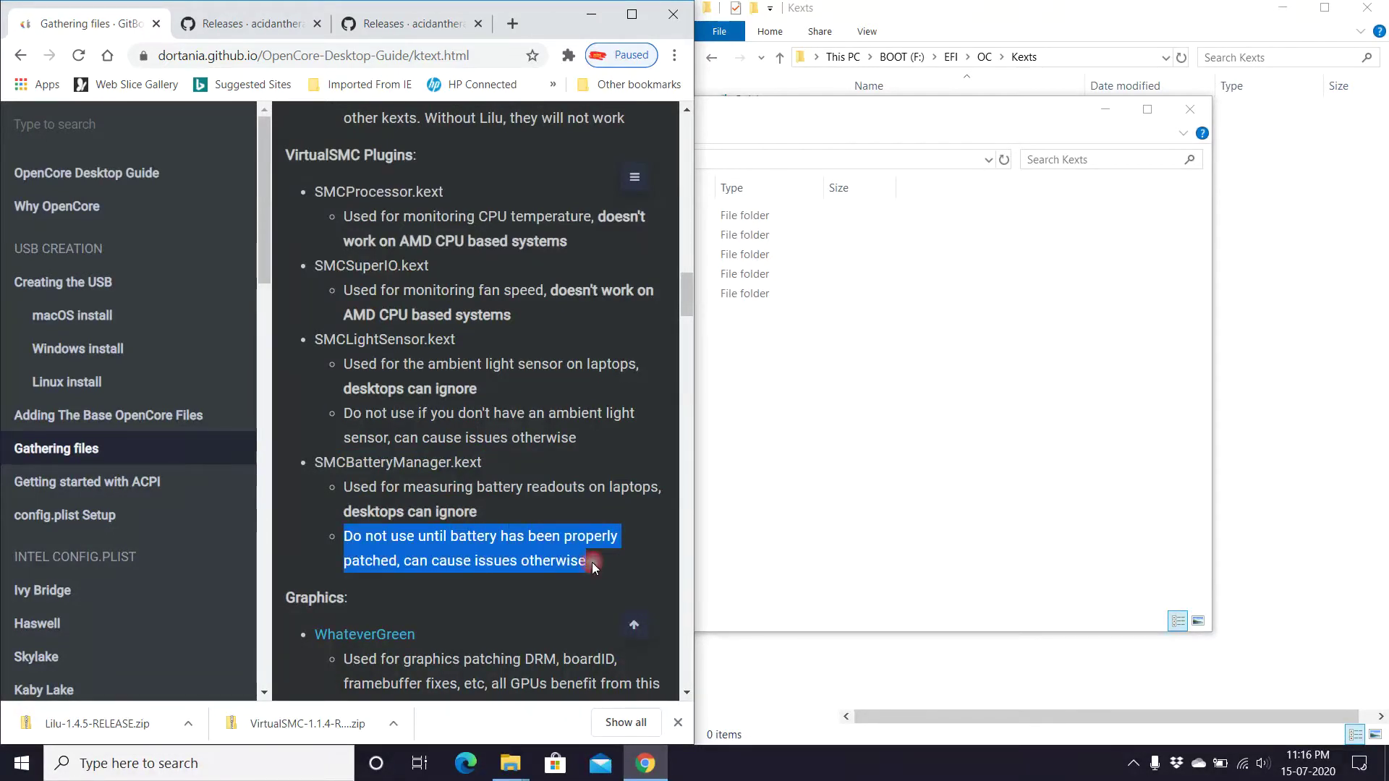
left_click(522, 547)
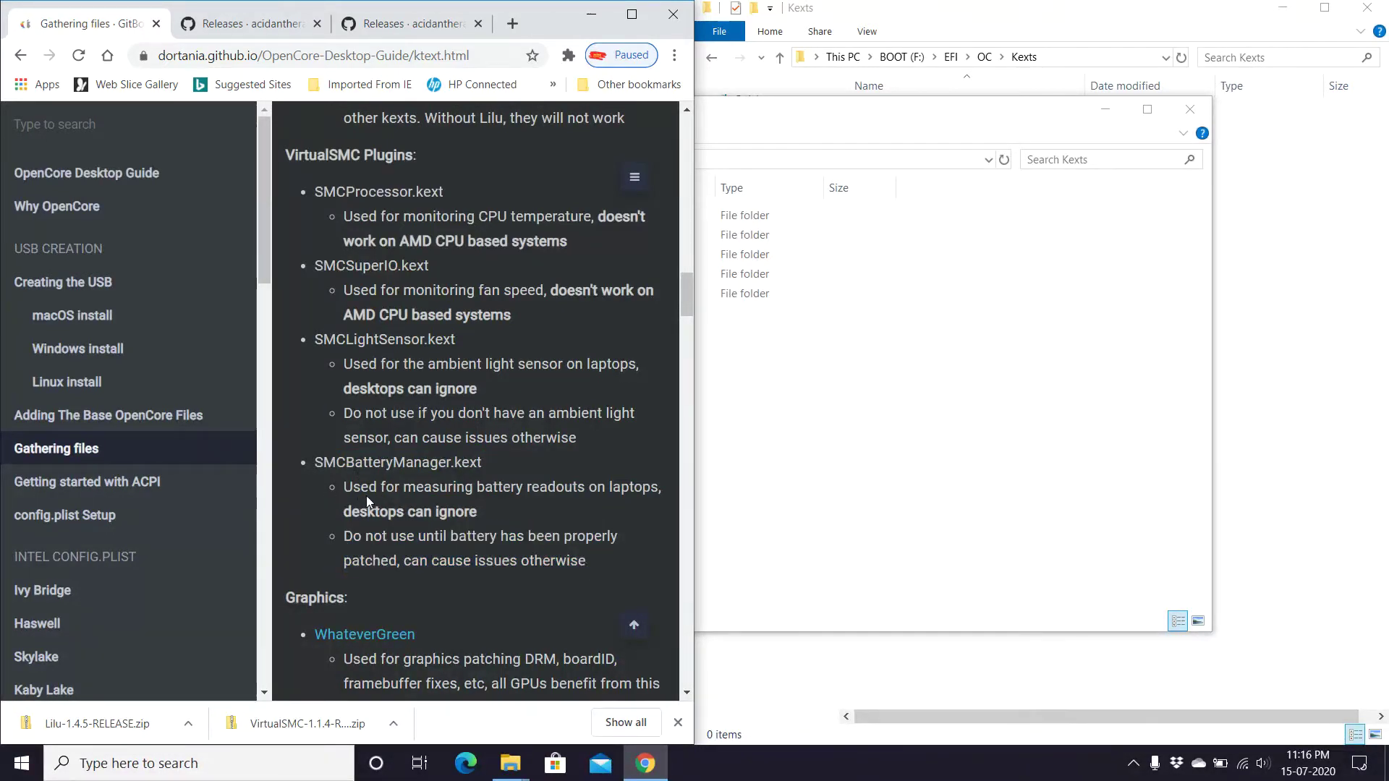
left_click(1230, 777)
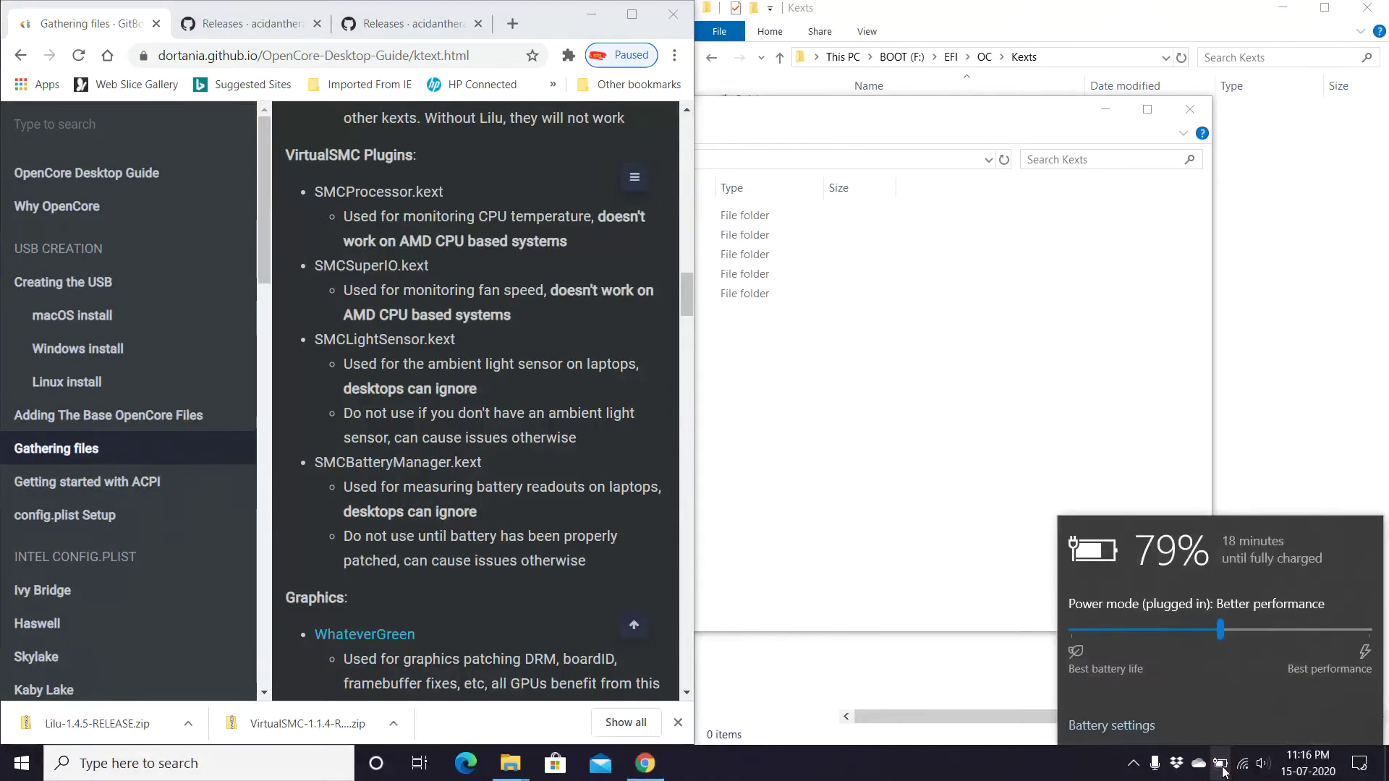
left_click(1229, 777)
left_click_drag(314, 463, 515, 487)
left_click(524, 464)
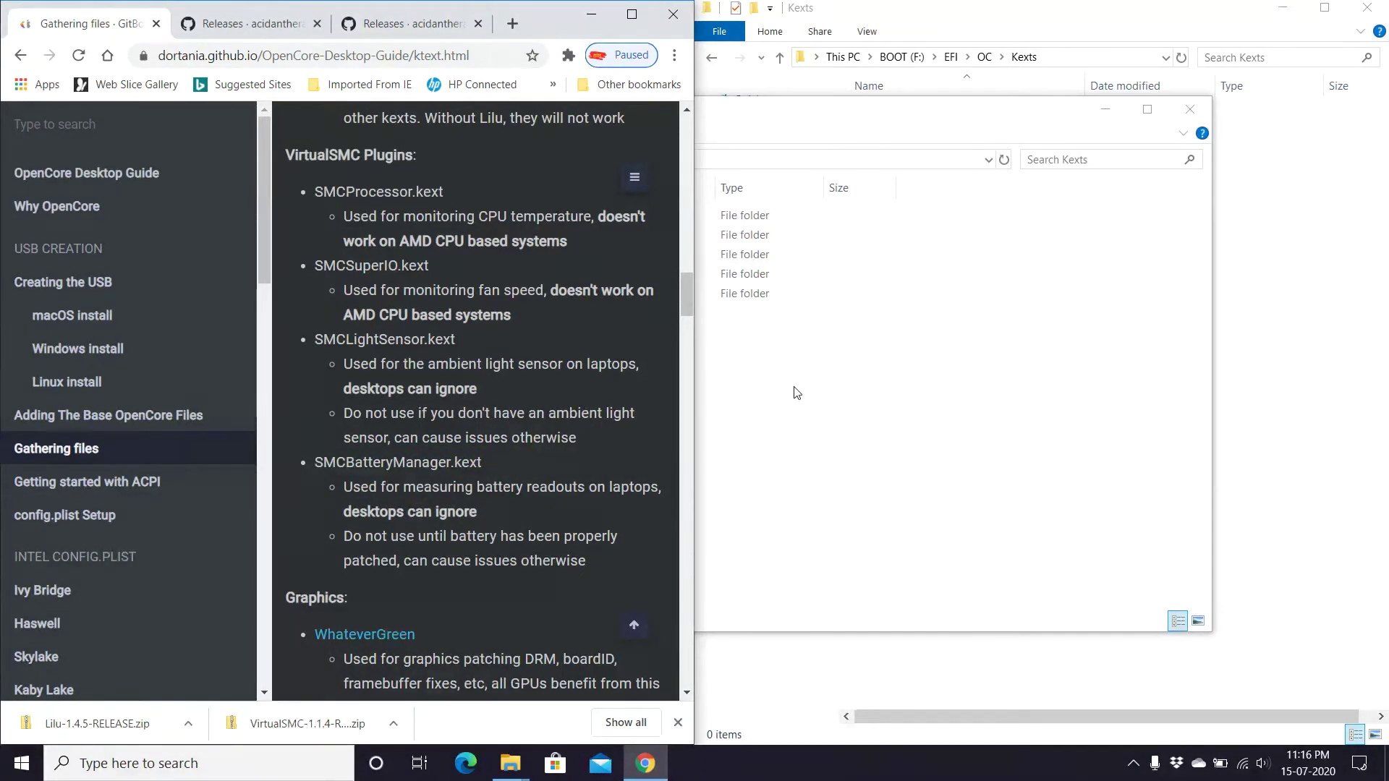
left_click(795, 383)
left_click_drag(690, 118, 721, 311)
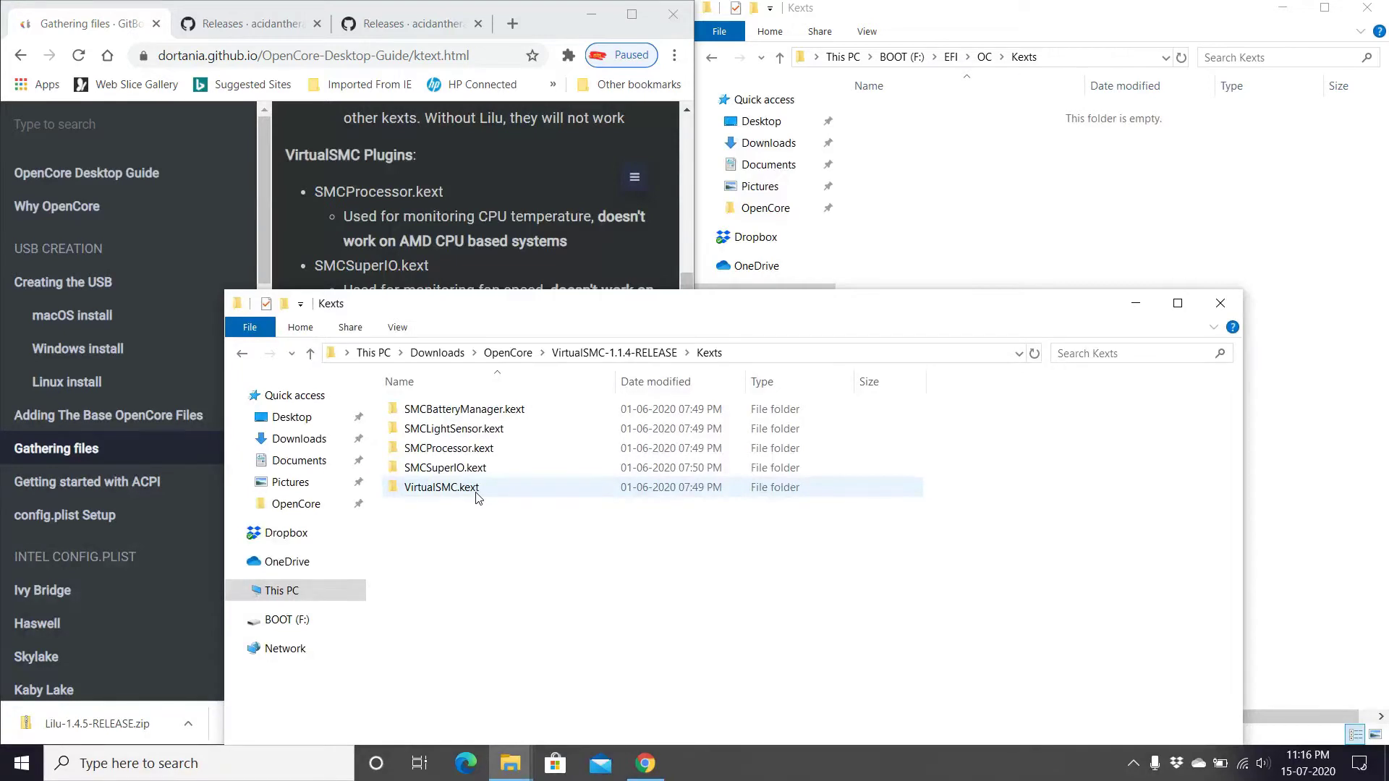
Copy VirtualSMC.kext and SMCBatteryManager.kext into the USB's EFI\OC\Kexts folder.
left_click(444, 490)
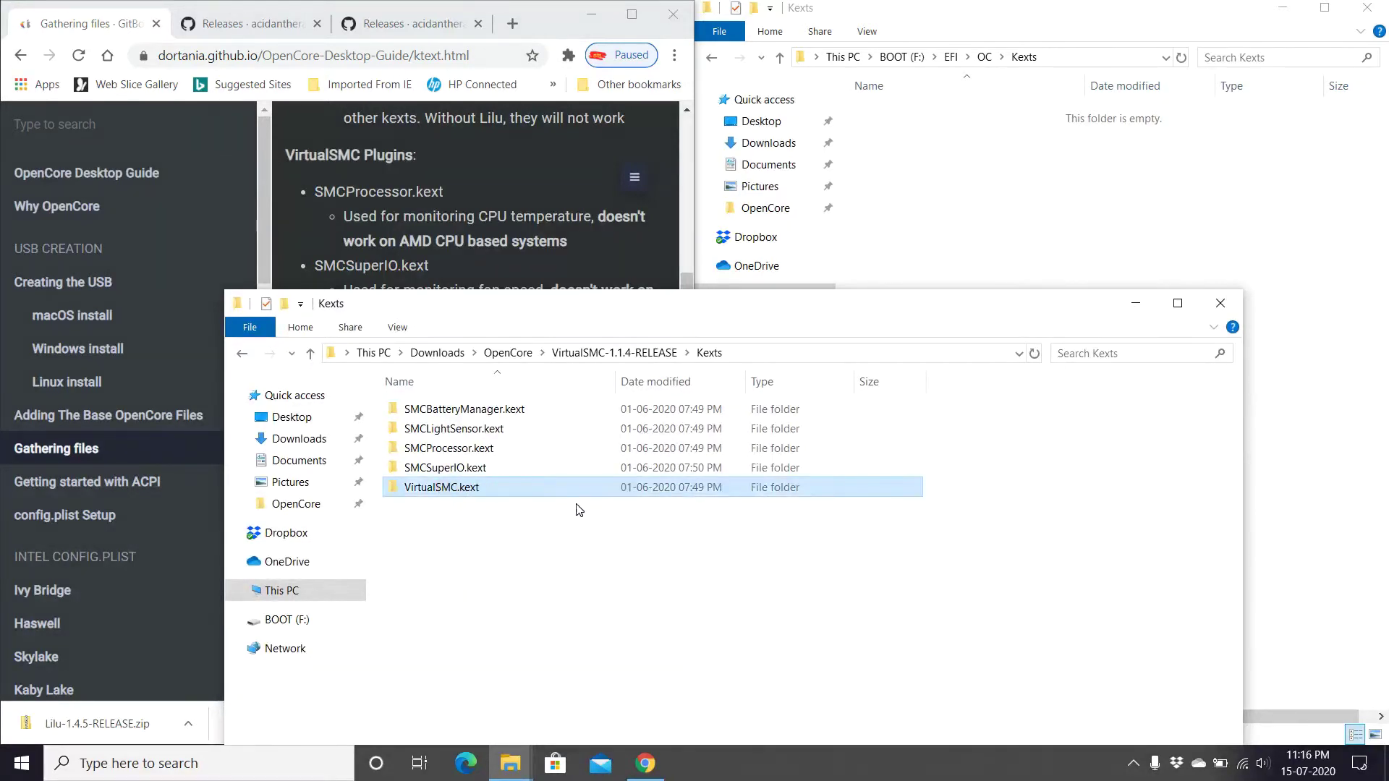
left_click_drag(463, 486, 1023, 220)
left_click(463, 483)
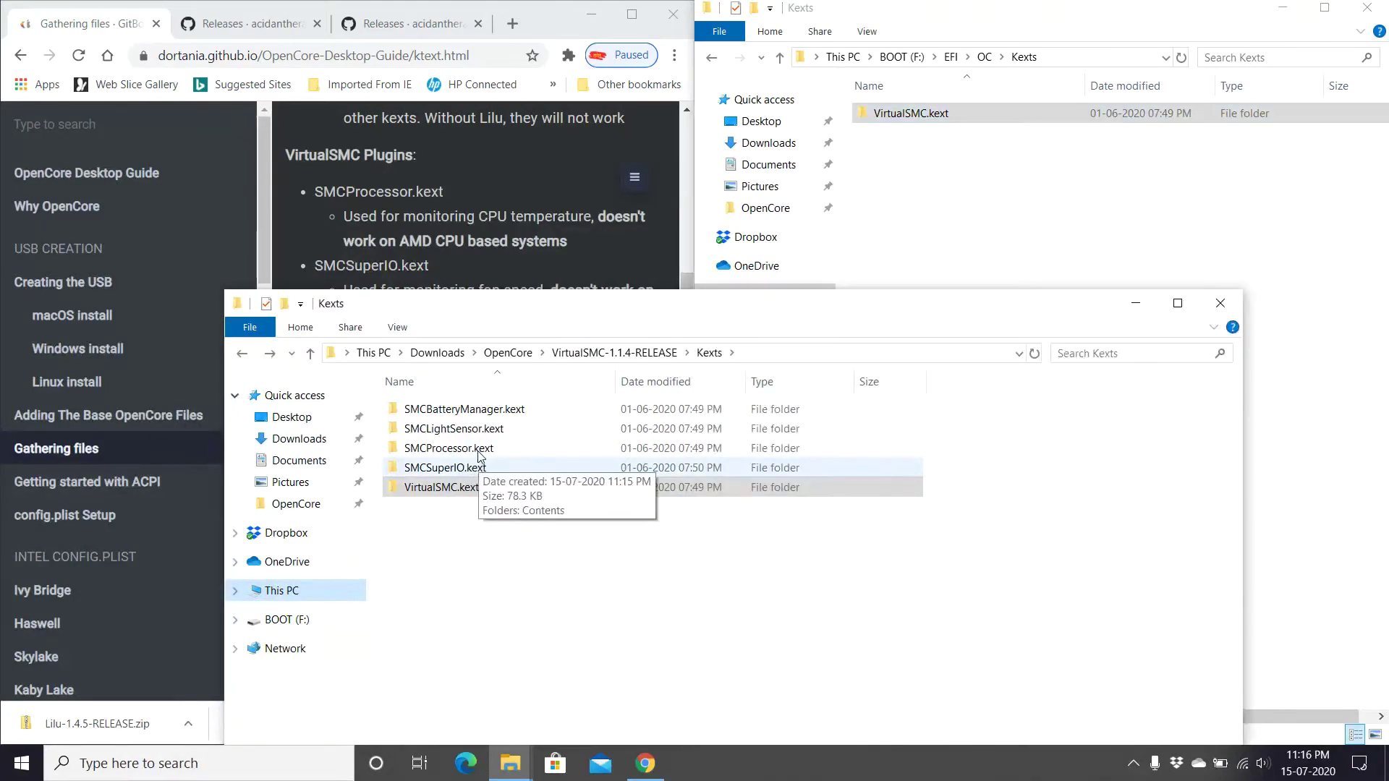
left_click(455, 410)
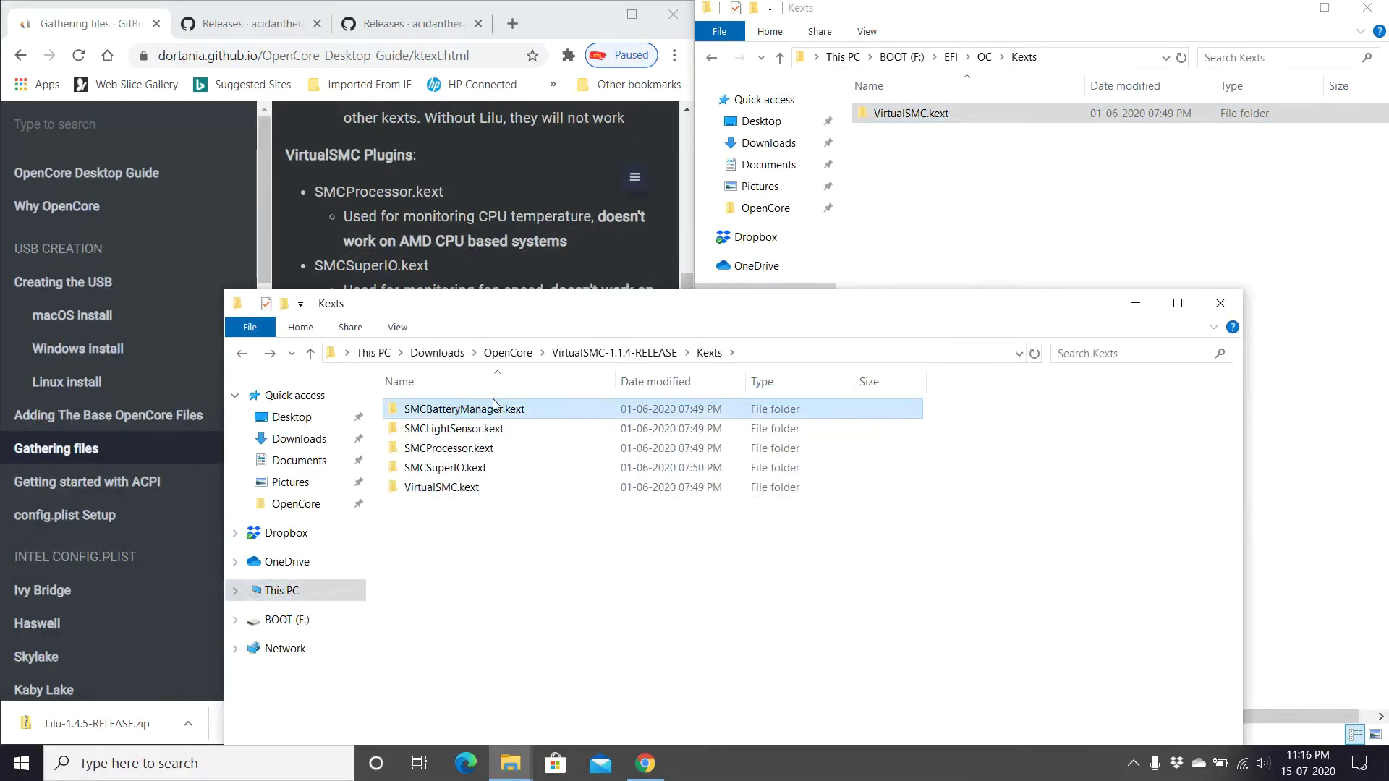
left_click_drag(465, 412, 1063, 228)
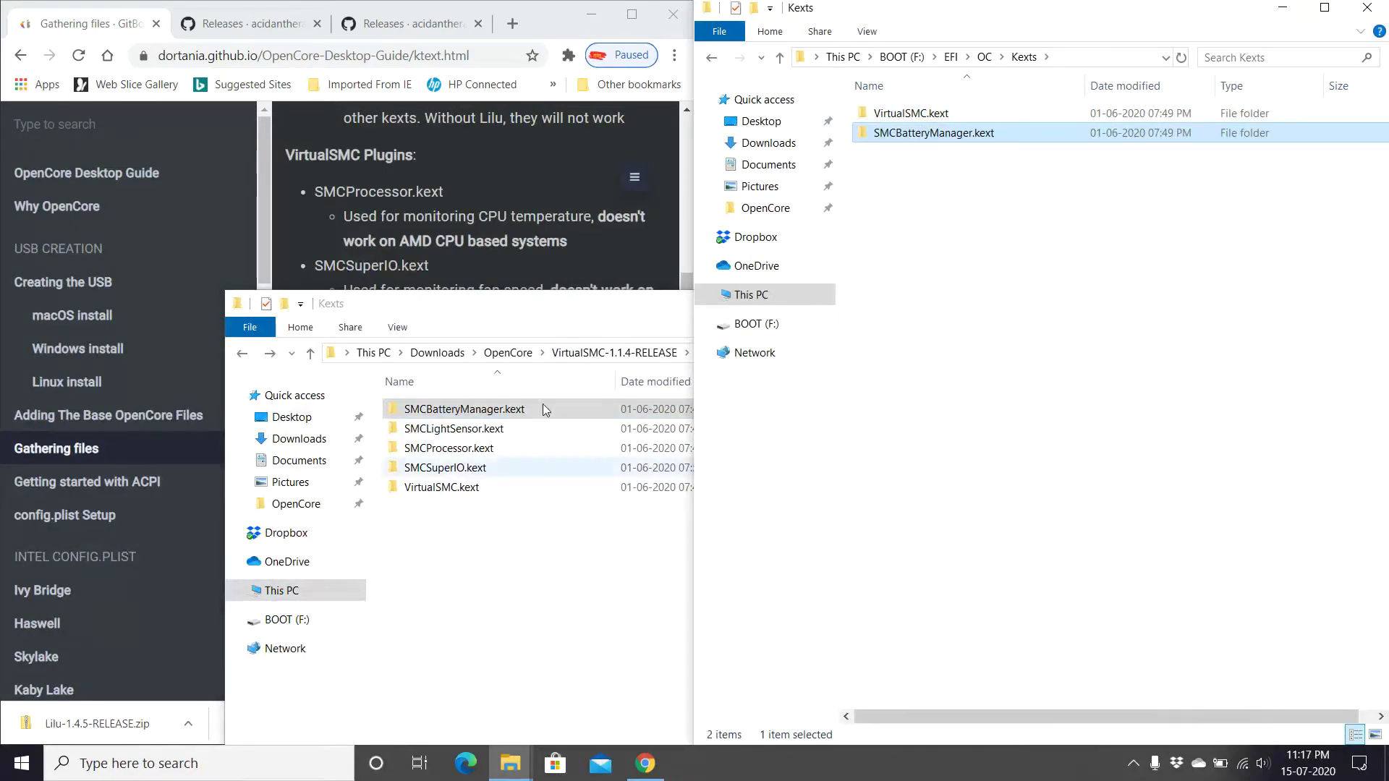
Return to Downloads\OpenCore and select the Lilu-1.4.5-RELEASE.zip archive.
left_click(506, 275)
scroll(457, 508, "down", 1)
scroll(458, 506, "up", 5)
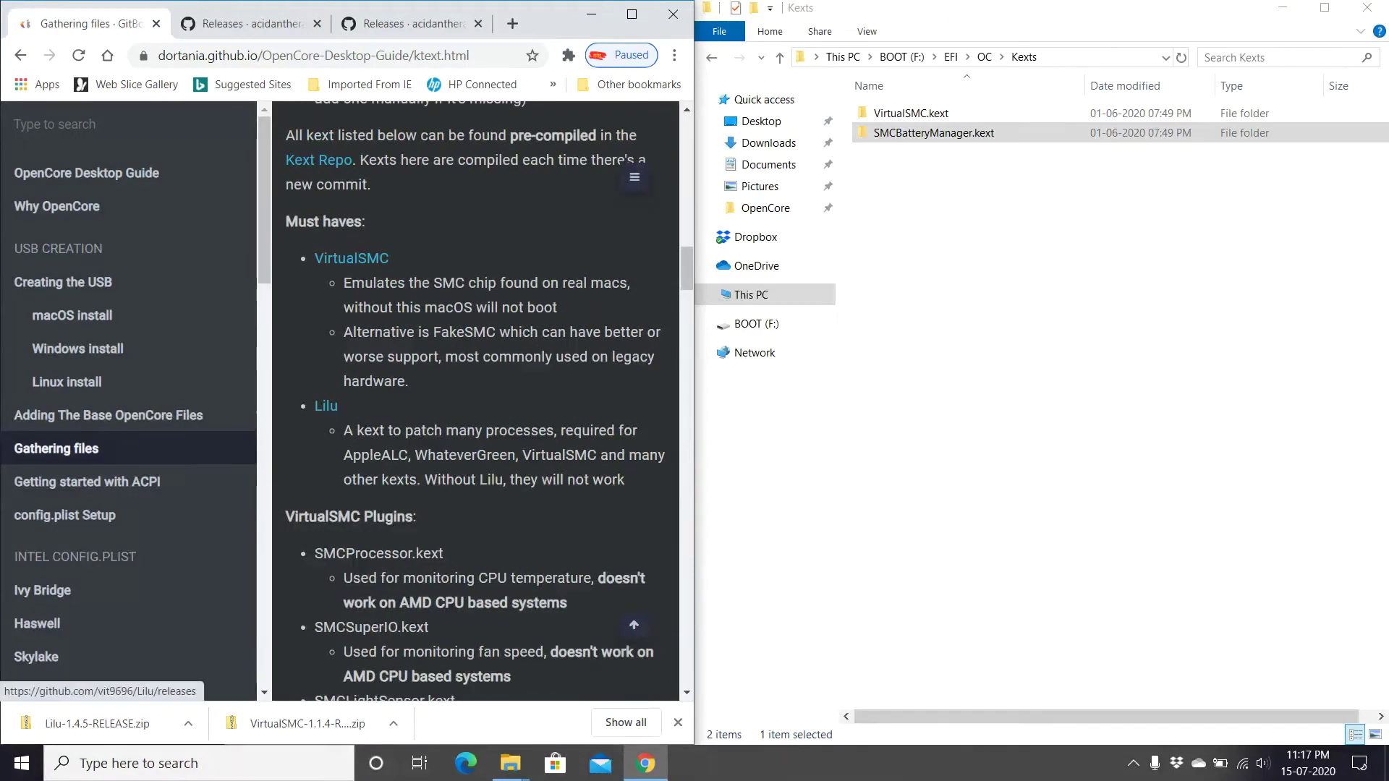
mouse_move(510, 761)
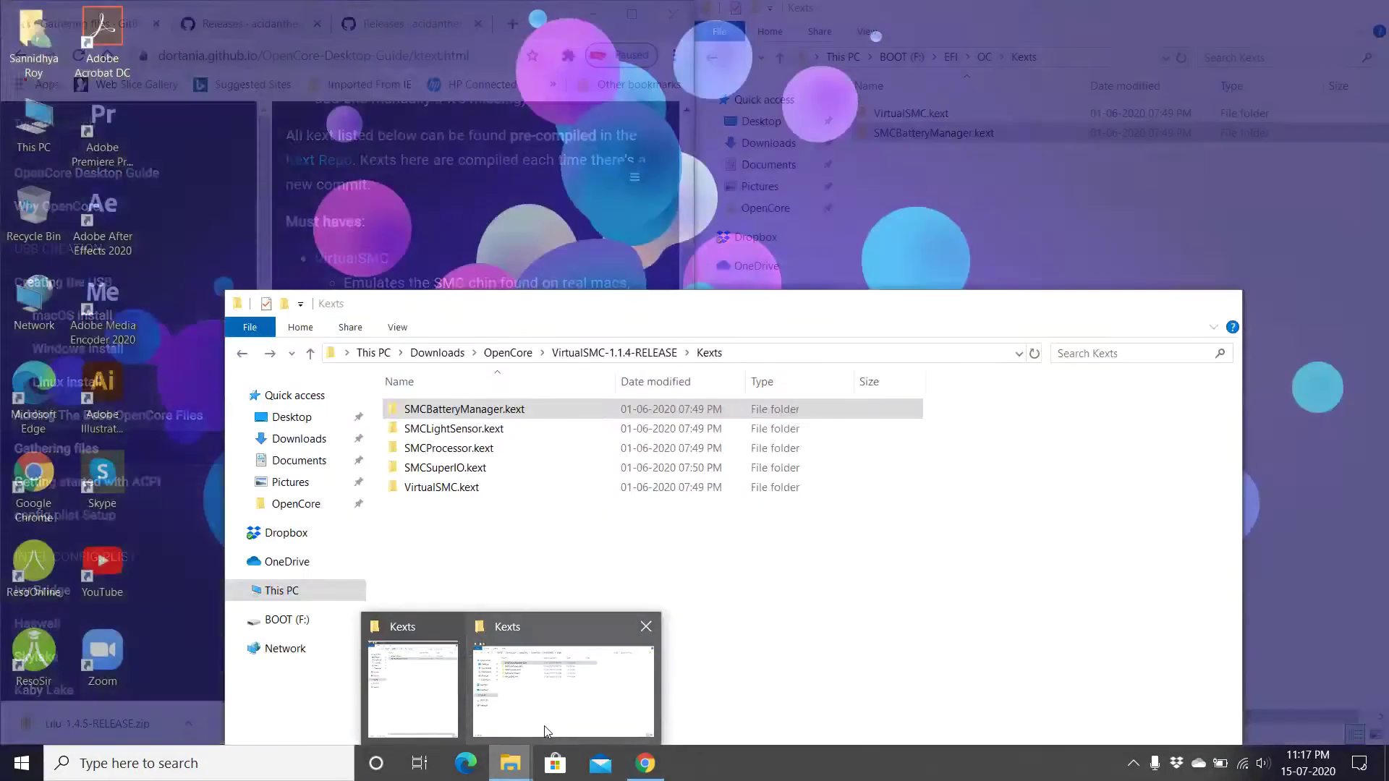
left_click(550, 723)
left_click(508, 353)
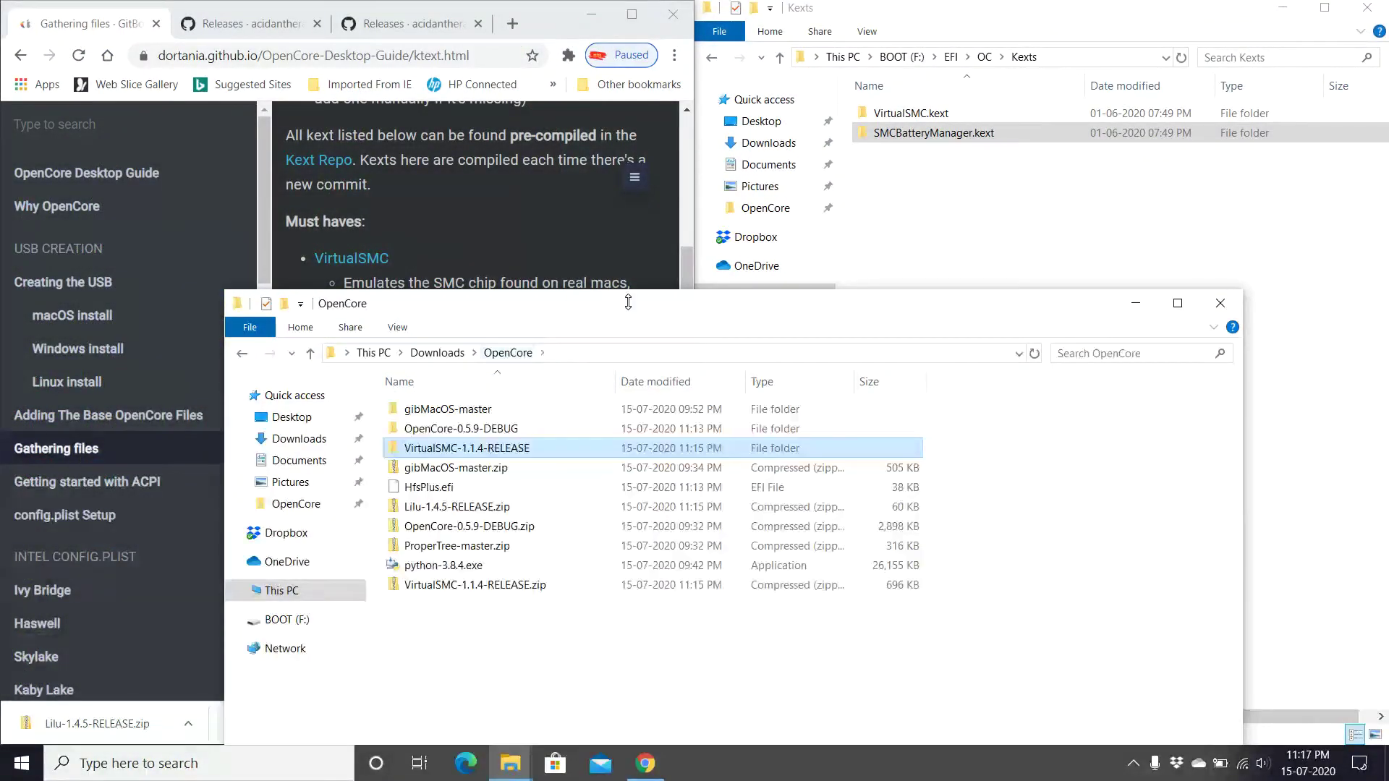
left_click_drag(617, 311, 588, 179)
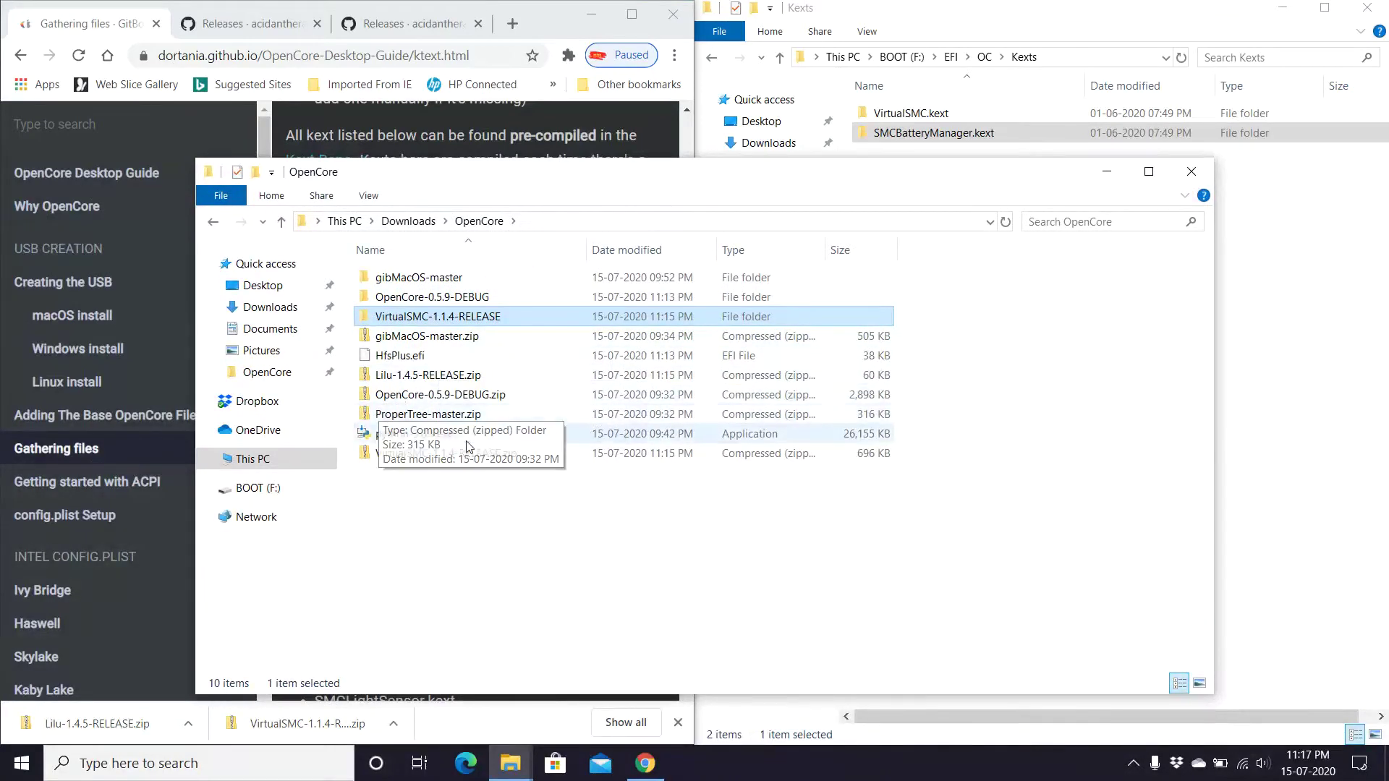
left_click(405, 375)
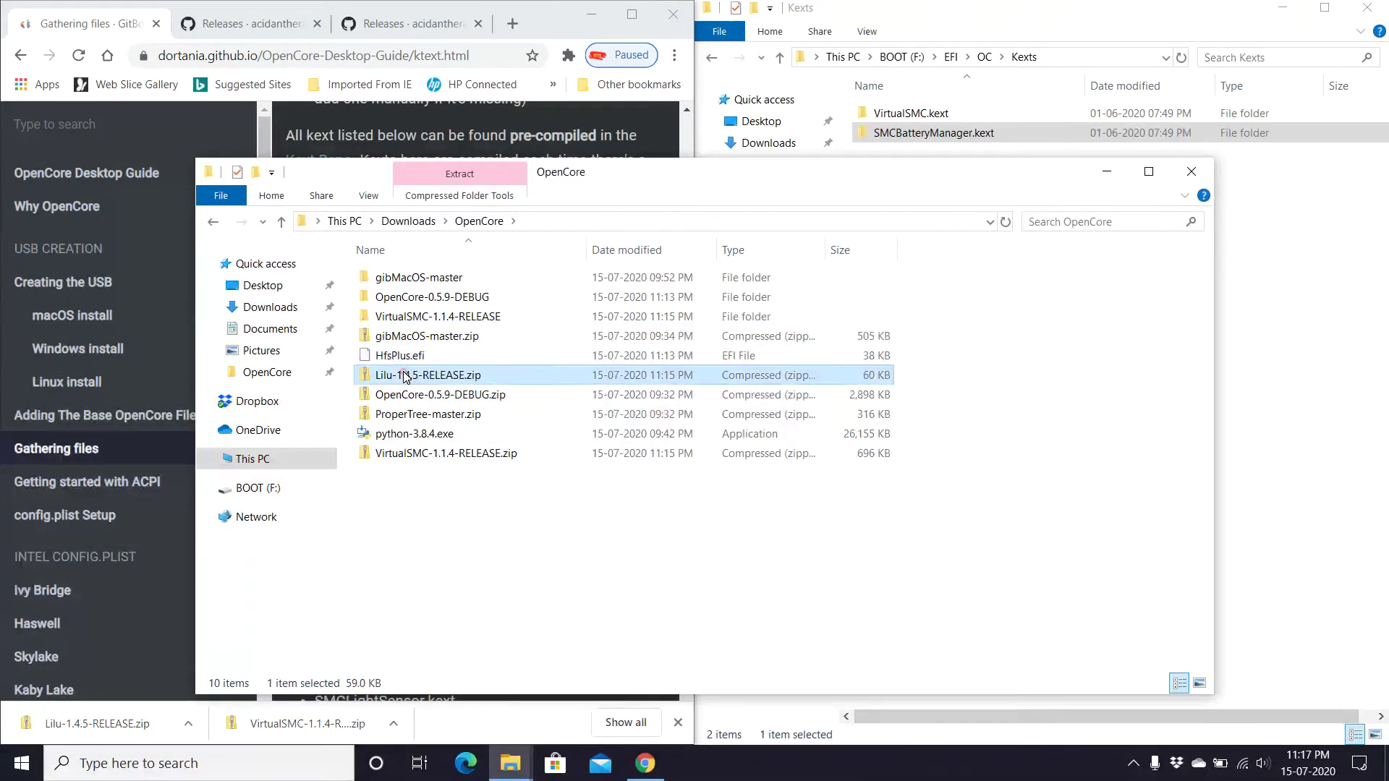
right_click(405, 375)
Extract Lilu-1.4.5-RELEASE with 7-Zip and copy Lilu.kext to the USB, making three kexts.
mouse_move(467, 378)
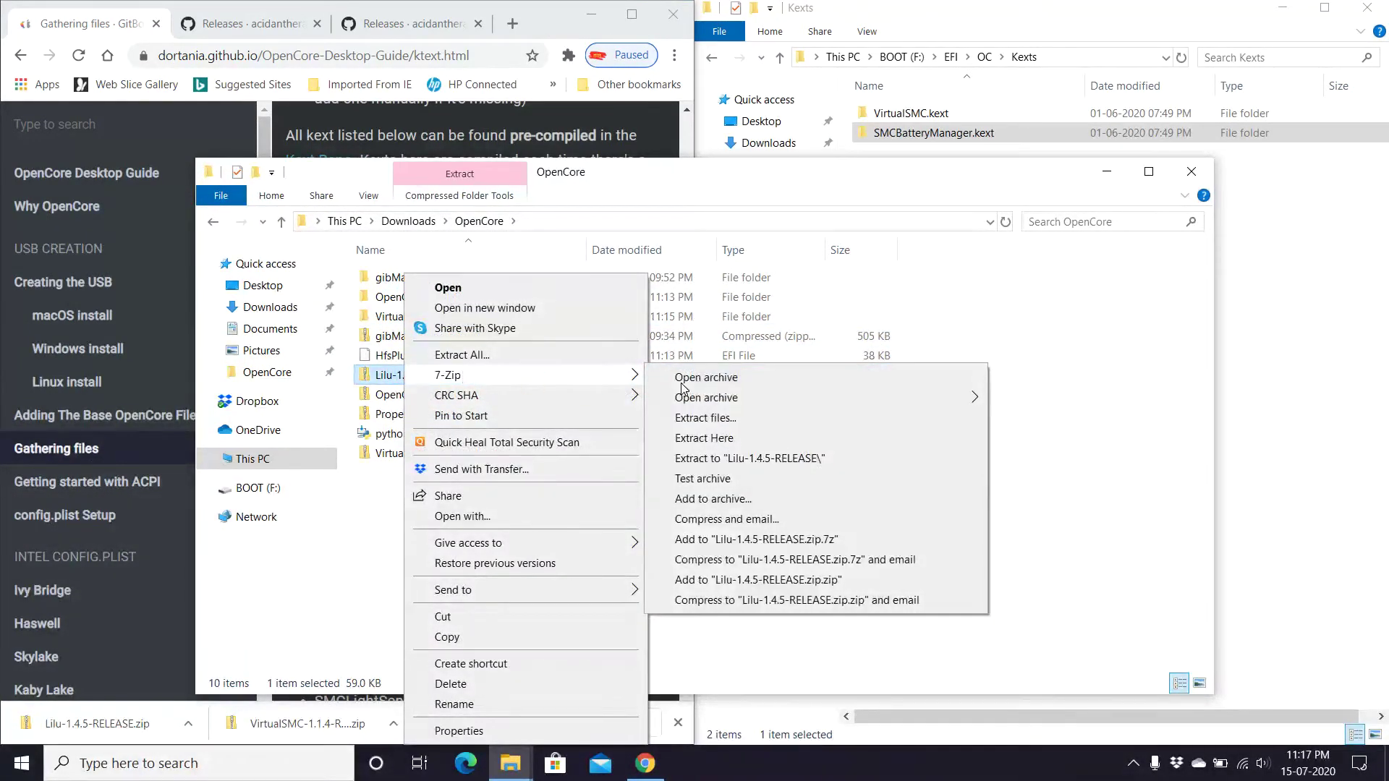
left_click(750, 458)
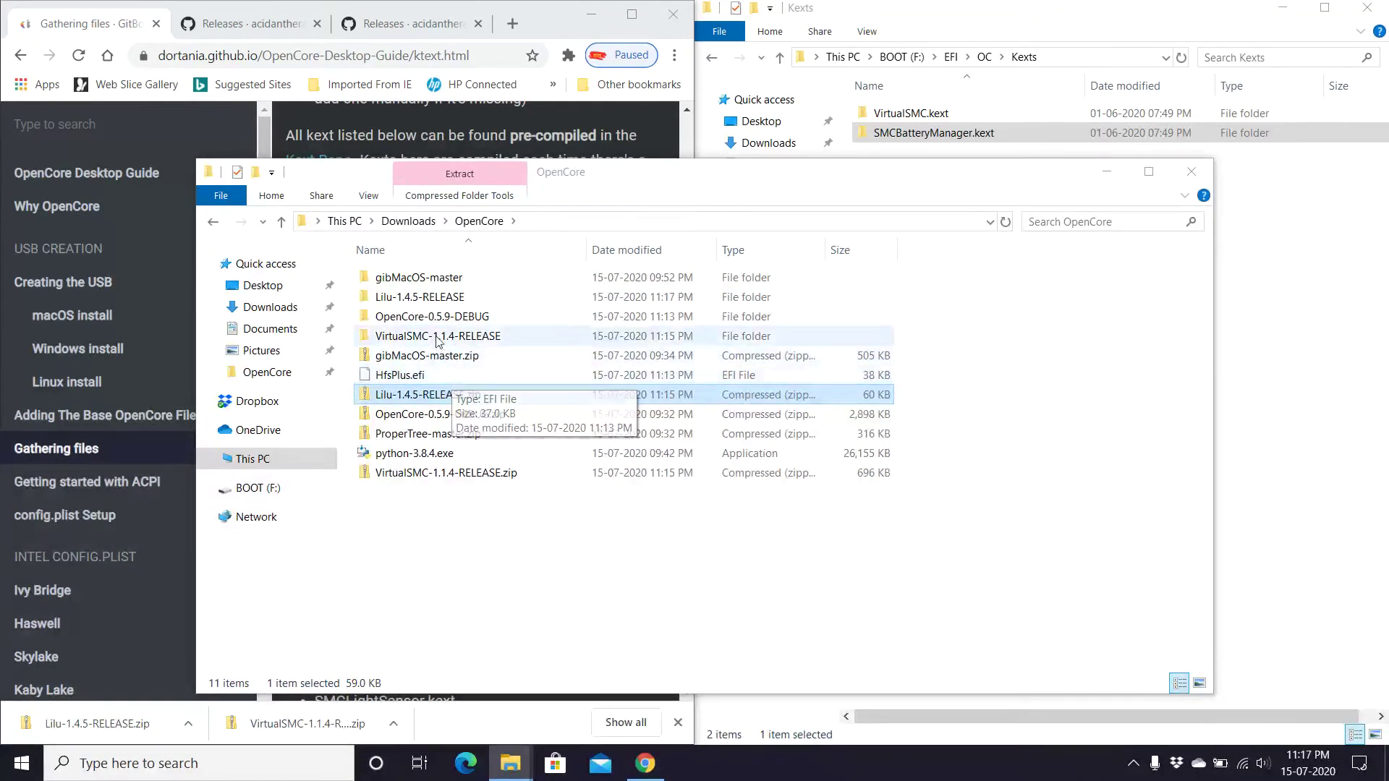
double_click(427, 298)
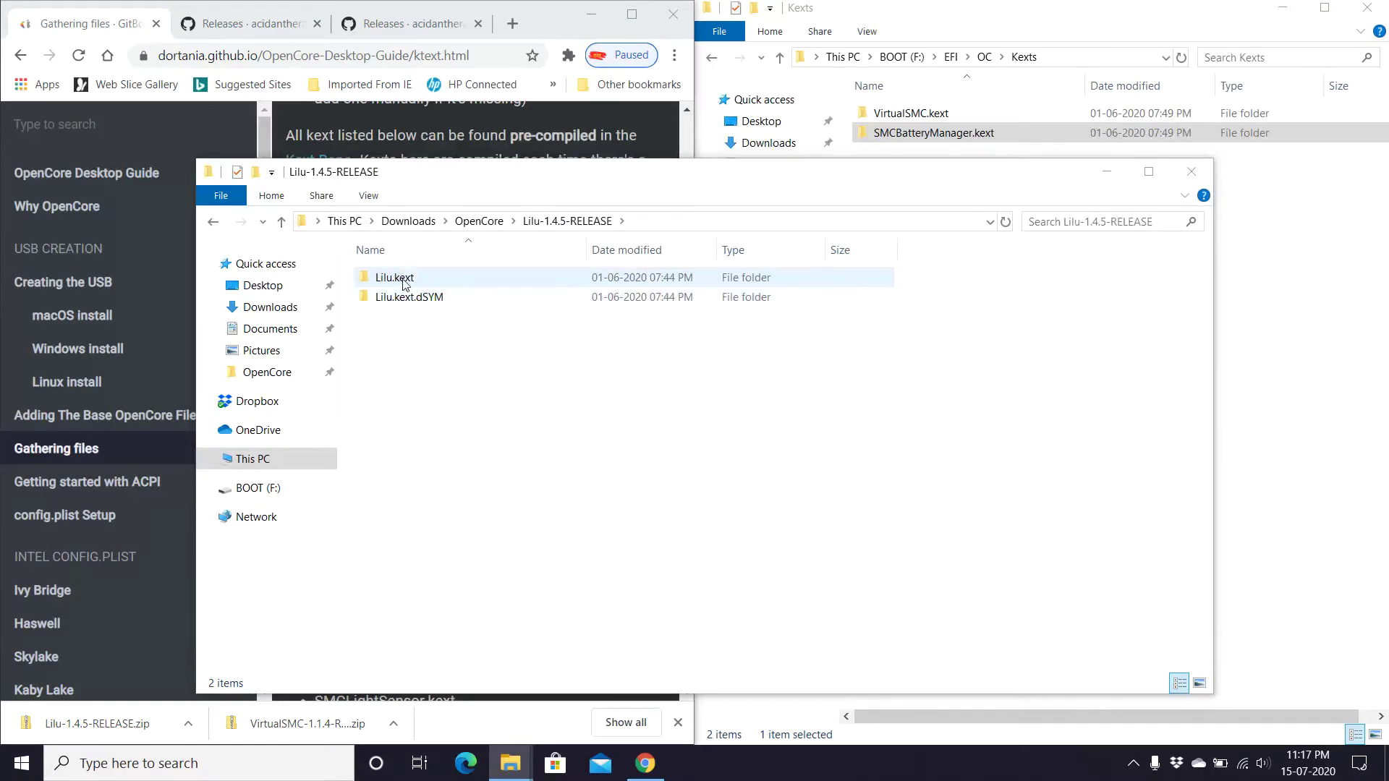
left_click(400, 278)
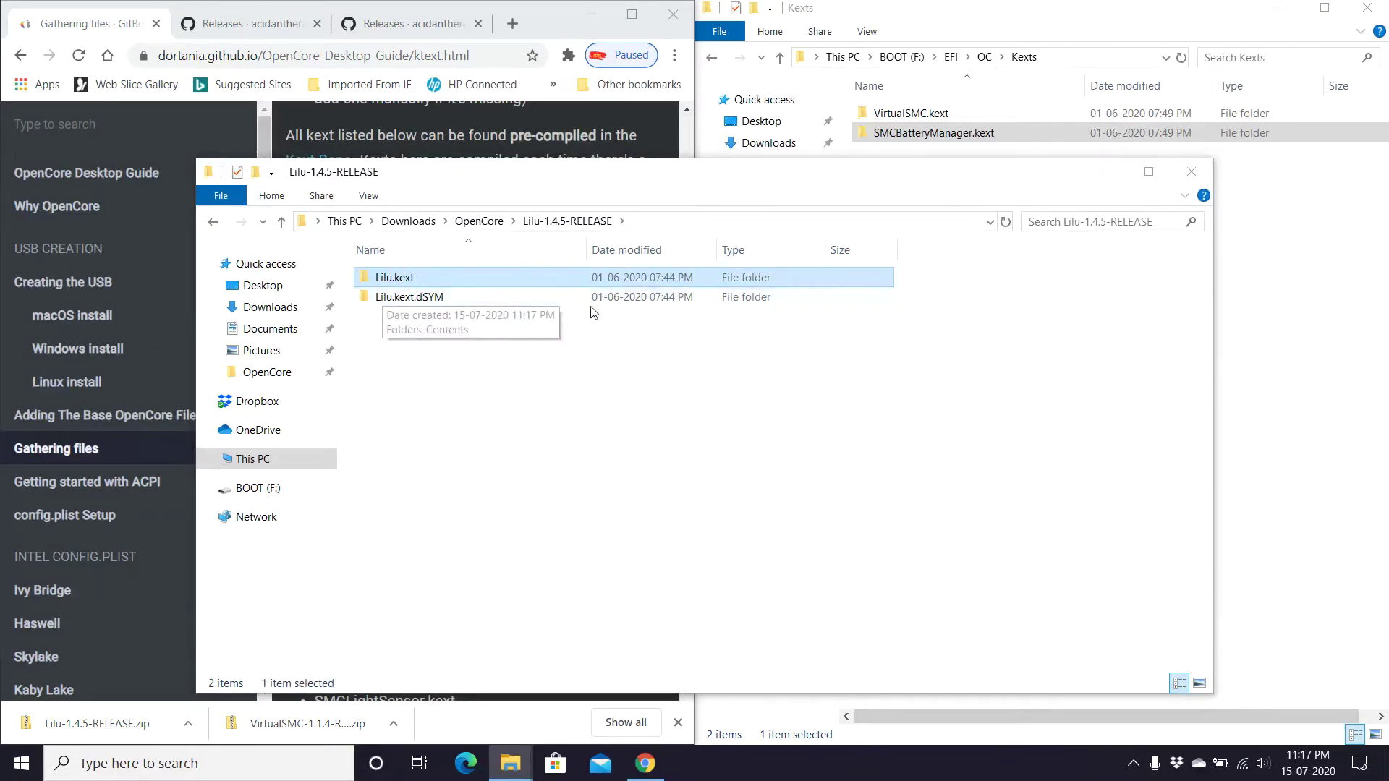
left_click_drag(465, 305, 518, 363)
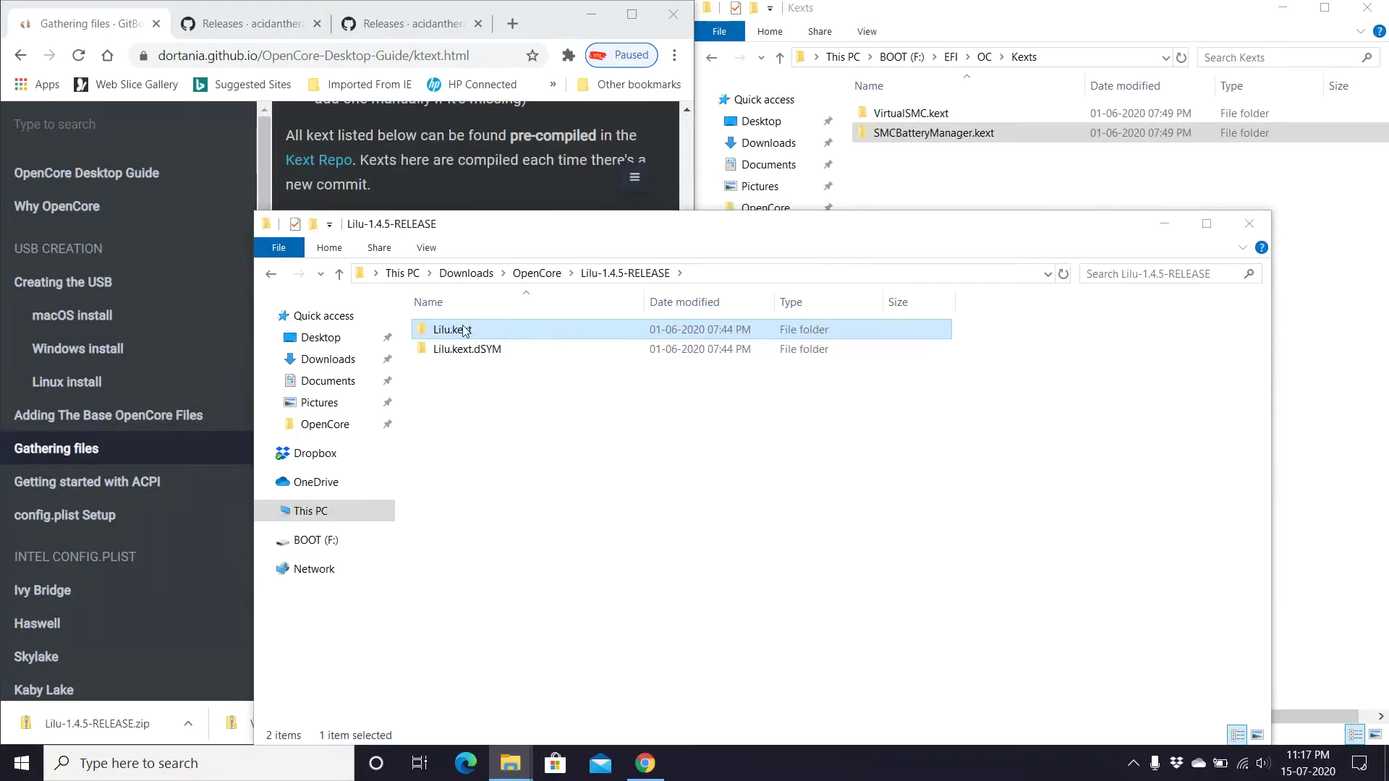
left_click_drag(450, 331, 1042, 179)
left_click(568, 418)
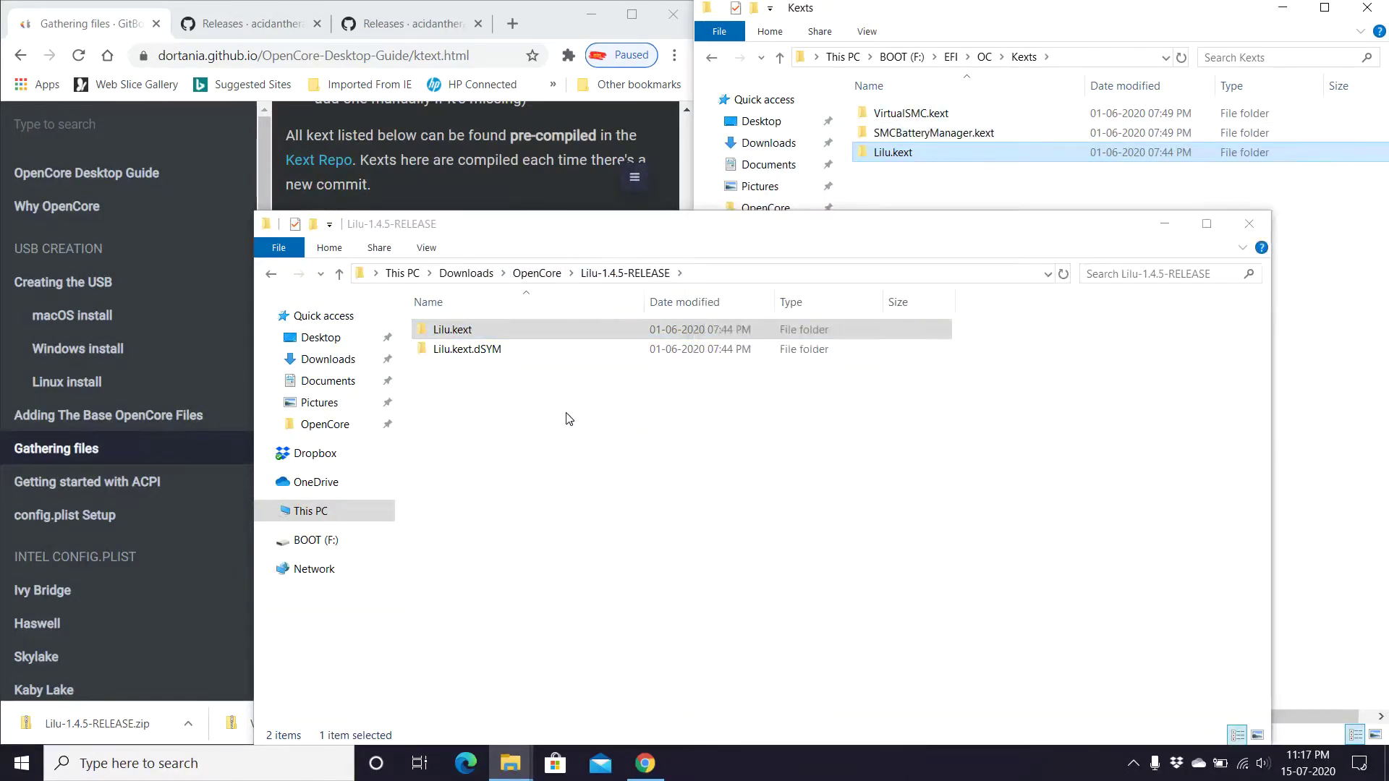
left_click(539, 274)
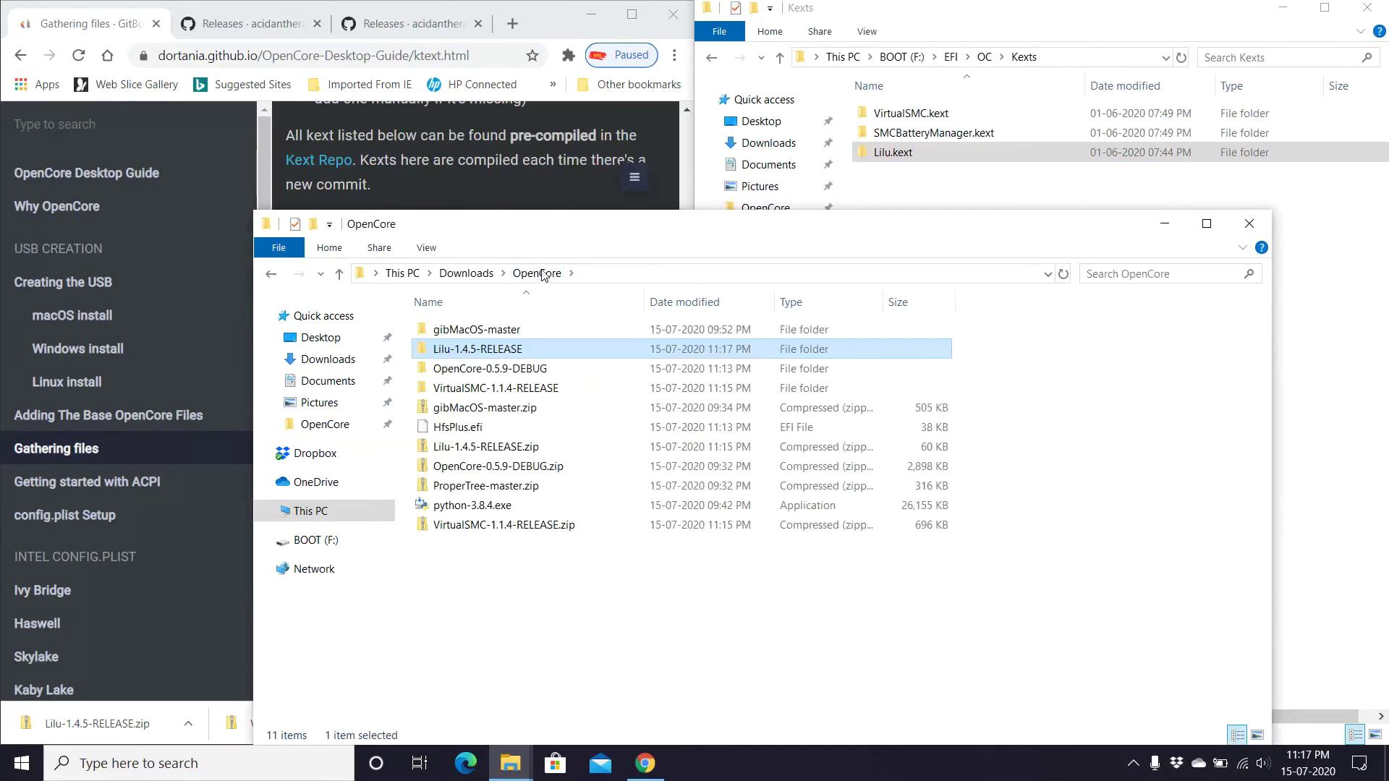
left_click(592, 589)
Scroll the guide to the Graphics section and highlight the WhateverGreen description.
left_click(473, 187)
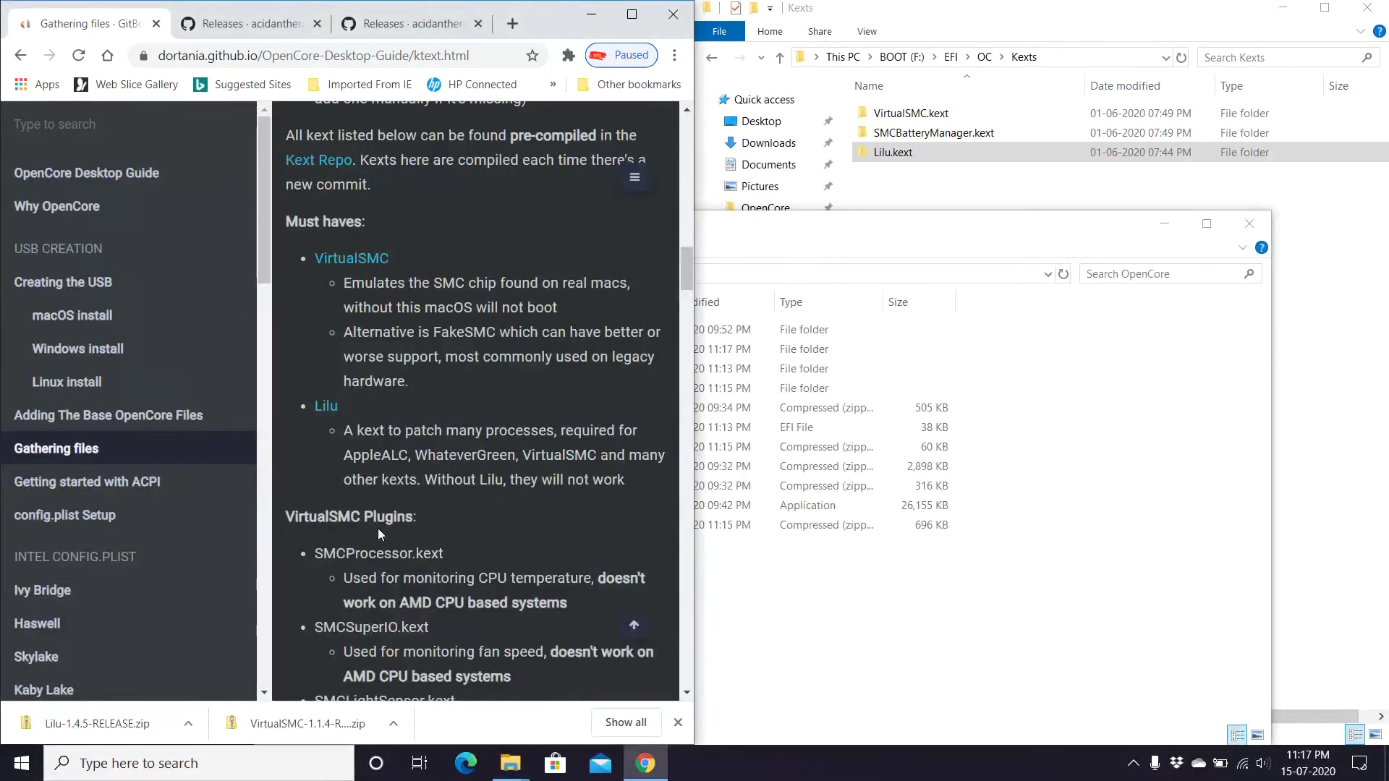
scroll(377, 534, "down", 6)
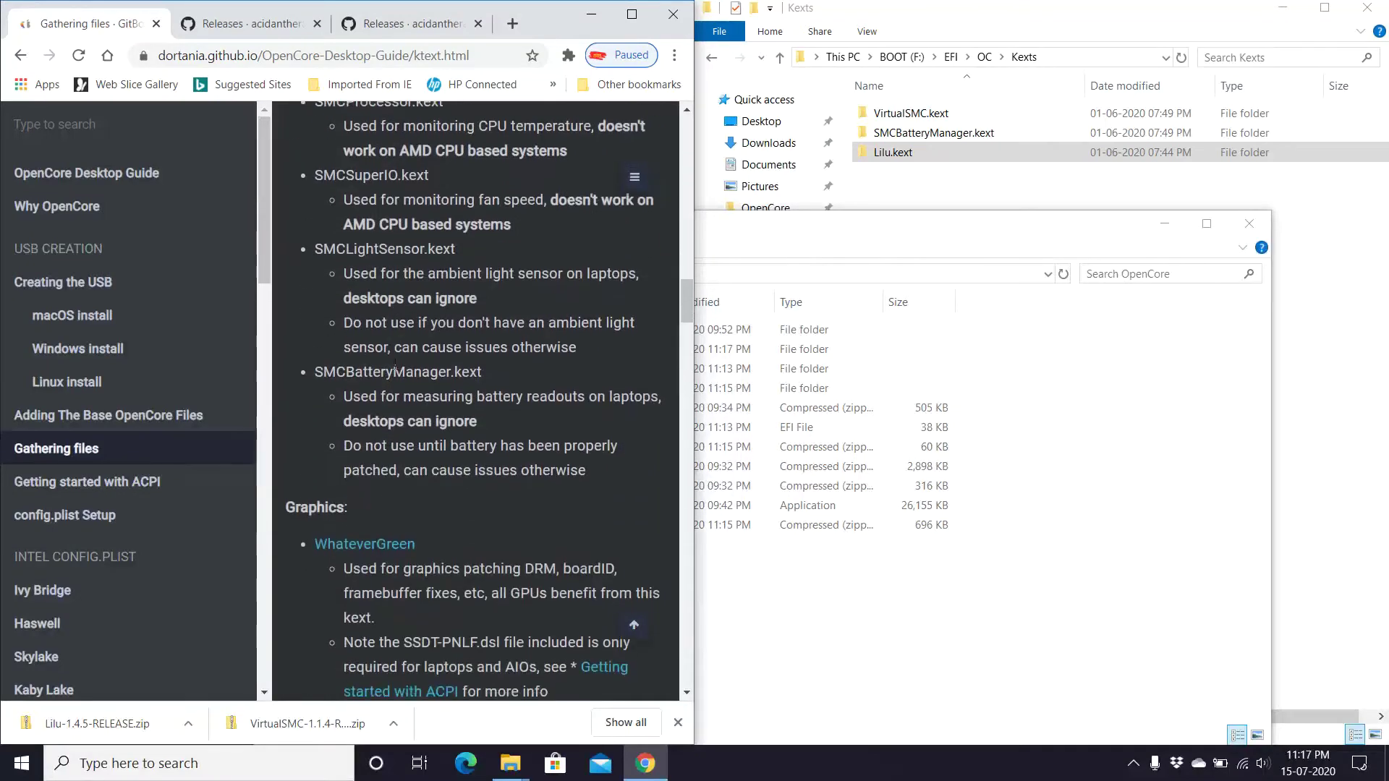
scroll(395, 367, "down", 5)
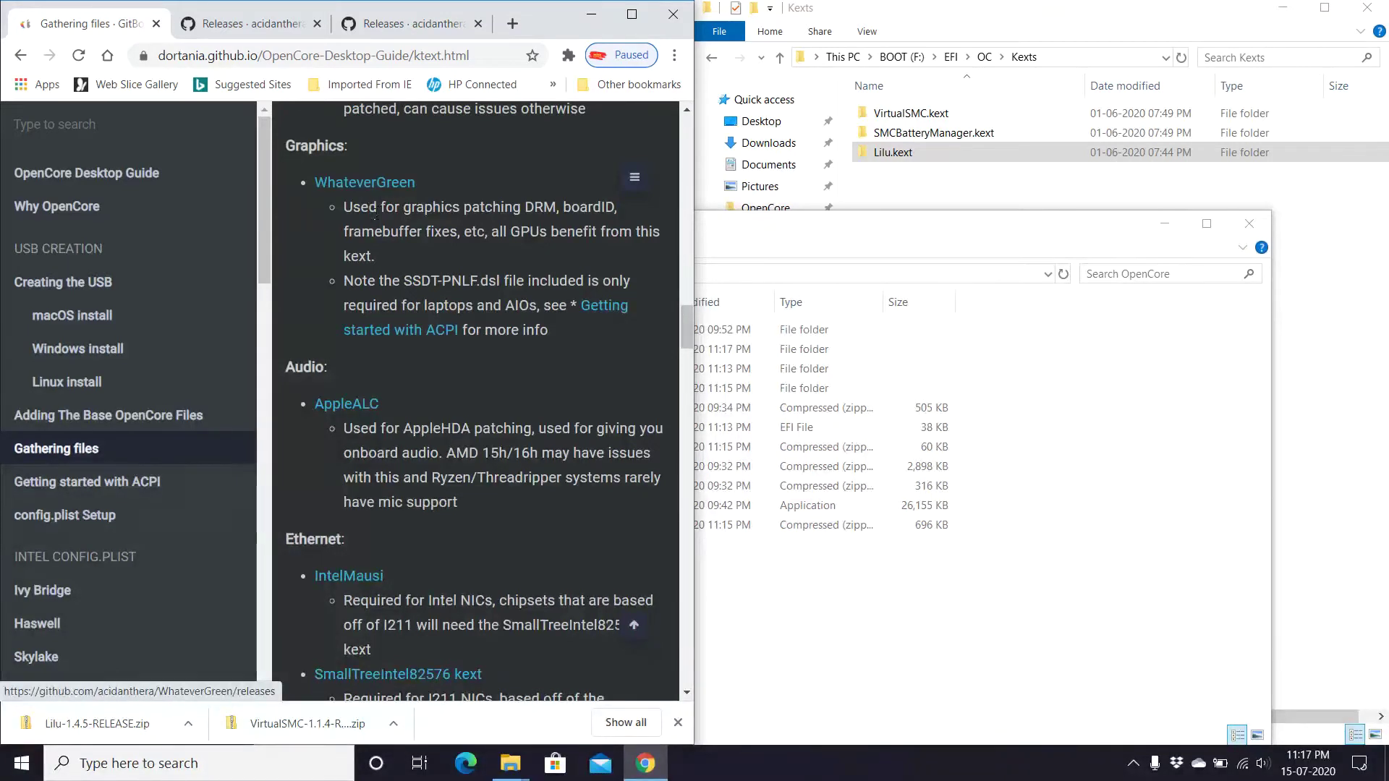
left_click_drag(343, 207, 610, 256)
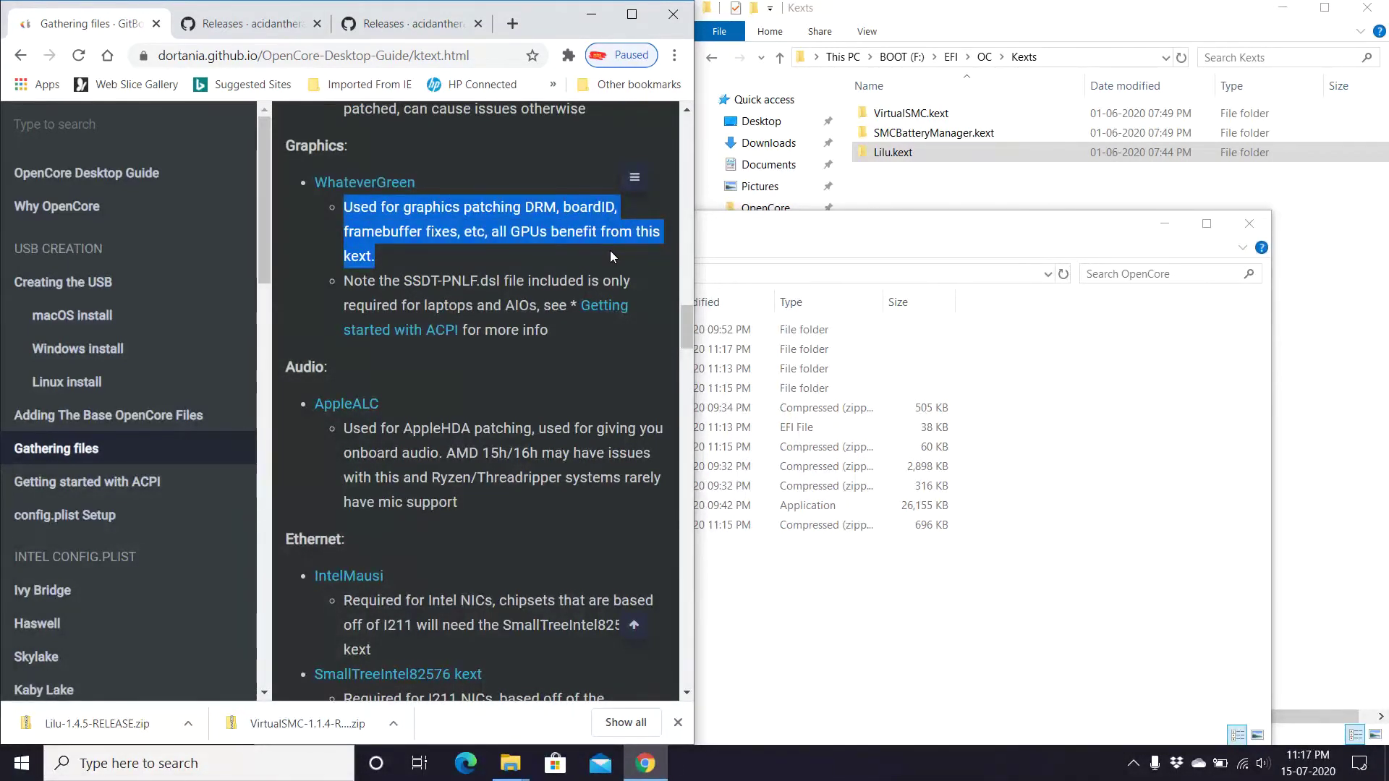
left_click(531, 239)
Save WhateverGreen-1.4.0-RELEASE.zip from GitHub into the OpenCore folder, closing the duplicate tabs.
left_click(359, 184)
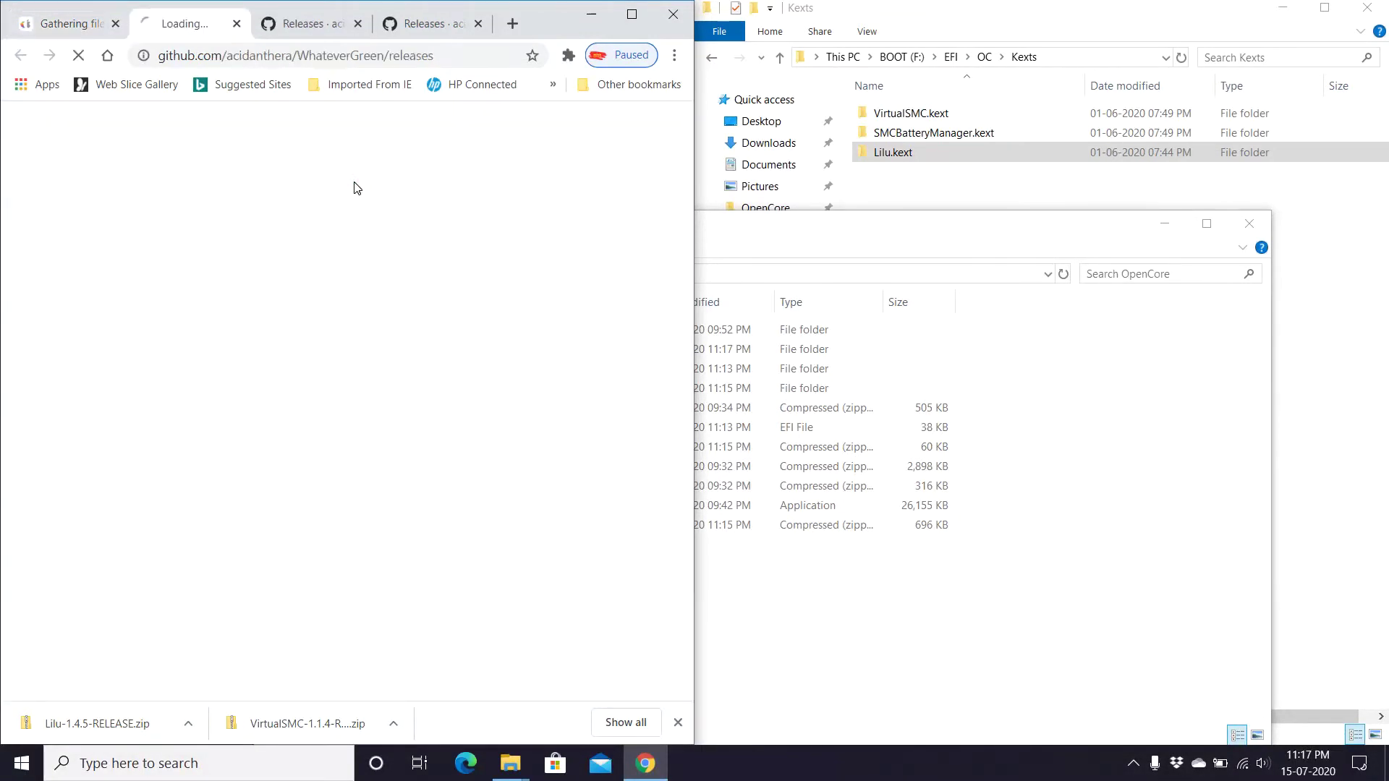
left_click(358, 23)
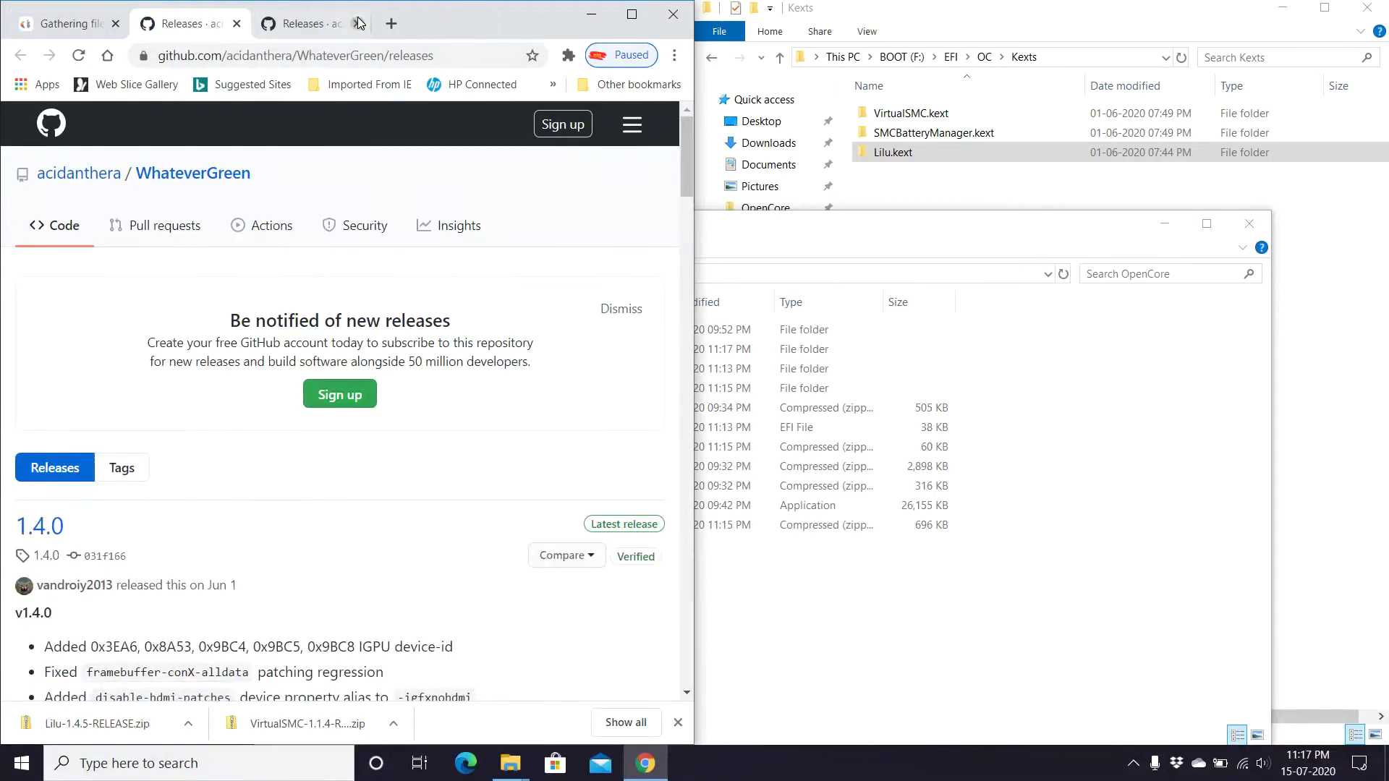
left_click(358, 23)
scroll(303, 438, "down", 5)
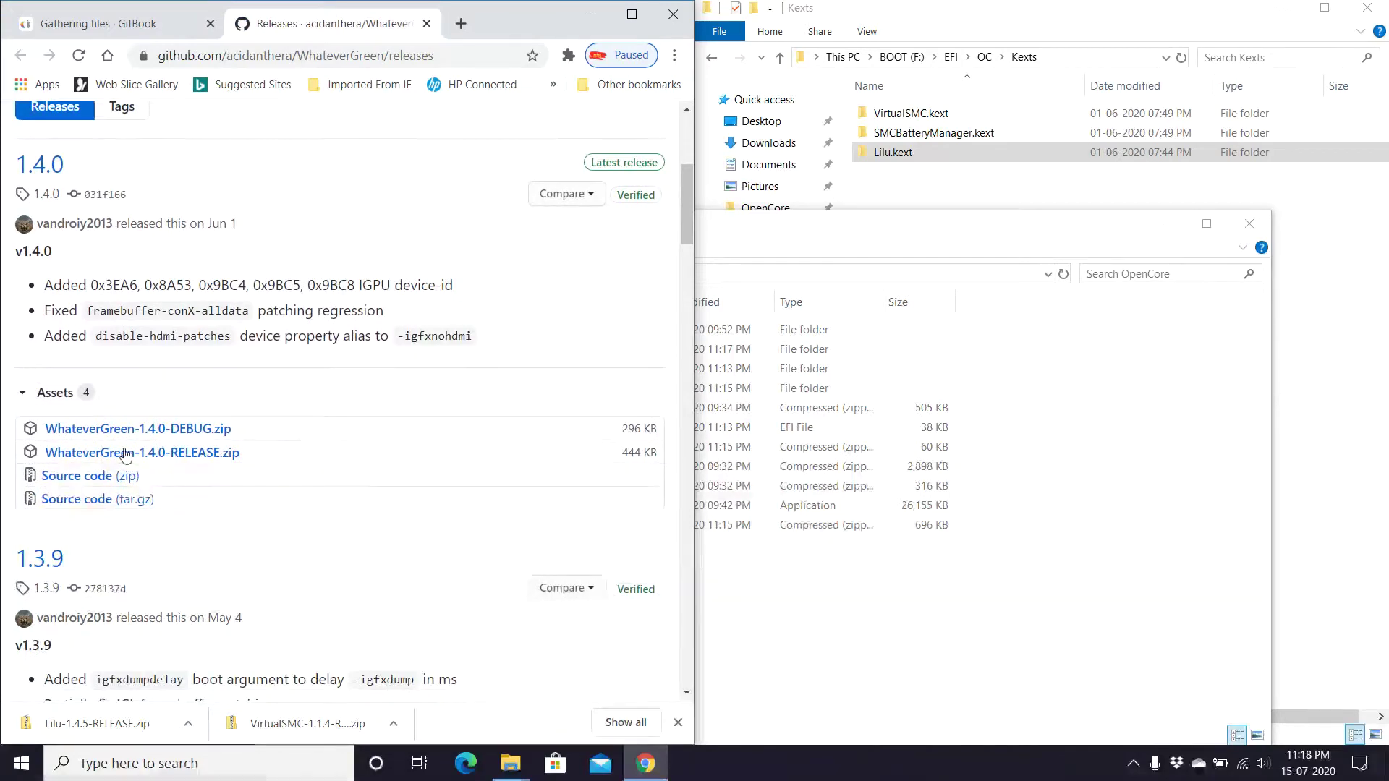
left_click(175, 453)
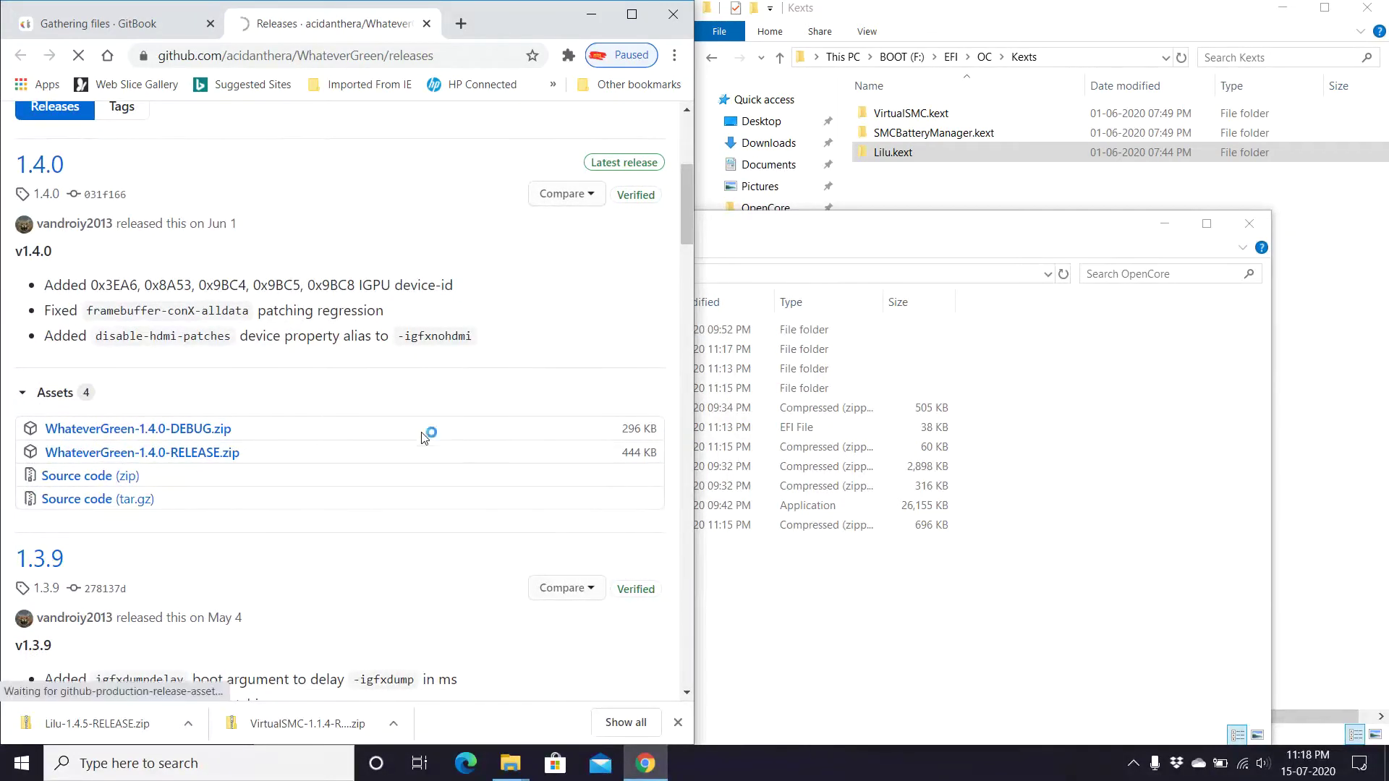
left_click(543, 405)
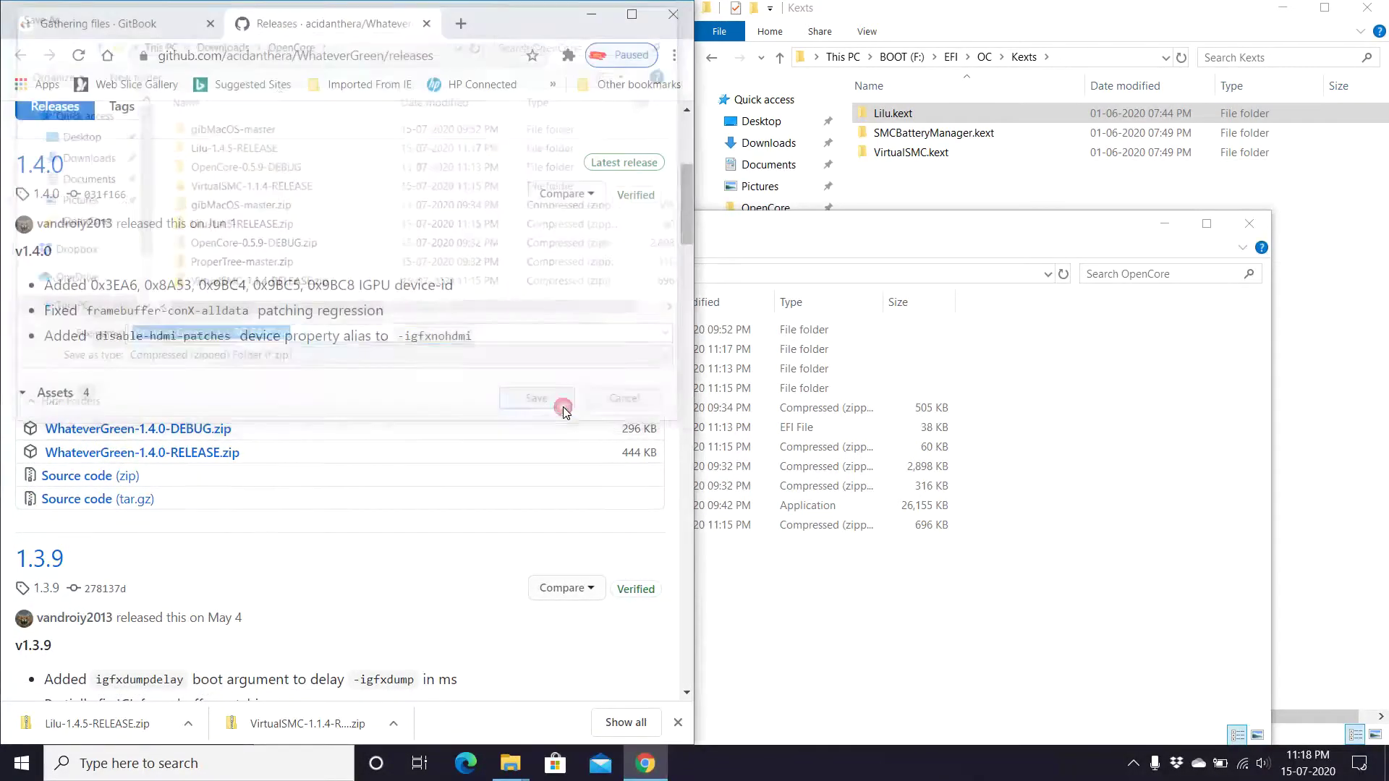
left_click(425, 24)
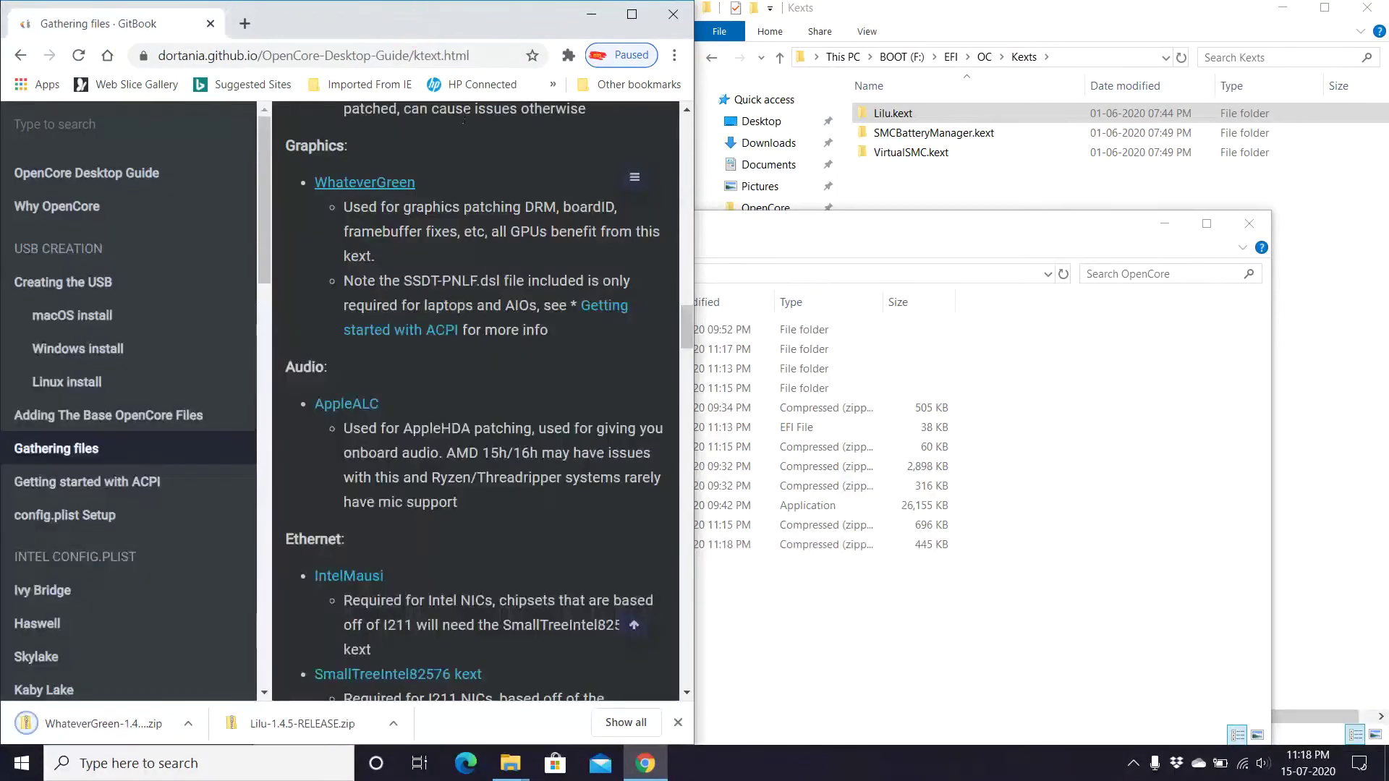
Extract WhateverGreen-1.4.0-RELEASE.zip into its own folder with 7-Zip and open it.
left_click(774, 653)
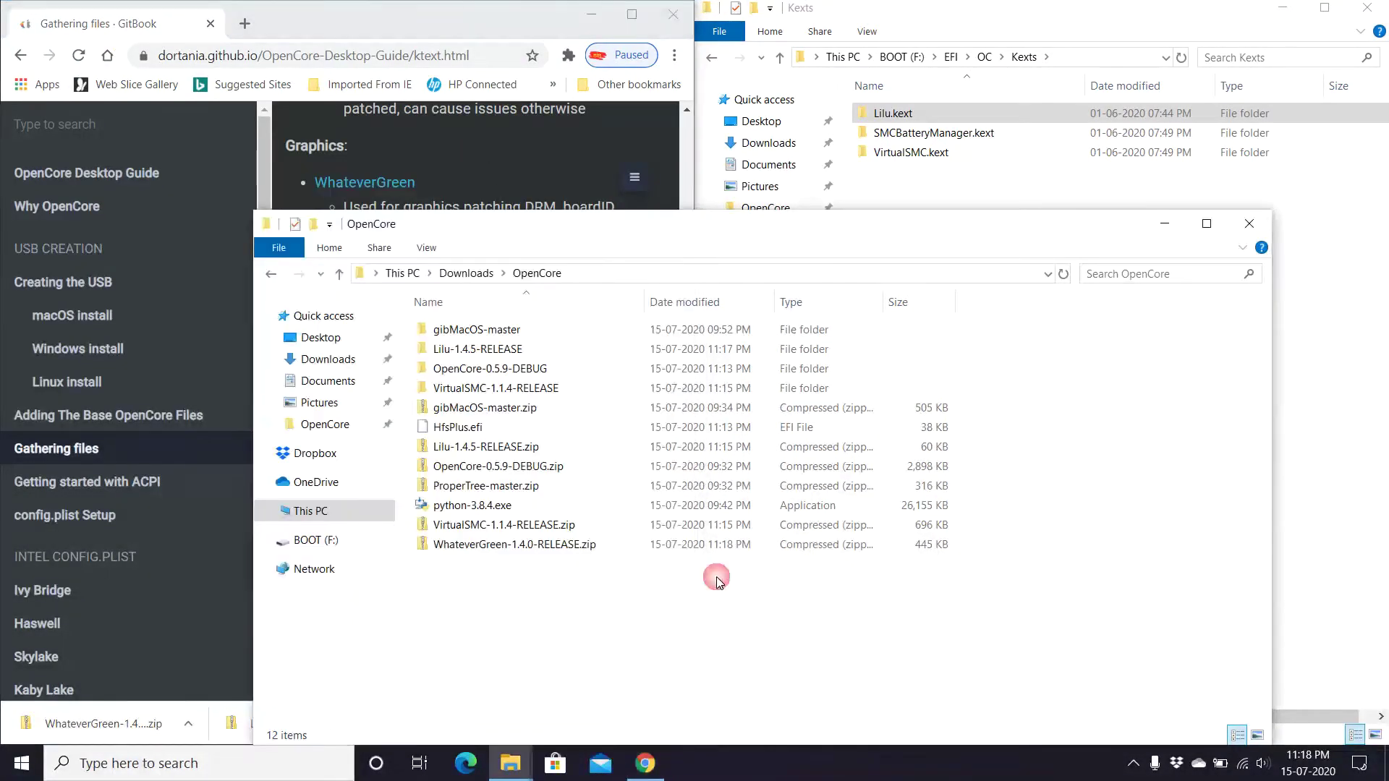
left_click(478, 544)
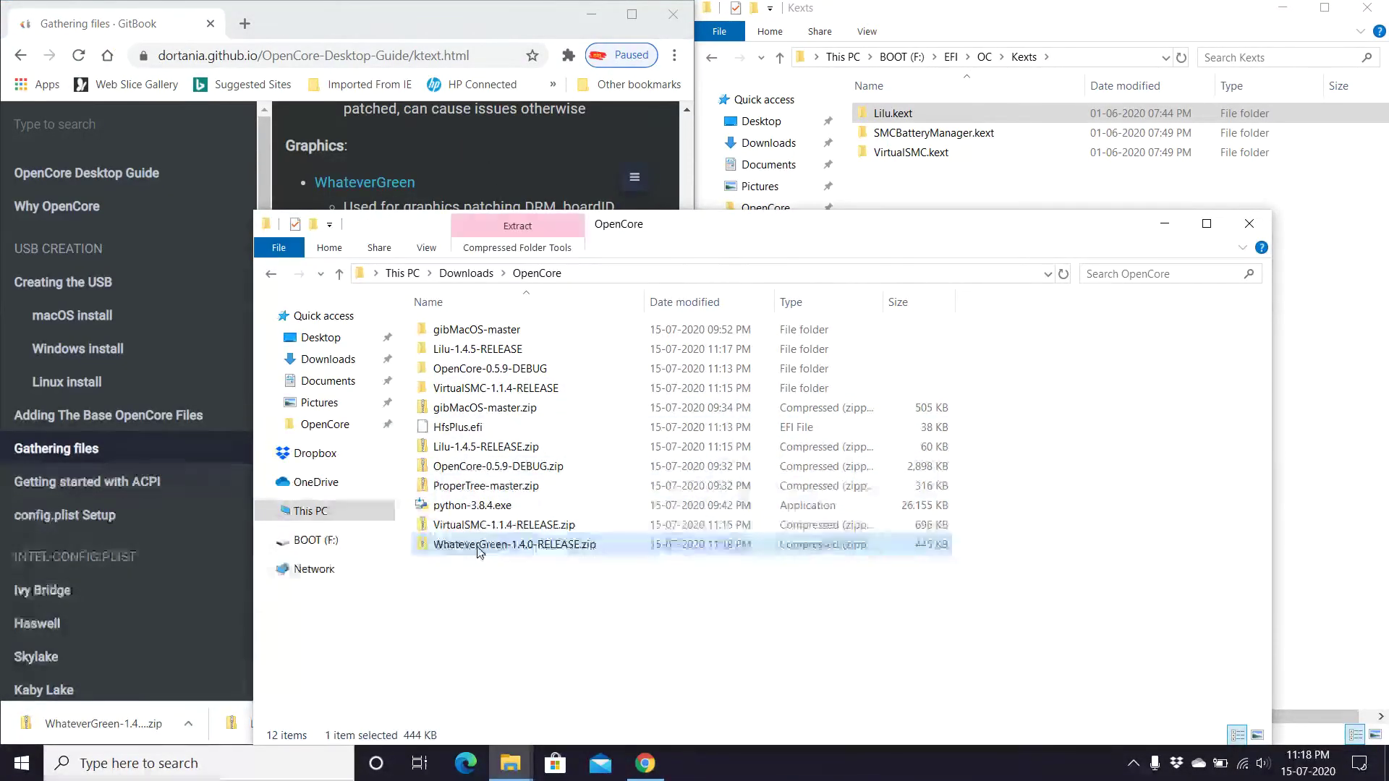
right_click(476, 546)
mouse_move(601, 177)
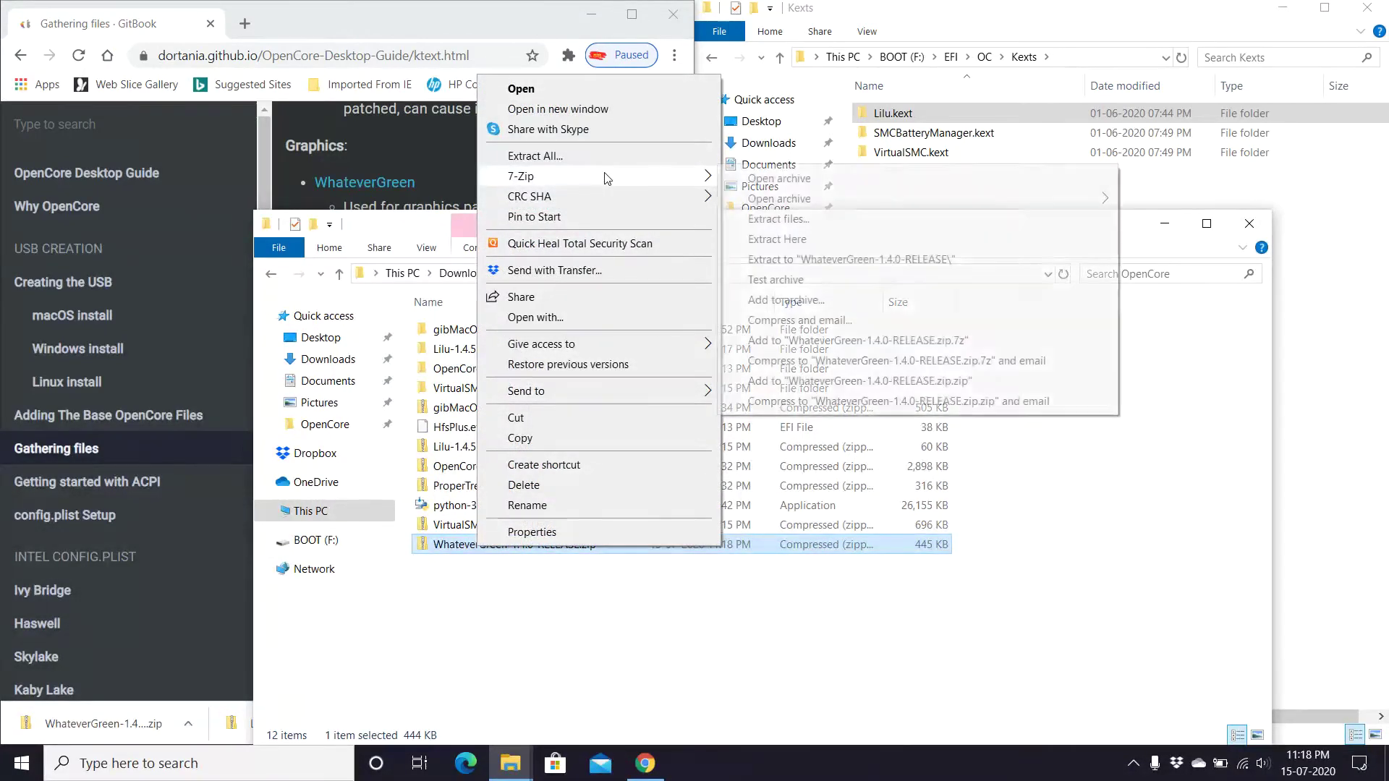
left_click(853, 260)
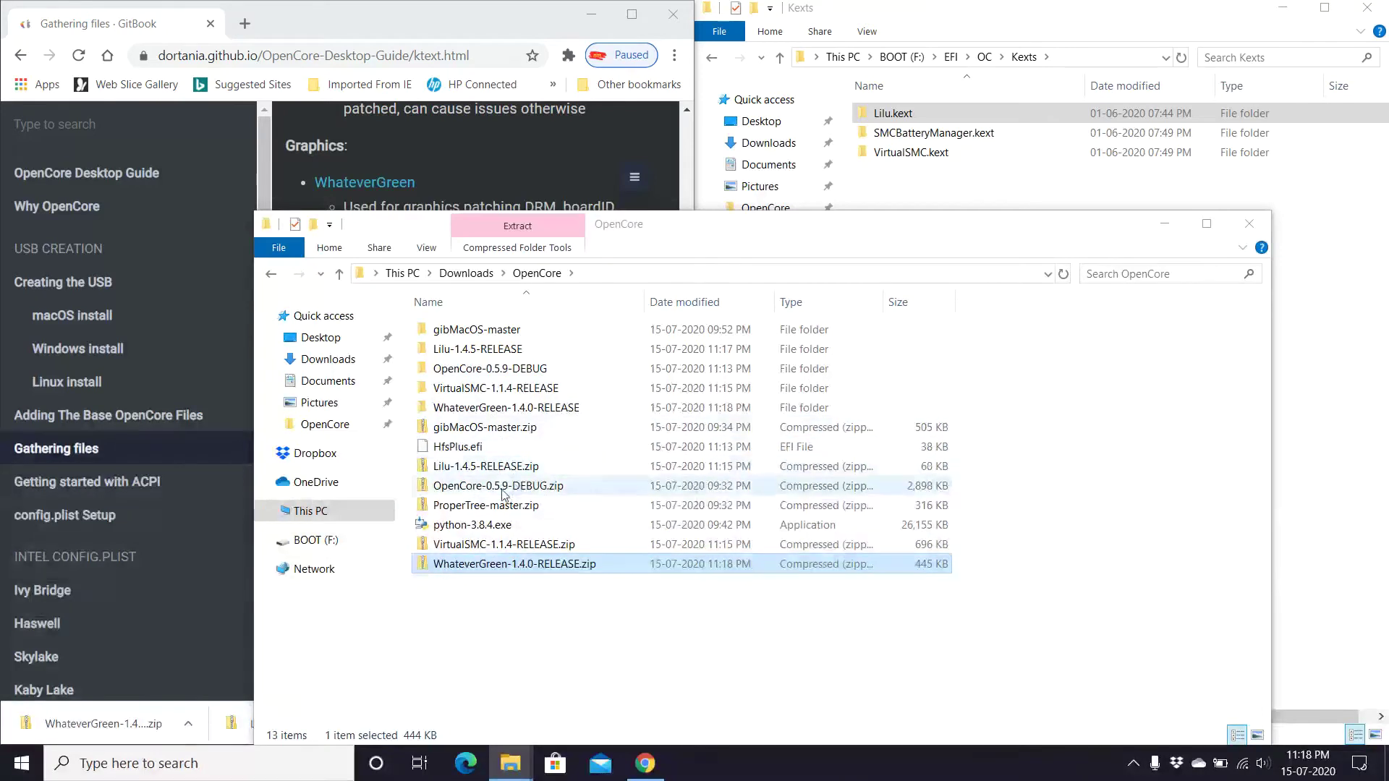
double_click(452, 413)
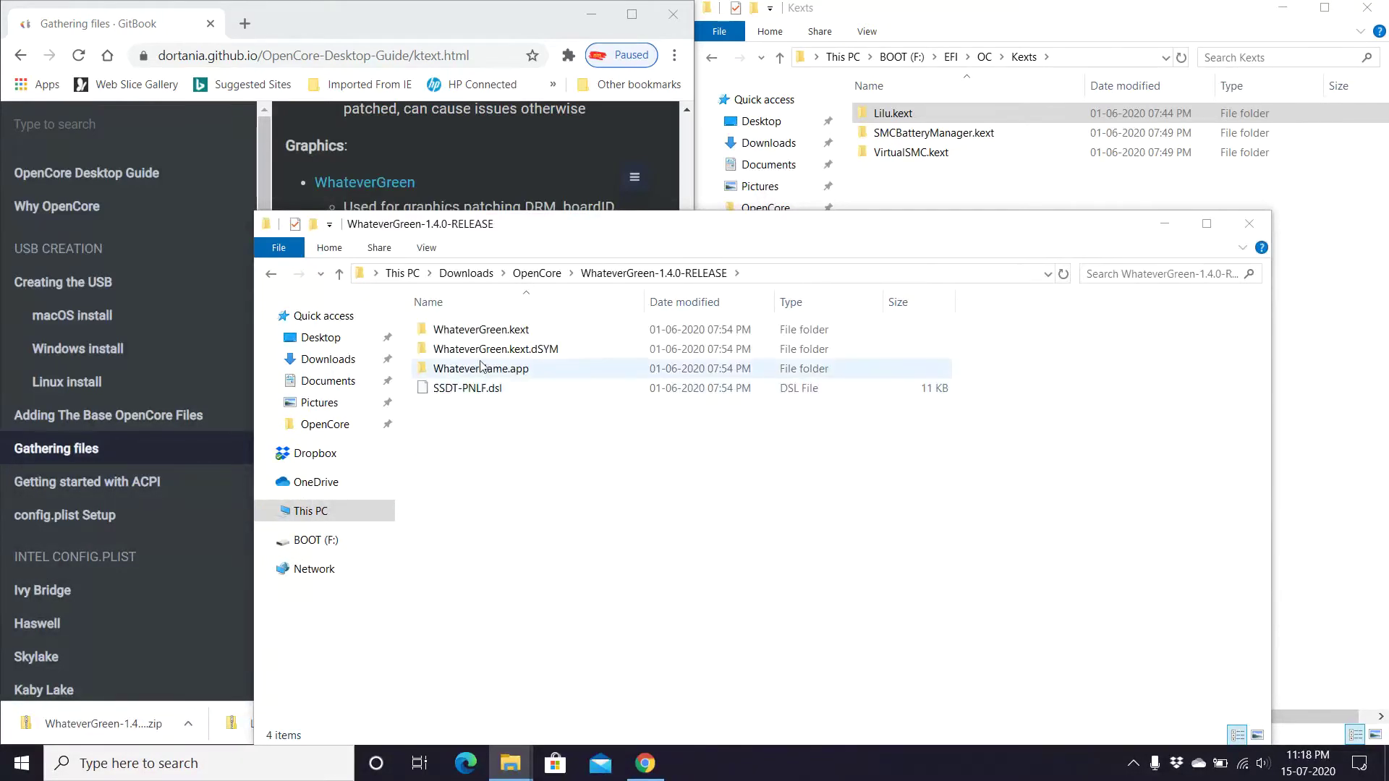
Copy WhateverGreen.kext into the USB's EFI\OC\Kexts folder, then close the extracted folder.
left_click(463, 330)
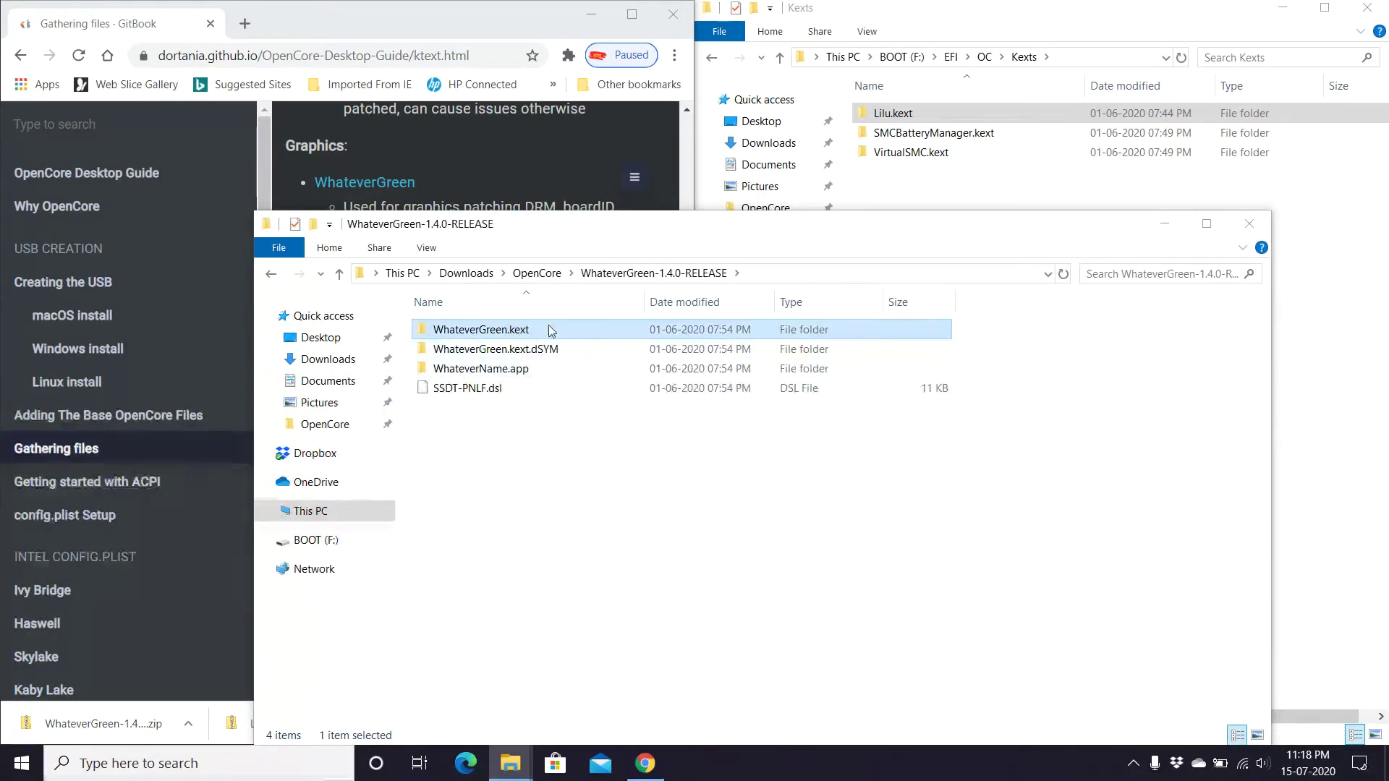
left_click_drag(791, 231, 900, 331)
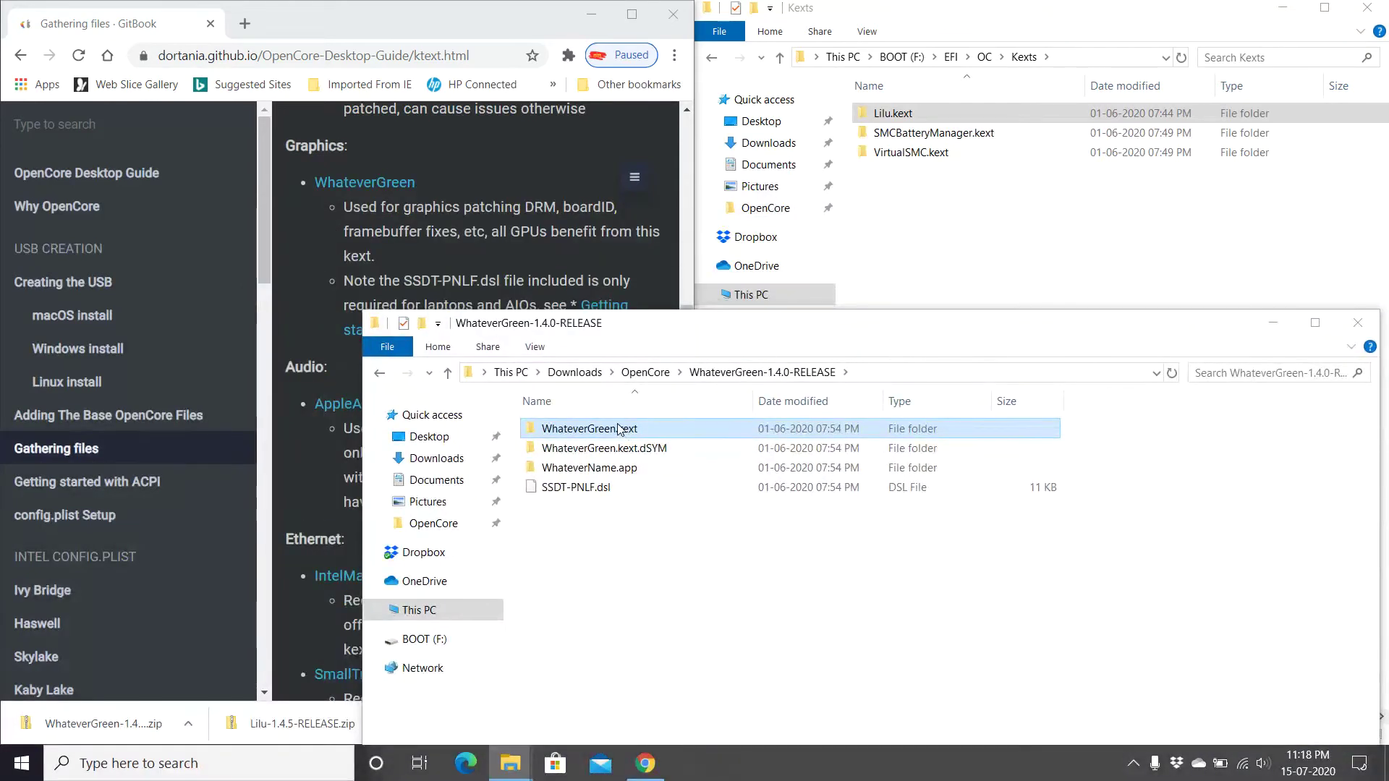
left_click_drag(619, 429, 993, 252)
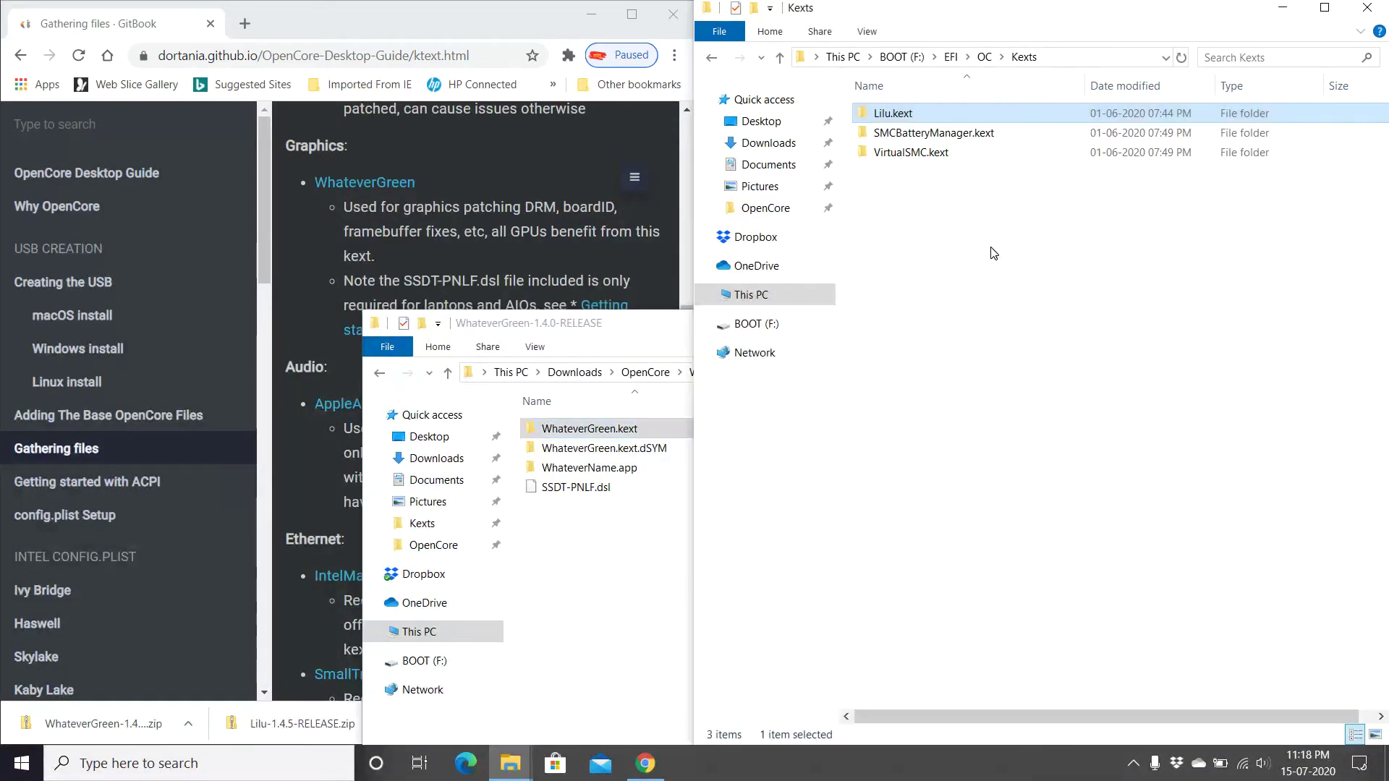
left_click(623, 544)
left_click(576, 487)
left_click_drag(862, 335, 700, 236)
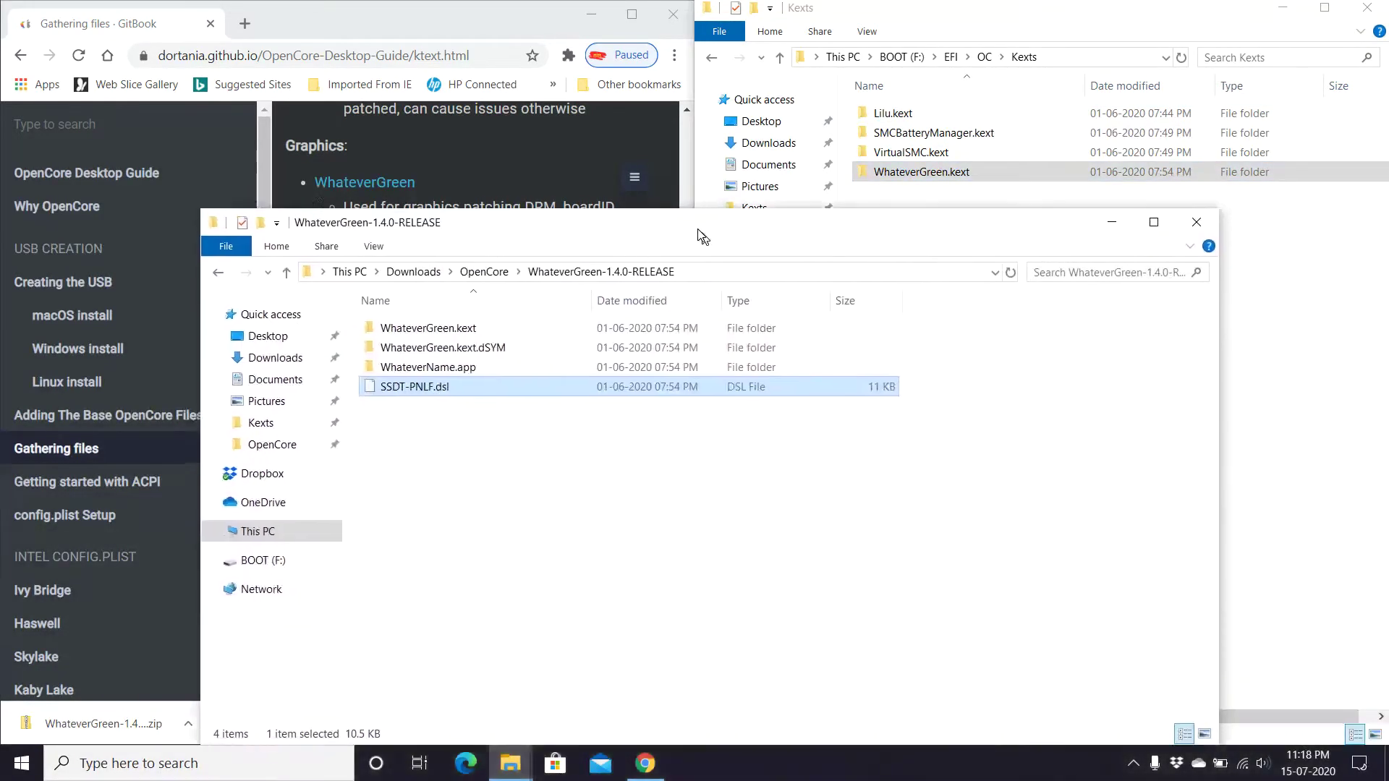
left_click(1196, 222)
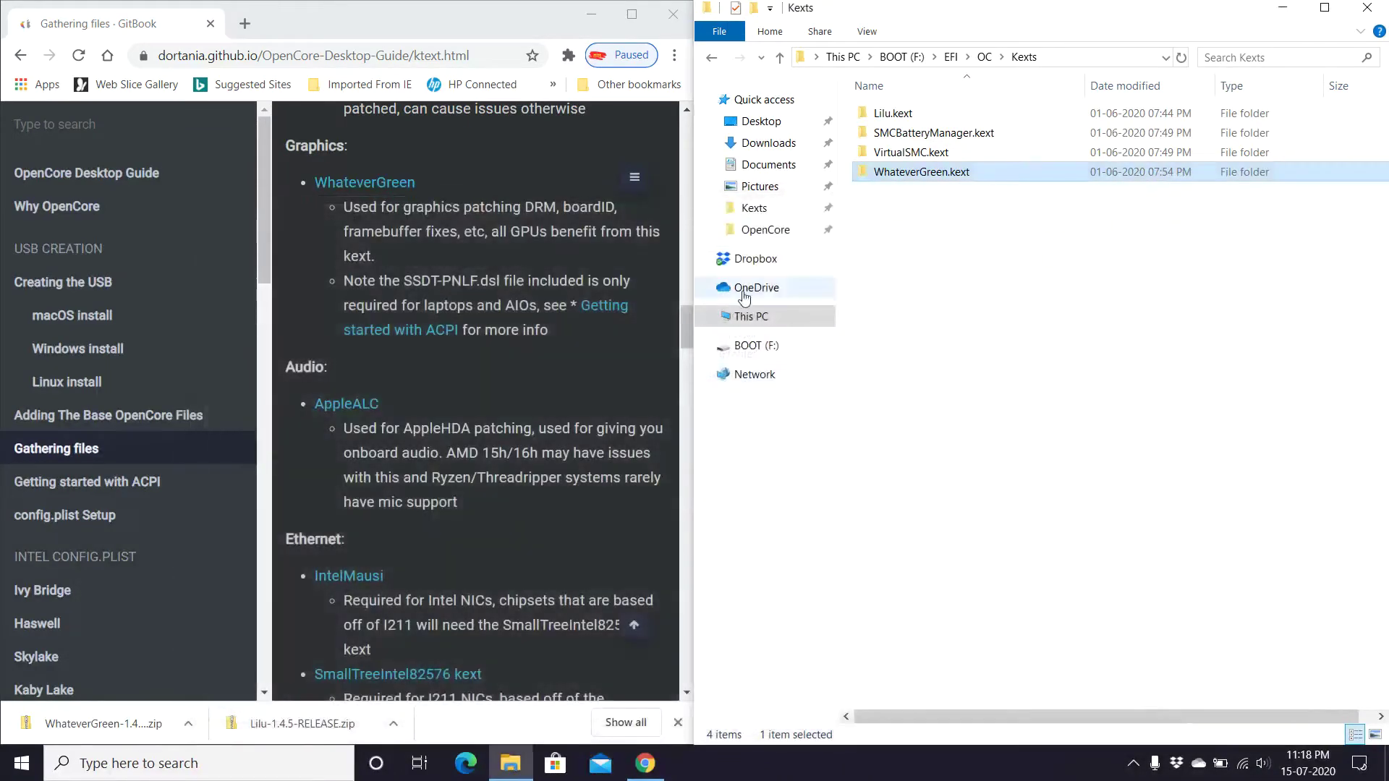
left_click(425, 305)
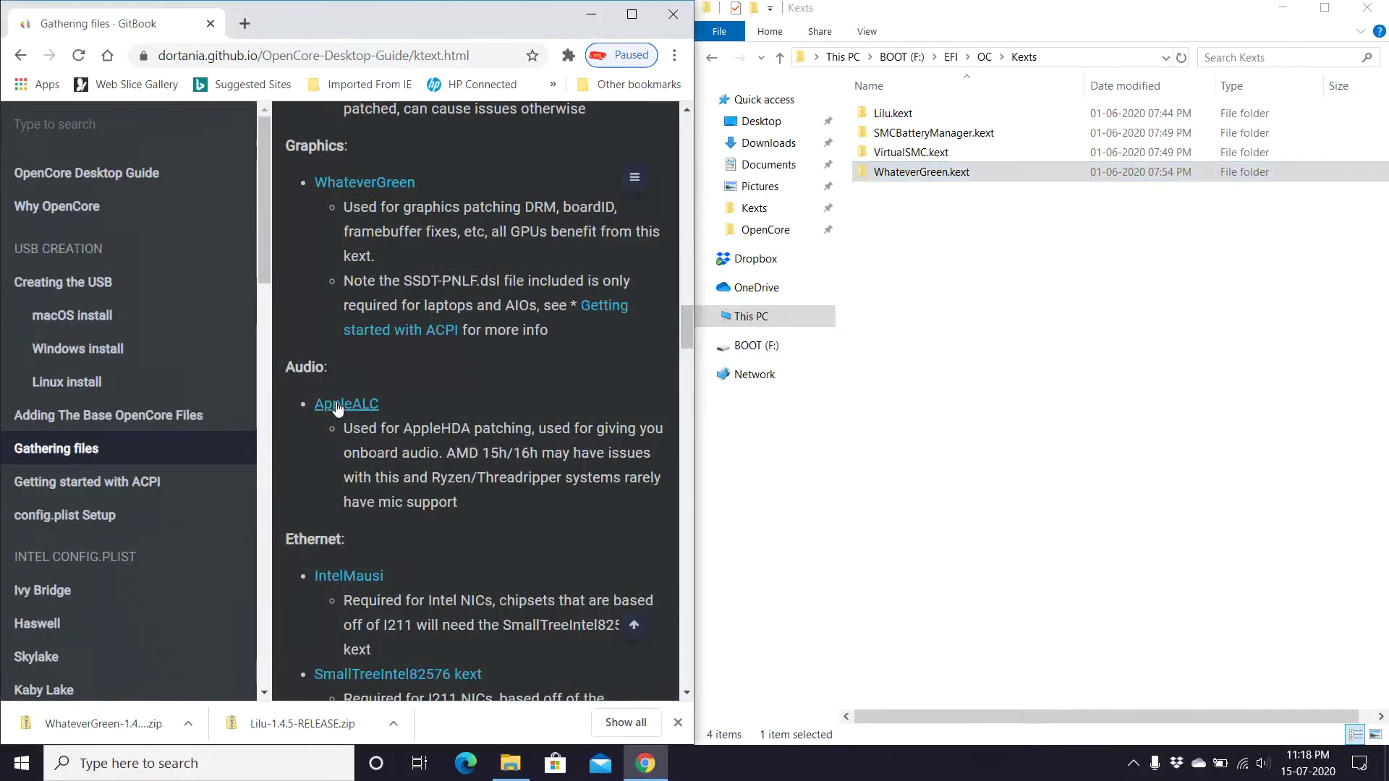
scroll(516, 405, "down", 4)
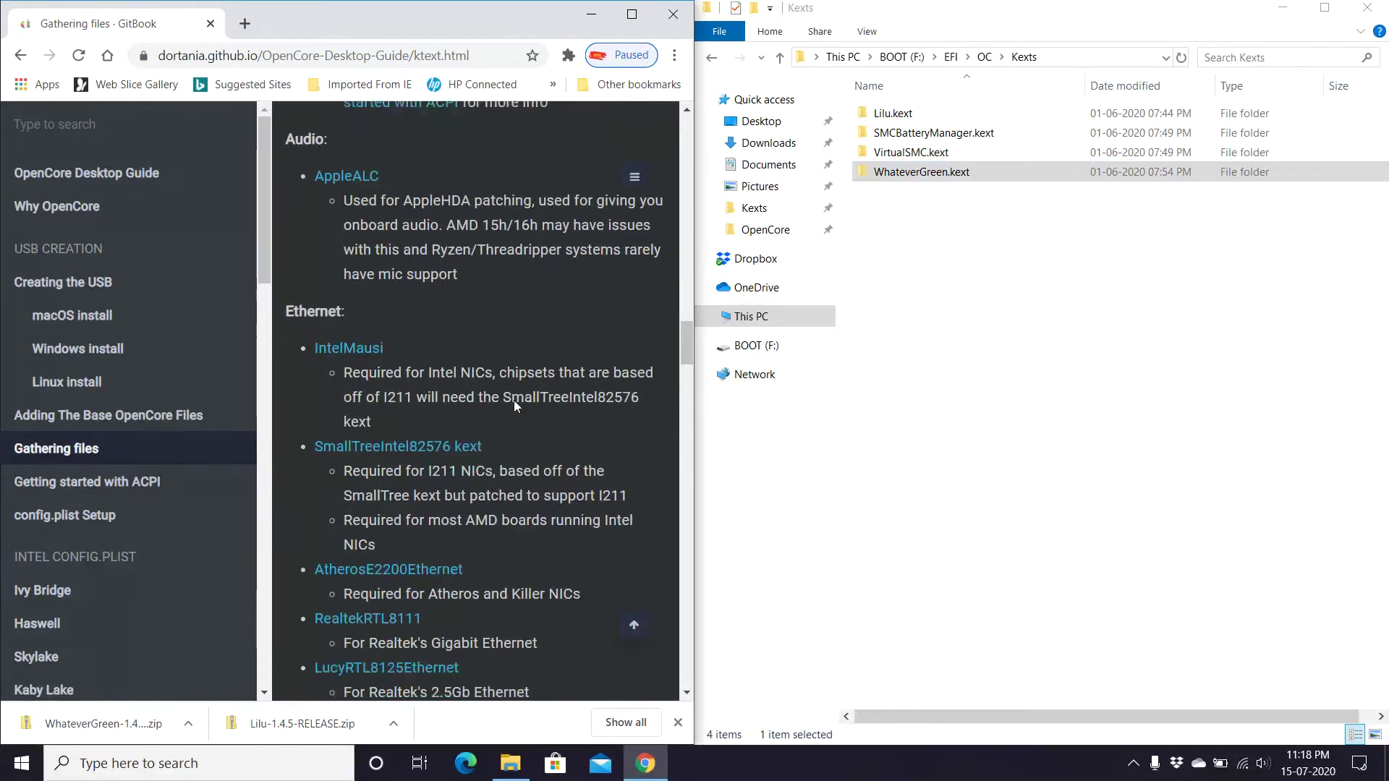
scroll(514, 397, "up", 1)
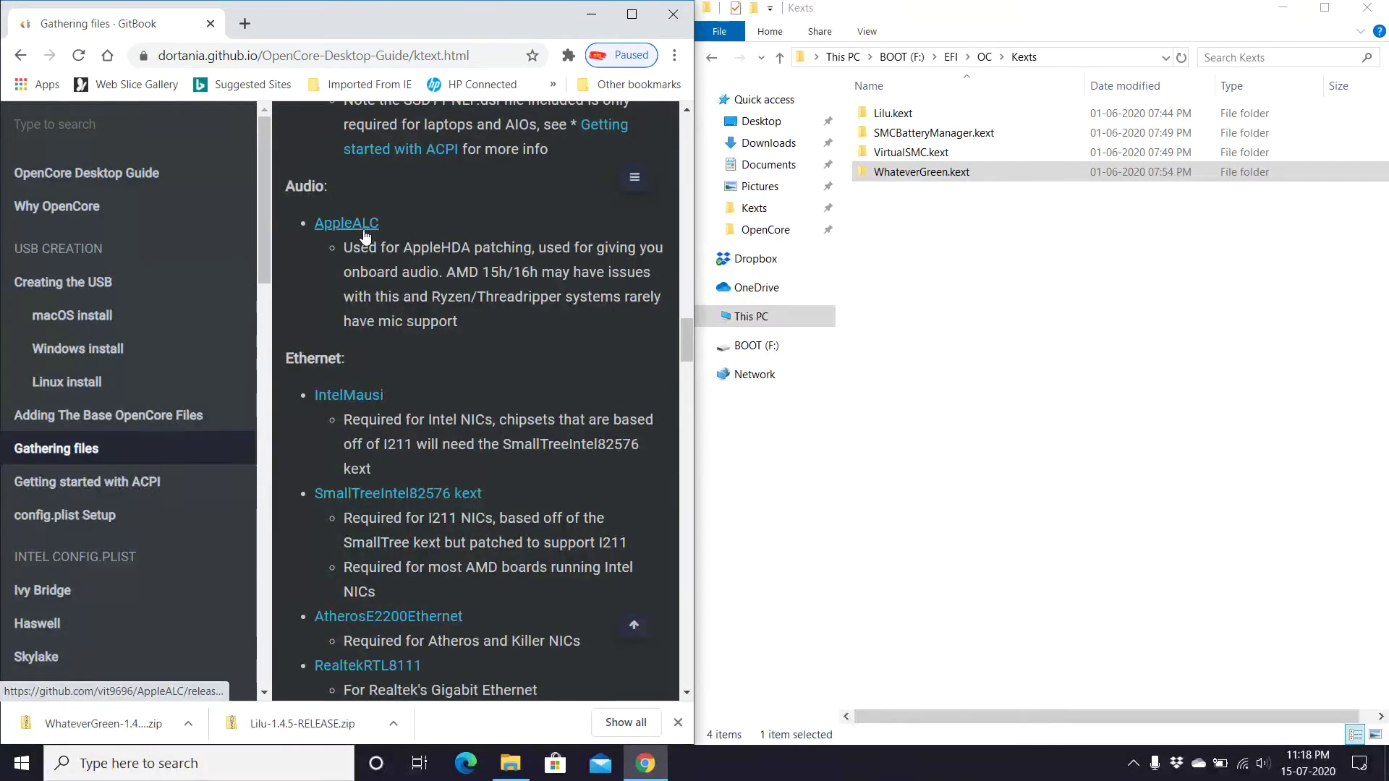
left_click_drag(343, 247, 559, 322)
left_click(554, 321)
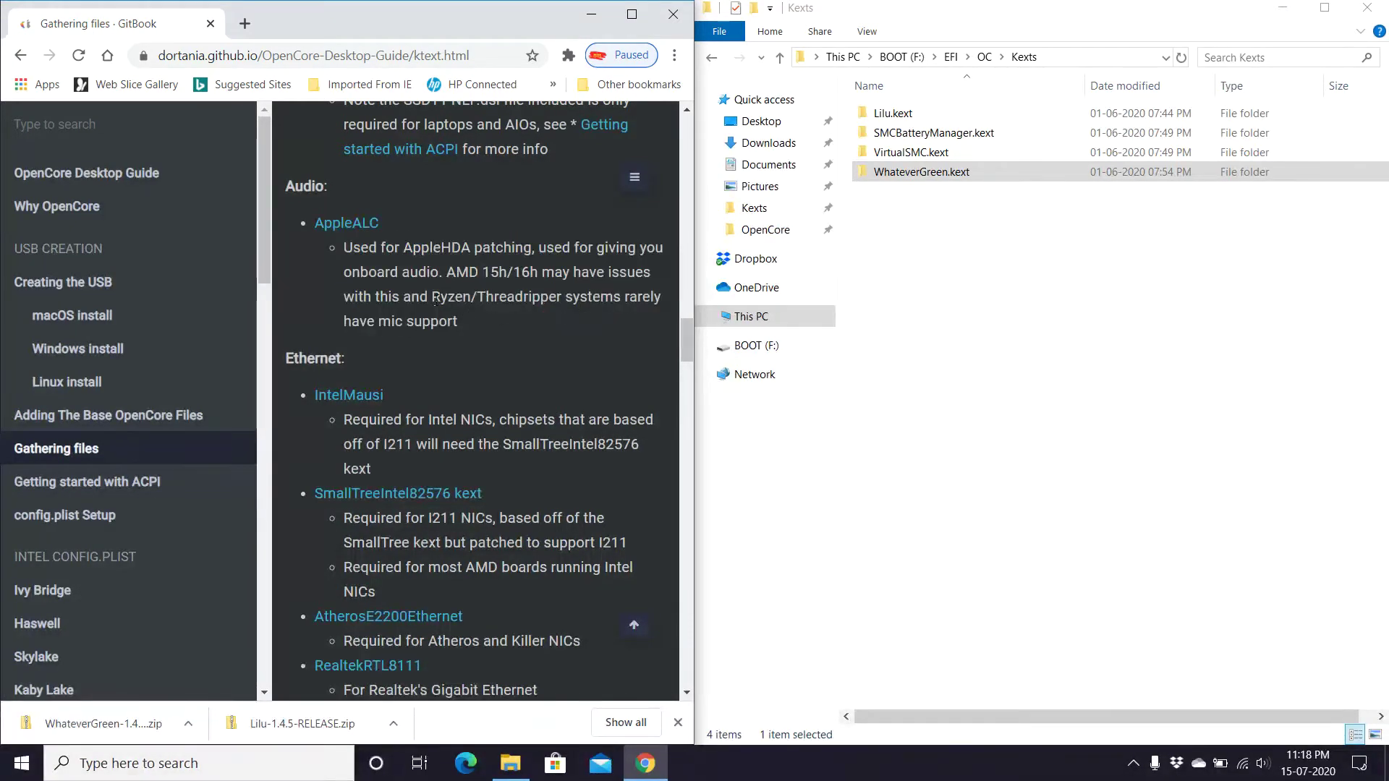
left_click_drag(432, 297, 500, 320)
left_click(467, 327)
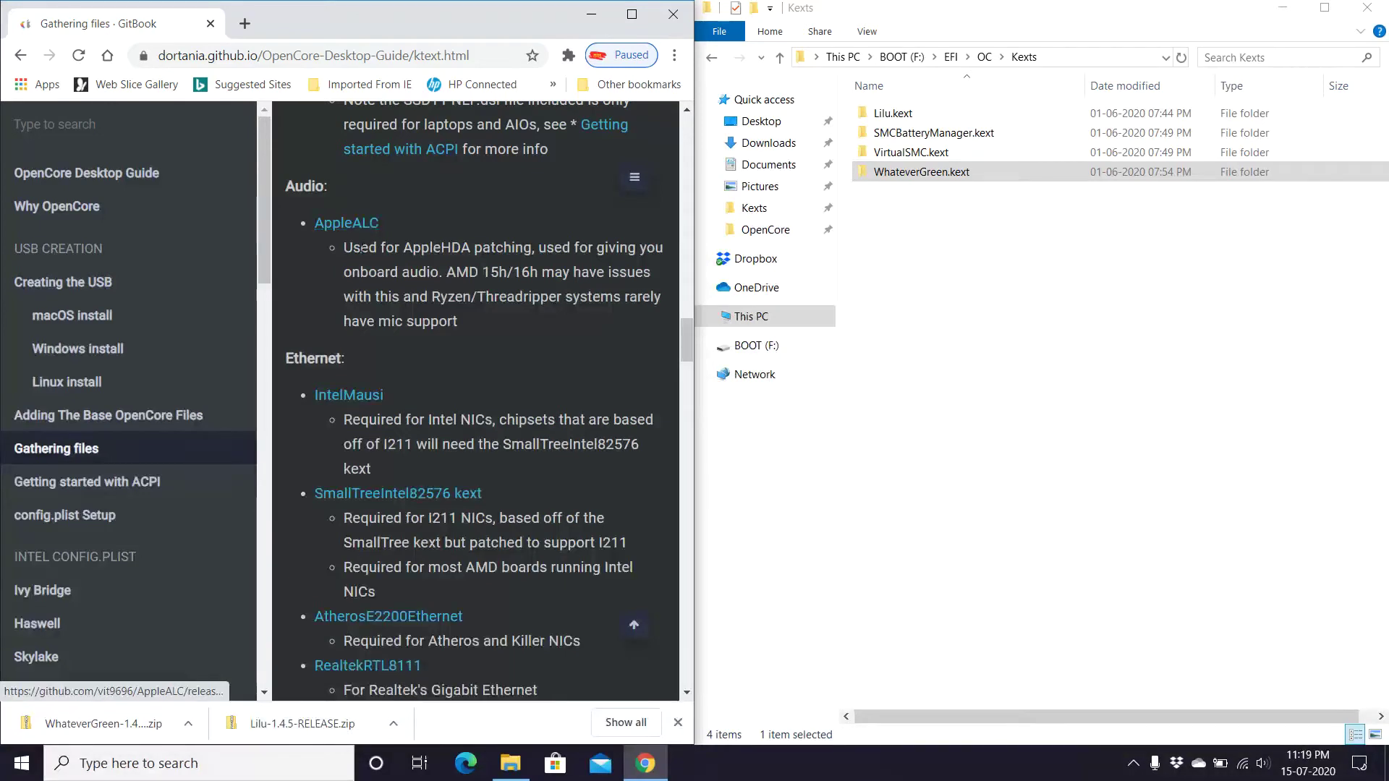
scroll(524, 345, "down", 2)
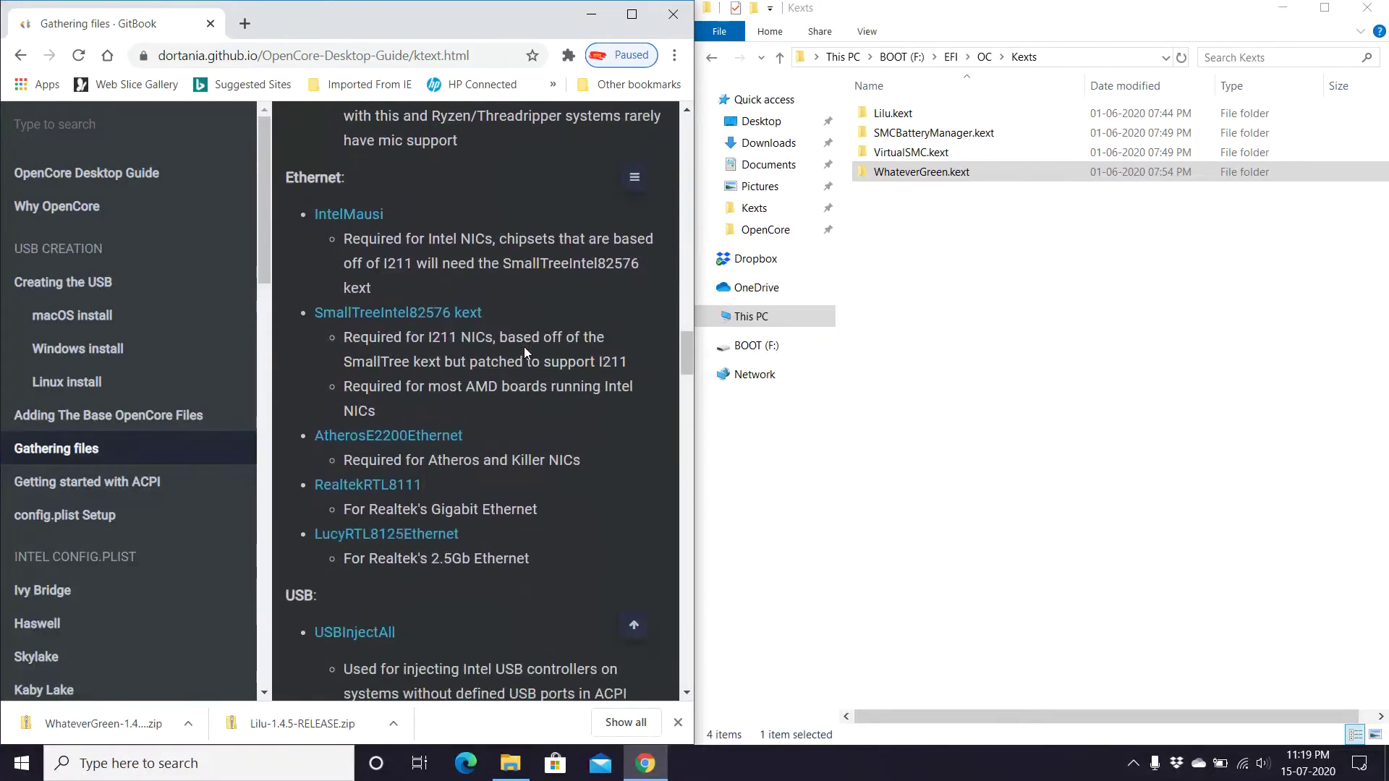
double_click(286, 177)
left_click(443, 181)
scroll(454, 266, "down", 1)
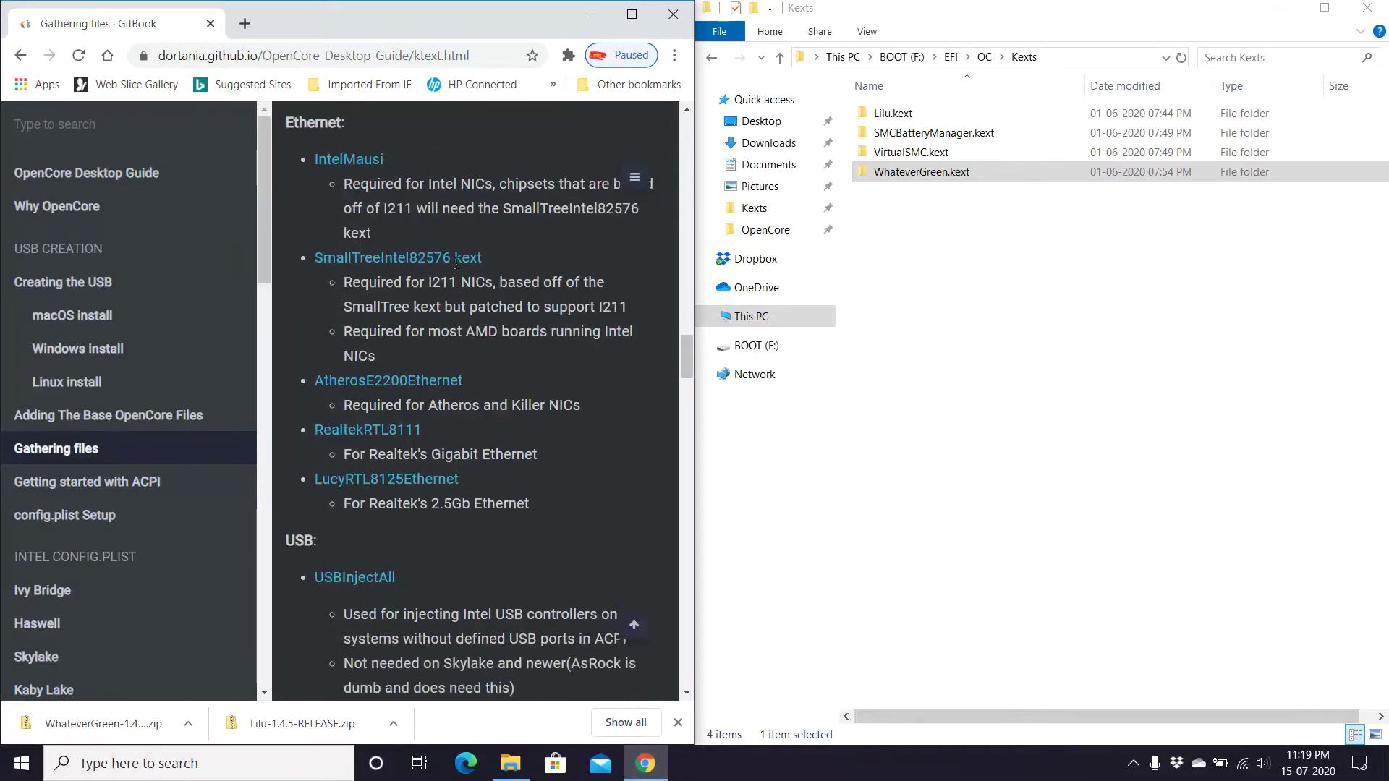
scroll(484, 315, "up", 1)
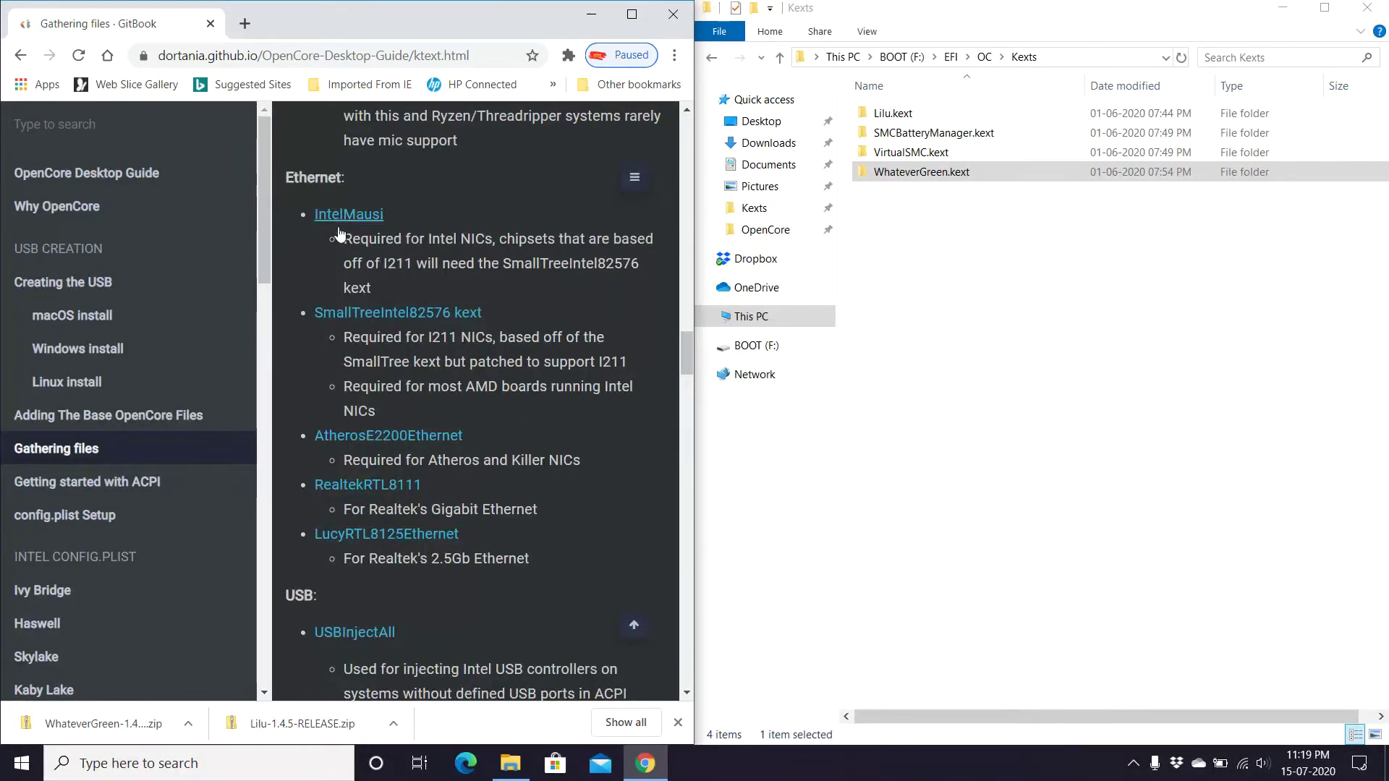
Search Google for speccy and save the free Speccy installer from ccleaner.com.
left_click(244, 24)
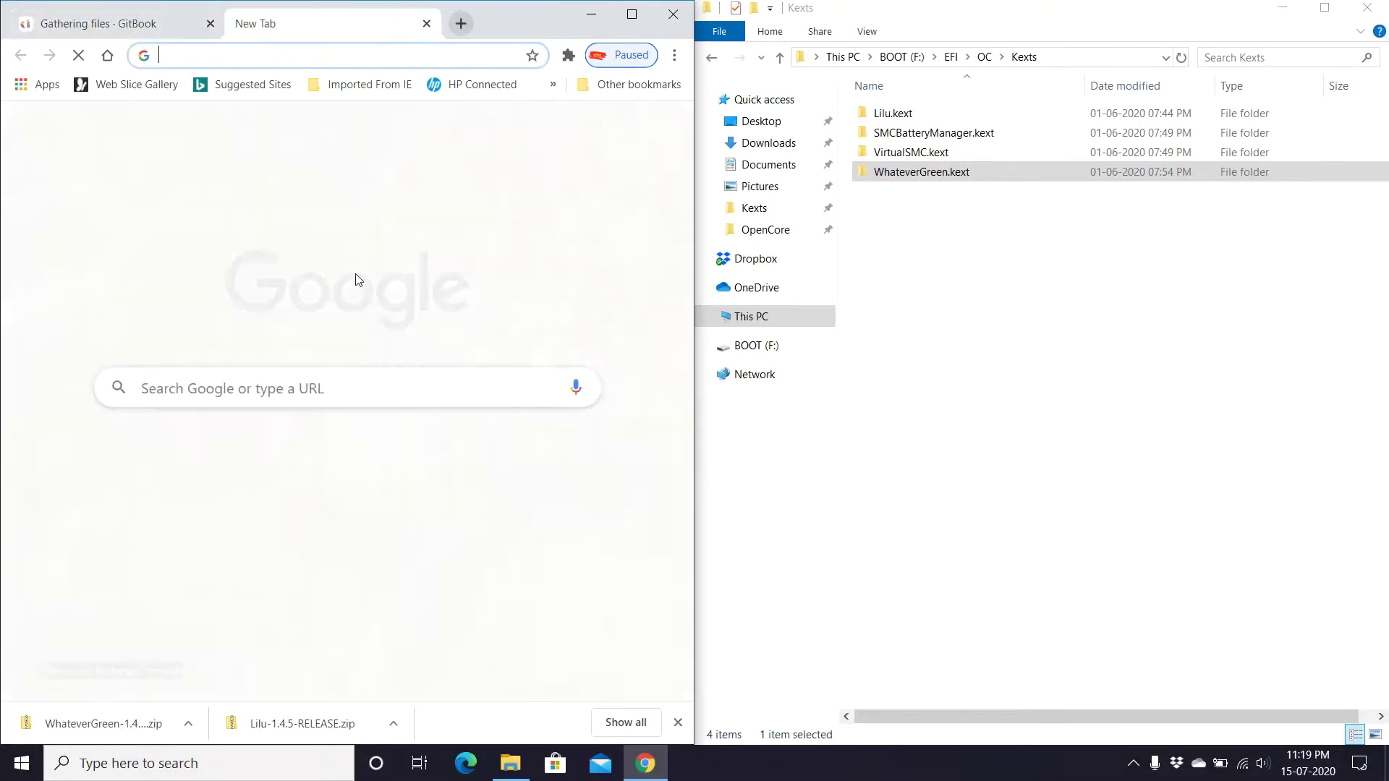
type("speccy")
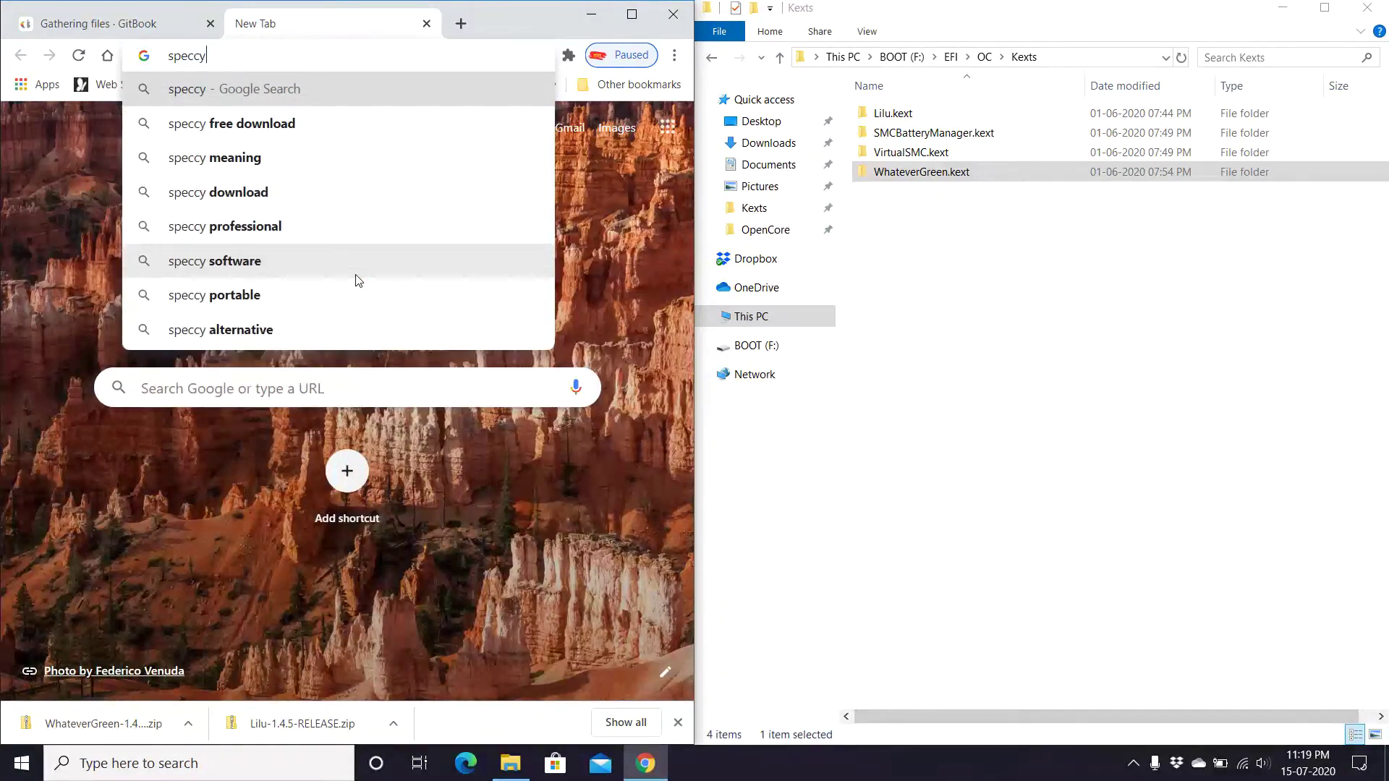
key("Return")
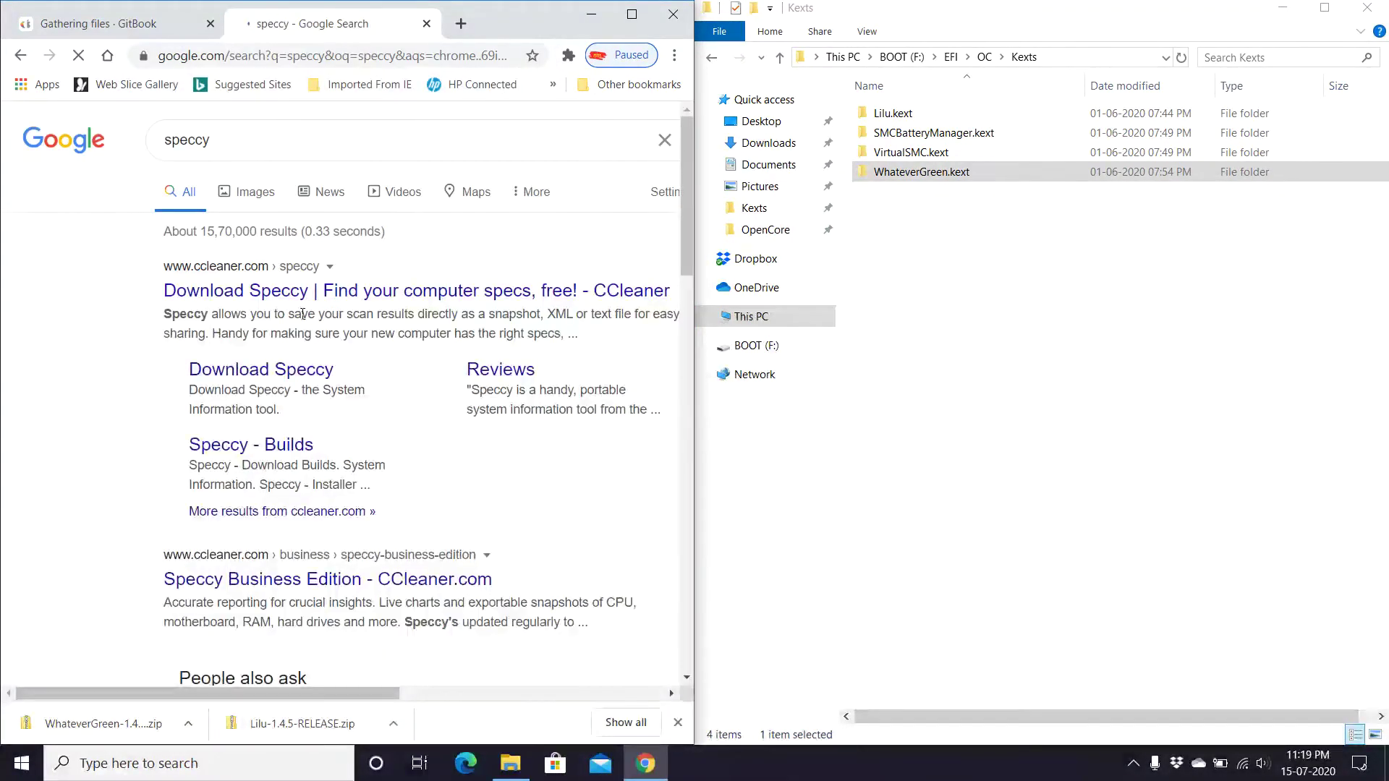
left_click(347, 290)
left_click(241, 424)
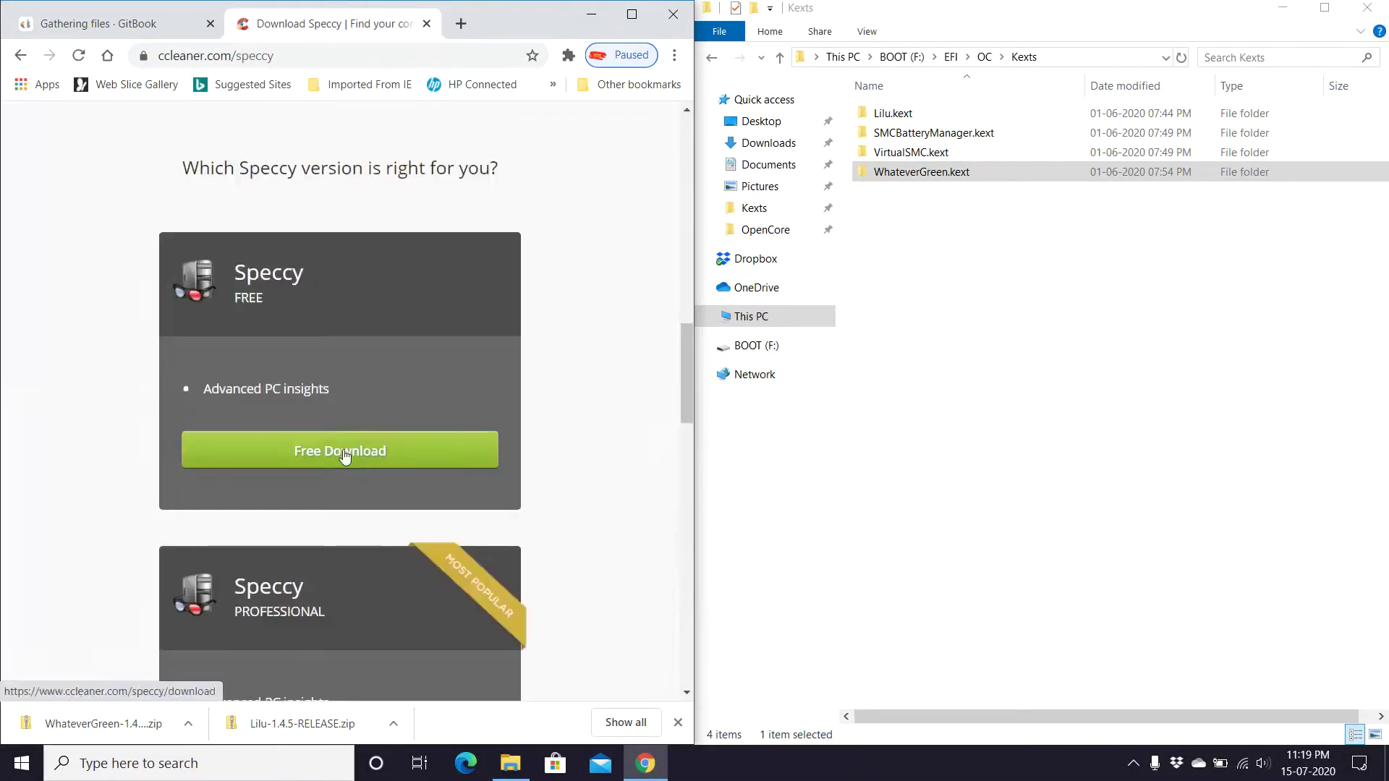
left_click(309, 448)
left_click(335, 567)
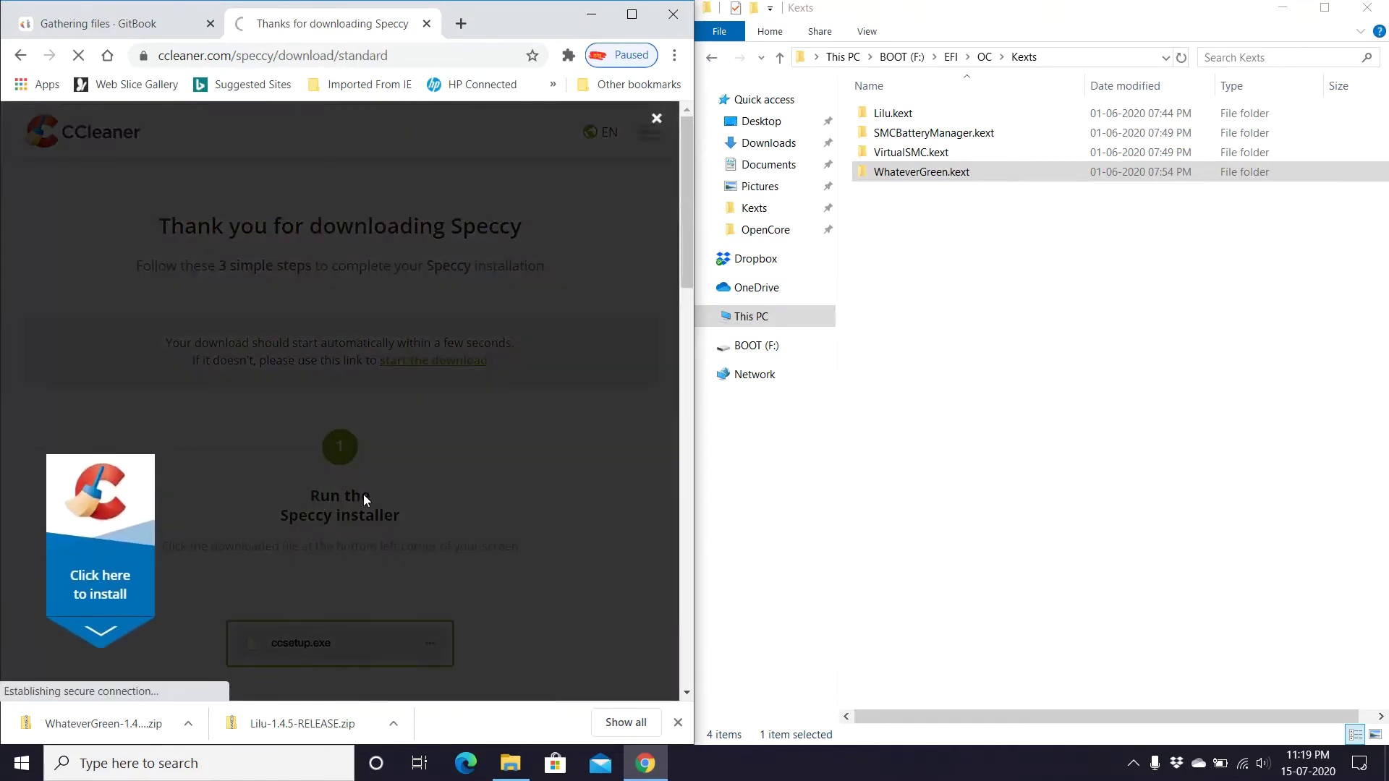
left_click(541, 405)
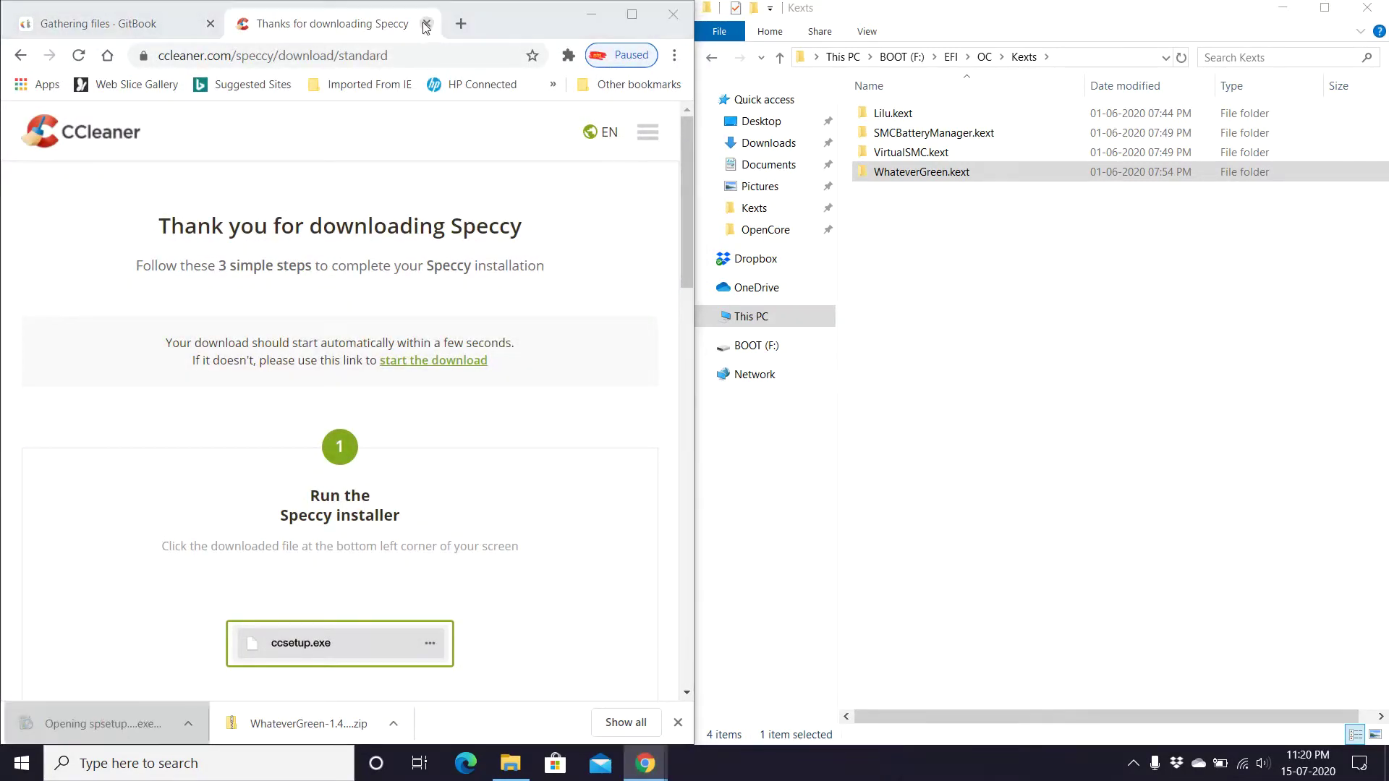
key("ctrl+w")
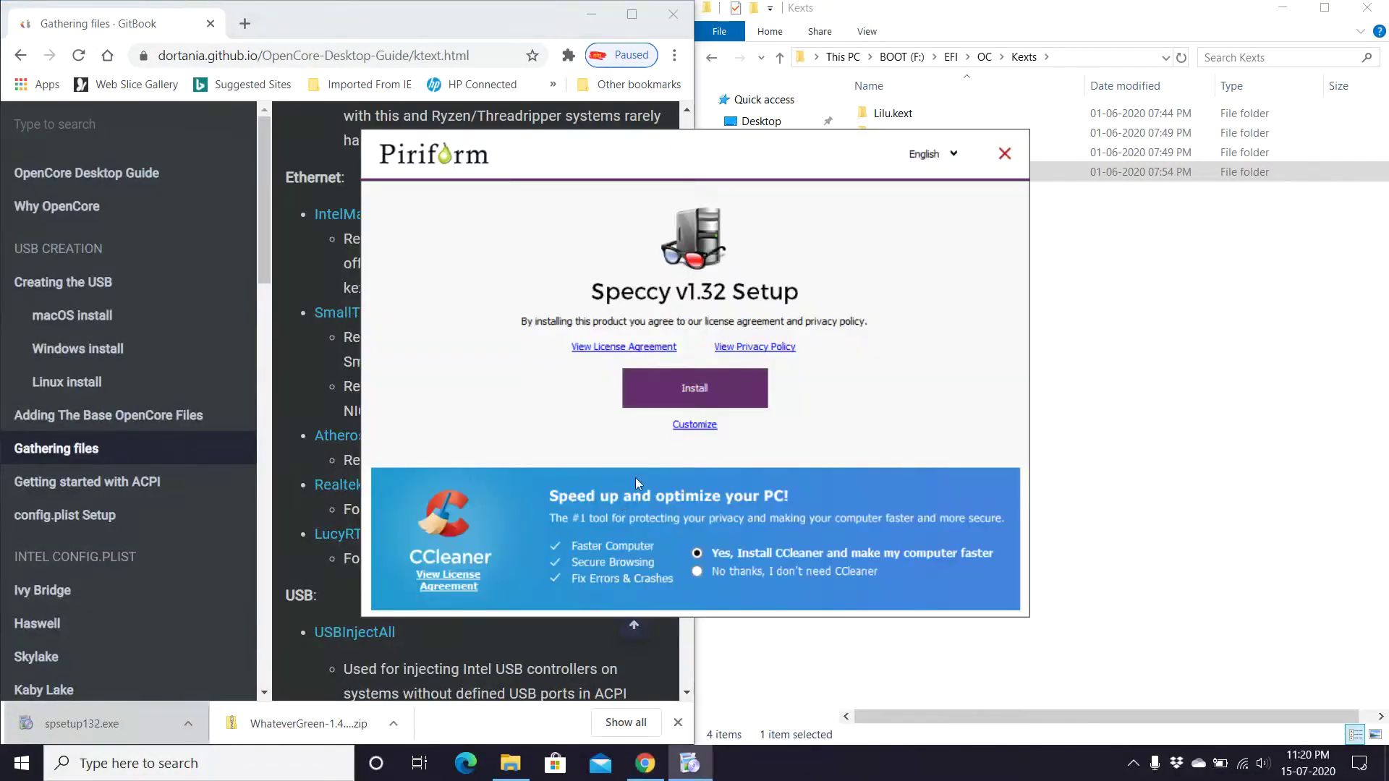
Install Speccy v1.32 and launch it, skipping the release notes.
left_click(693, 391)
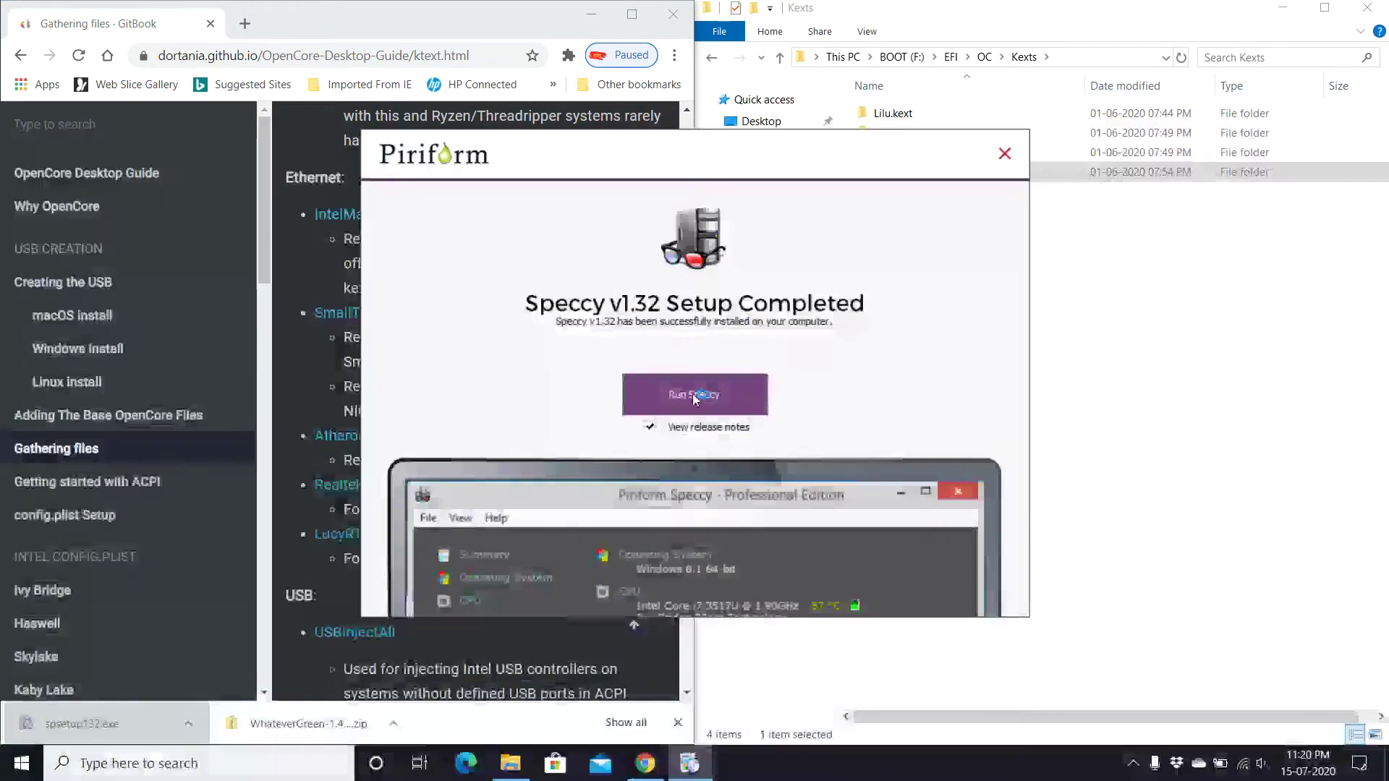
left_click(655, 427)
left_click(691, 393)
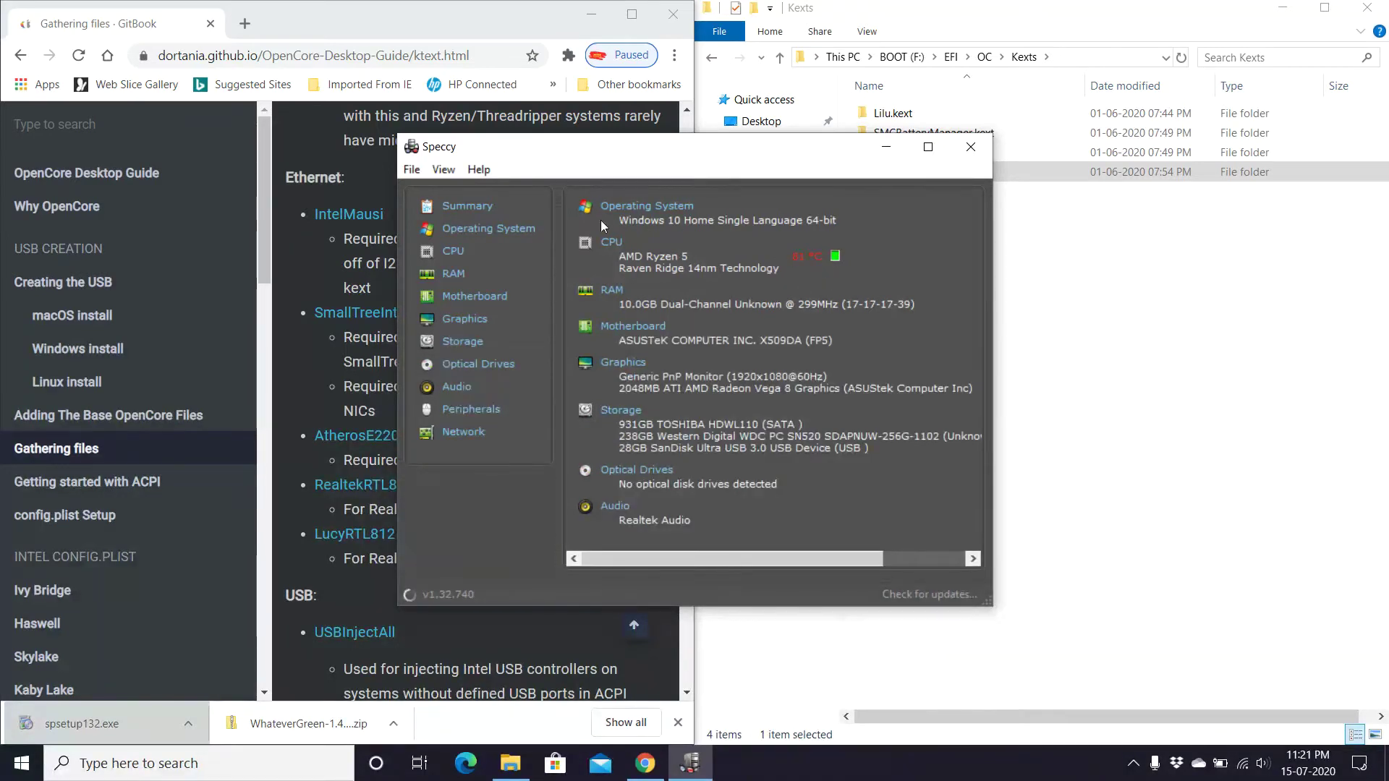
Identify the Intel Dual Band Wireless-AC 8265 adapter in Speccy's Network view, then close Speccy.
left_click(457, 433)
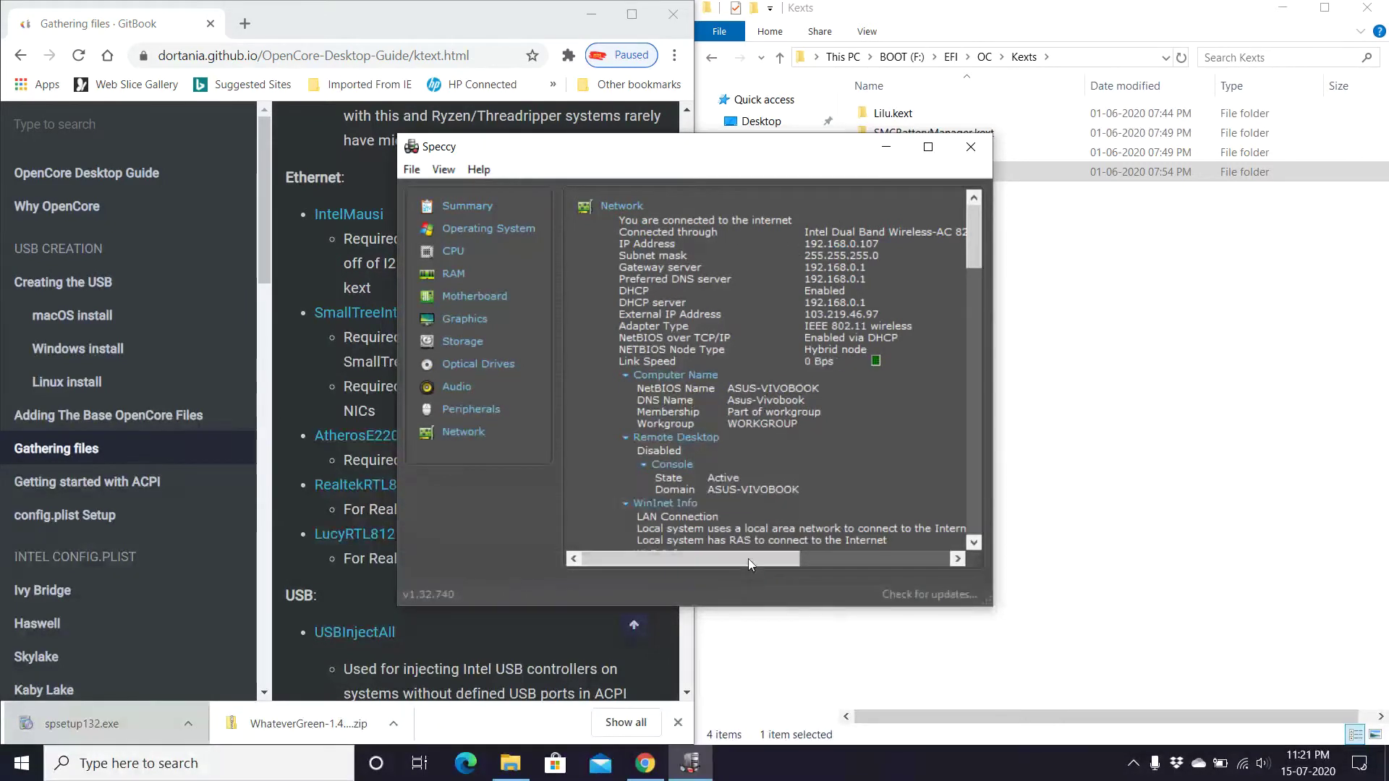
left_click_drag(748, 558, 801, 497)
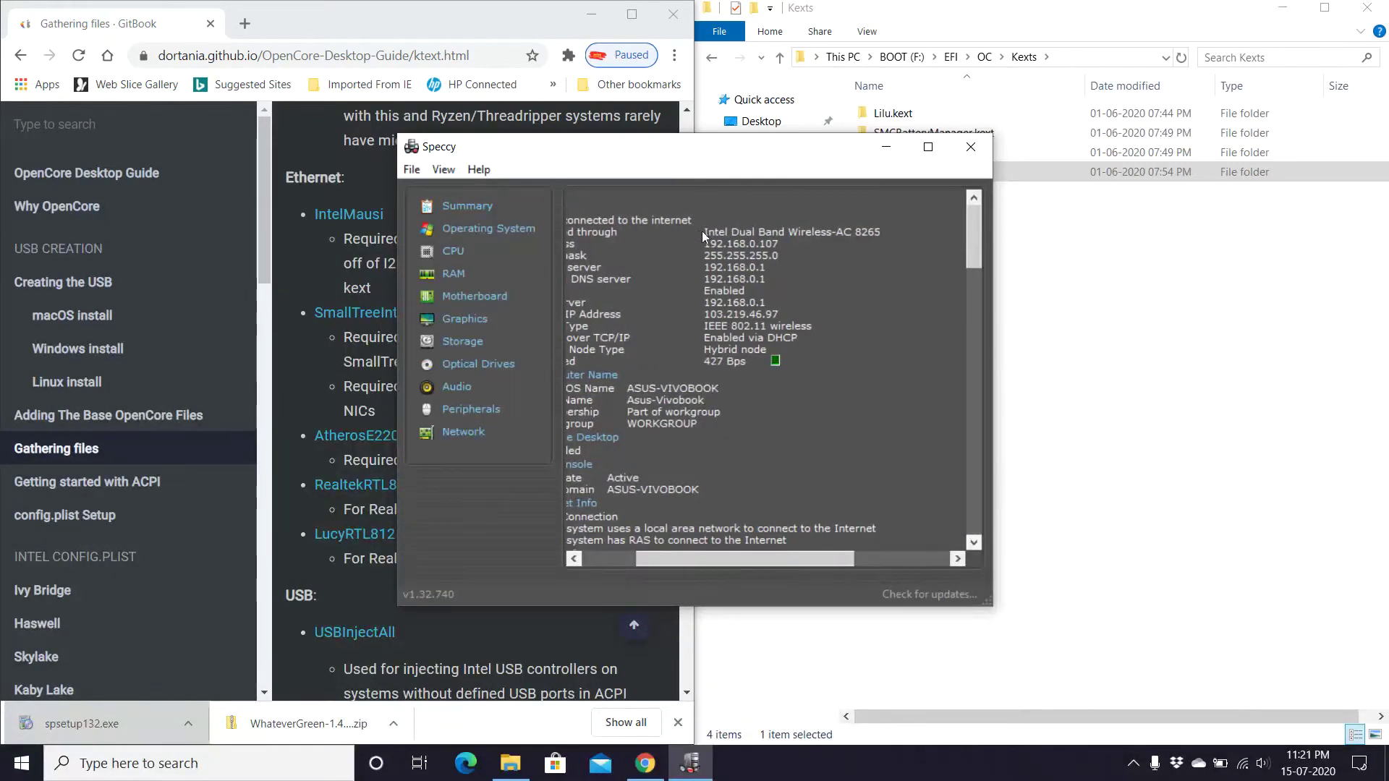
left_click_drag(701, 232, 906, 245)
left_click(905, 243)
left_click_drag(774, 554, 724, 561)
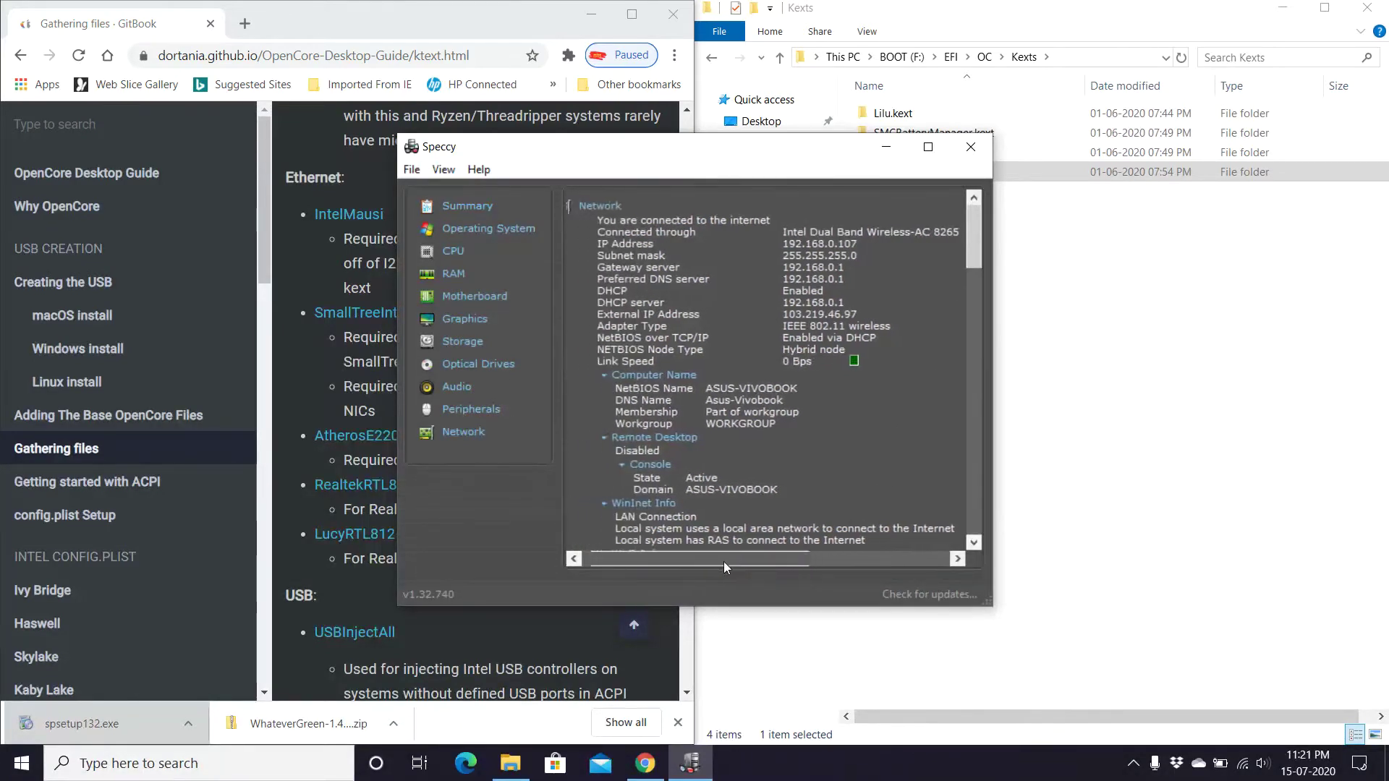
scroll(736, 462, "down", 3)
scroll(737, 443, "up", 3)
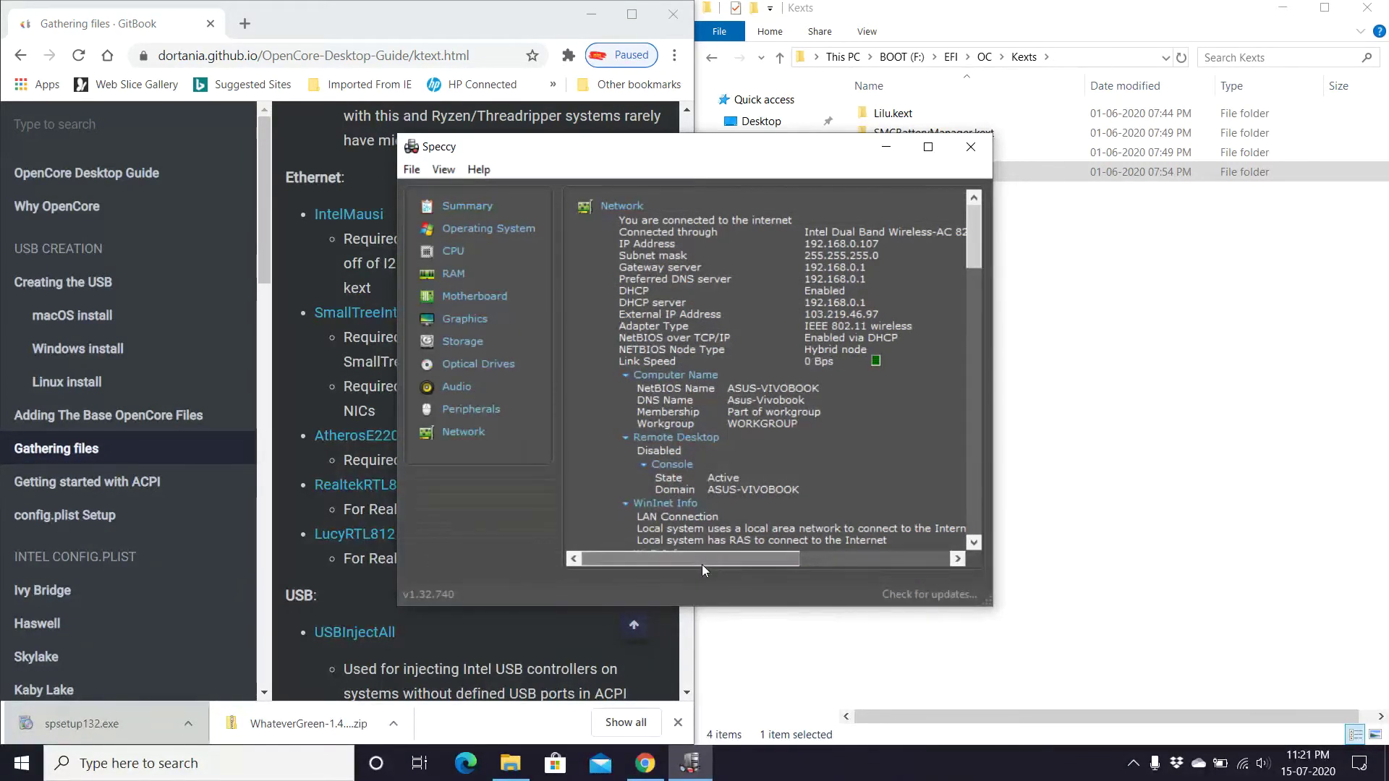
left_click_drag(702, 563, 753, 554)
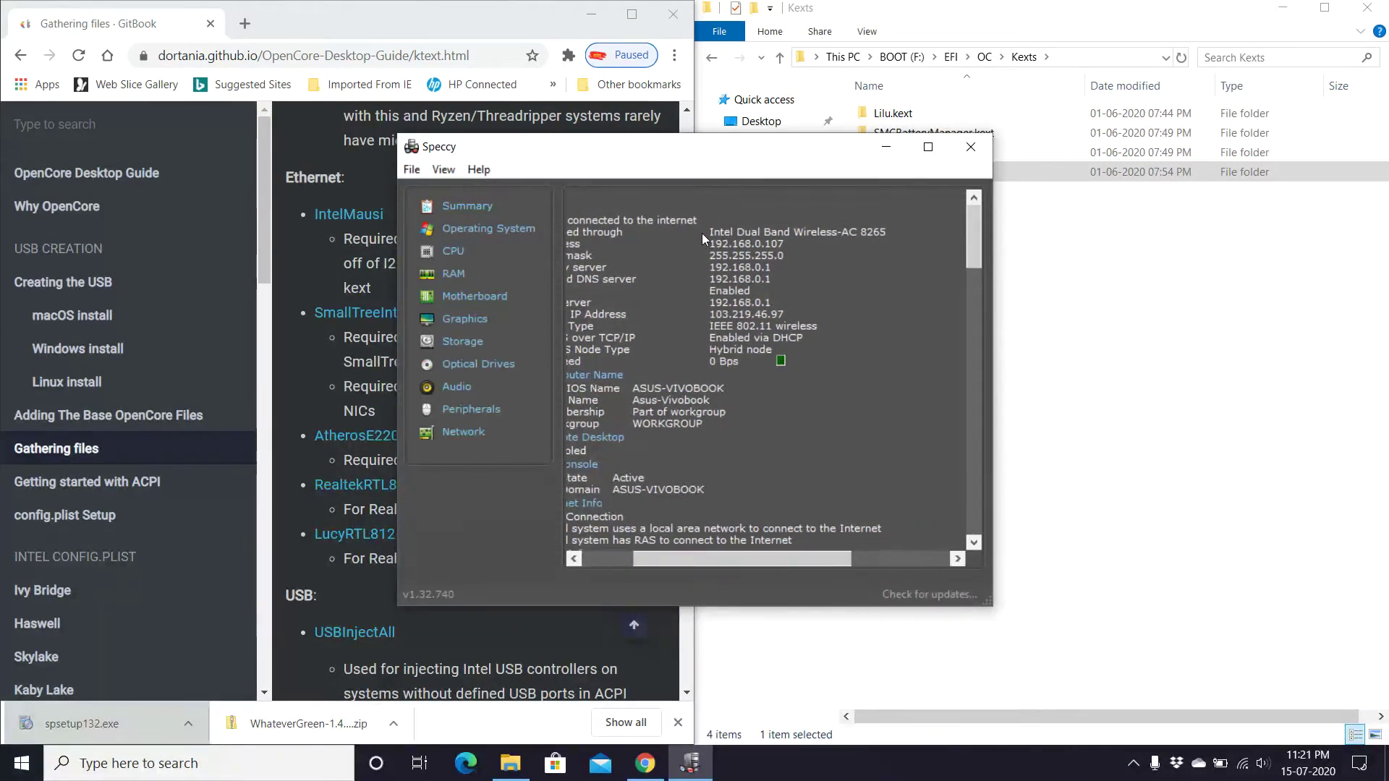
left_click_drag(701, 233, 876, 267)
left_click(831, 439)
left_click_drag(751, 558, 701, 557)
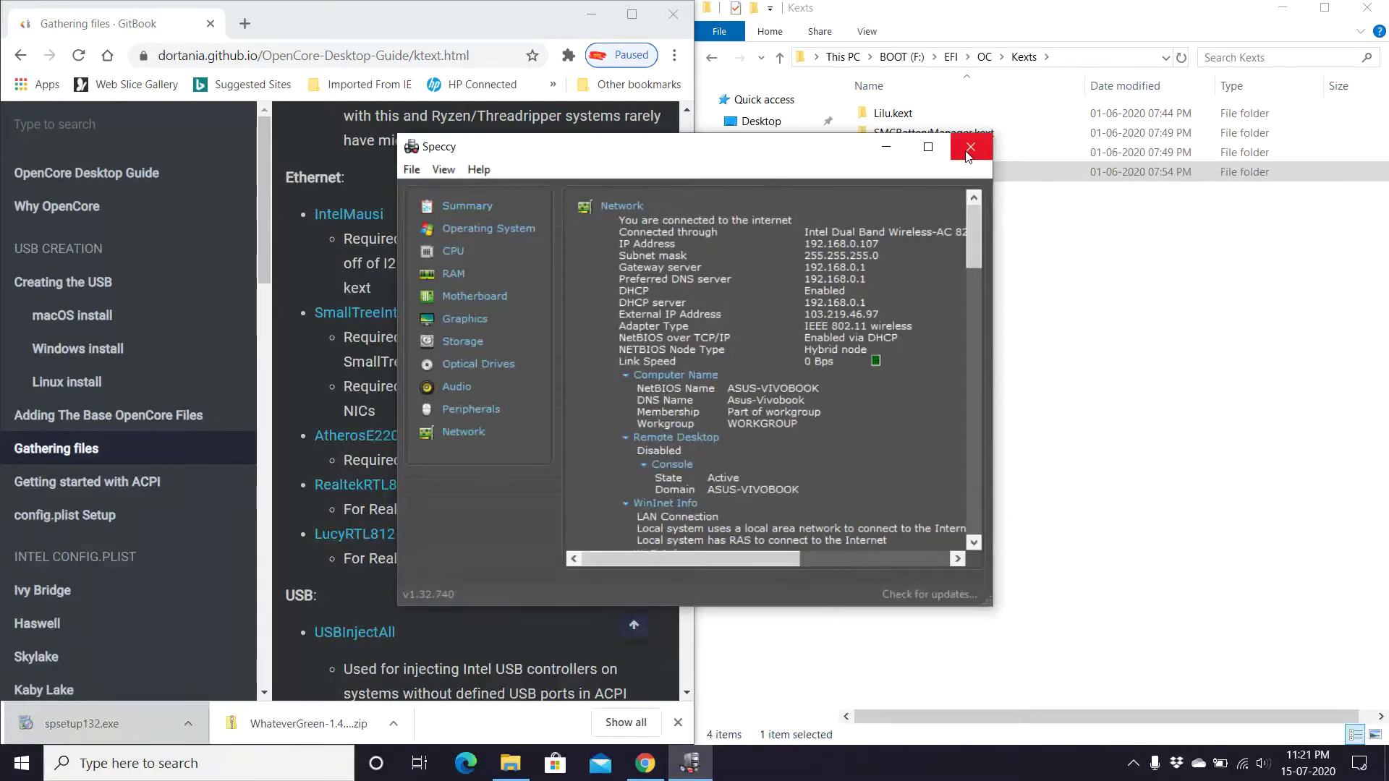
left_click(967, 152)
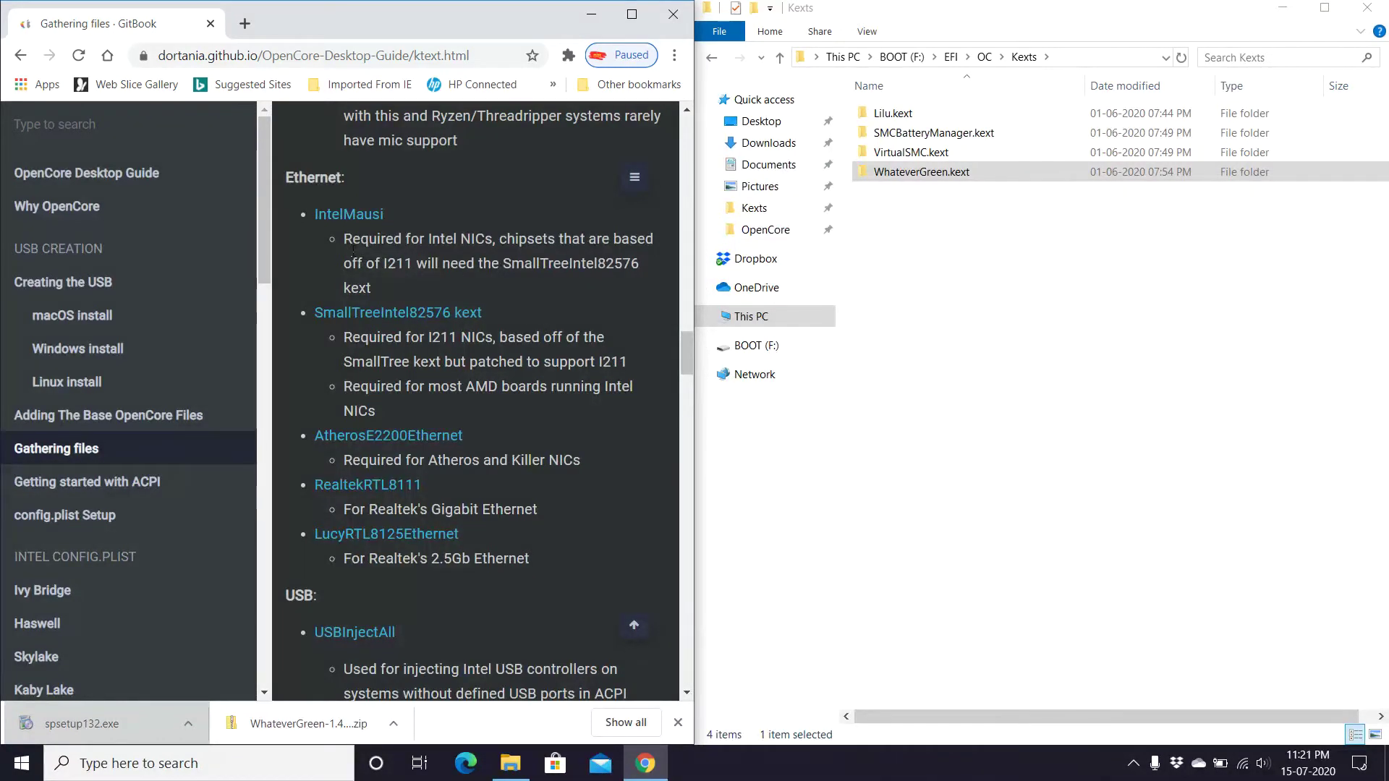
Read the IntelMausi requirement, SmallTreeIntel82576 description and AMD-board Intel NIC note.
left_click_drag(343, 238, 478, 285)
left_click(434, 284)
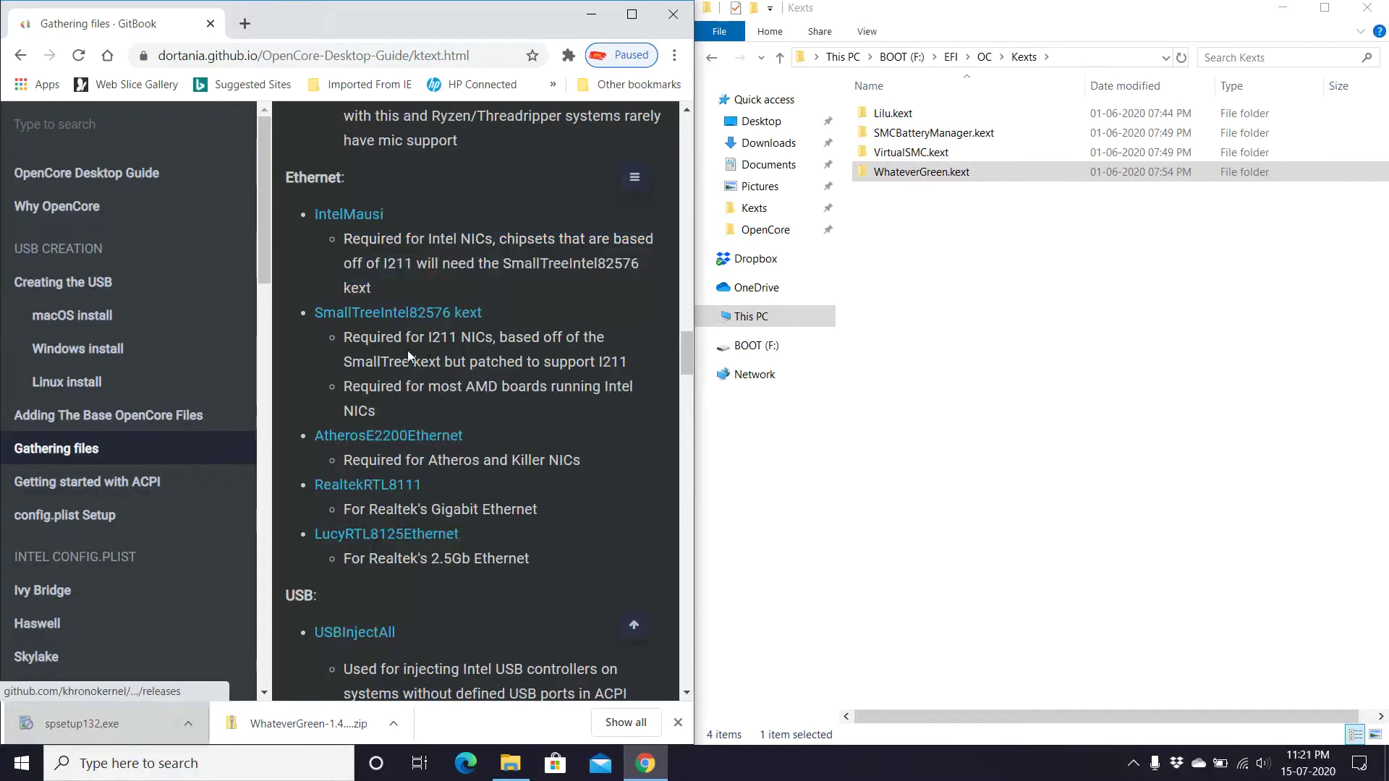
left_click_drag(341, 333, 629, 369)
left_click(375, 396)
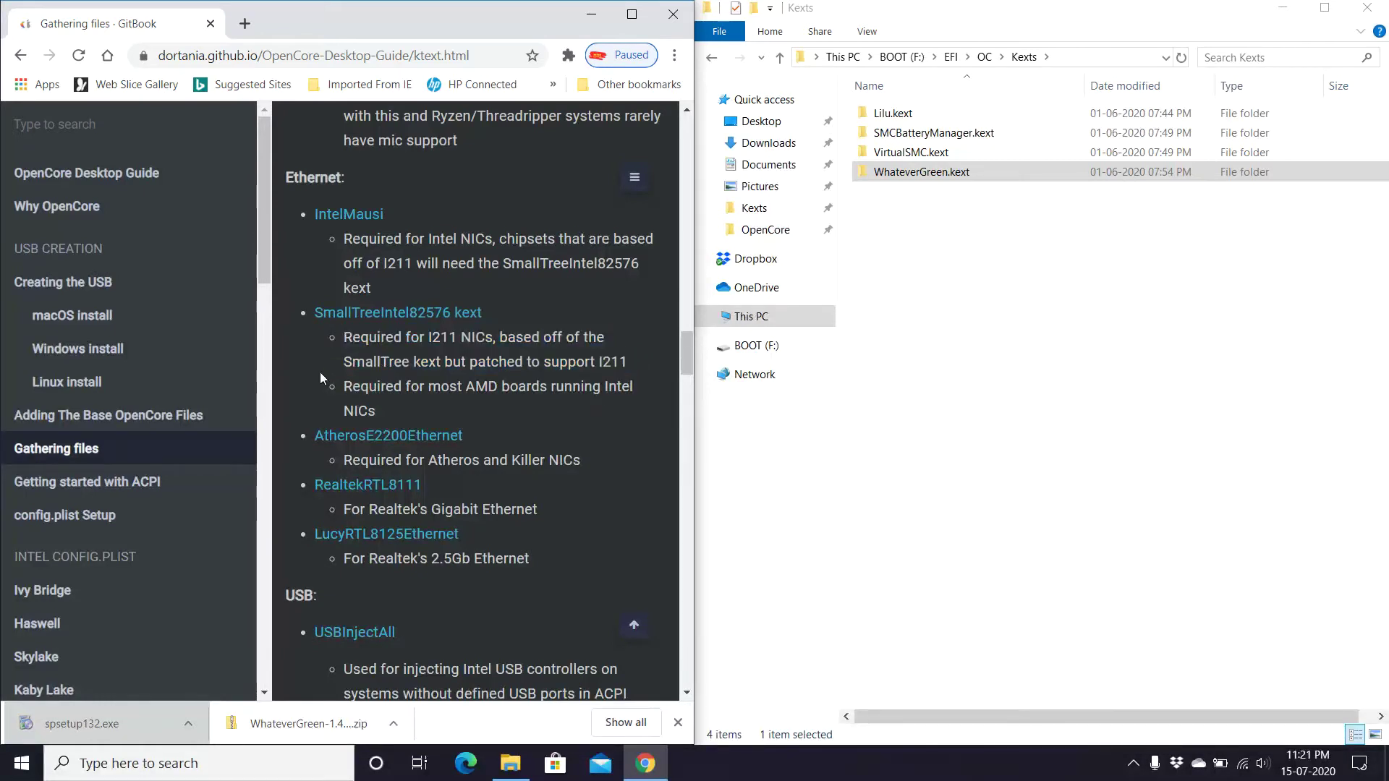
left_click_drag(340, 385, 445, 406)
left_click(532, 416)
Read the AtherosE2200, Realtek Gigabit and Realtek 2.5Gb Ethernet notes.
left_click_drag(341, 457, 568, 470)
left_click_drag(337, 503, 539, 510)
left_click(346, 560)
left_click_drag(346, 559, 531, 571)
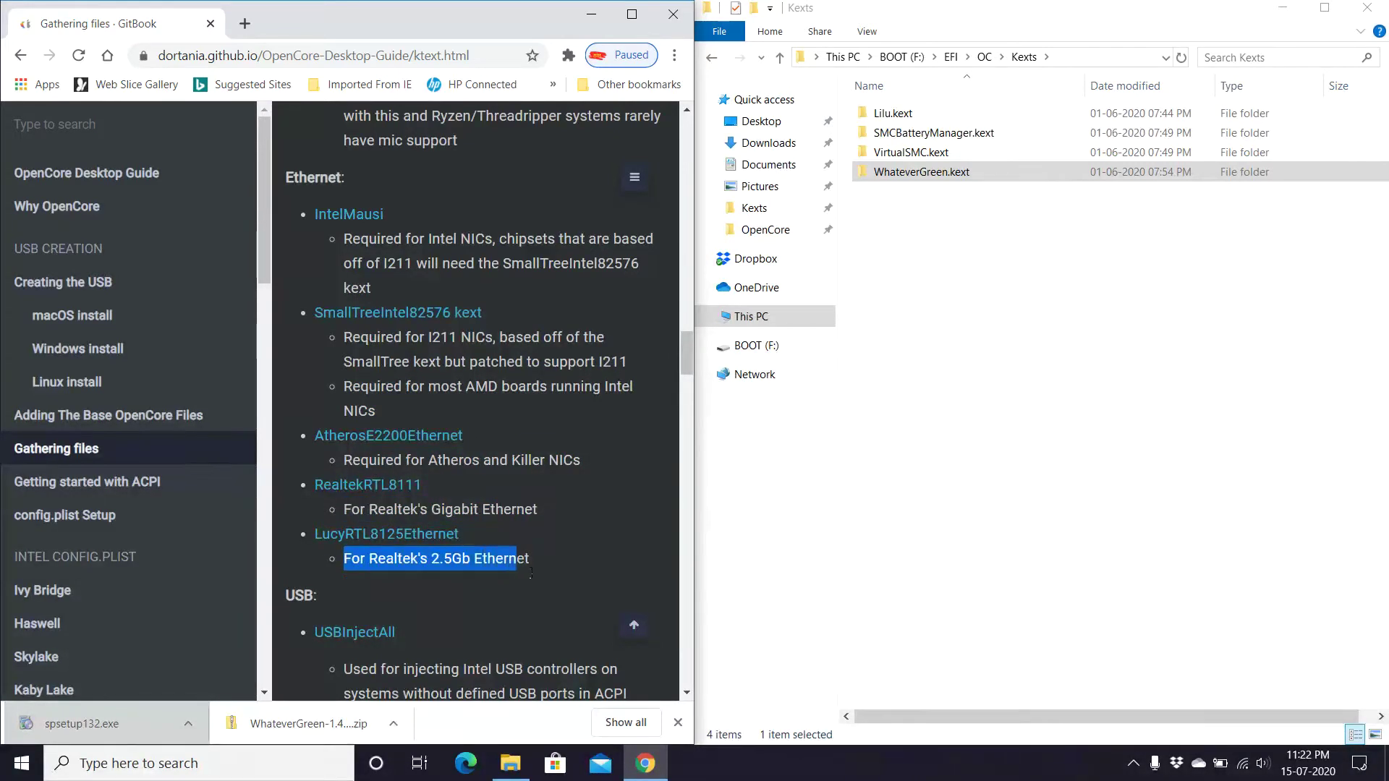
left_click(573, 497)
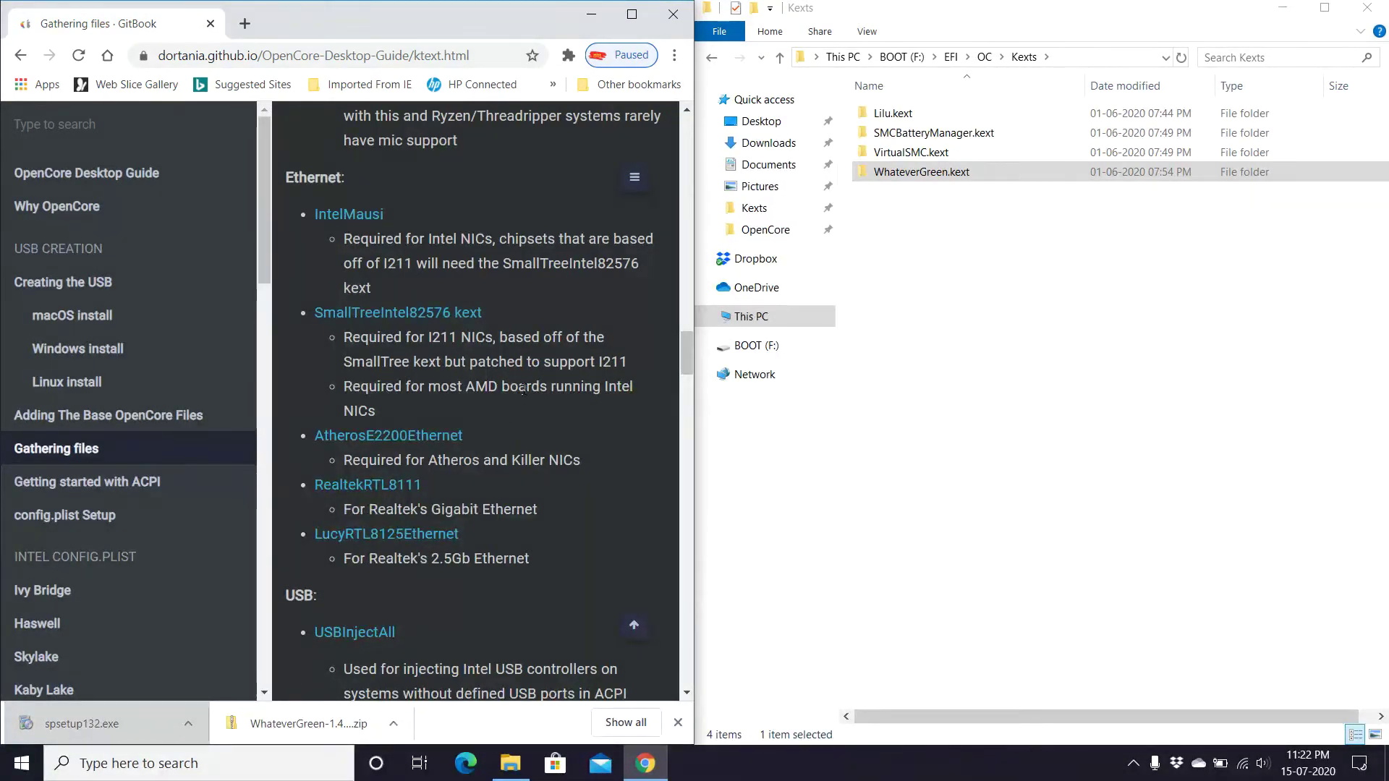
scroll(522, 389, "down", 6)
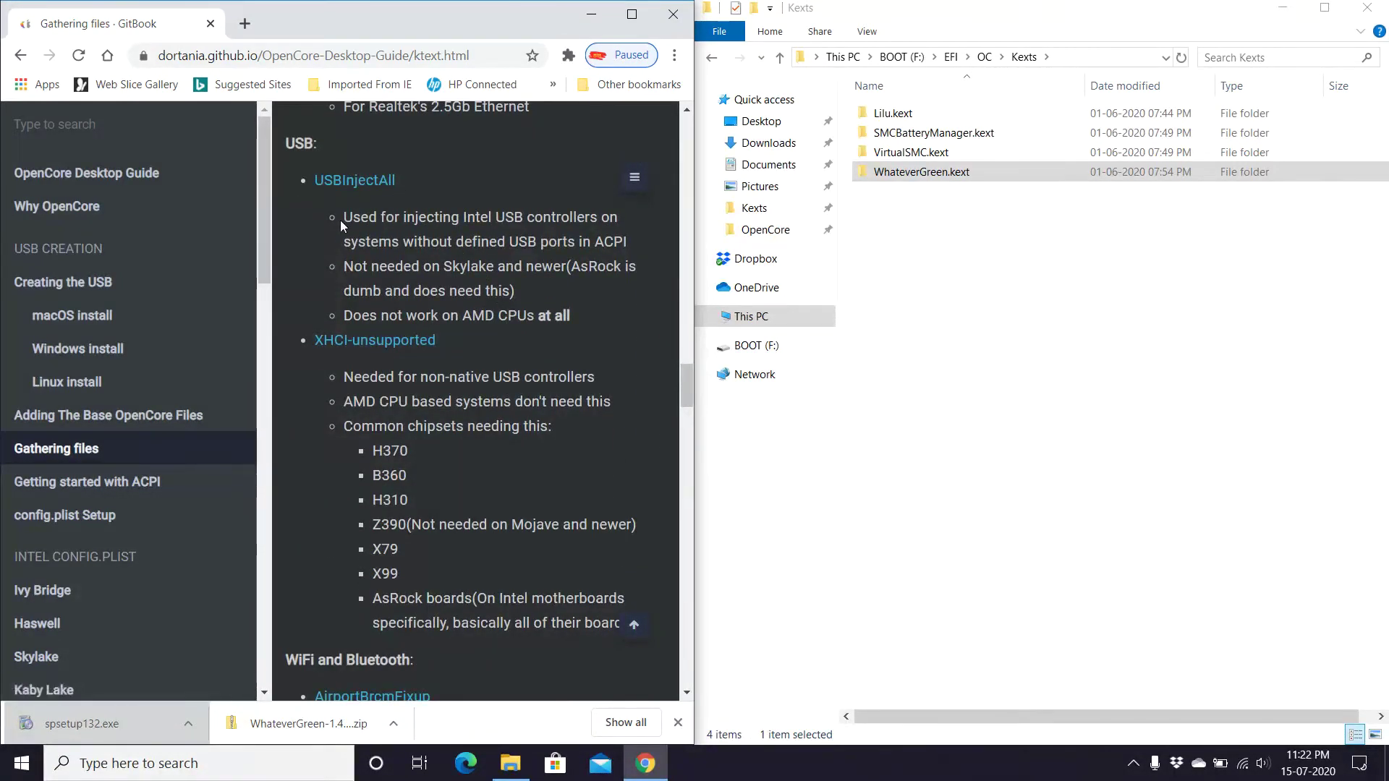
Read USBInjectAll's purpose, its Skylake-and-newer note and its AMD CPU failure note.
left_click_drag(343, 217, 647, 249)
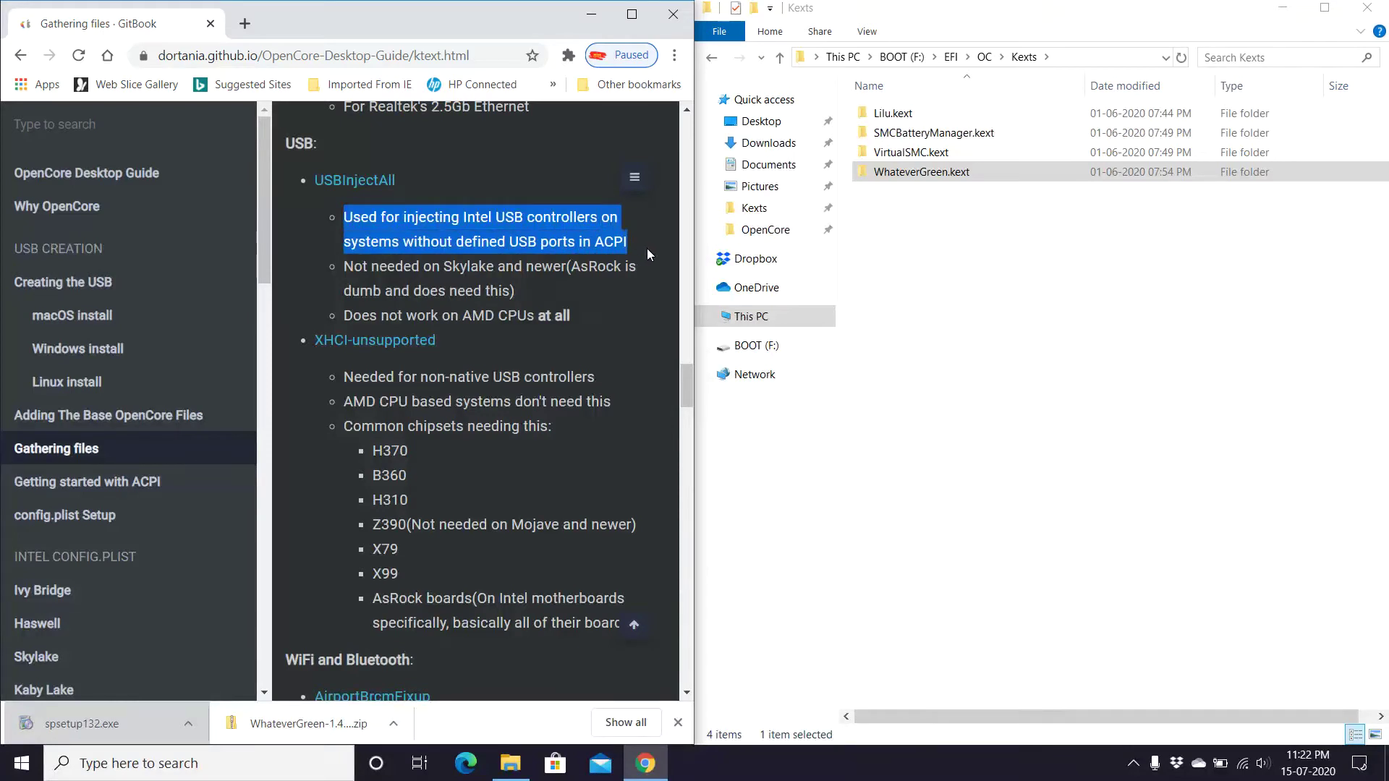
left_click_drag(343, 266, 552, 290)
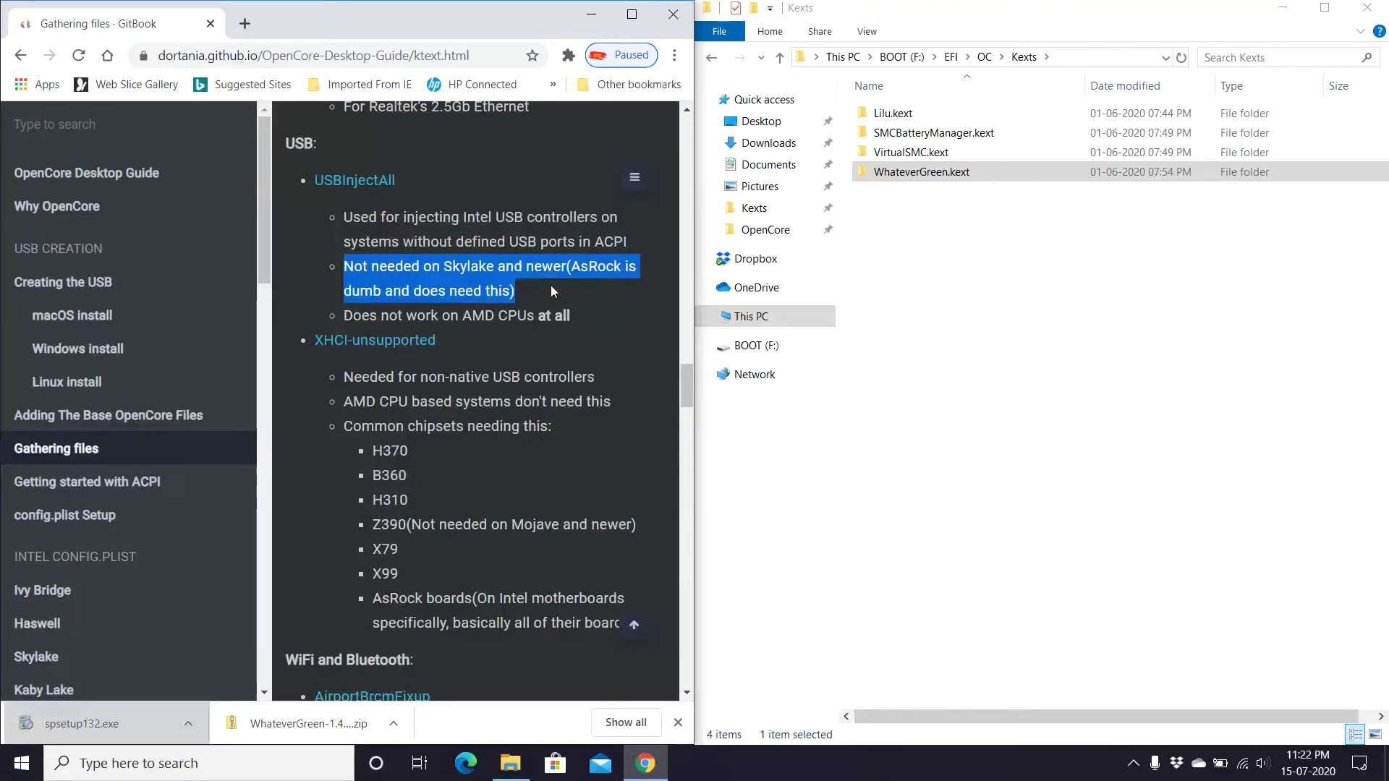
left_click(550, 285)
left_click_drag(342, 315, 581, 315)
left_click(595, 313)
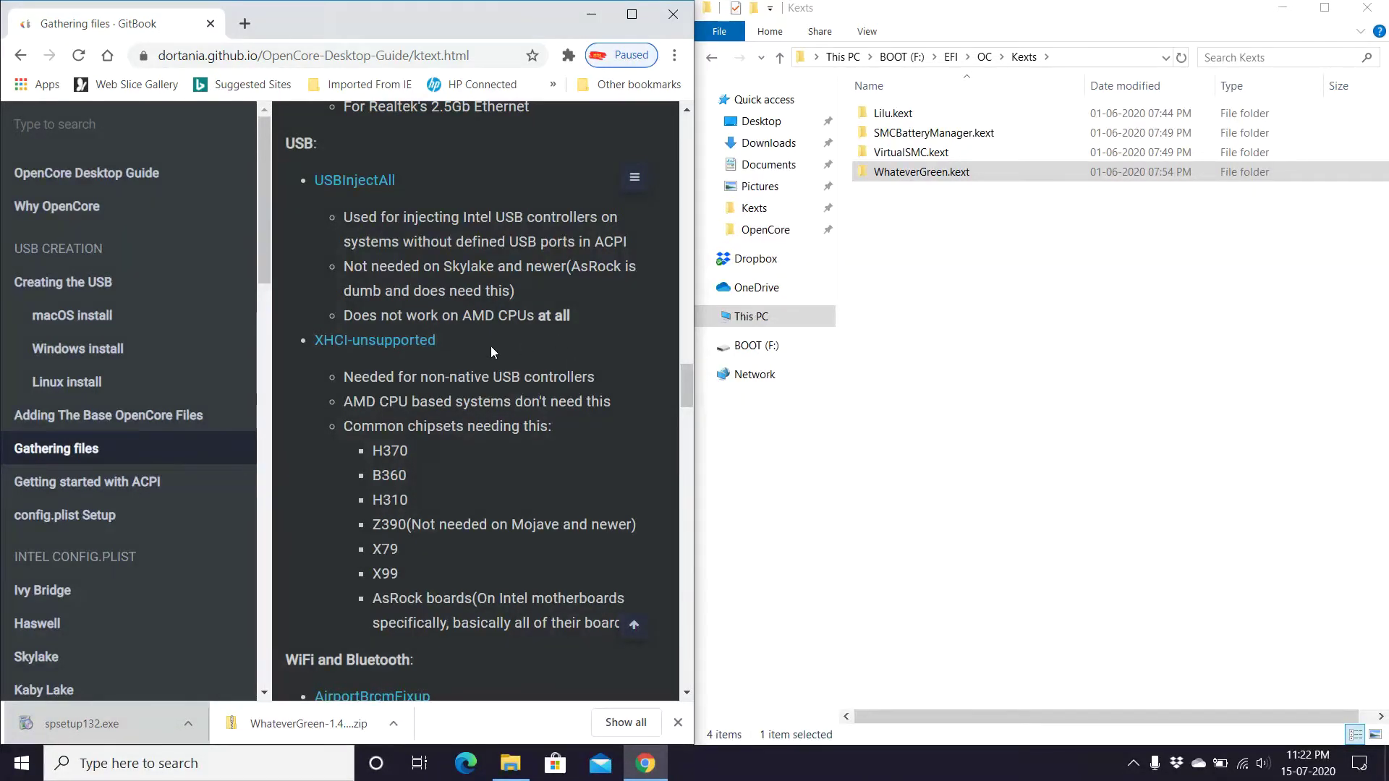
Read the XHCI AMD systems note and the WiFi and Bluetooth heading, then open Start.
scroll(491, 353, "down", 2)
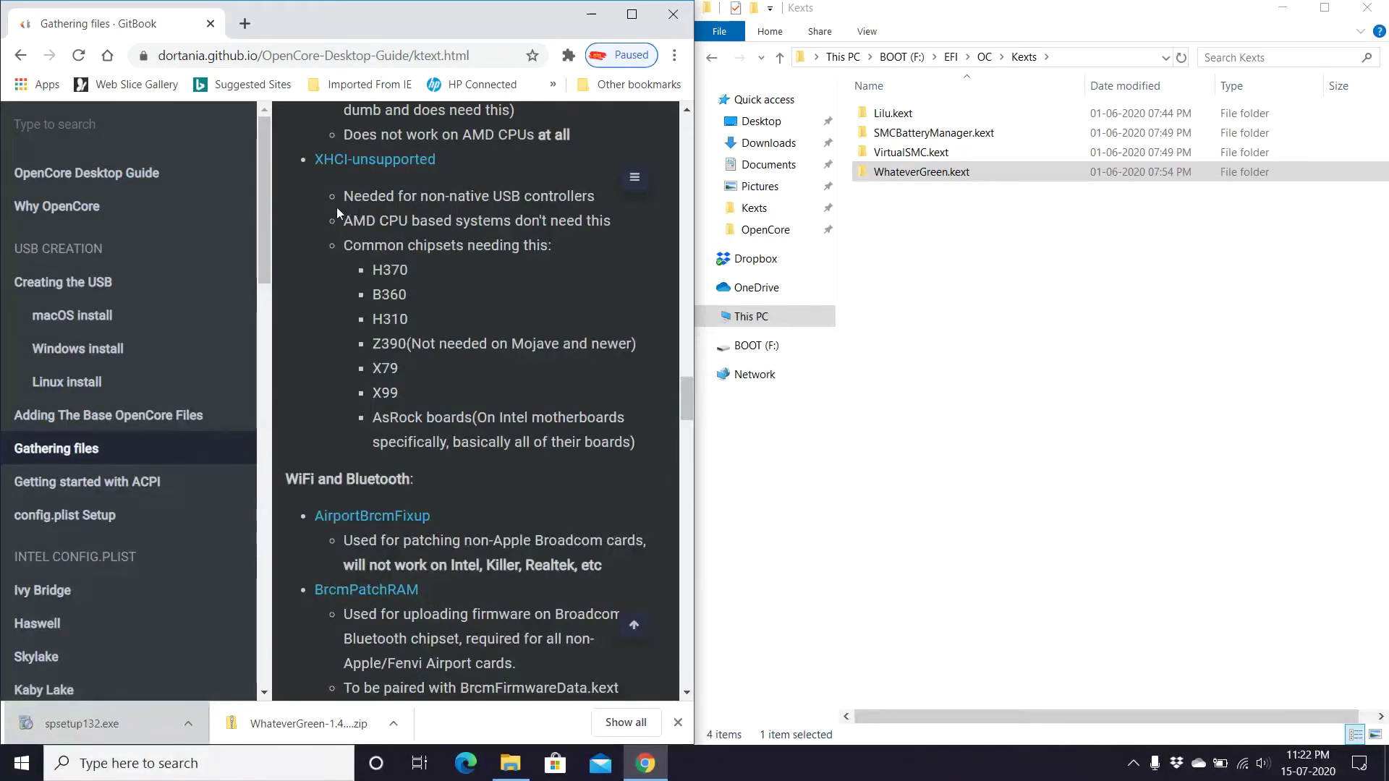
left_click_drag(336, 216, 630, 214)
left_click(517, 281)
scroll(509, 280, "down", 5)
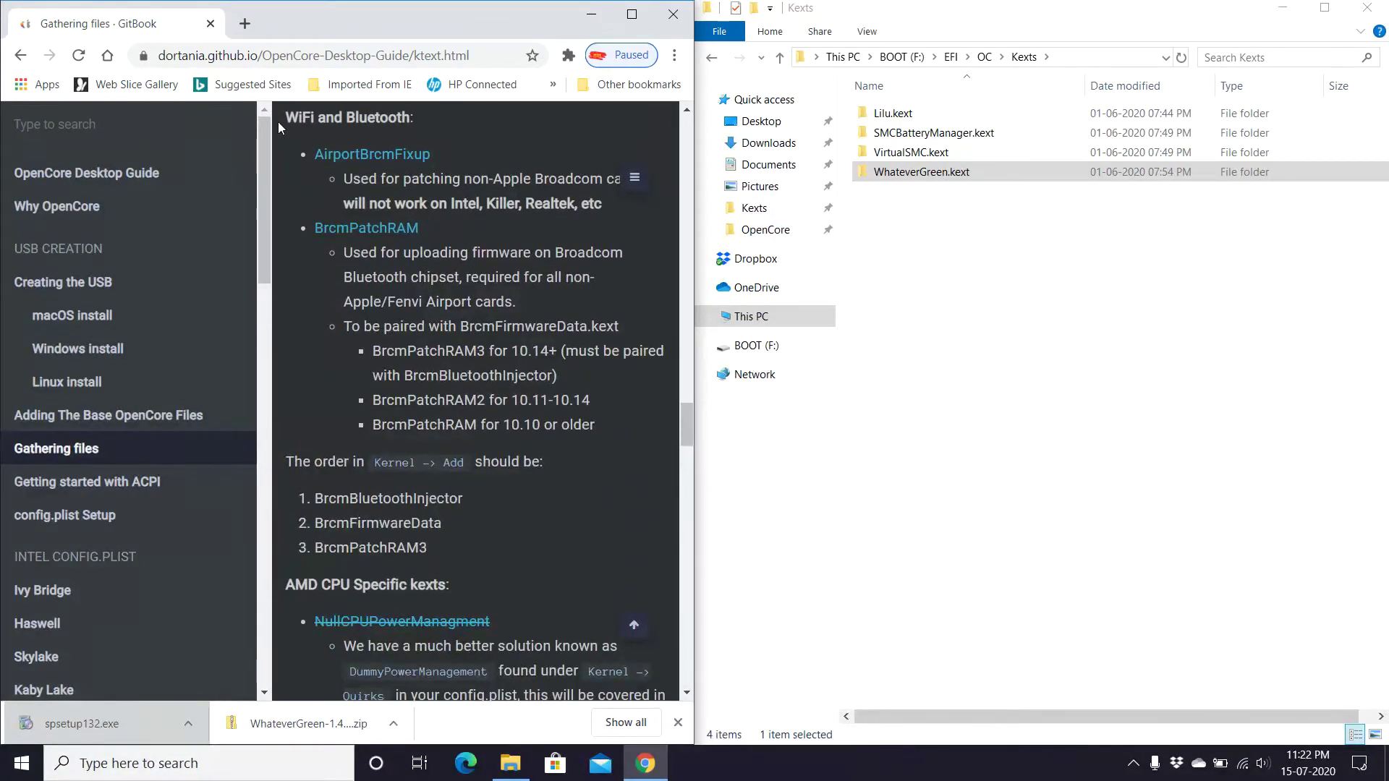
left_click_drag(279, 120, 470, 136)
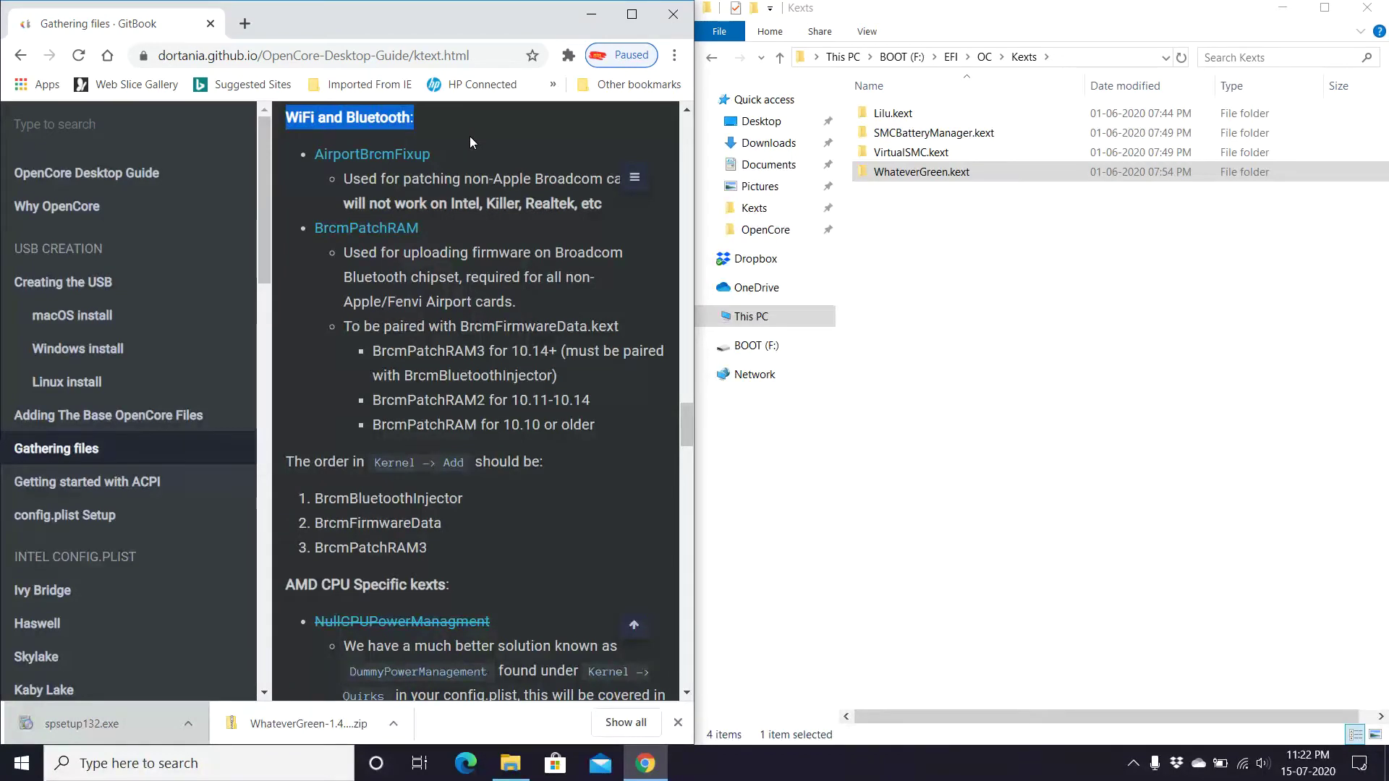
left_click(471, 136)
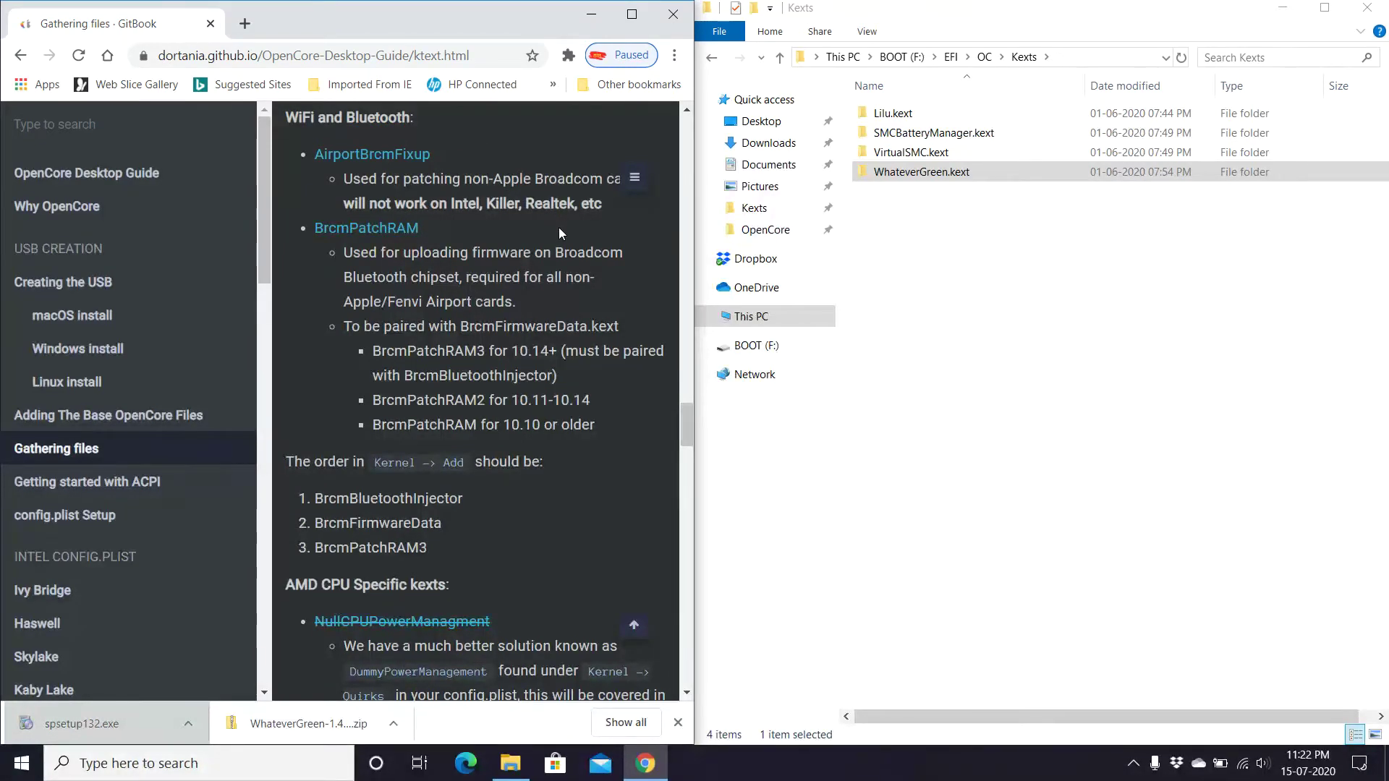
scroll(558, 227, "up", 1)
left_click(21, 763)
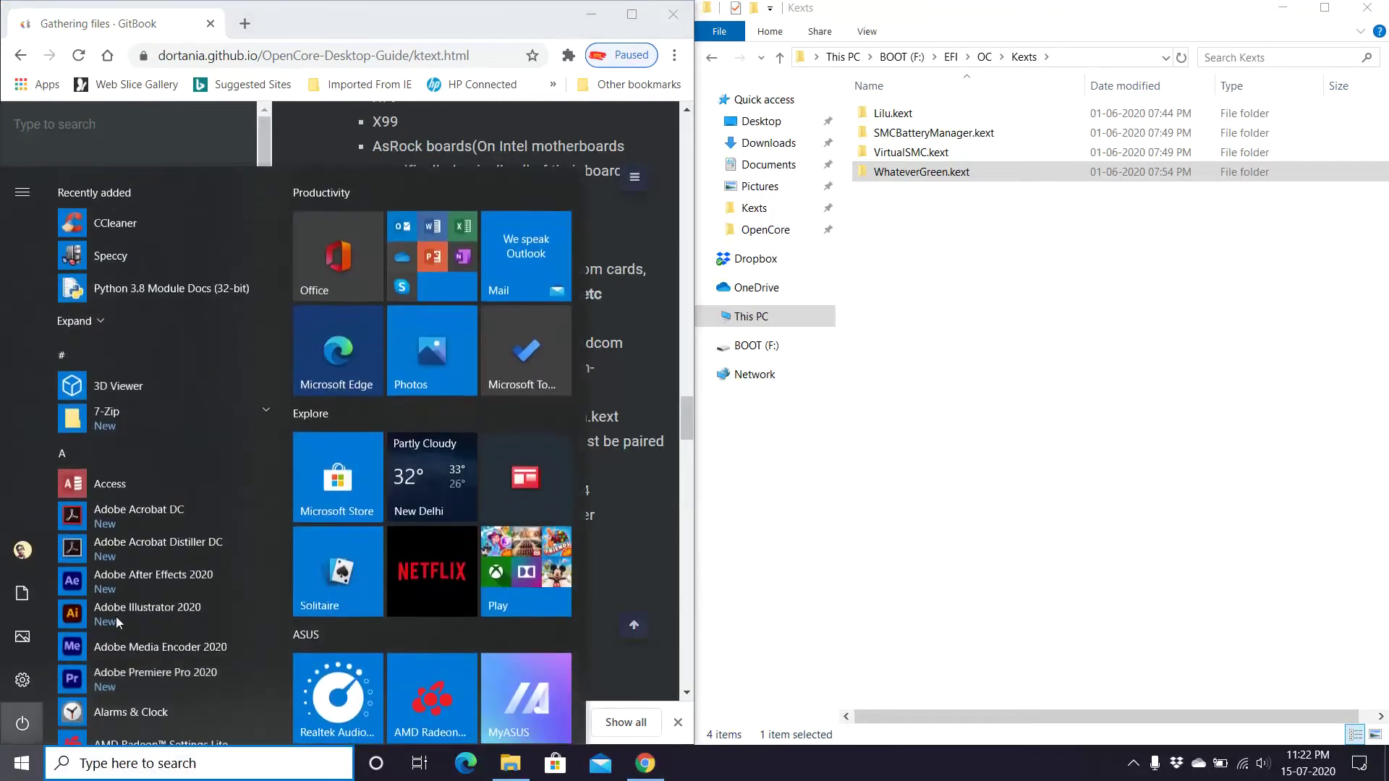
Confirm the Intel Dual Band Wireless-AC 8265 adapter in Speccy, then bring back the guide and Kexts folder.
key("Escape")
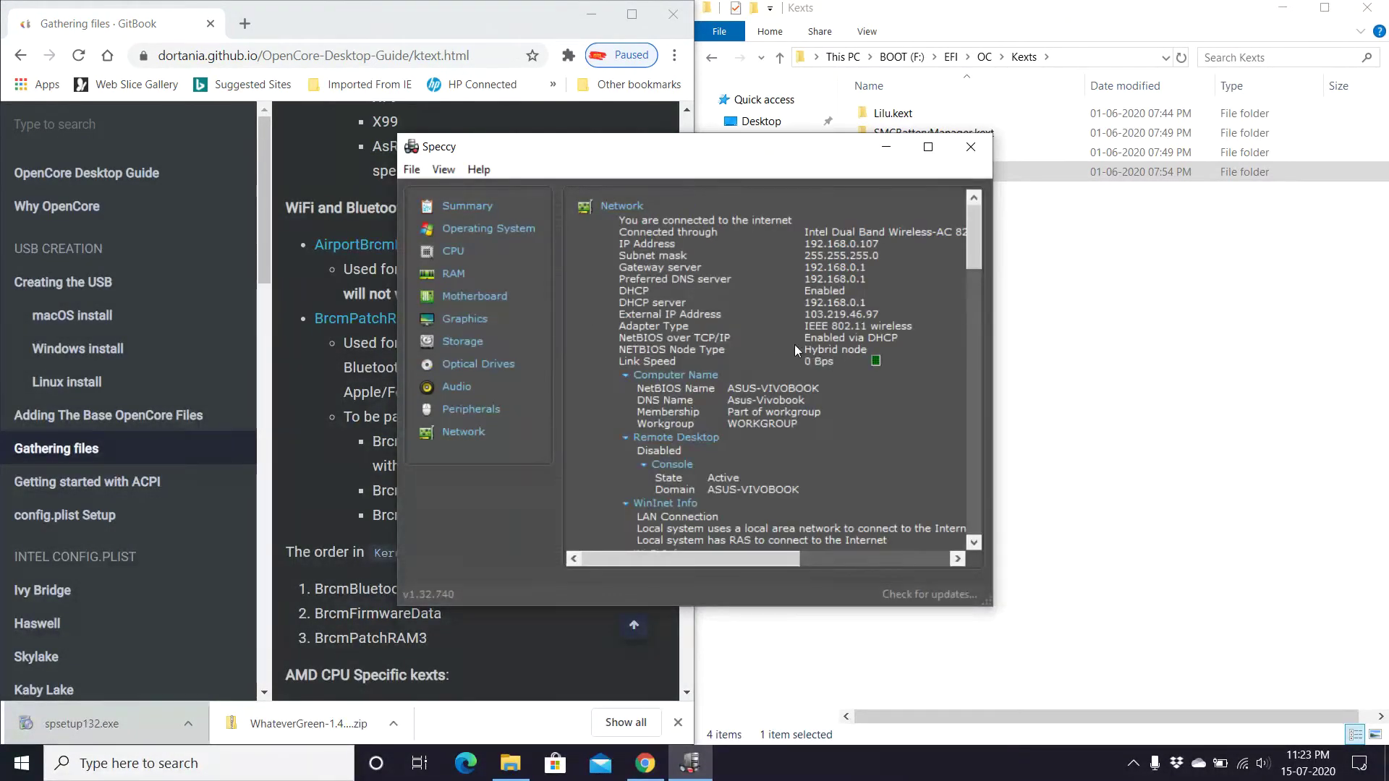
left_click_drag(688, 561, 757, 557)
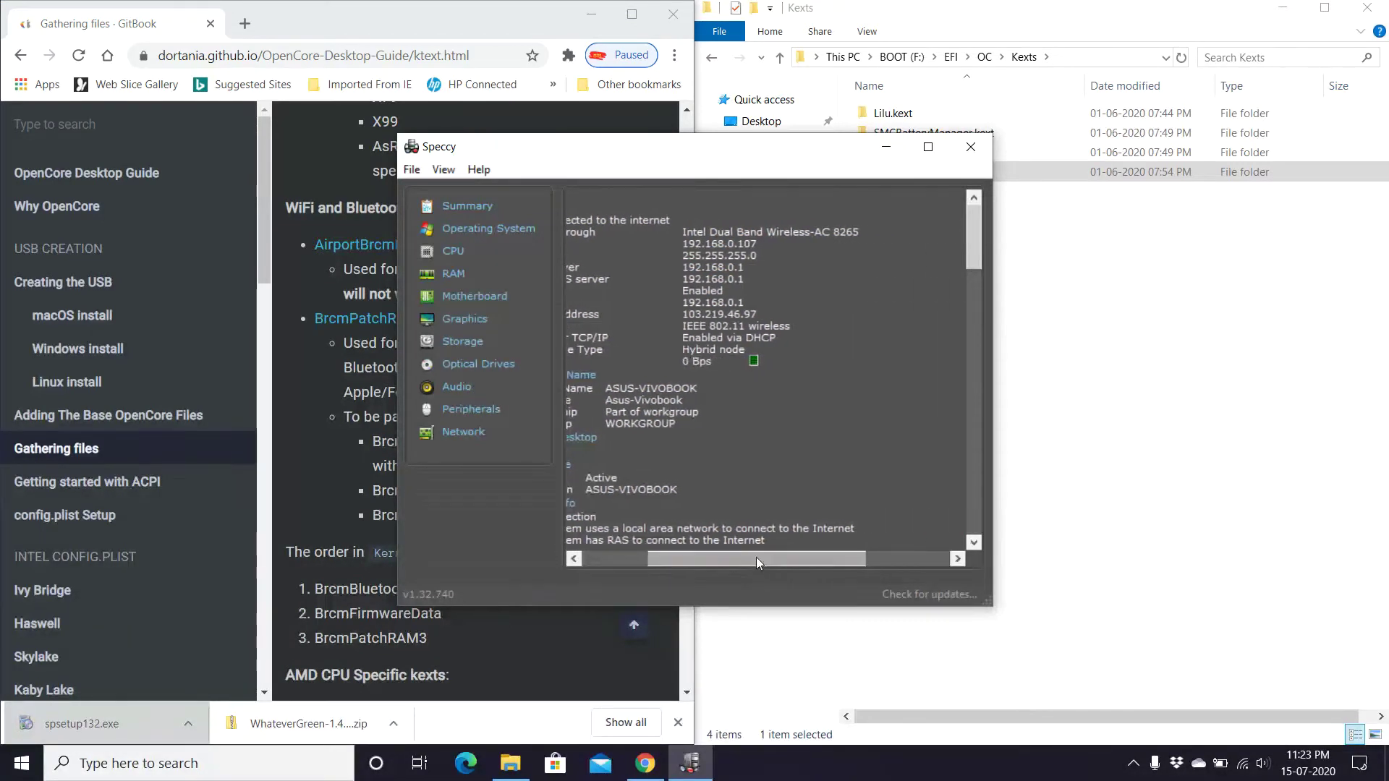
left_click_drag(682, 231, 871, 238)
left_click(871, 238)
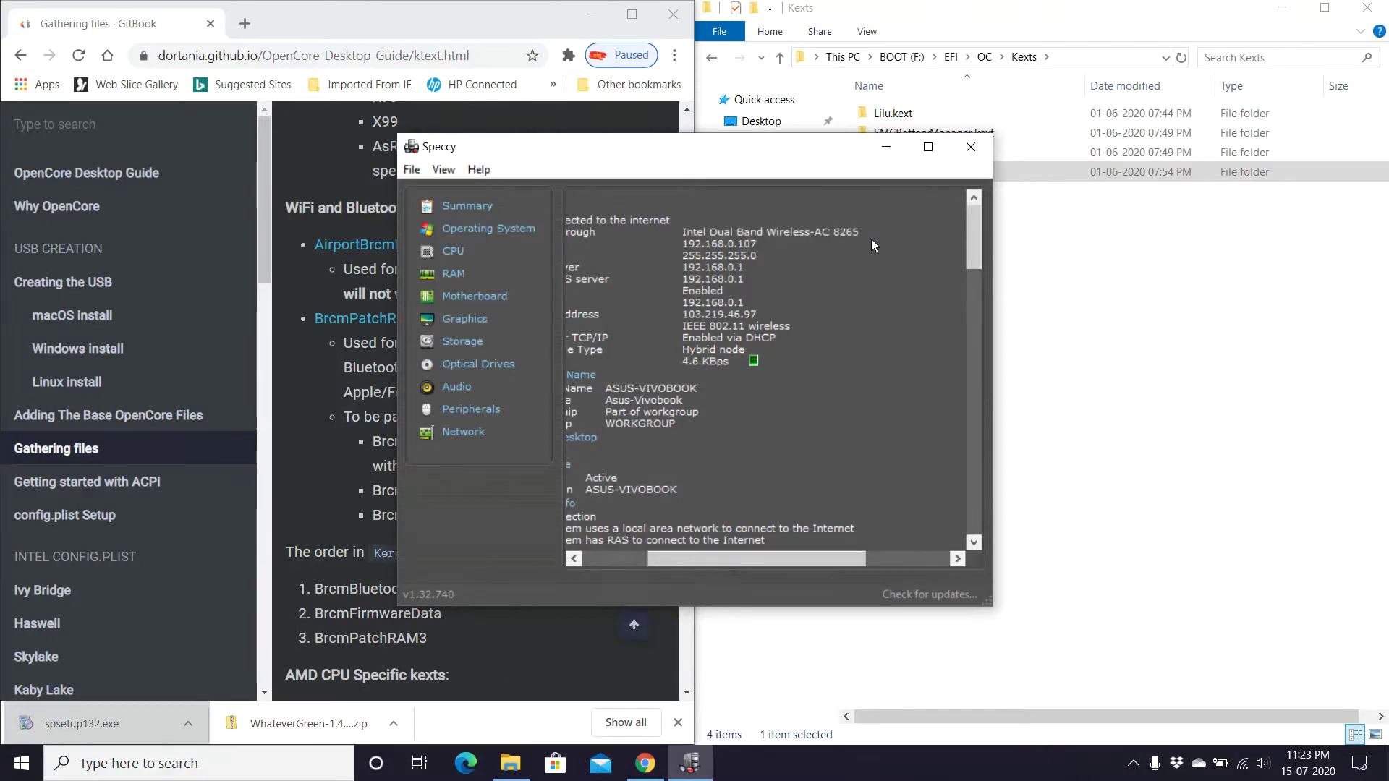
left_click(297, 493)
left_click(987, 148)
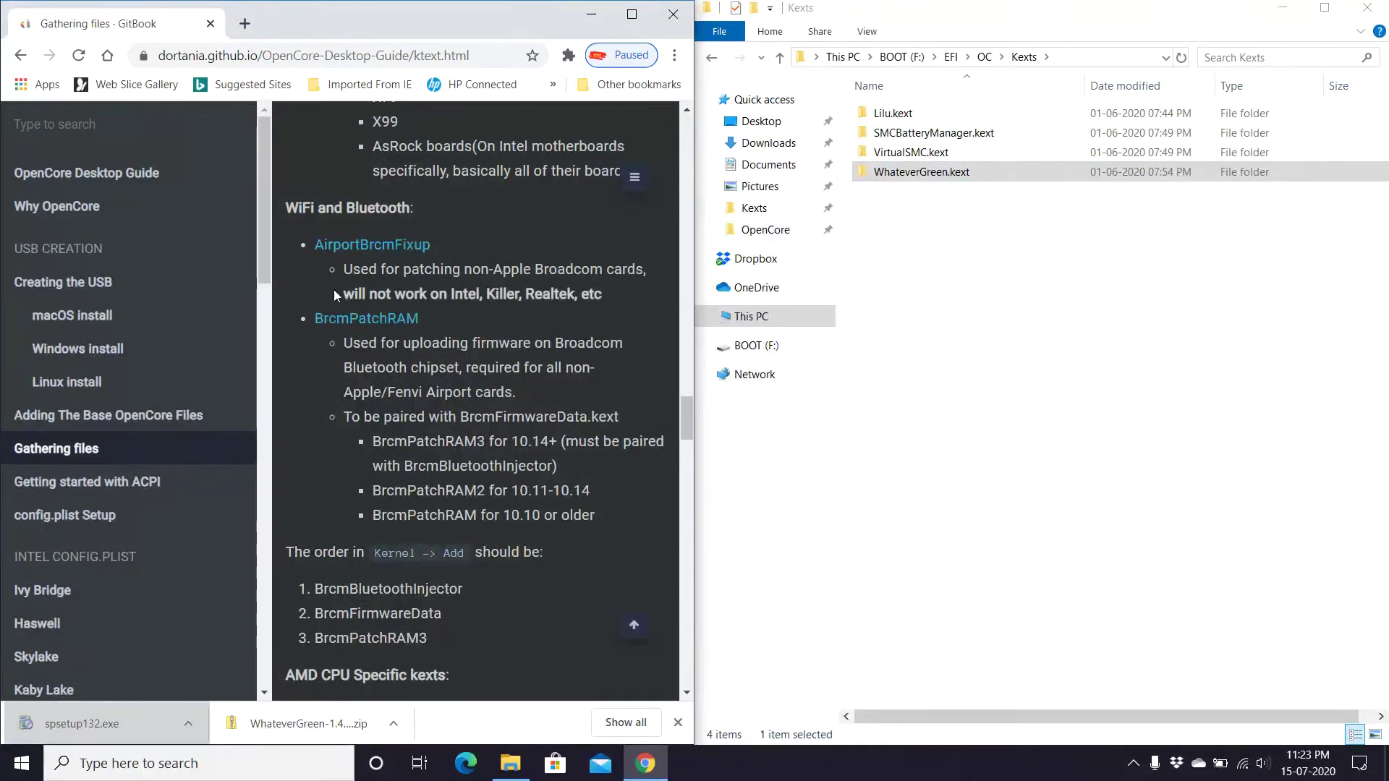
Read the AirportBrcmFixup incompatibility warning and Broadcom Bluetooth chipset note, reaching AMD CPU Specific kexts.
left_click_drag(333, 289, 621, 292)
left_click(619, 290)
scroll(463, 289, "down", 1)
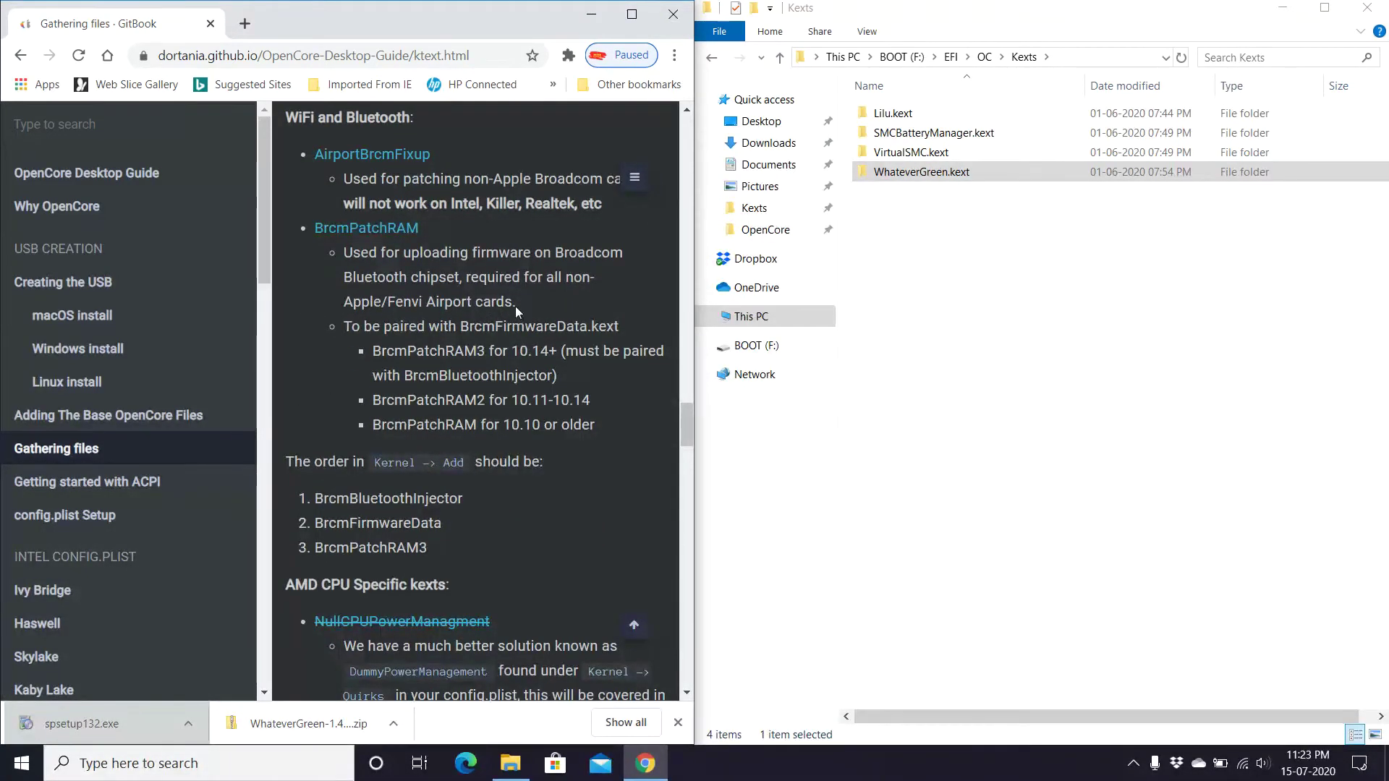
left_click_drag(555, 252, 473, 278)
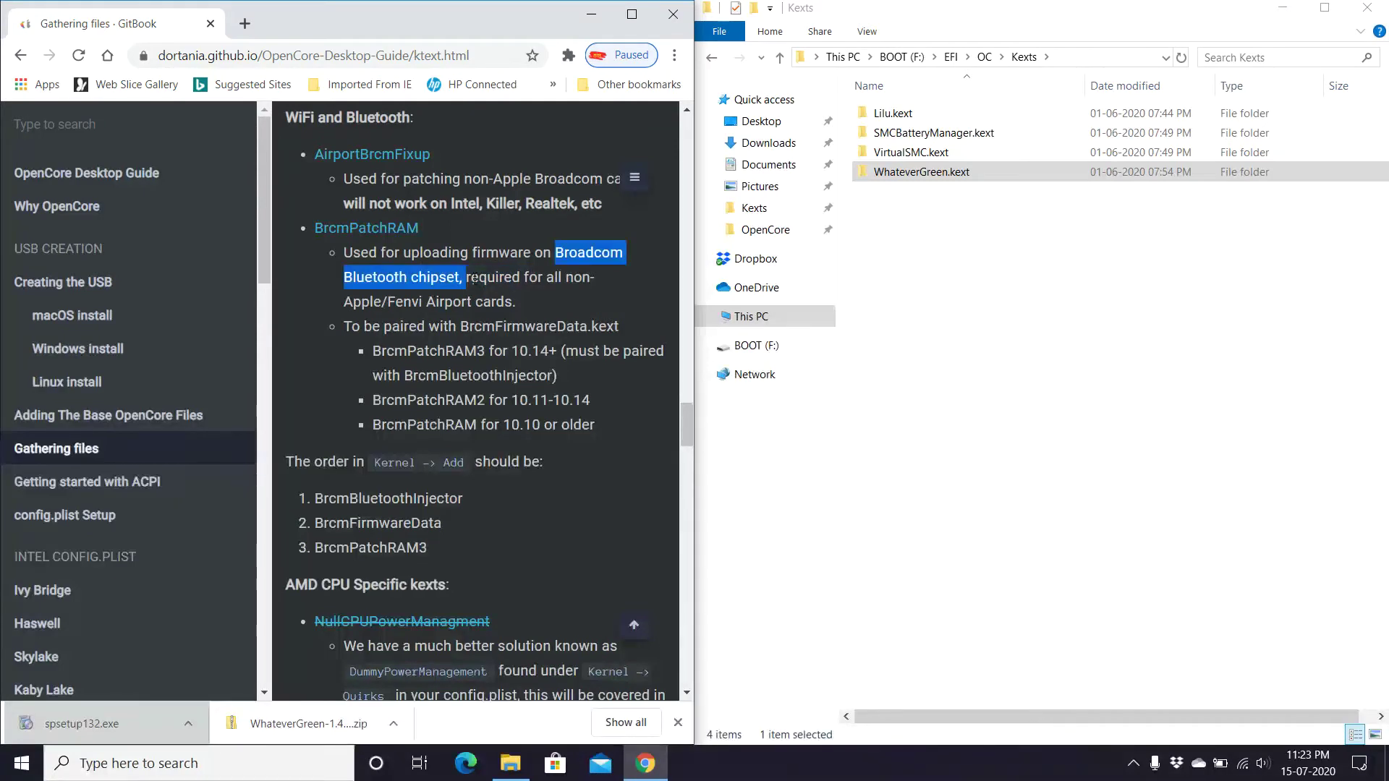
left_click(561, 375)
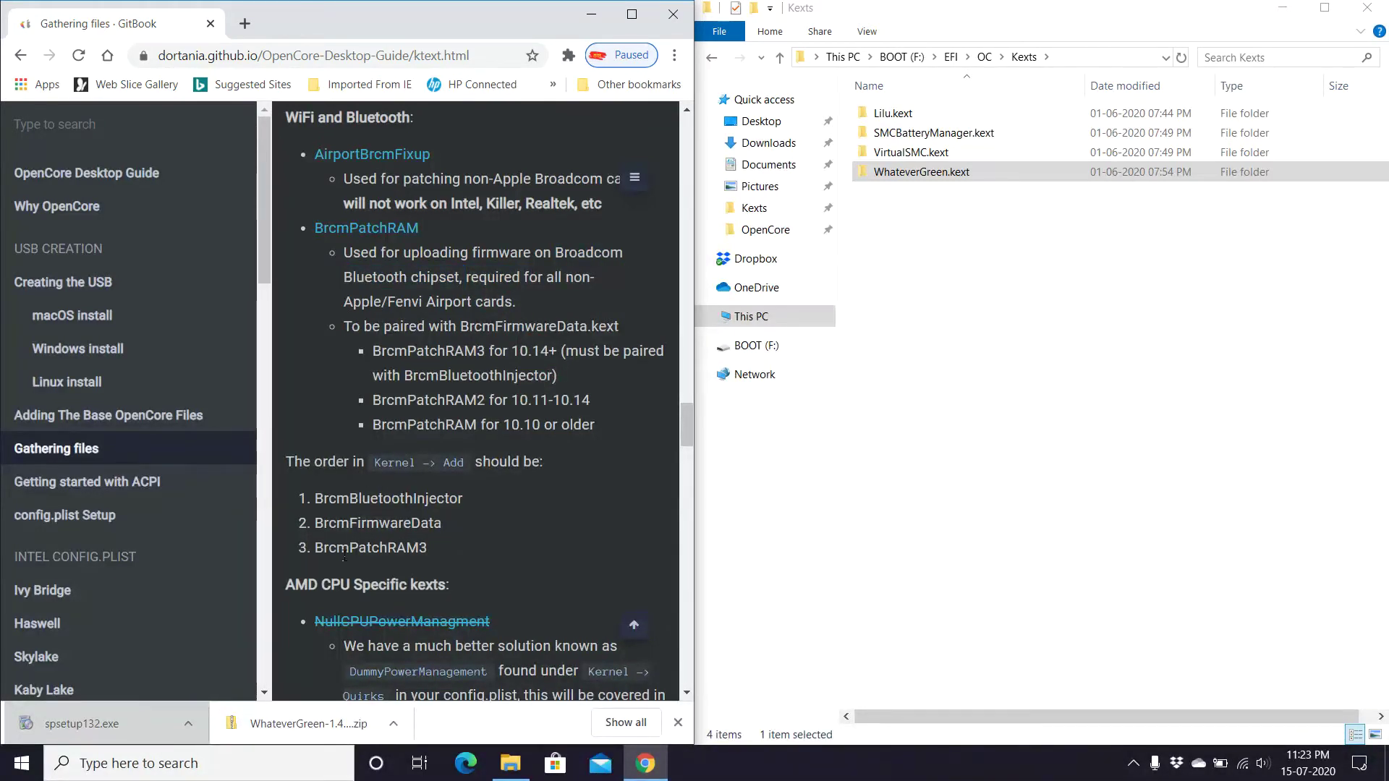
scroll(485, 434, "down", 6)
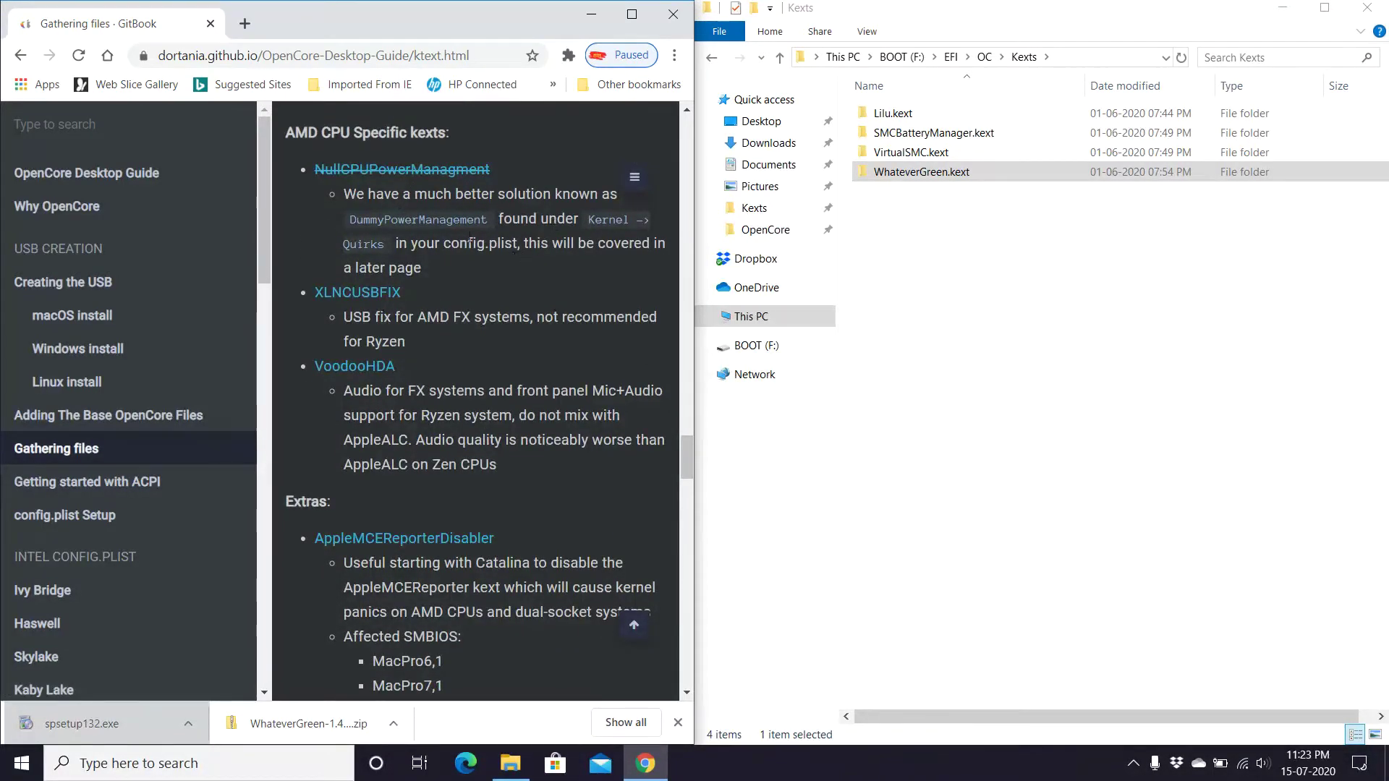
Read the DummyPowerManagement explanation and XLNCUSBFIX description, noting it is not recommended for Ryzen.
left_click_drag(341, 192, 519, 264)
left_click(445, 298)
left_click_drag(341, 318, 451, 344)
left_click(451, 344)
left_click_drag(536, 317, 550, 337)
left_click(443, 353)
Read VoodooHDA's audio support description and close the recent downloads list.
left_click_drag(336, 393, 453, 480)
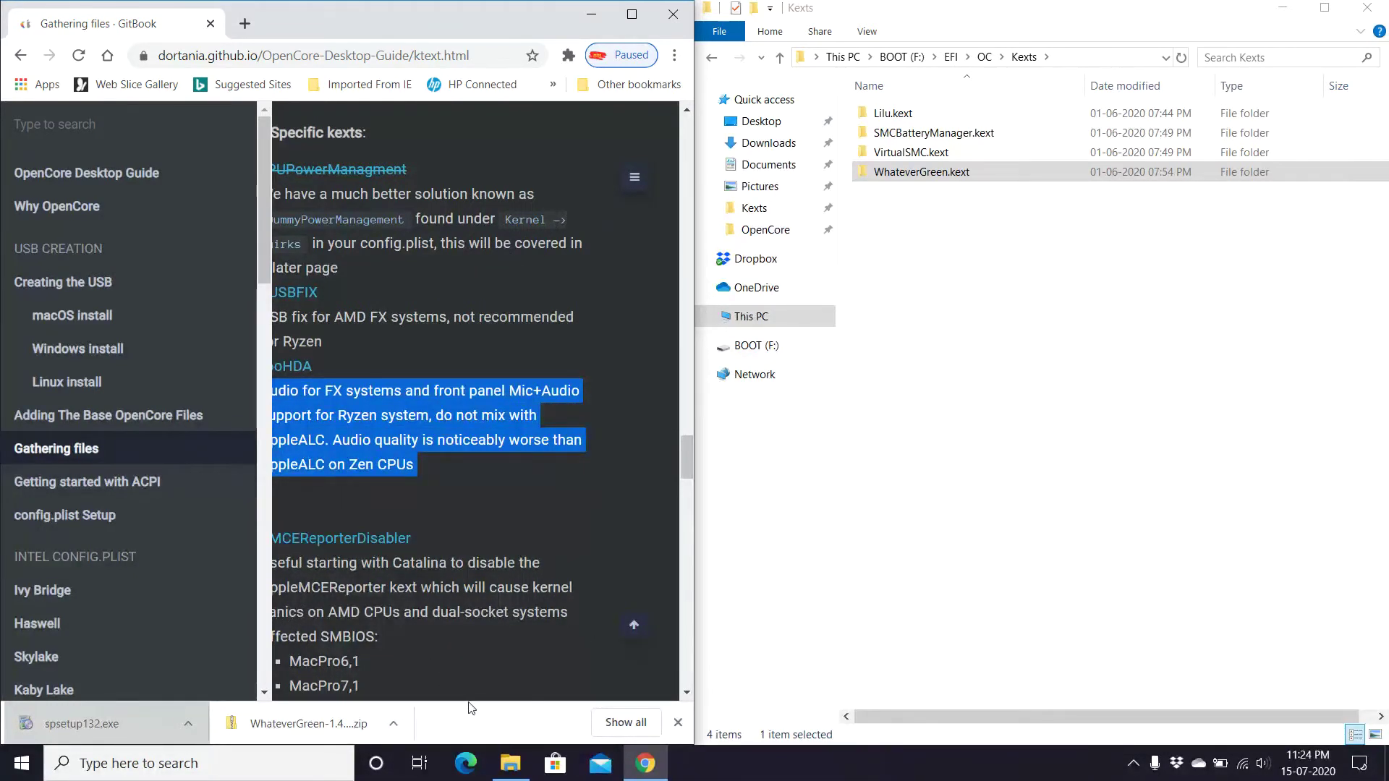
left_click(678, 722)
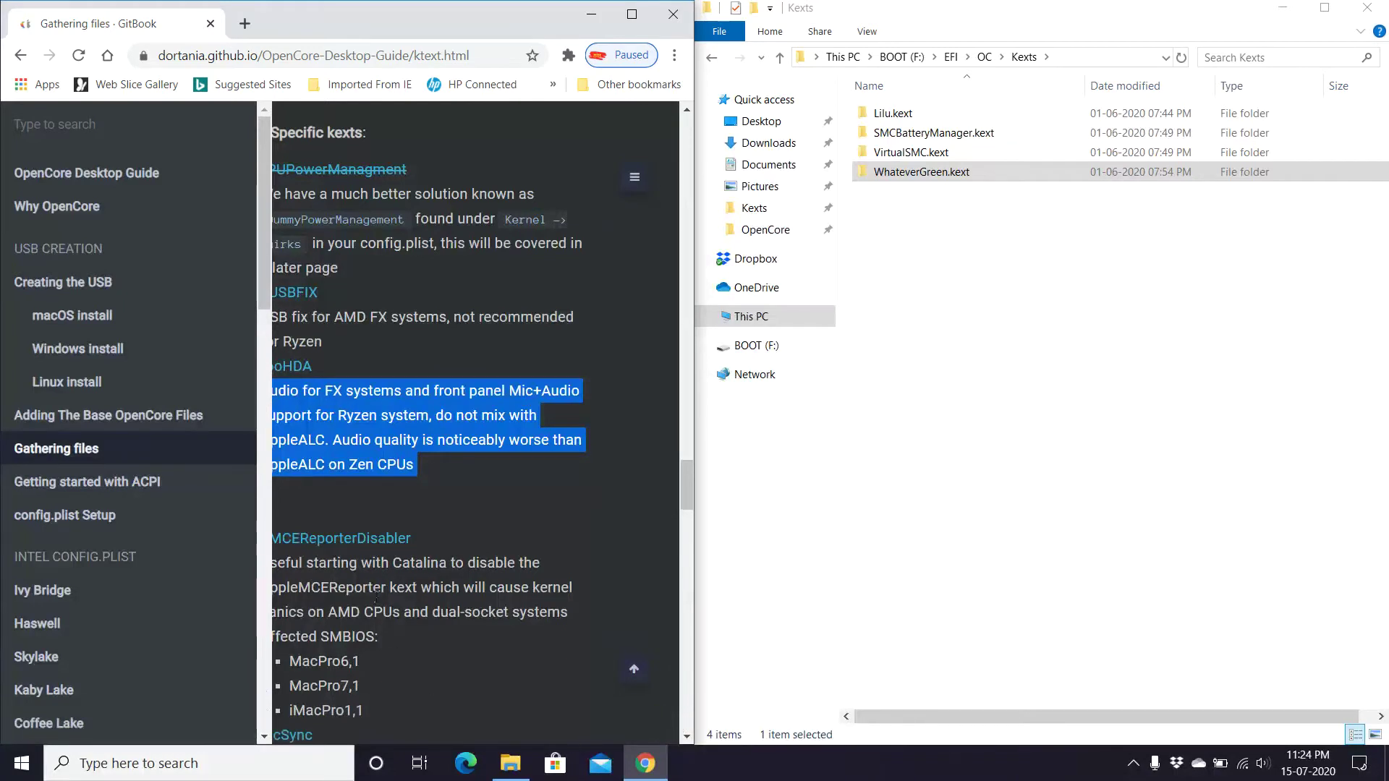
left_click(306, 477)
left_click(424, 514)
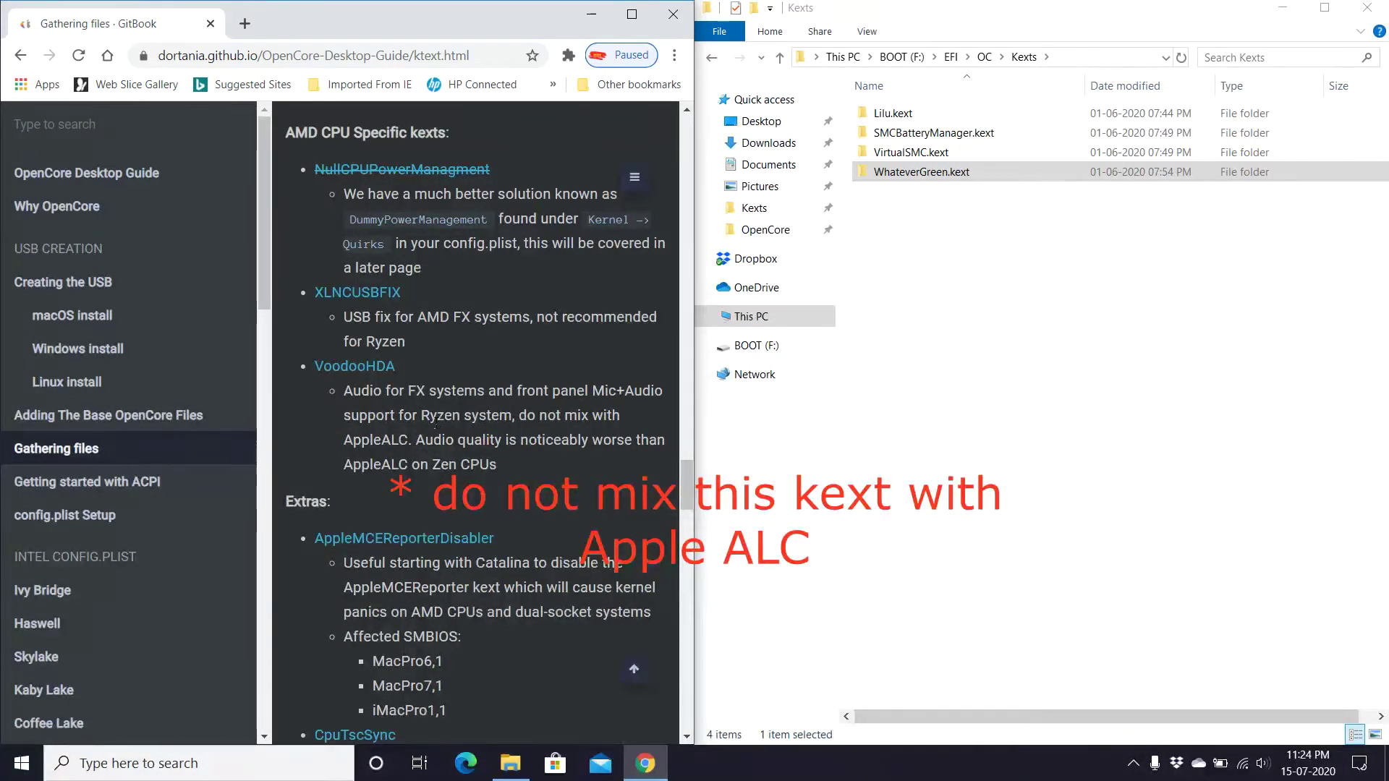
Read VoodooHDA's do-not-mix-with-AppleALC warning, the Zen audio quality note and FX/Ryzen support.
left_click_drag(522, 421, 429, 447)
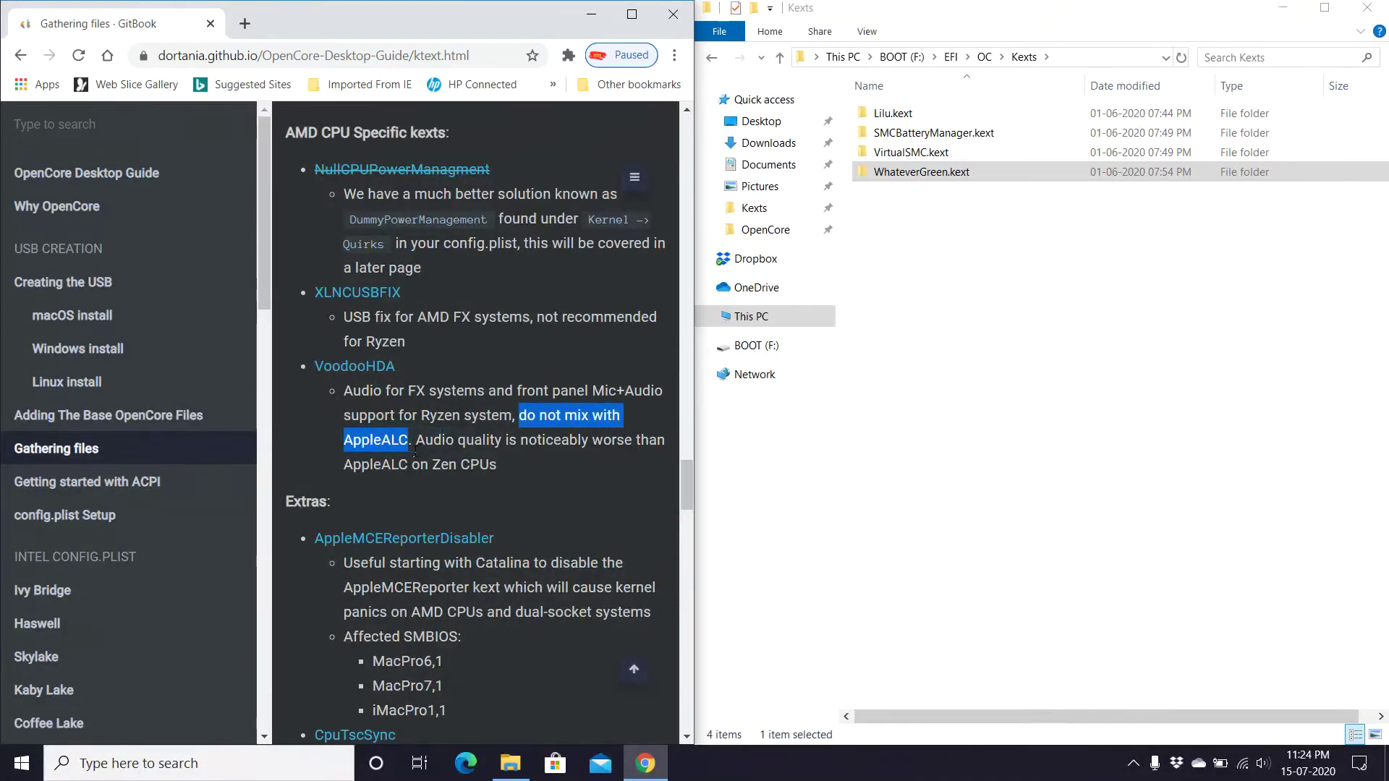
left_click(503, 499)
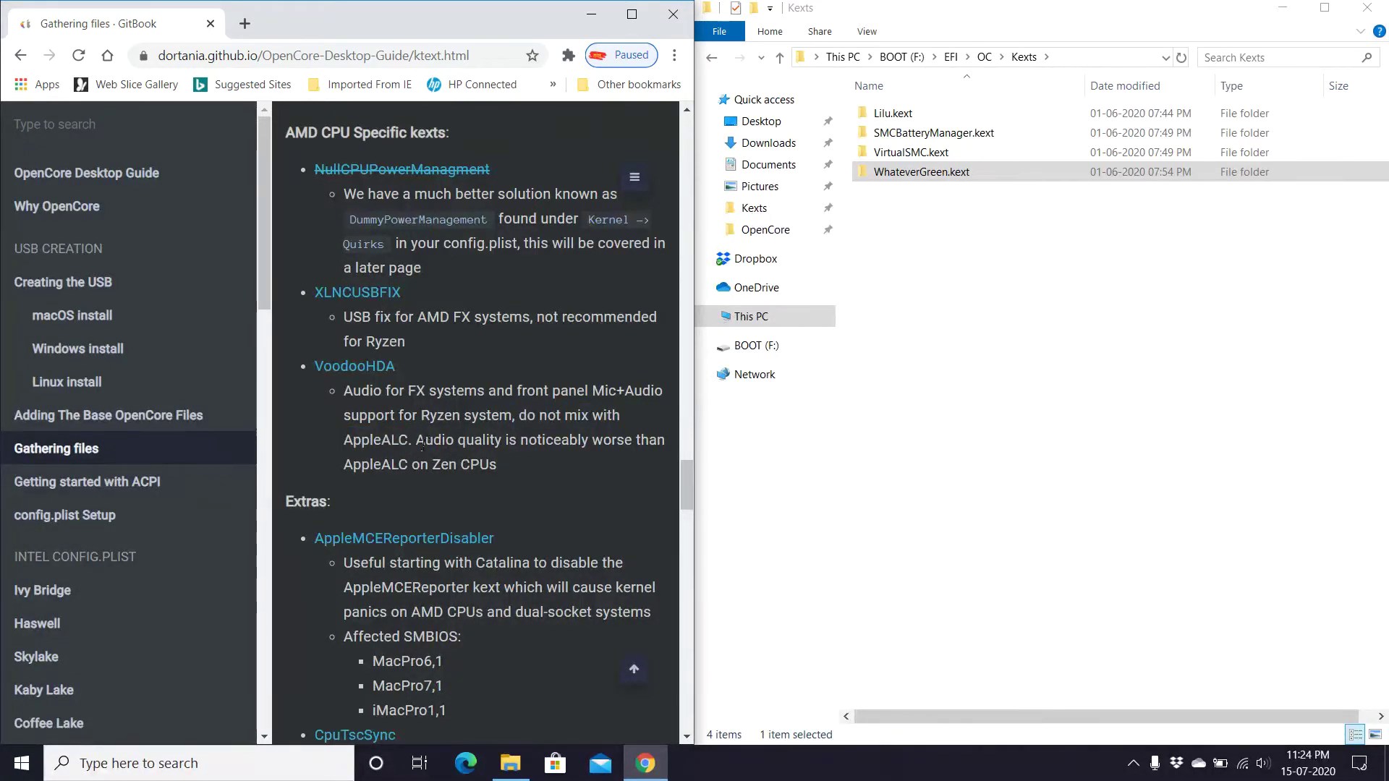
left_click_drag(421, 444, 519, 468)
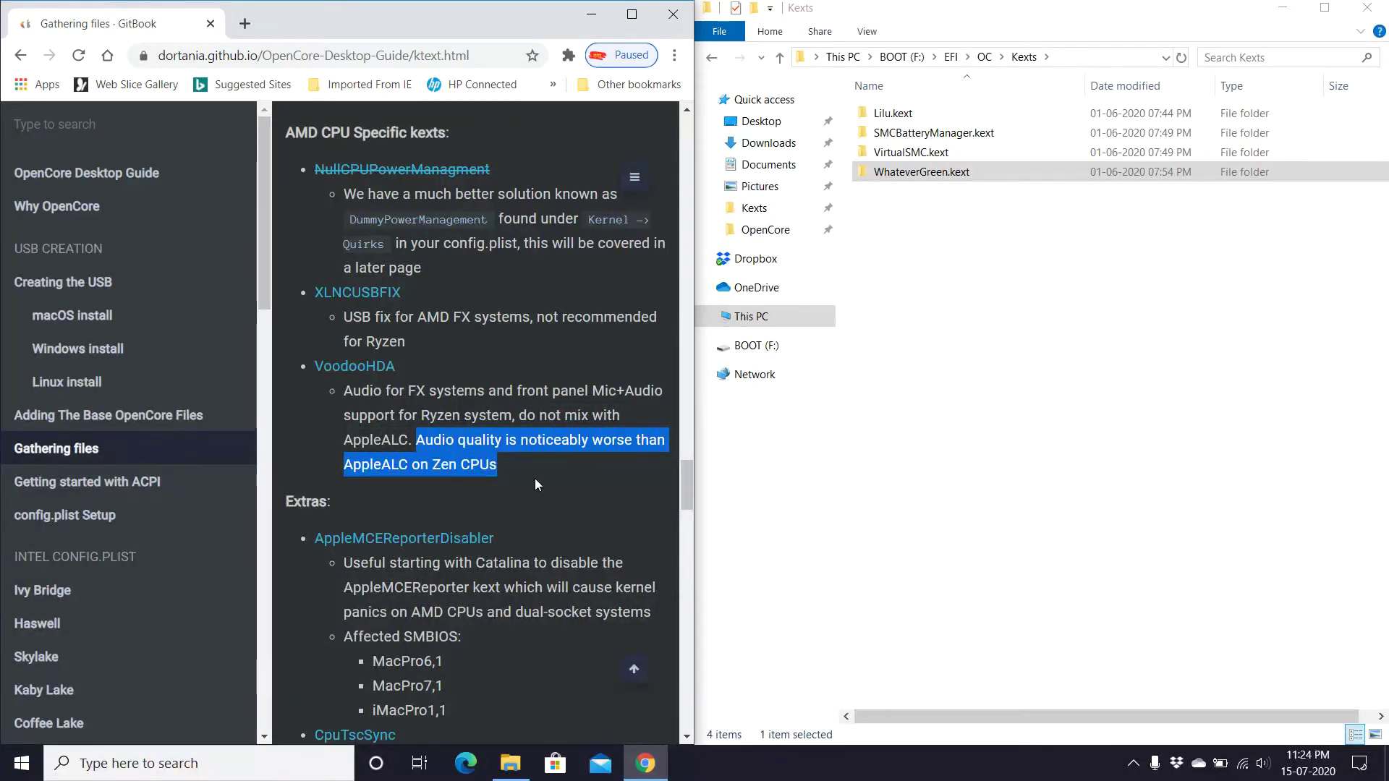
left_click(538, 472)
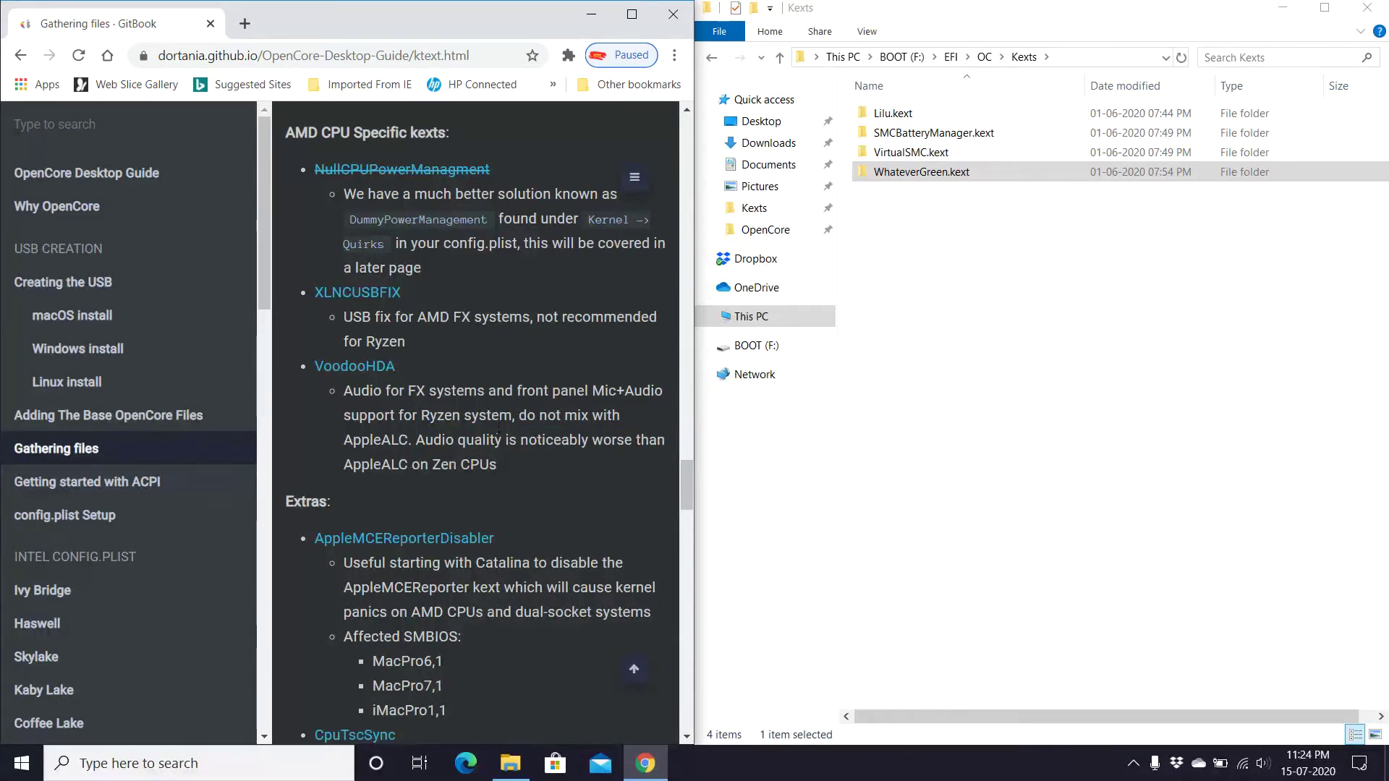
left_click_drag(344, 391, 514, 415)
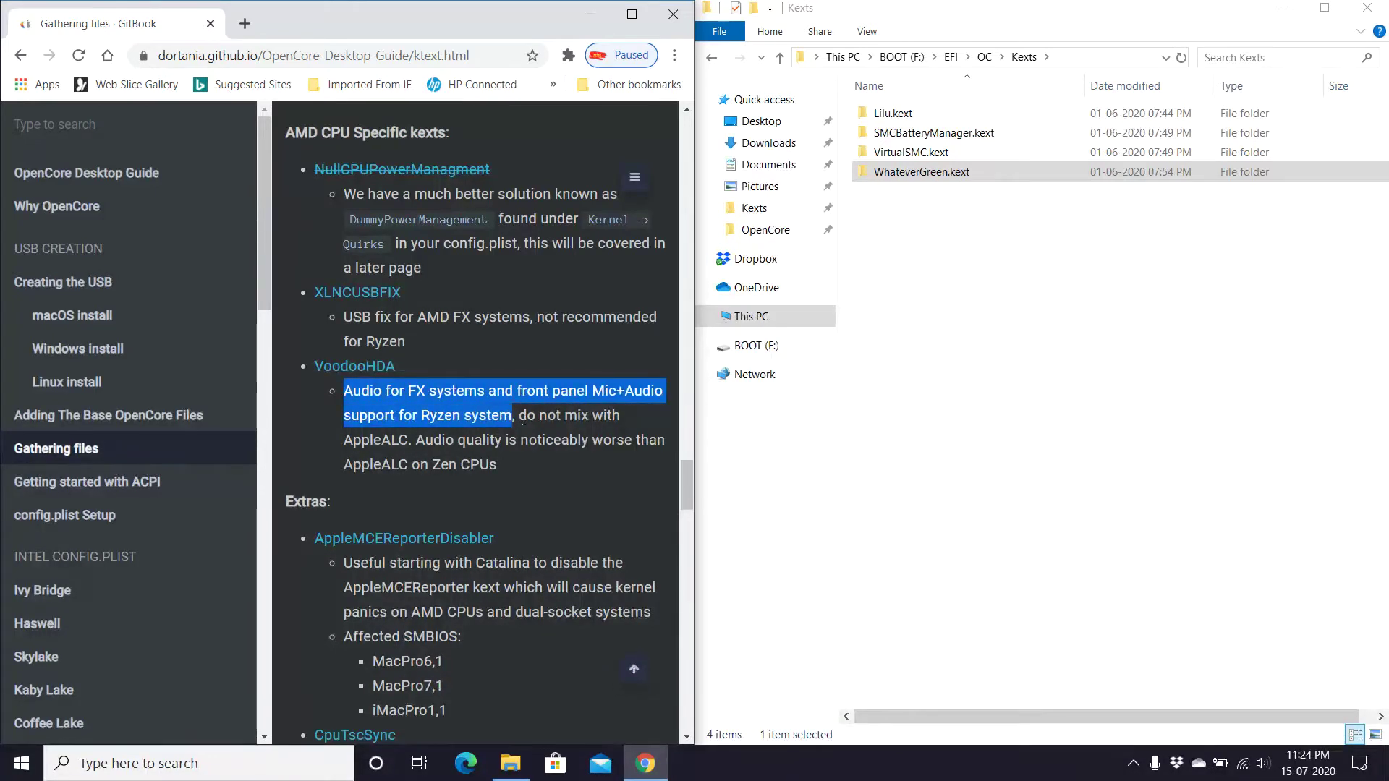
left_click(518, 463)
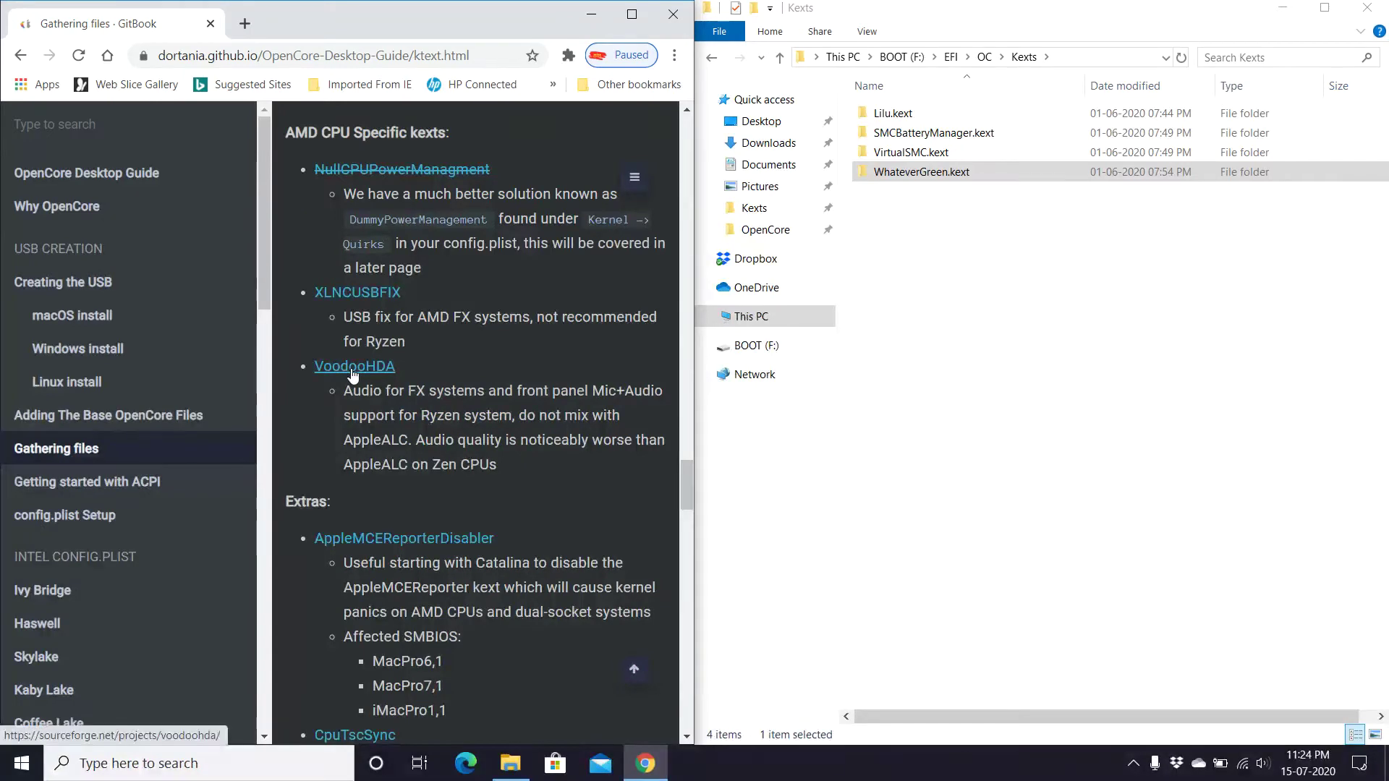
Download and save VoodooHDA.kext-292.zip from the VoodooHDA SourceForge project page.
left_click(355, 369)
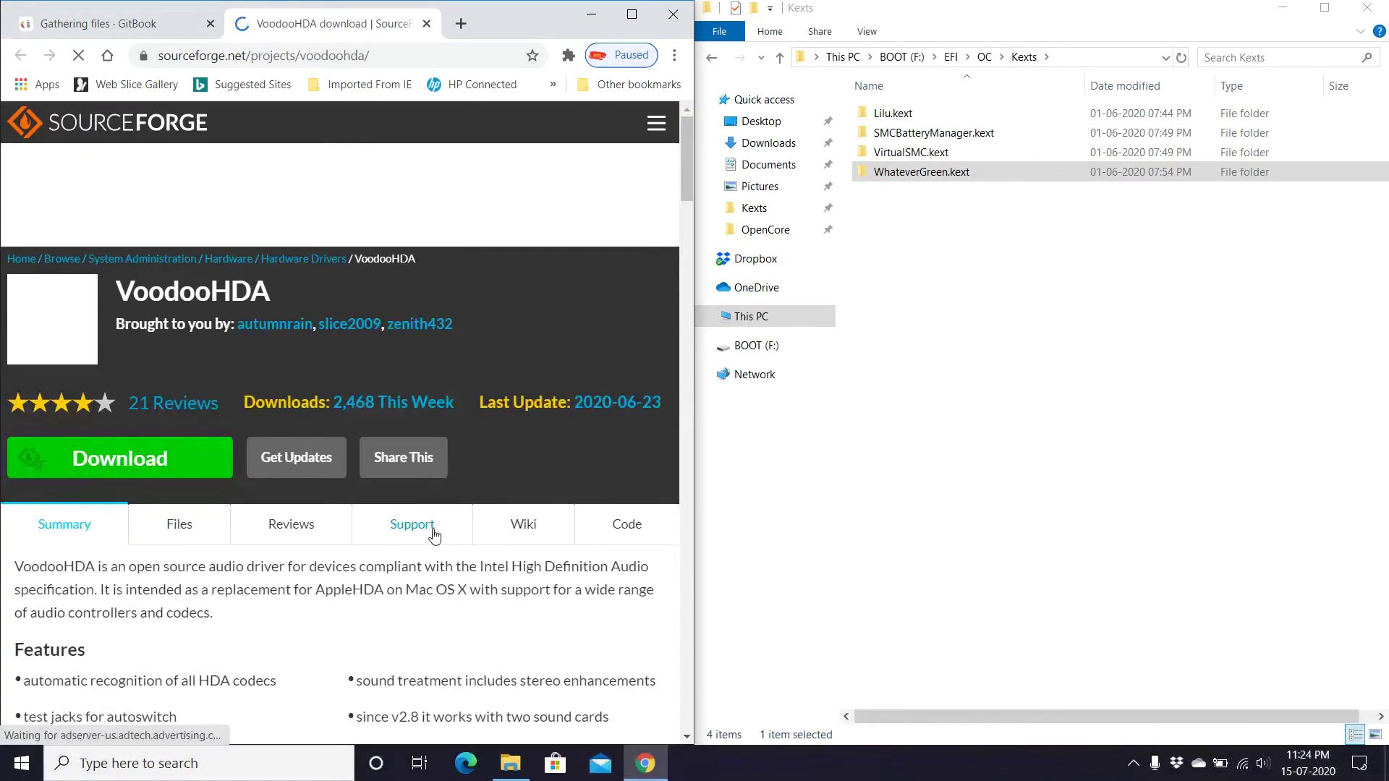
left_click(195, 460)
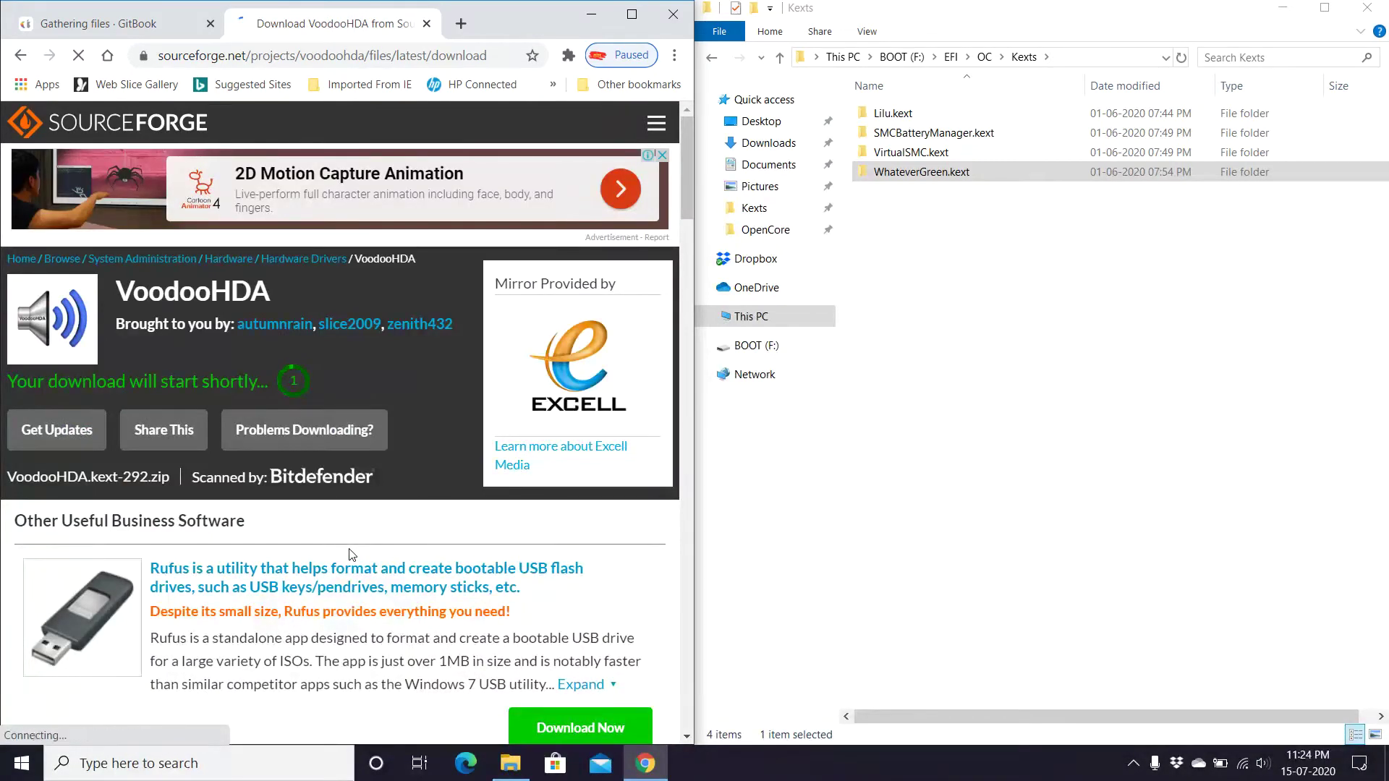
left_click(565, 407)
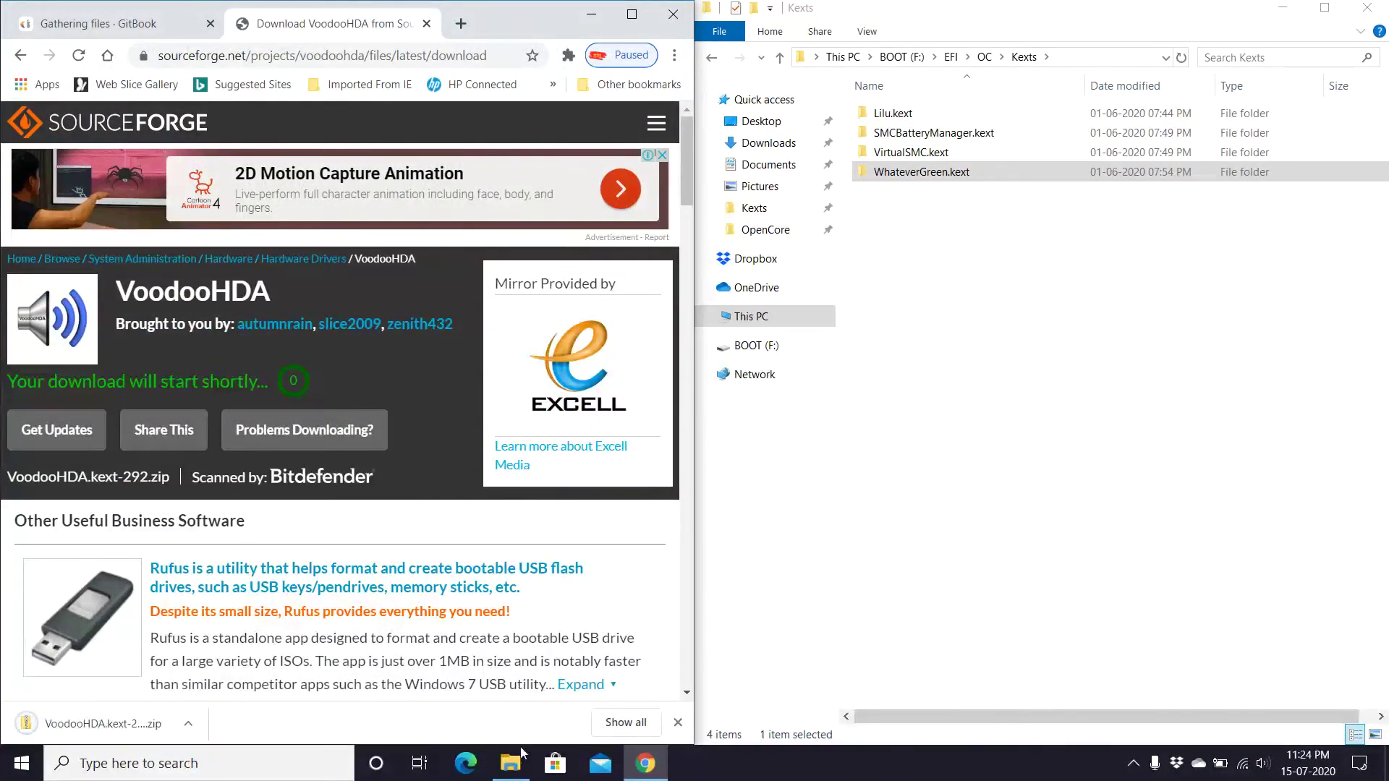
left_click(183, 725)
Extract VoodooHDA.kext-292.zip with 7-Zip into a VoodooHDA.kext-292 folder and open it.
left_click(220, 664)
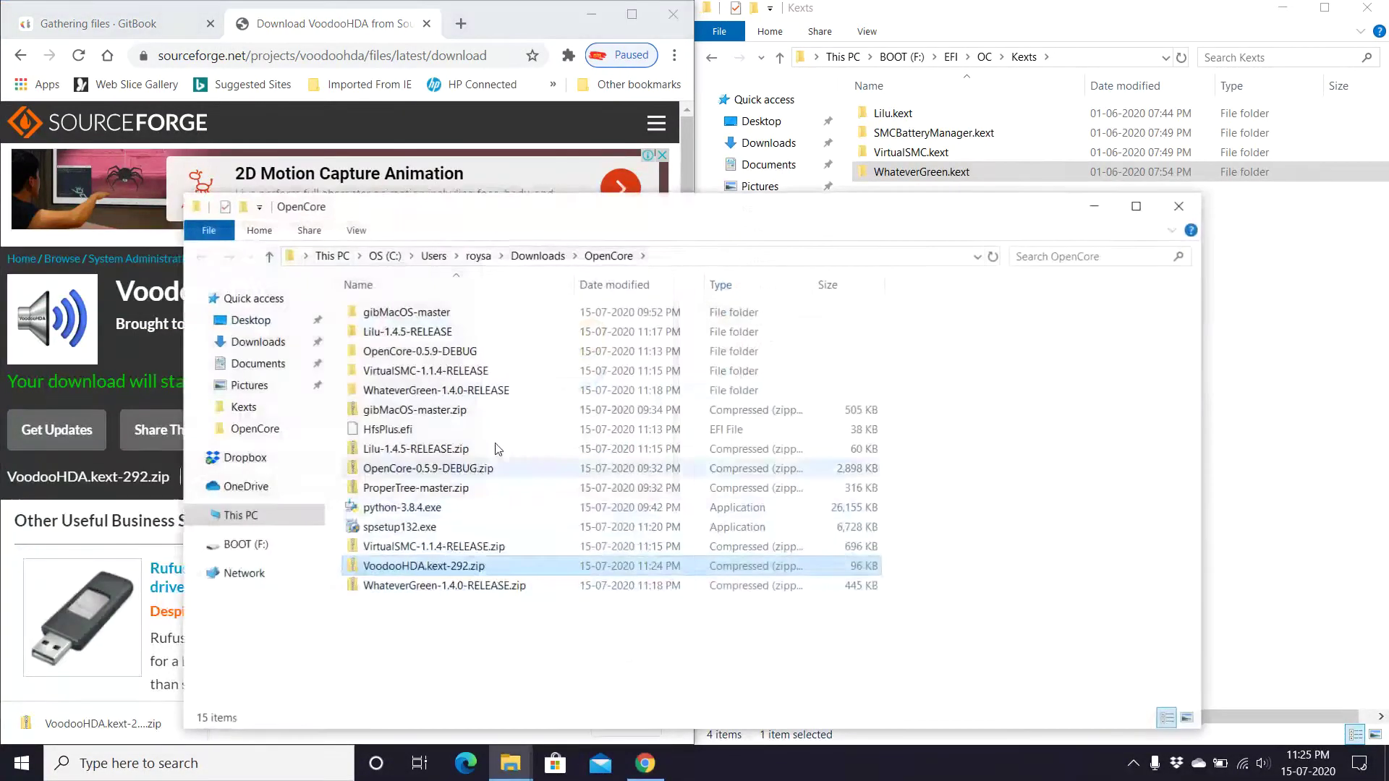
right_click(418, 574)
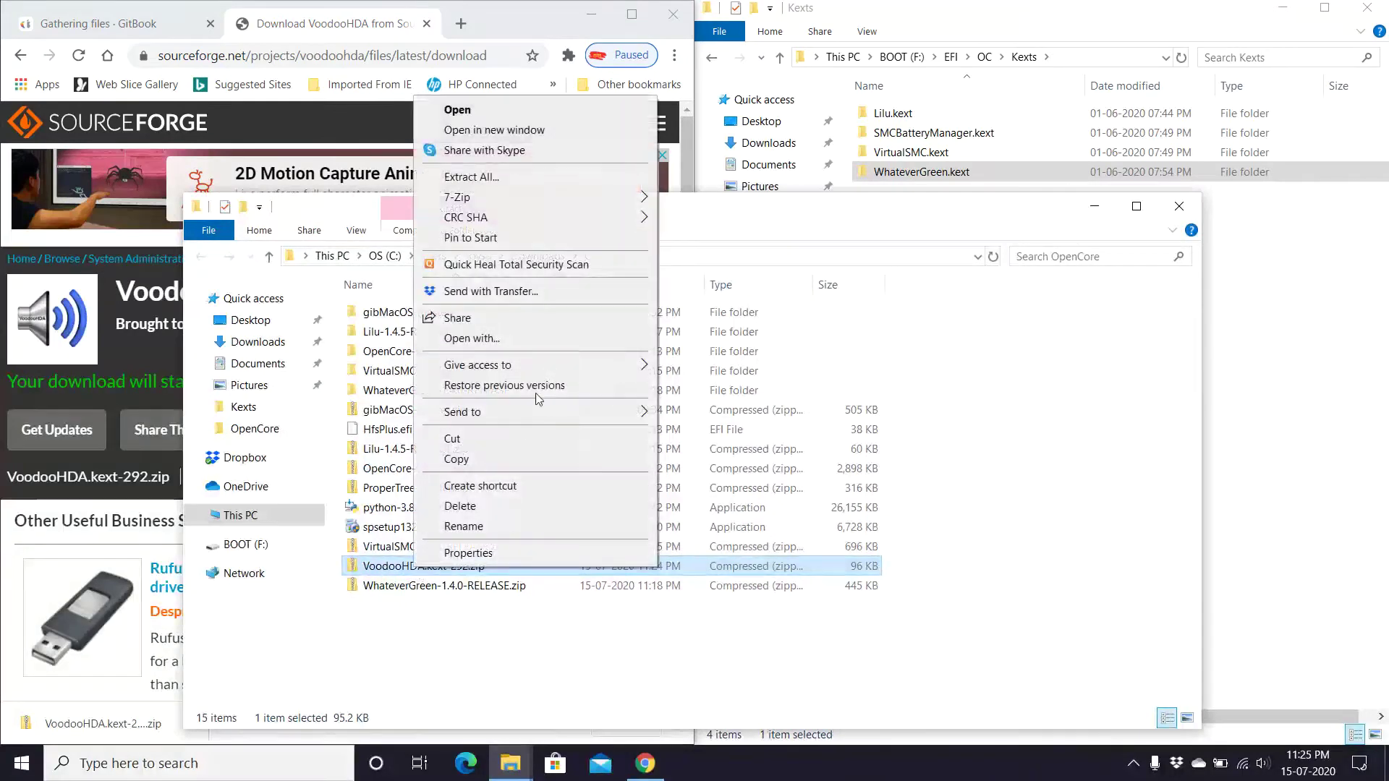
mouse_move(550, 198)
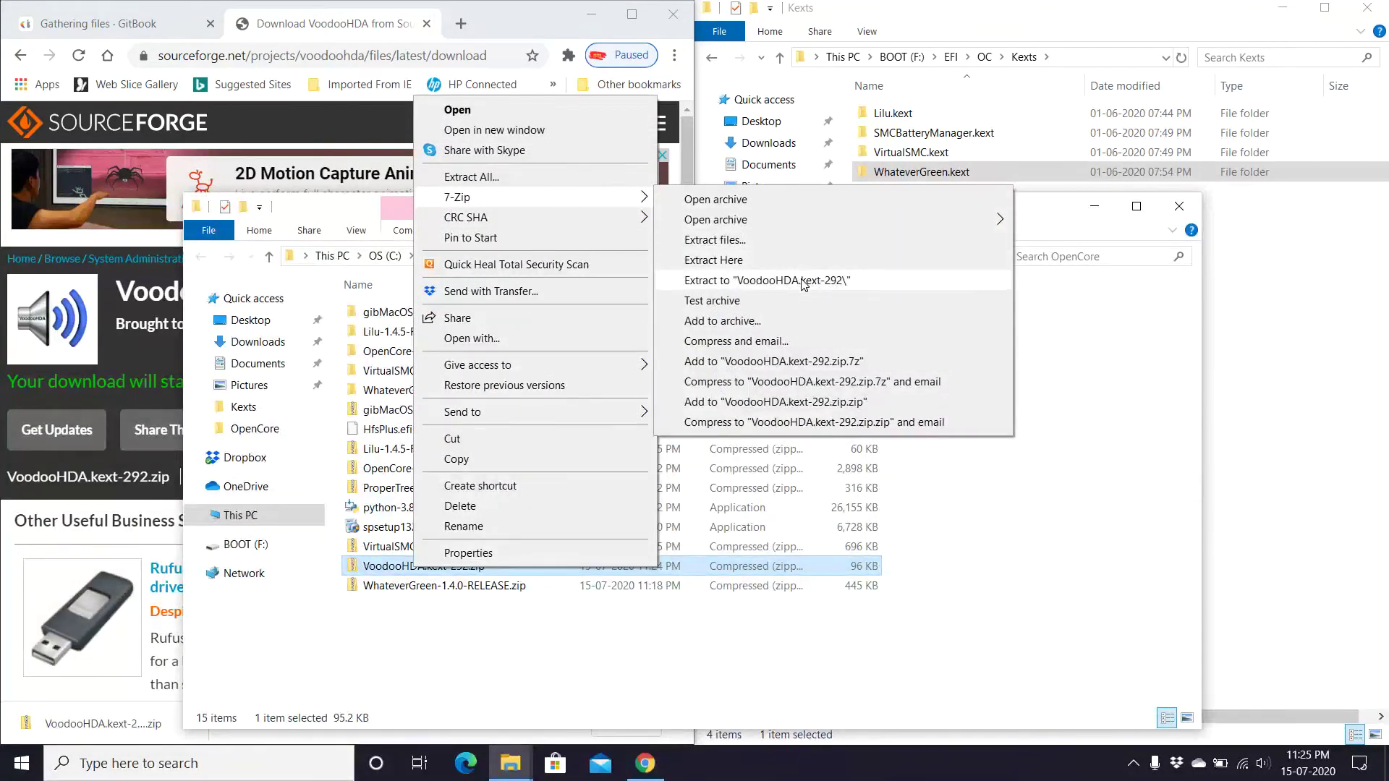
left_click(803, 280)
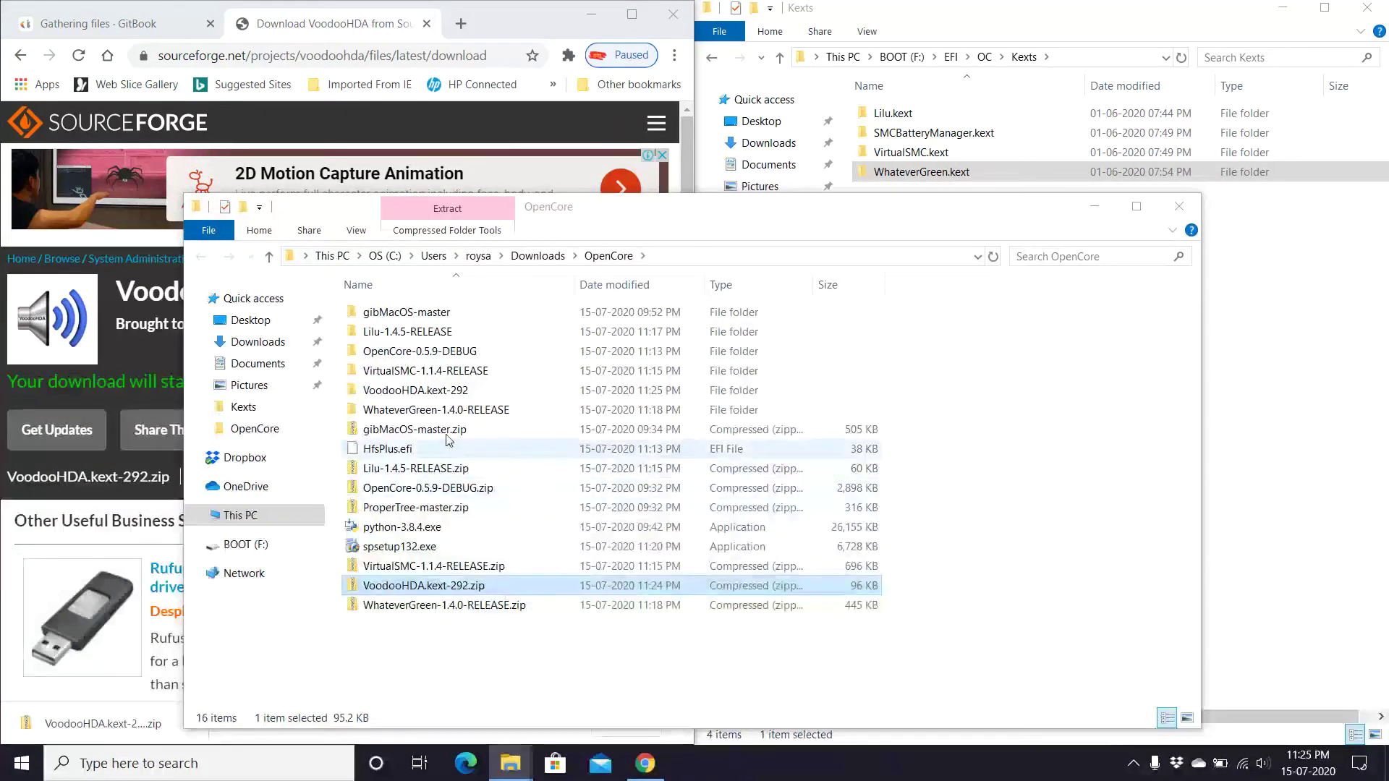
double_click(429, 390)
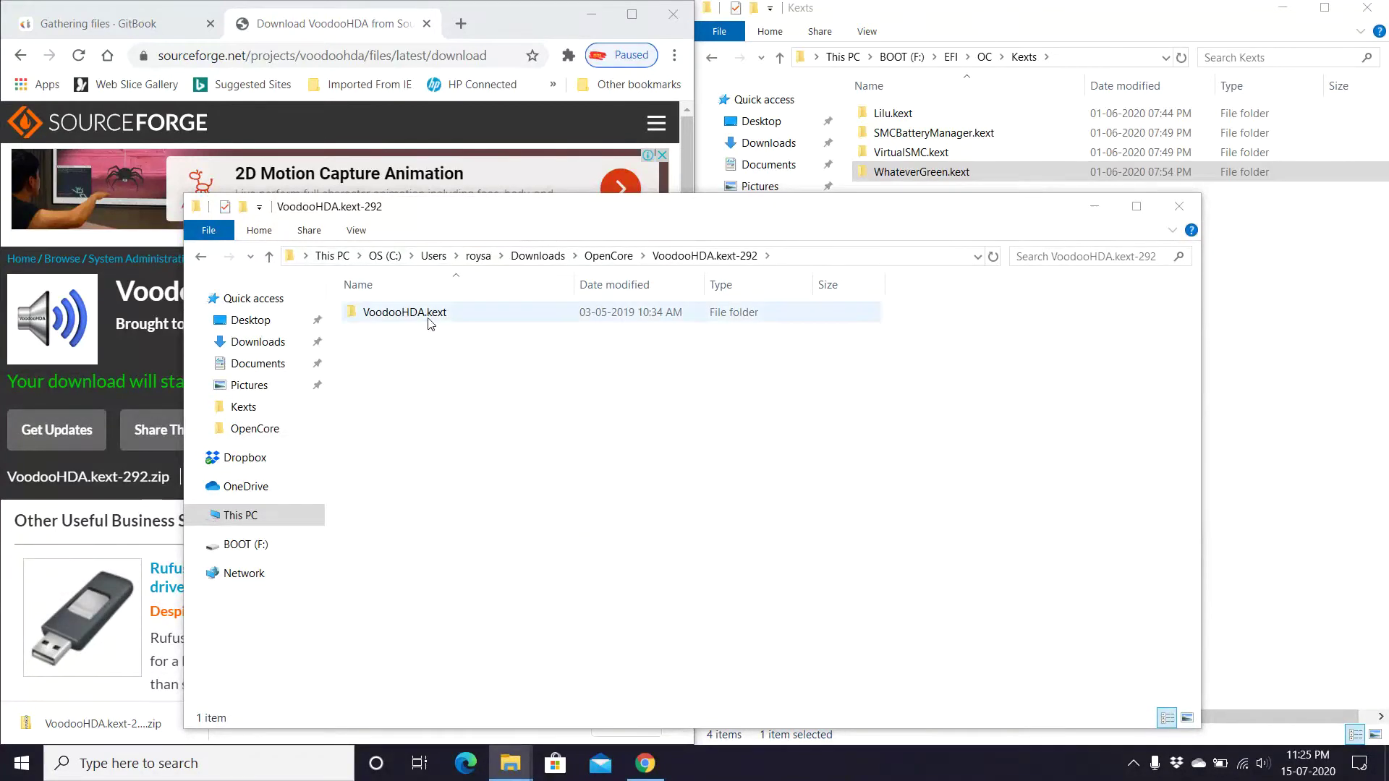
Copy VoodooHDA.kext into the USB's EFI/OC/Kexts folder, then close the extracted folder and SourceForge tab.
left_click_drag(432, 317, 1092, 214)
left_click(649, 426)
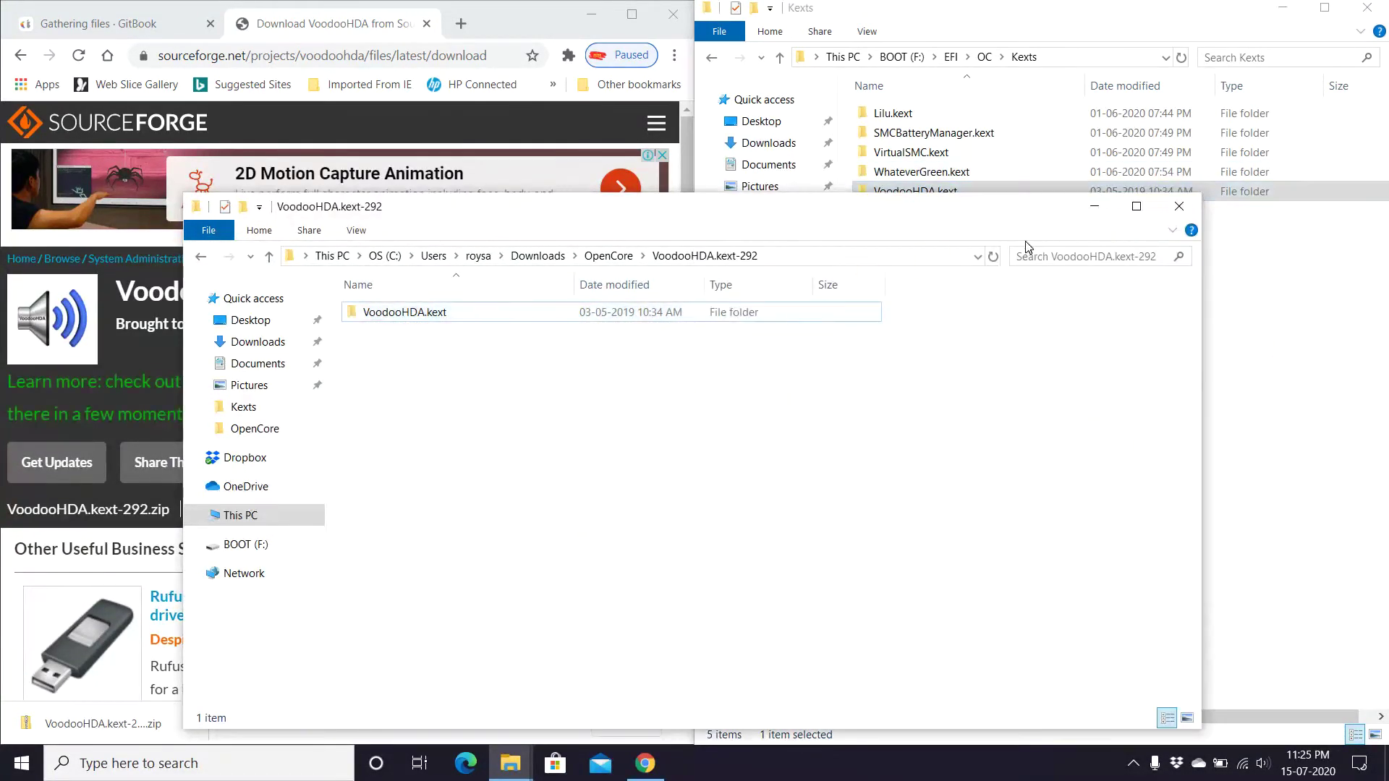
key("alt+F4")
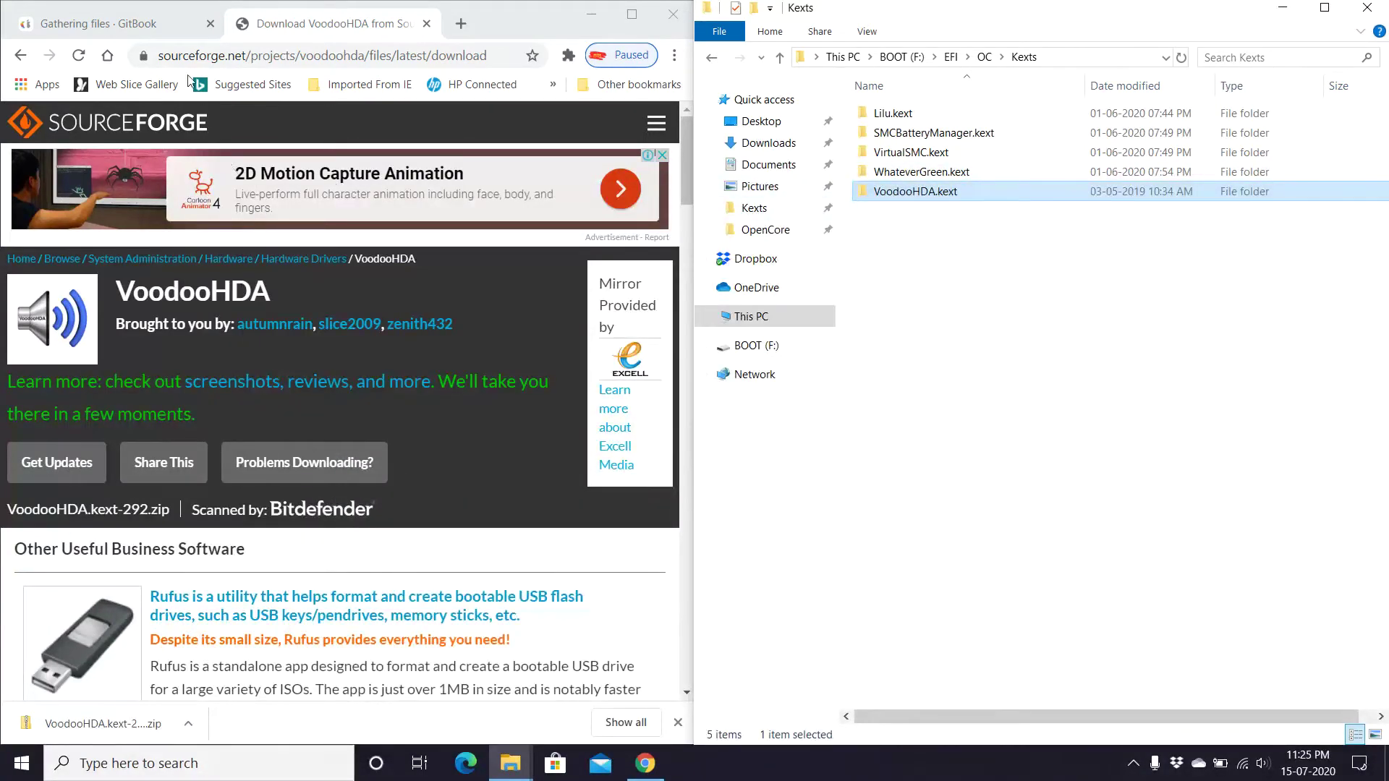
left_click(429, 25)
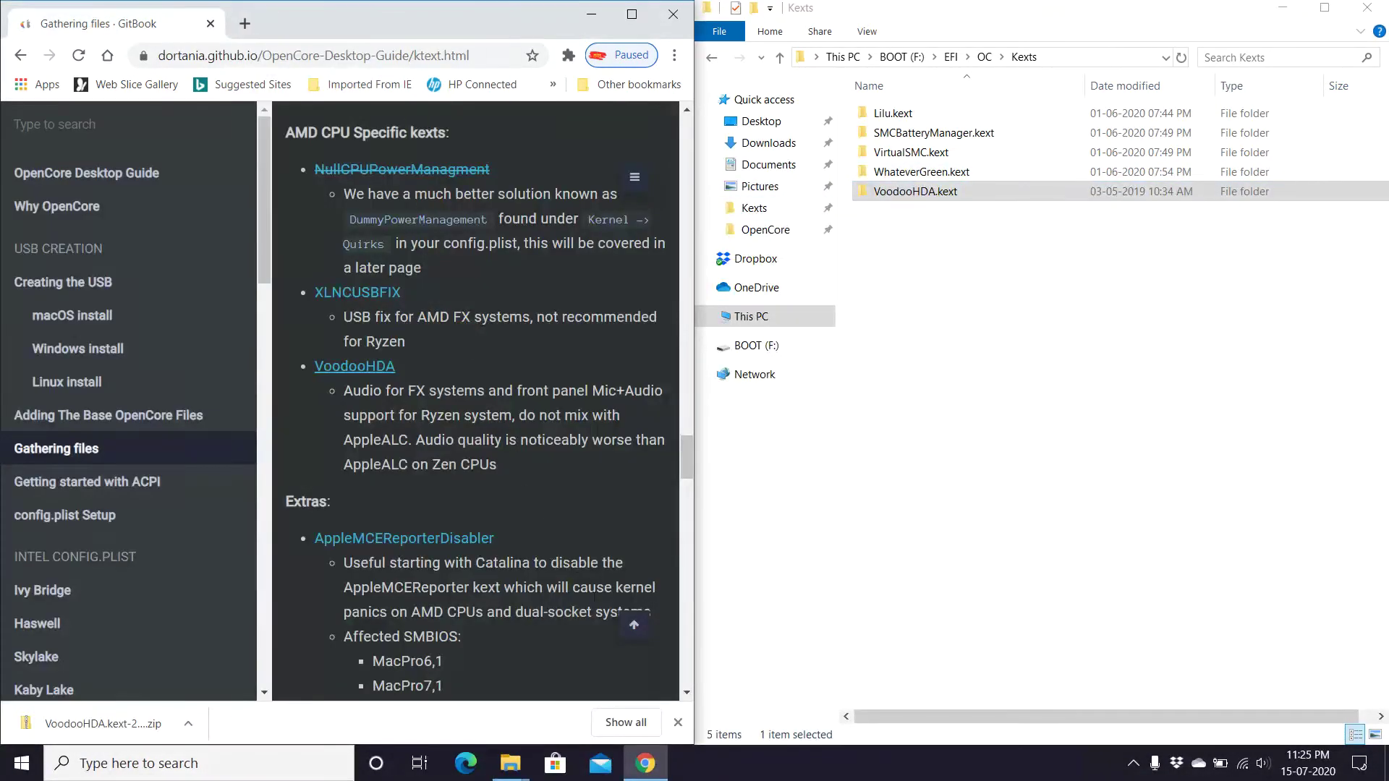
Read the Catalina kernel-panic notes, then save AppleMCEReporterDisabler.kext.zip into Downloads/OpenCore.
left_click(677, 724)
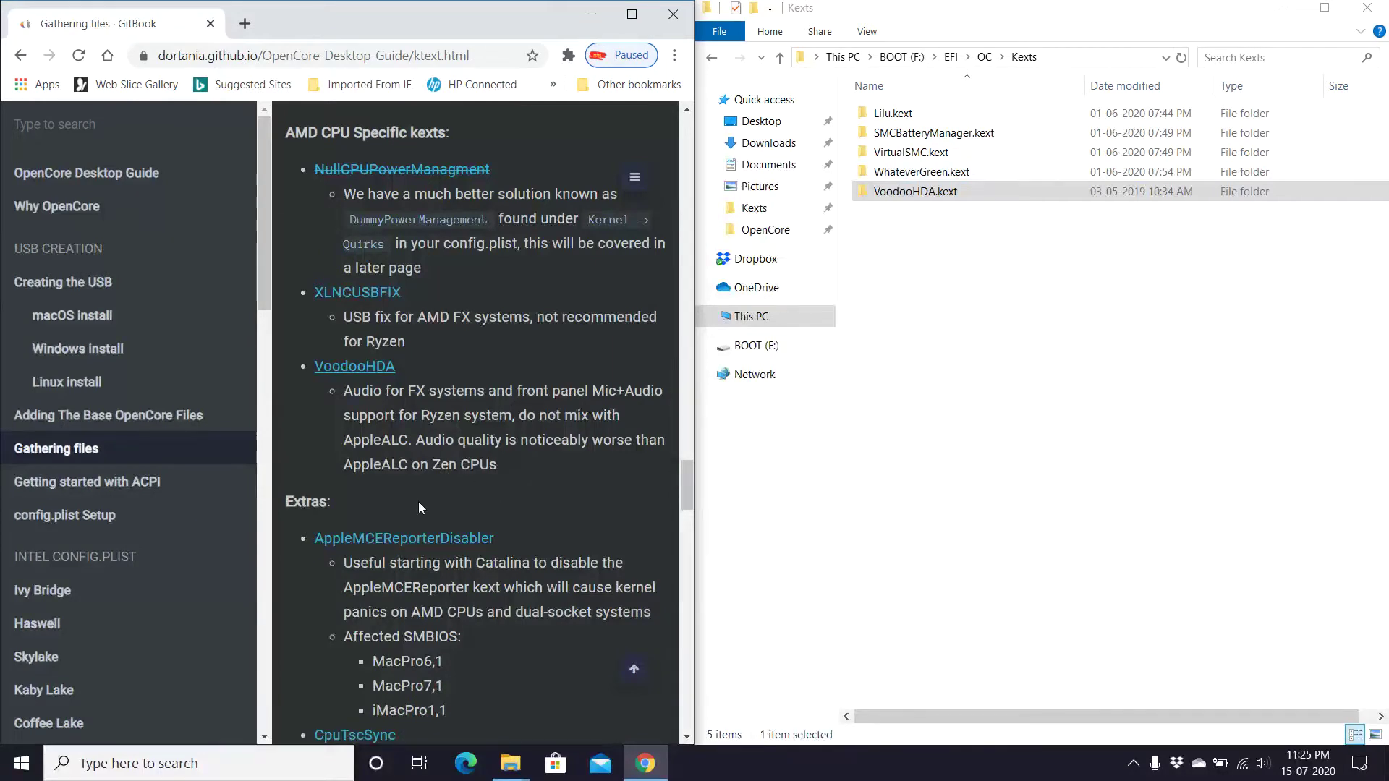
scroll(418, 502, "down", 1)
scroll(418, 502, "down", 3)
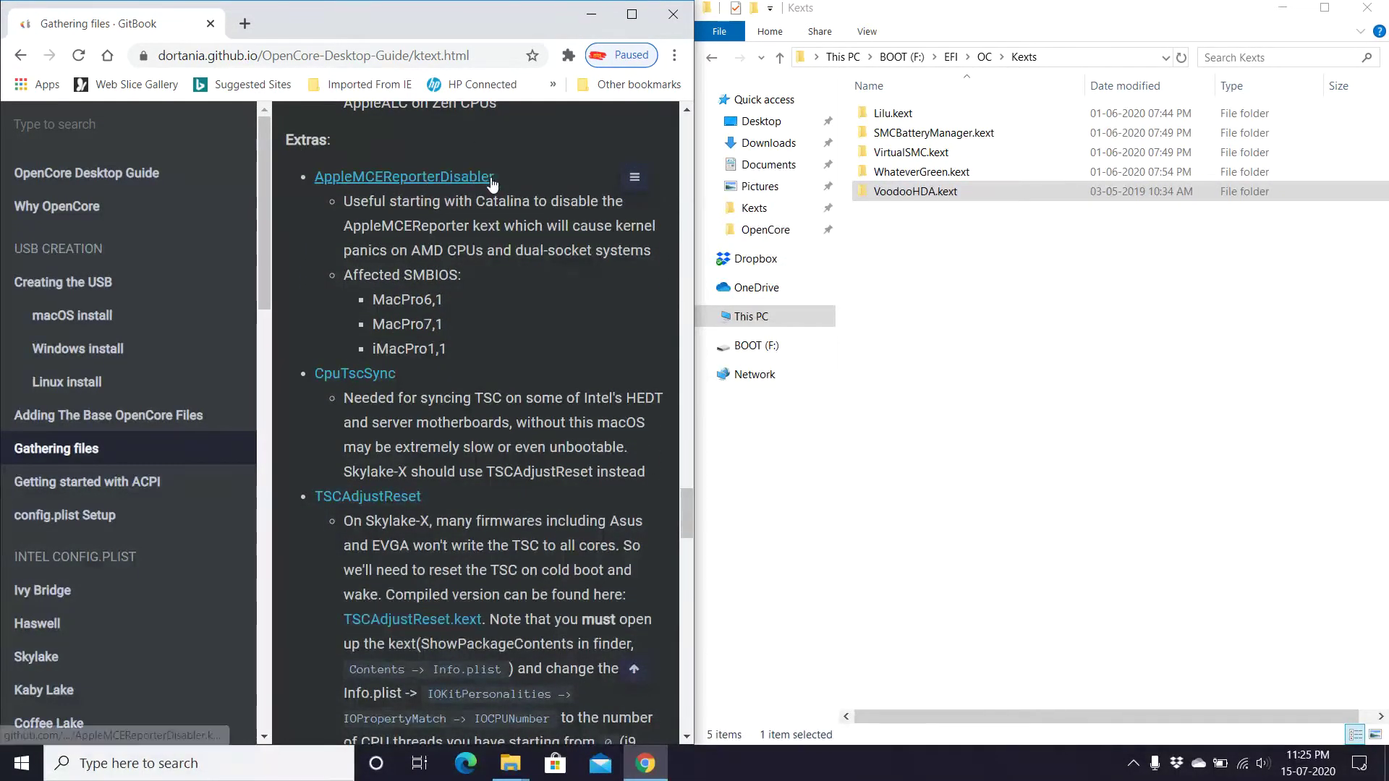
left_click_drag(359, 205, 531, 217)
left_click_drag(344, 230, 651, 251)
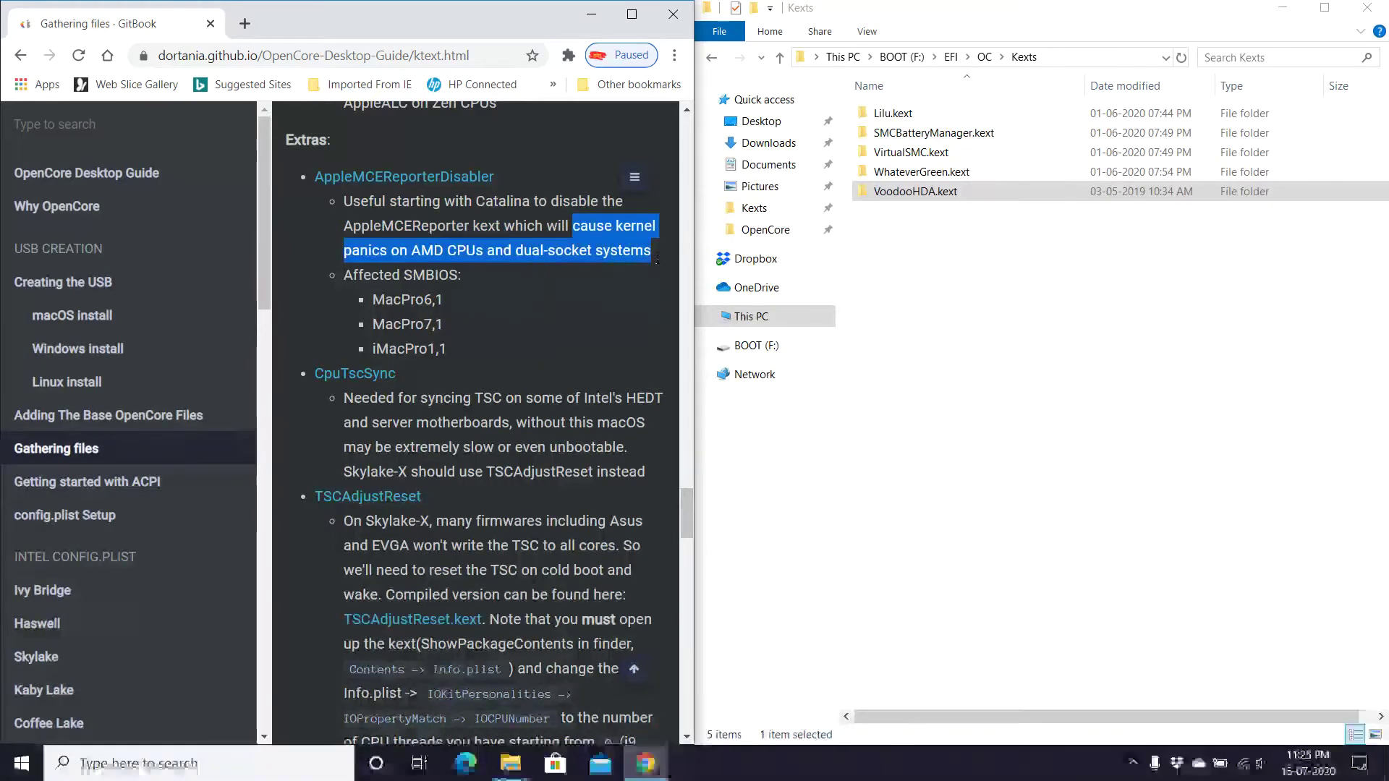
left_click(525, 295)
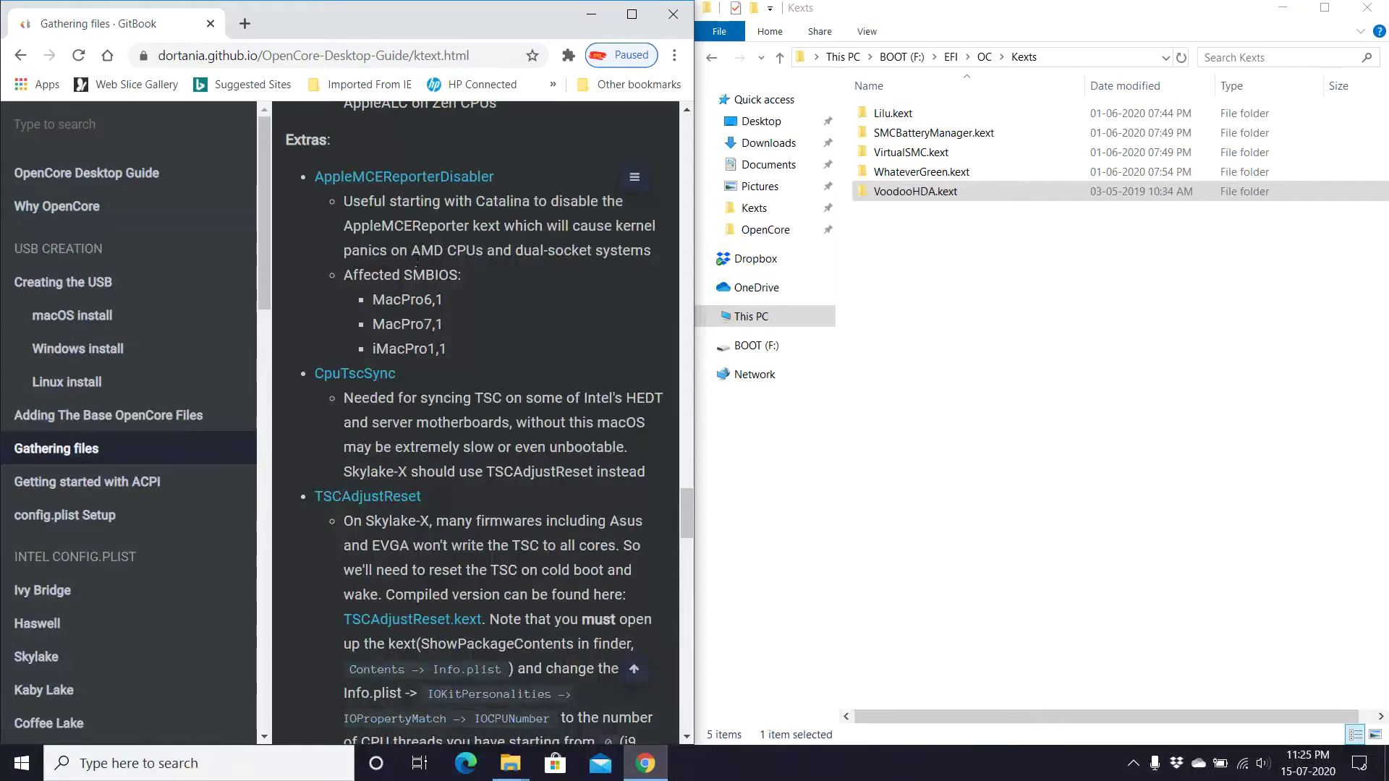
left_click(379, 176)
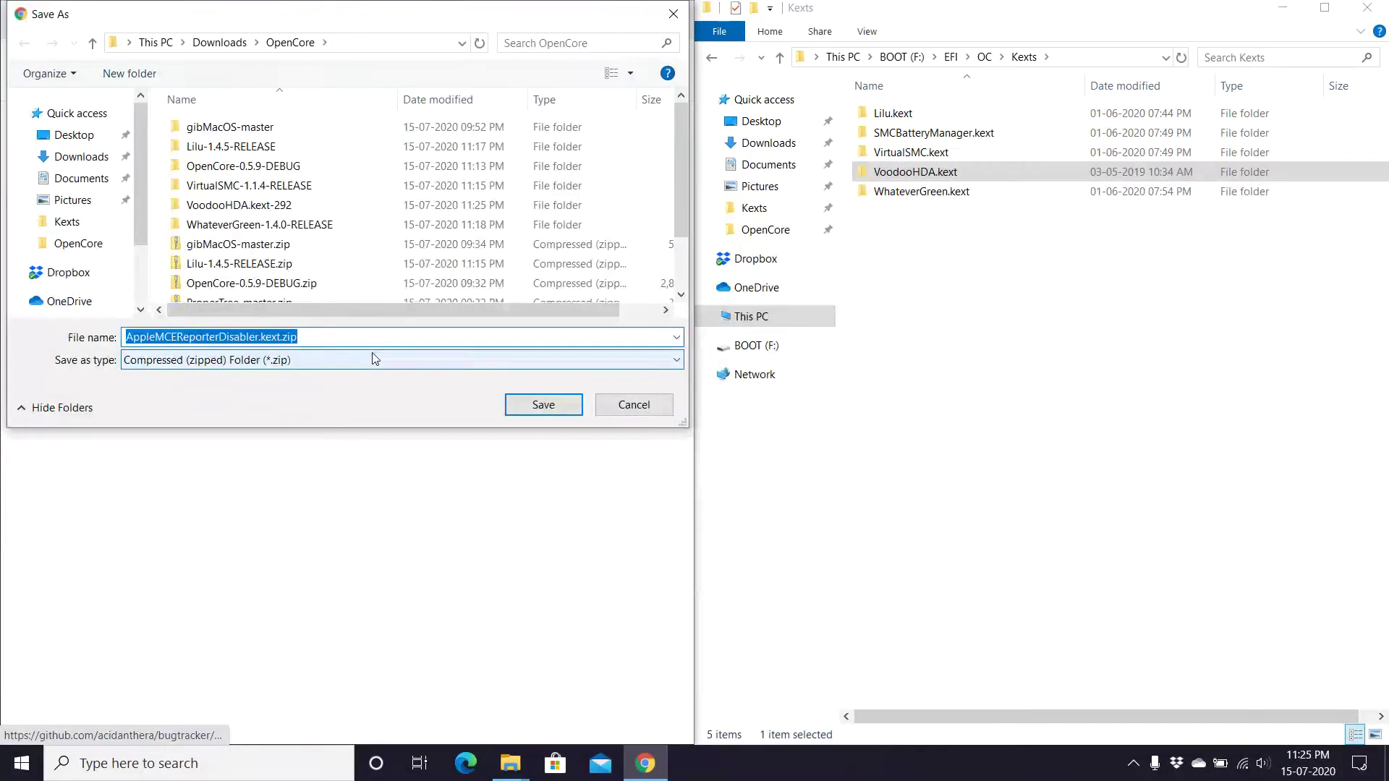
left_click(538, 406)
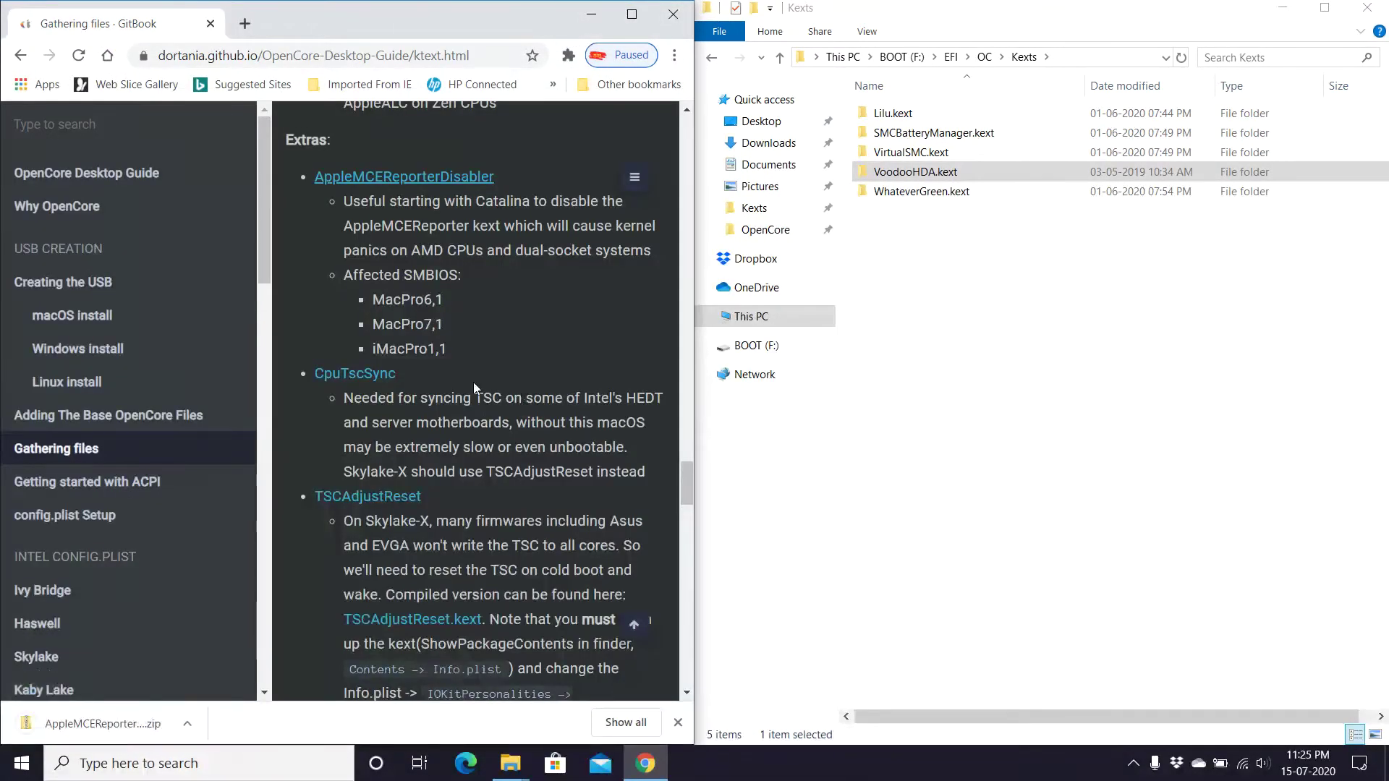
Save NVMeFix-1.0.2-RELEASE.zip from the NVMeFix GitHub releases page, then close that tab.
scroll(457, 432, "down", 1)
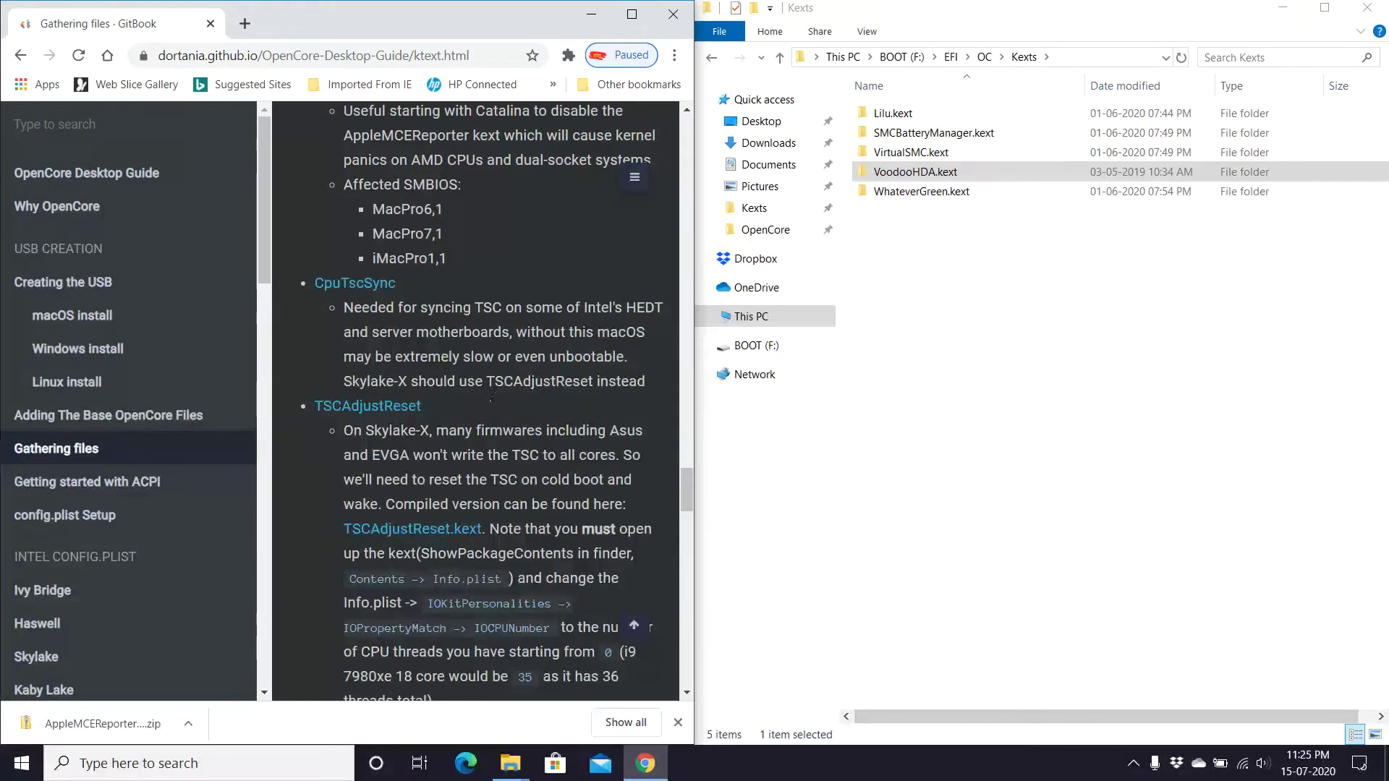
scroll(484, 390, "down", 4)
scroll(477, 405, "down", 3)
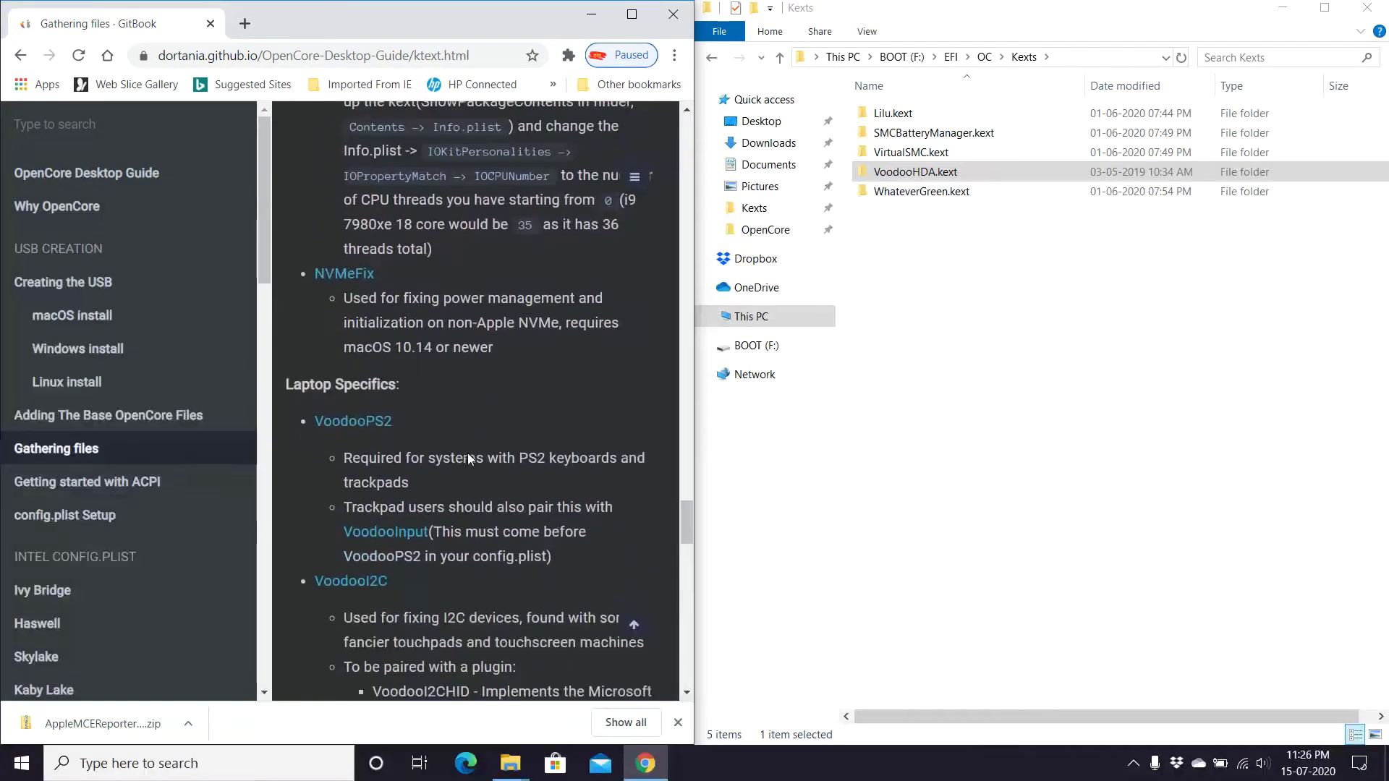
scroll(467, 459, "down", 1)
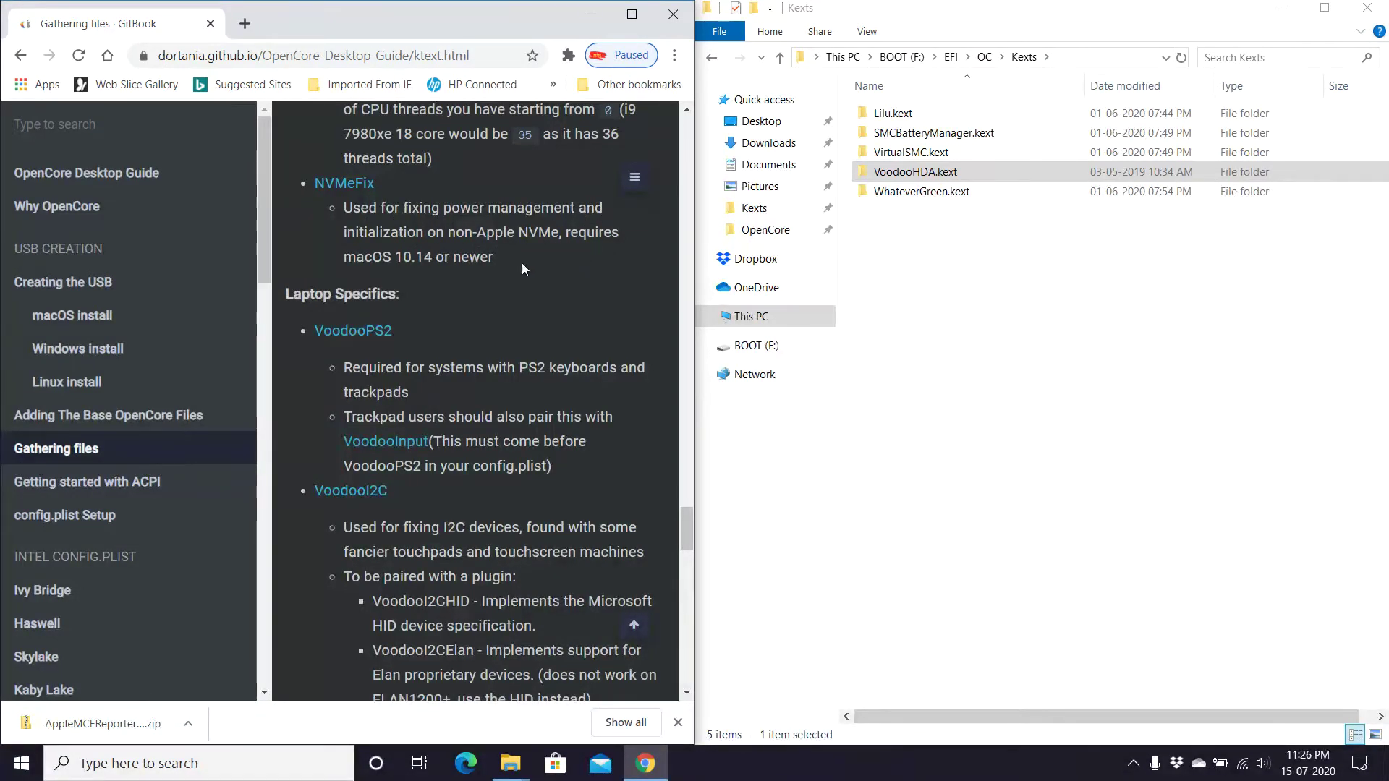
left_click(350, 187)
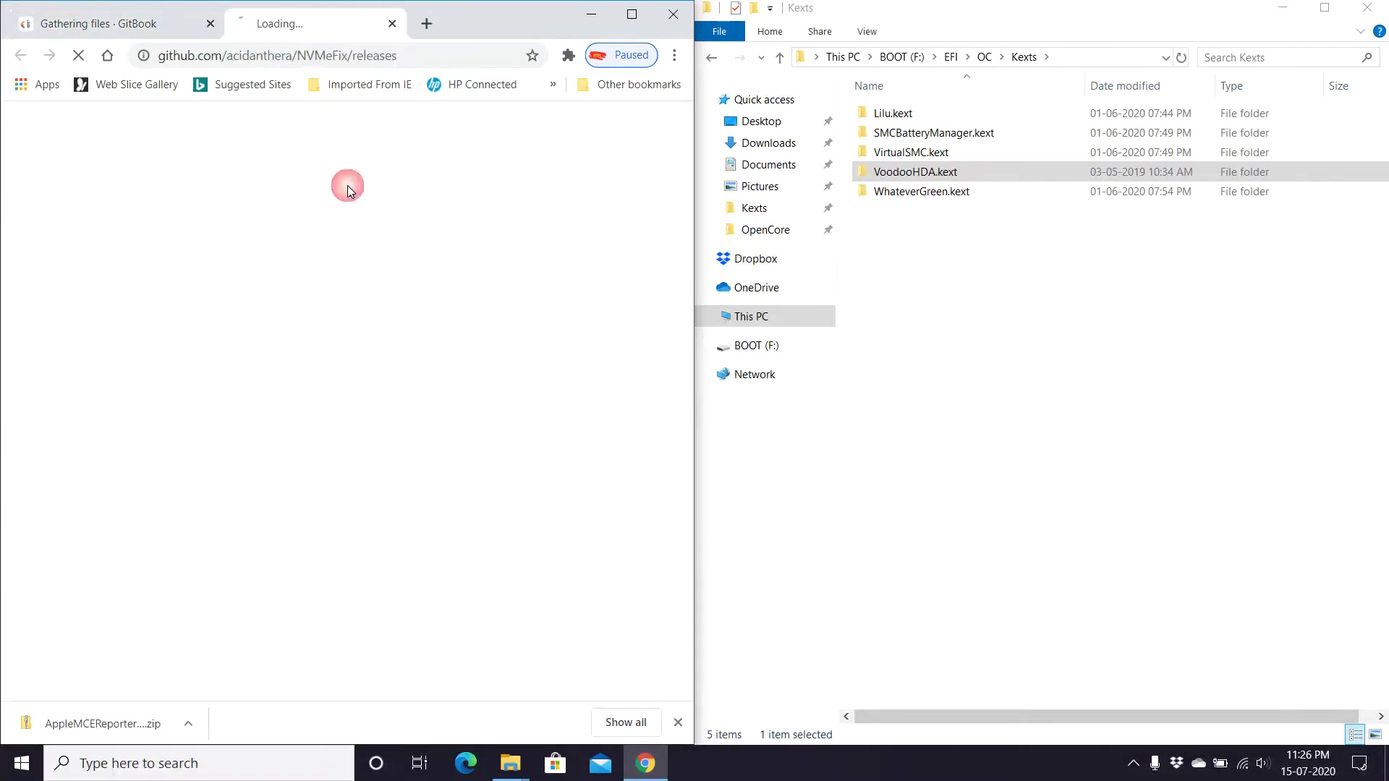
scroll(273, 502, "down", 3)
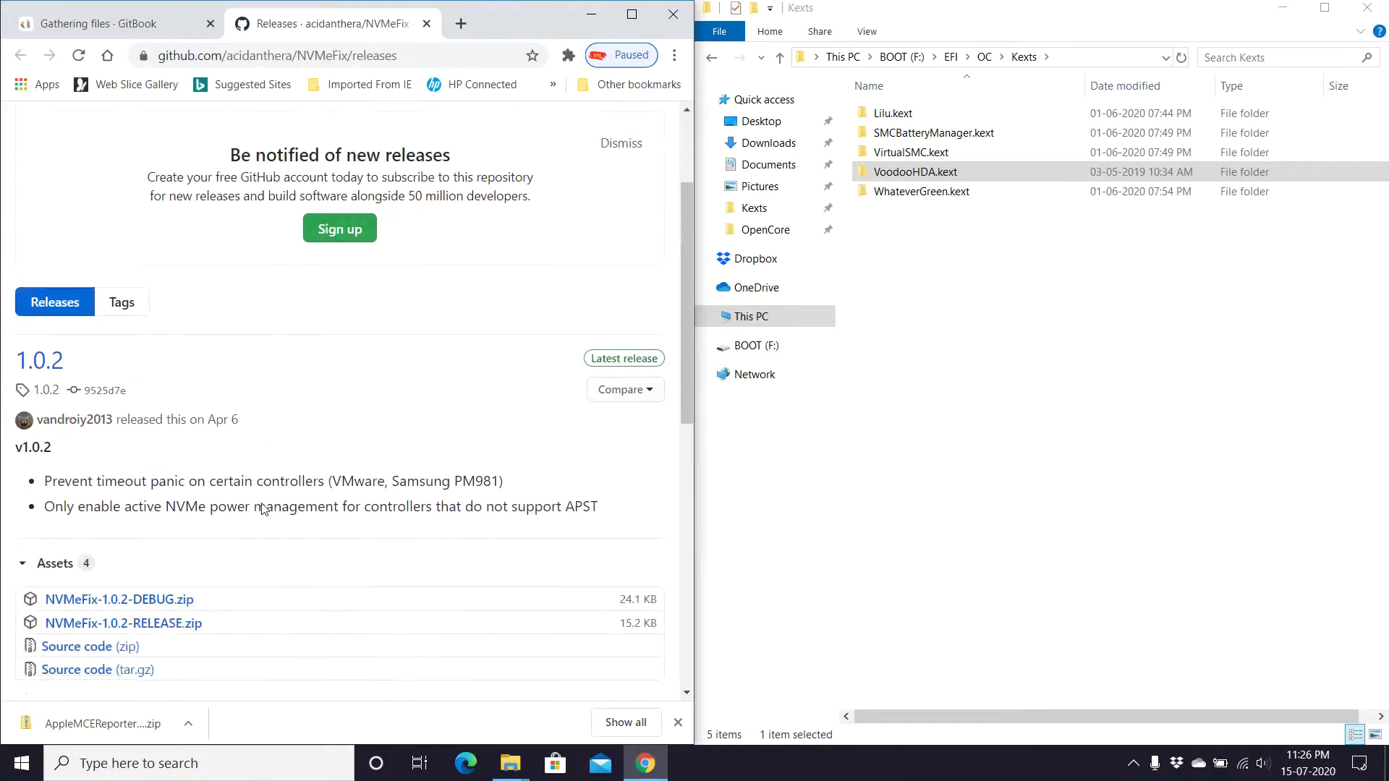
left_click(145, 518)
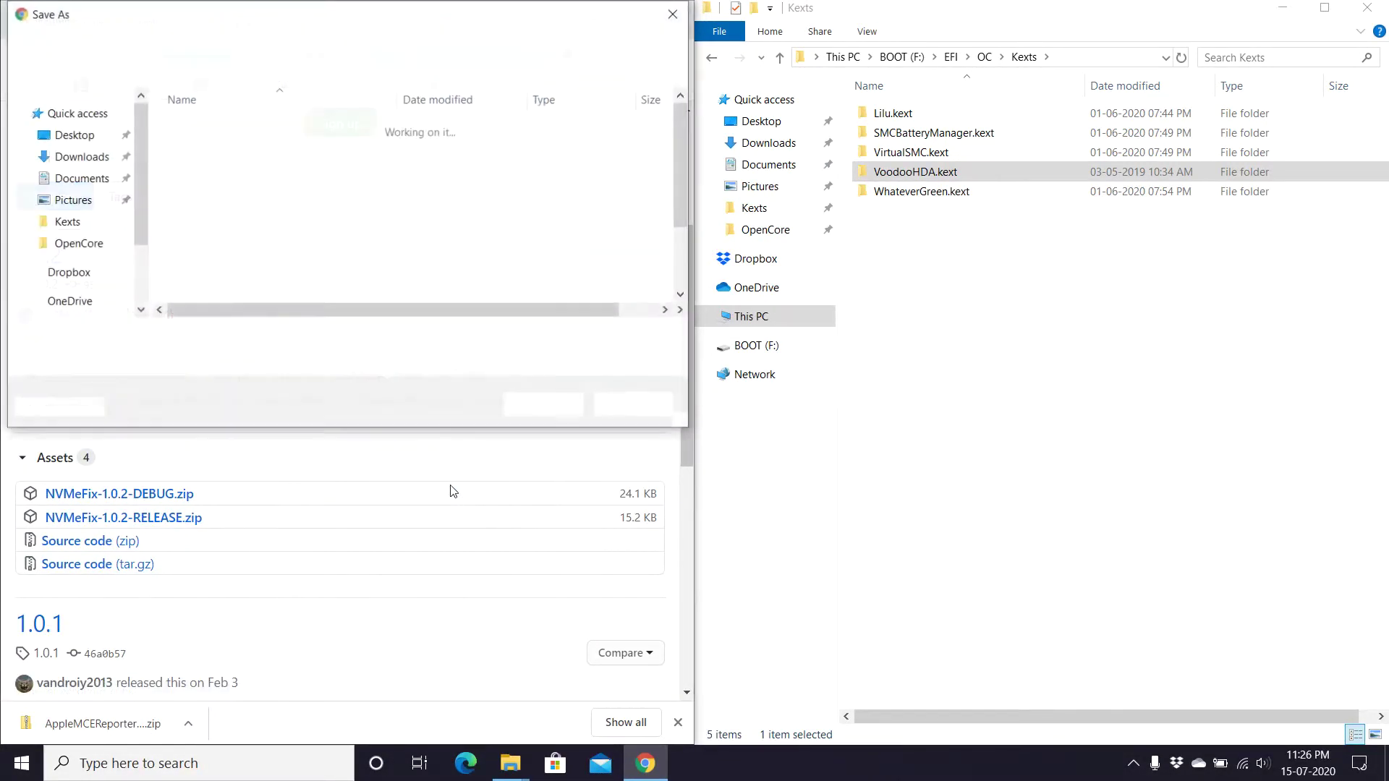
left_click(554, 403)
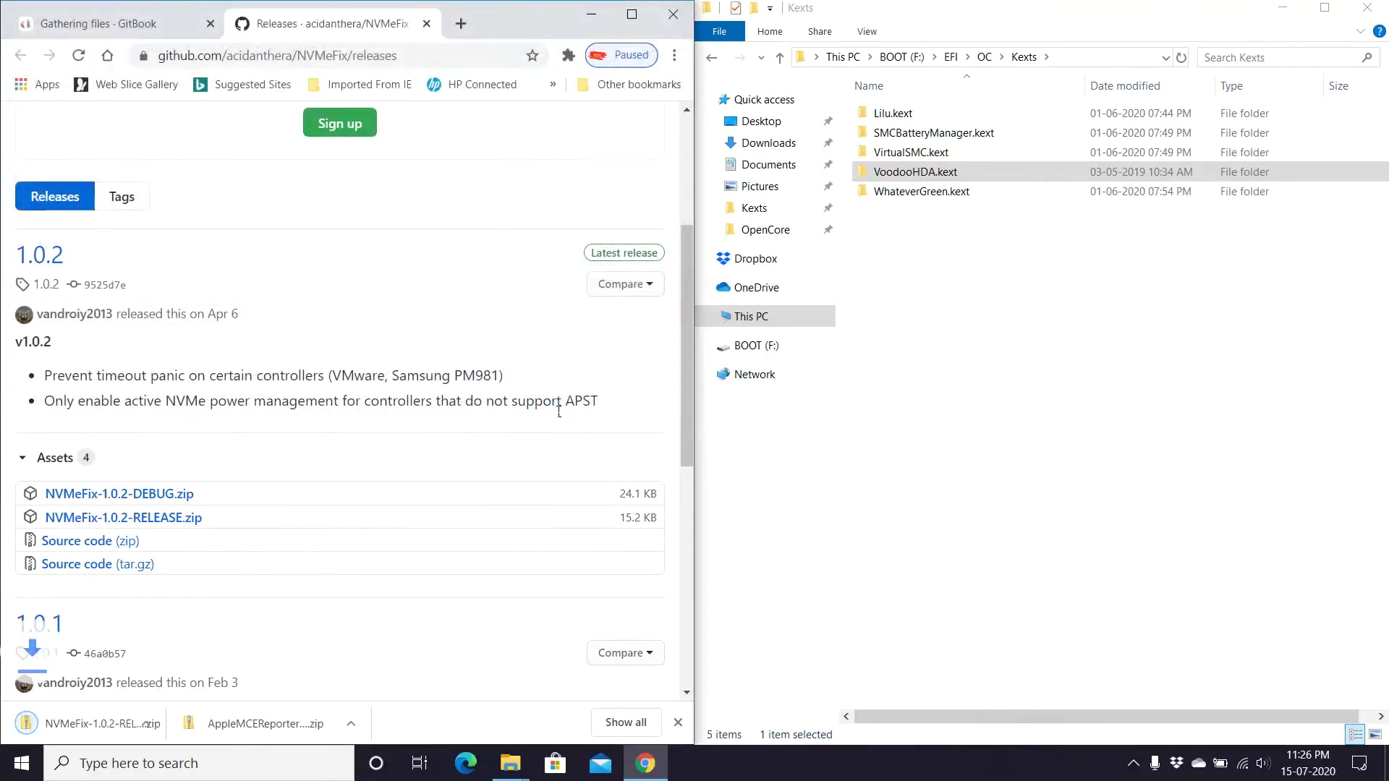
left_click(427, 23)
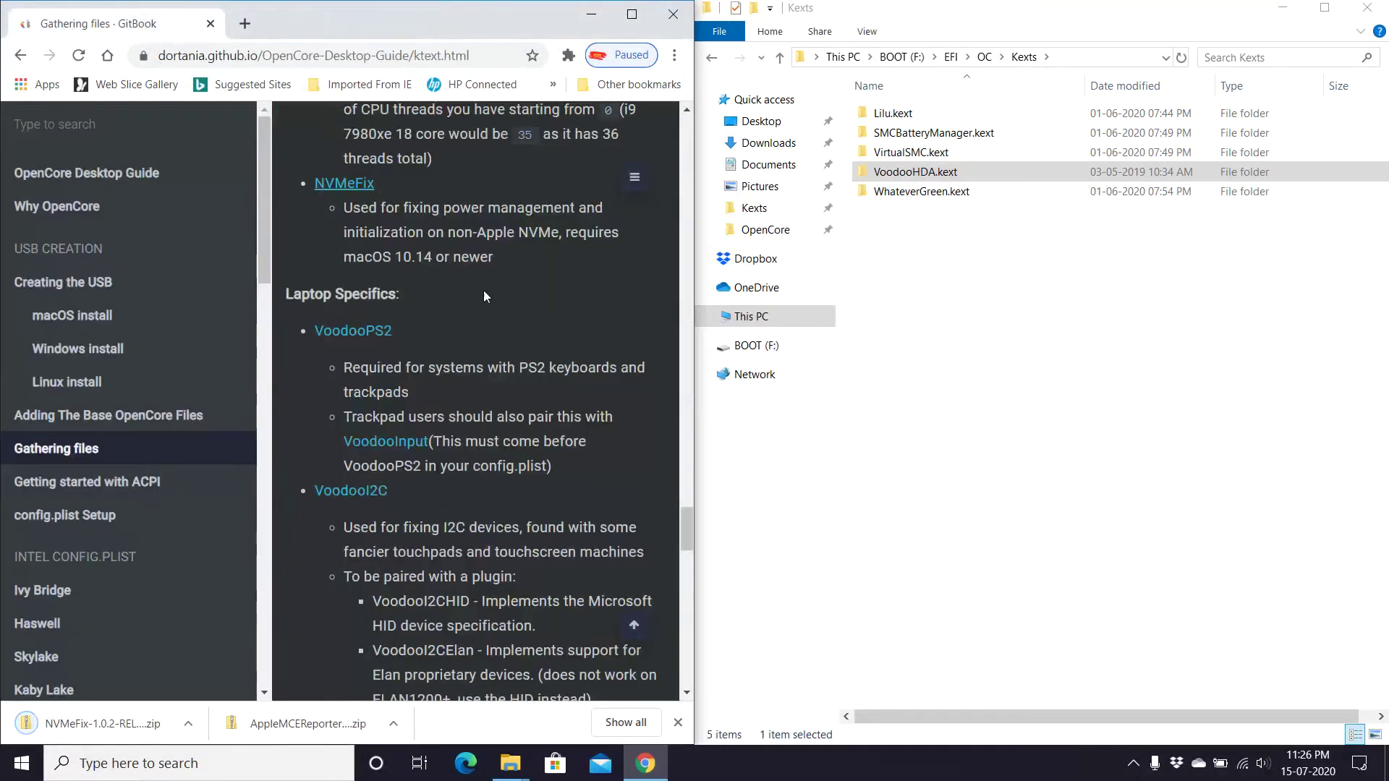
scroll(498, 464, "down", 2)
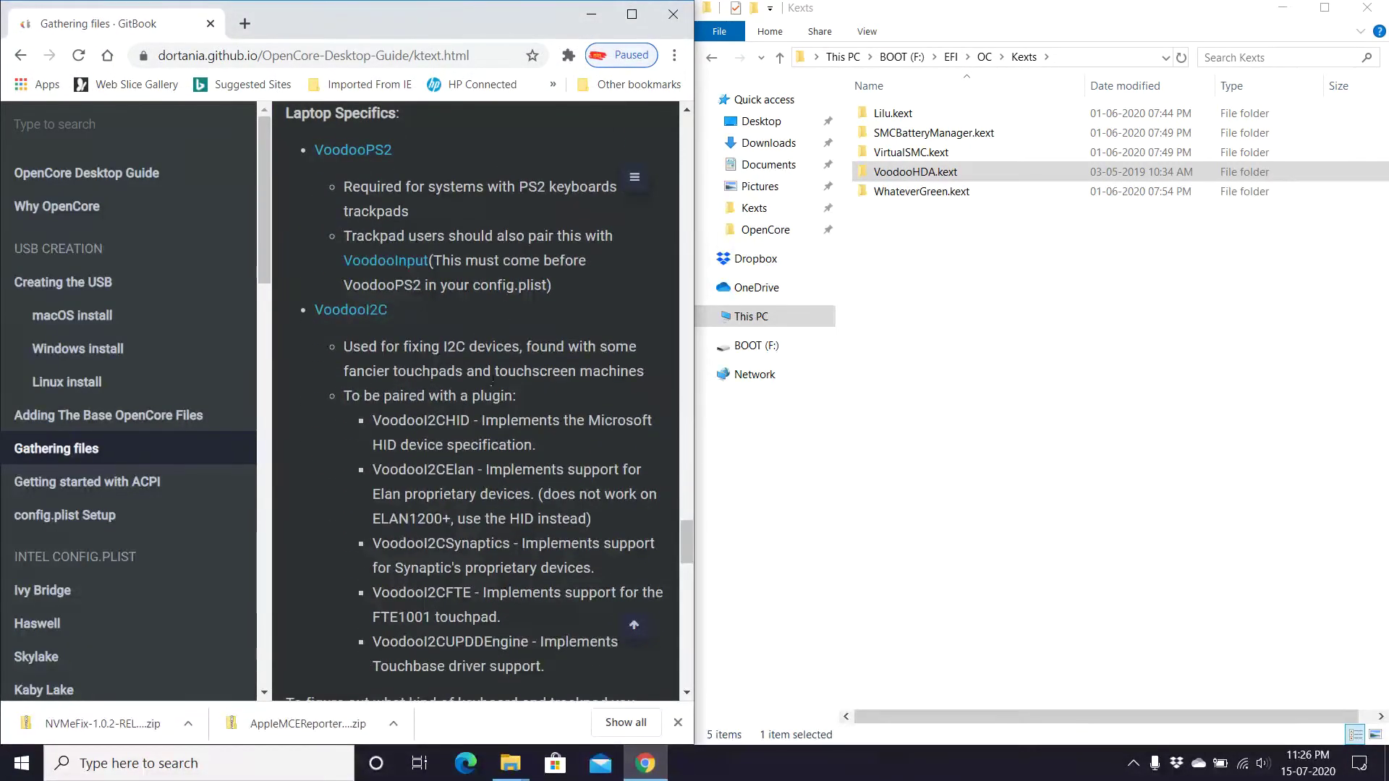
left_click_drag(282, 113, 428, 127)
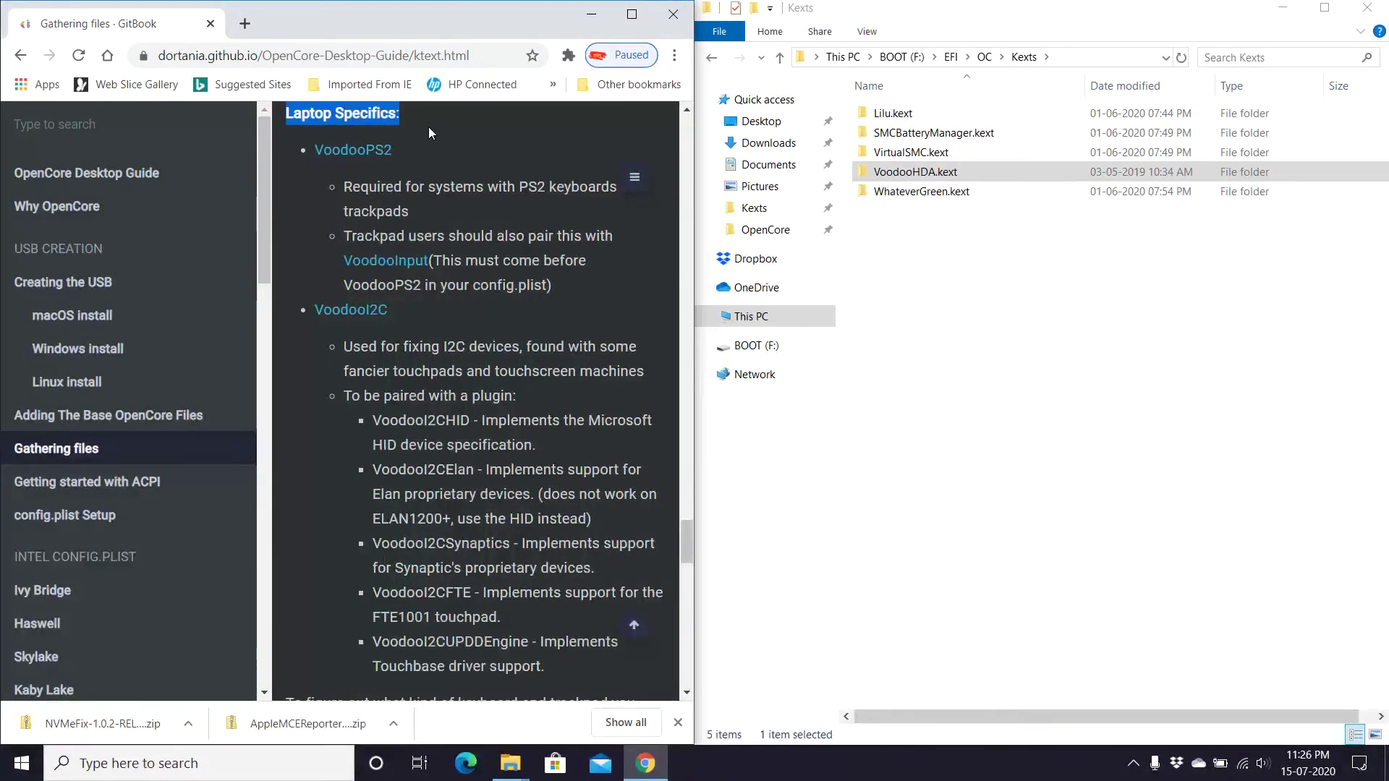
left_click(464, 200)
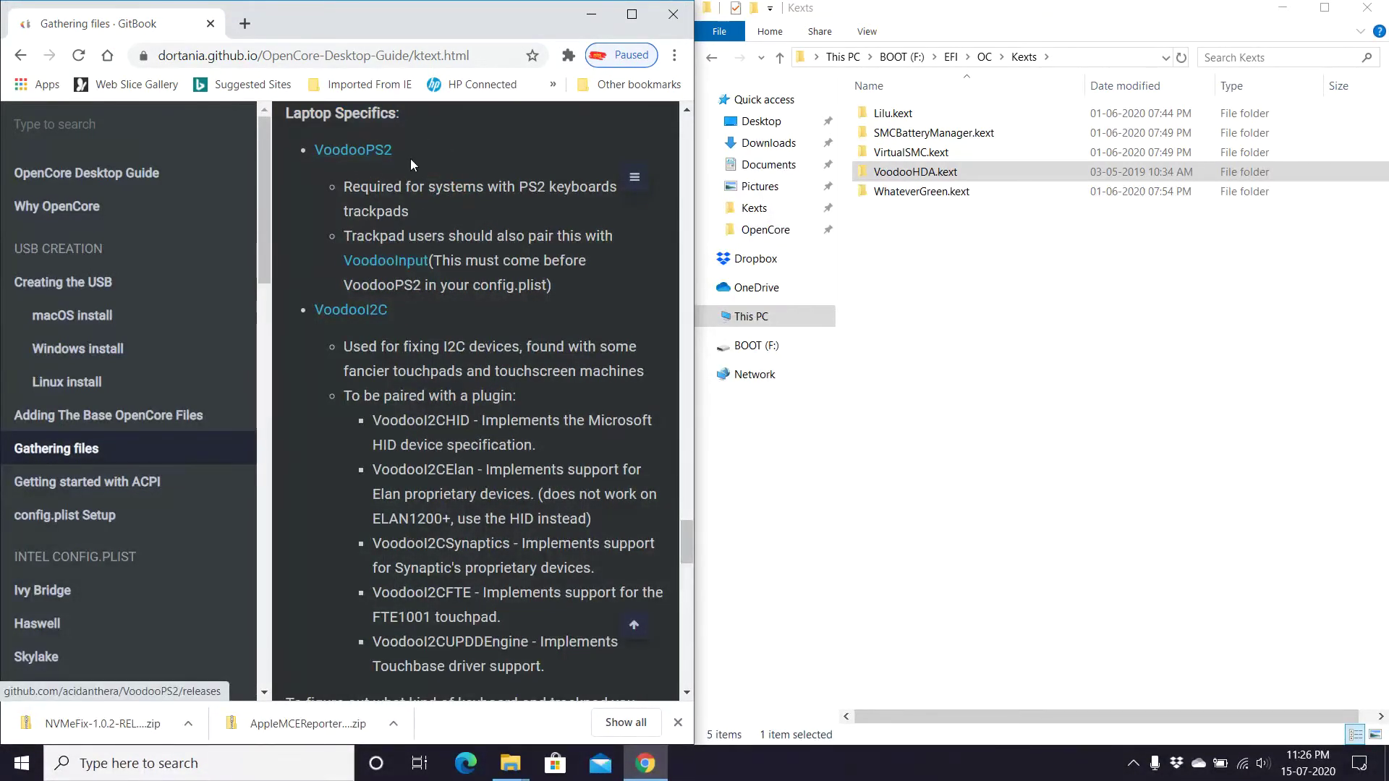
left_click_drag(346, 188, 459, 208)
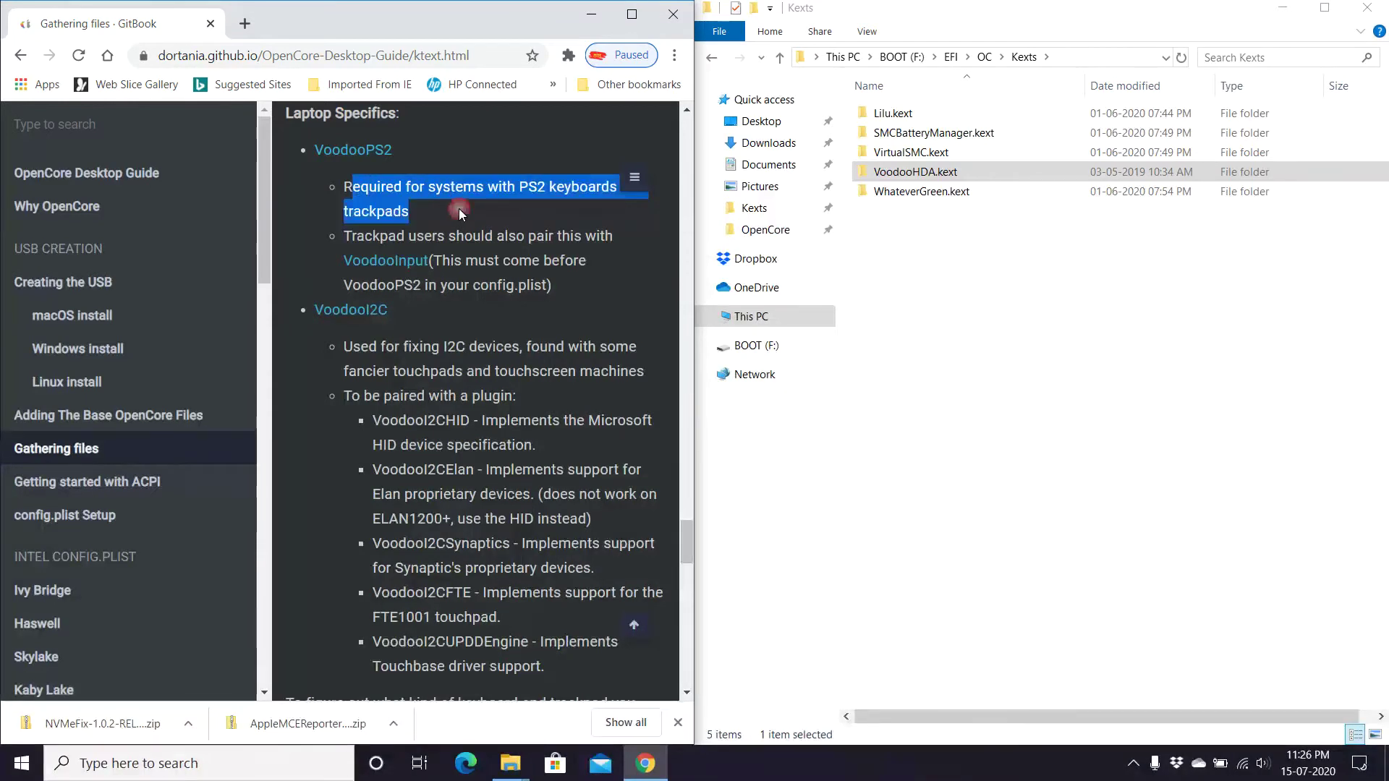
left_click(459, 209)
left_click_drag(351, 238, 566, 288)
left_click(600, 300)
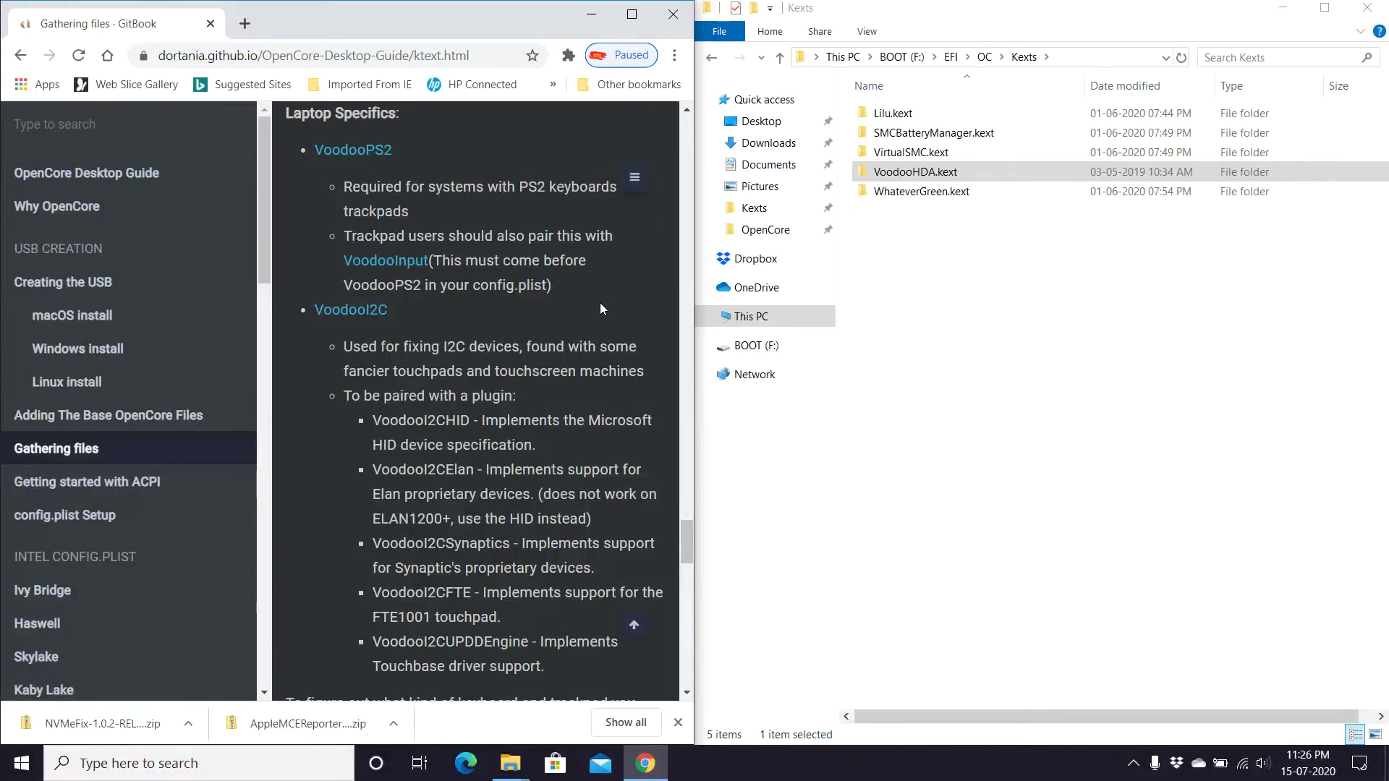
left_click(344, 157)
Save VoodooPS2Controller-2.1.5-RELEASE.zip from the GitHub assets, then close the releases tab.
scroll(280, 463, "down", 5)
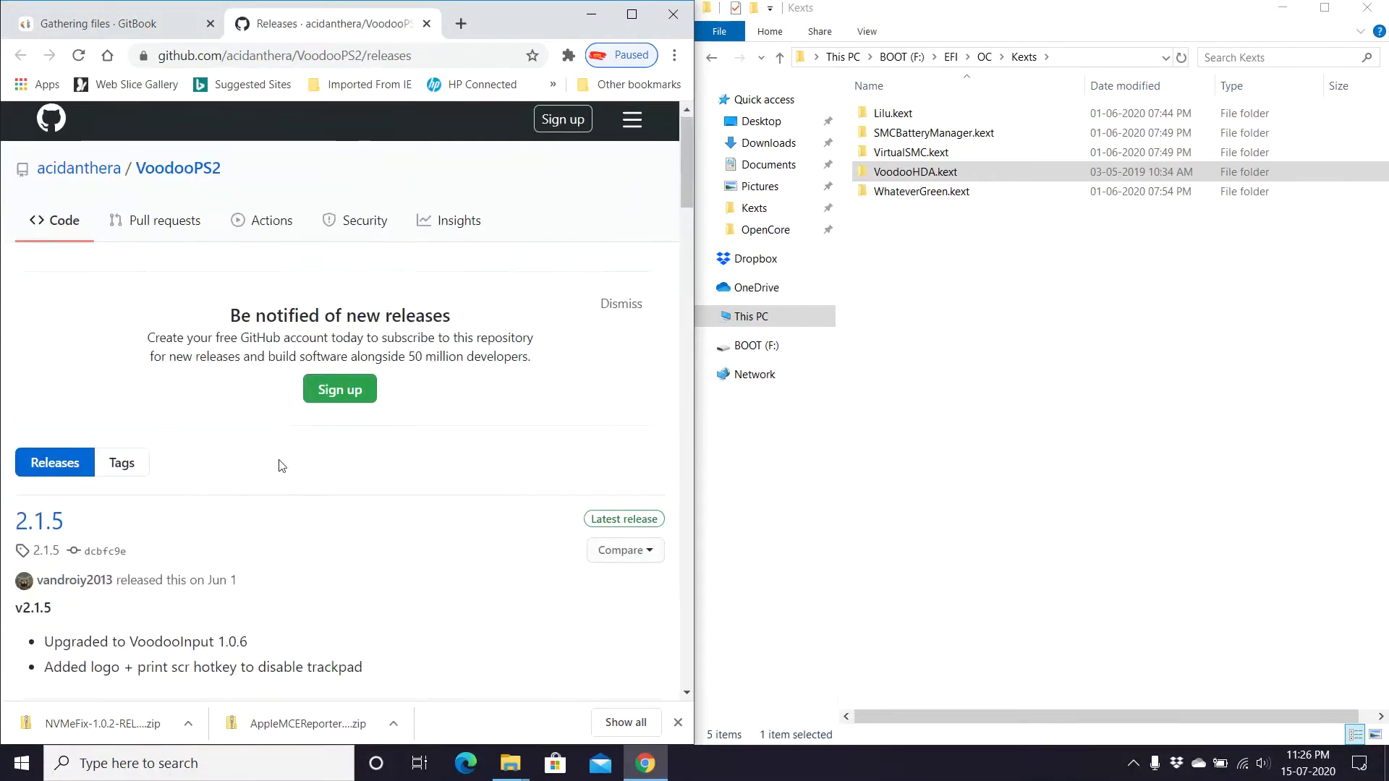
left_click(170, 432)
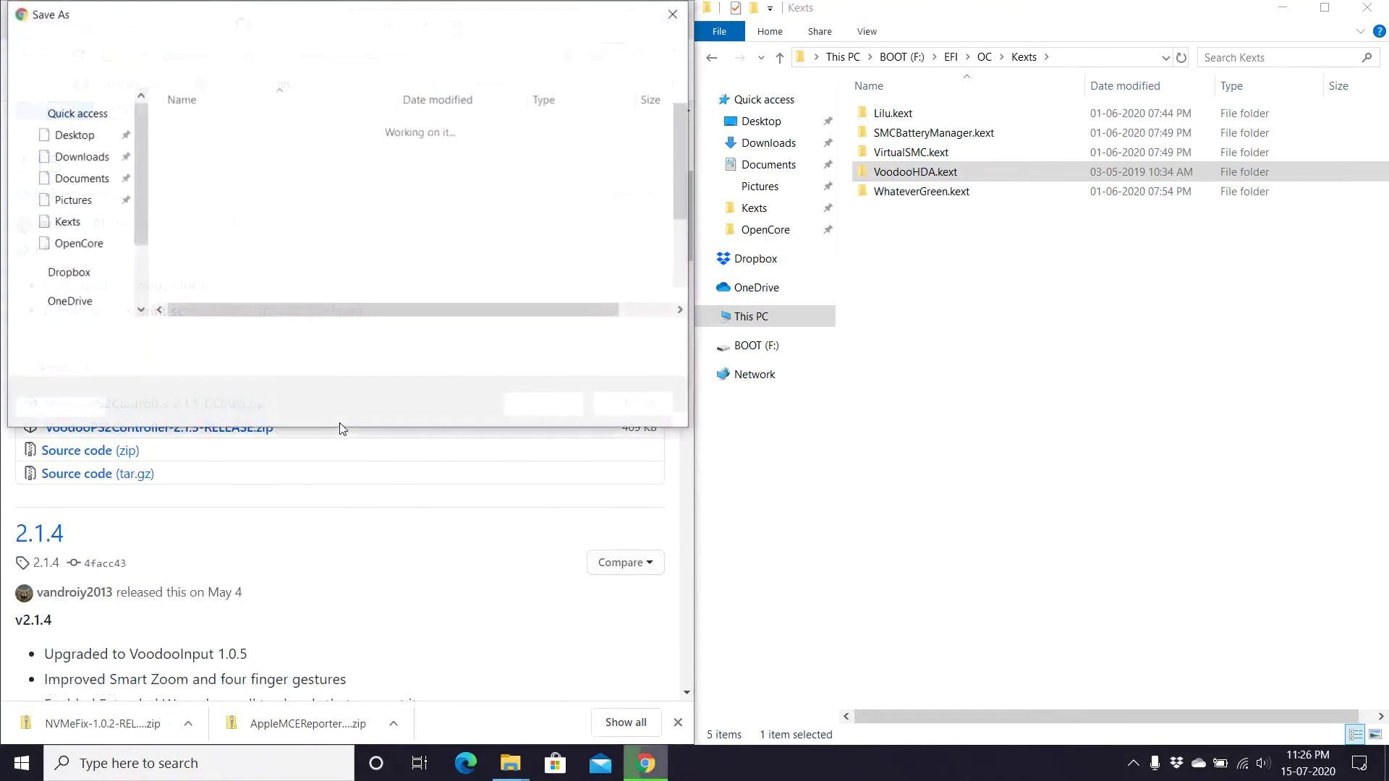
left_click(553, 408)
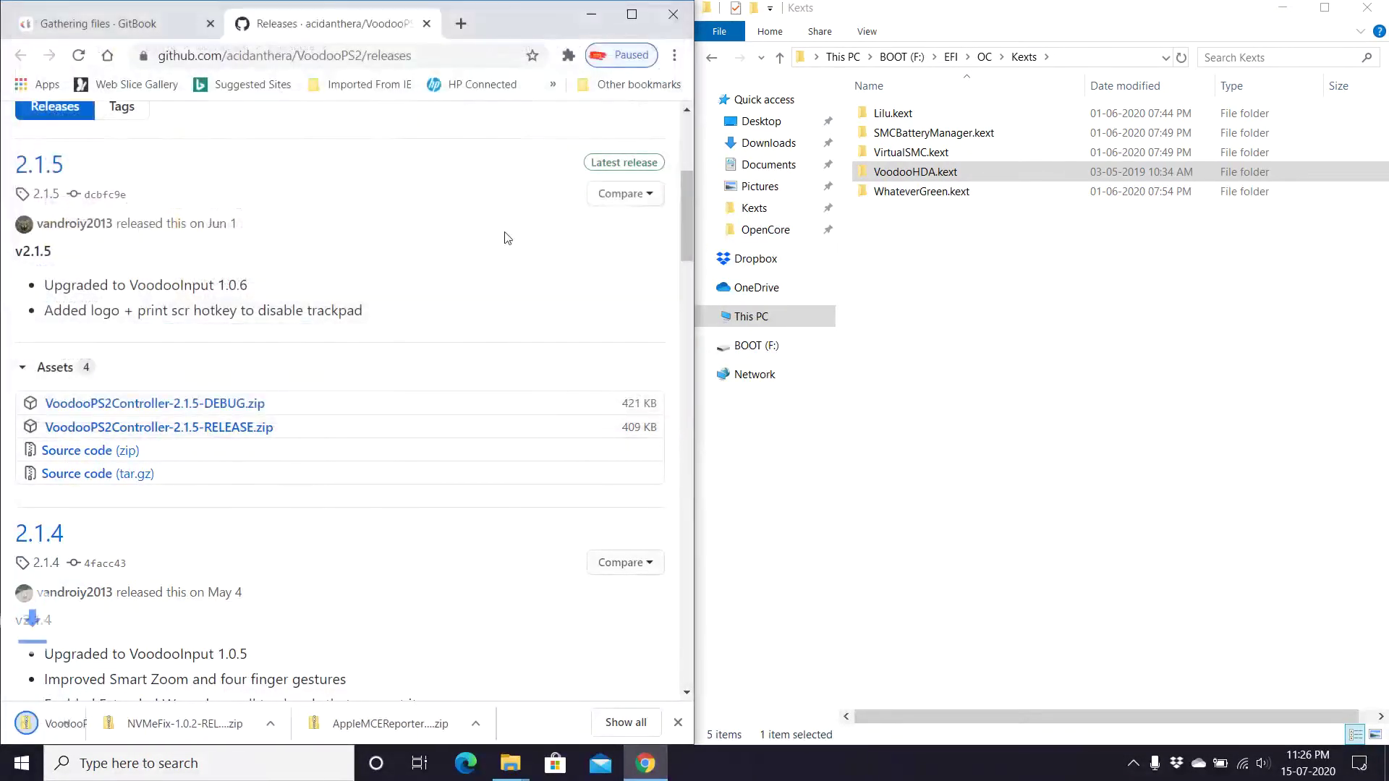
left_click(427, 24)
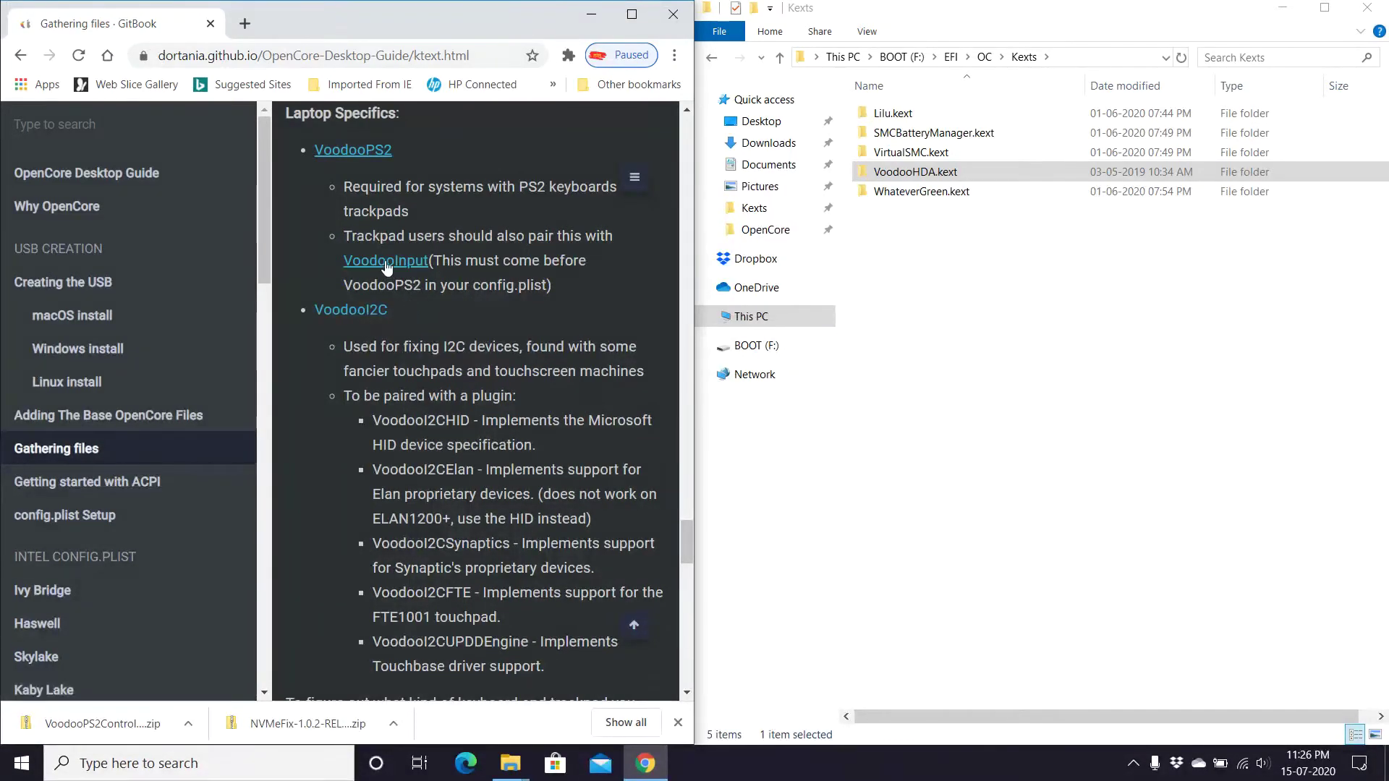
scroll(467, 326, "down", 6)
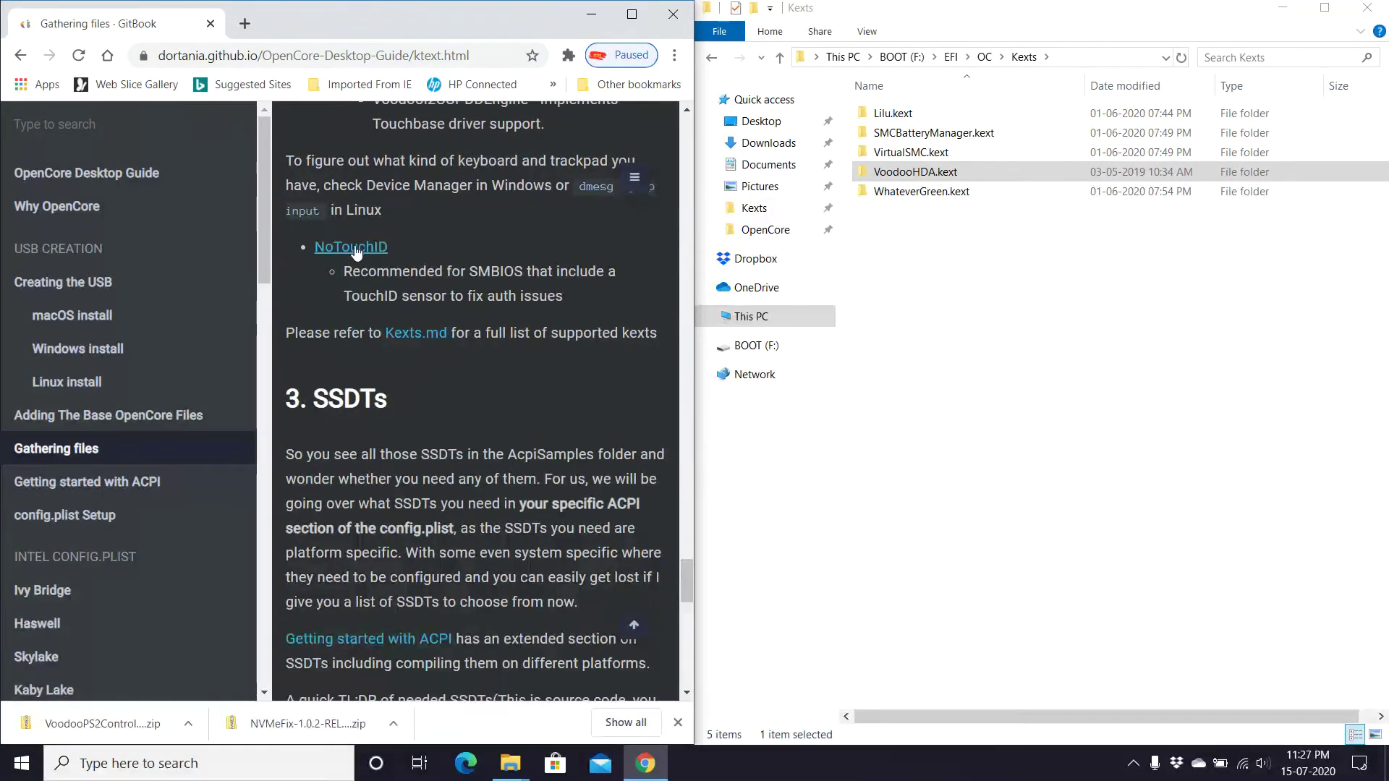
left_click_drag(343, 271, 568, 299)
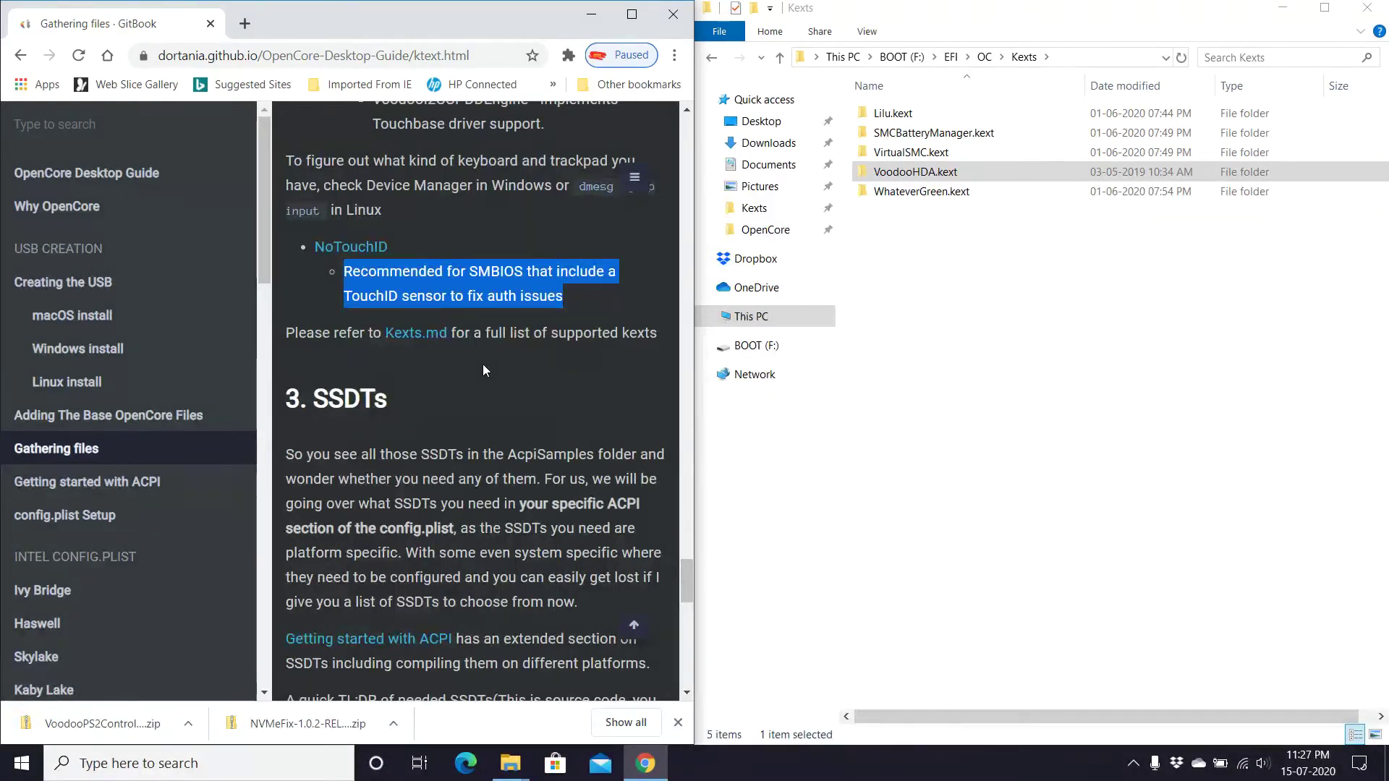
left_click(483, 363)
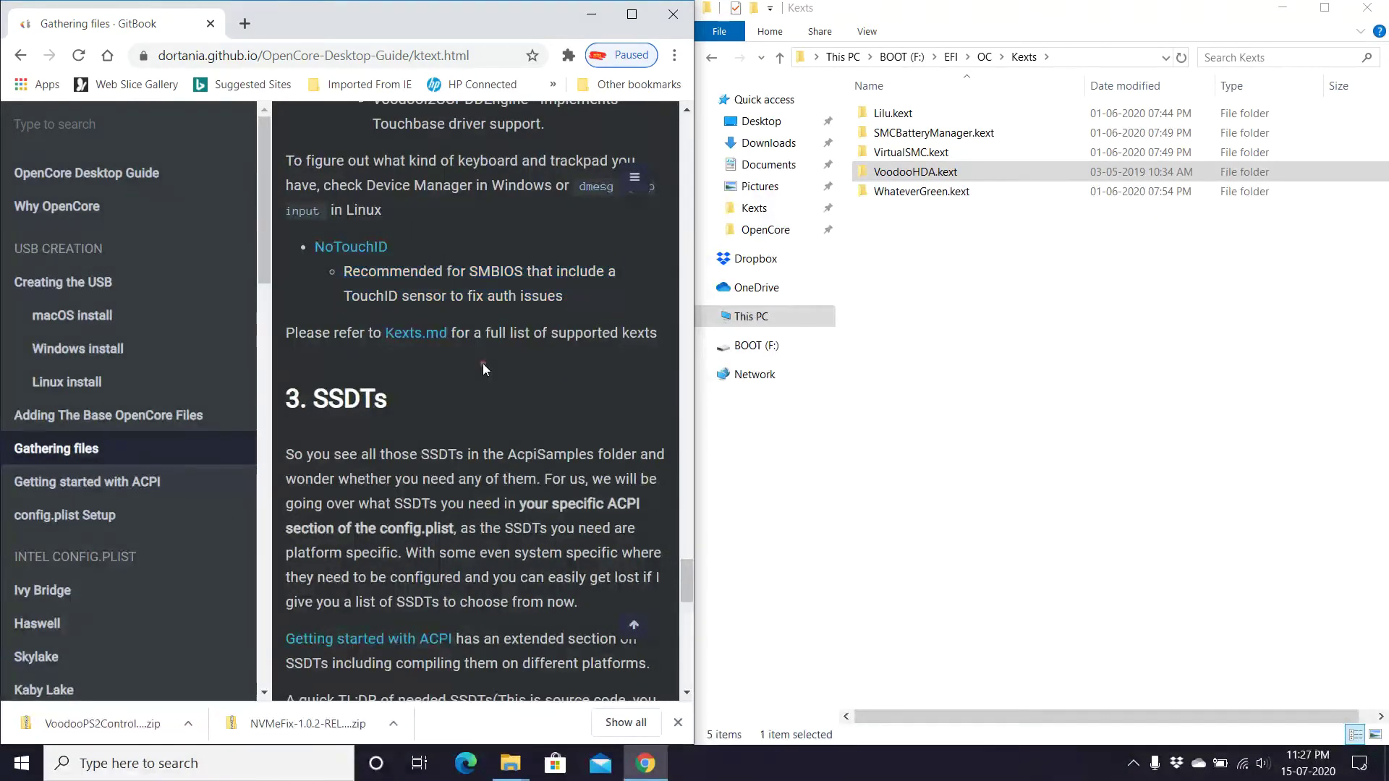
Save NoTouchID-1.0.3-RELEASE.zip from the NoTouchID GitHub releases page, then close that tab.
left_click(366, 252)
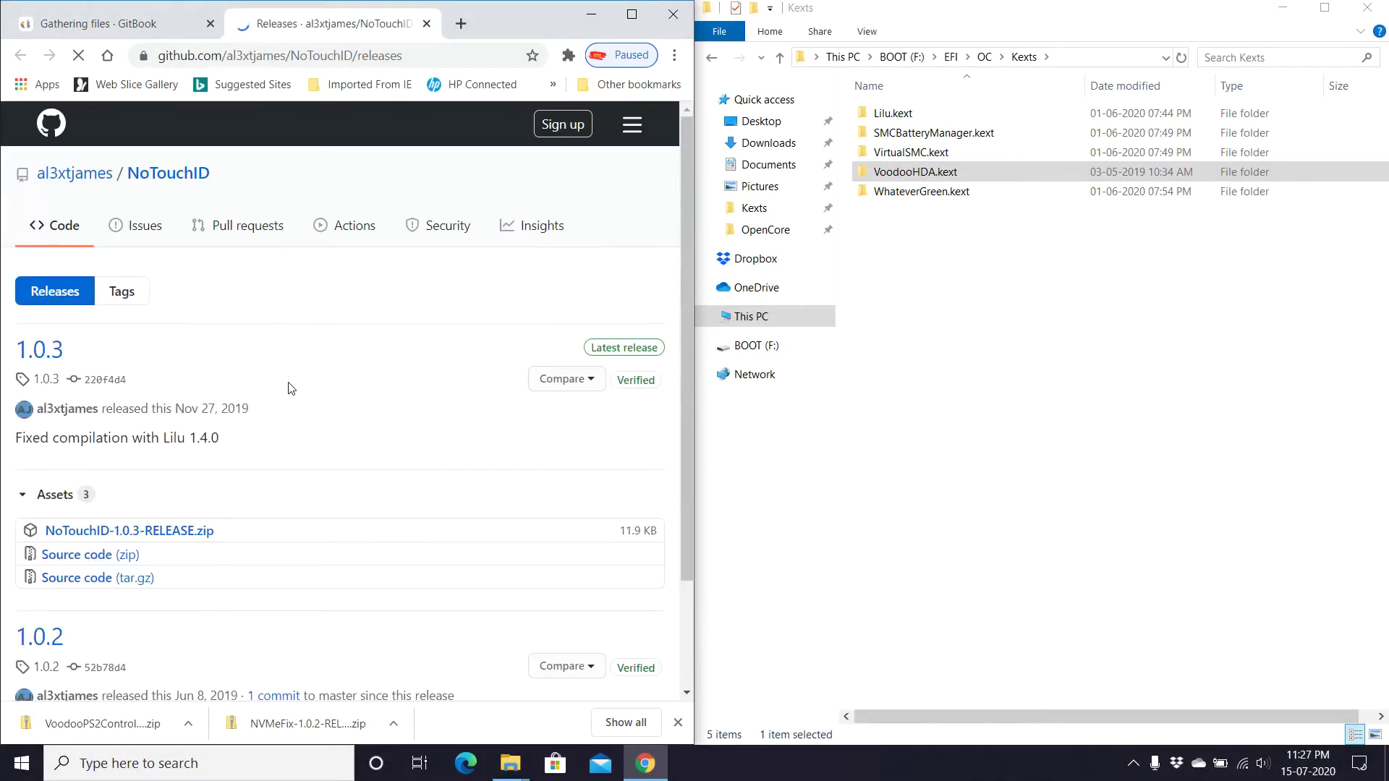
scroll(167, 456, "down", 1)
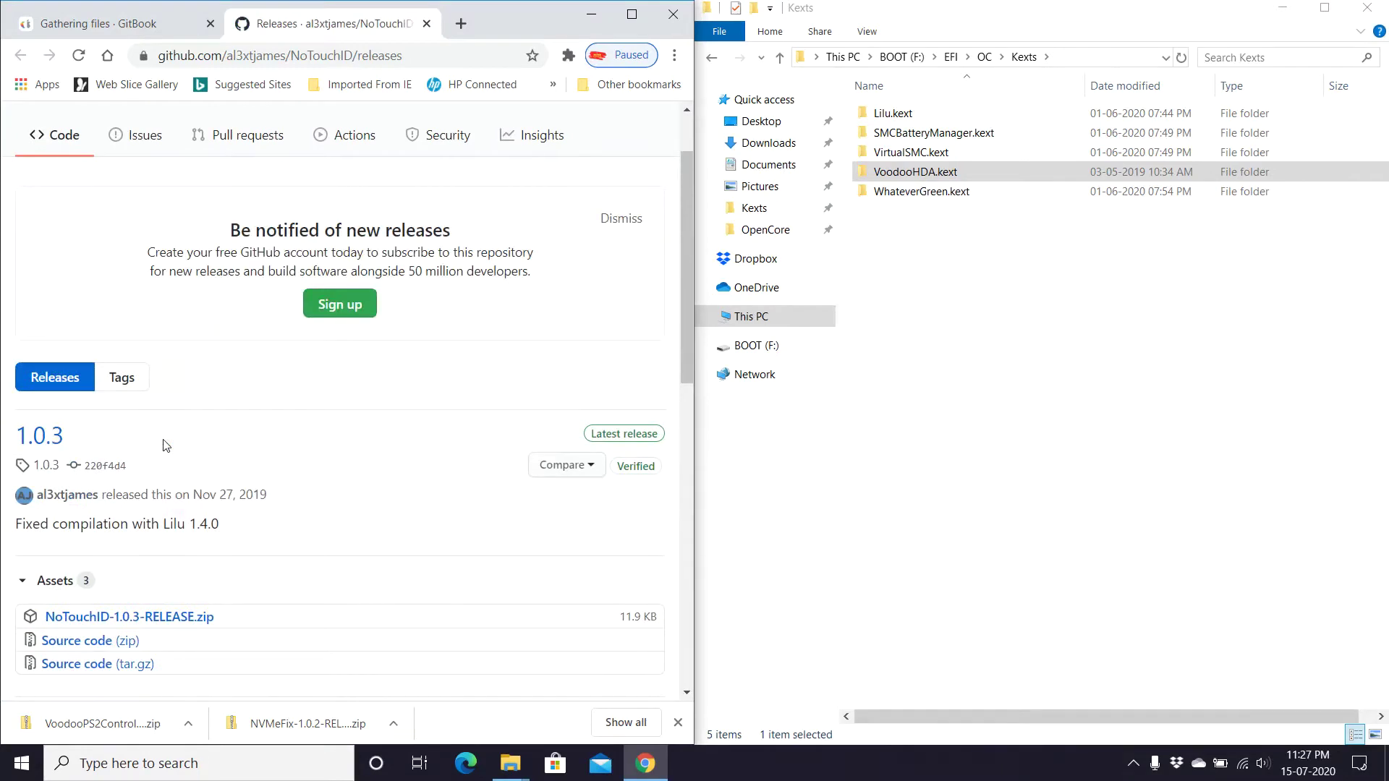
left_click(157, 615)
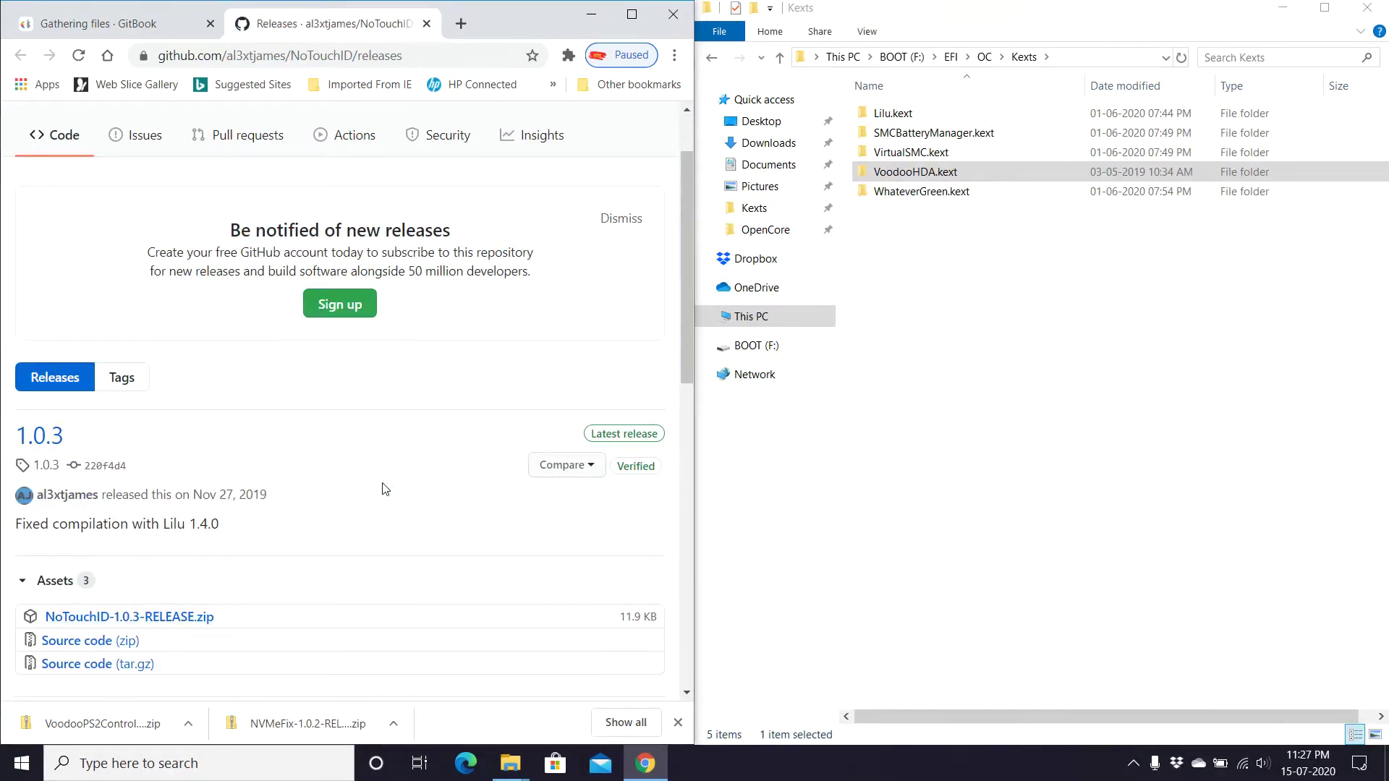
left_click(518, 408)
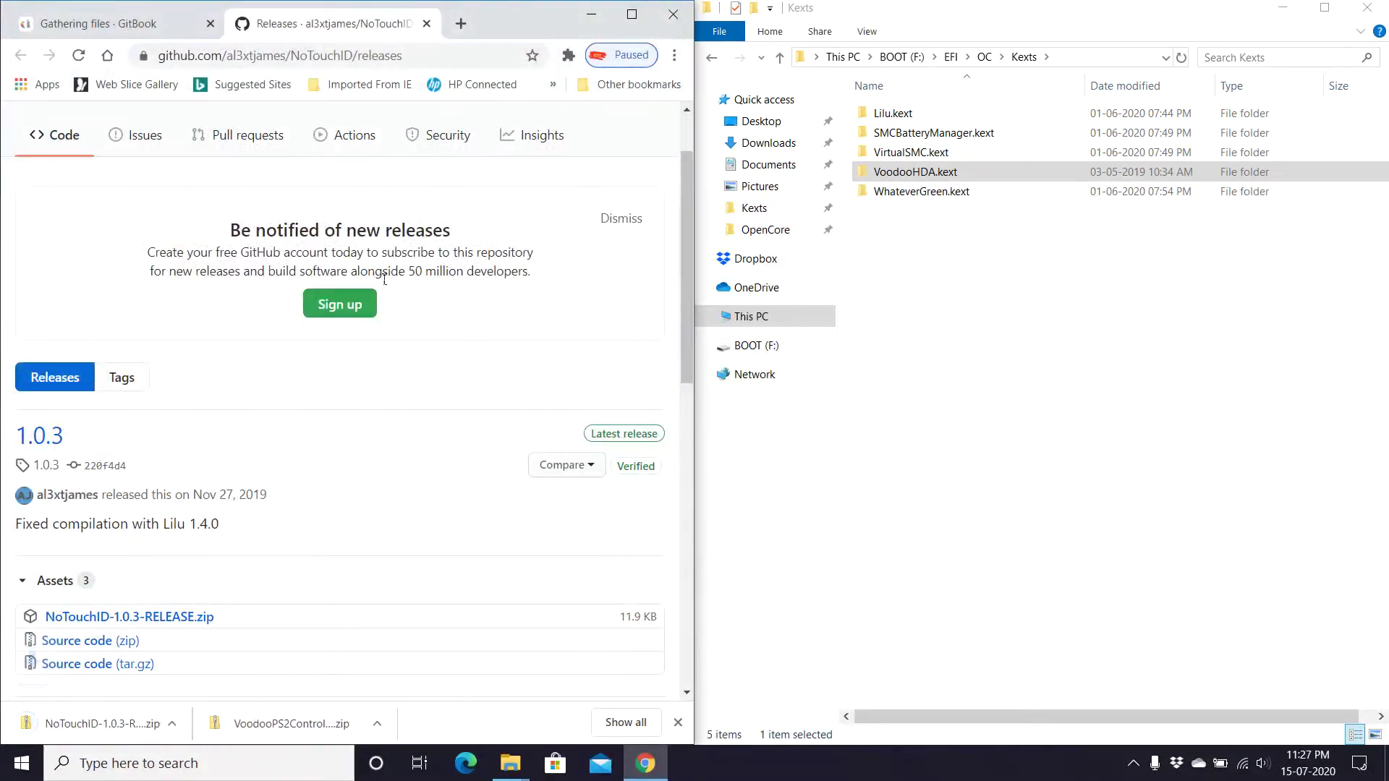
left_click(428, 24)
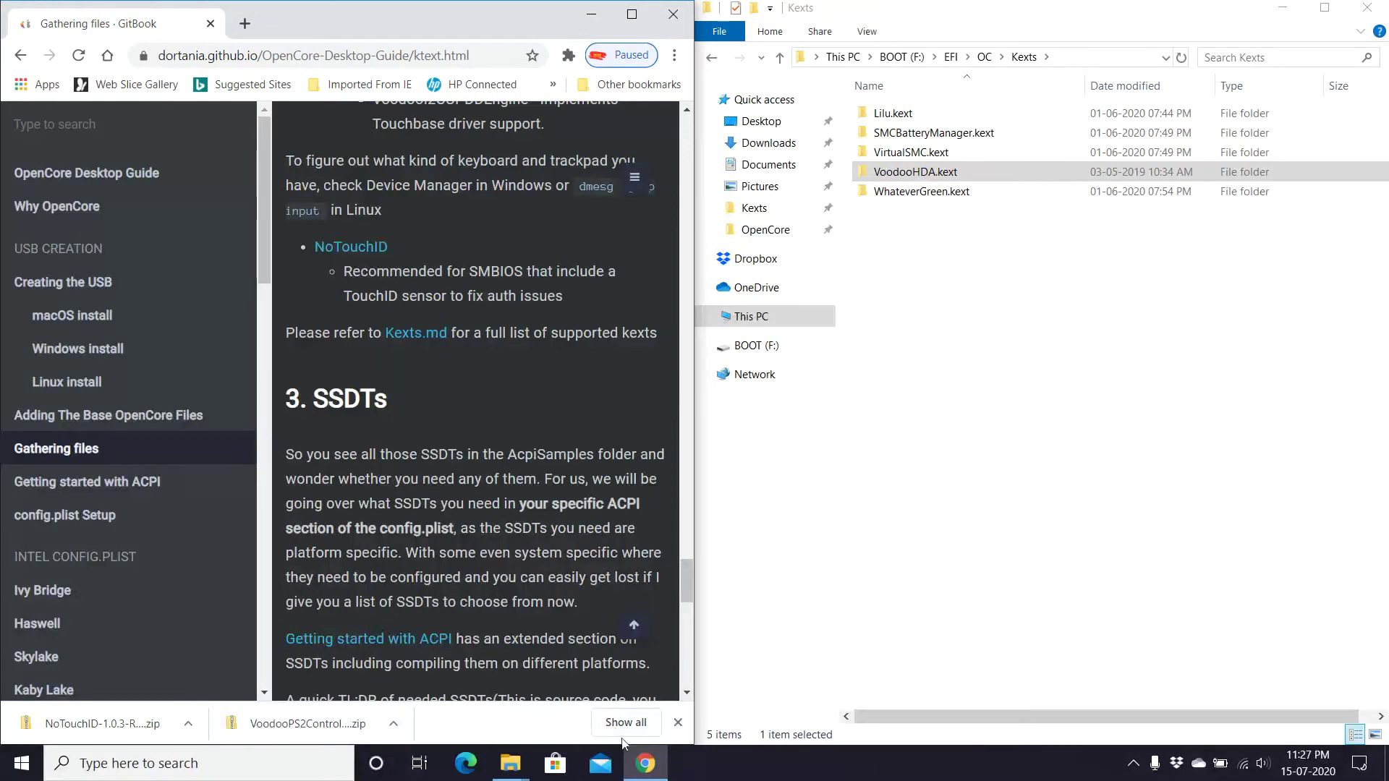
Extract AppleMCEReporterDisabler.kext.zip and copy AppleMCEReporterDisabler.kext into BOOT (F:)/EFI/OC/Kexts.
mouse_move(510, 764)
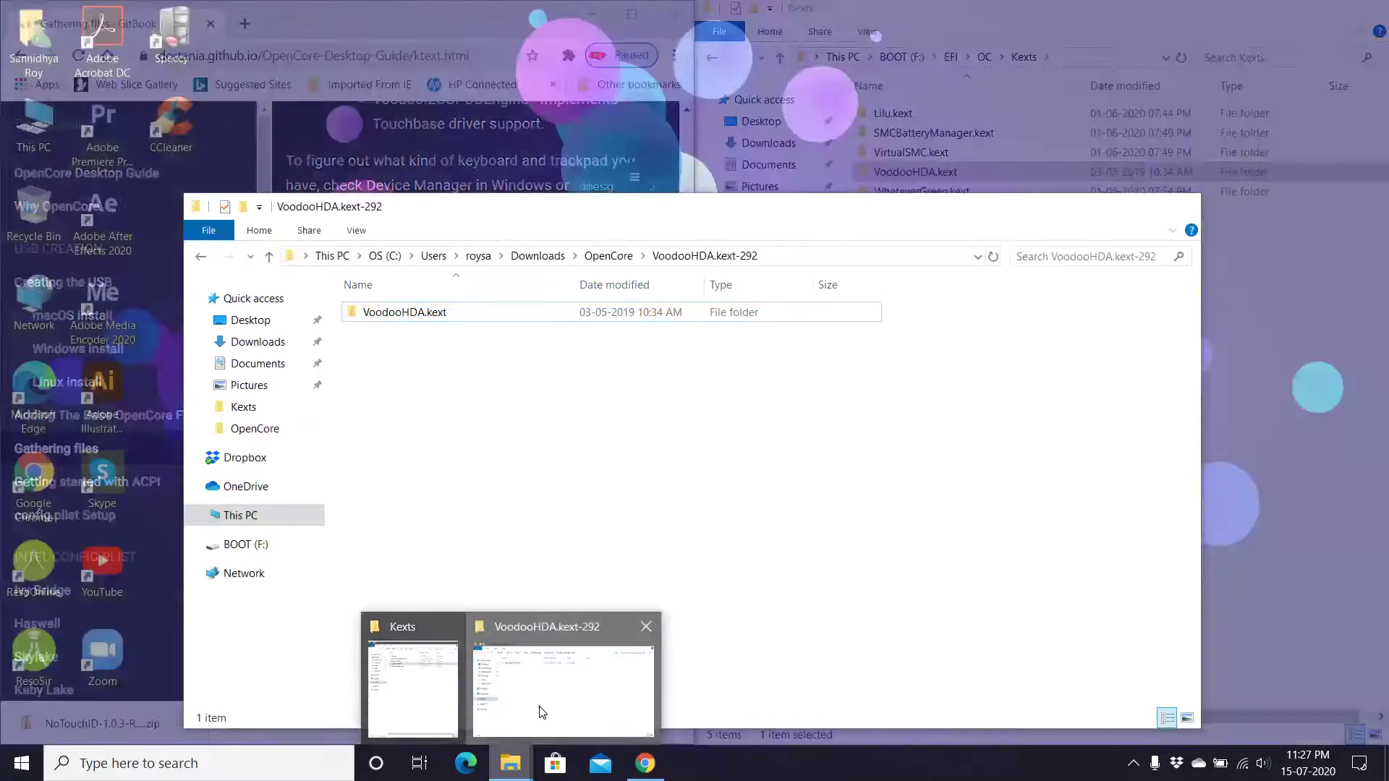
left_click(542, 712)
left_click(607, 256)
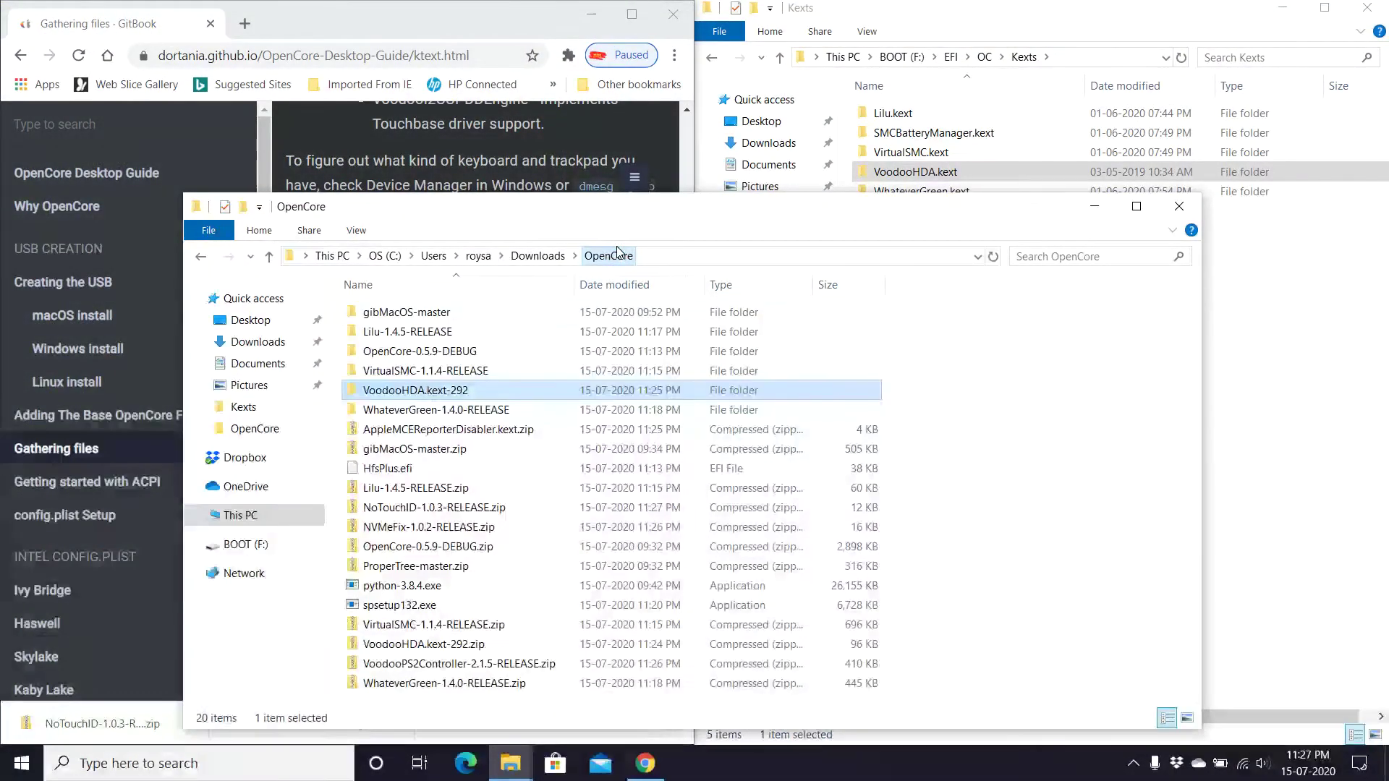
left_click(1020, 461)
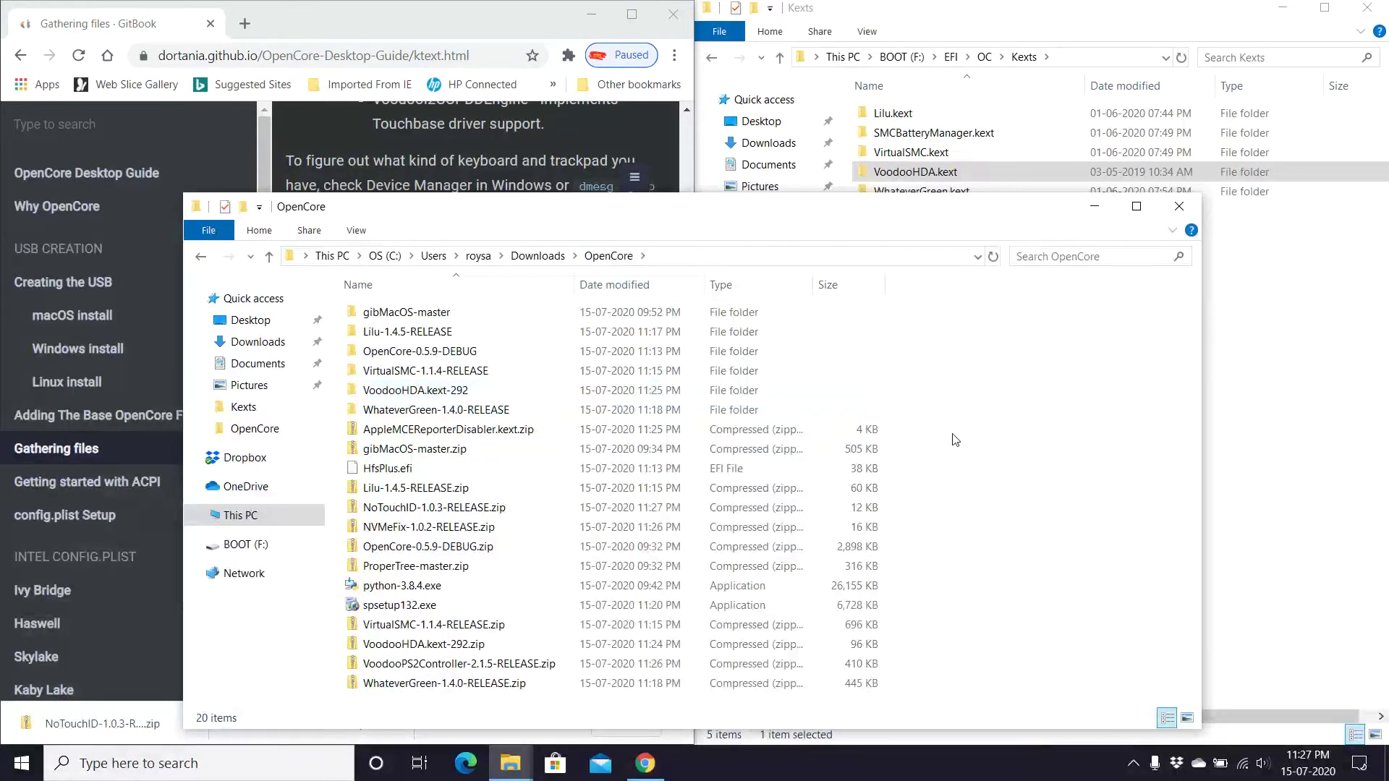
left_click(498, 431)
right_click(498, 431)
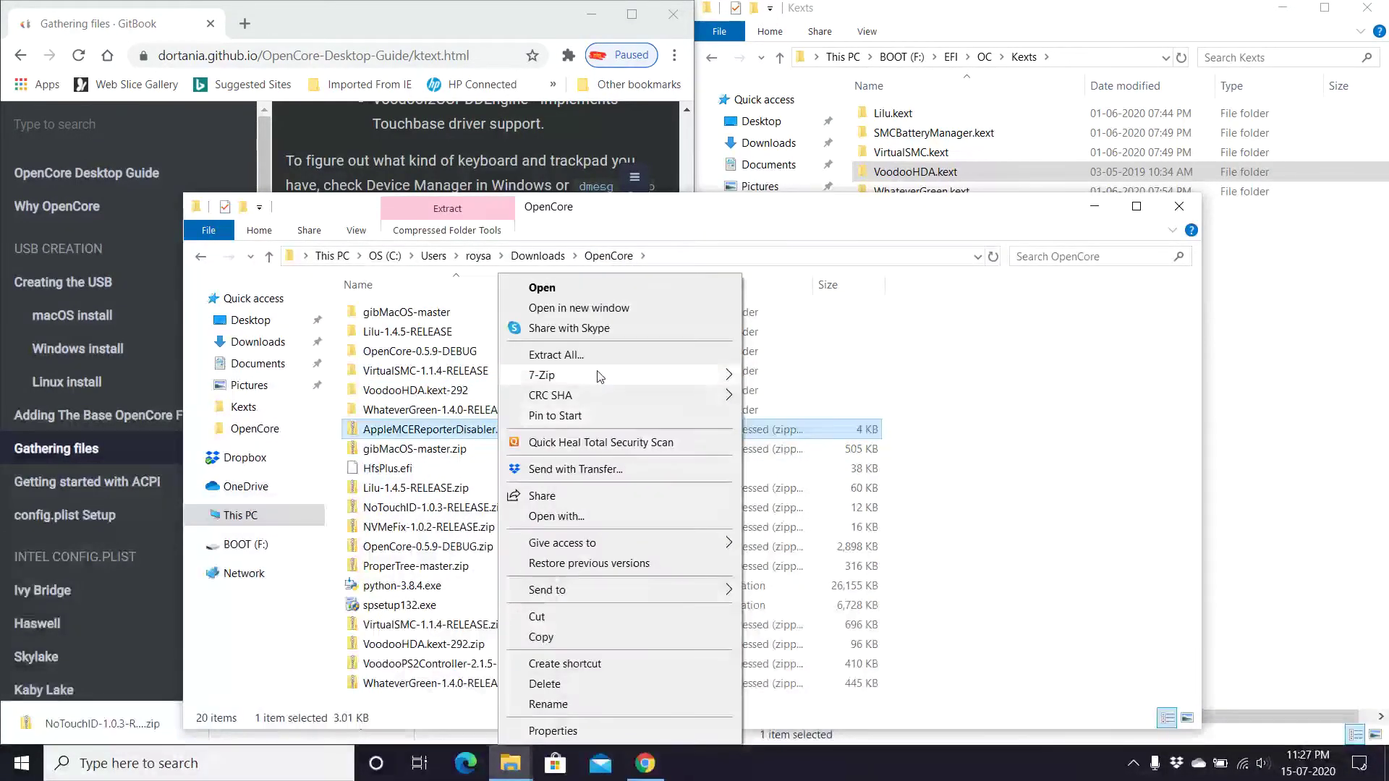
mouse_move(599, 377)
left_click(876, 455)
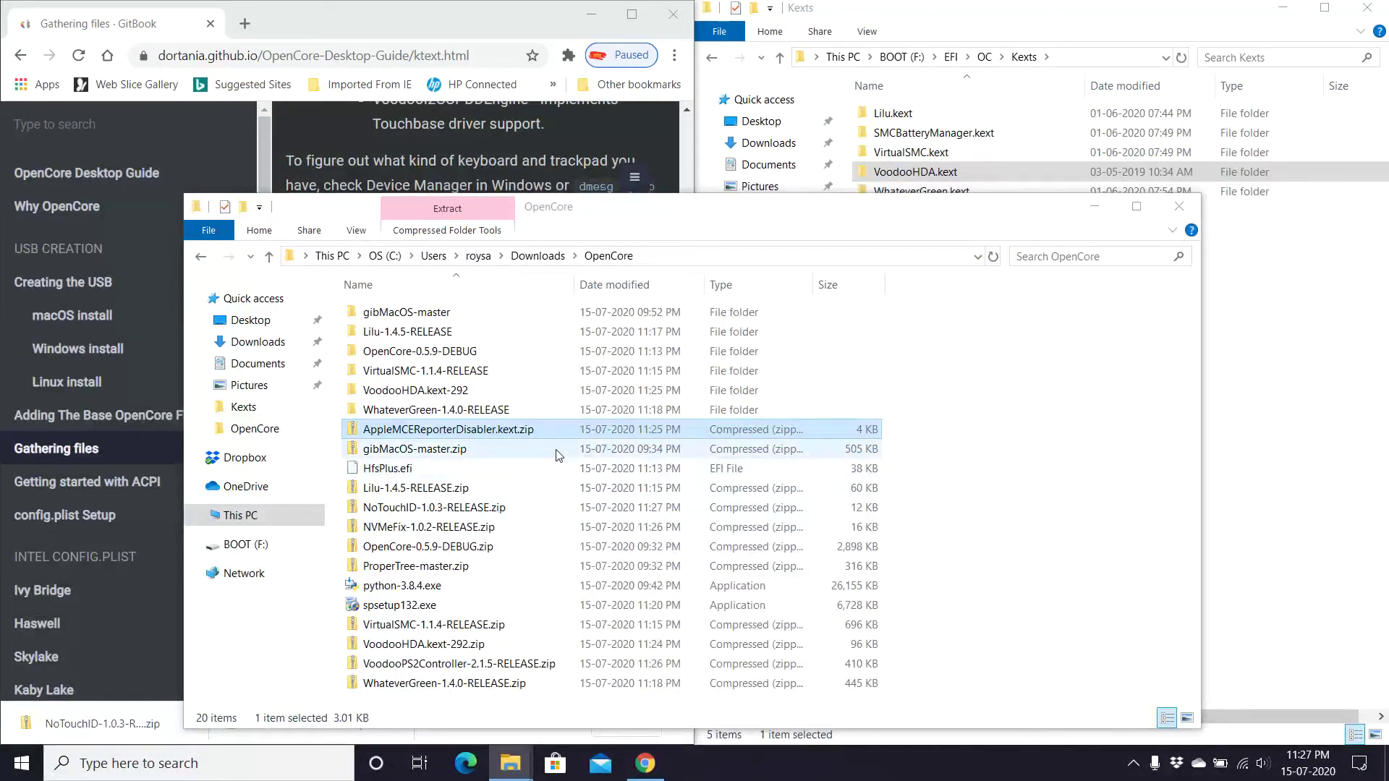
double_click(434, 313)
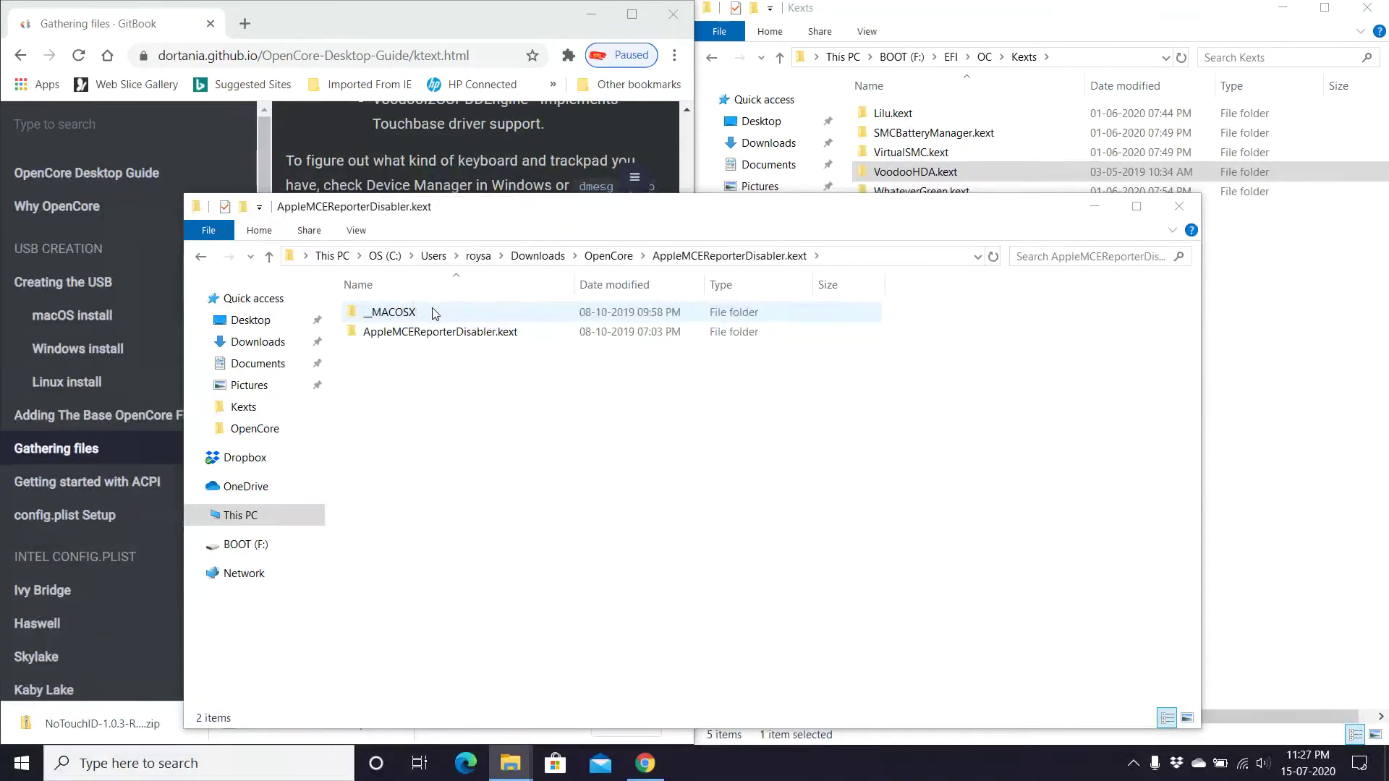
double_click(475, 333)
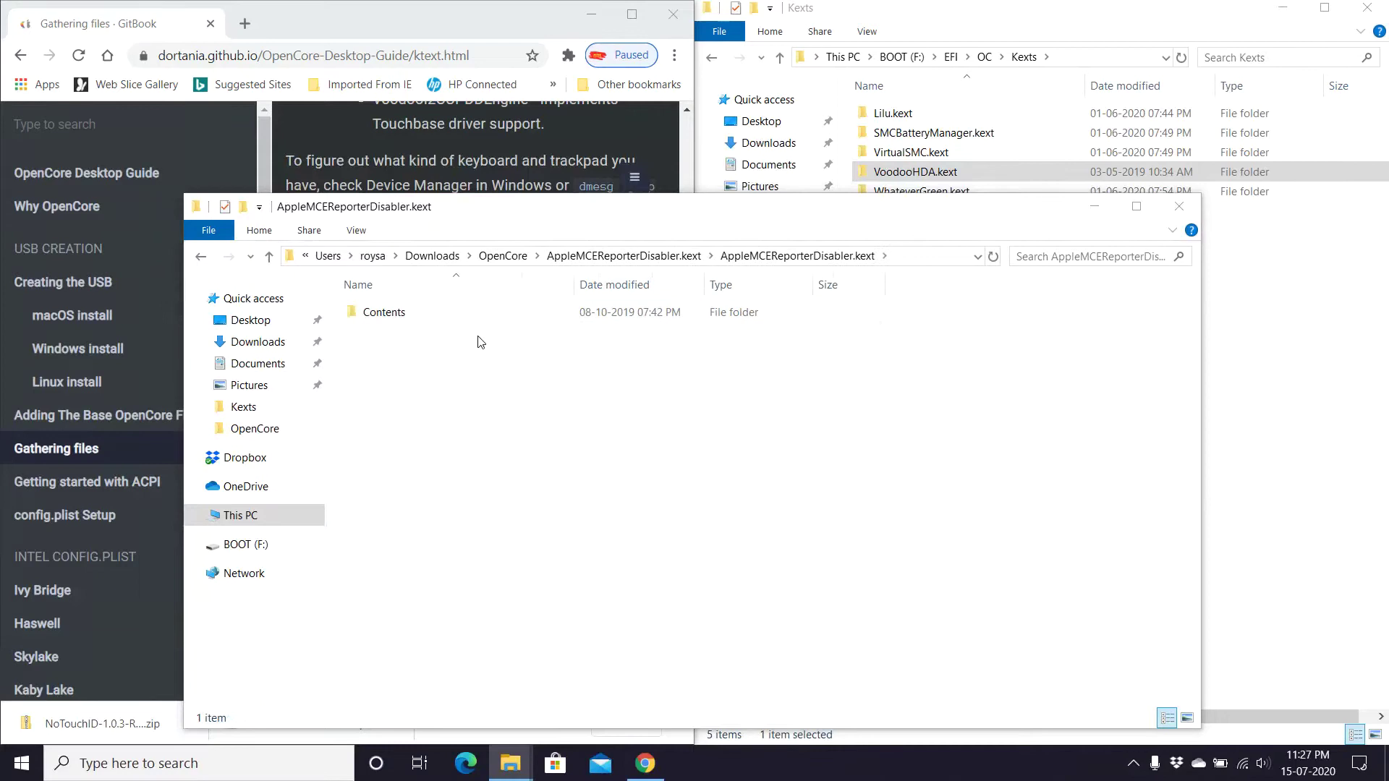
left_click(673, 257)
left_click_drag(423, 332, 1349, 383)
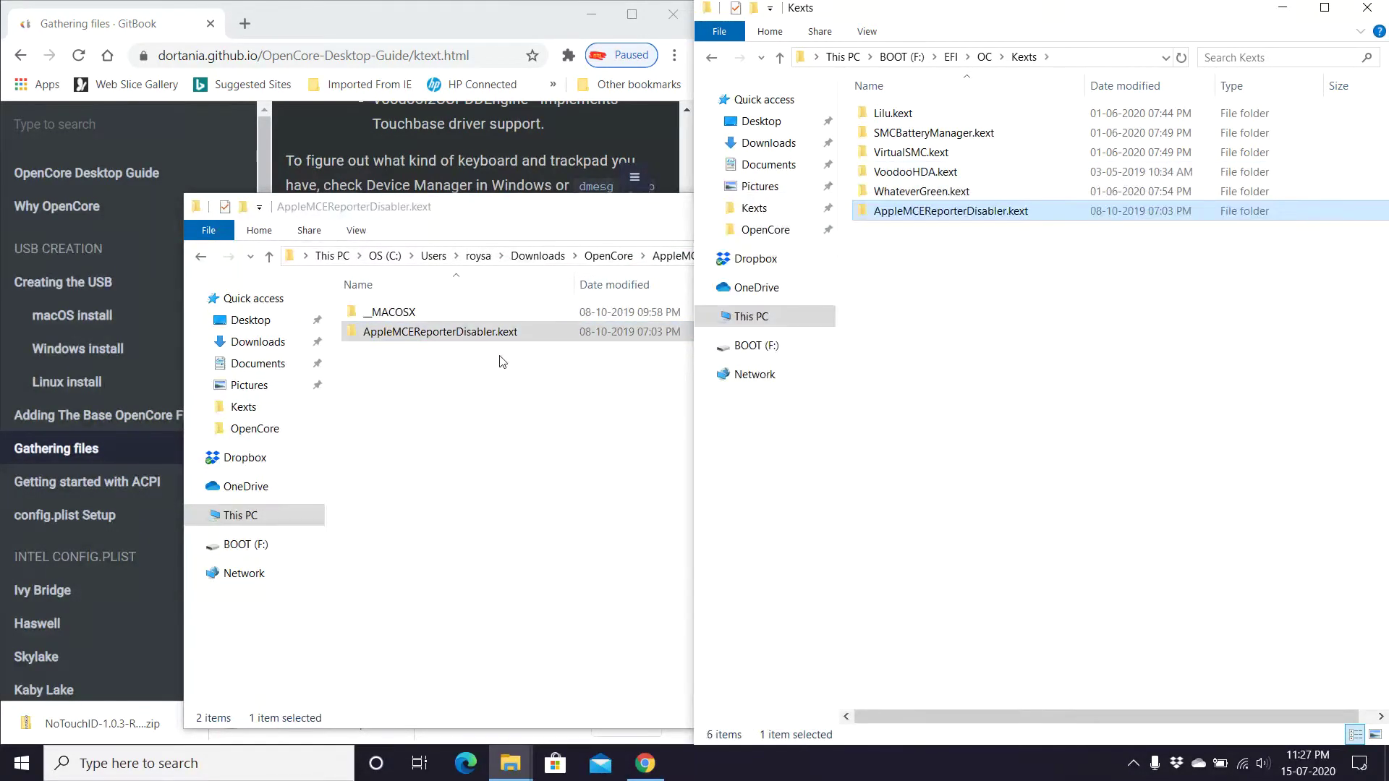
Extract NoTouchID-1.0.3-RELEASE.zip and copy NoTouchID.kext into the USB Kexts folder.
left_click(579, 409)
left_click(608, 256)
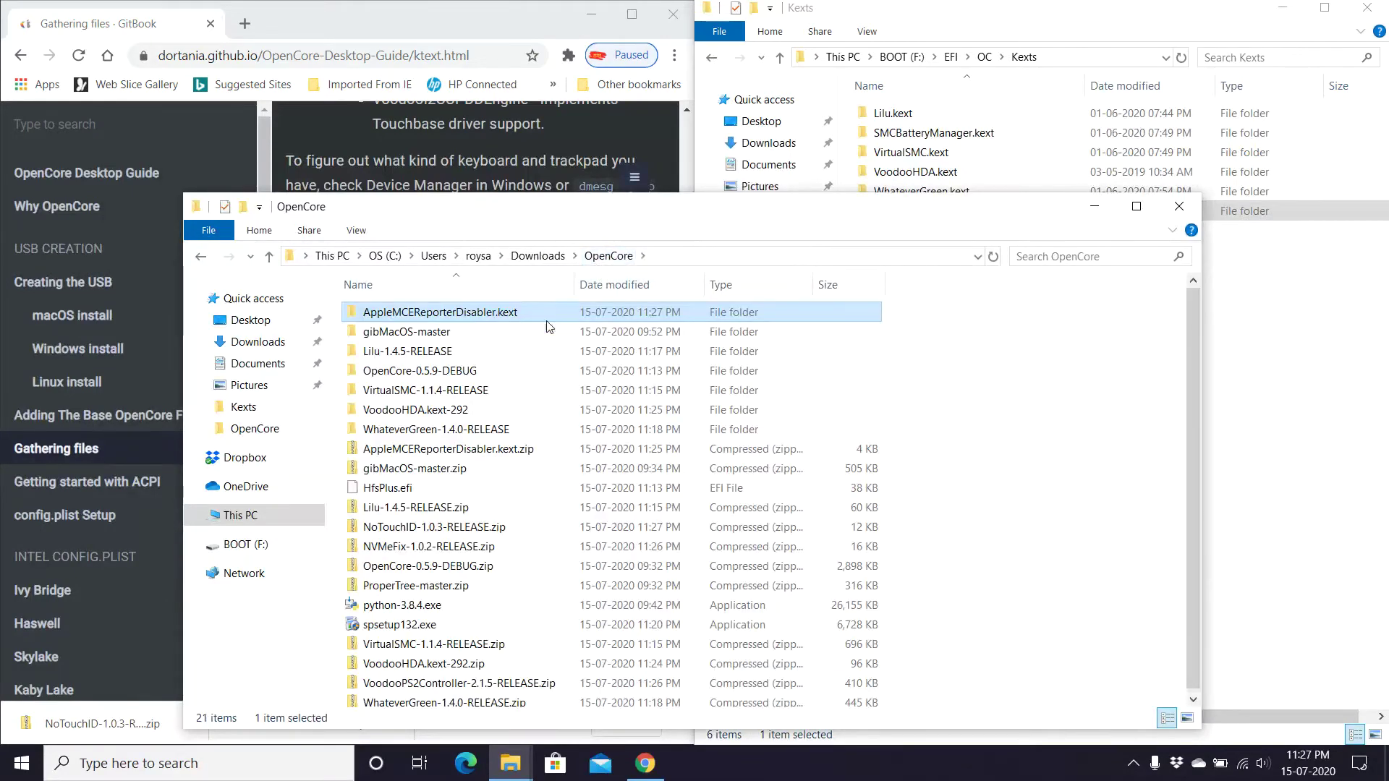
scroll(495, 477, "down", 1)
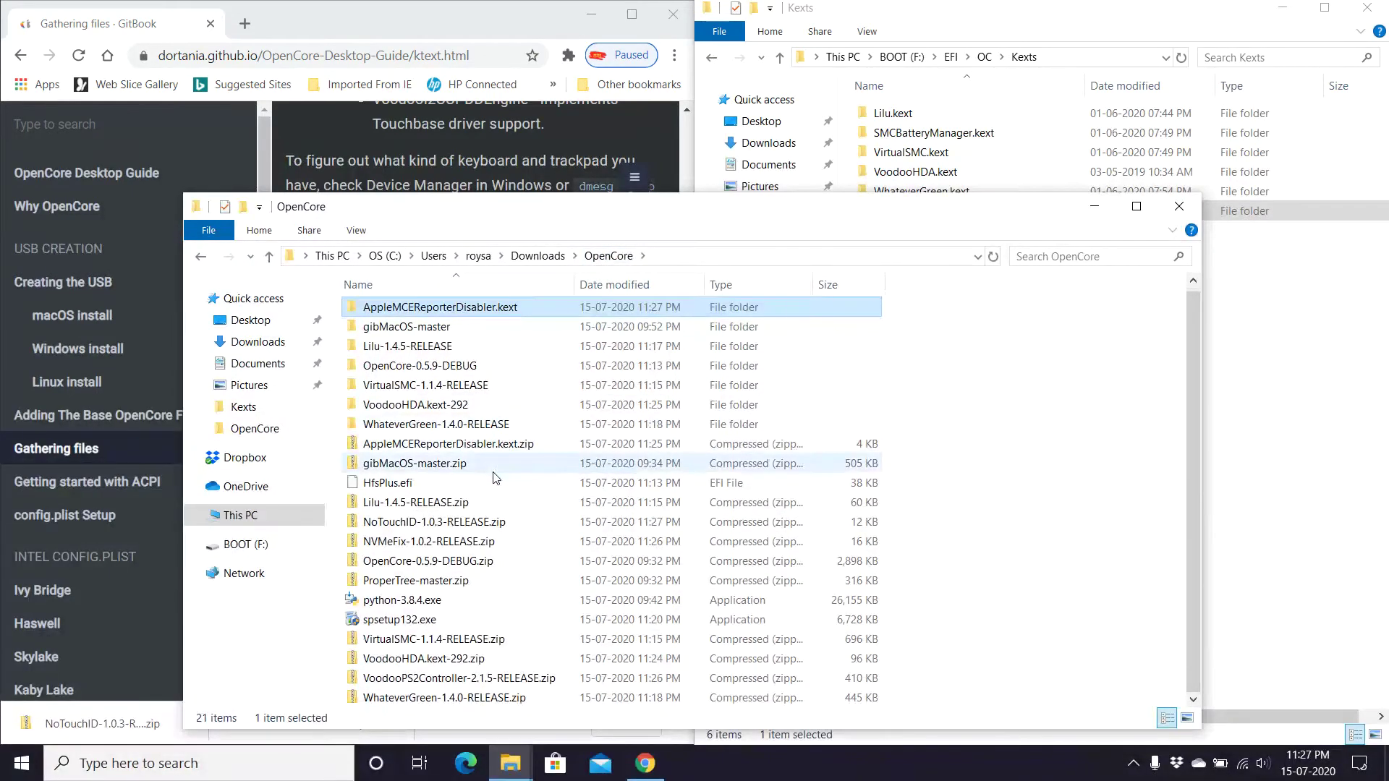
left_click(485, 524)
right_click(485, 524)
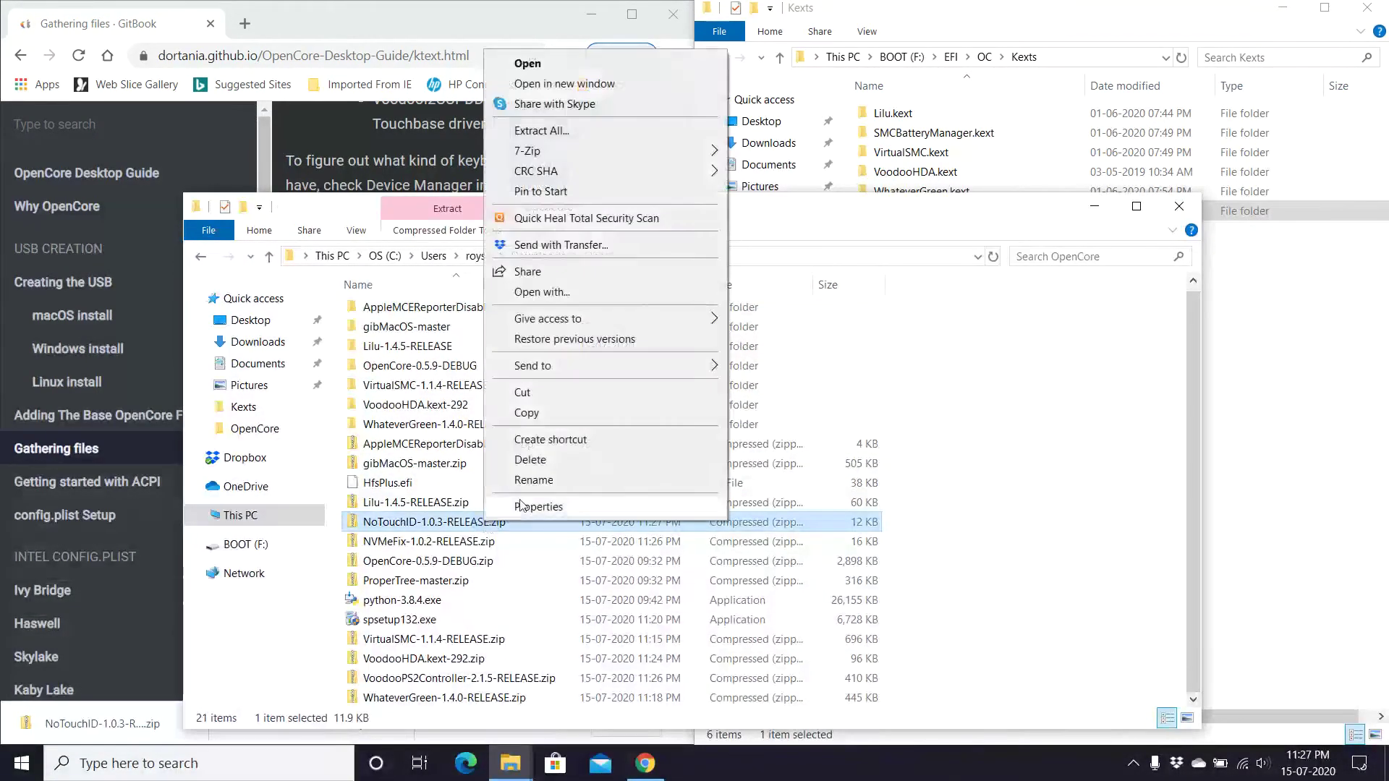
mouse_move(711, 159)
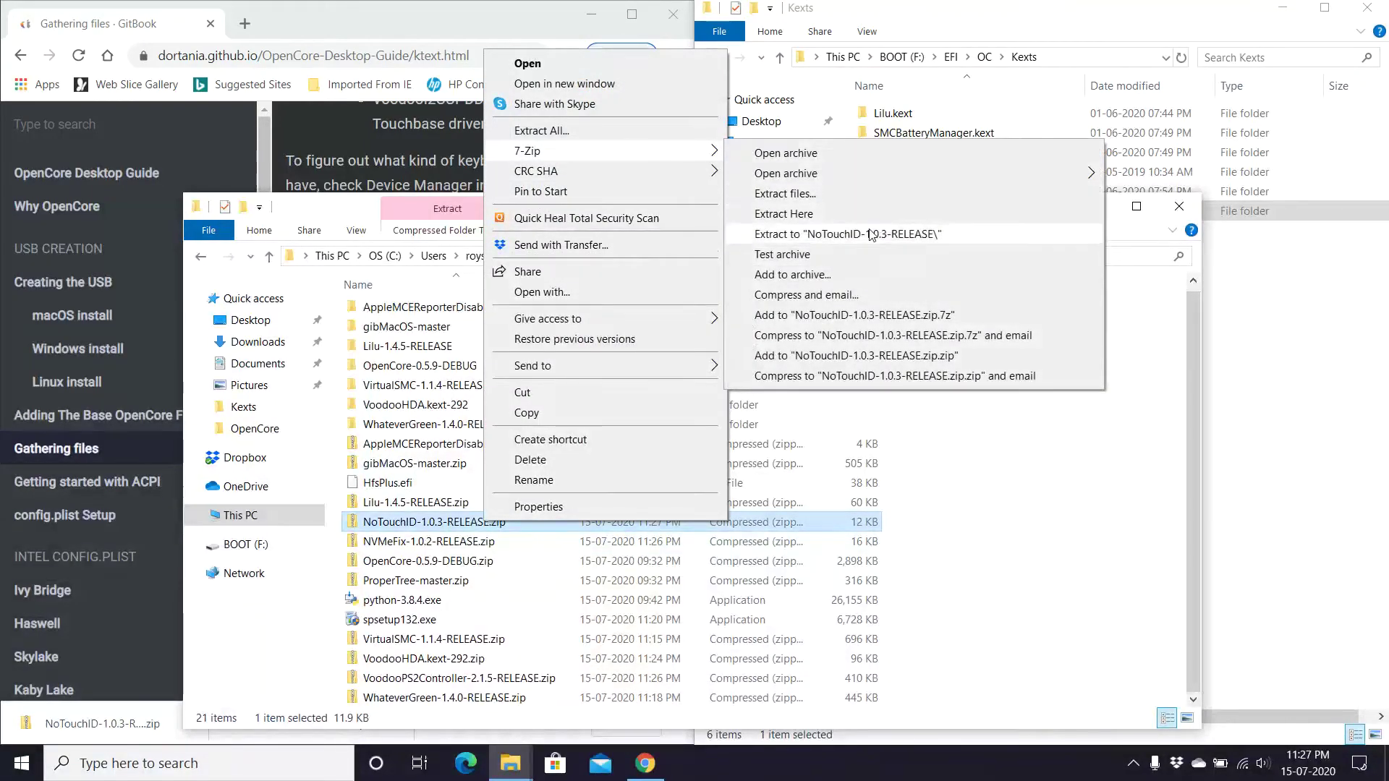
left_click(796, 233)
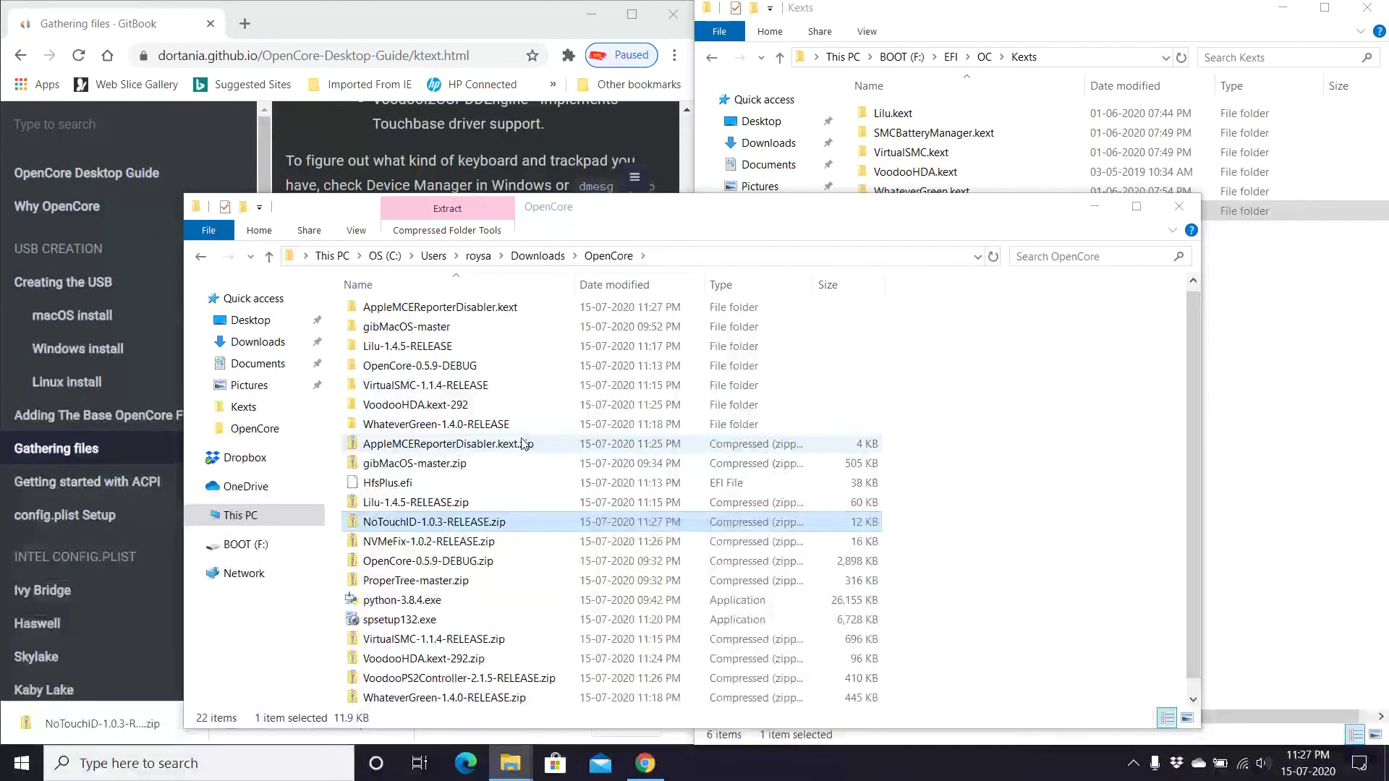
double_click(427, 374)
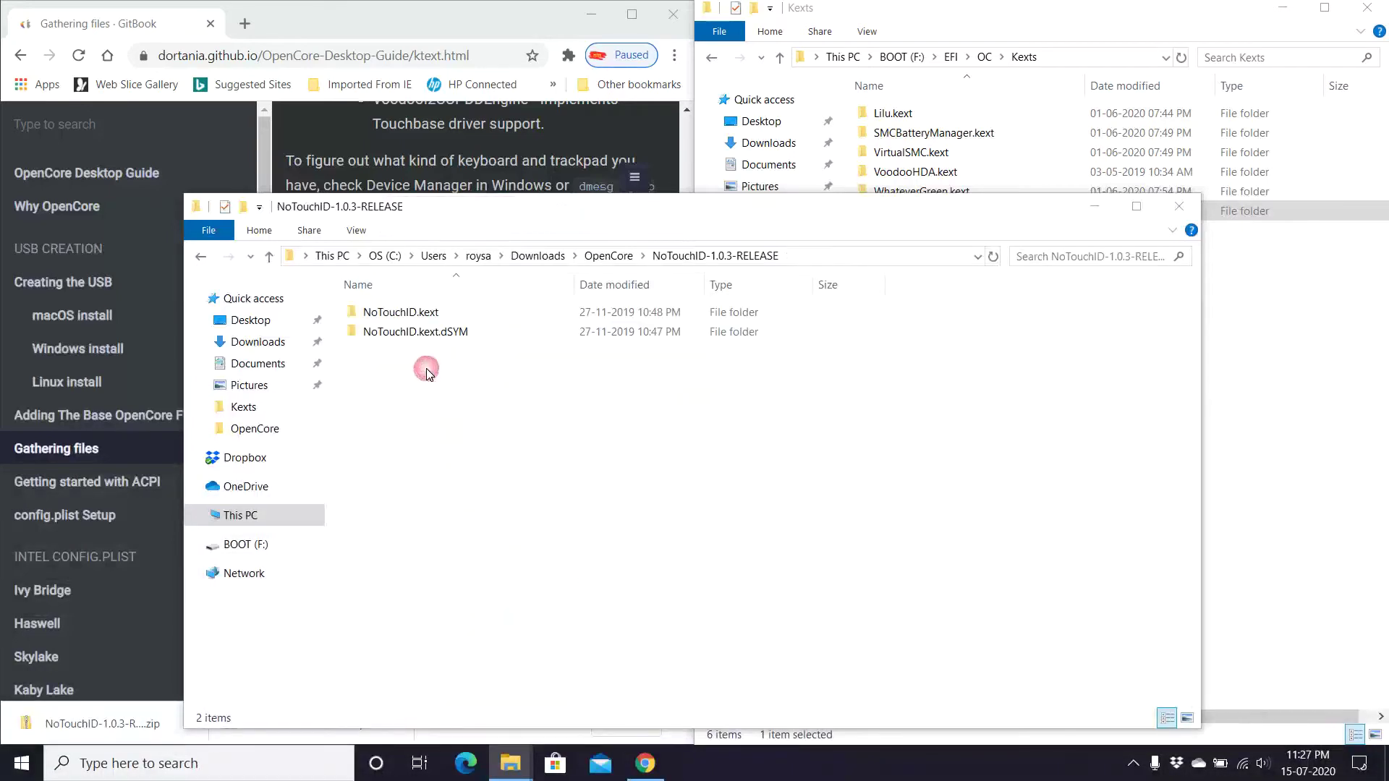
left_click_drag(423, 314, 1328, 423)
Extract NVMeFix-1.0.2-RELEASE.zip, copy NVMeFix.kext to the USB Kexts folder, and close its window.
left_click(661, 284)
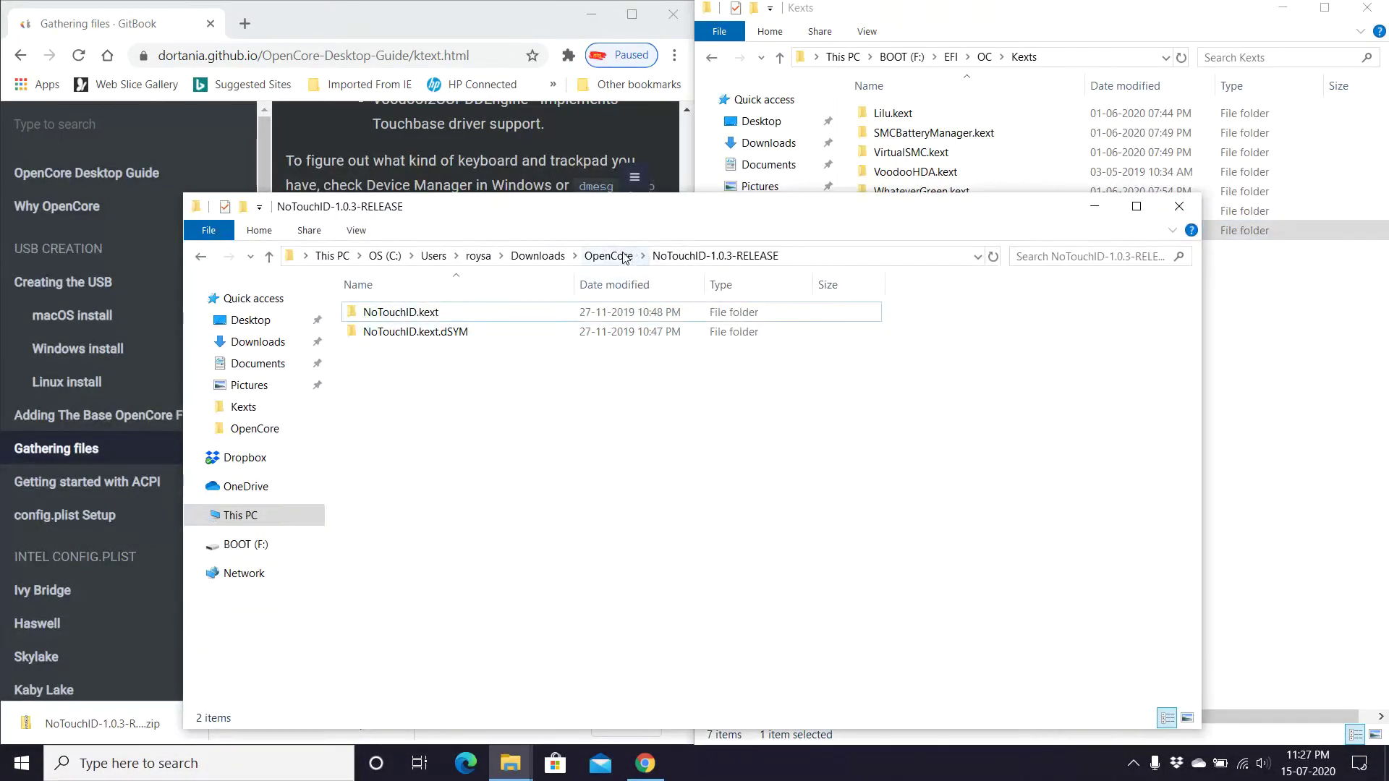
left_click(609, 255)
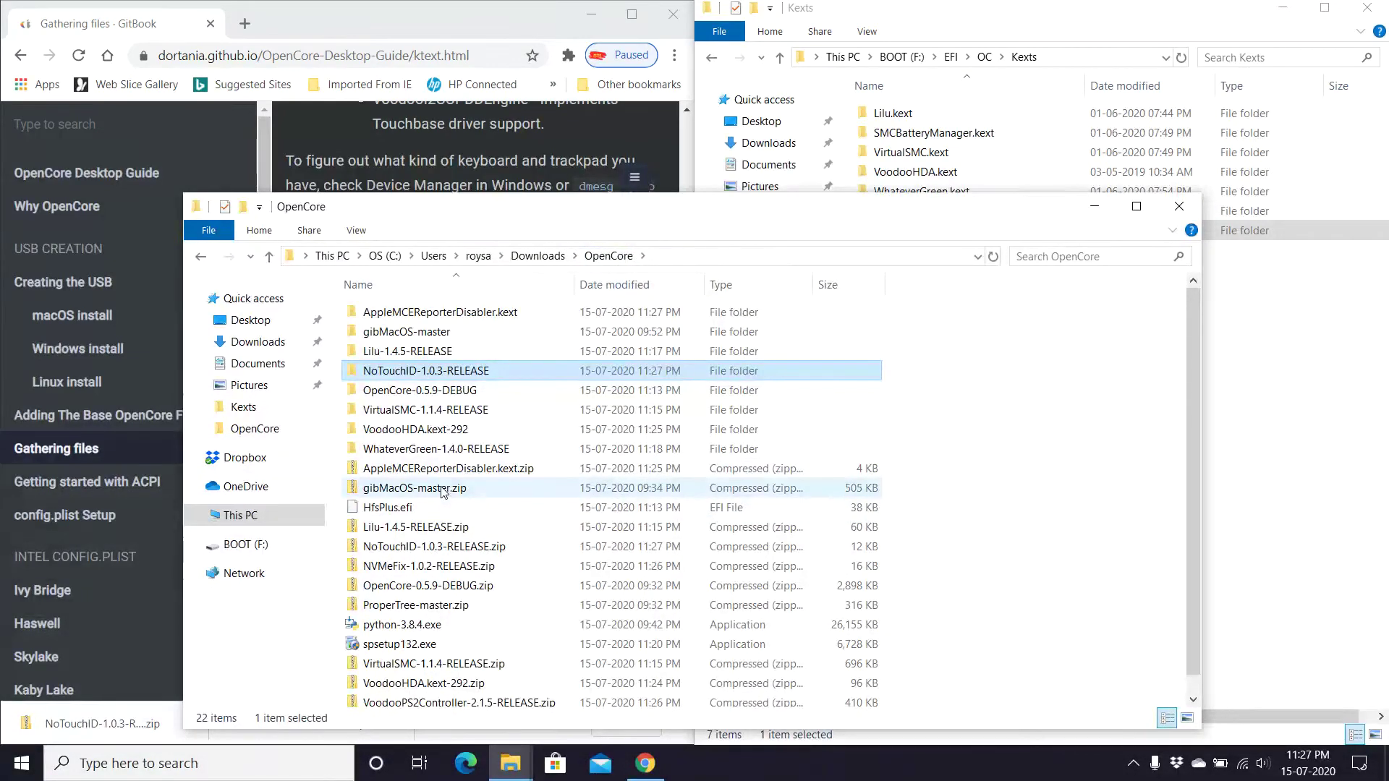
left_click(431, 566)
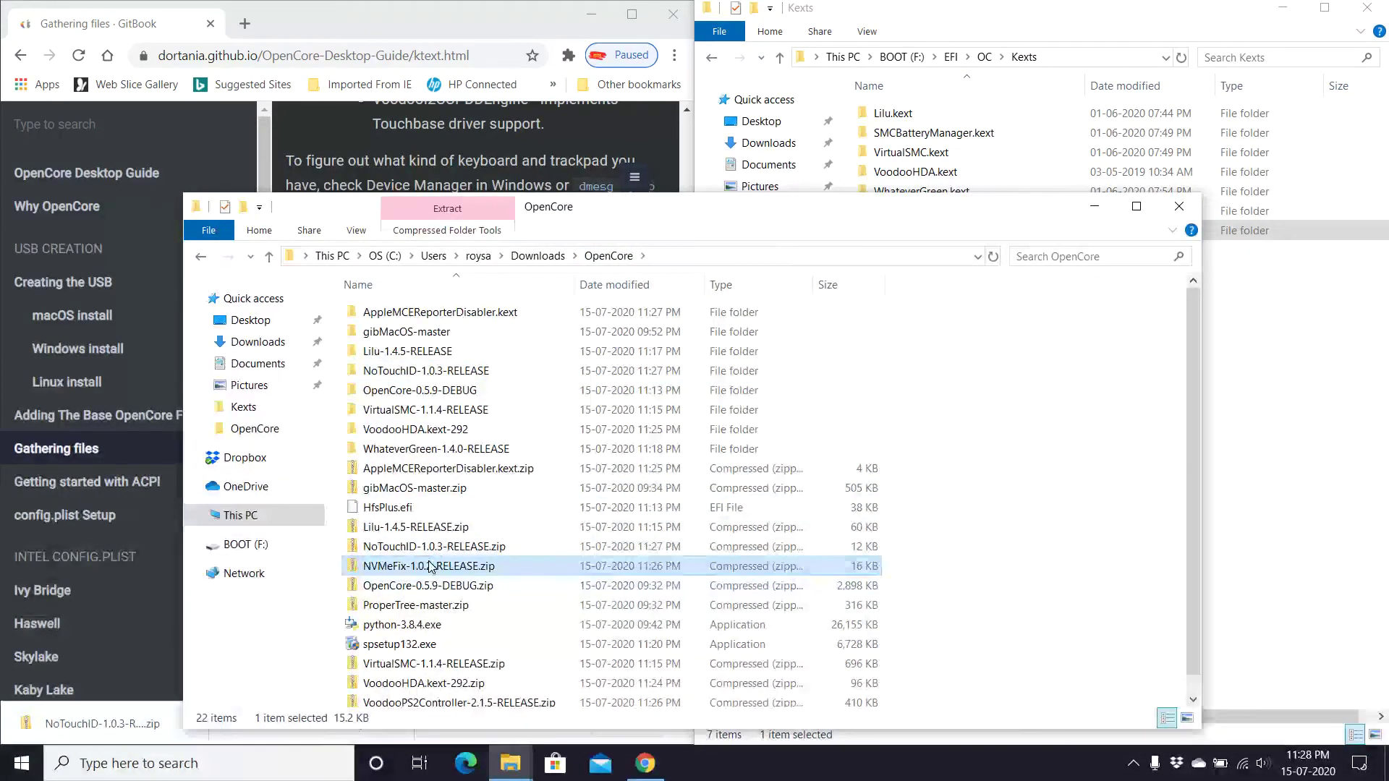
right_click(430, 566)
mouse_move(518, 208)
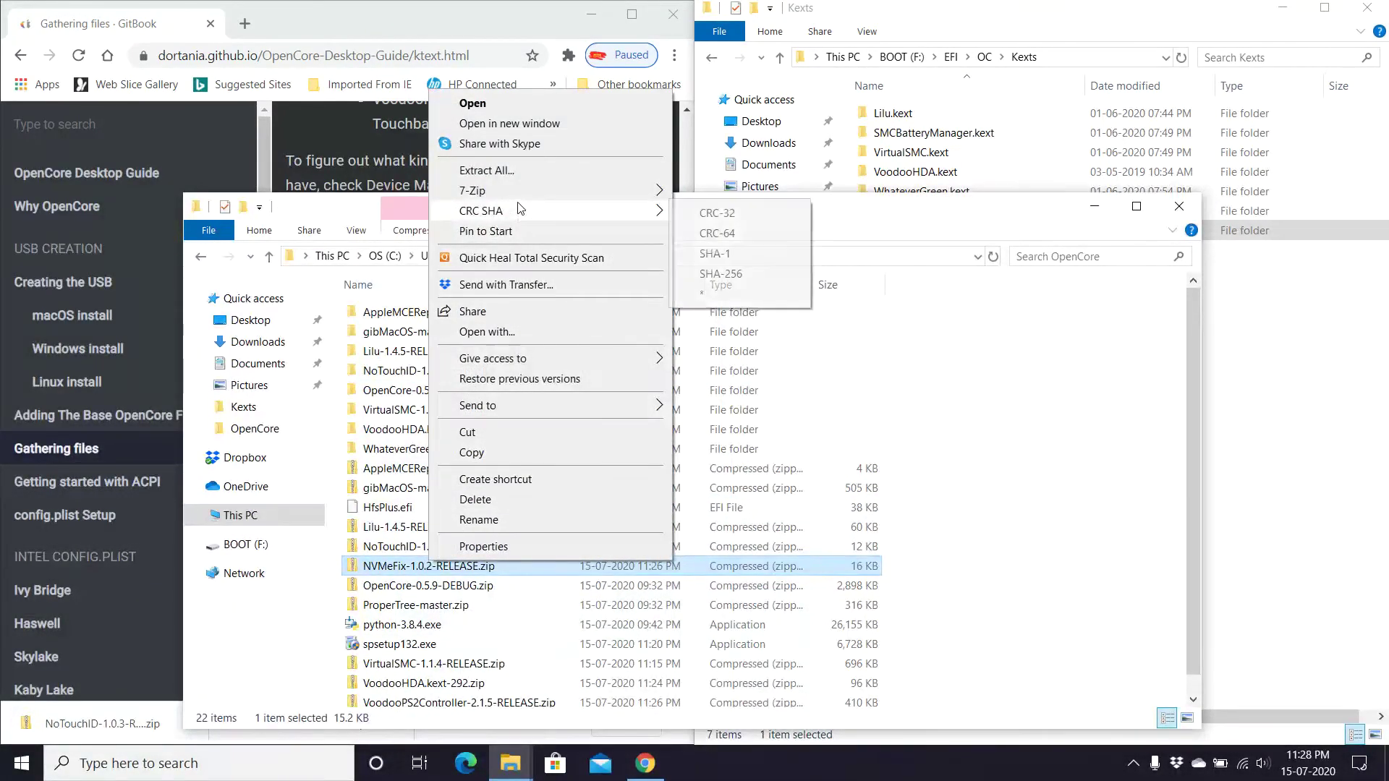
left_click(796, 275)
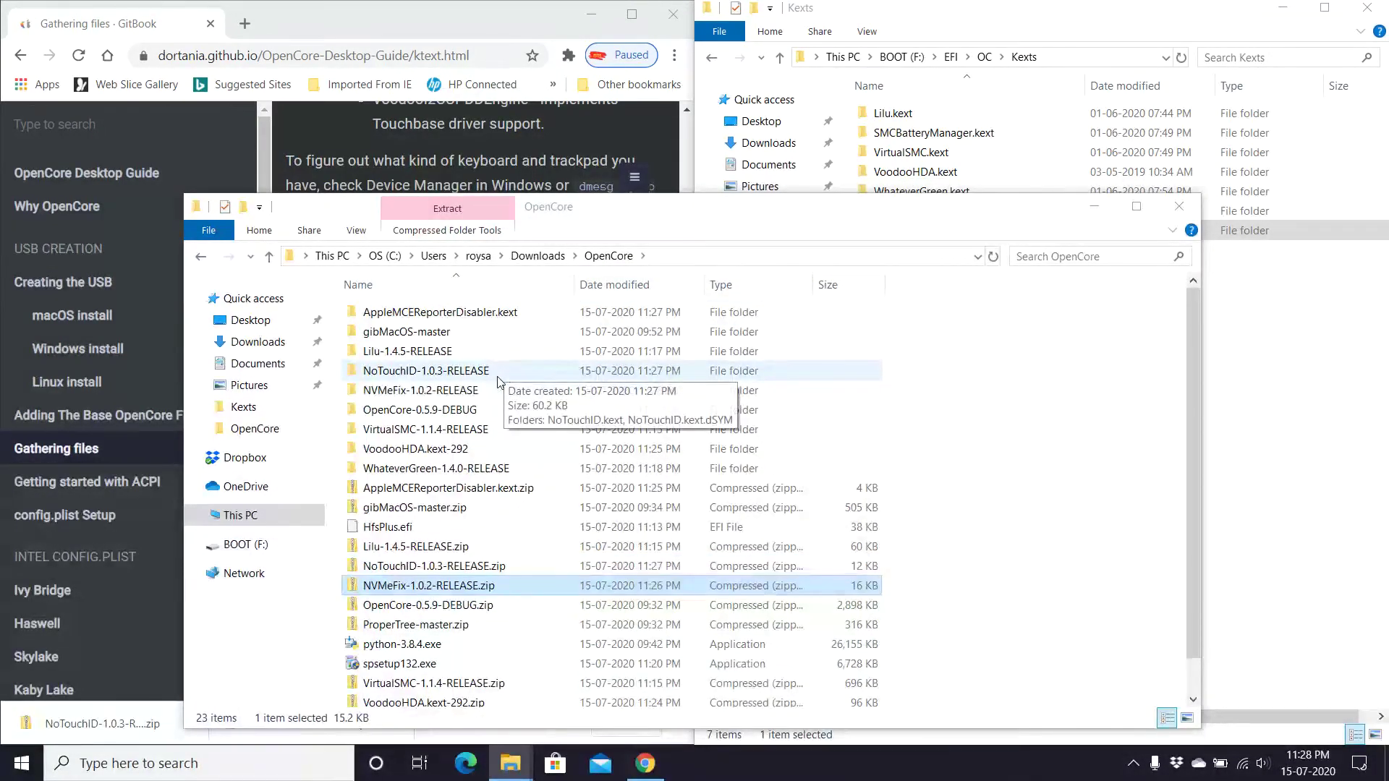
double_click(477, 390)
left_click_drag(455, 315, 1266, 416)
left_click(671, 418)
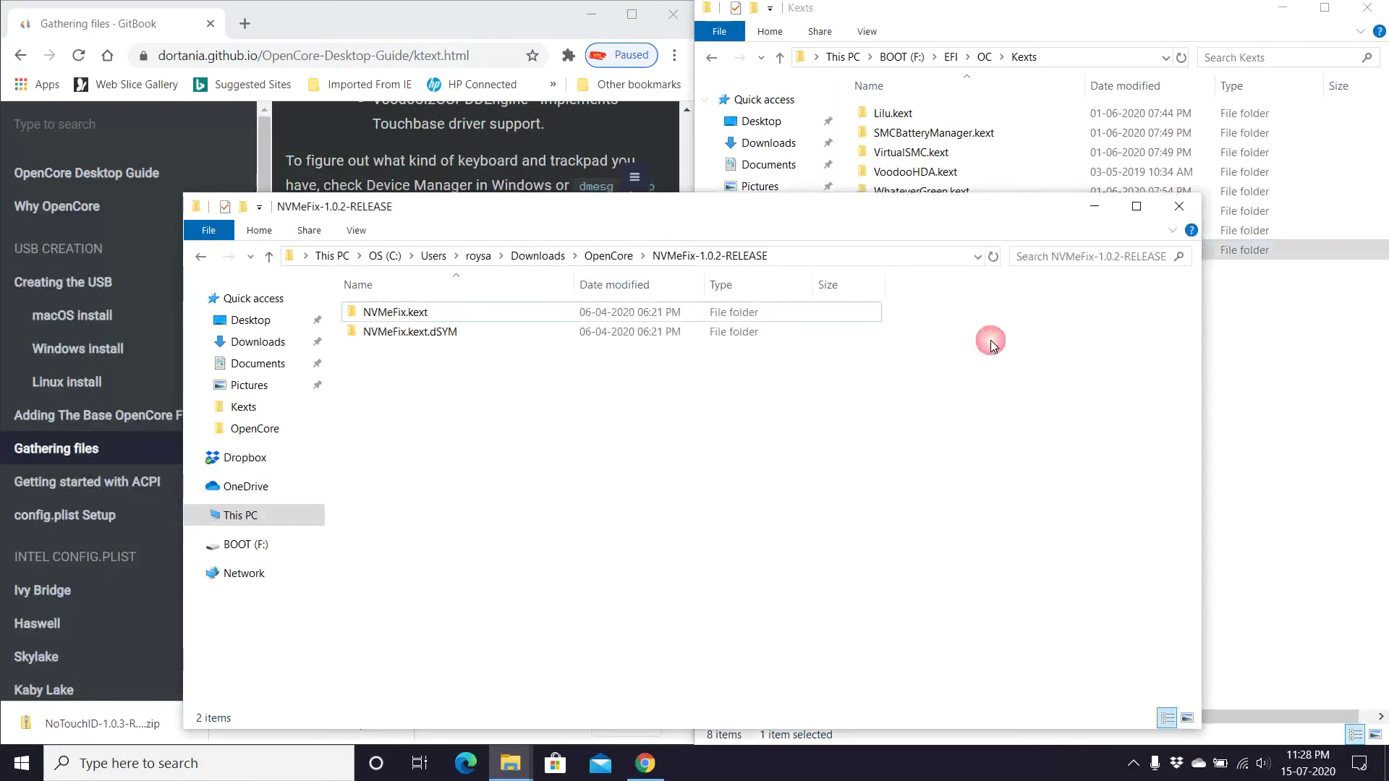
left_click(422, 146)
scroll(477, 366, "up", 8)
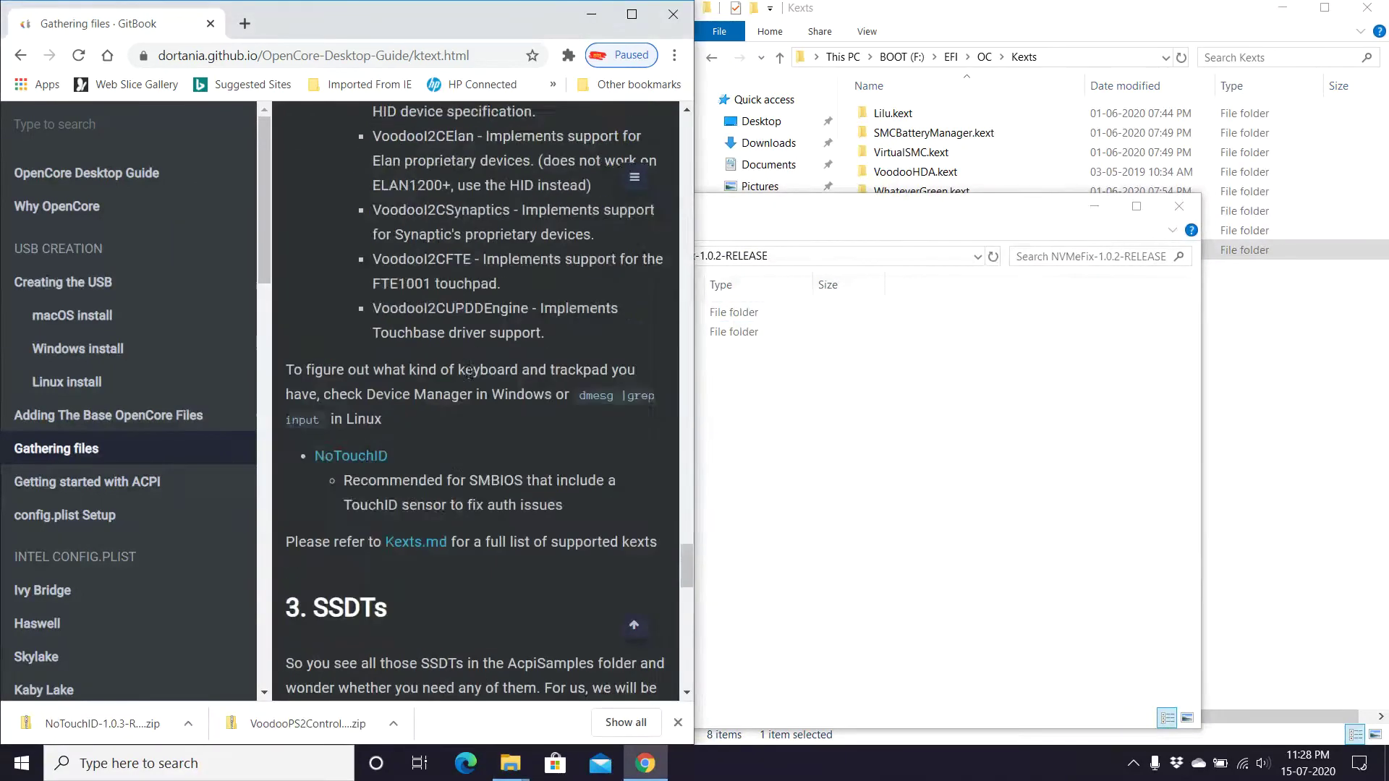
scroll(473, 360, "up", 3)
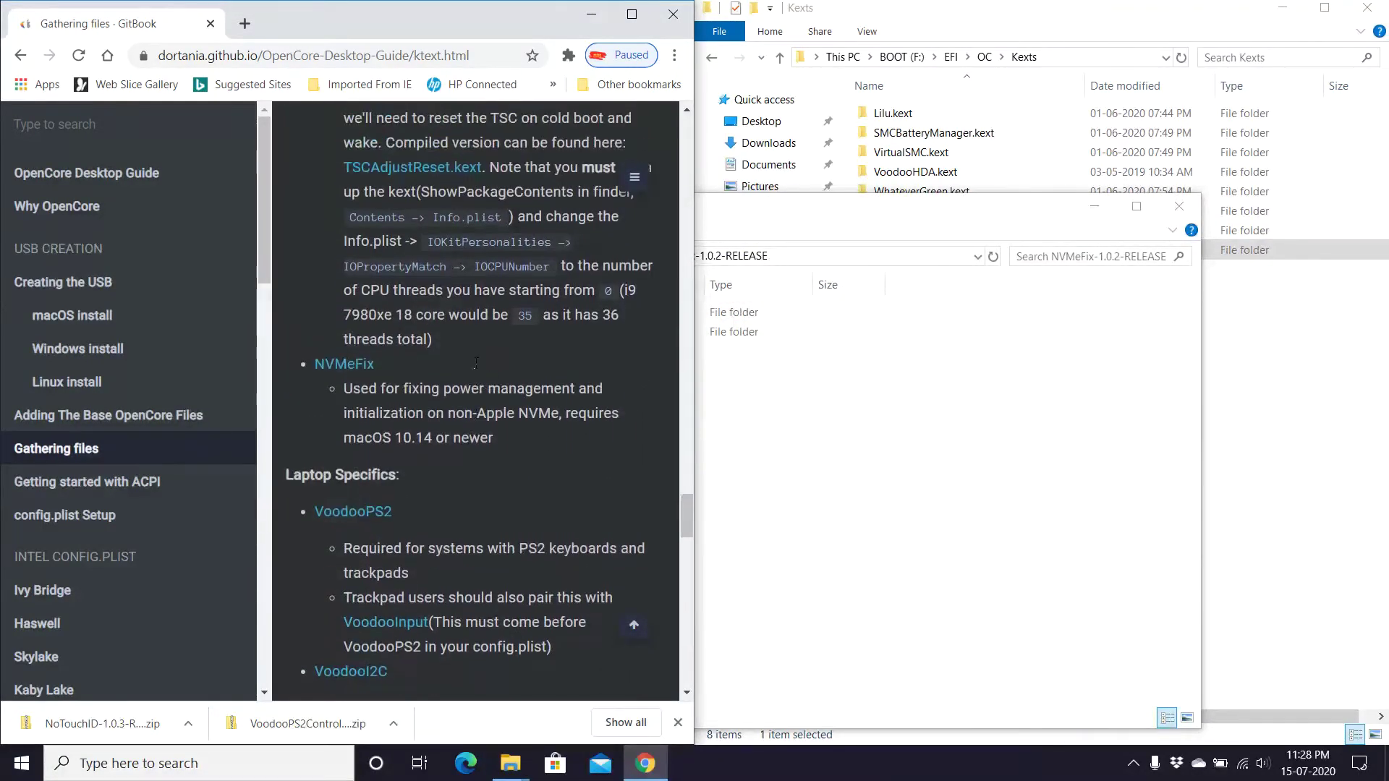
left_click(1180, 210)
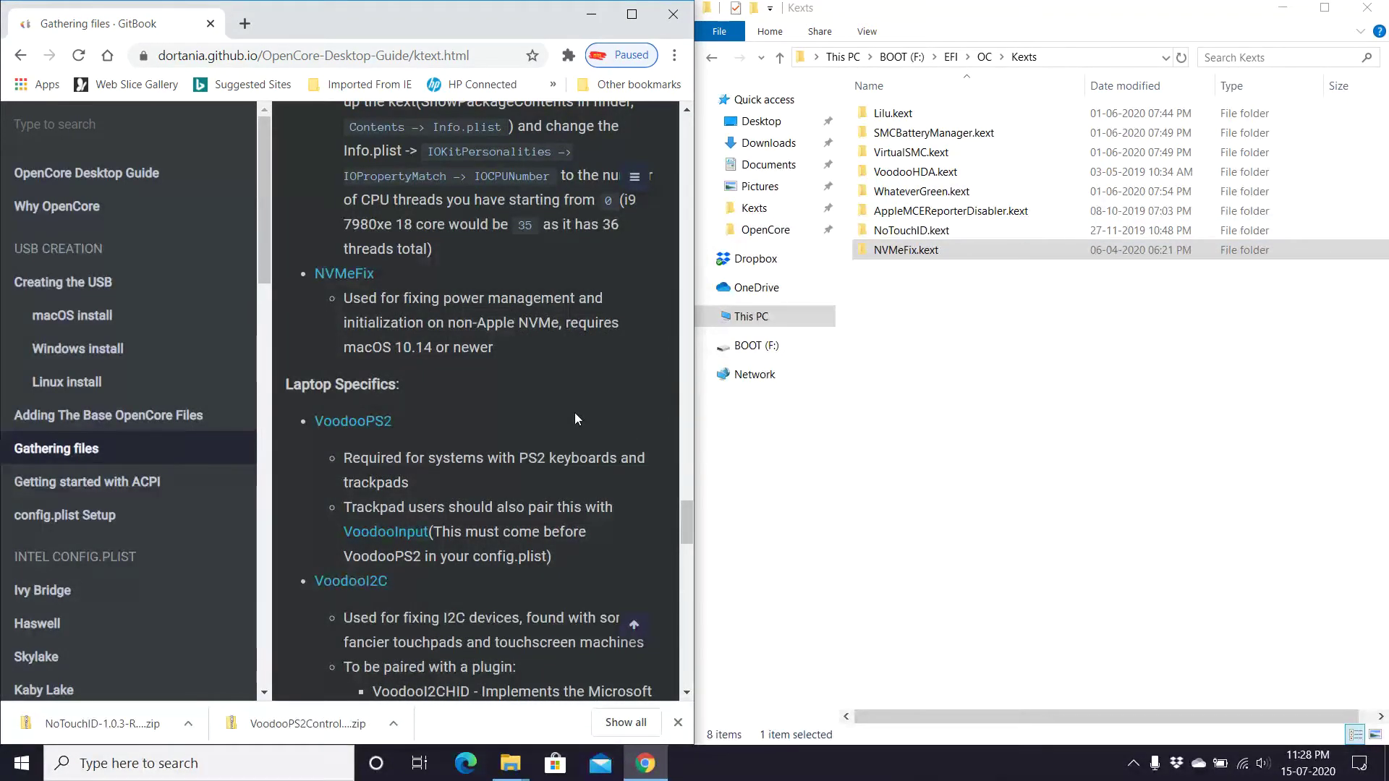
Extract VoodooPS2Controller-2.1.5-RELEASE.zip, copy VoodooPS2Controller.kext to the USB Kexts folder, and close its window.
mouse_move(510, 763)
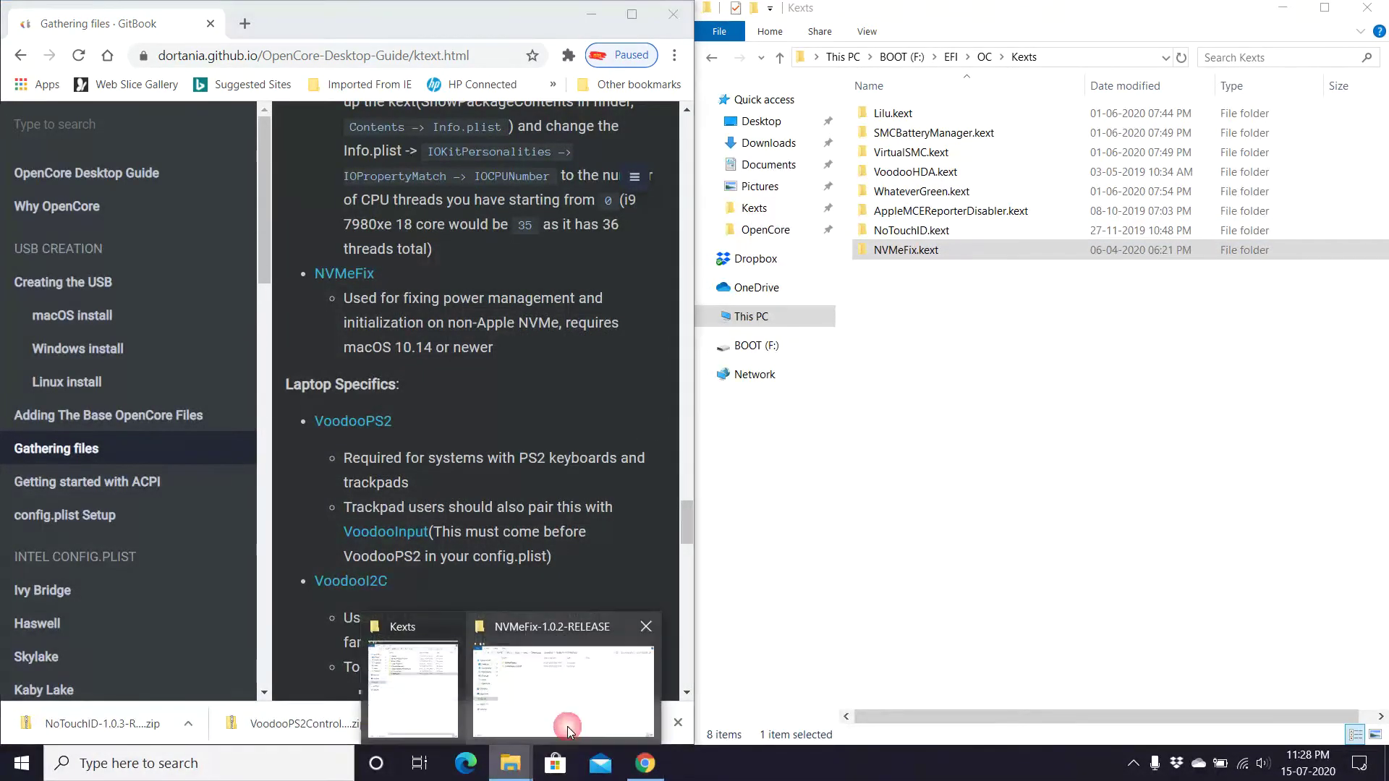
left_click(611, 696)
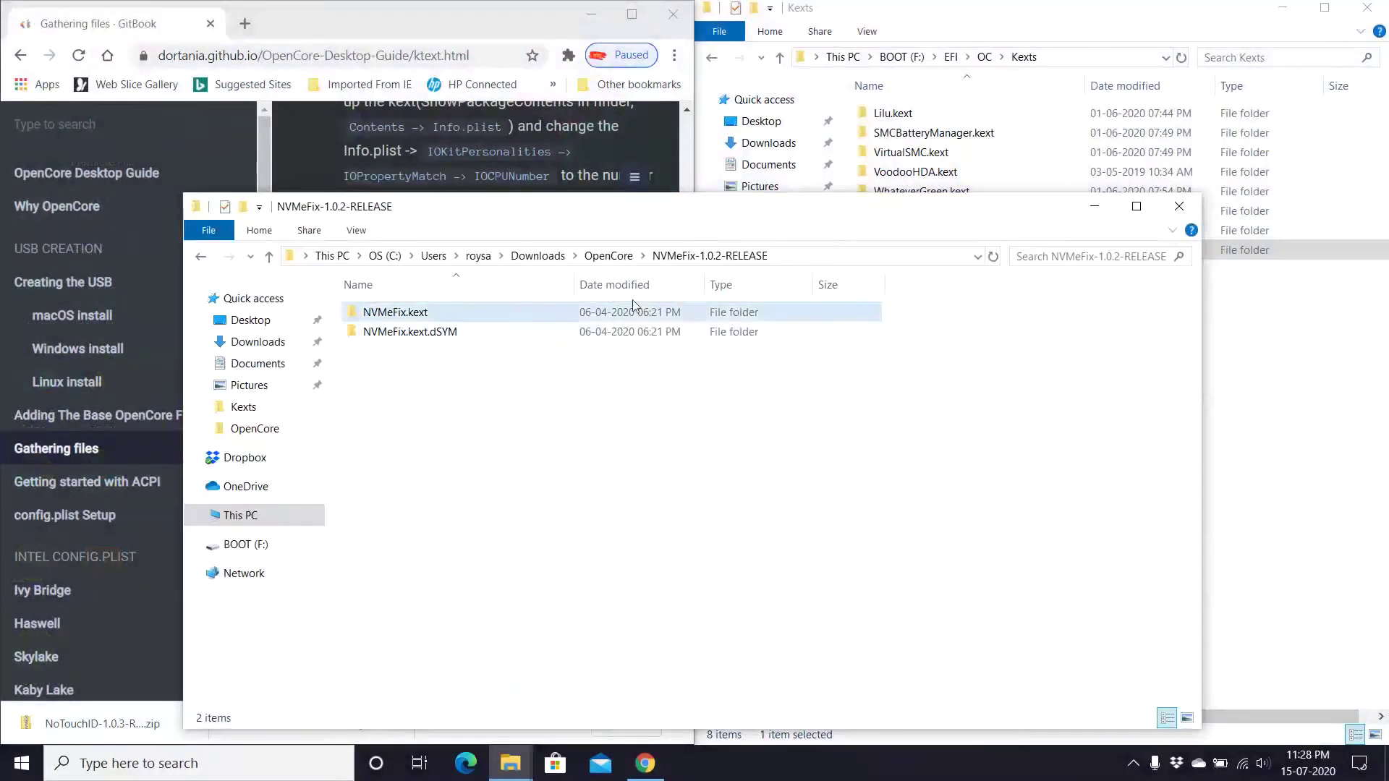
left_click(612, 265)
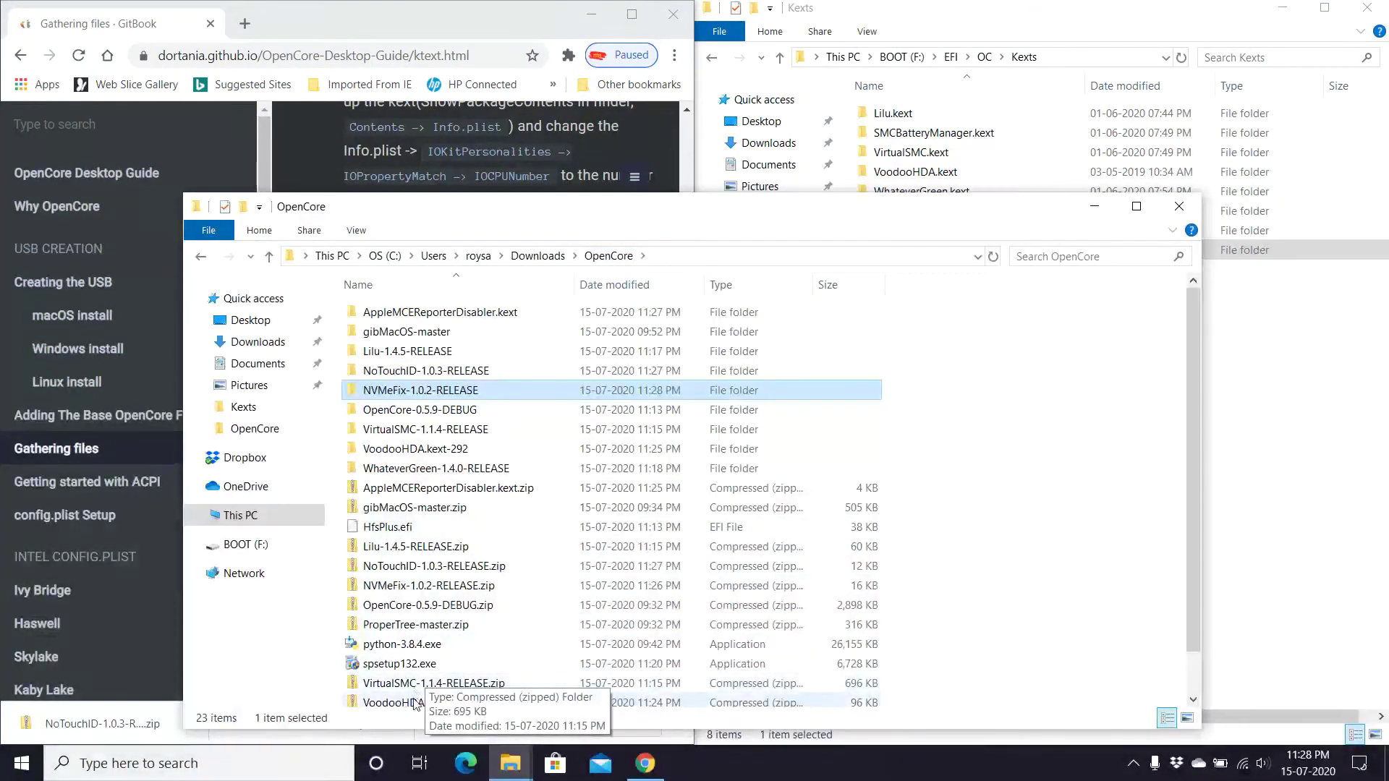
scroll(414, 704, "down", 1)
left_click(442, 680)
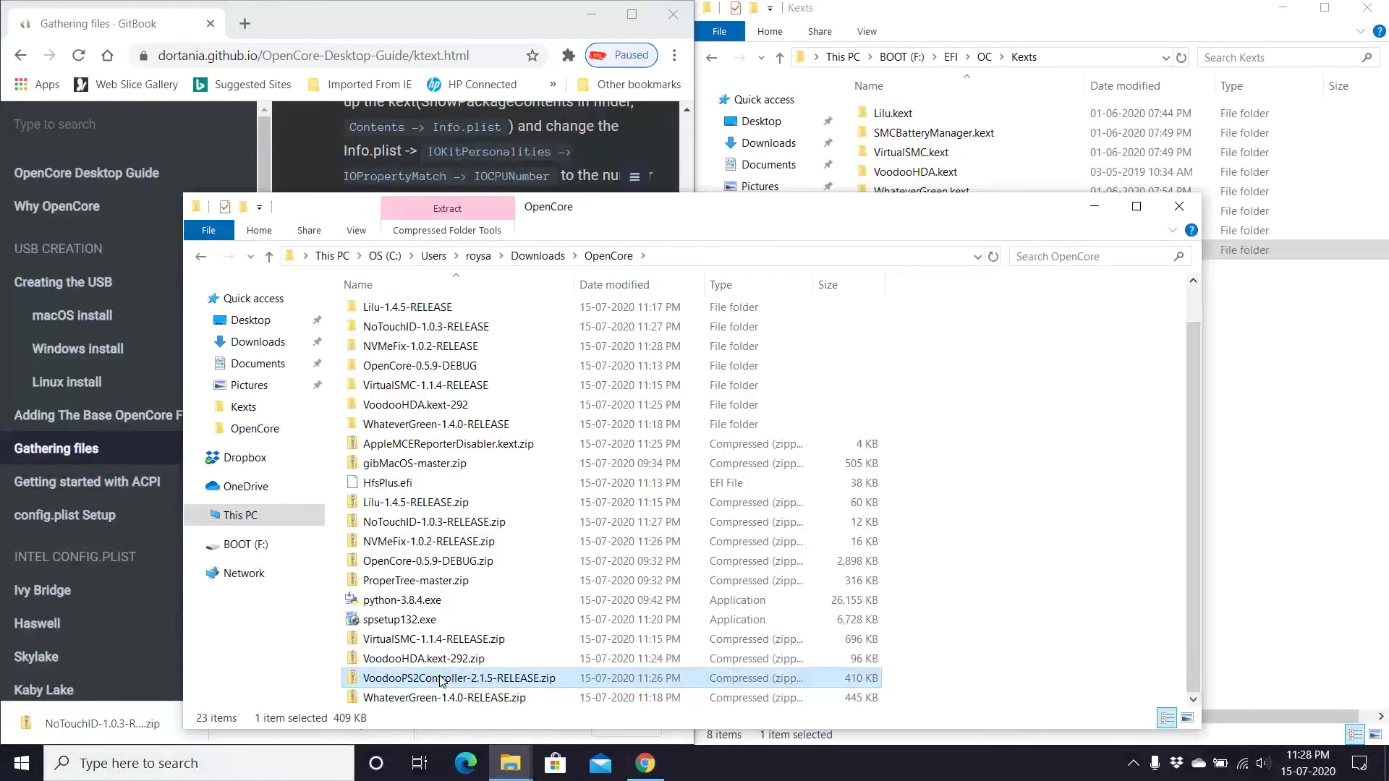
right_click(442, 680)
mouse_move(564, 305)
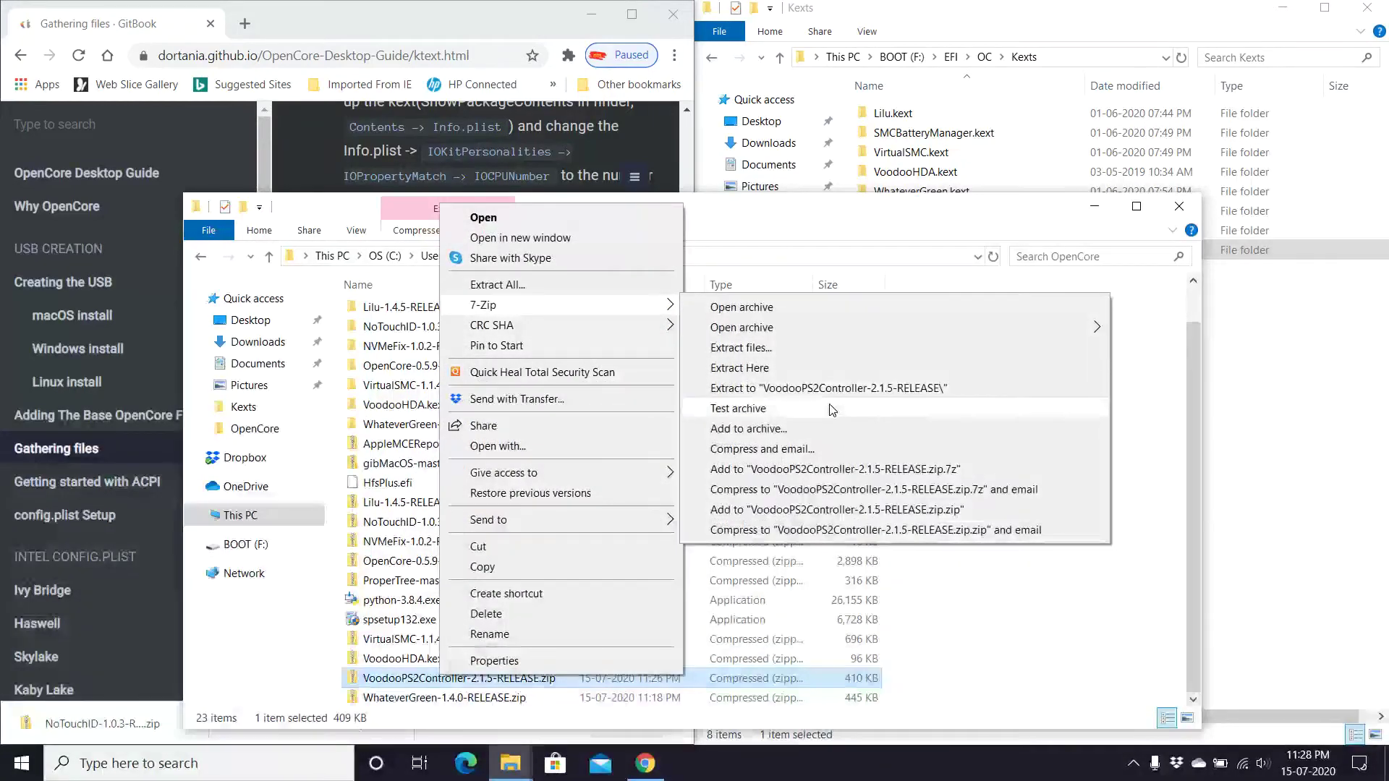
left_click(832, 388)
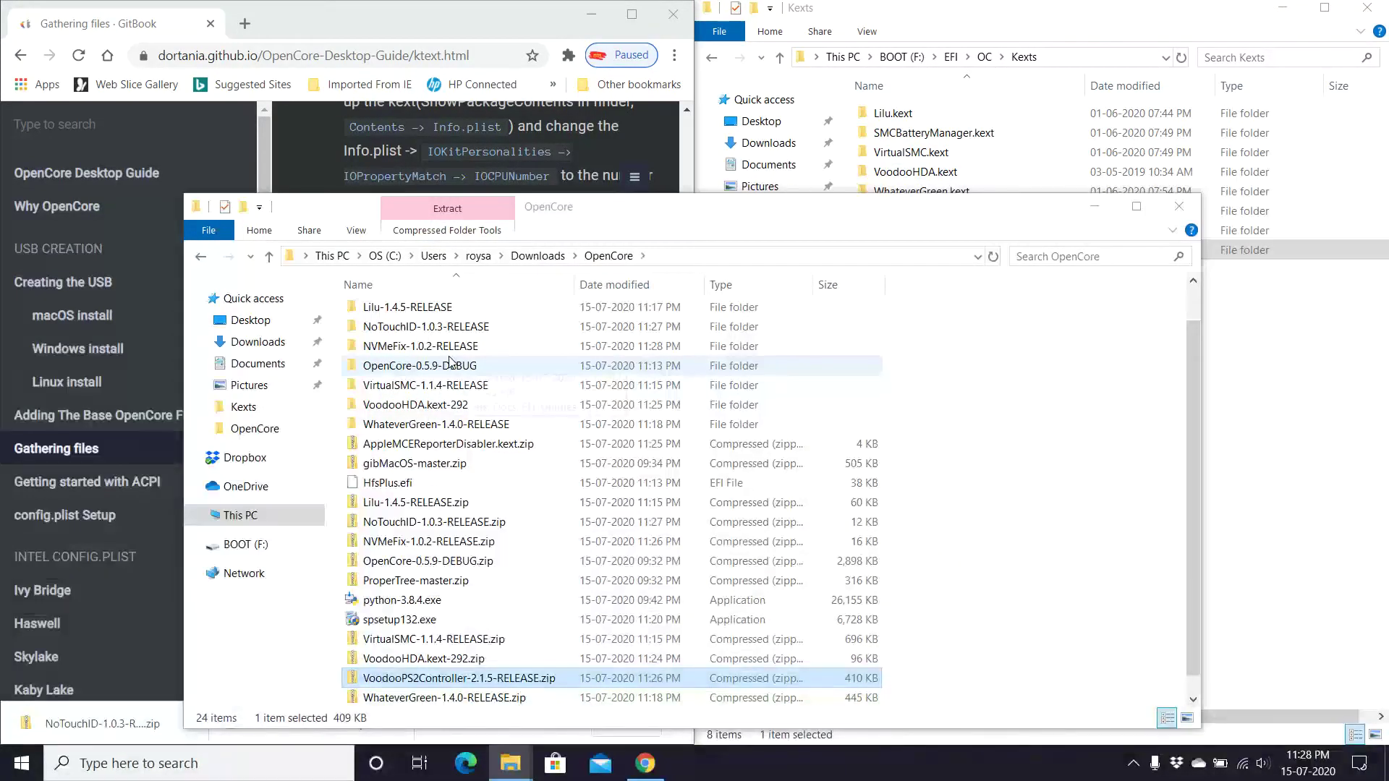
double_click(437, 426)
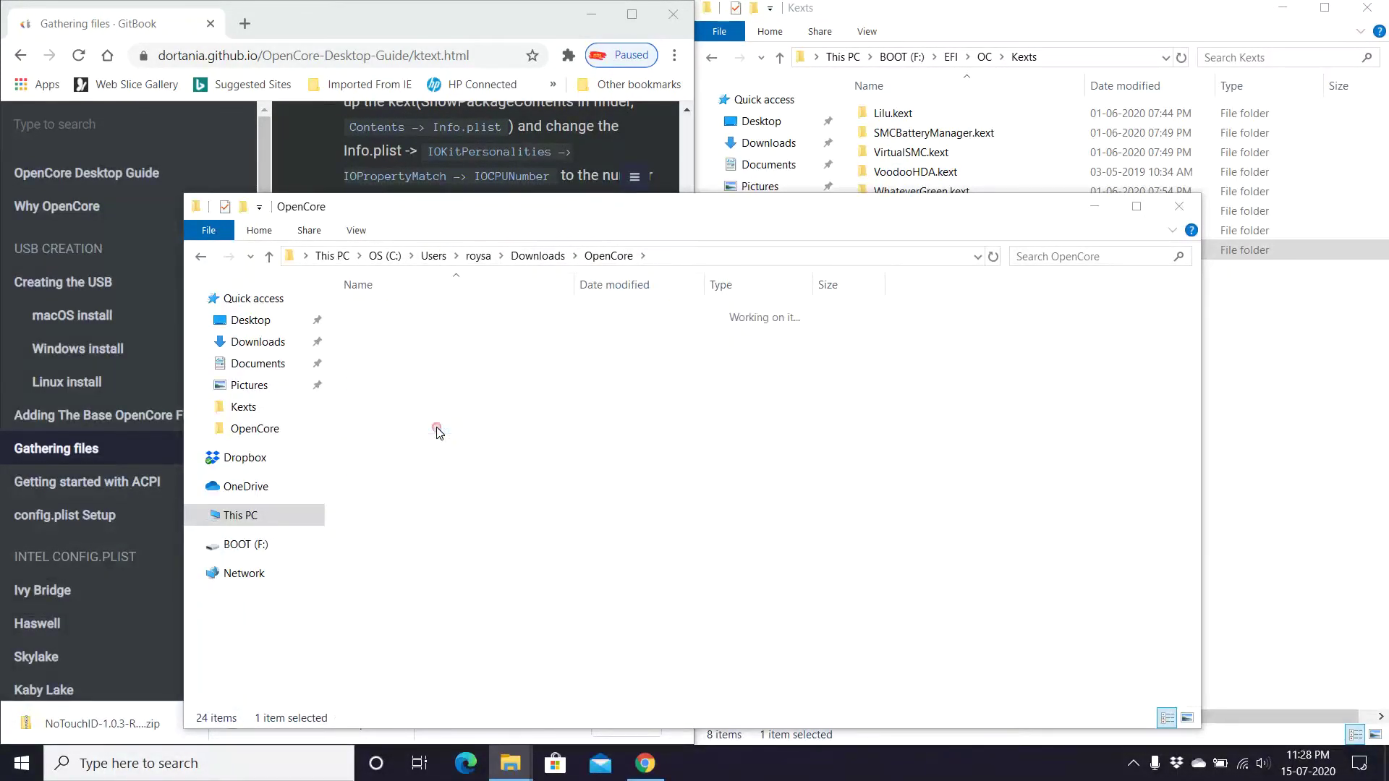
left_click(439, 333)
left_click_drag(444, 342, 1282, 486)
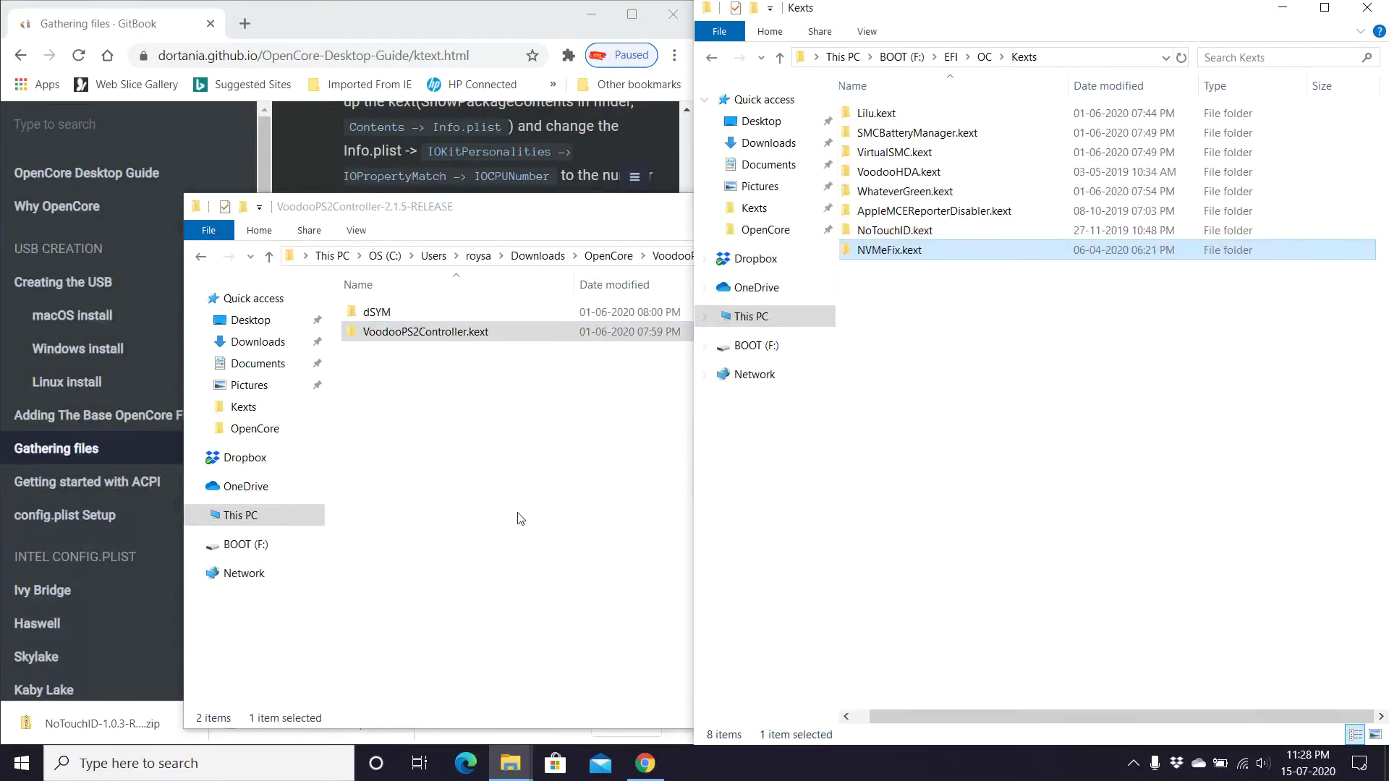
left_click(539, 500)
left_click(1179, 206)
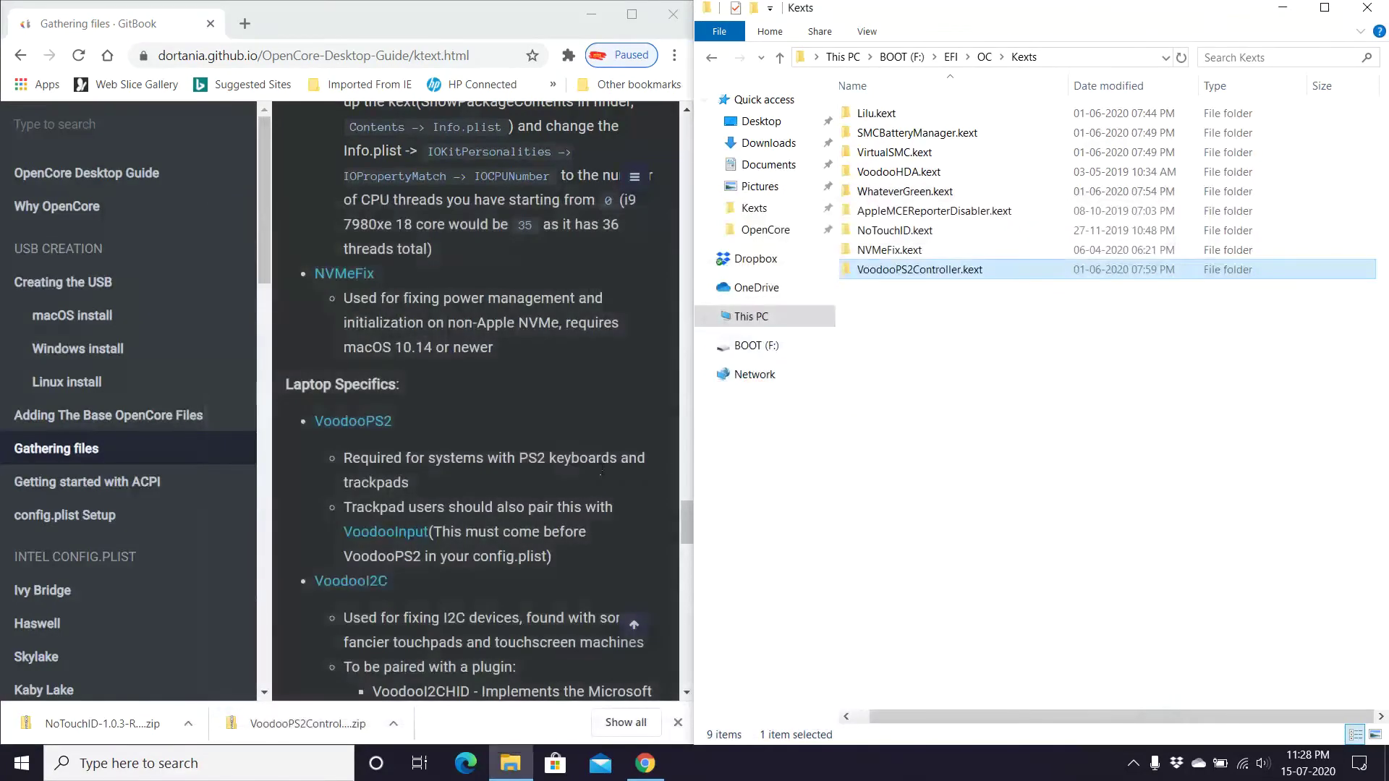
Go up to the USB's OC folder, then close File Explorer.
scroll(523, 511, "up", 6)
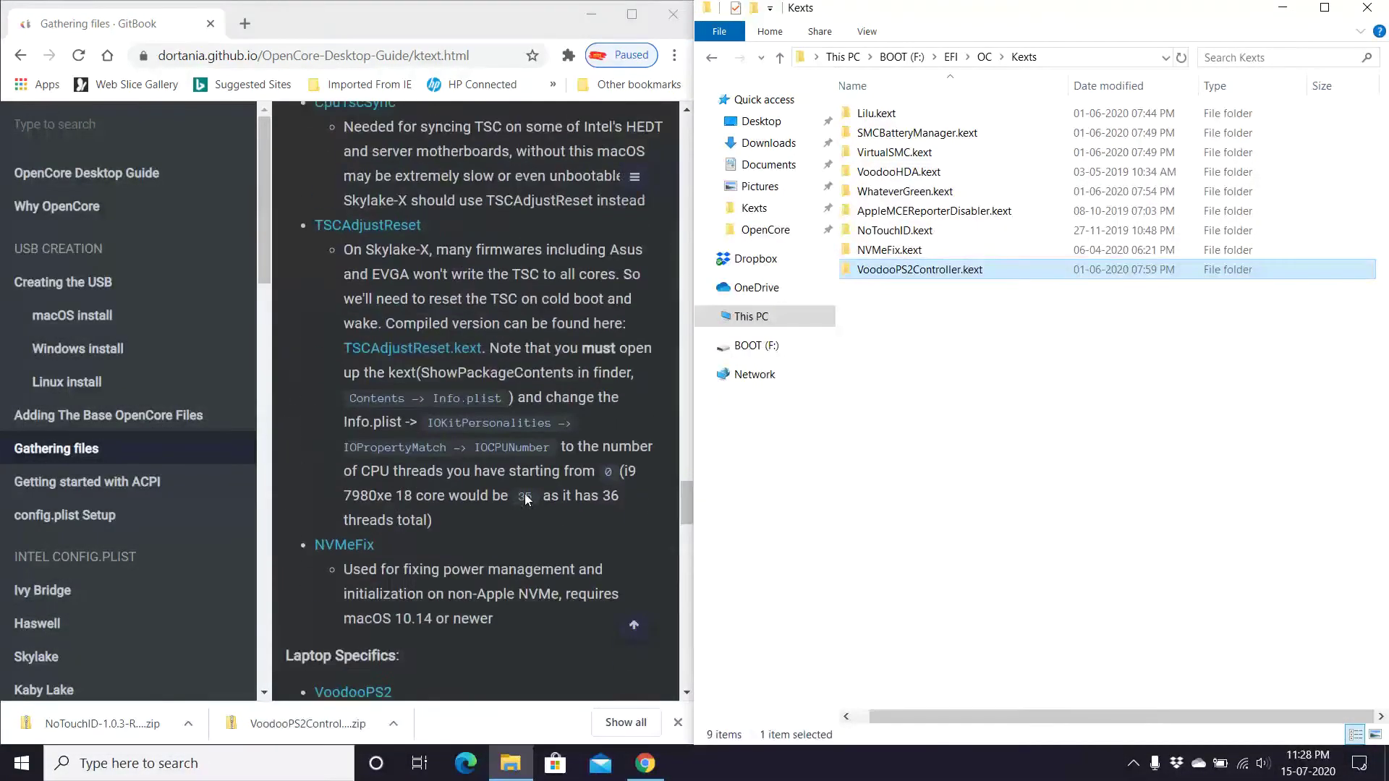
scroll(525, 490, "up", 9)
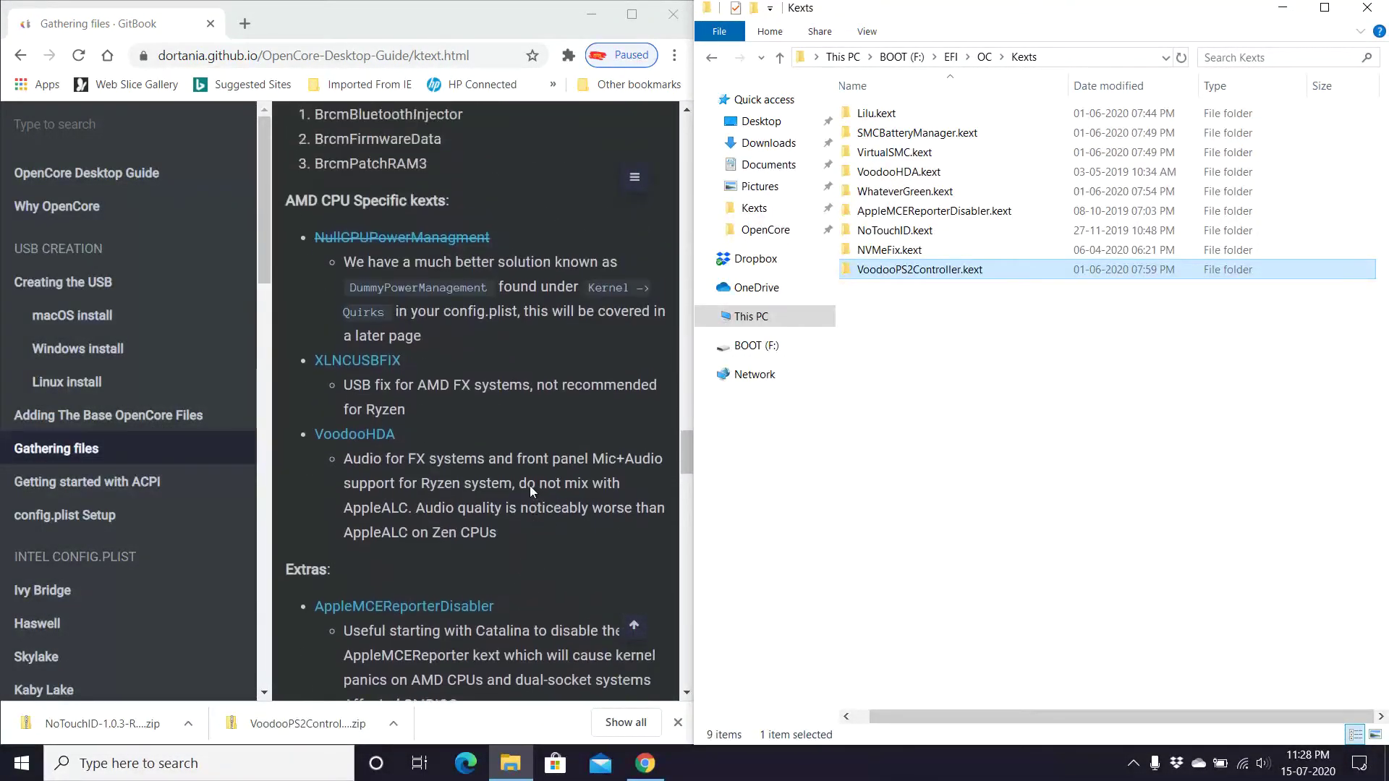
scroll(531, 483, "down", 10)
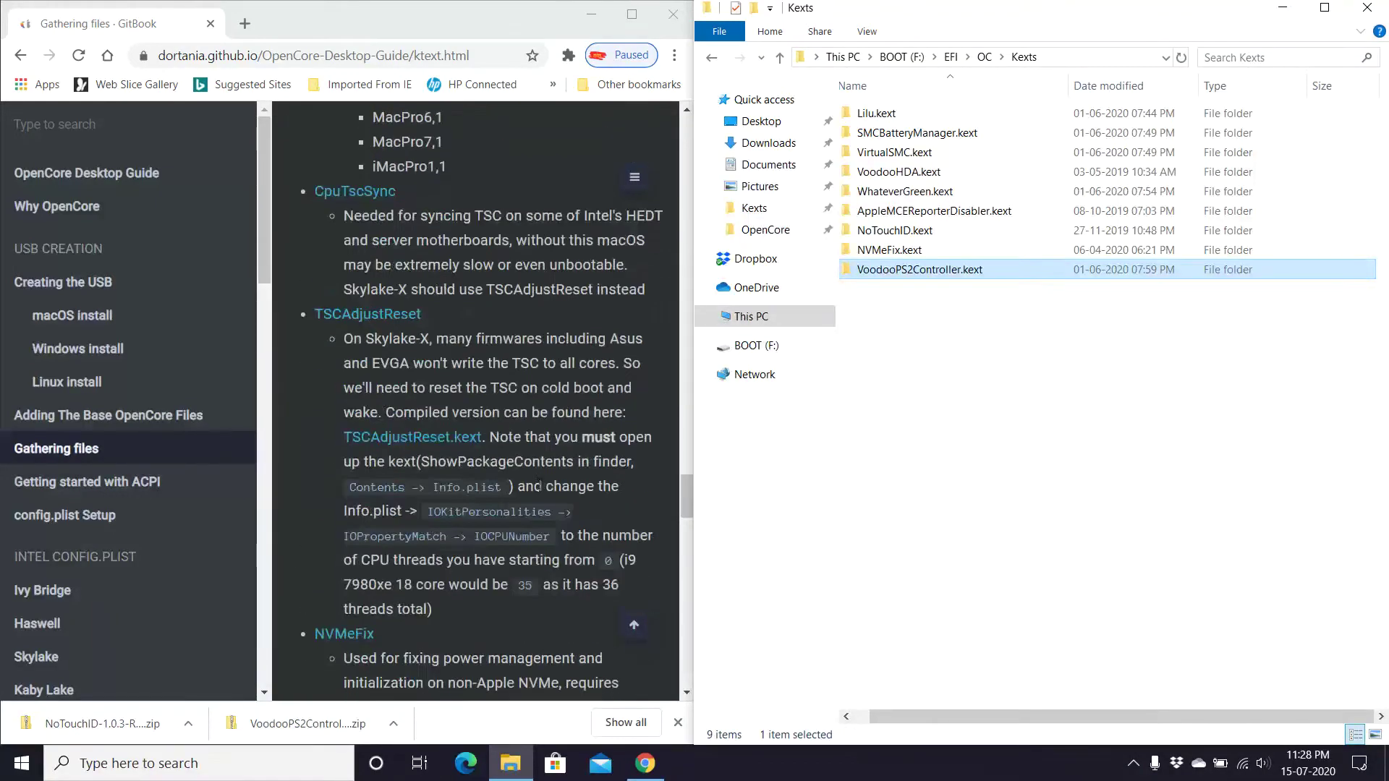
scroll(533, 476, "down", 9)
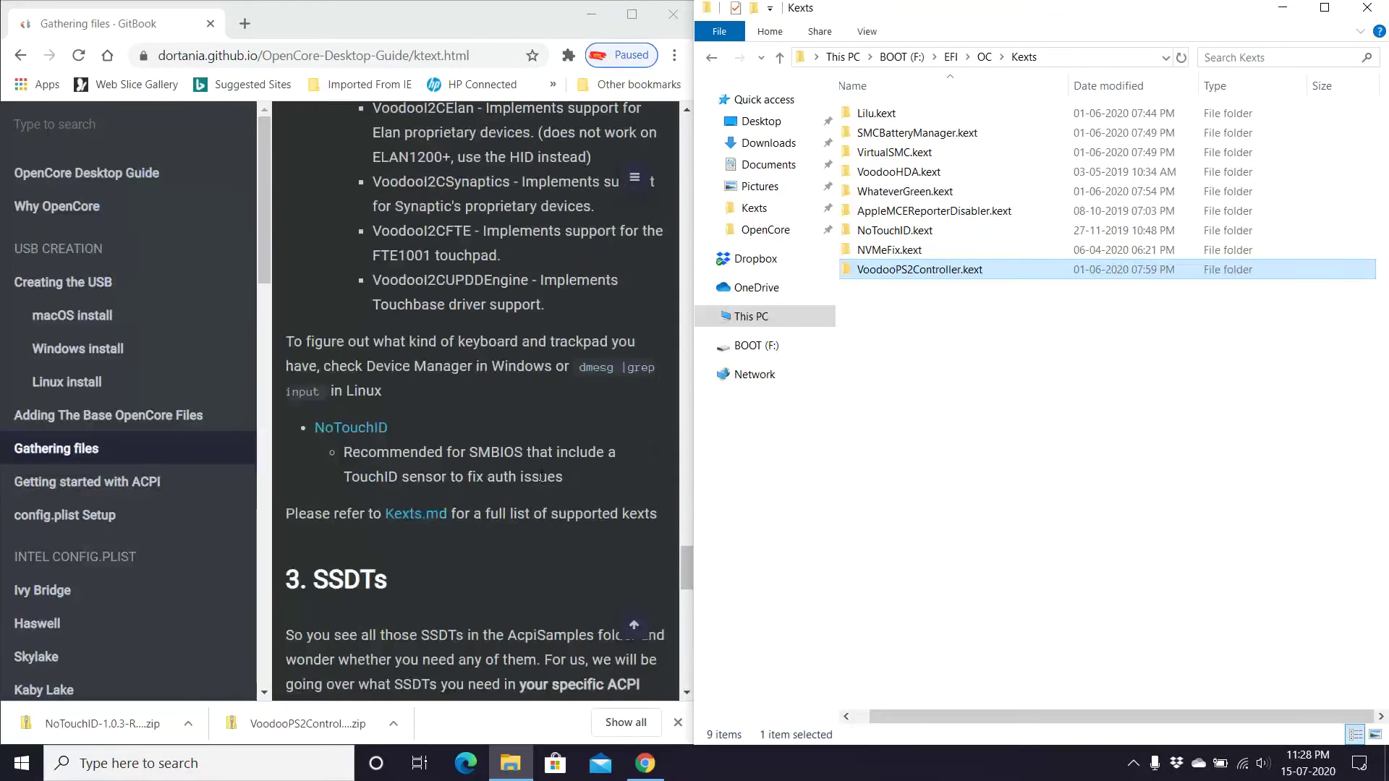
left_click(1035, 394)
left_click(983, 58)
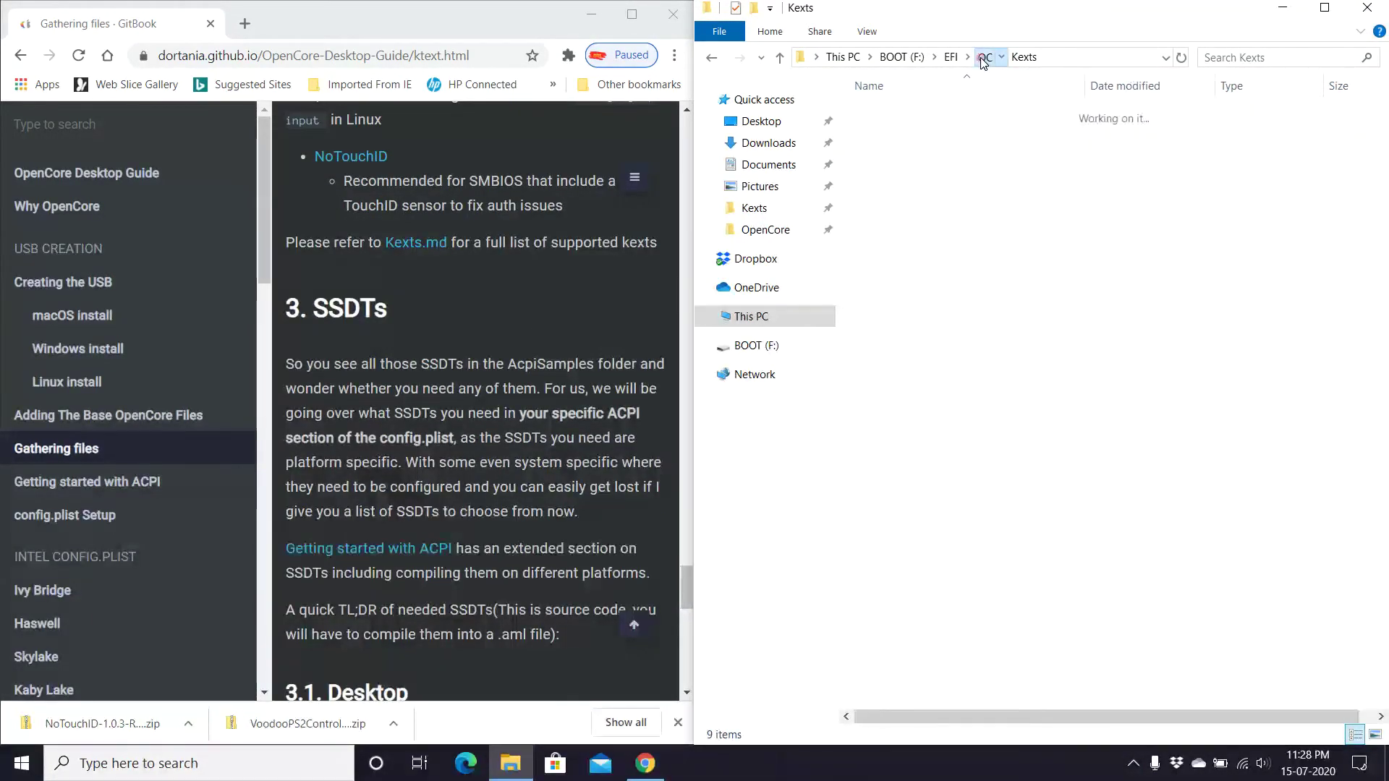
scroll(518, 512, "down", 1)
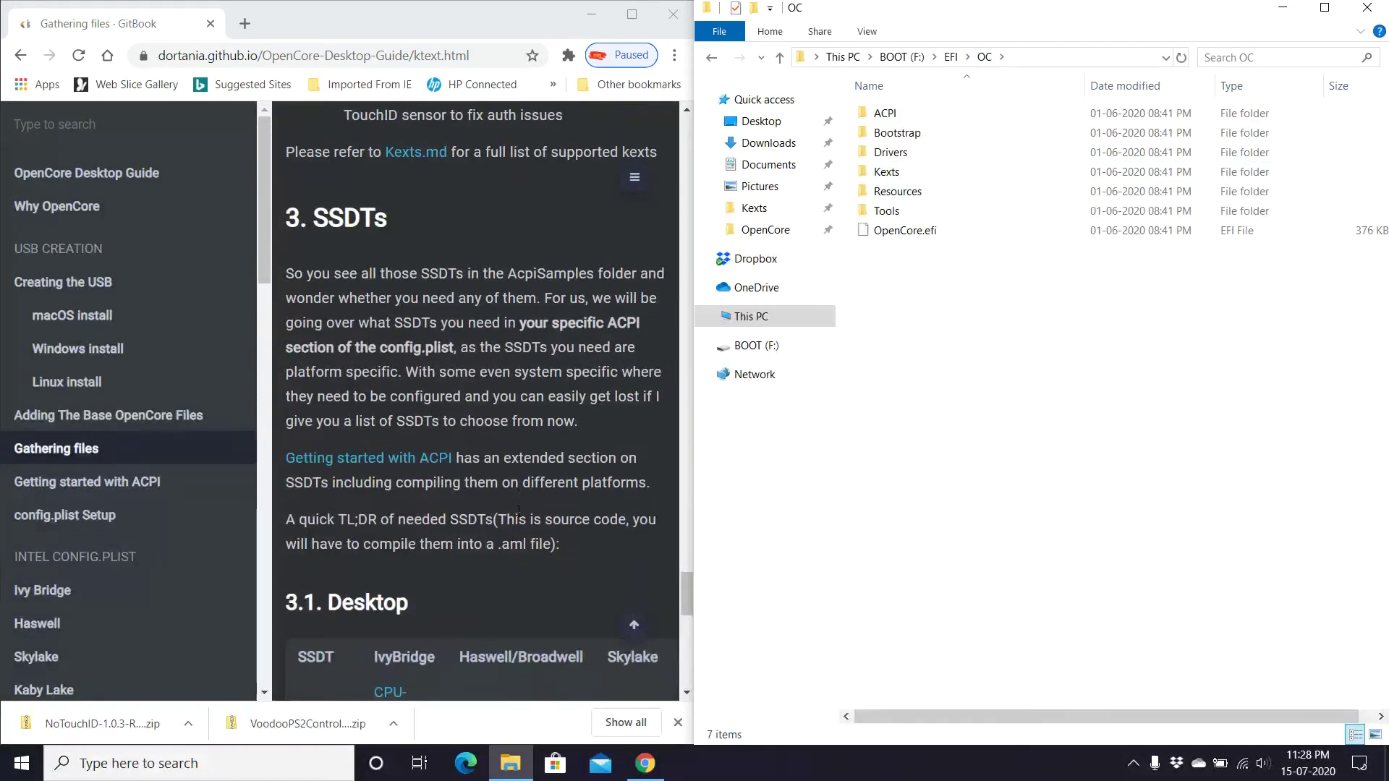
scroll(510, 501, "down", 1)
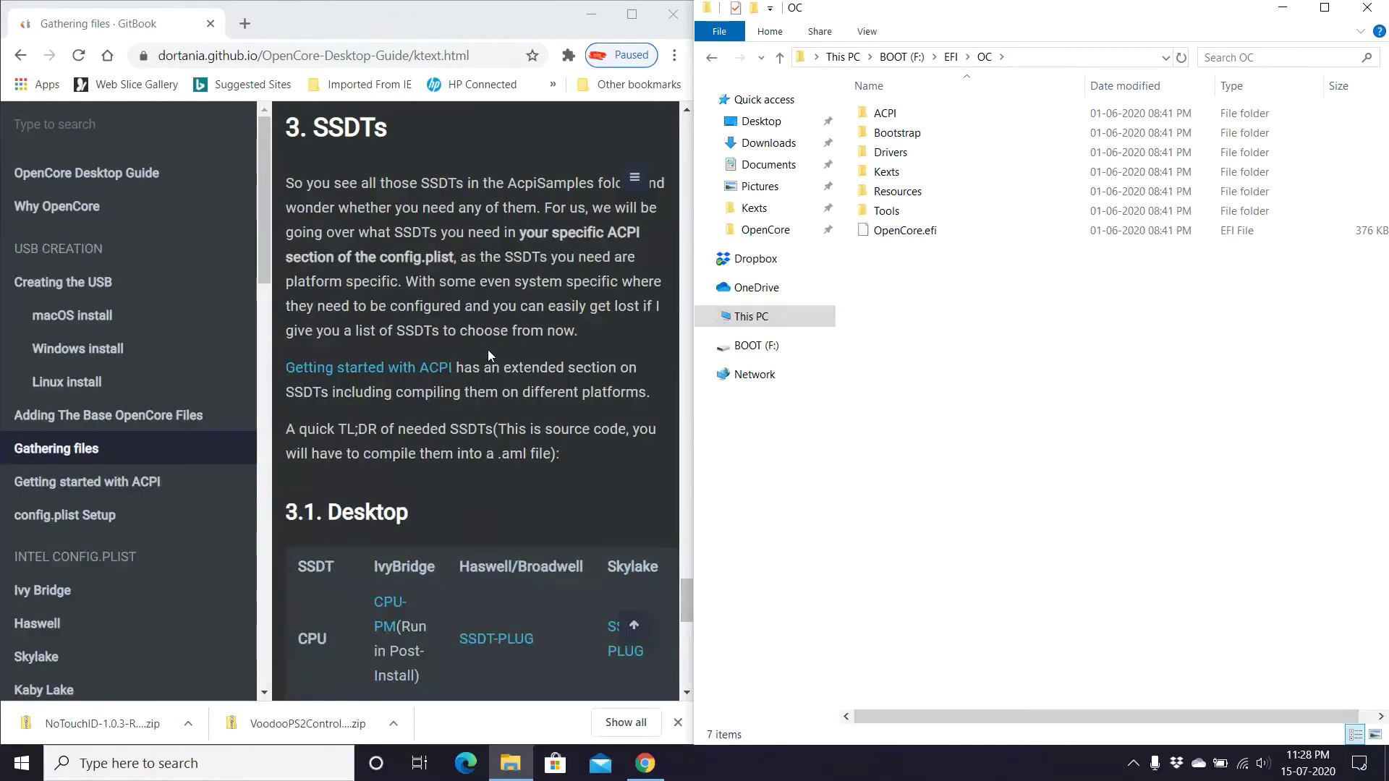
scroll(457, 404, "down", 8)
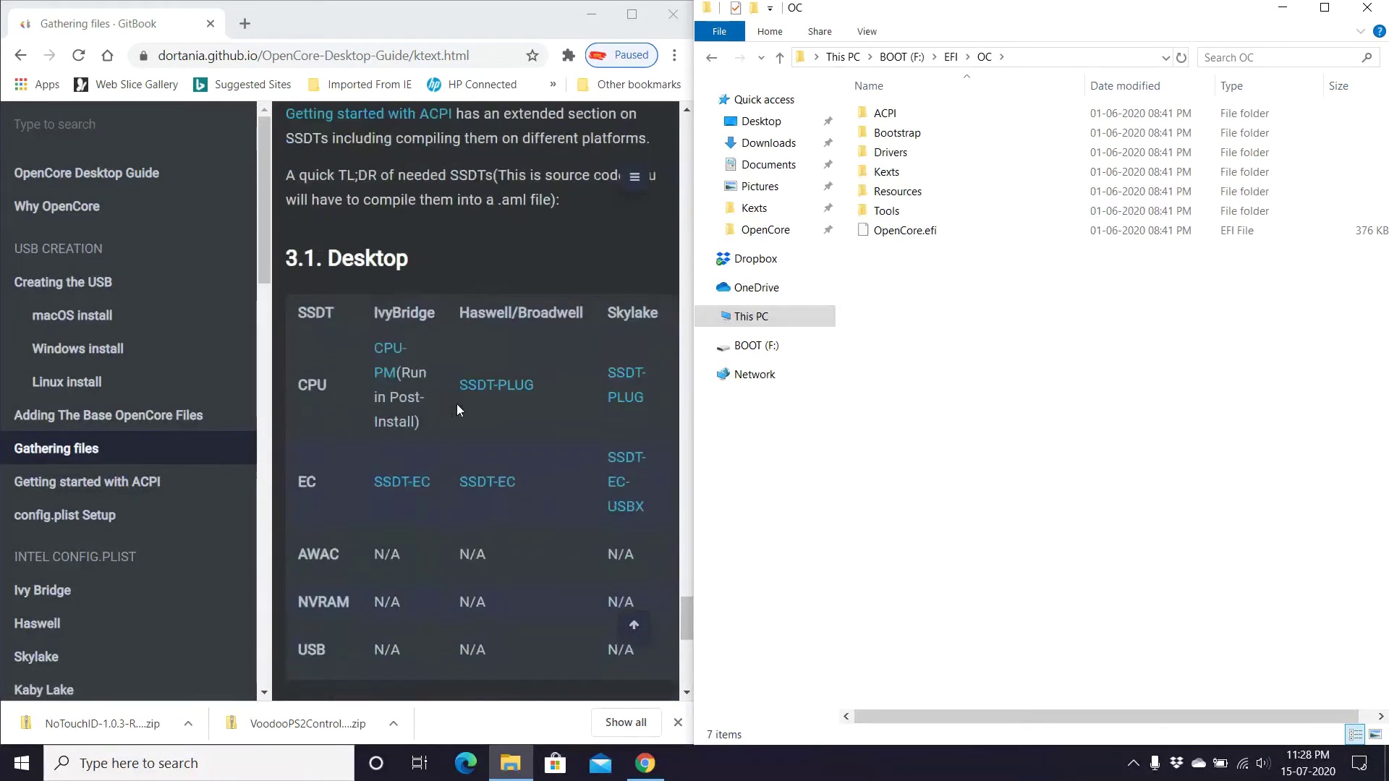
scroll(456, 410, "down", 2)
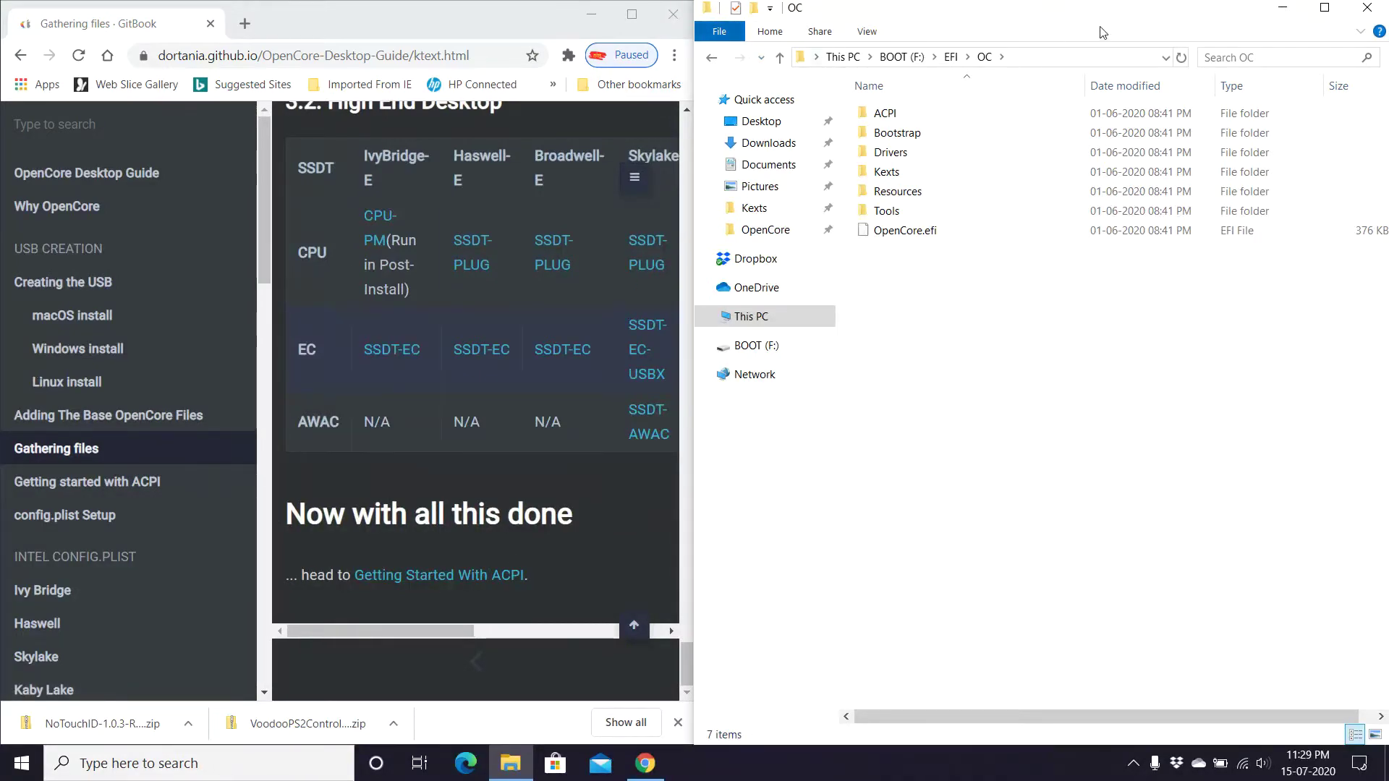
left_click(1368, 7)
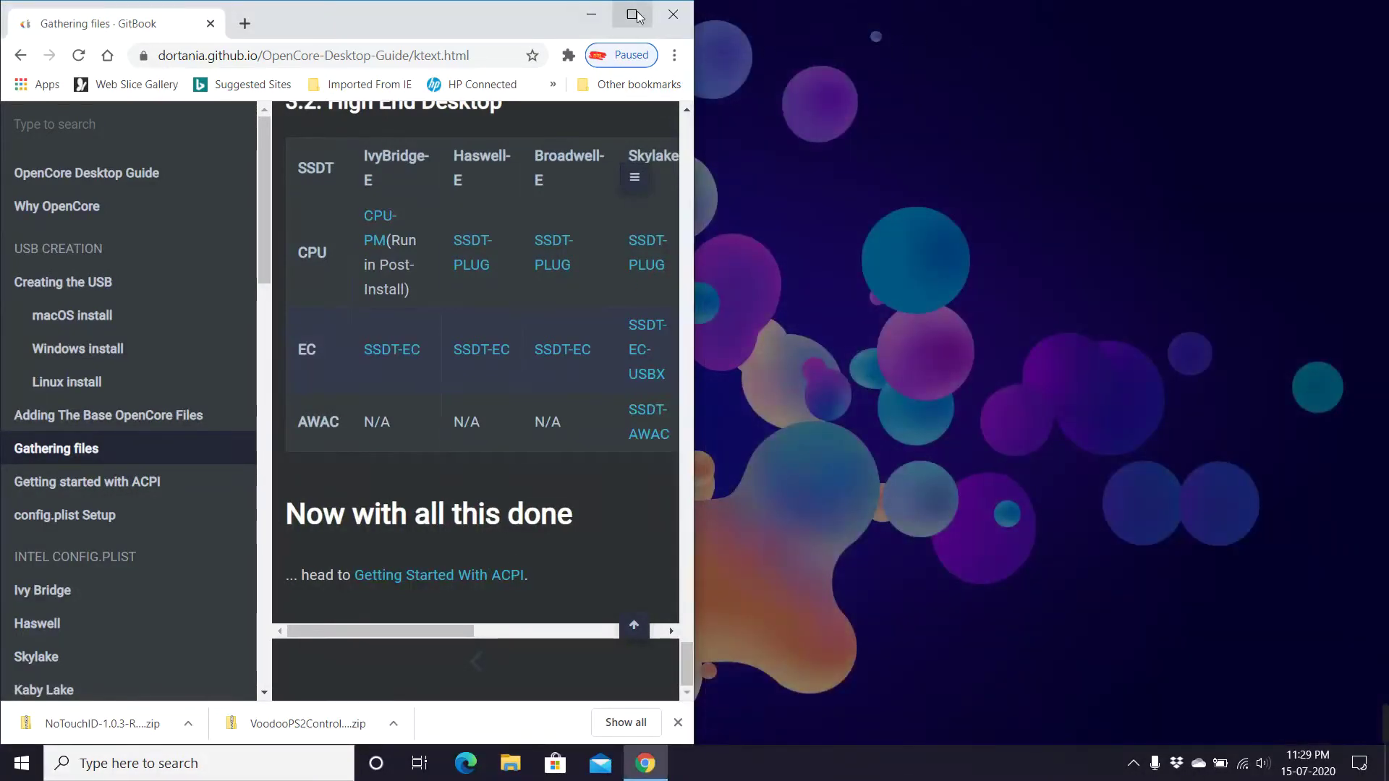
Maximize the guide, dismiss the downloads bar, and open Getting Started With ACPI in a new tab.
left_click(632, 15)
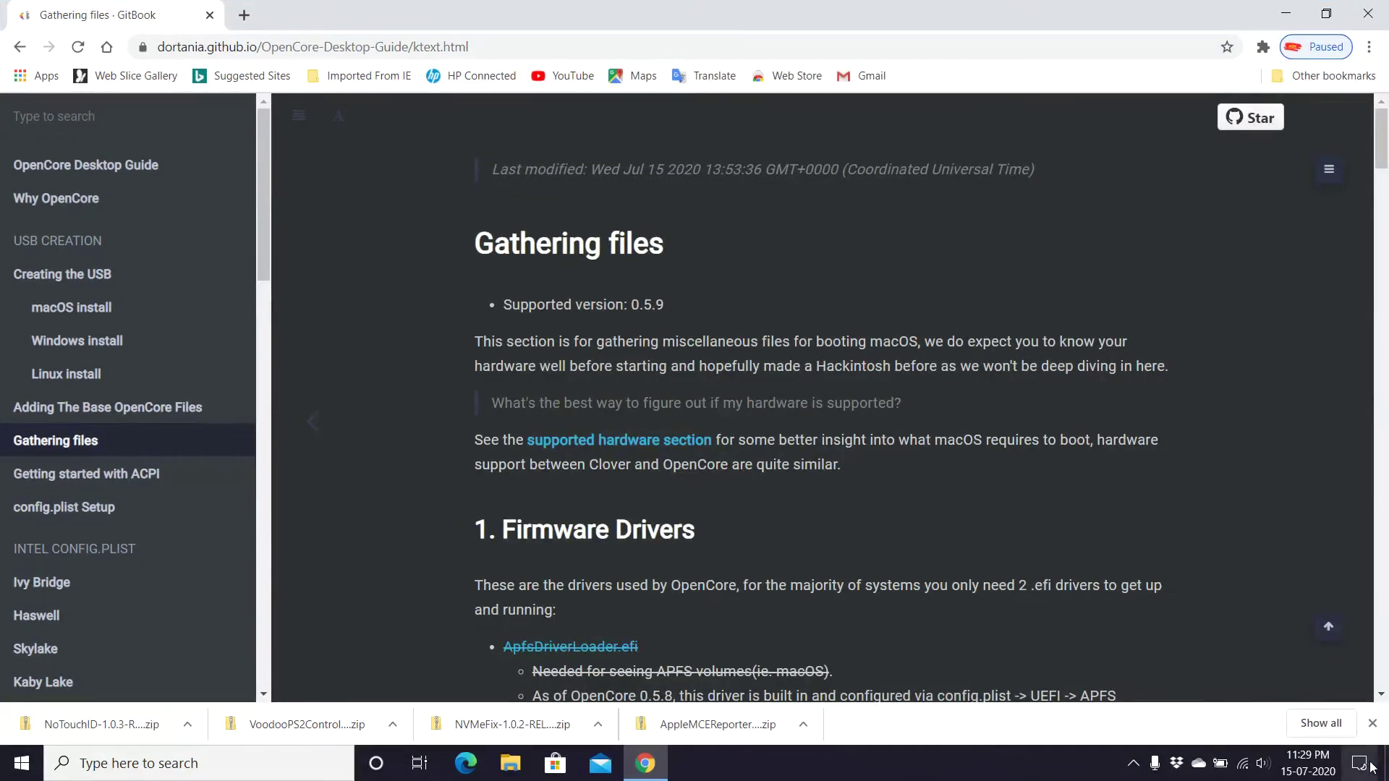
left_click(1372, 723)
scroll(761, 502, "down", 1)
scroll(761, 502, "down", 20)
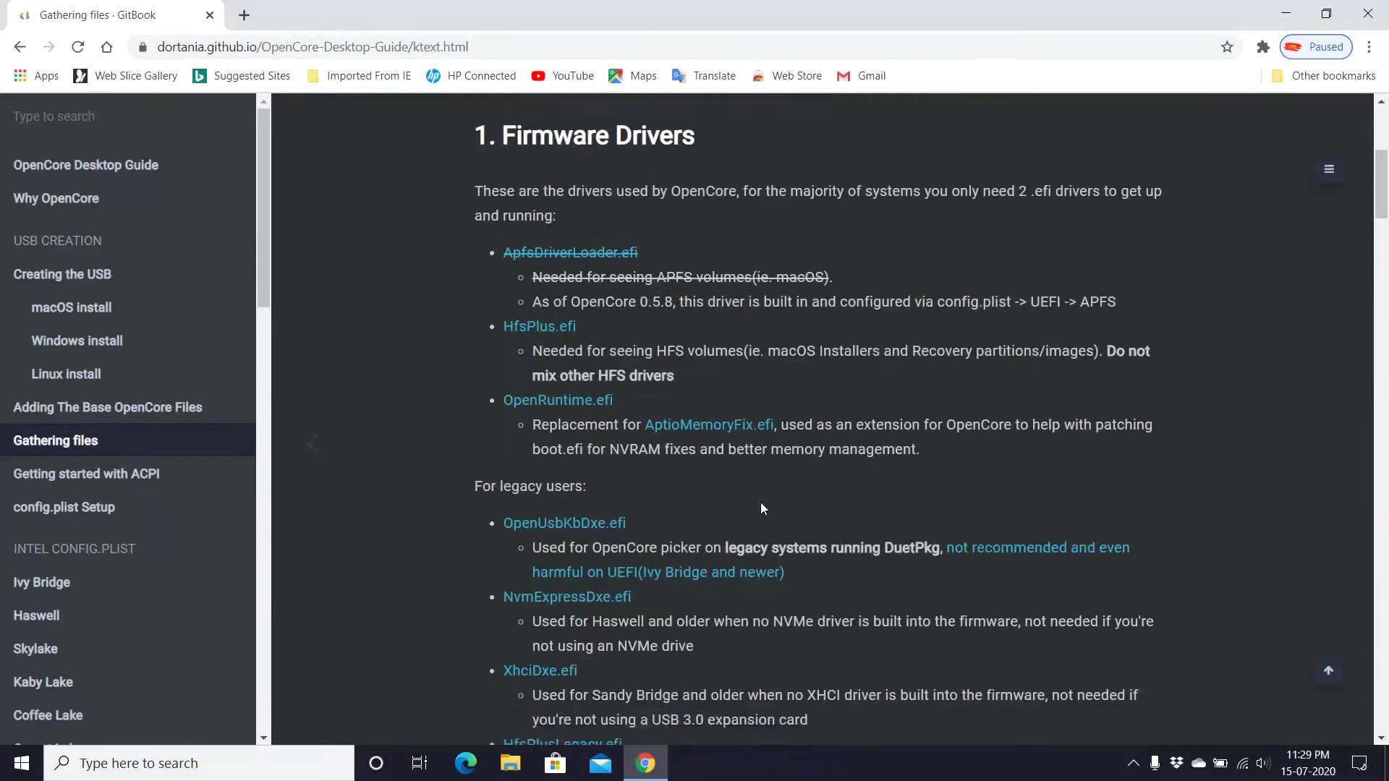
scroll(781, 499, "down", 12)
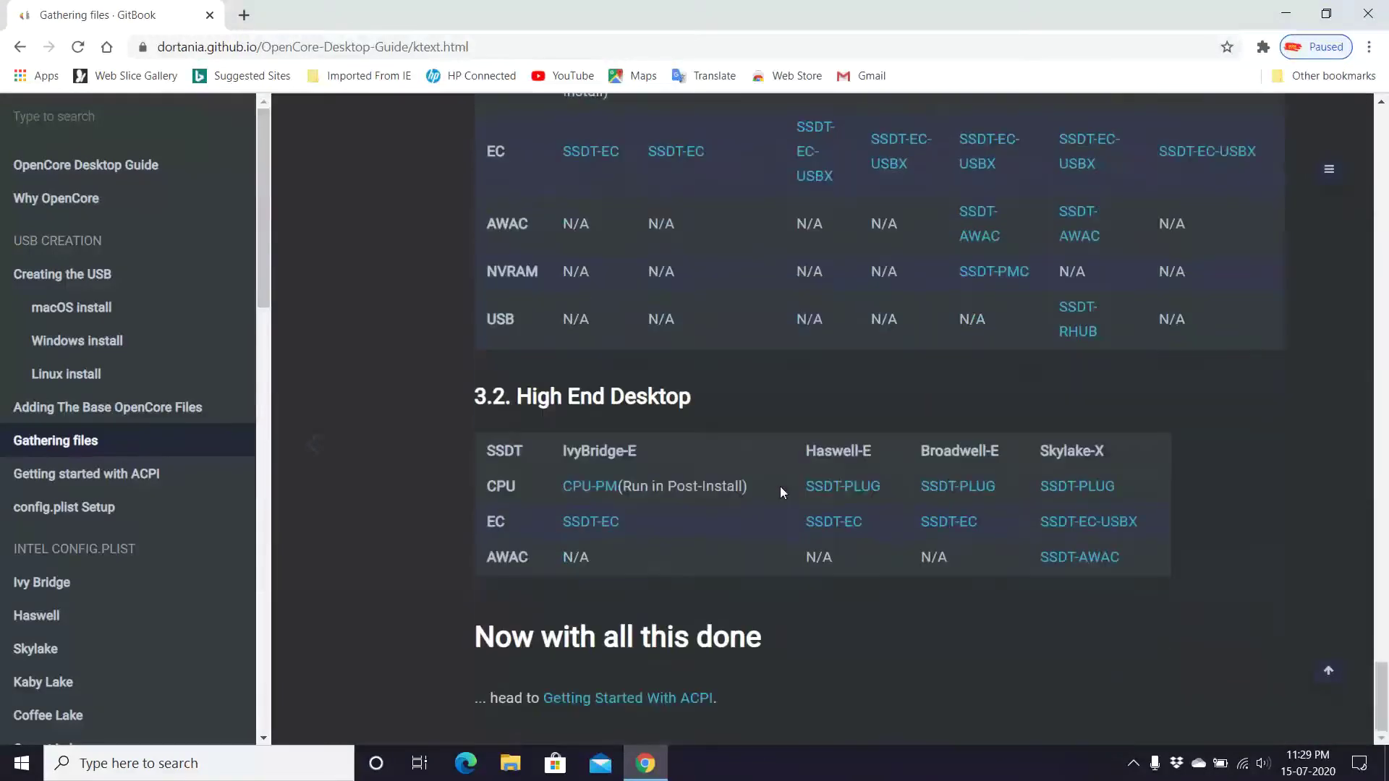
left_click(655, 699)
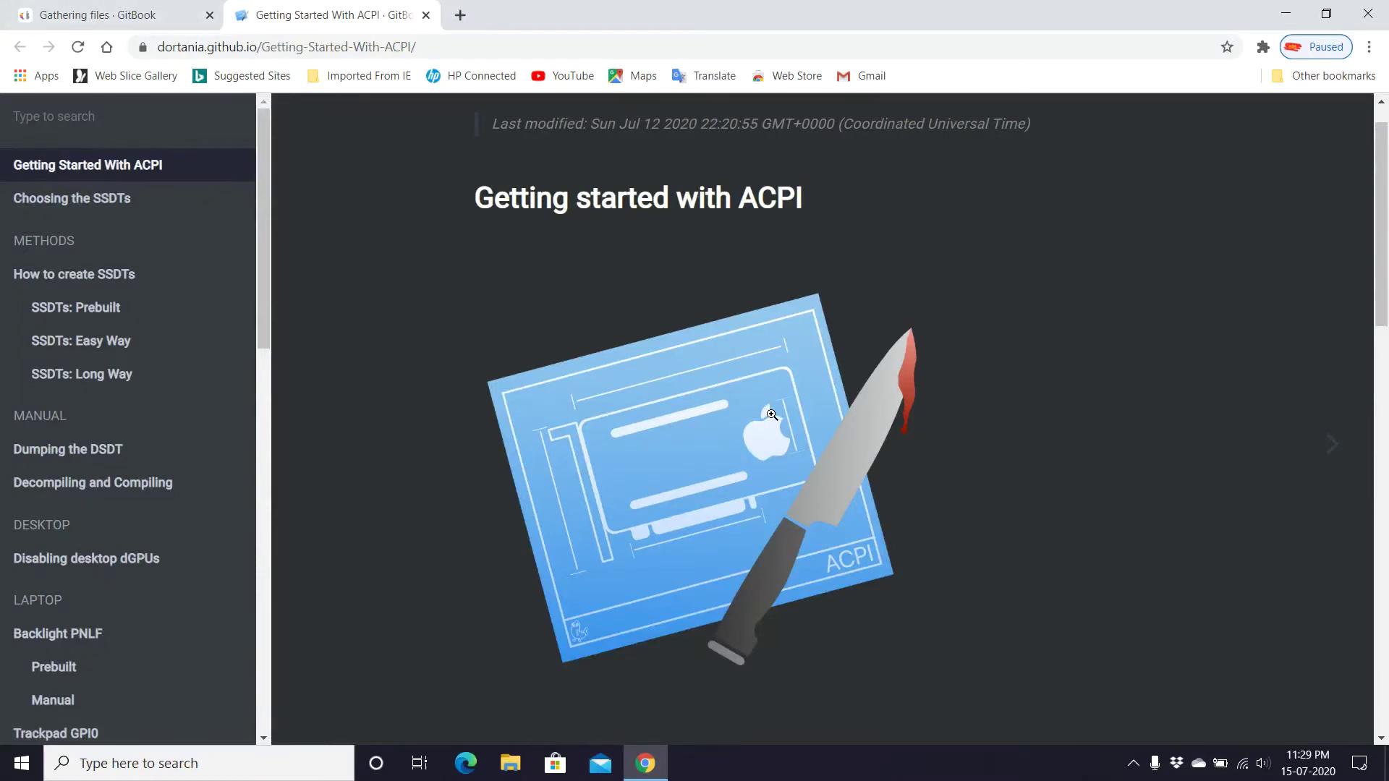
Go to the SSDTs: Easy Way page and open its SSDTTime link in a new tab.
scroll(771, 414, "down", 2)
scroll(771, 414, "down", 6)
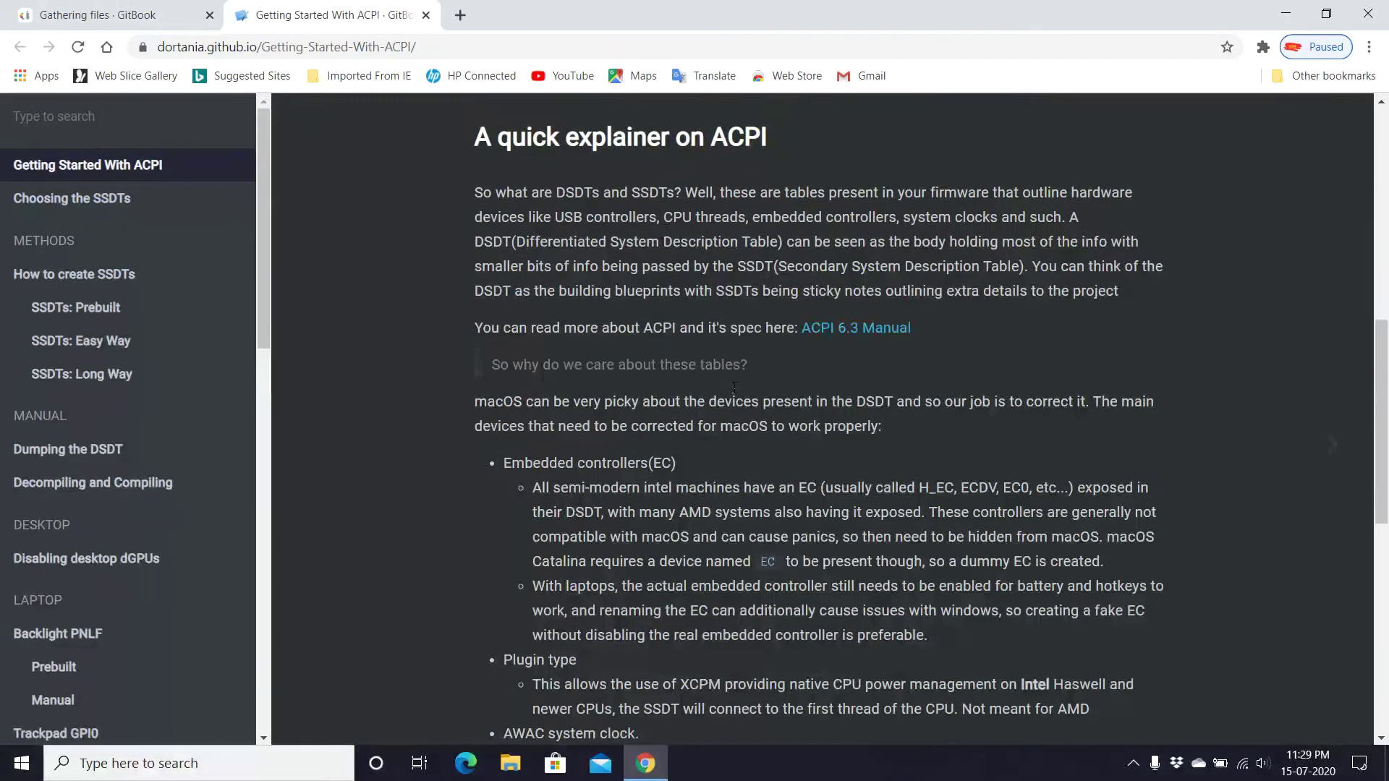
scroll(739, 405, "down", 4)
scroll(739, 409, "down", 5)
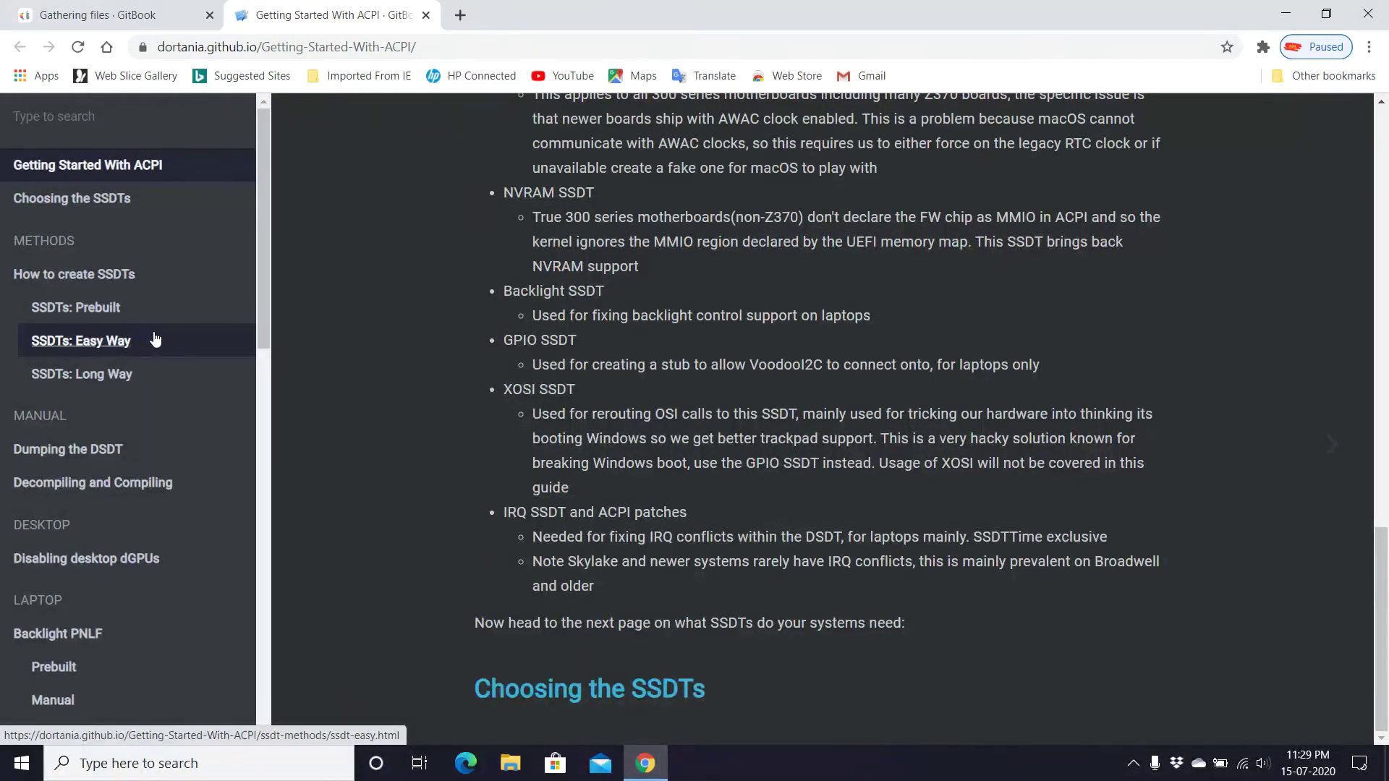
left_click(155, 340)
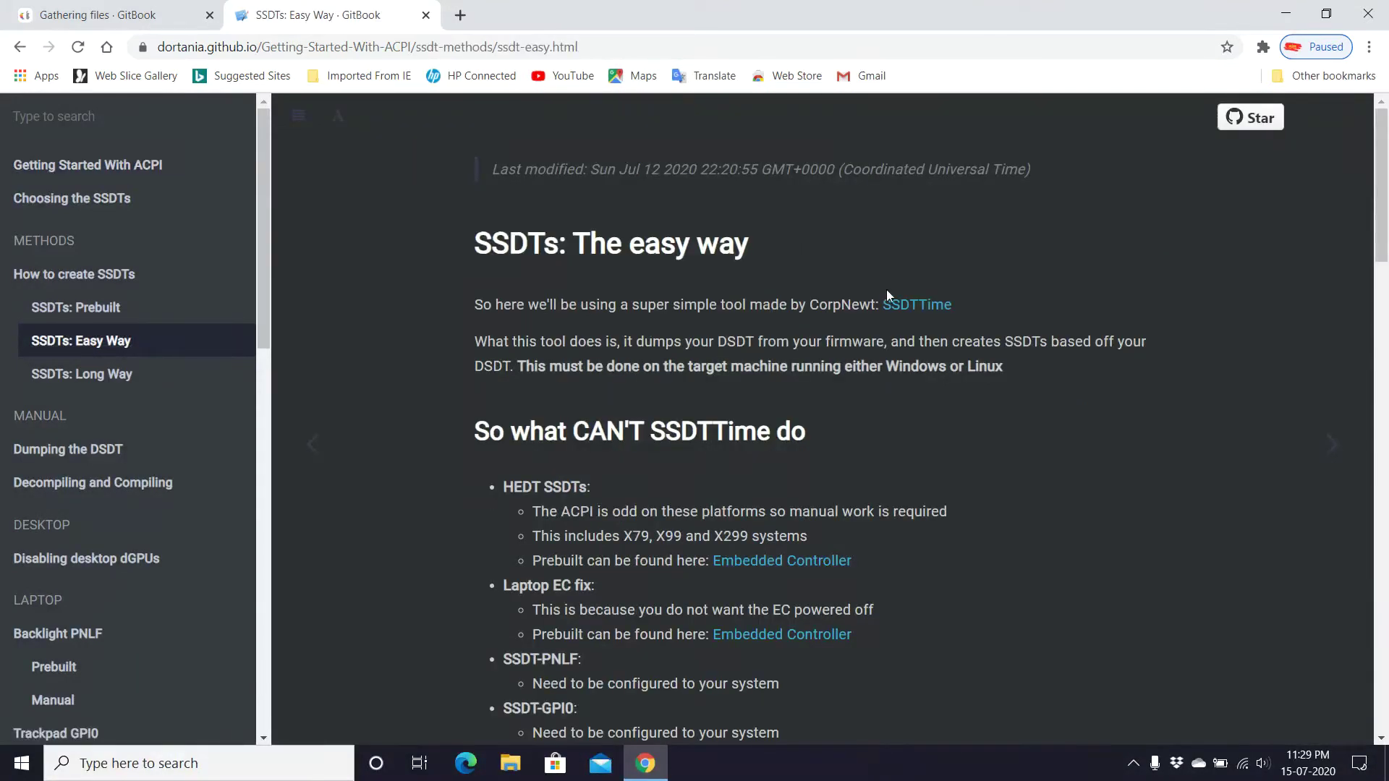
left_click_drag(473, 304, 1013, 284)
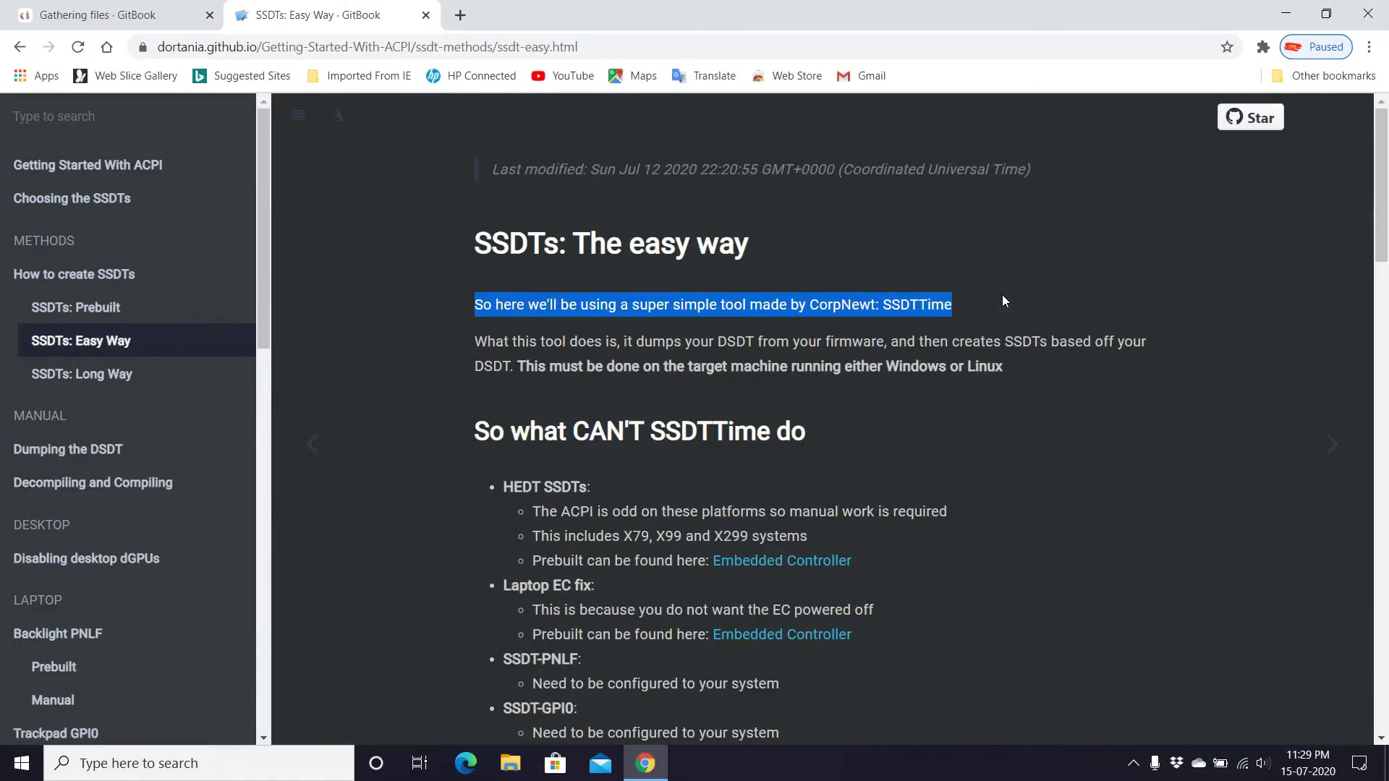
left_click(1003, 301)
Save the SSDTTime repository via Code > Download ZIP as SSDTTime-master.zip, then close the GitHub tab.
left_click(902, 305)
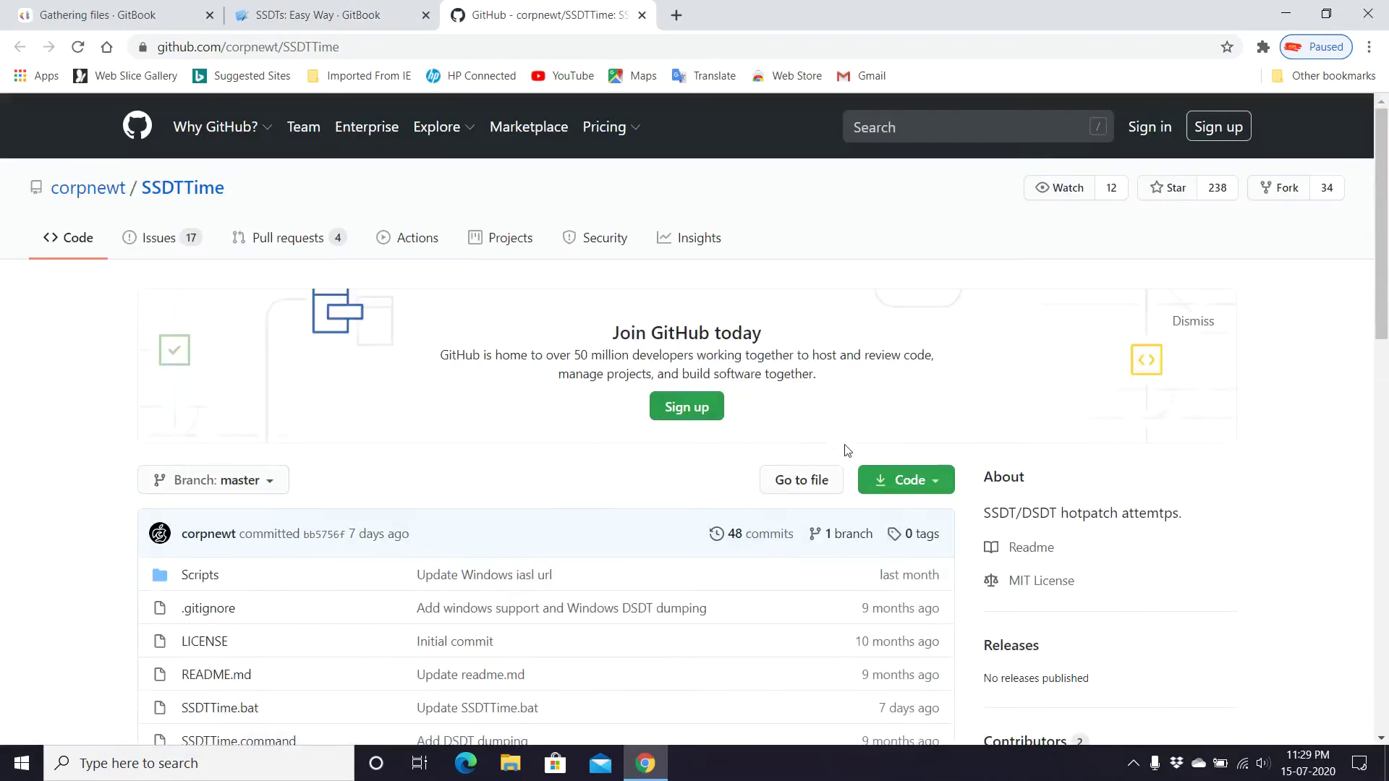
scroll(848, 450, "down", 3)
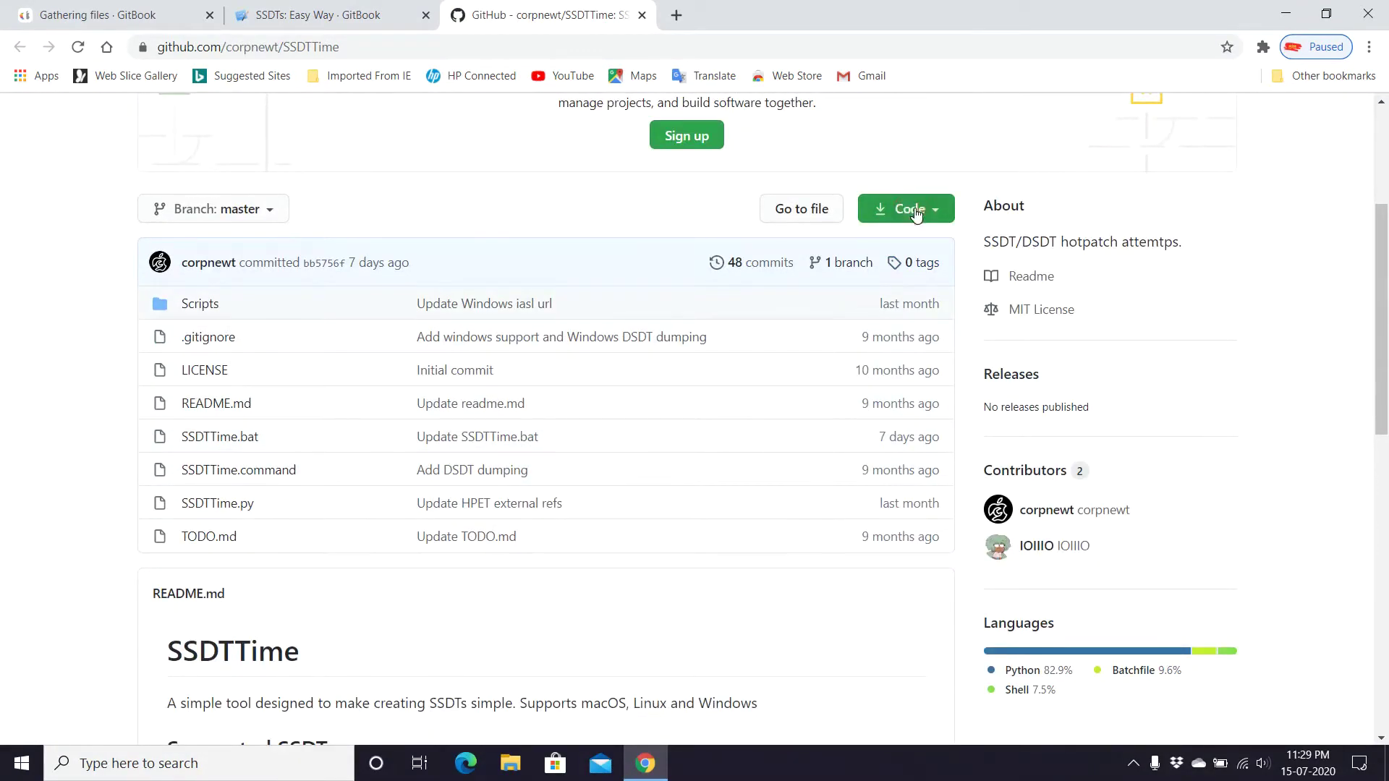
left_click(913, 210)
left_click(744, 411)
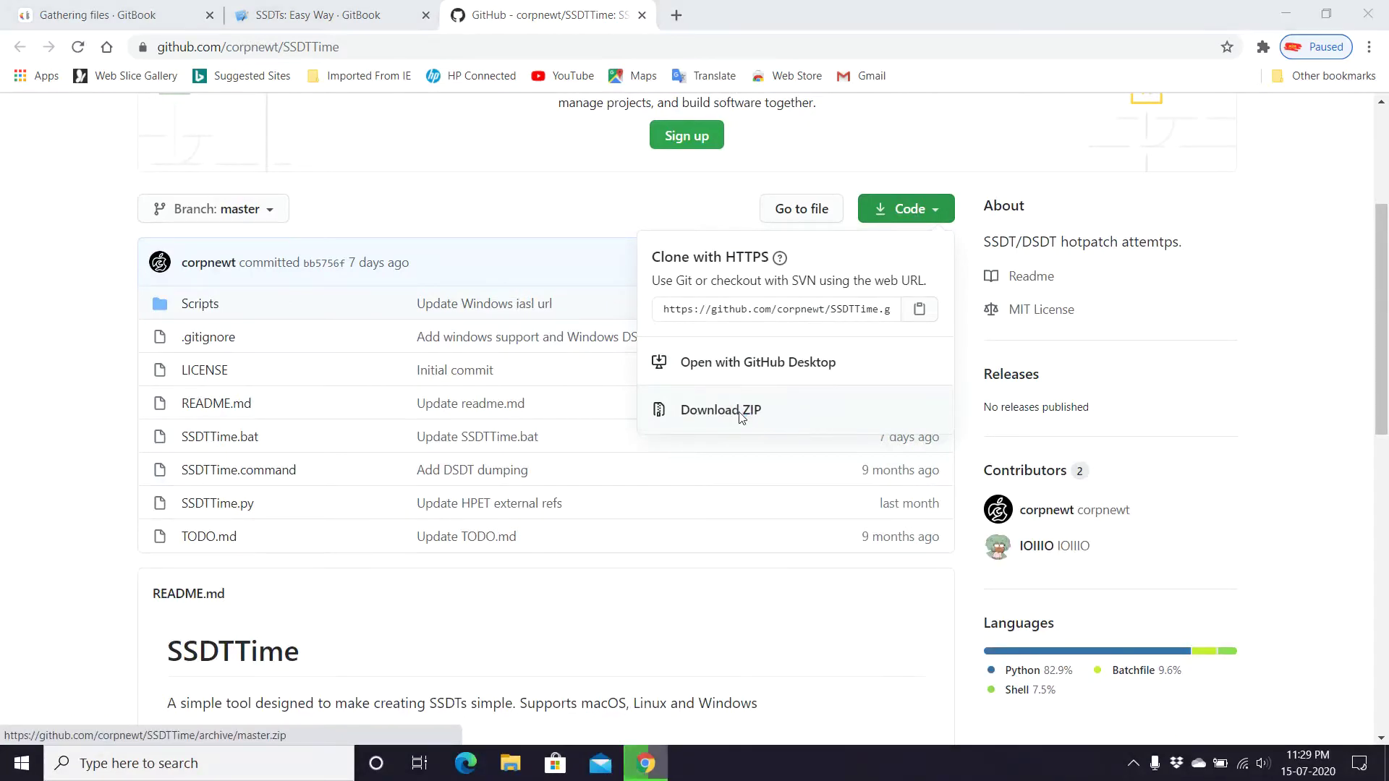
left_click(542, 402)
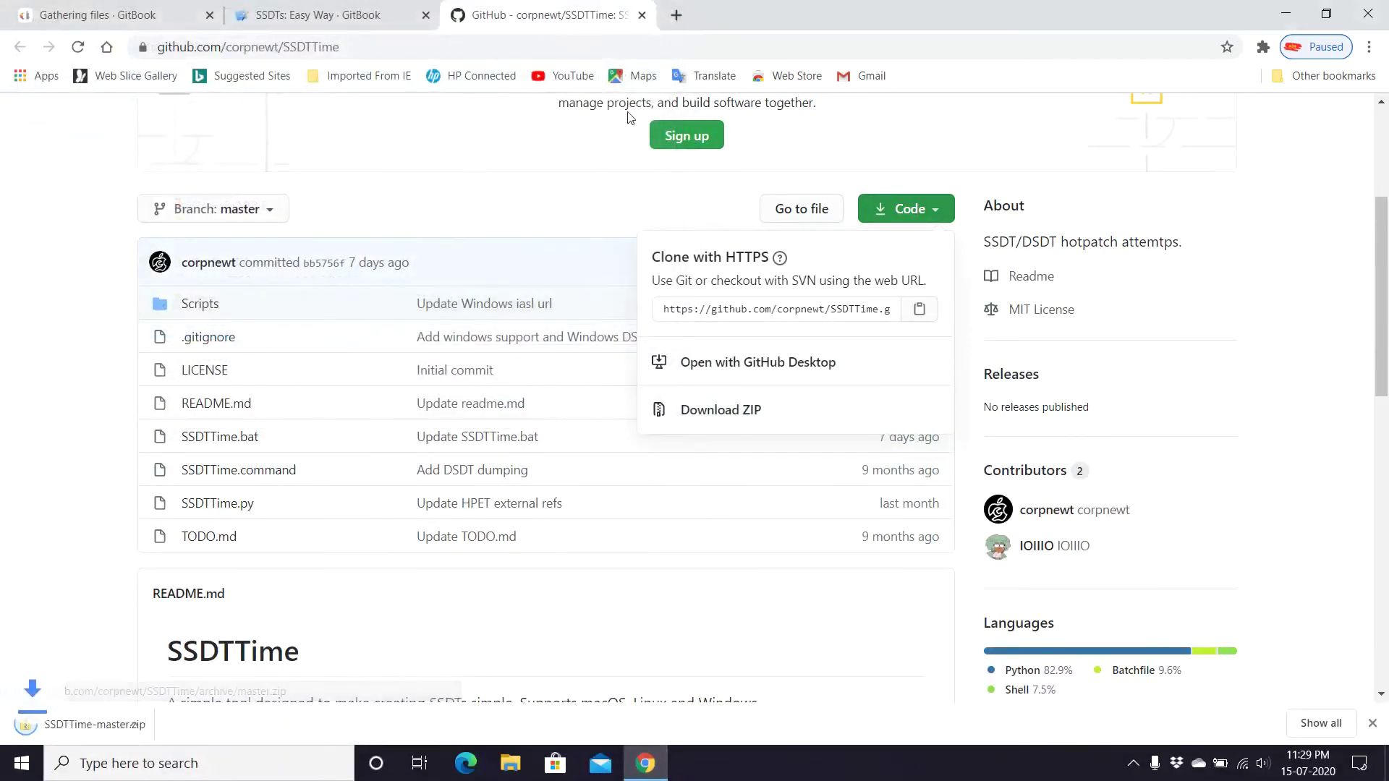
left_click(643, 15)
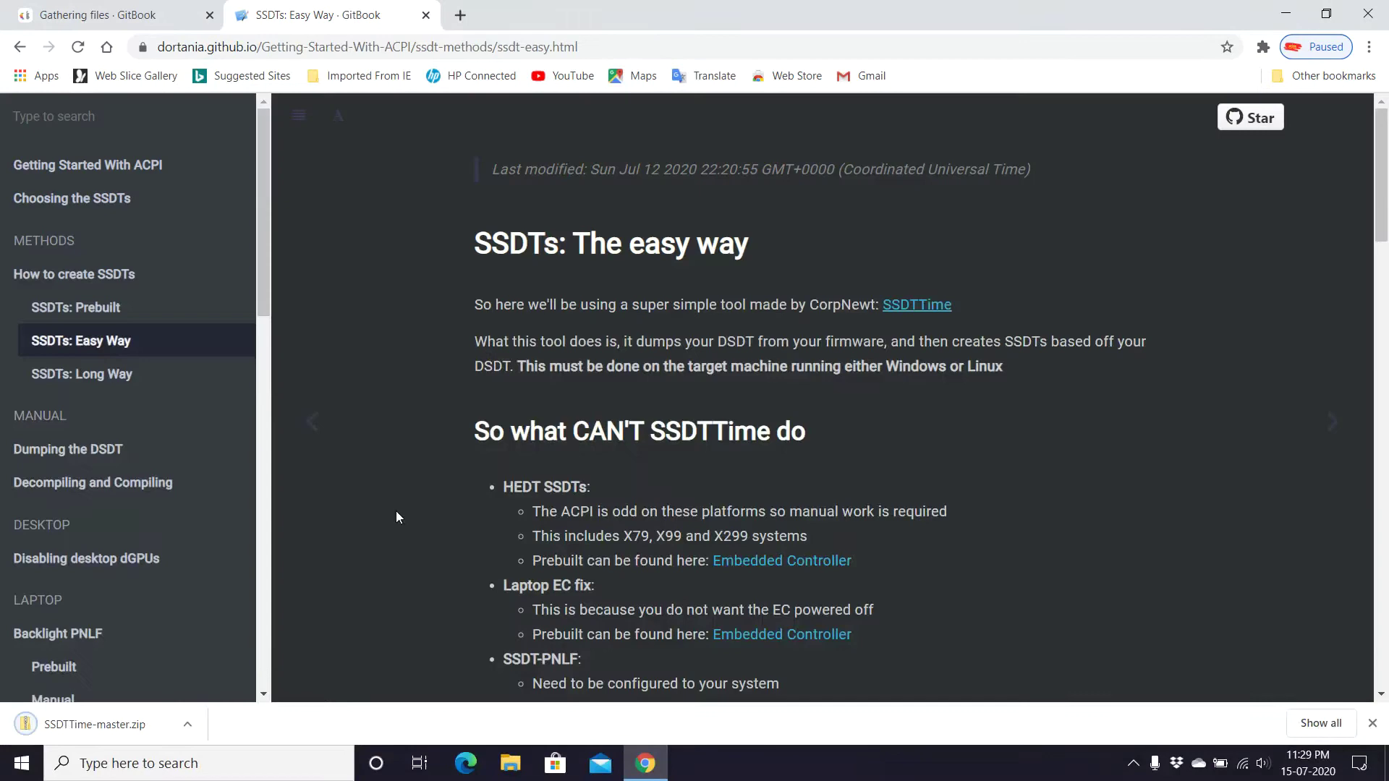
left_click(186, 724)
Extract SSDTTime-master.zip with 7-Zip to SSDTTime-master\ and open the new folder.
left_click(244, 655)
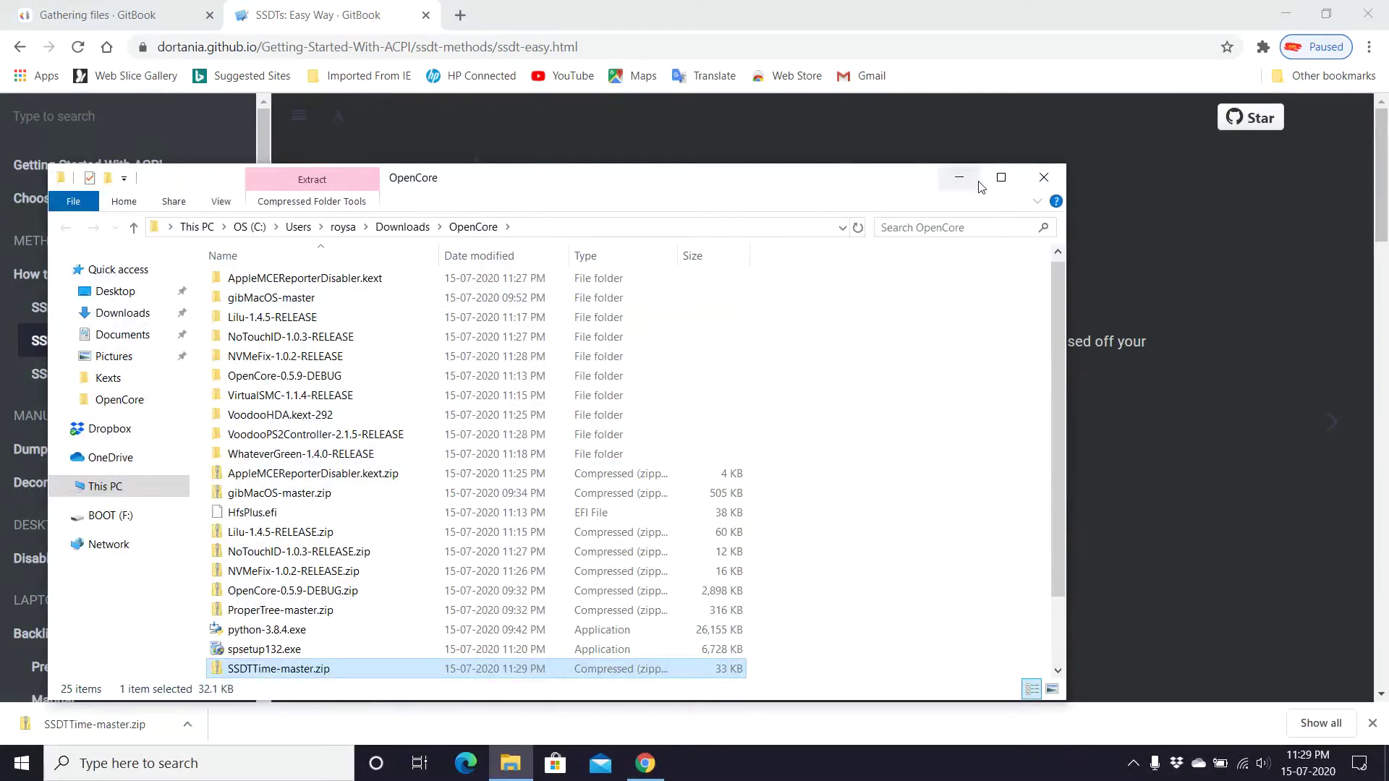
left_click(1001, 177)
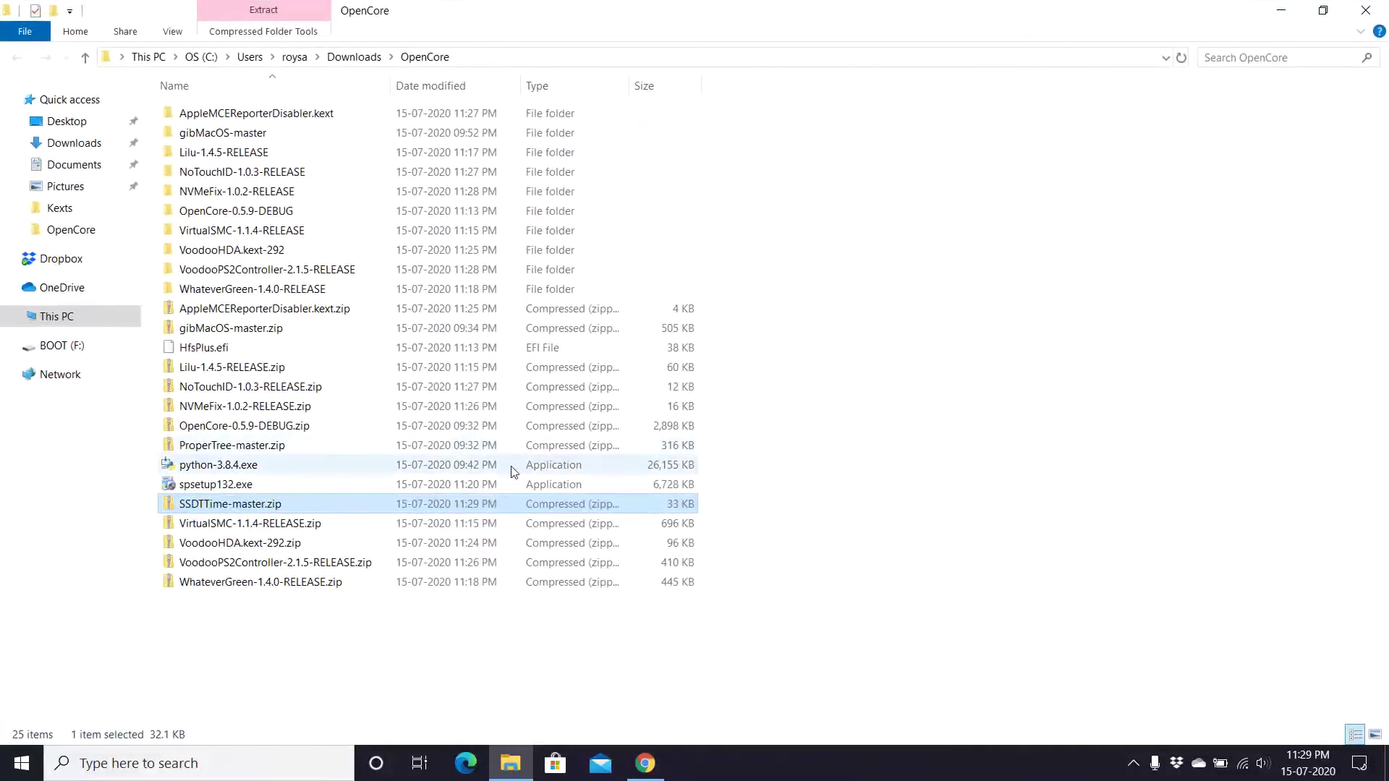
right_click(355, 514)
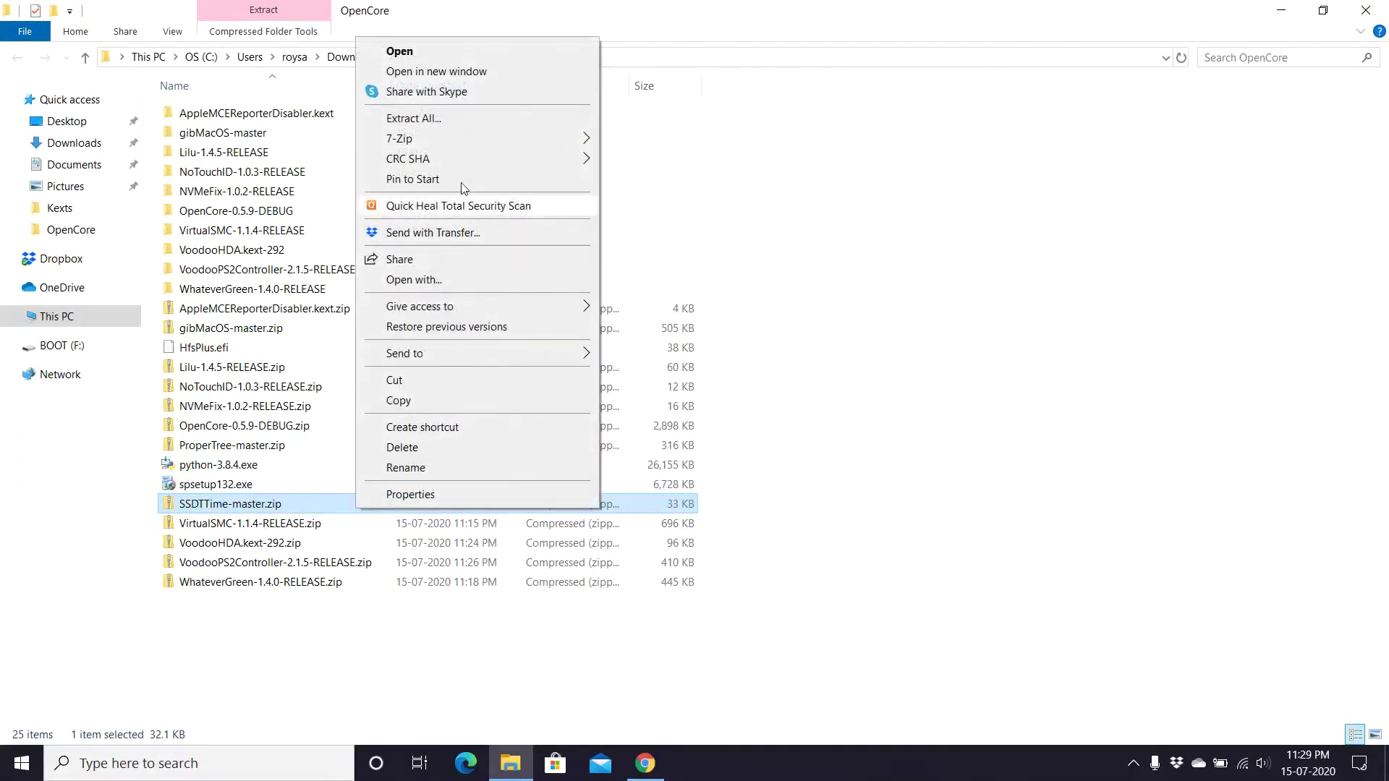
mouse_move(506, 138)
left_click(760, 227)
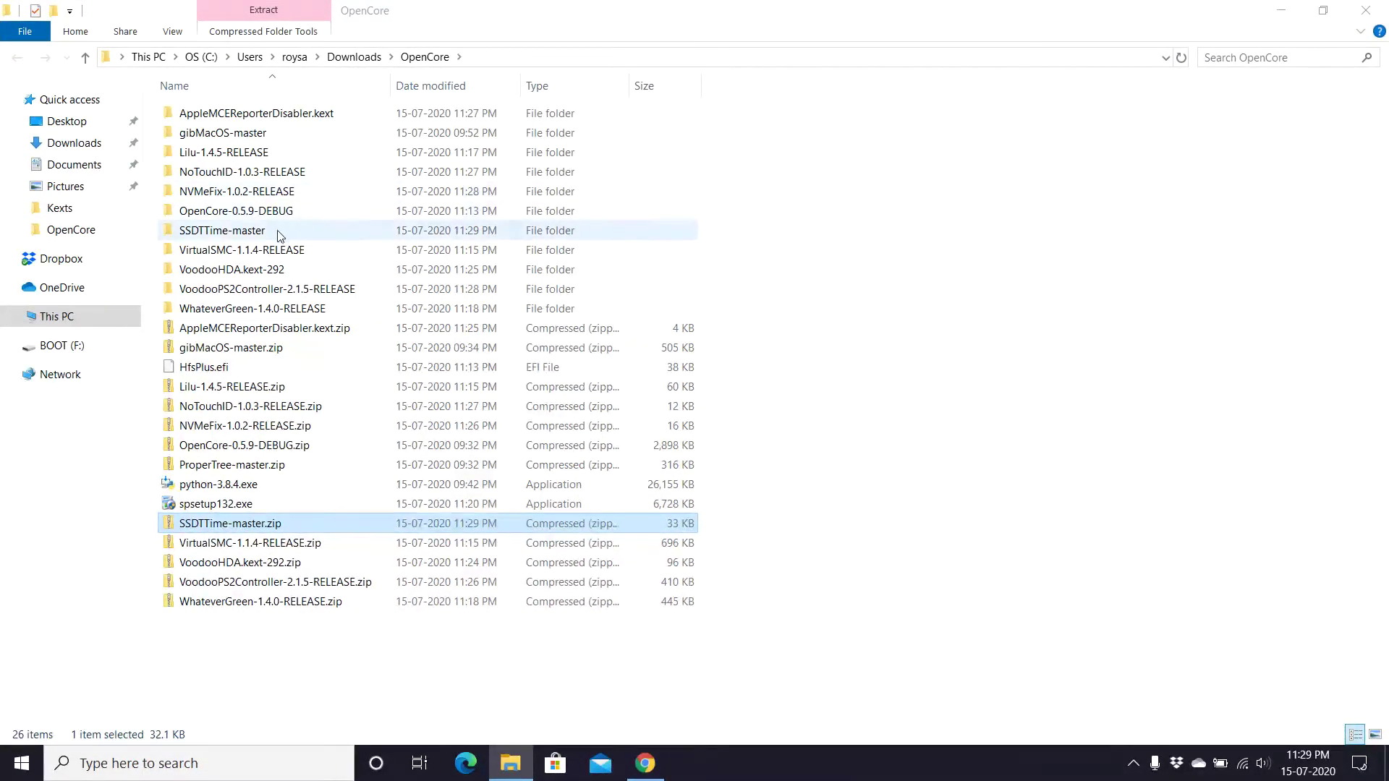
left_click(246, 238)
double_click(284, 230)
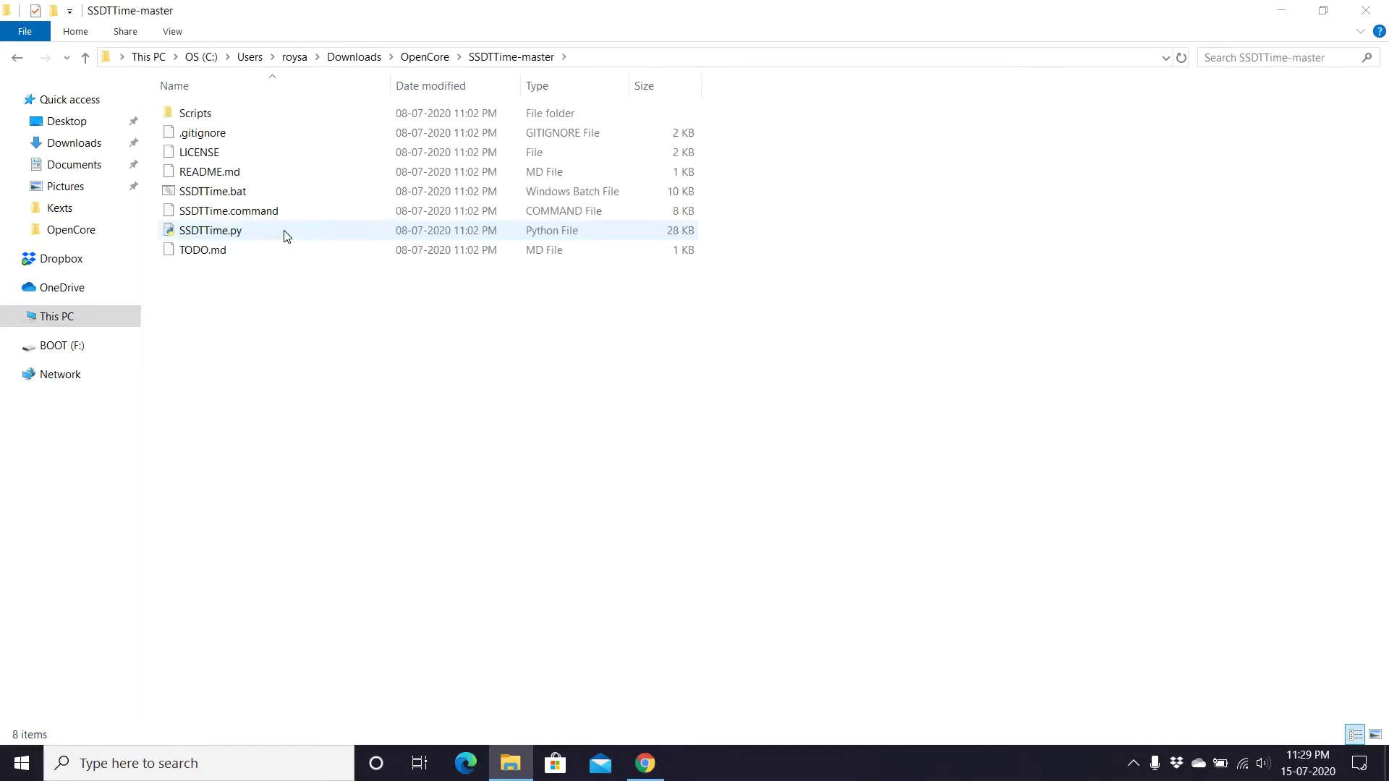
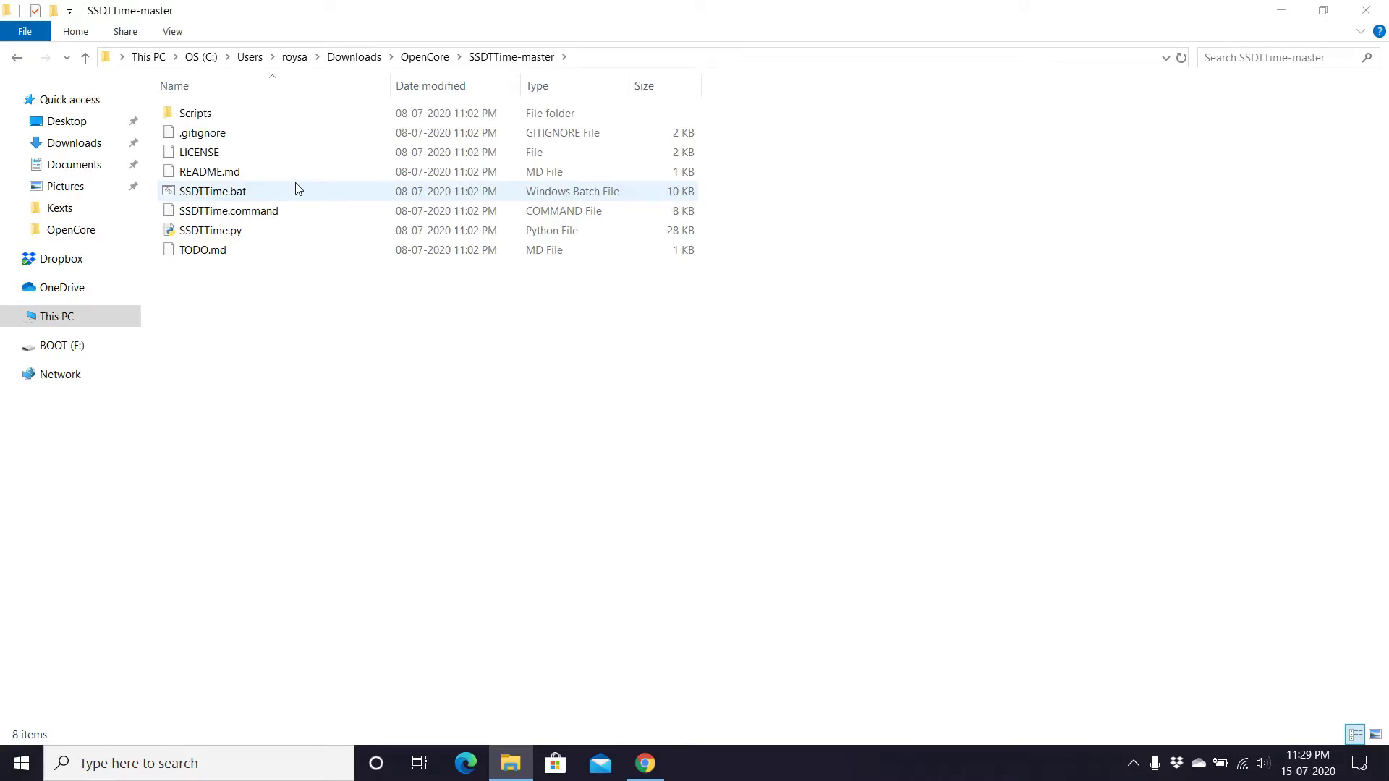
Launch SSDTTime.bat as administrator so it fetches iasl, then return to the SSDT guide in Chrome.
left_click(290, 189)
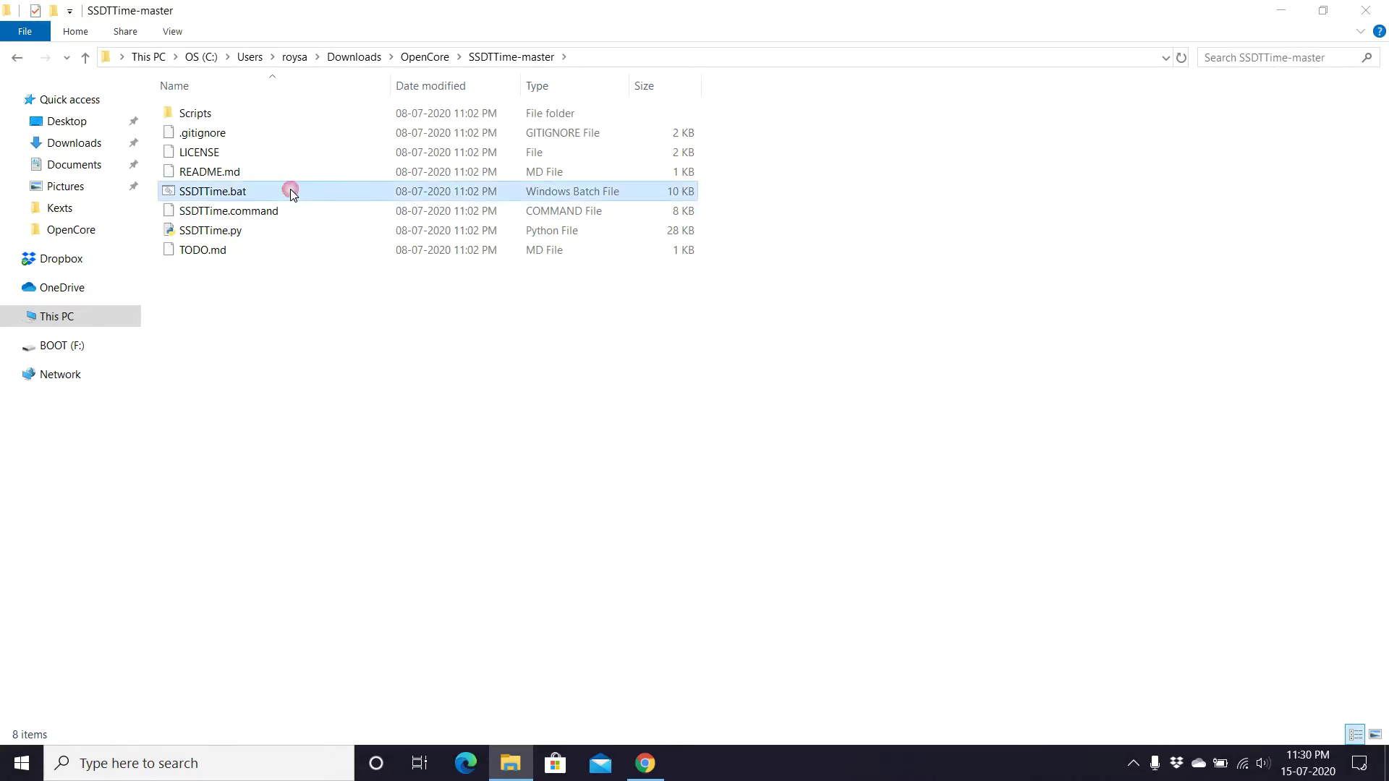
right_click(251, 193)
left_click(339, 267)
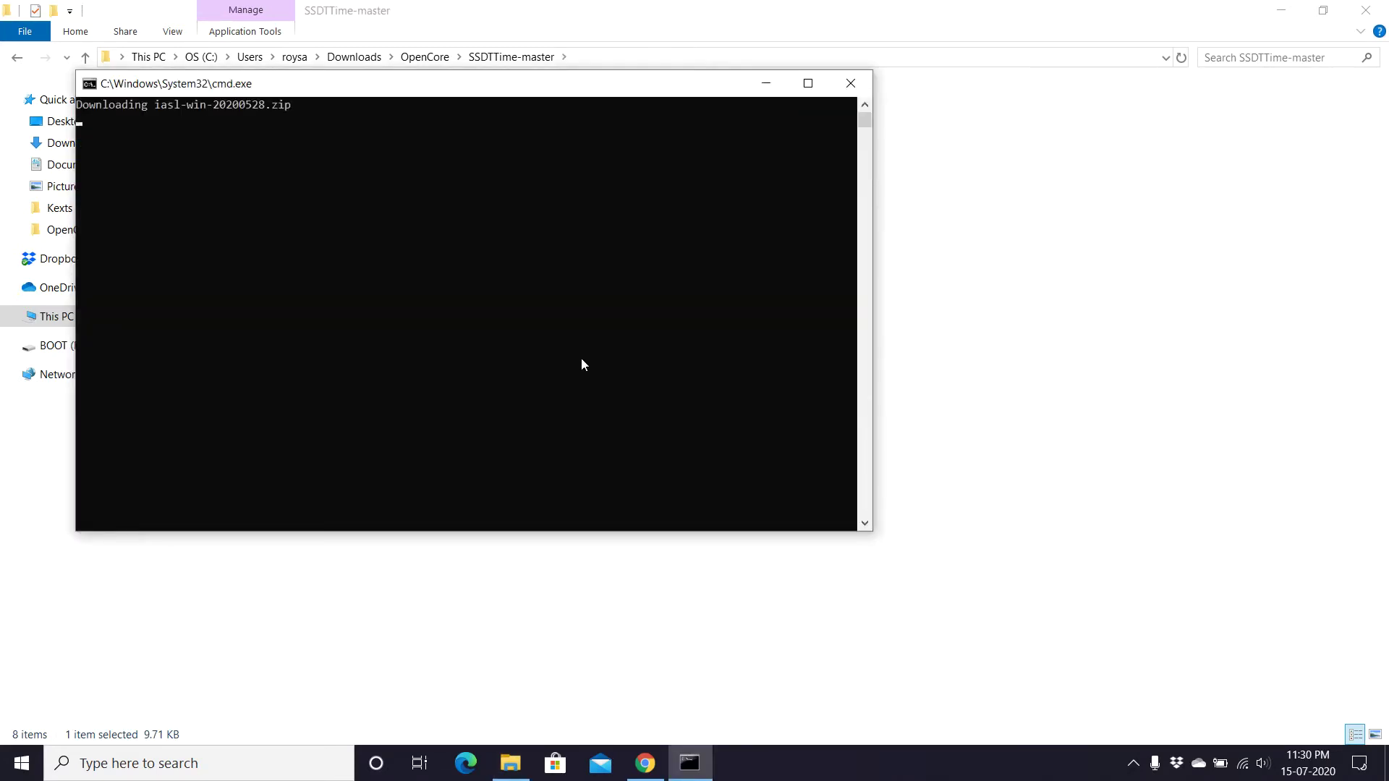
left_click(644, 763)
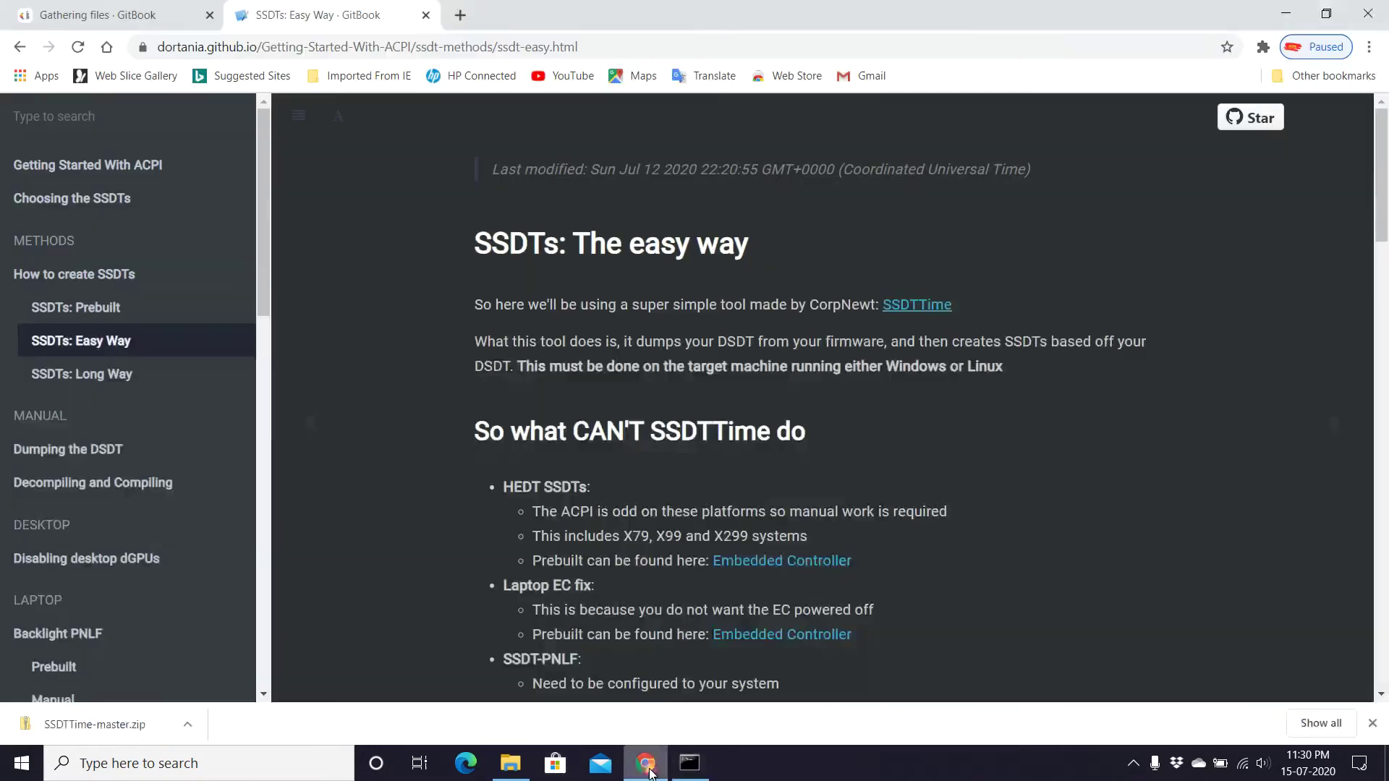
Scroll to 'What are all these options?', highlight the Dump DSDT entry, and return to the SSDTTime menu.
left_click(1372, 722)
scroll(724, 434, "down", 5)
scroll(561, 350, "up", 1)
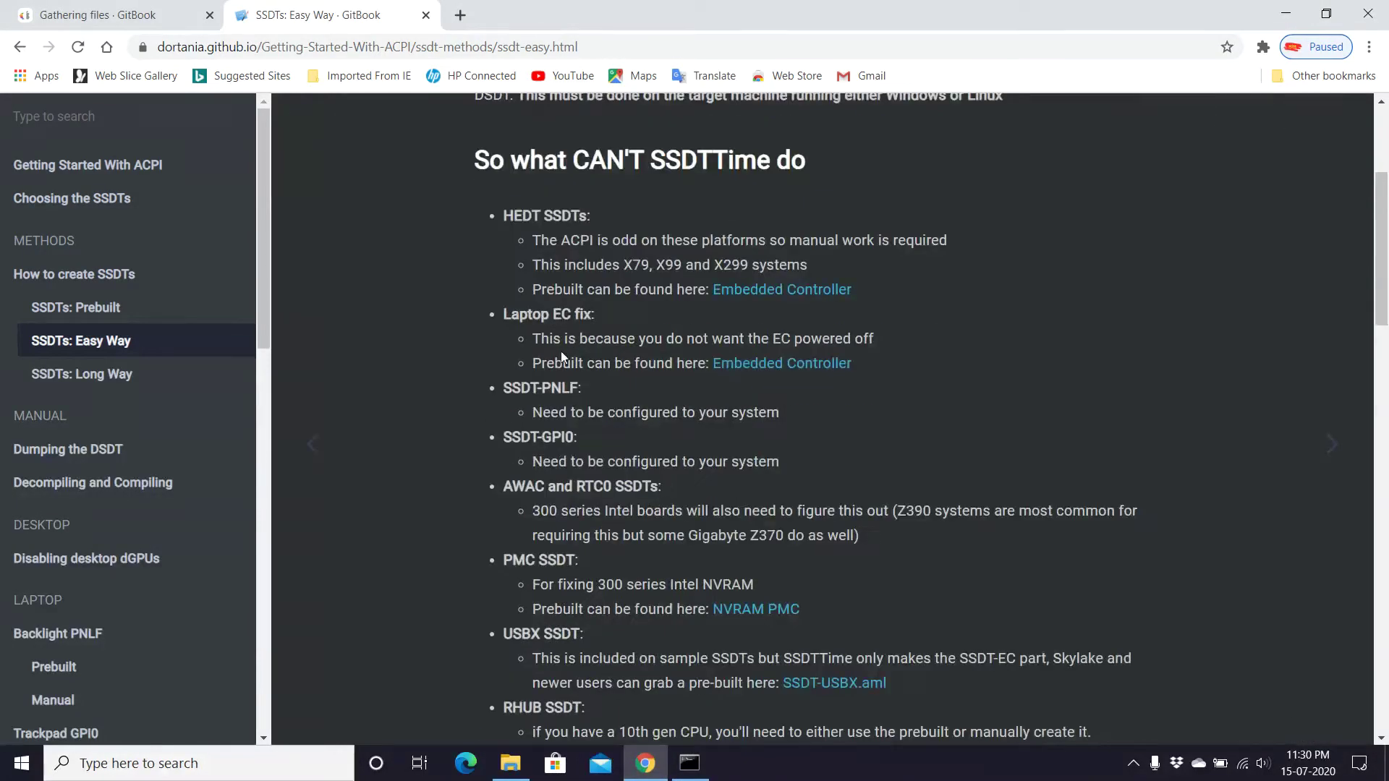
scroll(853, 410, "down", 1)
scroll(853, 404, "down", 9)
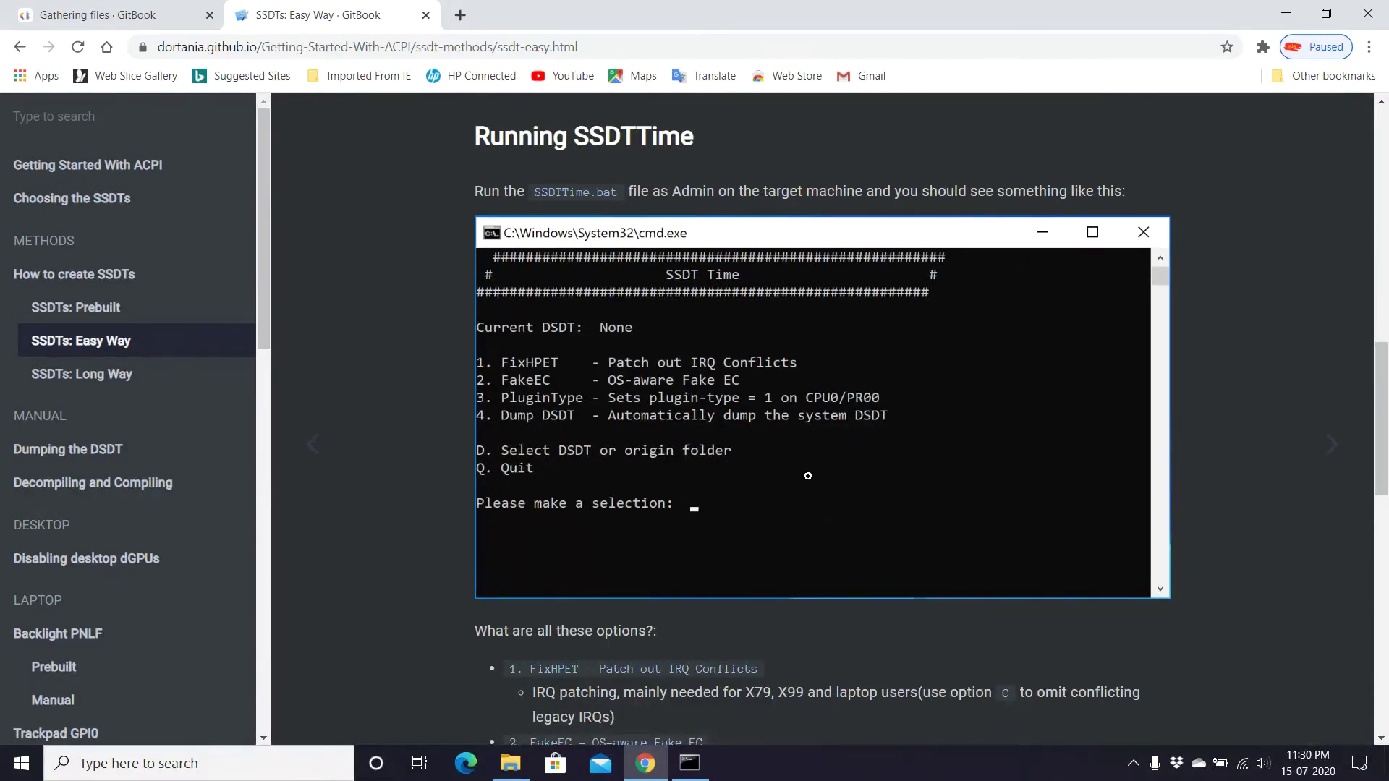
scroll(784, 479, "down", 1)
scroll(784, 479, "down", 2)
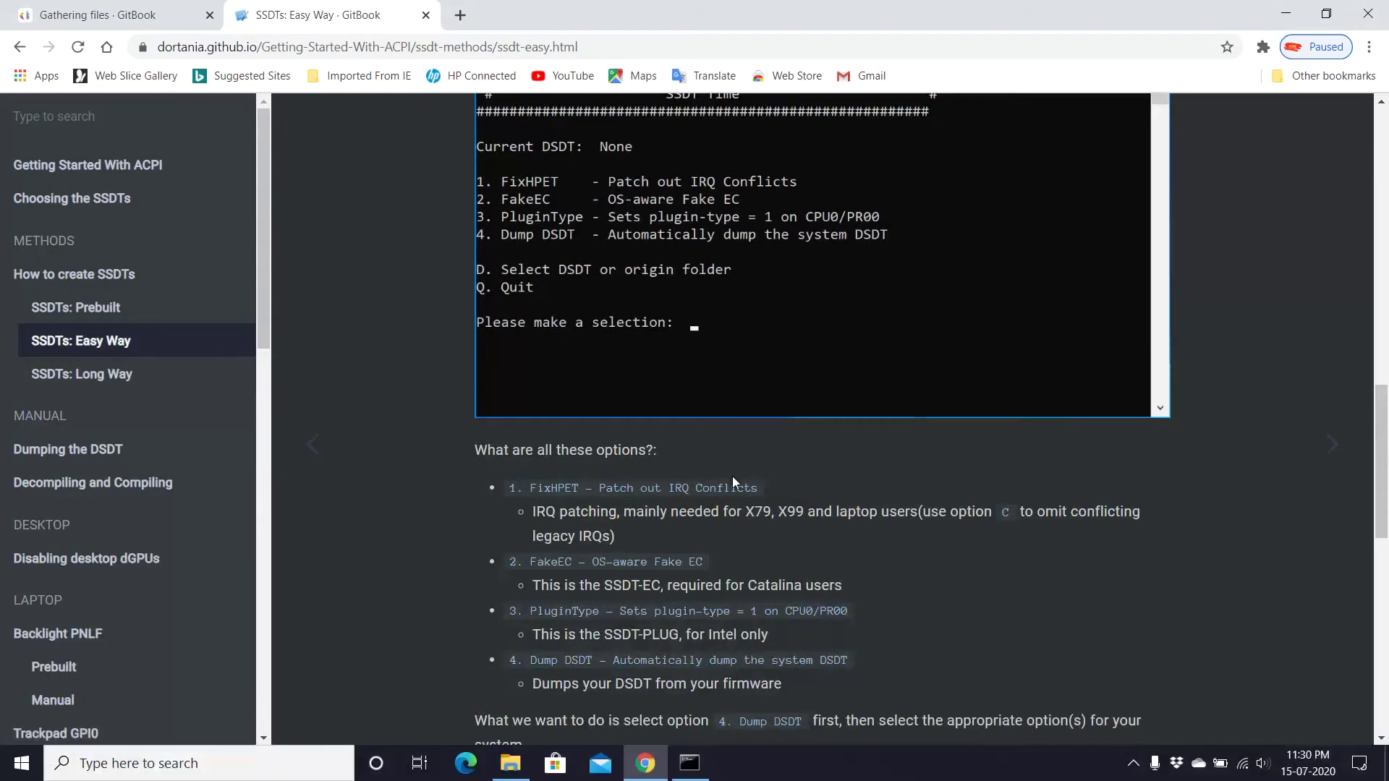
scroll(715, 522, "down", 1)
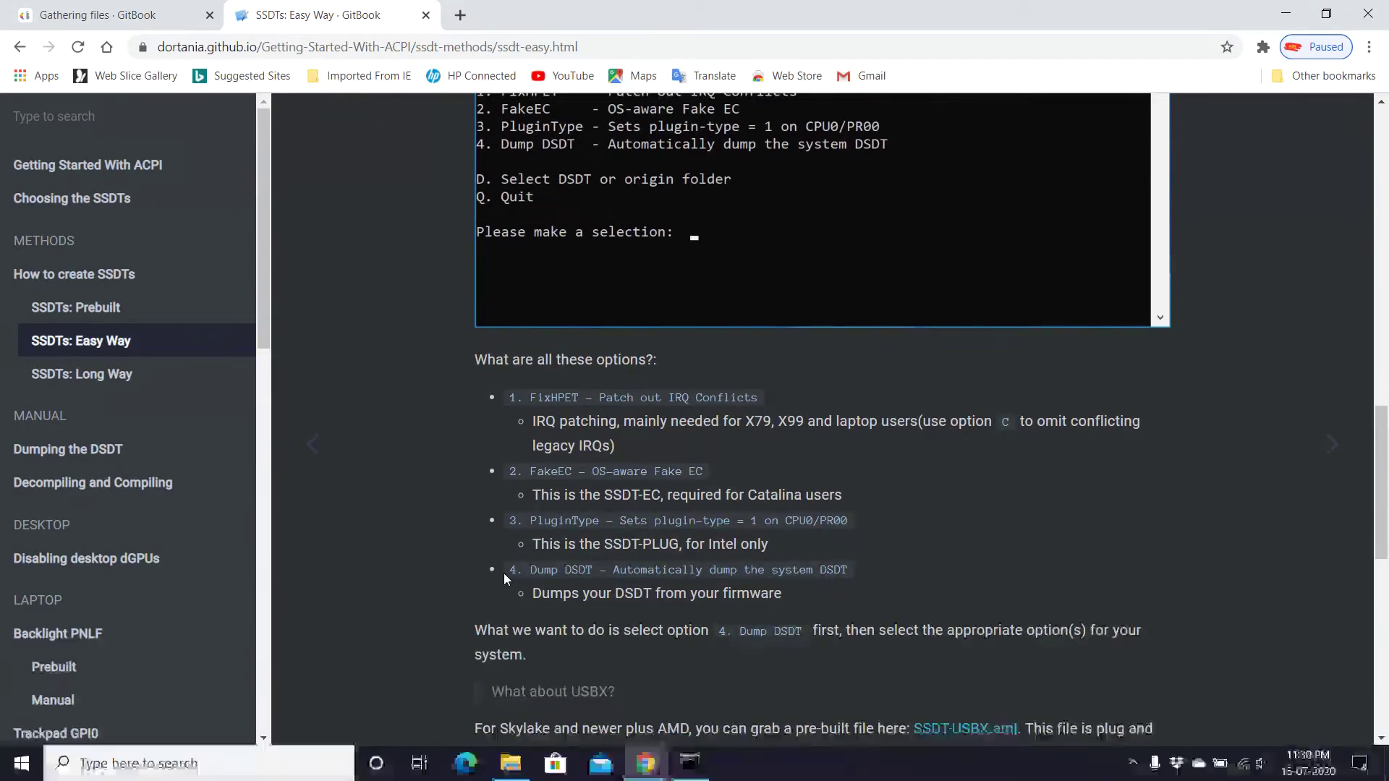
left_click_drag(529, 582, 787, 592)
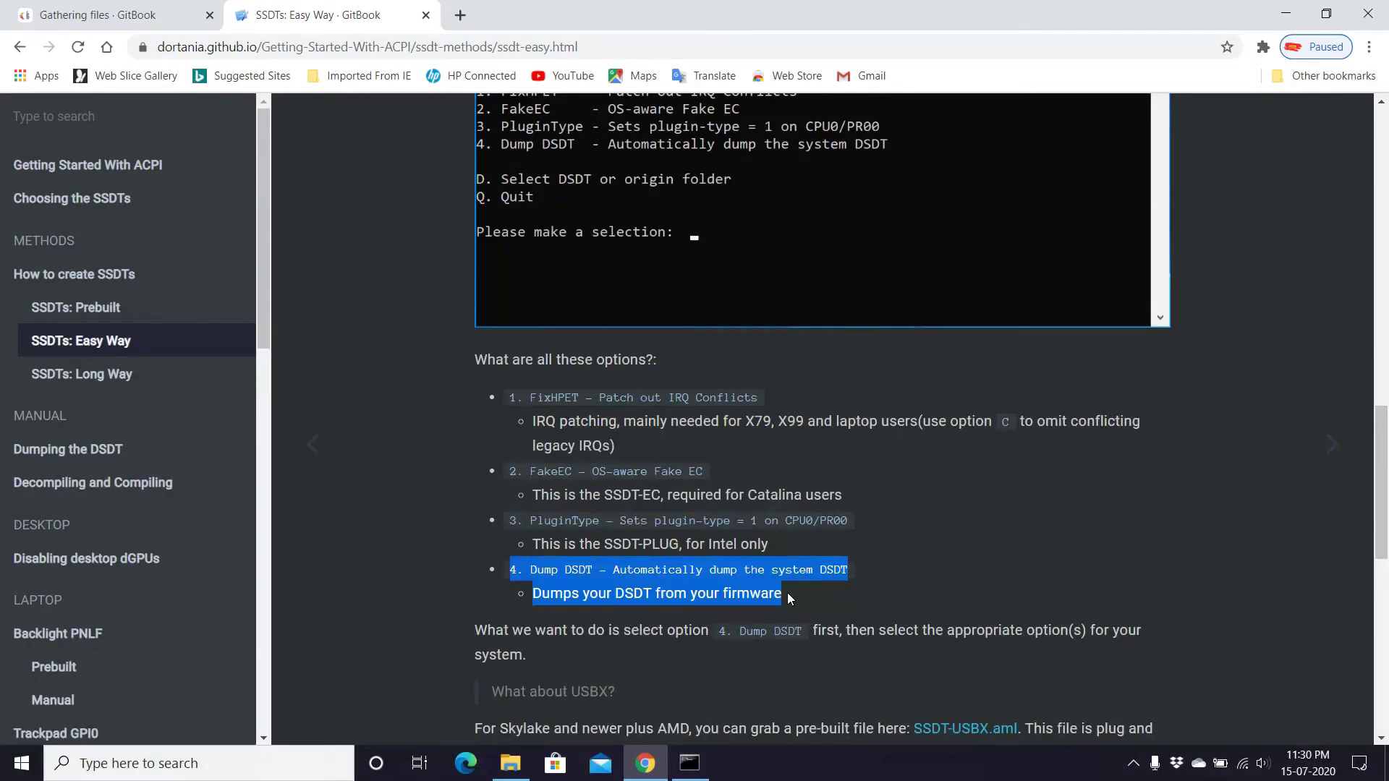
left_click(689, 763)
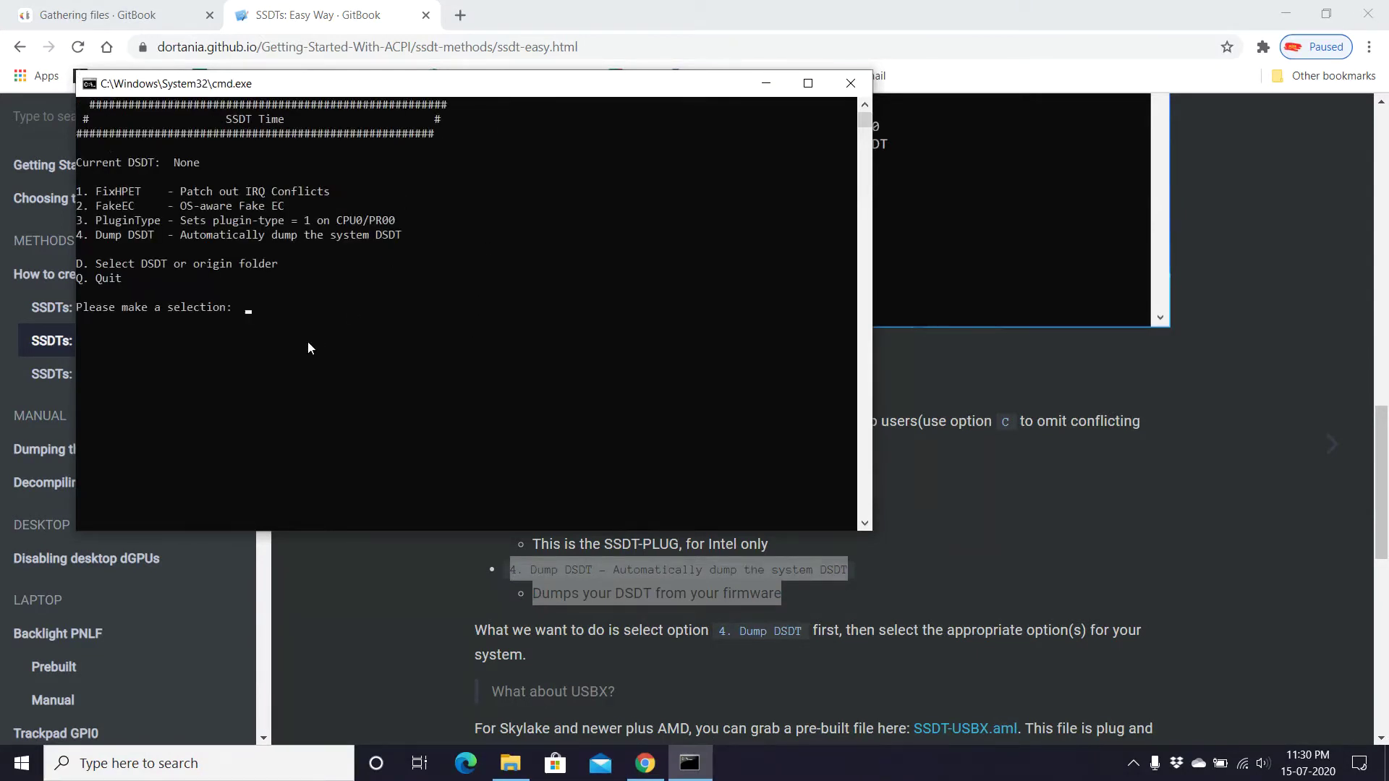
Dump the system DSDT with SSDTTime option 4 and return to the main menu.
type("4")
left_click_drag(82, 236, 414, 239)
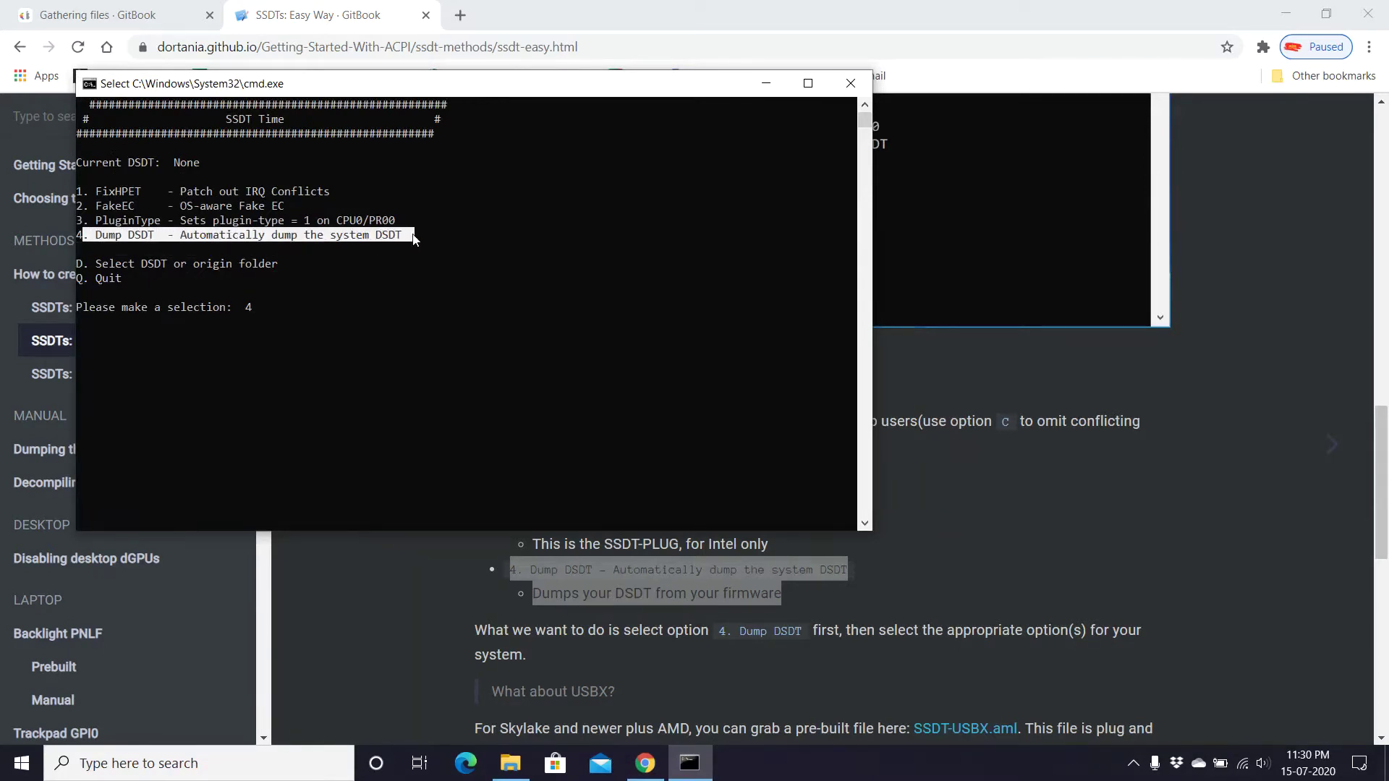
left_click(315, 327)
key("BackSpace")
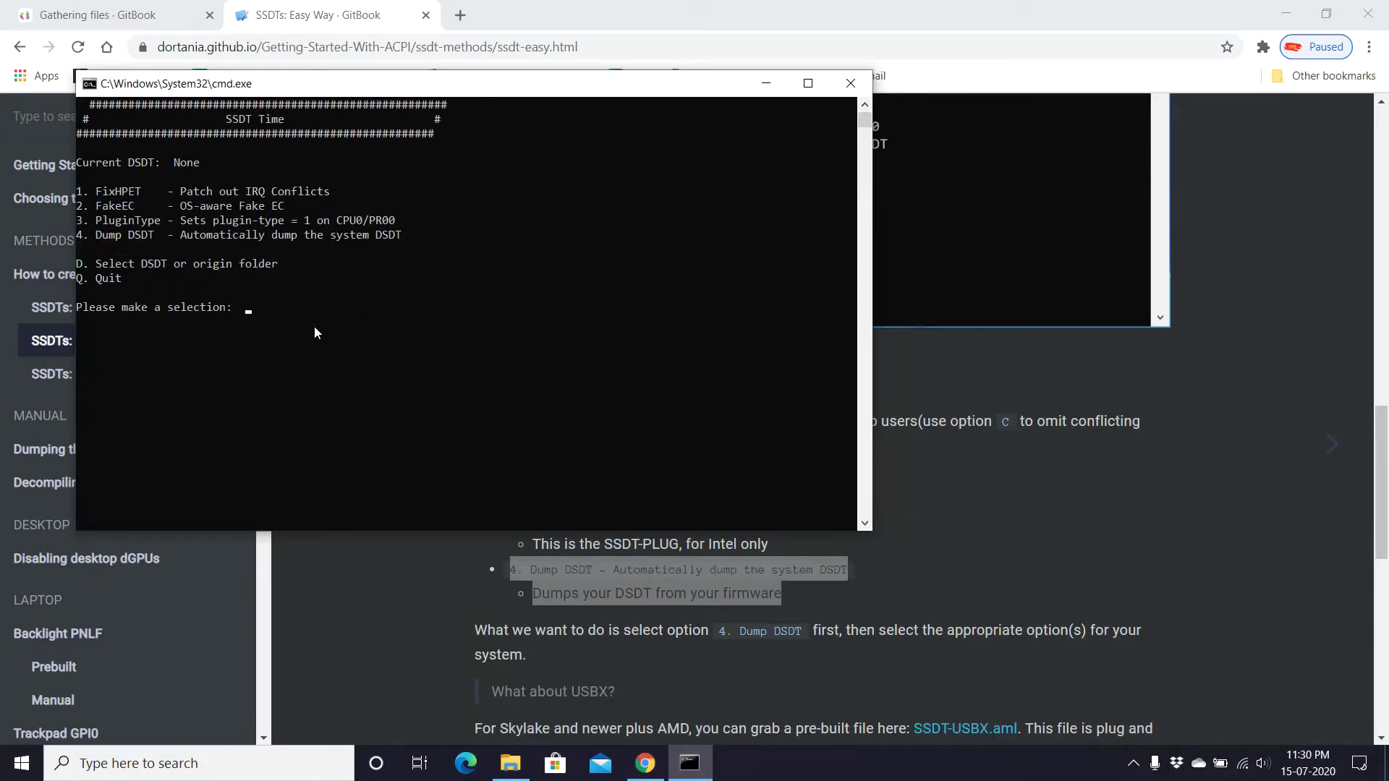
type("4")
key("Return")
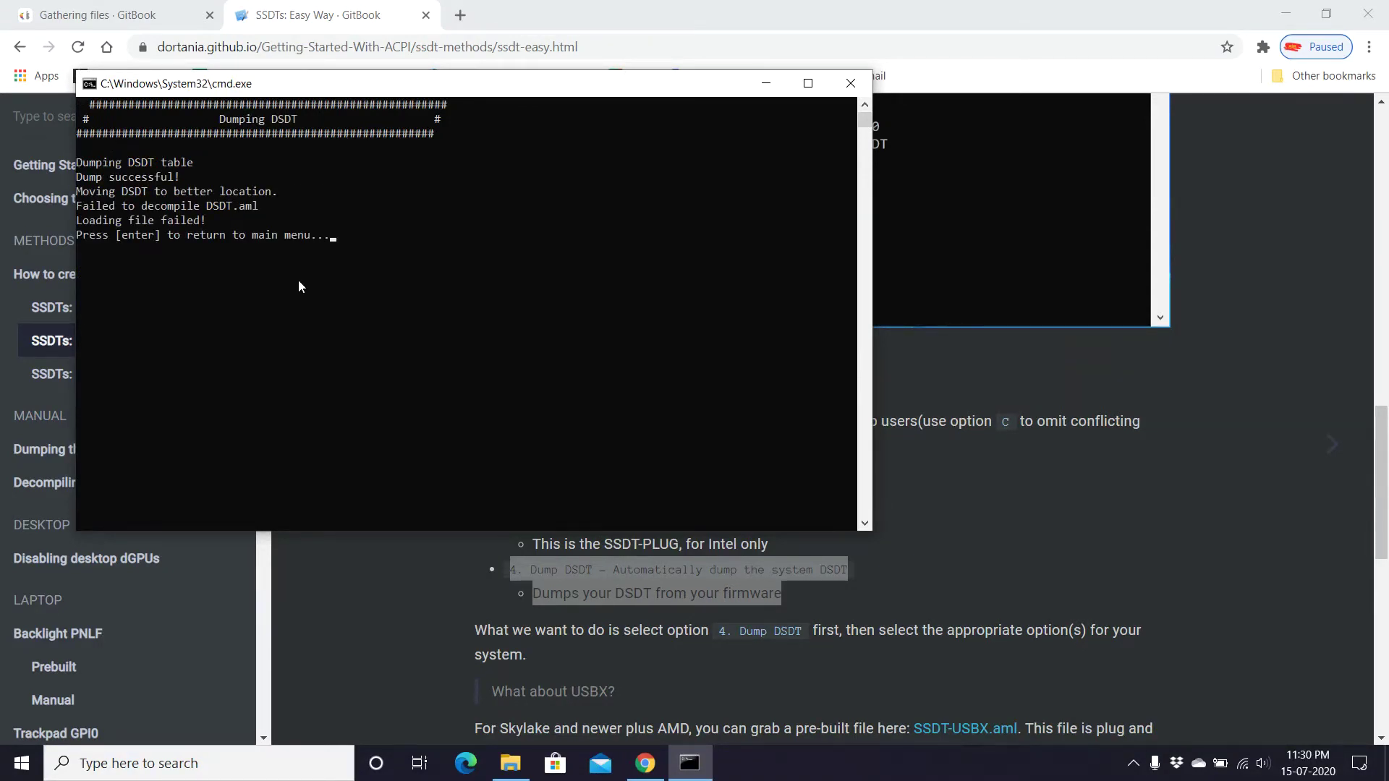
key("Return")
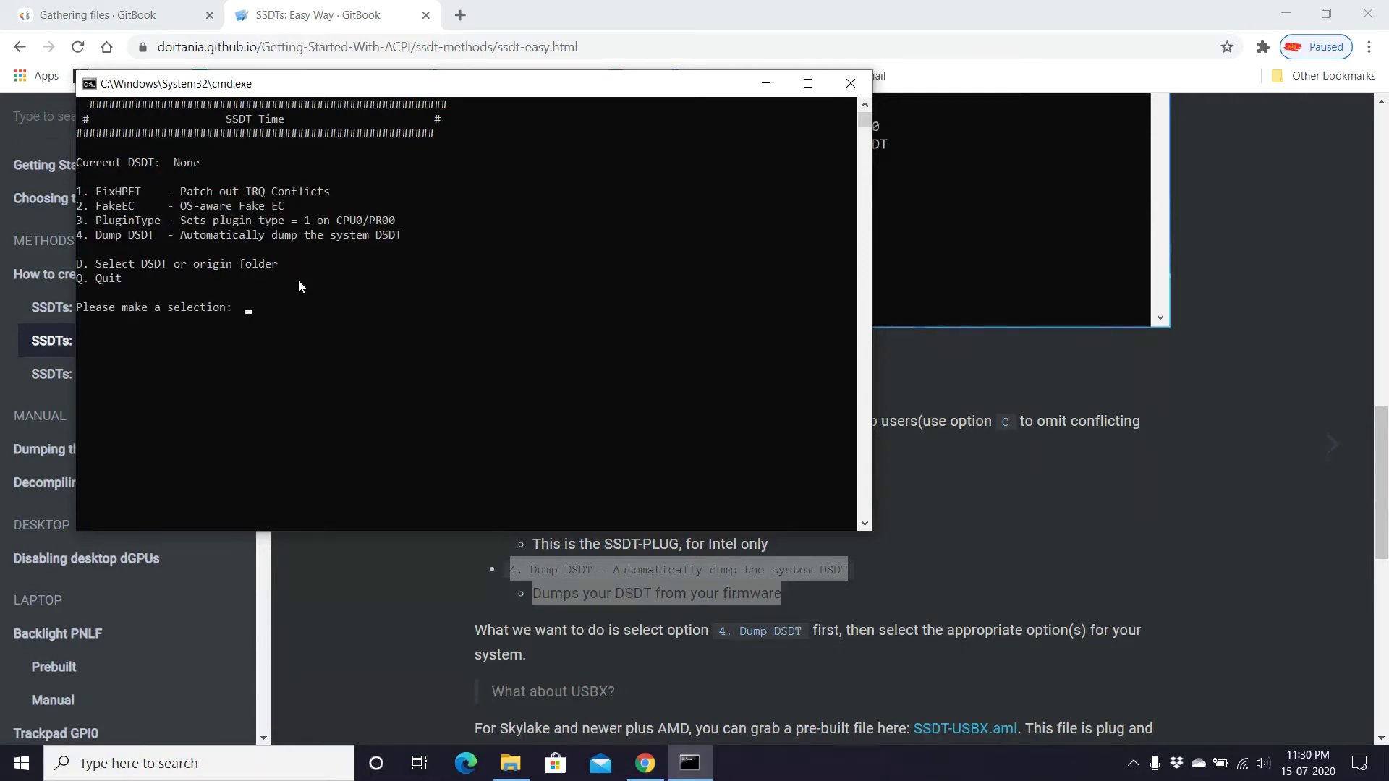
Check the FakeEC description in the guide, then choose SSDTTime option 2 (FakeEC).
left_click(970, 561)
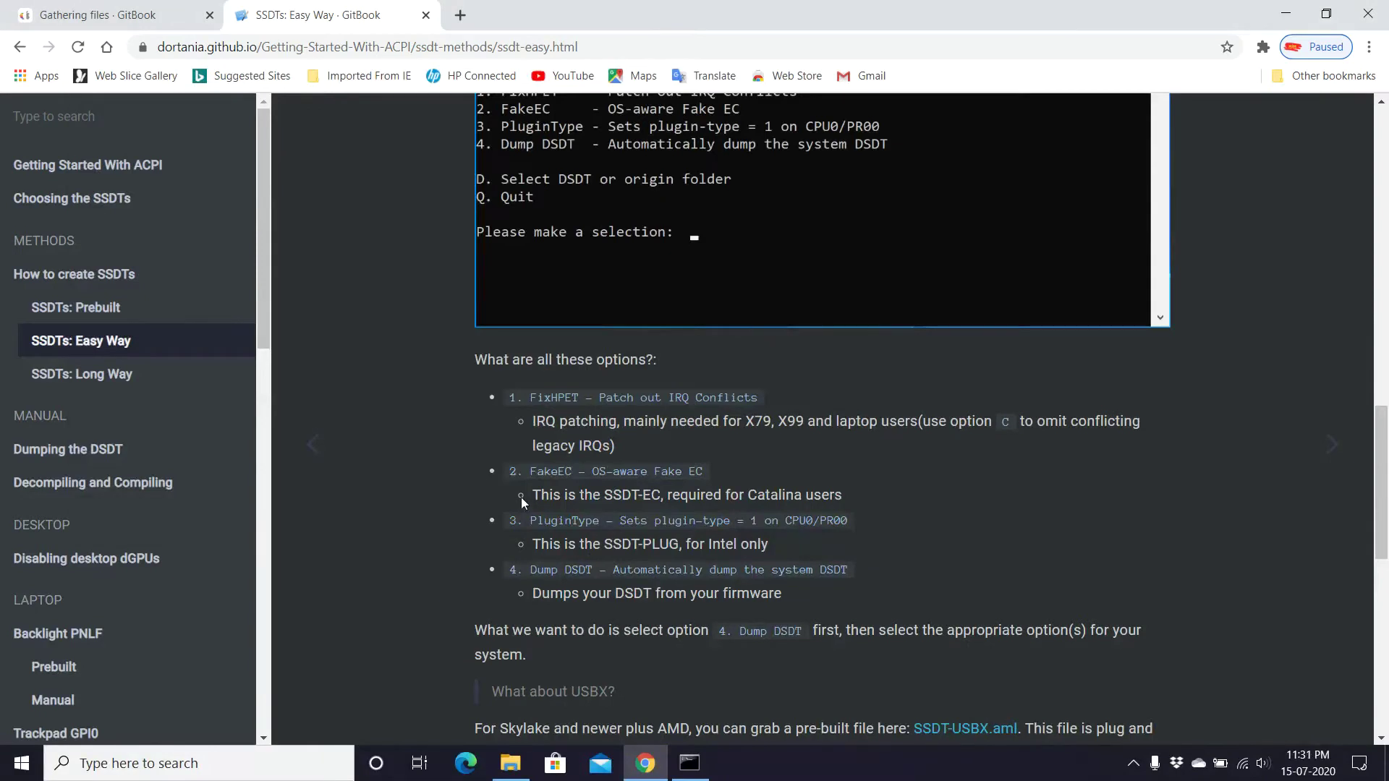
left_click_drag(506, 472, 837, 500)
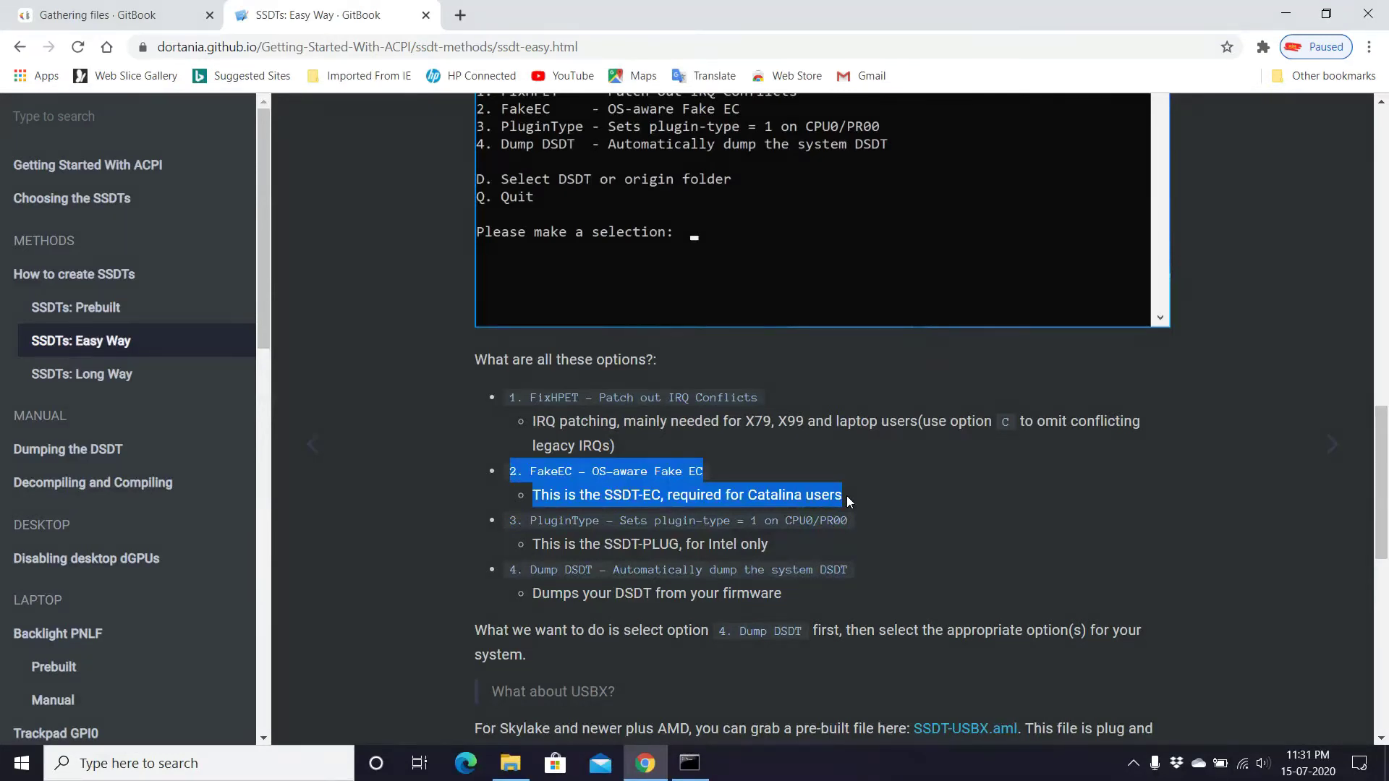
left_click(700, 774)
type("2")
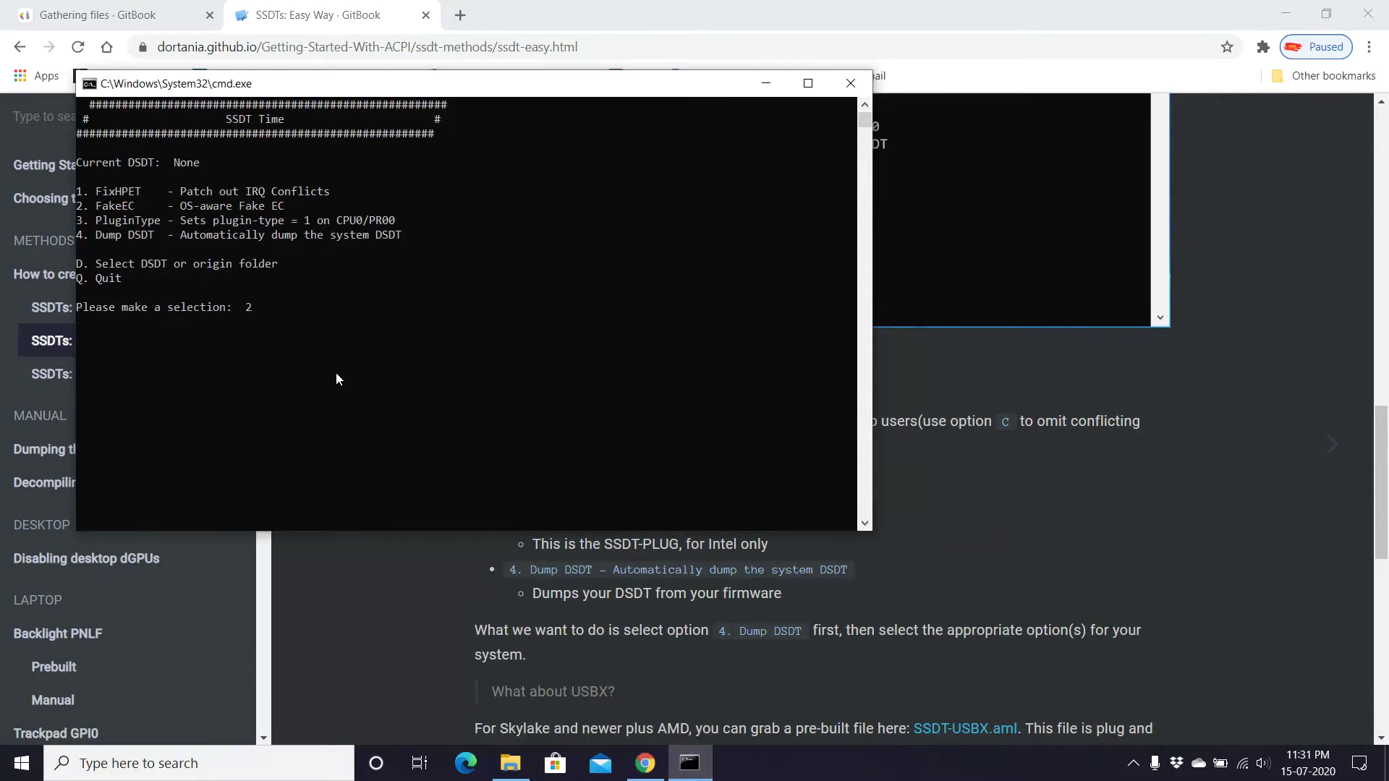
key("Return")
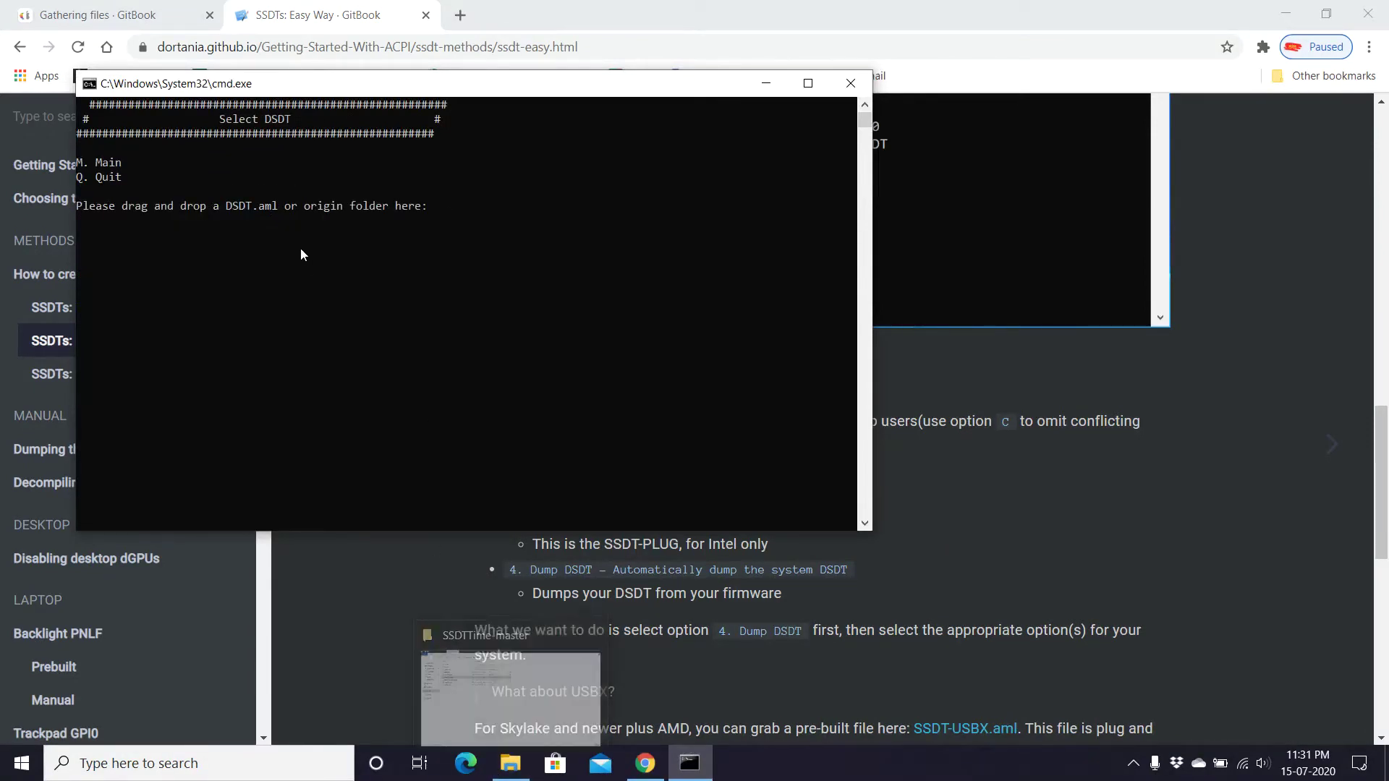
left_click(510, 763)
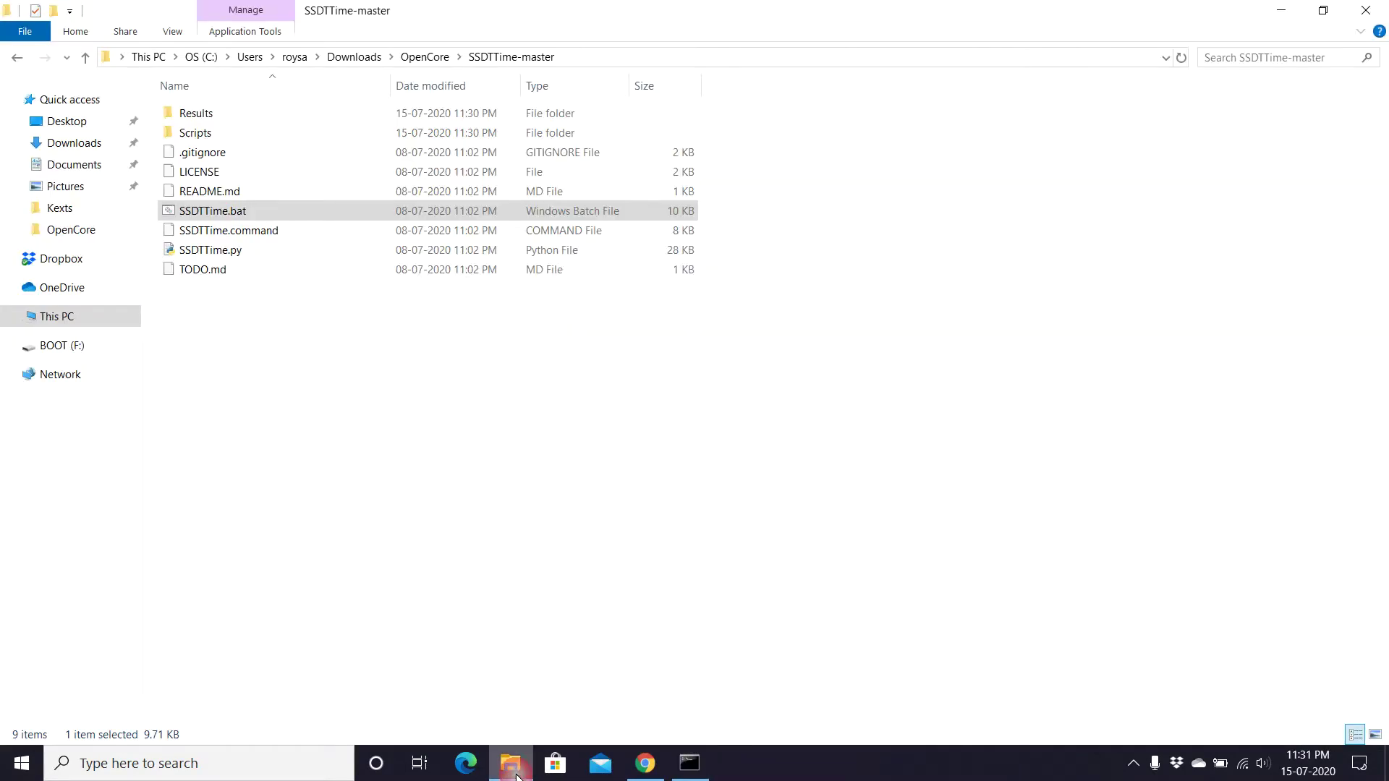
Open the Results folder and try dragging DSDT.aml into the SSDTTime prompt.
double_click(268, 120)
left_click(266, 115)
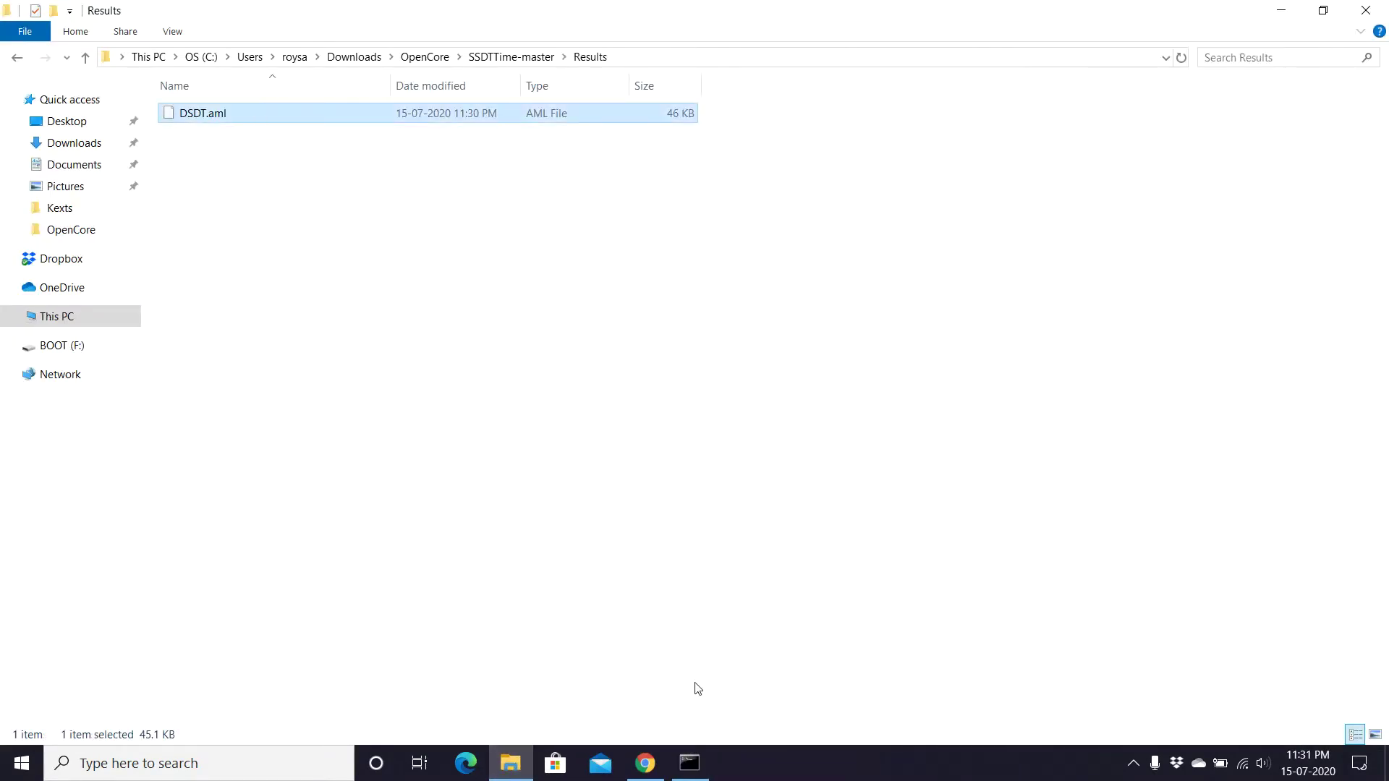
left_click(689, 764)
left_click_drag(409, 92, 435, 171)
left_click_drag(377, 113, 540, 310)
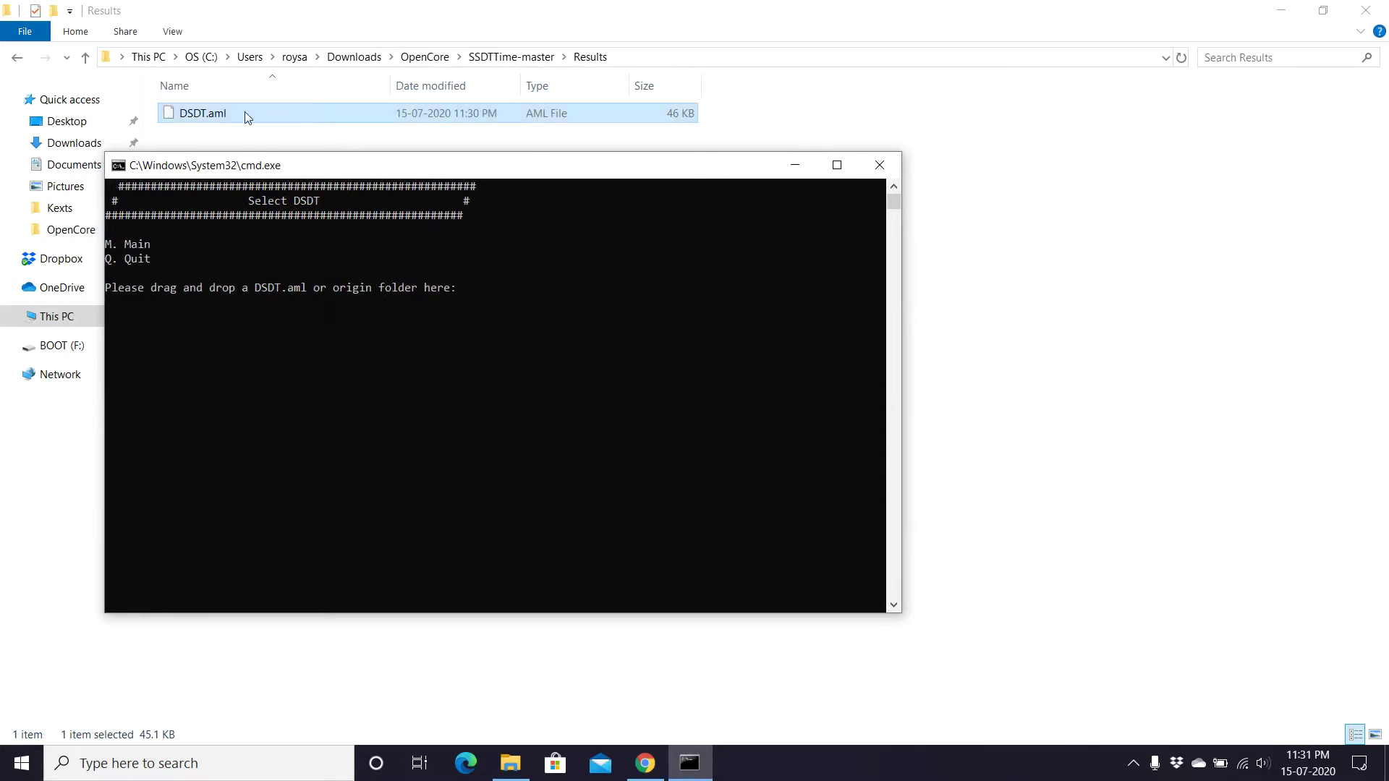
left_click(224, 114)
left_click_drag(202, 117, 442, 346)
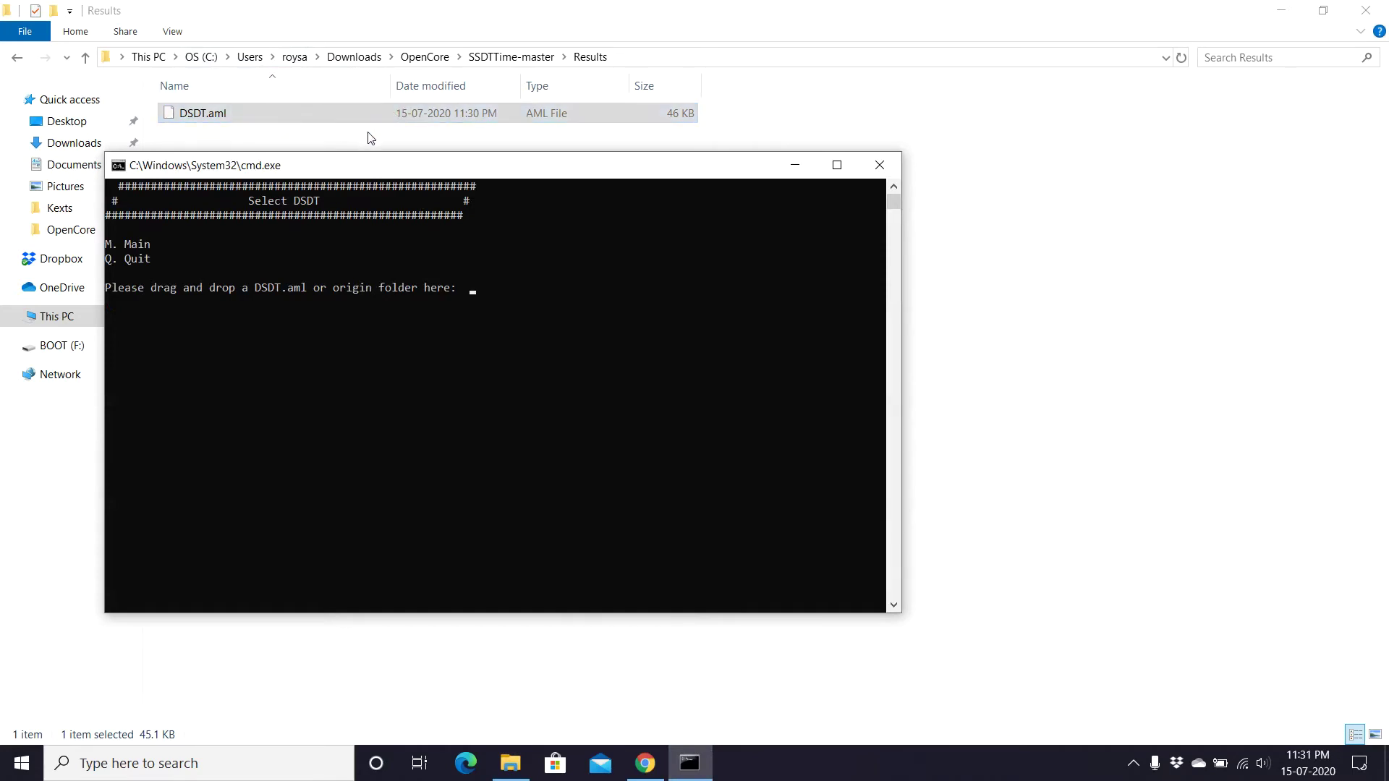
Copy DSDT.aml's full path, paste it into the SSDTTime prompt, then clear it.
left_click(350, 114)
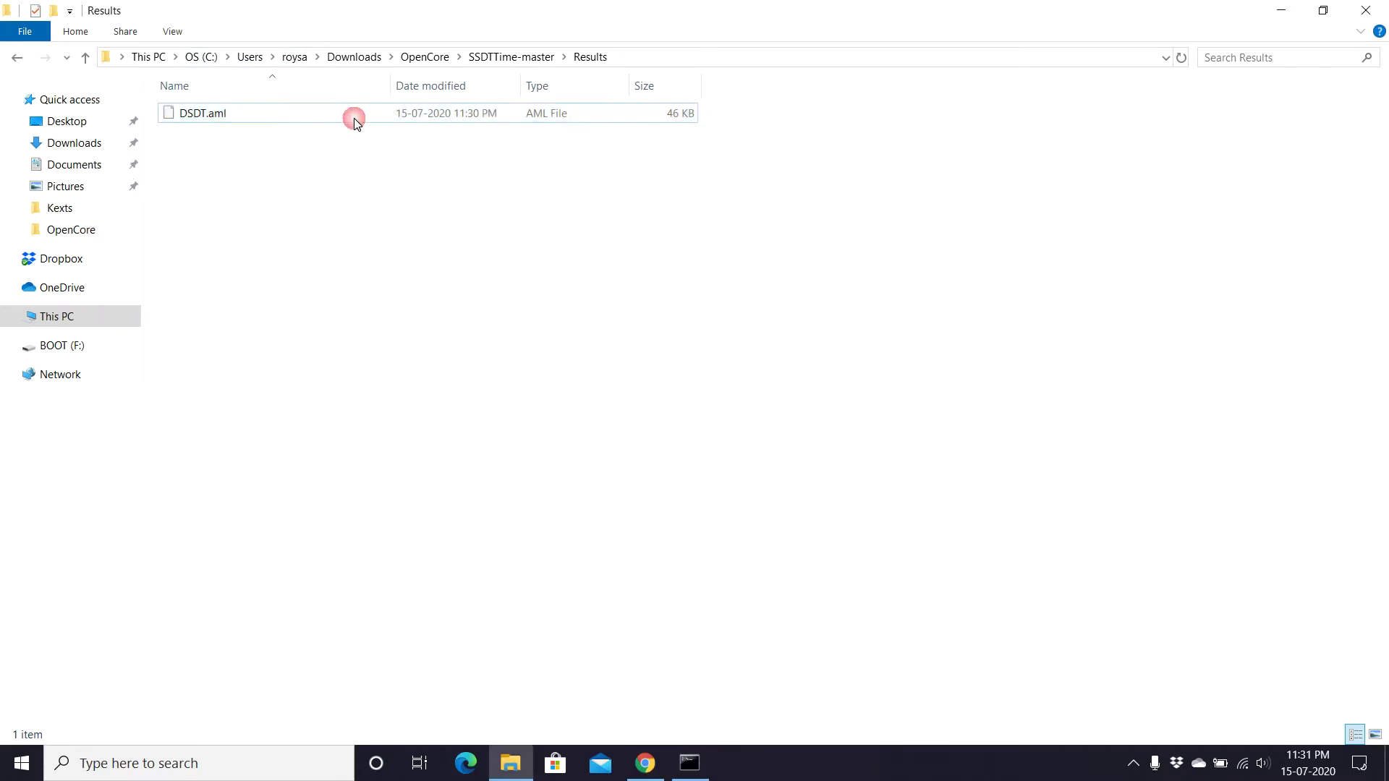
left_click(84, 31)
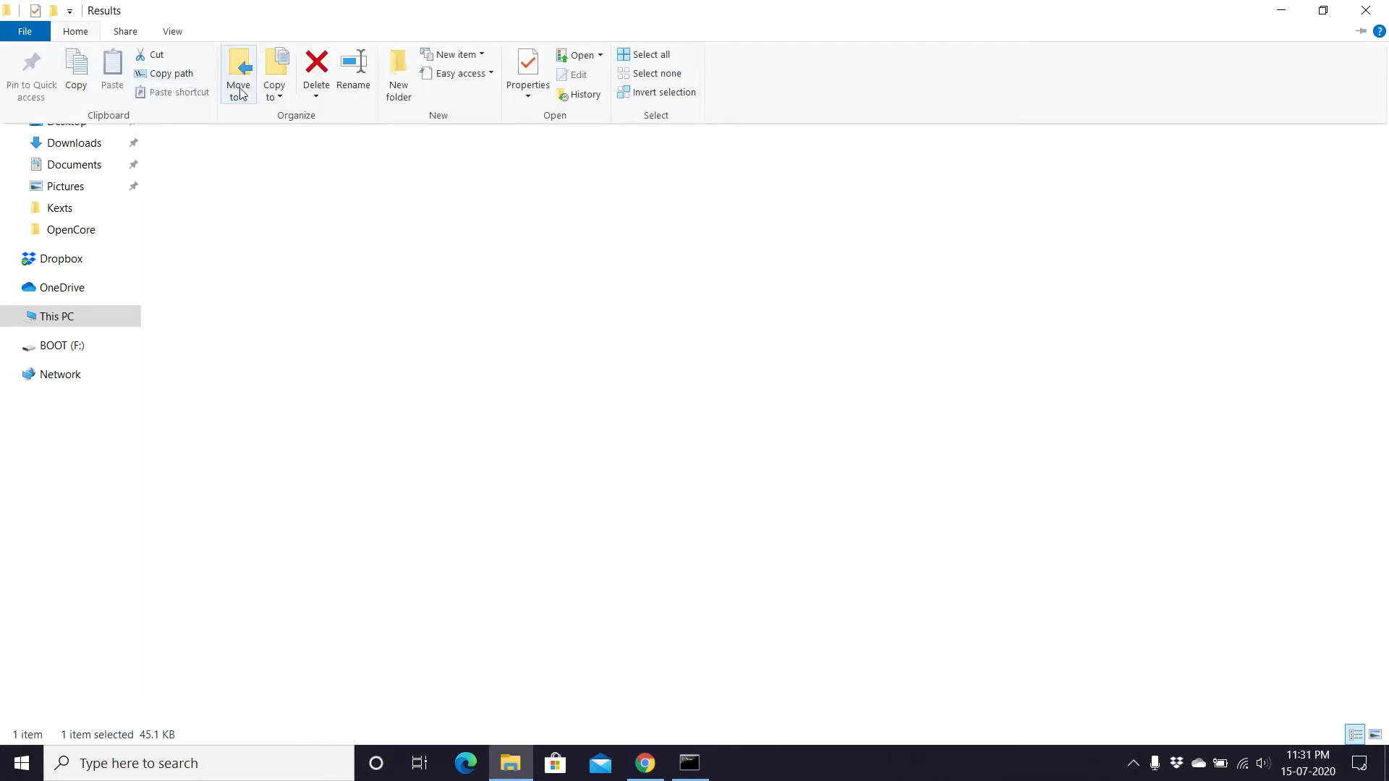
left_click(184, 76)
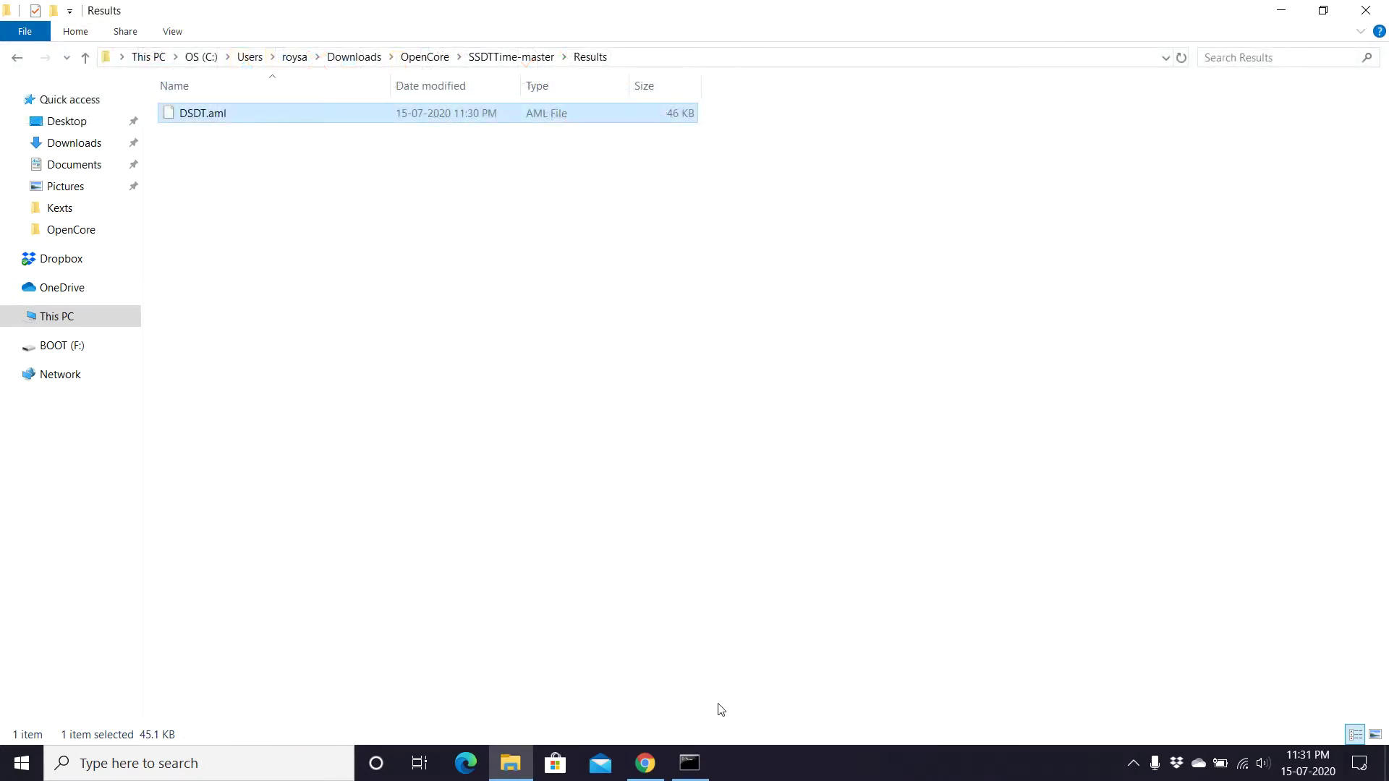
left_click(689, 763)
right_click(499, 283)
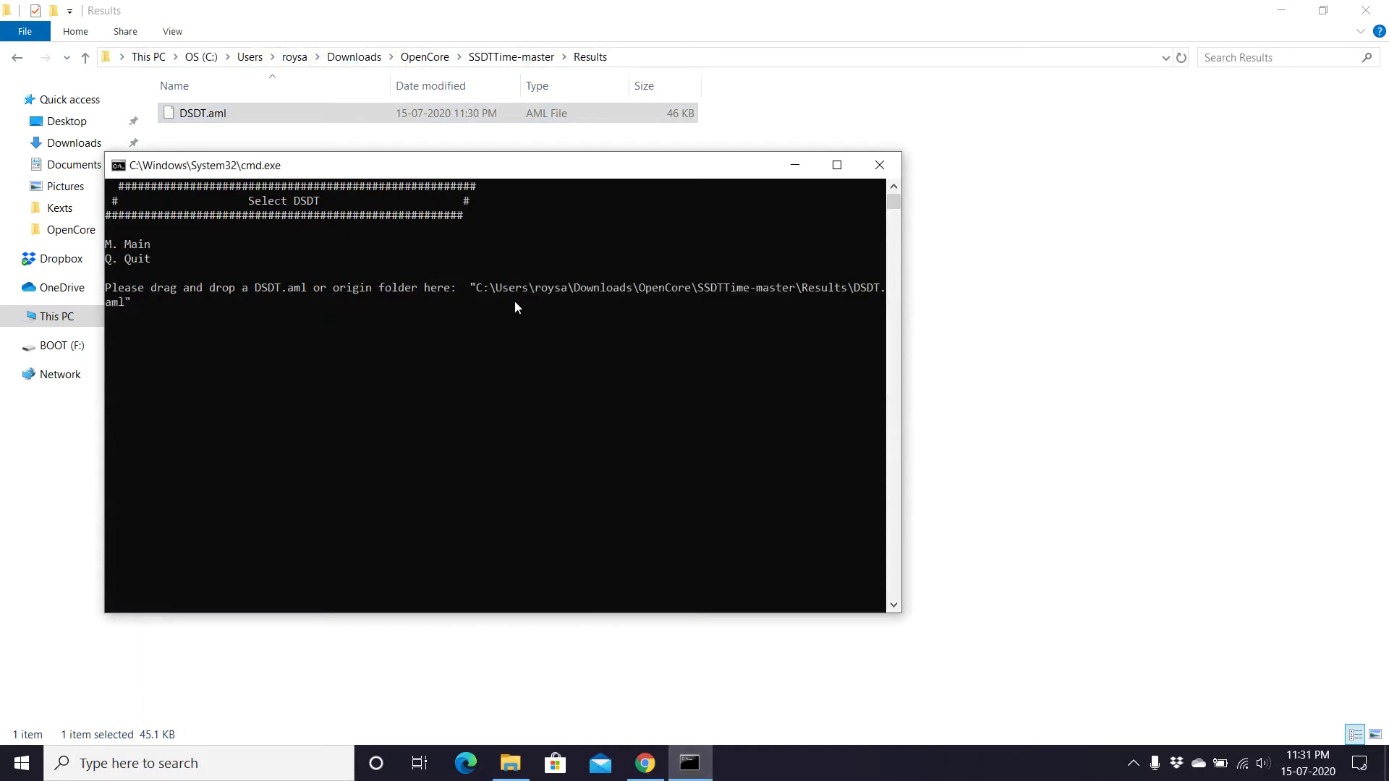
key("Escape")
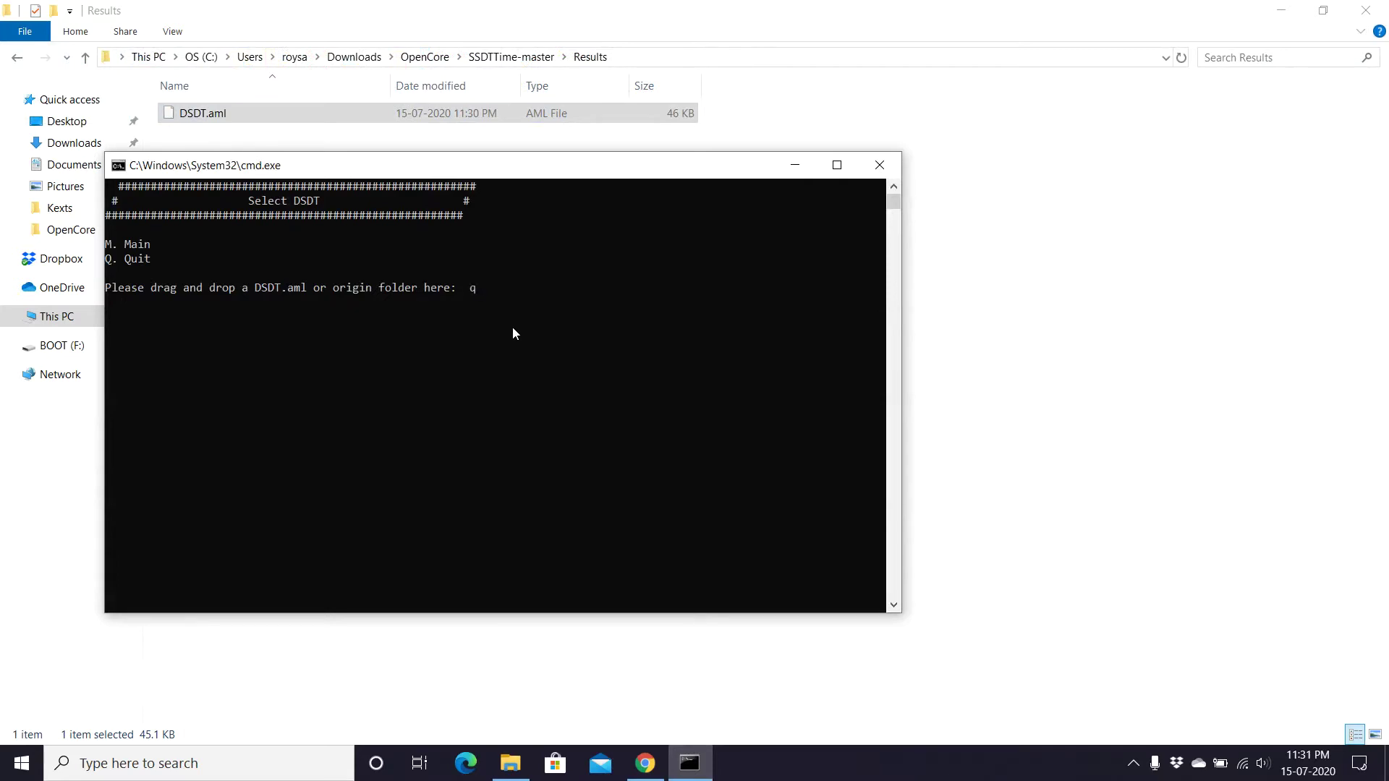
Quit SSDTTime with q and reselect DSDT.aml in the Results folder.
type("q")
key("Return")
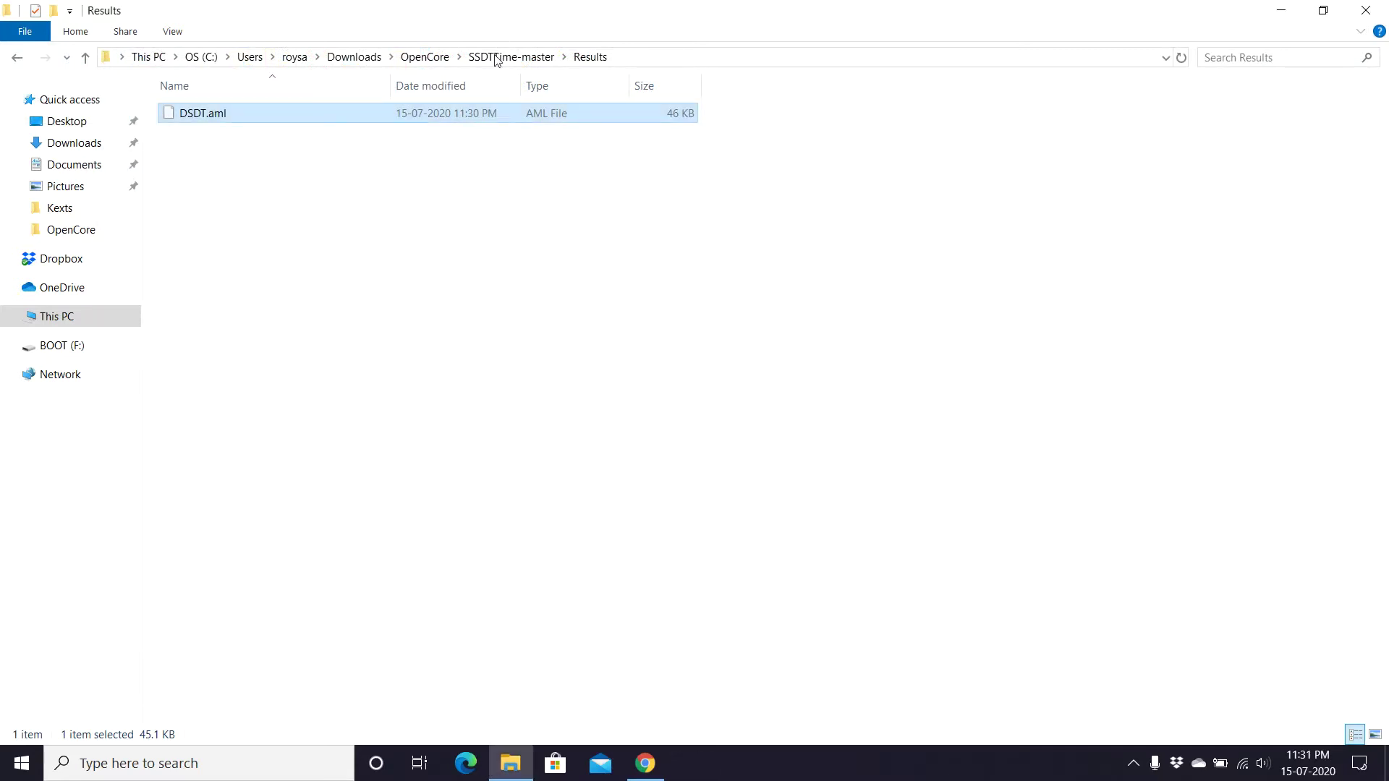
left_click(496, 58)
double_click(436, 116)
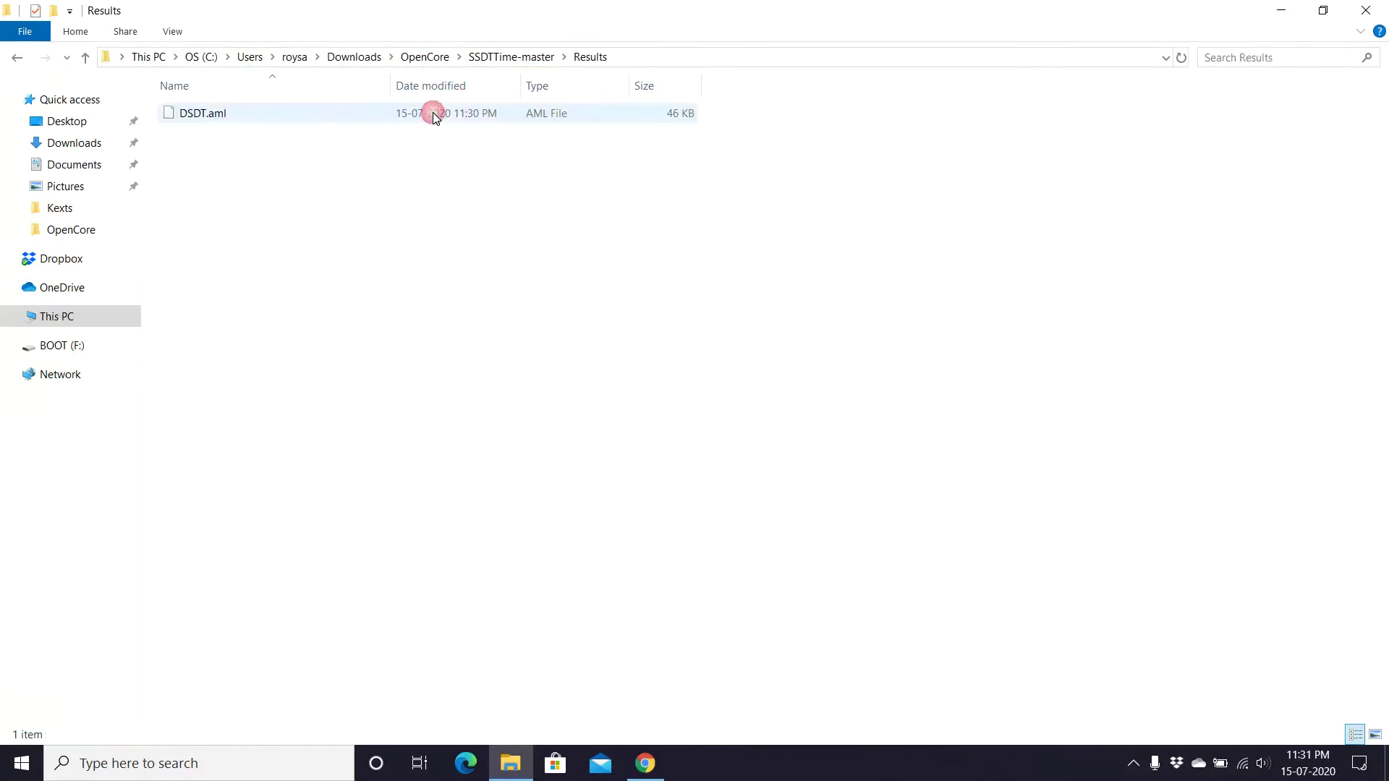
left_click(227, 113)
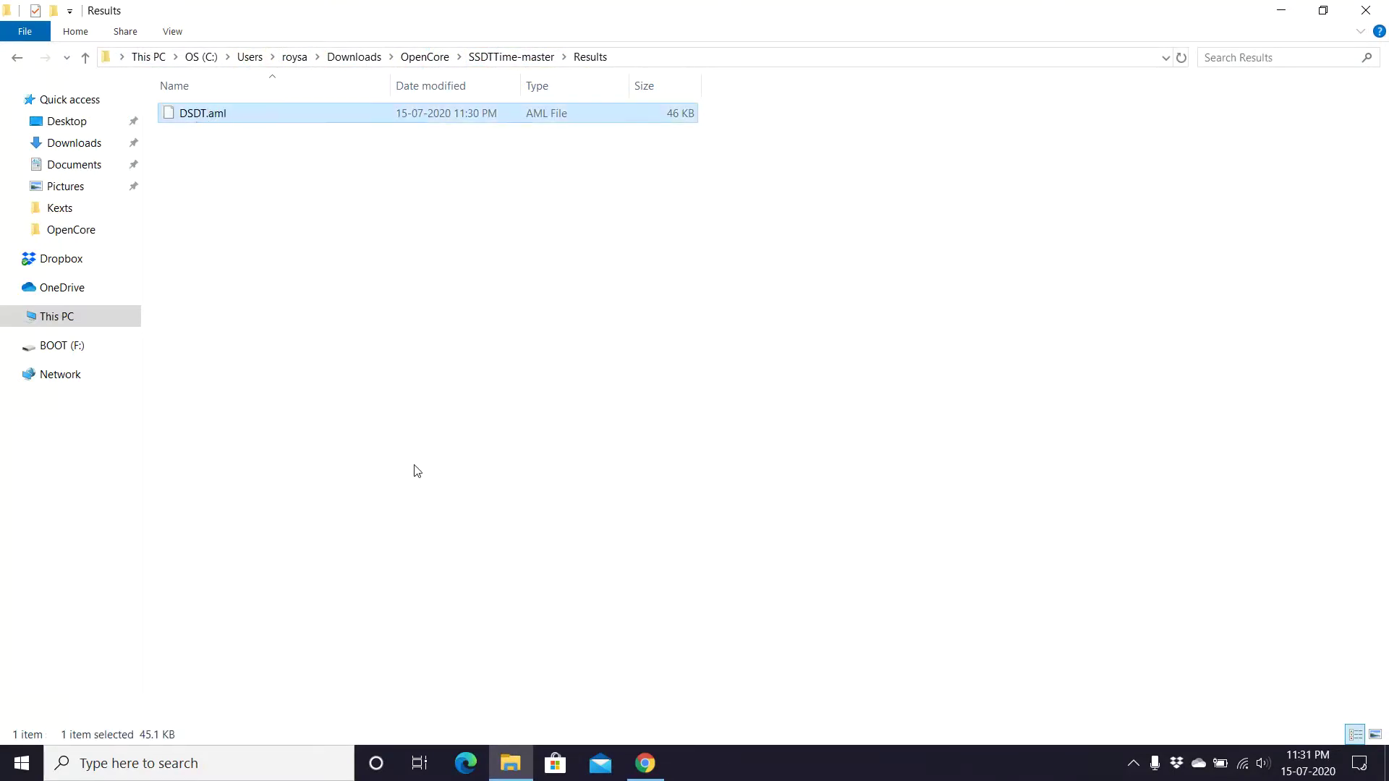
Copy DSDT.aml into BOOT (F:)\EFI\OC\ACPI, refresh the folder, and return to the guide.
right_click(314, 113)
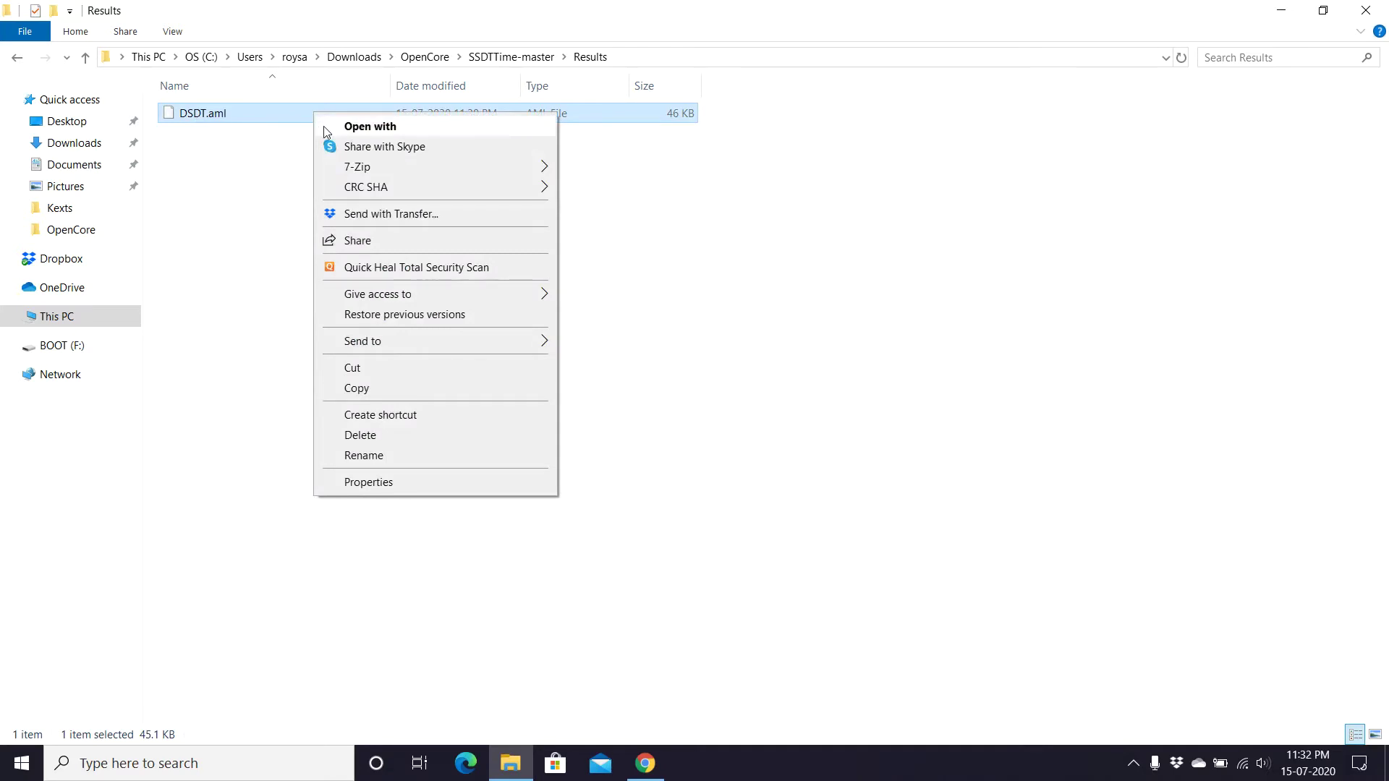
left_click(389, 393)
left_click(94, 347)
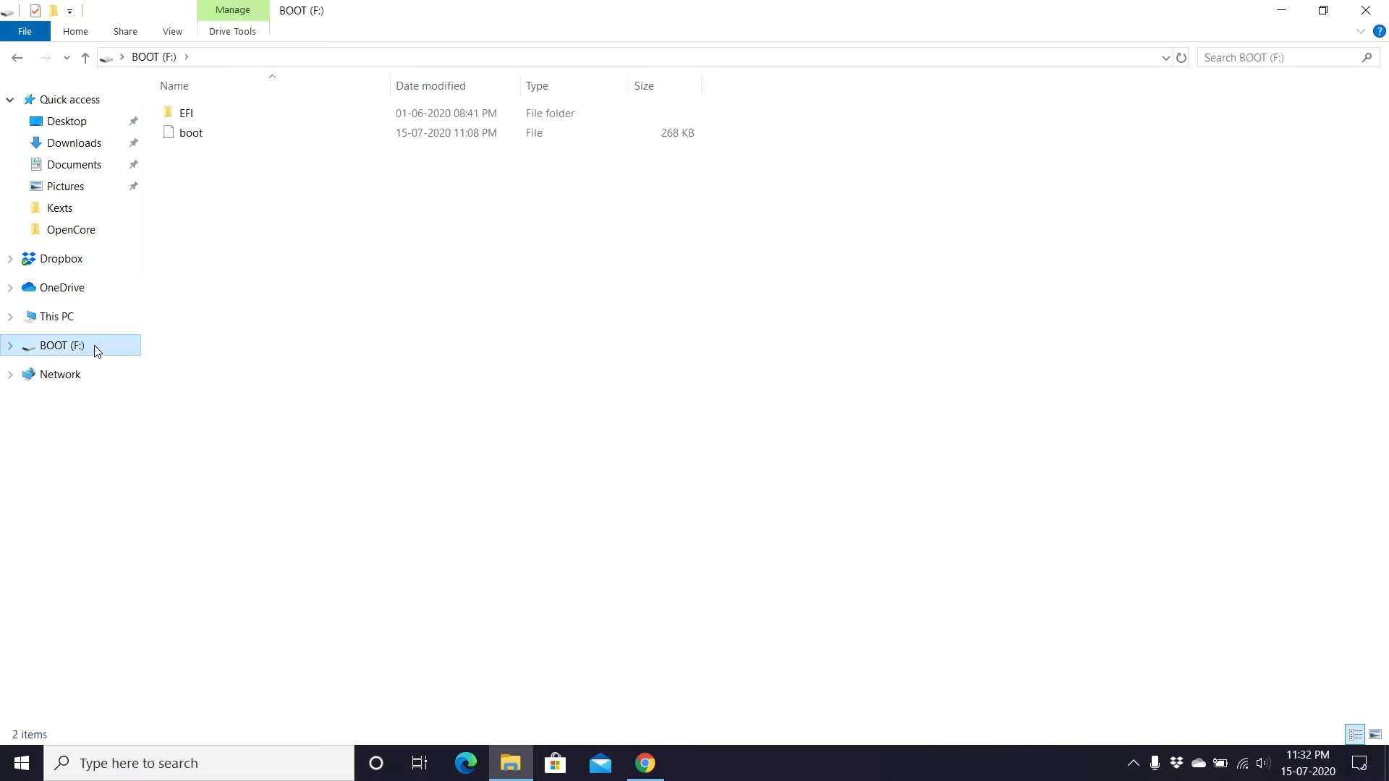
double_click(247, 110)
double_click(230, 131)
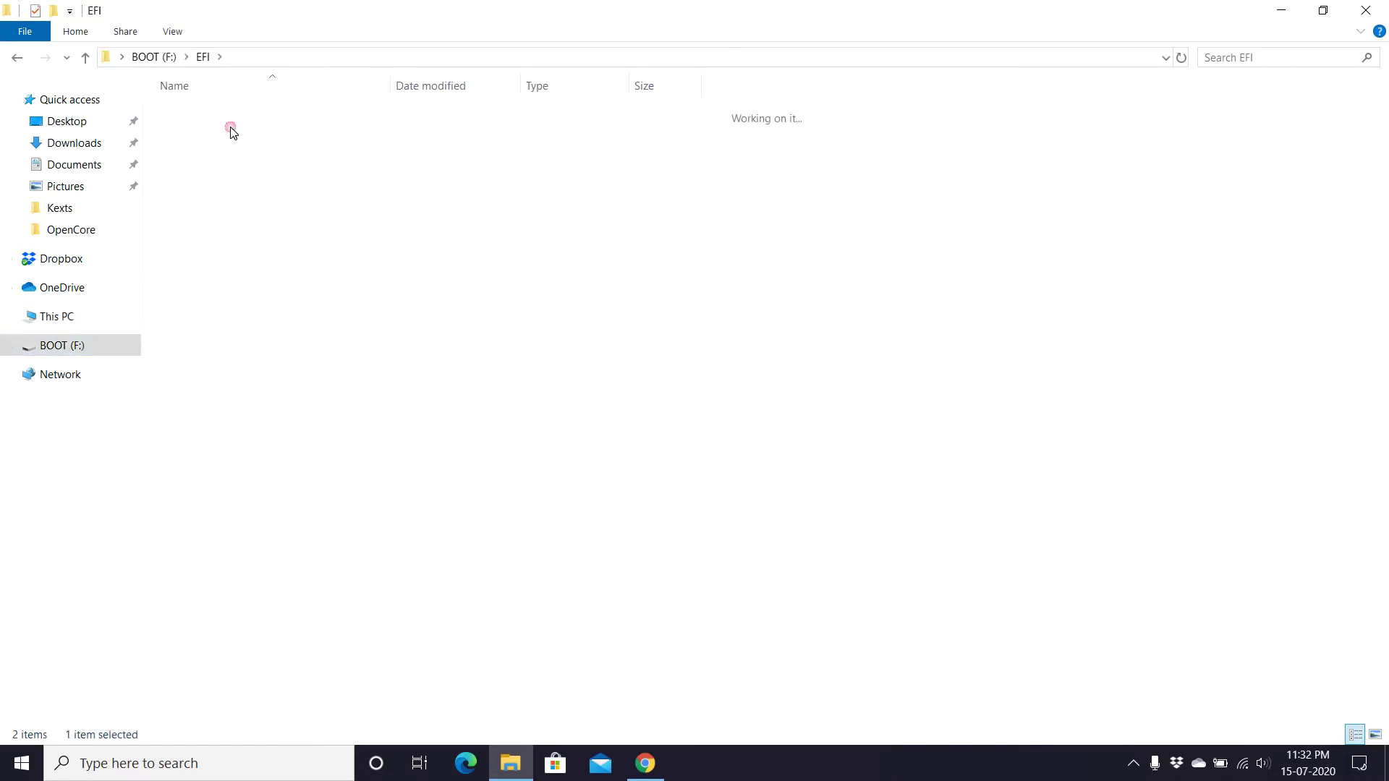
double_click(223, 113)
key("ctrl+v")
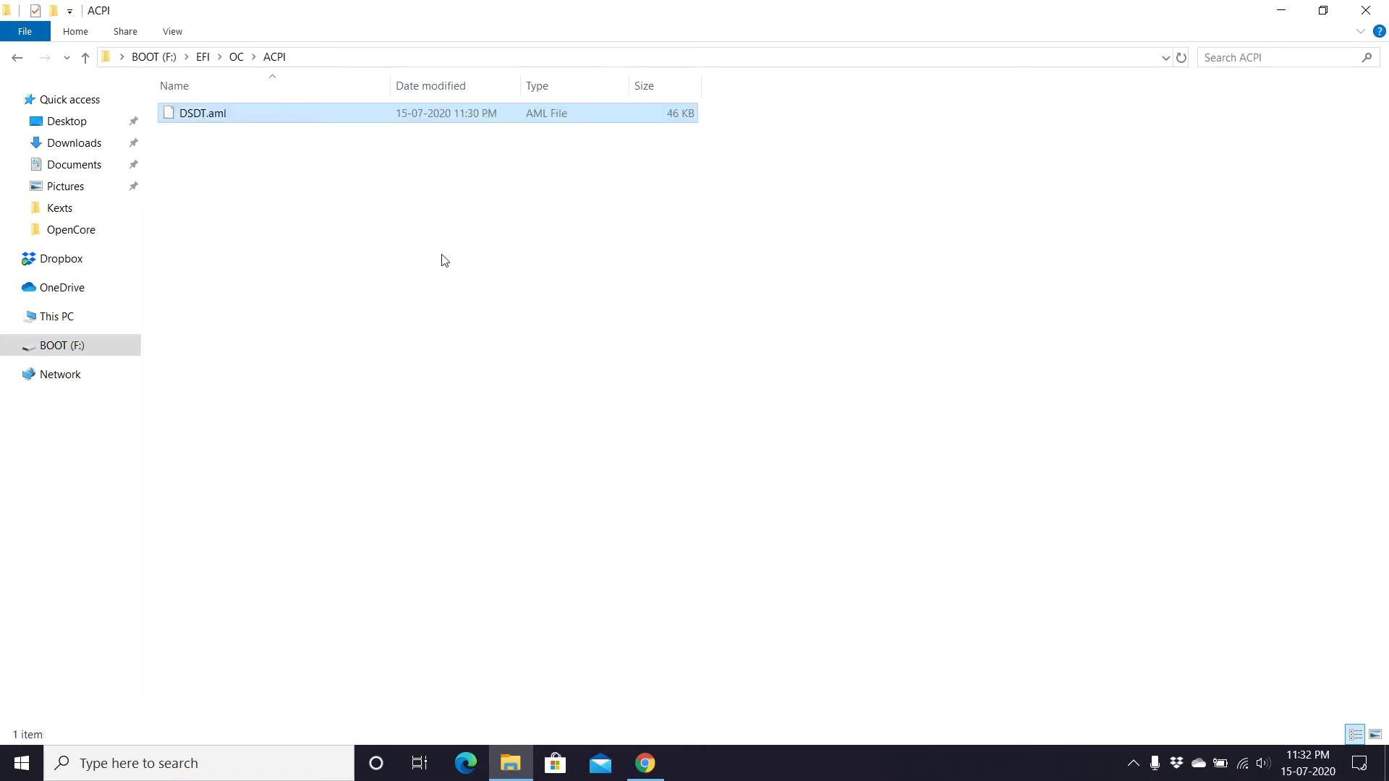
right_click(444, 259)
left_click(590, 331)
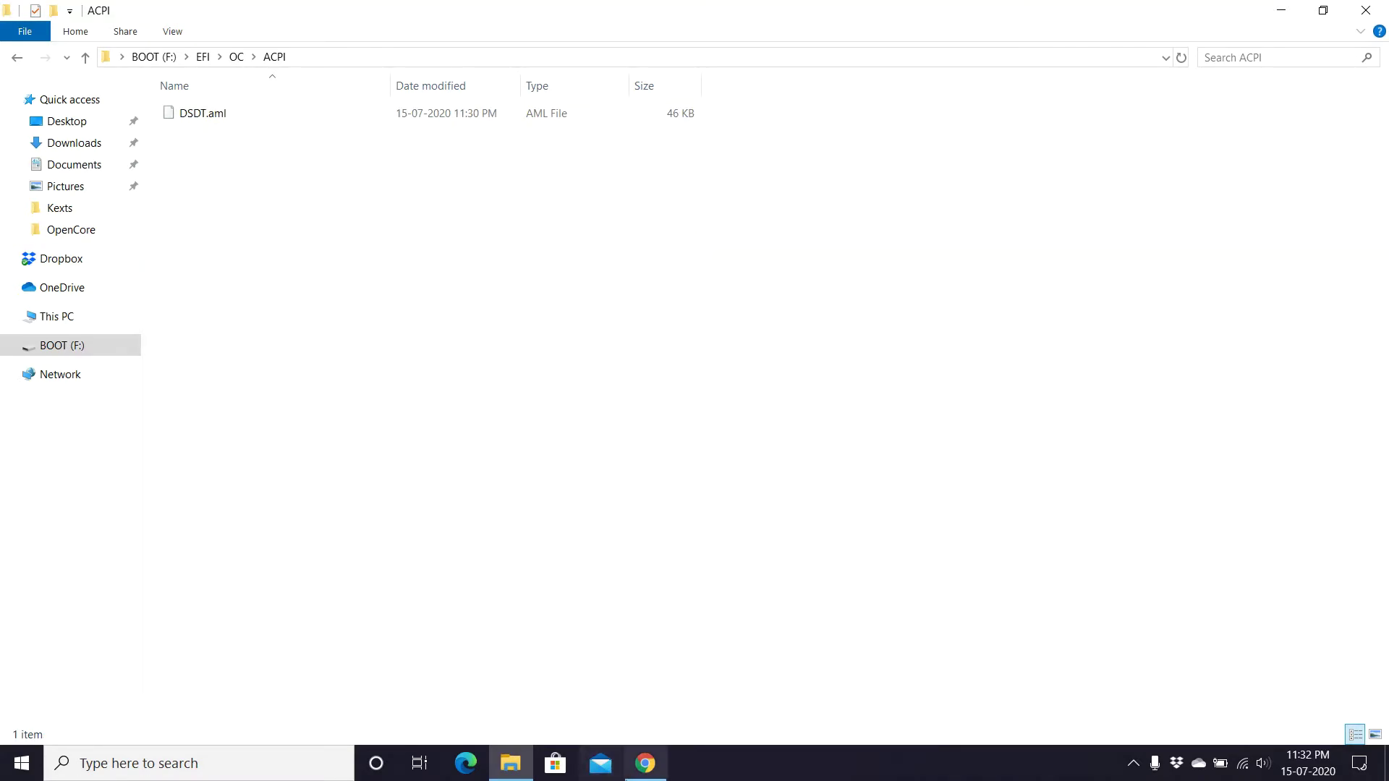
left_click(645, 763)
left_click_drag(533, 495, 644, 494)
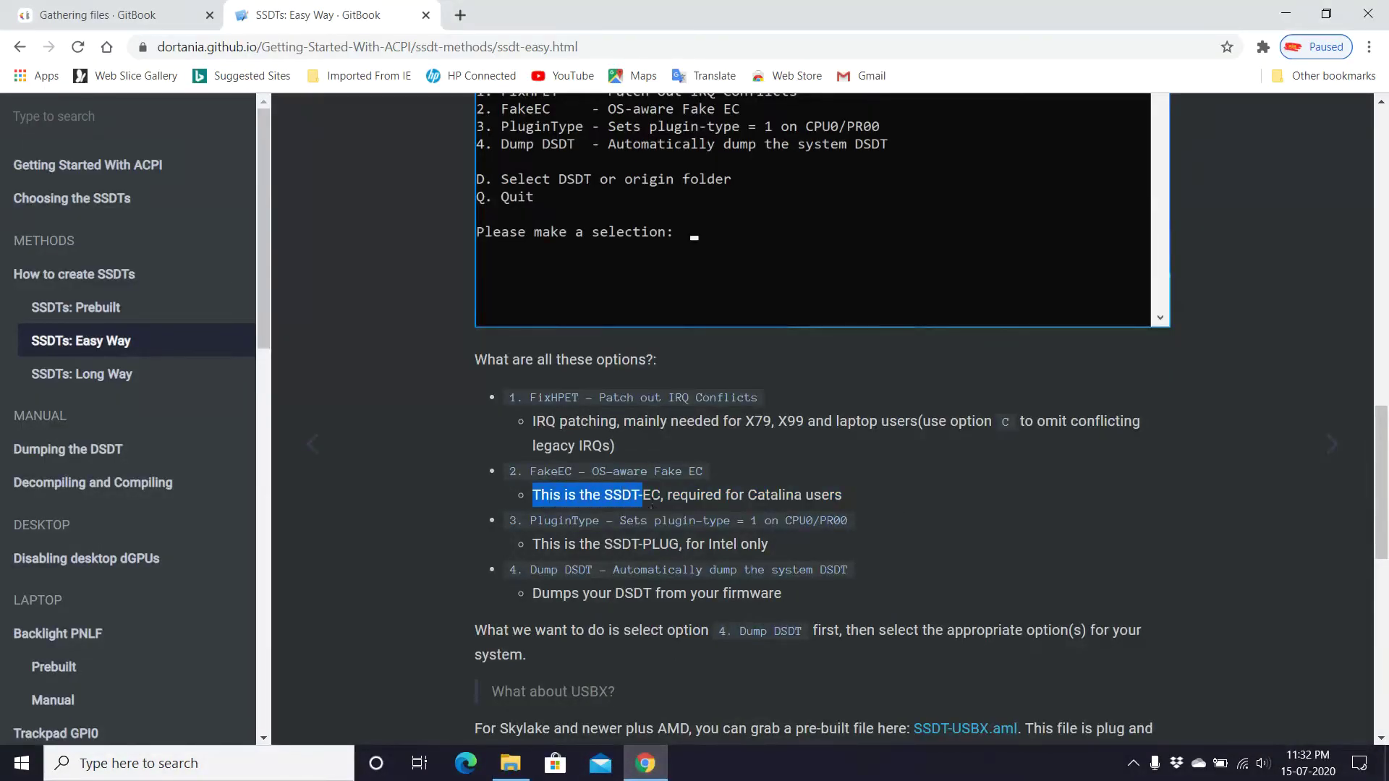
Follow the Embedded Controller link through to its Prebuilt SSDT page.
scroll(844, 565, "down", 5)
key("Home")
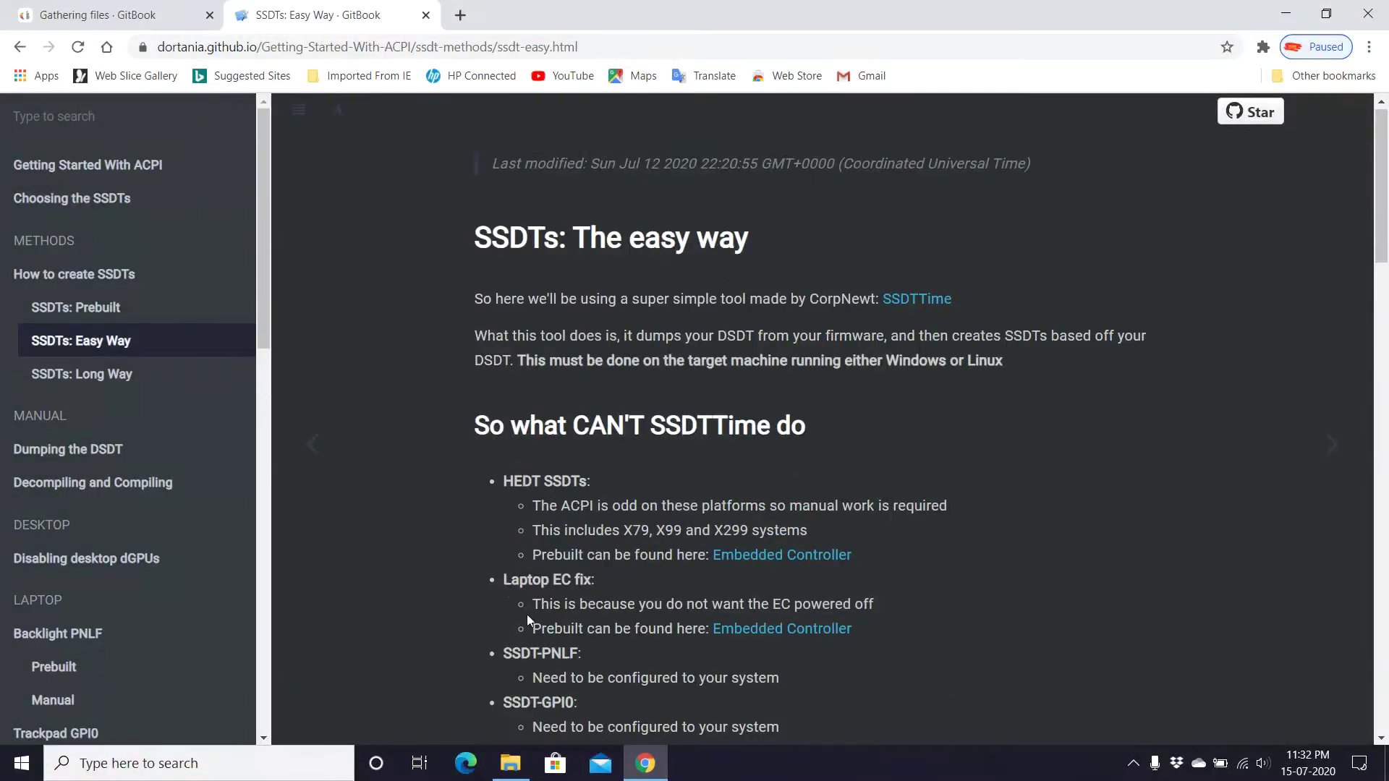
left_click_drag(498, 580, 855, 645)
left_click(856, 630)
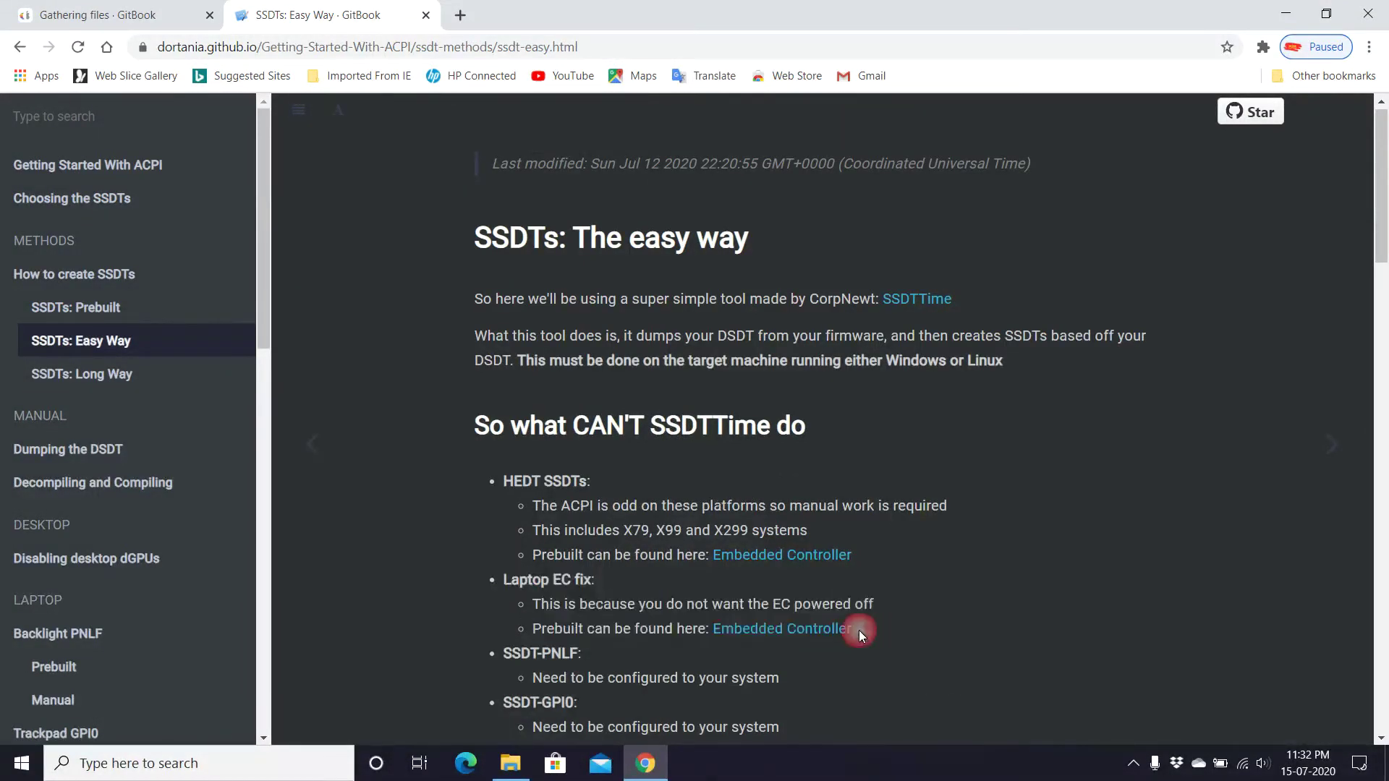
left_click(807, 634)
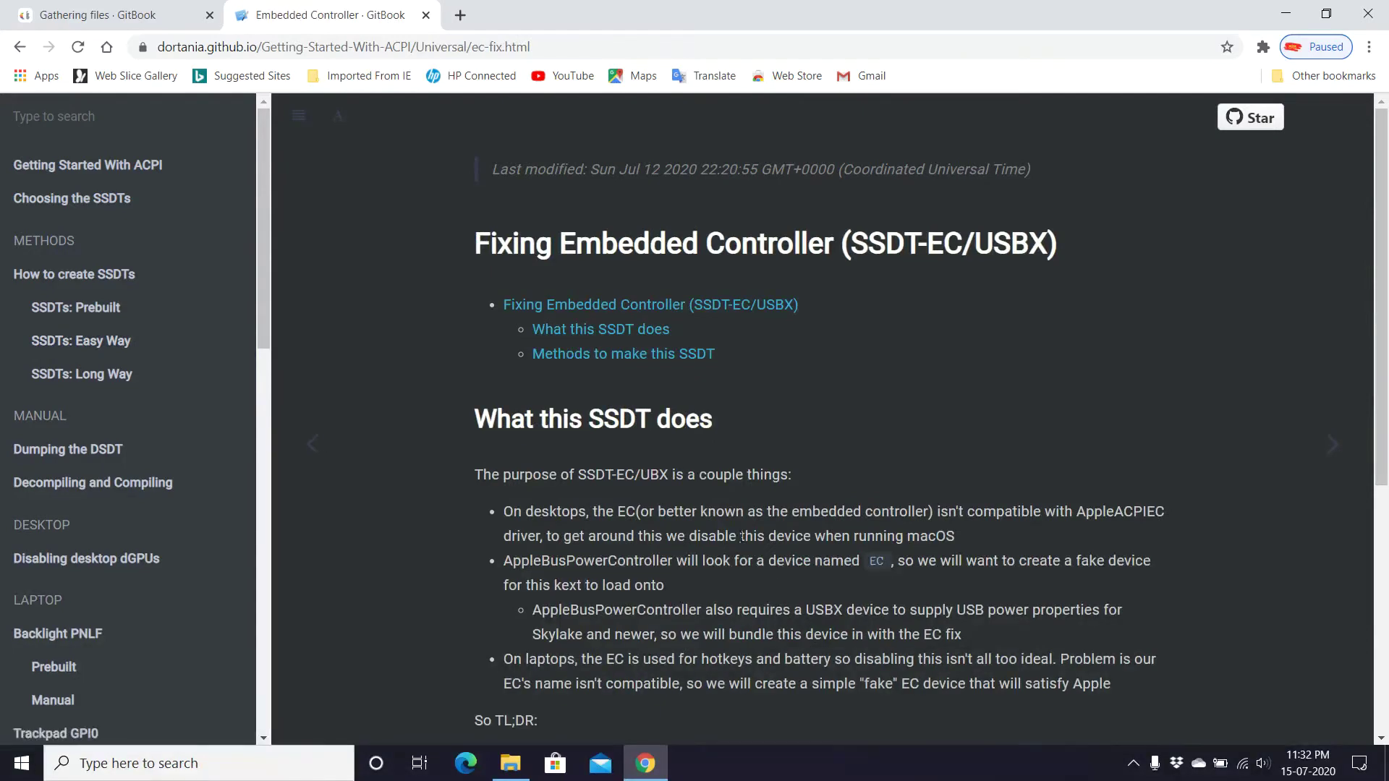
scroll(676, 519, "down", 5)
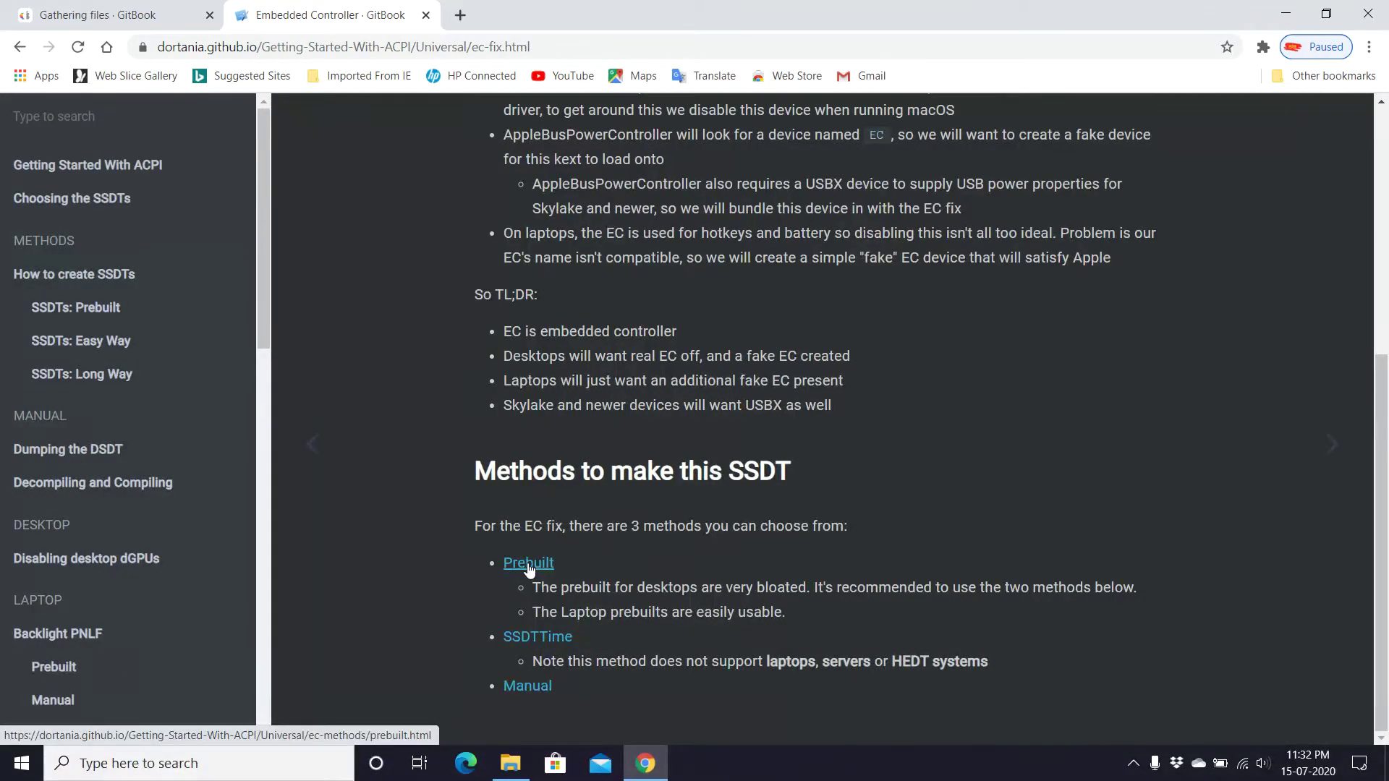
left_click(528, 564)
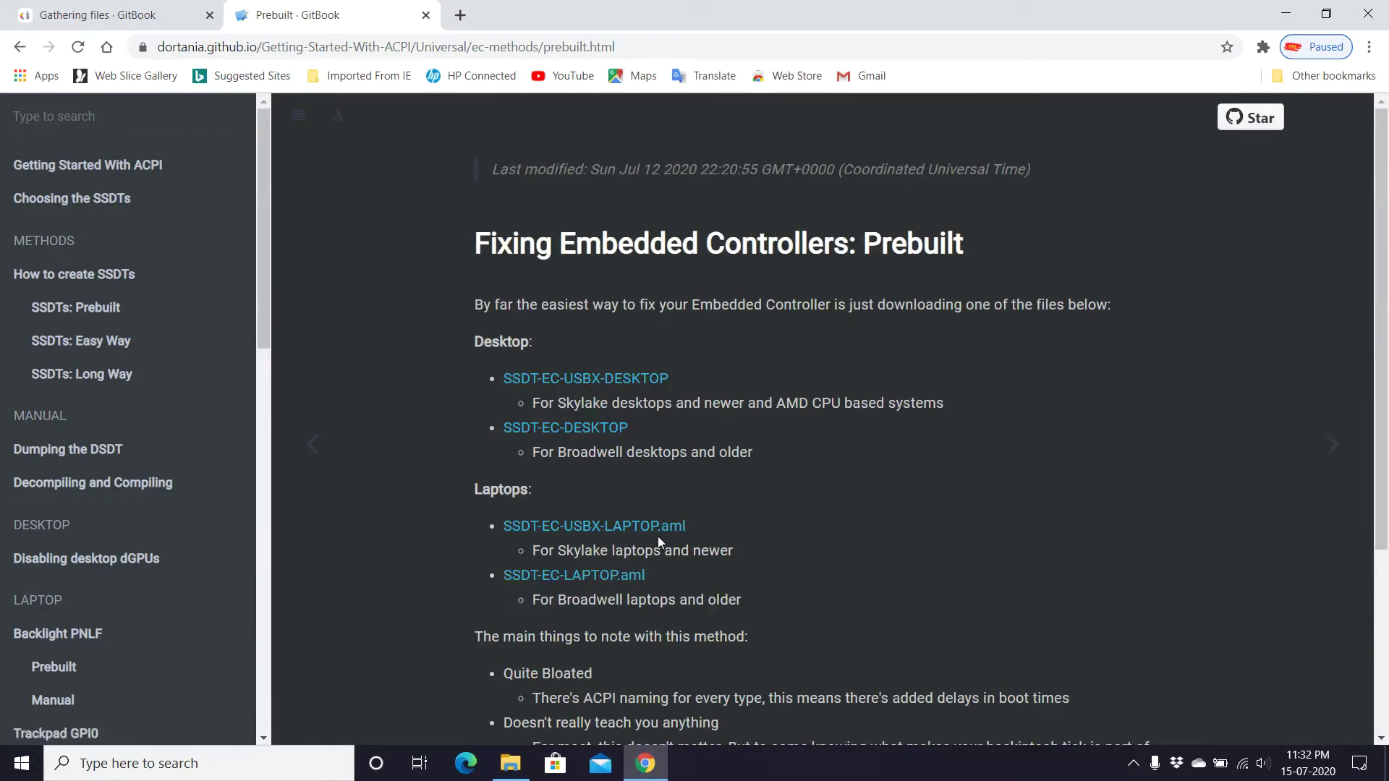
Highlight the 'Skylake laptops and newer' and 'Broadwell laptops and older' download lines.
scroll(783, 524, "down", 3)
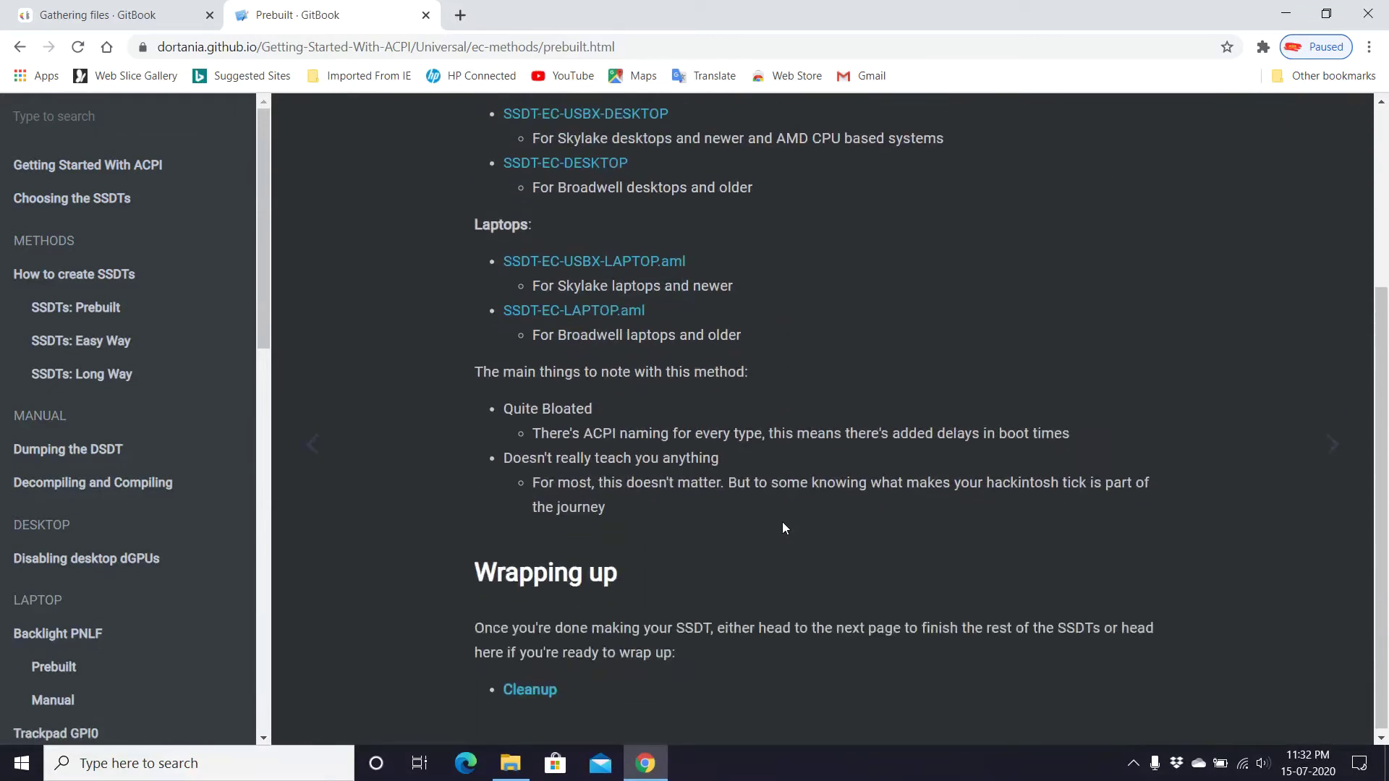
scroll(783, 522, "up", 3)
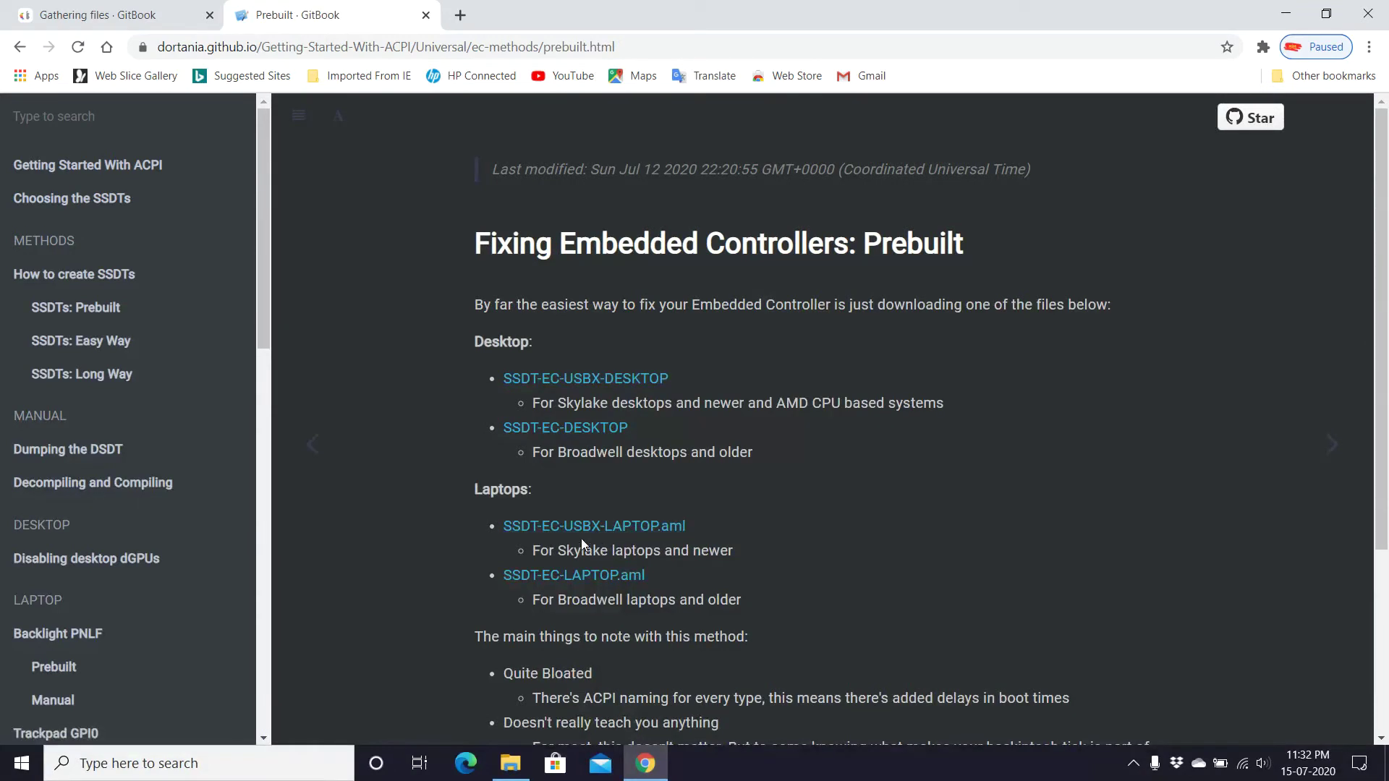
left_click_drag(527, 548, 734, 551)
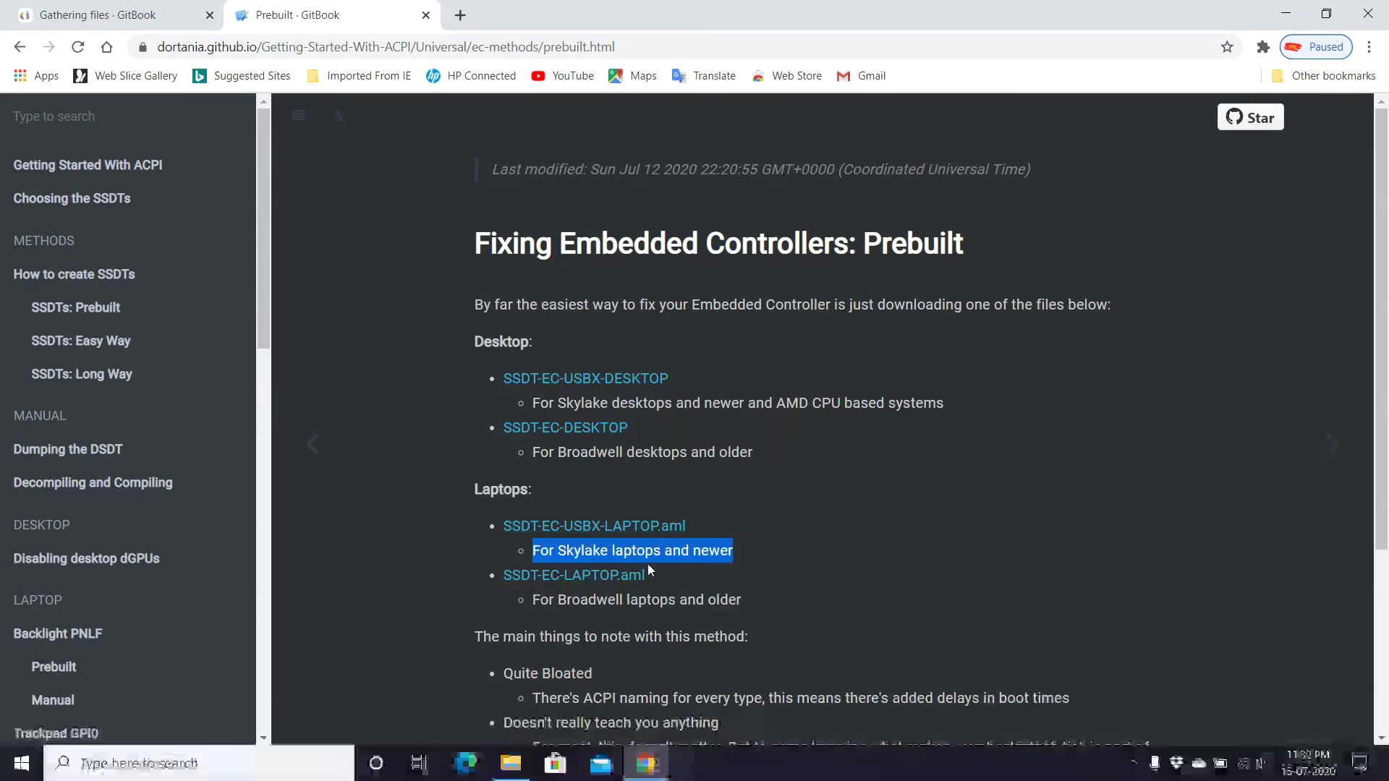
left_click_drag(527, 601, 789, 599)
left_click(789, 599)
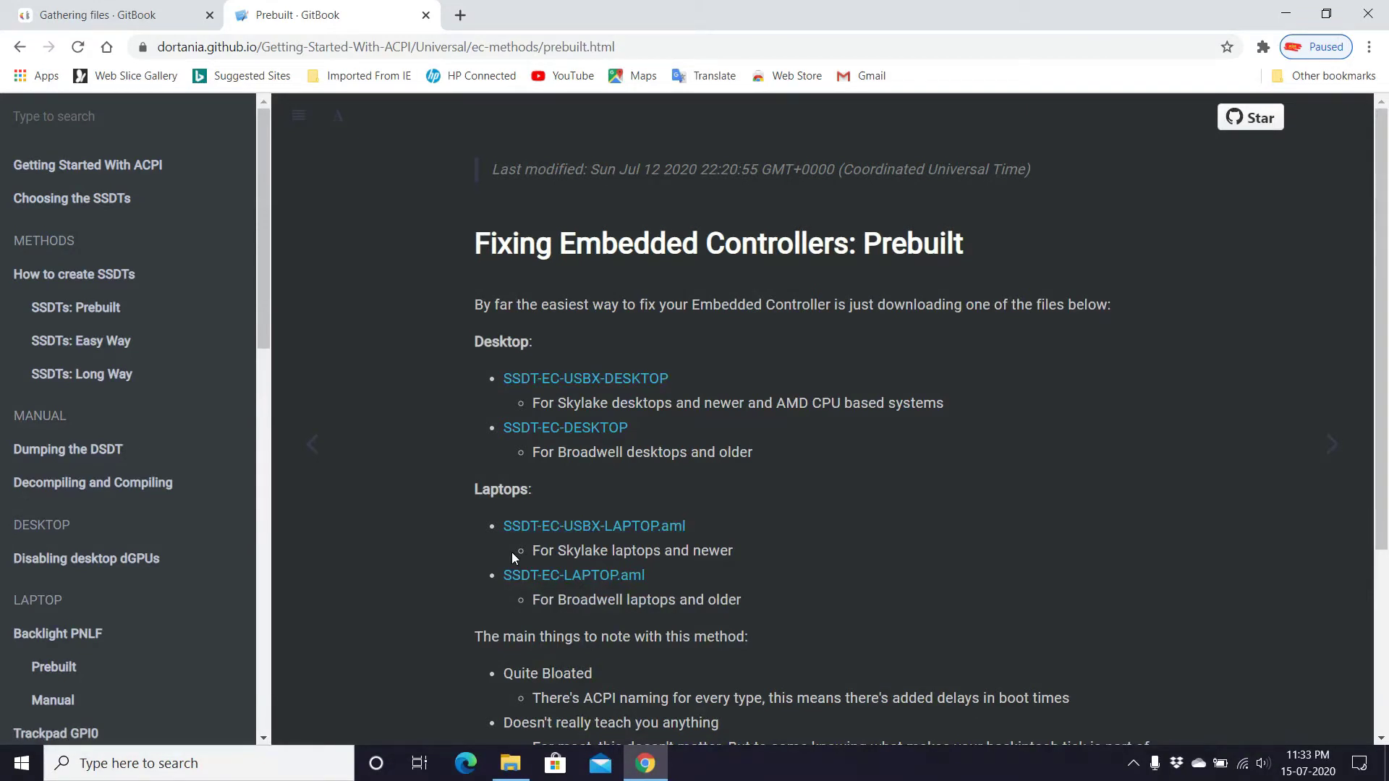
left_click_drag(520, 550, 780, 553)
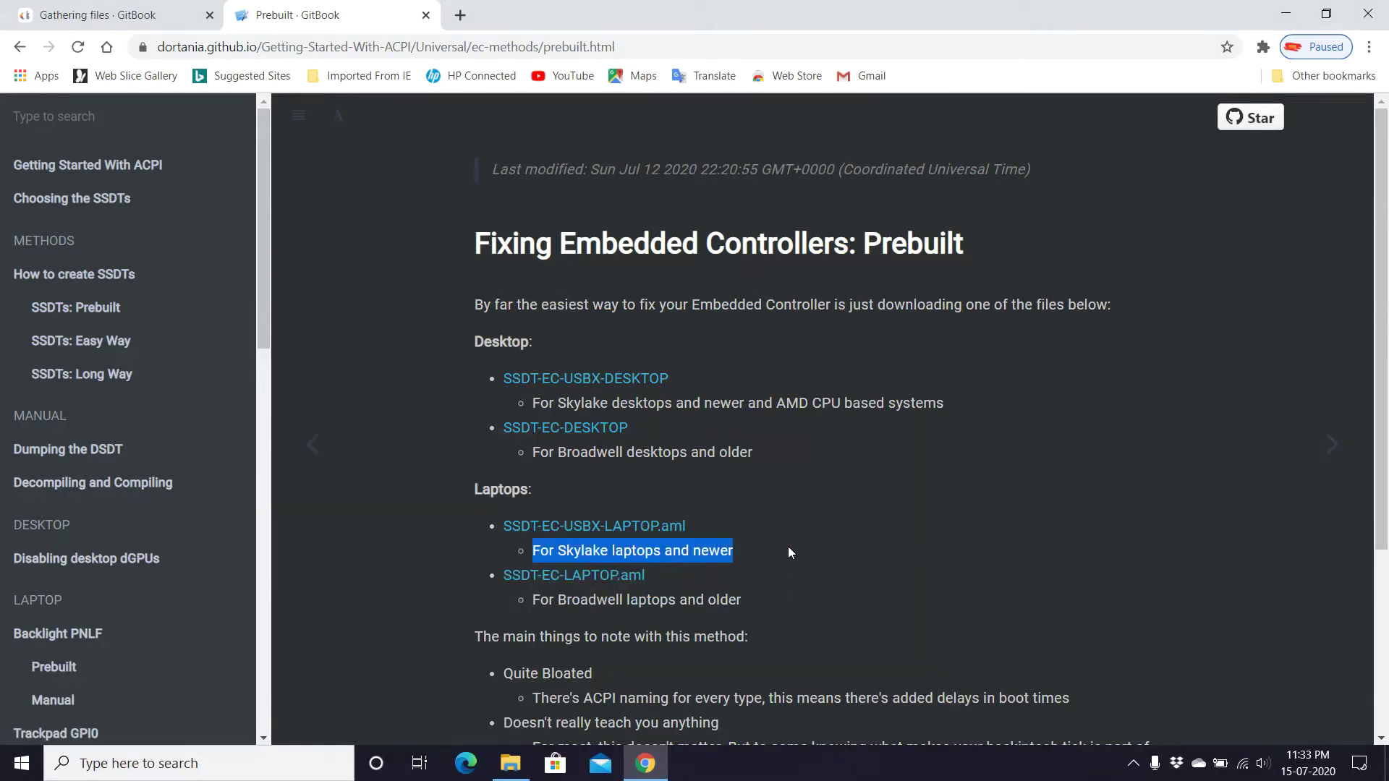
left_click(788, 551)
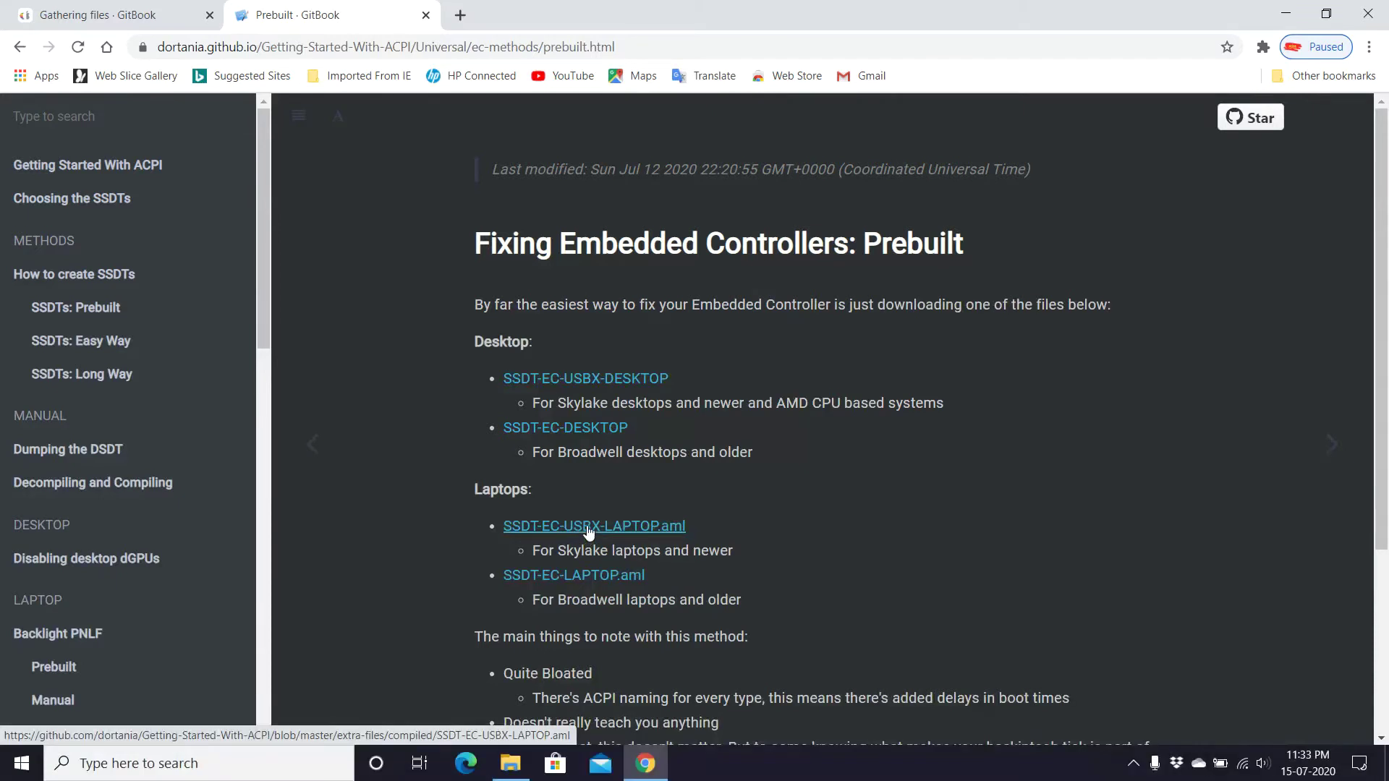
Download SSDT-EC-USBX-LAPTOP.aml from GitHub and close its tab.
left_click(585, 530)
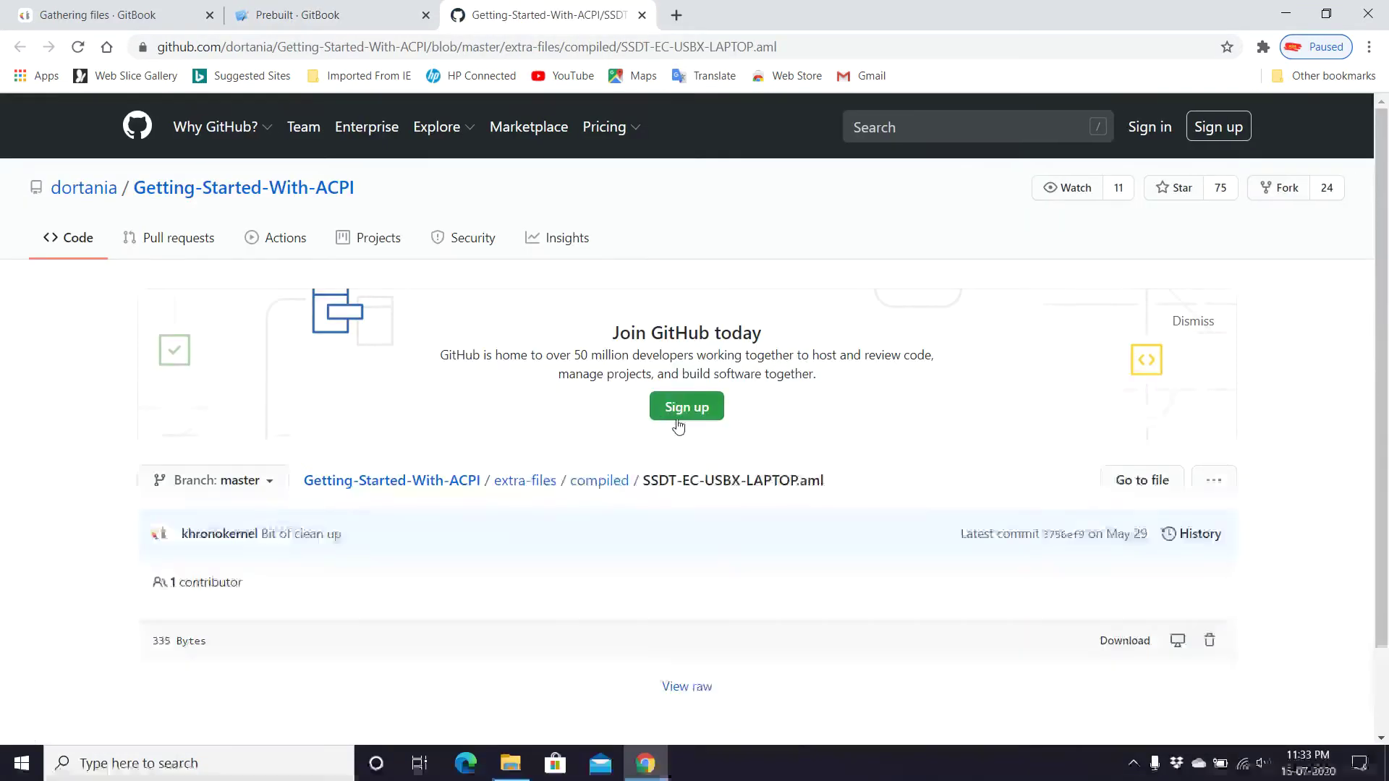
scroll(753, 528, "down", 2)
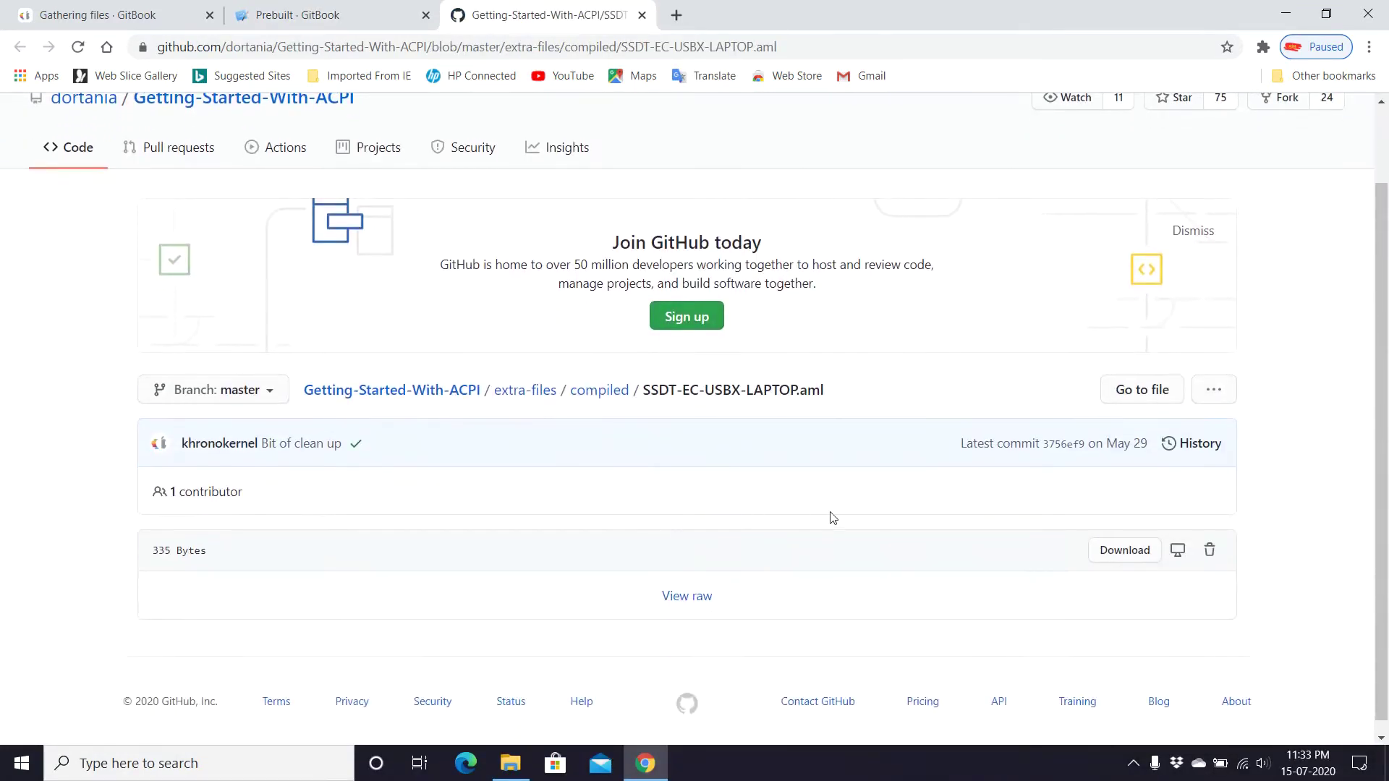
left_click(1132, 565)
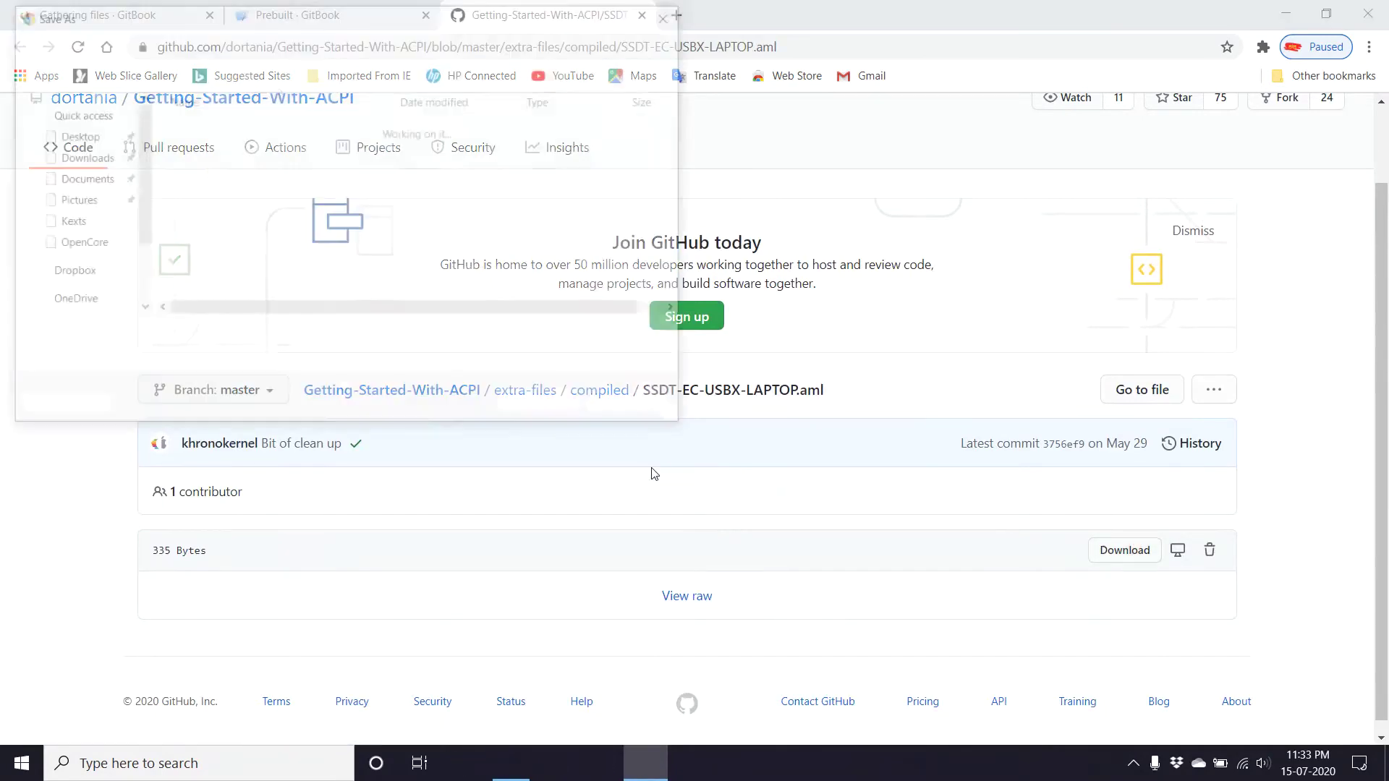
left_click(557, 406)
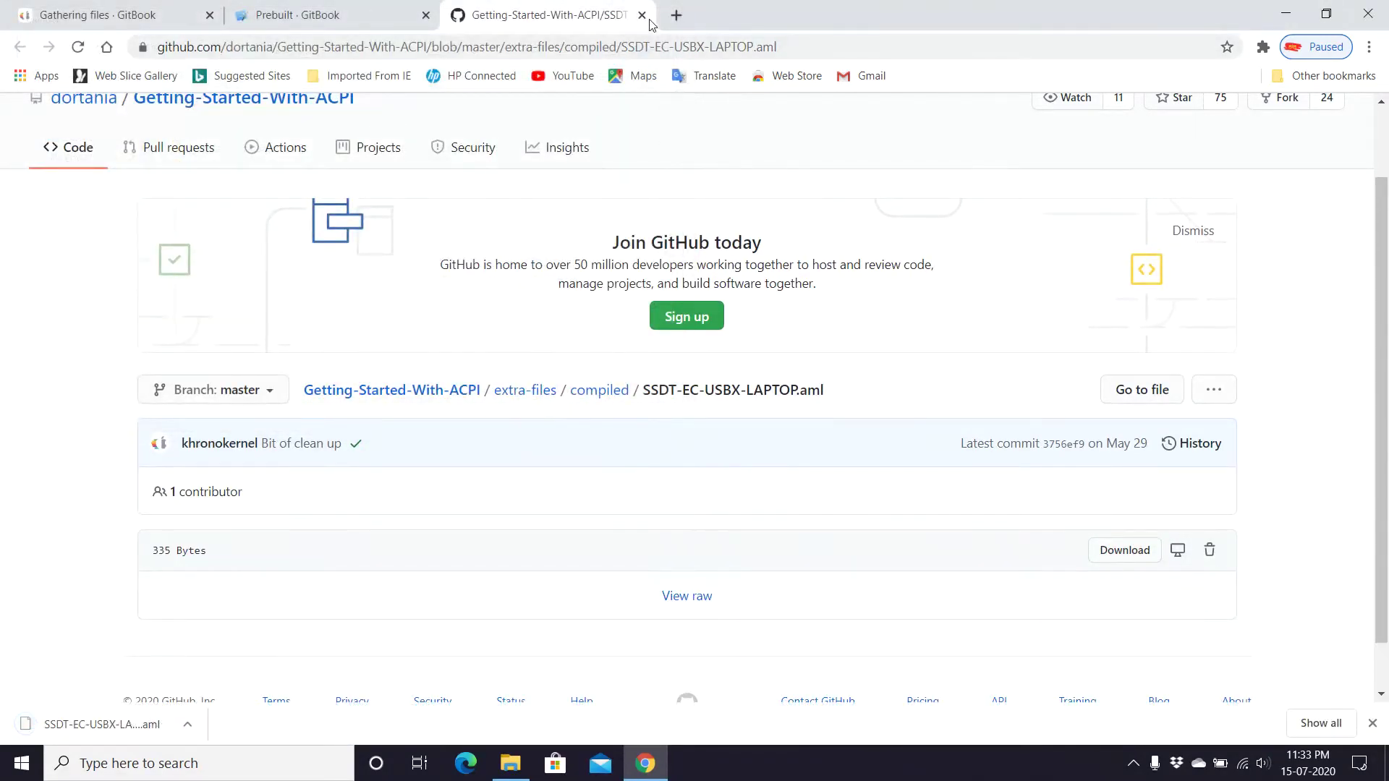
left_click(641, 15)
Drag the downloaded SSDT-EC-USBX-LAPTOP.aml into the ACPI folder, then close the folder window.
left_click(515, 773)
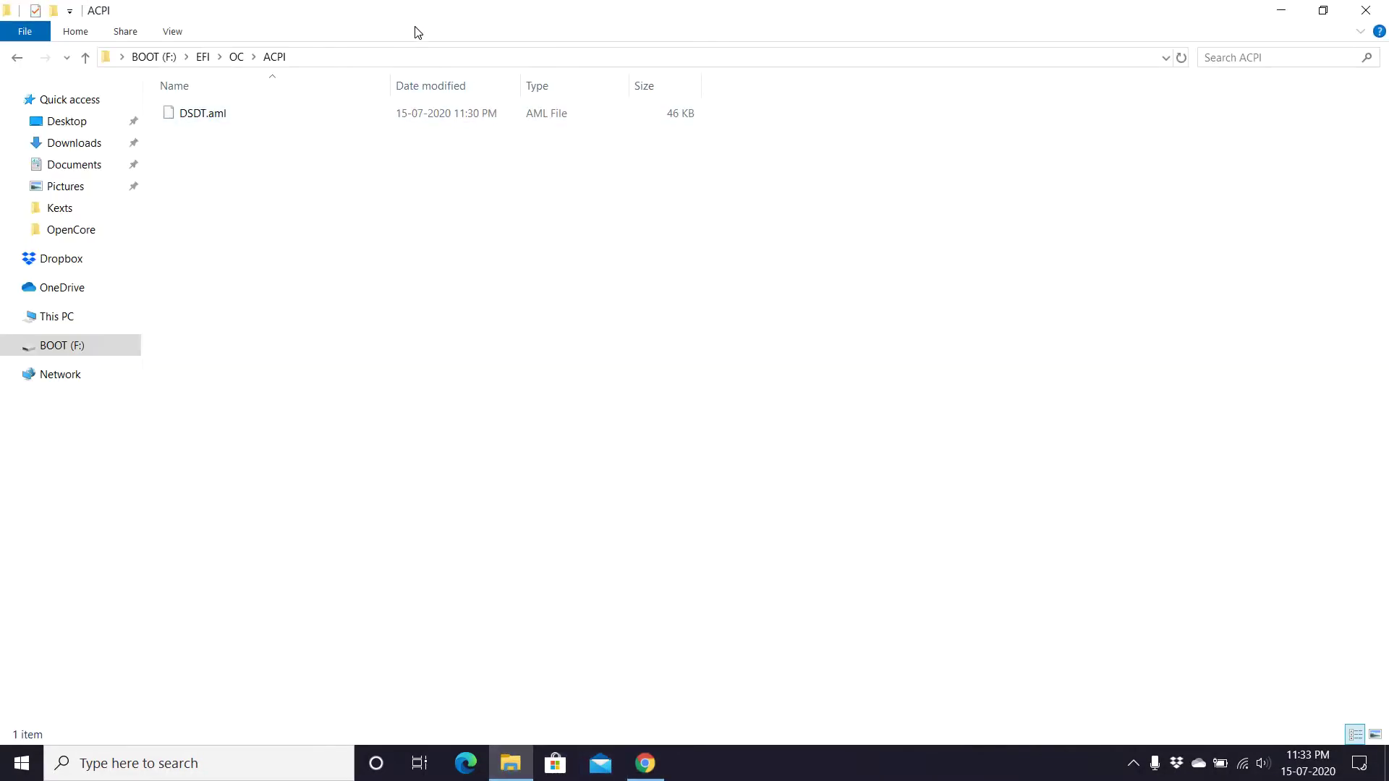
double_click(494, 17)
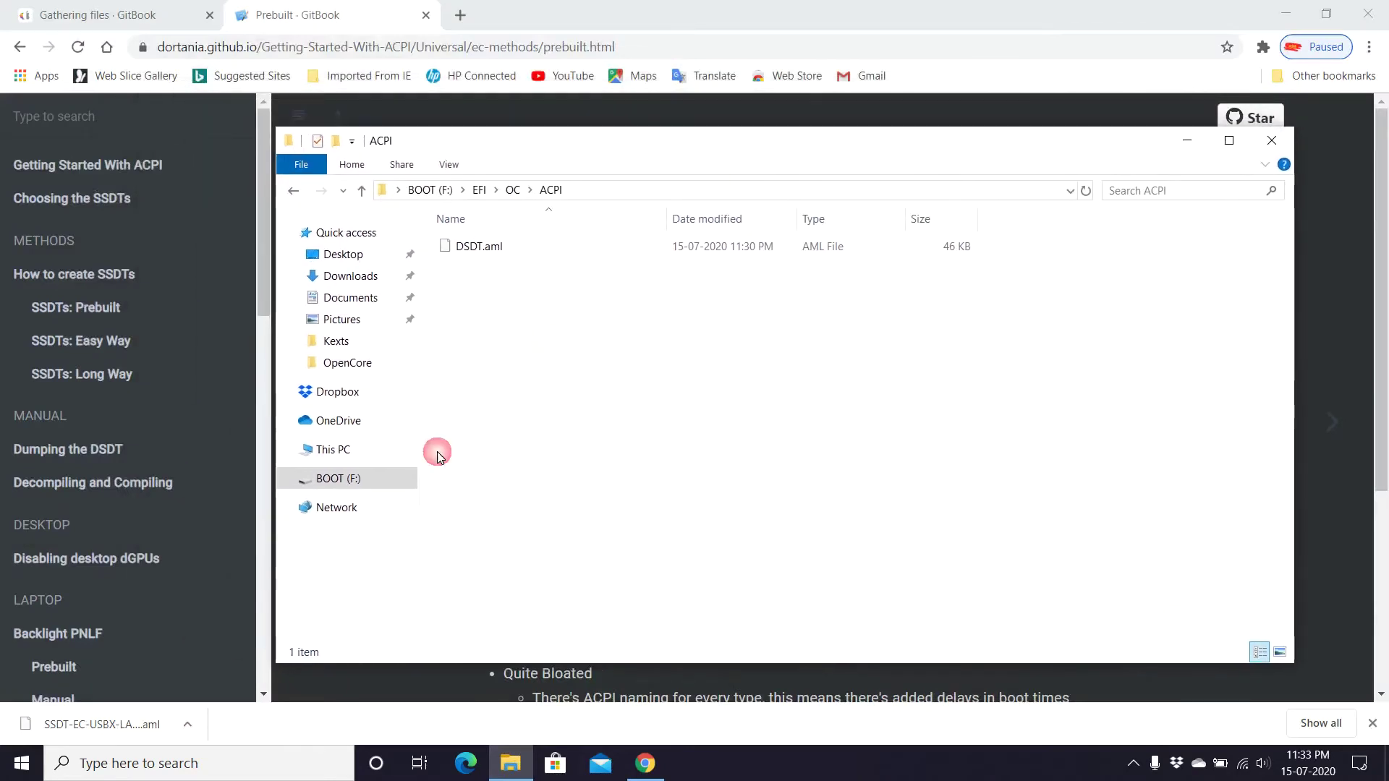
left_click_drag(101, 726, 667, 421)
left_click(670, 463)
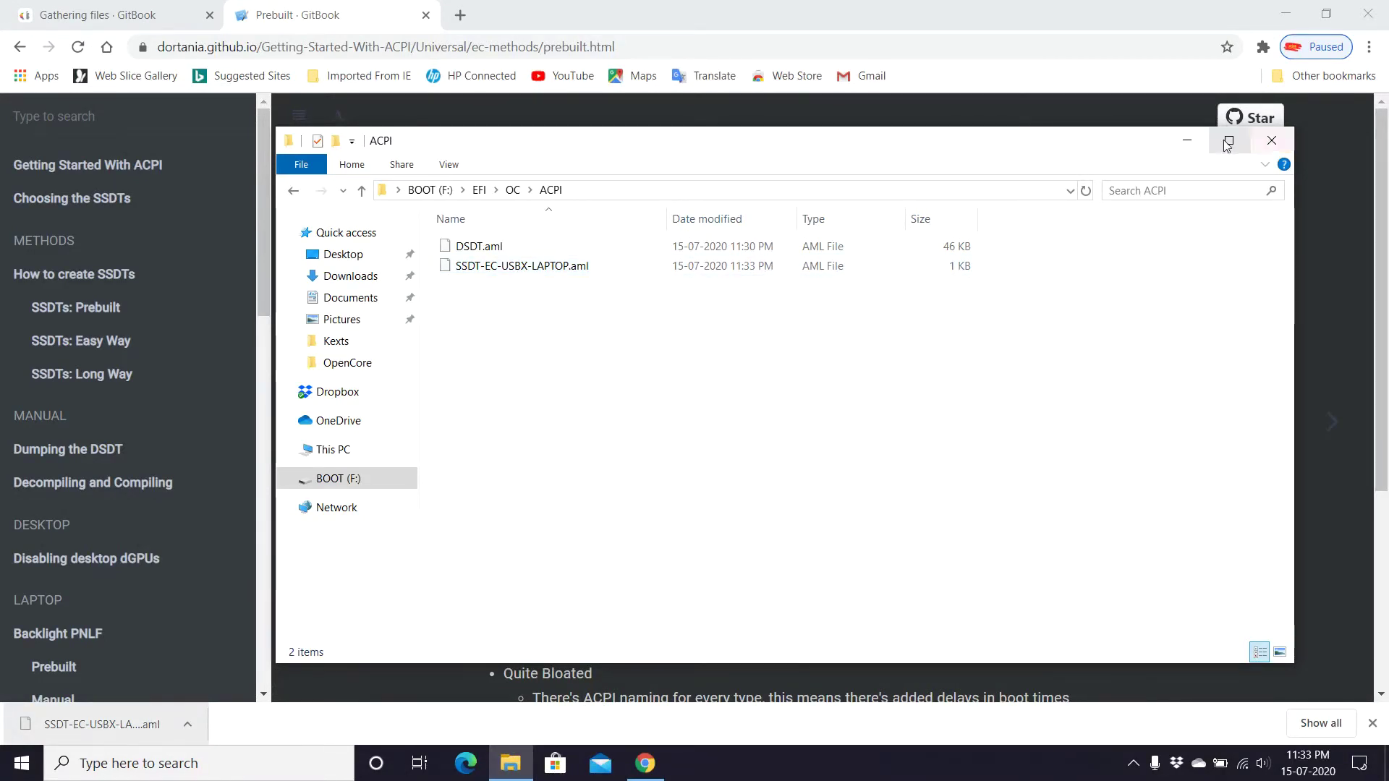
left_click(1271, 140)
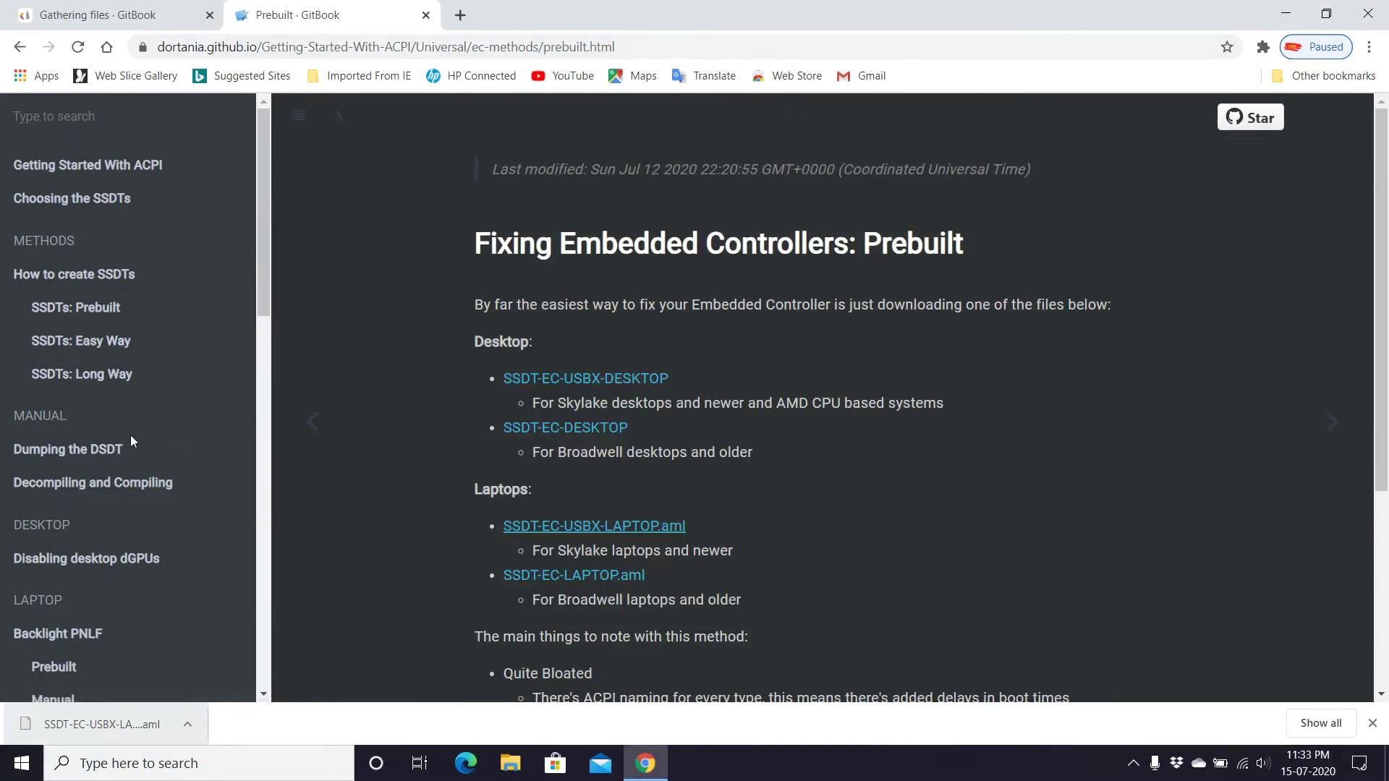
Close the prebuilt EC page and dismiss the downloads bar.
scroll(126, 456, "down", 4)
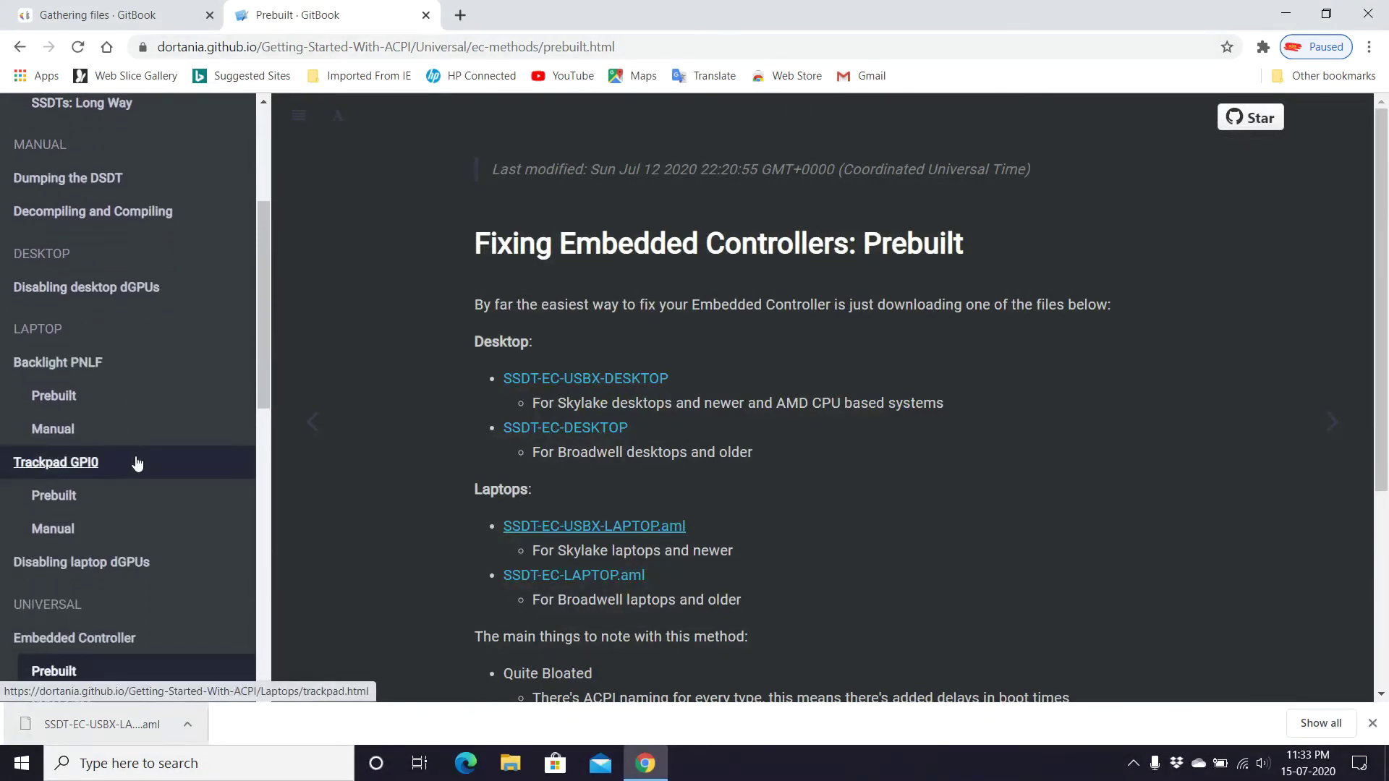
scroll(138, 463, "down", 12)
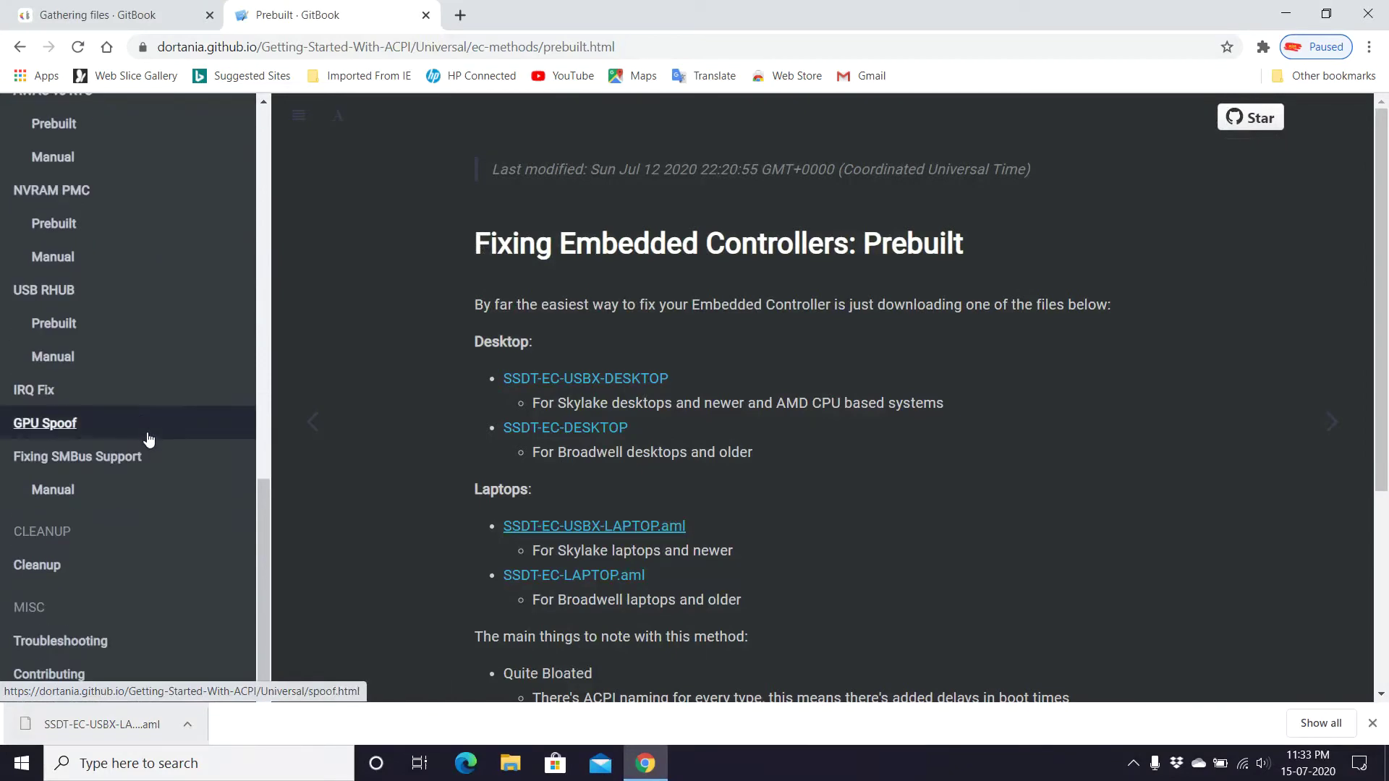
scroll(138, 405, "up", 15)
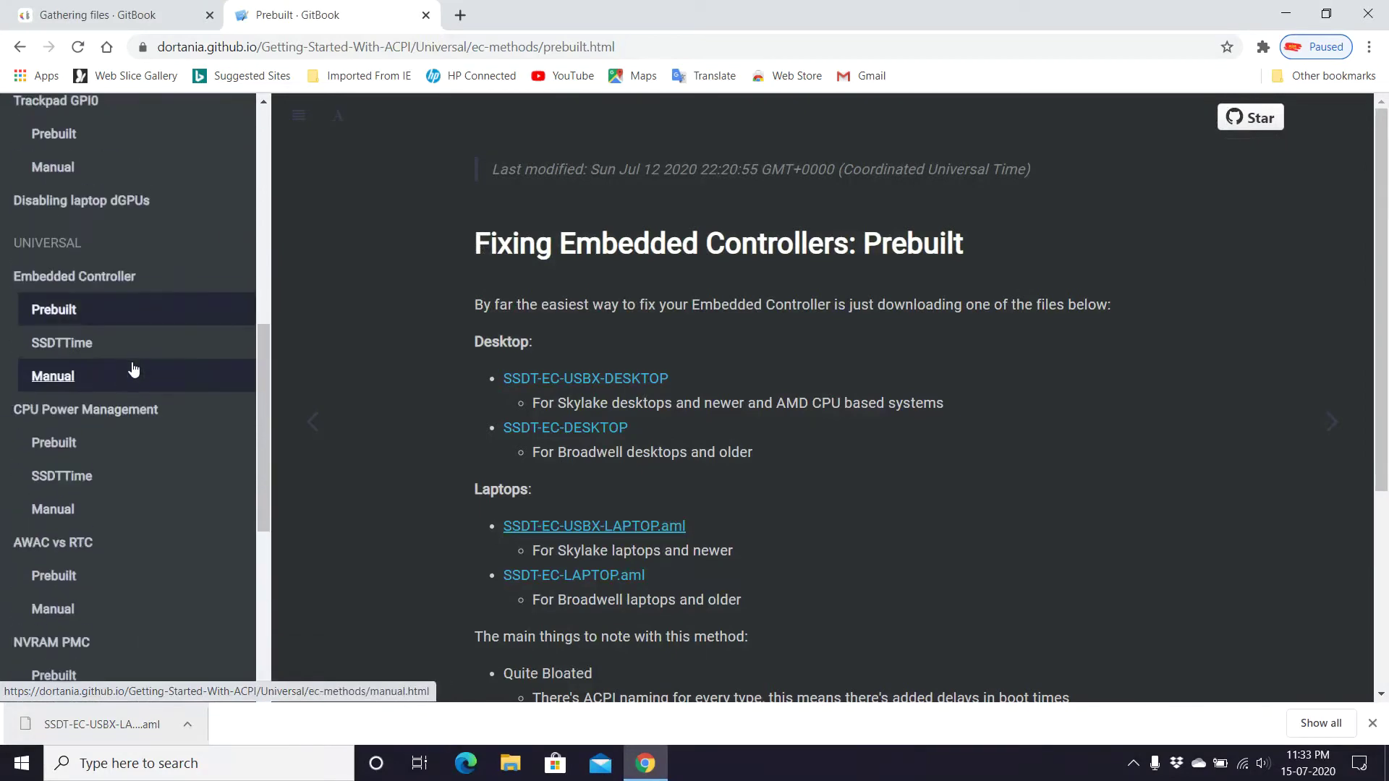
left_click(424, 15)
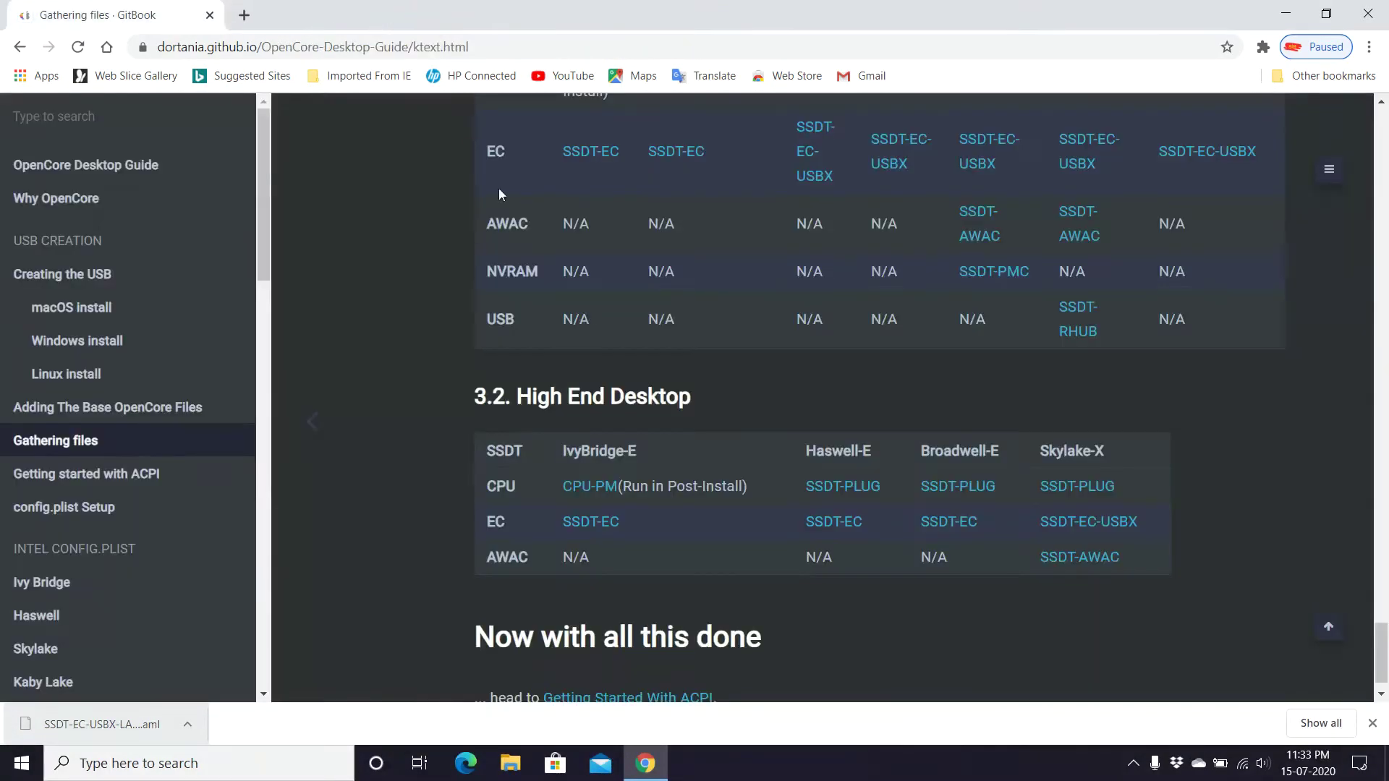
left_click(1372, 724)
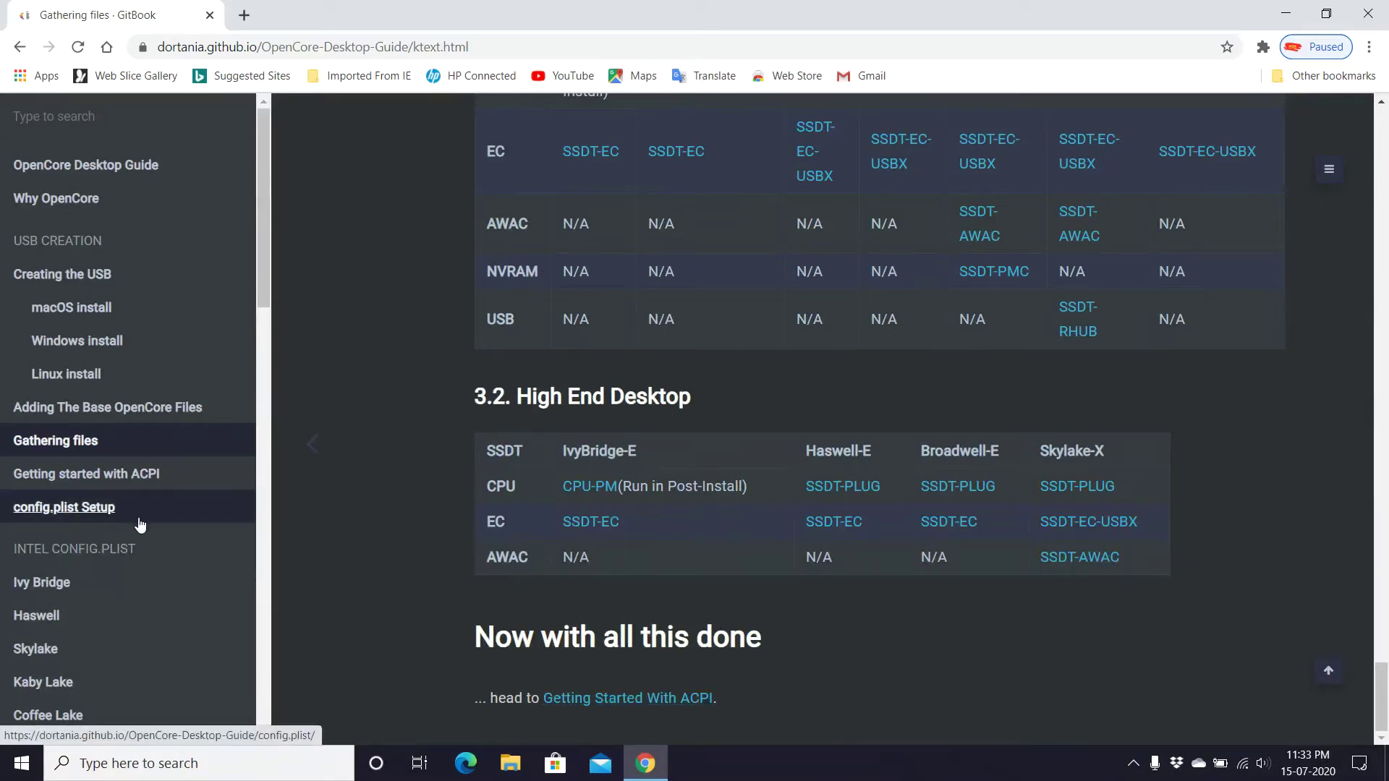
Open the config.plist Setup page at 'Creating your config.plist' and open File Explorer with Win+E.
left_click(72, 515)
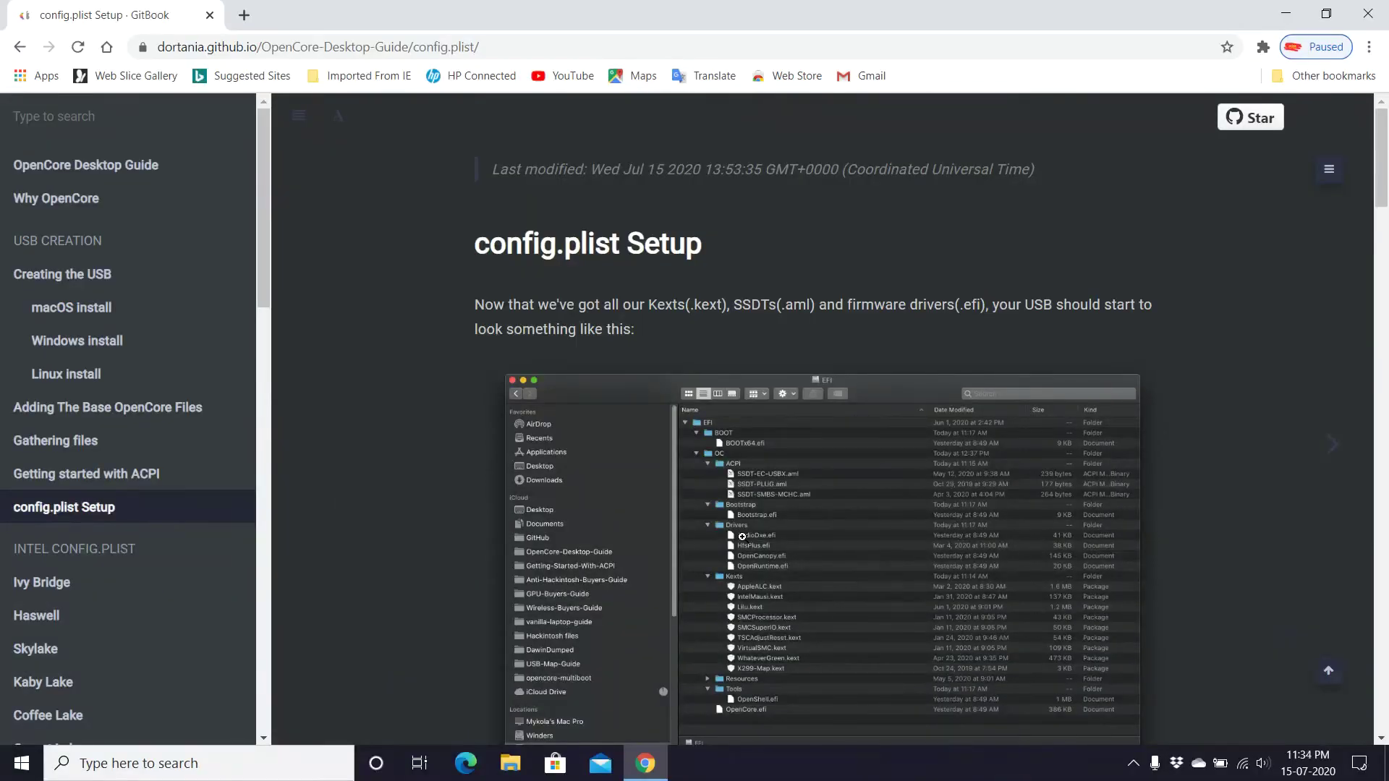
scroll(741, 536, "down", 9)
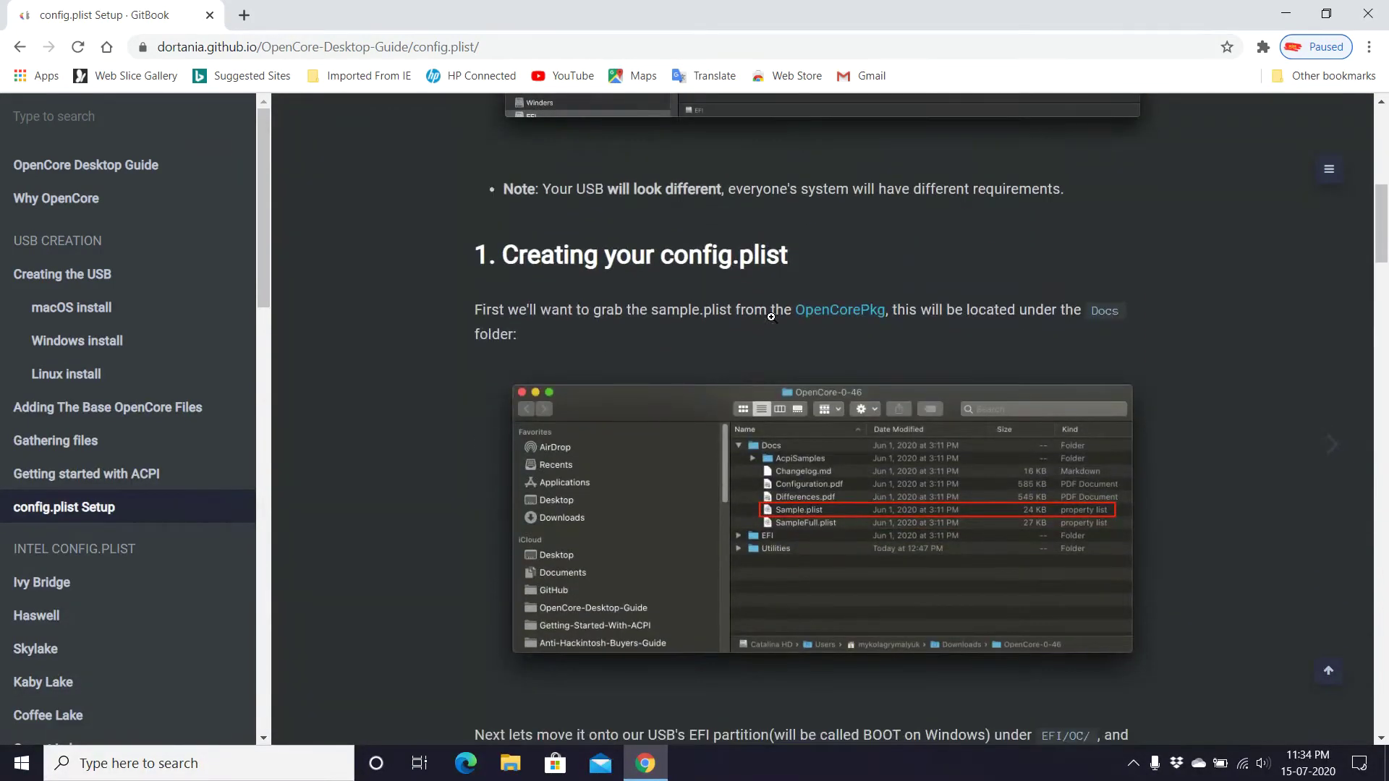
scroll(771, 316, "down", 1)
scroll(640, 226, "up", 1)
scroll(798, 340, "down", 1)
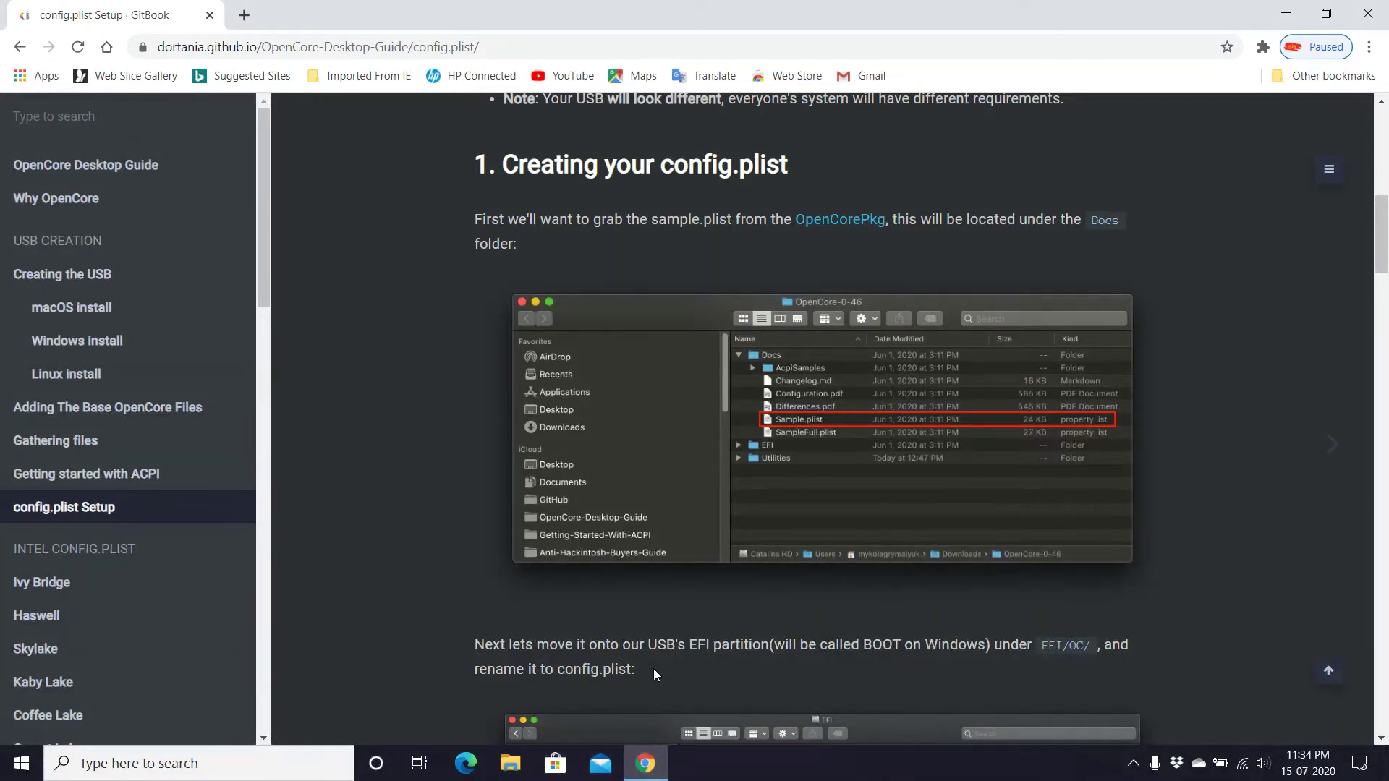
key("super+e")
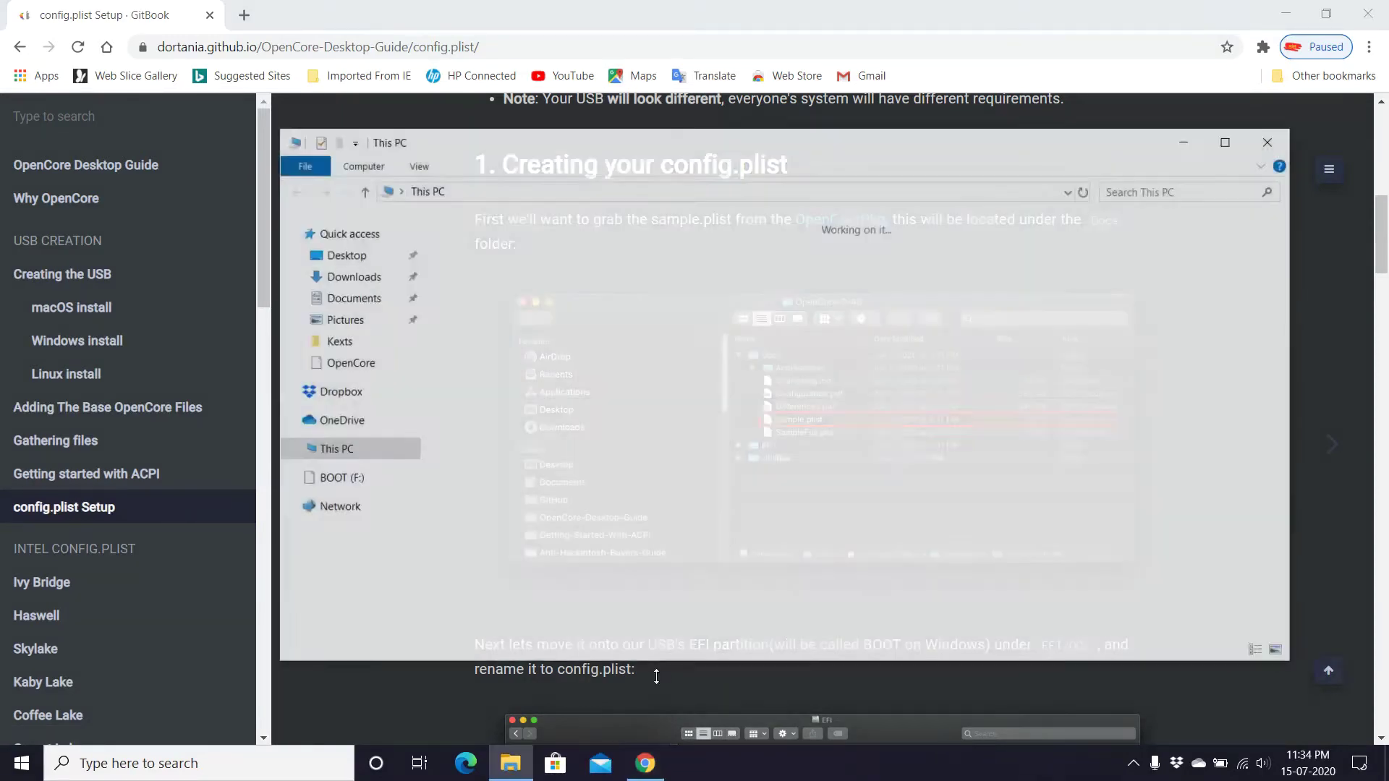
Copy Sample.plist from Downloads\OpenCore\OpenCore-0.5.9-DEBUG\Docs.
left_click(1245, 150)
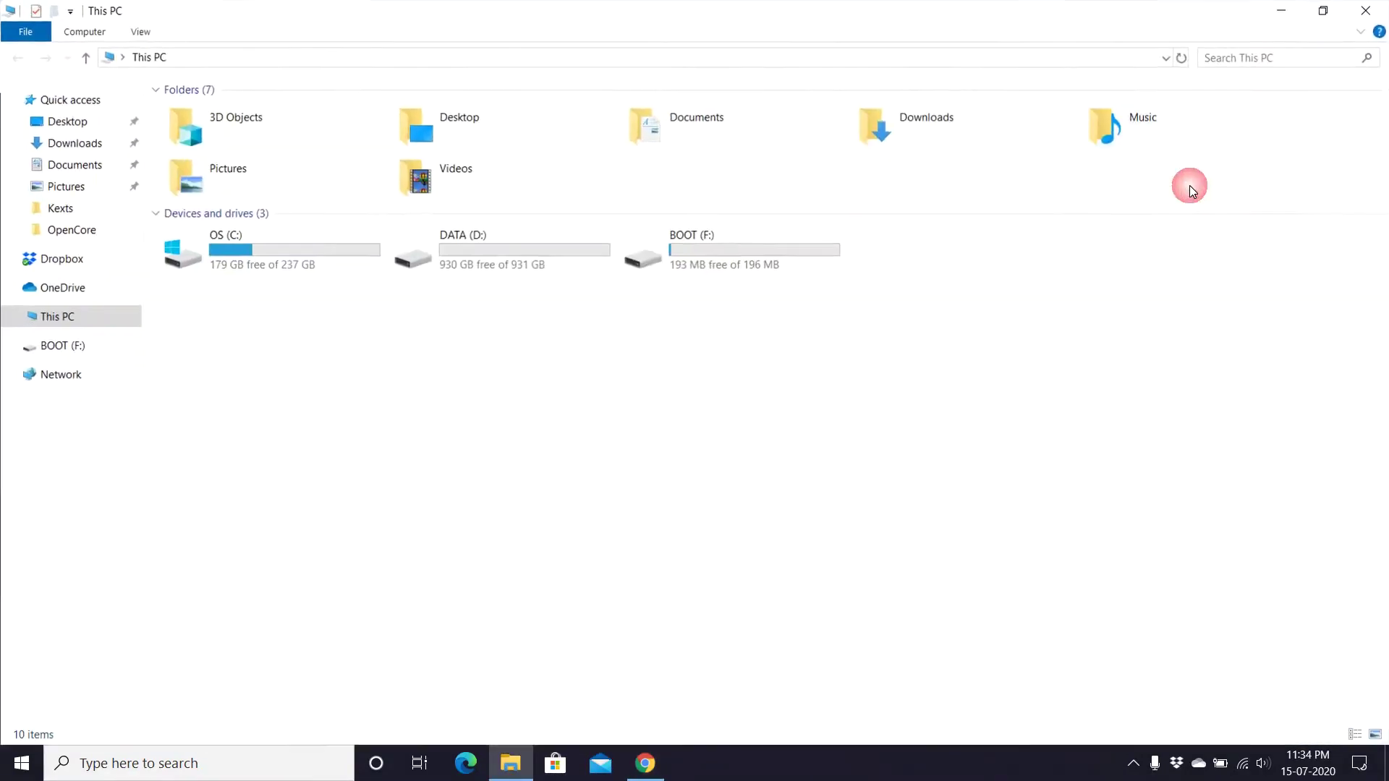
double_click(931, 135)
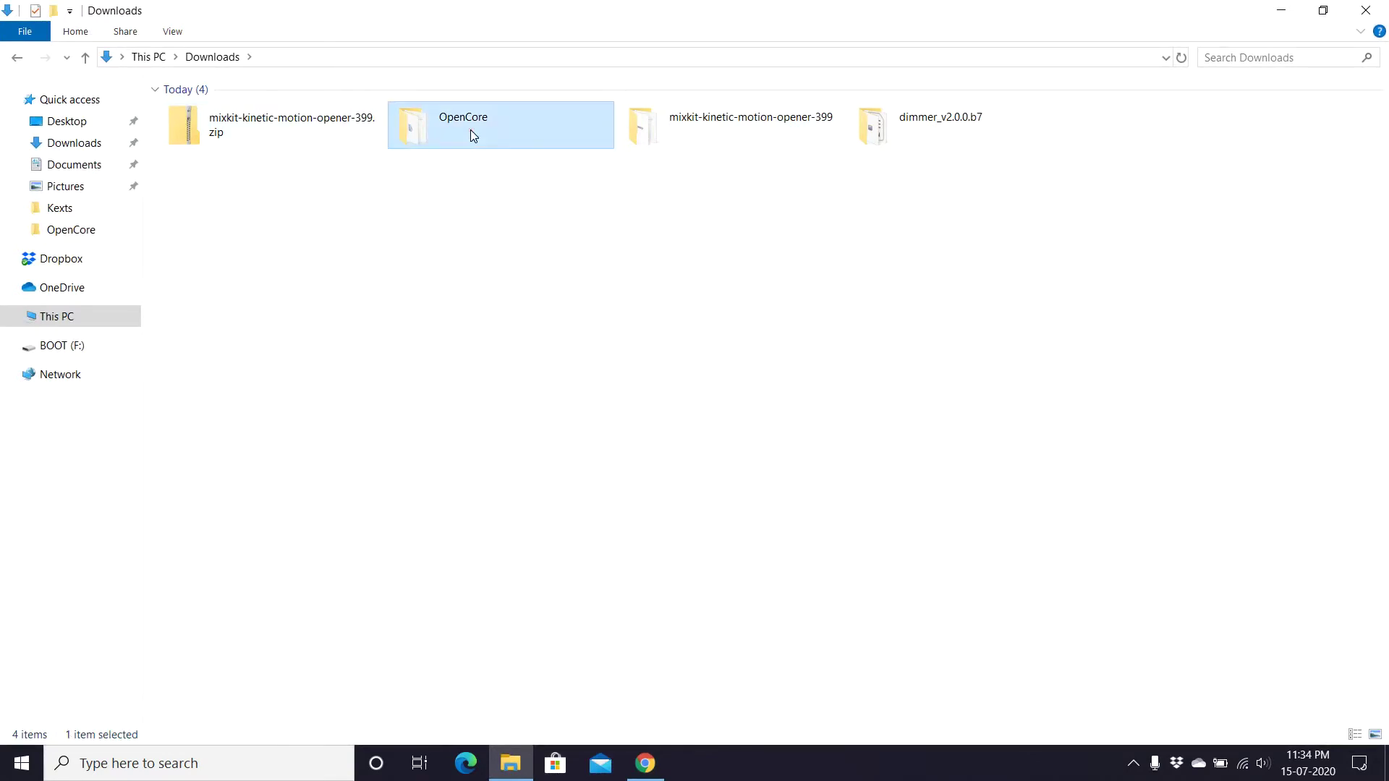
double_click(469, 131)
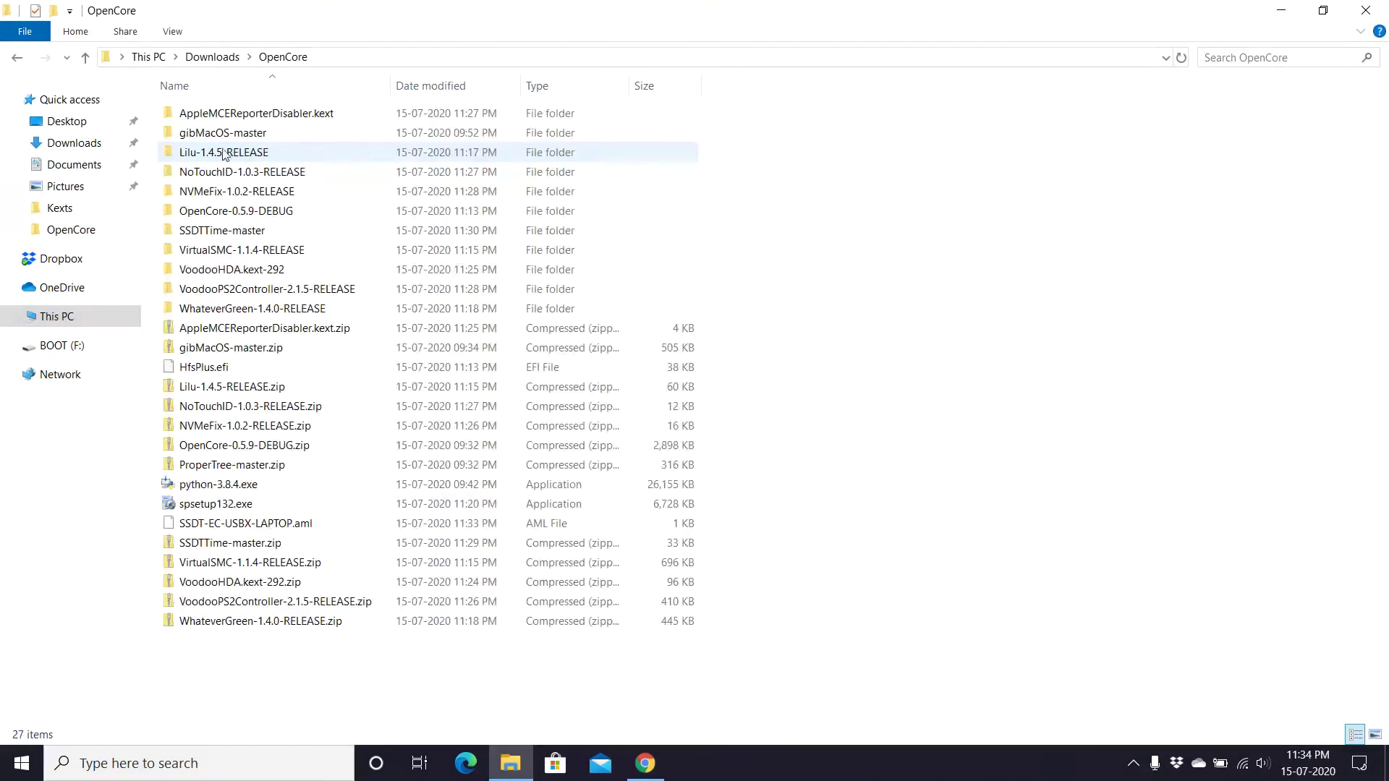
double_click(250, 212)
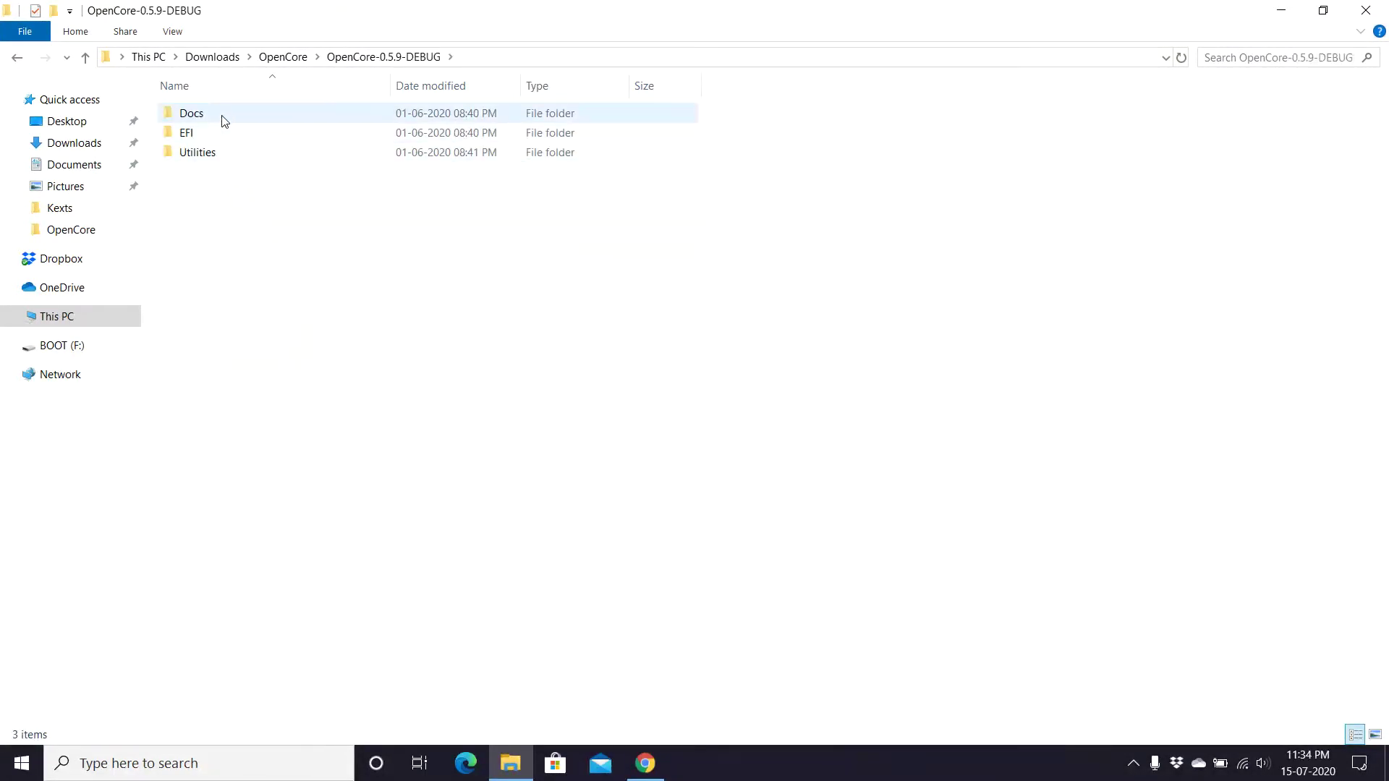
double_click(224, 116)
left_click(222, 194)
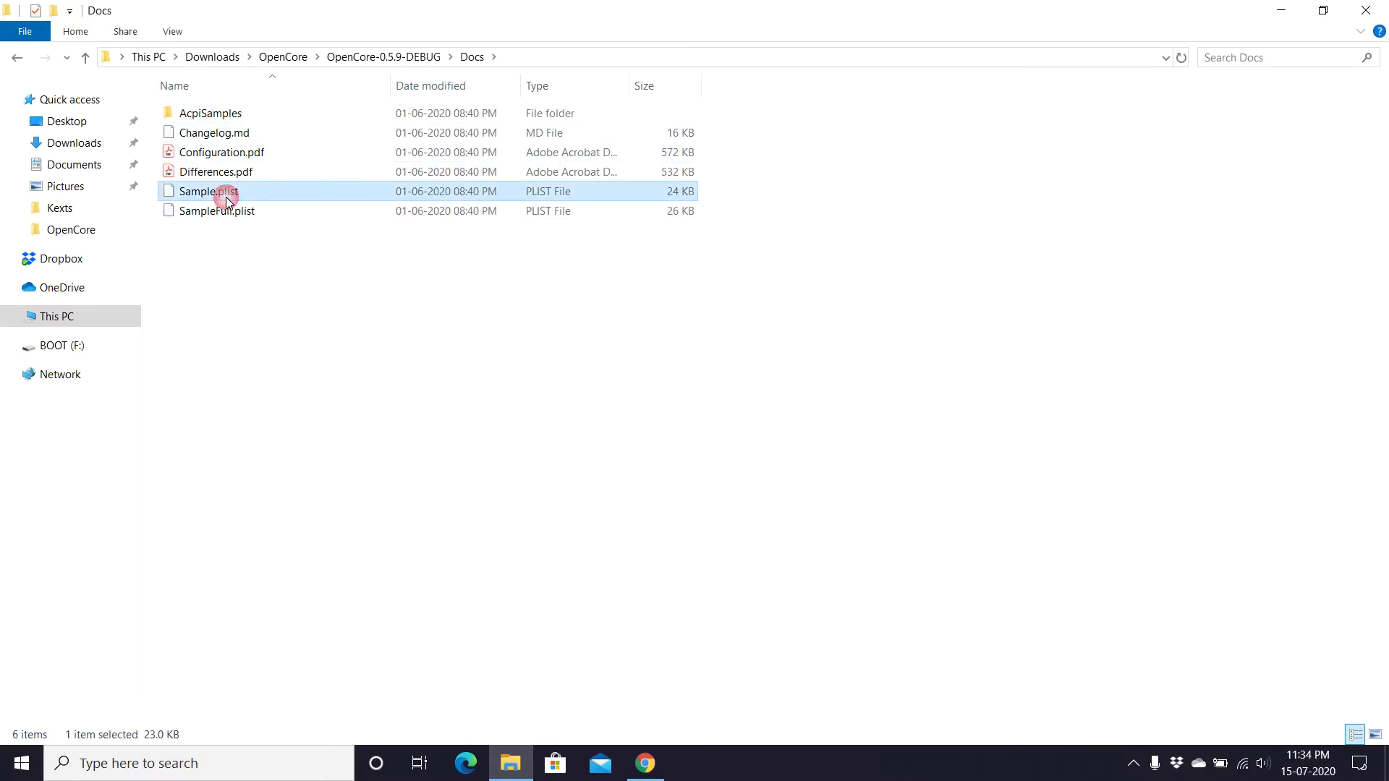
right_click(310, 192)
left_click(403, 470)
Paste Sample.plist into BOOT (F:)\EFI\OC.
left_click(99, 345)
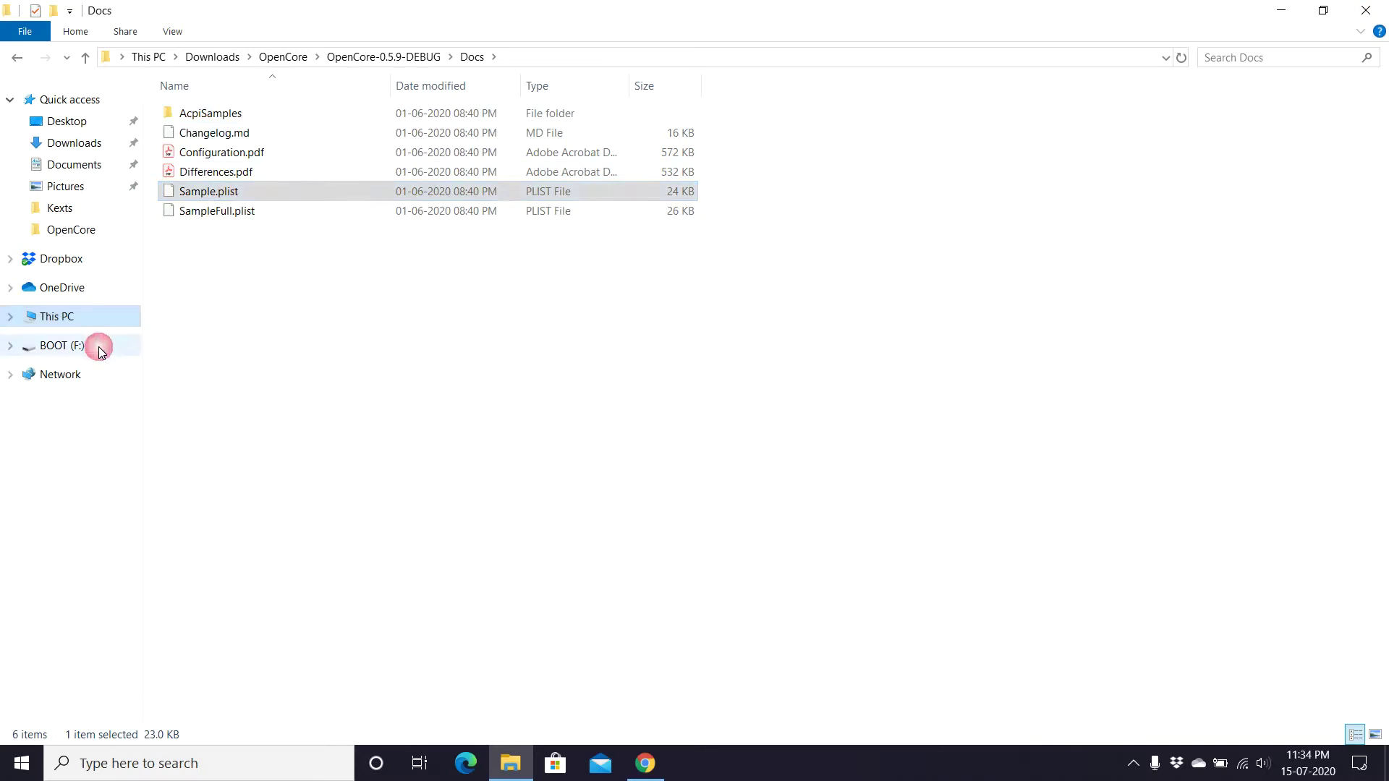
left_click(253, 118)
double_click(253, 116)
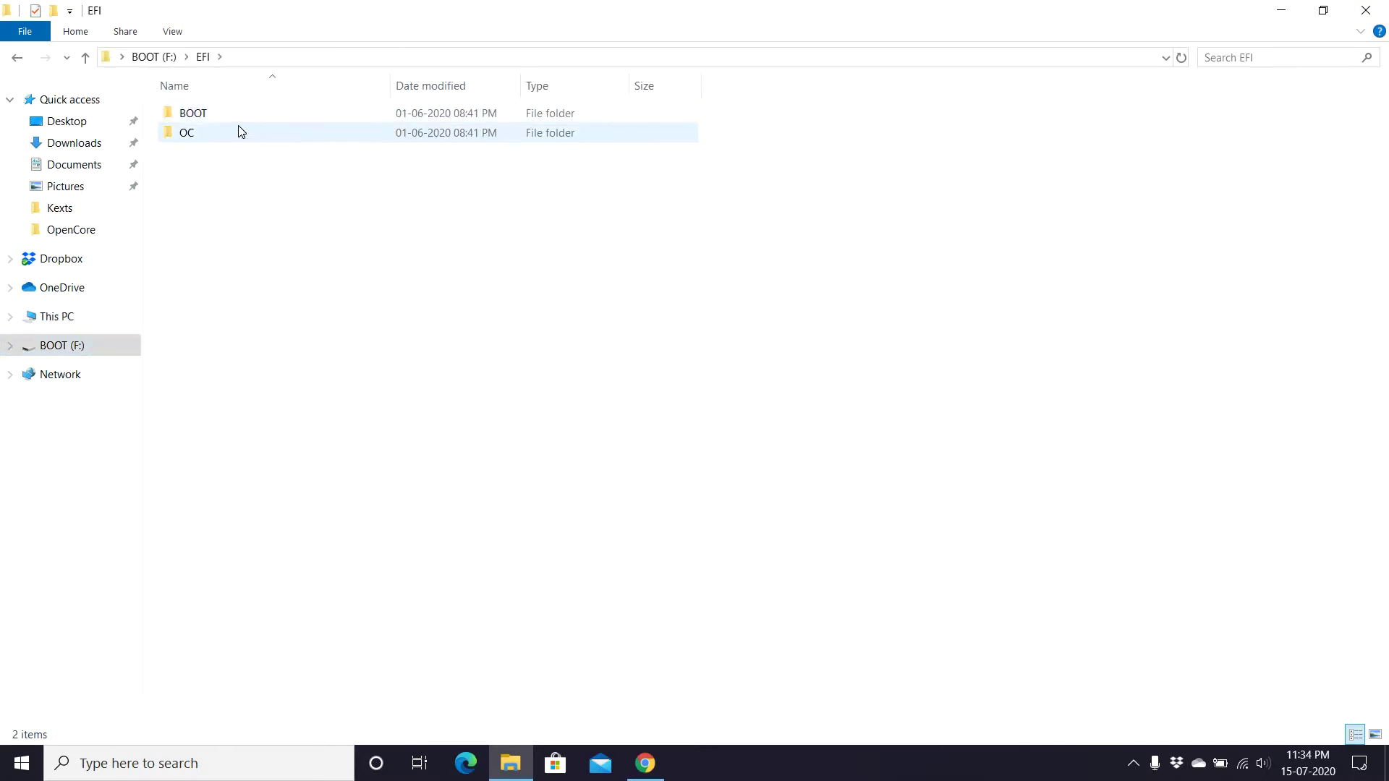
double_click(239, 131)
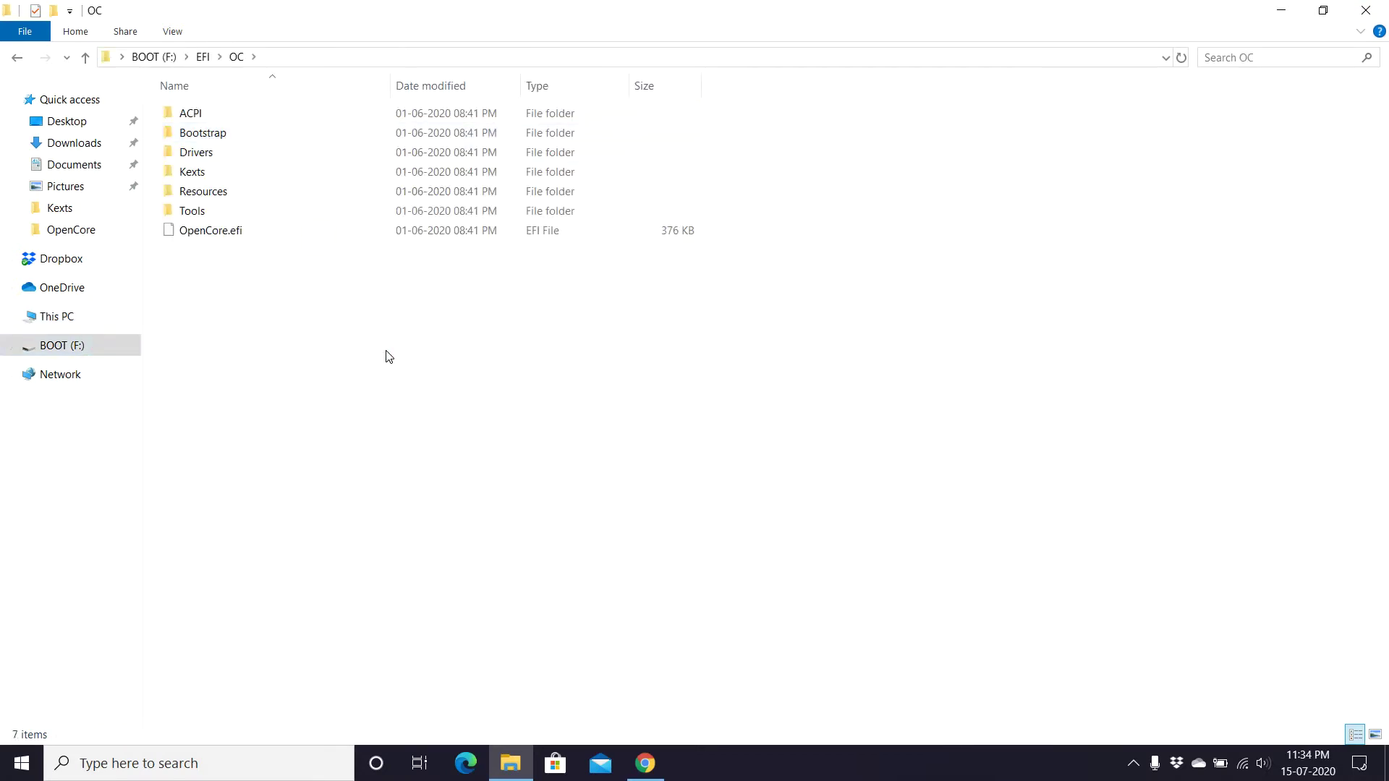
key("ctrl+v")
left_click(320, 330)
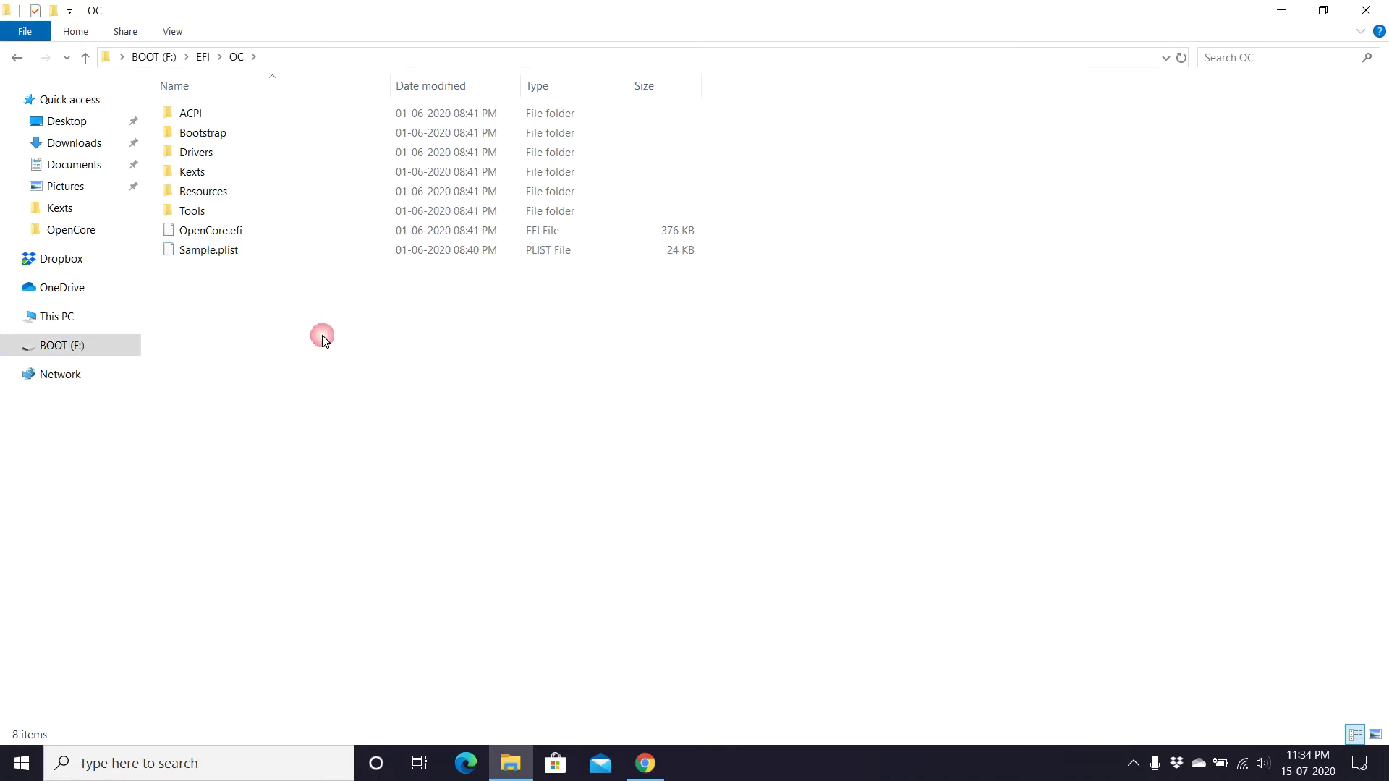
Rename Sample.plist to config.plist, refresh the folder, and return to the guide.
left_click(196, 251)
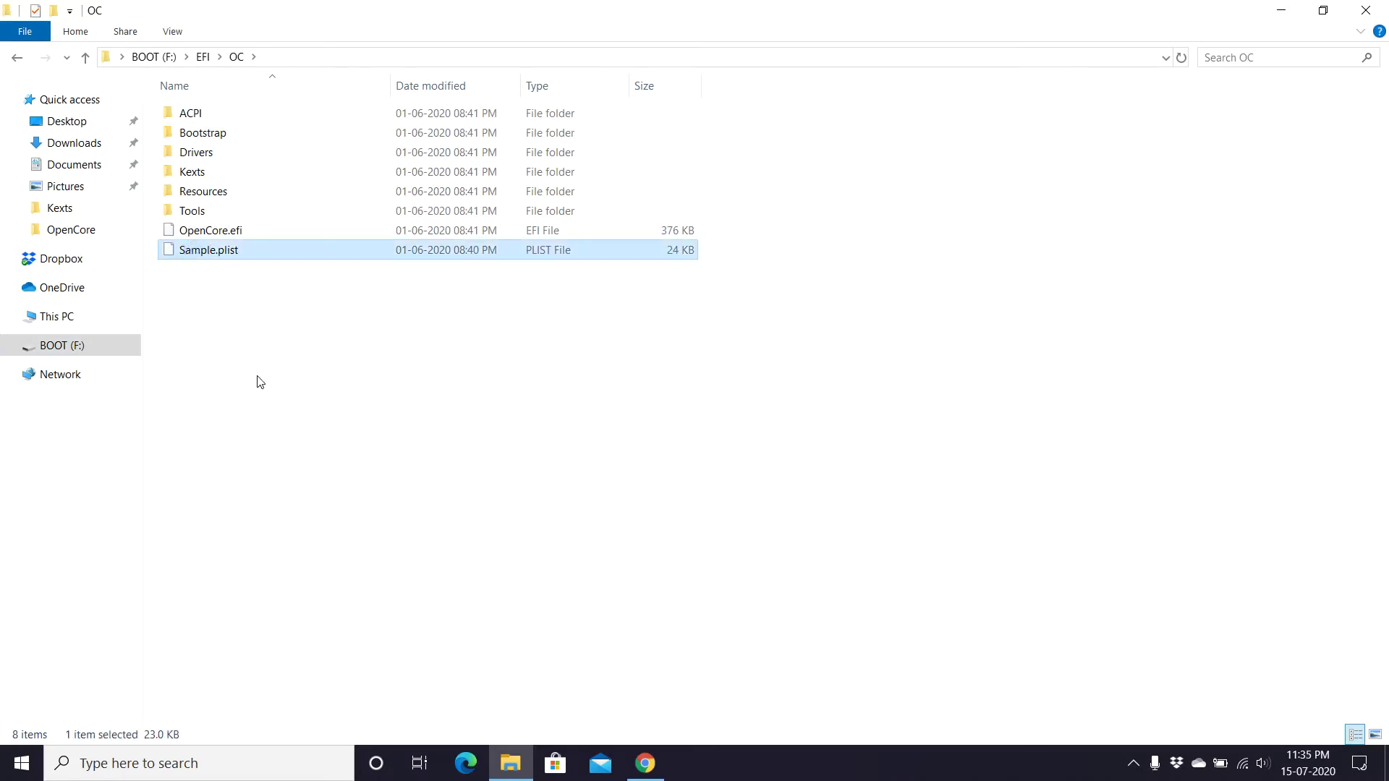
key("F2")
type("con")
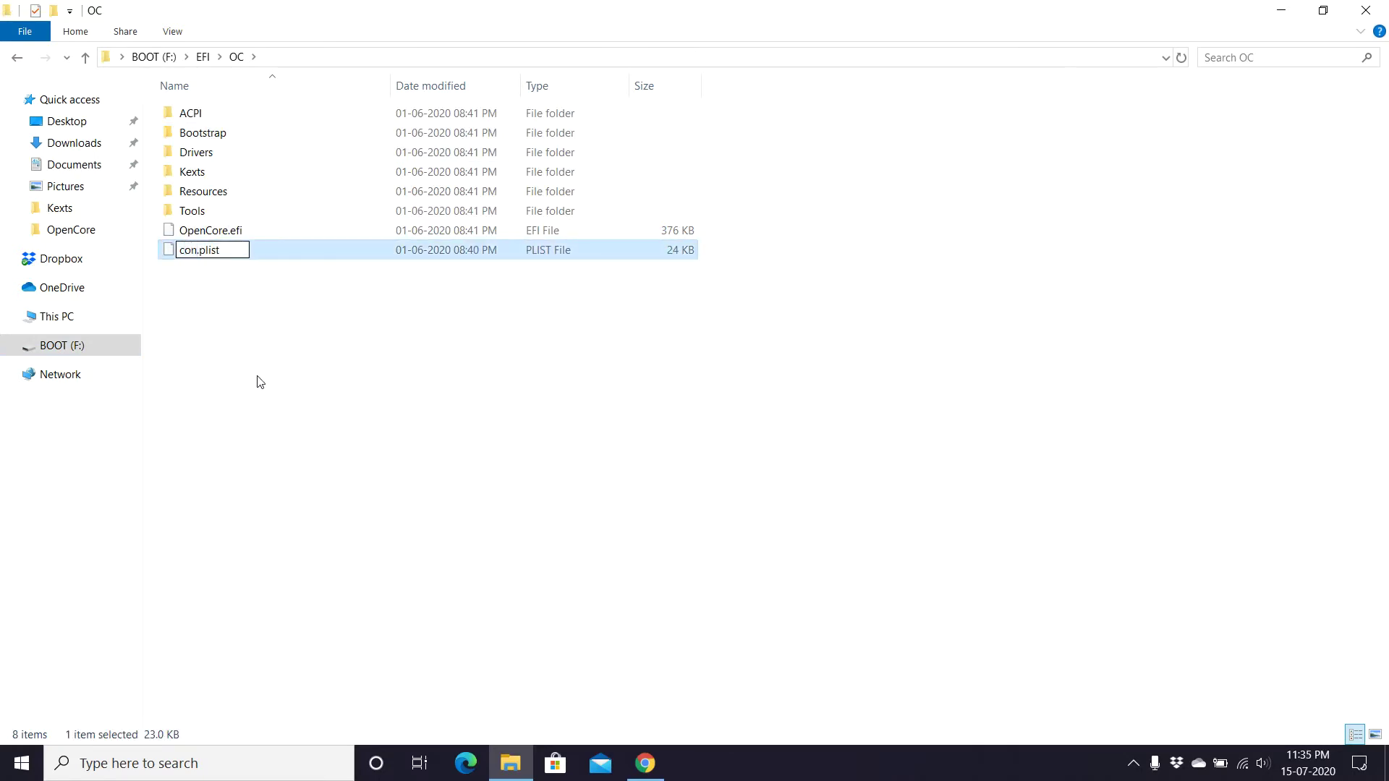
type("fig")
key("Return")
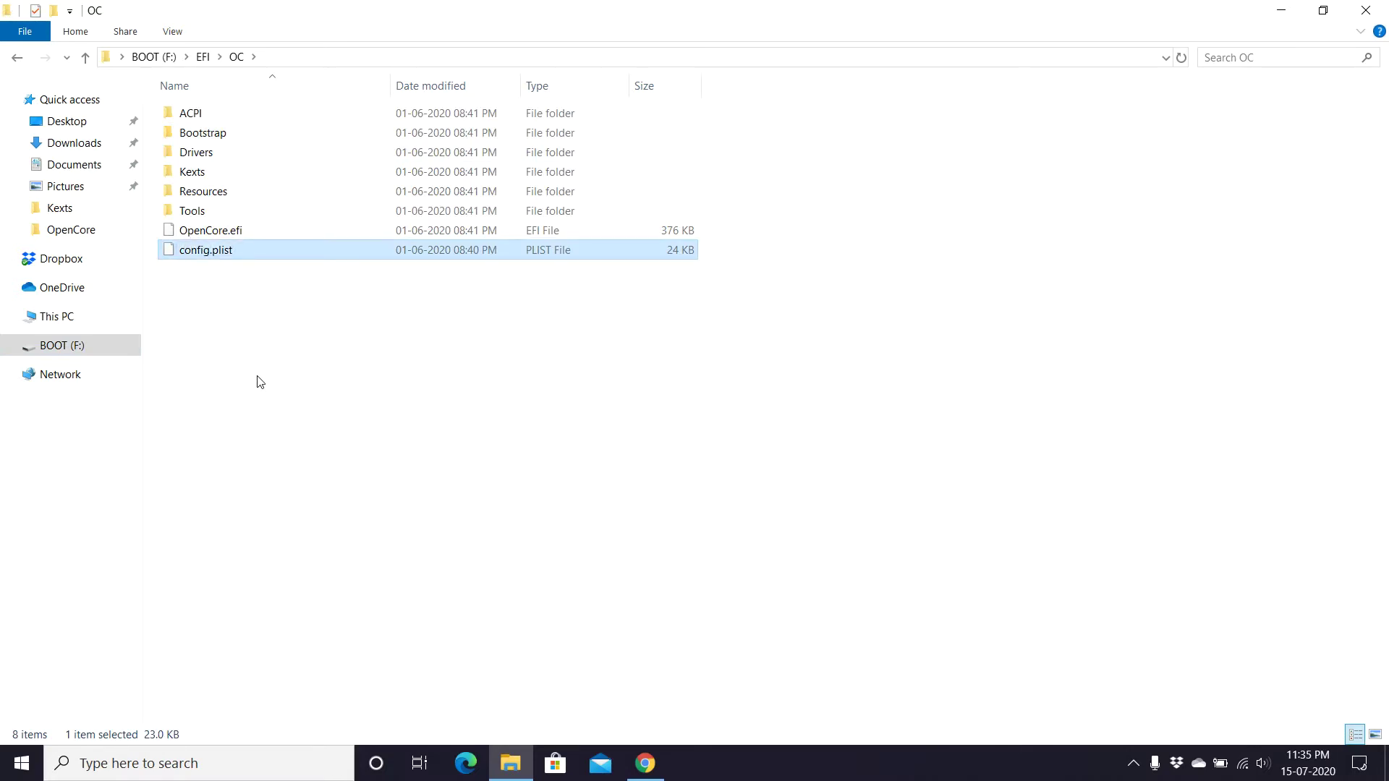
right_click(508, 364)
left_click(586, 431)
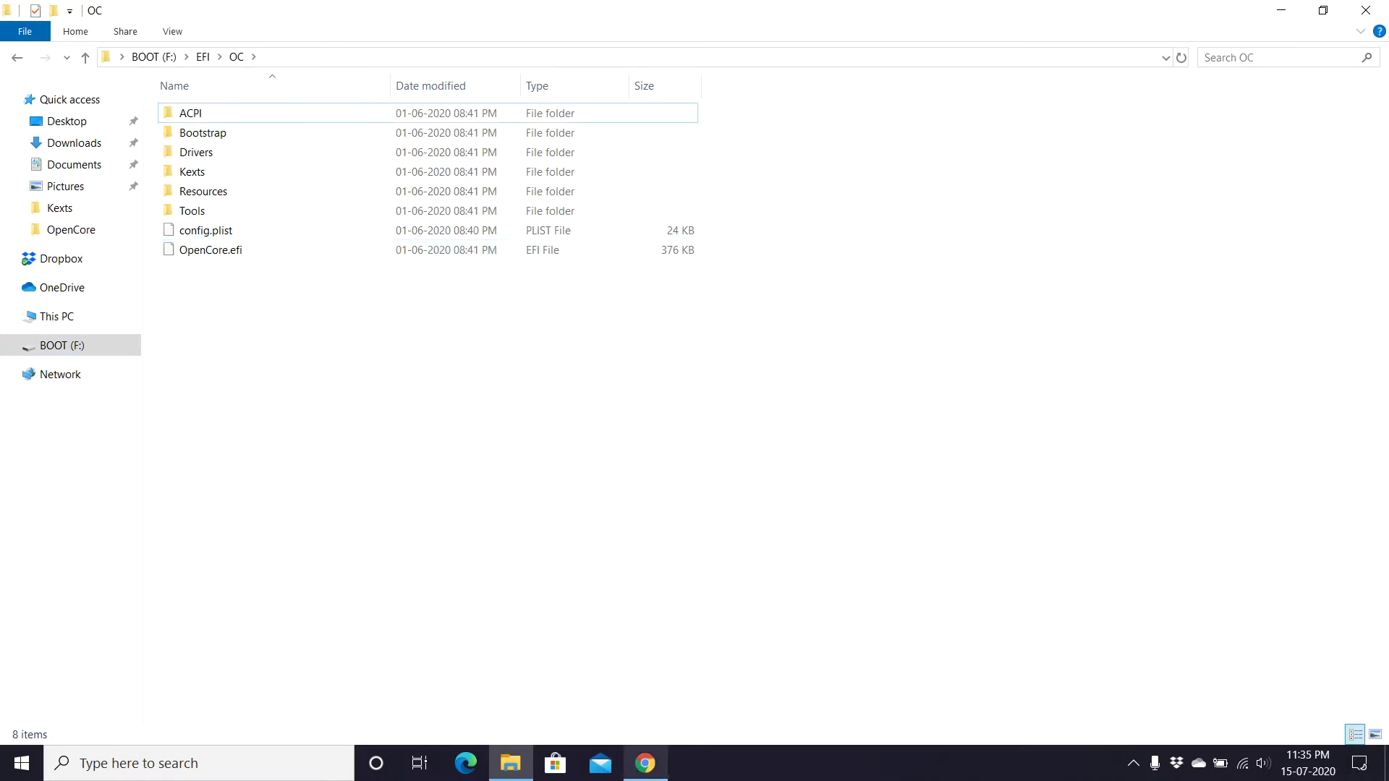
left_click(645, 763)
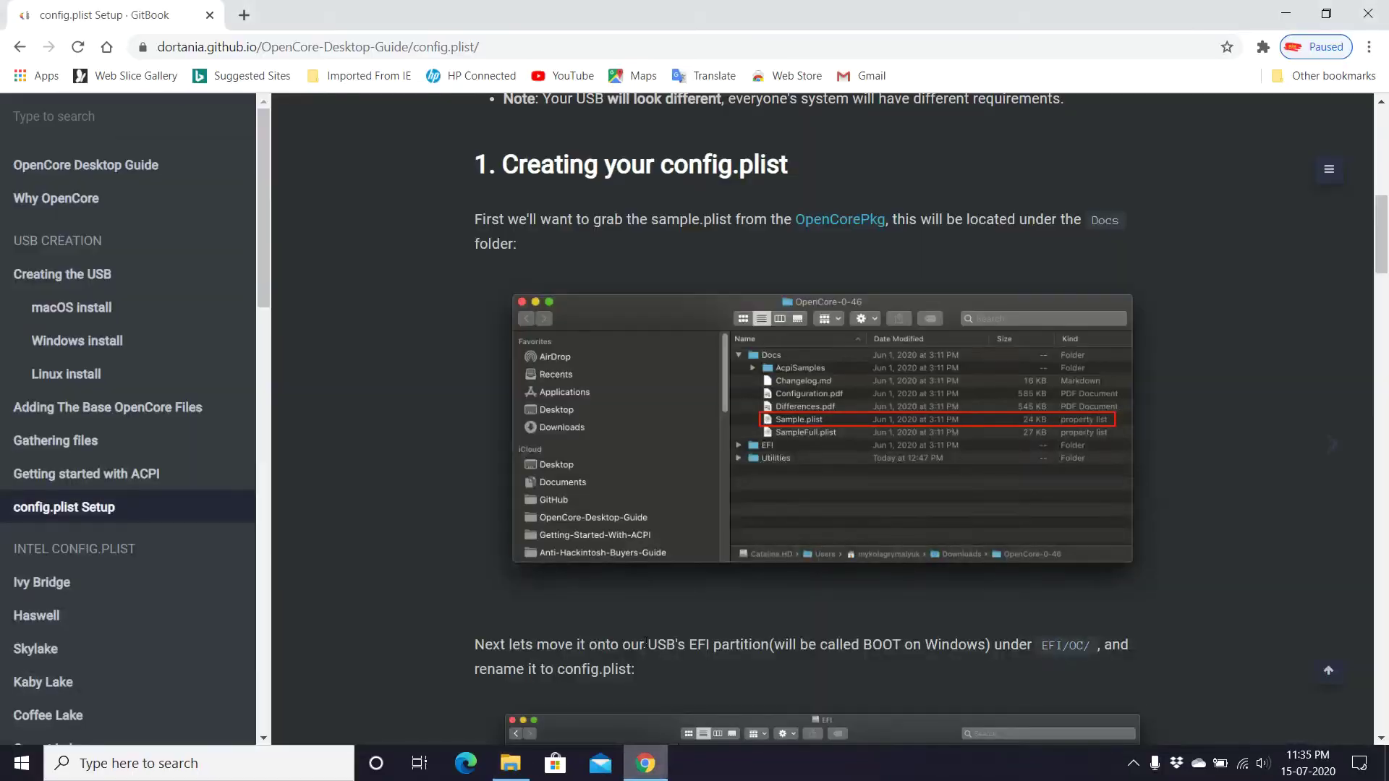
Scroll to section 2, Adding your SSDTs, Kexts and Firmware Drivers, and open the ProperTree link.
left_click_drag(500, 220, 1066, 246)
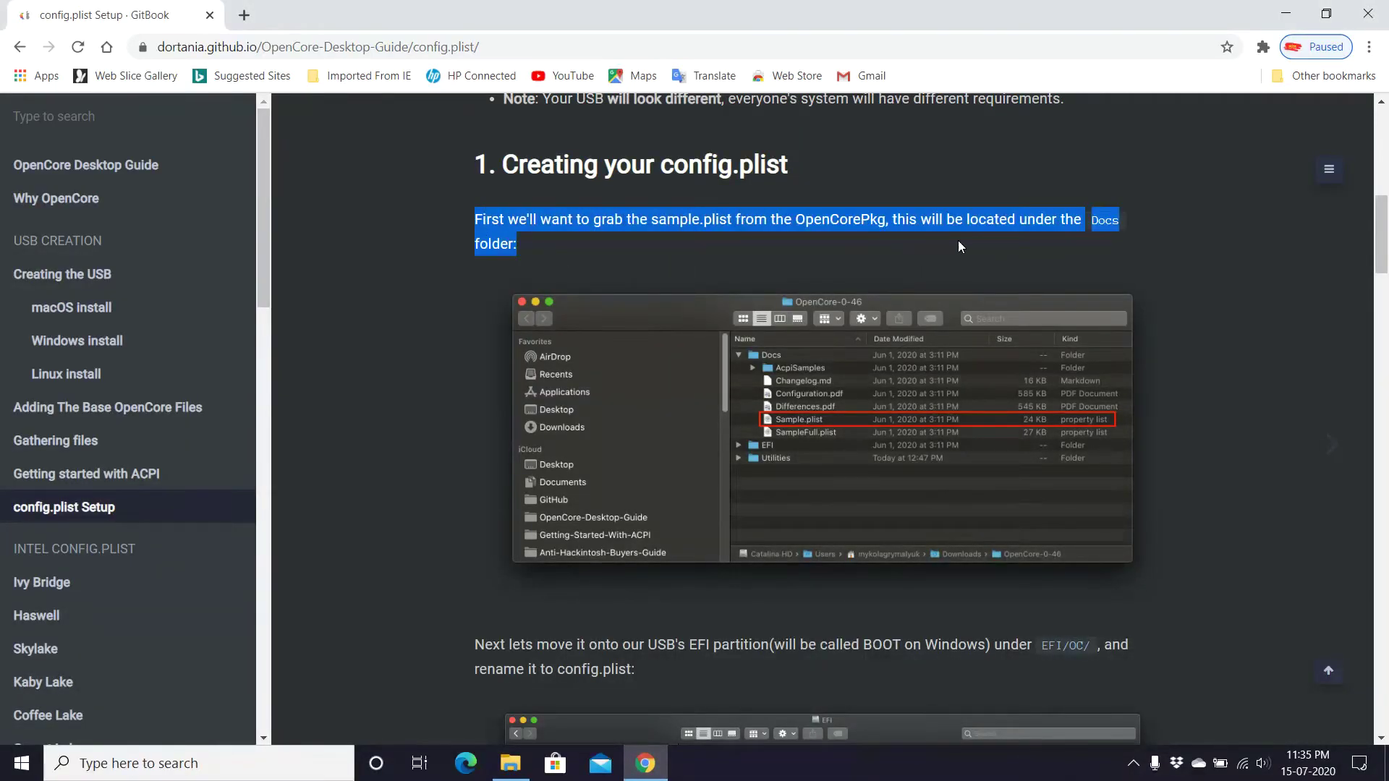
left_click(1066, 250)
scroll(693, 481, "down", 2)
scroll(693, 481, "down", 3)
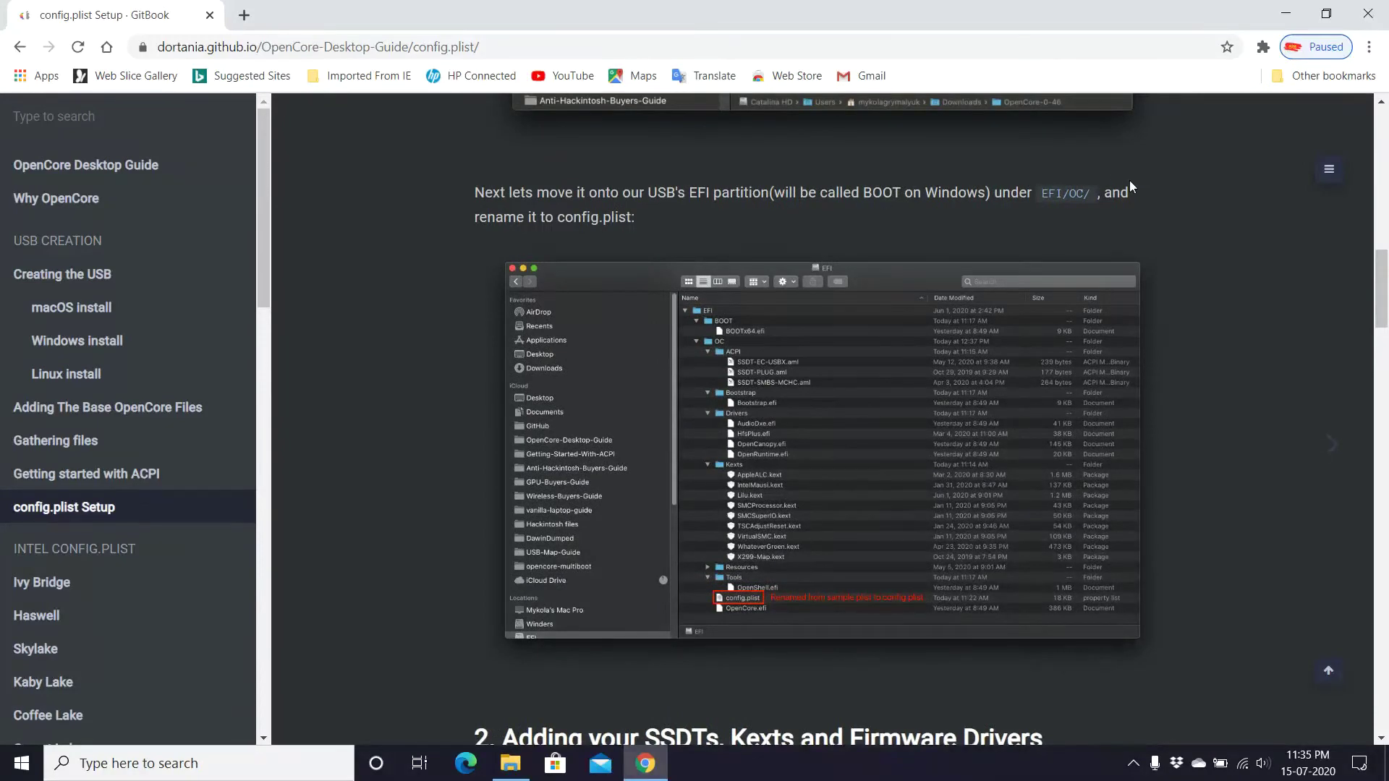
scroll(608, 289, "down", 3)
scroll(610, 300, "down", 1)
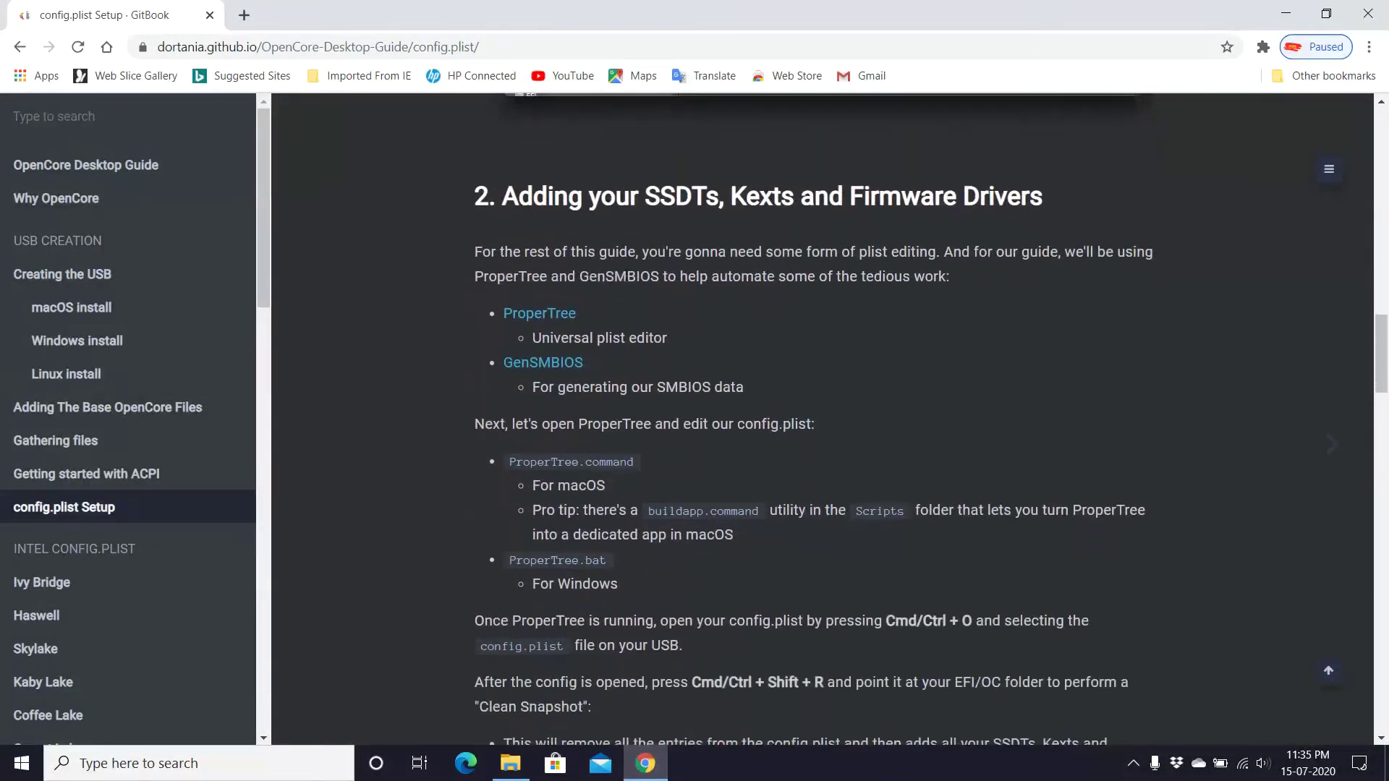
left_click_drag(490, 196, 1056, 176)
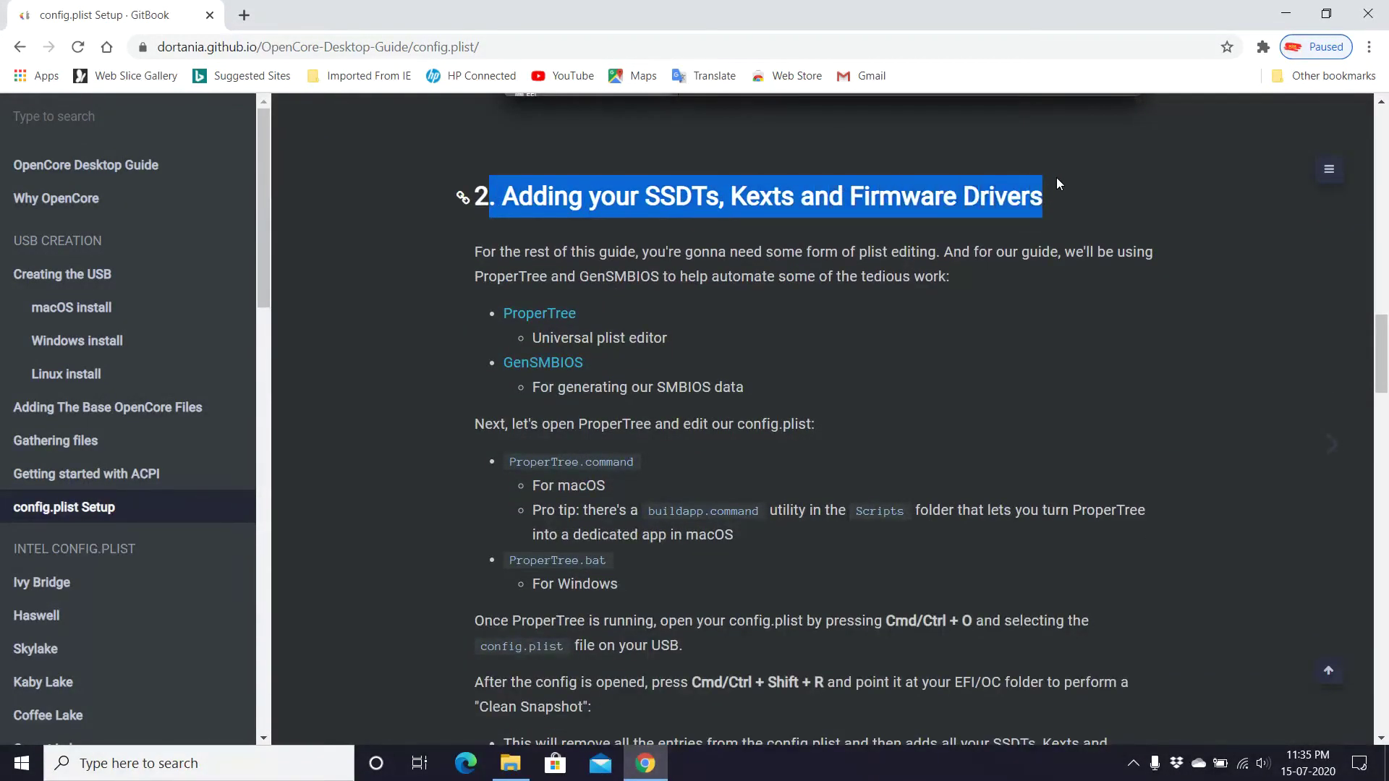
left_click(849, 360)
scroll(849, 360, "down", 1)
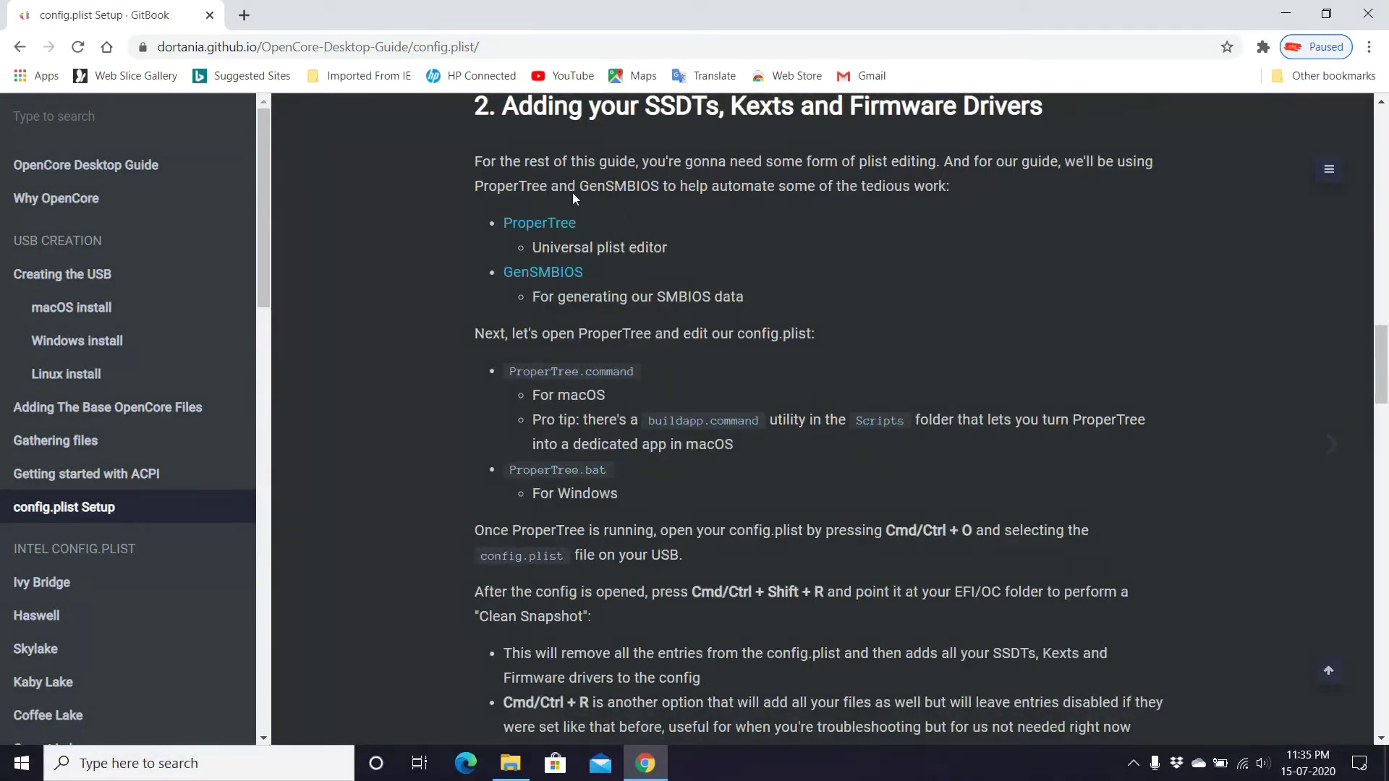
left_click(535, 224)
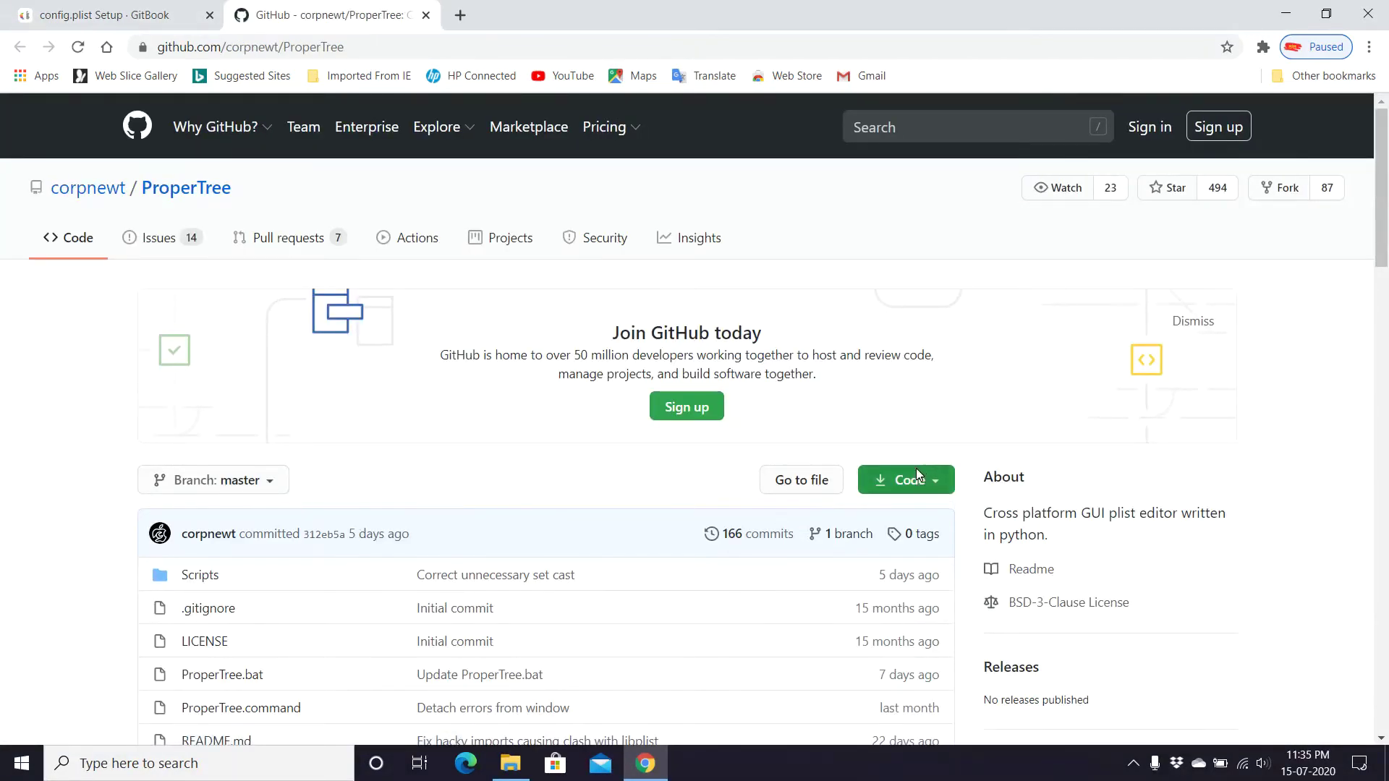
Download the ProperTree repository as a ZIP and close its GitHub page.
left_click(913, 477)
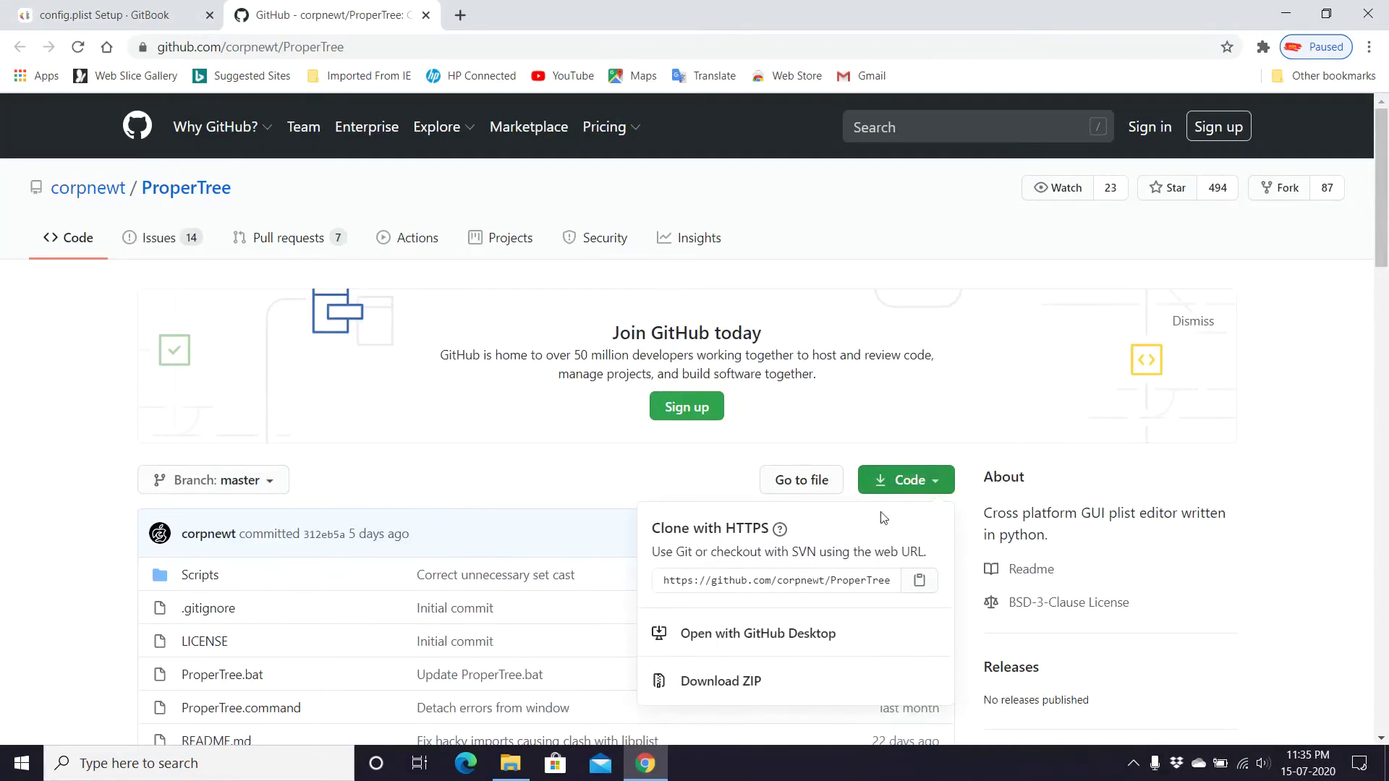
left_click(744, 676)
left_click(558, 406)
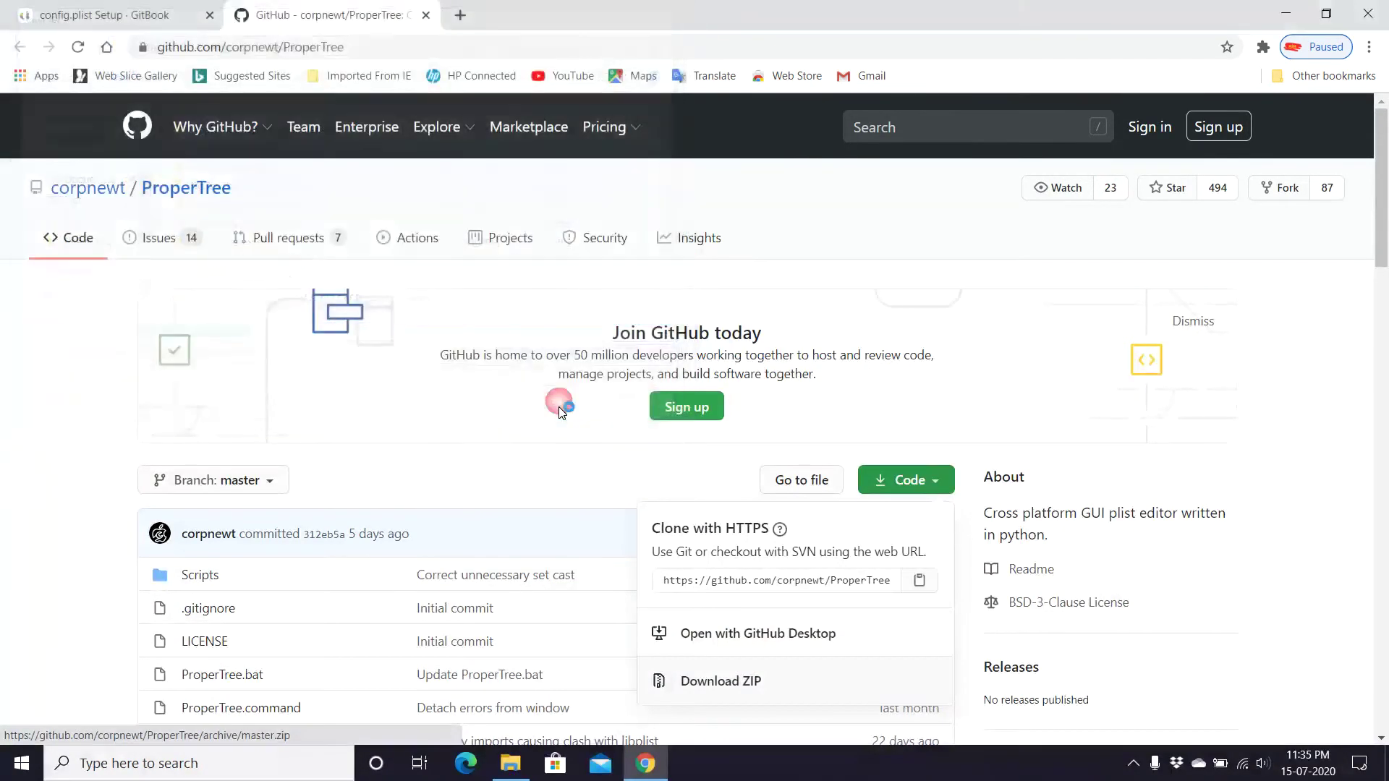
left_click(426, 14)
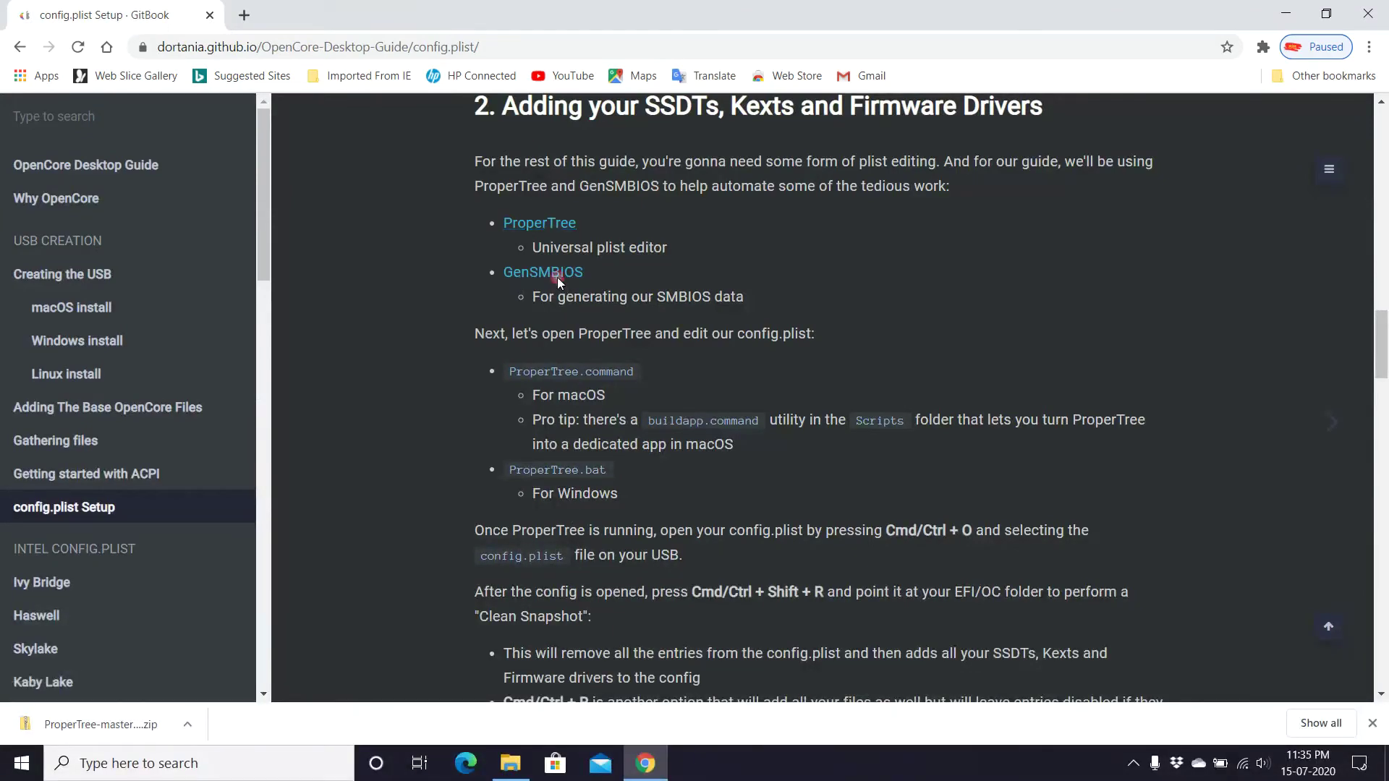
Download GenSMBIOS as a ZIP into the OpenCore folder, close its page and the downloads list.
left_click(563, 281)
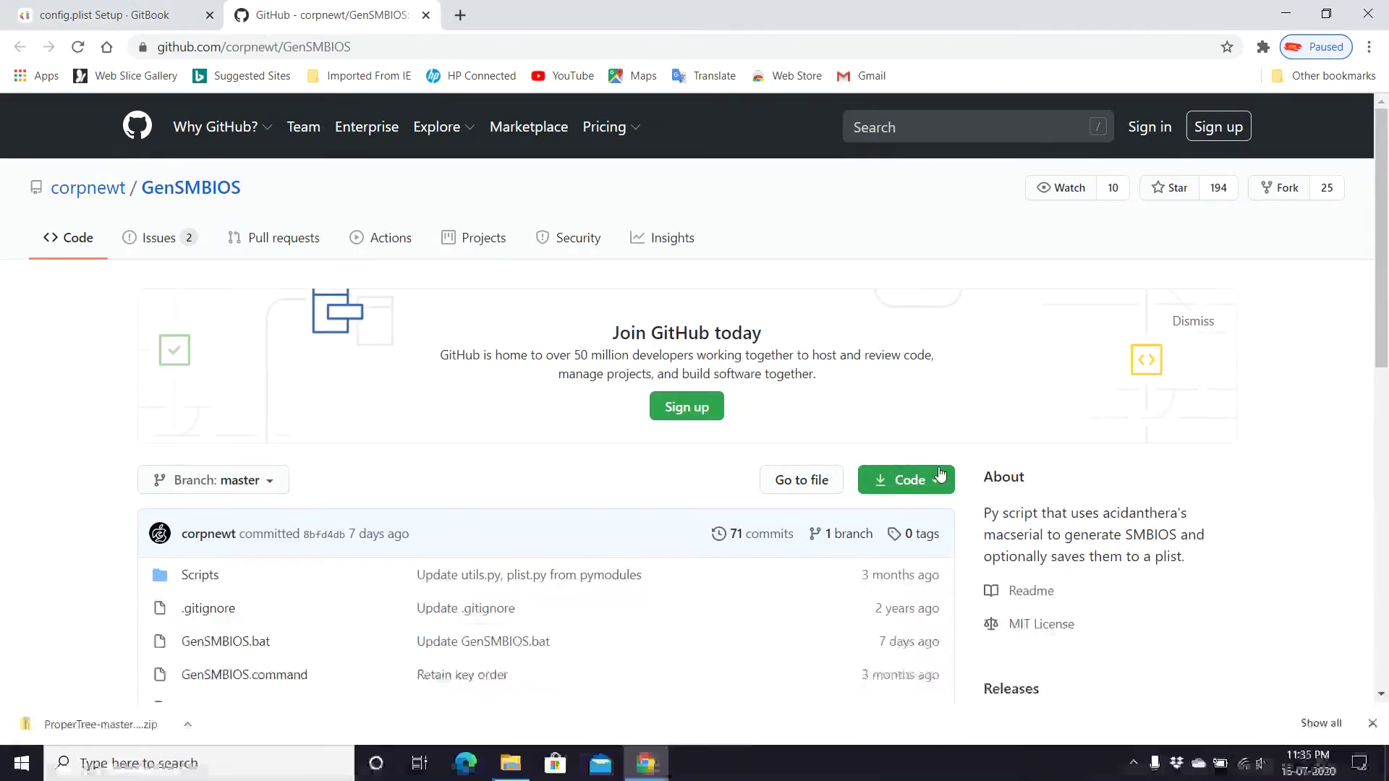
left_click(929, 478)
left_click(773, 681)
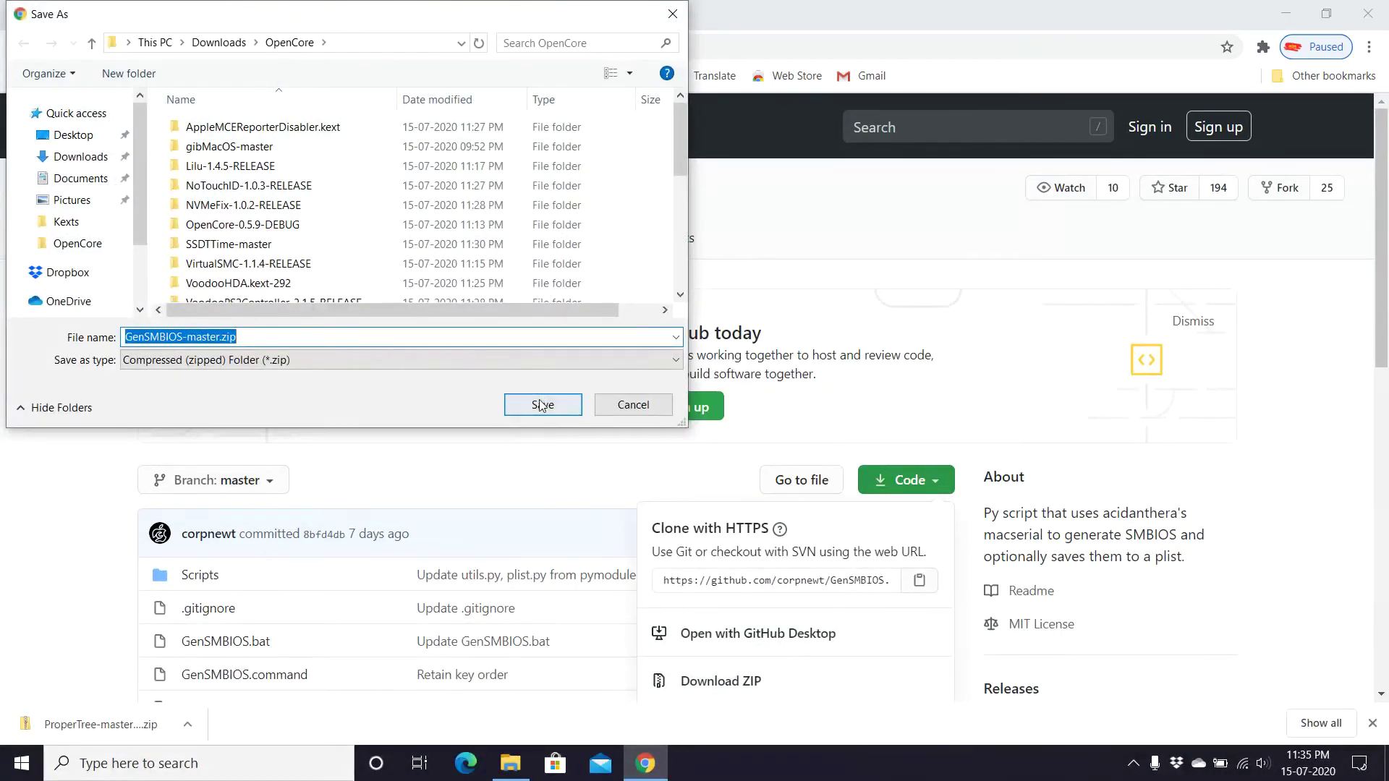
left_click(542, 405)
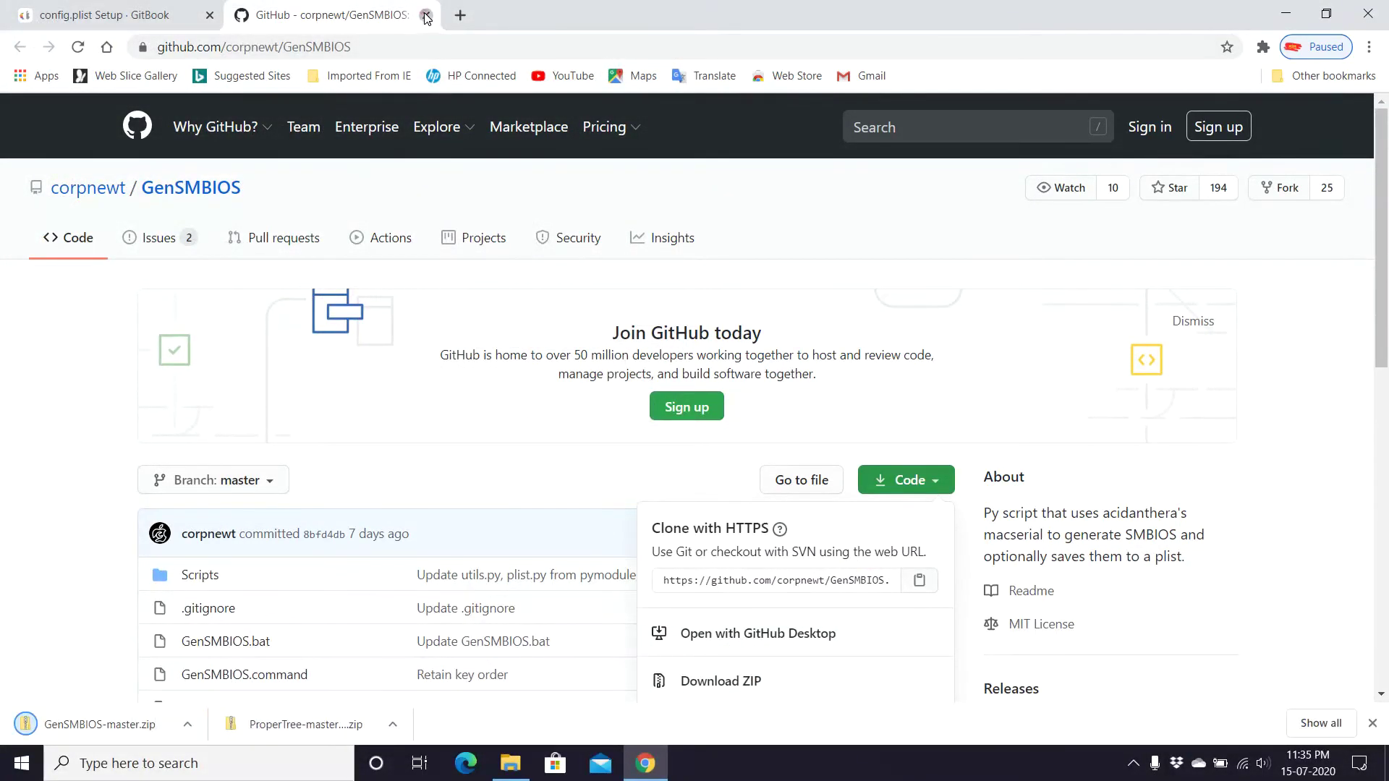
left_click(426, 15)
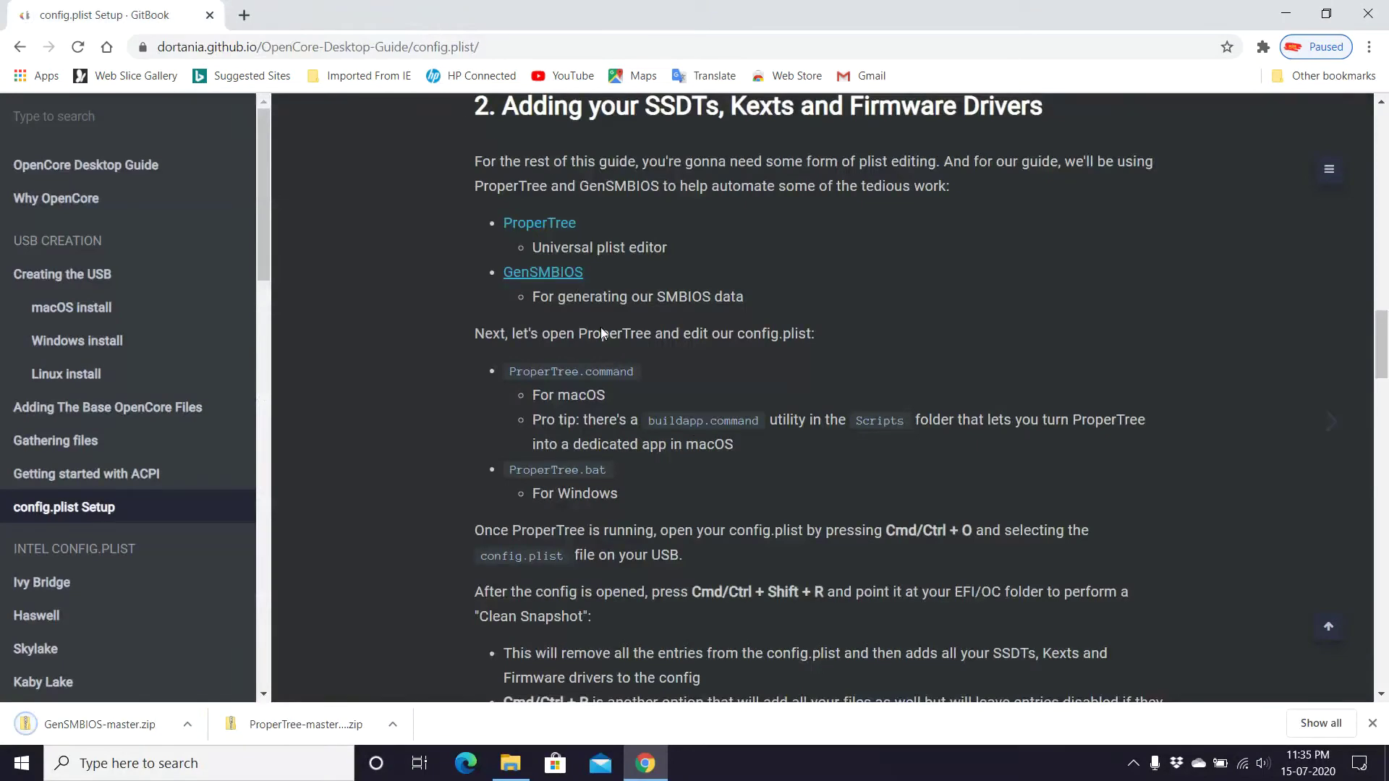
left_click(1372, 722)
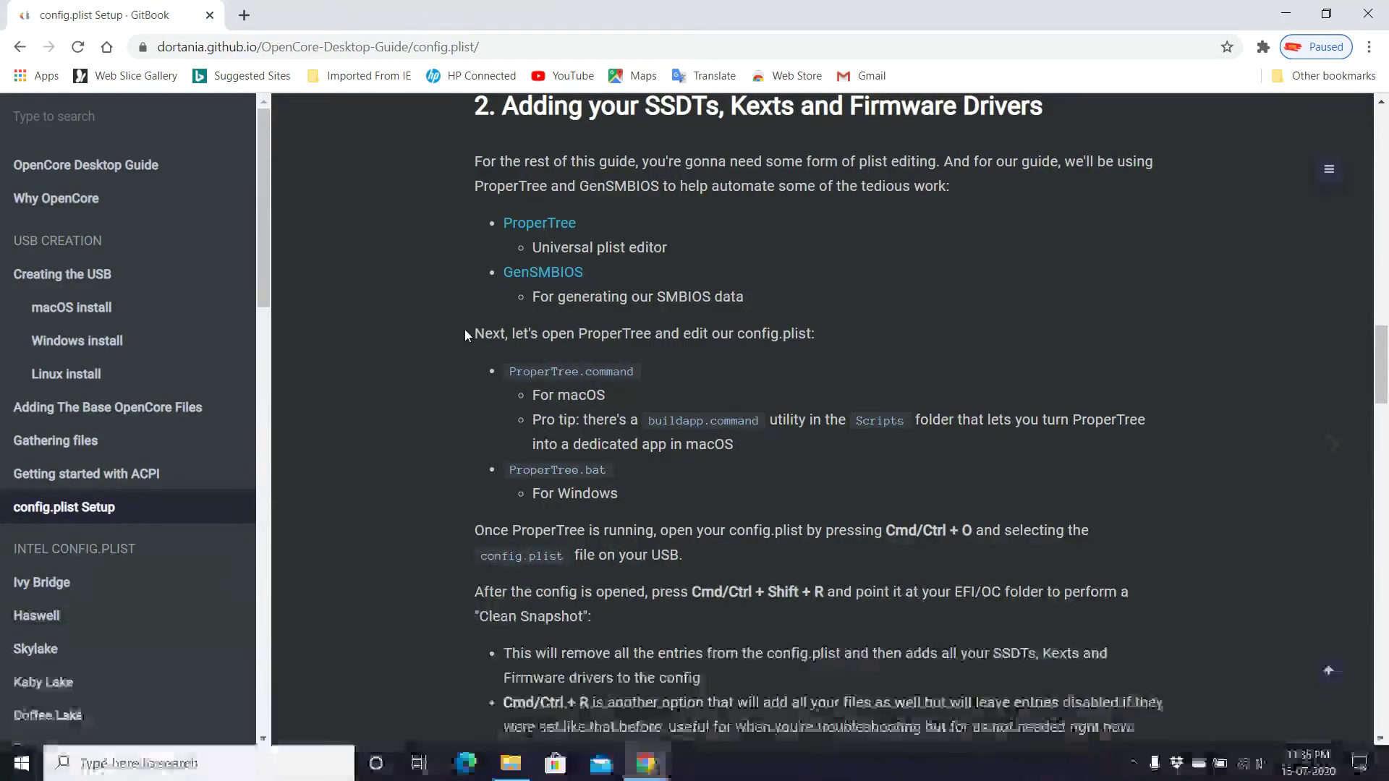
left_click_drag(465, 328, 859, 331)
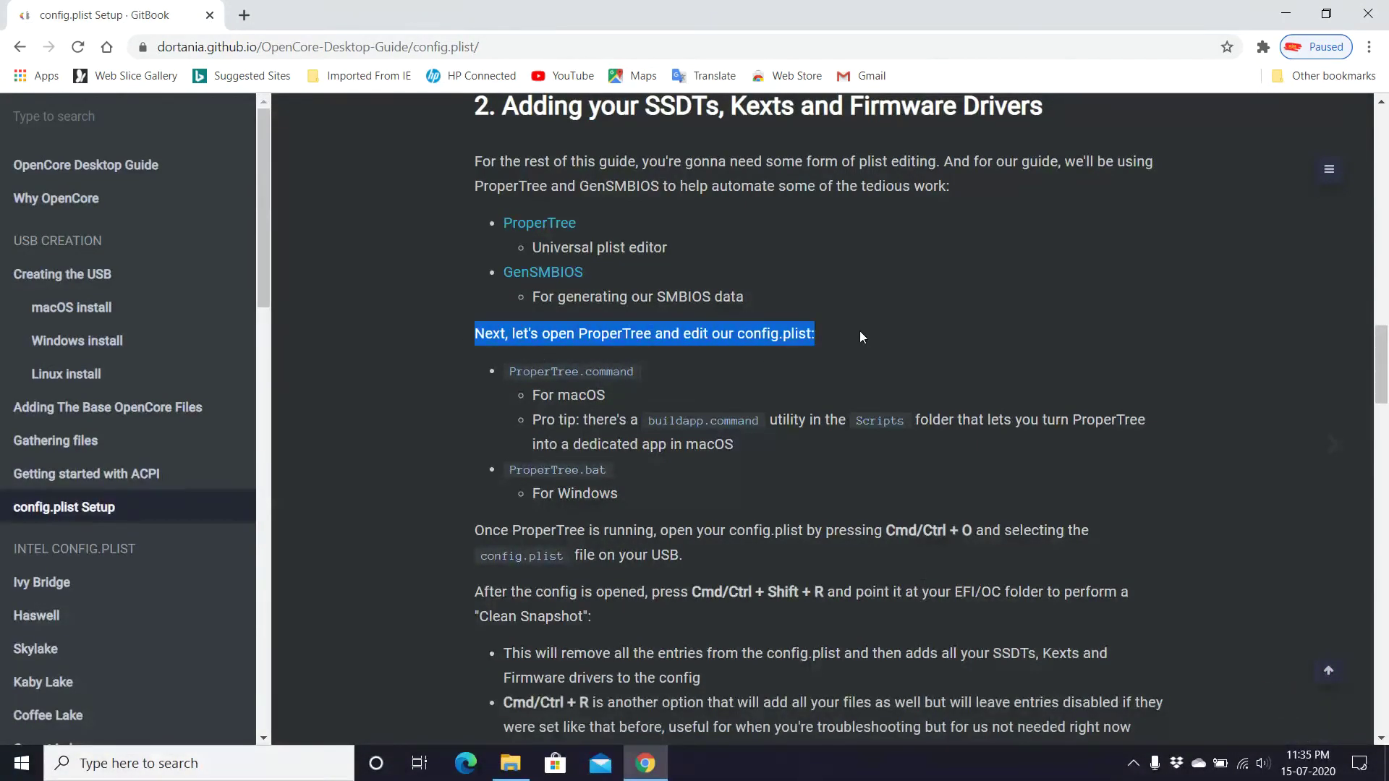
left_click(796, 376)
left_click_drag(506, 468, 607, 470)
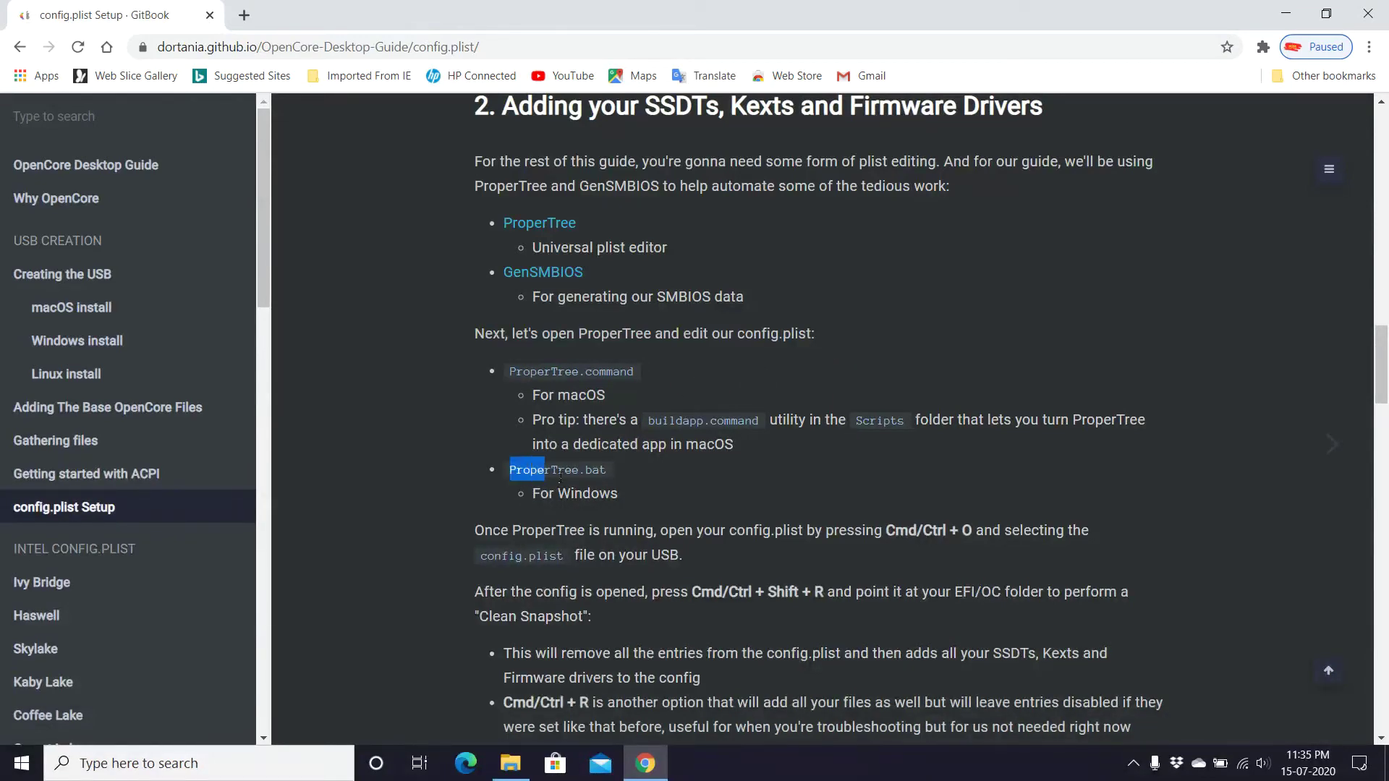
left_click(620, 475)
Go to Downloads\OpenCore and permanently delete the duplicate ProperTree-master (1).zip.
left_click(510, 763)
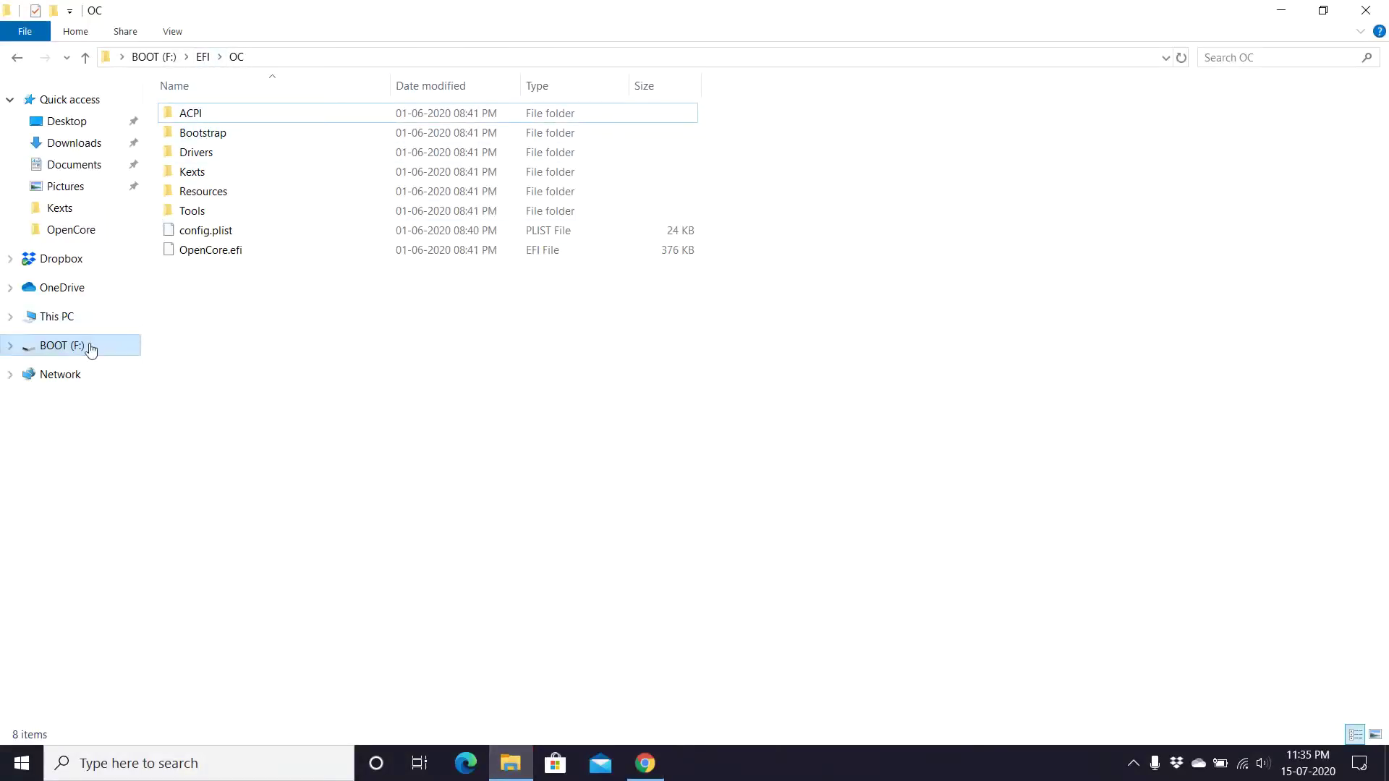
left_click(79, 318)
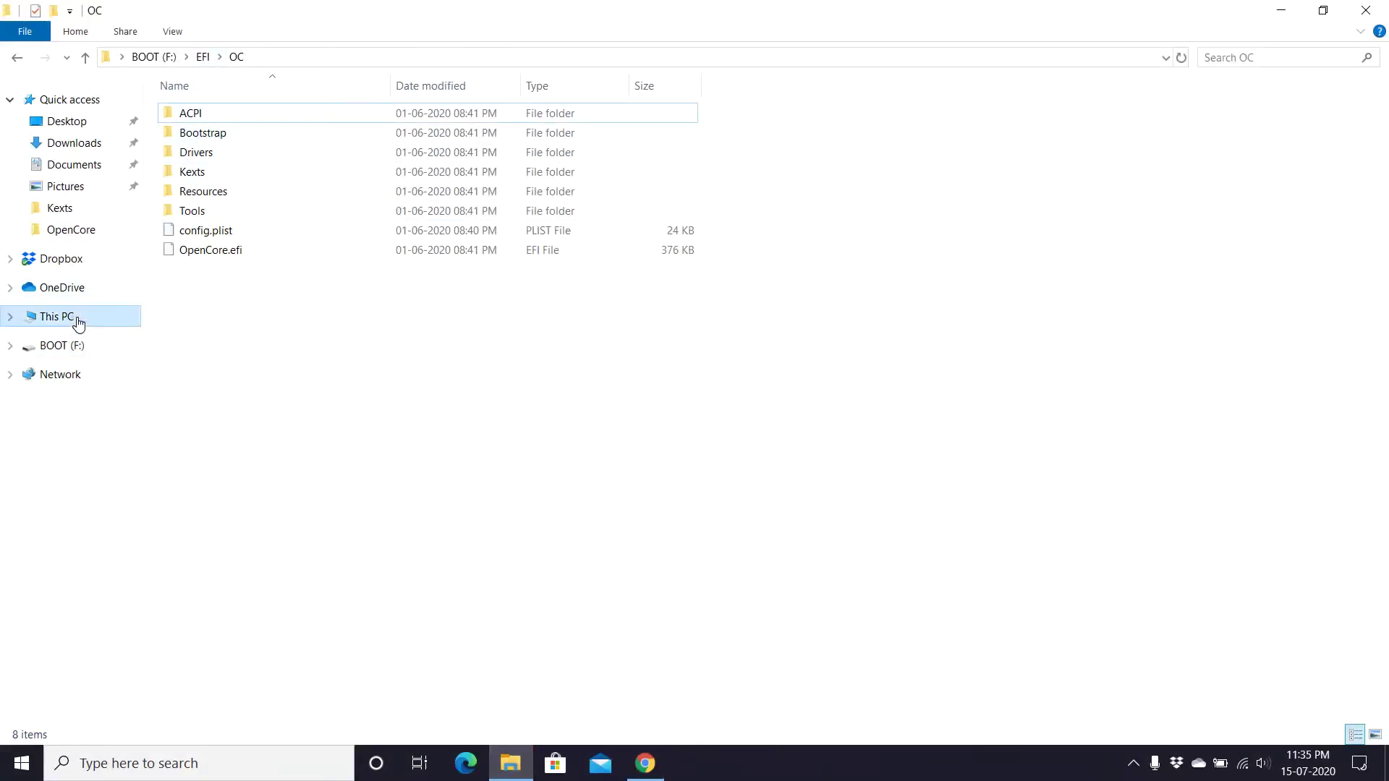
double_click(868, 124)
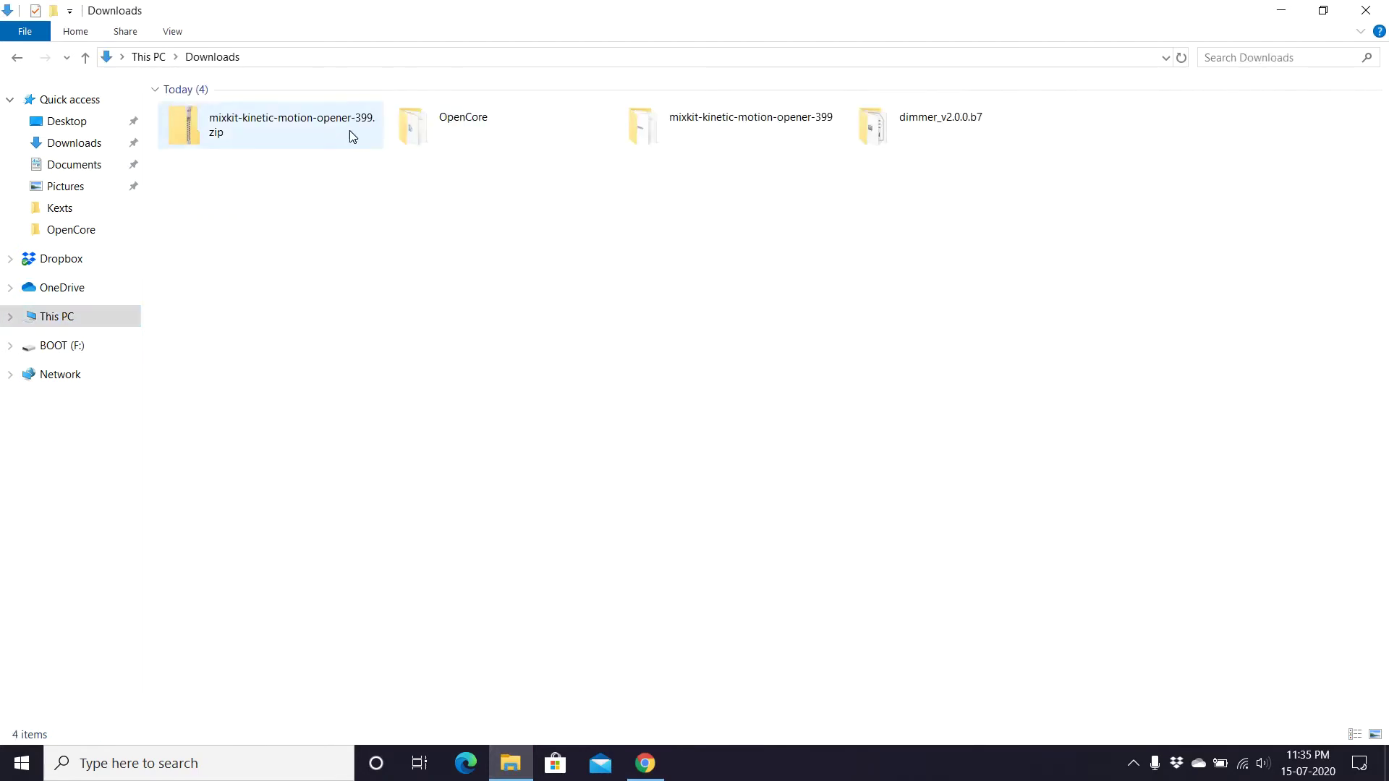
double_click(502, 129)
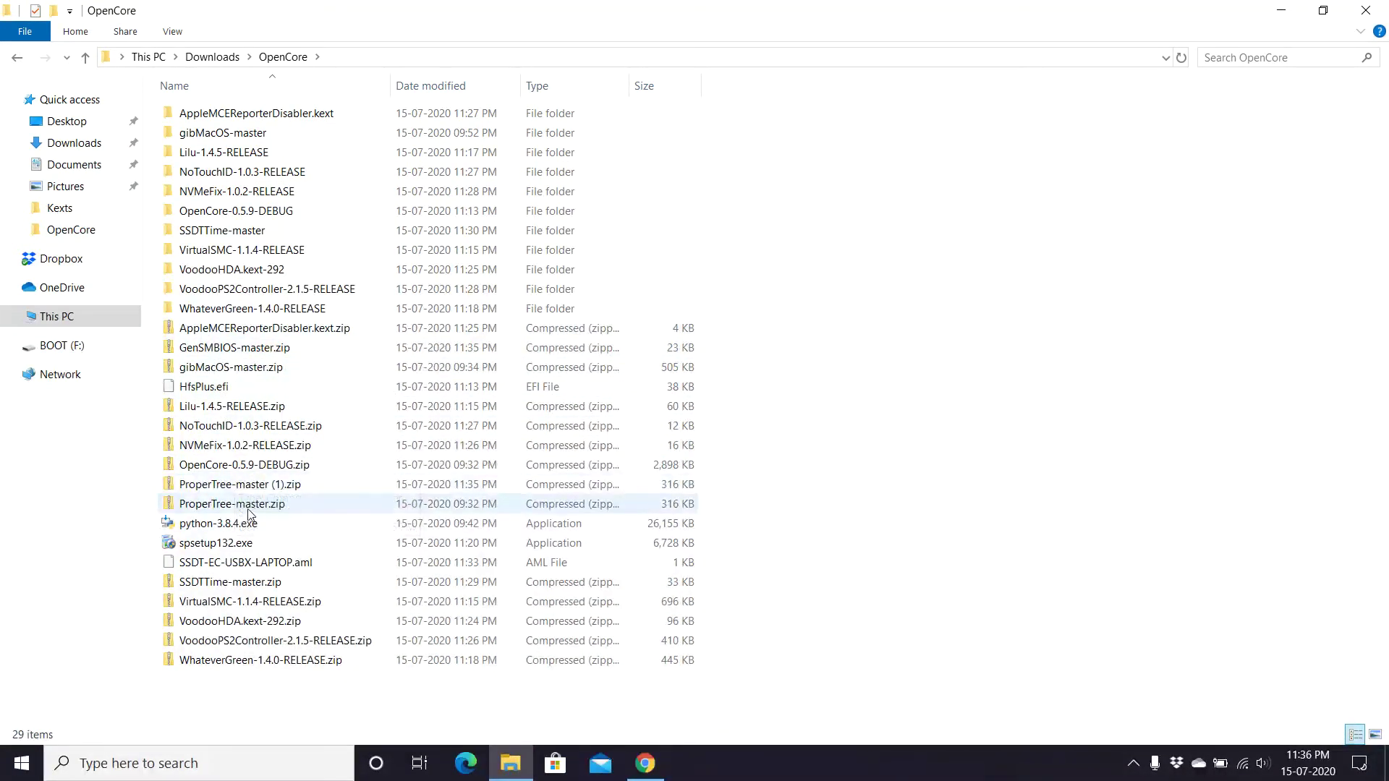
left_click(280, 490)
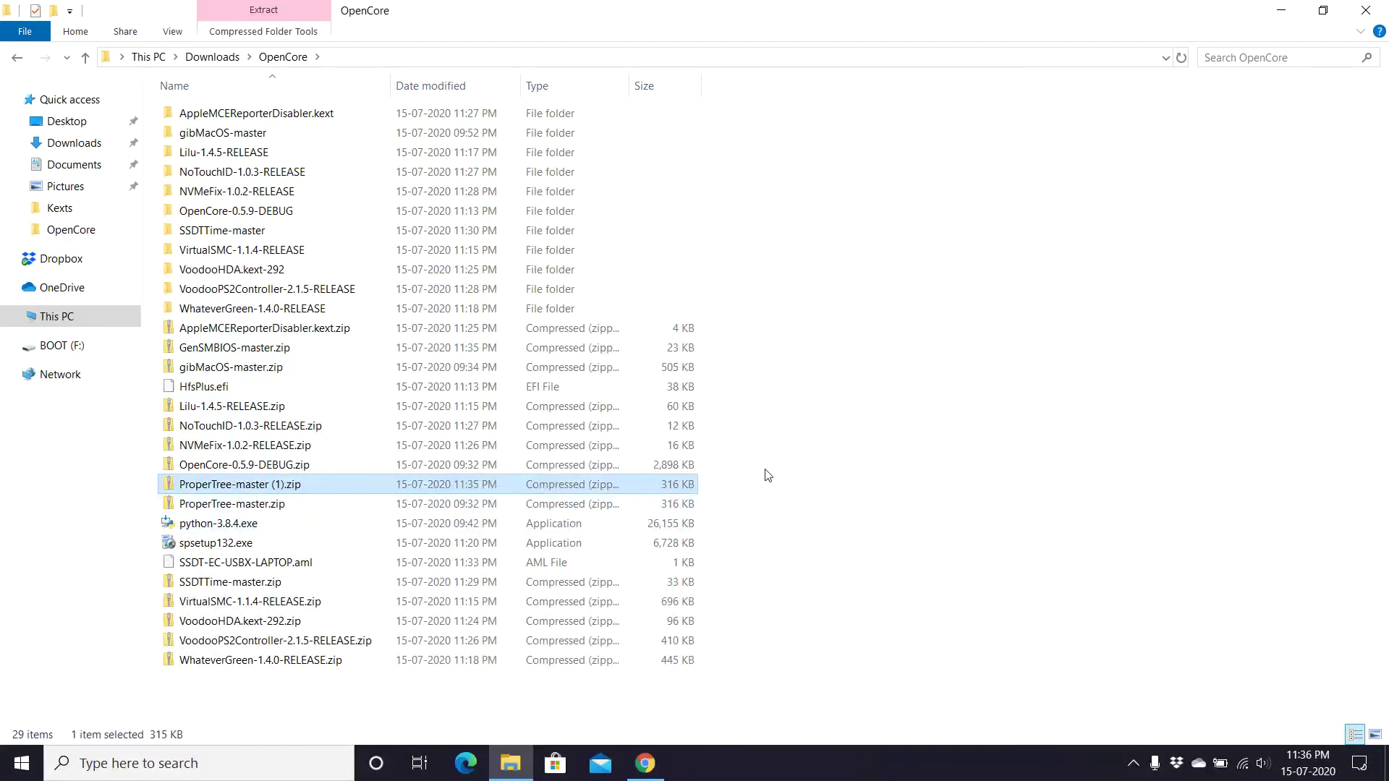
key("shift+Delete")
key("Return")
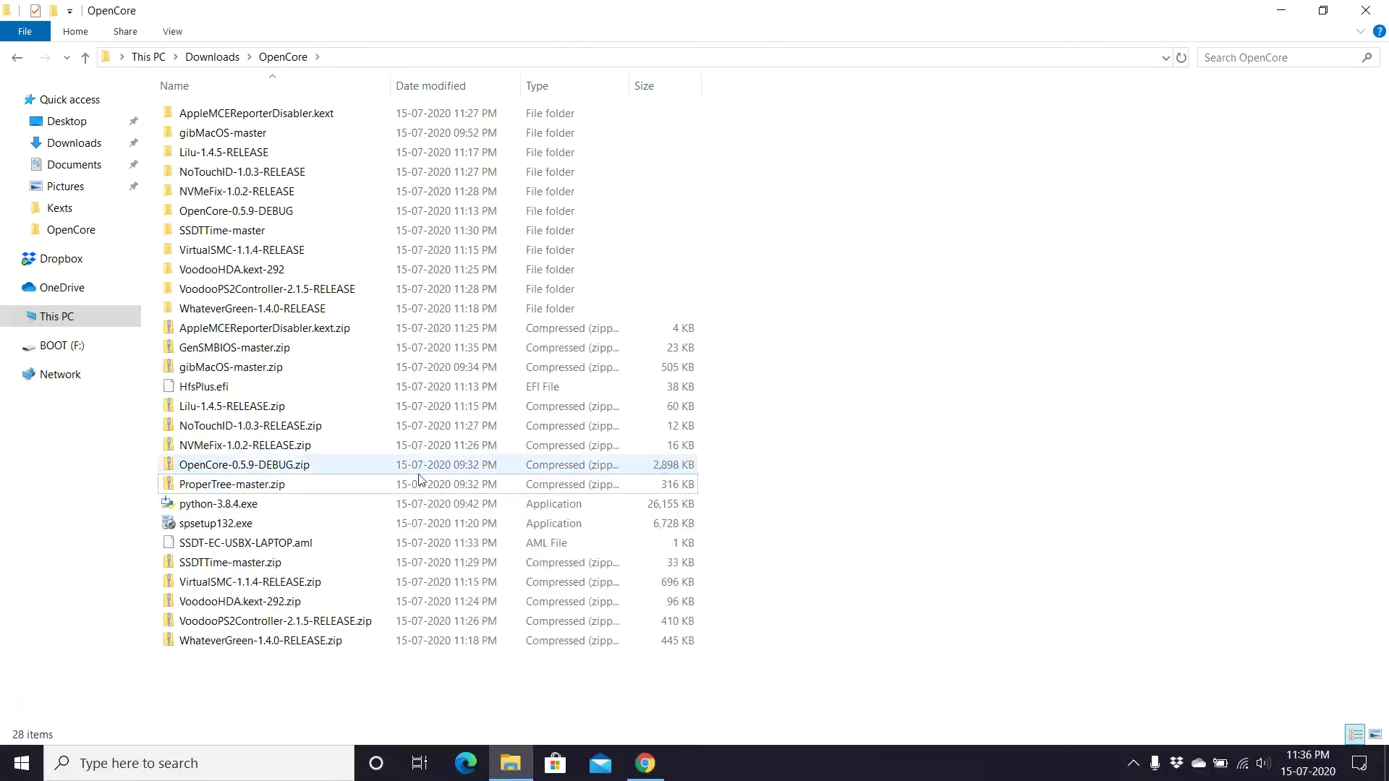
Extract ProperTree-master.zip with 7-Zip into a ProperTree-master folder.
left_click(264, 489)
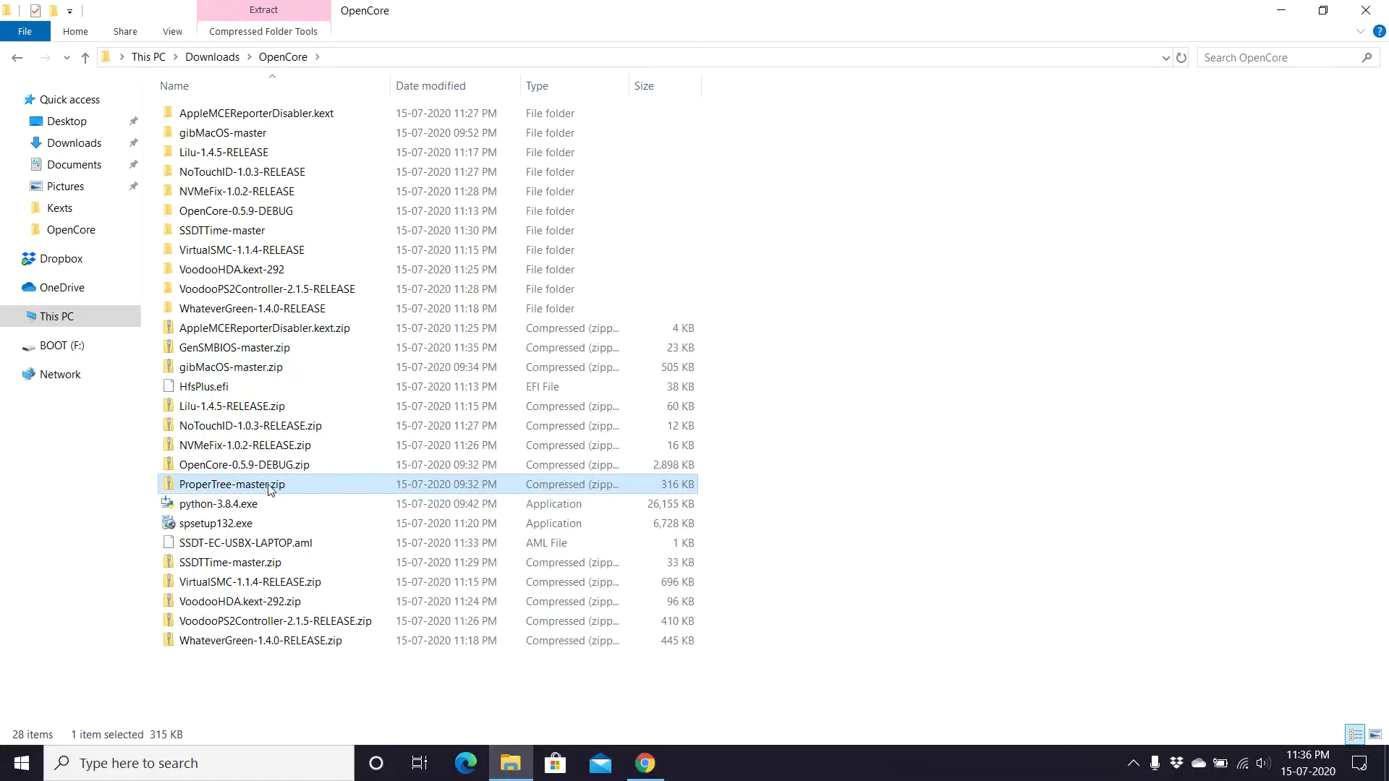
right_click(268, 483)
mouse_move(381, 357)
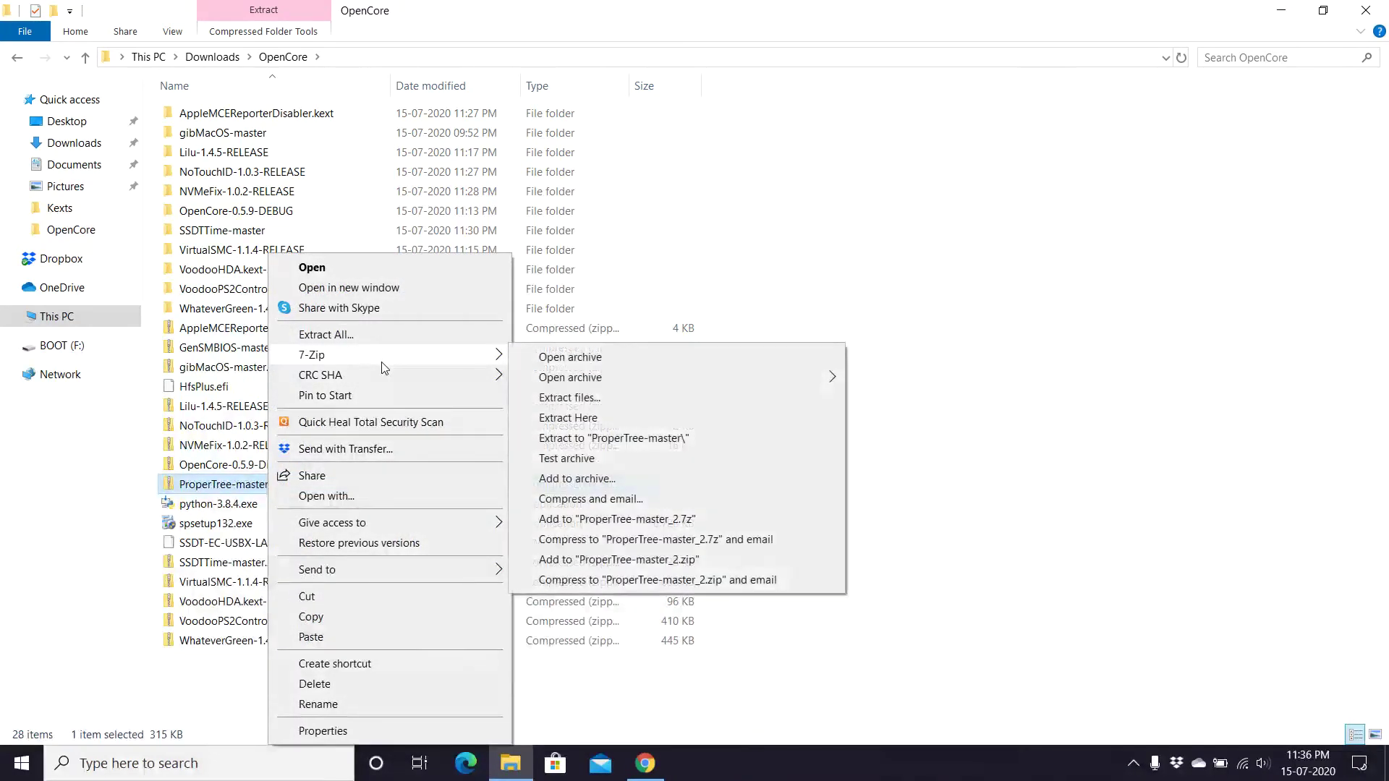
left_click(654, 439)
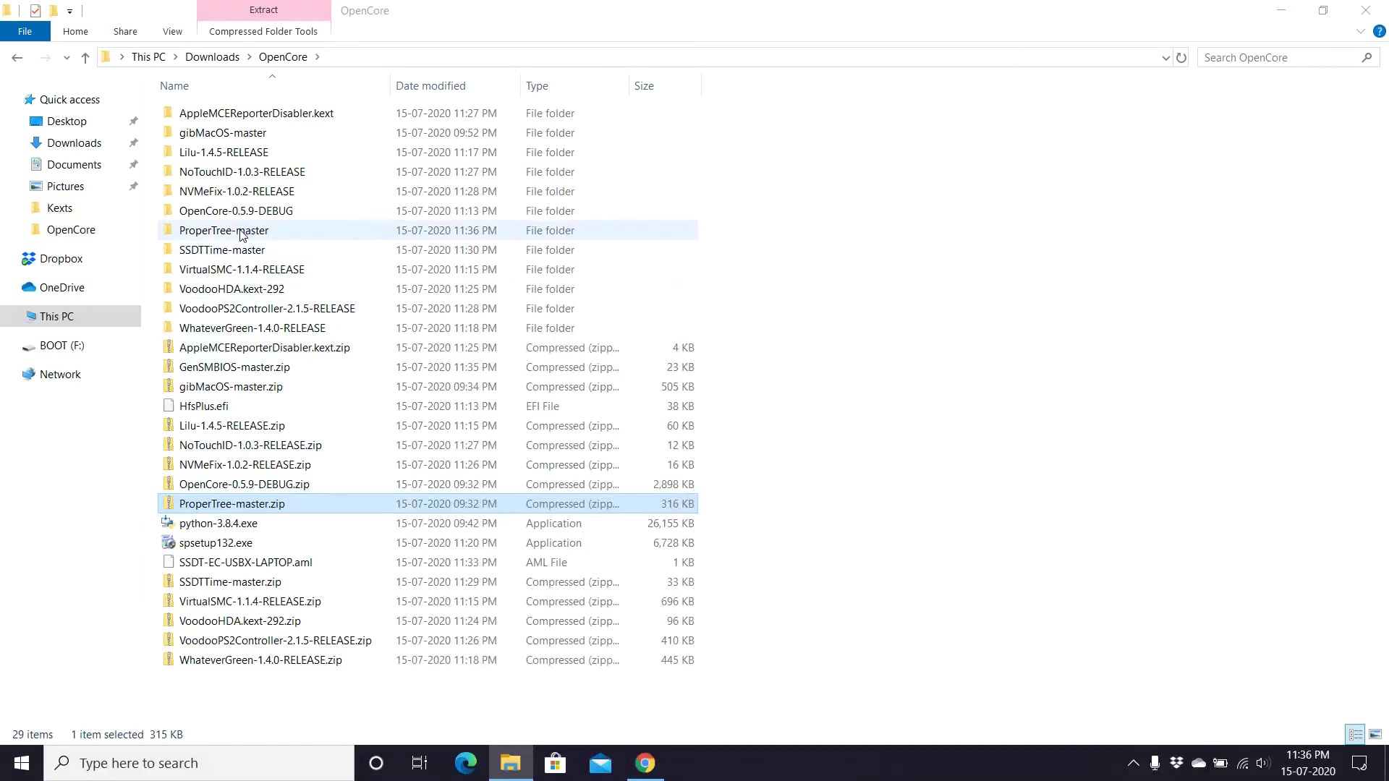
Launch ProperTree.bat as administrator and hide the command prompt window.
double_click(241, 233)
left_click(219, 173)
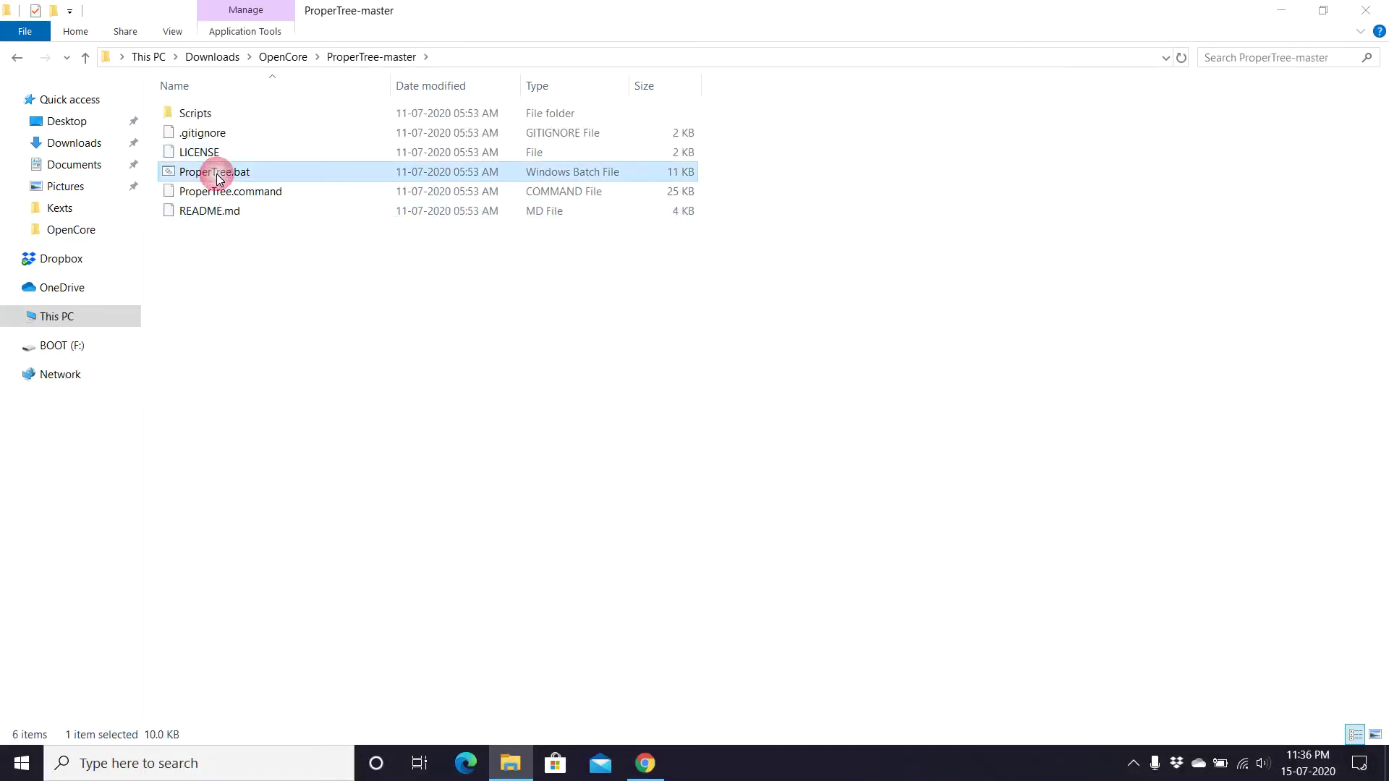
right_click(217, 178)
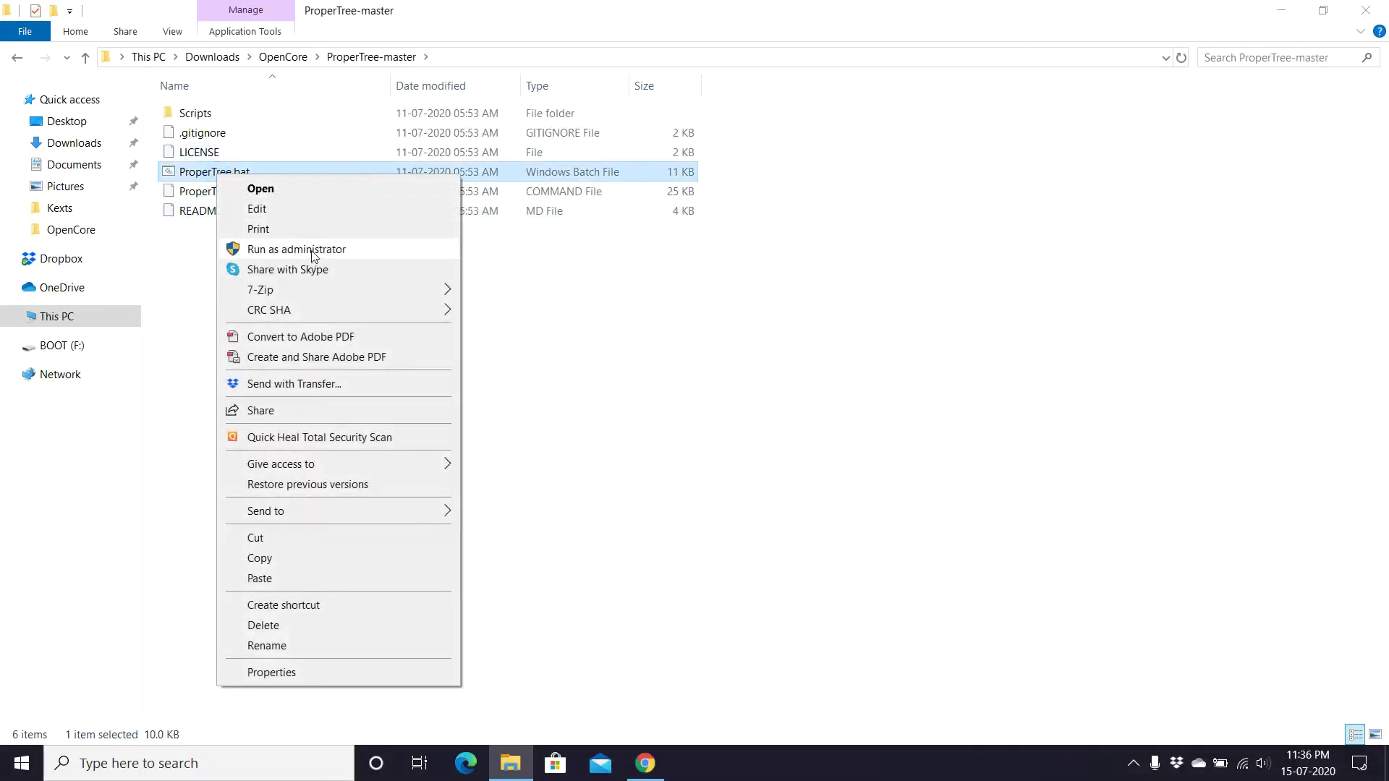
left_click(312, 250)
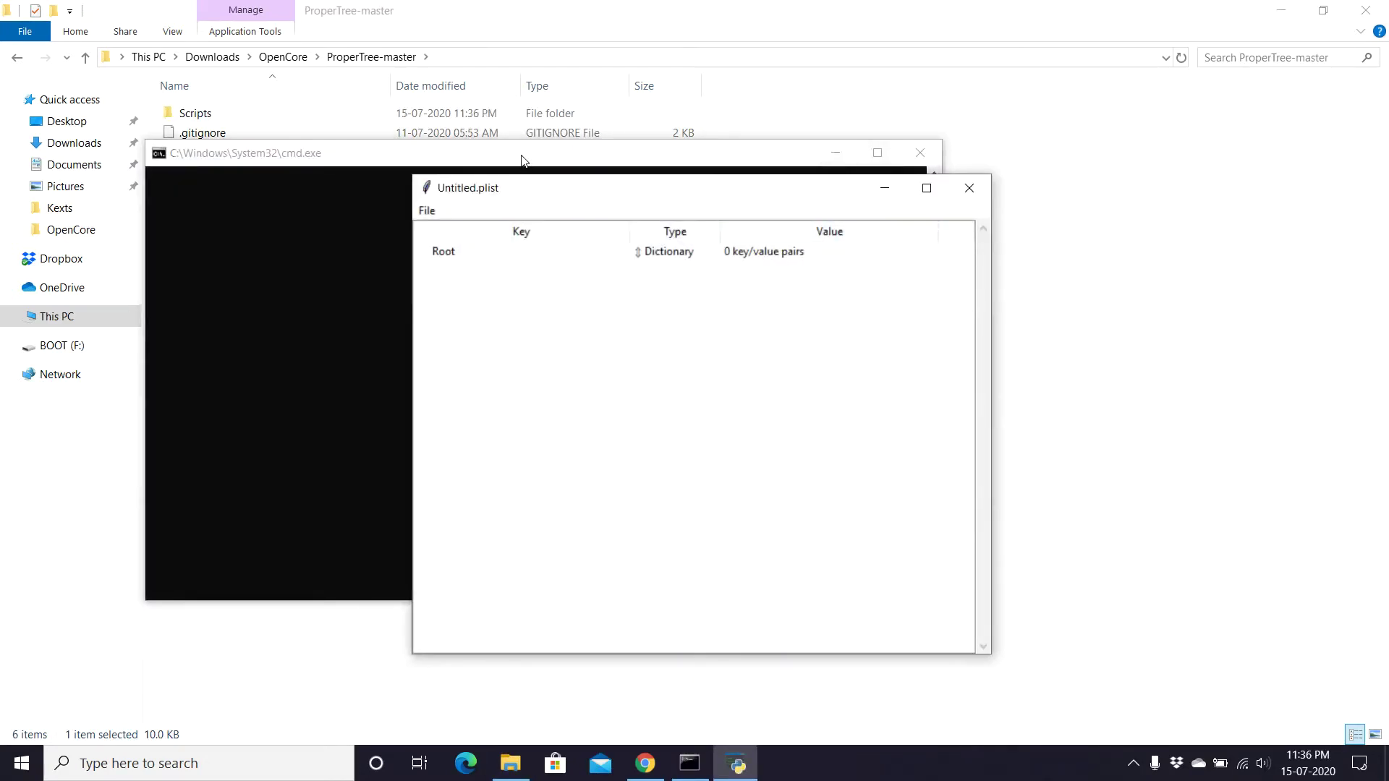
left_click(832, 154)
left_click(832, 153)
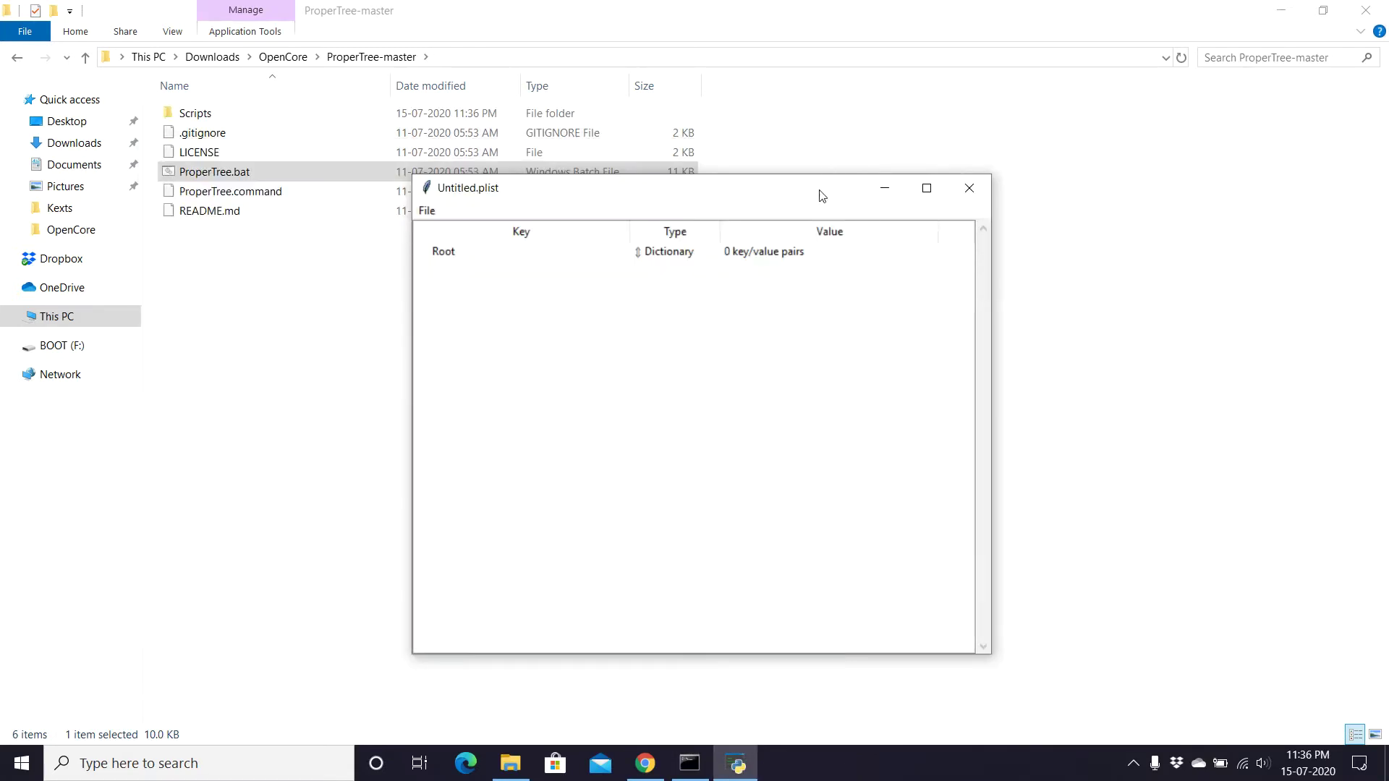
left_click_drag(634, 193, 670, 180)
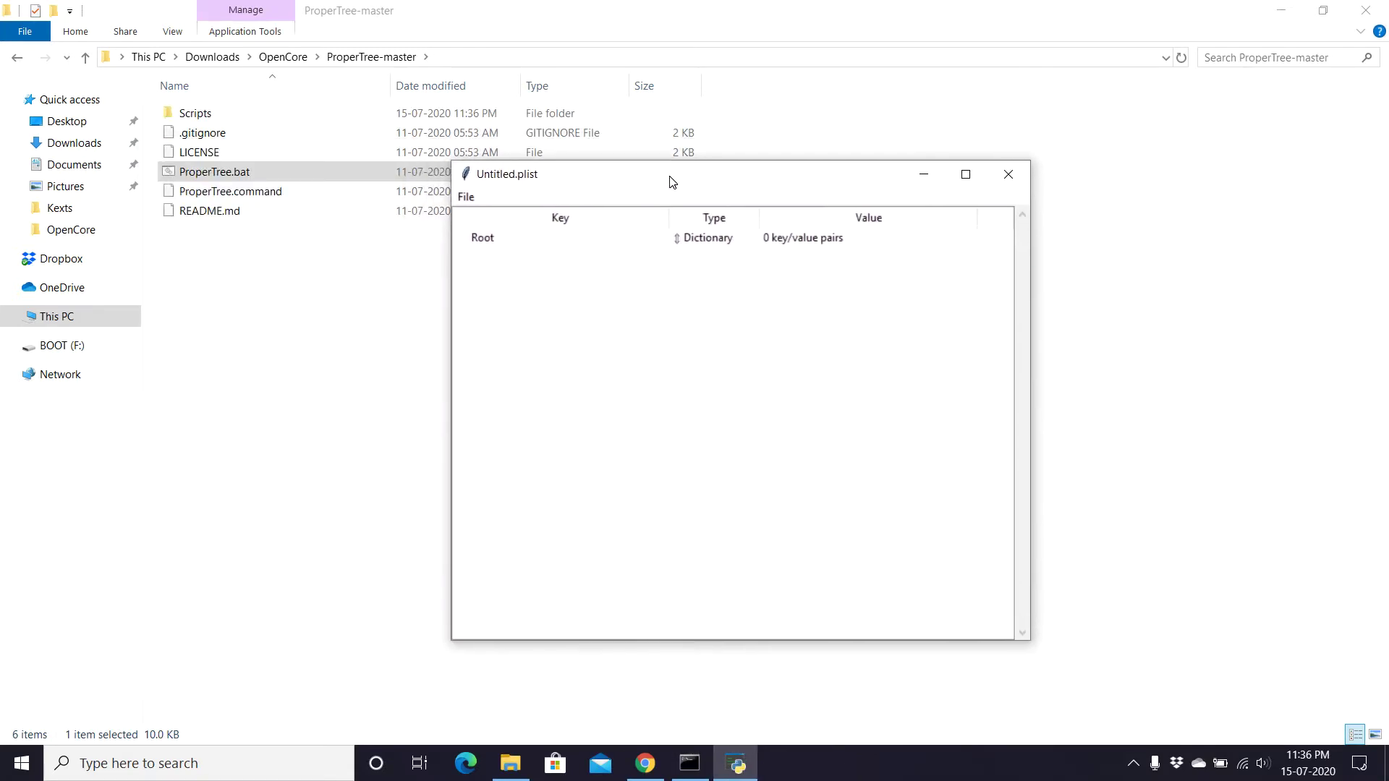
Load F:\EFI\OC\config.plist into ProperTree and close File Explorer.
left_click(468, 197)
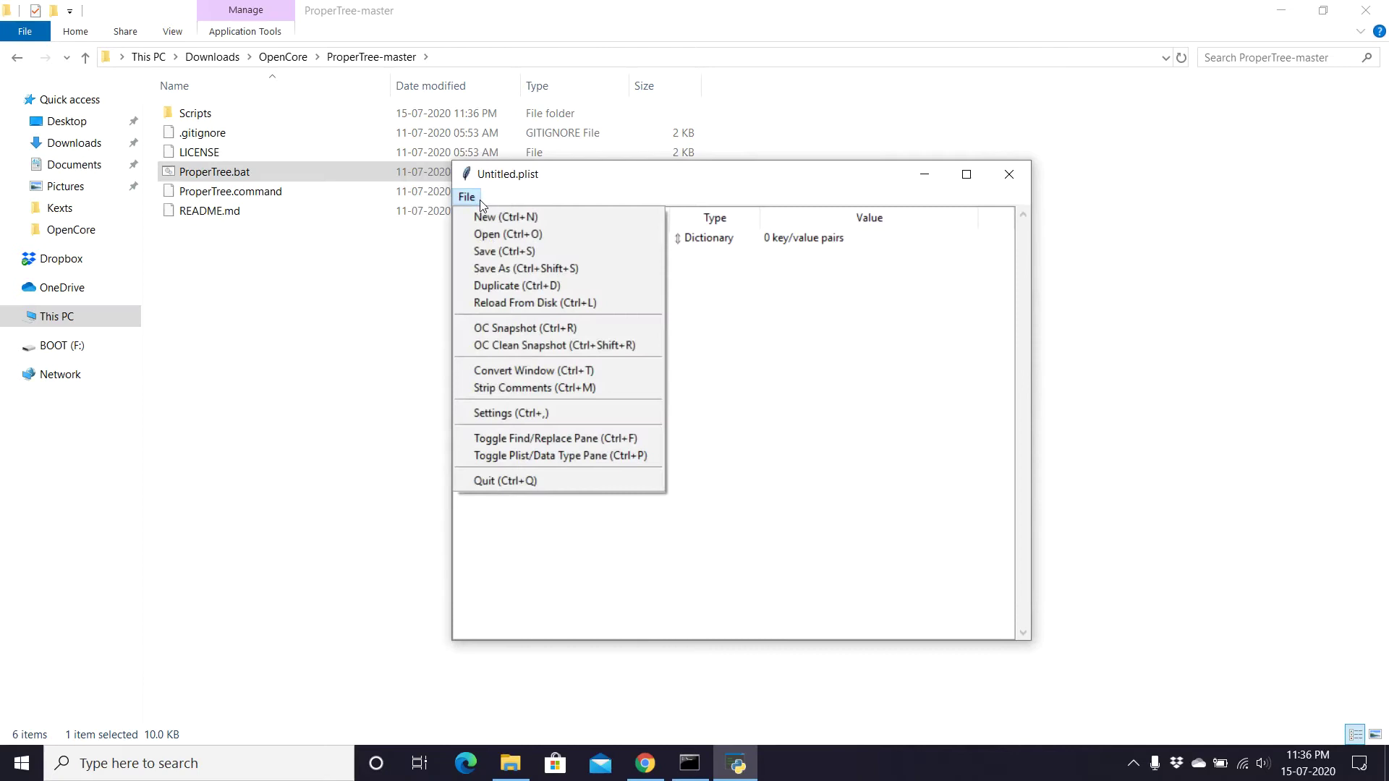
left_click(496, 233)
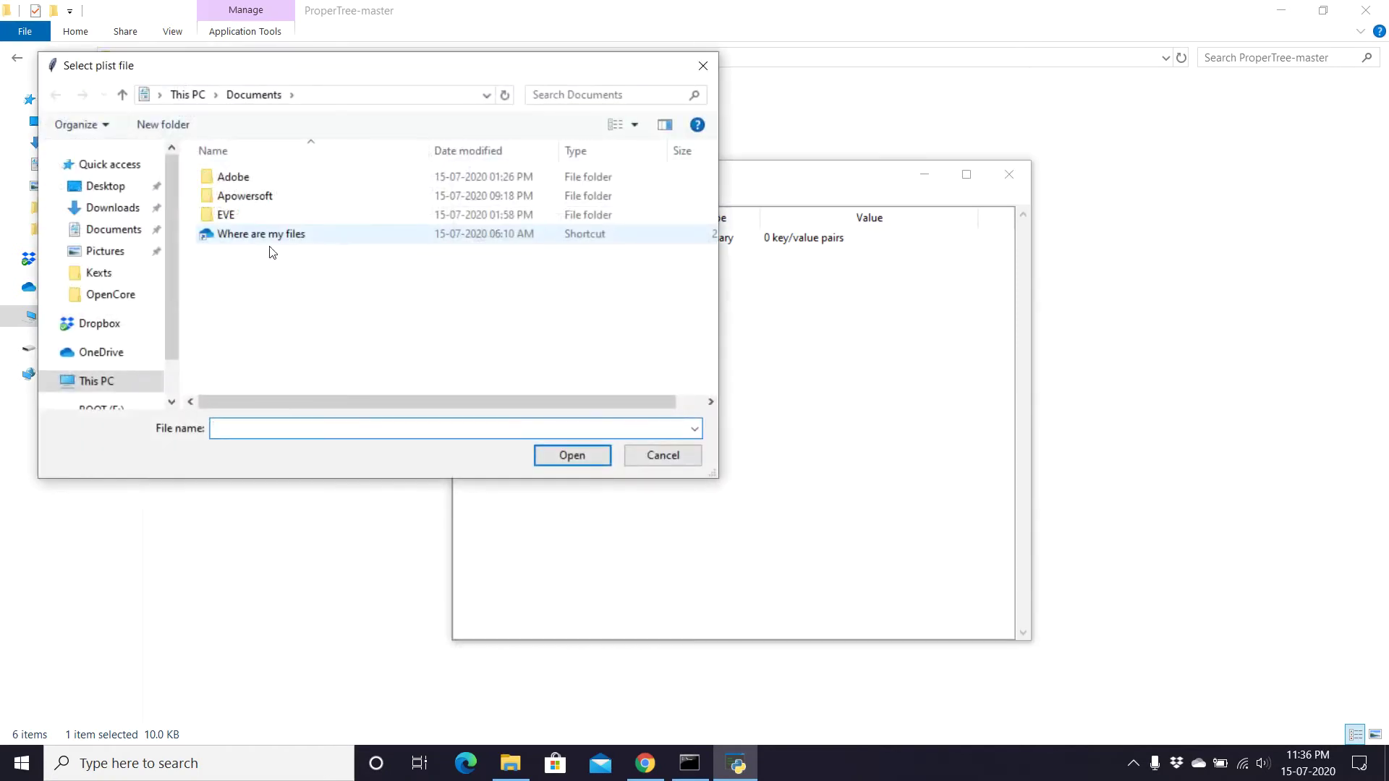
scroll(105, 370, "down", 1)
left_click(112, 376)
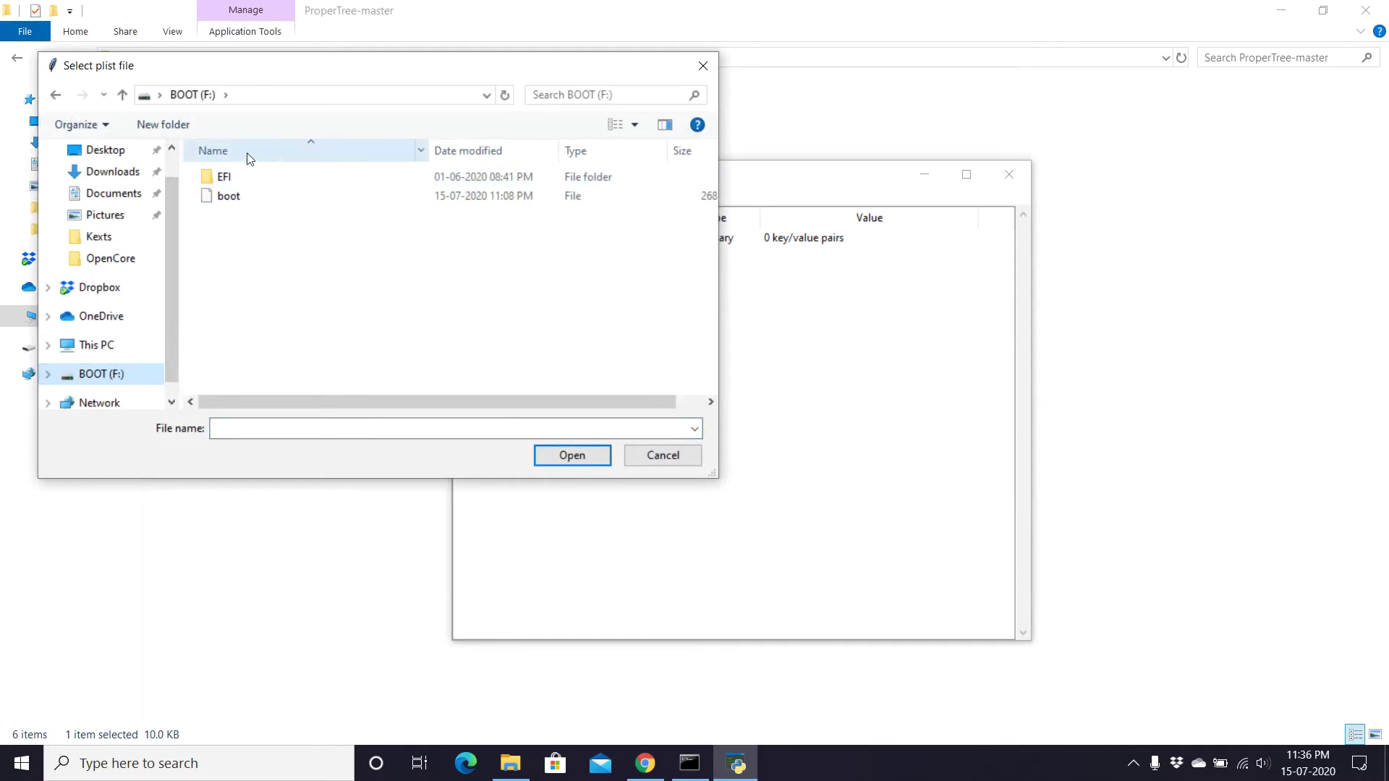
double_click(226, 176)
double_click(251, 196)
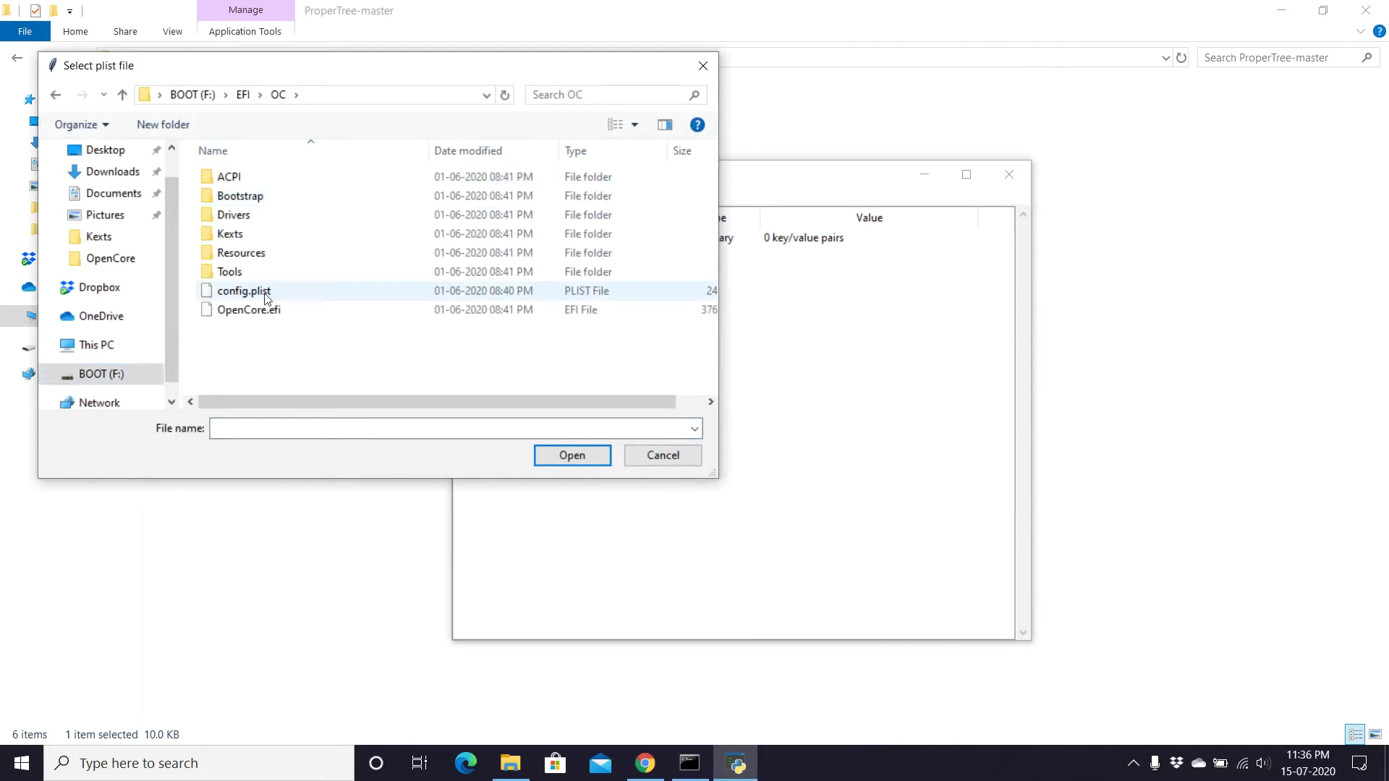
left_click(259, 291)
left_click(579, 454)
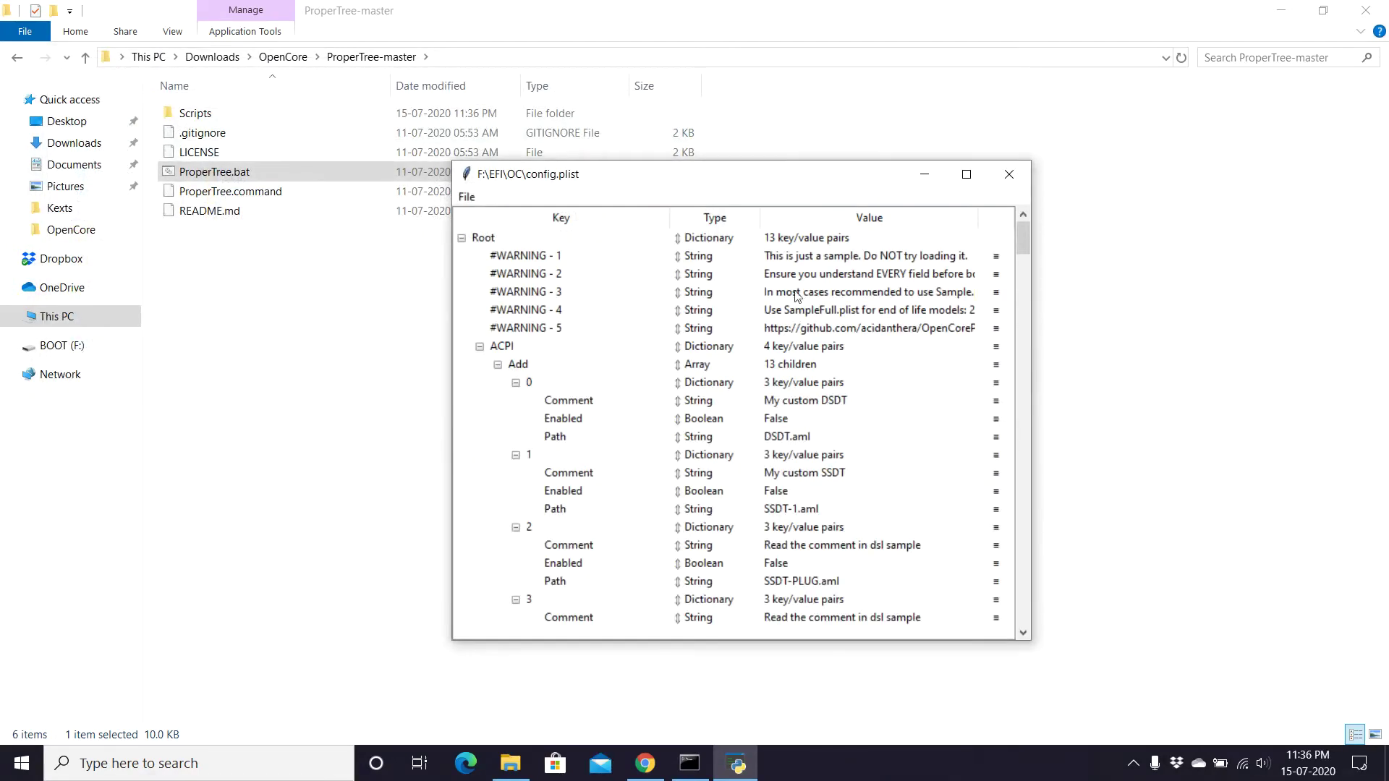
left_click(1380, 9)
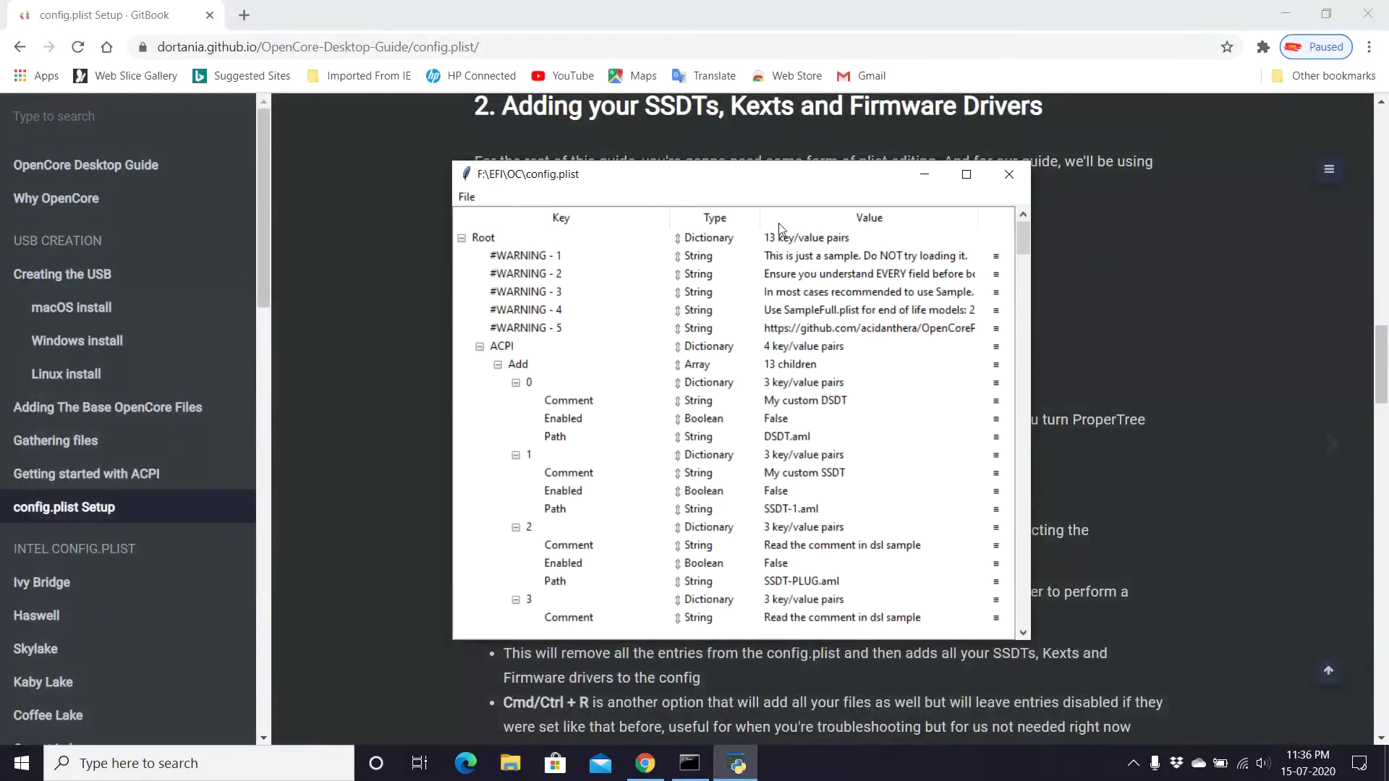
Scroll the guide to the Ctrl+Shift+R Clean Snapshot instruction, then return to ProperTree.
left_click(596, 11)
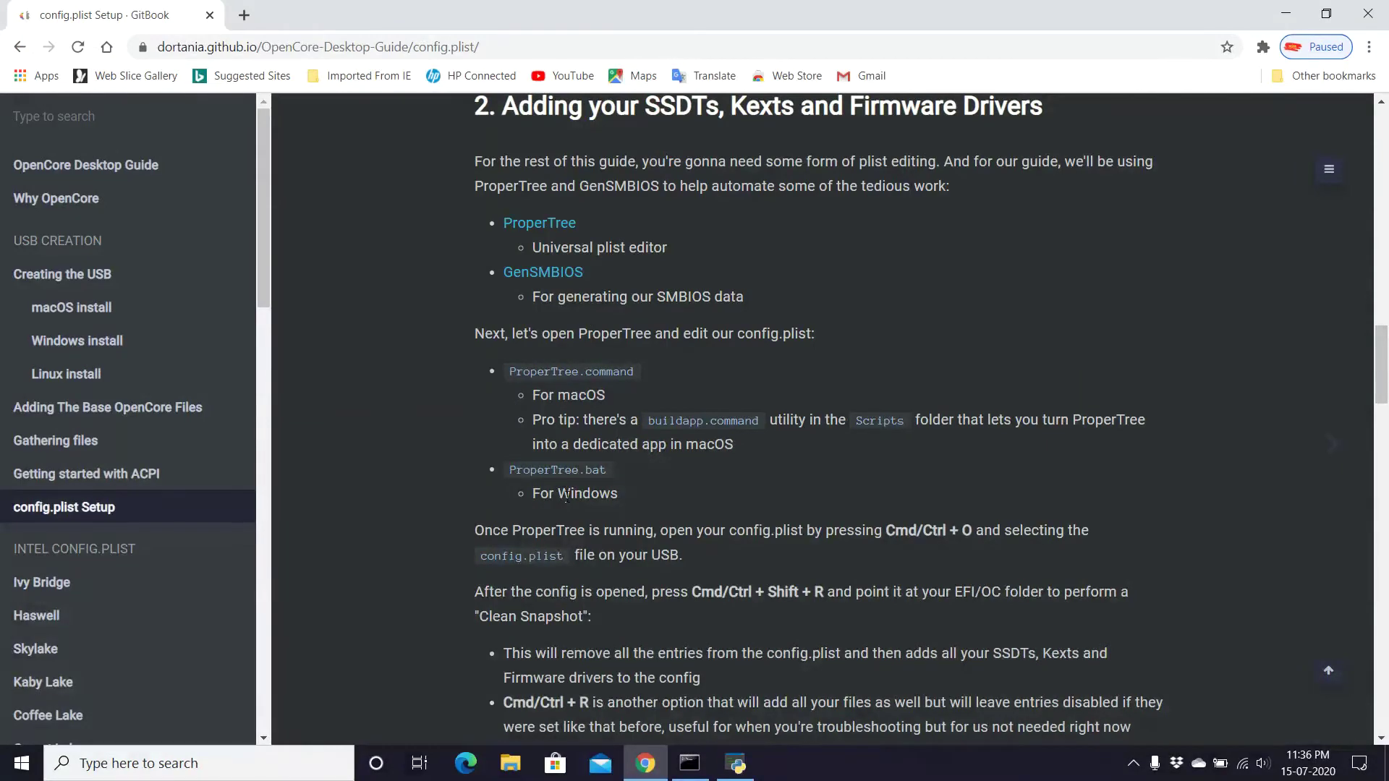
scroll(514, 393, "down", 3)
left_click_drag(466, 252, 1105, 280)
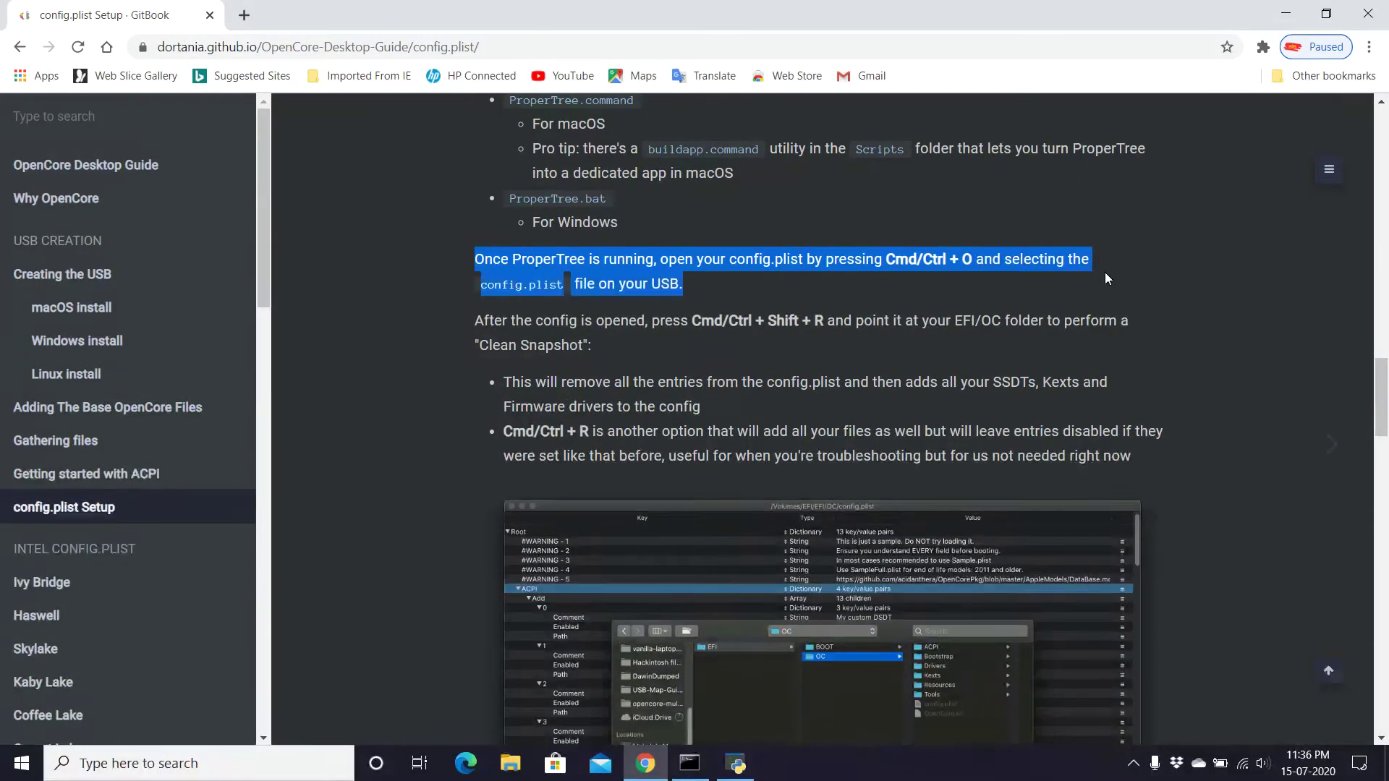
left_click(714, 283)
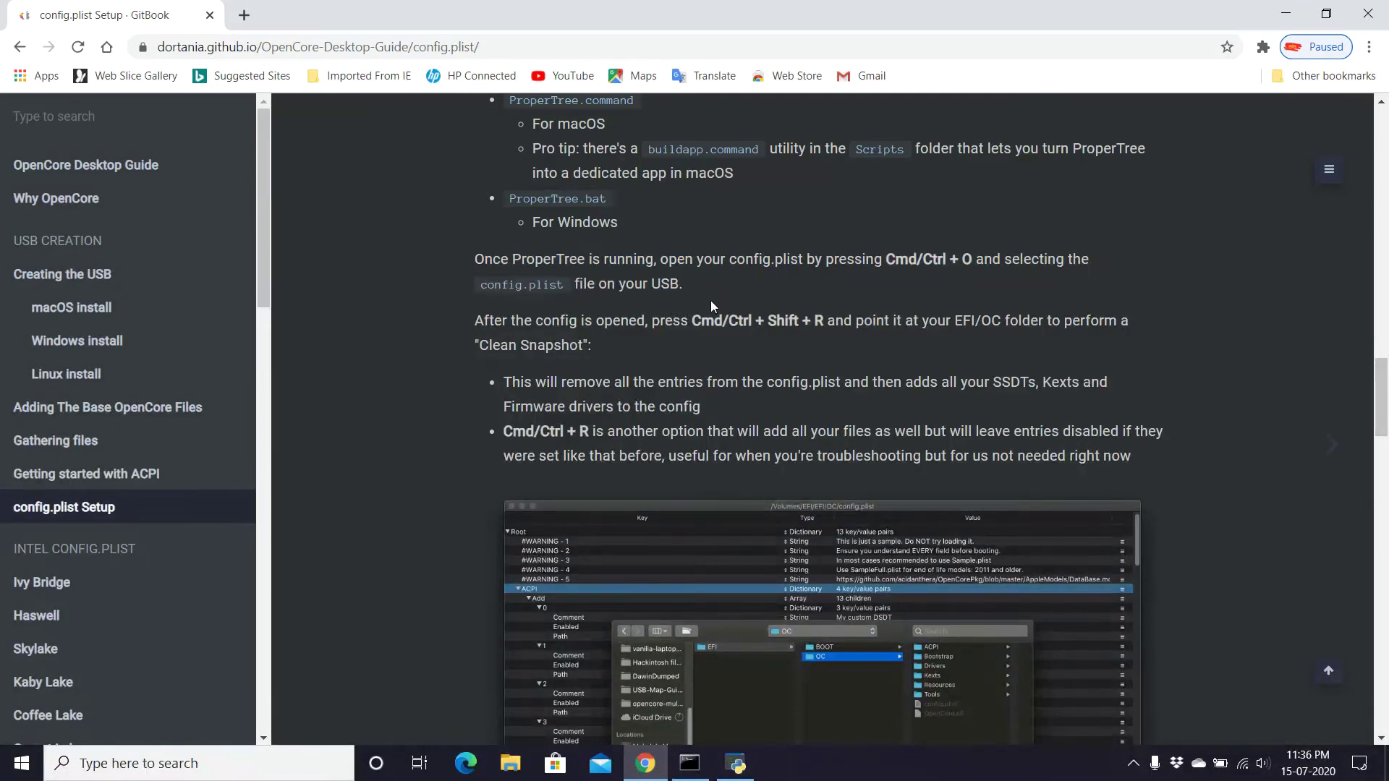
scroll(719, 298, "down", 3)
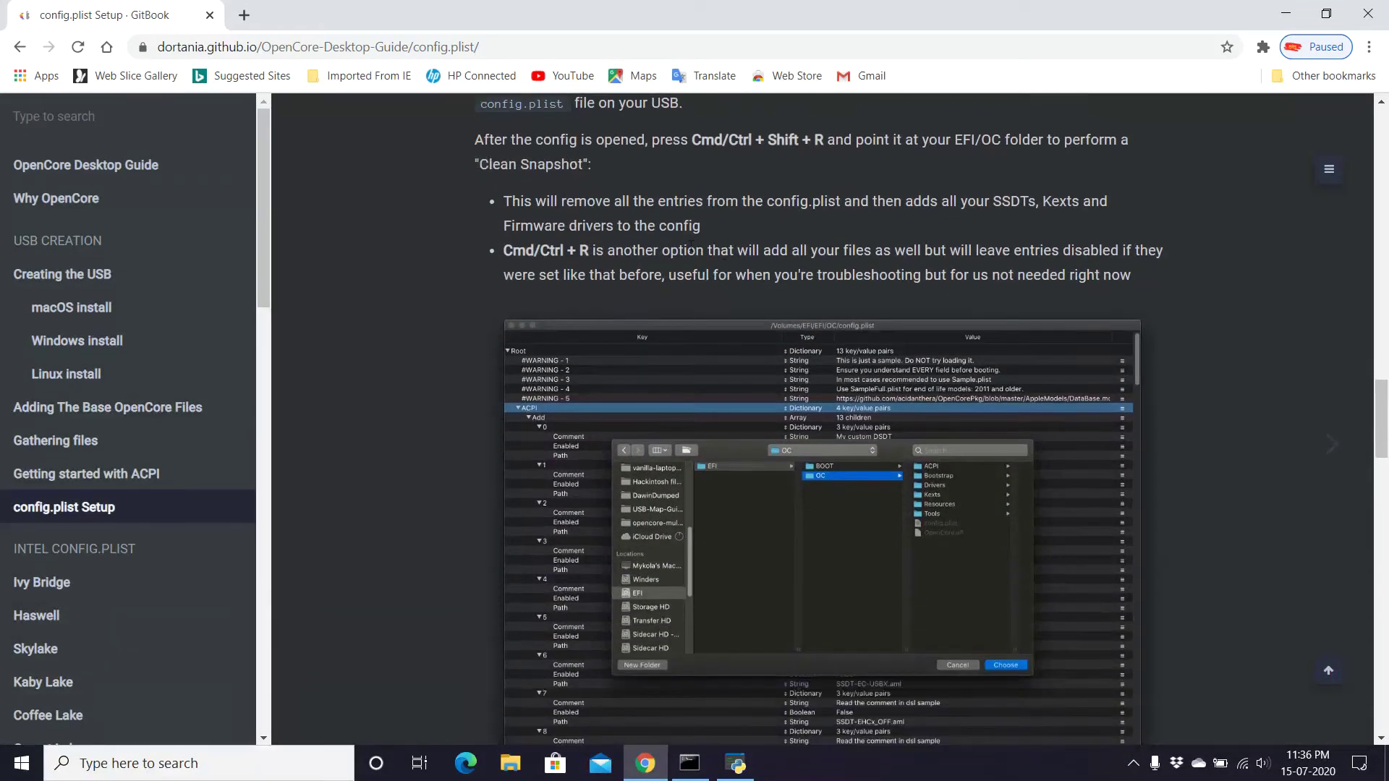
left_click_drag(476, 141, 965, 163)
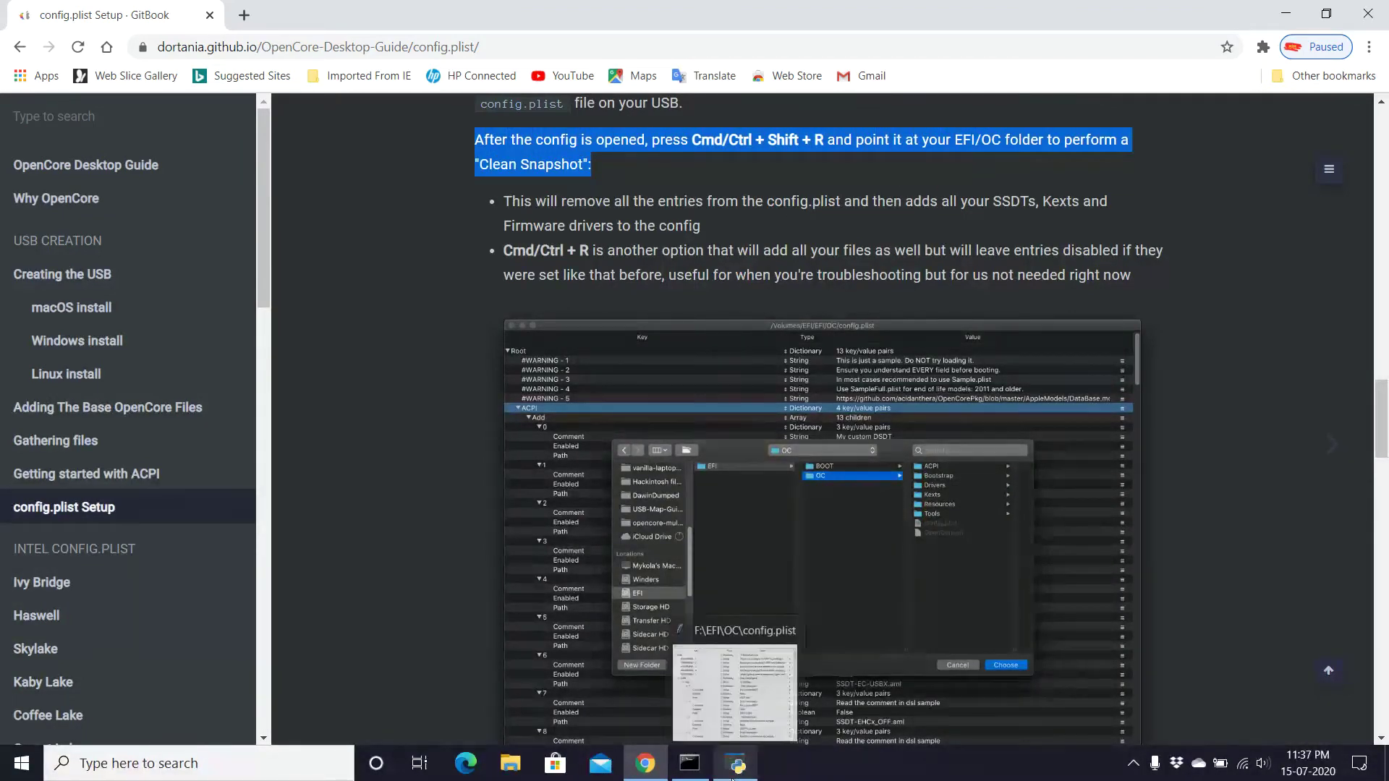
left_click(734, 766)
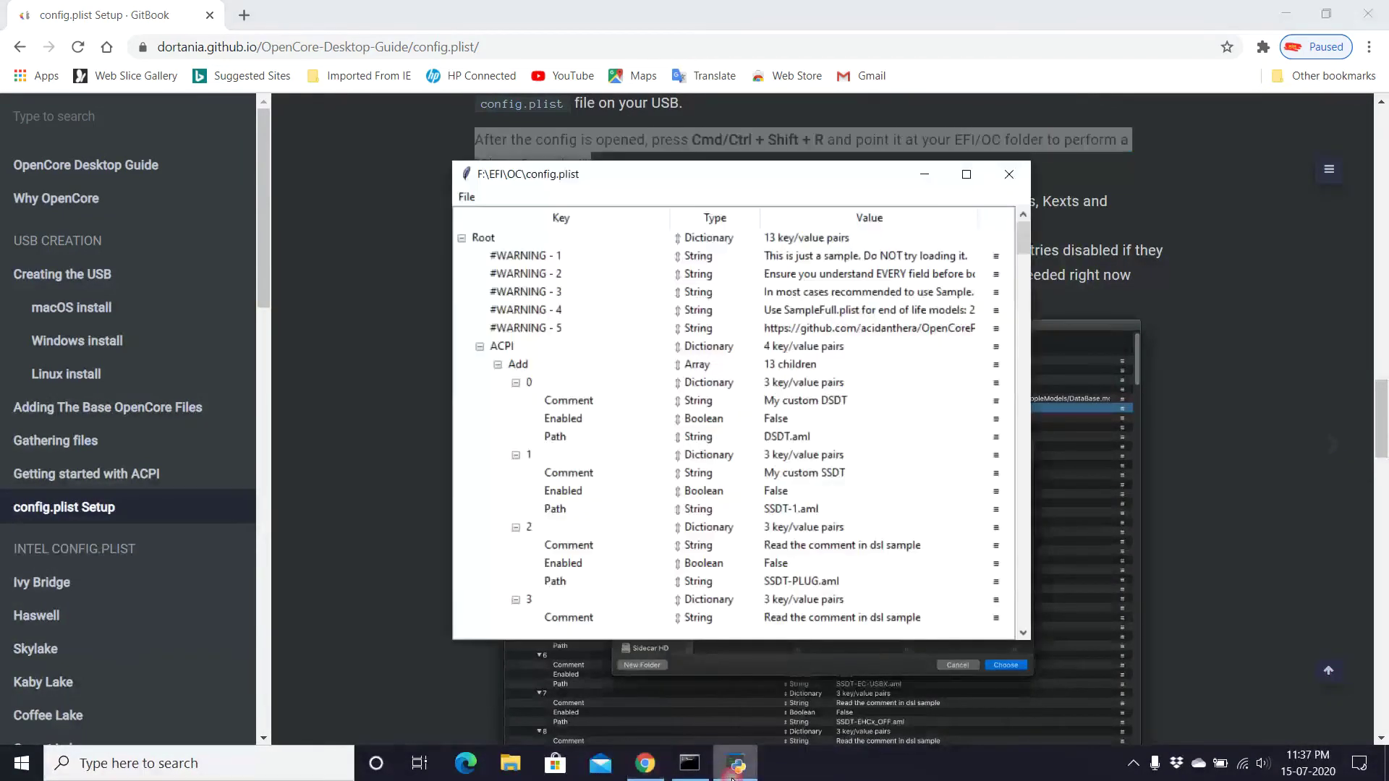
Run a Clean Snapshot on F:\EFI\OC, adding DSDT.aml and SSDT-EC-USBX-LAPTOP.aml to ACPI Add.
left_click(467, 197)
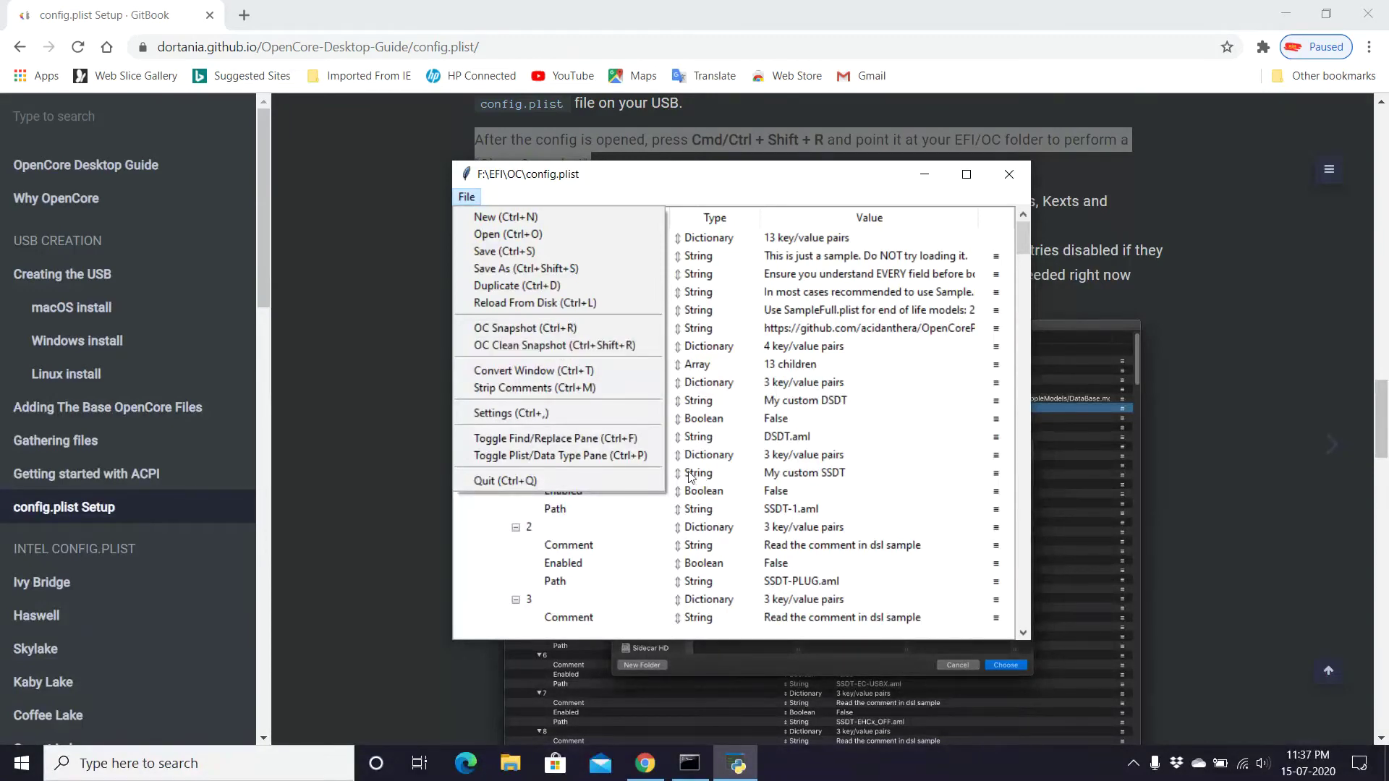
left_click(531, 344)
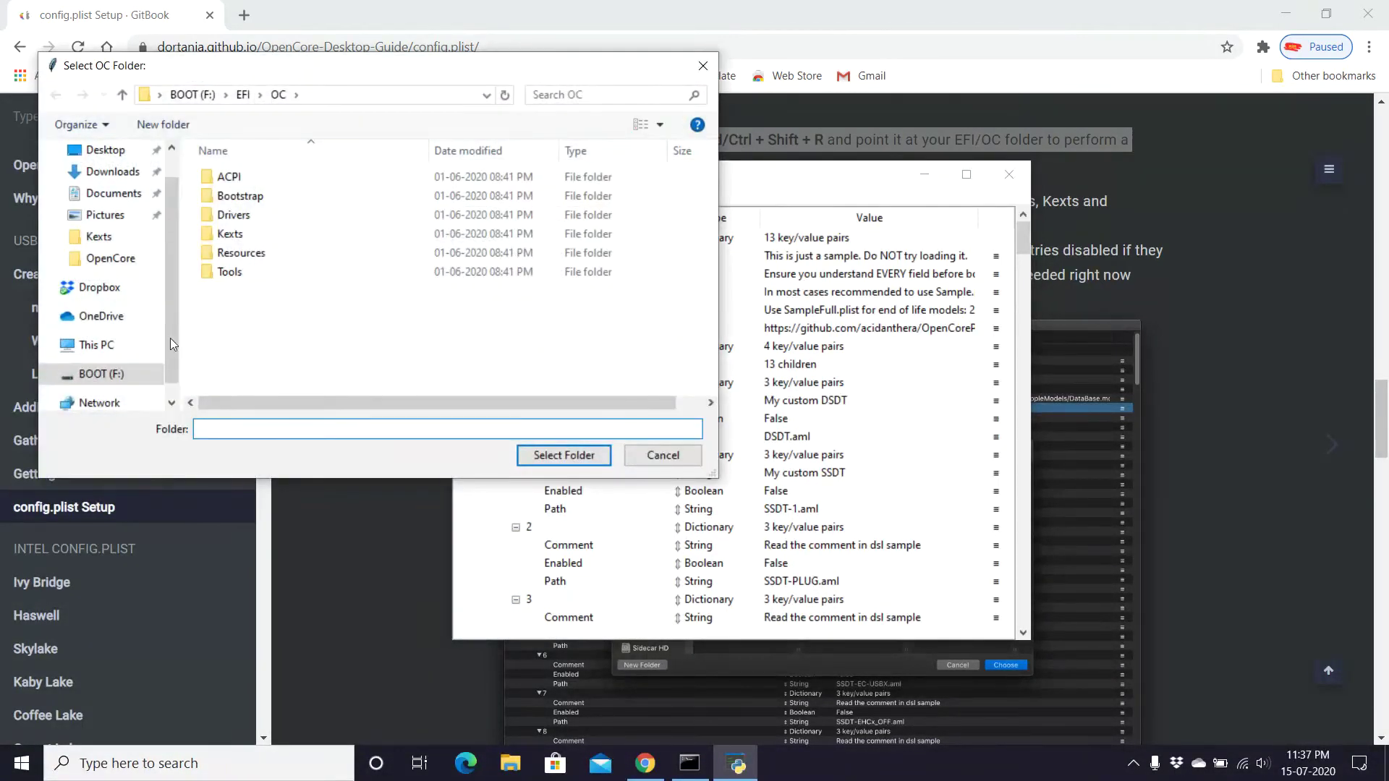
left_click(116, 375)
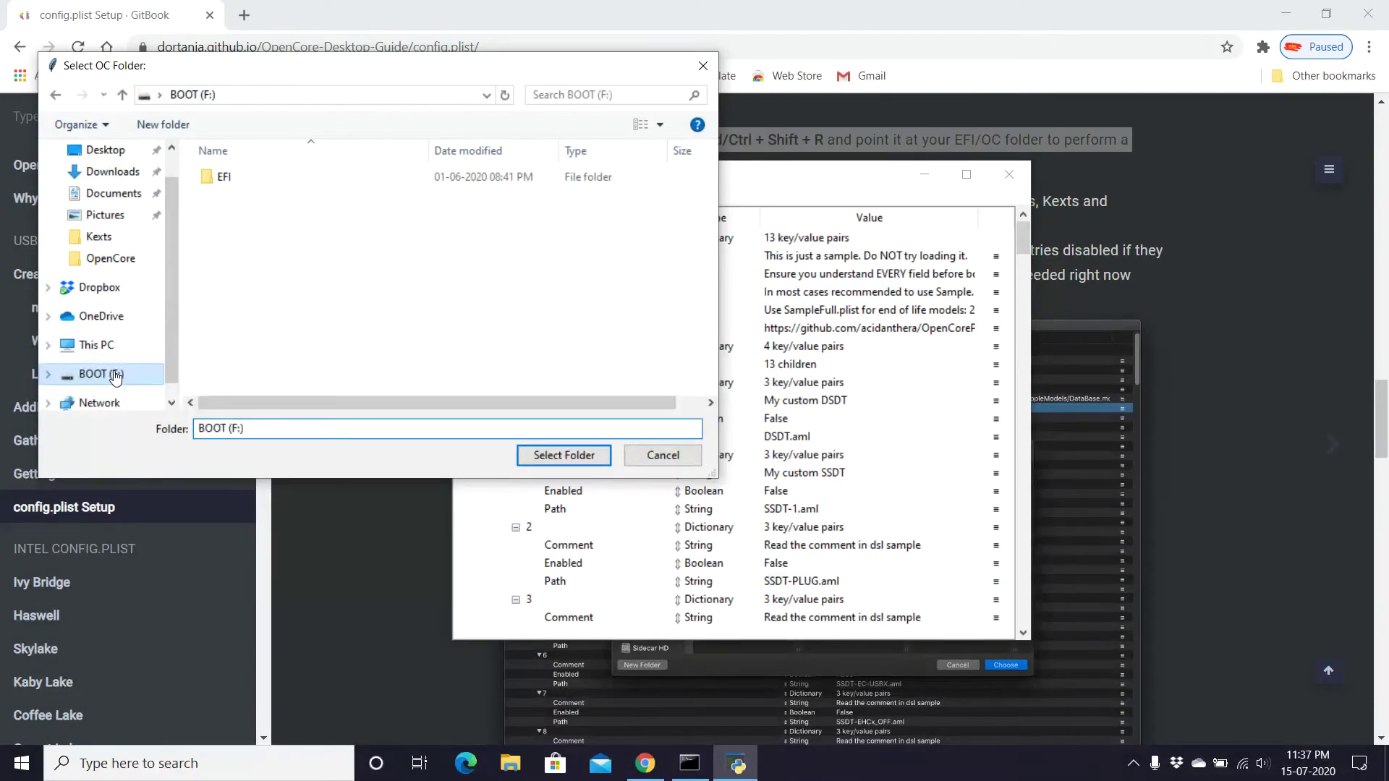
left_click(275, 185)
double_click(275, 186)
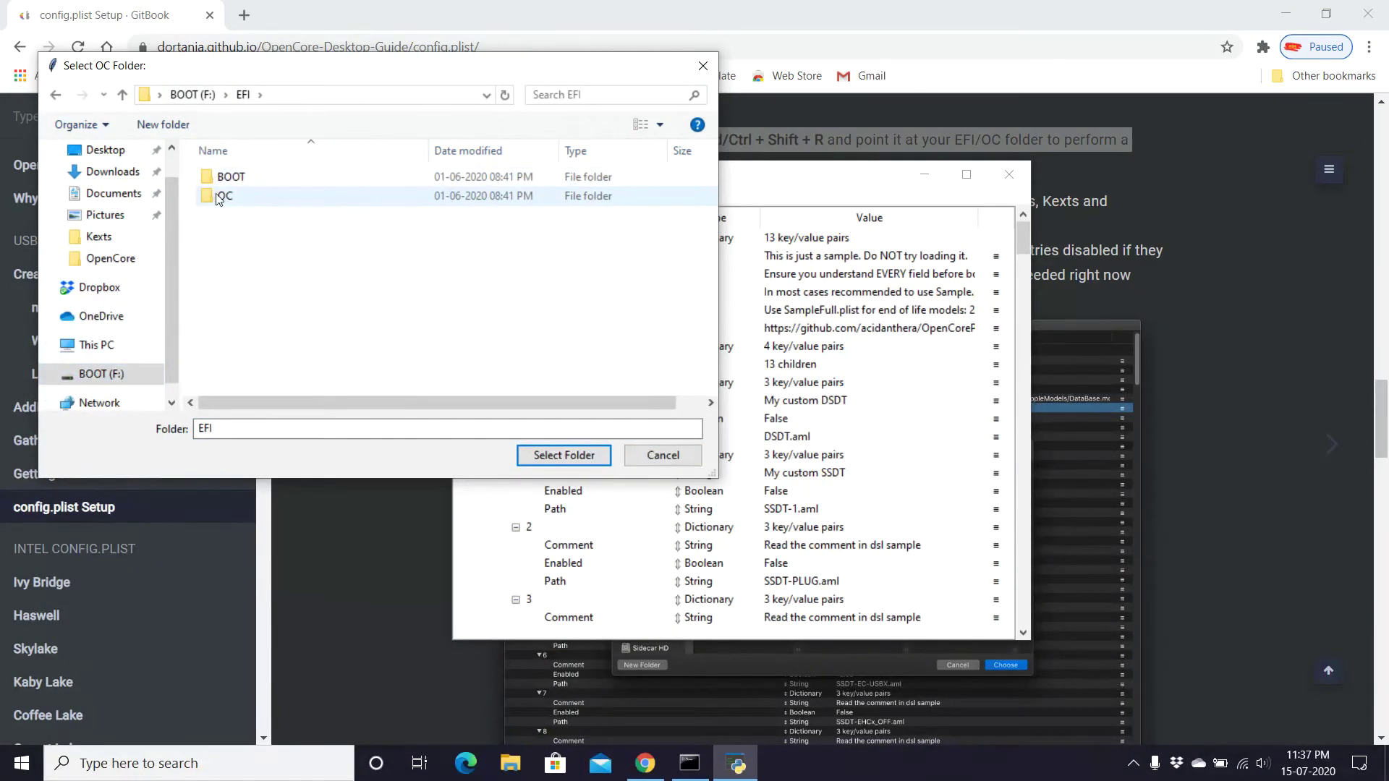
left_click(277, 199)
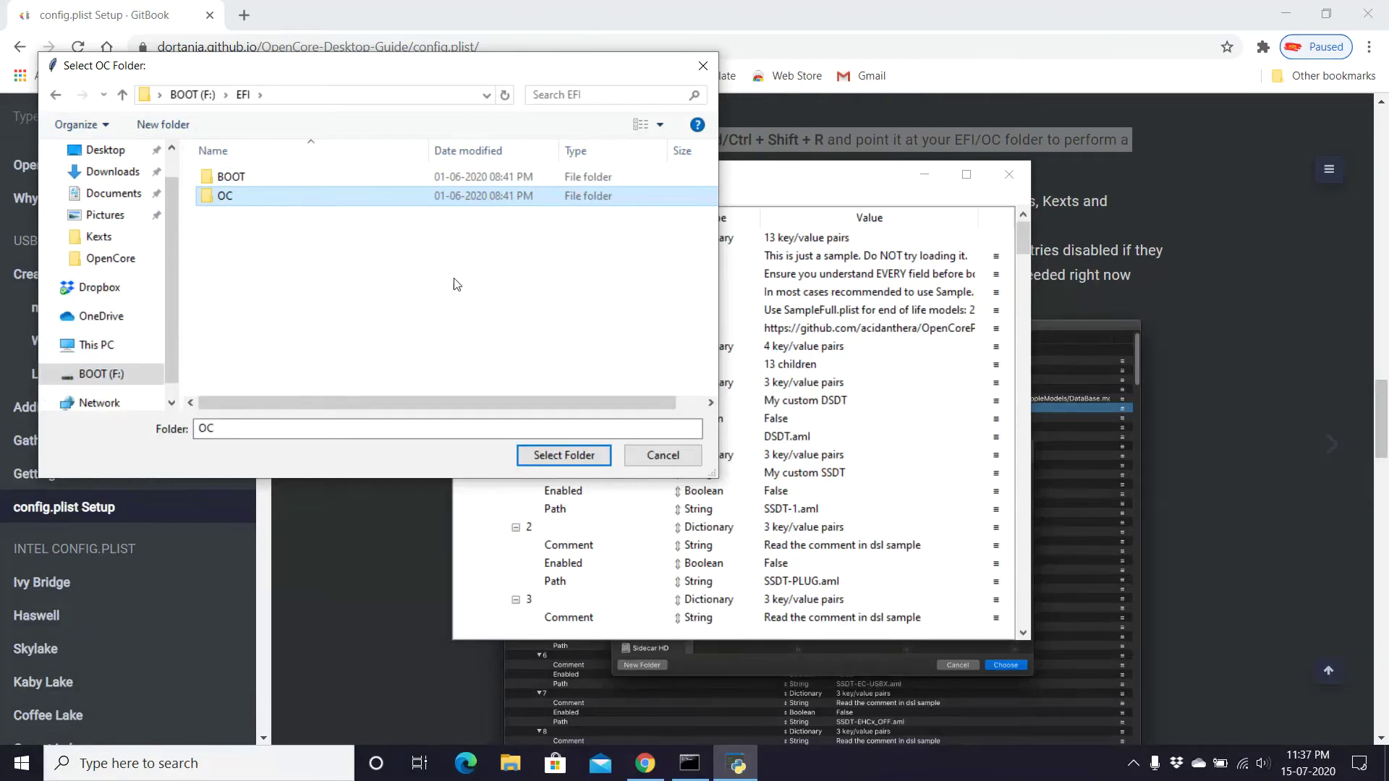
left_click(554, 454)
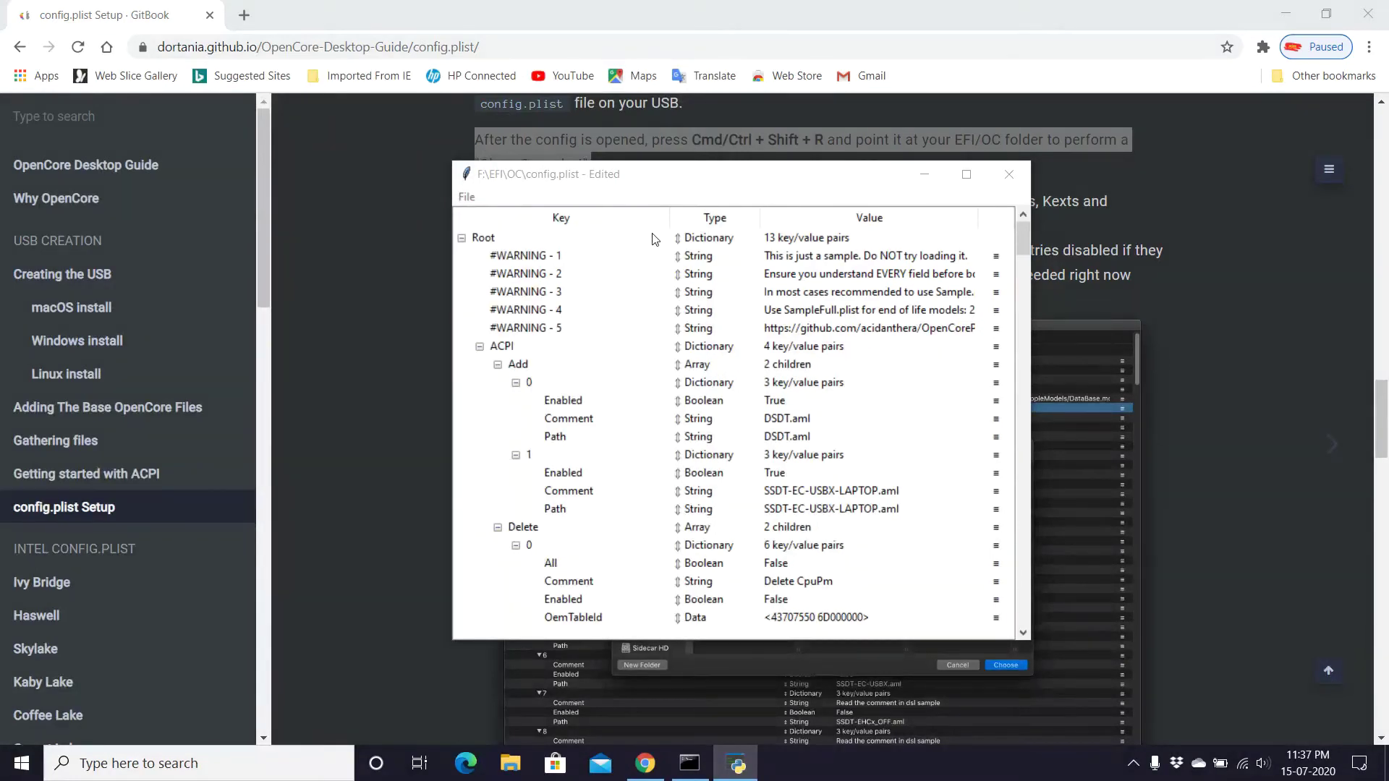
left_click(550, 217)
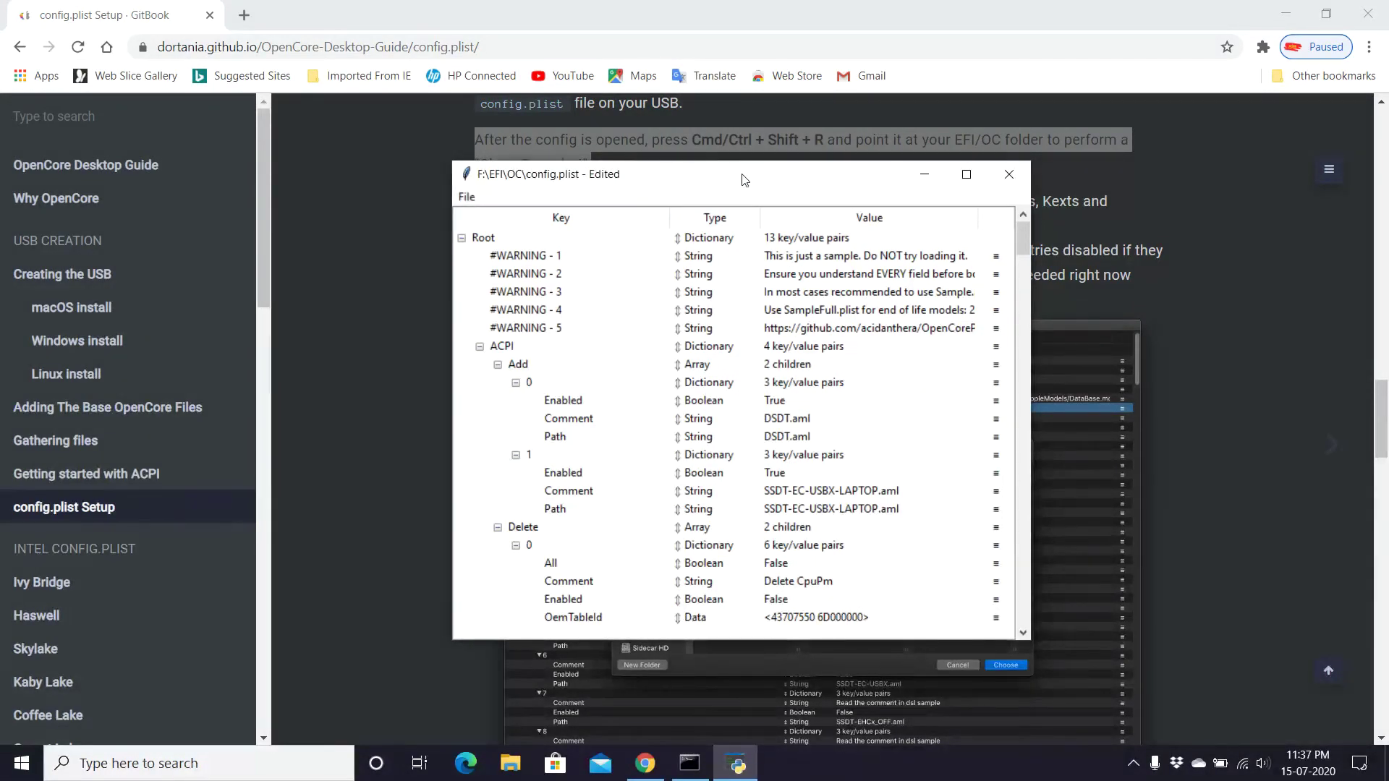
left_click(658, 23)
left_click(666, 235)
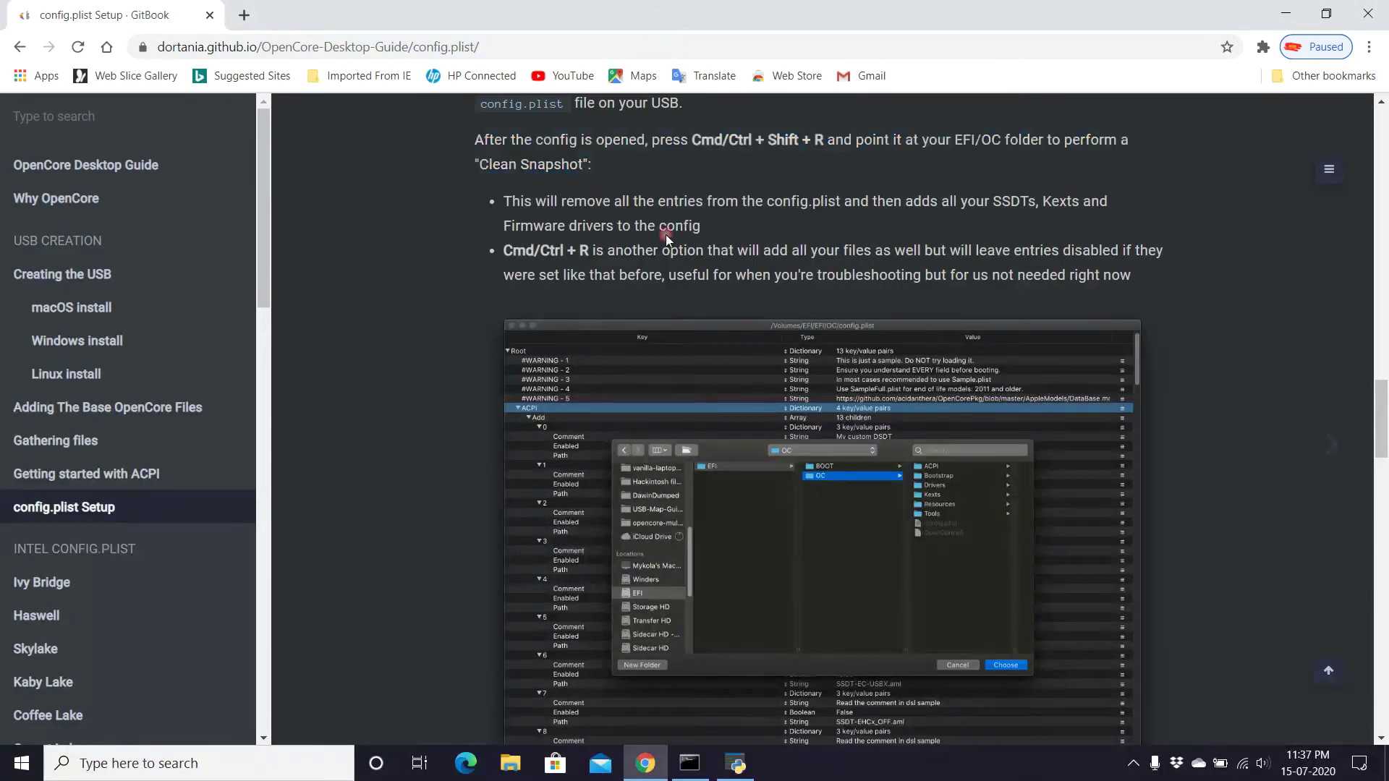
Scroll to the 3.3 AMD platform list and open the Zen page.
scroll(723, 326, "down", 8)
scroll(843, 457, "down", 12)
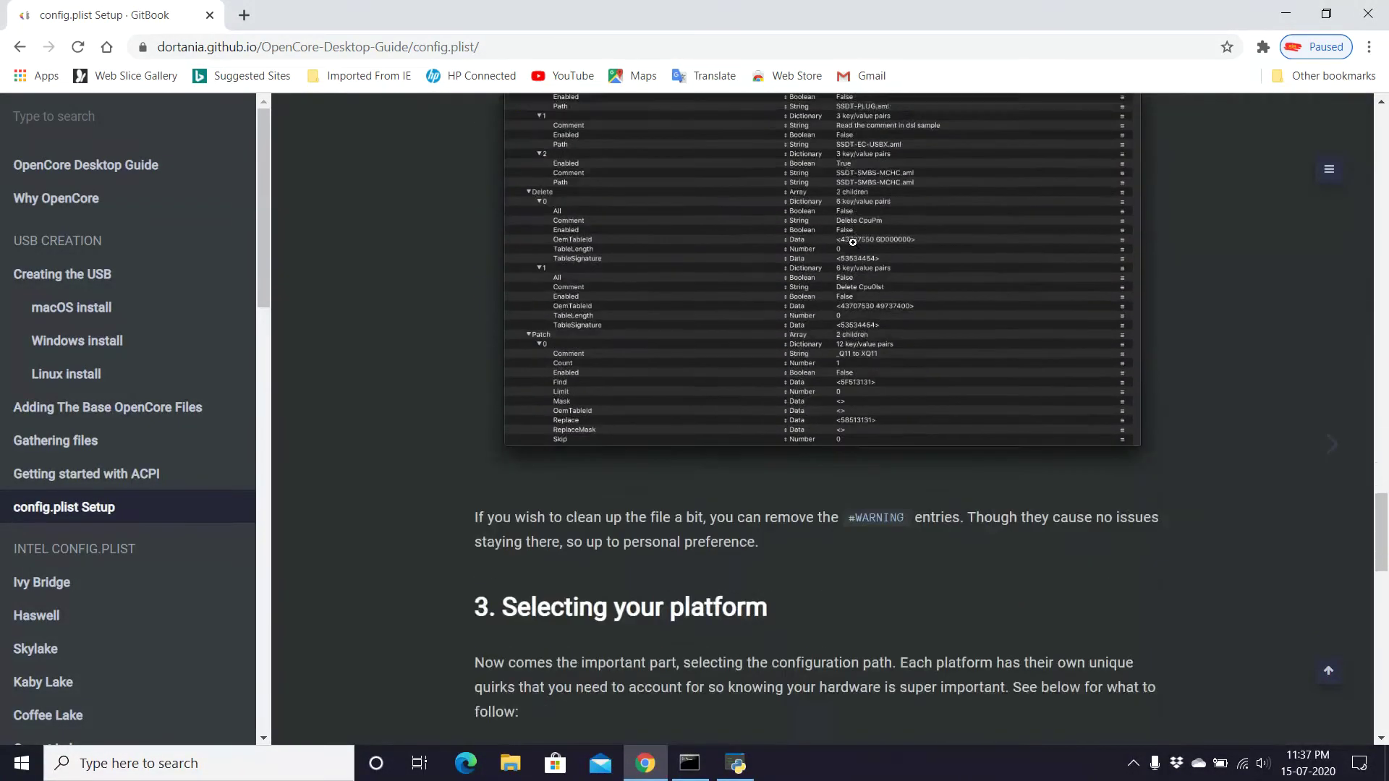
scroll(633, 290, "down", 1)
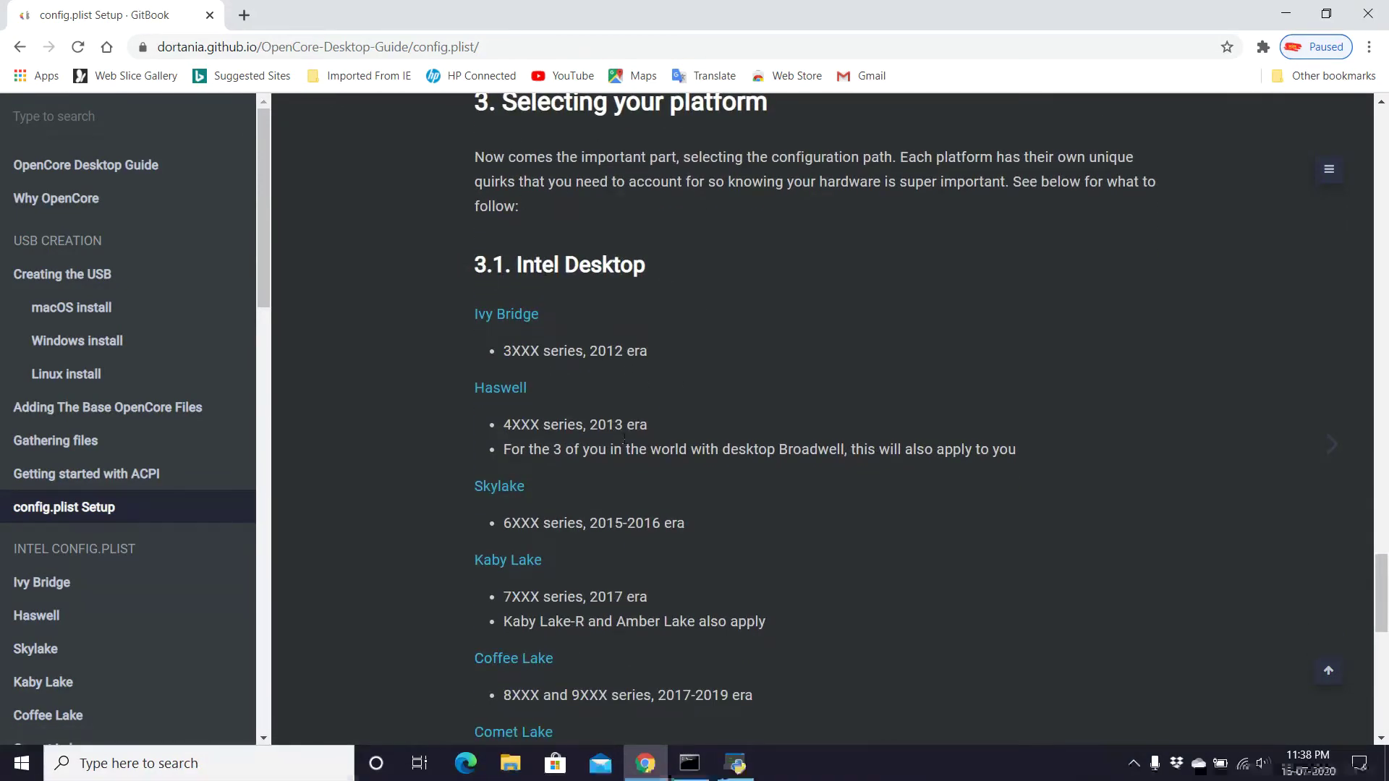
scroll(603, 454, "down", 5)
scroll(575, 304, "down", 4)
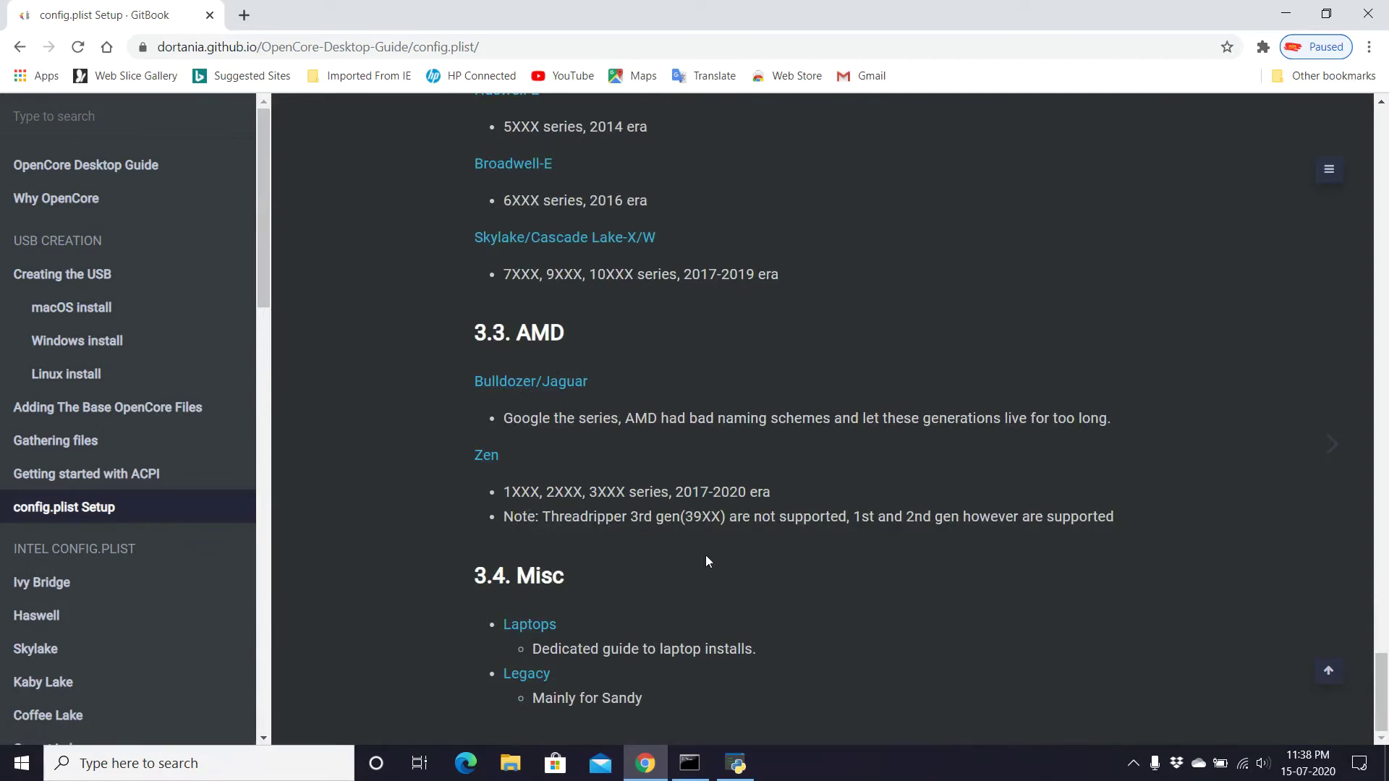
left_click(486, 455)
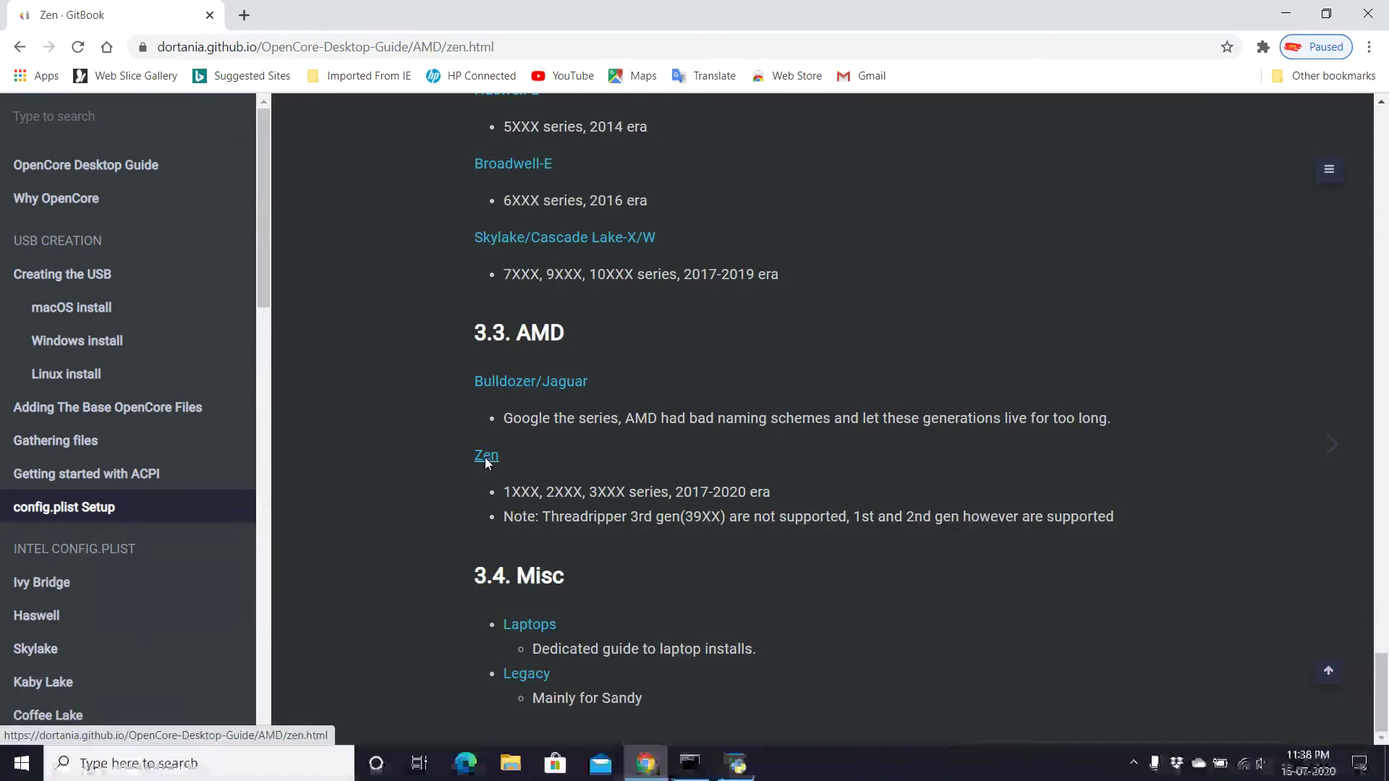
Scroll to the Zen page's Starting Point tools and follow the AMD Kernel Patches link.
scroll(747, 472, "down", 15)
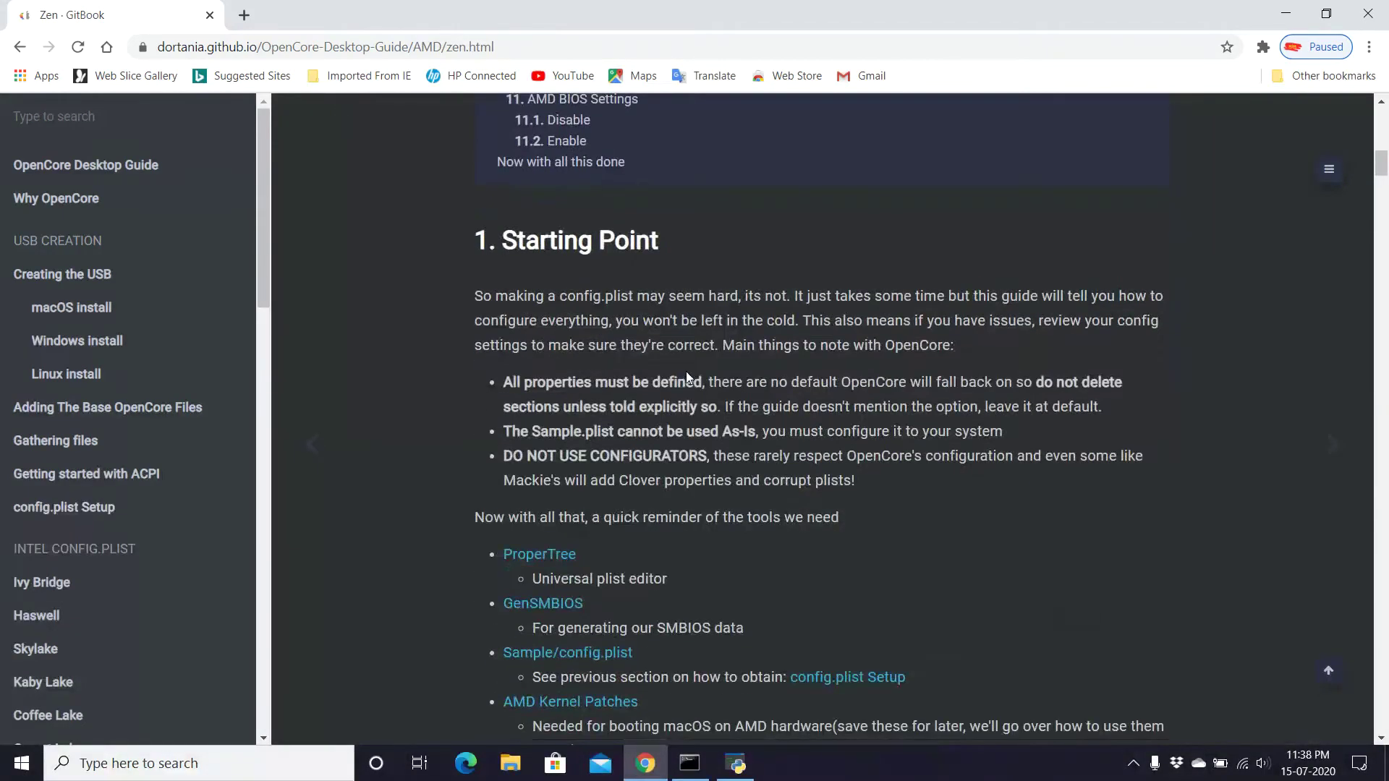
scroll(746, 472, "down", 3)
scroll(811, 468, "down", 1)
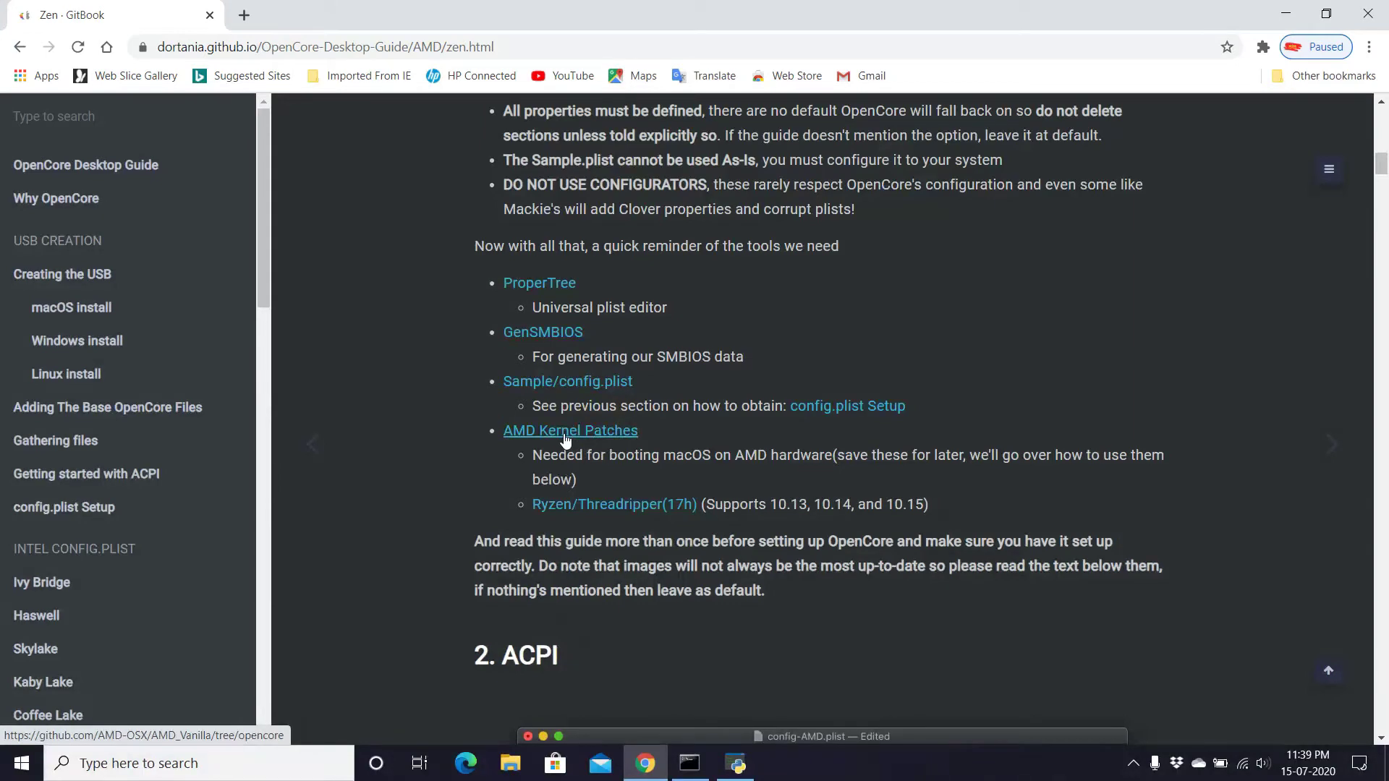
left_click(565, 434)
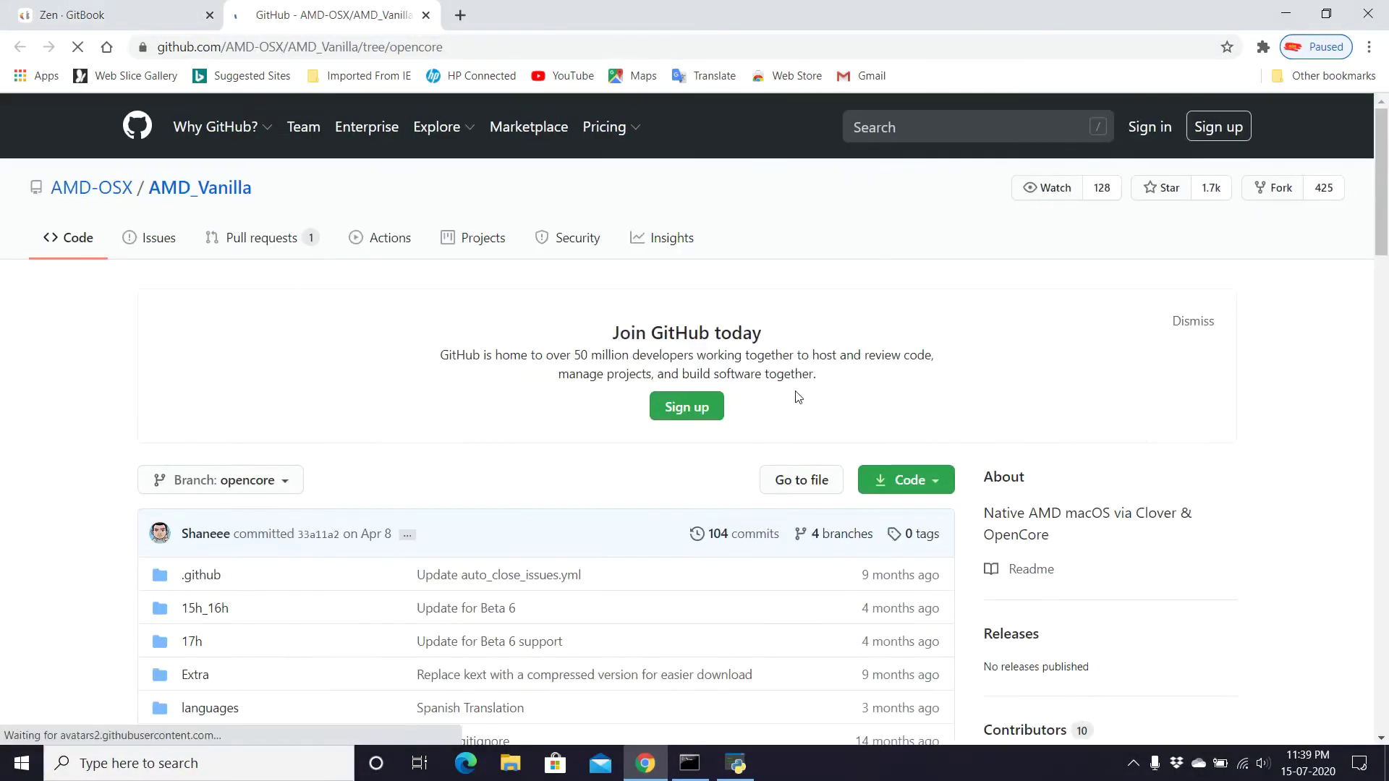
Save the AMD_Vanilla opencore branch as a ZIP and close its GitHub tab.
scroll(542, 391, "down", 3)
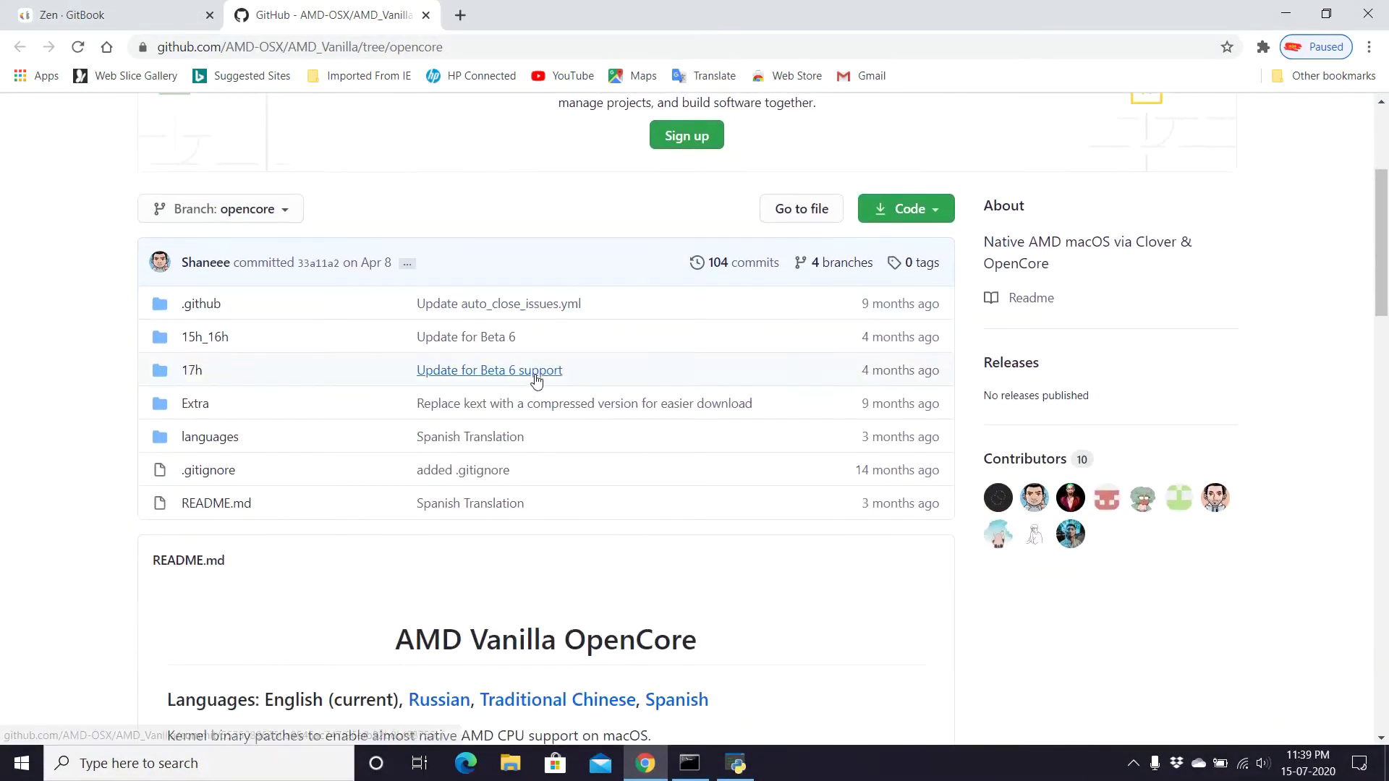
scroll(682, 412, "down", 1)
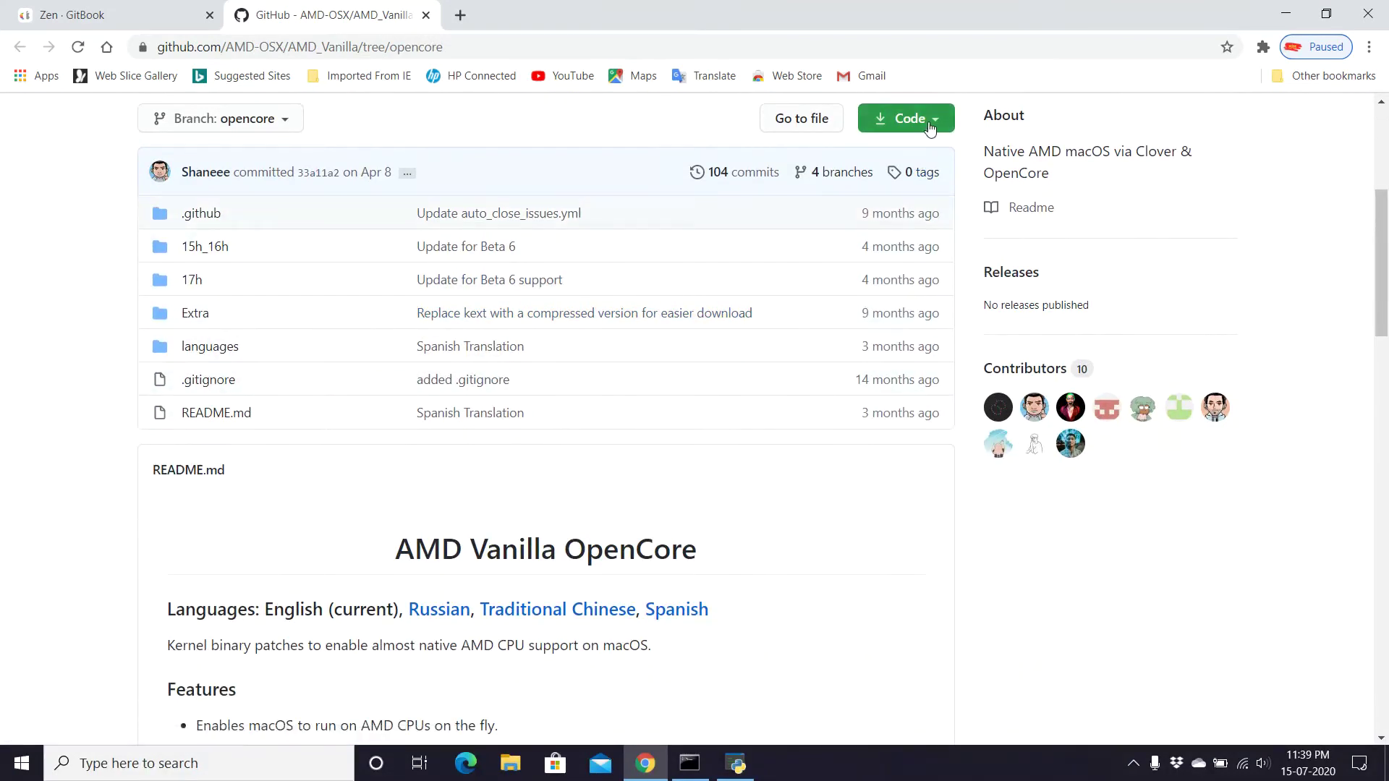
left_click(930, 123)
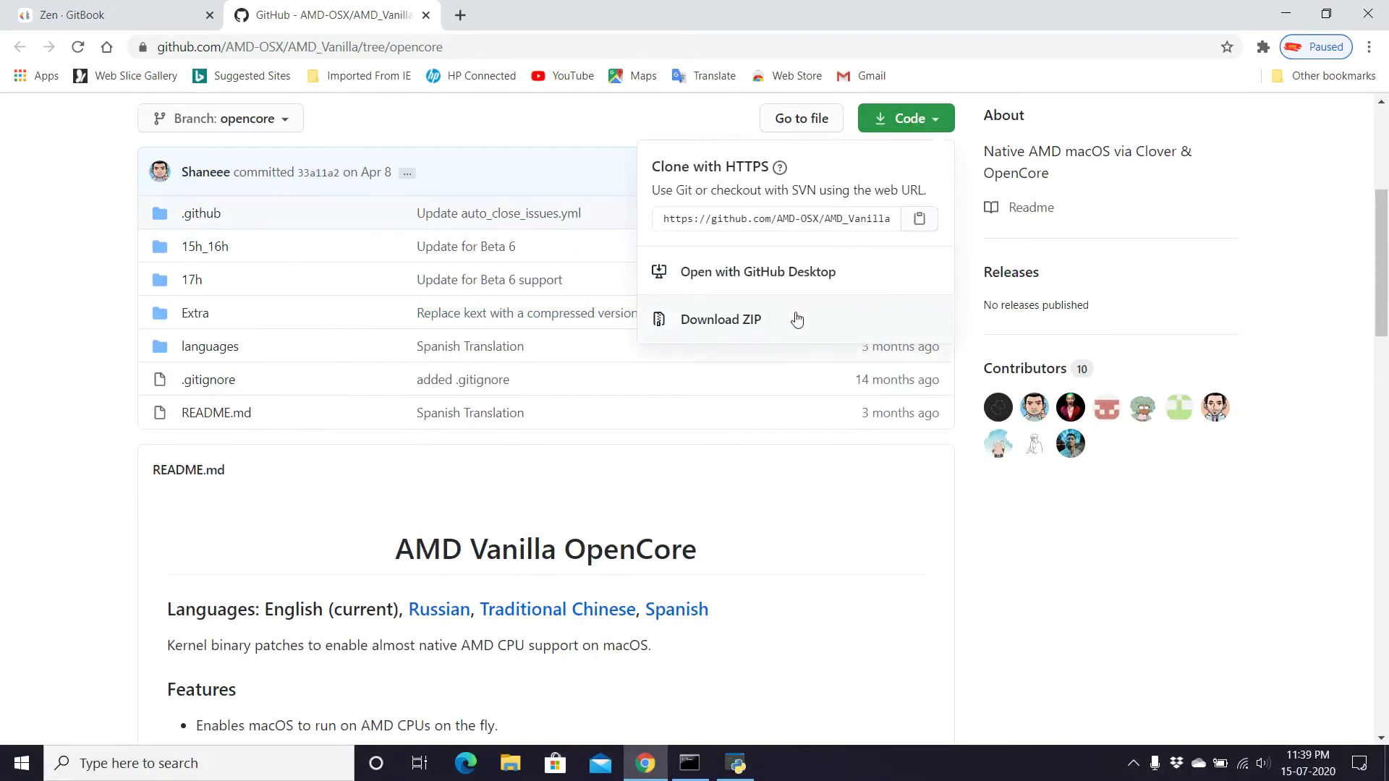
left_click(756, 325)
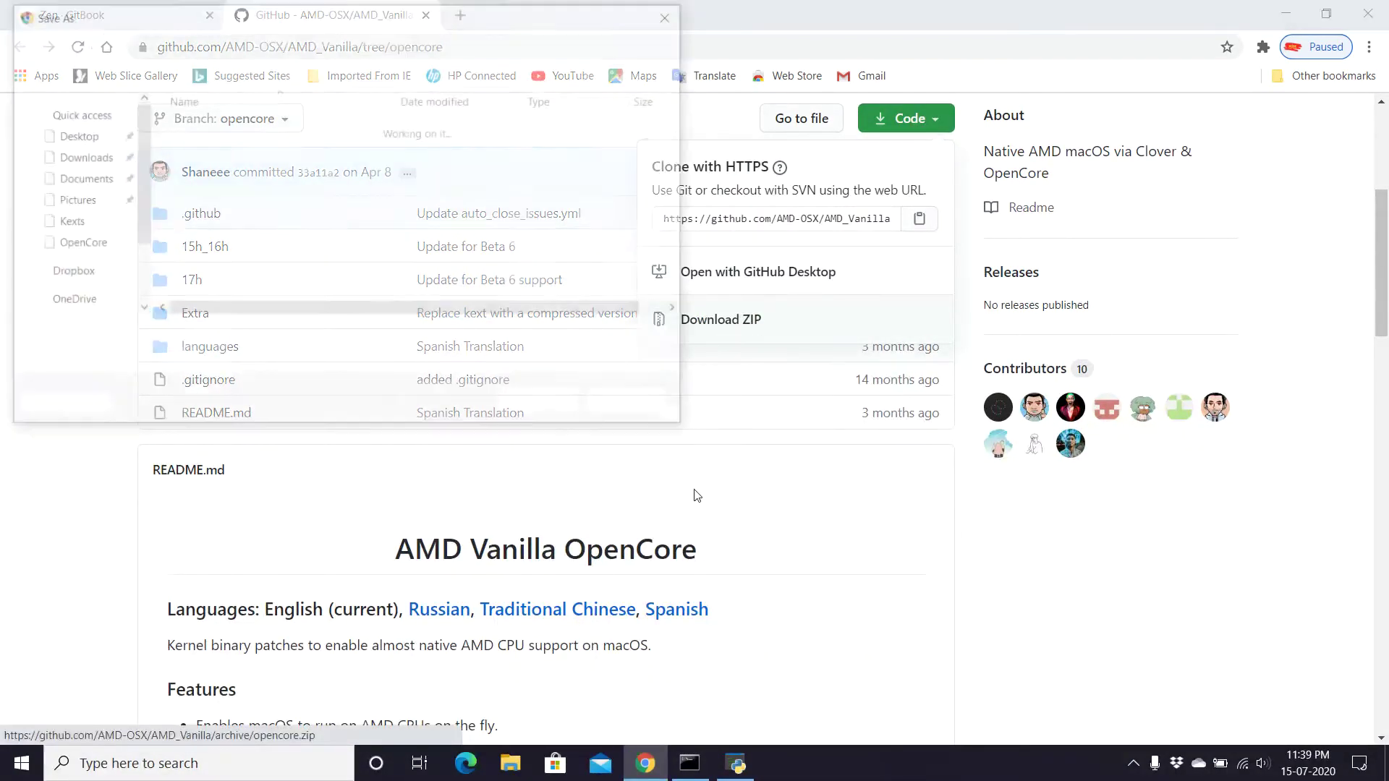
left_click(546, 406)
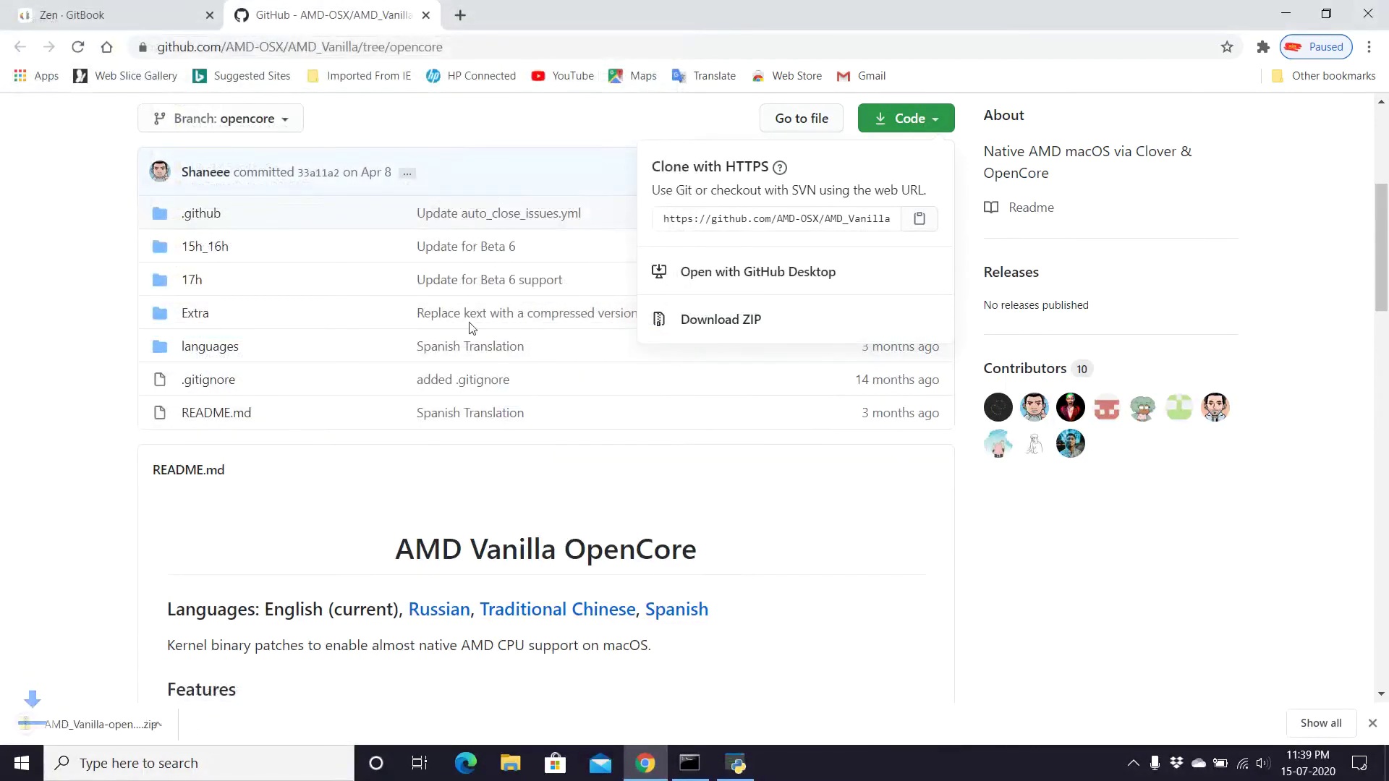
left_click(428, 16)
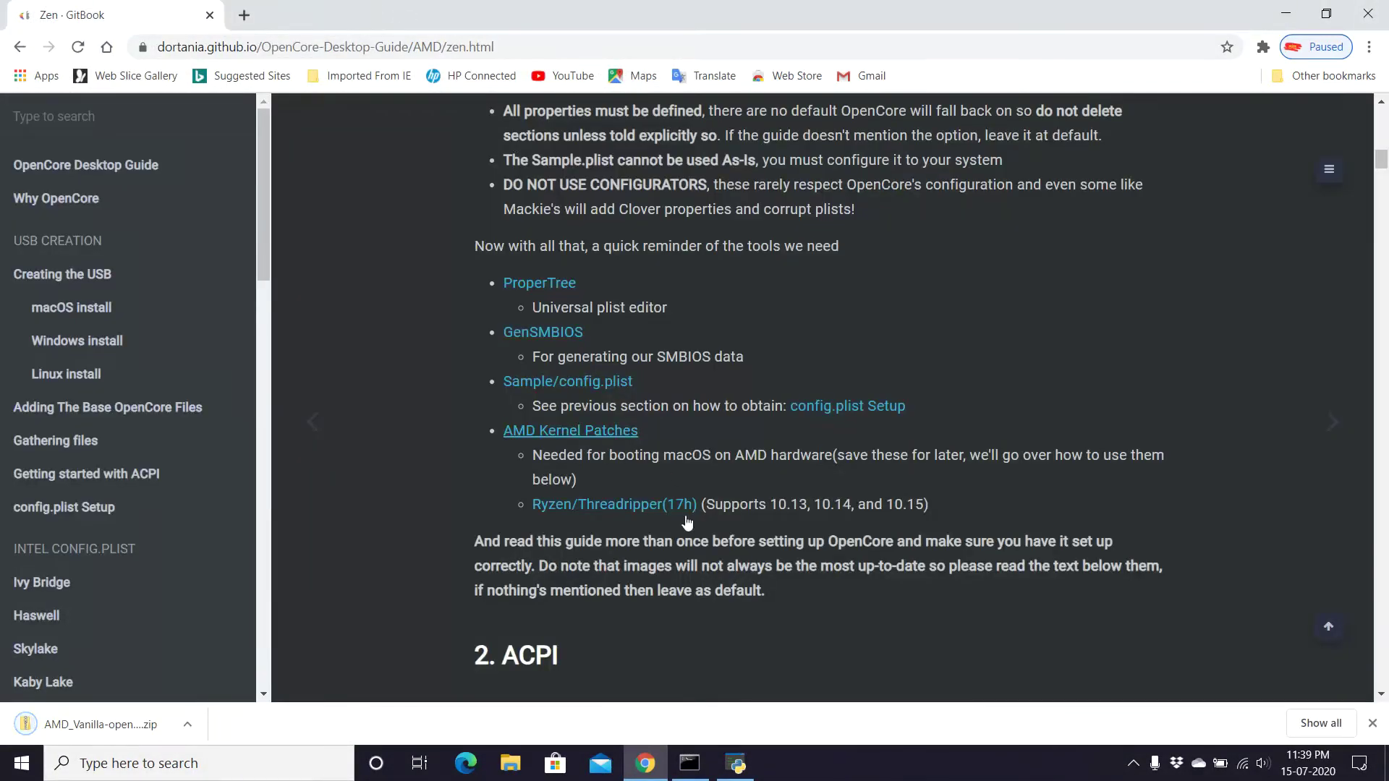
Dismiss the download bar and read through the Zen page's ACPI Delete and Patch notes.
left_click(1373, 724)
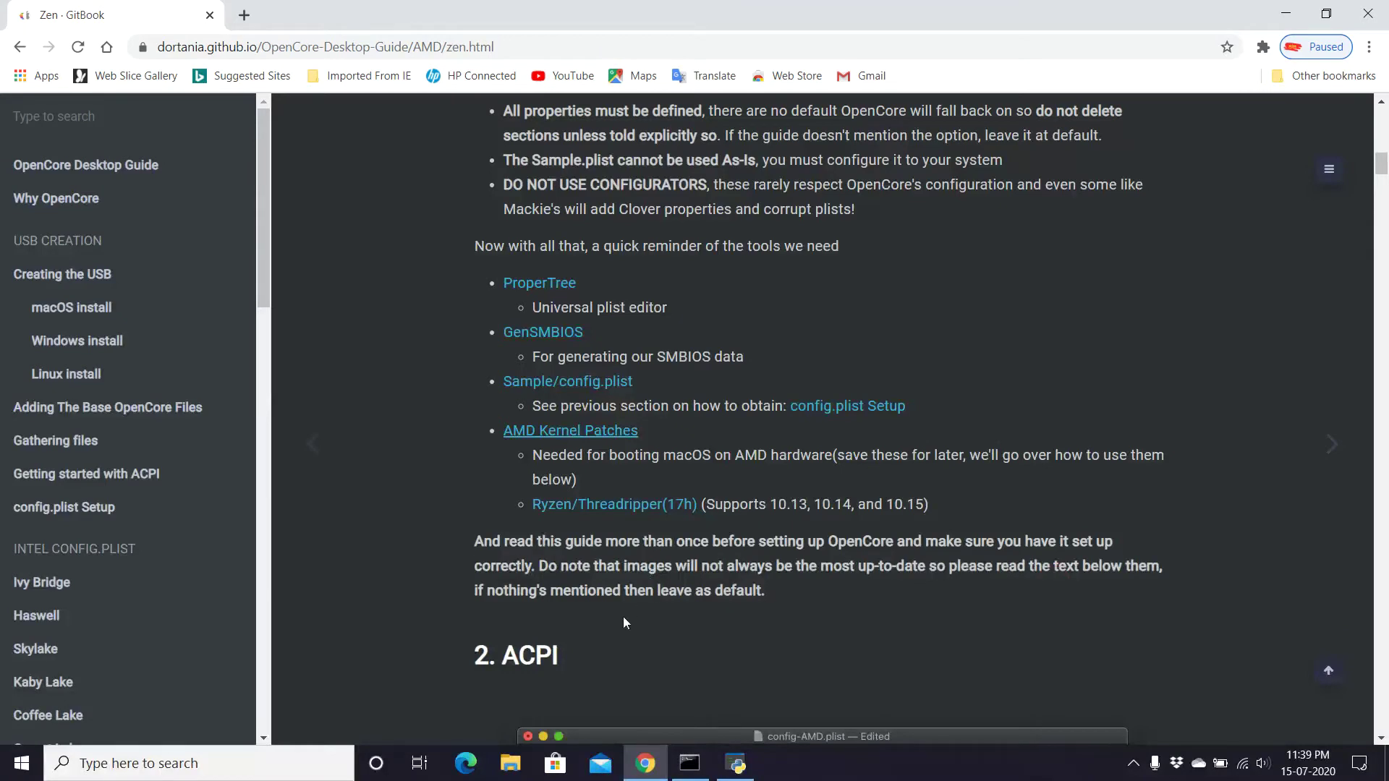
scroll(673, 607, "down", 7)
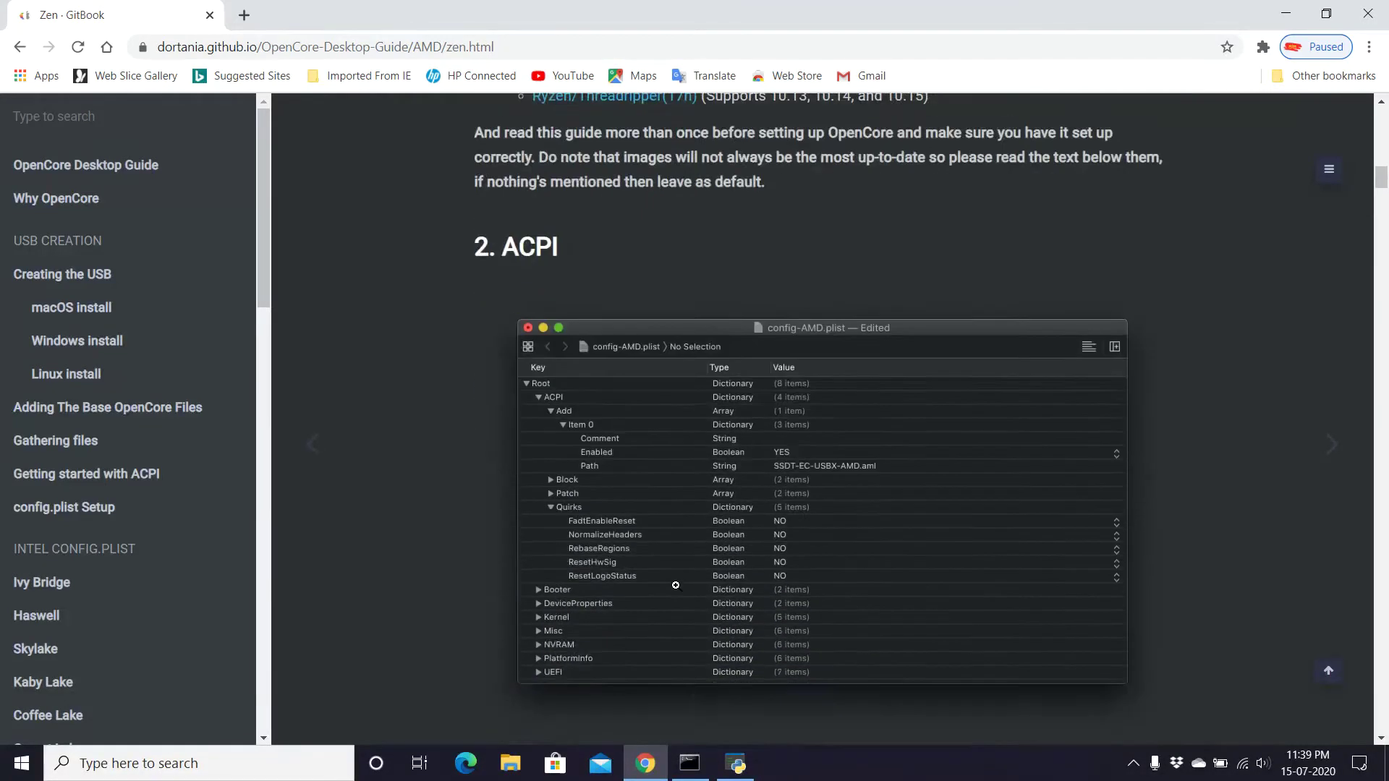
scroll(571, 529, "down", 6)
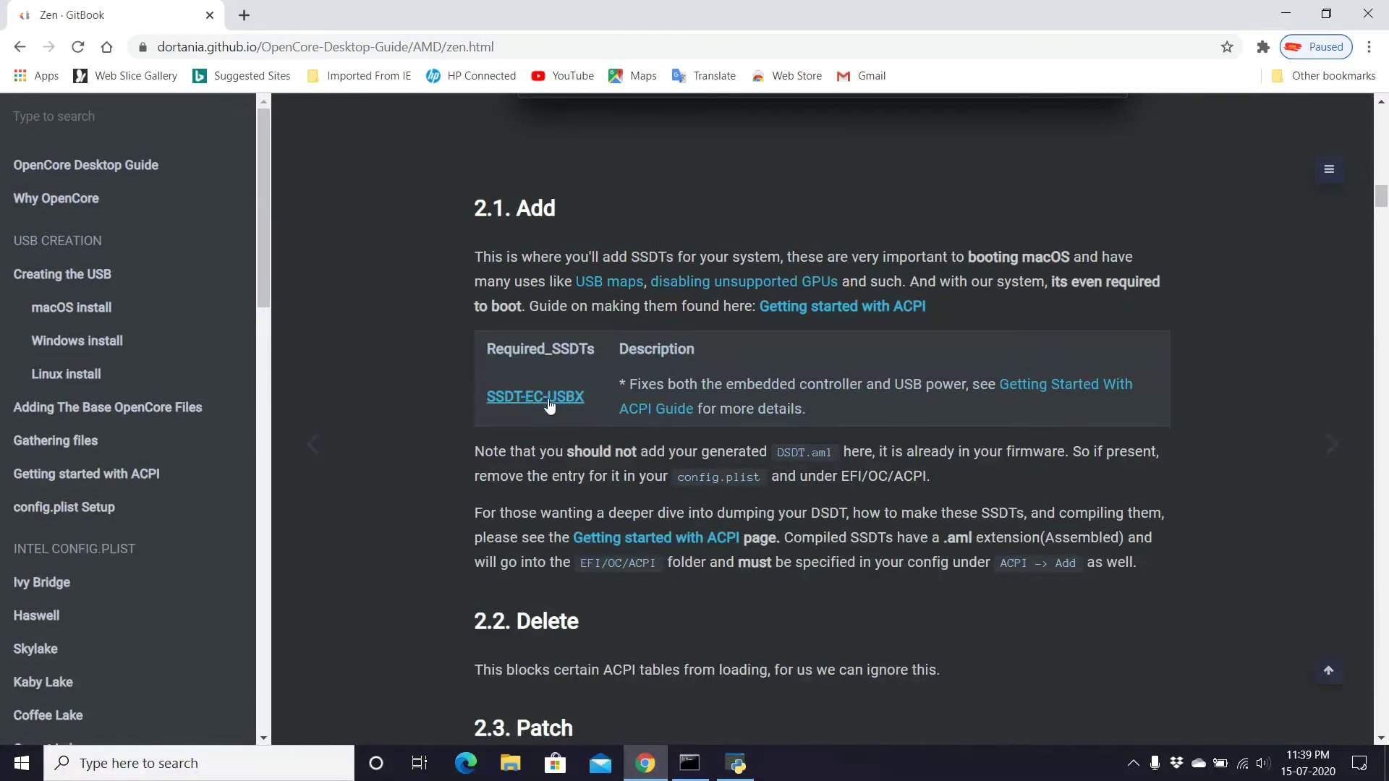
scroll(577, 405, "down", 5)
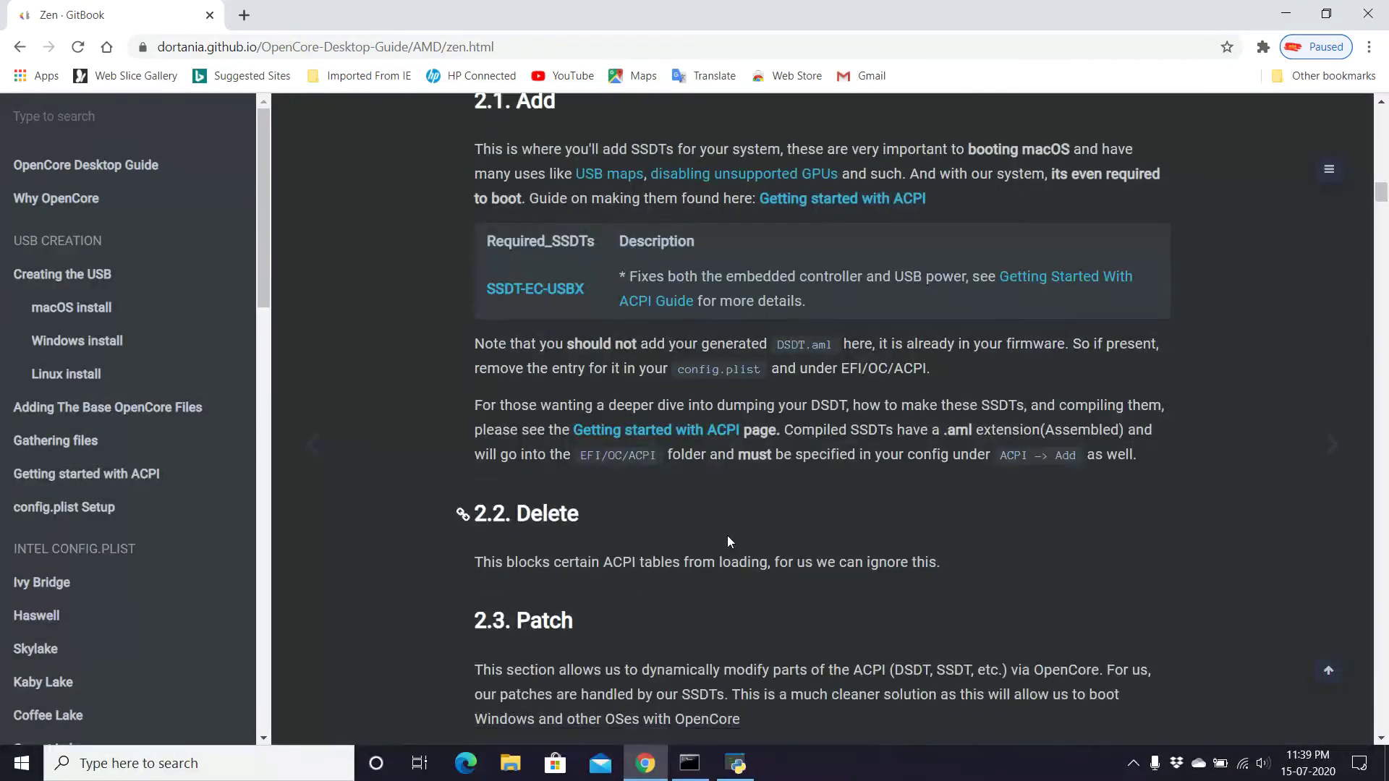
left_click_drag(470, 313, 460, 366)
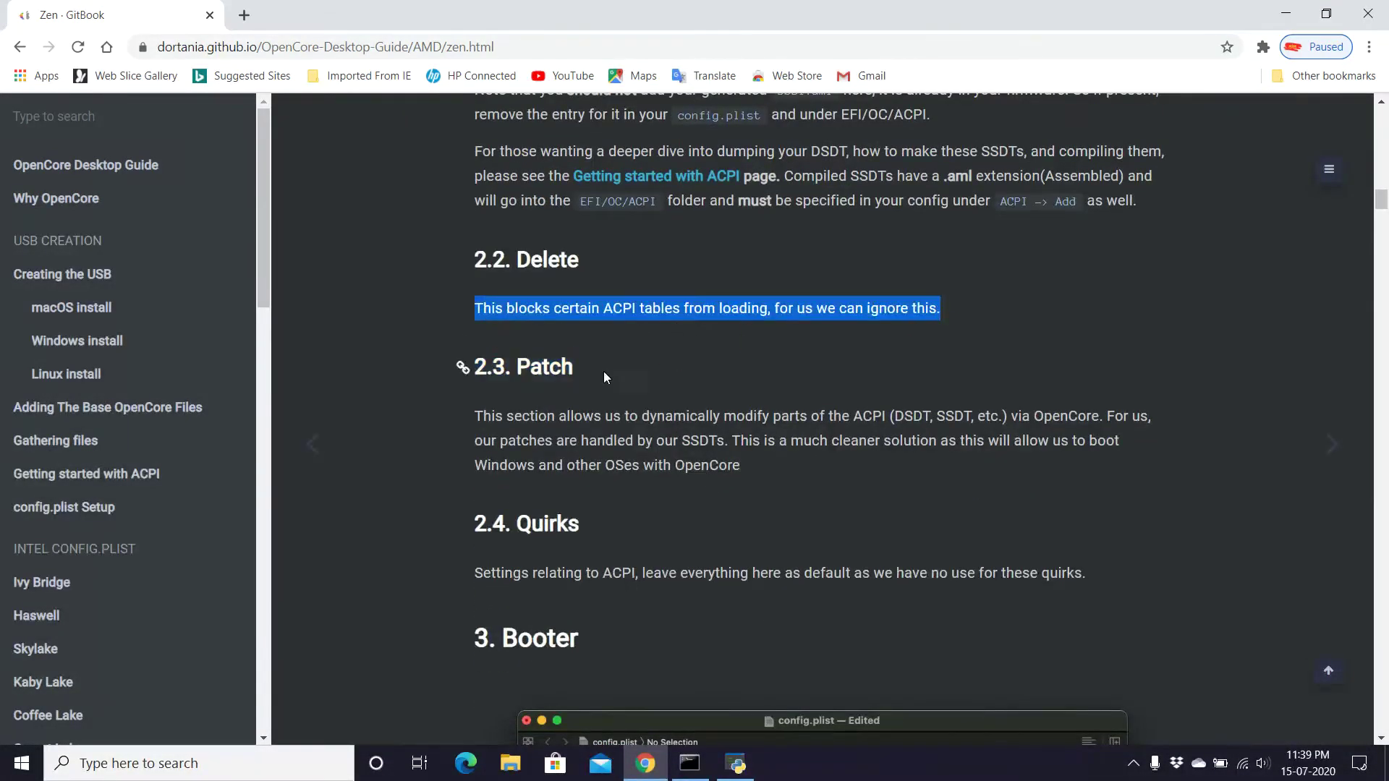
left_click_drag(473, 415, 811, 472)
left_click(810, 472)
Scroll to the Booter Quirks recommendations and bring ProperTree back in front.
scroll(606, 470, "down", 3)
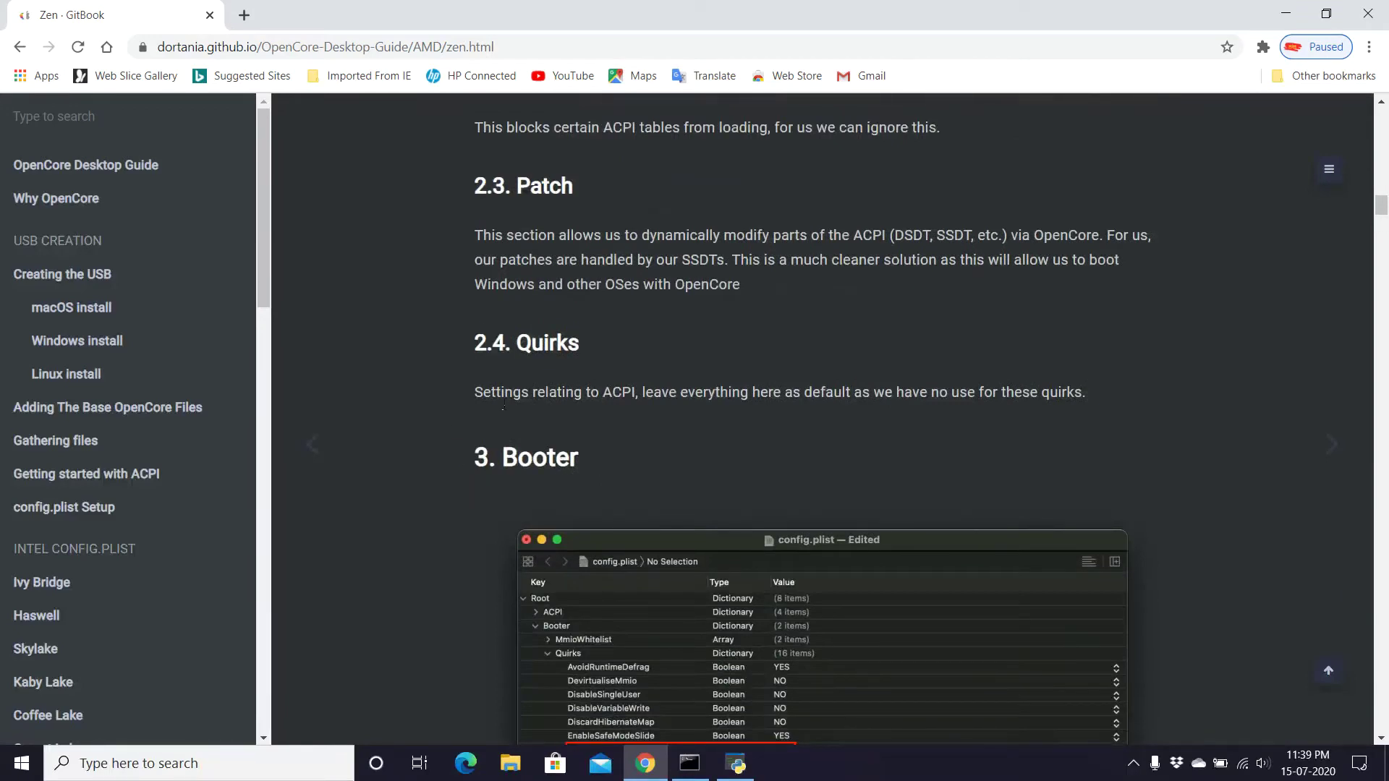
scroll(812, 602, "up", 4)
left_click_drag(475, 397, 958, 407)
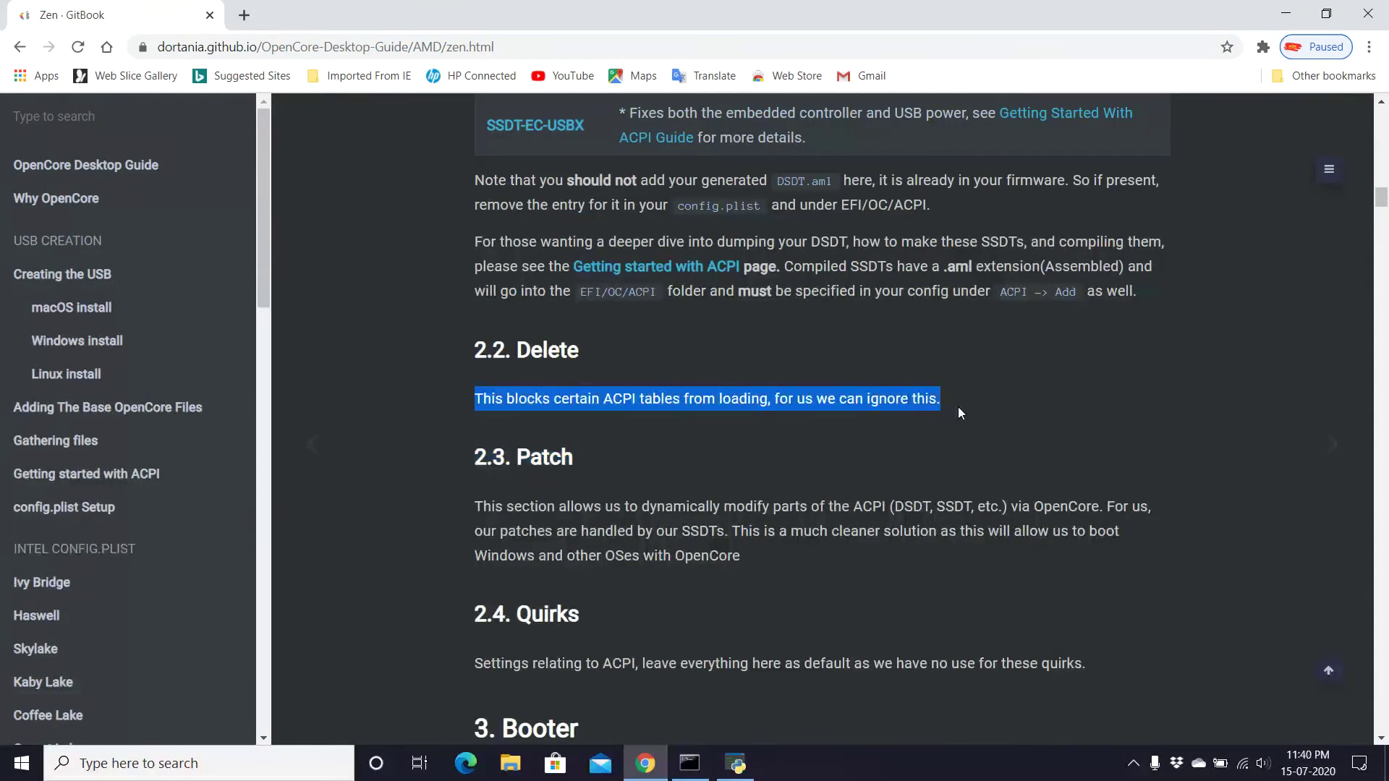
left_click(958, 407)
scroll(1083, 426, "down", 14)
scroll(505, 361, "down", 5)
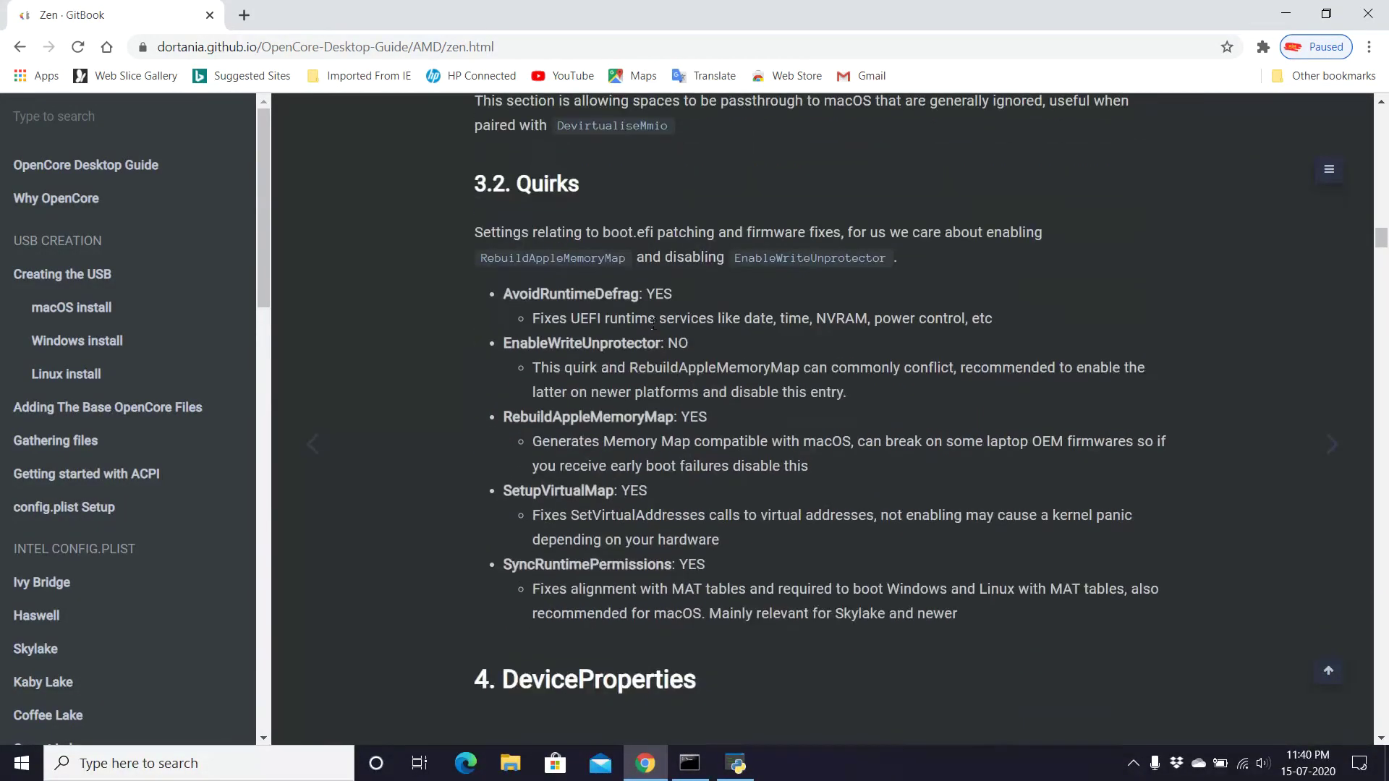
left_click_drag(494, 185, 604, 196)
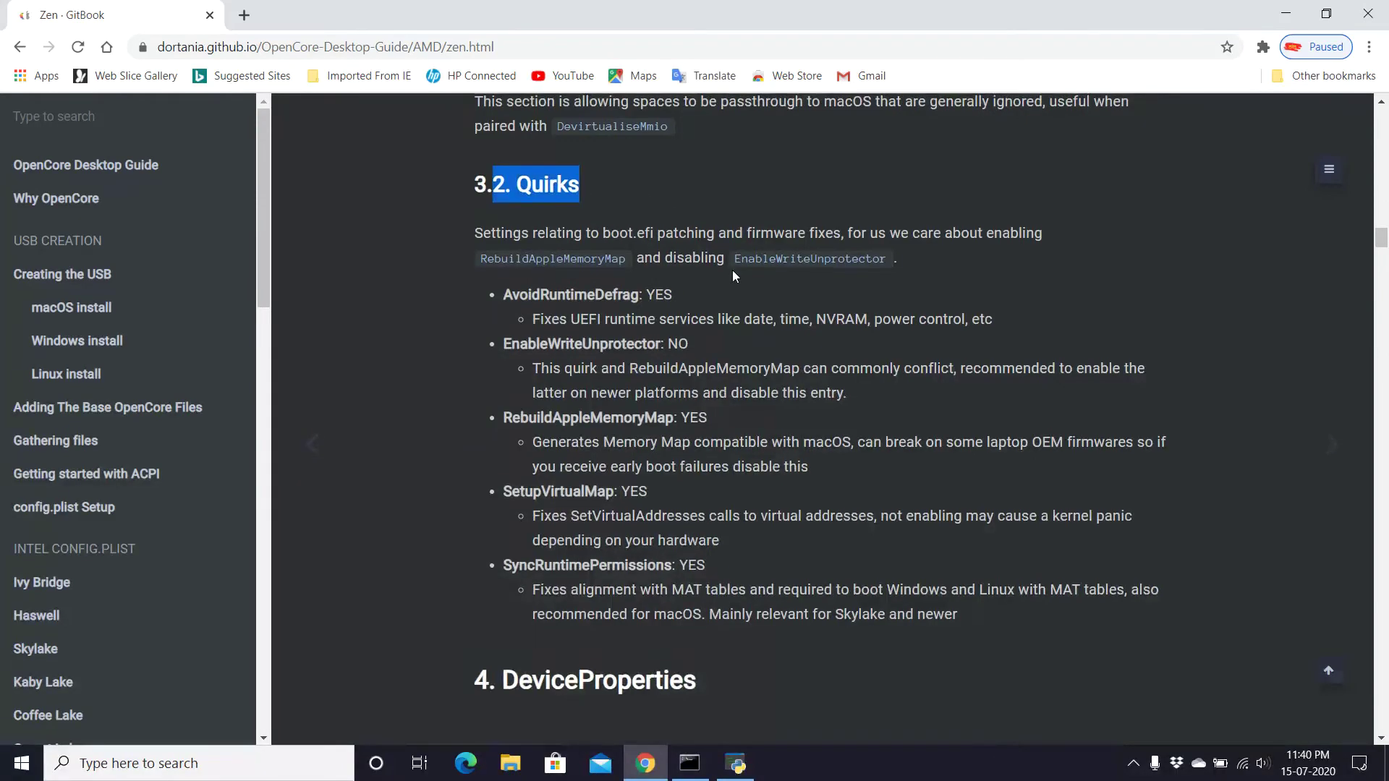
scroll(732, 271, "up", 4)
scroll(732, 271, "down", 5)
scroll(712, 306, "up", 1)
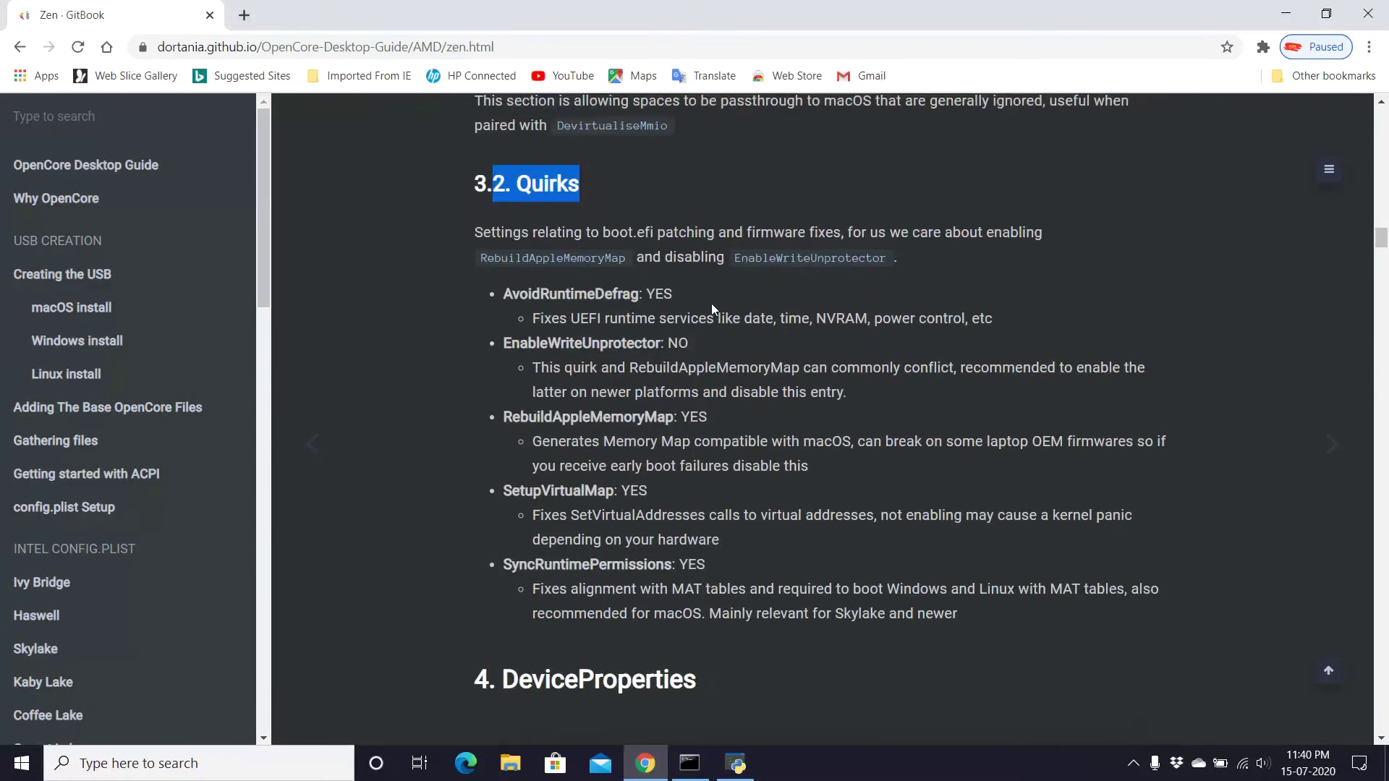
left_click(735, 763)
Check the AvoidRuntimeDefrag quirk in Booter Quirks against the guide's recommendation.
scroll(667, 512, "down", 3)
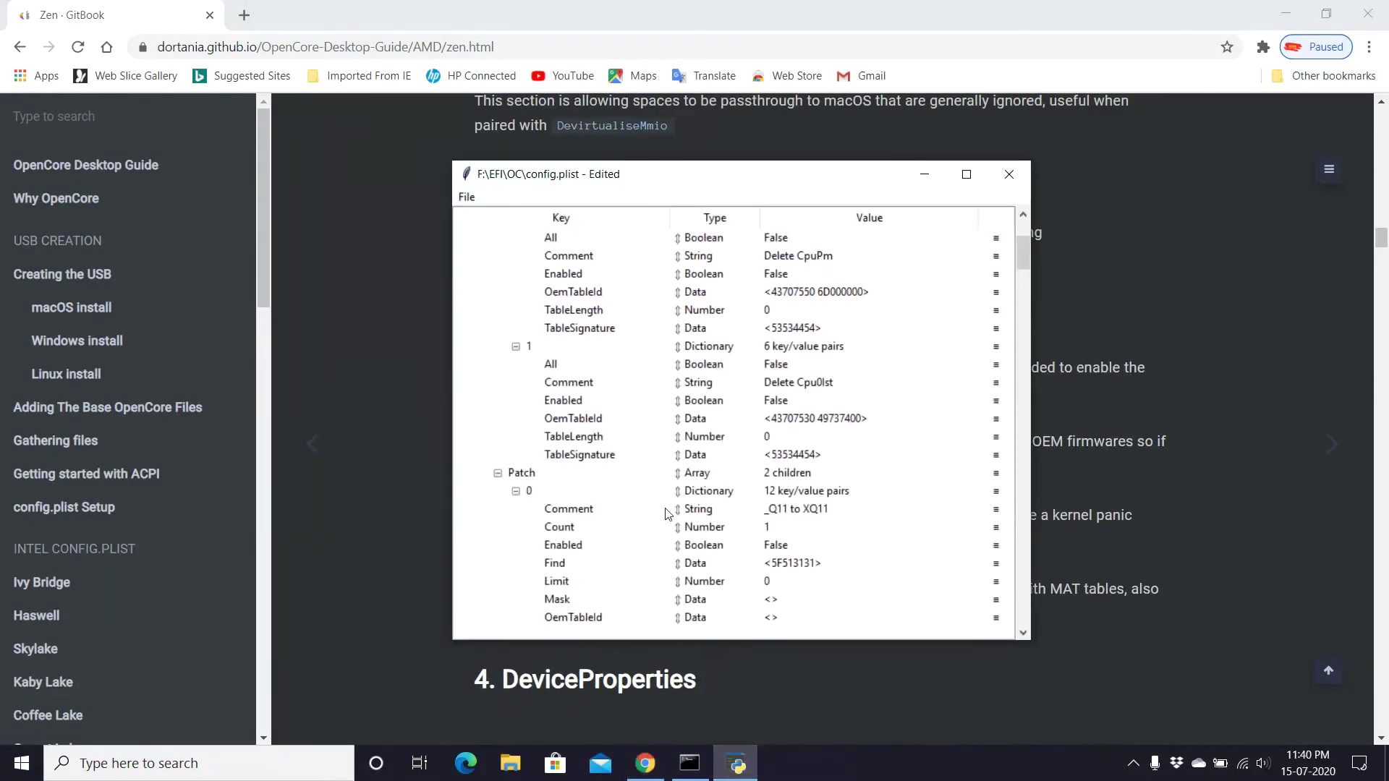
scroll(667, 512, "down", 8)
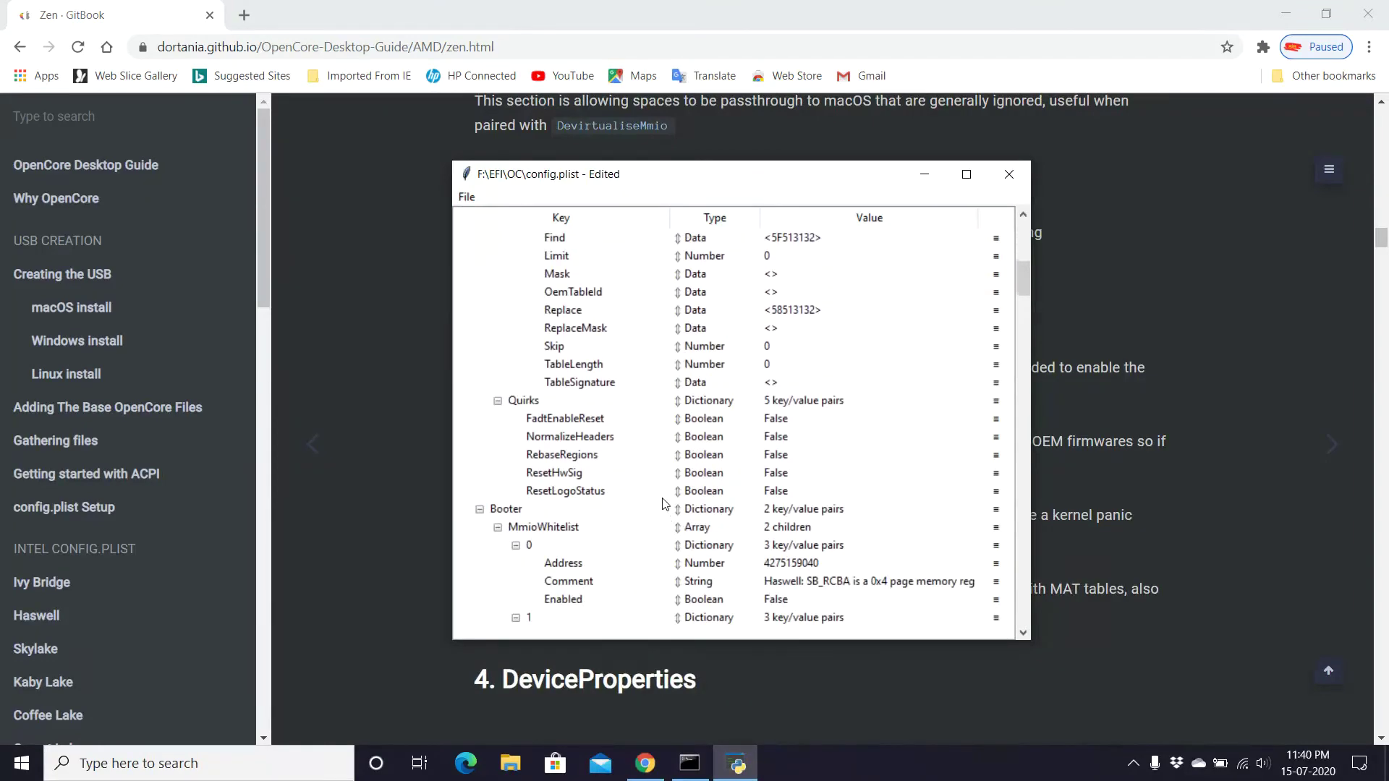
left_click(555, 403)
left_click(1099, 452)
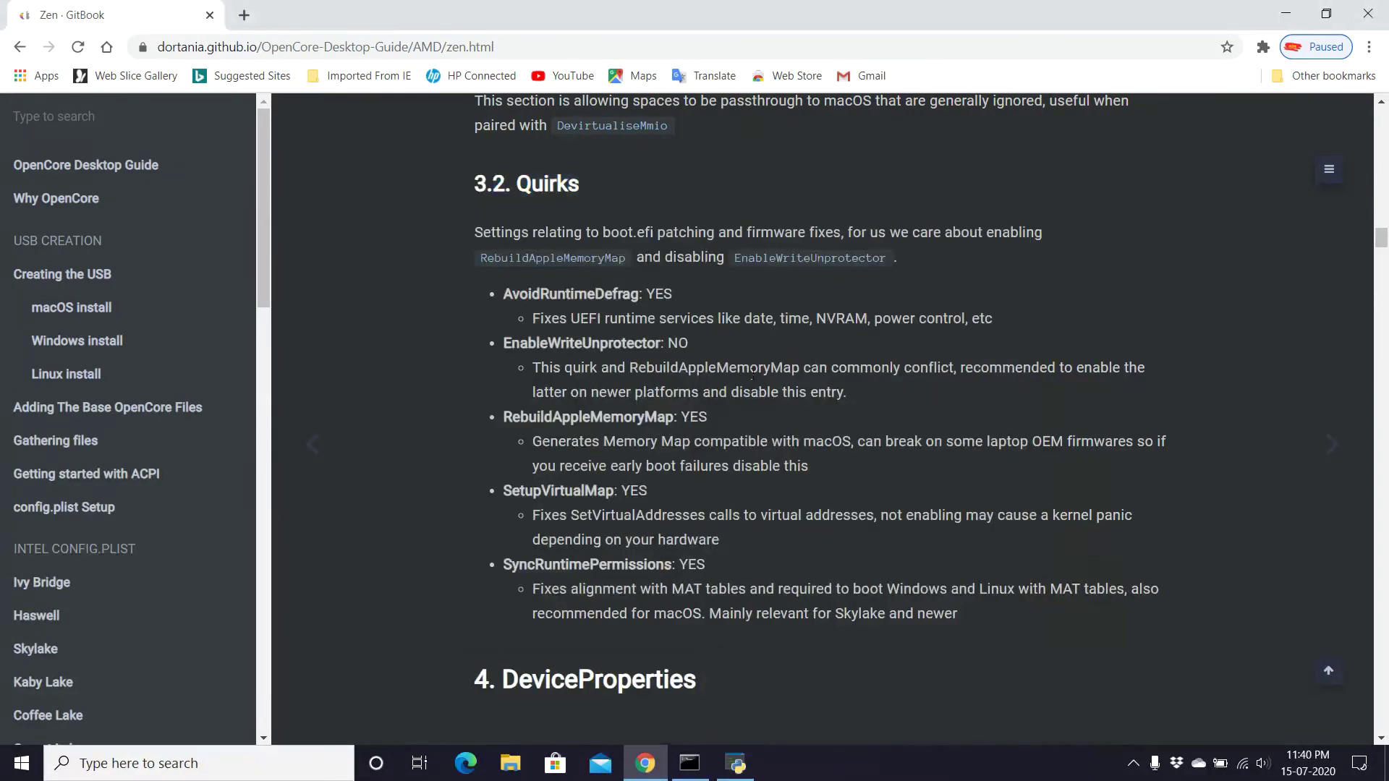
left_click_drag(502, 295, 1016, 318)
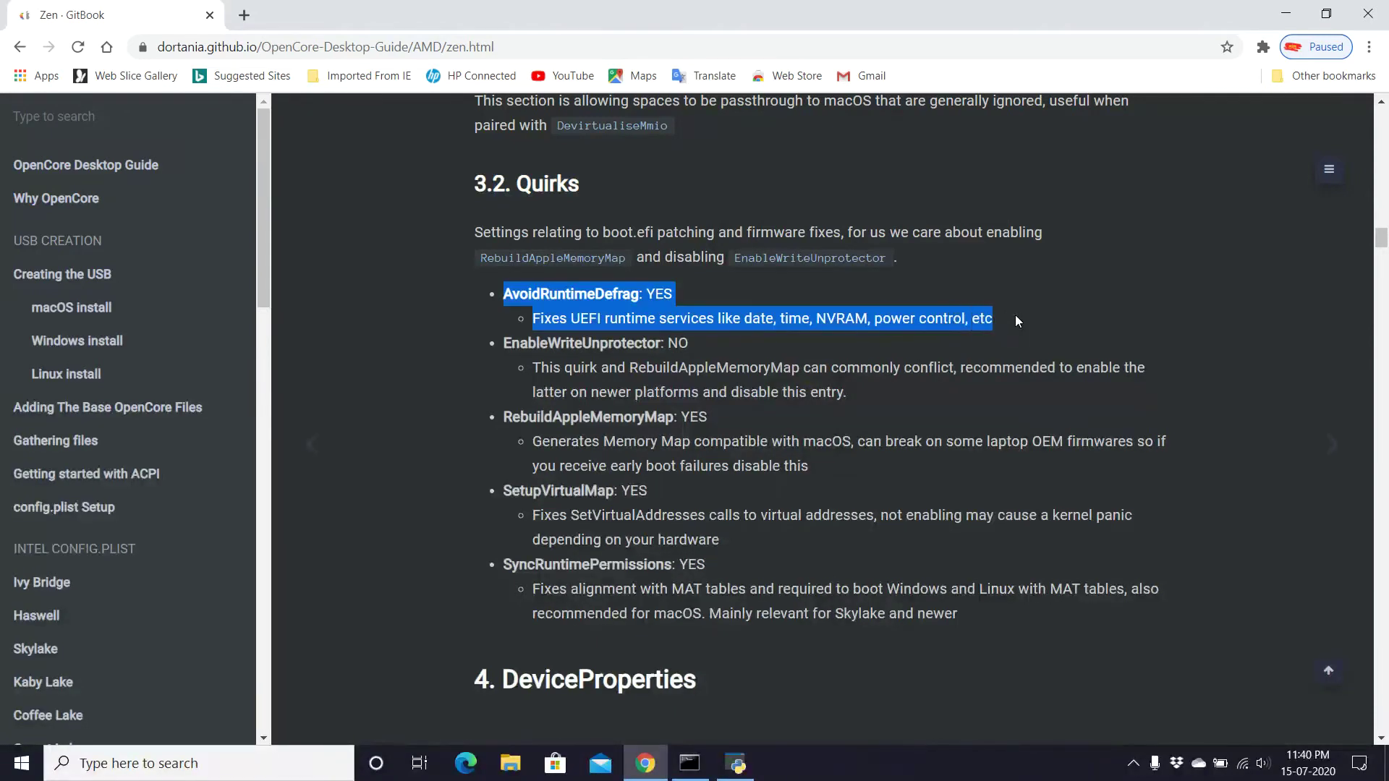
left_click(735, 763)
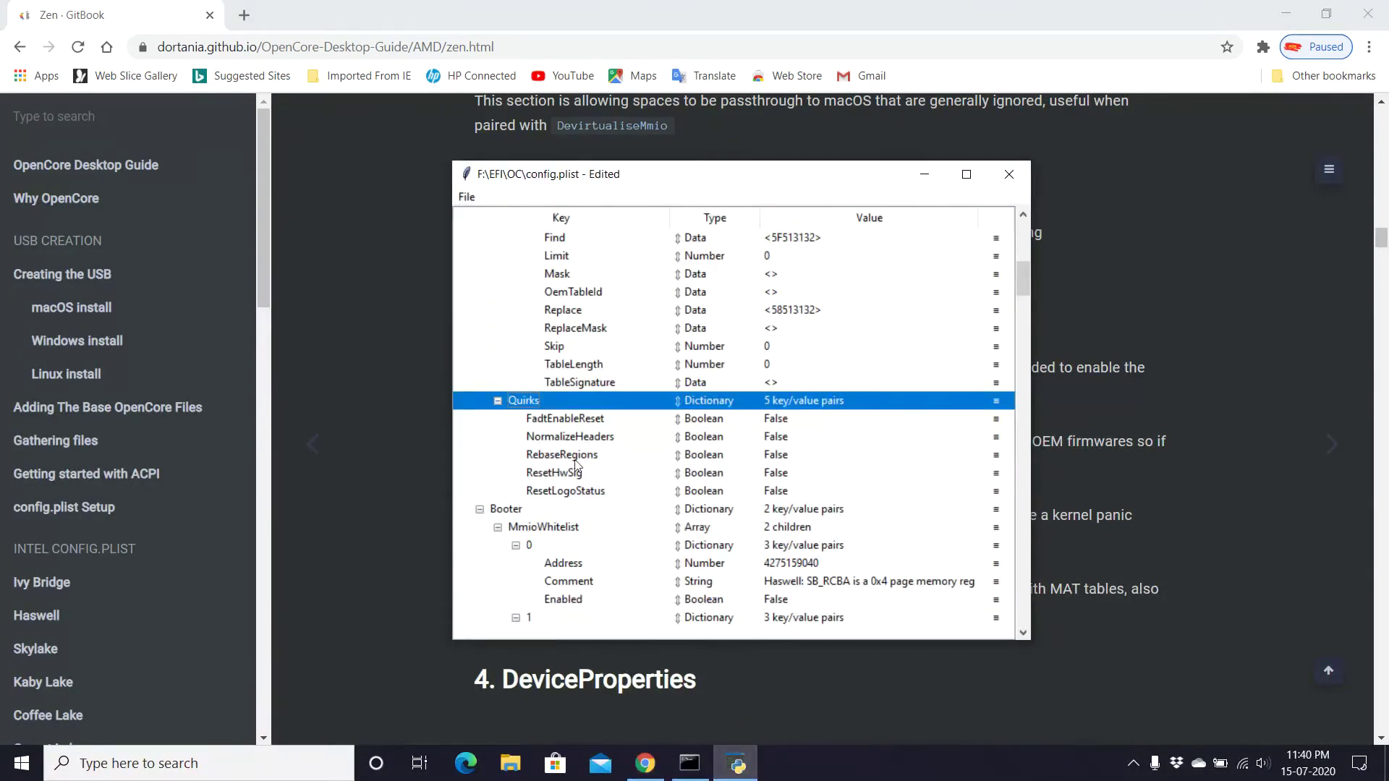
scroll(590, 448, "down", 3)
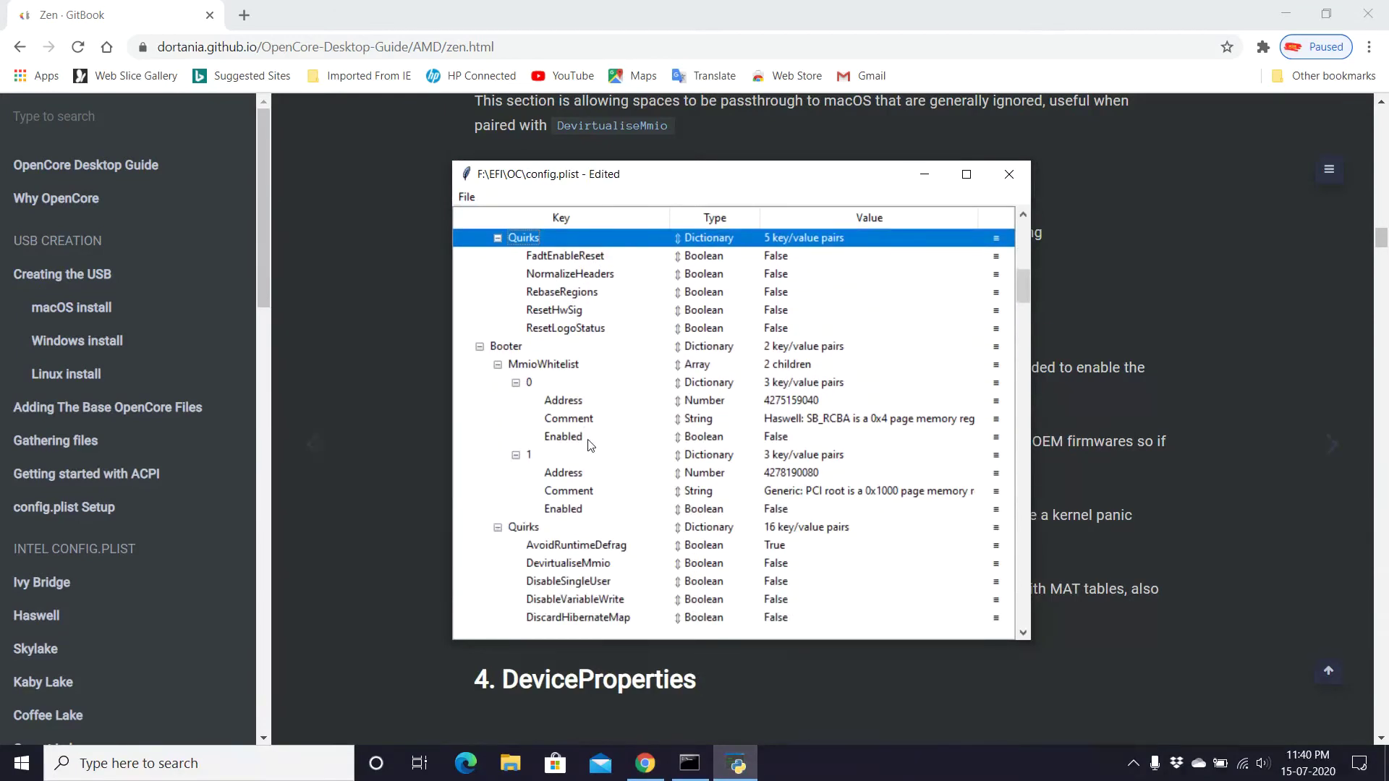
scroll(589, 443, "down", 3)
left_click(586, 406)
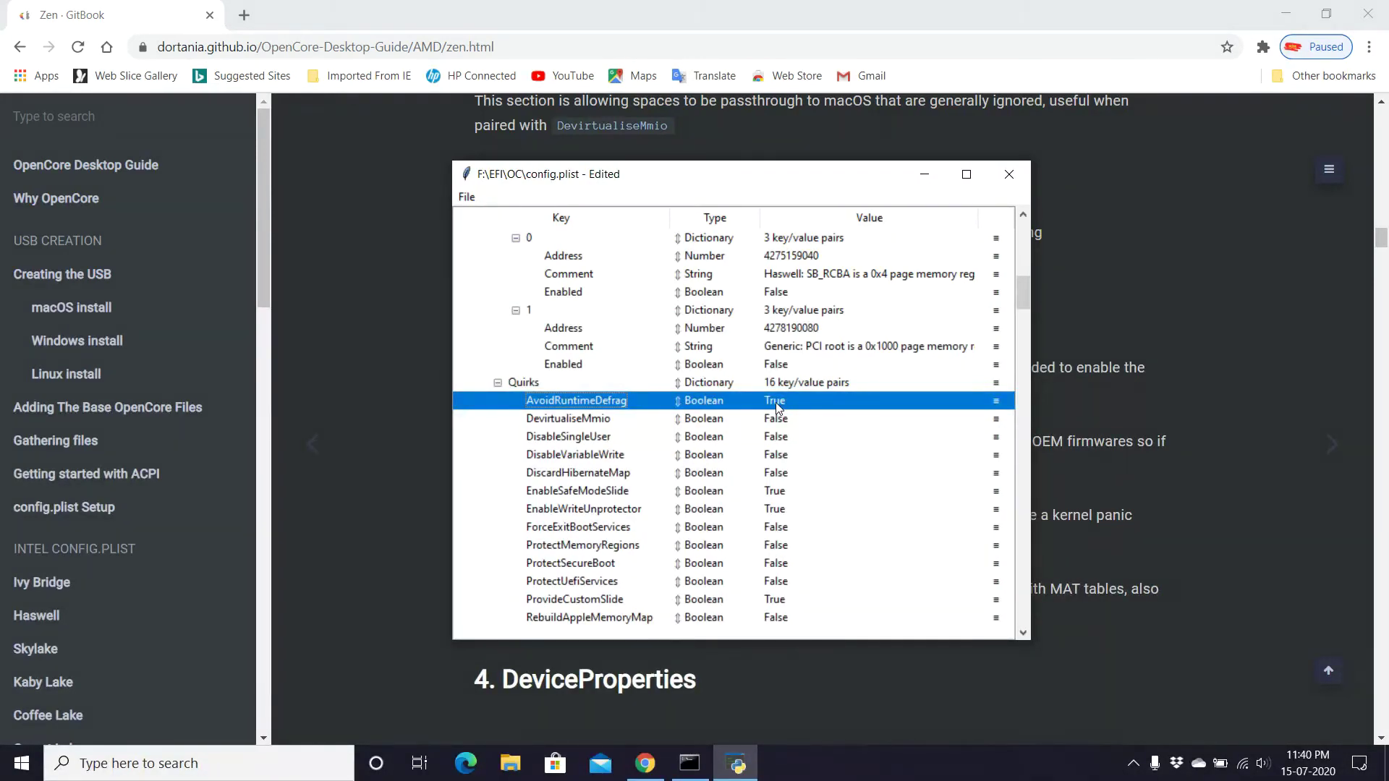
Set EnableWriteUnprotector to False, as the guide advises.
left_click(1099, 418)
left_click_drag(511, 352, 719, 356)
left_click(726, 353)
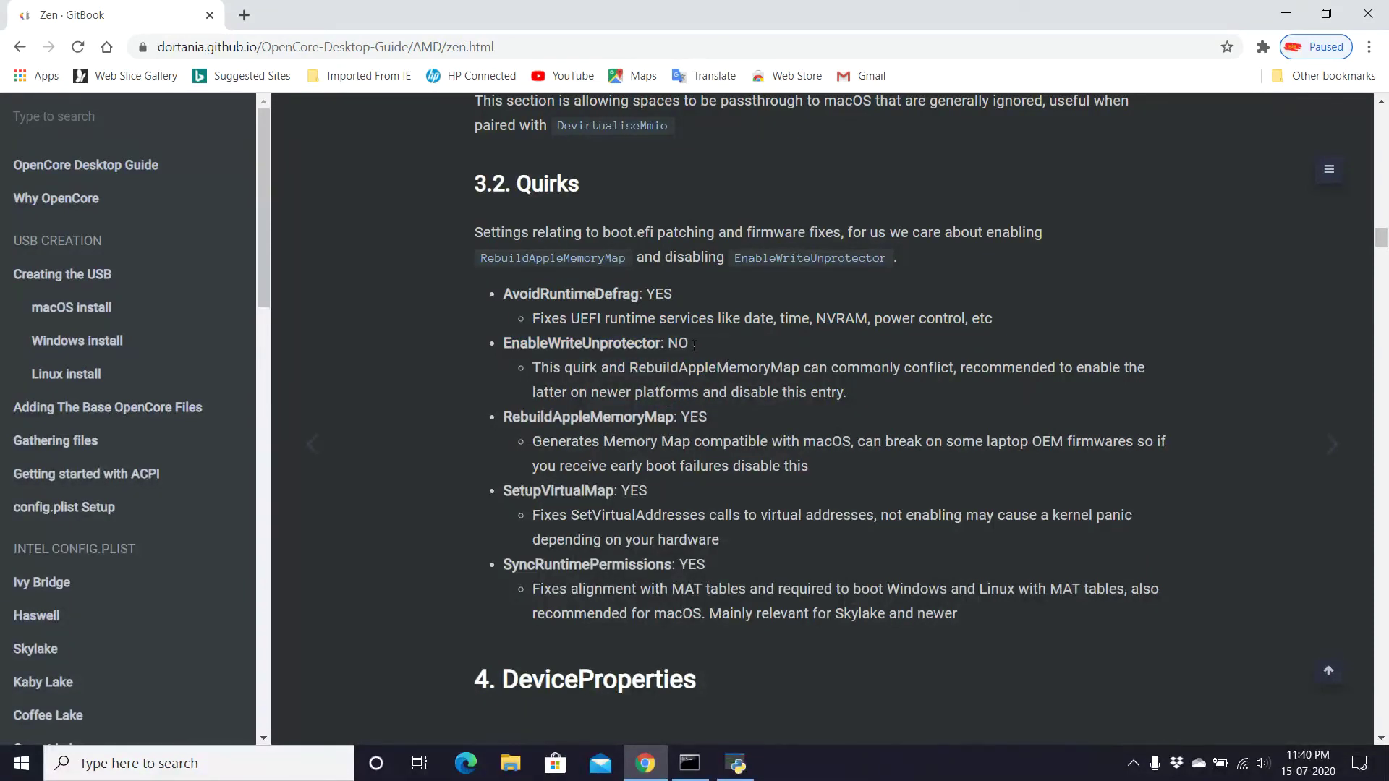
left_click_drag(504, 345, 680, 346)
left_click(736, 763)
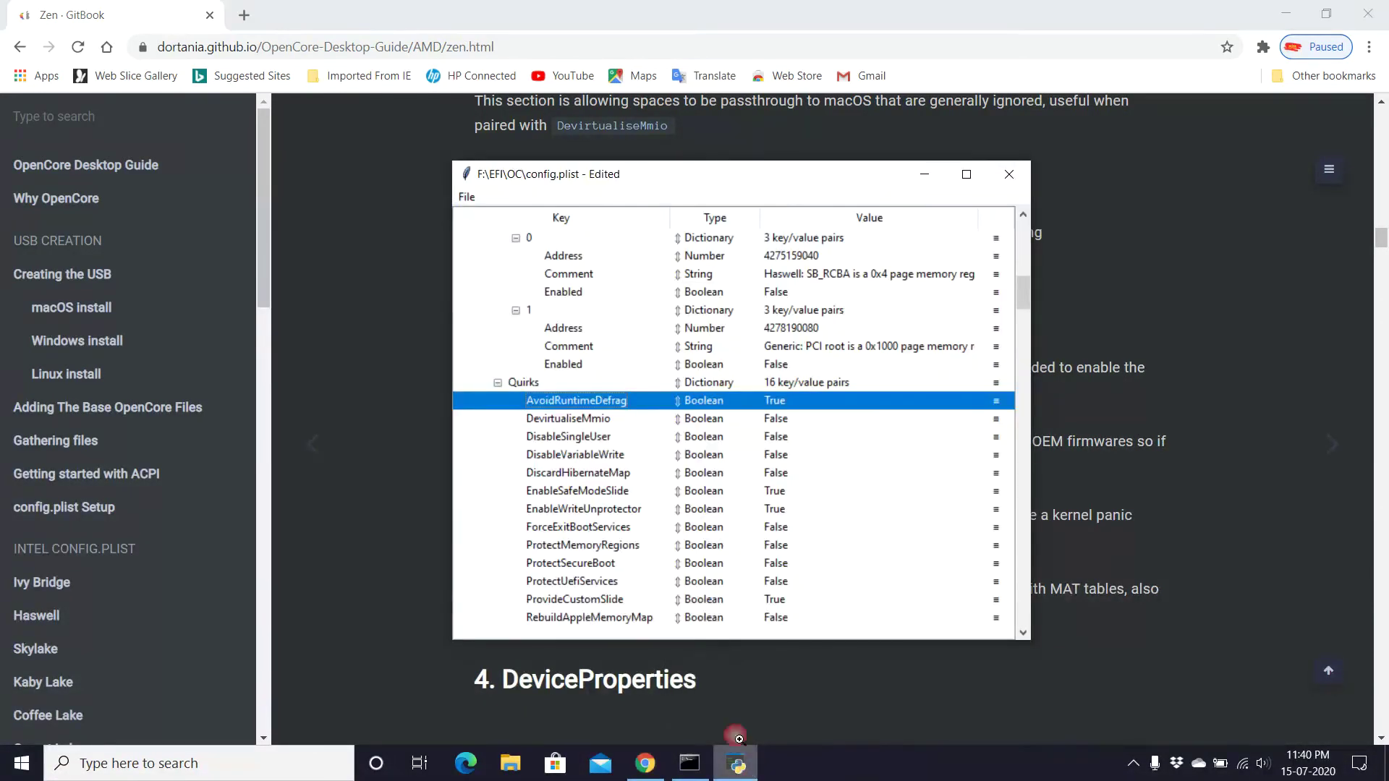
scroll(599, 469, "down", 1)
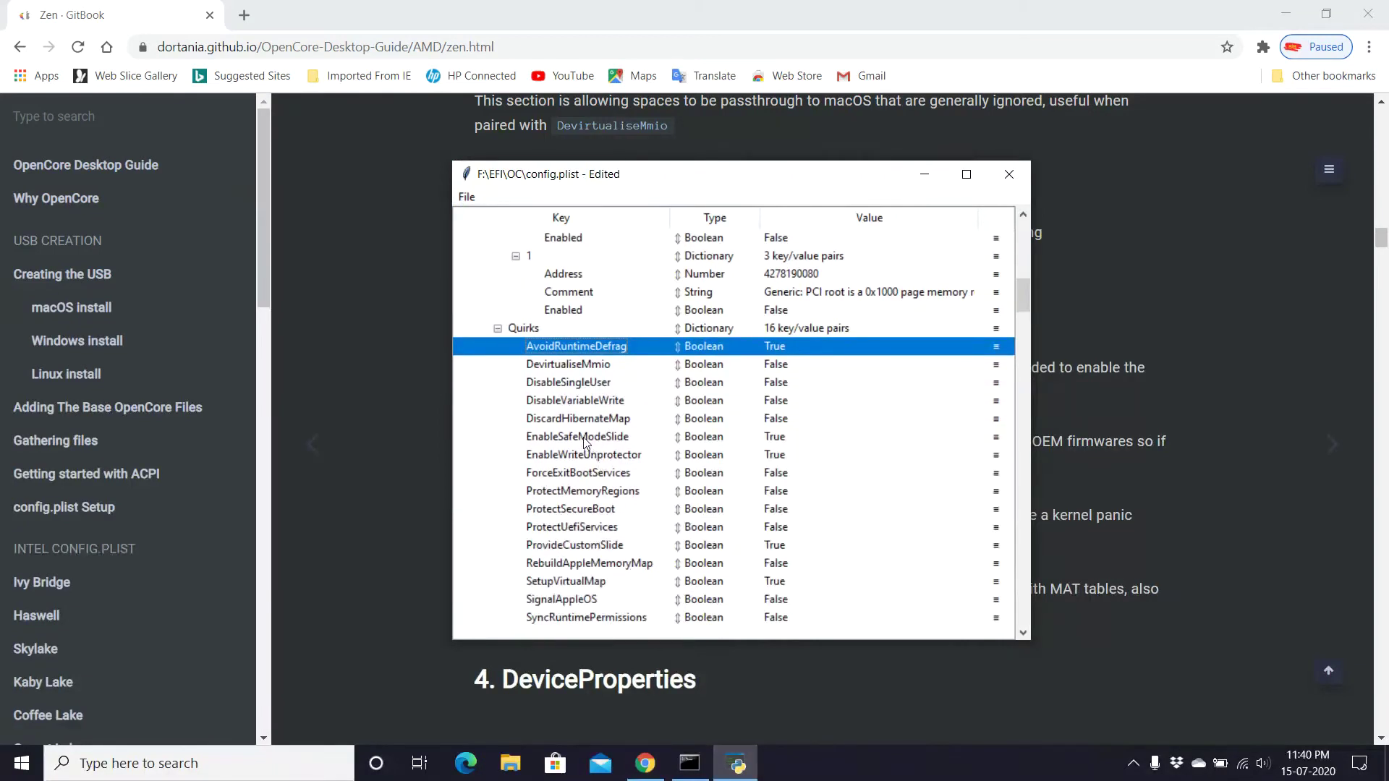
left_click(590, 456)
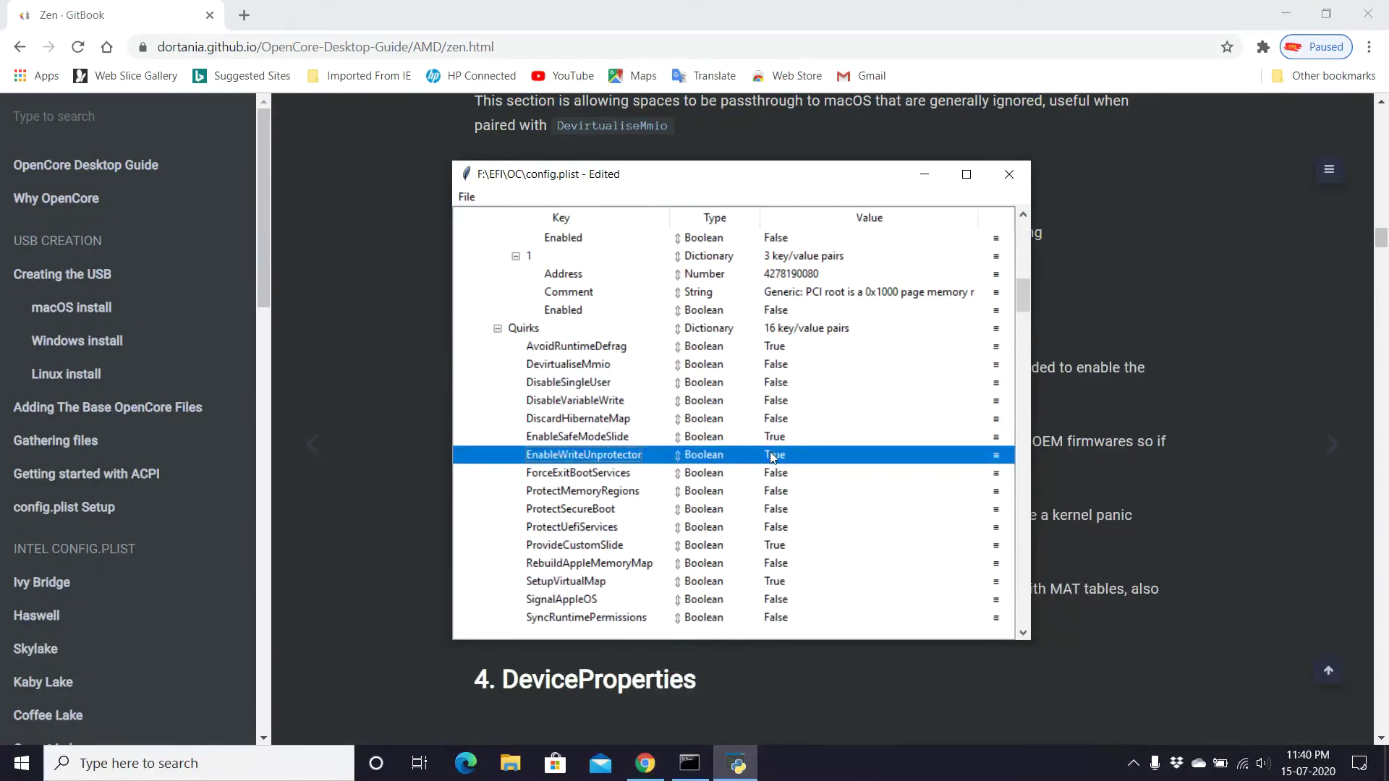
left_click(772, 456)
left_click(775, 471)
Set RebuildAppleMemoryMap to True.
left_click(1082, 502)
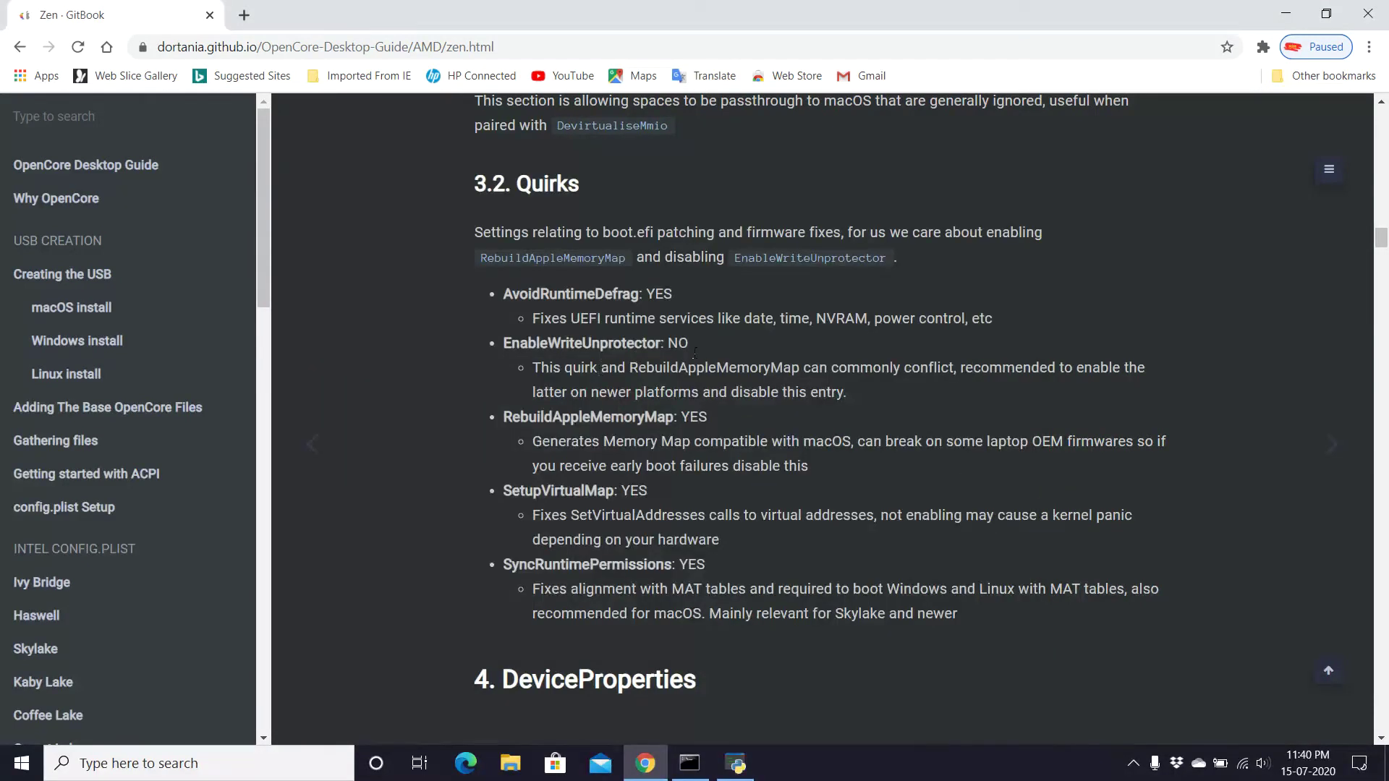
double_click(529, 425)
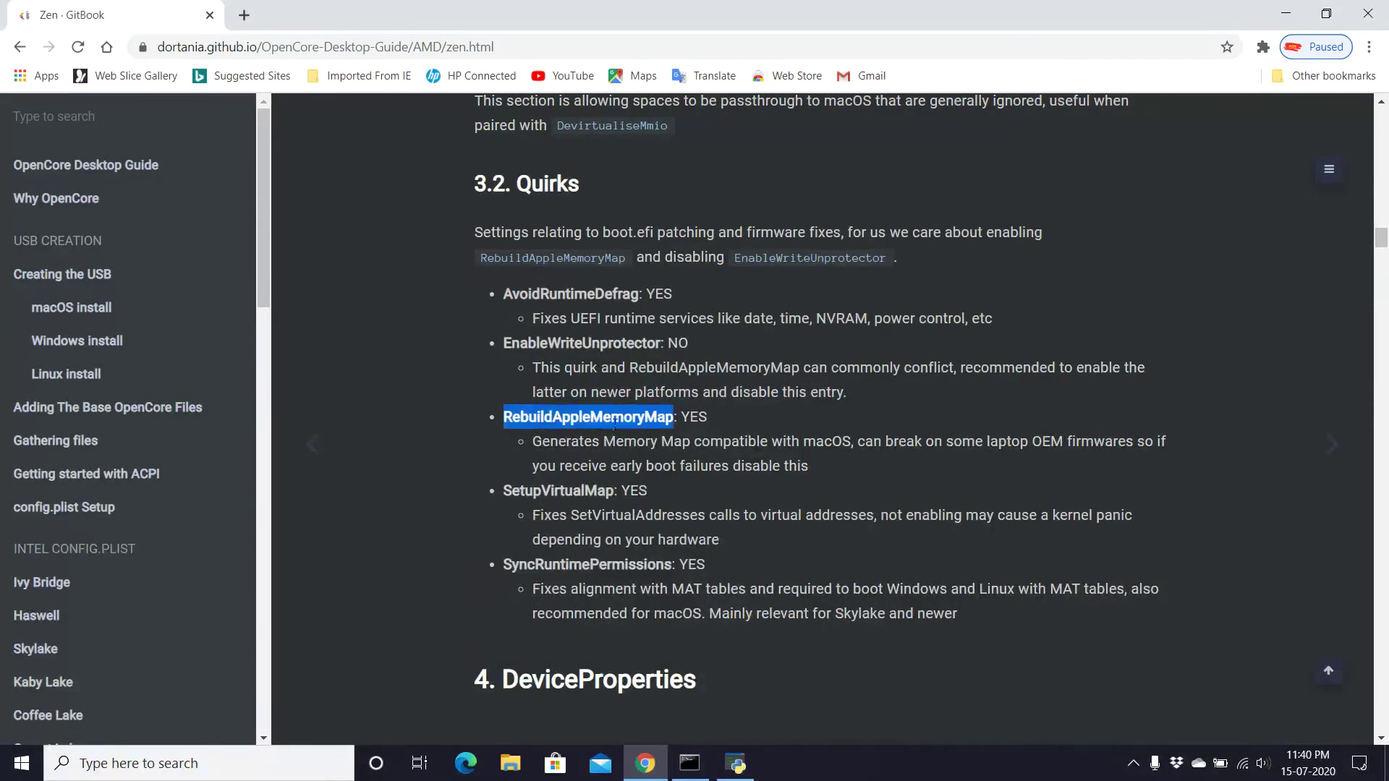
left_click(735, 763)
scroll(590, 523, "down", 2)
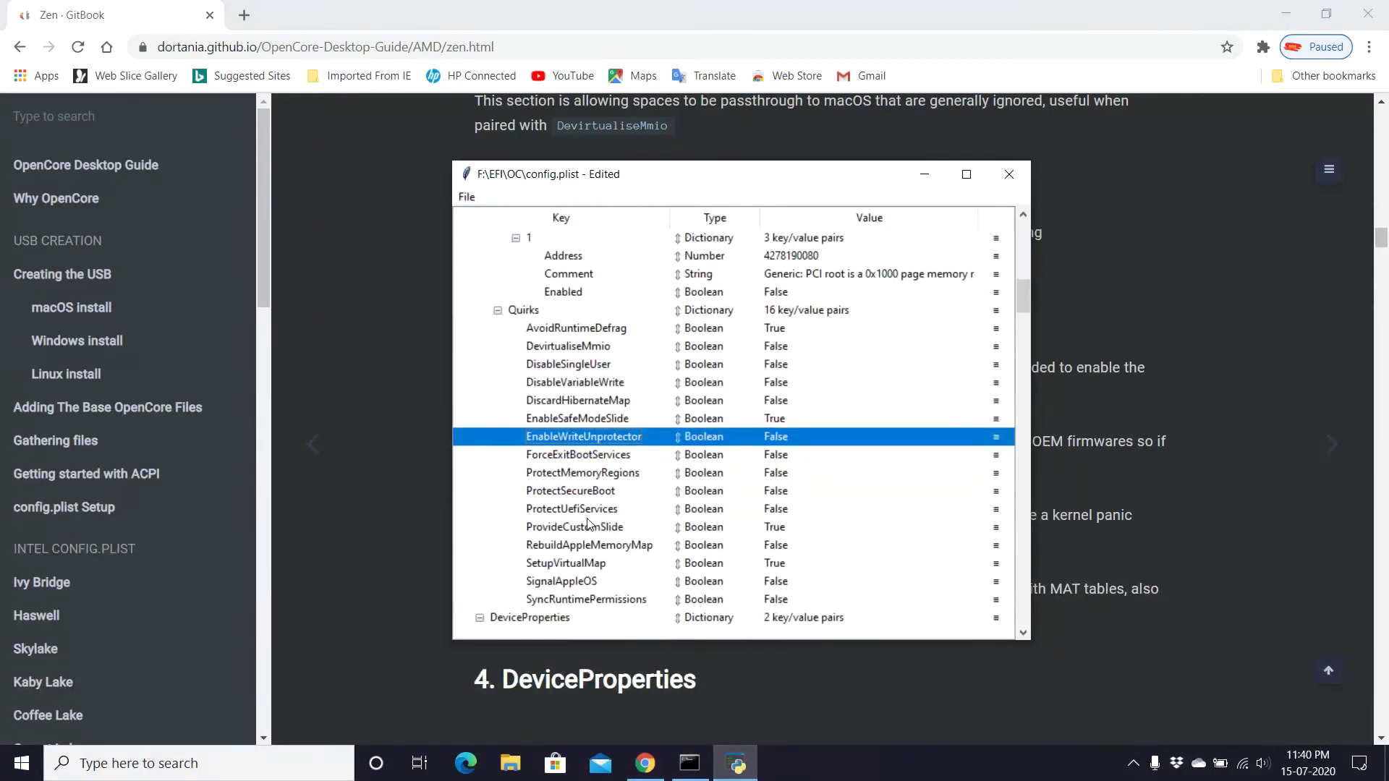
left_click(566, 533)
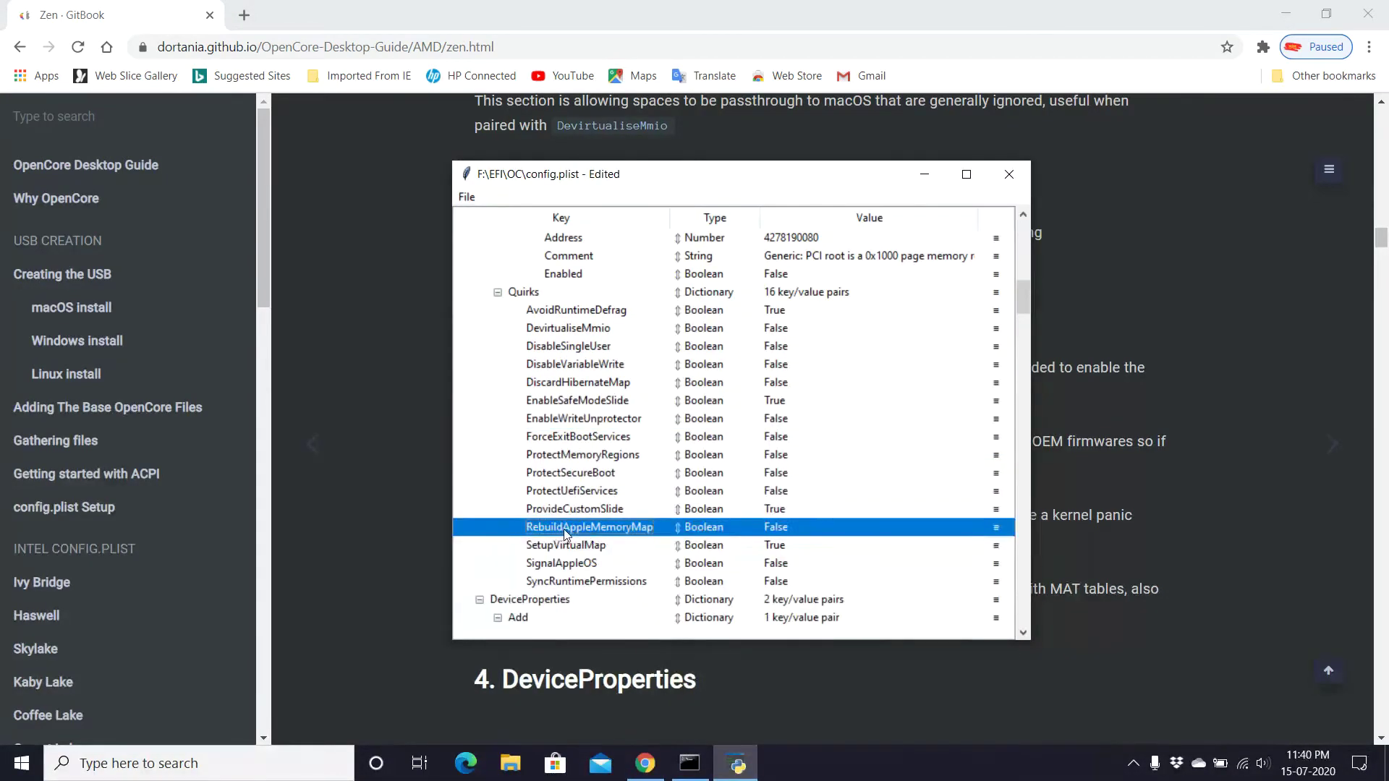
left_click(782, 526)
Confirm SetupVirtualMap is already True per the guide.
left_click(1049, 285)
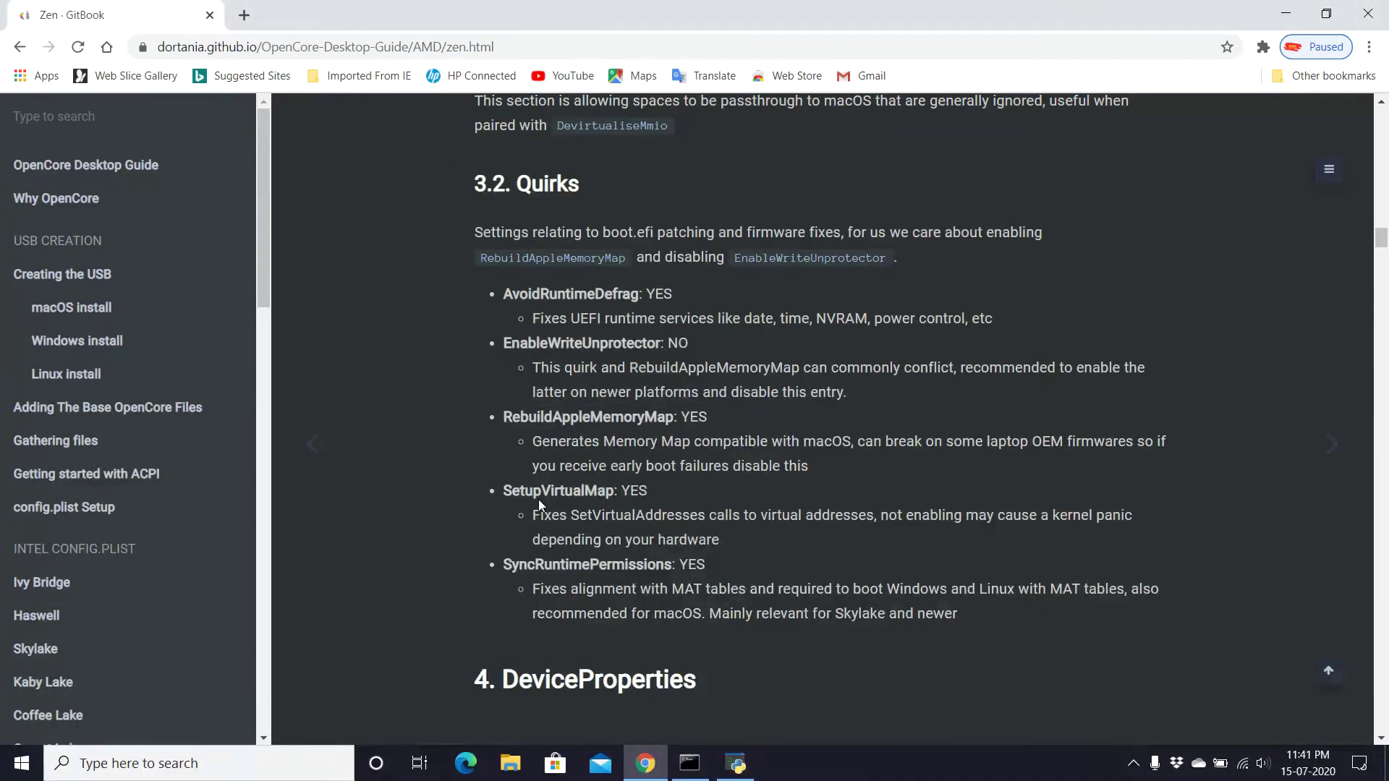
double_click(562, 492)
left_click(735, 763)
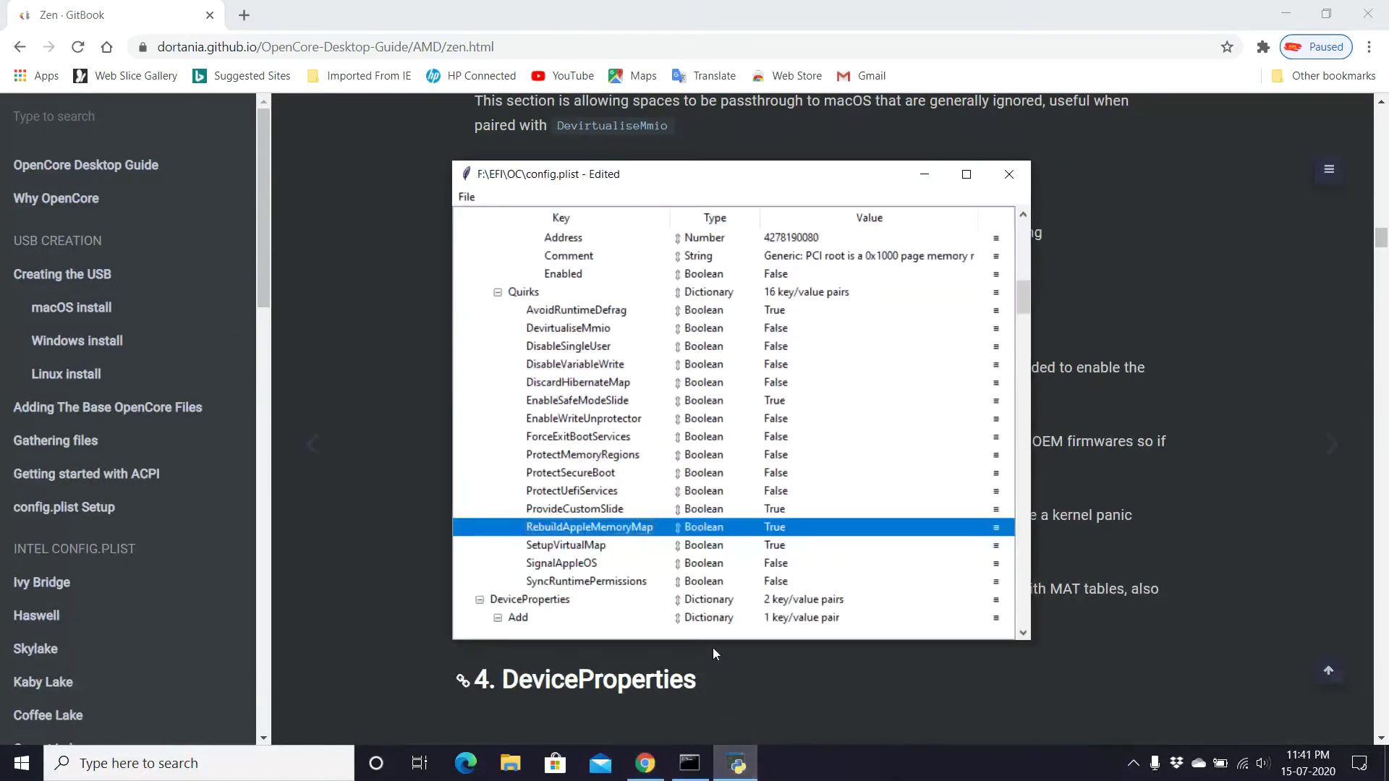
left_click(608, 548)
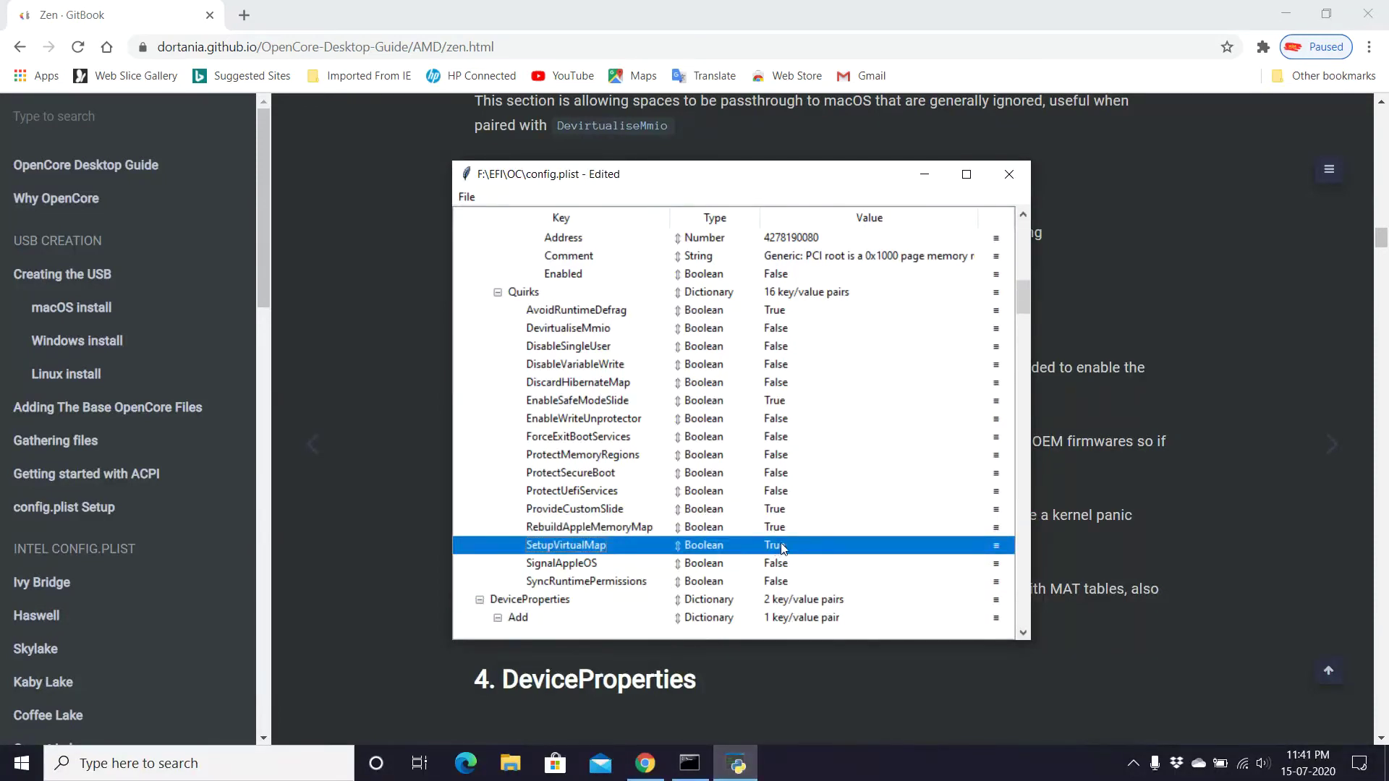
Set SyncRuntimePermissions to True.
left_click(1047, 559)
left_click(865, 563)
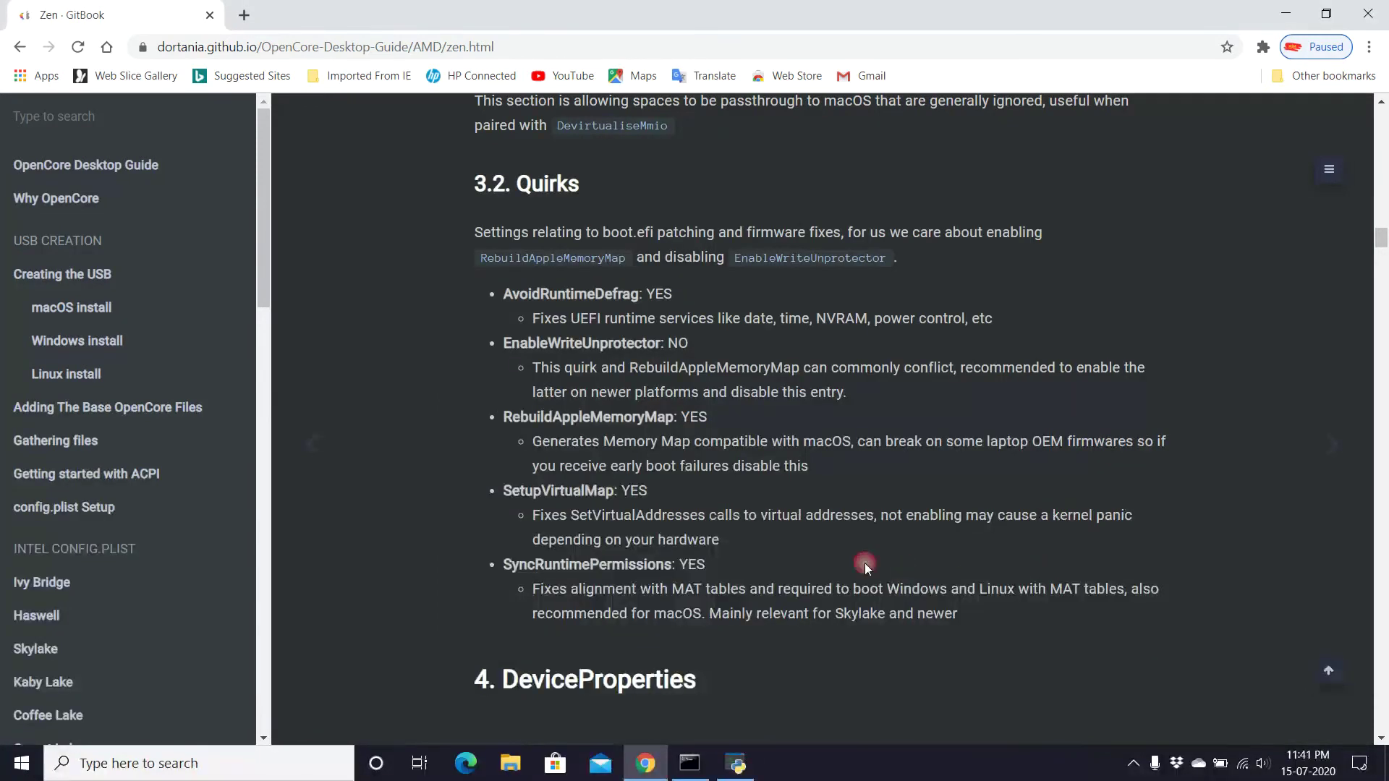
double_click(568, 565)
left_click(736, 763)
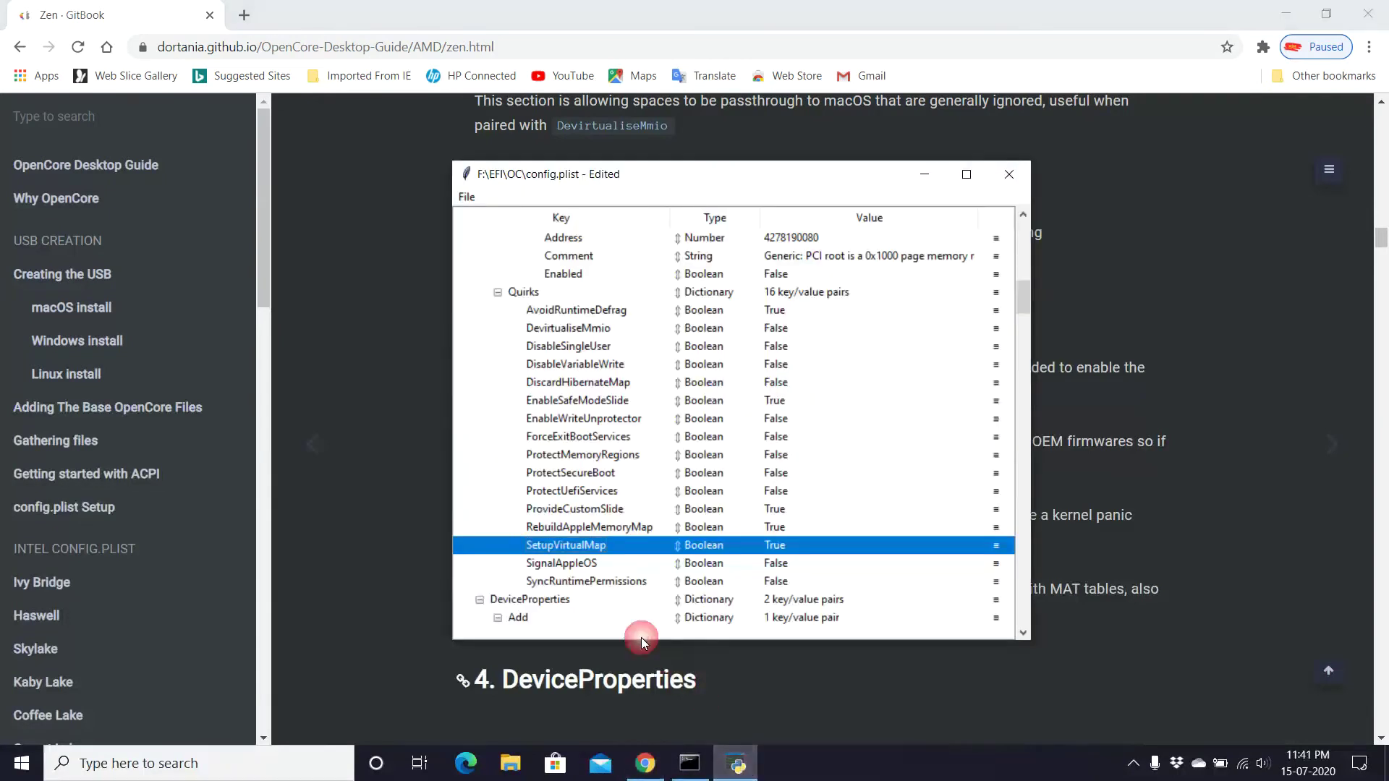
left_click(563, 585)
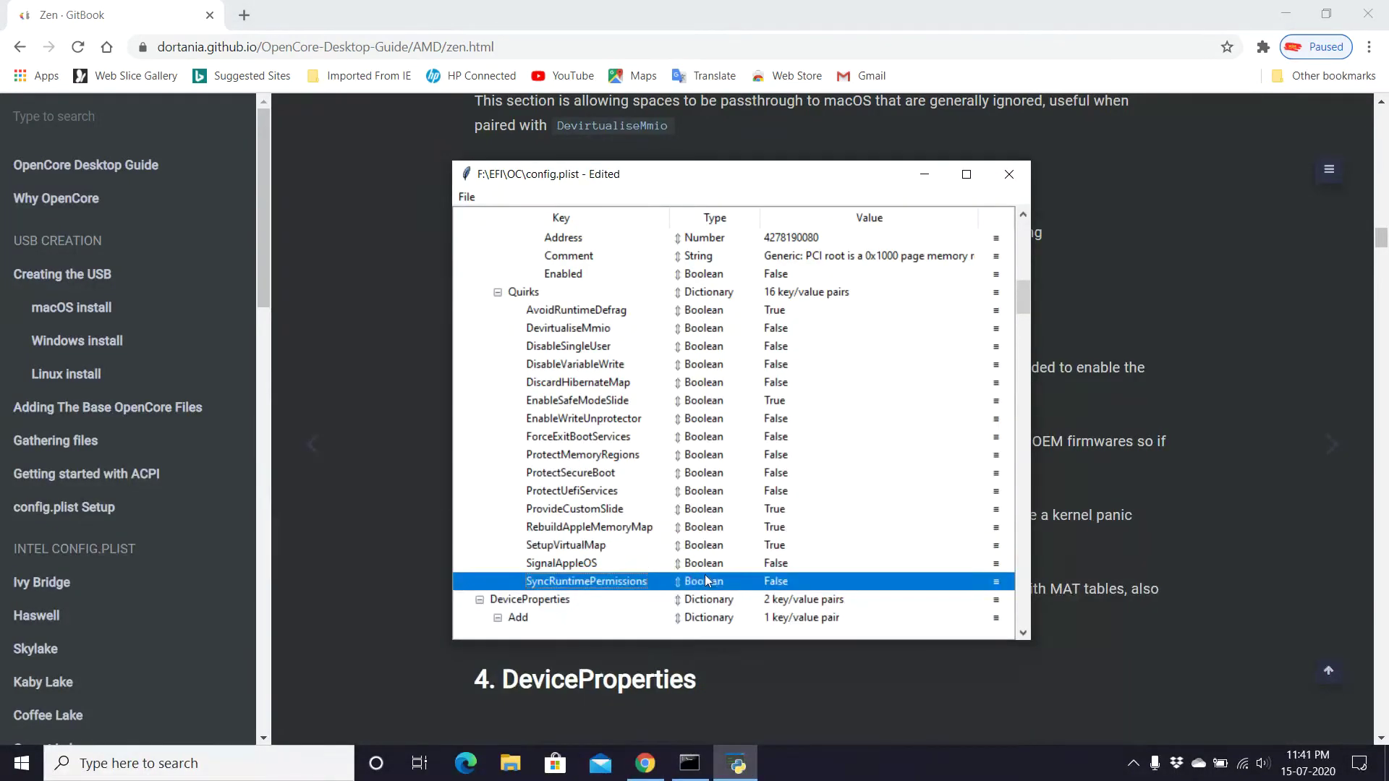
double_click(769, 579)
left_click(769, 578)
left_click(773, 592)
left_click(1058, 525)
Find DeviceProperties in config.plist and the guide's note on Sample.plist defaults.
scroll(578, 185, "down", 7)
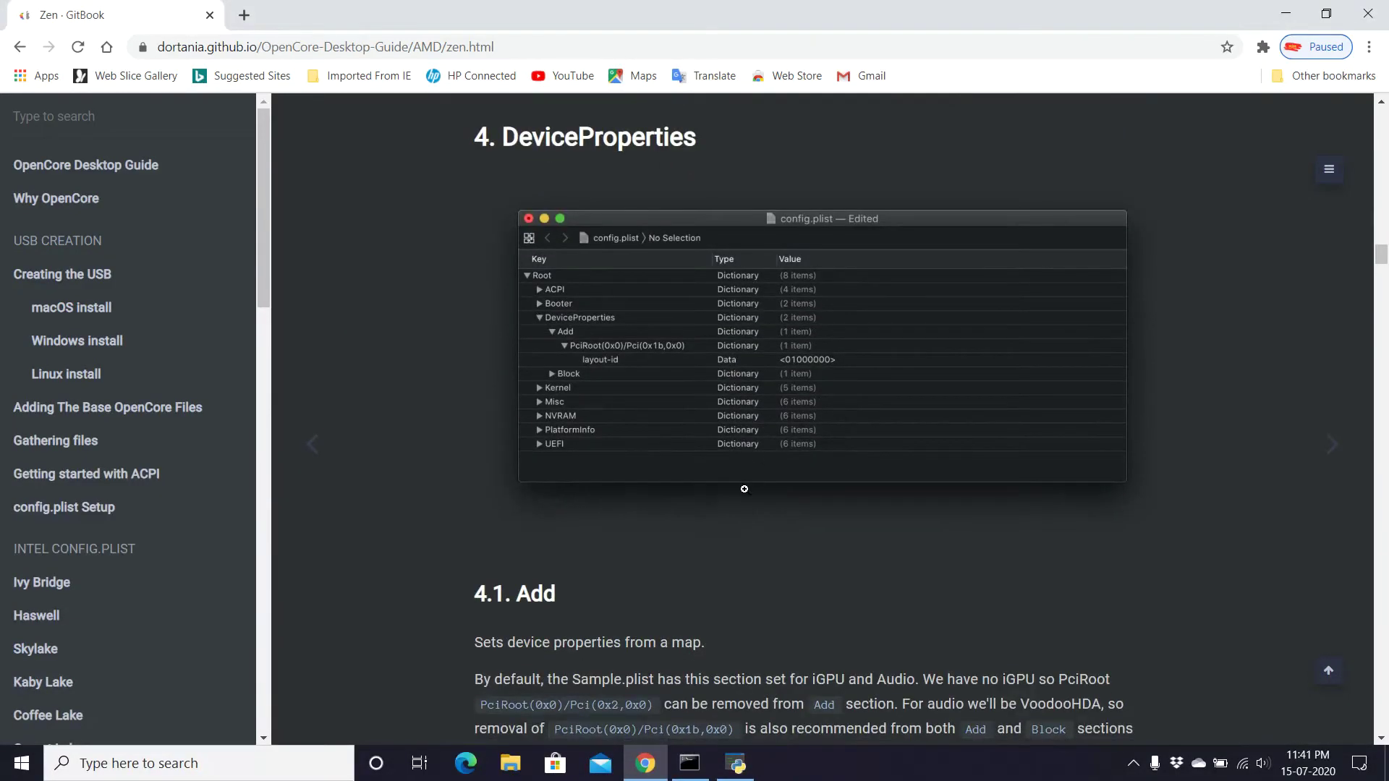
scroll(732, 466, "down", 5)
scroll(641, 338, "down", 1)
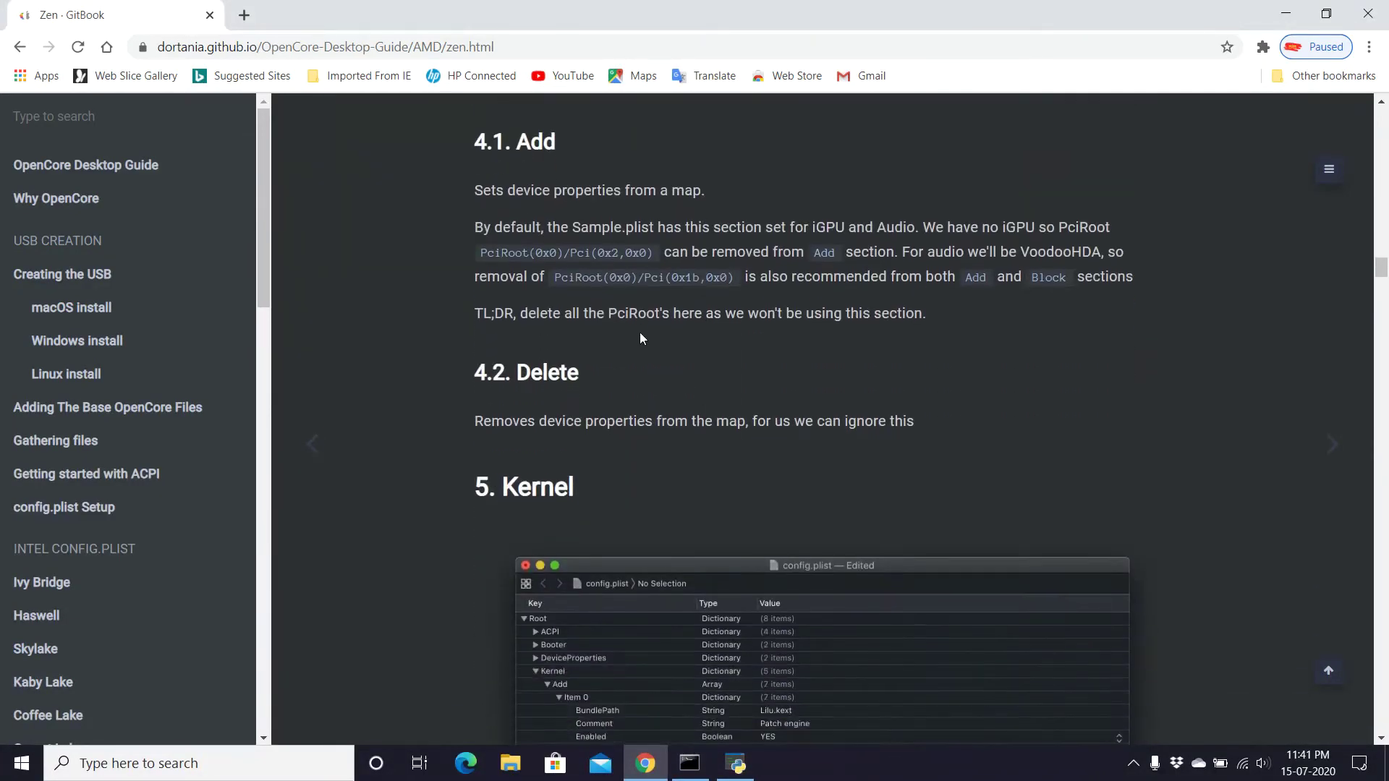
left_click(735, 764)
scroll(578, 478, "down", 3)
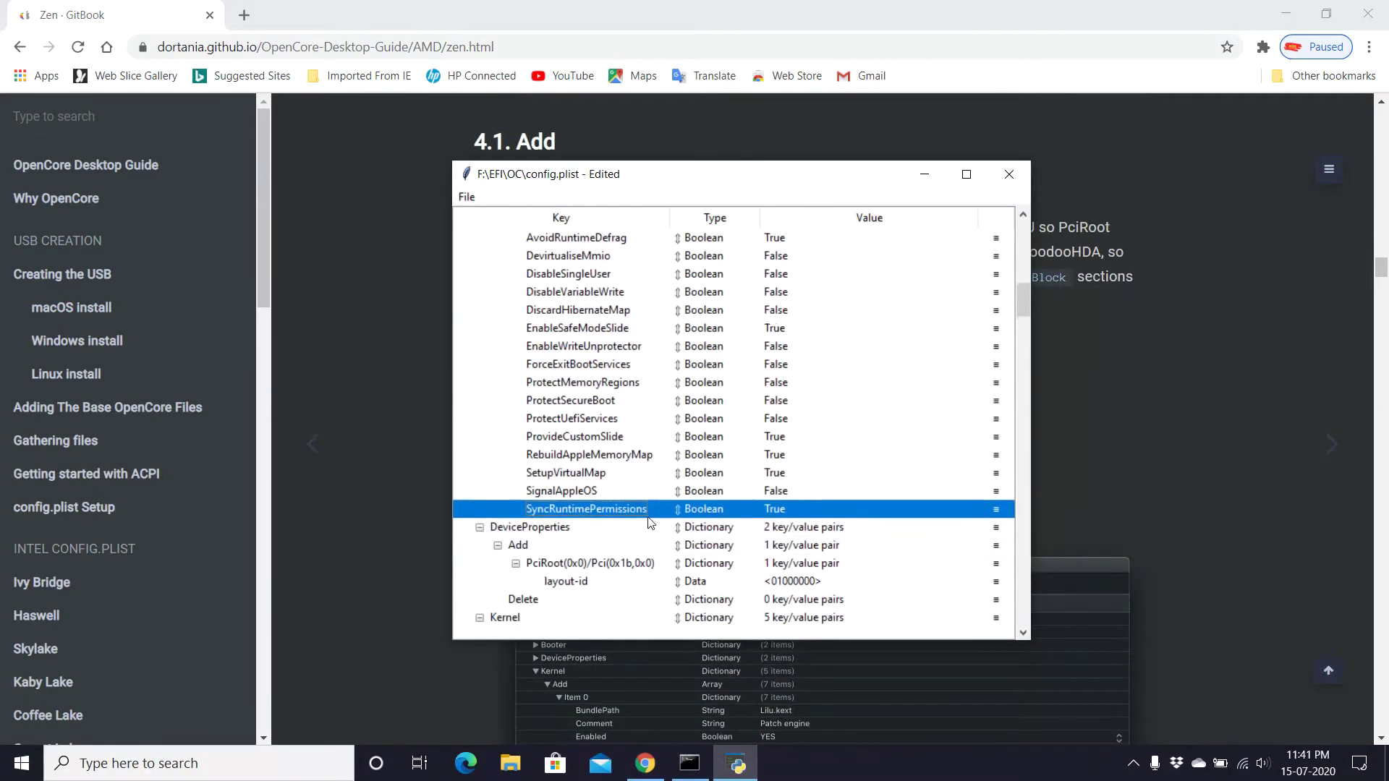
left_click(578, 475)
scroll(578, 477, "down", 4)
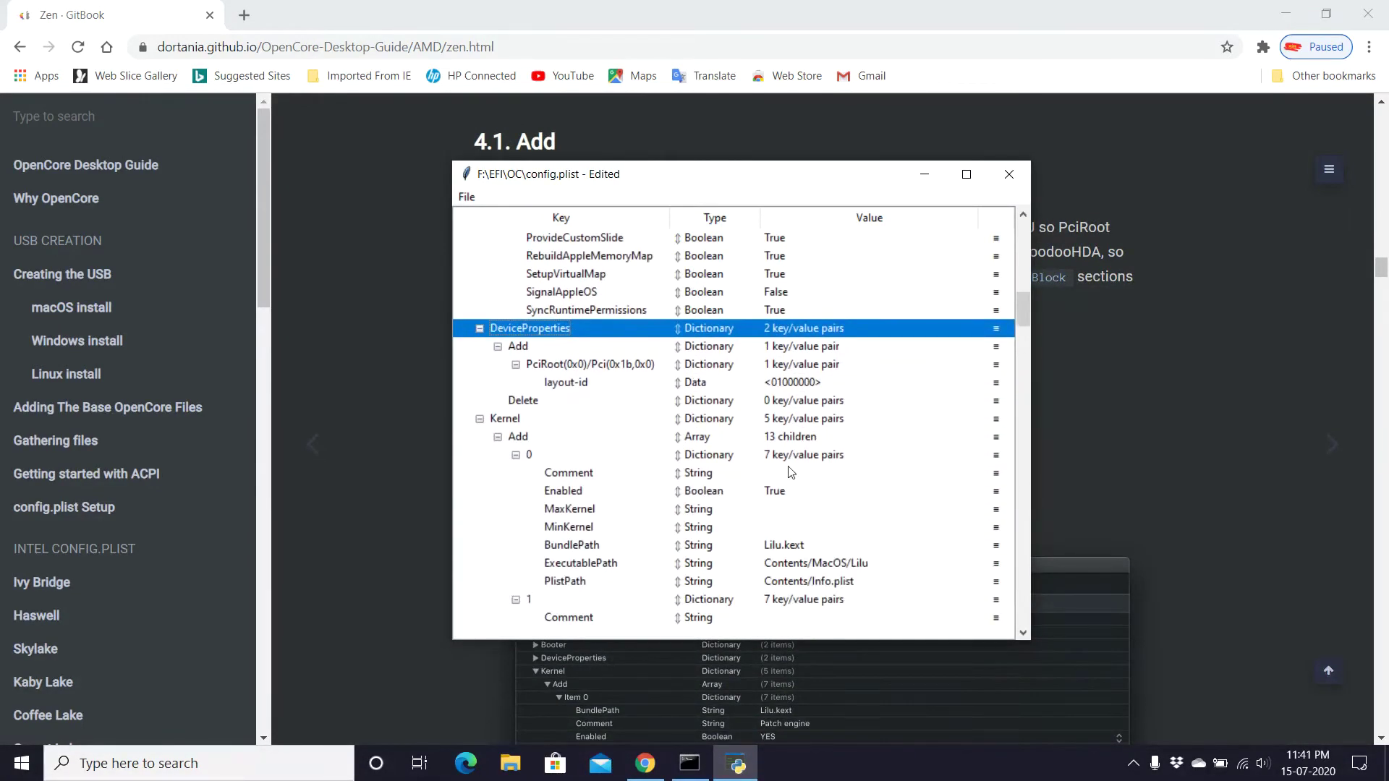
left_click(1170, 457)
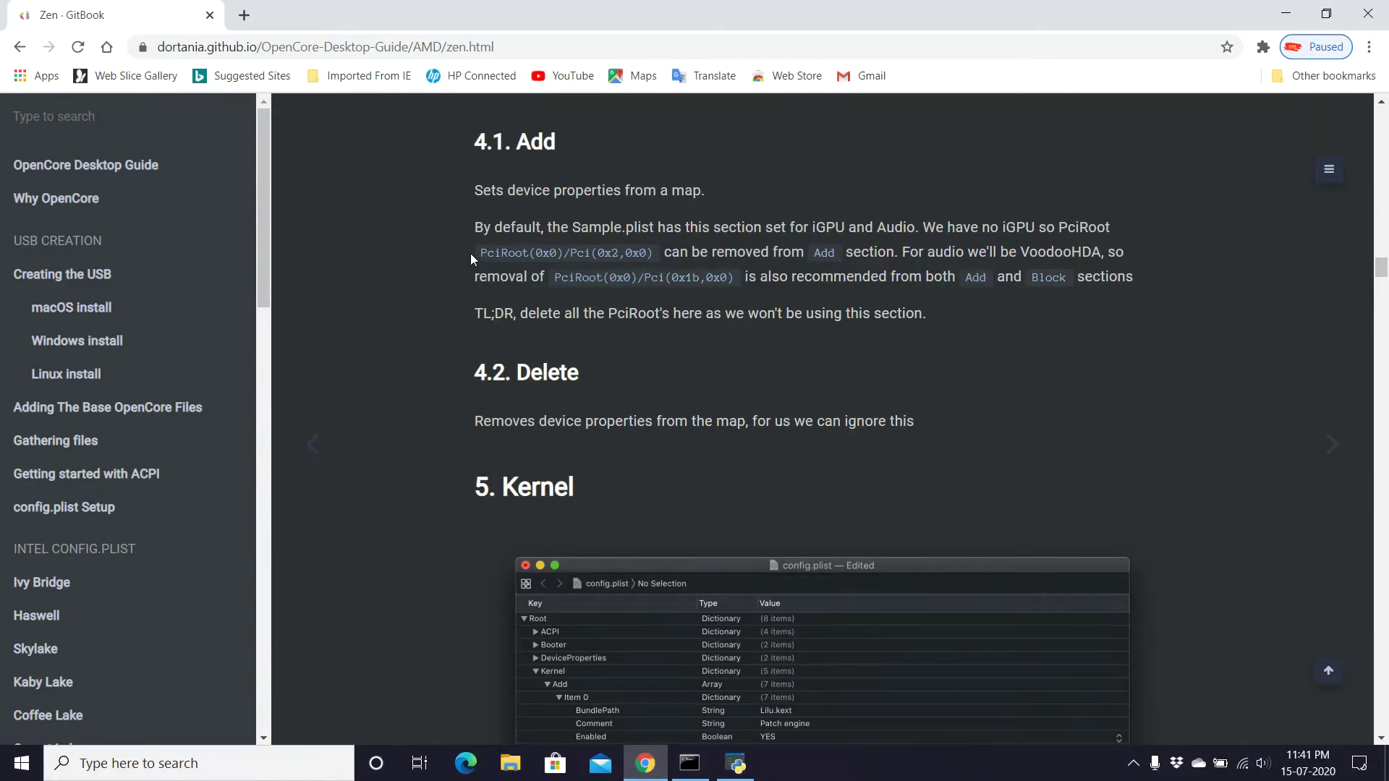
left_click_drag(470, 254, 649, 228)
left_click(662, 249)
Remove the PciRoot(0x0)/Pci(0x1b,0x0) entry and its children from DeviceProperties Add.
left_click(735, 764)
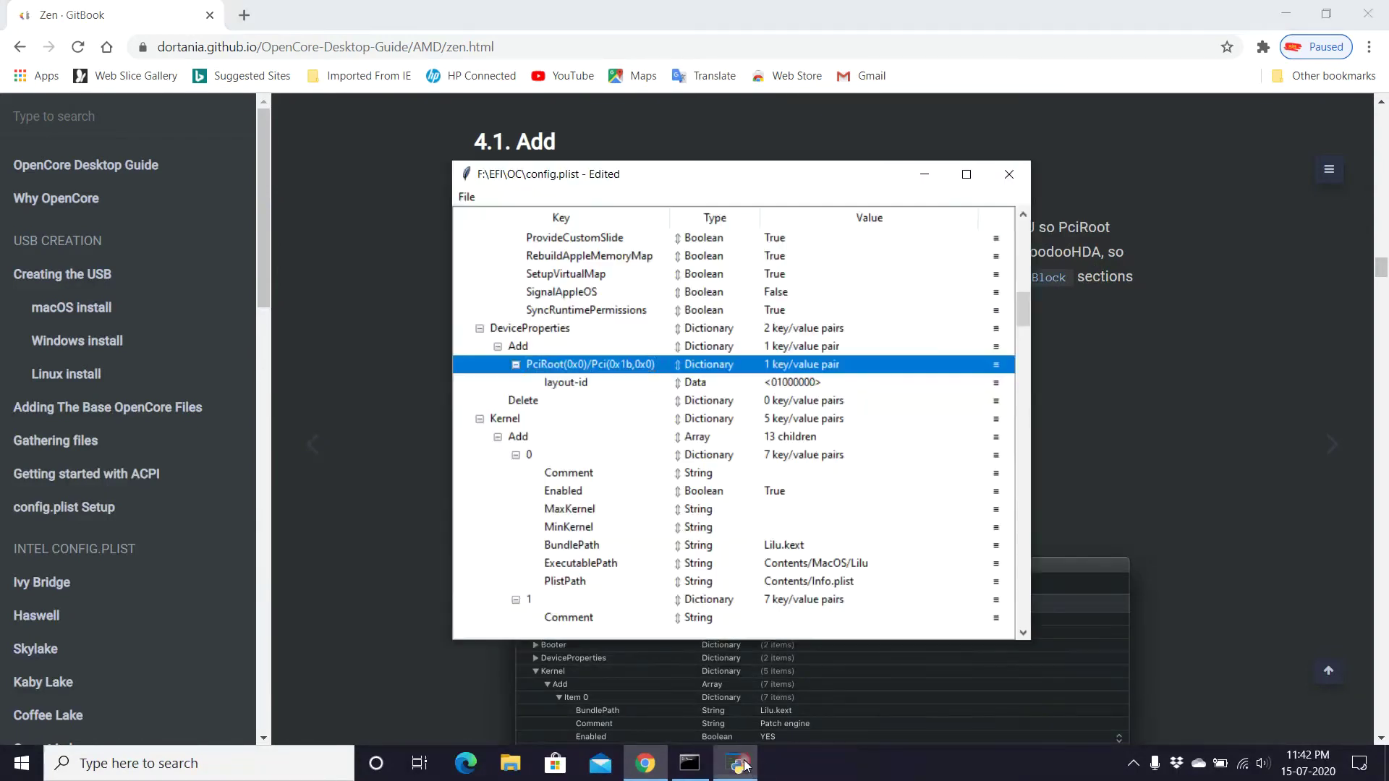
right_click(606, 366)
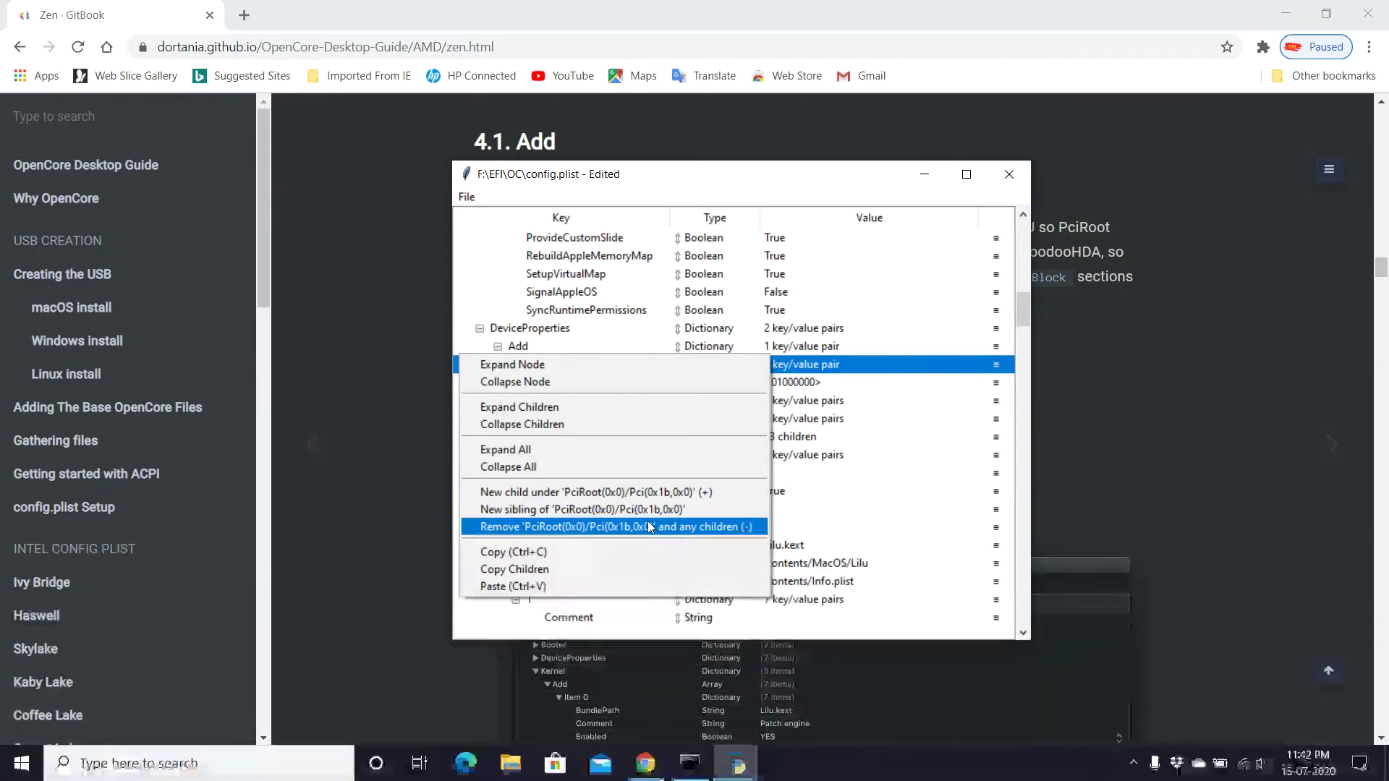
left_click(627, 532)
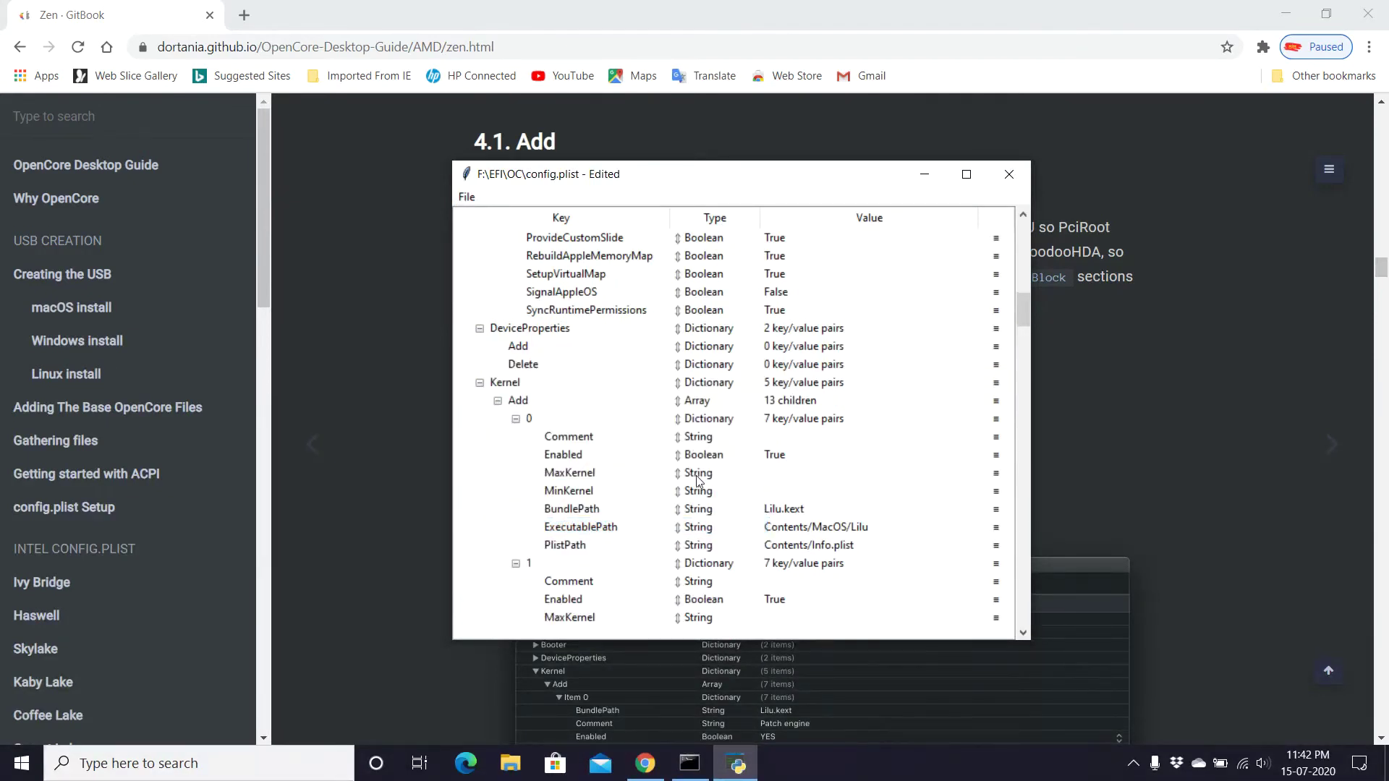
Scroll the guide down to the Kernel Patch section.
left_click(1108, 388)
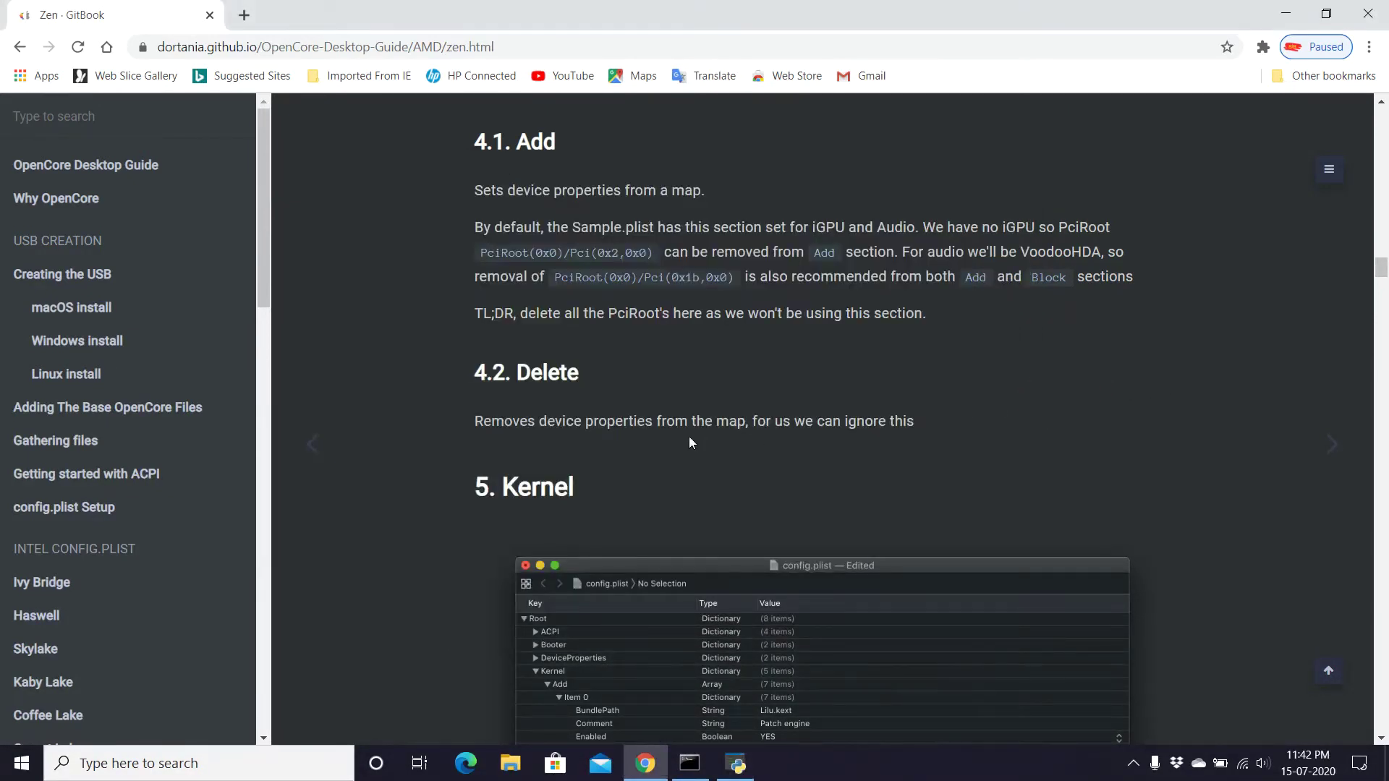
scroll(669, 443, "down", 8)
scroll(668, 444, "up", 5)
key("alt+Tab")
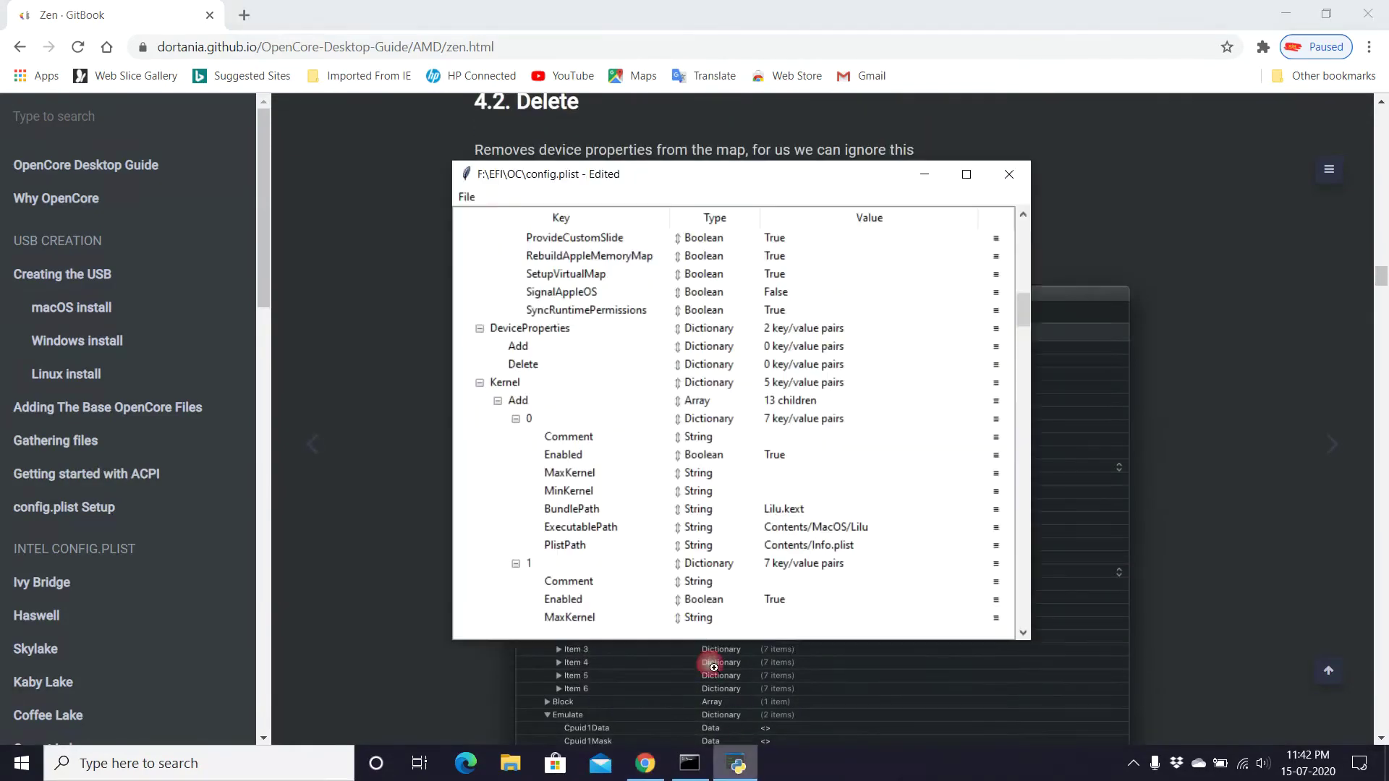
left_click(1107, 381)
scroll(999, 465, "down", 10)
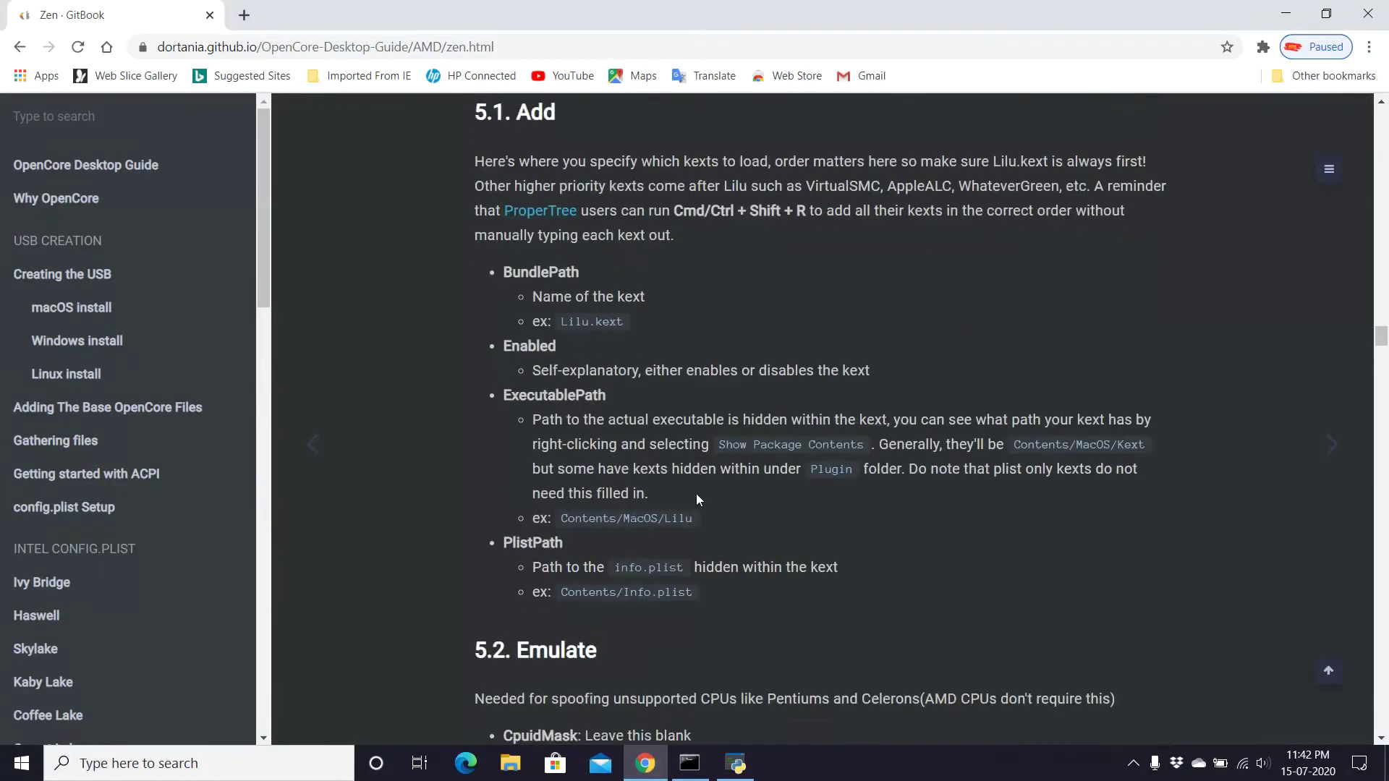
scroll(768, 533, "down", 6)
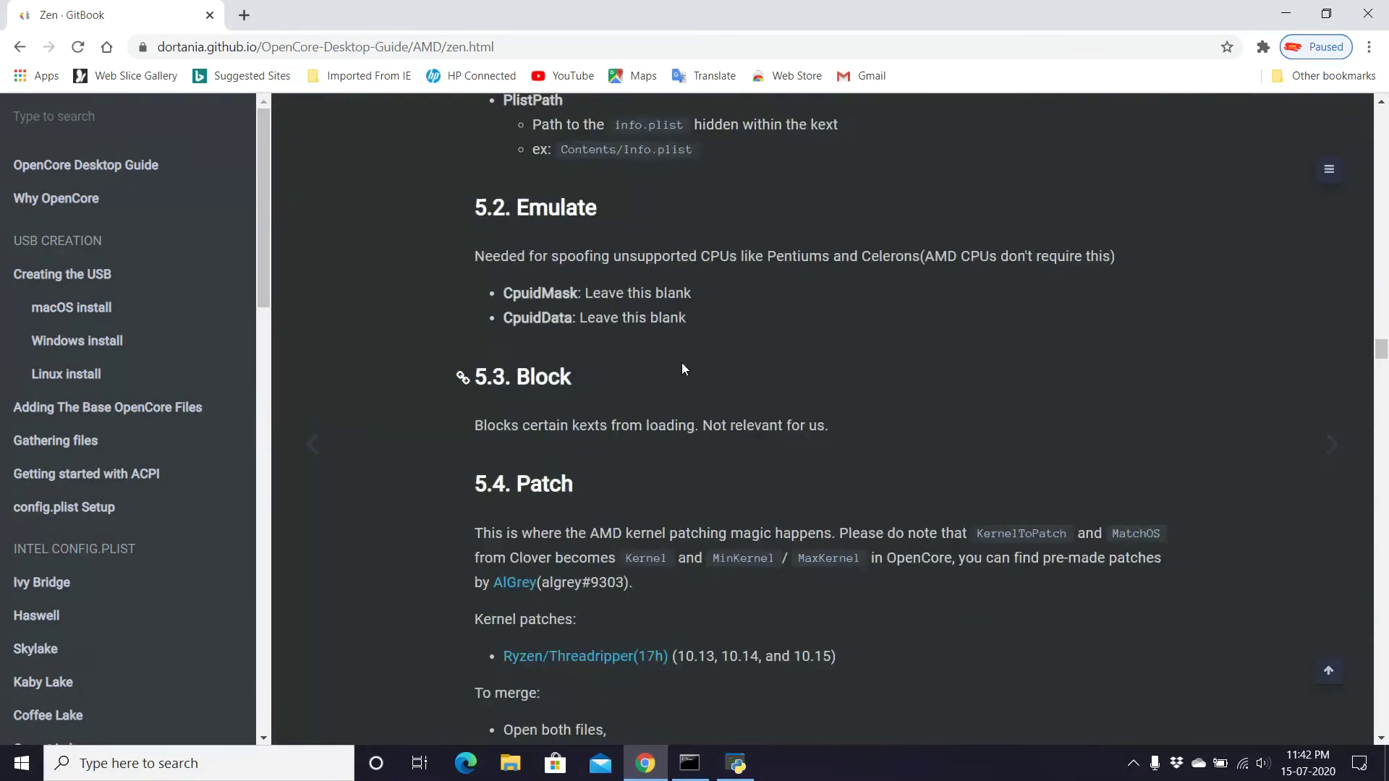
scroll(717, 405, "down", 4)
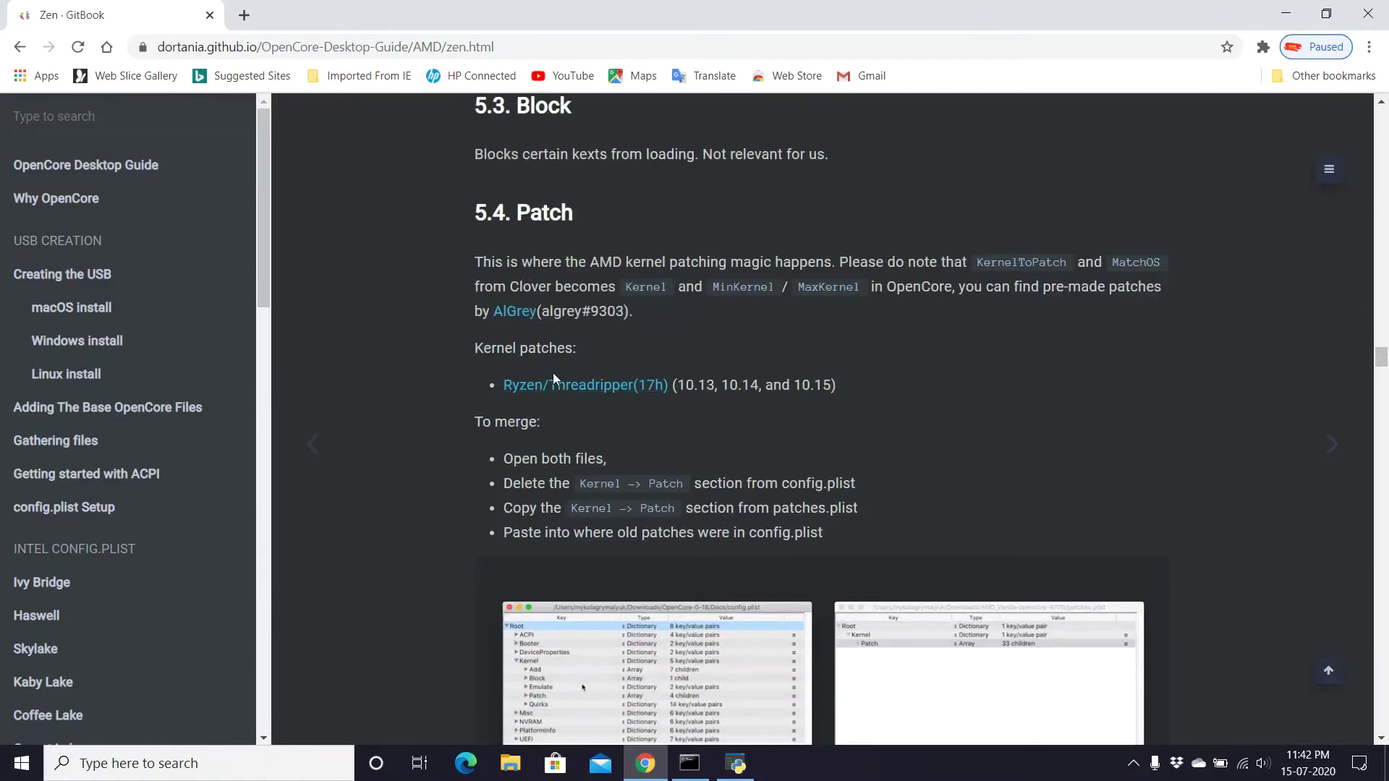
Read the guide's Kernel Patch paragraph, clear the highlight, and open File Explorer at This PC.
double_click(524, 213)
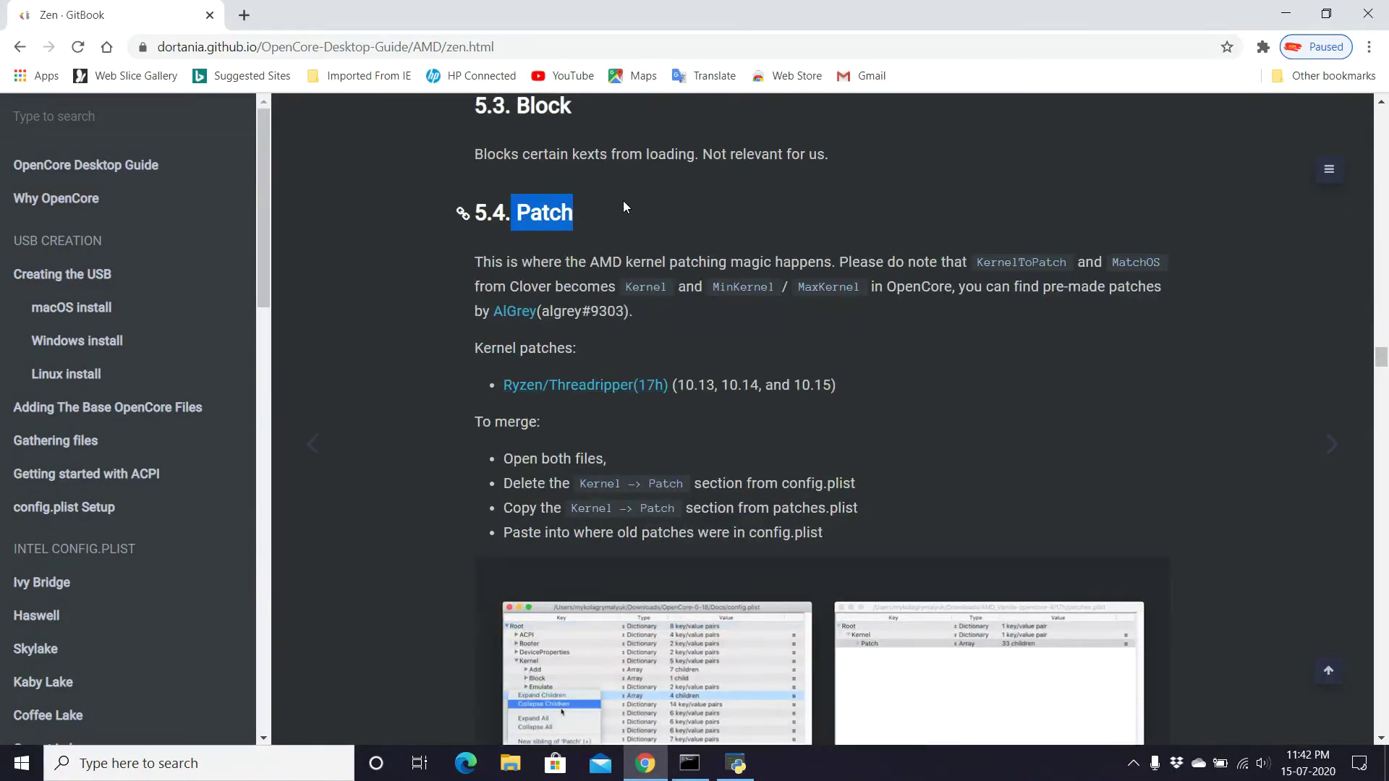
left_click_drag(474, 262, 839, 248)
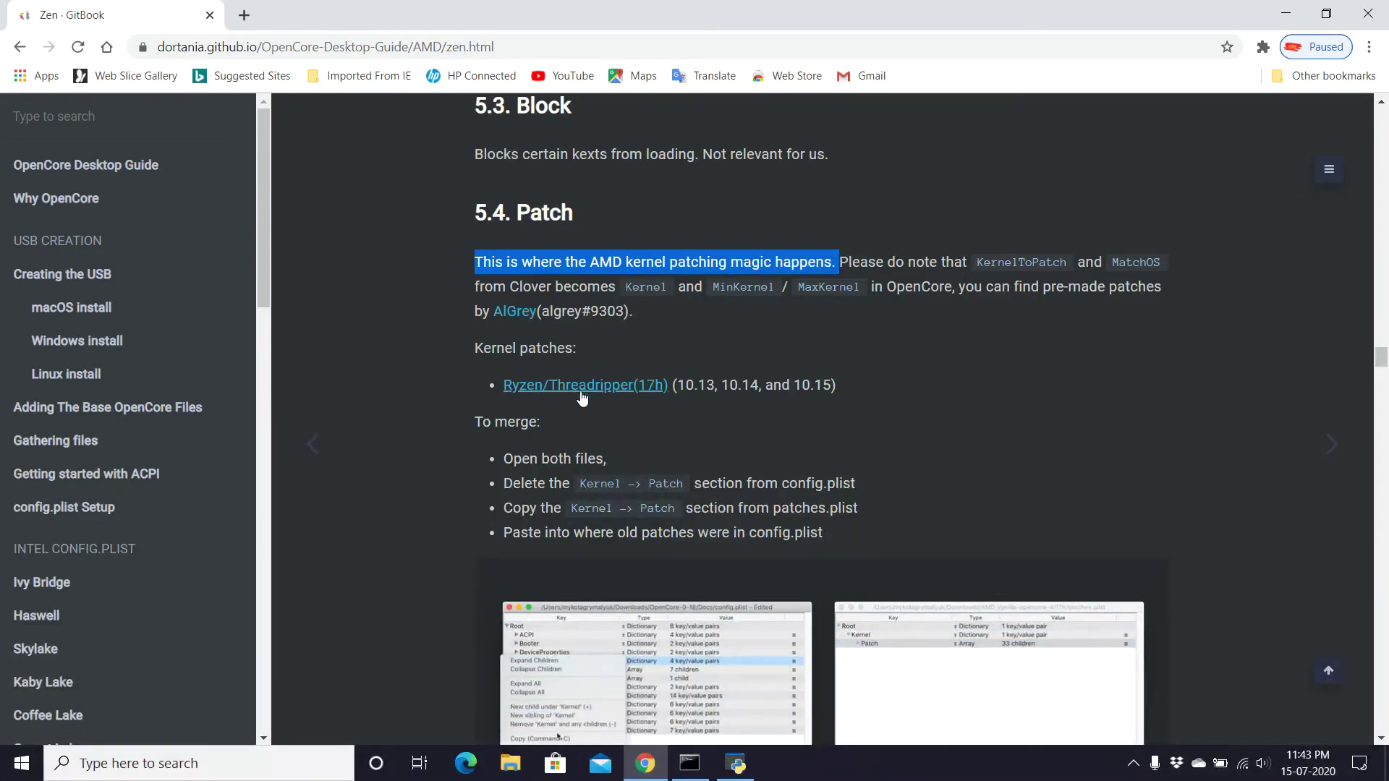
left_click(759, 408)
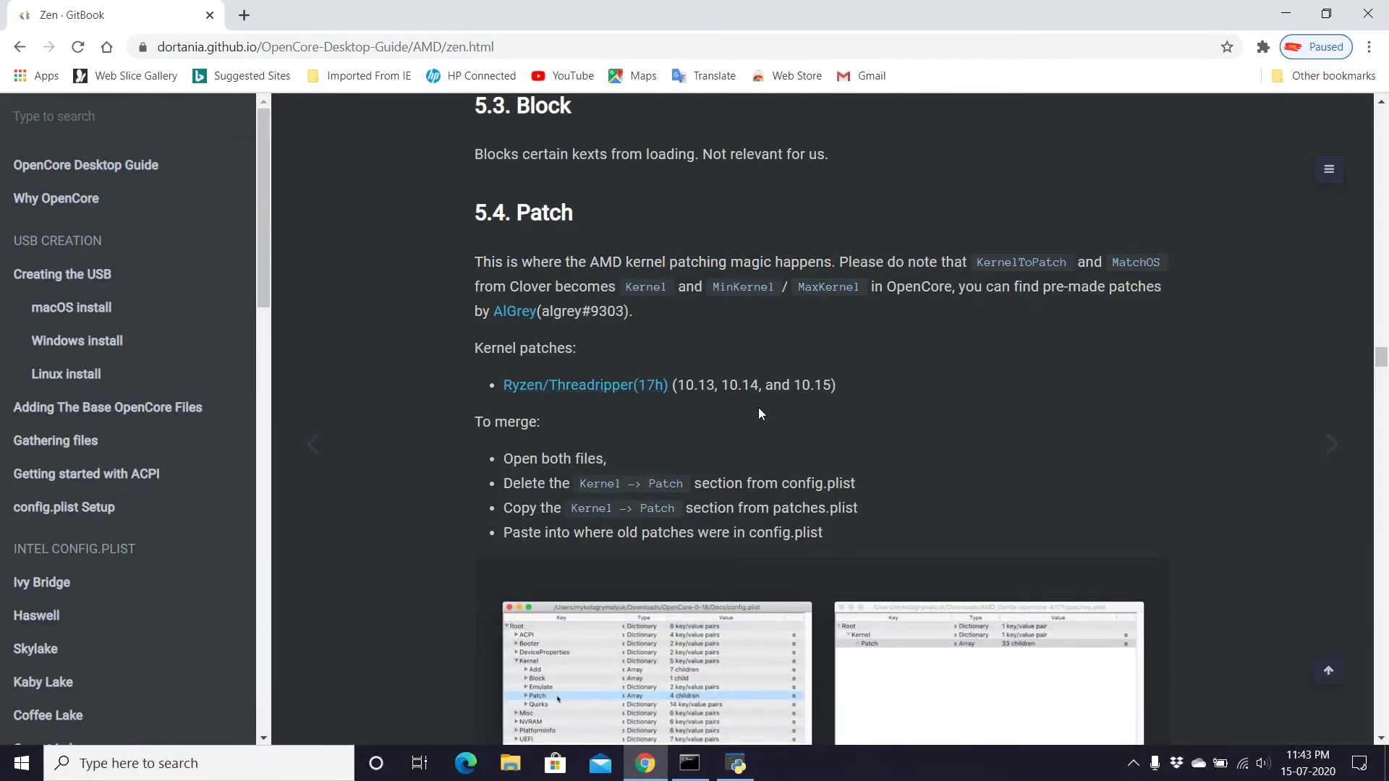
key("super+e")
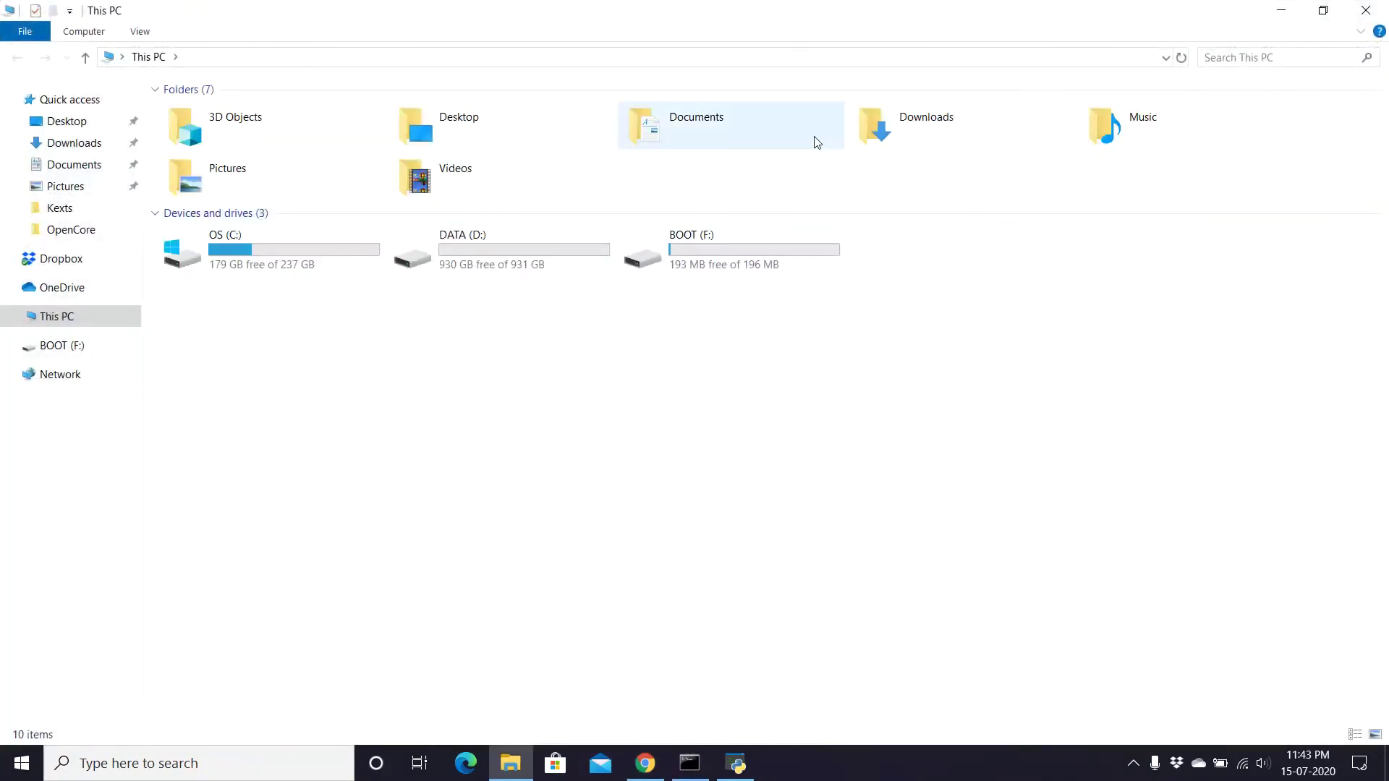
Extract AMD_Vanilla-opencore.zip from Downloads\OpenCore into its own AMD_Vanilla-opencore folder with 7-Zip.
double_click(927, 132)
double_click(557, 141)
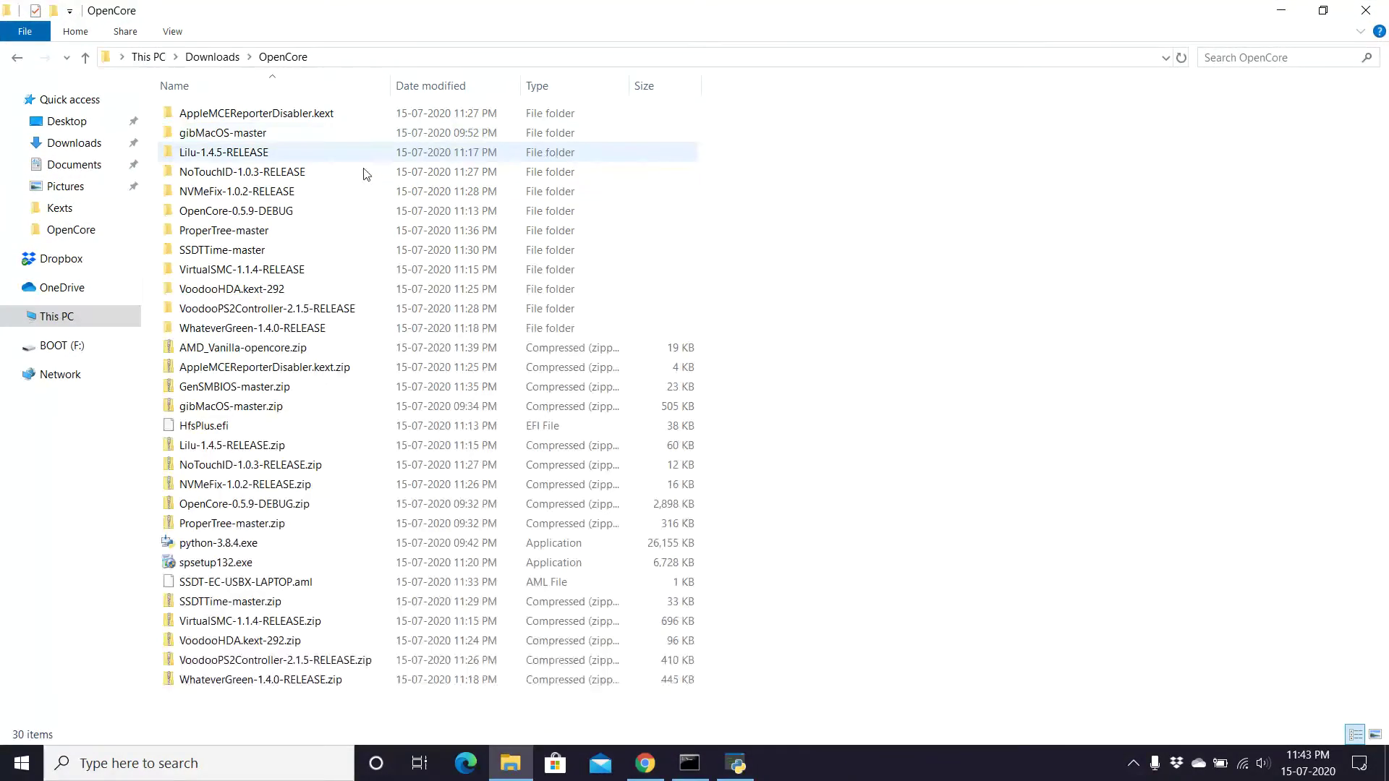
left_click(268, 353)
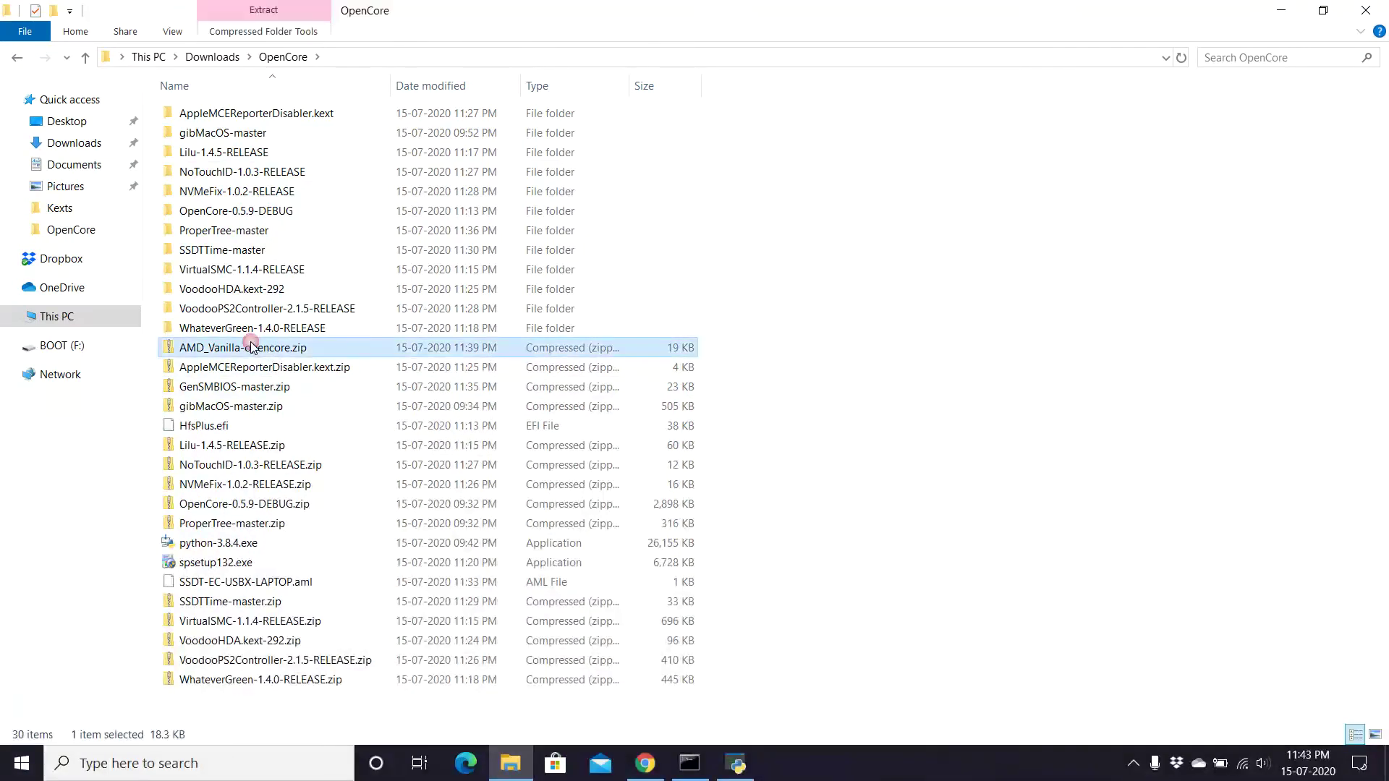
right_click(276, 351)
mouse_move(382, 364)
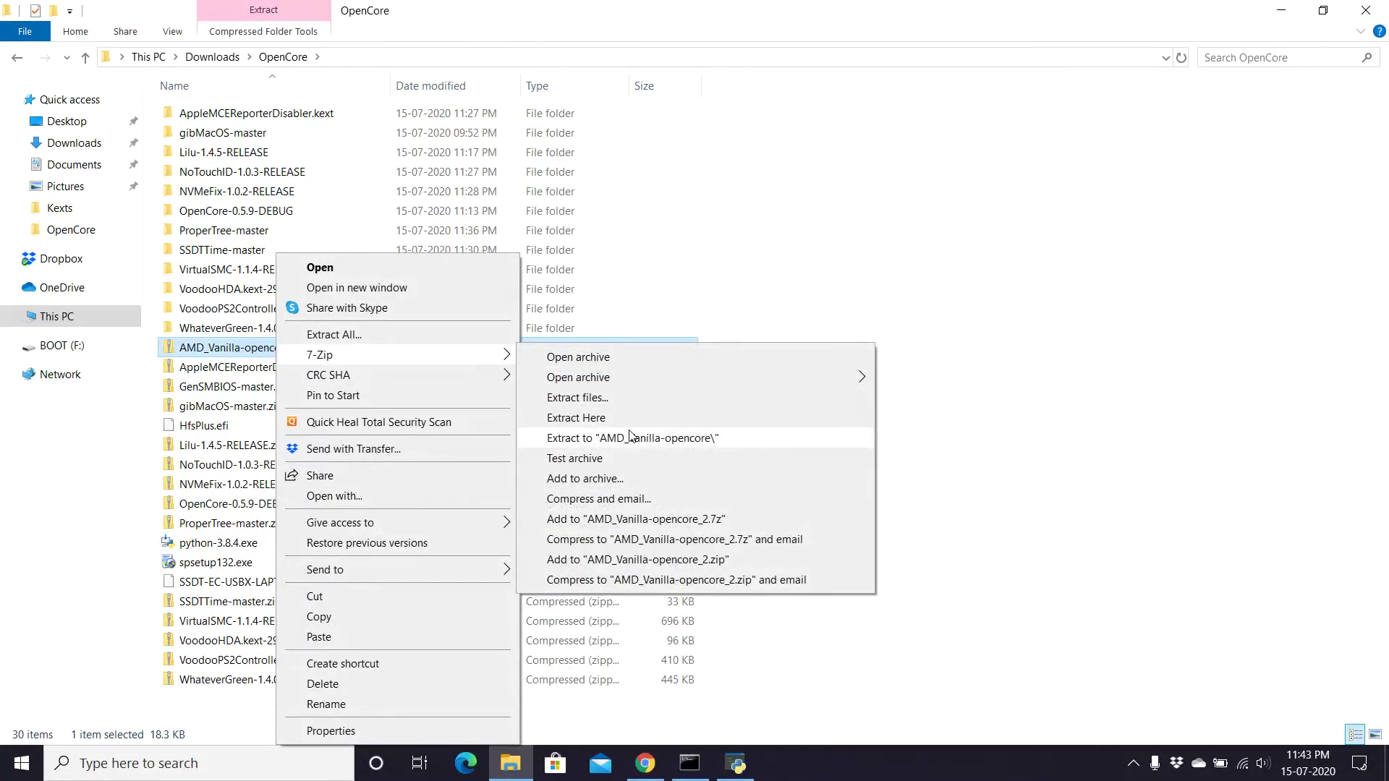
left_click(629, 438)
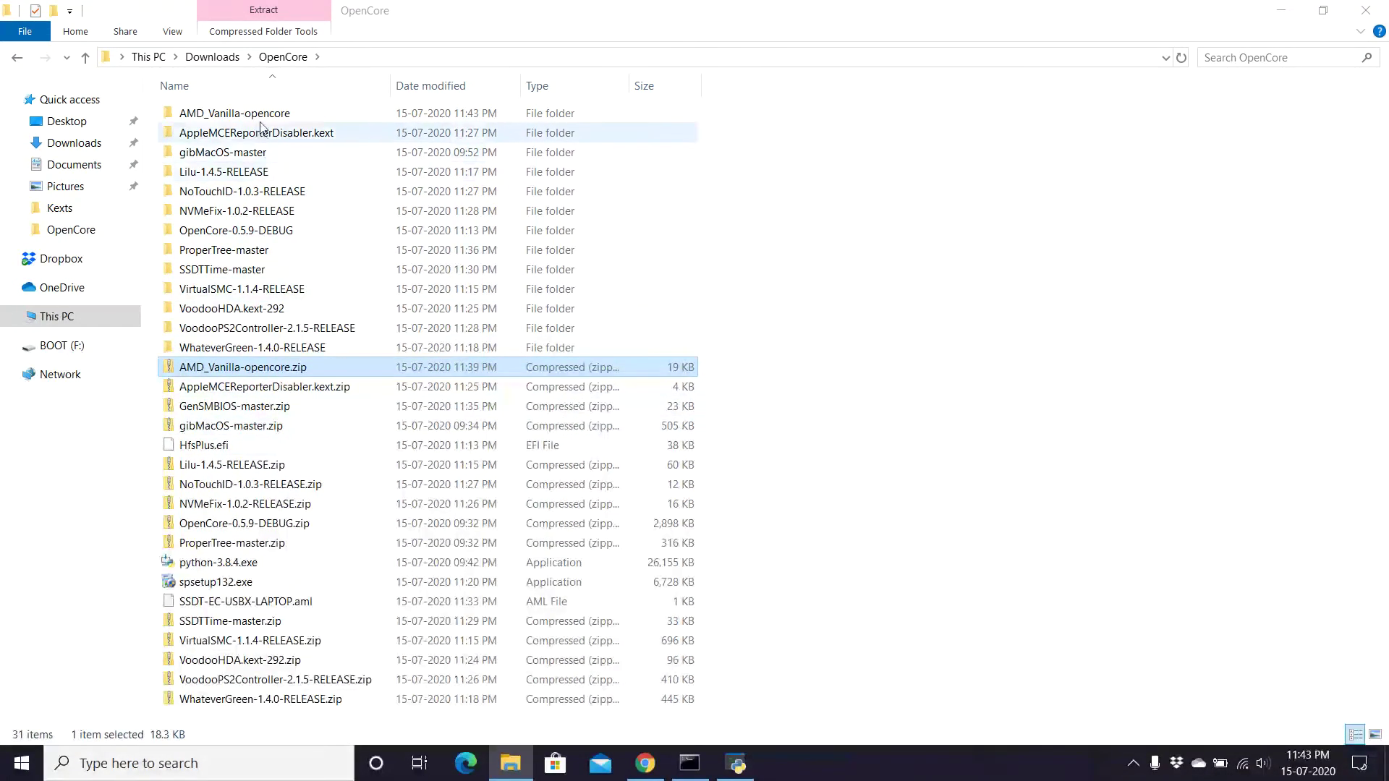
Browse into AMD_Vanilla-opencore\17h and locate patches.plist.
double_click(260, 113)
left_click(228, 157)
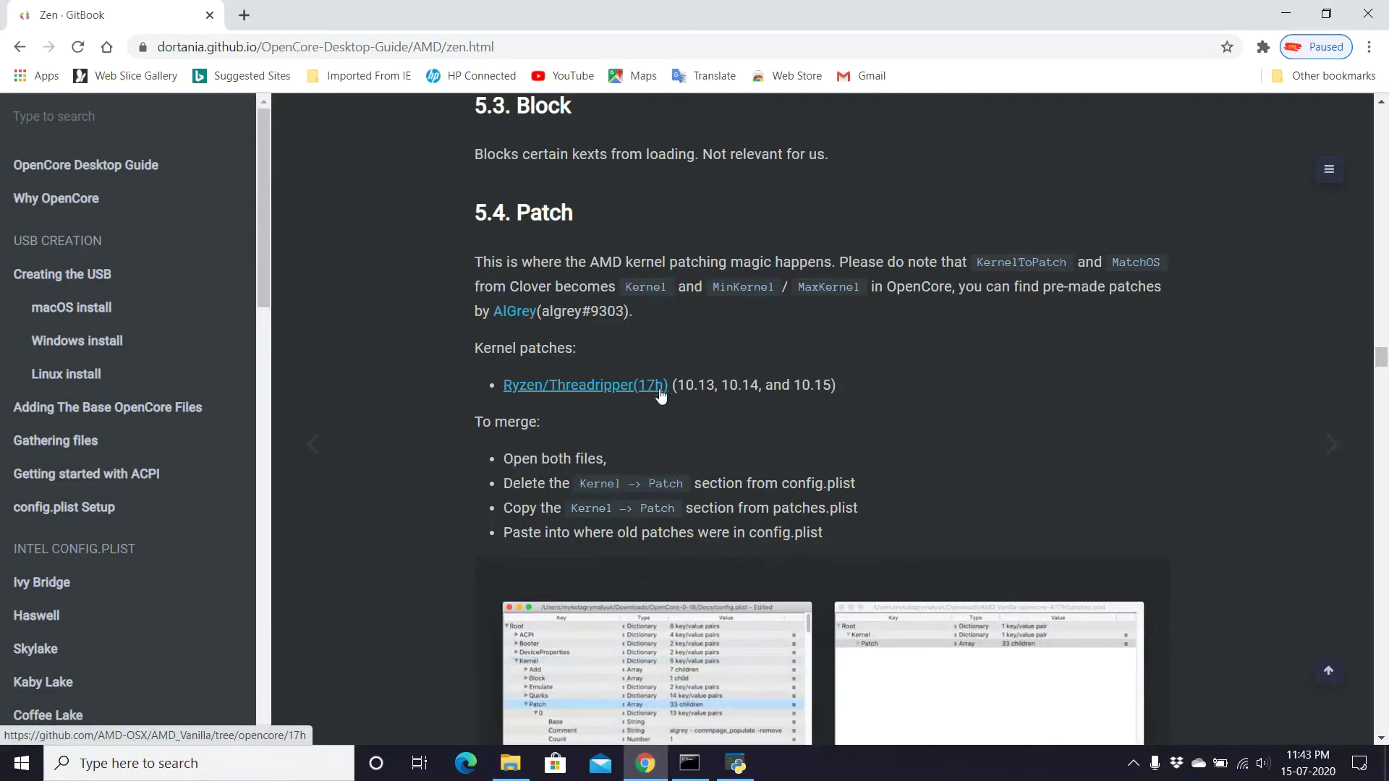
left_click(523, 774)
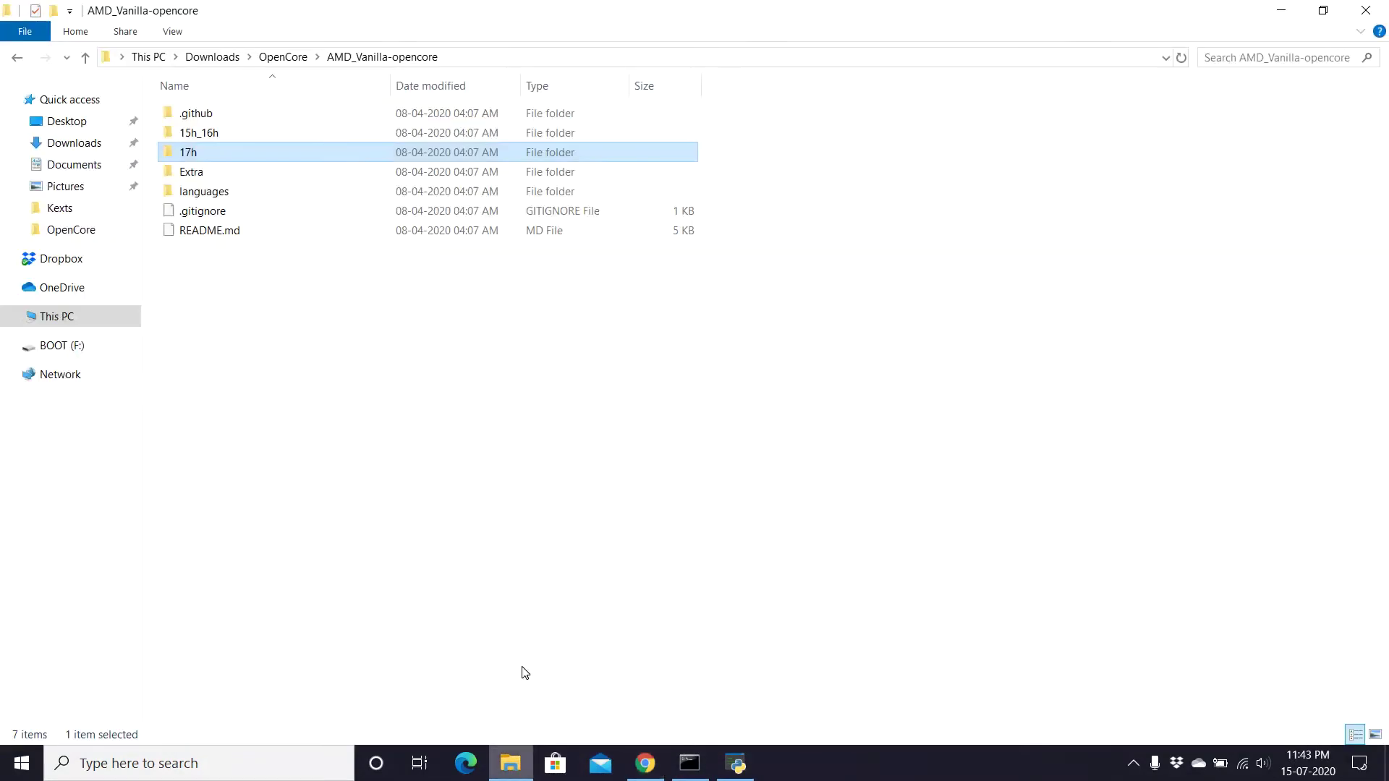
double_click(261, 154)
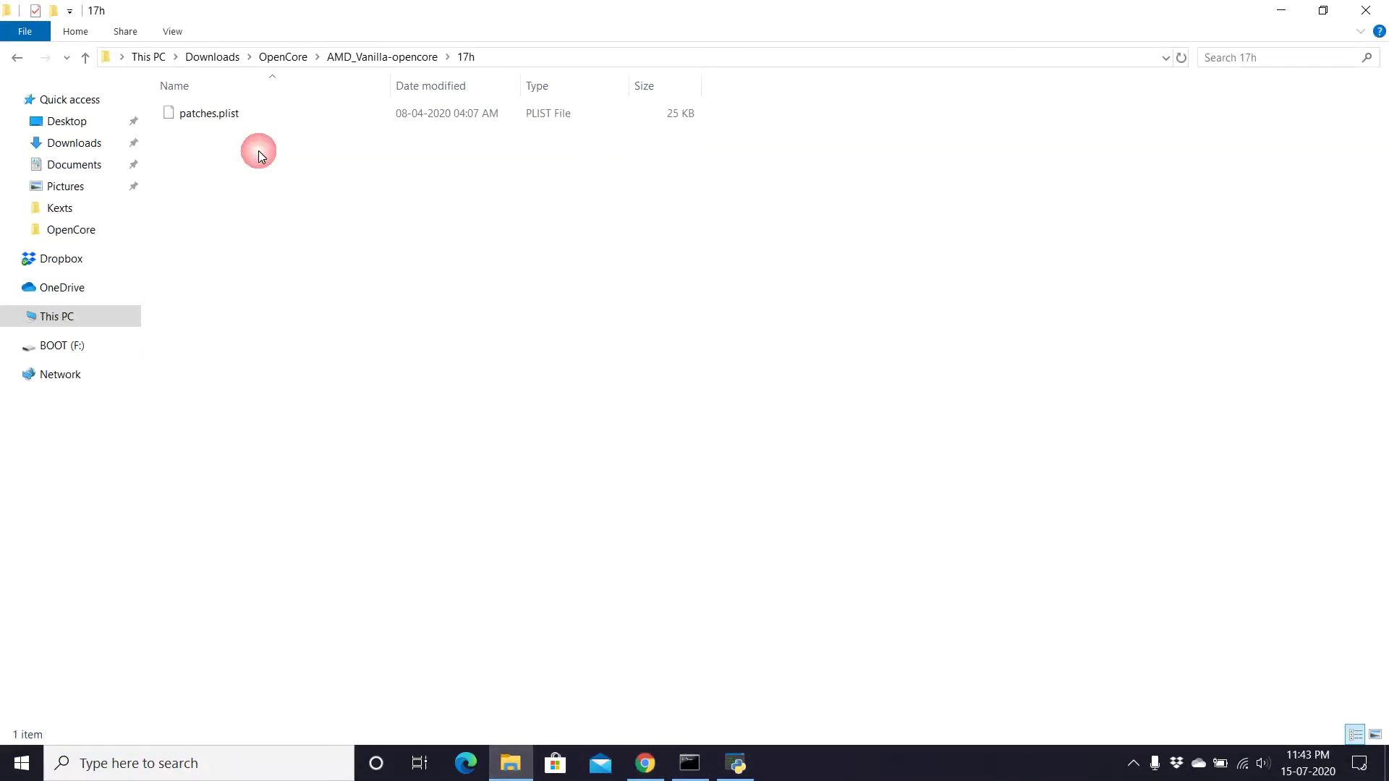
left_click(238, 114)
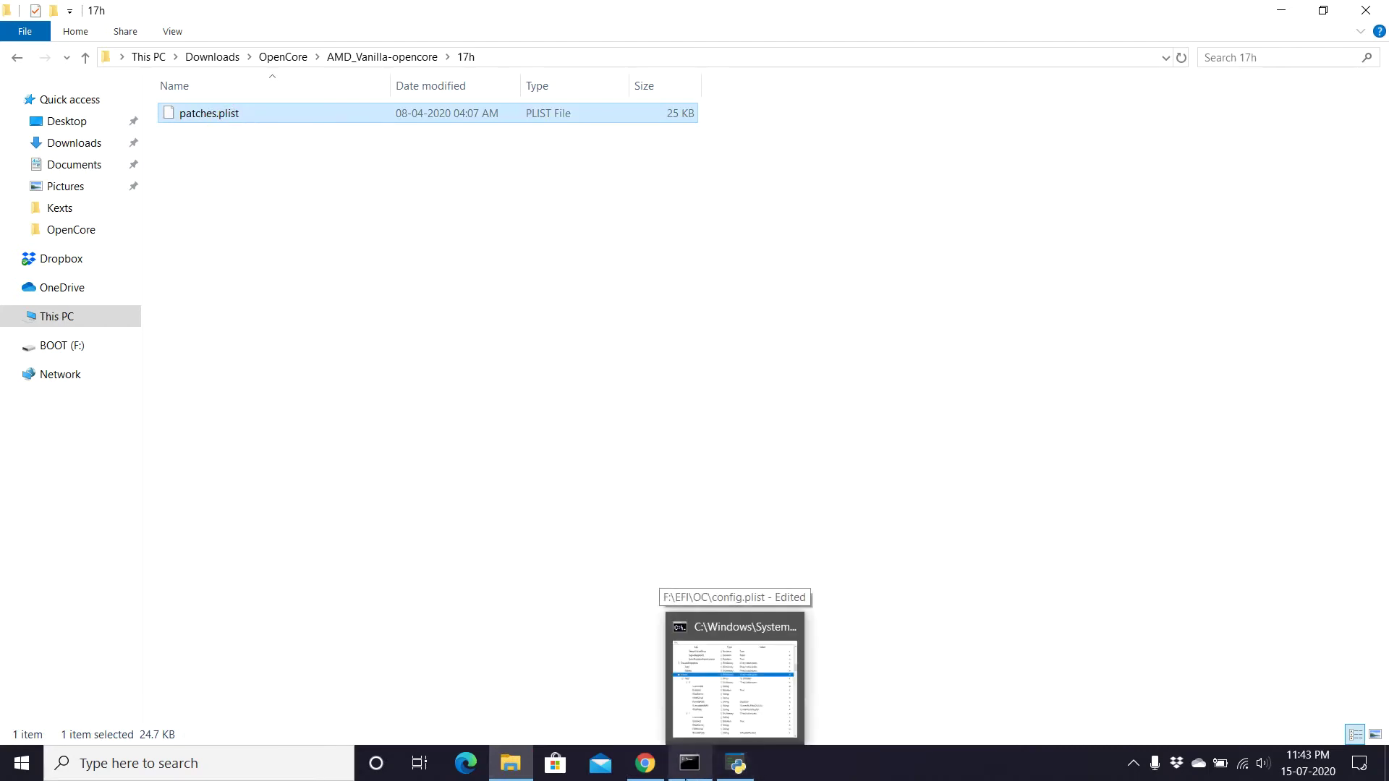
Run ProperTree.bat from the ProperTree-master folder as administrator.
left_click(283, 57)
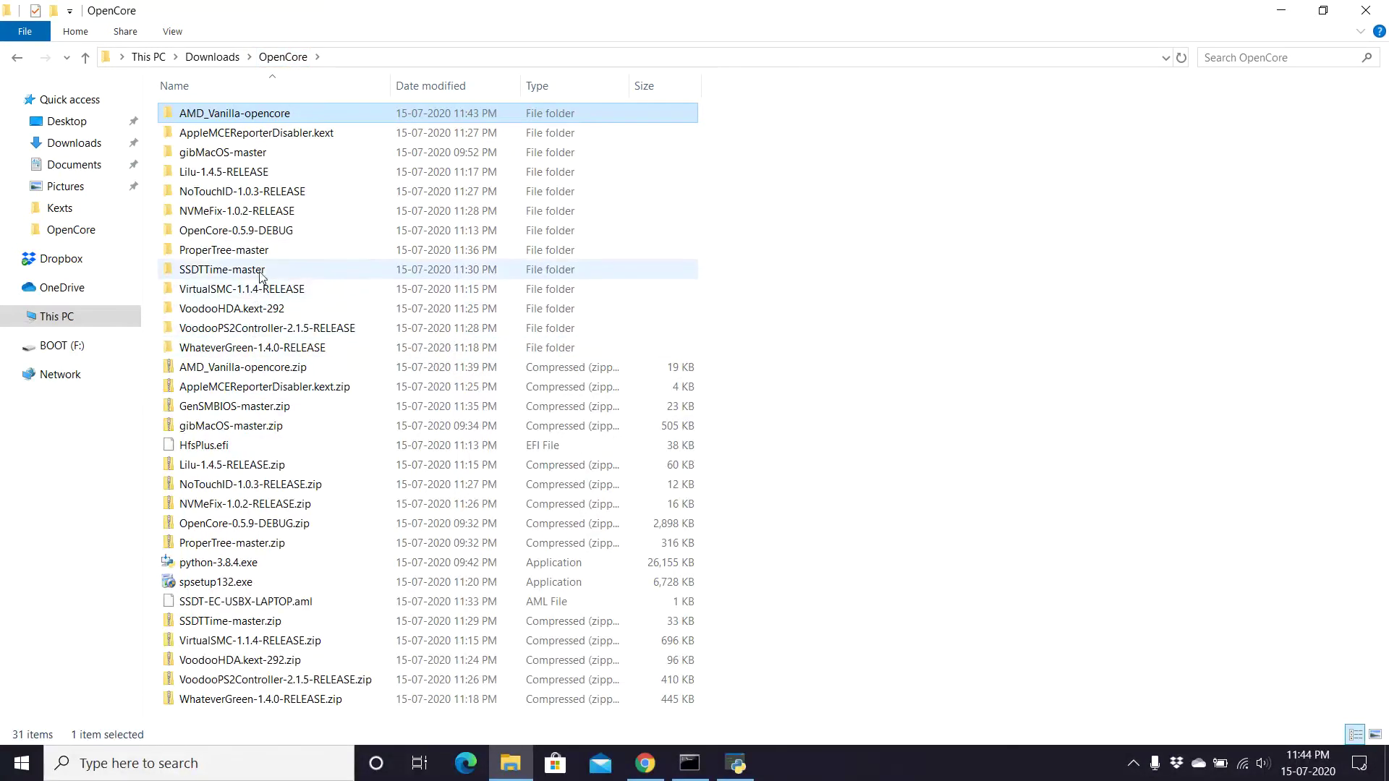
double_click(271, 250)
left_click(264, 176)
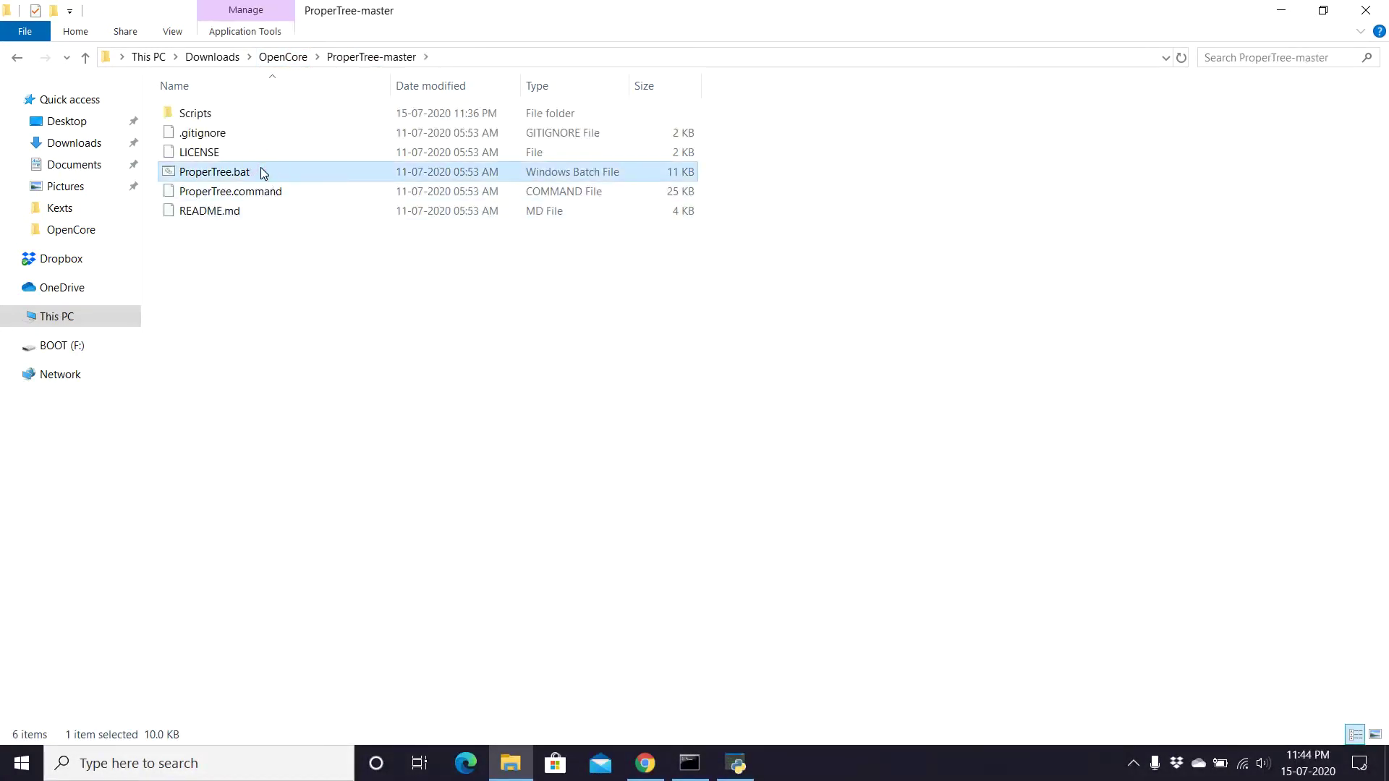
right_click(262, 172)
left_click(336, 243)
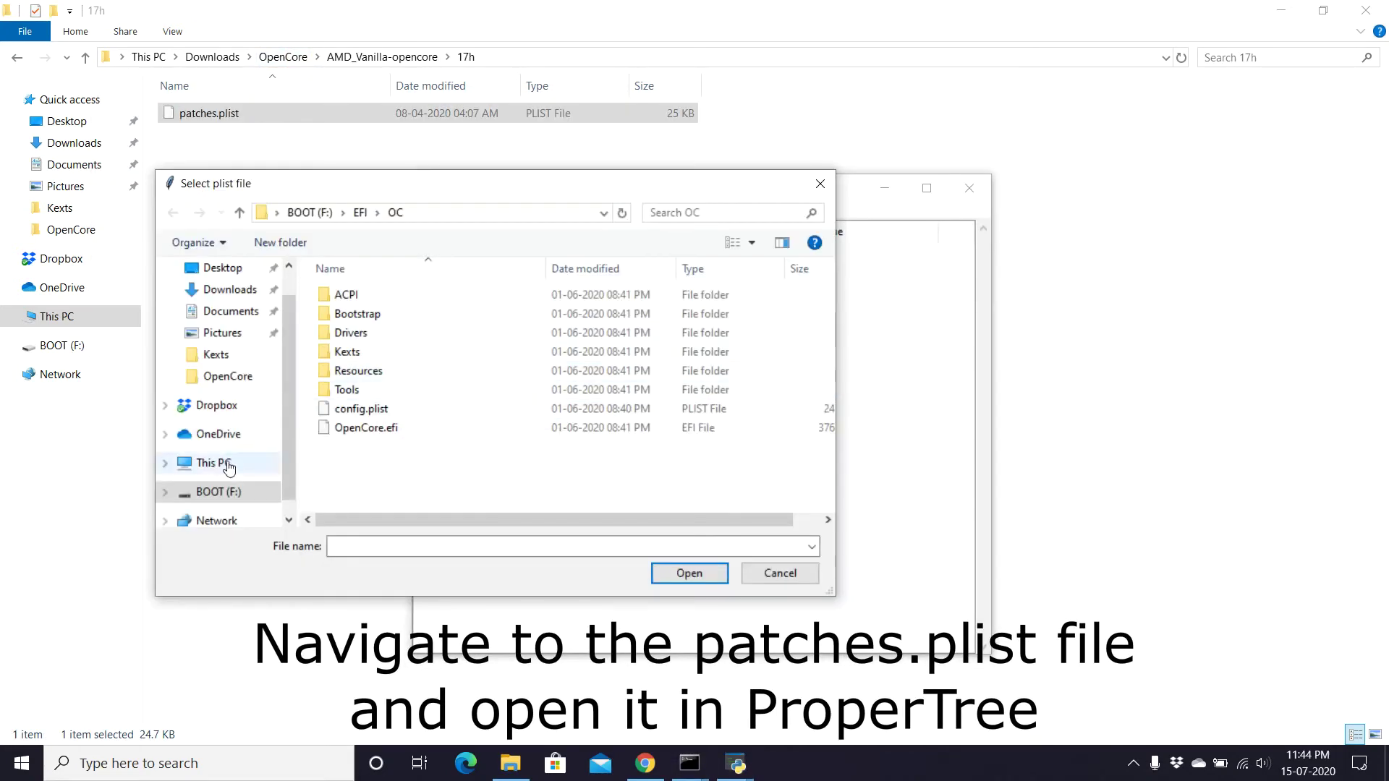
Load patches.plist from Downloads\OpenCore\AMD_Vanilla-opencore\17h into ProperTree, then return to the guide.
left_click(220, 464)
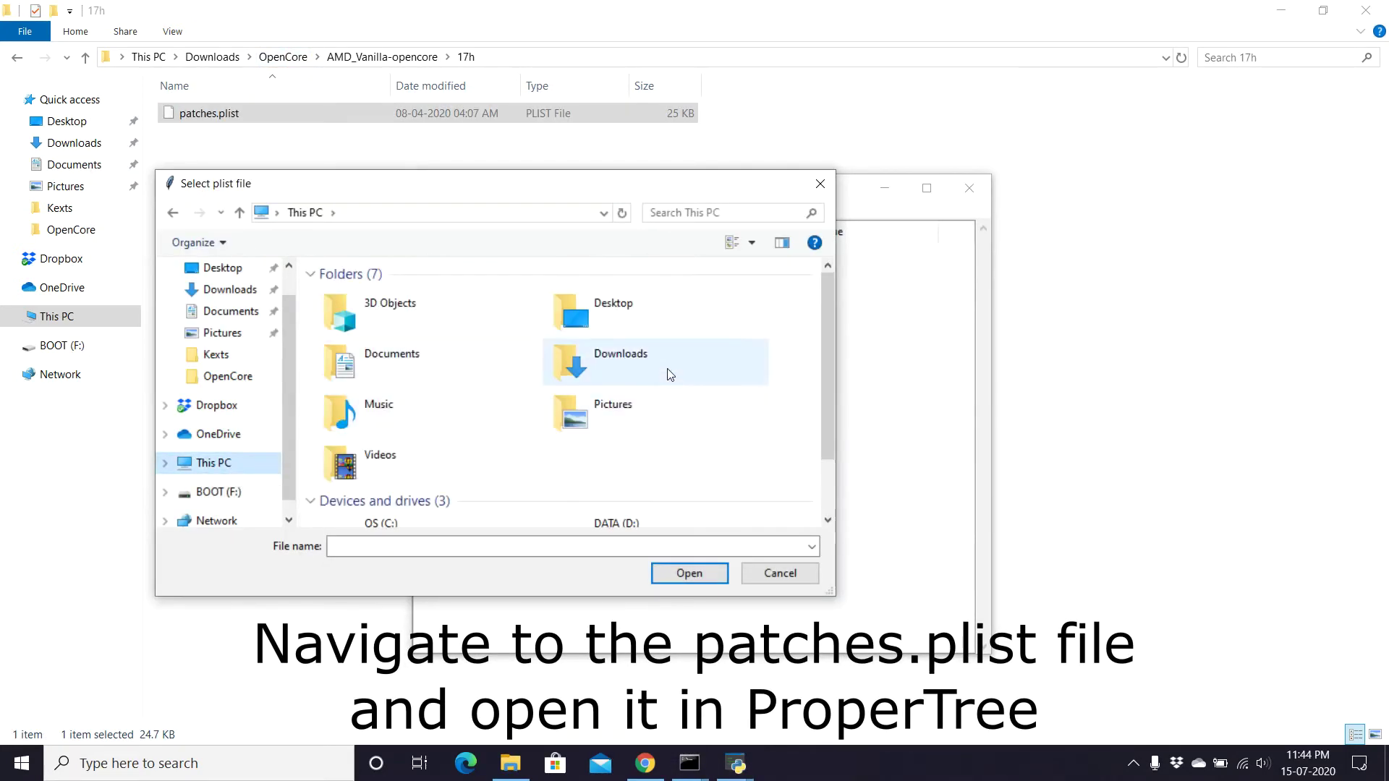
double_click(611, 358)
double_click(444, 346)
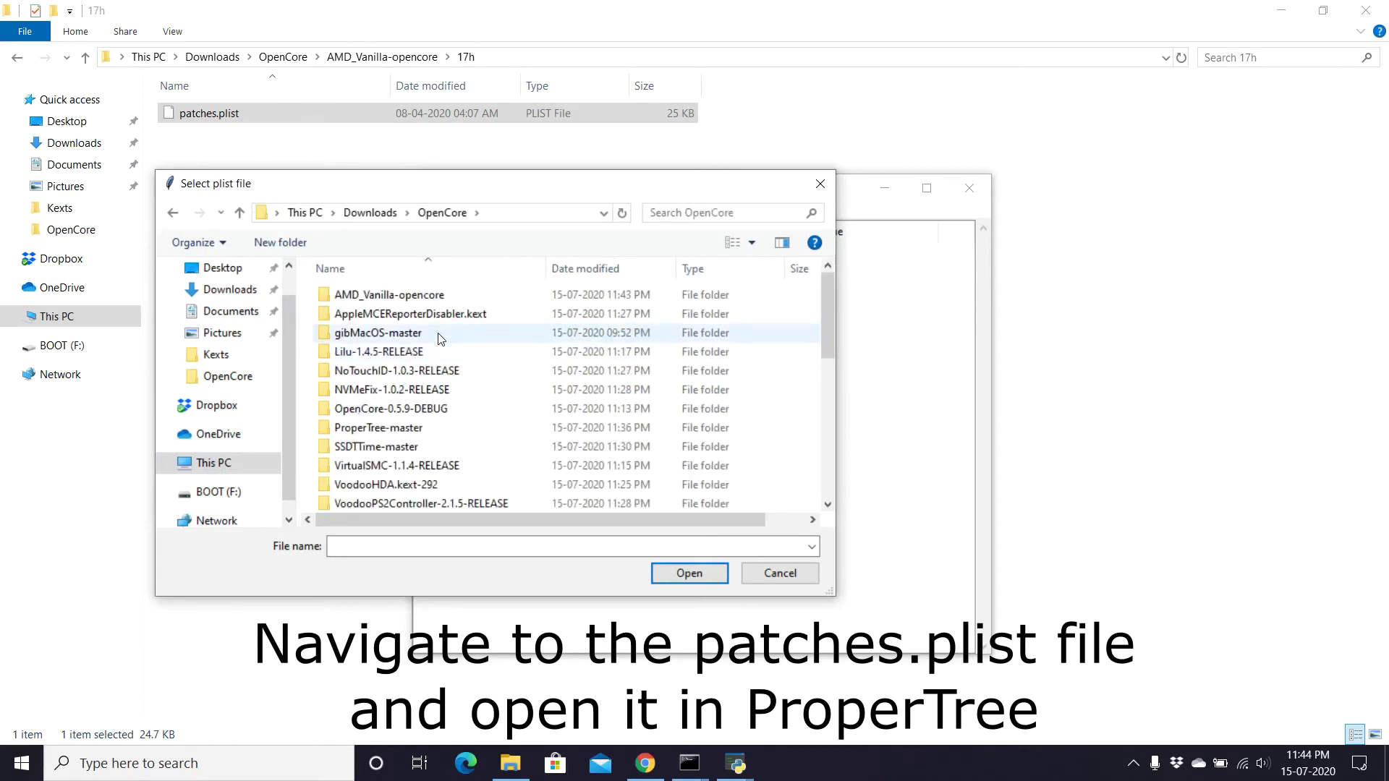
double_click(423, 294)
double_click(375, 331)
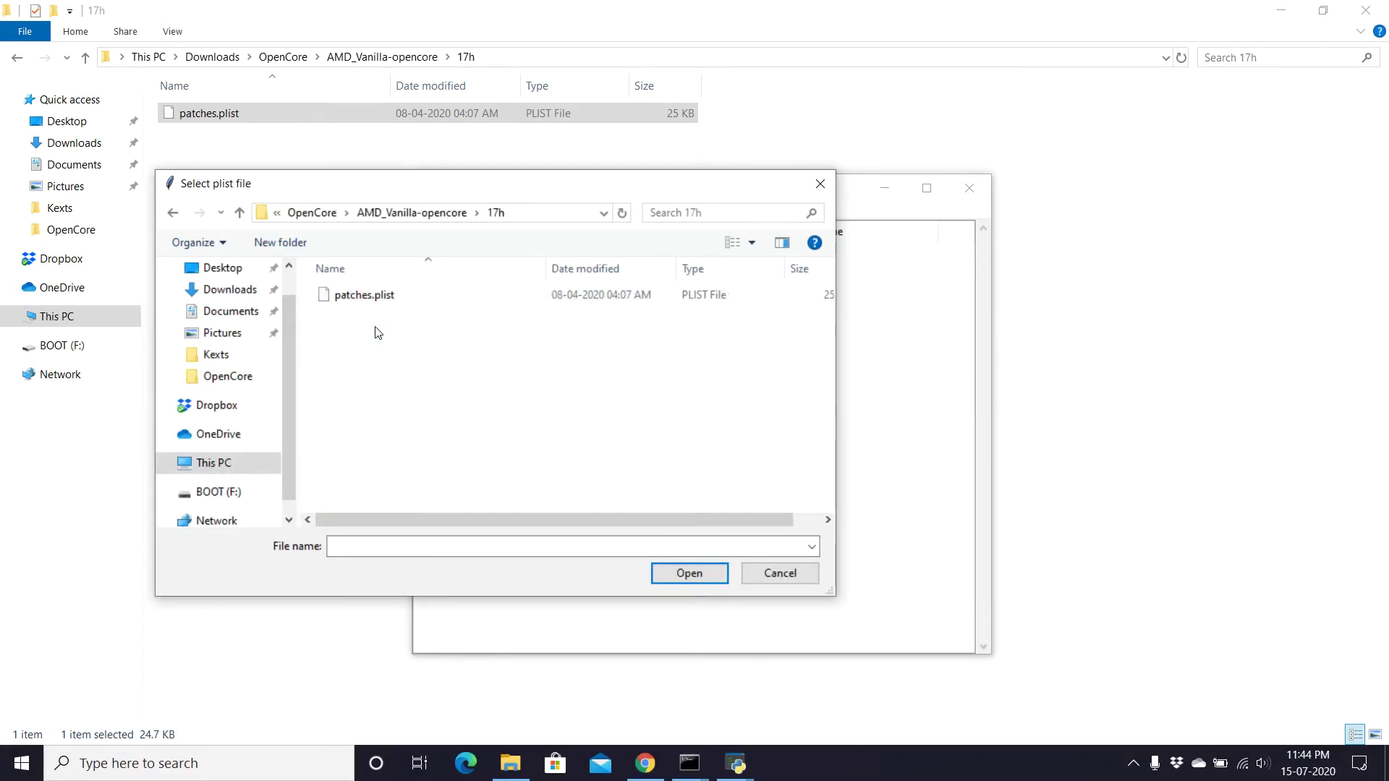
double_click(365, 296)
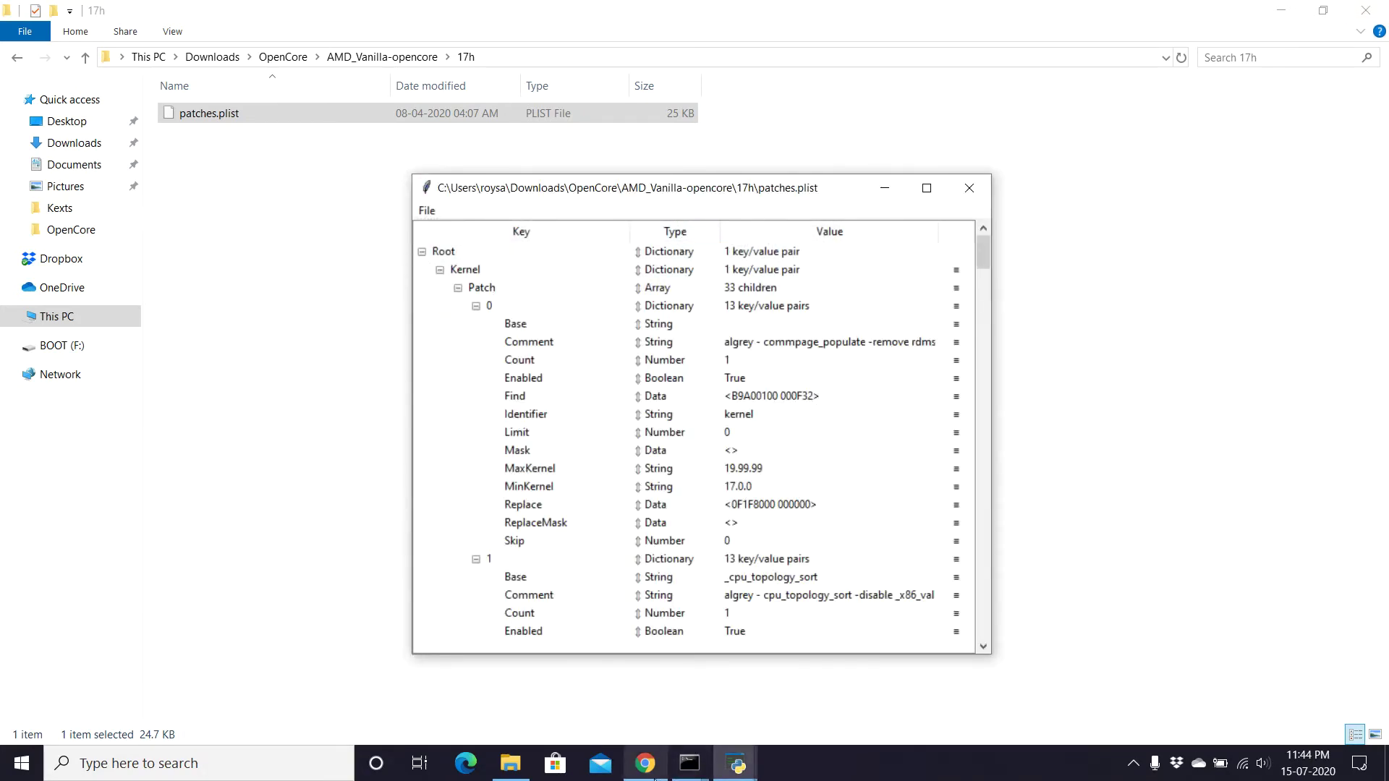
left_click(658, 773)
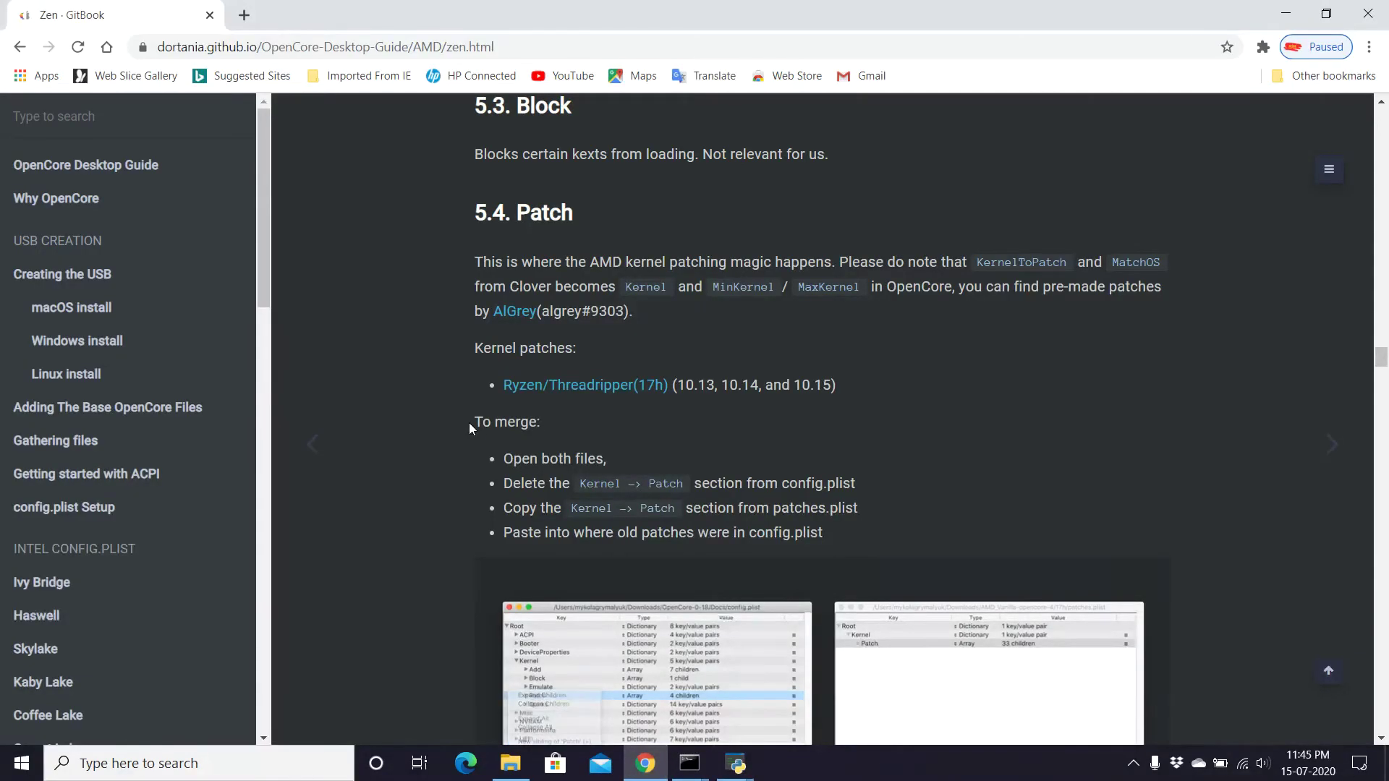
Collapse Kernel Add, Block and Emulate in config.plist and select the Patch array.
left_click_drag(468, 422, 633, 481)
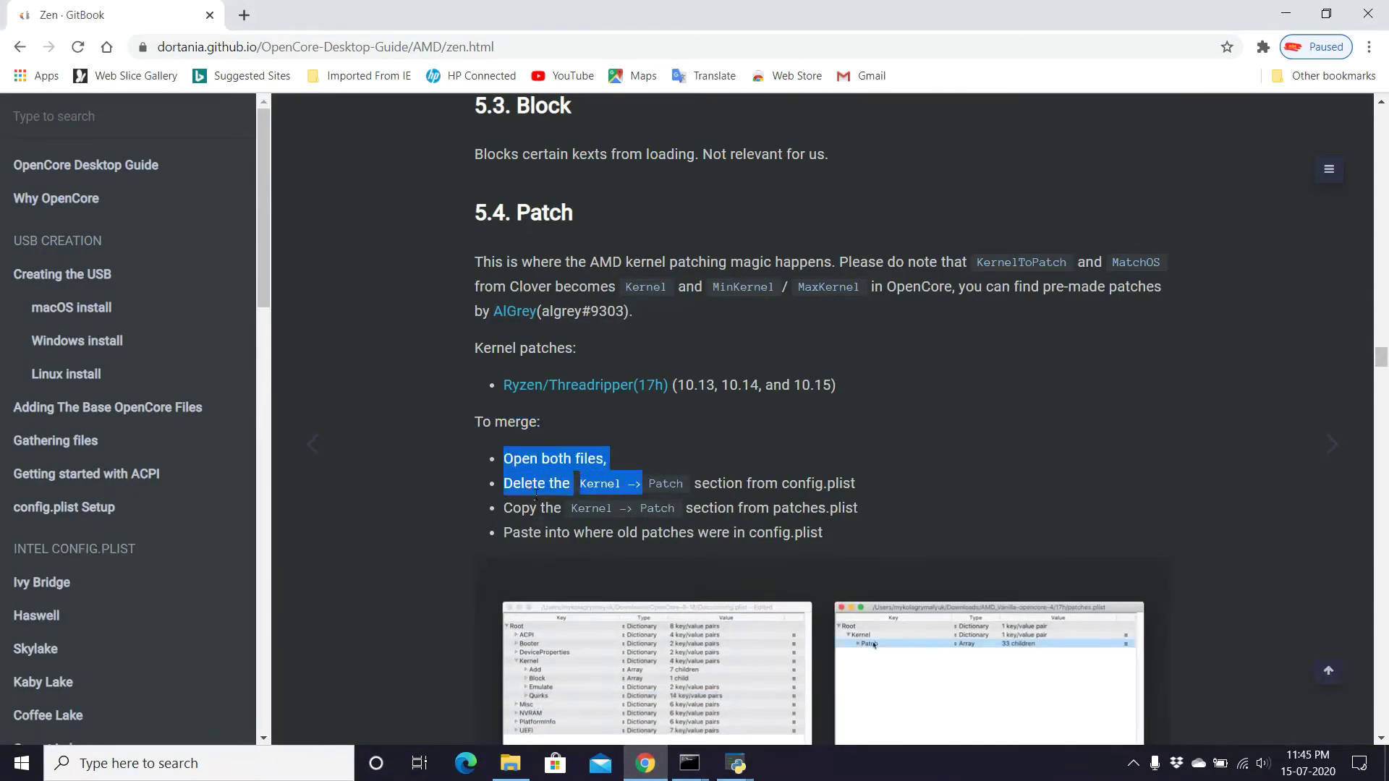
left_click_drag(502, 483, 891, 485)
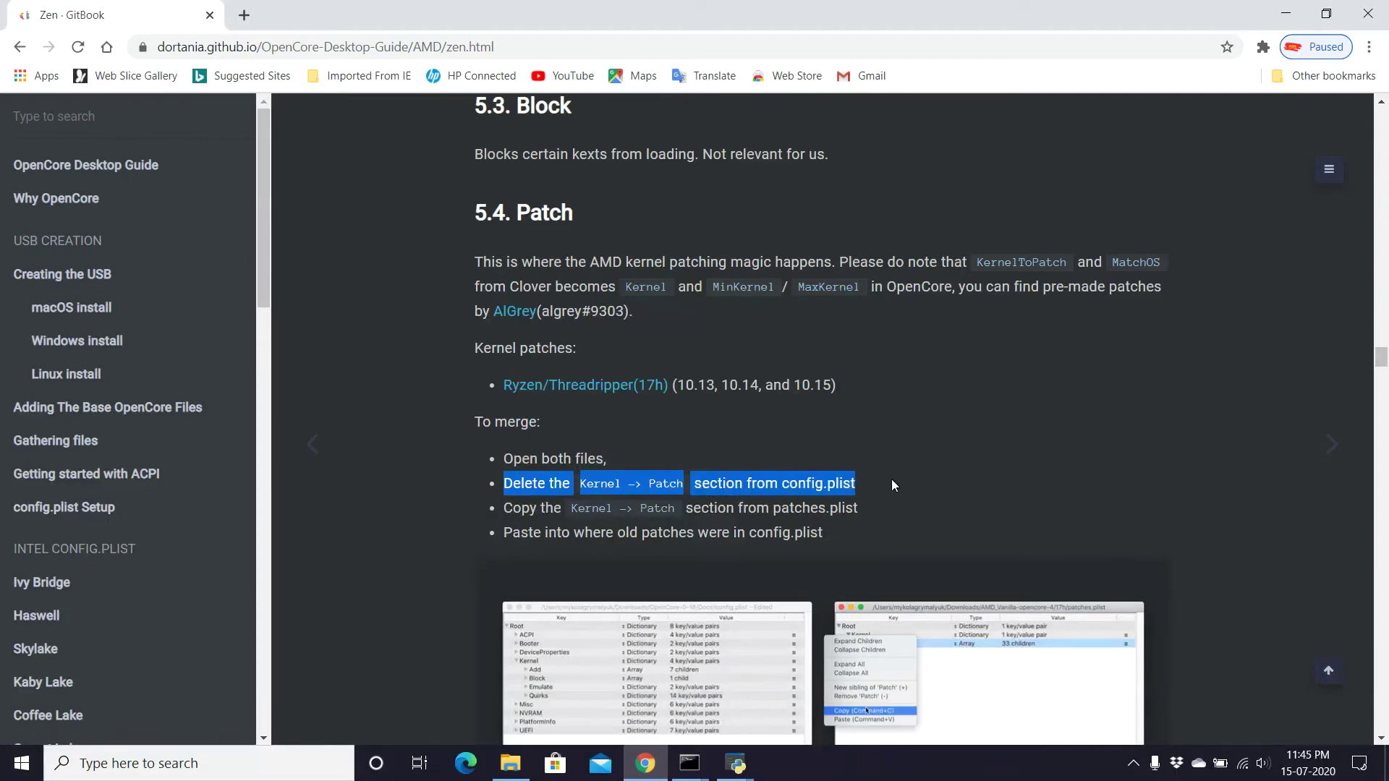
mouse_move(735, 764)
mouse_move(799, 719)
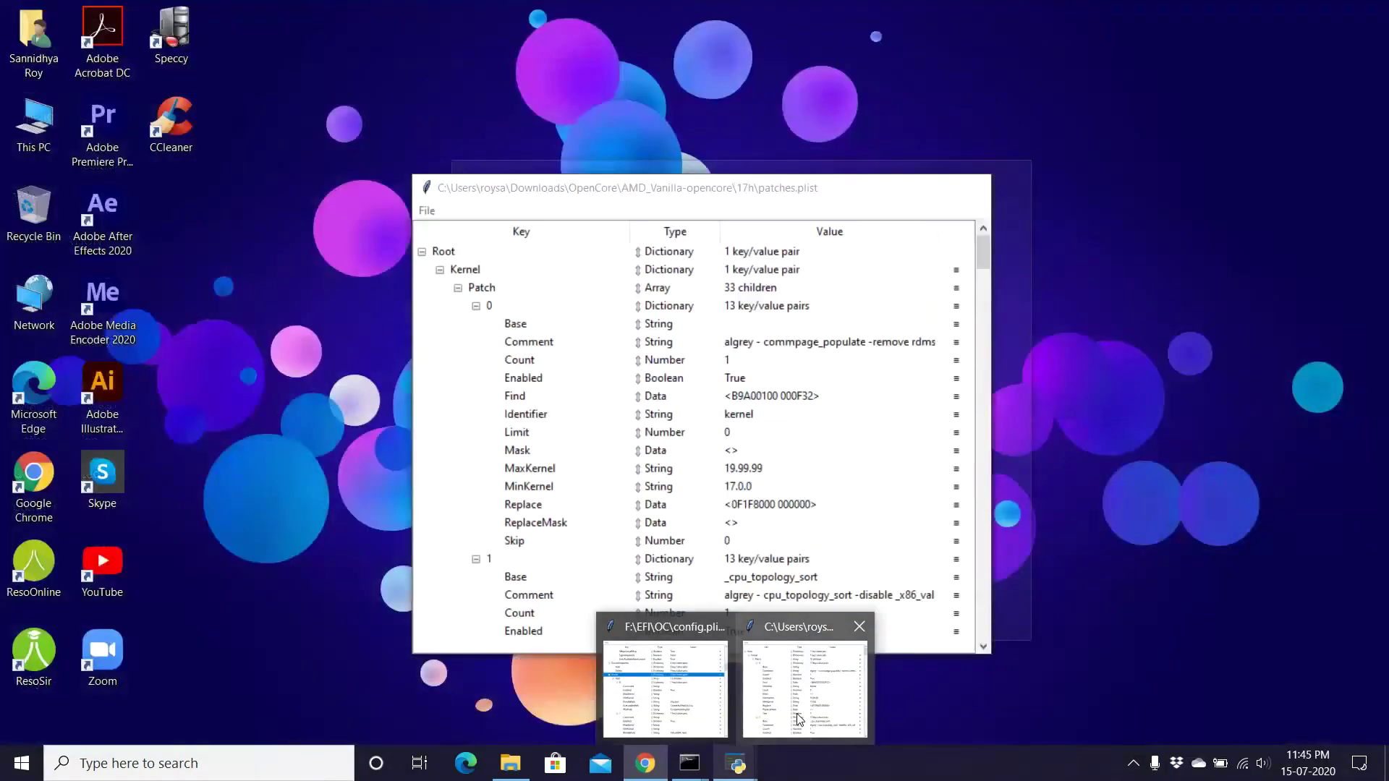
left_click(666, 684)
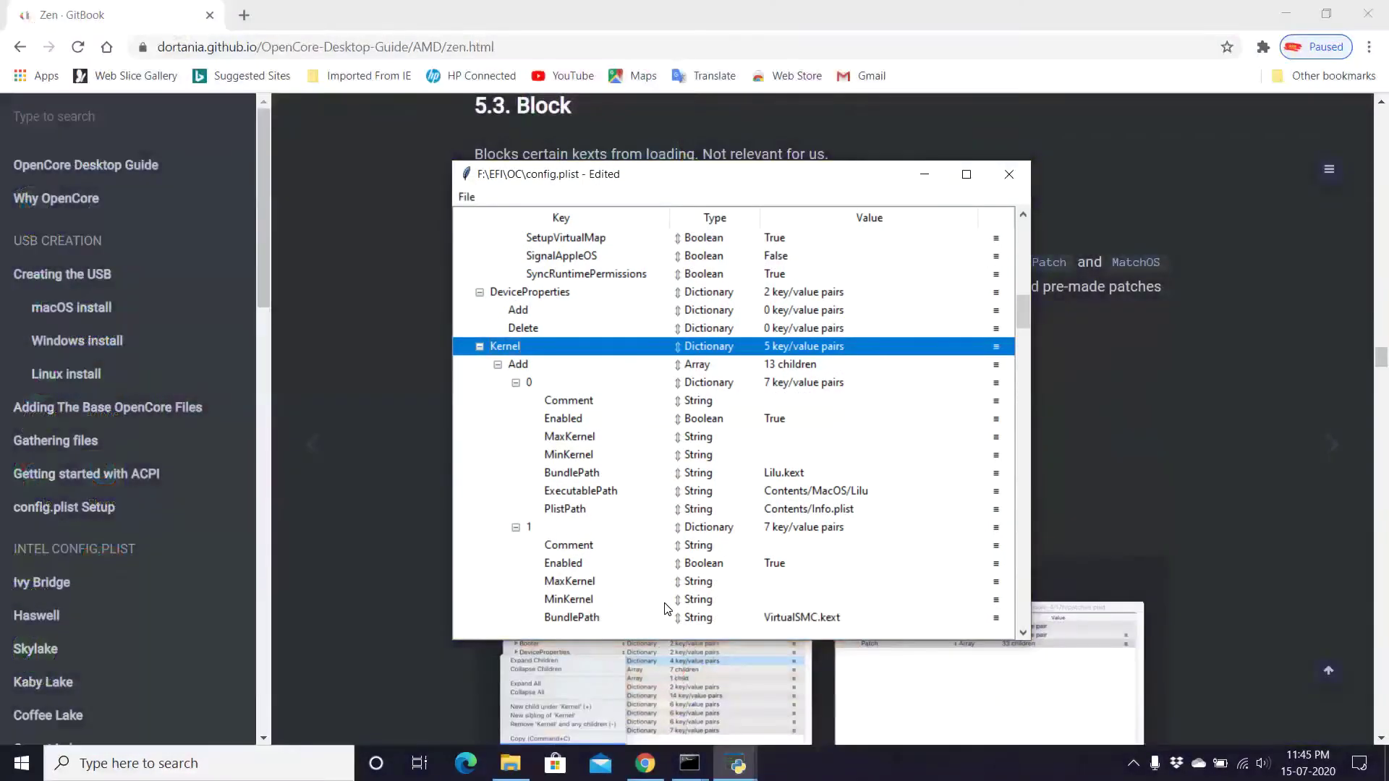
left_click(499, 366)
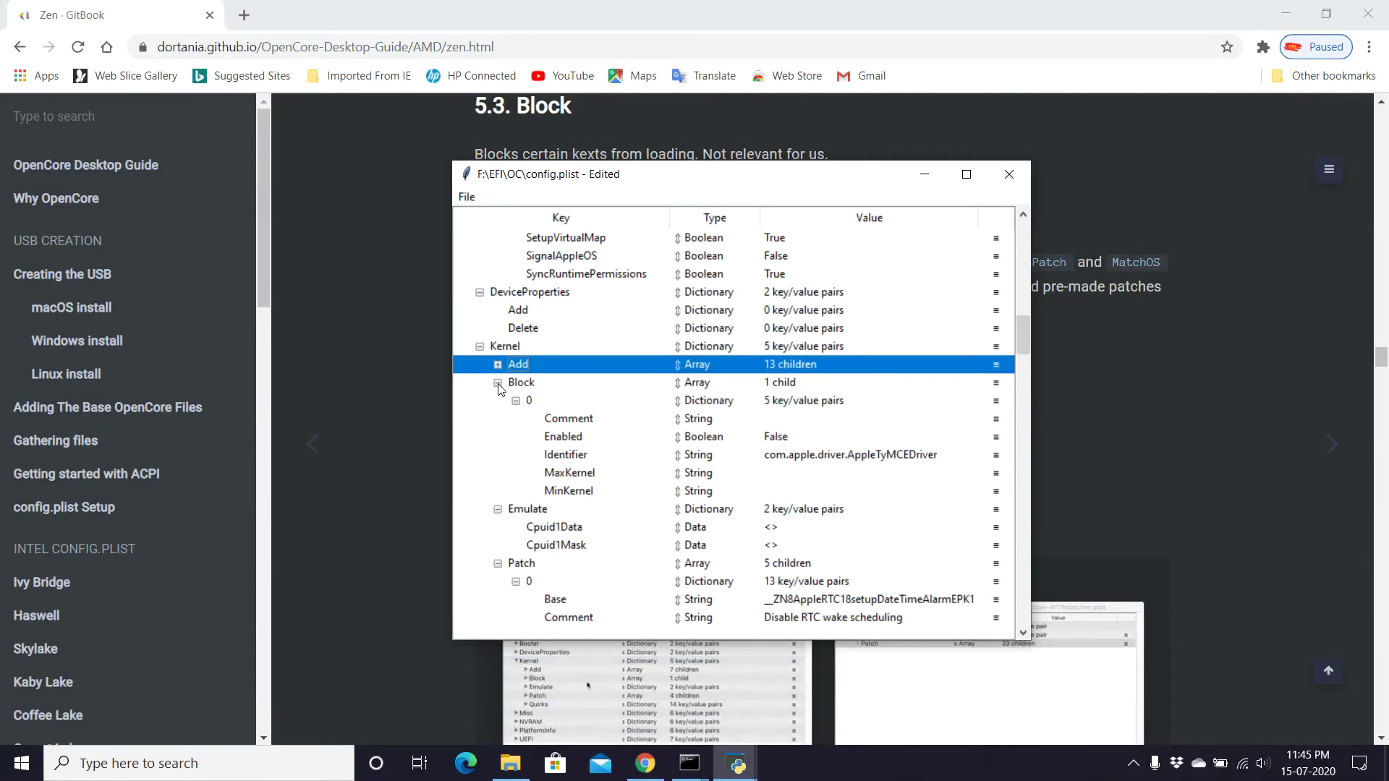
left_click(498, 383)
left_click(497, 401)
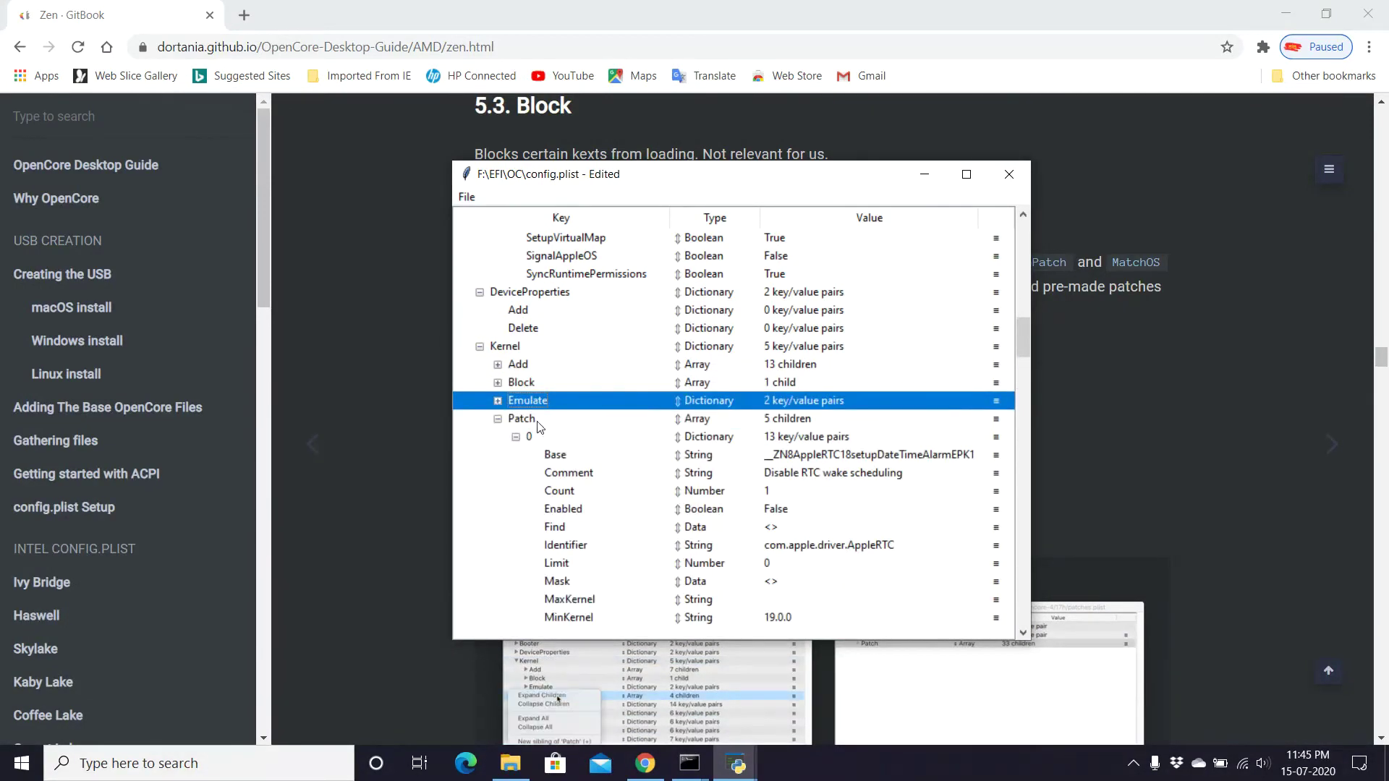
left_click(537, 420)
scroll(660, 443, "down", 1)
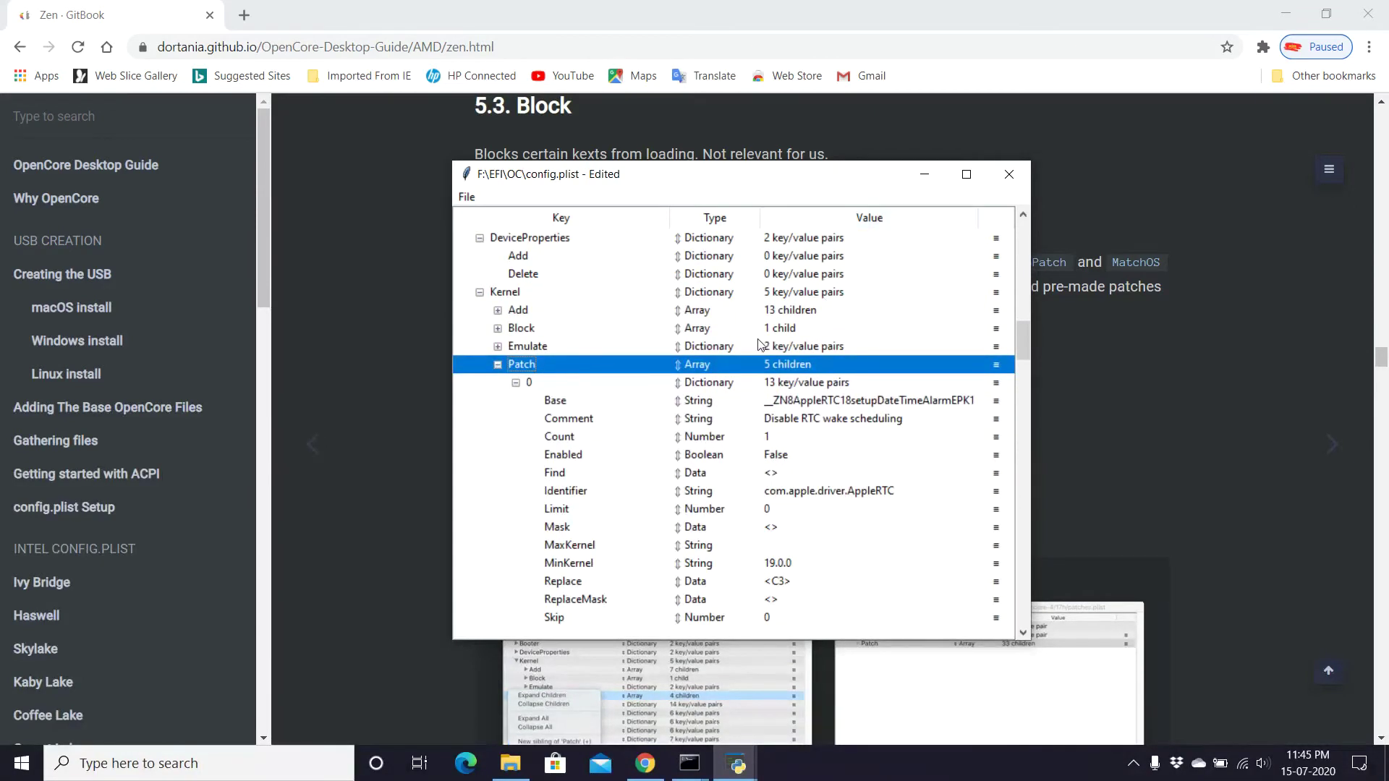
Remove the Kernel Patch array and all its children from config.plist.
left_click_drag(661, 180, 1045, 220)
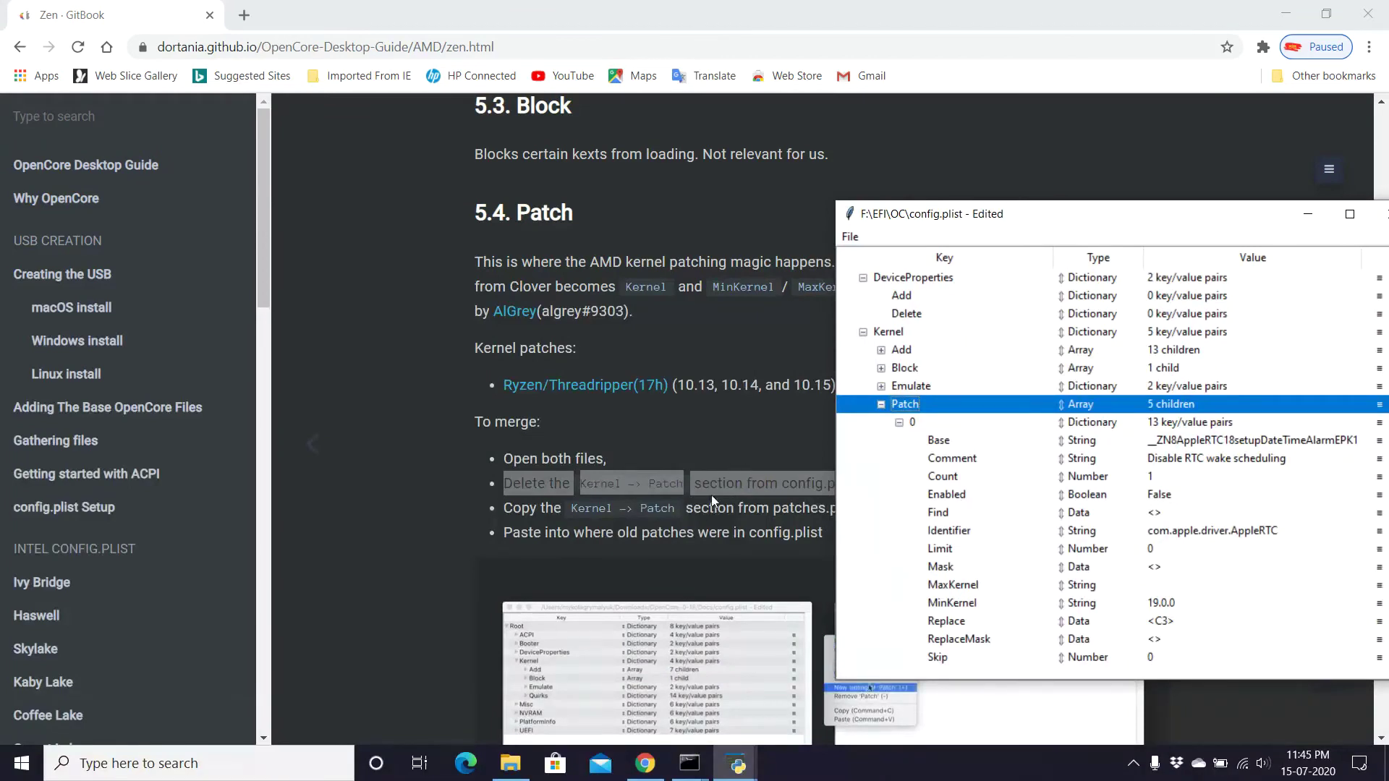
right_click(906, 402)
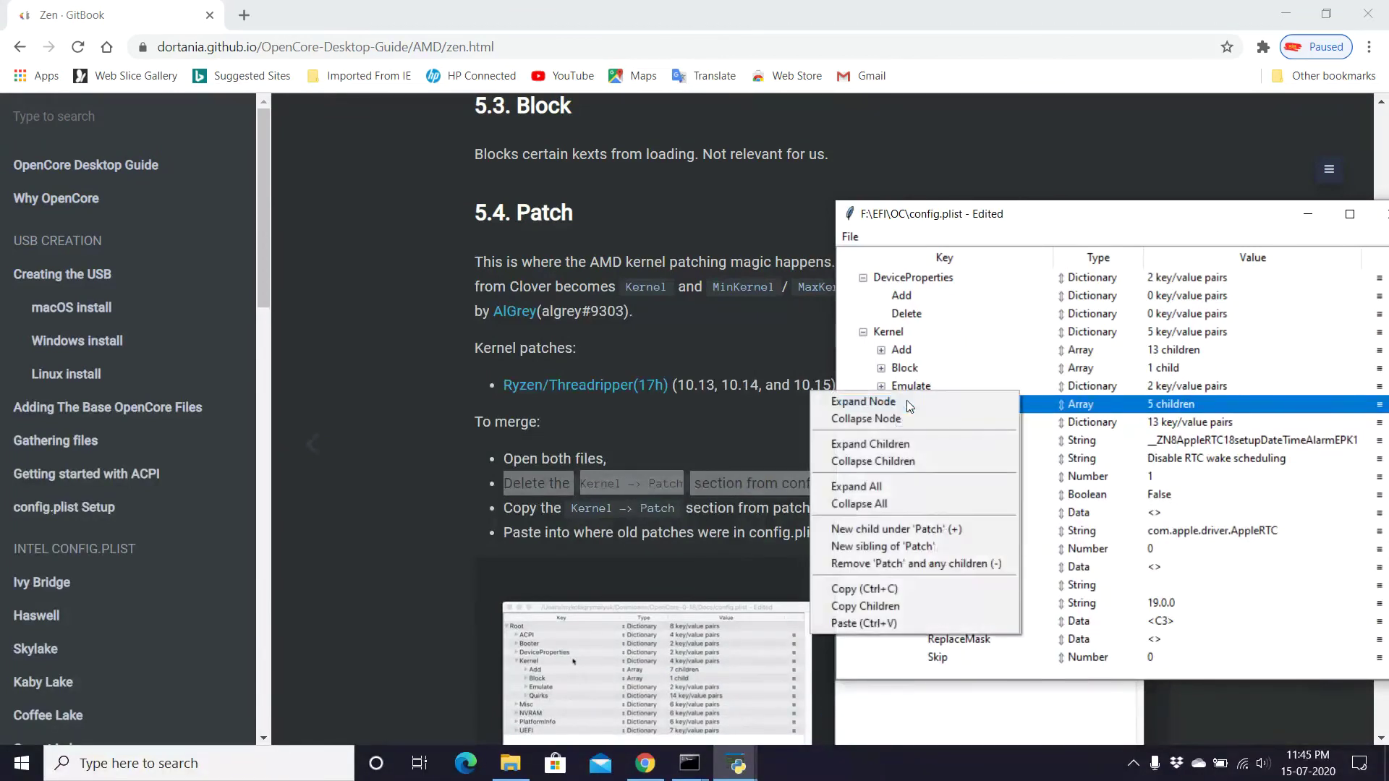
left_click(962, 563)
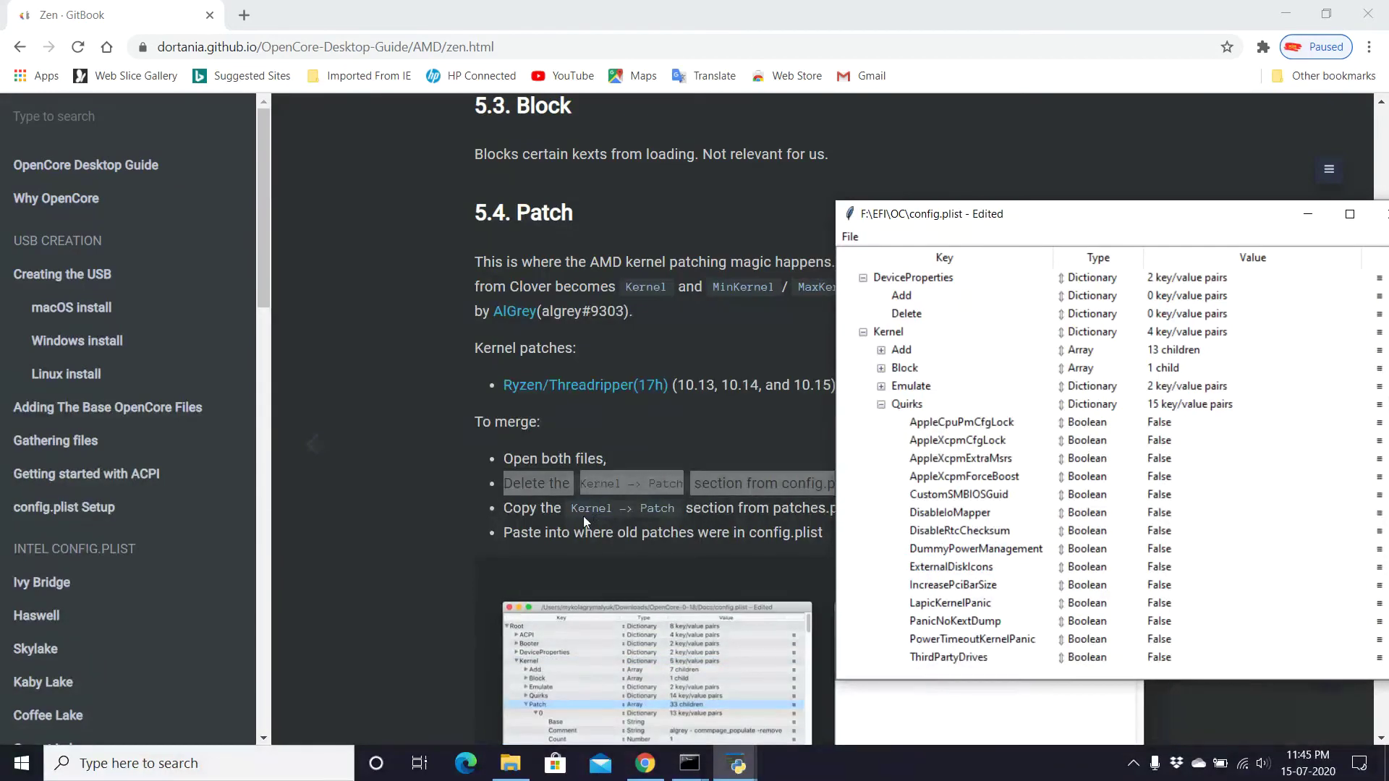
Highlight the guide's step about copying Patch from patches.plist.
left_click(549, 510)
left_click_drag(510, 517, 882, 501)
left_click(736, 761)
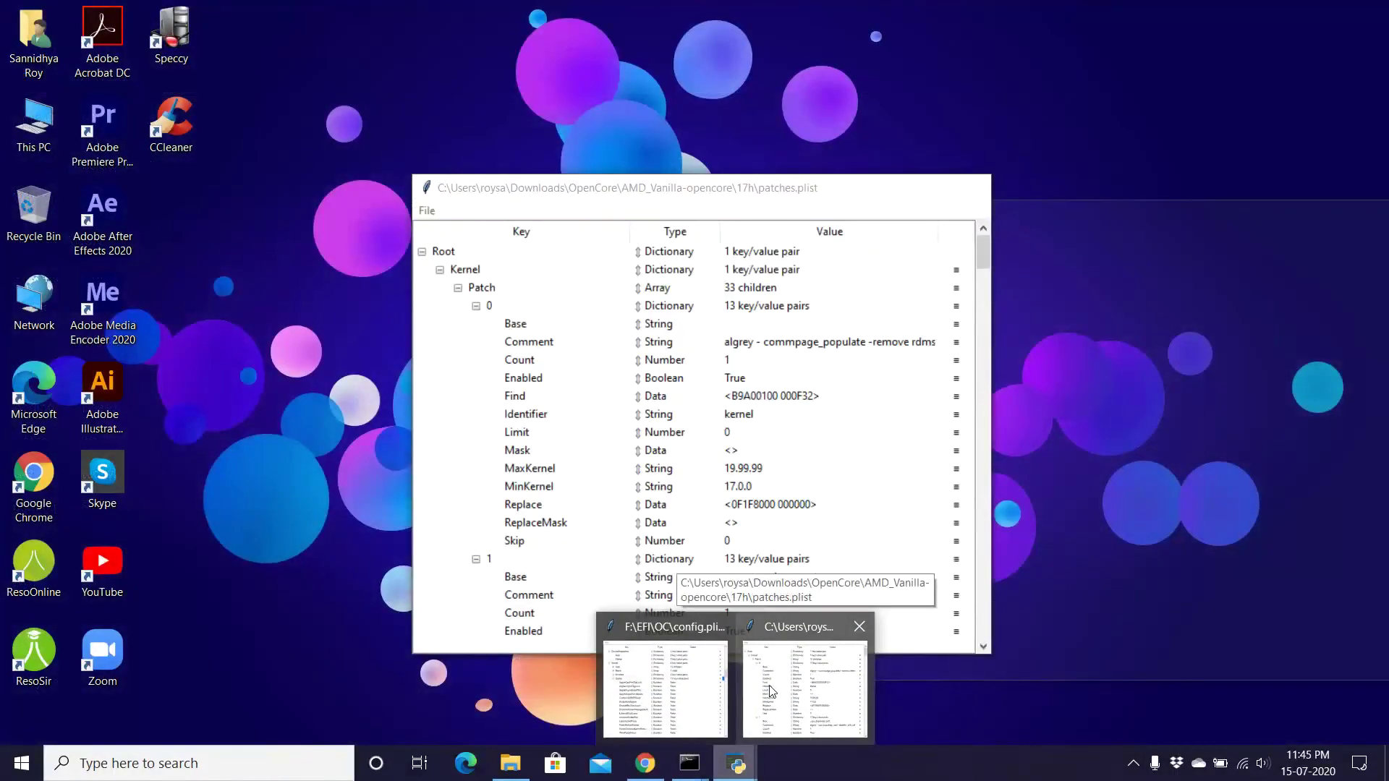
Copy the Patch array from patches.plist.
left_click(771, 690)
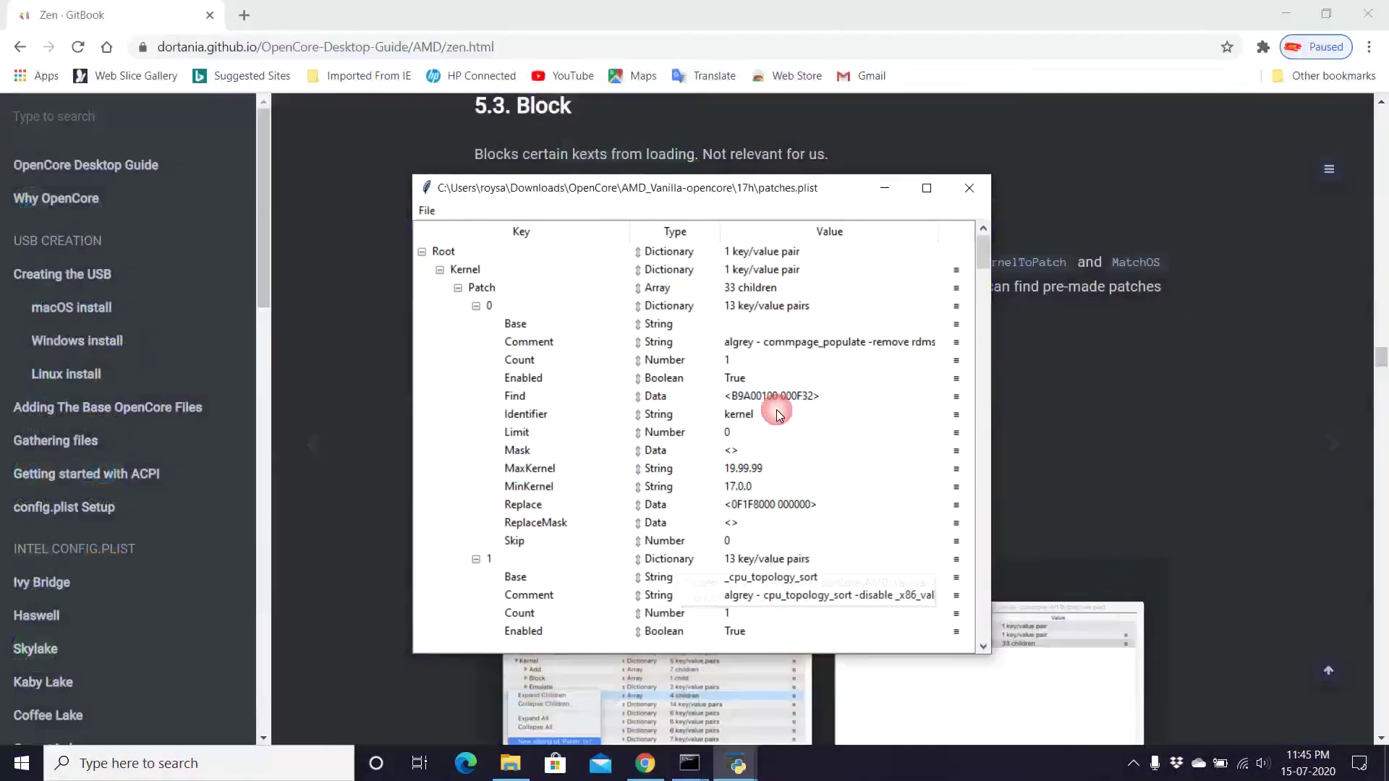
left_click(478, 289)
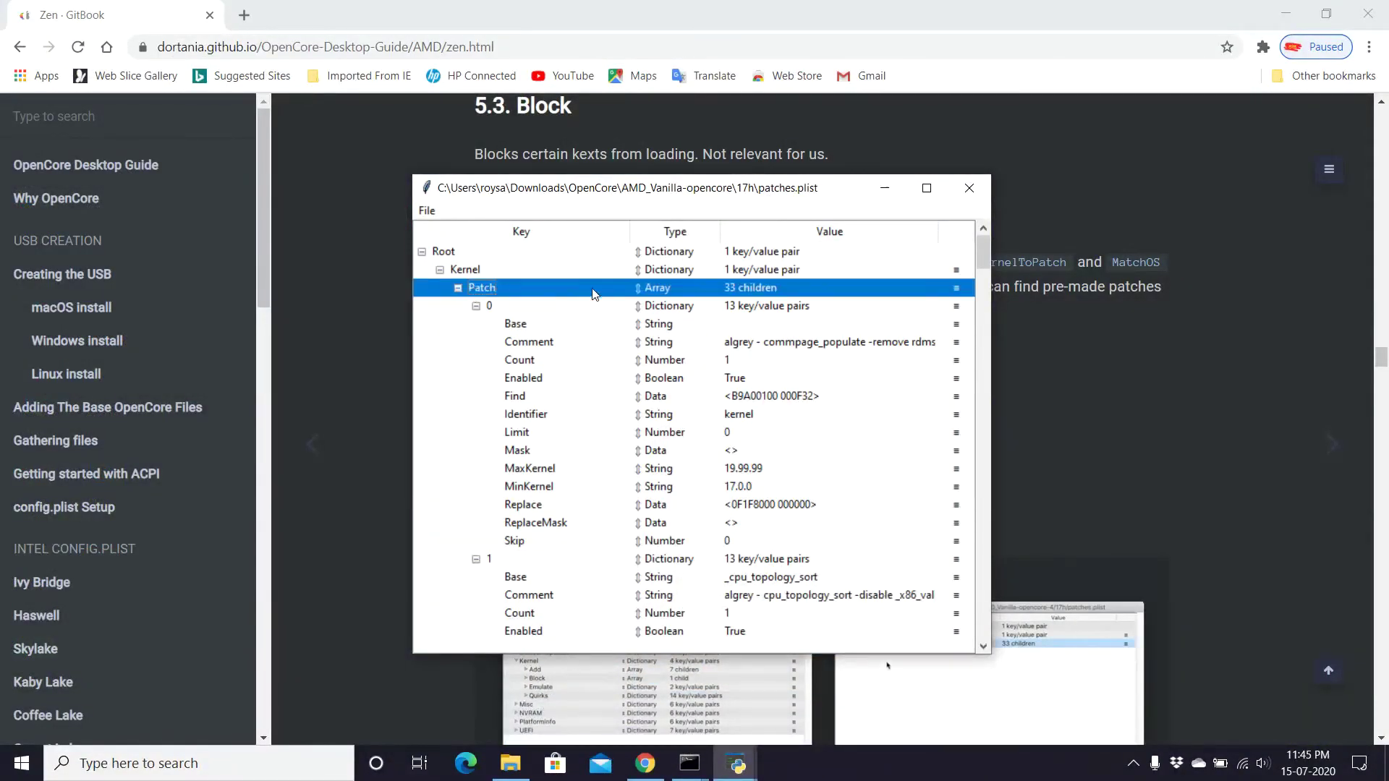
right_click(515, 285)
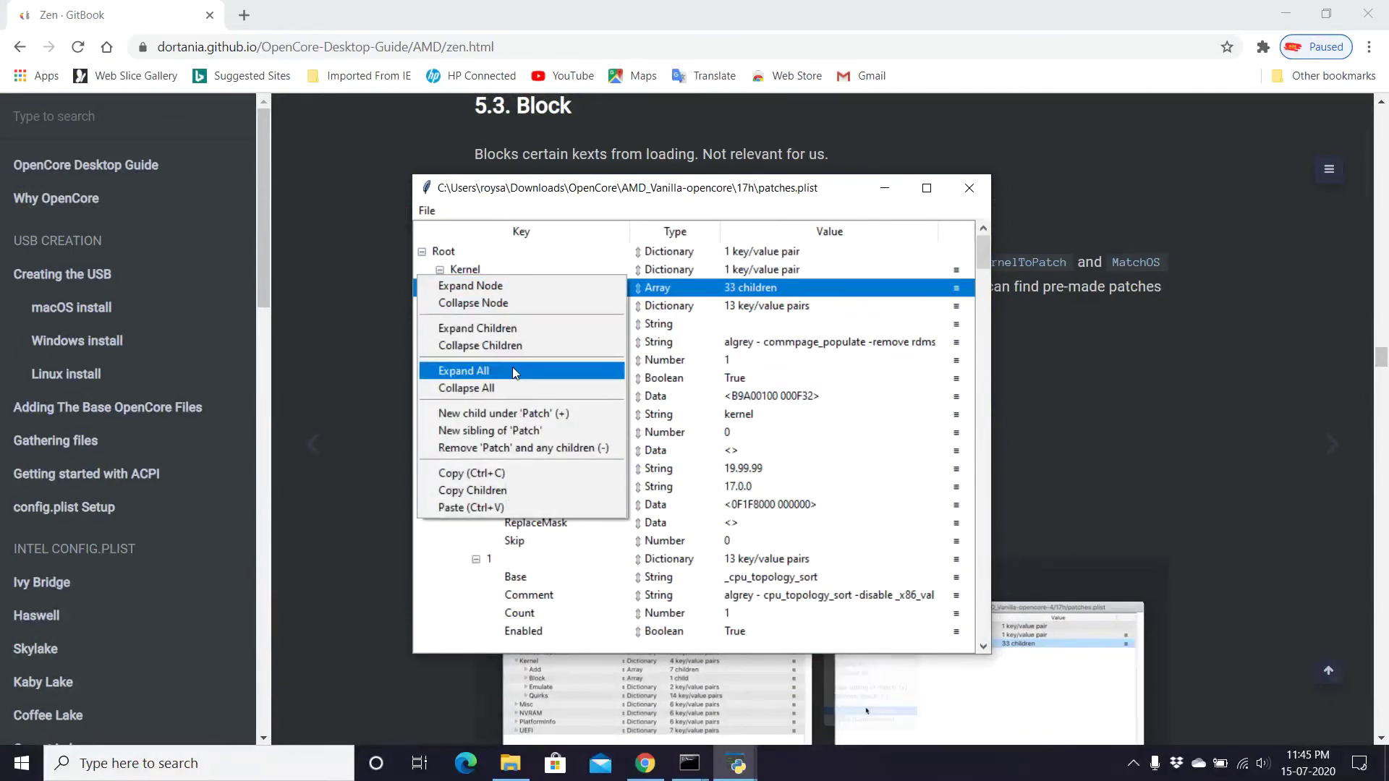
left_click(511, 472)
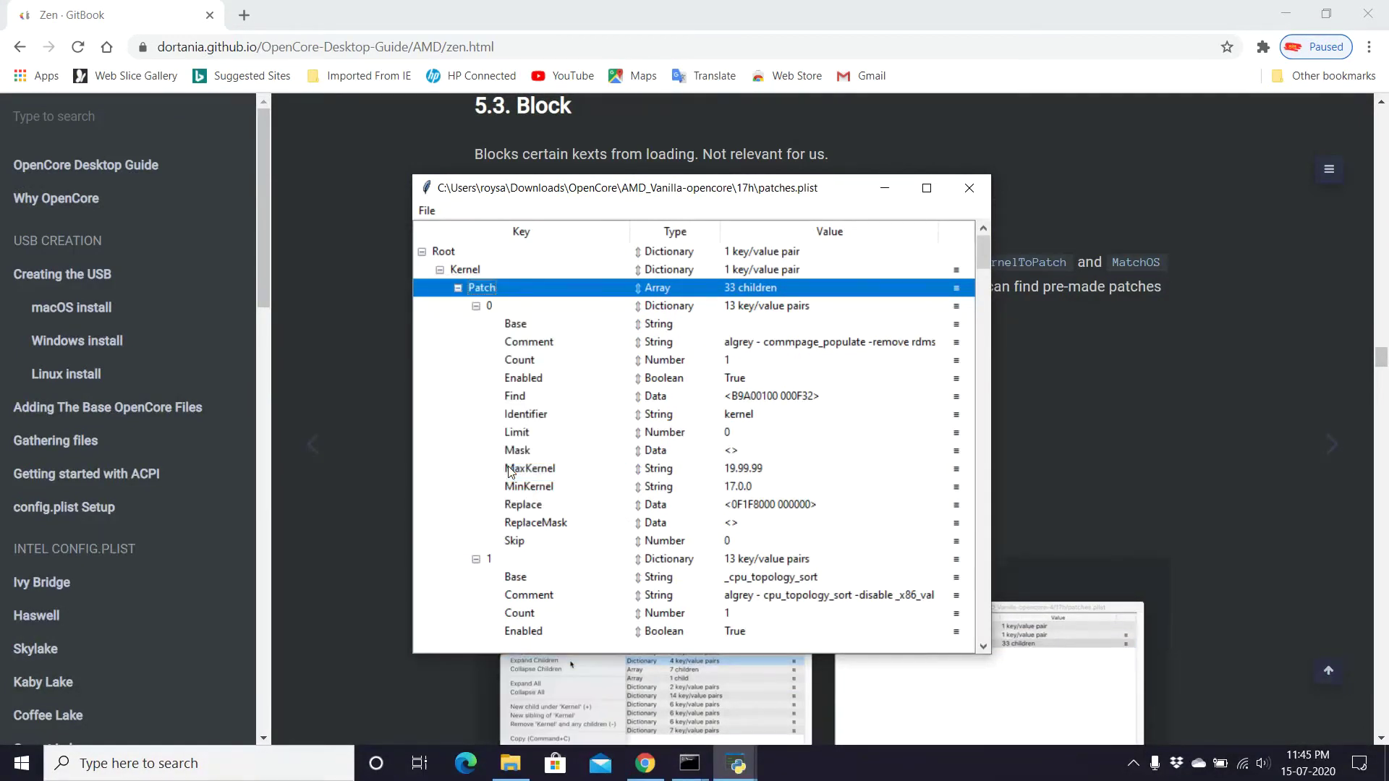
Paste the Patch array into config.plist's Kernel section and close patches.plist.
mouse_move(736, 761)
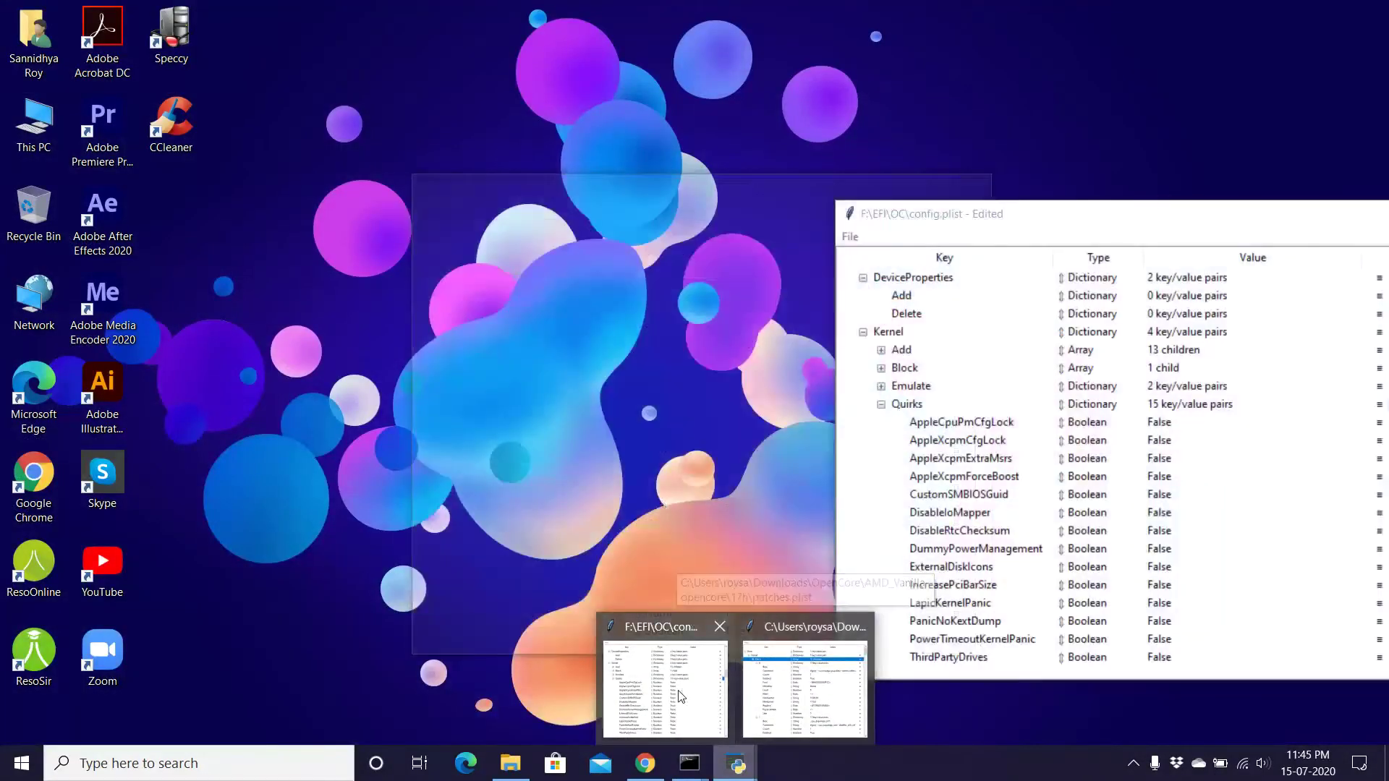
left_click(665, 687)
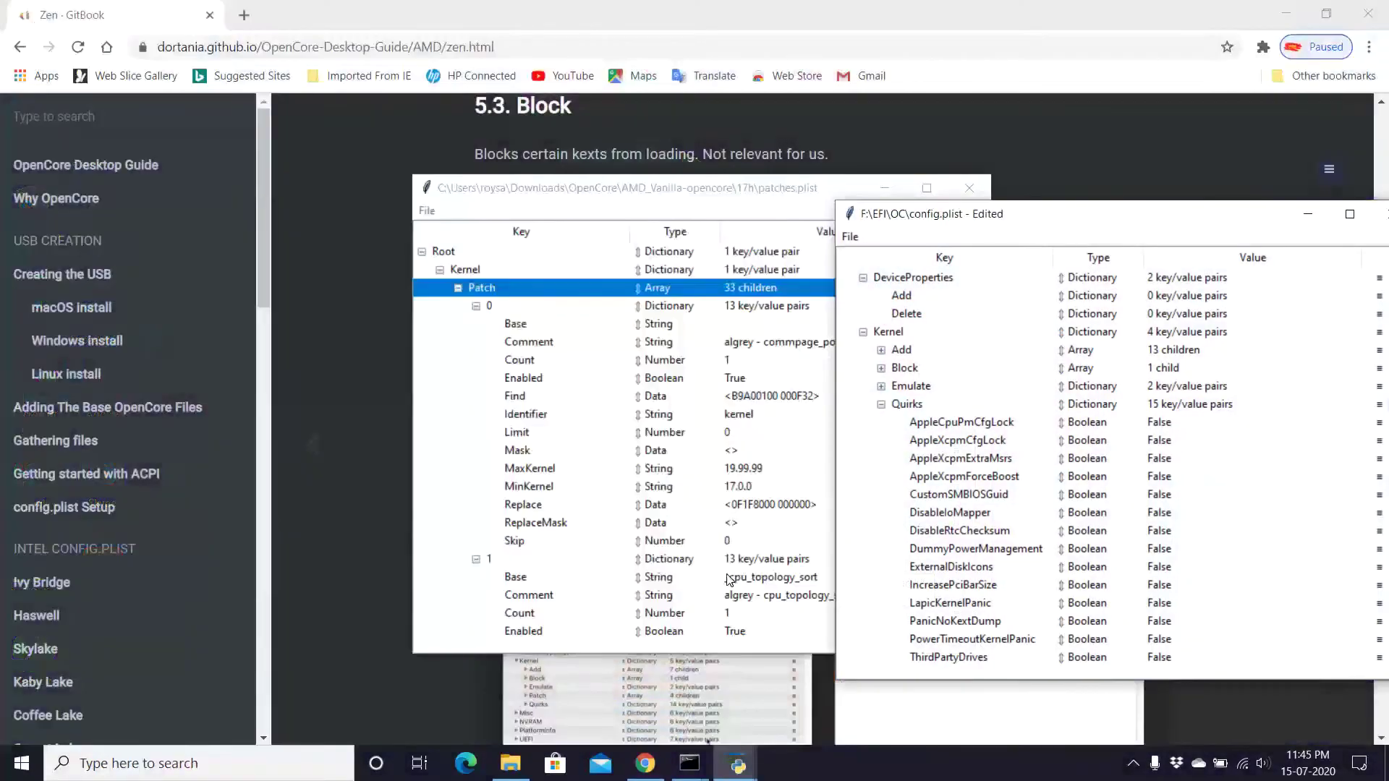
left_click(899, 330)
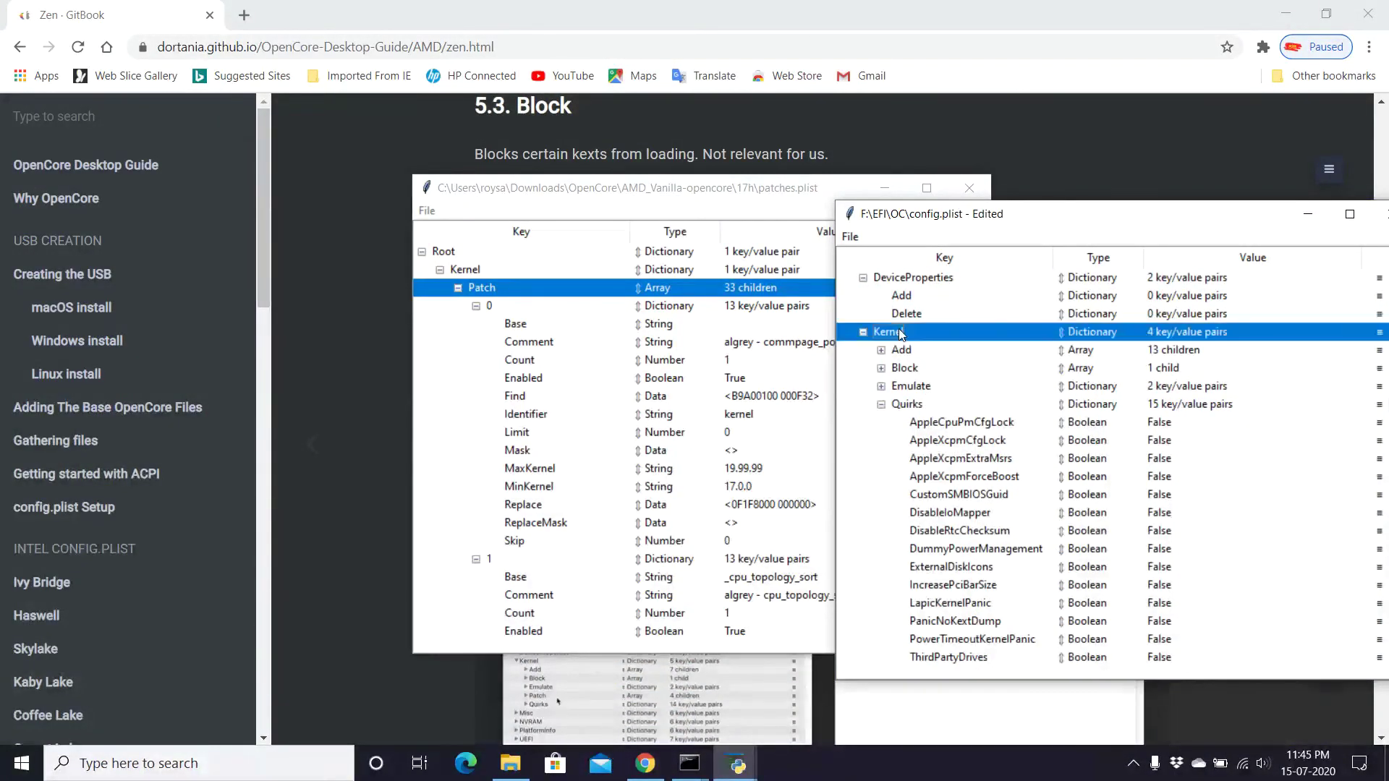
right_click(899, 329)
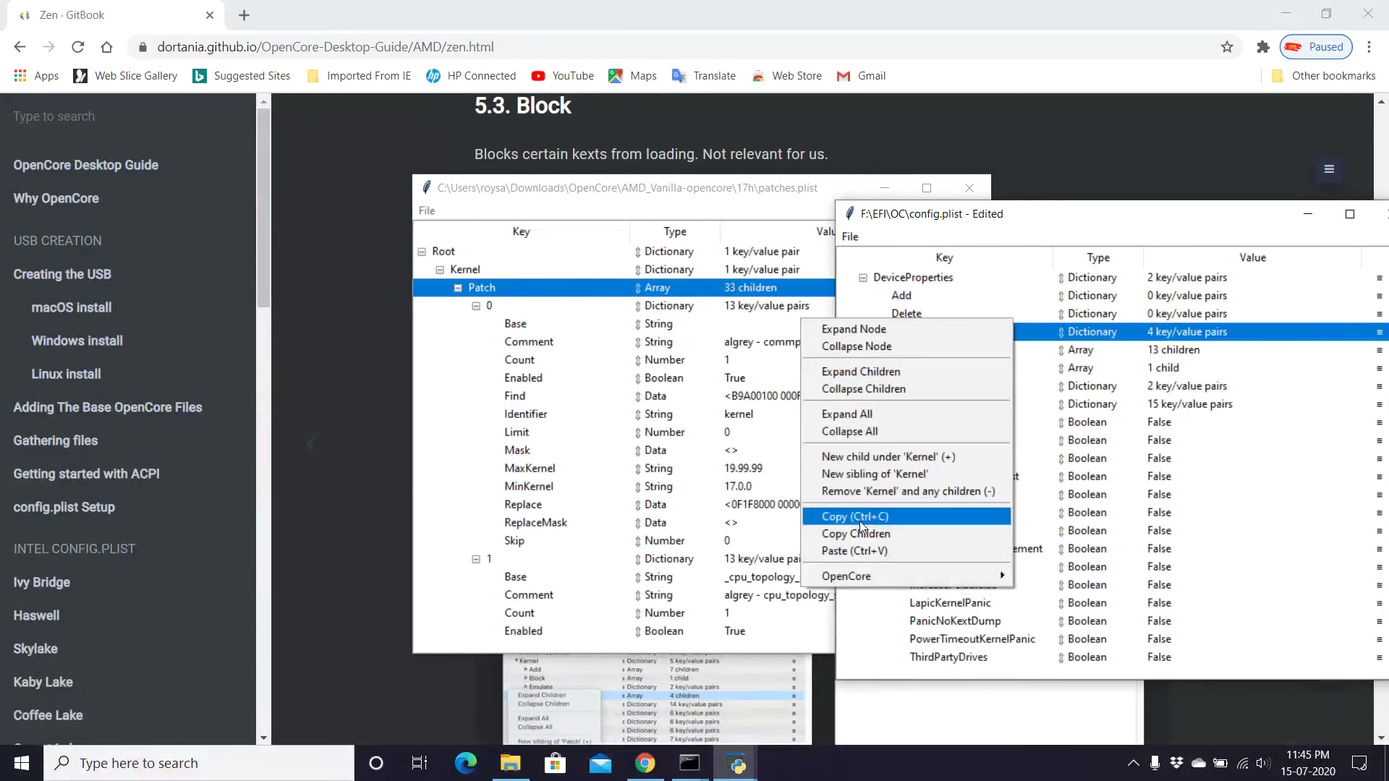
left_click(859, 552)
scroll(1013, 579, "down", 1)
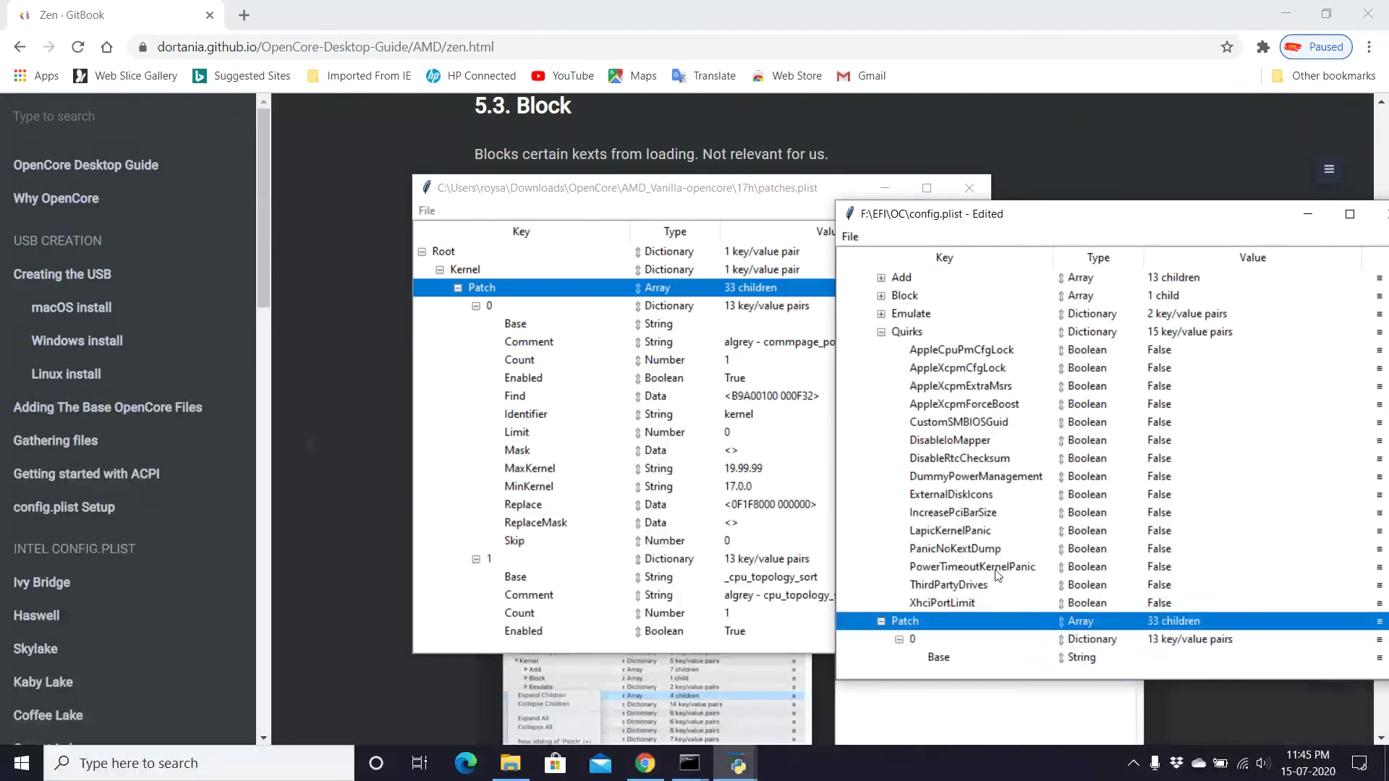
left_click_drag(1056, 220, 797, 217)
left_click(964, 188)
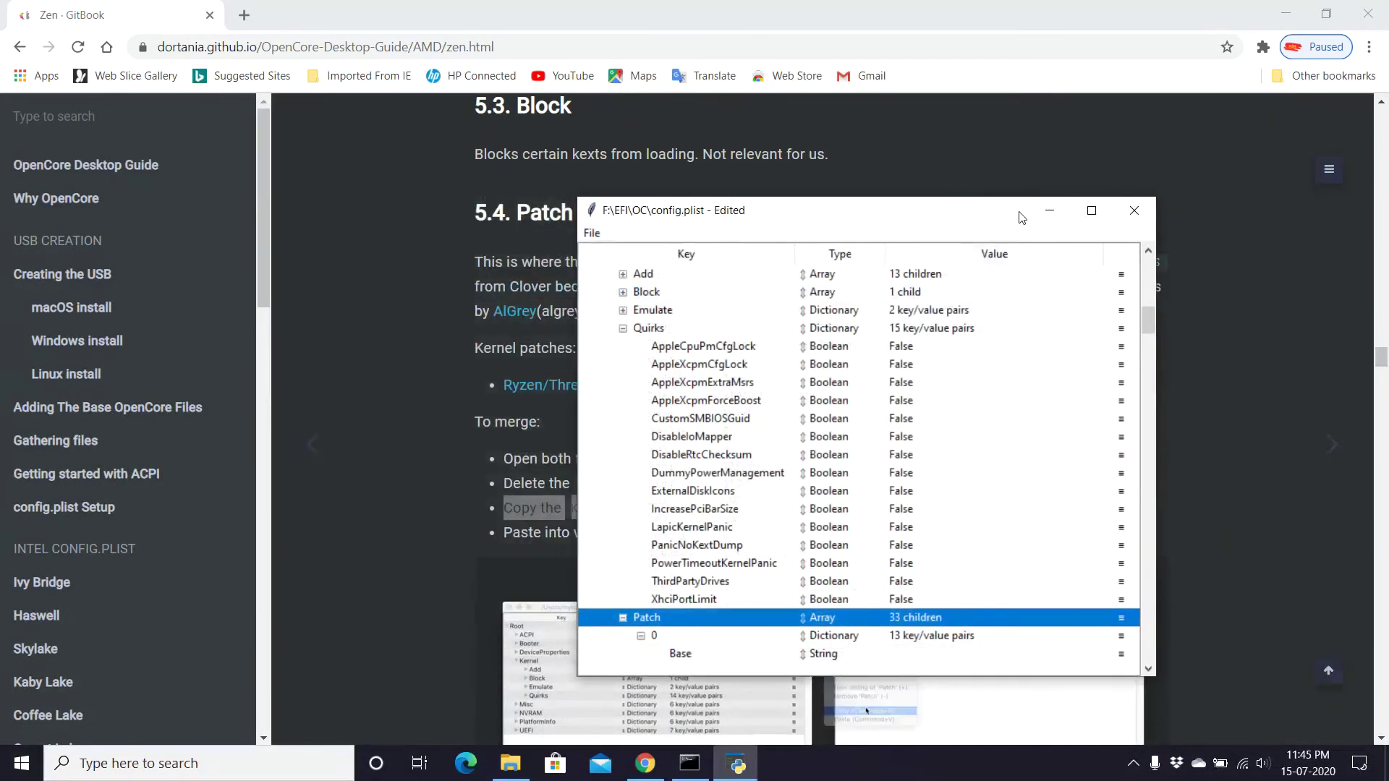
left_click(1007, 448)
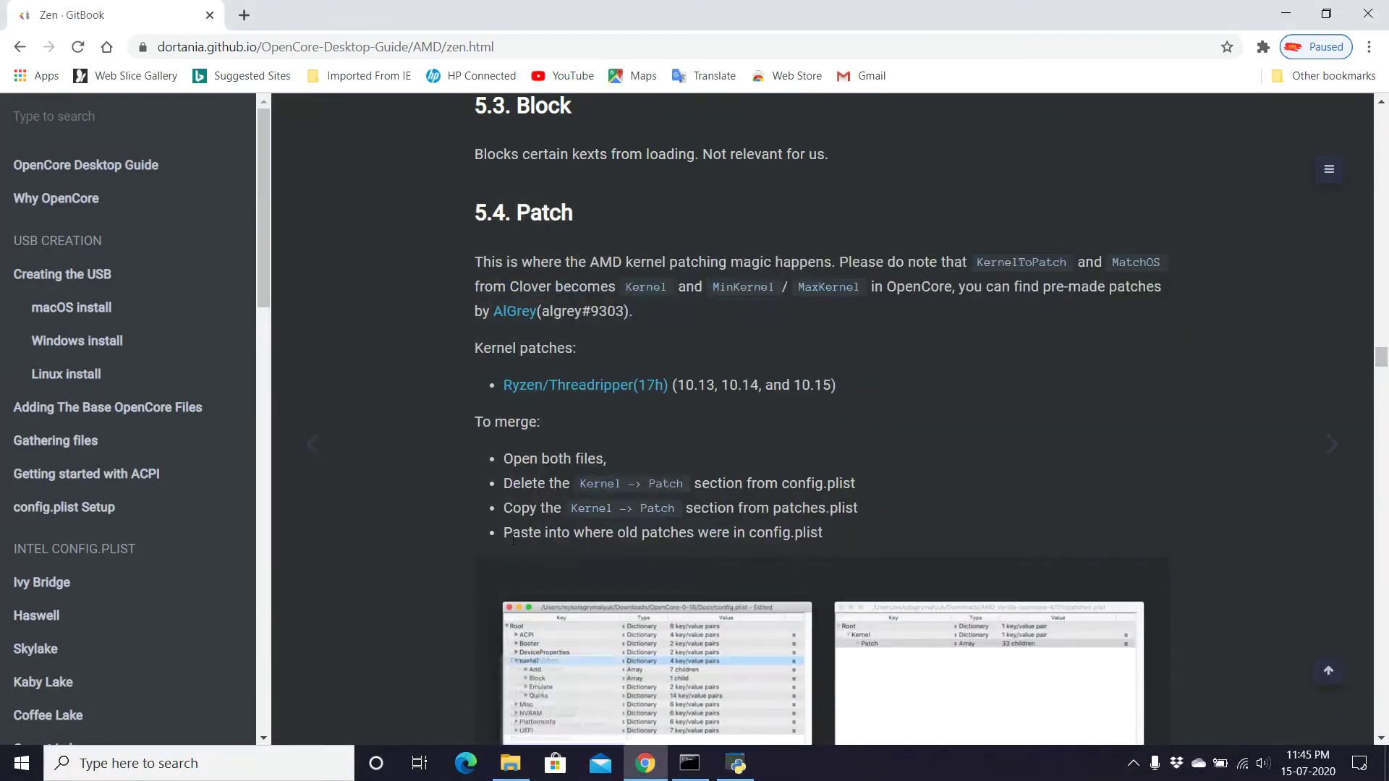
Scroll the guide to the 5.5 Quirks section.
left_click_drag(503, 533, 822, 533)
left_click(897, 531)
scroll(897, 531, "down", 10)
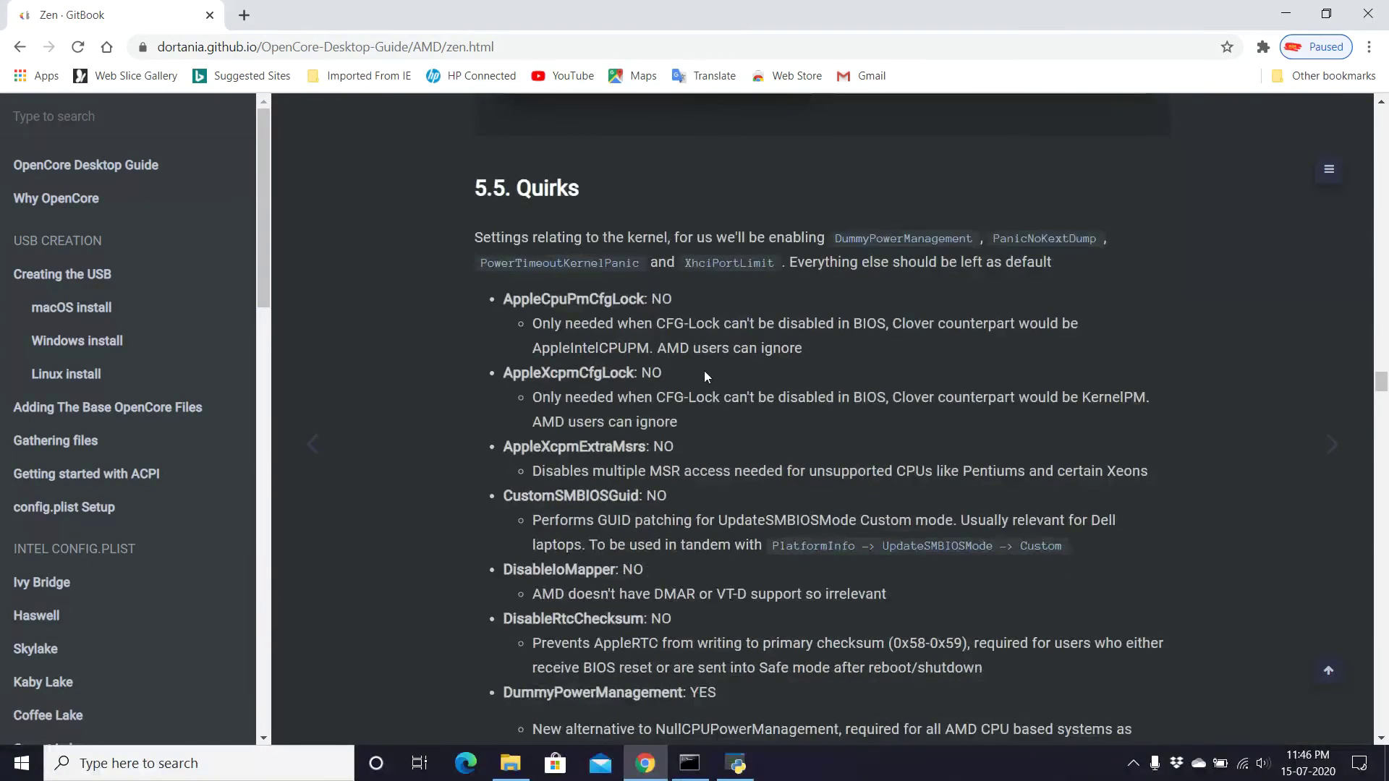
double_click(523, 187)
left_click(724, 372)
Collapse the pasted Patch list and line up config.plist's Kernel Quirks beside the guide's list.
left_click(738, 765)
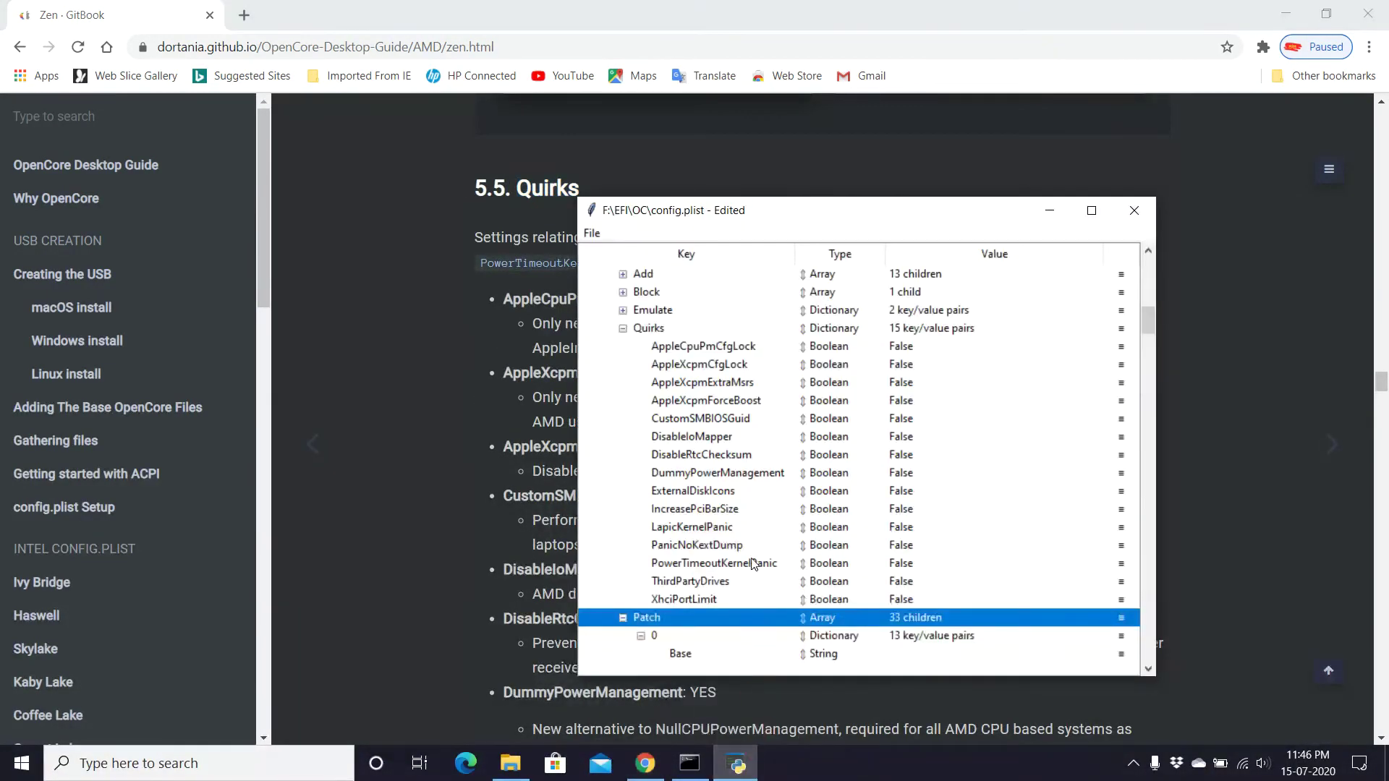
scroll(633, 506, "down", 3)
left_click(623, 437)
scroll(774, 391, "up", 4)
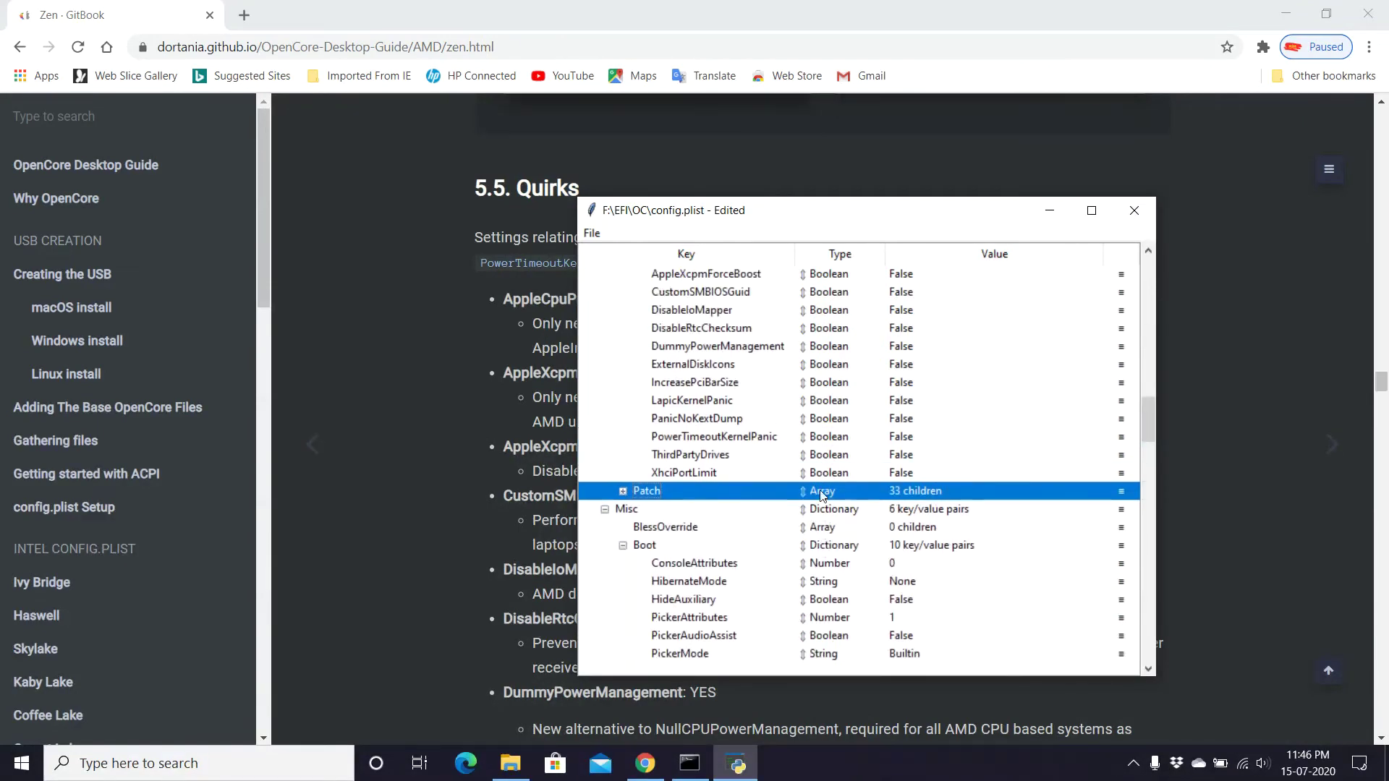
left_click(776, 387)
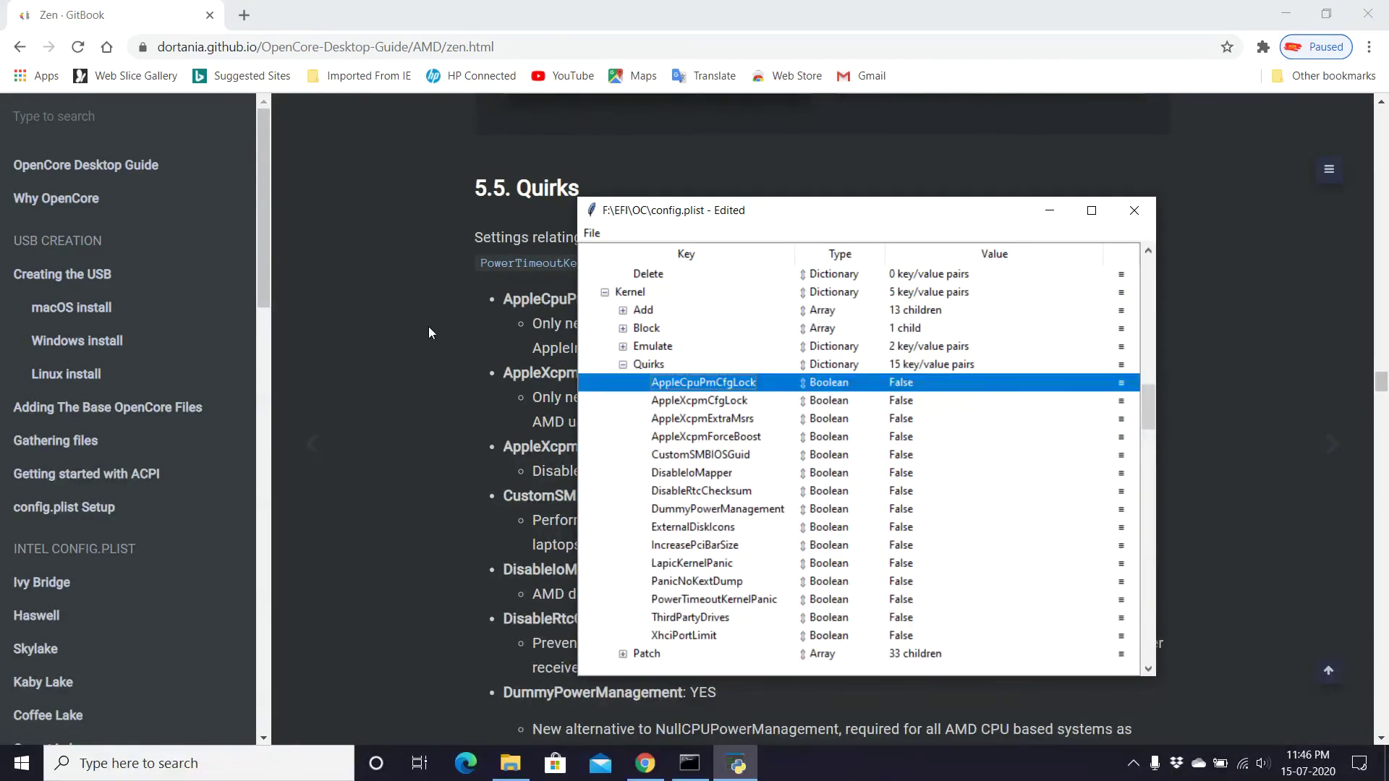
left_click(523, 330)
double_click(600, 299)
left_click(721, 300)
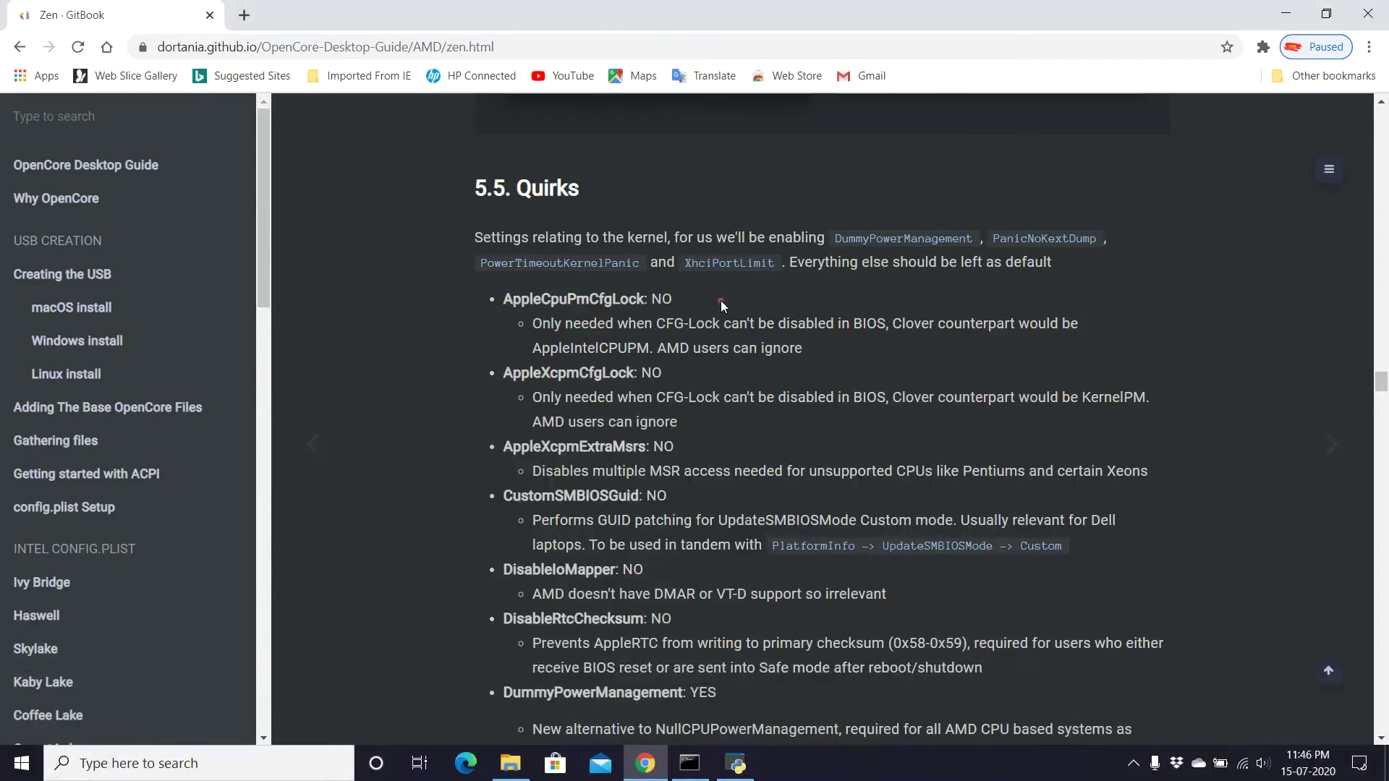
left_click(735, 763)
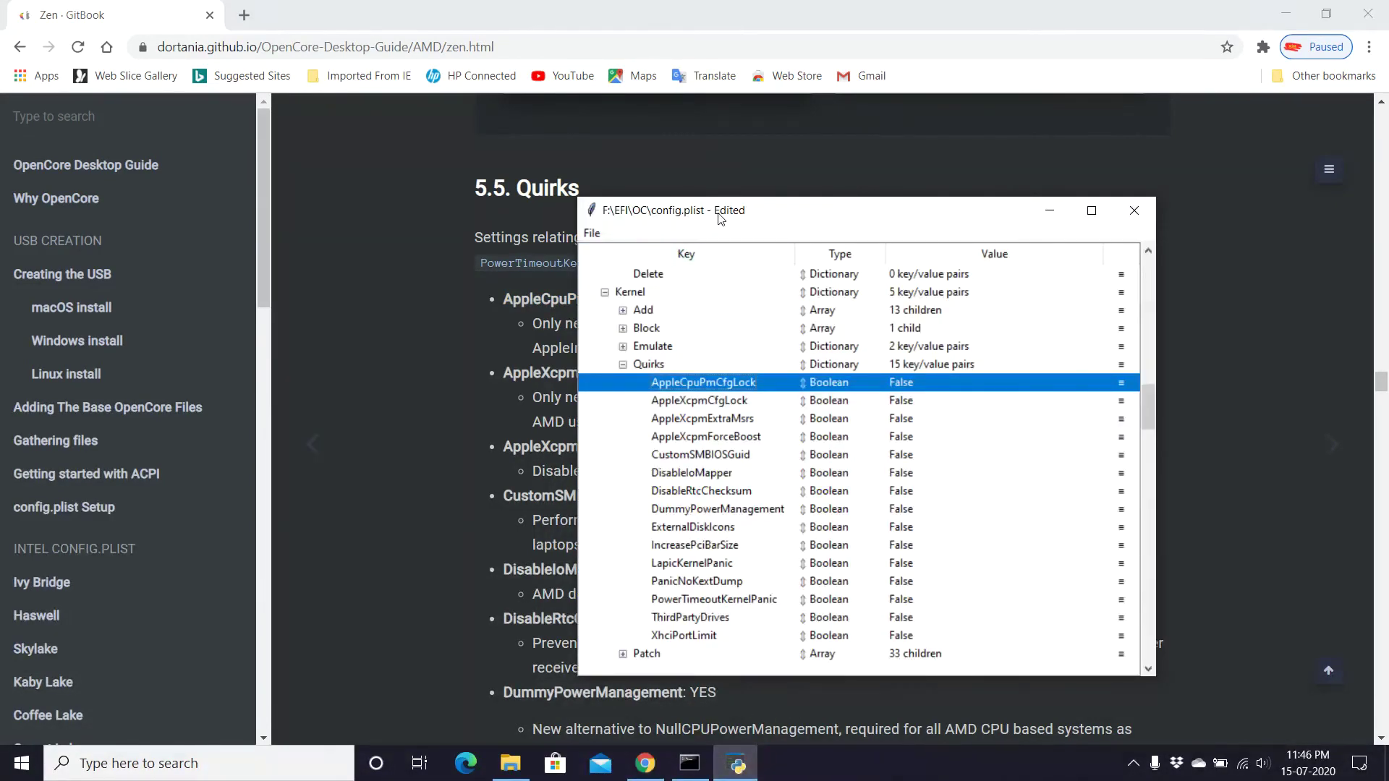
left_click_drag(721, 220, 883, 220)
Set DummyPowerManagement, PanicNoKextDump, PowerTimeoutKernelPanic and XhciPortLimit to True.
key("Down")
key("Down")
key("Down")
key("Down")
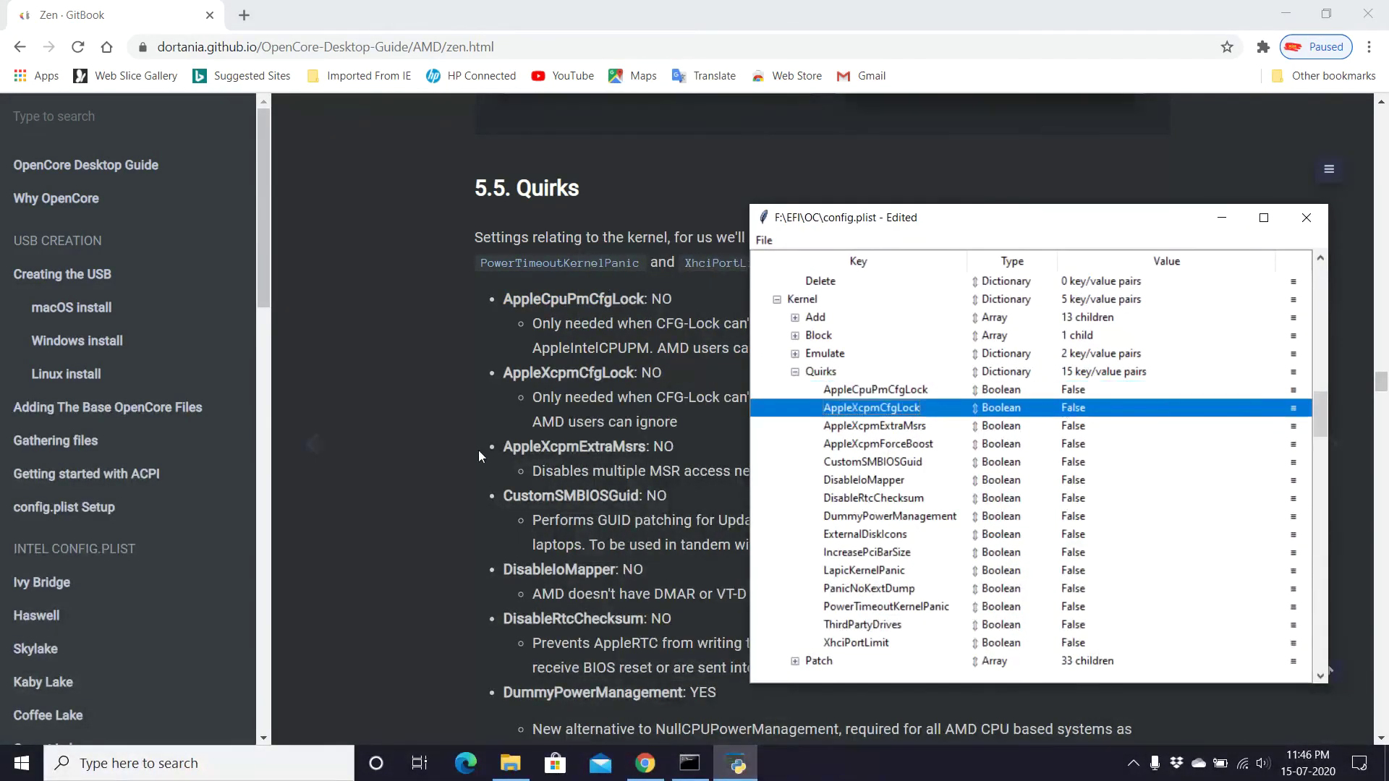
key("Down")
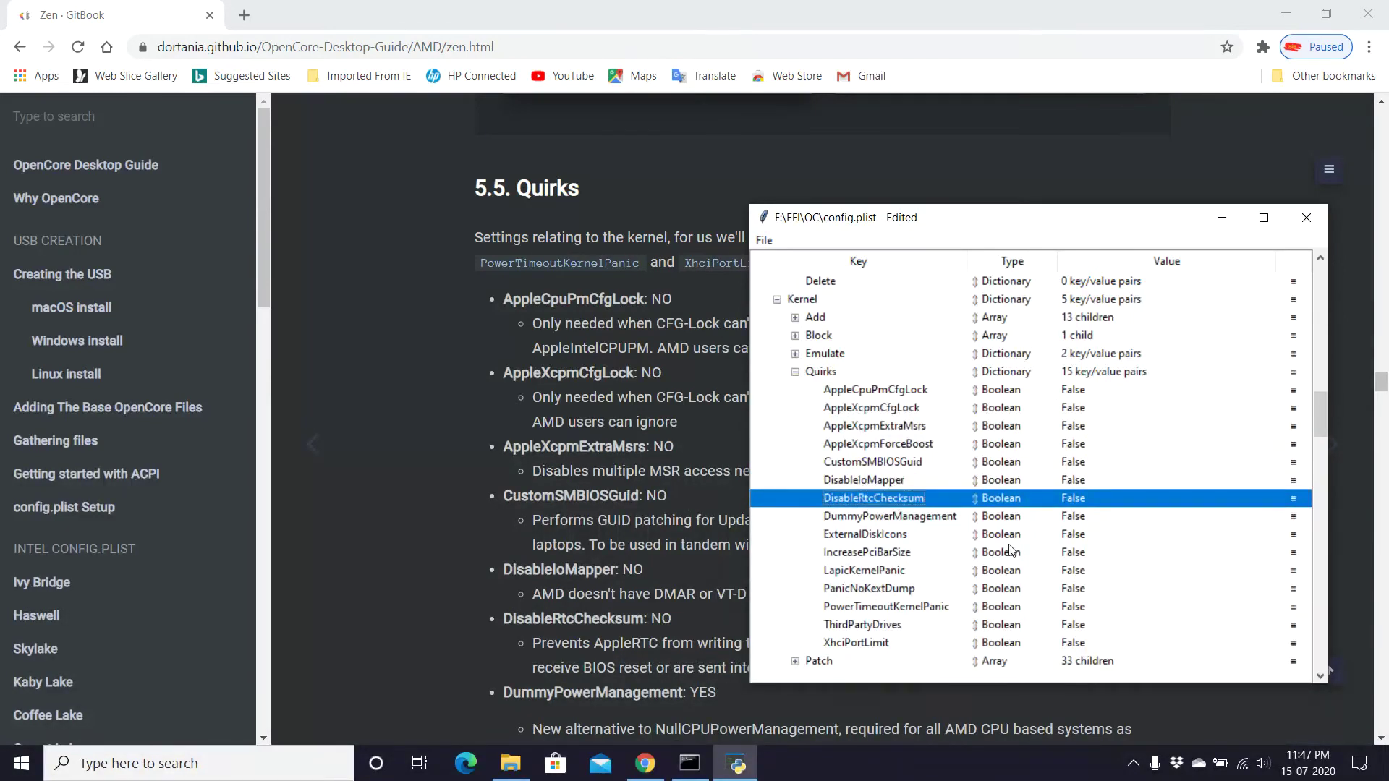
key("Down")
key("Return")
scroll(521, 507, "down", 5)
key("Down")
key("Down")
key("Down")
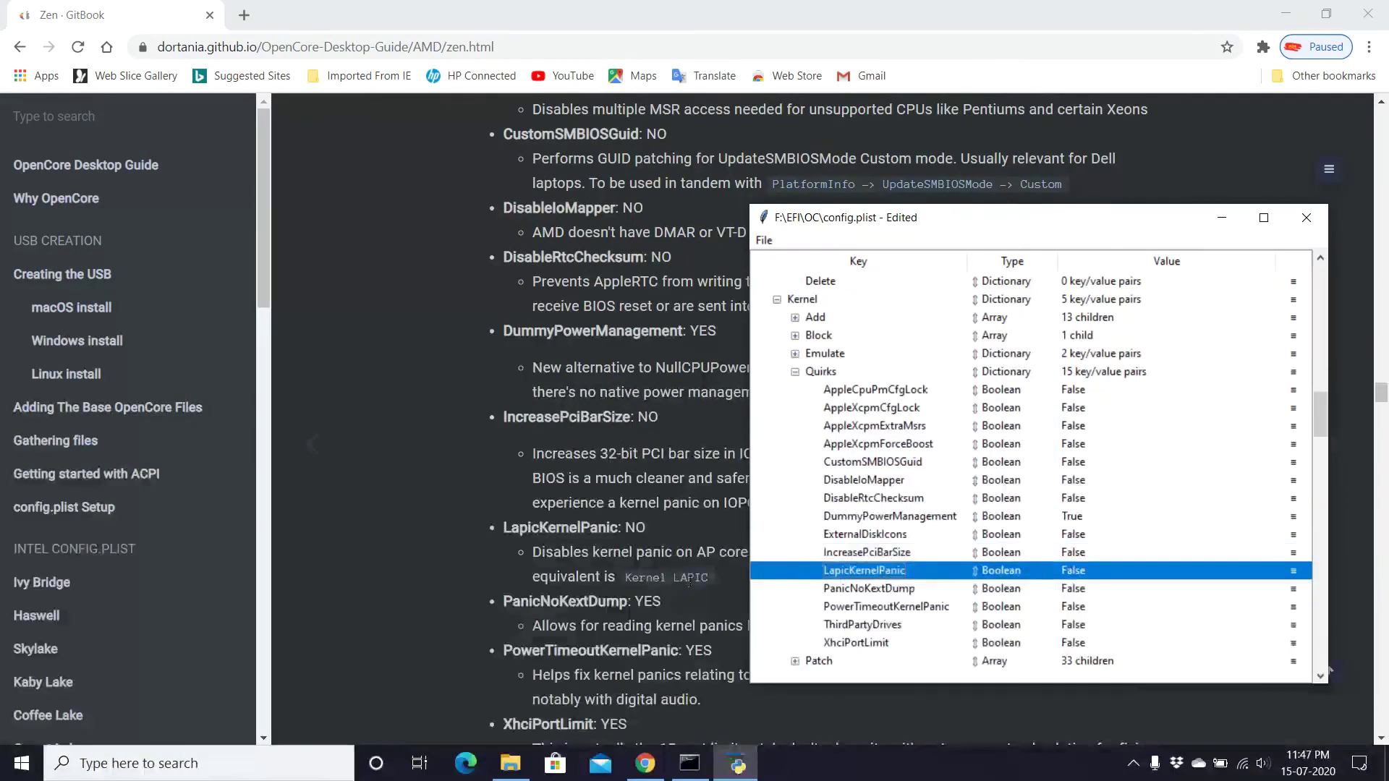
key("Down")
key("Return")
scroll(724, 507, "down", 3)
key("Down")
key("Return")
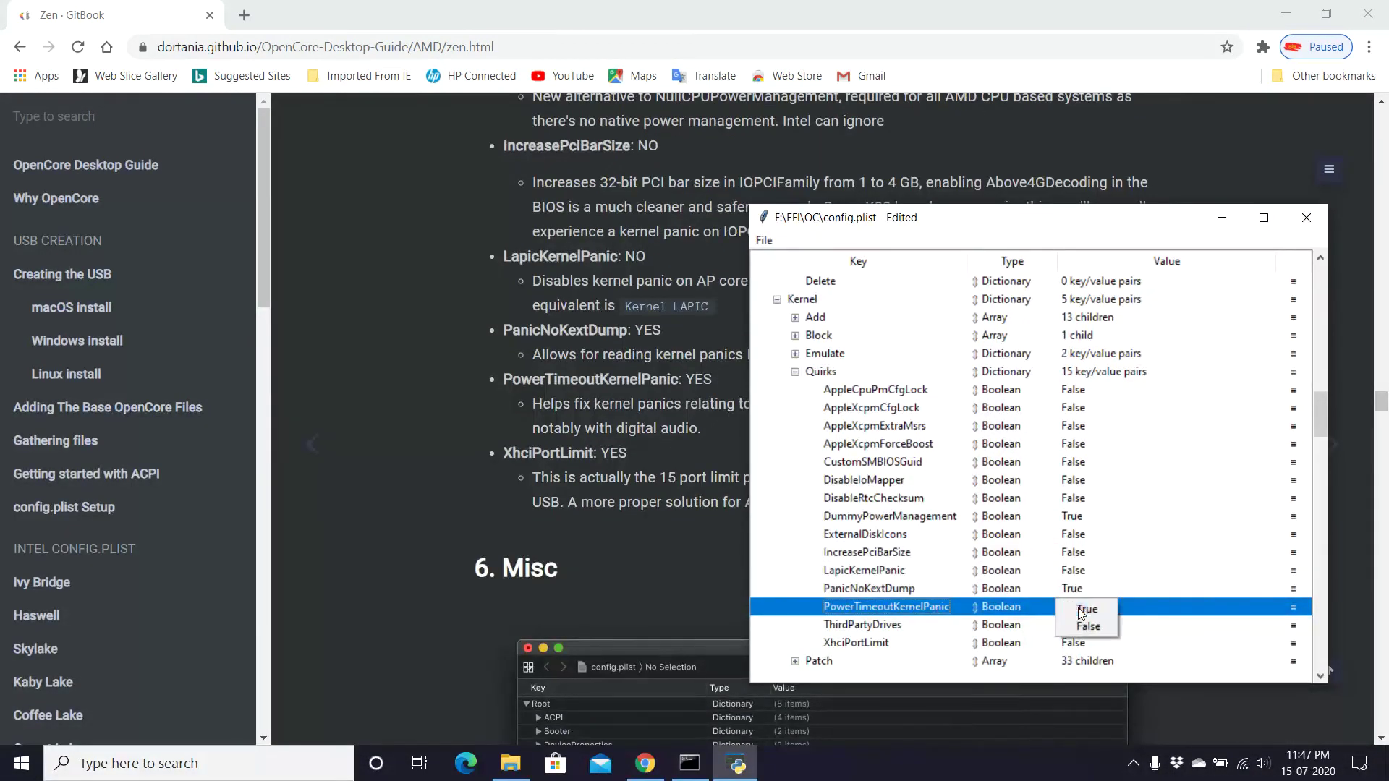
key("Down")
key("Down")
key("Return")
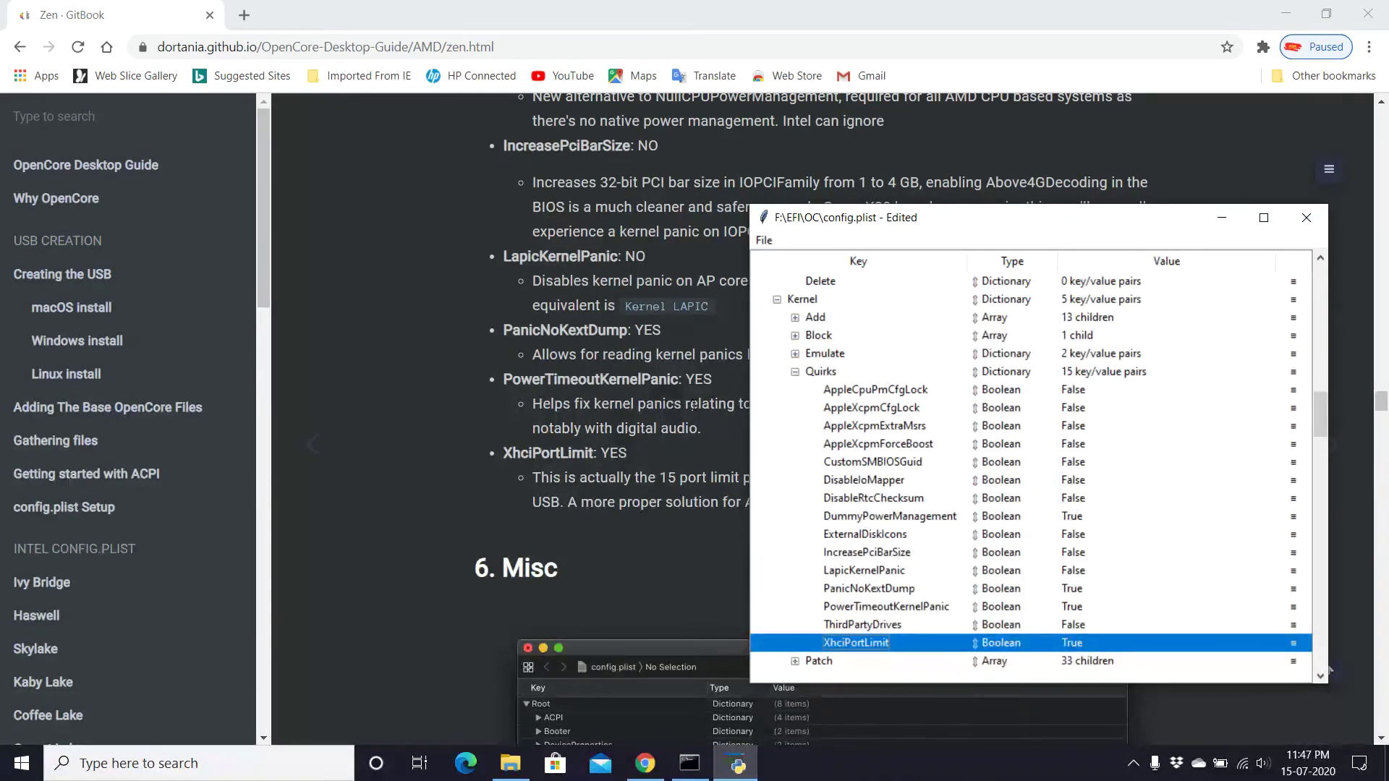
scroll(578, 434, "down", 4)
key("super+Right")
Widen the guide window on the left and scroll it to the Misc Debug settings.
left_click(295, 311)
scroll(522, 488, "down", 10)
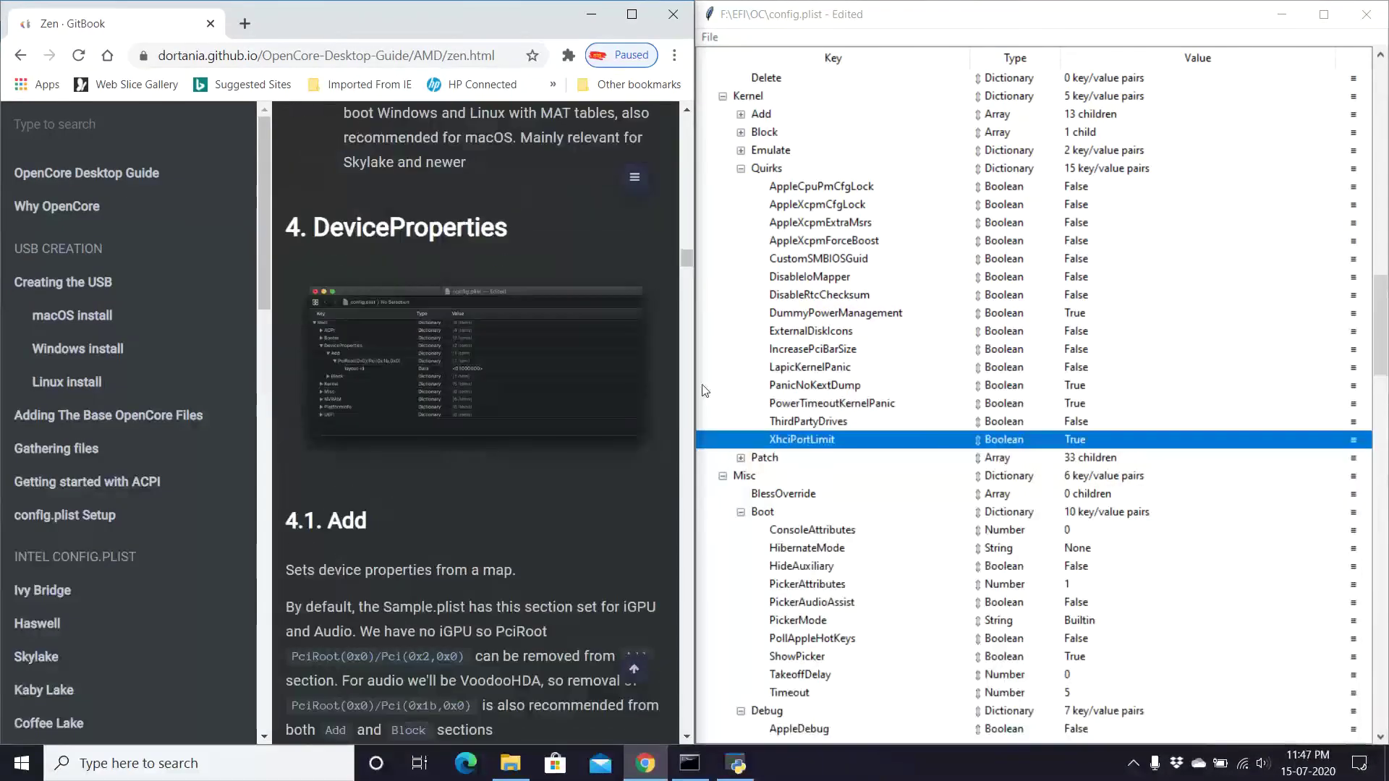
left_click_drag(695, 380, 808, 380)
scroll(797, 381, "down", 5)
scroll(797, 381, "down", 10)
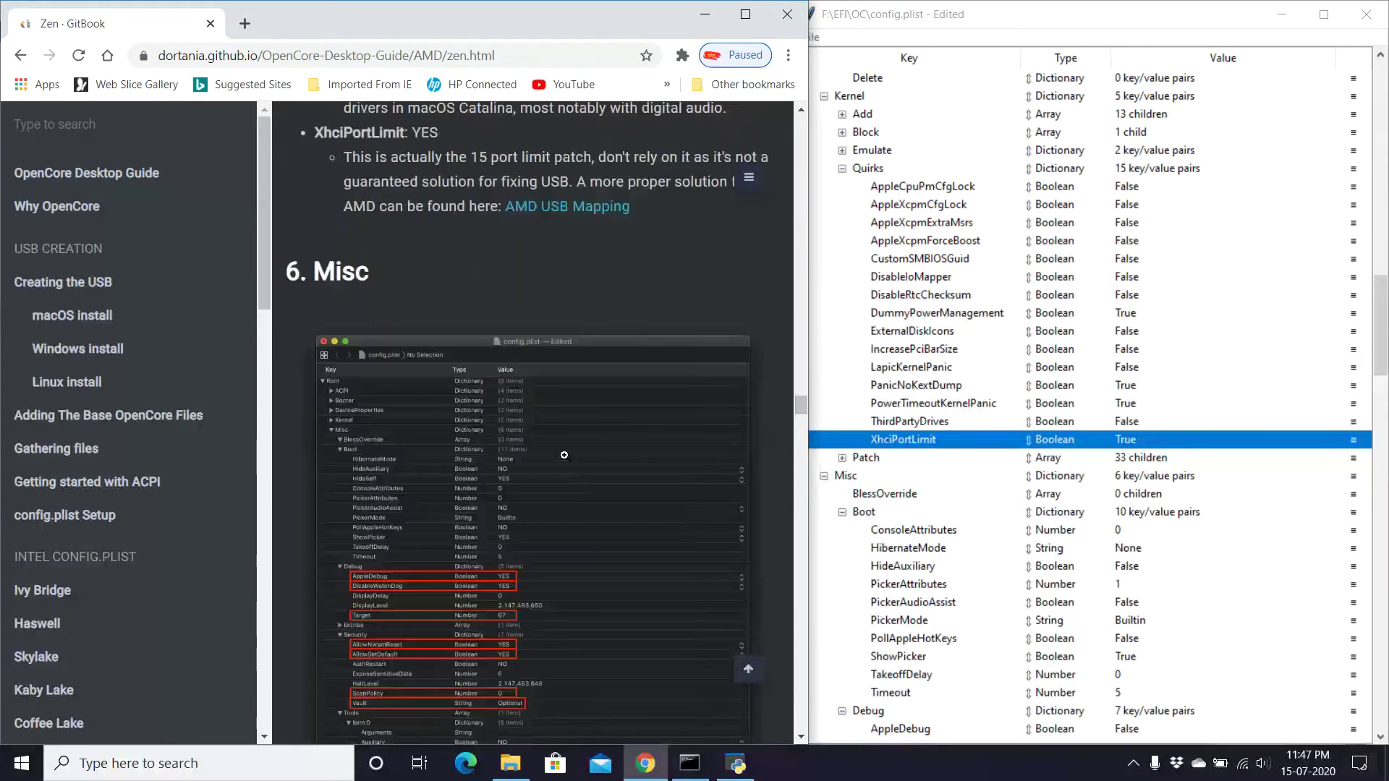
scroll(510, 398, "up", 1)
scroll(510, 398, "down", 10)
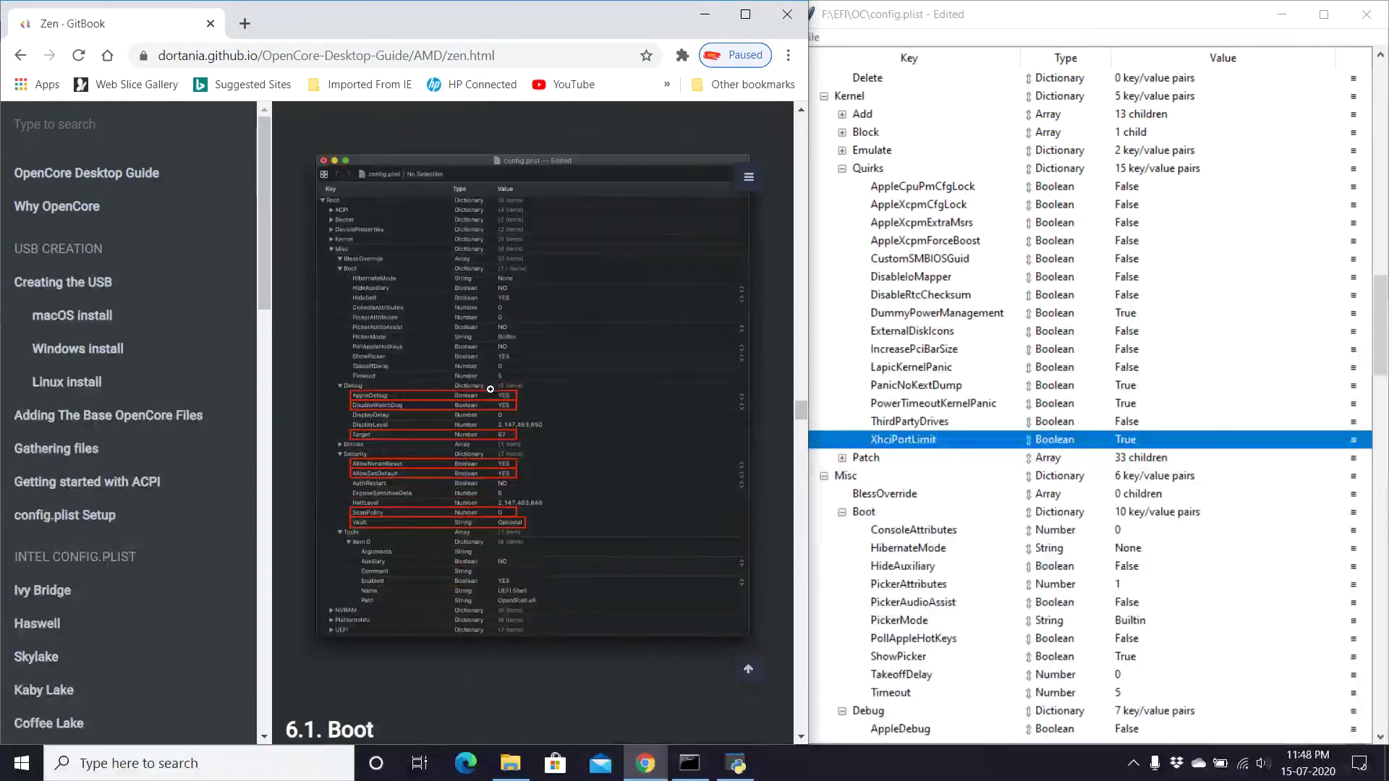
scroll(599, 400, "down", 3)
Set AppleDebug, ApplePanic and DisableWatchDog to True in Misc Debug.
left_click(846, 476)
scroll(880, 434, "down", 5)
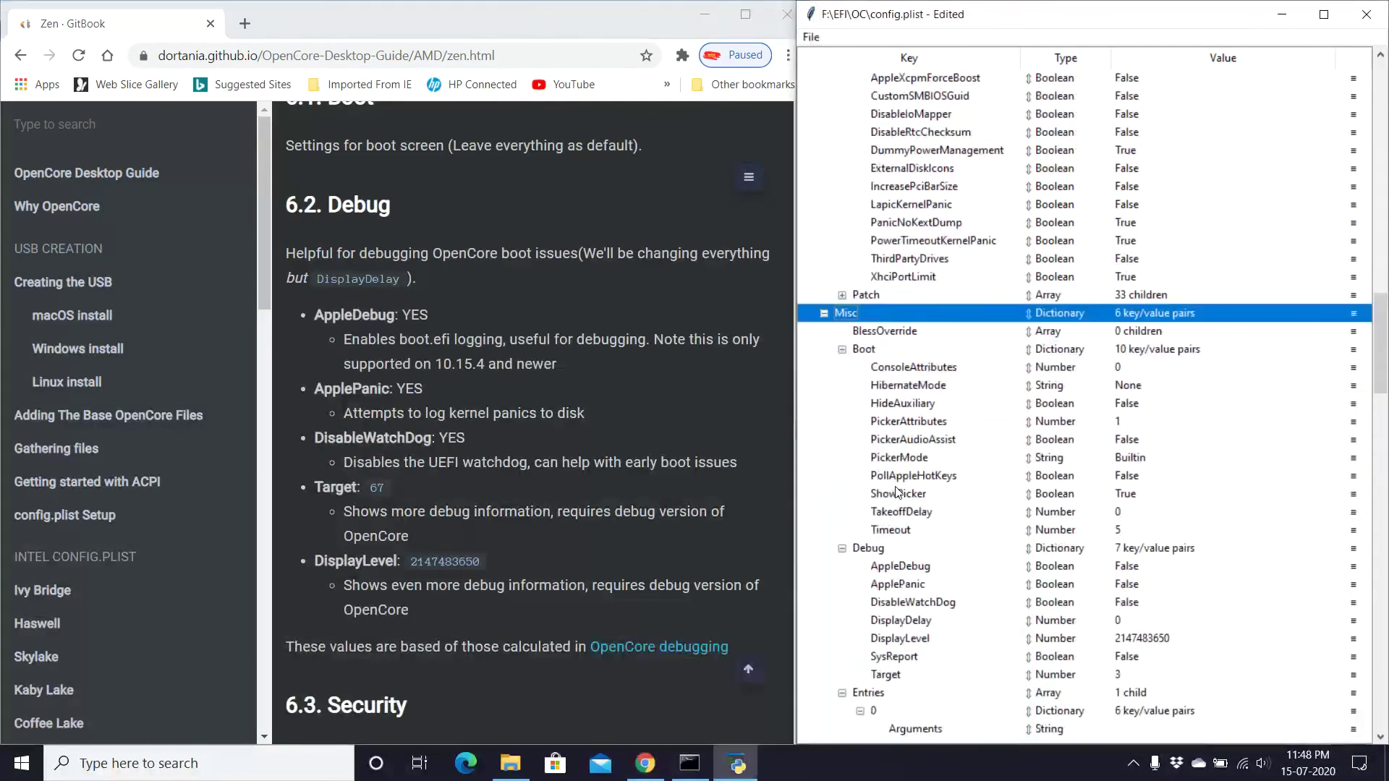
left_click(868, 421)
double_click(1126, 439)
double_click(1126, 457)
left_click(1128, 468)
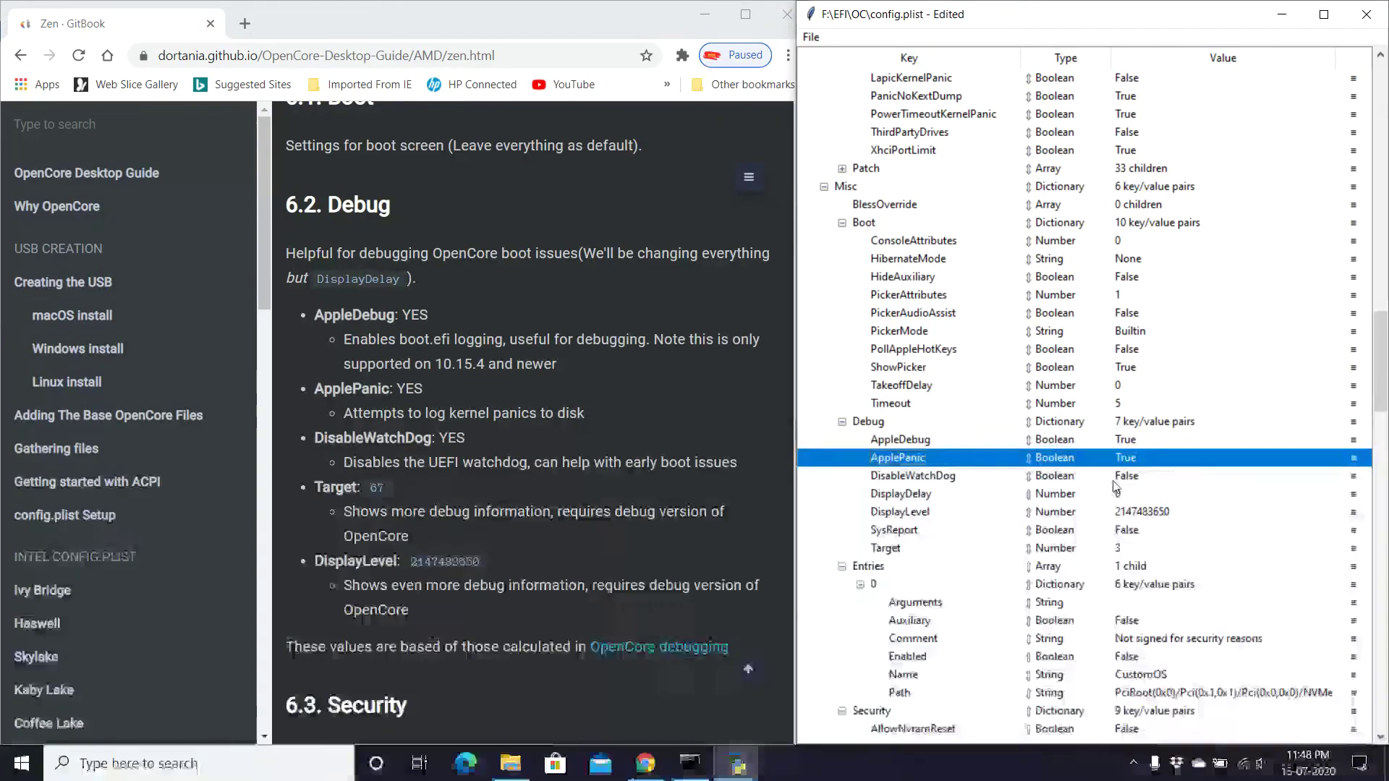
double_click(1126, 475)
left_click(1129, 487)
left_click(371, 494)
left_click(1121, 548)
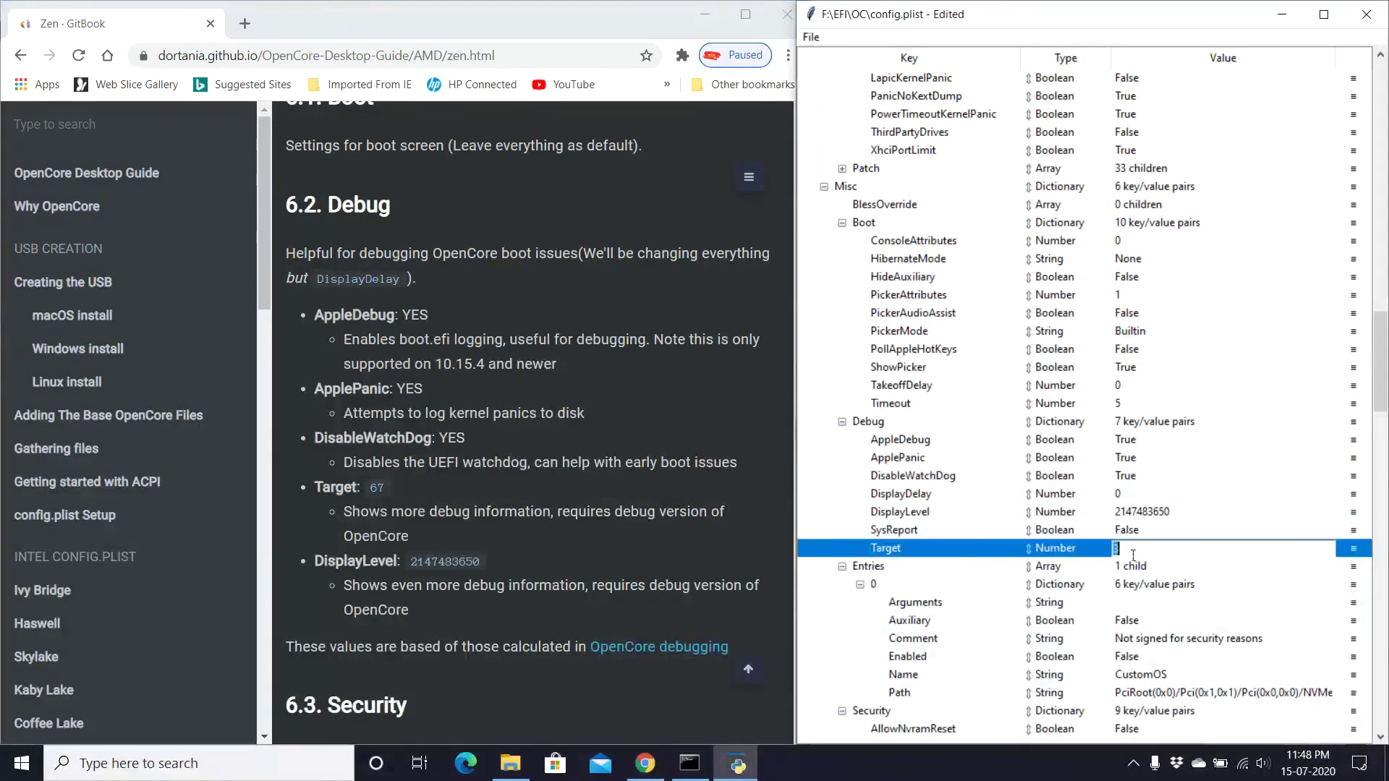
double_click(445, 561)
double_click(1143, 511)
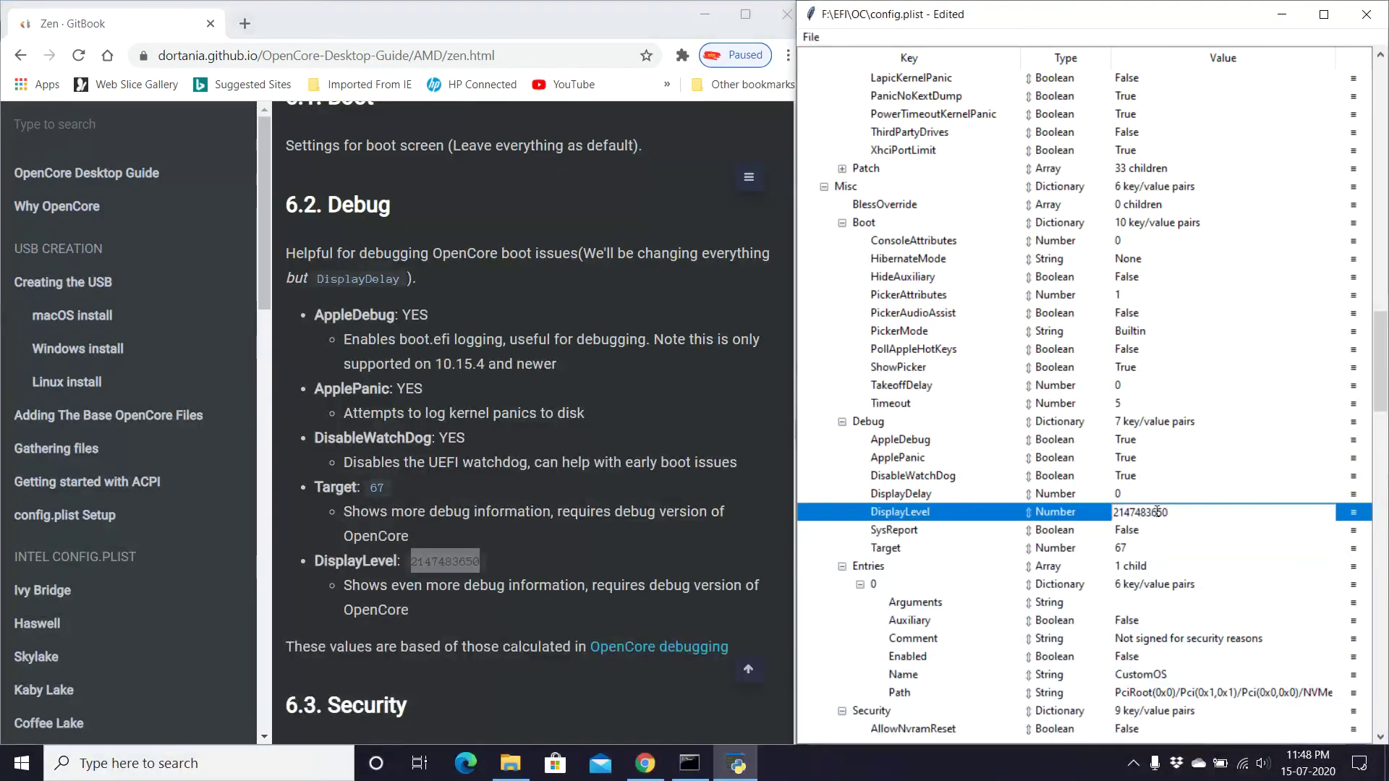
key("Return")
Read the guide's Security section and set AllowNvramReset and AllowSetDefault to True.
left_click(596, 550)
scroll(586, 557, "down", 7)
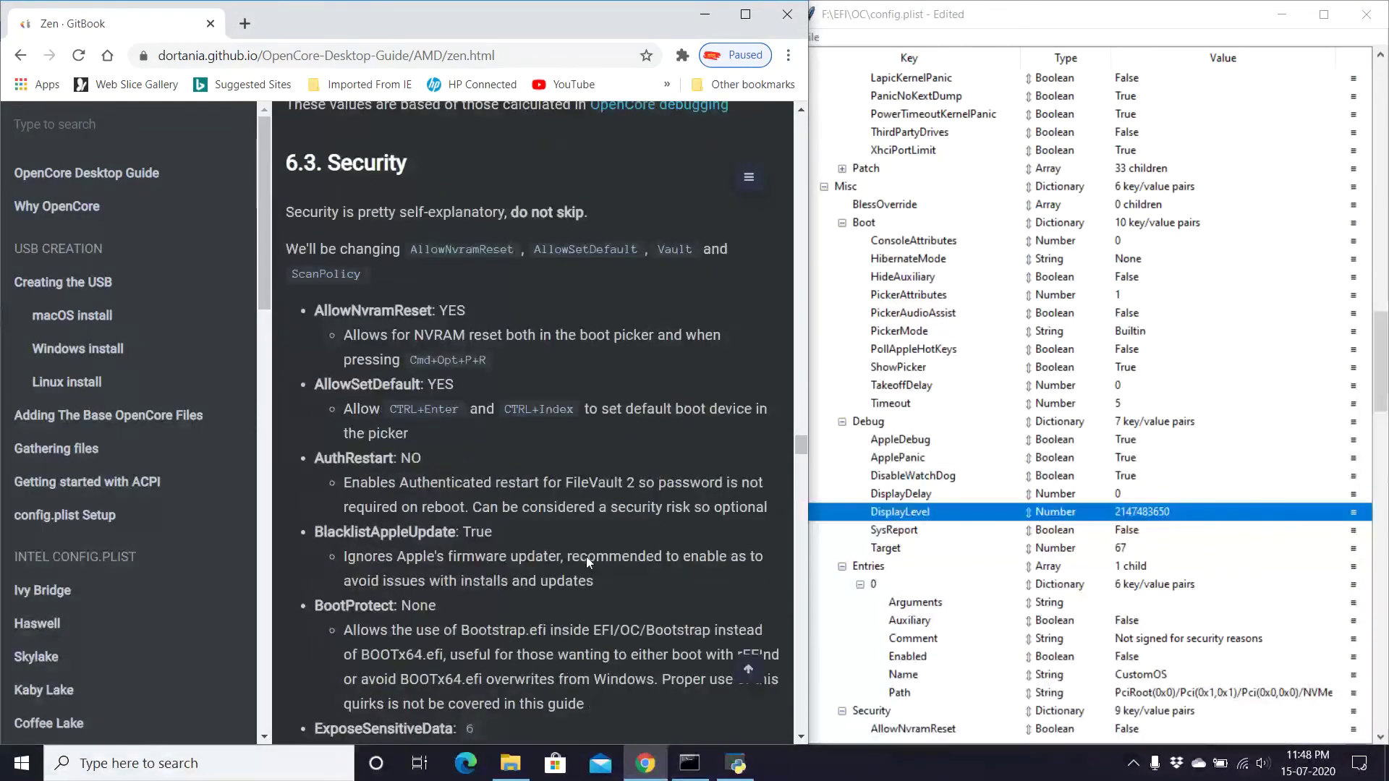
left_click_drag(286, 212, 586, 213)
left_click(628, 219)
scroll(628, 218, "down", 1)
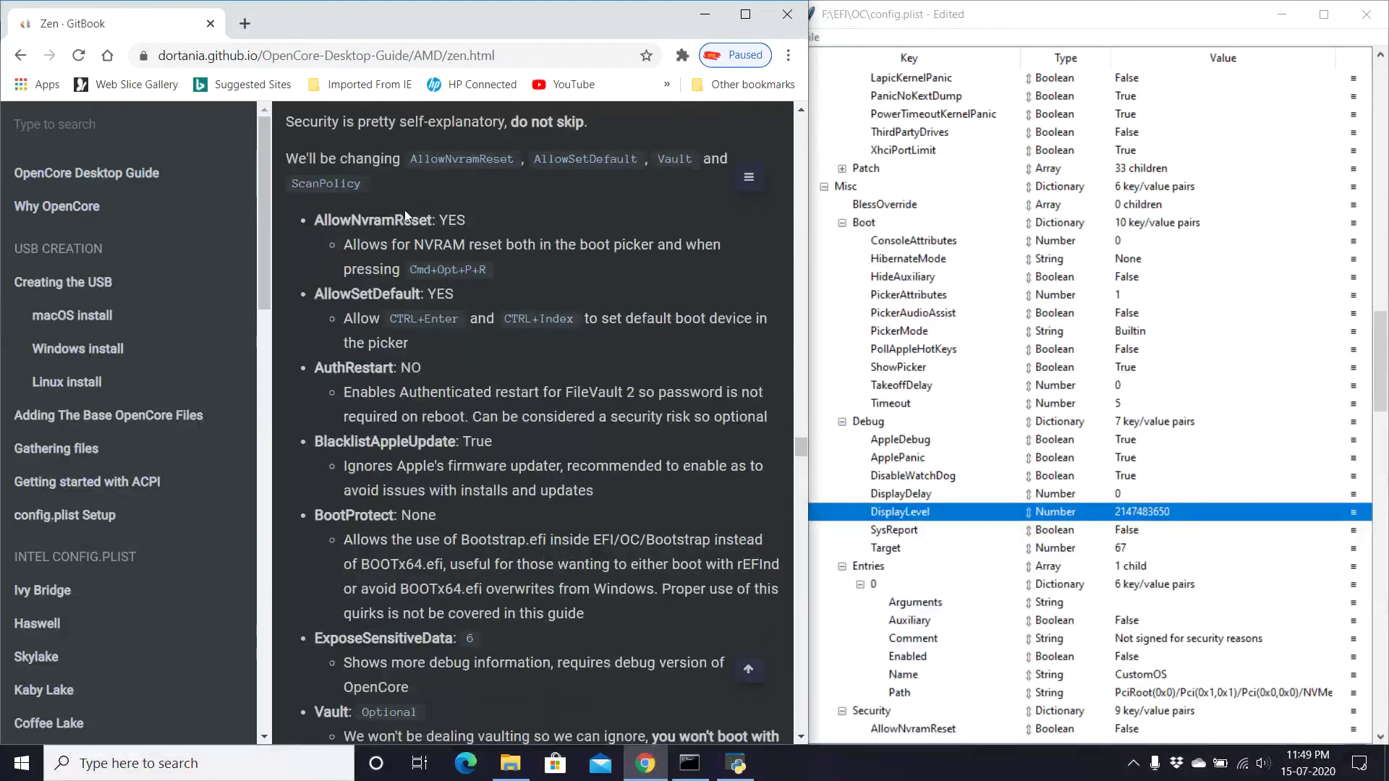
scroll(1157, 391, "down", 6)
left_click(1158, 387)
left_click(1126, 403)
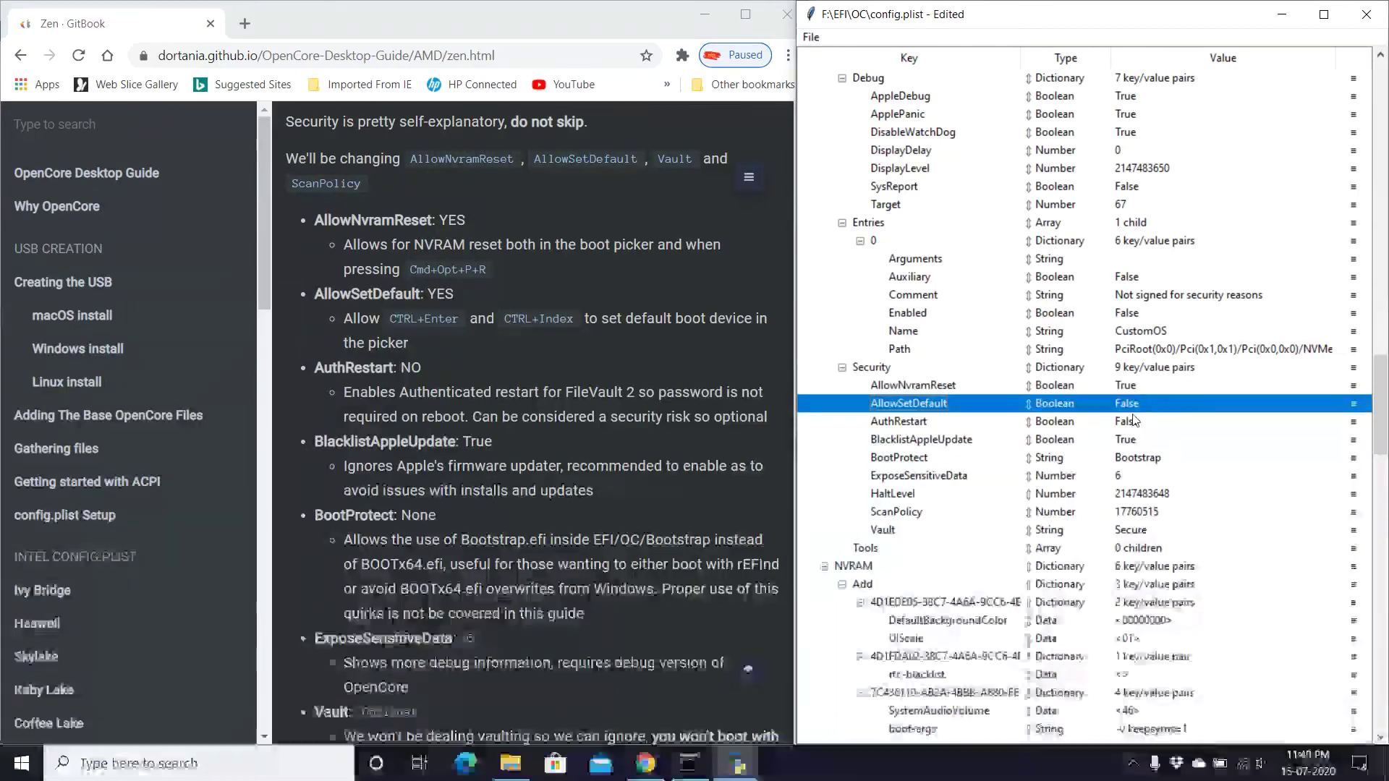
left_click(1126, 403)
left_click(1128, 423)
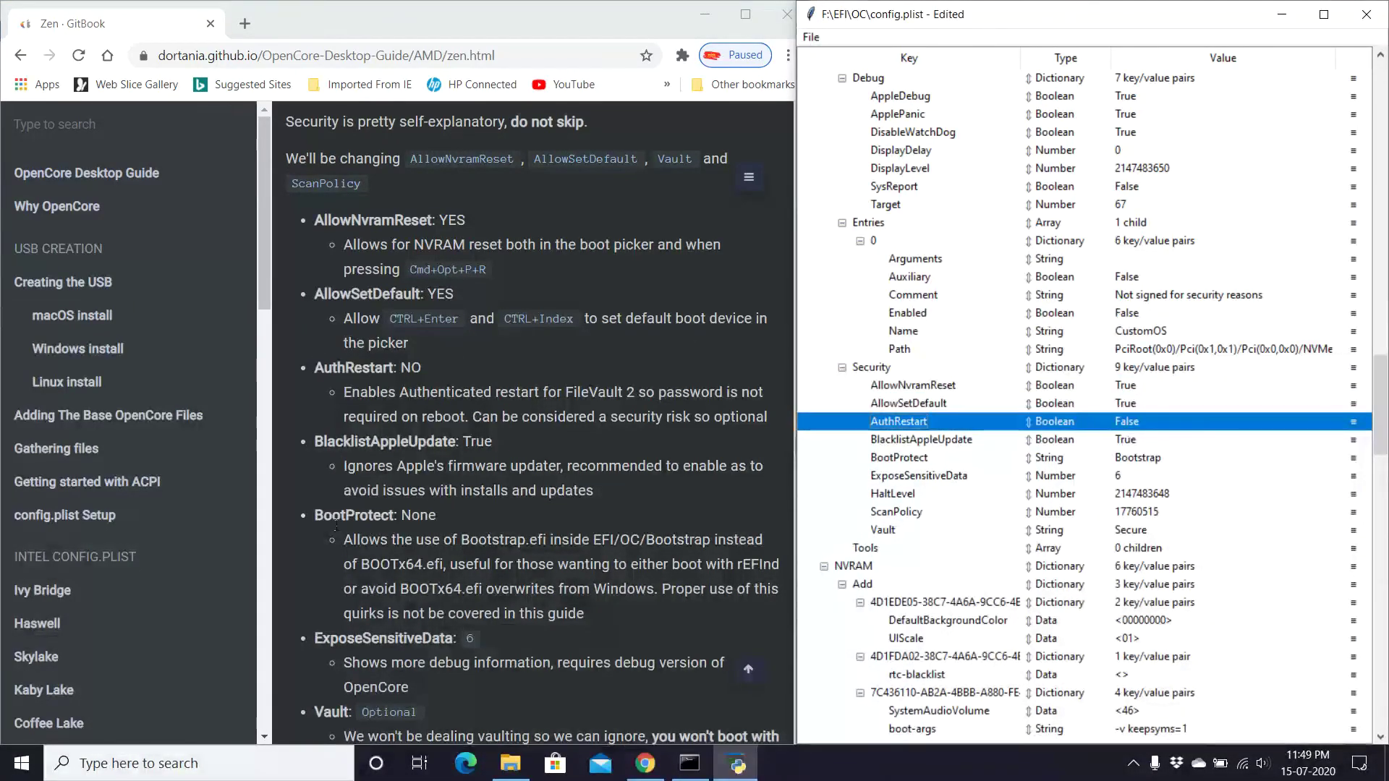
Change BootProtect to None.
double_click(1138, 457)
type("None")
key("Return")
left_click(425, 286)
scroll(425, 286, "down", 5)
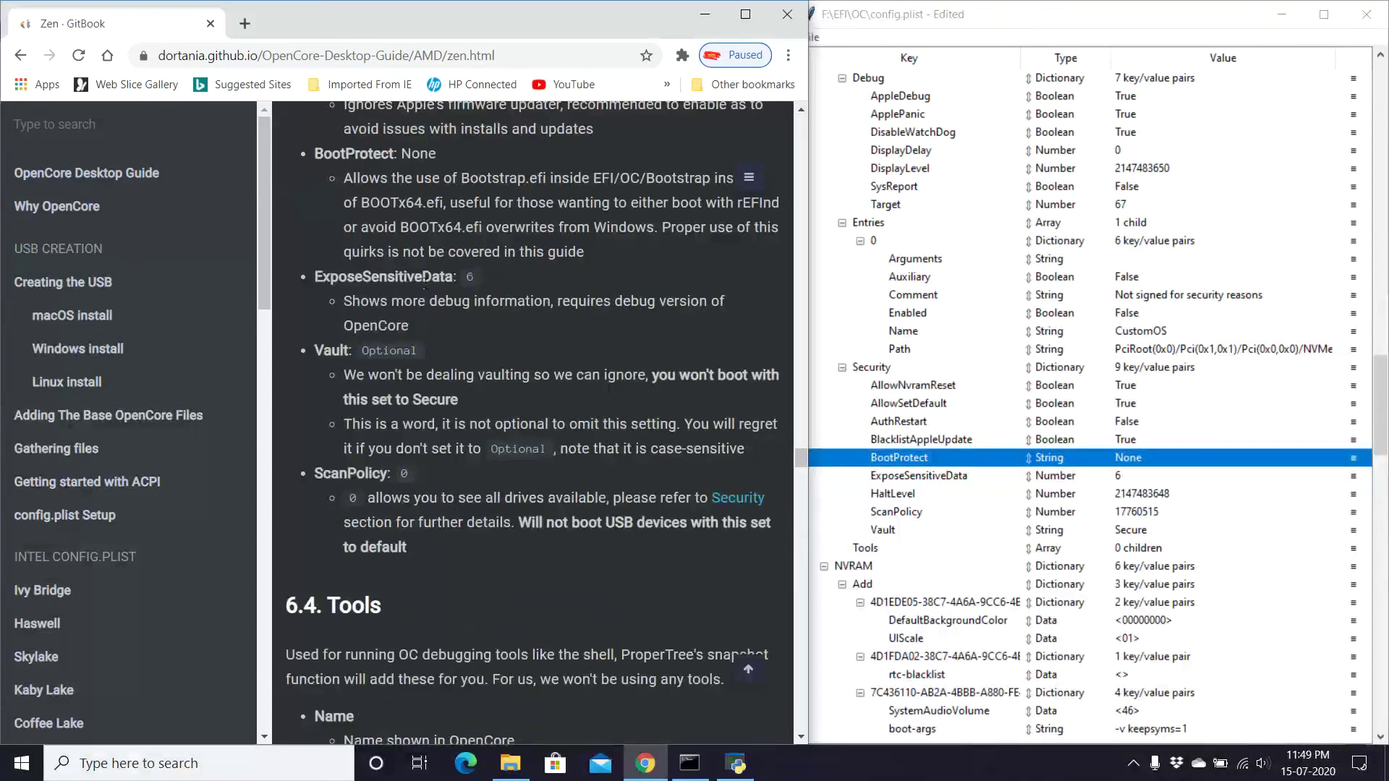
left_click(1122, 477)
Set Vault to Optional and ScanPolicy to 0.
double_click(1130, 530)
type("Op")
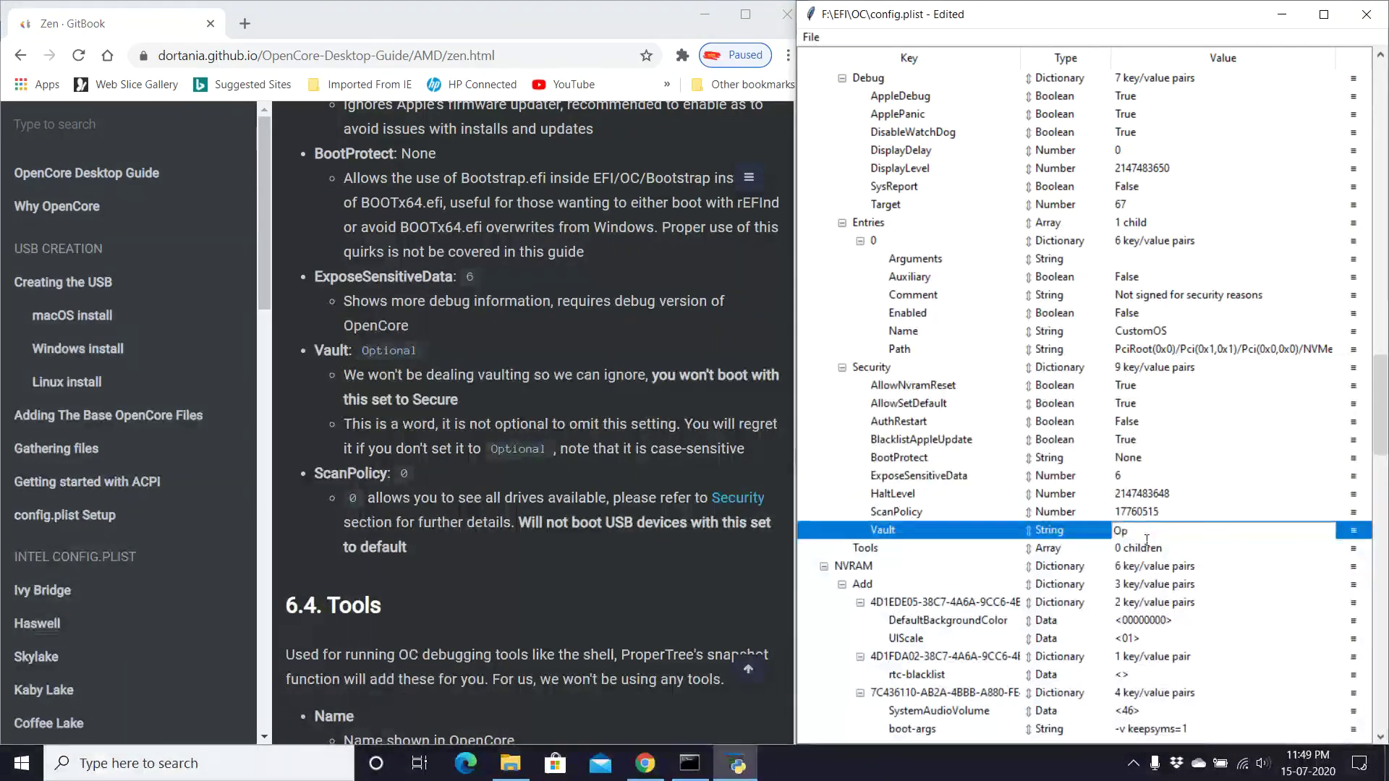
type("tional")
key("Return")
double_click(1123, 511)
type("0")
key("Return")
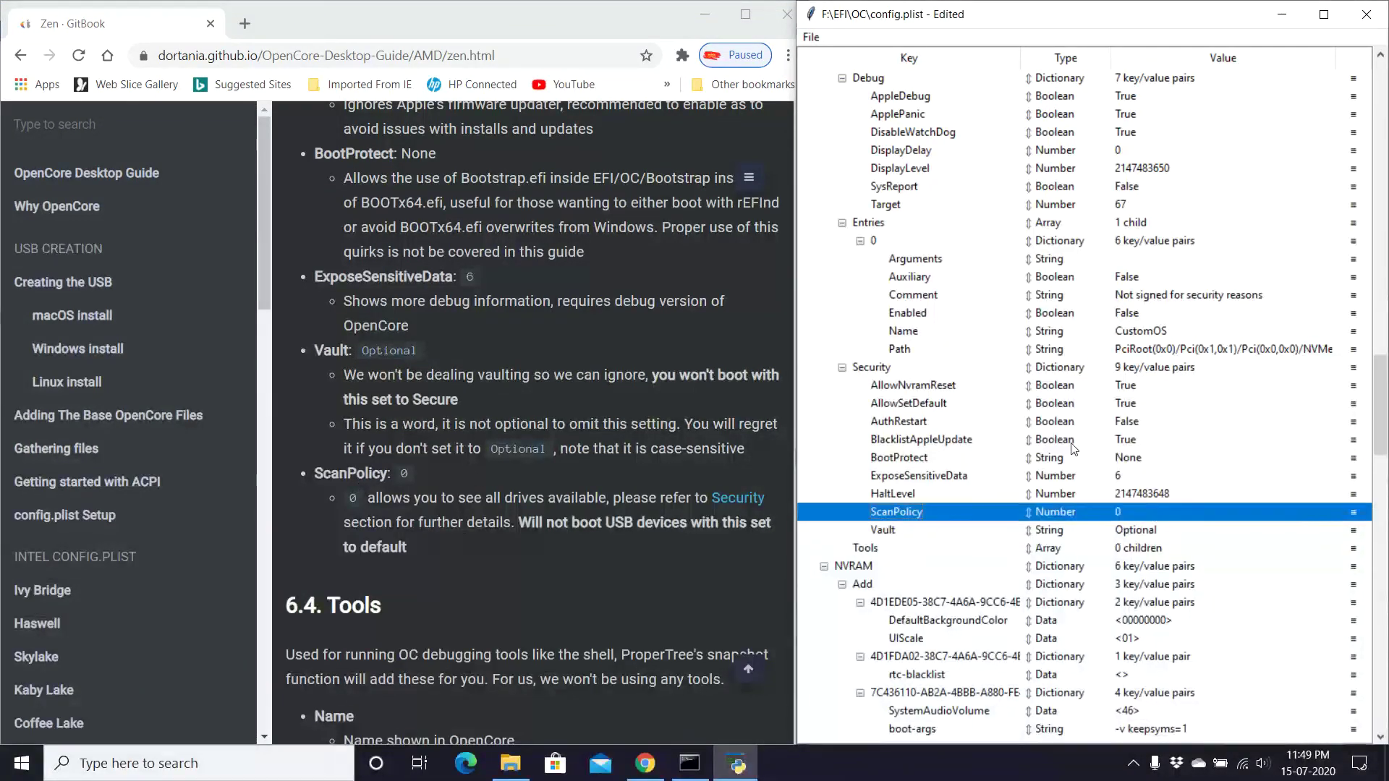
scroll(427, 510, "down", 5)
key("Down")
key("Down")
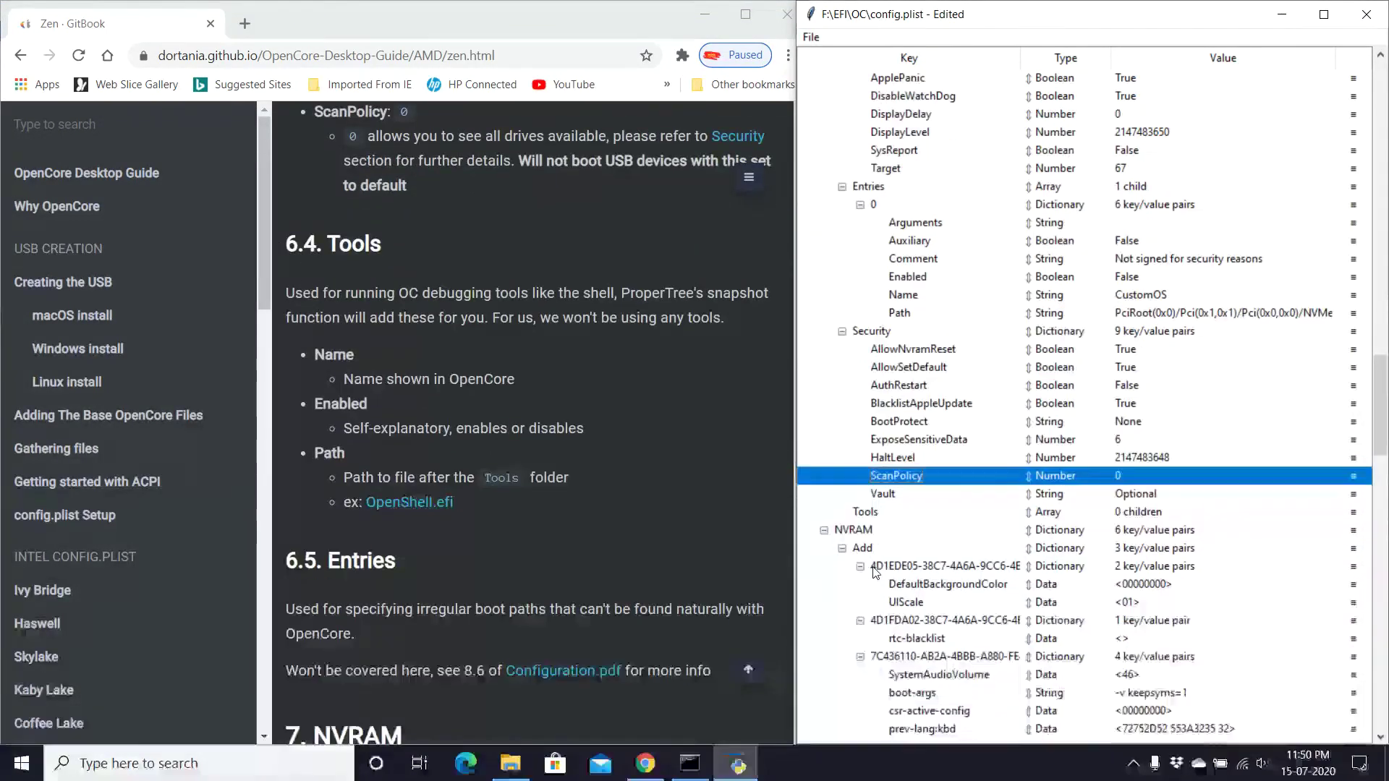
Scroll to NVRAM Add and select the boot-args entry under 7C436110 in ProperTree.
scroll(427, 510, "down", 6)
scroll(552, 362, "down", 5)
key("Down")
key("Down")
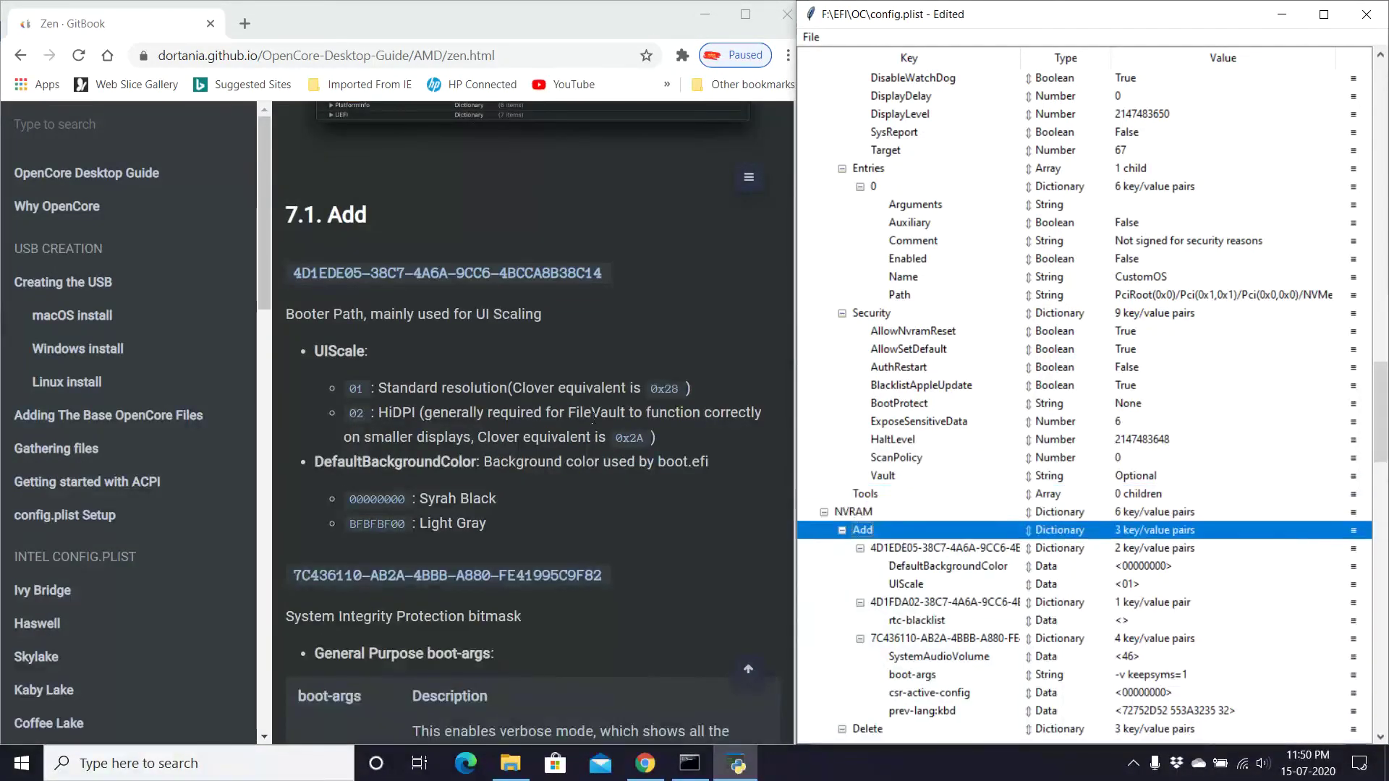
scroll(389, 284, "down", 3)
key("Down")
scroll(506, 403, "down", 3)
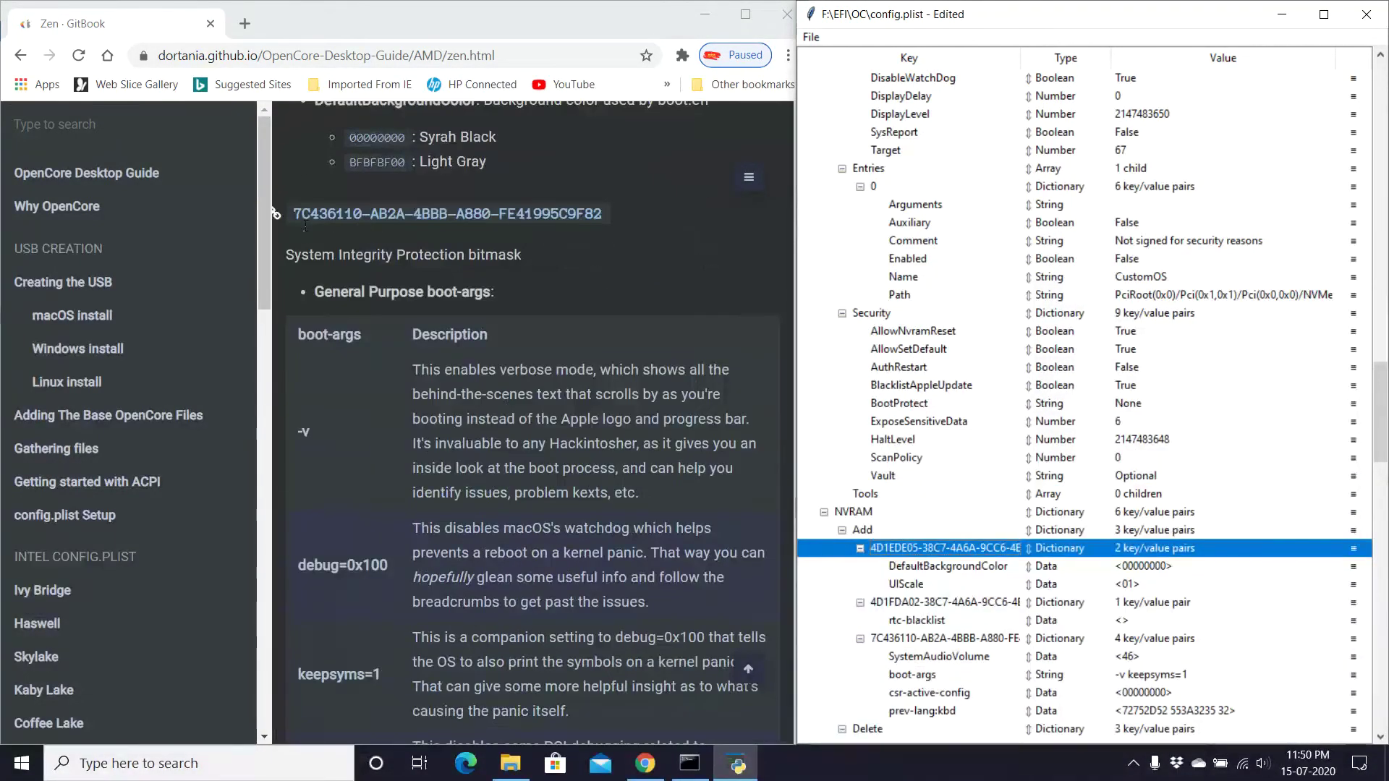
left_click_drag(275, 213, 603, 215)
scroll(1023, 484, "down", 4)
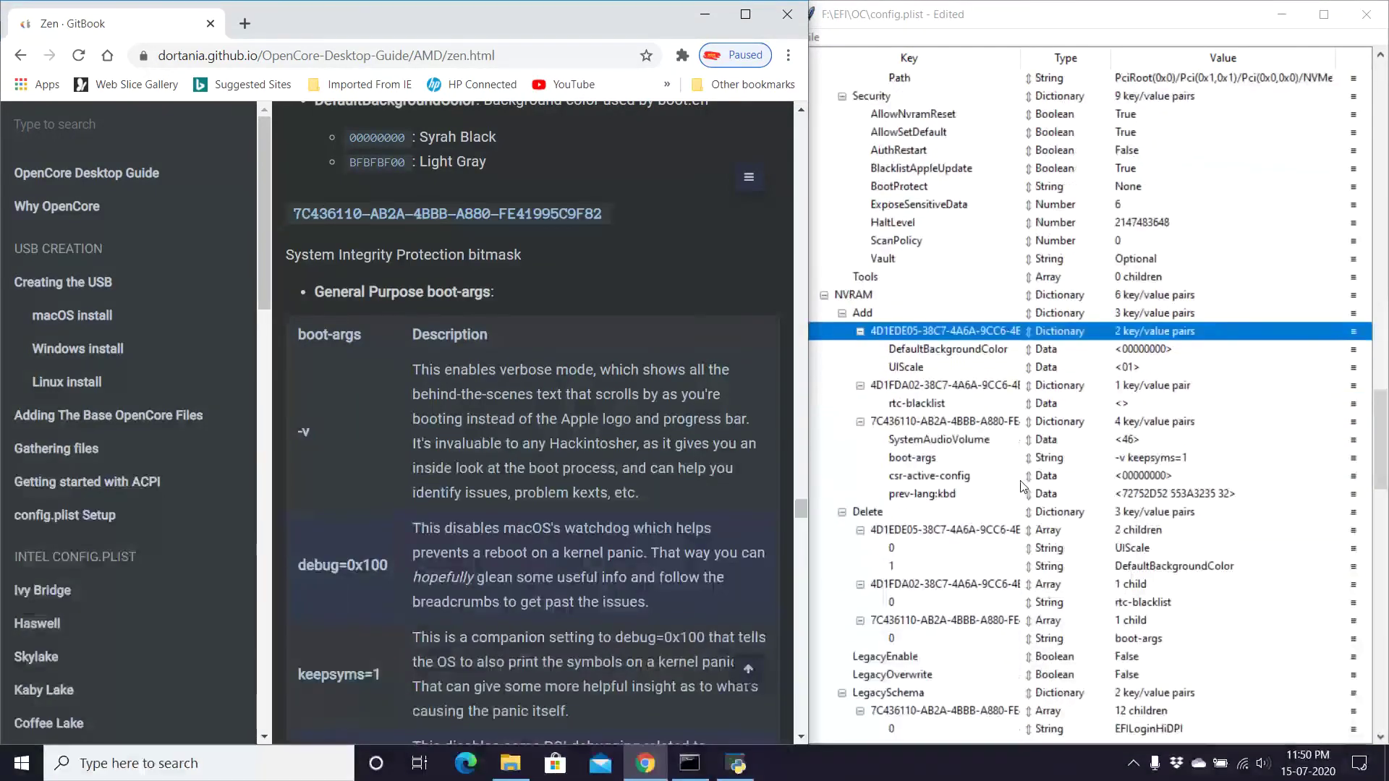
scroll(976, 434, "down", 2)
left_click(939, 373)
scroll(940, 362, "down", 2)
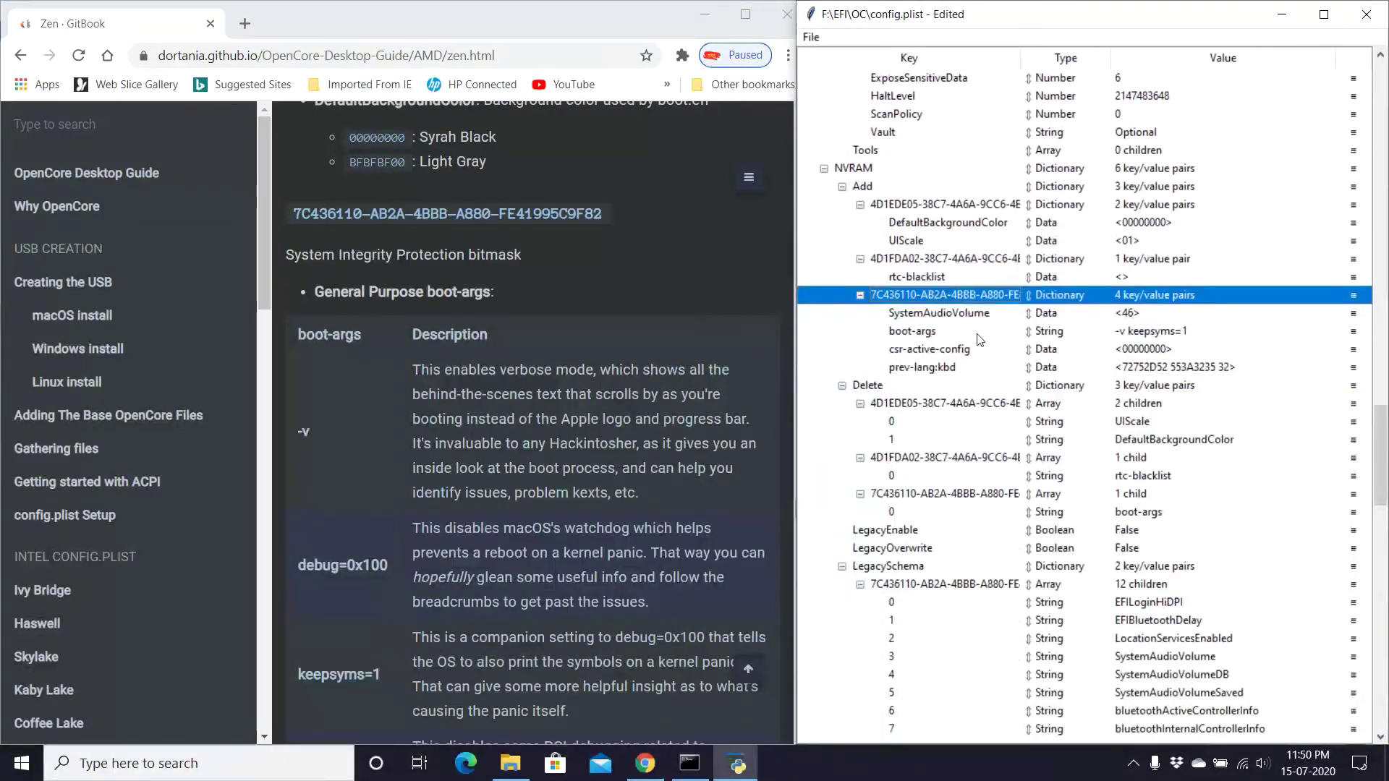
scroll(478, 305, "down", 3)
left_click_drag(298, 153, 361, 153)
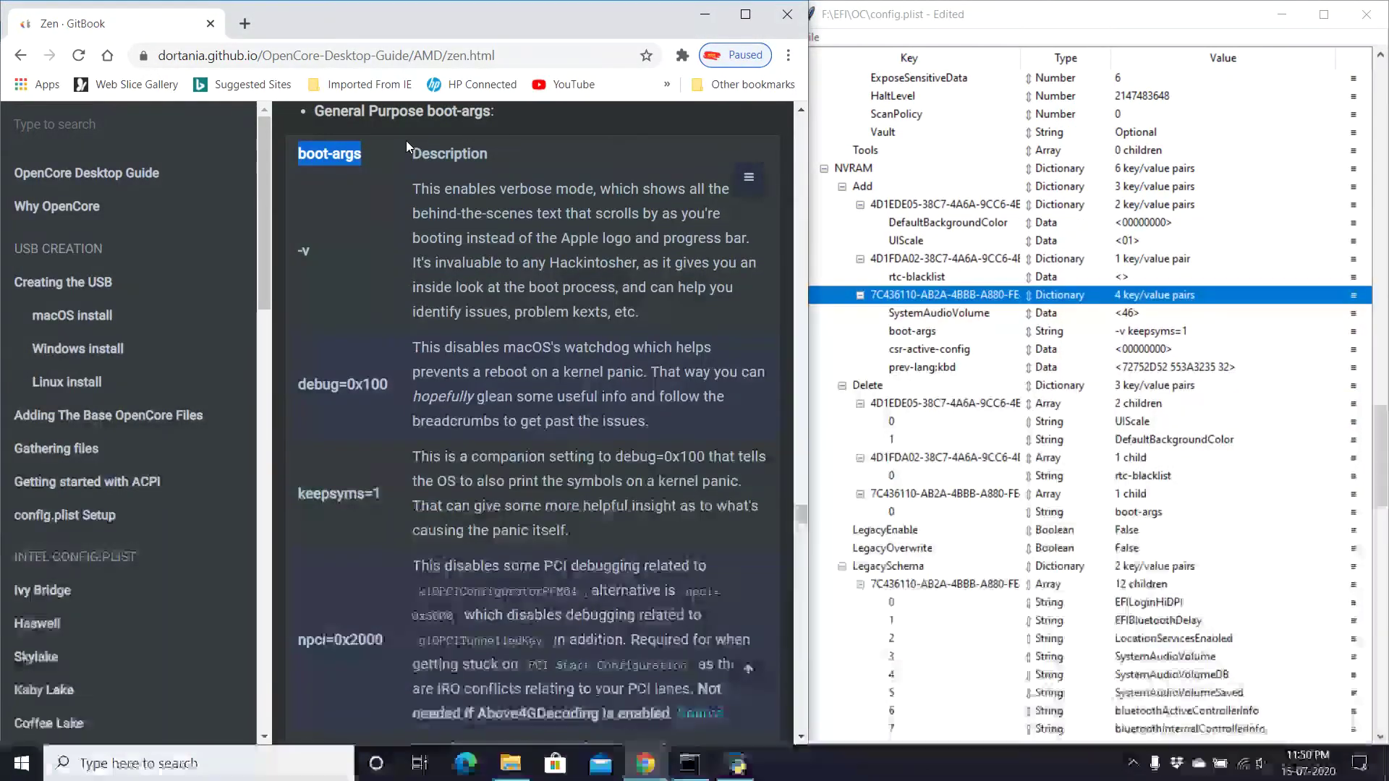
left_click(1146, 334)
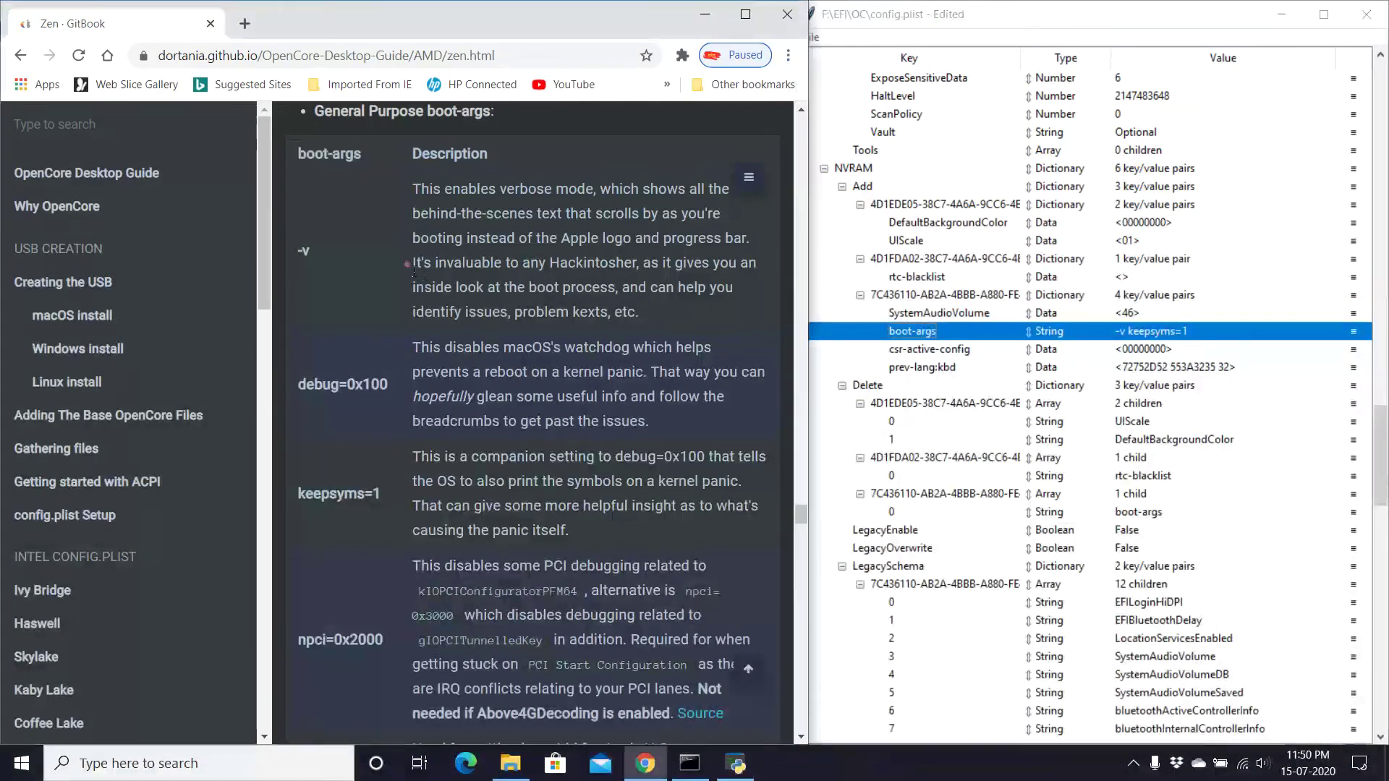
Read the guide's descriptions of the -v and debug=0x100 boot arguments.
left_click_drag(296, 249, 311, 250)
left_click(1120, 332)
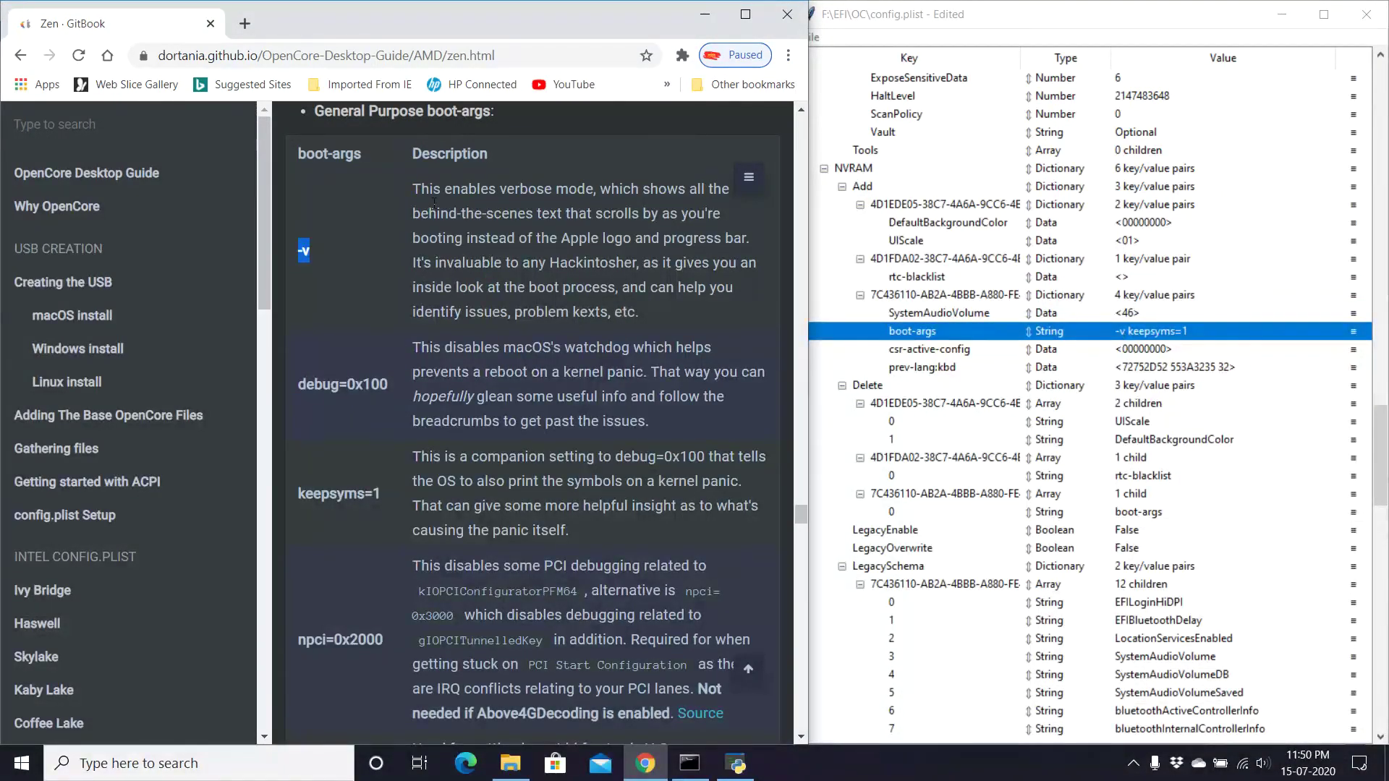
left_click_drag(413, 189, 641, 316)
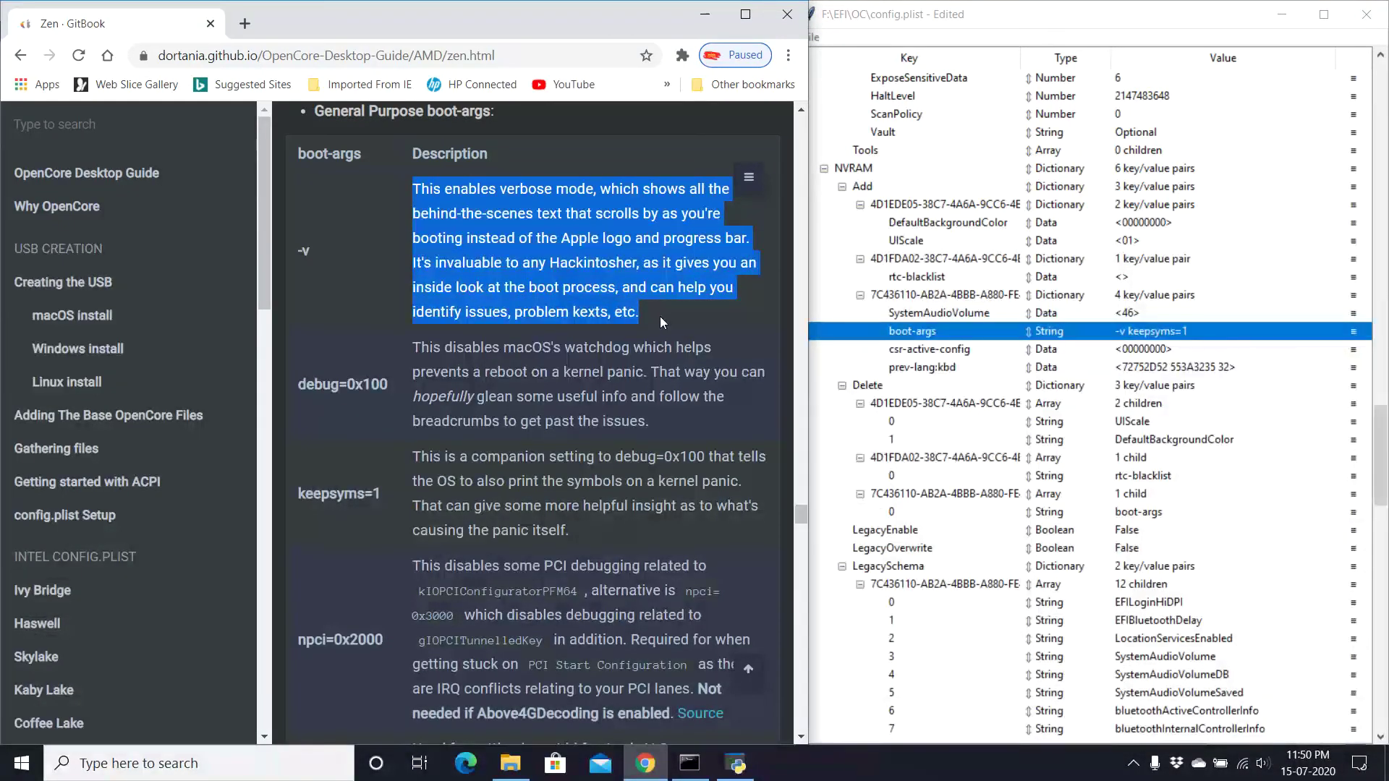
left_click(523, 436)
scroll(524, 362, "down", 1)
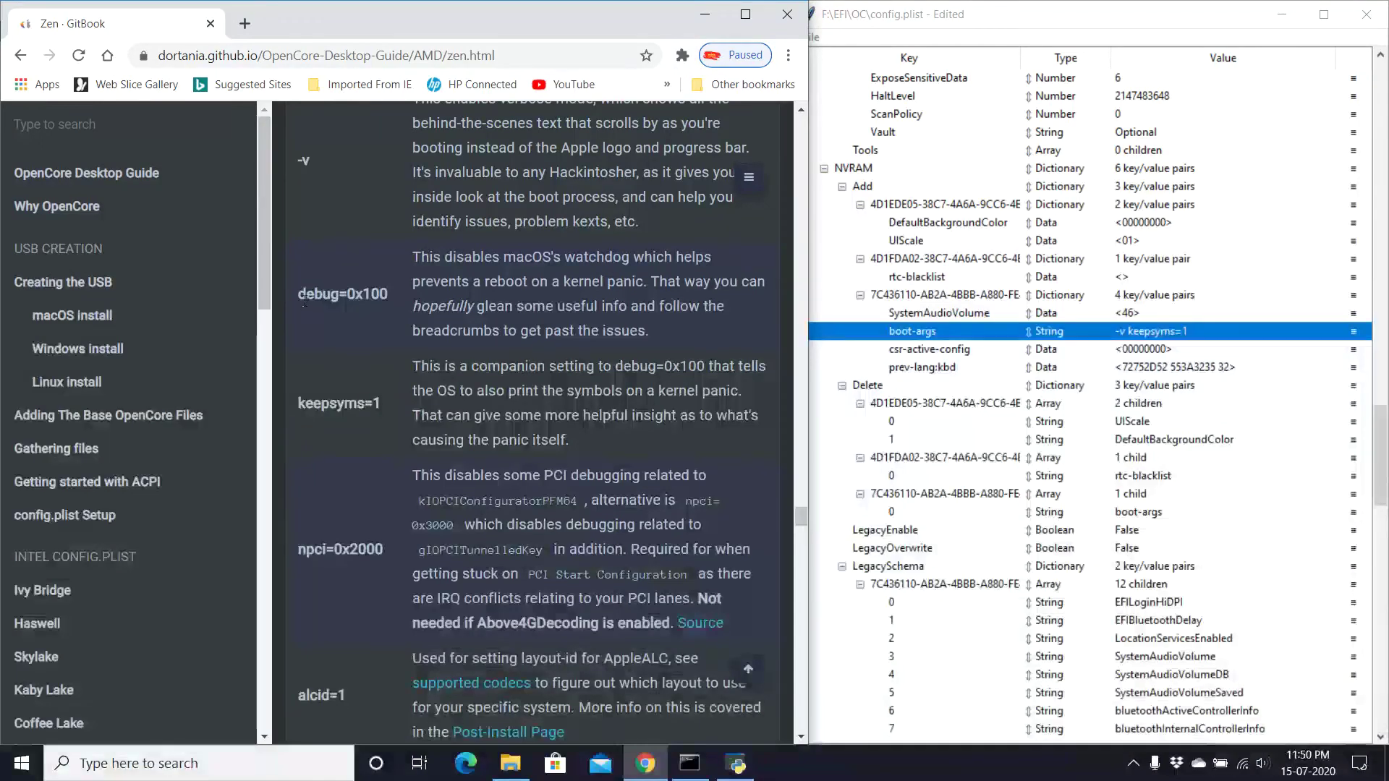
triple_click(329, 309)
left_click(408, 259)
left_click_drag(408, 256, 754, 335)
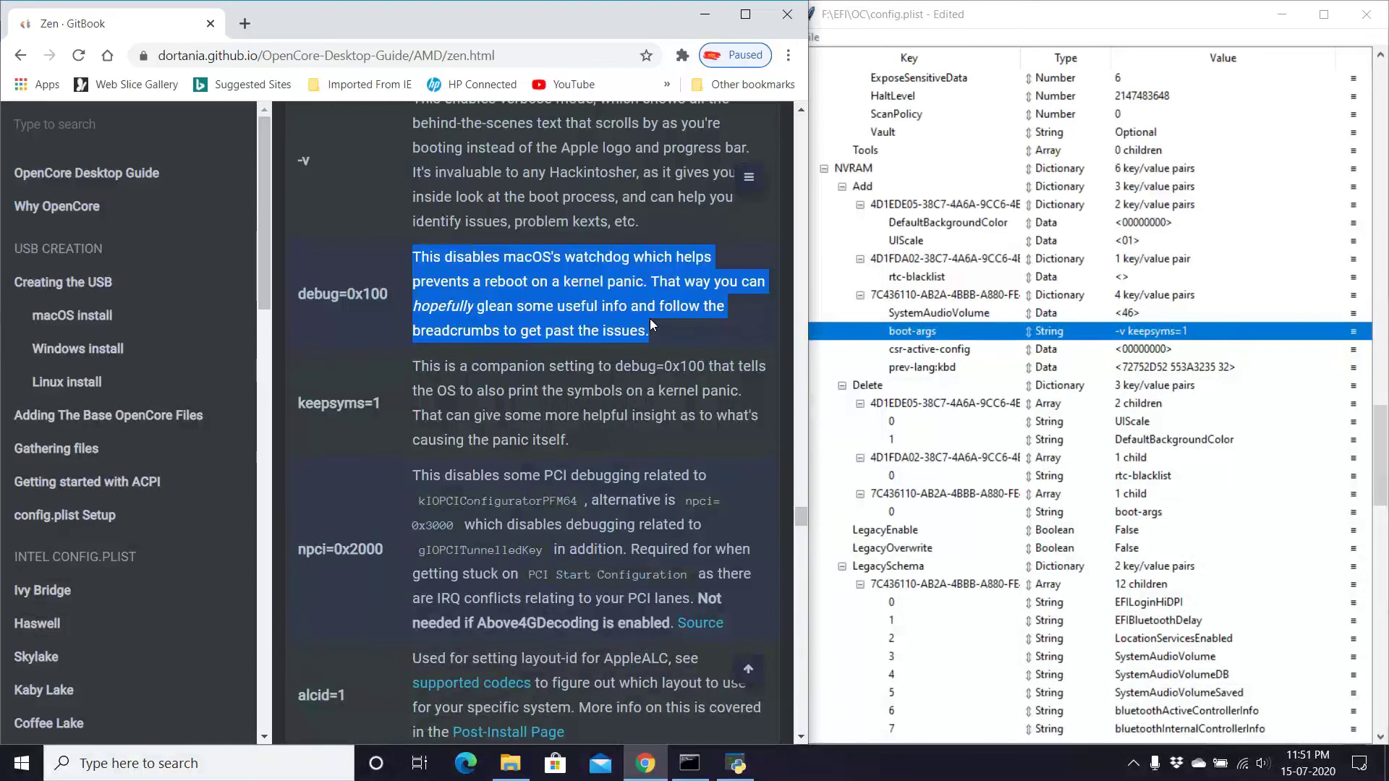
left_click(413, 326)
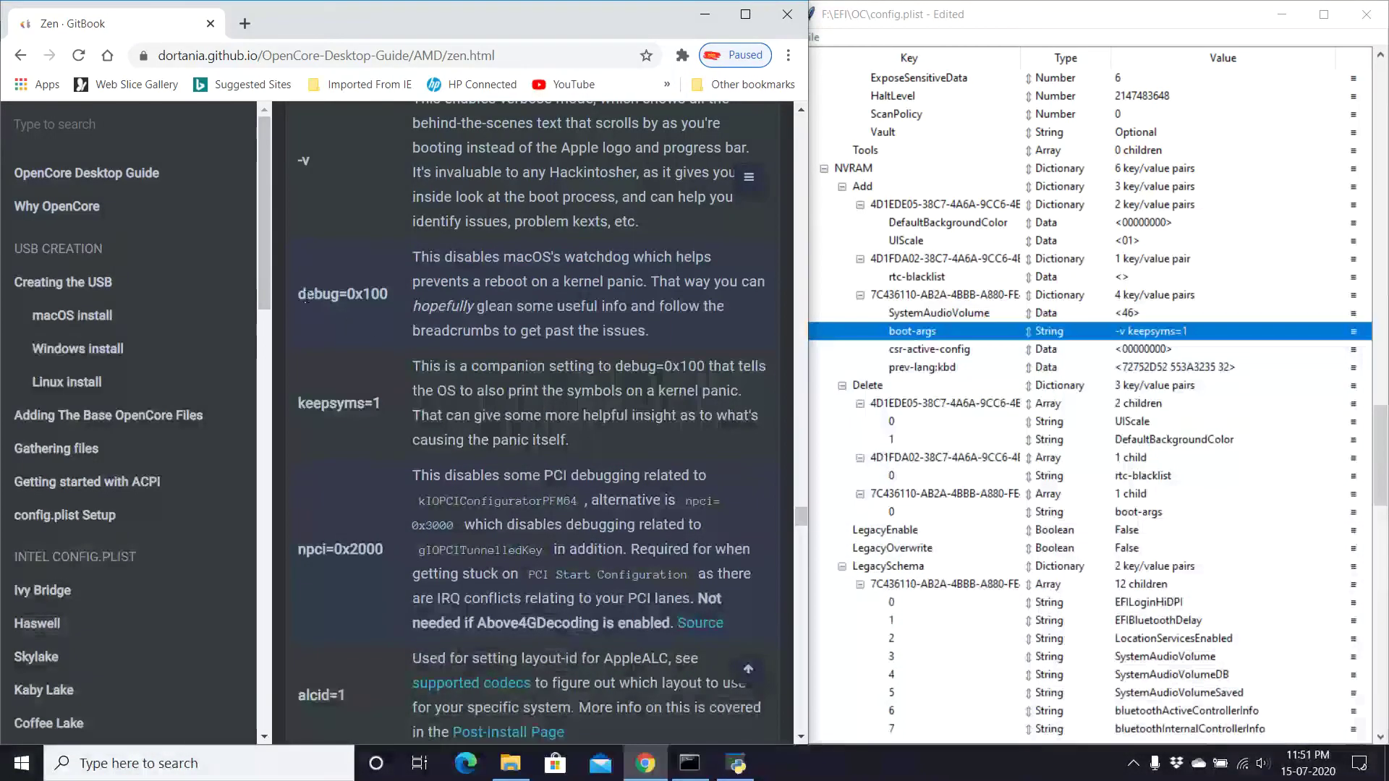
Copy debug=0x100 from the guide and append it to the boot-args value.
right_click(373, 296)
left_click(433, 309)
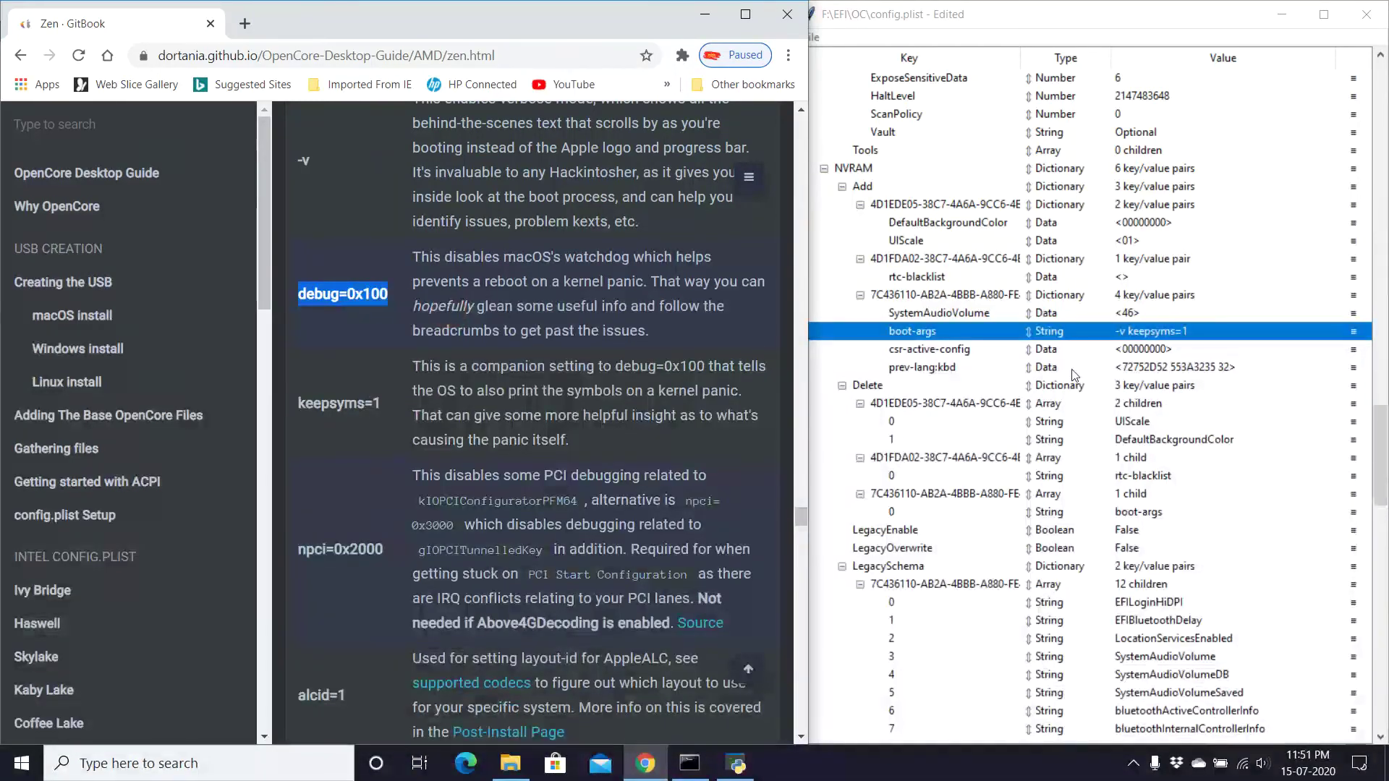
double_click(1200, 337)
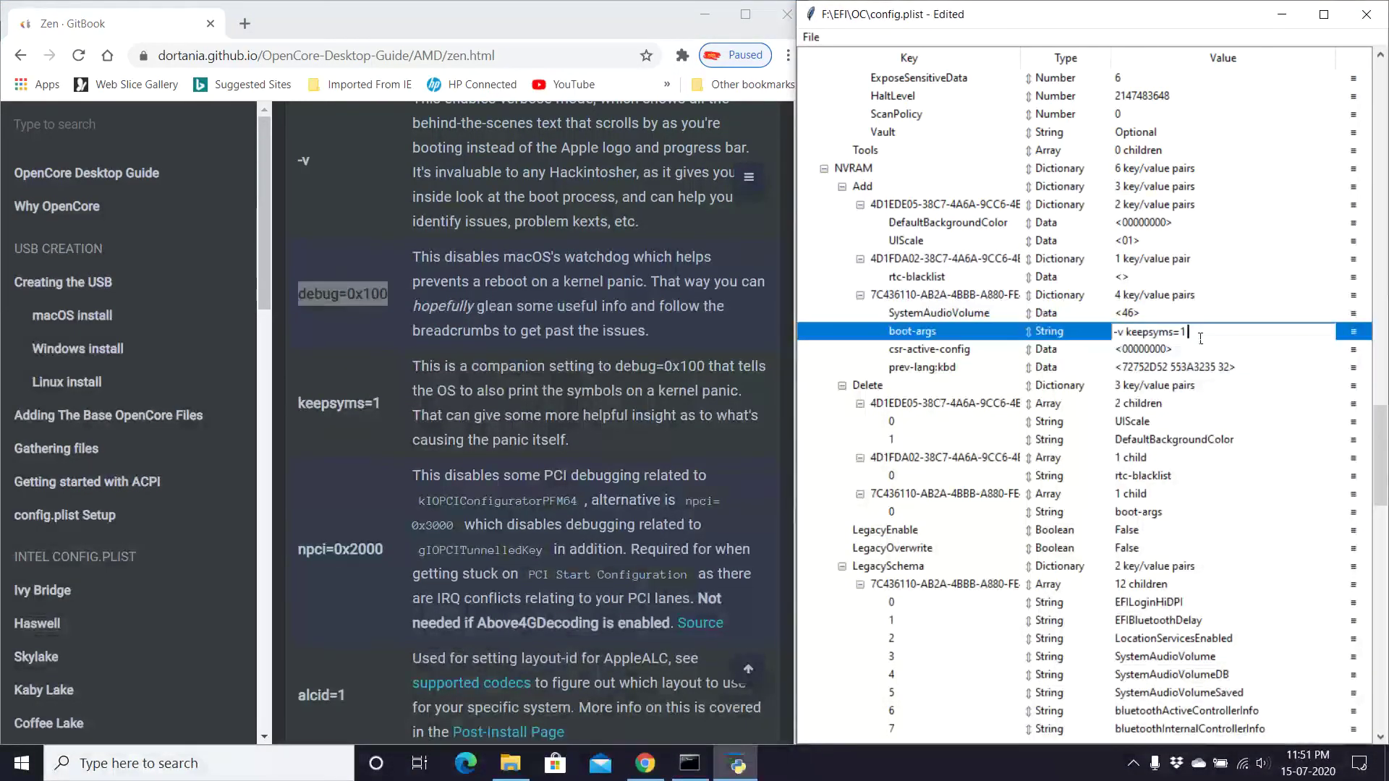
key("Return")
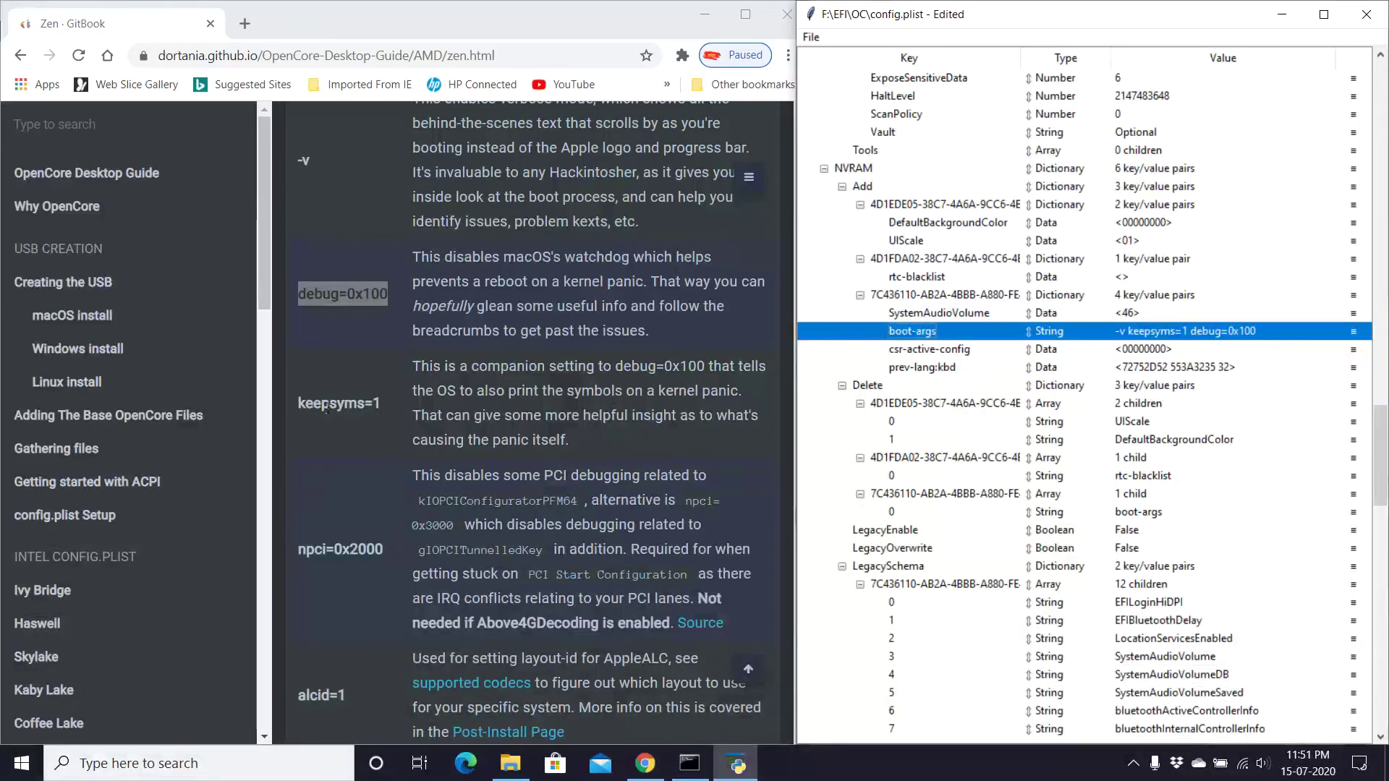
Review the guide's keepsyms=1 and npci=0x2000 descriptions, including the Above4GDecoding note.
left_click_drag(304, 411, 402, 403)
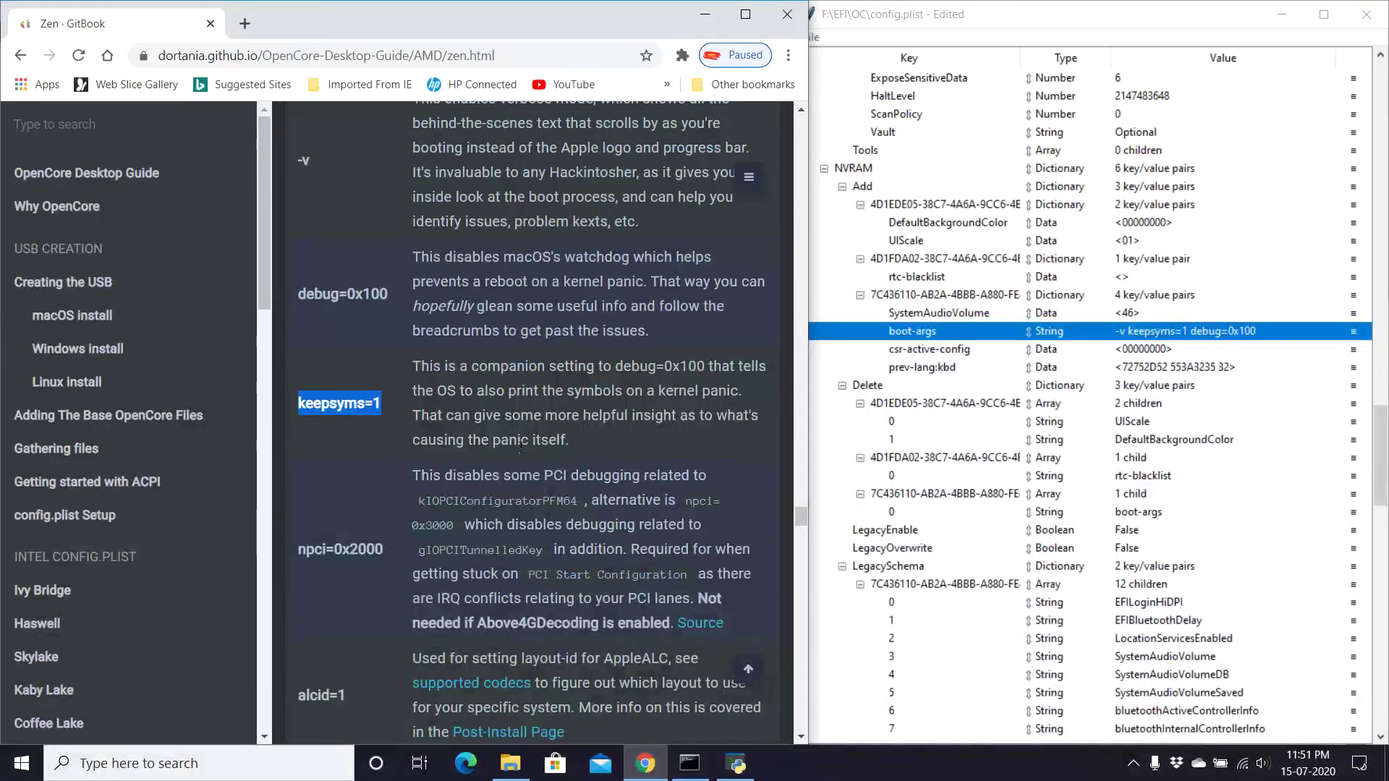
left_click(622, 427)
scroll(617, 424, "down", 3)
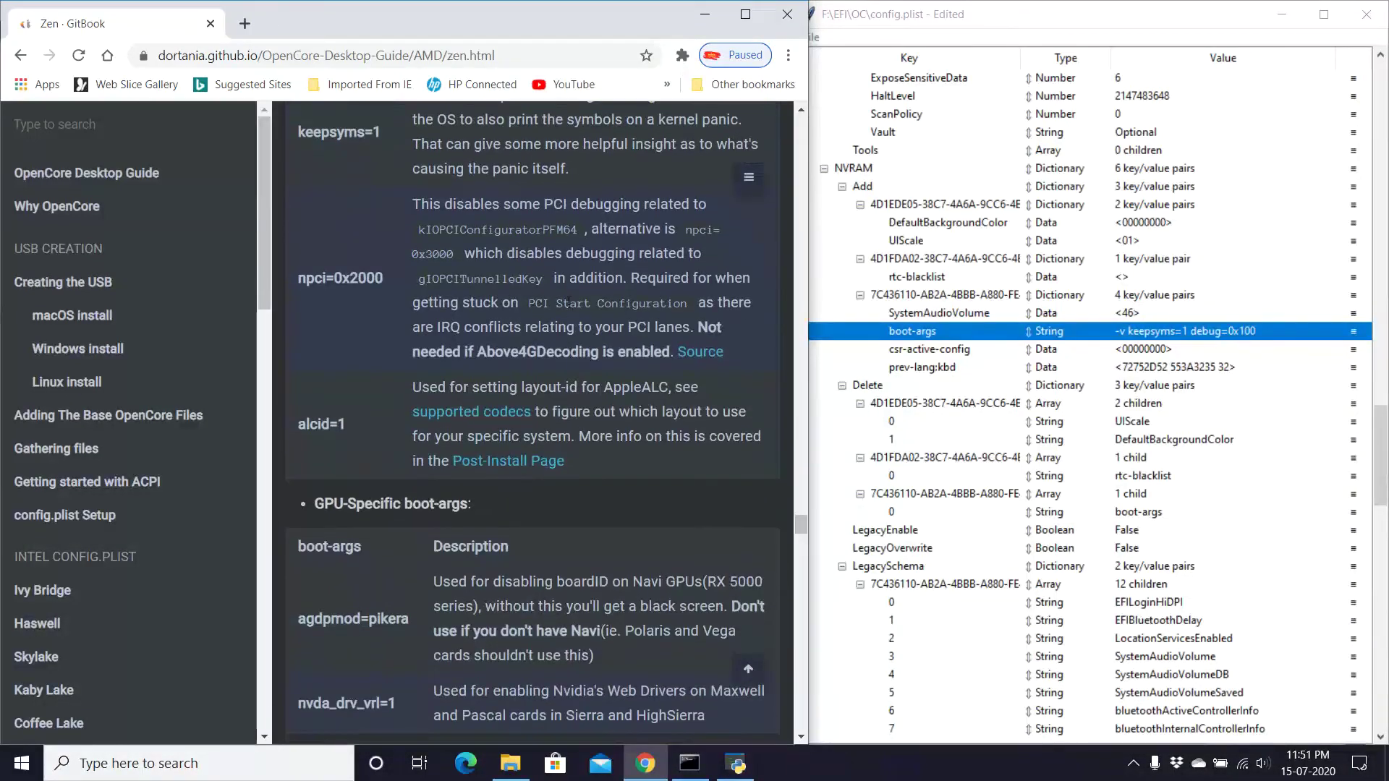
left_click_drag(411, 204, 641, 209)
left_click_drag(727, 221, 752, 363)
left_click(751, 361)
left_click_drag(479, 362, 640, 374)
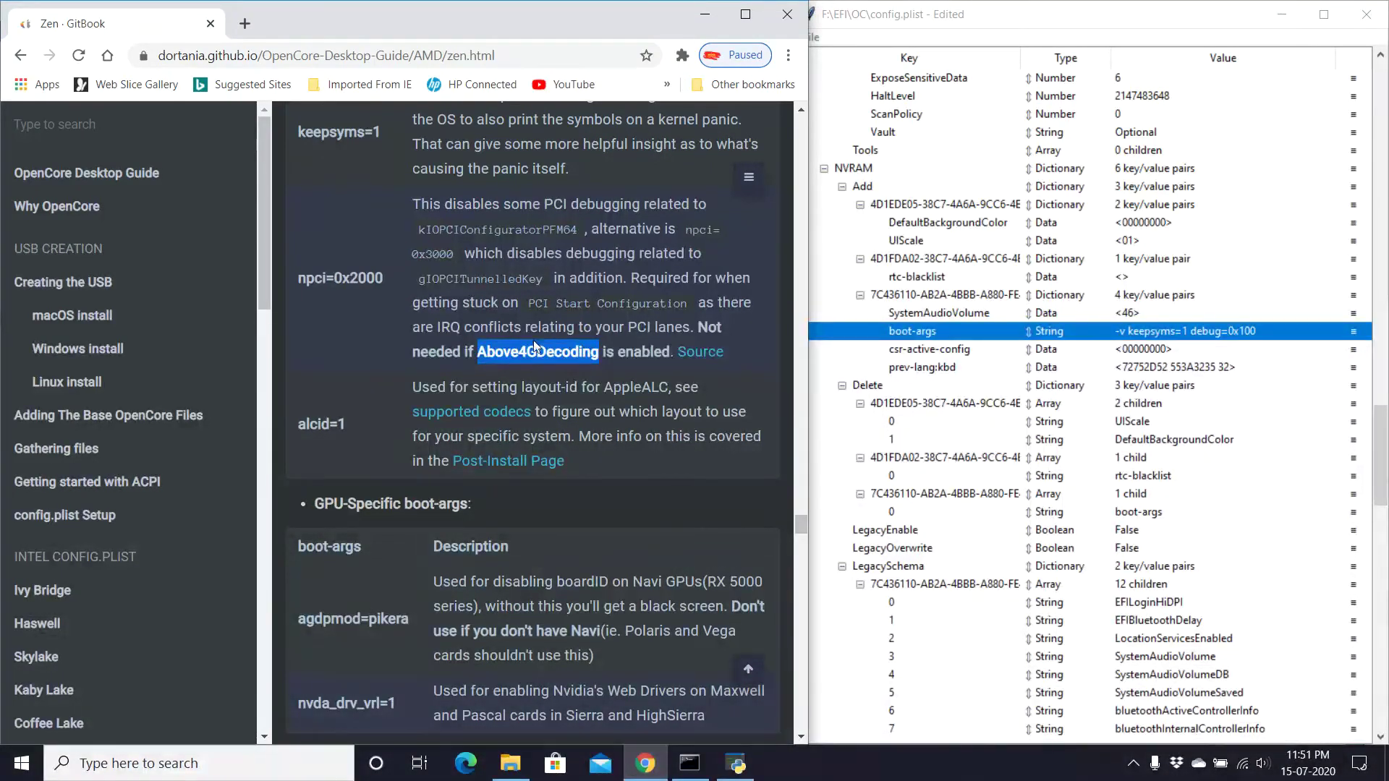
left_click(466, 308)
Append npci=0x2000 to boot-args, then read the alcid=1 description.
triple_click(354, 281)
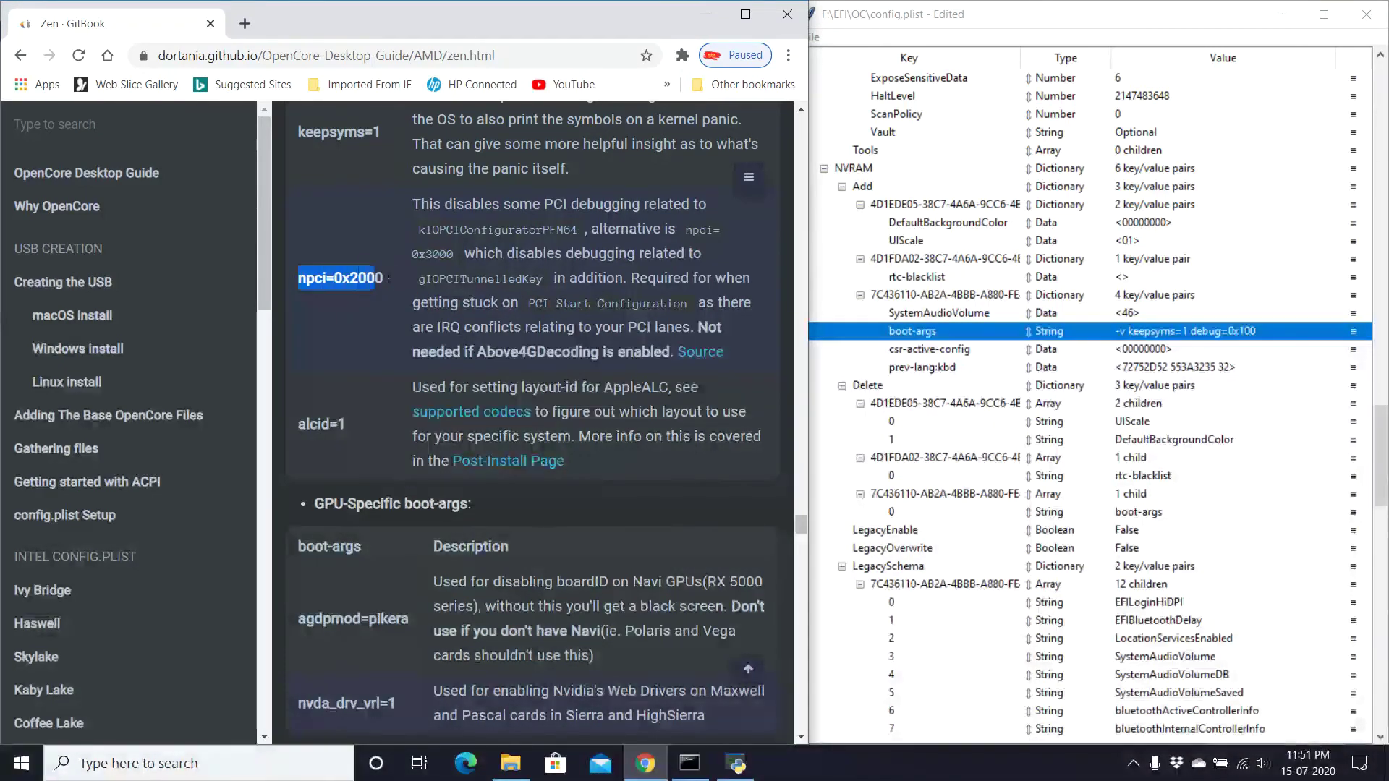
right_click(353, 282)
left_click(380, 296)
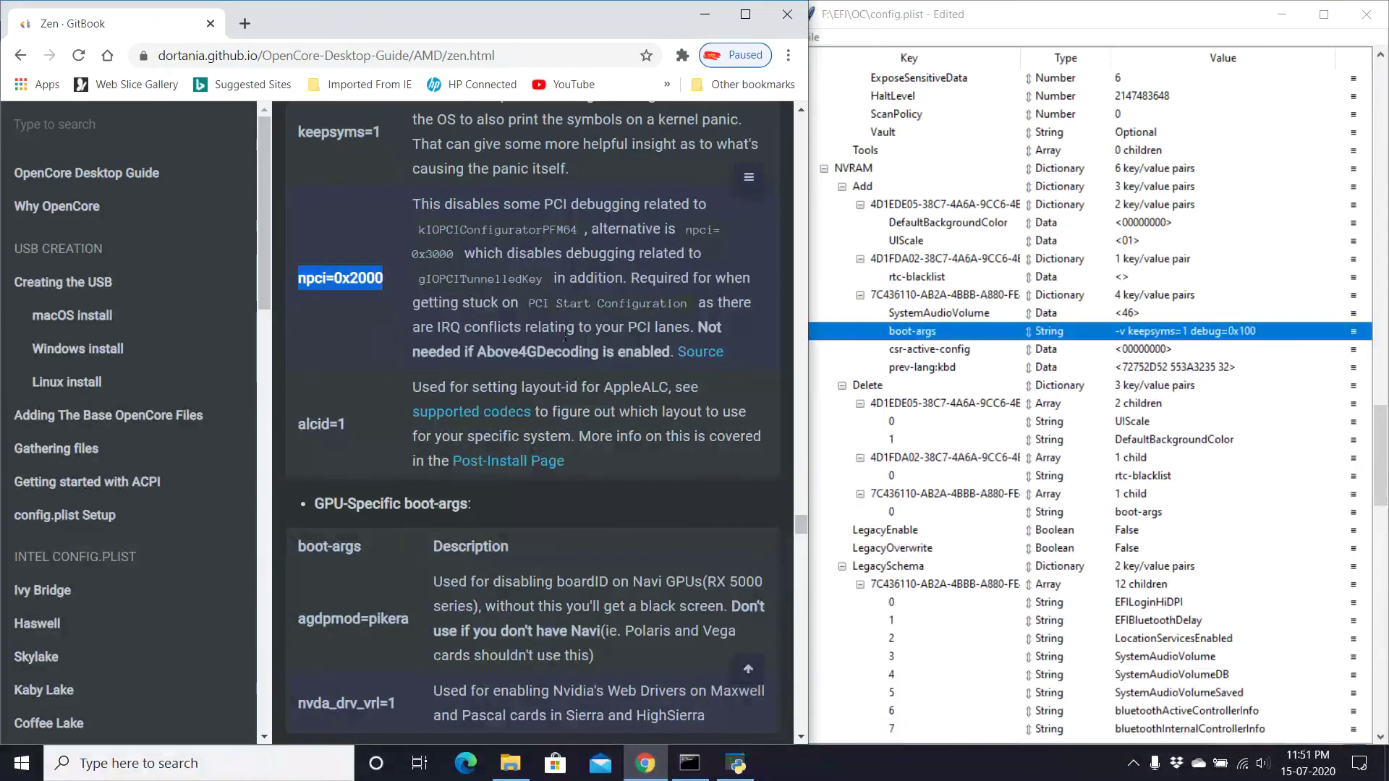
double_click(1266, 334)
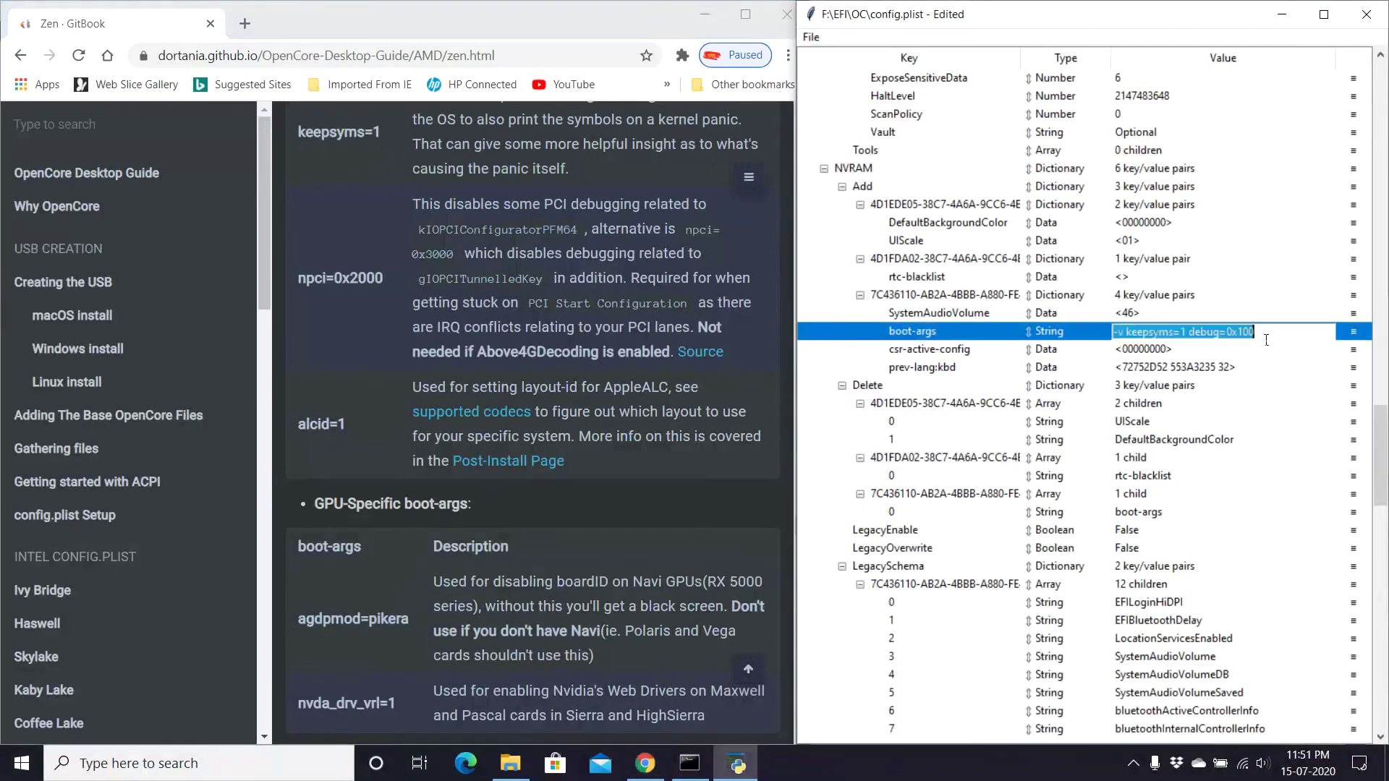
left_click(1266, 337)
key("ctrl+v")
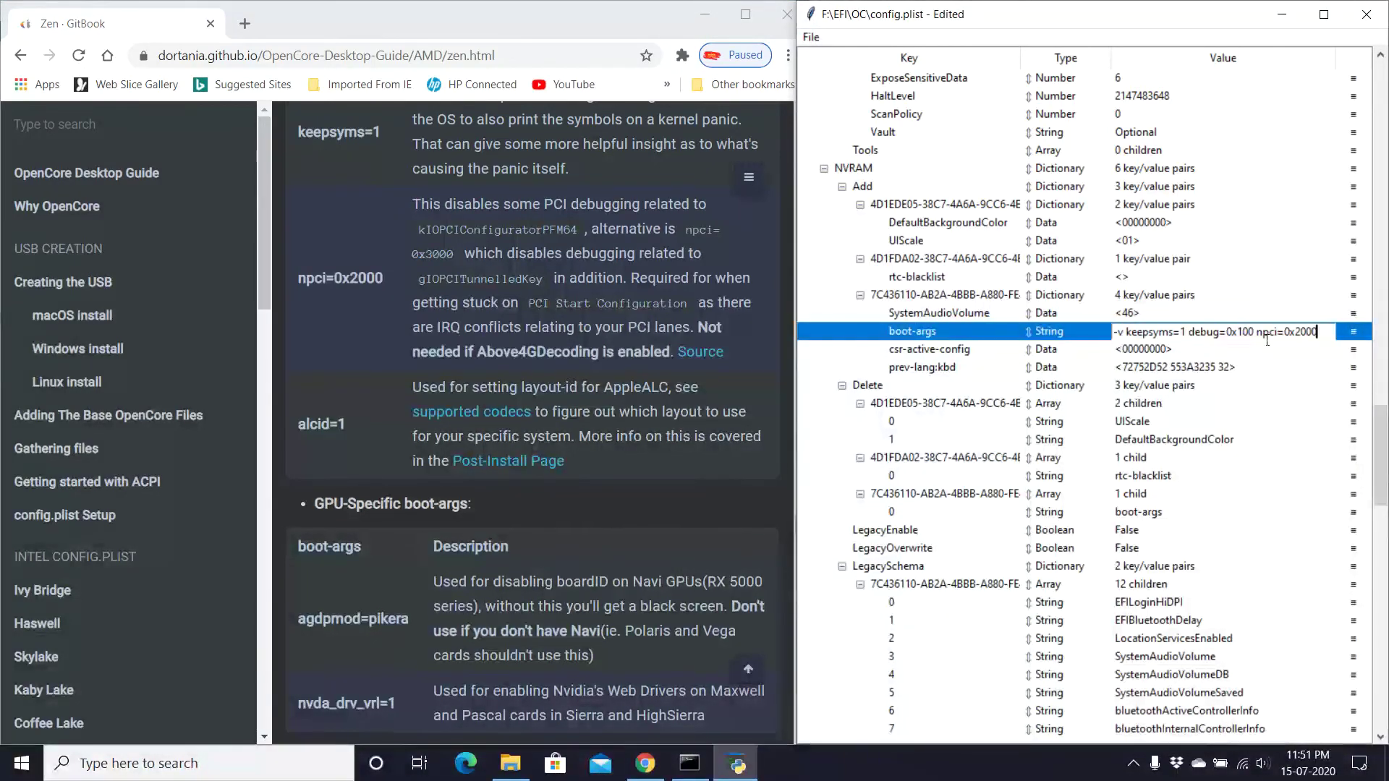
key("Return")
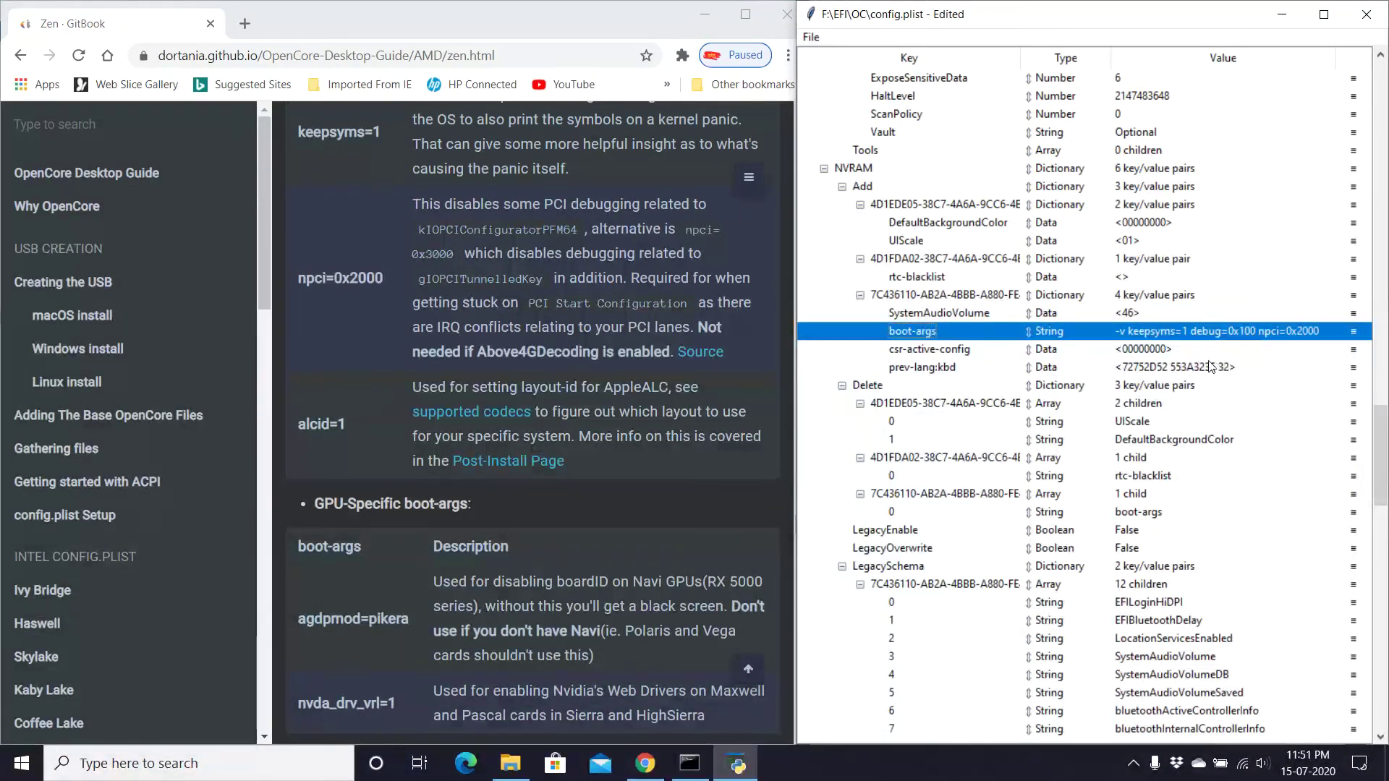
left_click_drag(293, 428, 489, 375)
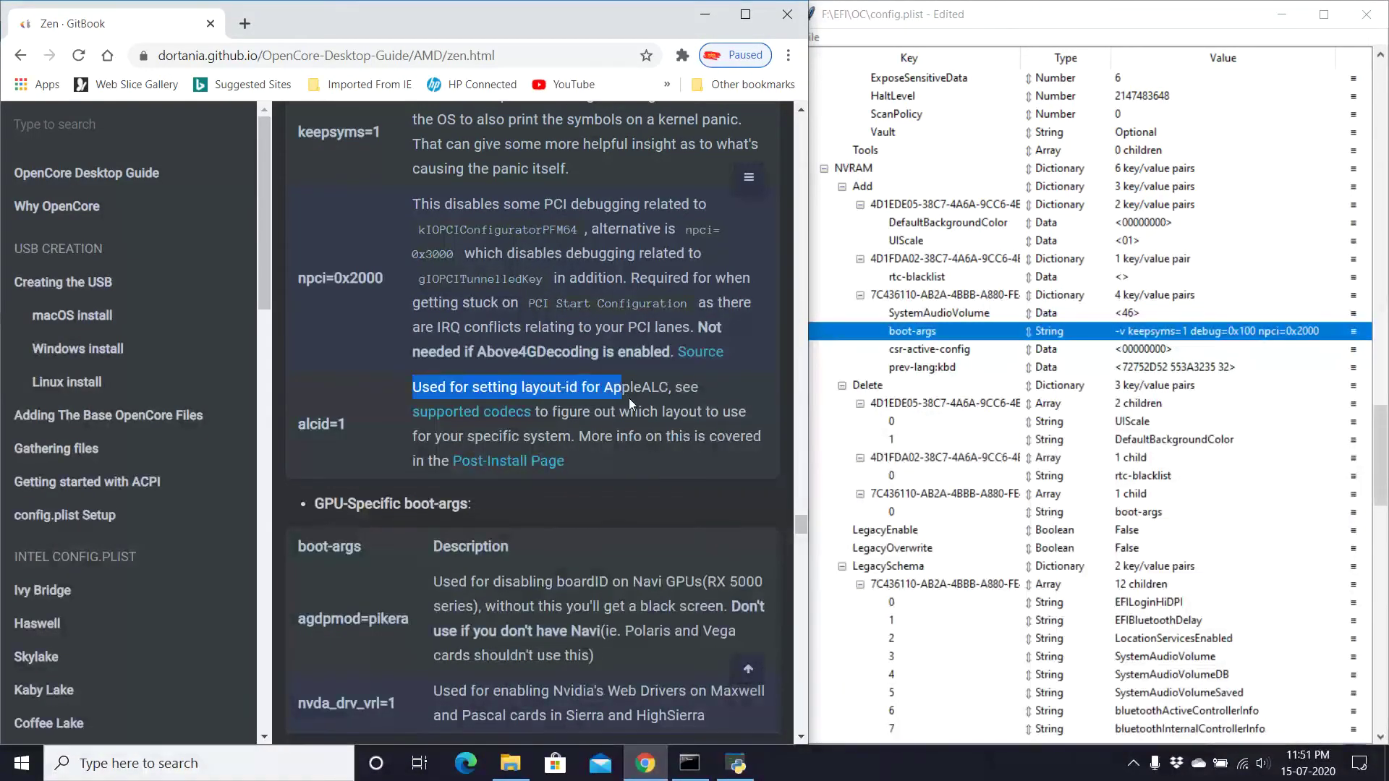
left_click_drag(628, 398, 669, 388)
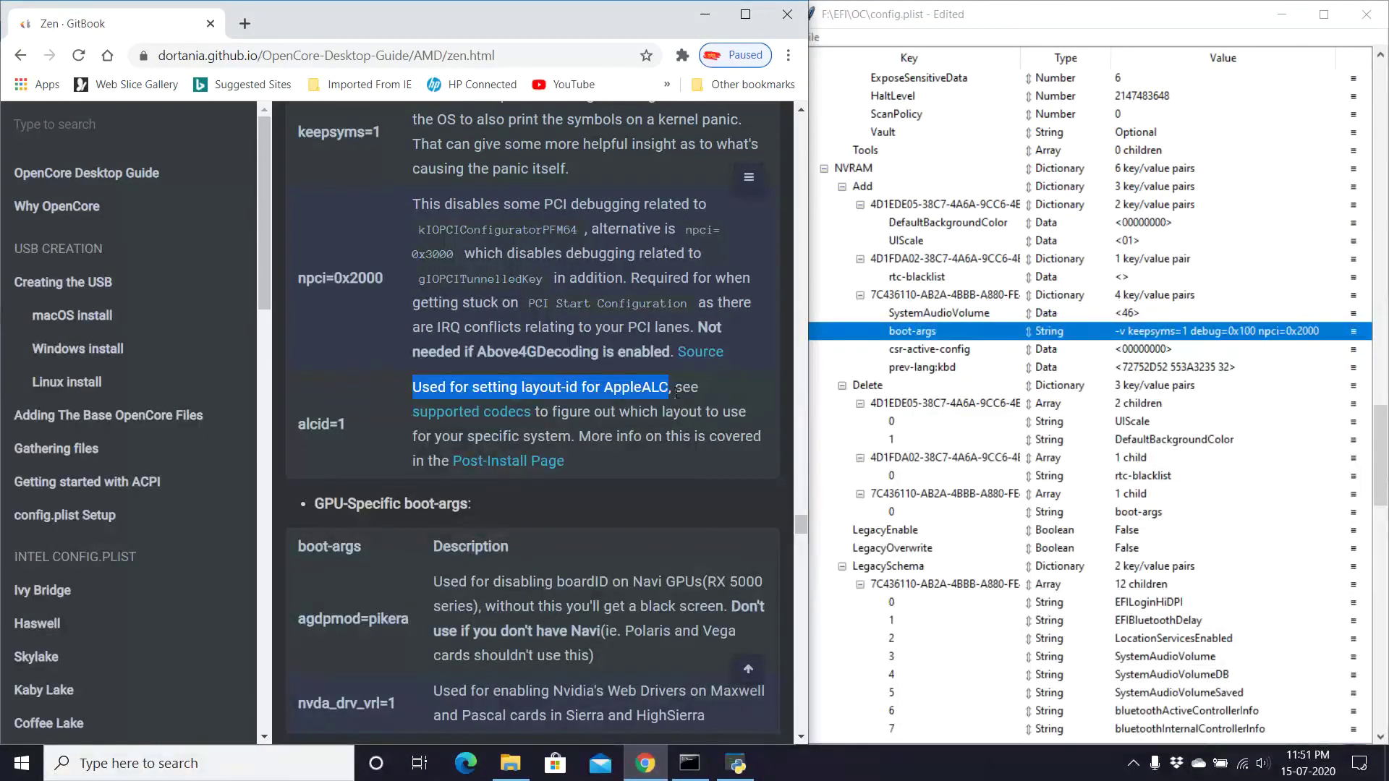
left_click(647, 454)
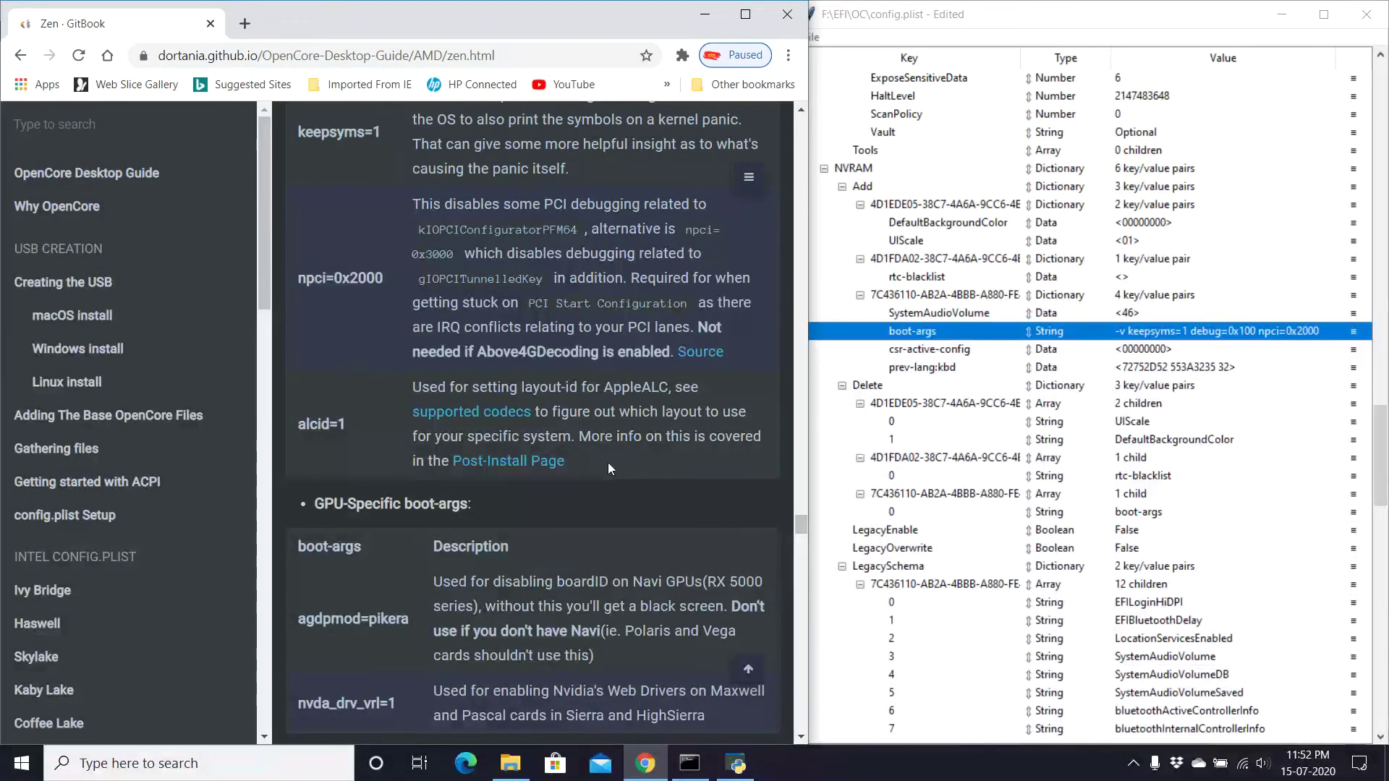
Review the guide's GPU-specific boot-args: agdpmod=pikera, the Navi/Vega note and nvda_drv_vrl=1.
scroll(608, 465, "down", 3)
scroll(607, 462, "down", 1)
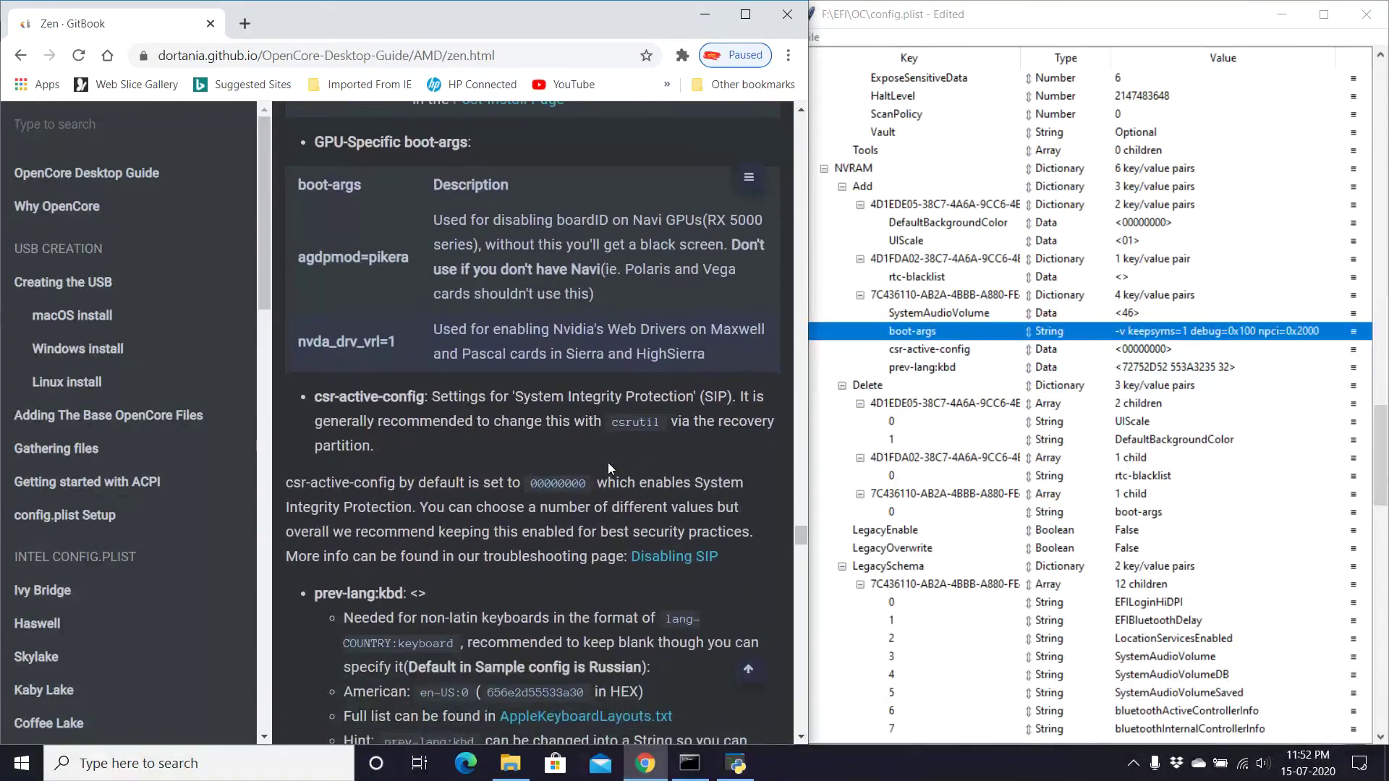
left_click_drag(321, 145, 472, 146)
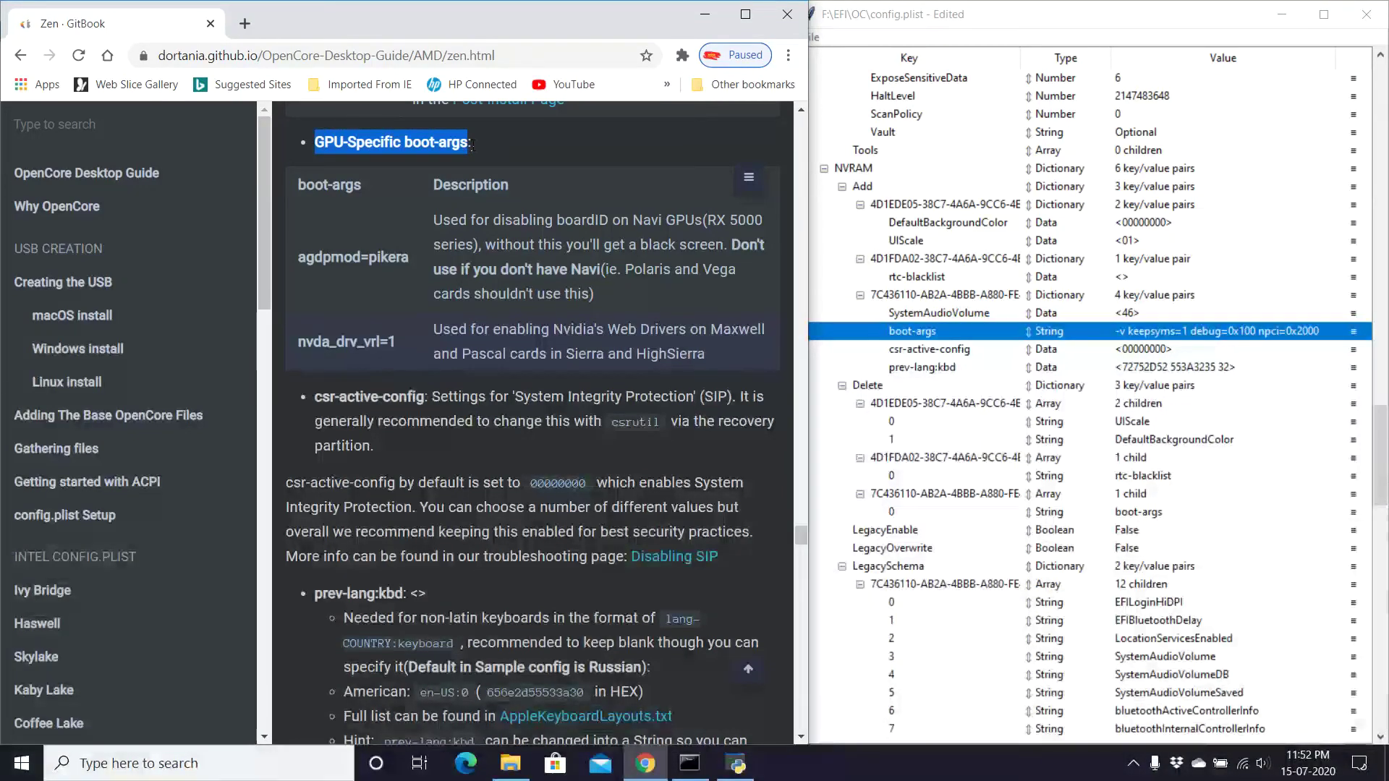
left_click(605, 249)
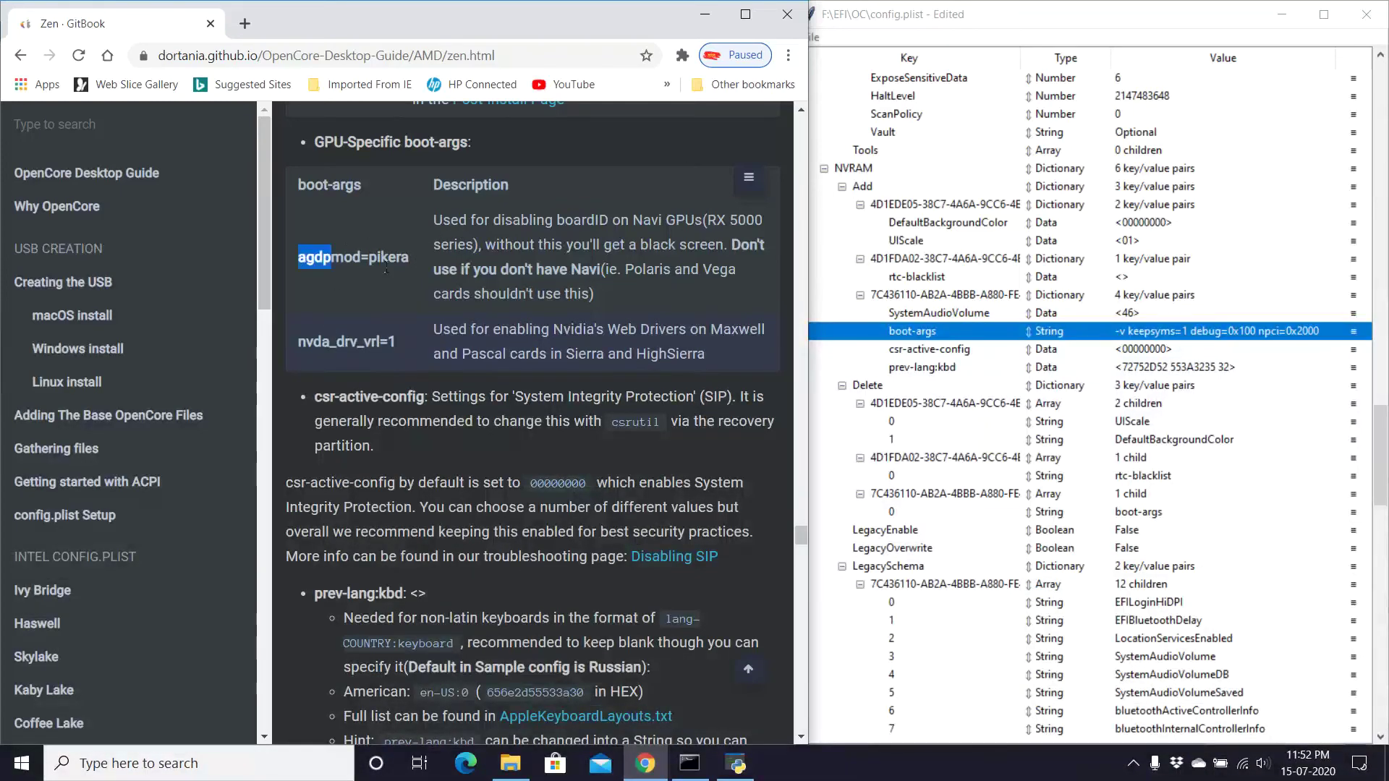
left_click_drag(387, 268, 411, 261)
left_click(516, 225)
left_click_drag(701, 272, 744, 273)
left_click(729, 298)
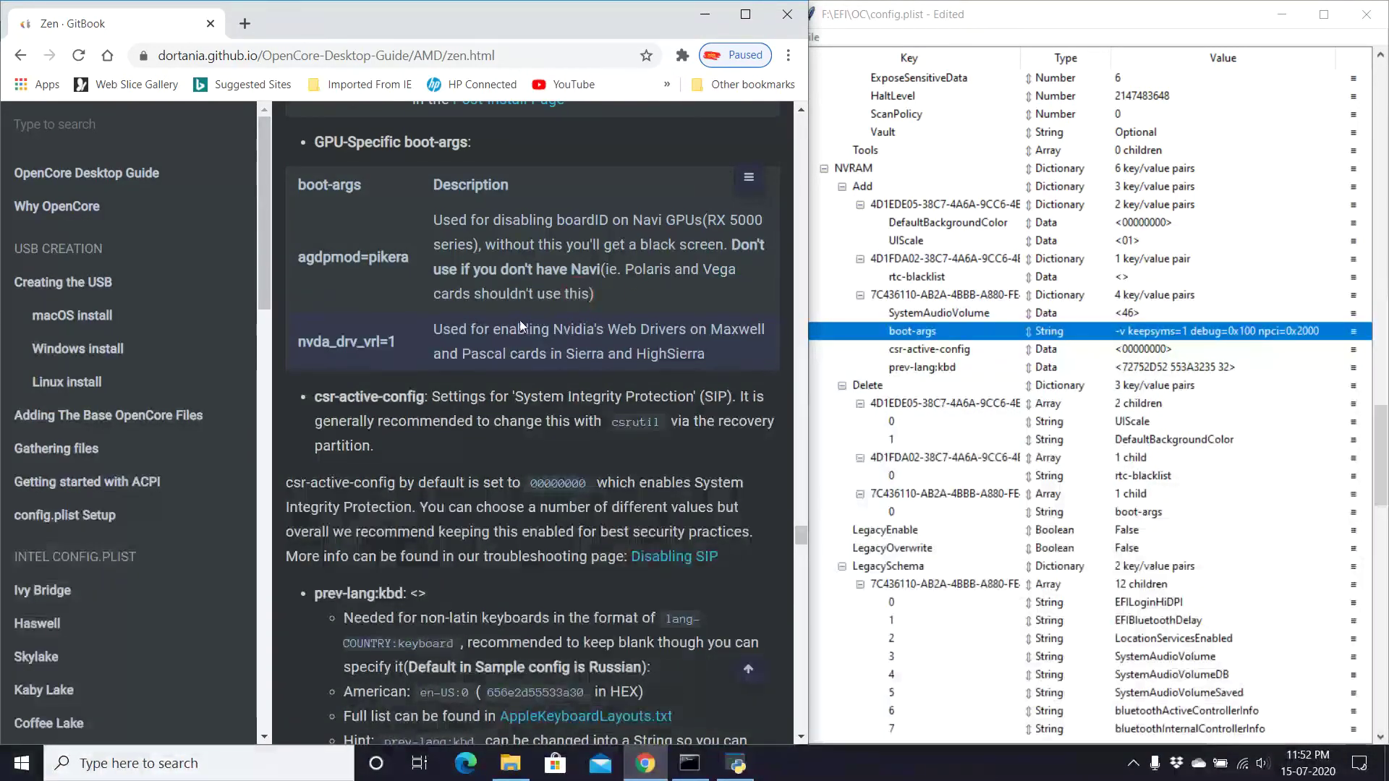
left_click_drag(289, 345, 406, 353)
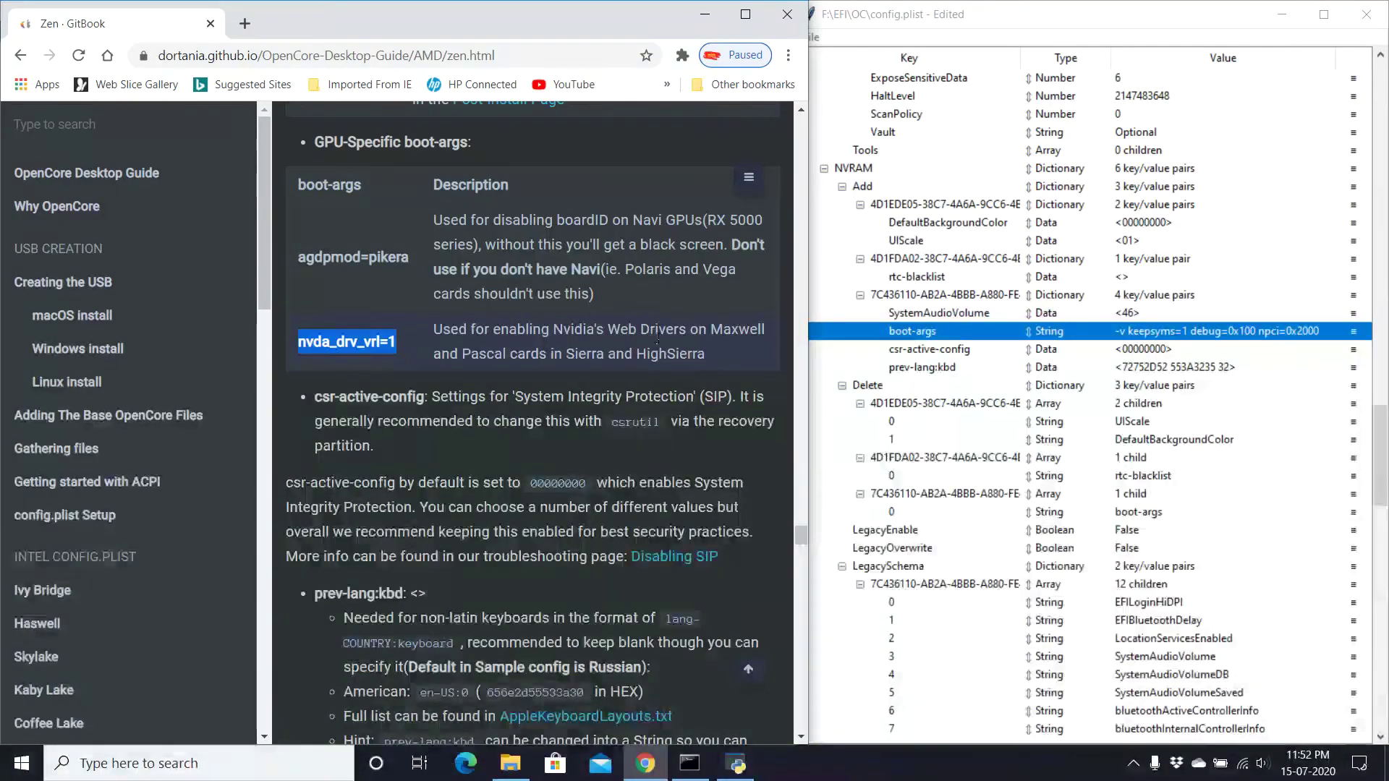
left_click(545, 367)
scroll(540, 370, "down", 1)
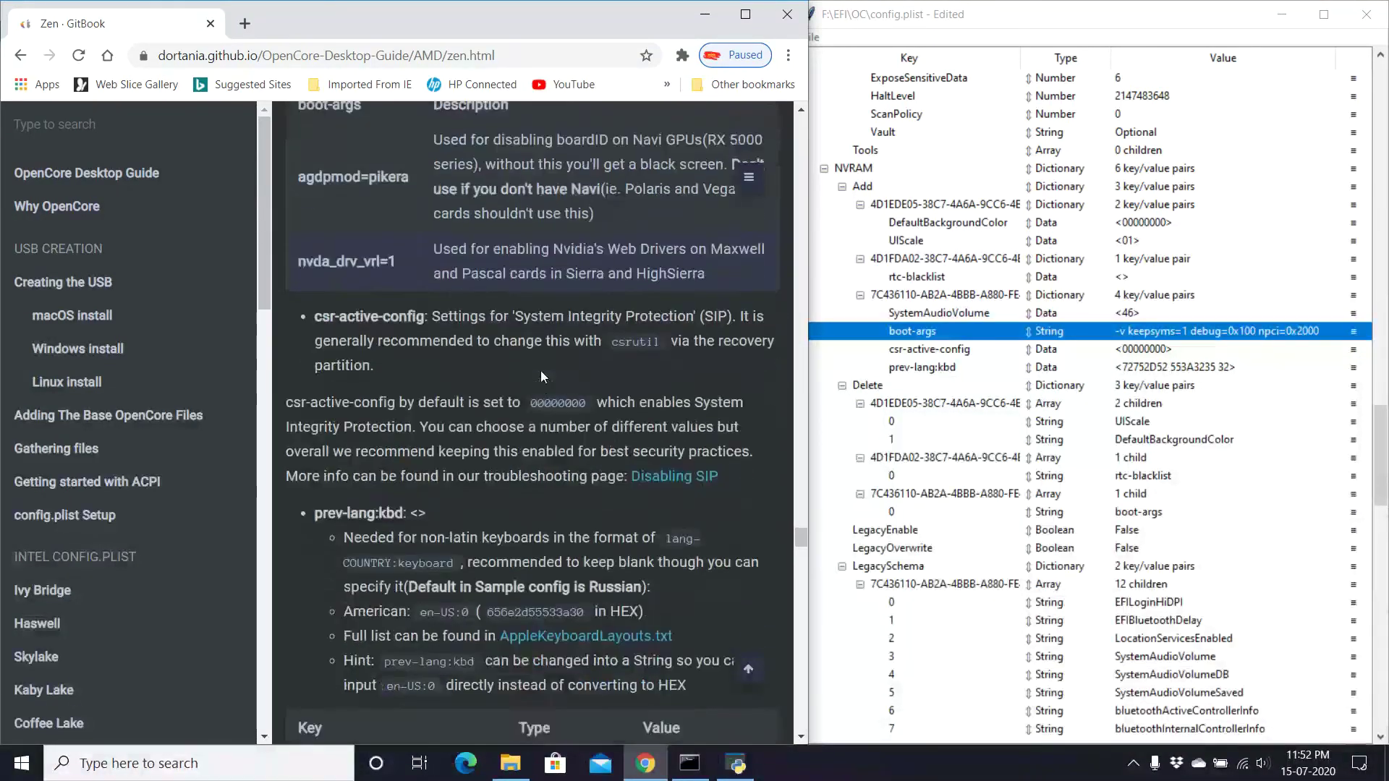
scroll(540, 370, "down", 2)
Select csr-active-config in config.plist and read the guide's prev-lang:kbd section.
left_click(930, 349)
scroll(403, 394, "down", 2)
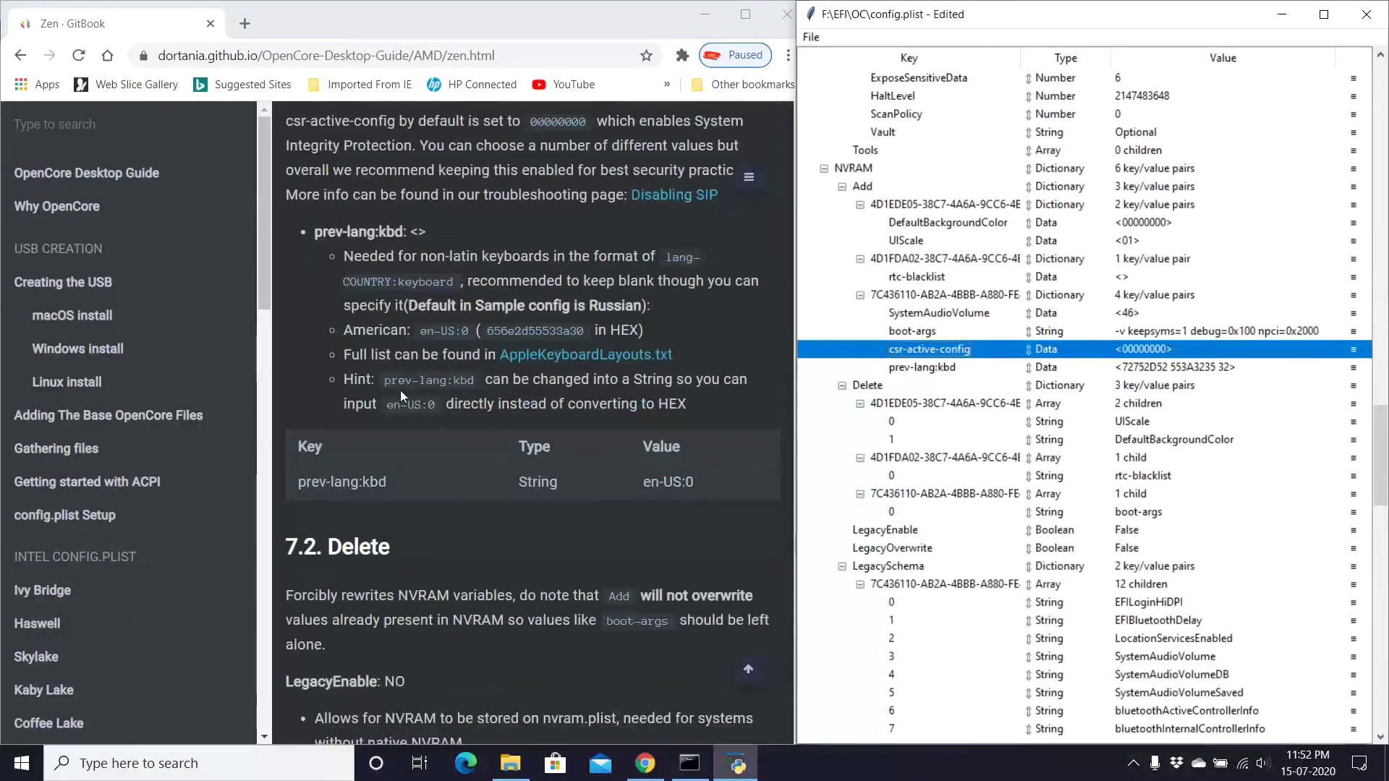
left_click(311, 232)
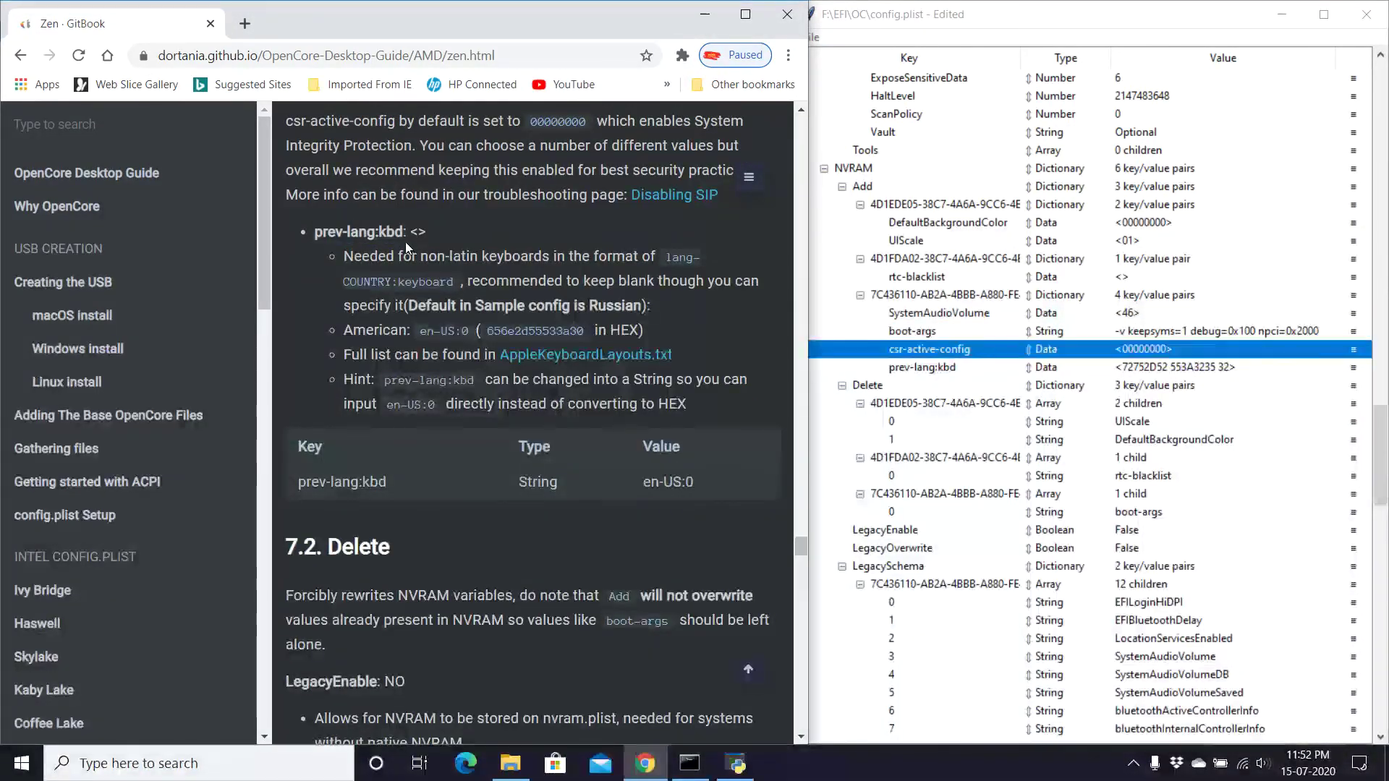
left_click_drag(405, 241, 315, 231)
left_click(440, 251)
left_click_drag(292, 479, 385, 495)
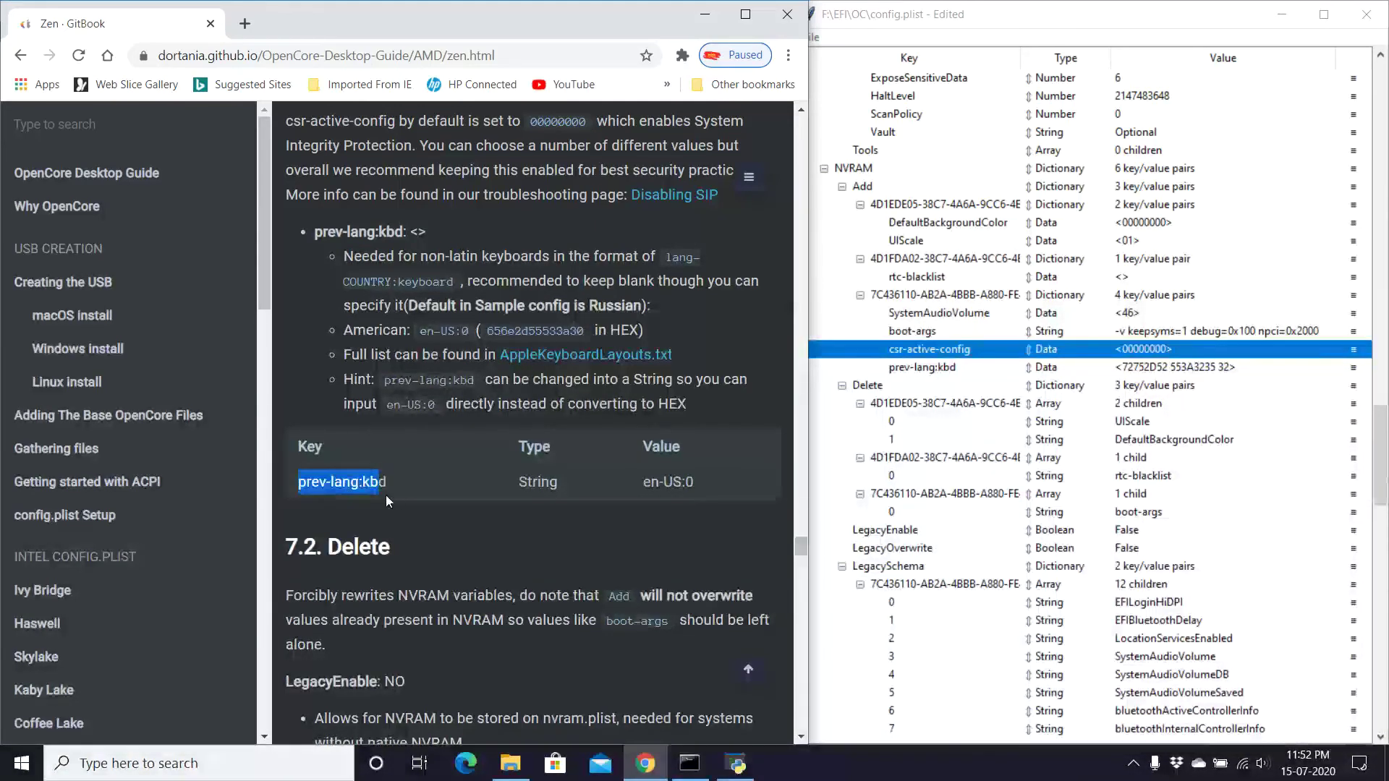
left_click(576, 493)
Make prev-lang:kbd a String and paste en-US:0 from the guide as its value.
left_click(1043, 369)
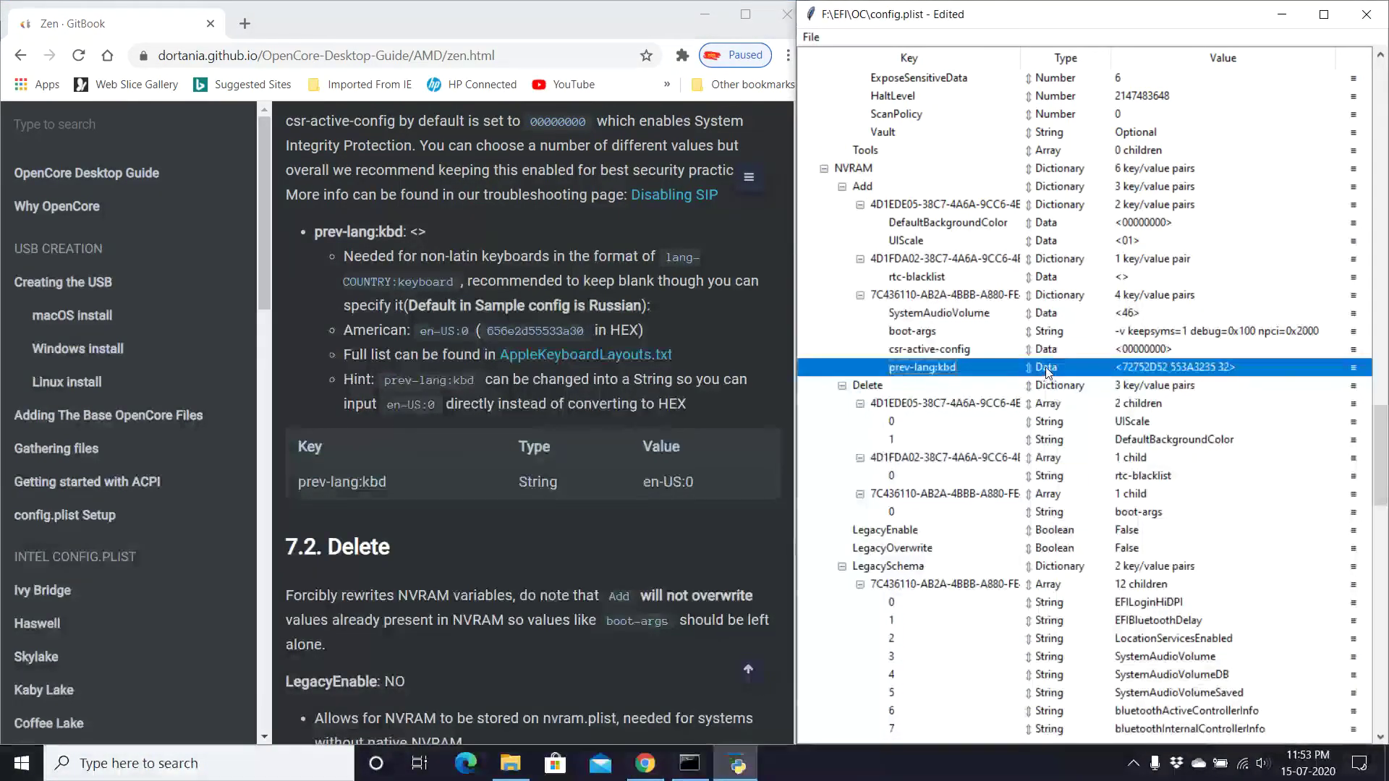
left_click(1046, 368)
left_click(1046, 479)
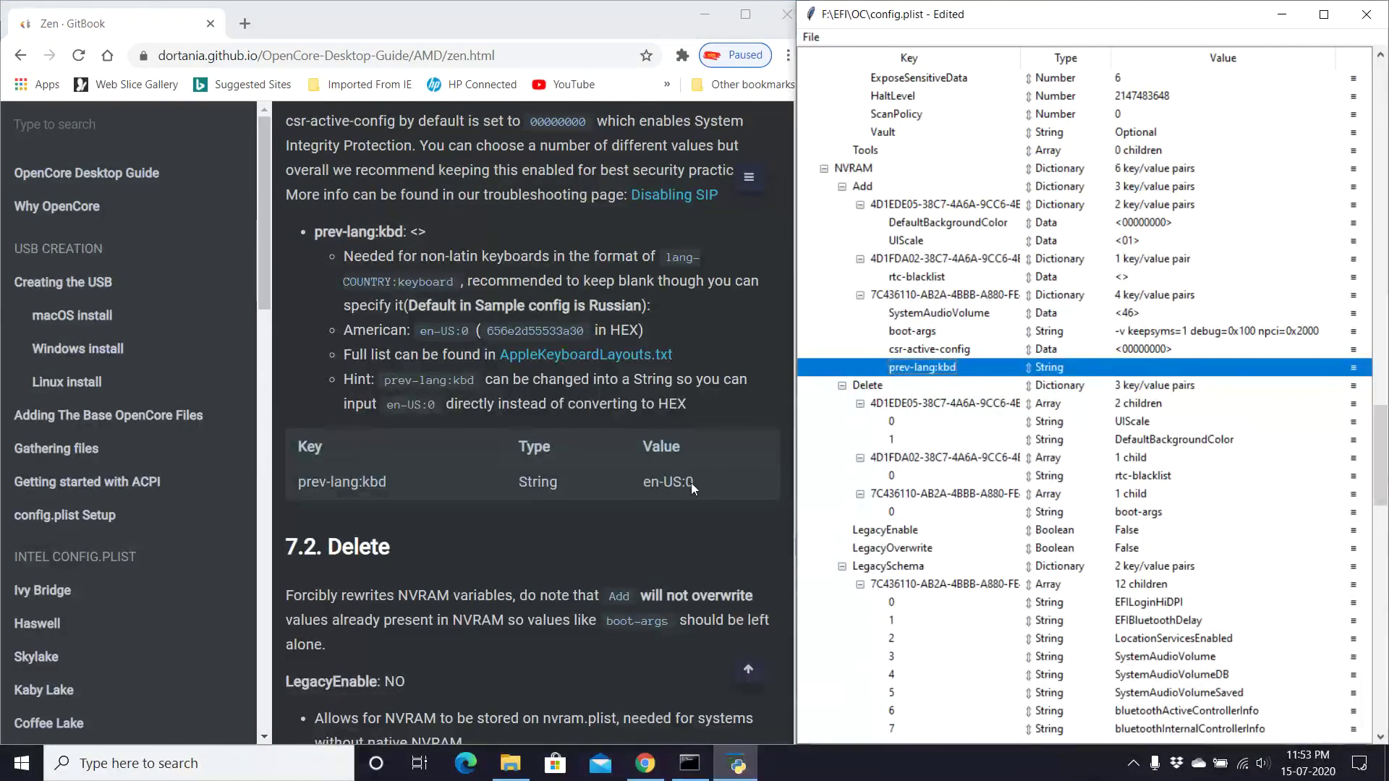
triple_click(680, 482)
right_click(677, 484)
left_click(709, 498)
double_click(1147, 368)
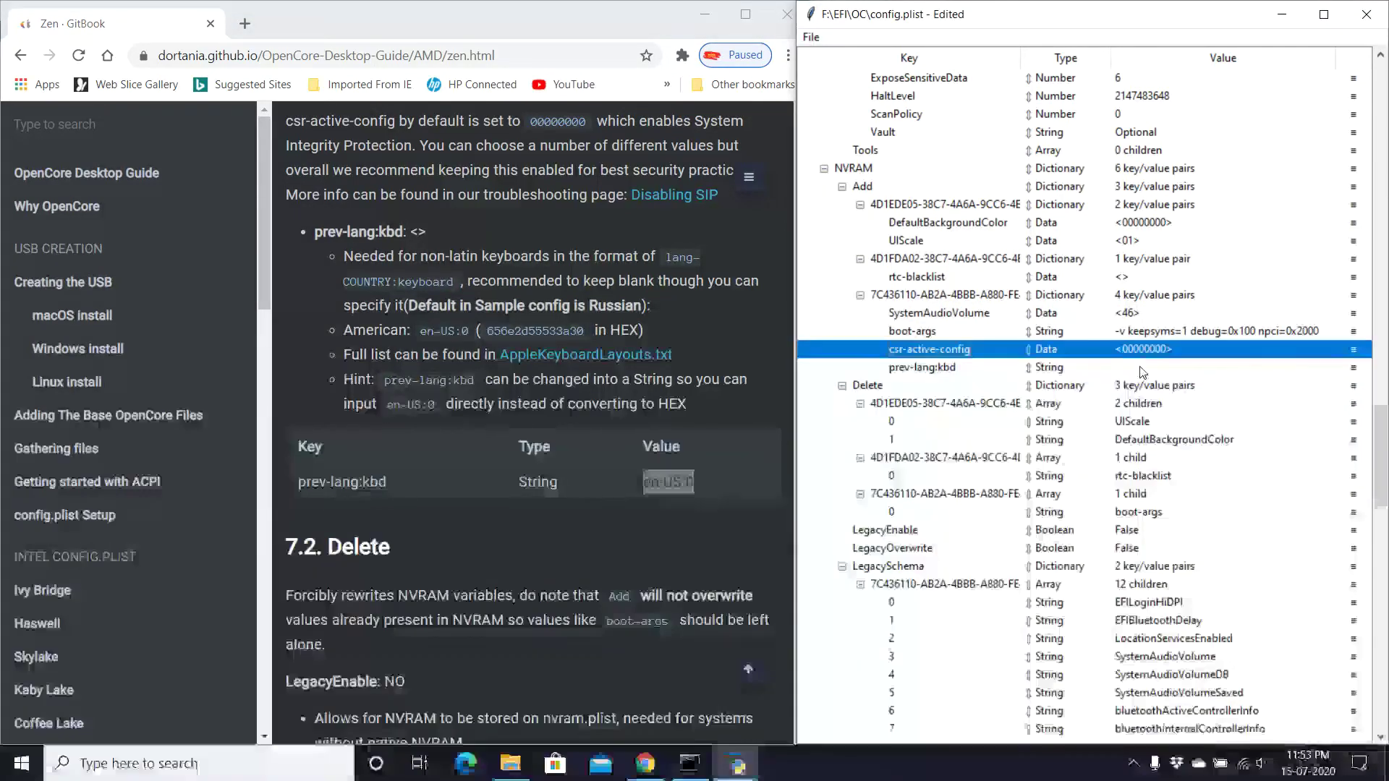
key("ctrl+v")
key("Return")
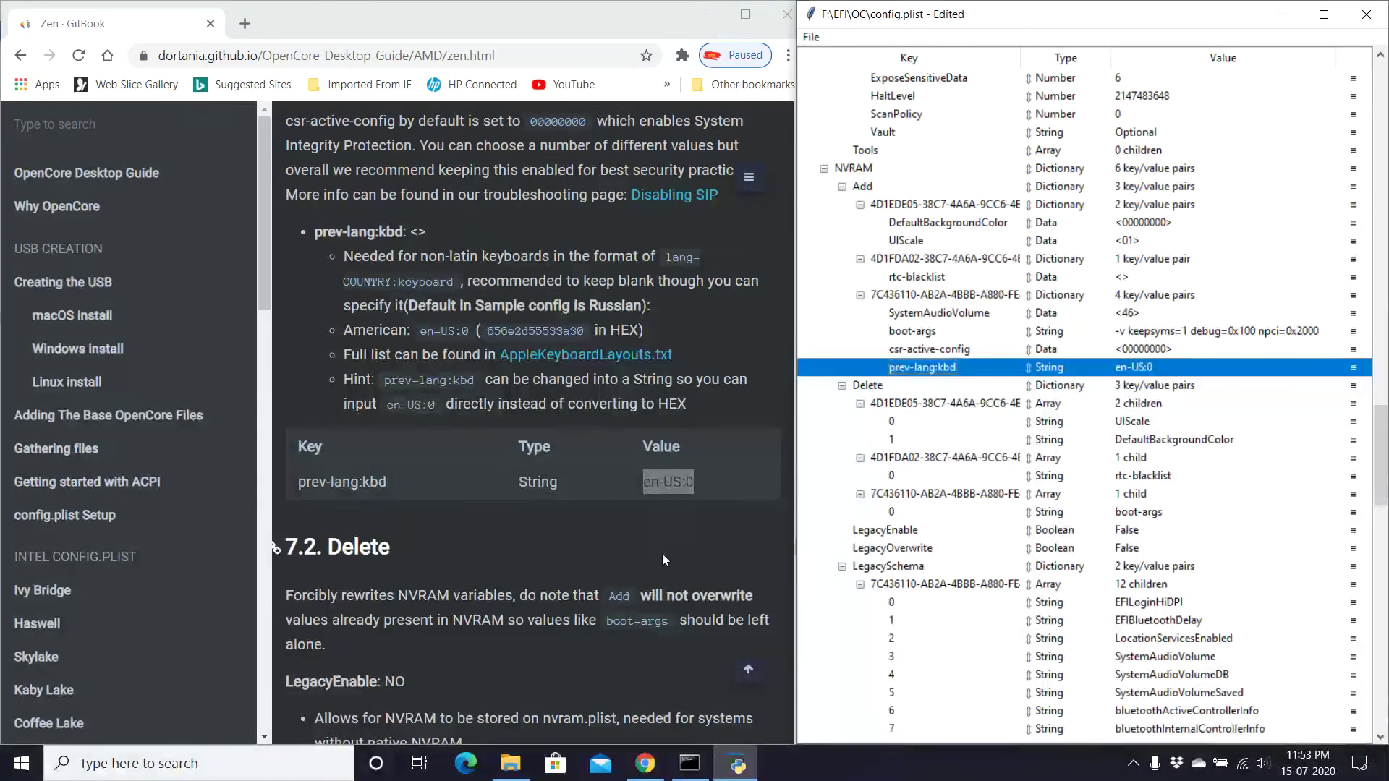
Check the NVRAM Delete, LegacyOverwrite, LegacySchema and WriteFlash entries against the guide.
left_click(586, 529)
scroll(548, 532, "down", 1)
scroll(548, 535, "down", 3)
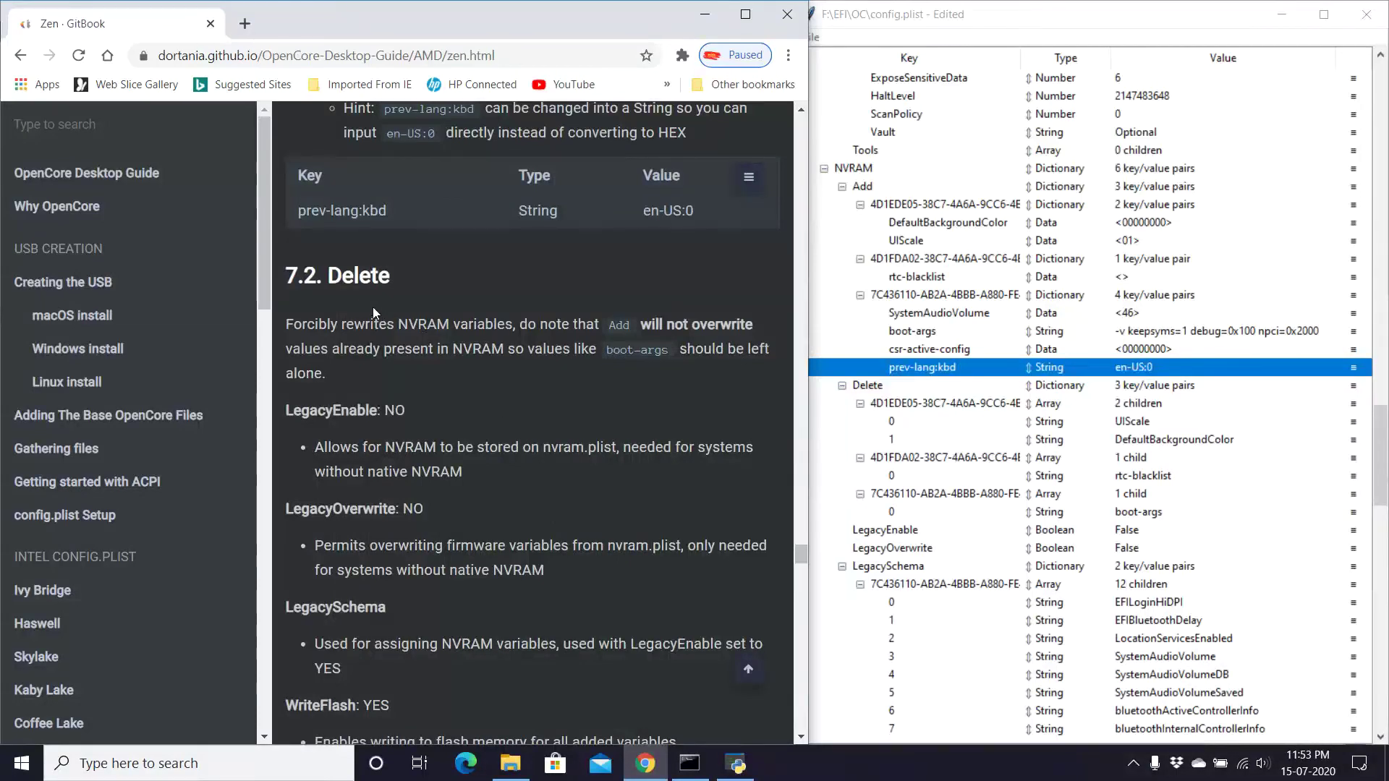
left_click(991, 385)
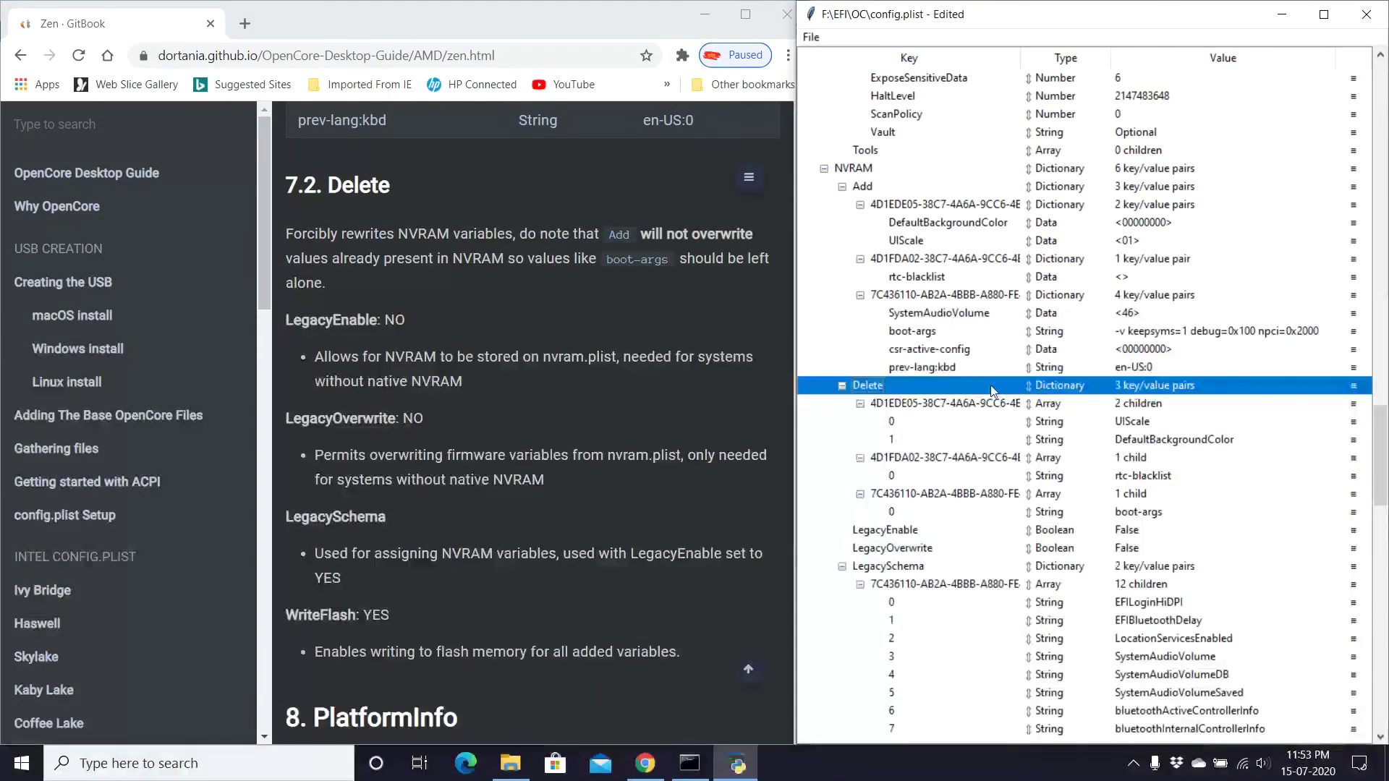
scroll(920, 533, "down", 5)
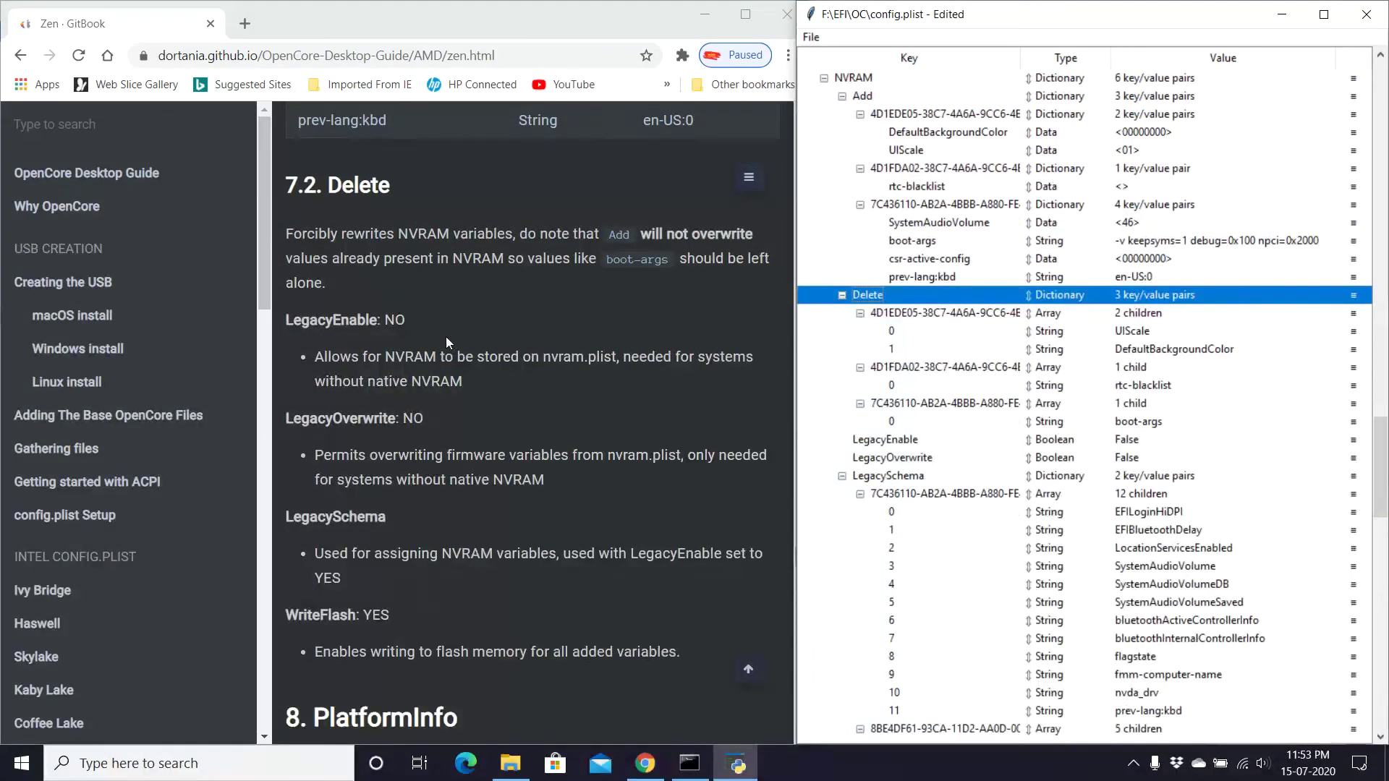
left_click(1031, 455)
left_click(1031, 476)
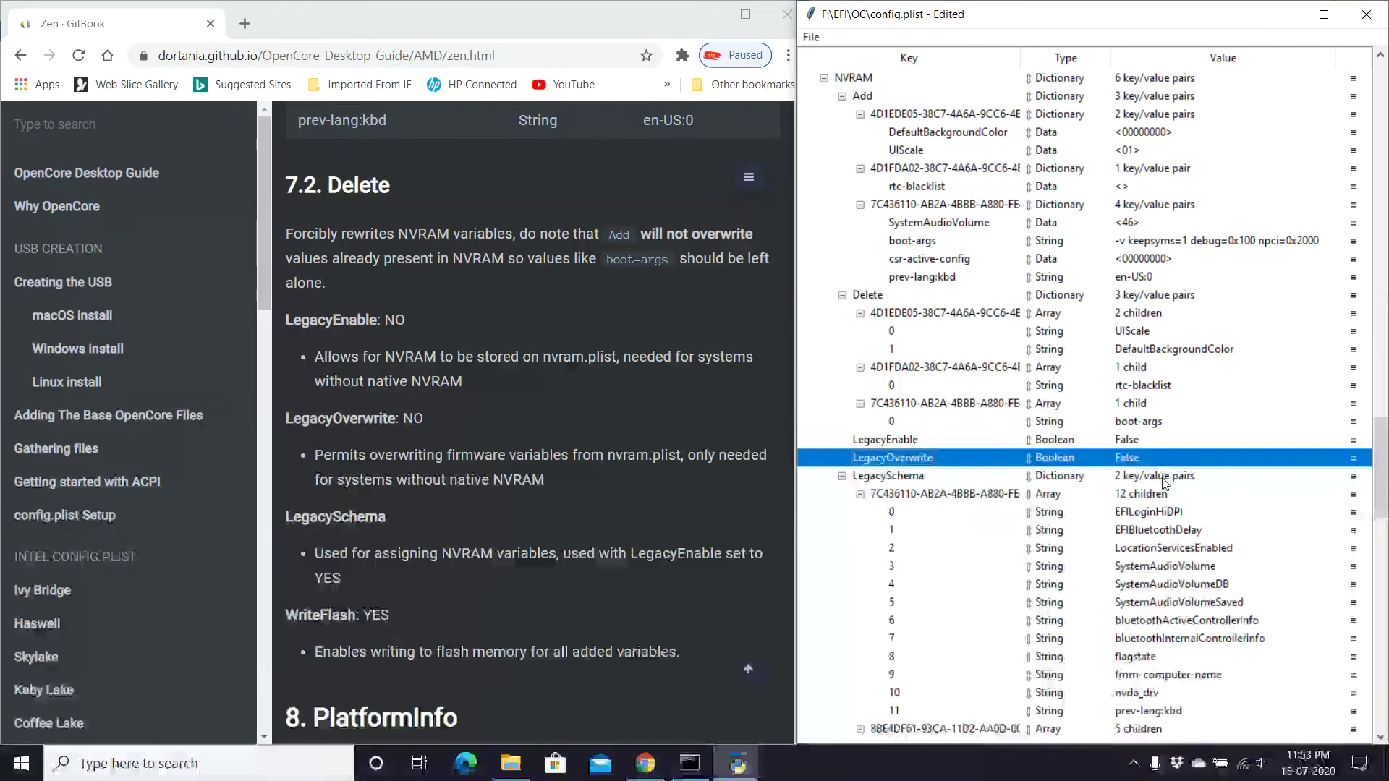
scroll(1085, 506, "down", 5)
left_click(1086, 548)
scroll(1085, 470, "down", 5)
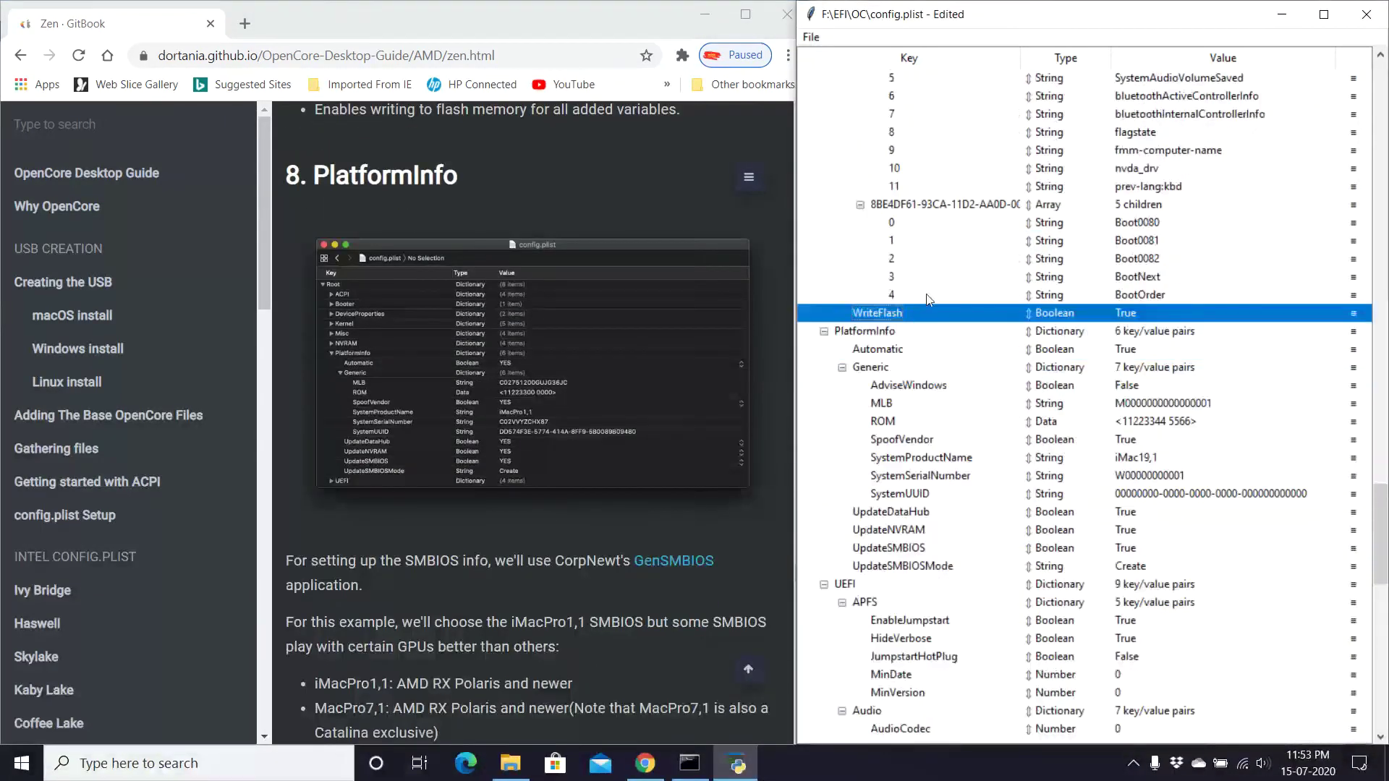
Select PlatformInfo › Generic in config.plist, then go to the Downloads › OpenCore folder.
left_click(1031, 273)
scroll(368, 288, "down", 7)
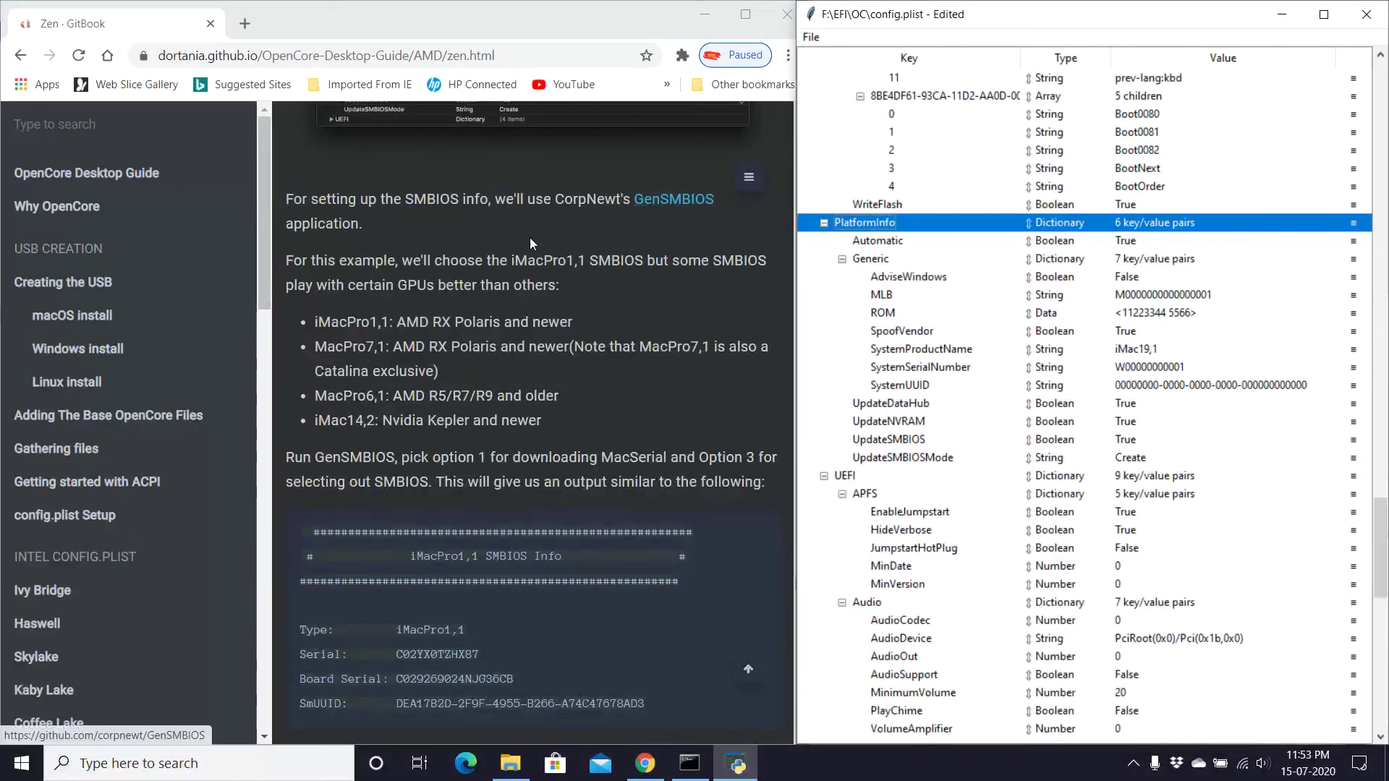
key("Down")
key("Down")
scroll(456, 543, "down", 1)
scroll(456, 542, "down", 7)
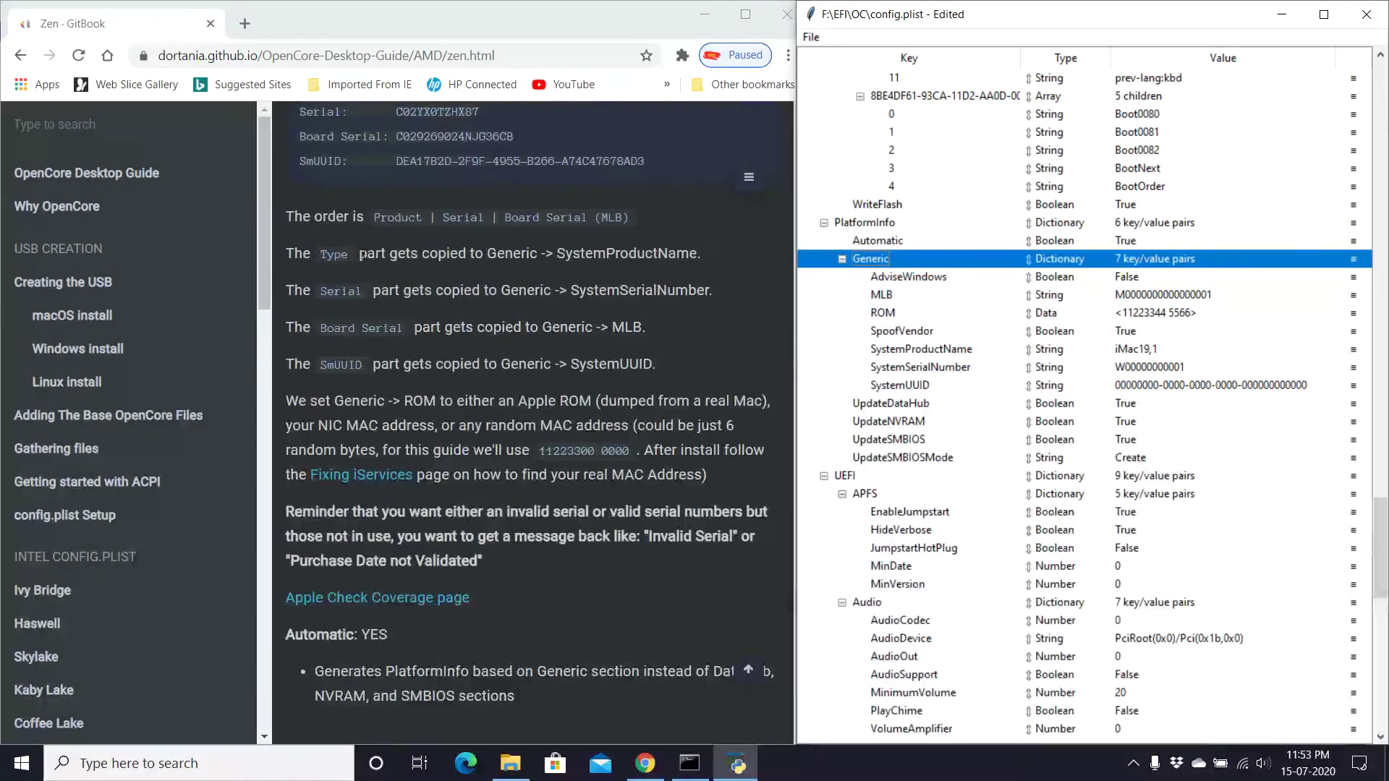
left_click(510, 763)
left_click(283, 57)
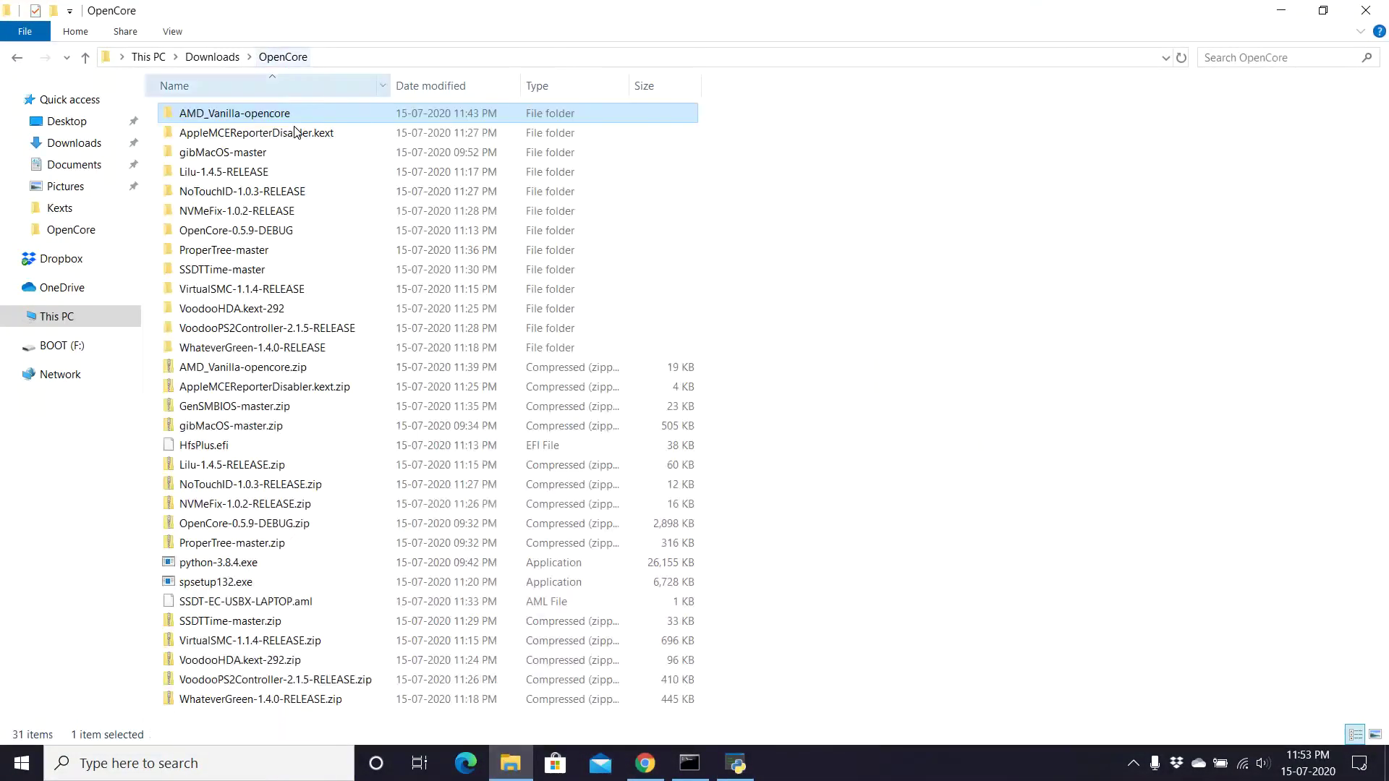
Extract GenSMBIOS-master.zip with 7-Zip into a GenSMBIOS-master folder.
left_click(229, 405)
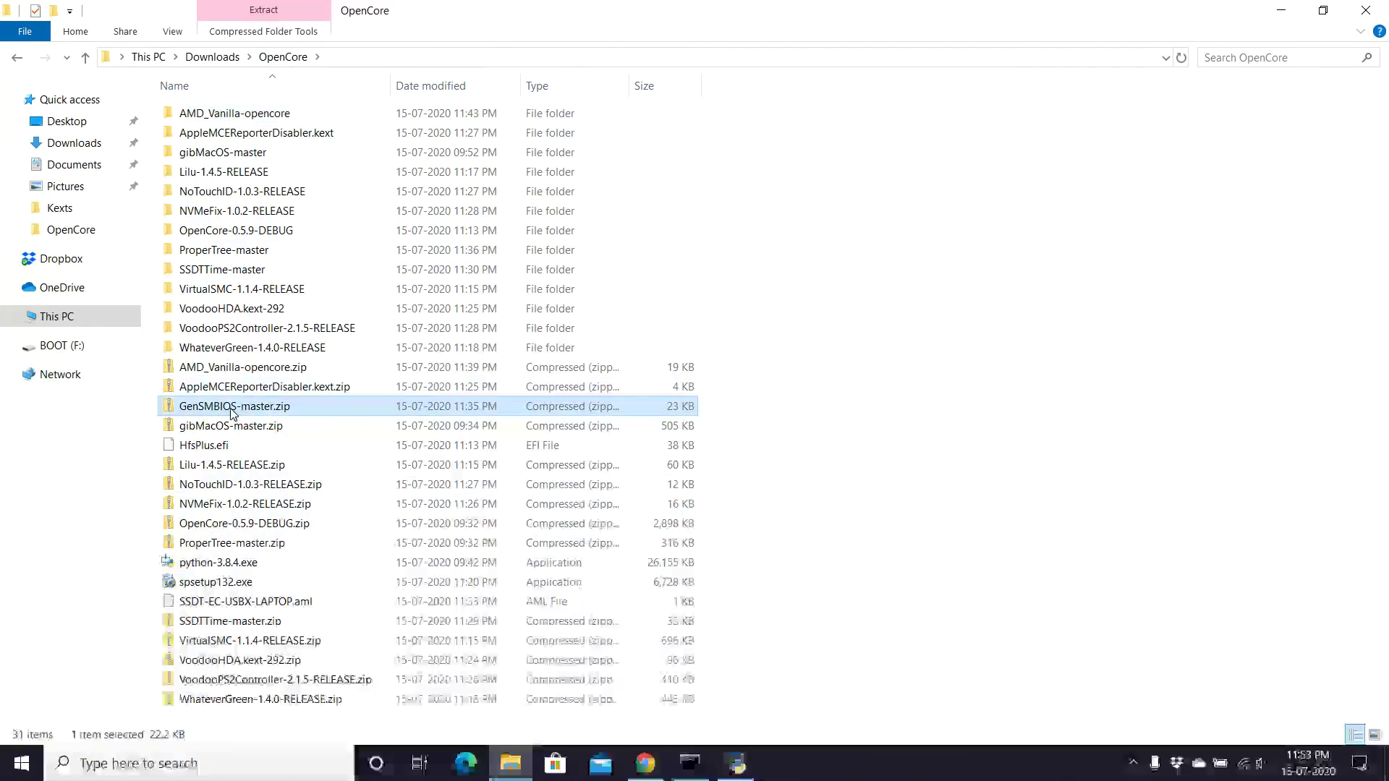
right_click(227, 406)
mouse_move(278, 381)
left_click(574, 458)
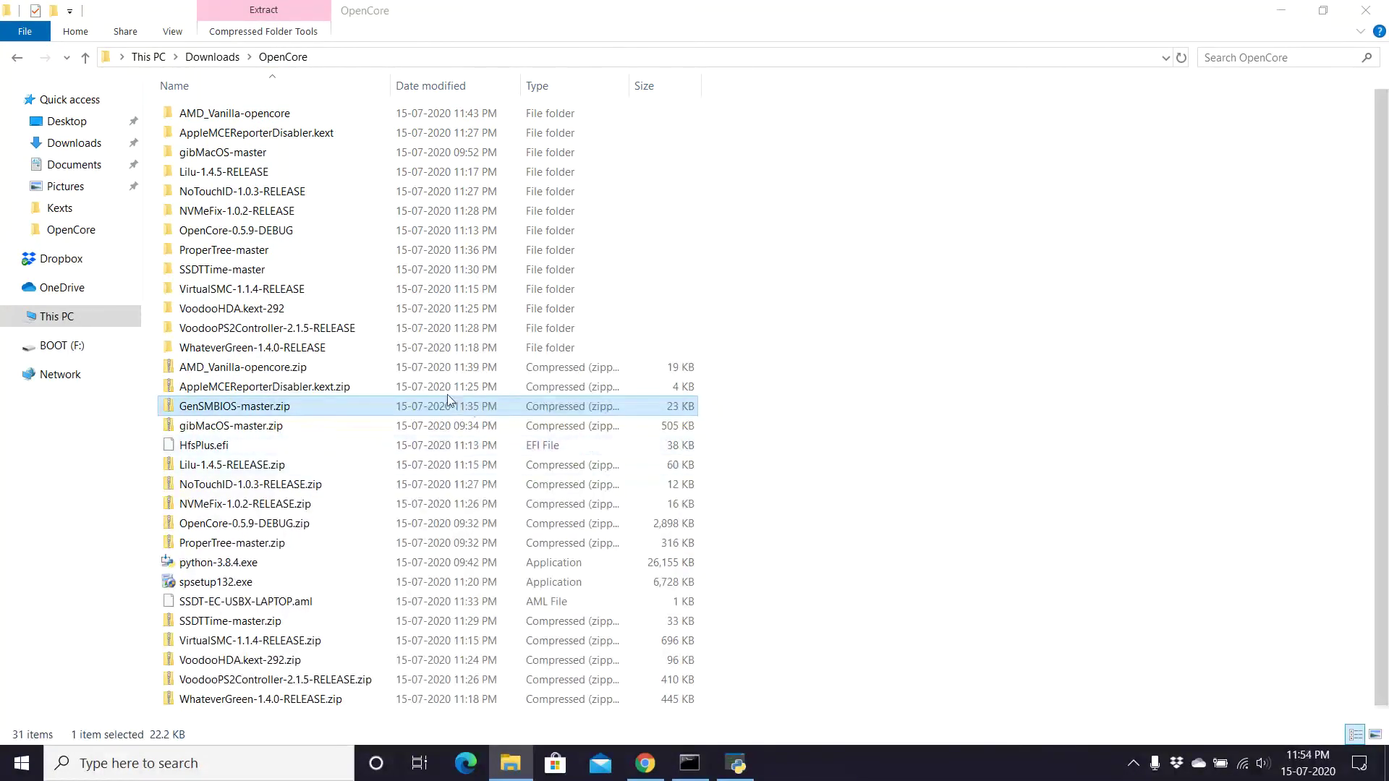
Open the extracted folder and run GenSMBIOS.bat as administrator.
double_click(248, 152)
left_click(249, 153)
right_click(250, 153)
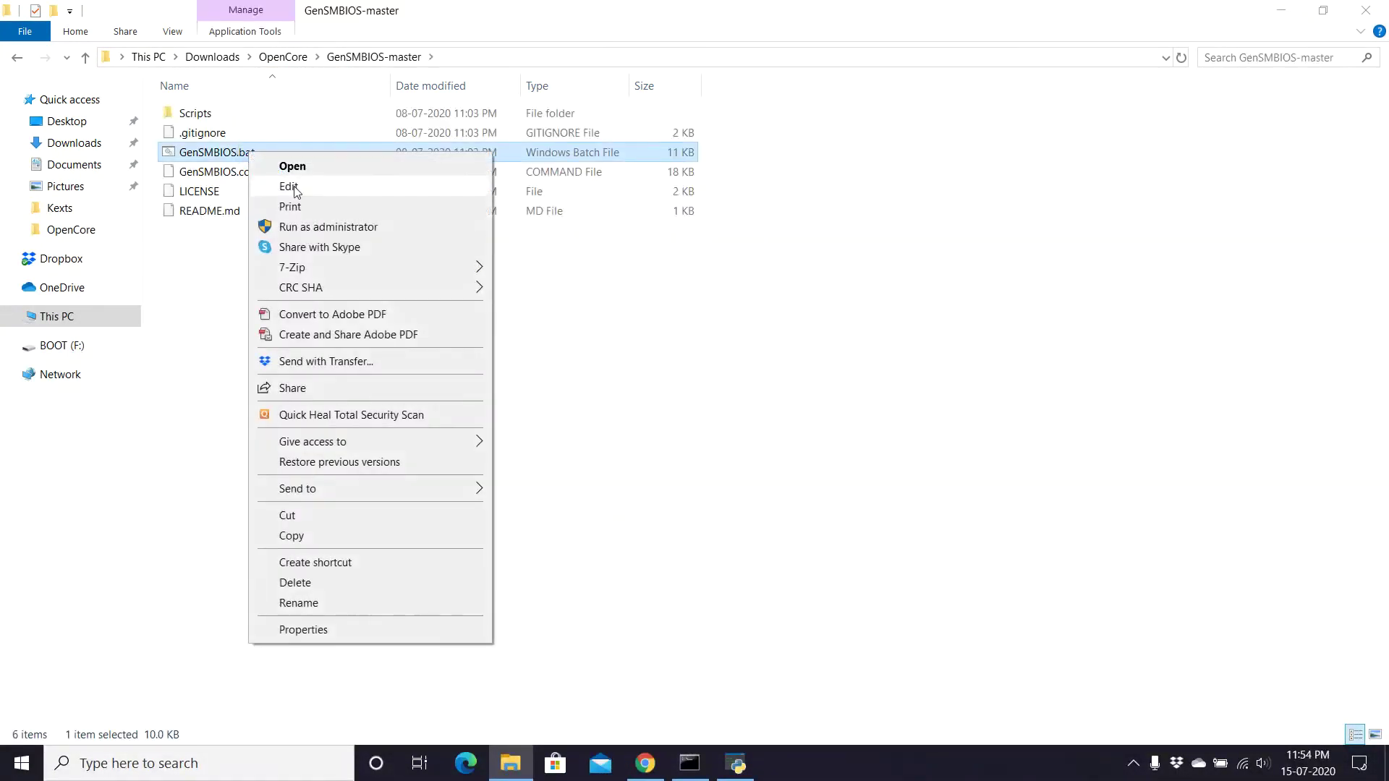
left_click(325, 226)
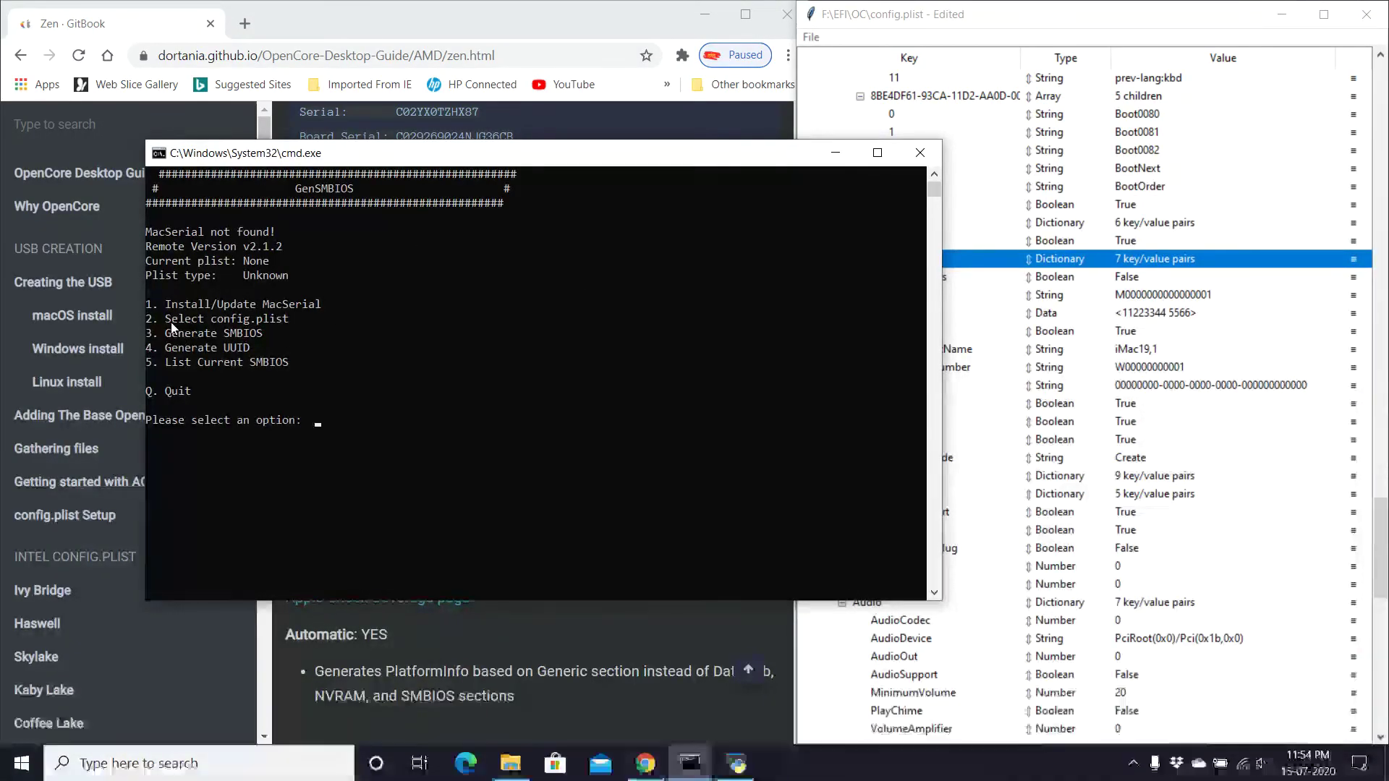
Choose option 3, Generate SMBIOS, in GenSMBIOS.
left_click_drag(167, 338, 269, 339)
left_click(350, 419)
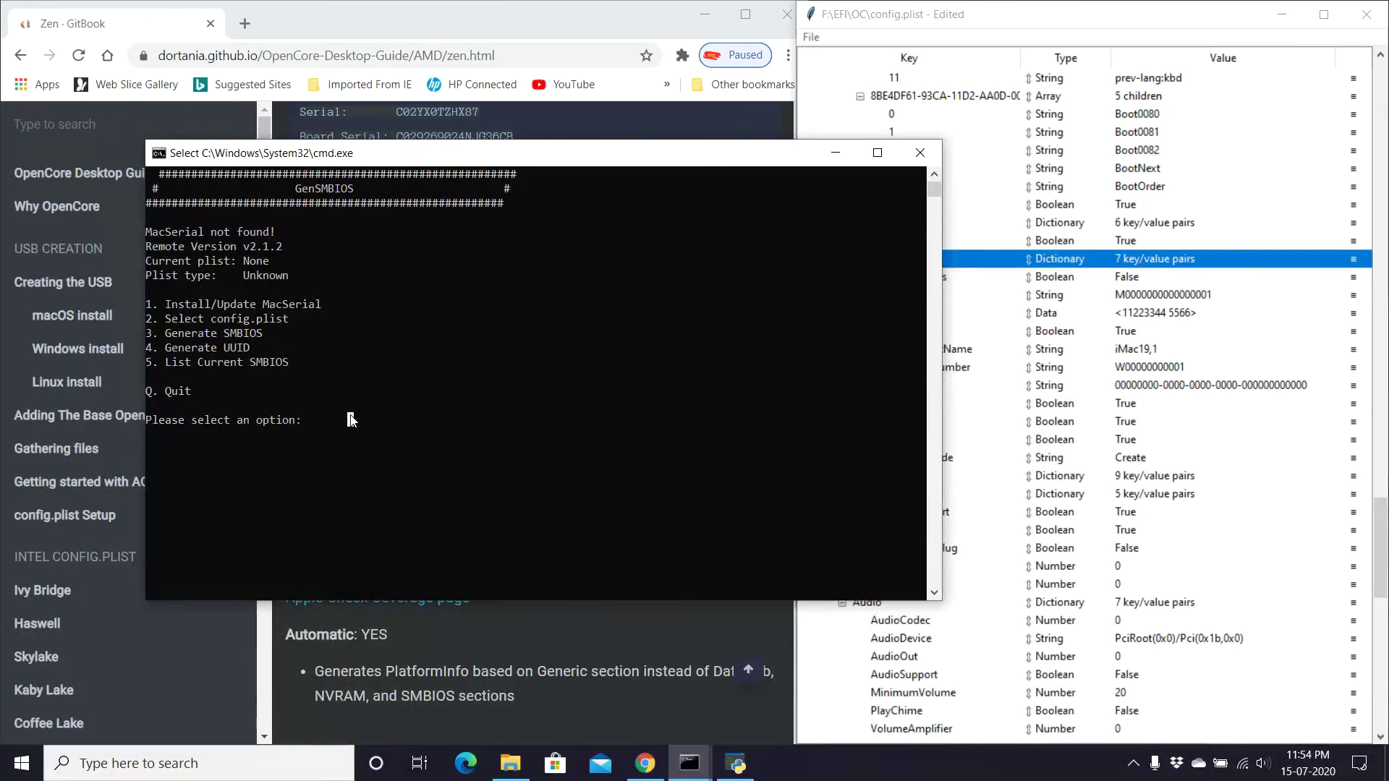
type("3")
key("Return")
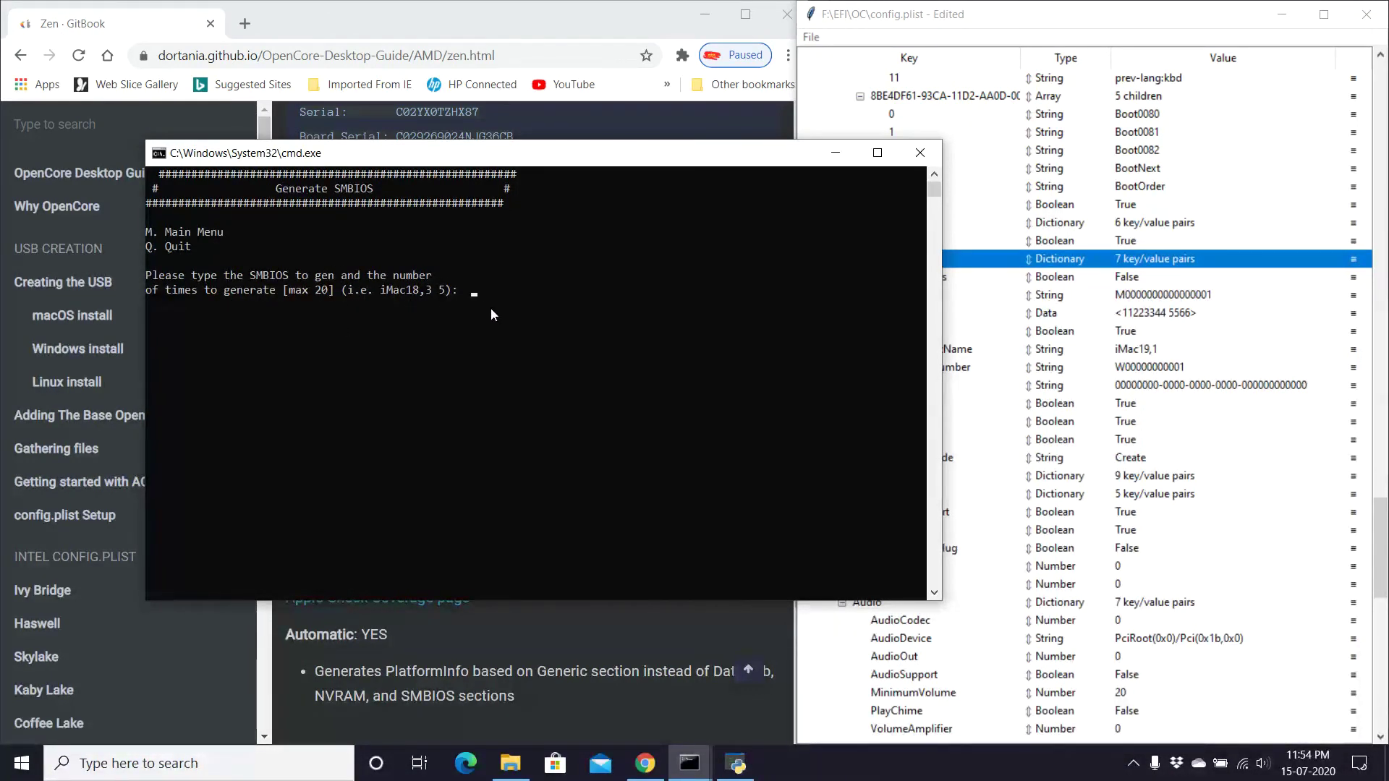
Review the guide's SMBIOS model notes for AMD Polaris, R5/R7/R9 and Nvidia Kepler GPUs.
left_click(458, 635)
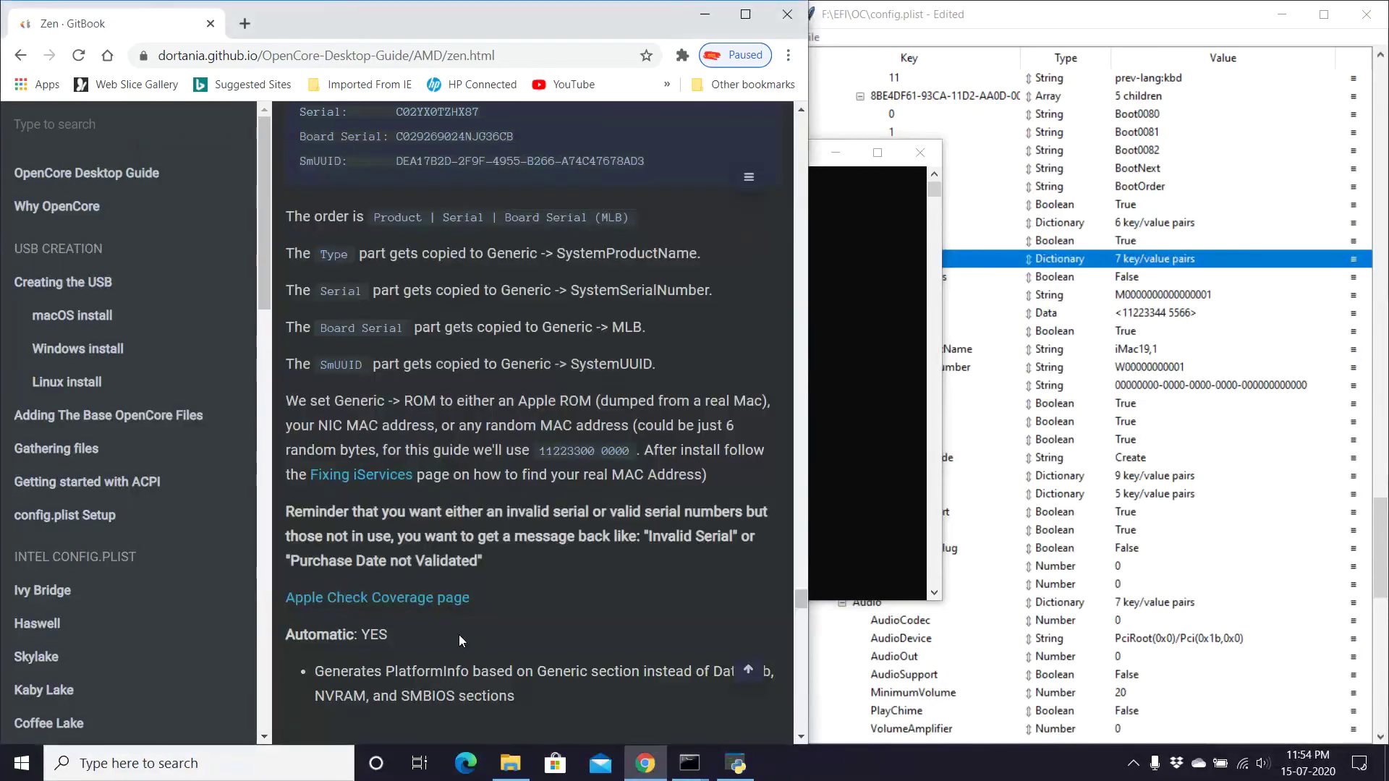
scroll(459, 635, "up", 7)
scroll(441, 331, "up", 1)
left_click_drag(345, 261, 701, 262)
left_click_drag(286, 285, 556, 285)
left_click_drag(396, 321, 573, 322)
left_click_drag(393, 346, 490, 357)
left_click_drag(392, 396, 558, 396)
left_click_drag(382, 420, 559, 421)
left_click(557, 421)
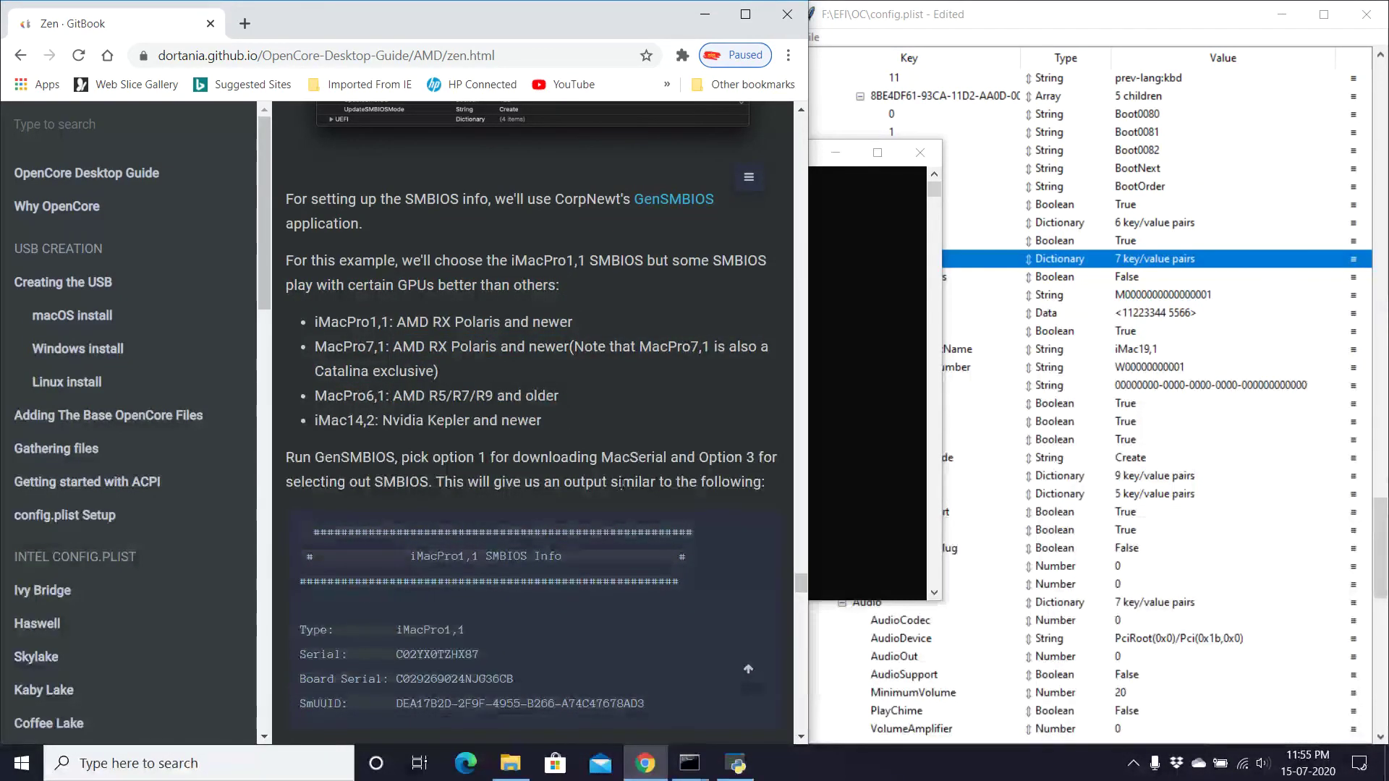
scroll(615, 476, "down", 3)
scroll(540, 340, "up", 3)
Copy MacPro6,1 from the guide and return to the GenSMBIOS prompt.
left_click_drag(314, 395, 388, 395)
right_click(388, 396)
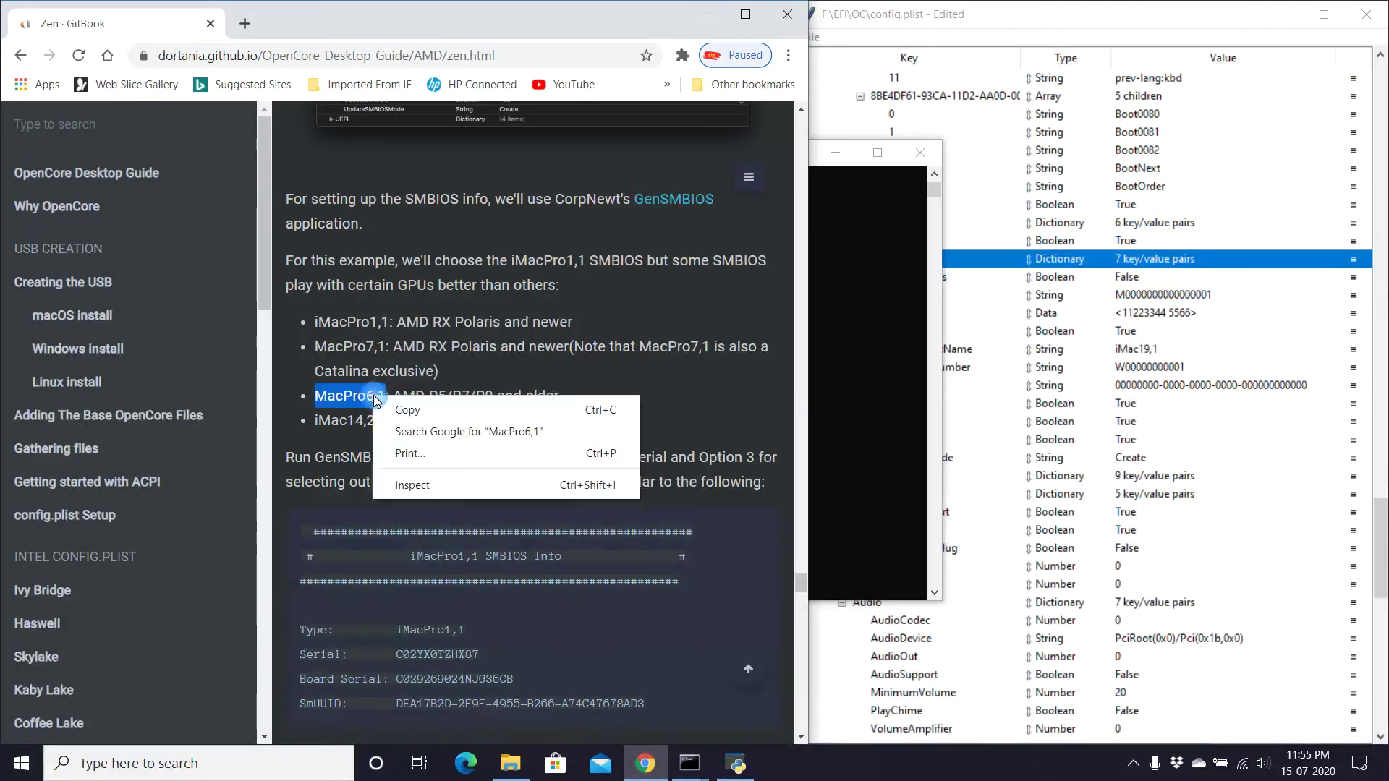
left_click(405, 409)
left_click(857, 248)
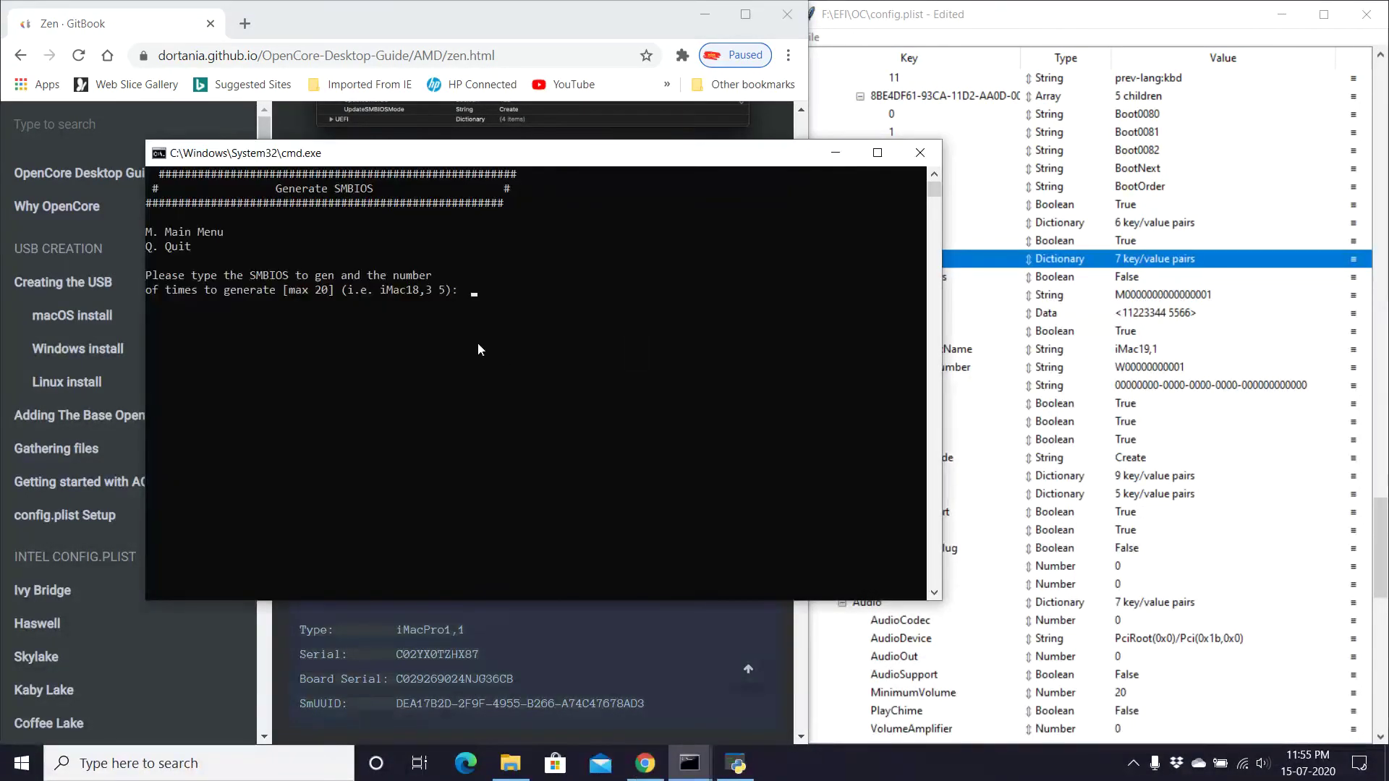
Generate a MacPro6,1 SMBIOS and read the guide's Type/Serial/Board Serial mapping.
key("ctrl+v")
key("Return")
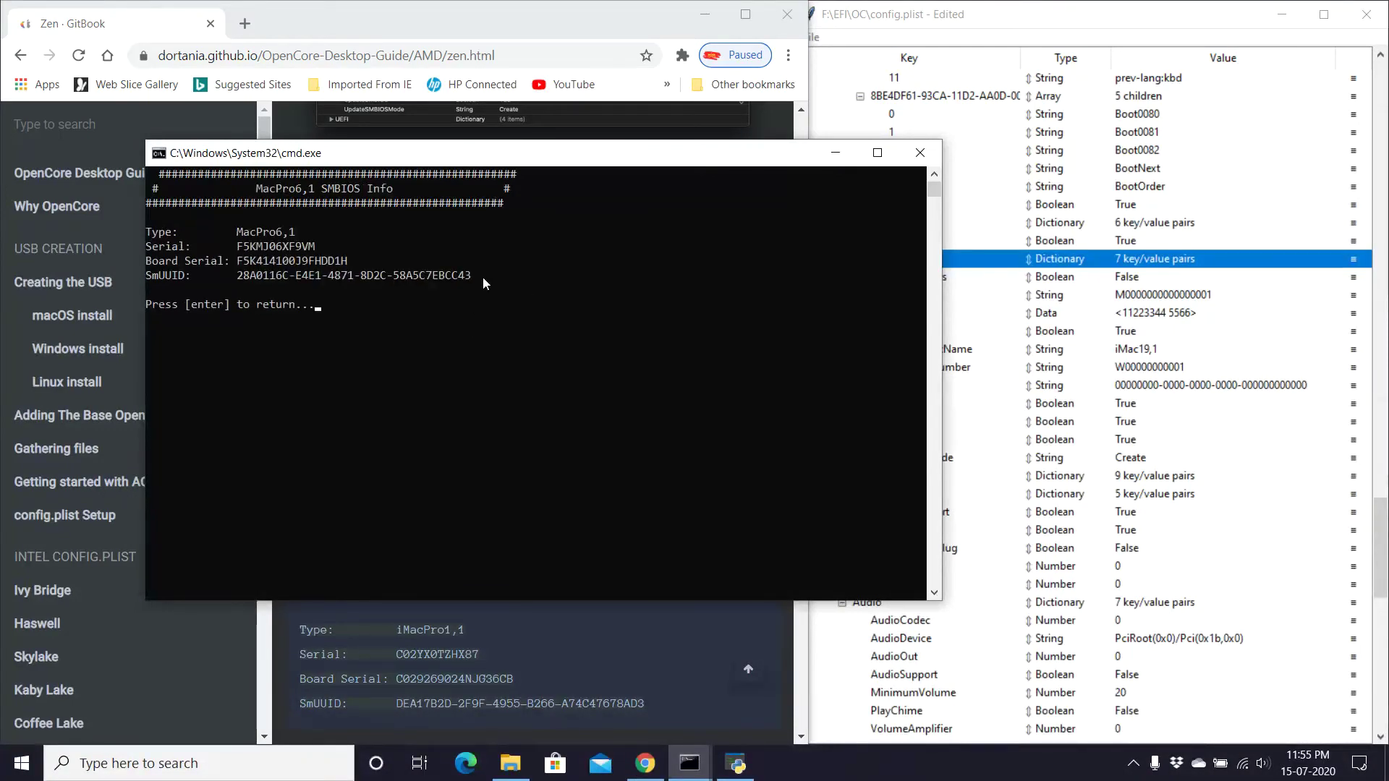
left_click(470, 619)
scroll(467, 630, "down", 8)
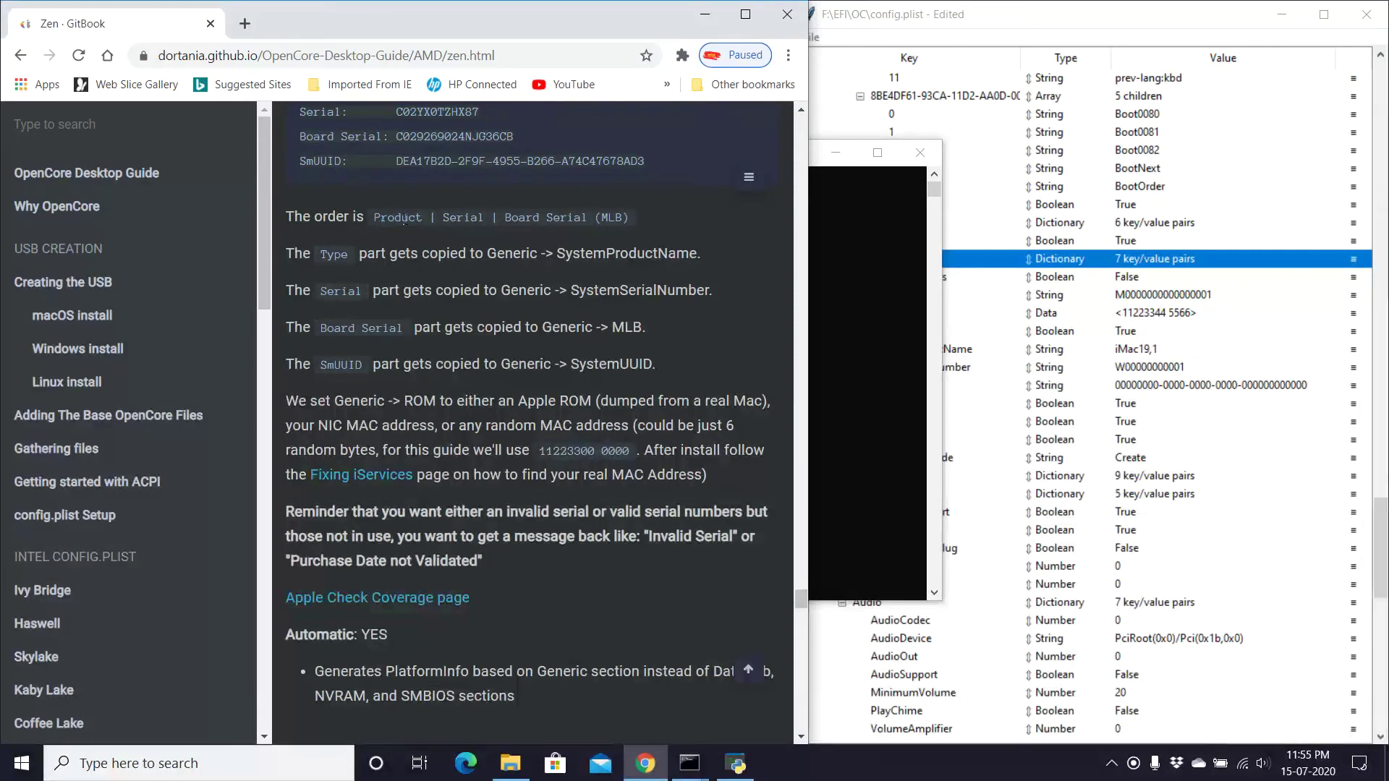
left_click_drag(374, 217, 613, 253)
left_click(405, 276)
left_click_drag(281, 257, 687, 264)
Set SystemProductName to MacPro6,1 from the GenSMBIOS Type output.
left_click(853, 236)
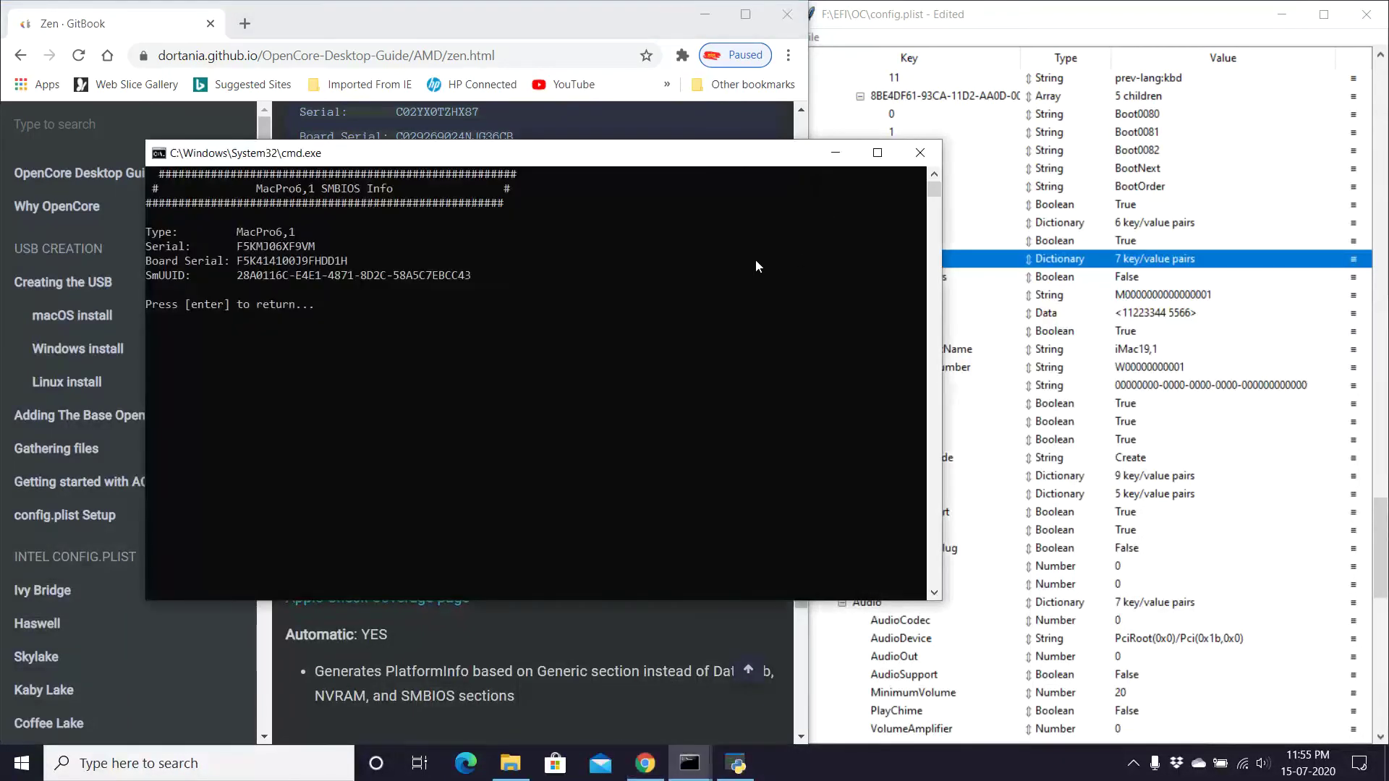
left_click_drag(237, 232, 700, 255)
right_click(241, 236)
right_click(292, 232)
left_click(463, 615)
left_click(1042, 14)
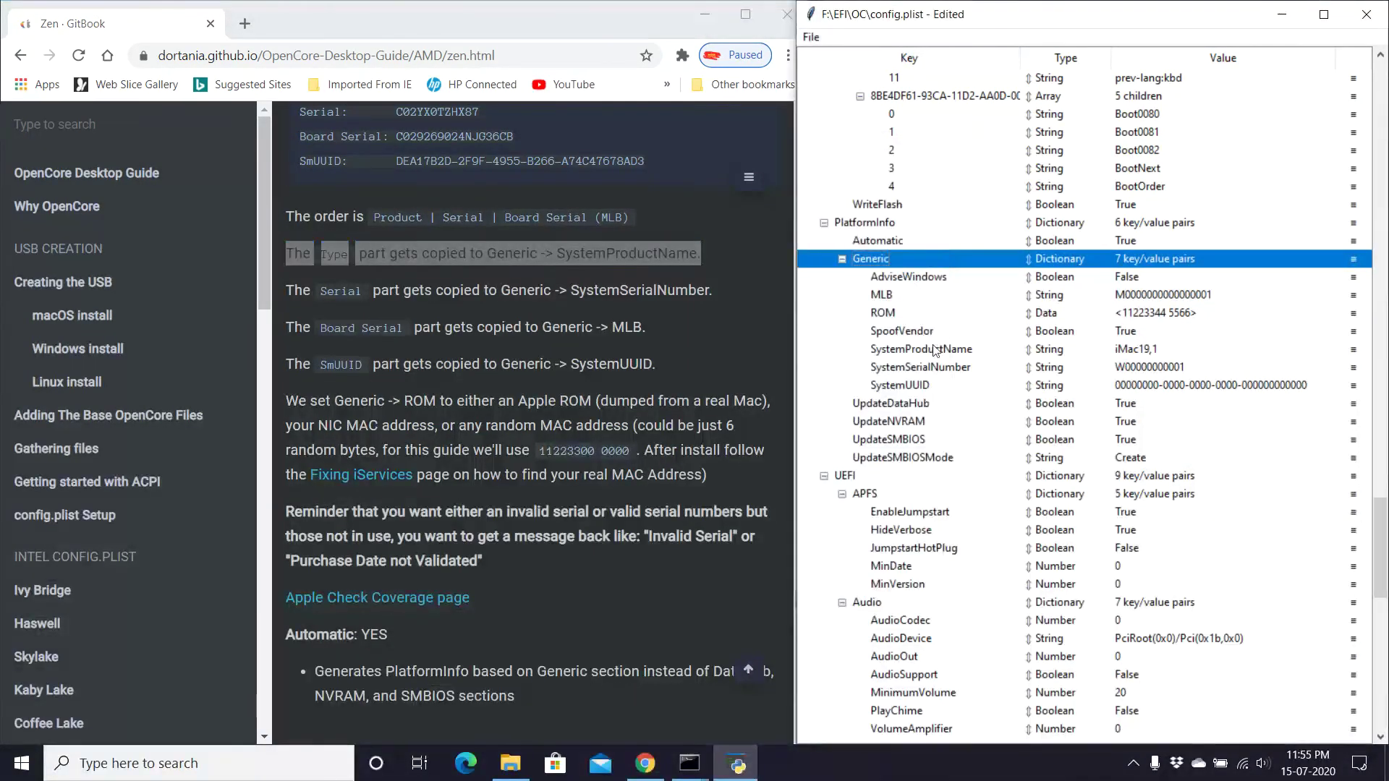
double_click(1139, 349)
key("ctrl+v")
key("Return")
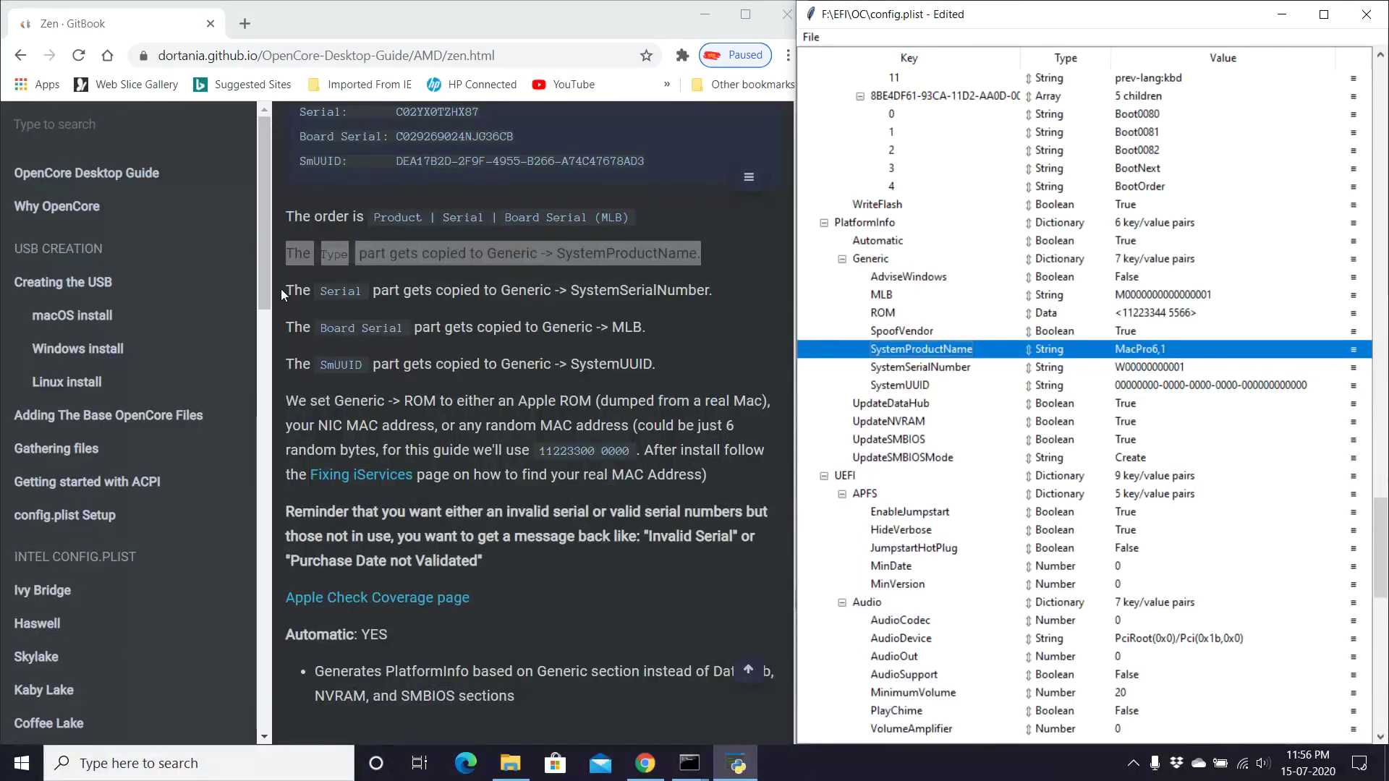
Copy the generated Serial into SystemSerialNumber.
left_click_drag(281, 289, 718, 284)
mouse_move(689, 763)
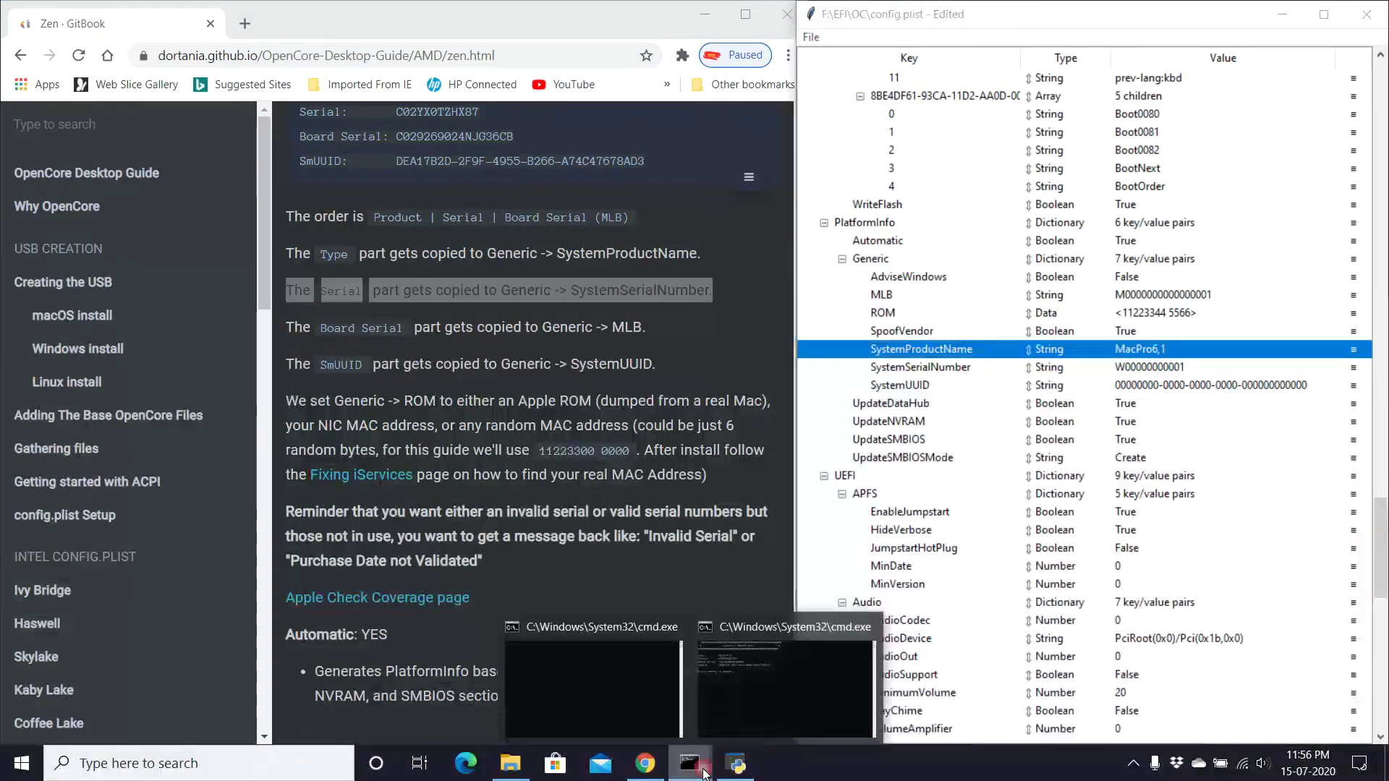
left_click(738, 685)
left_click_drag(238, 246, 313, 249)
key("Return")
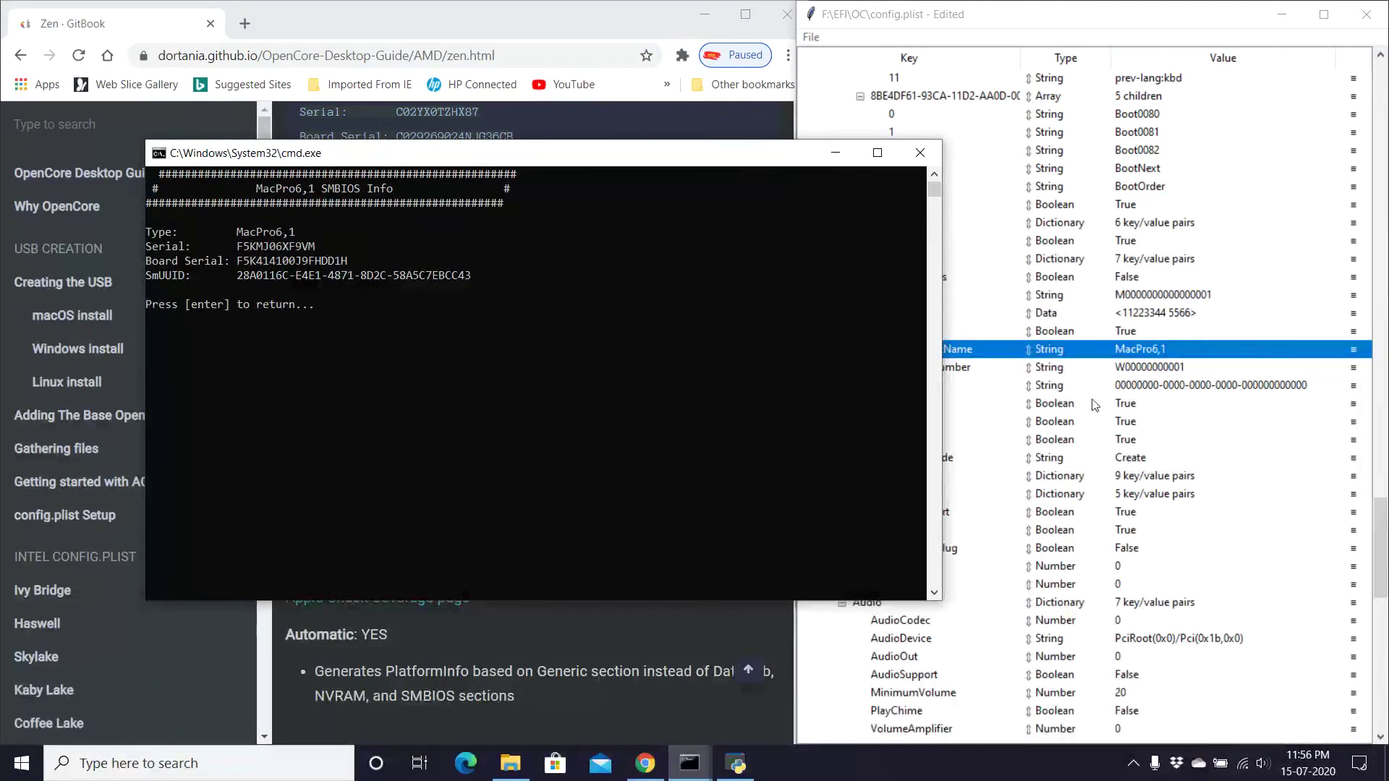
left_click(1150, 341)
double_click(1130, 367)
type("F5KMJ06XF9VM")
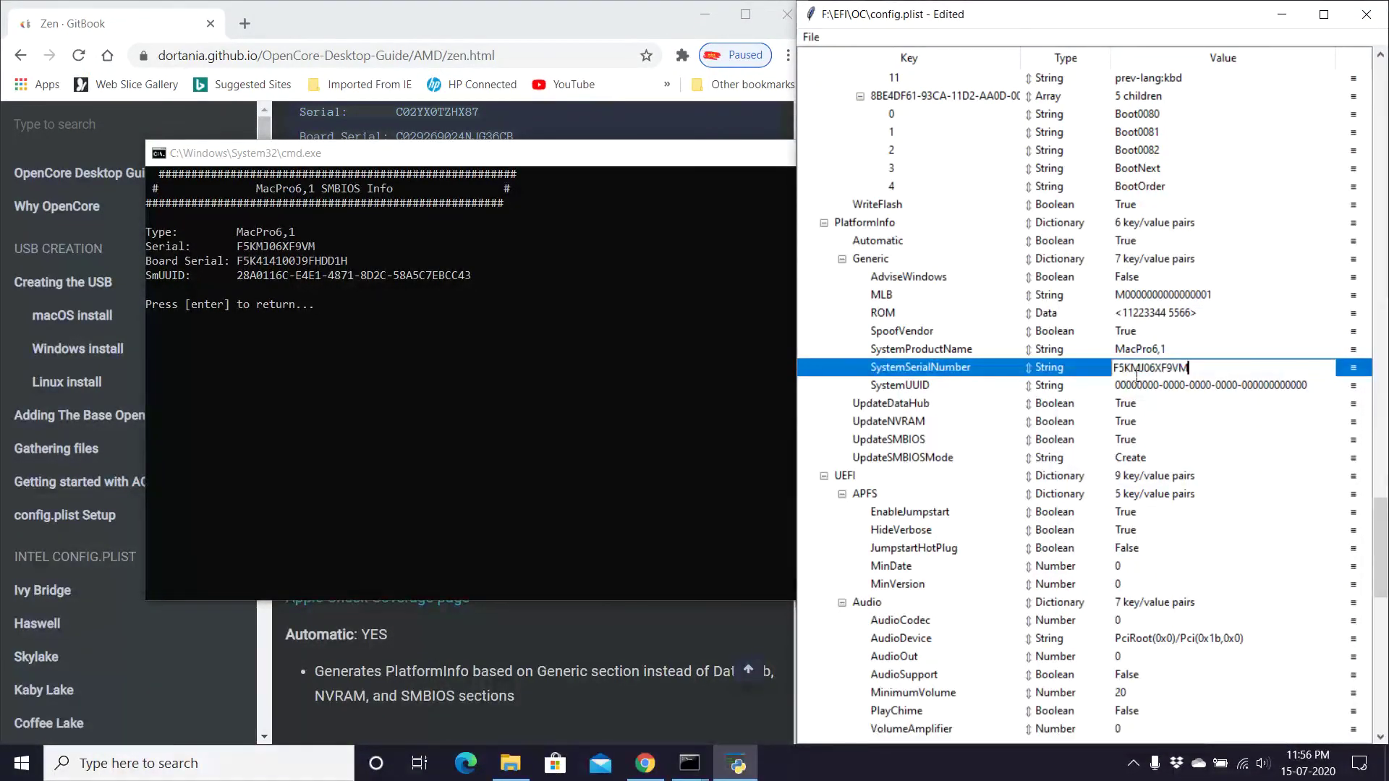
key("Return")
Copy the generated Board Serial into MLB.
left_click(582, 609)
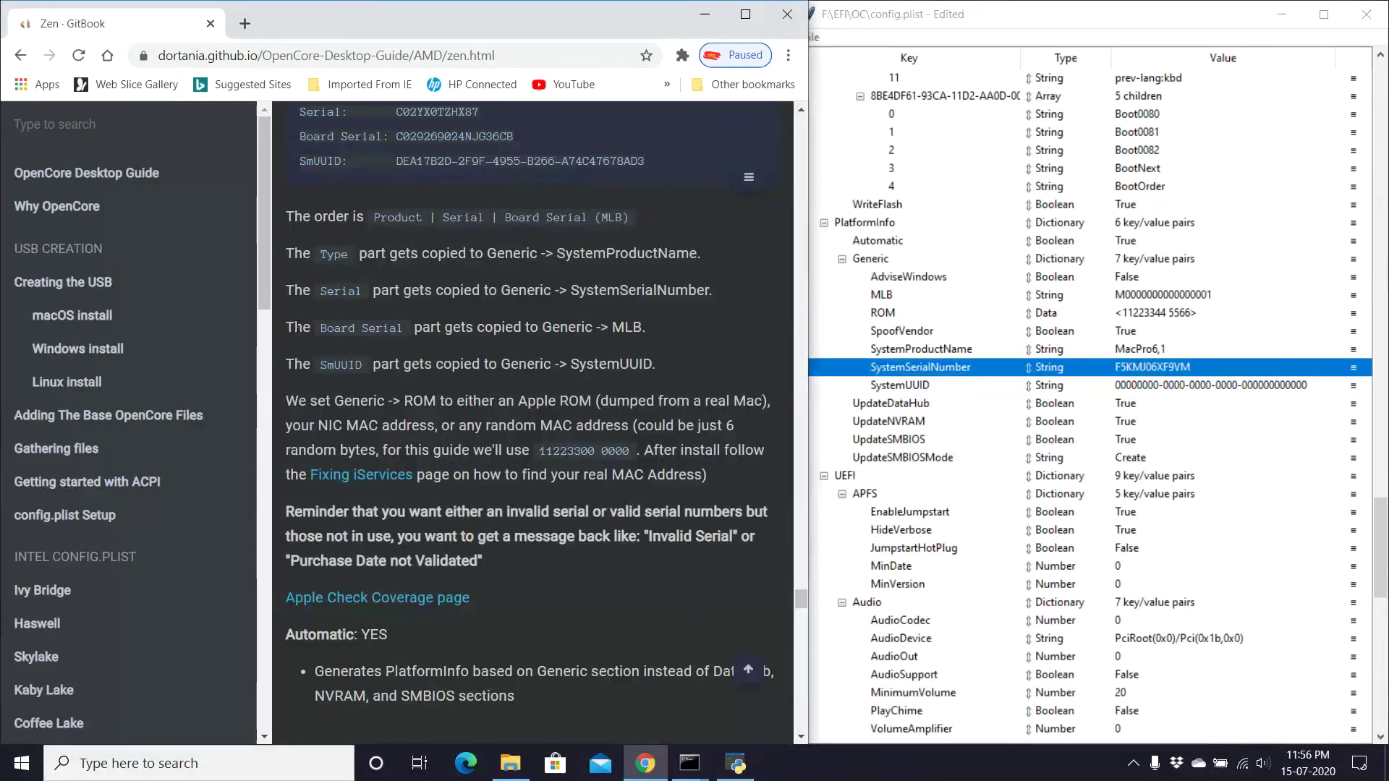
left_click_drag(282, 327, 656, 315)
mouse_move(689, 763)
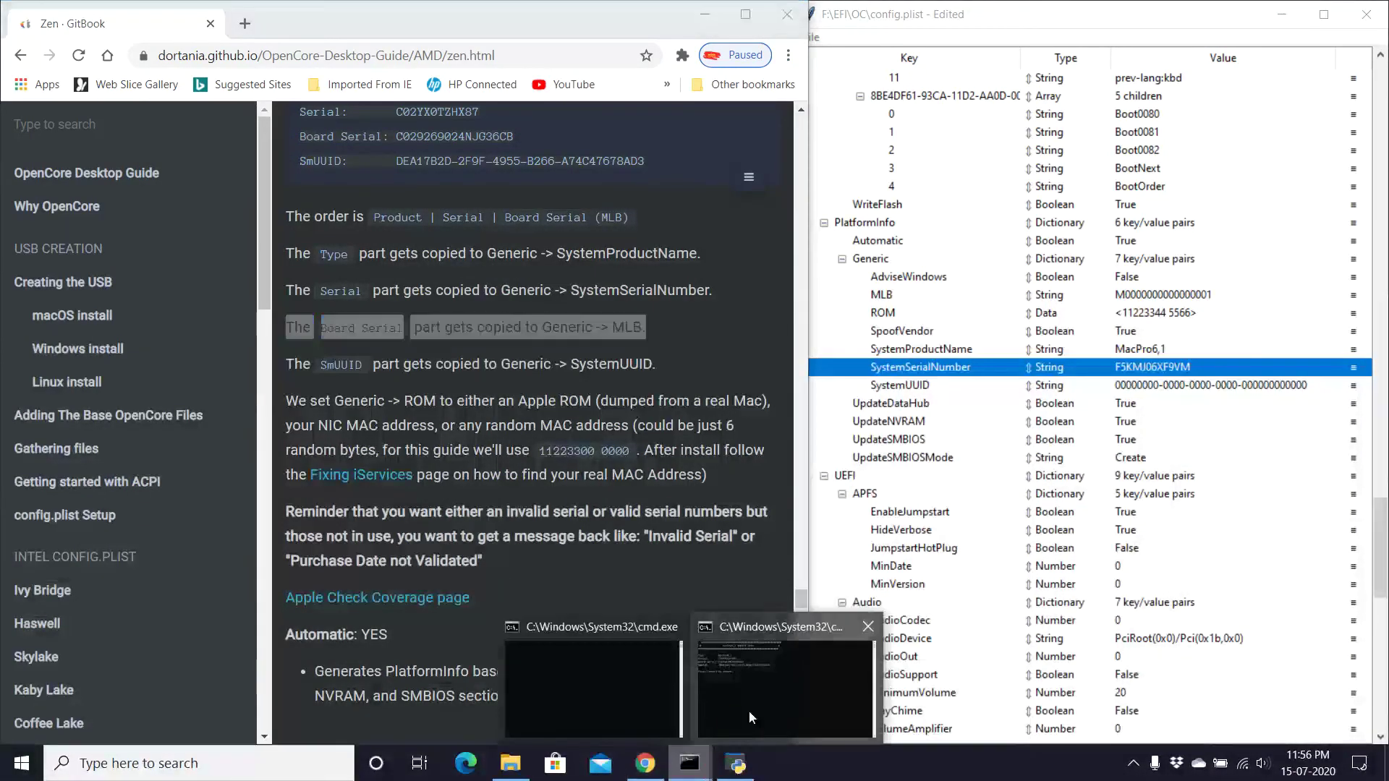
left_click(749, 711)
left_click_drag(238, 266, 336, 260)
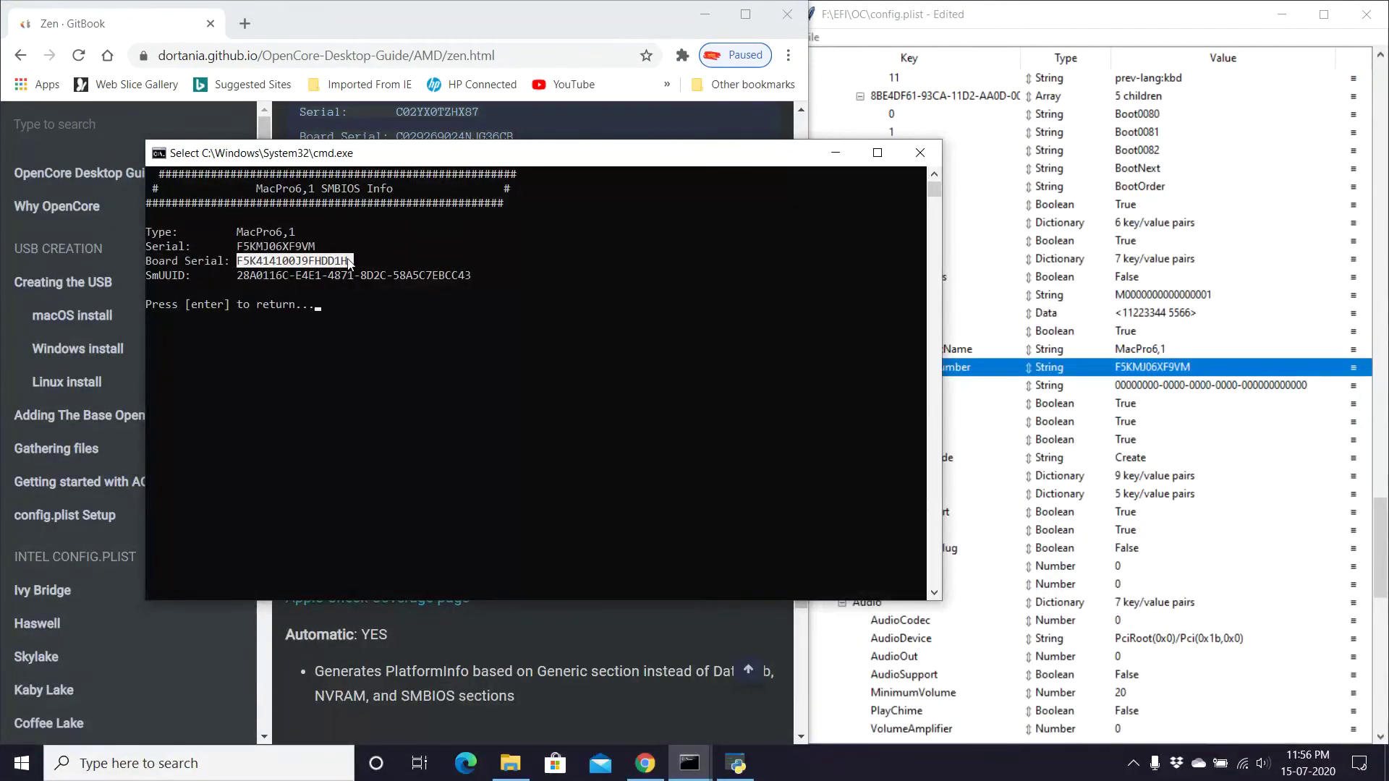
right_click(349, 263)
left_click(1055, 315)
left_click(1131, 294)
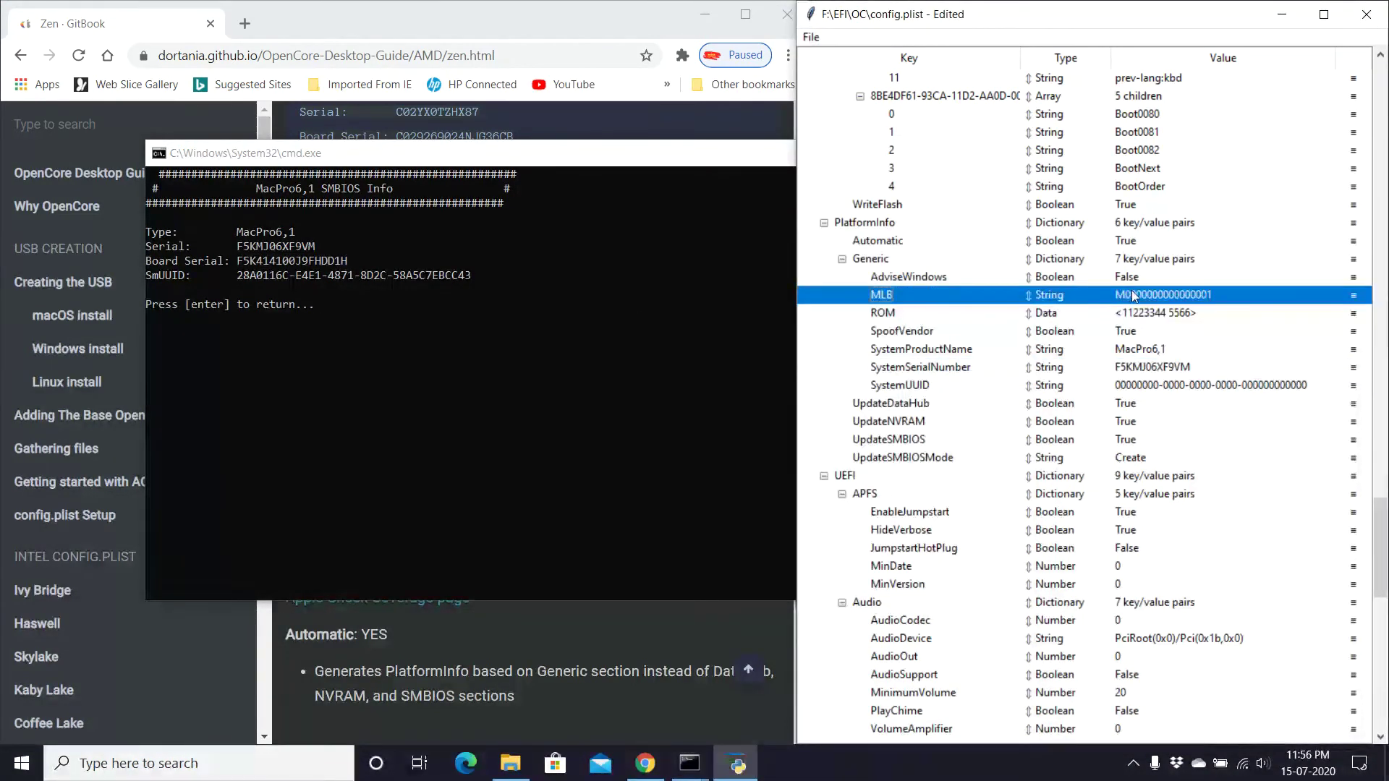
double_click(1131, 294)
type("F5K414100J9FHDD1H")
key("Return")
Copy the generated SmUUID into SystemUUID.
left_click(517, 611)
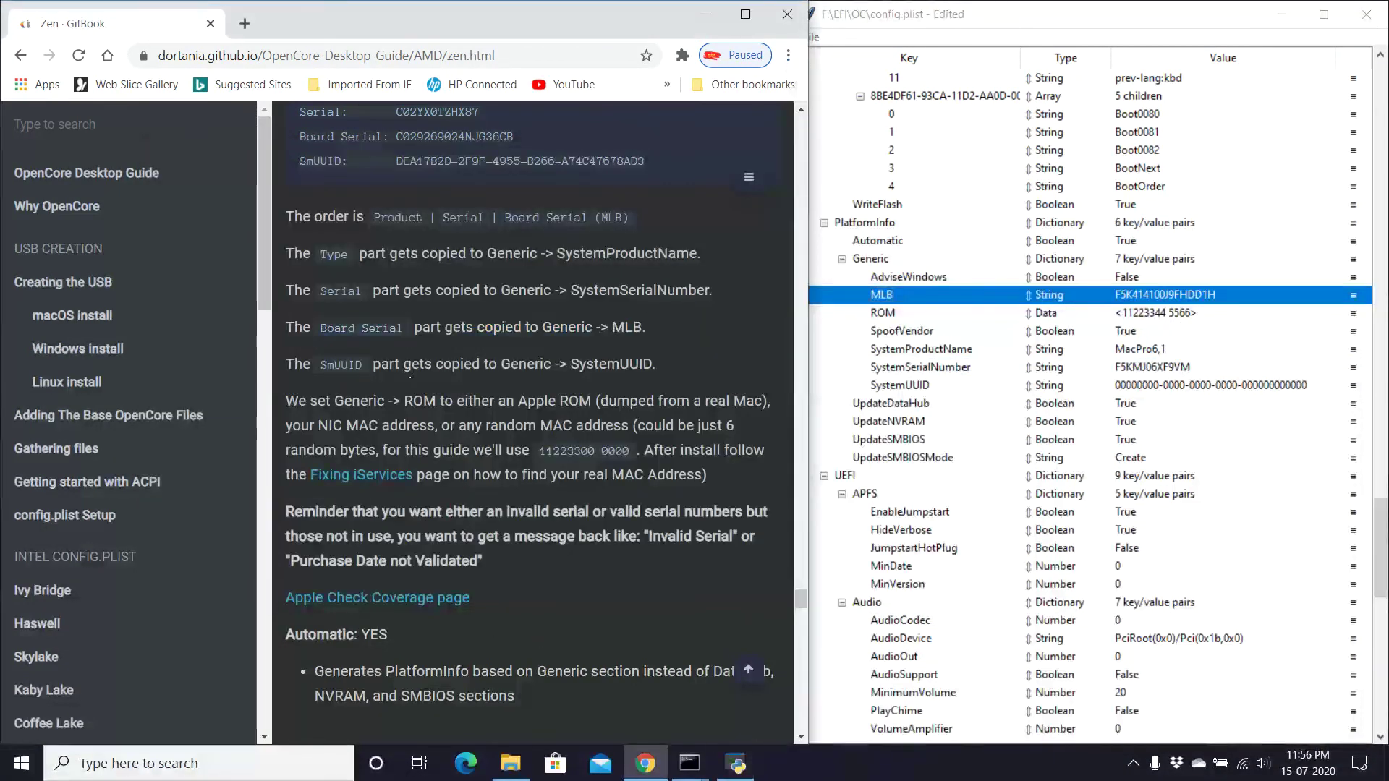
left_click_drag(285, 364, 656, 364)
mouse_move(690, 763)
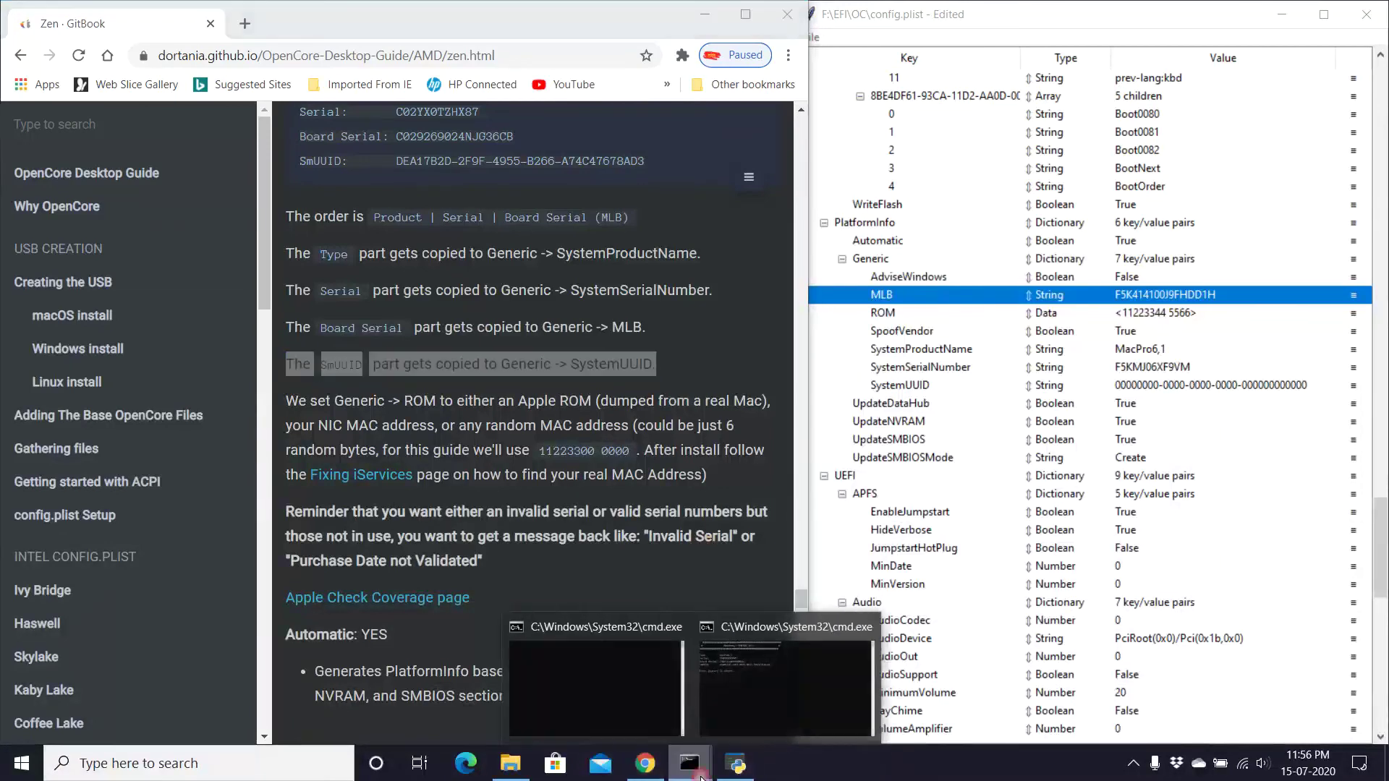
left_click(745, 705)
left_click_drag(240, 278, 471, 280)
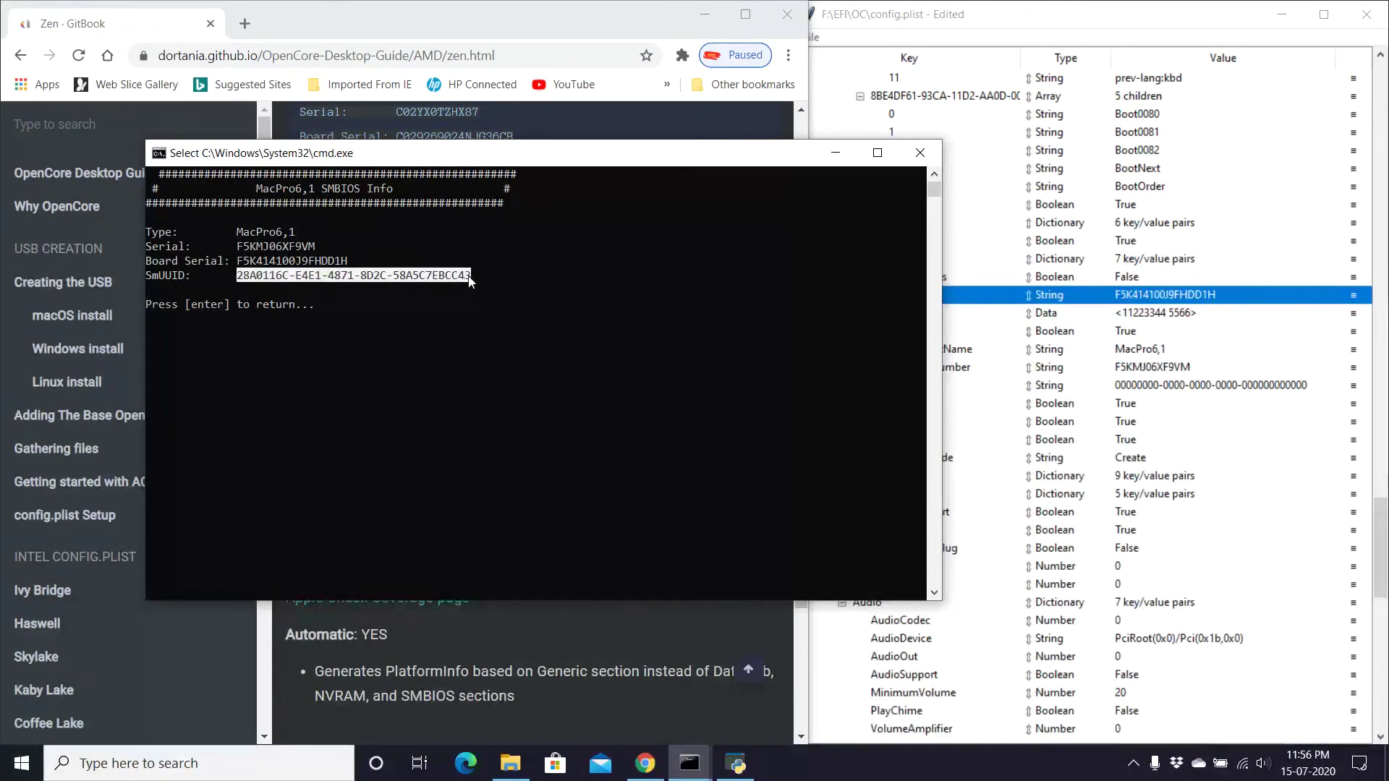
key("ctrl+c")
left_click(1120, 292)
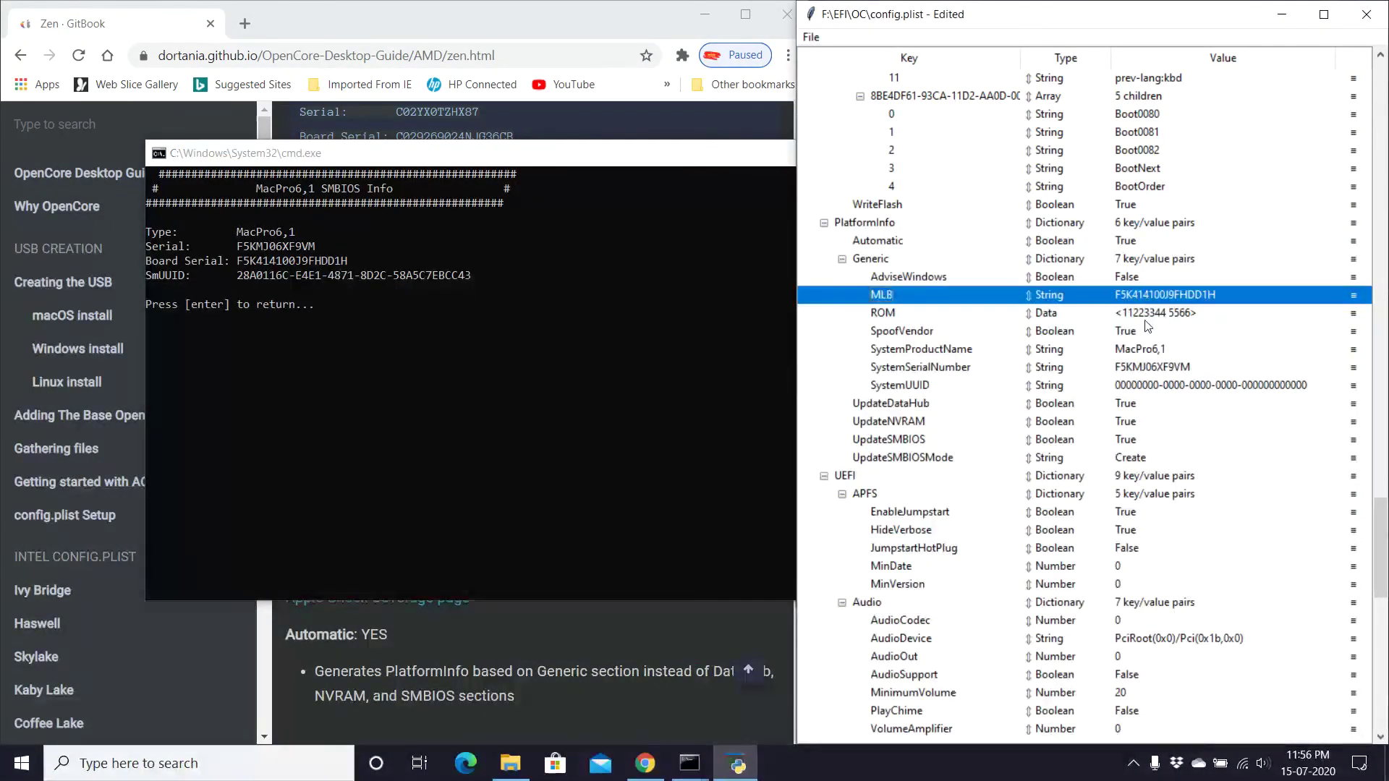
double_click(1156, 387)
key("ctrl+v")
key("Return")
left_click(631, 628)
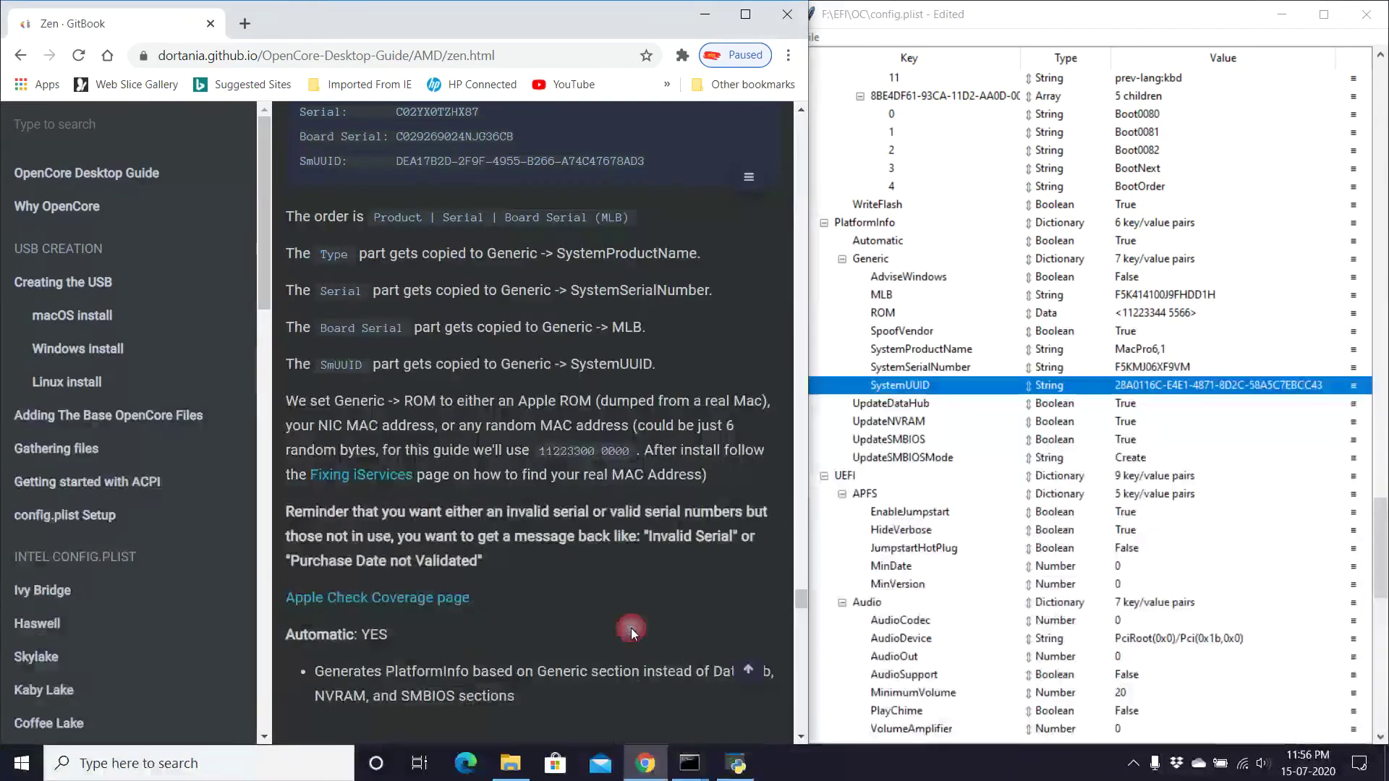
left_click_drag(672, 427, 736, 483)
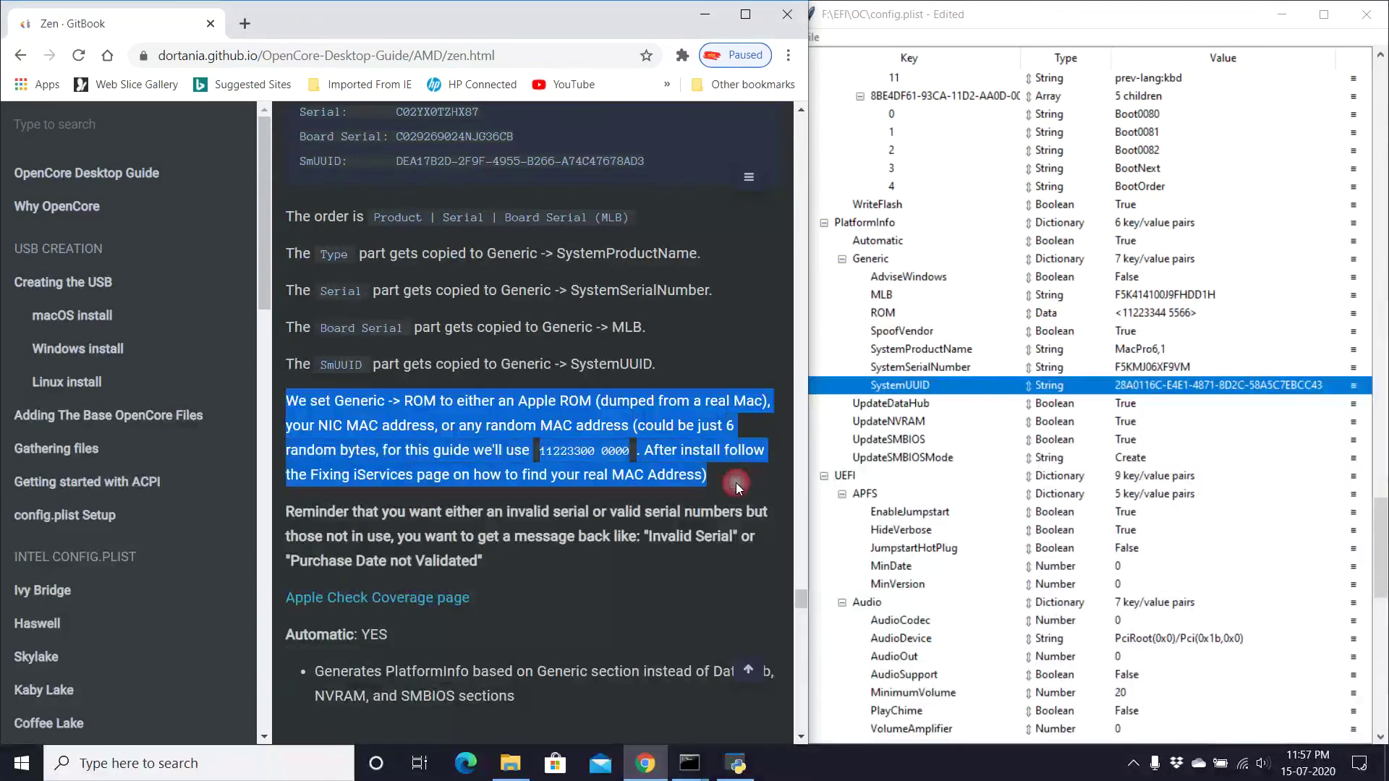
left_click(592, 577)
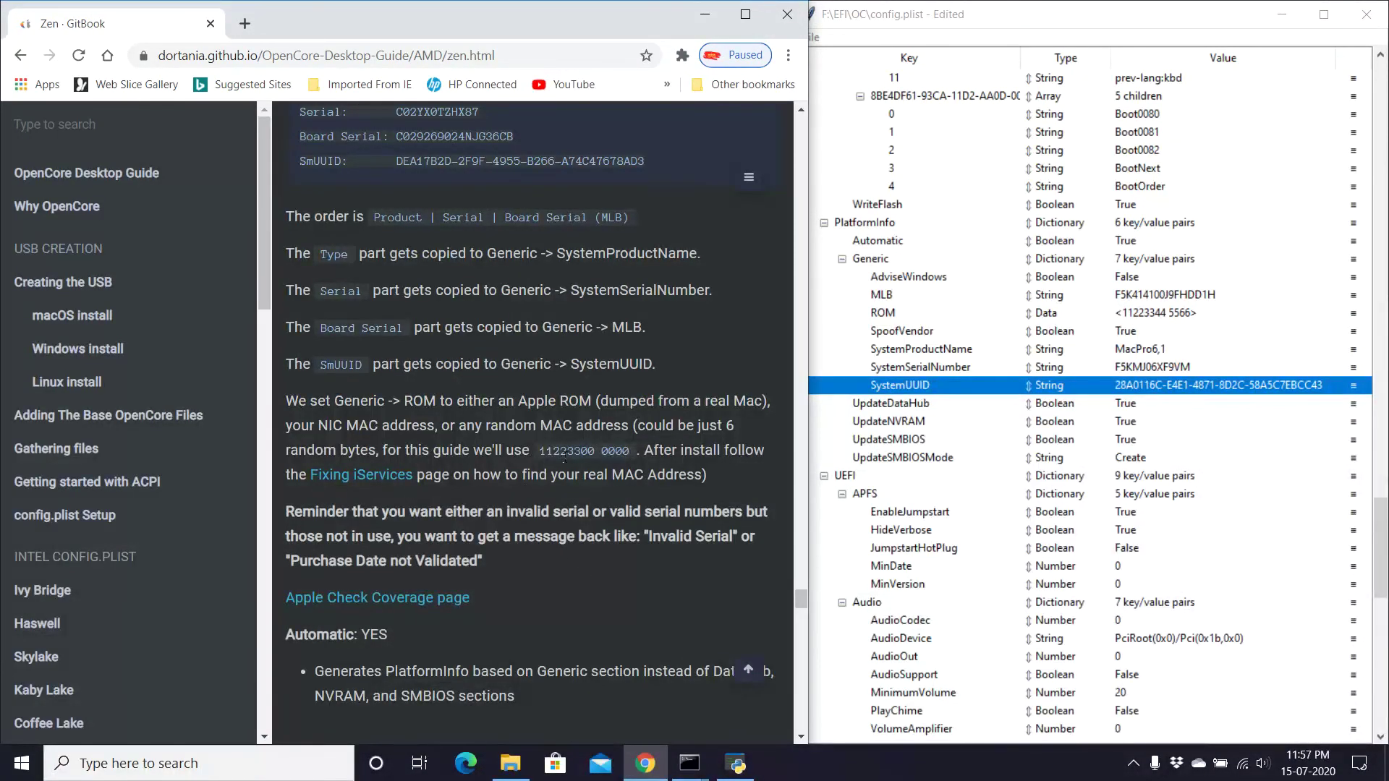
left_click_drag(369, 450, 629, 452)
left_click(539, 449)
left_click_drag(546, 454, 630, 452)
right_click(604, 450)
left_click(630, 459)
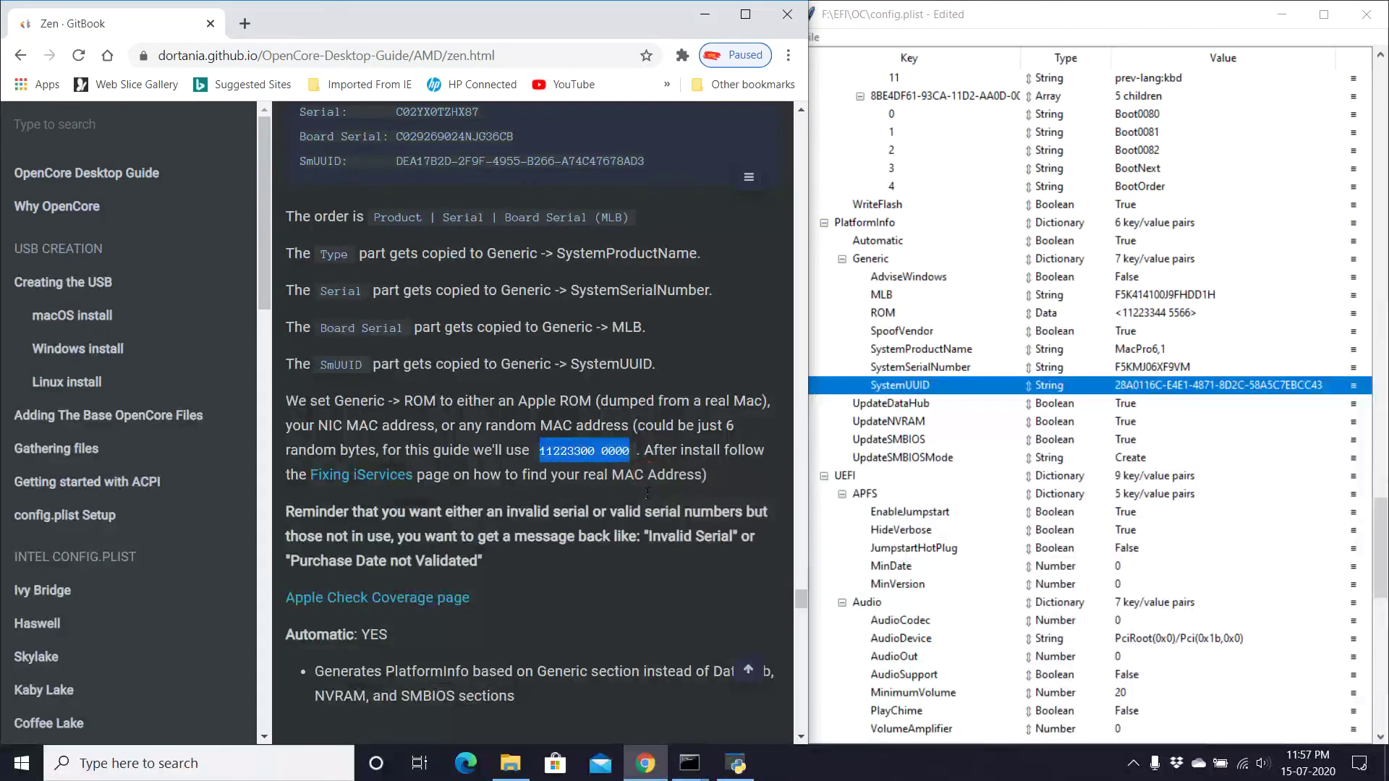
double_click(1159, 315)
key("ctrl+v")
key("Return")
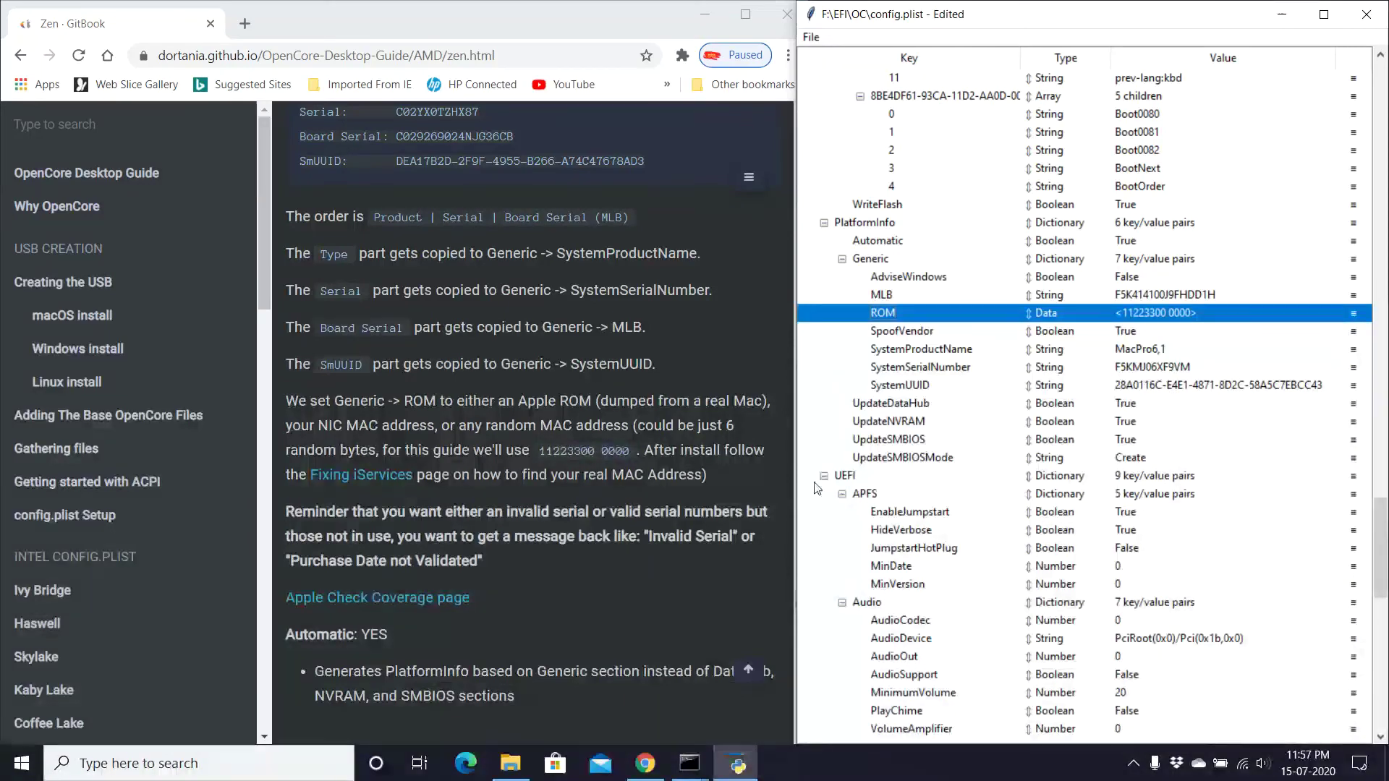
left_click(587, 587)
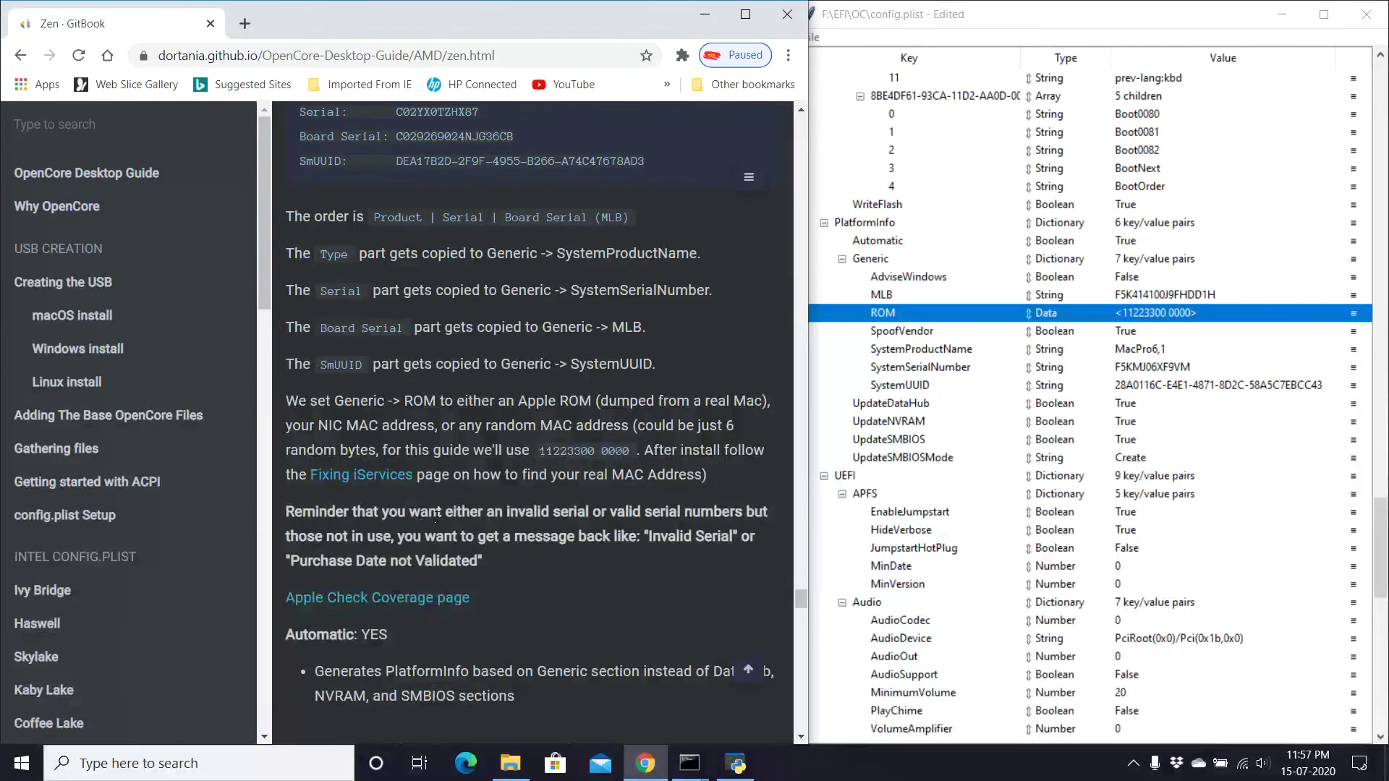
left_click_drag(288, 513, 628, 555)
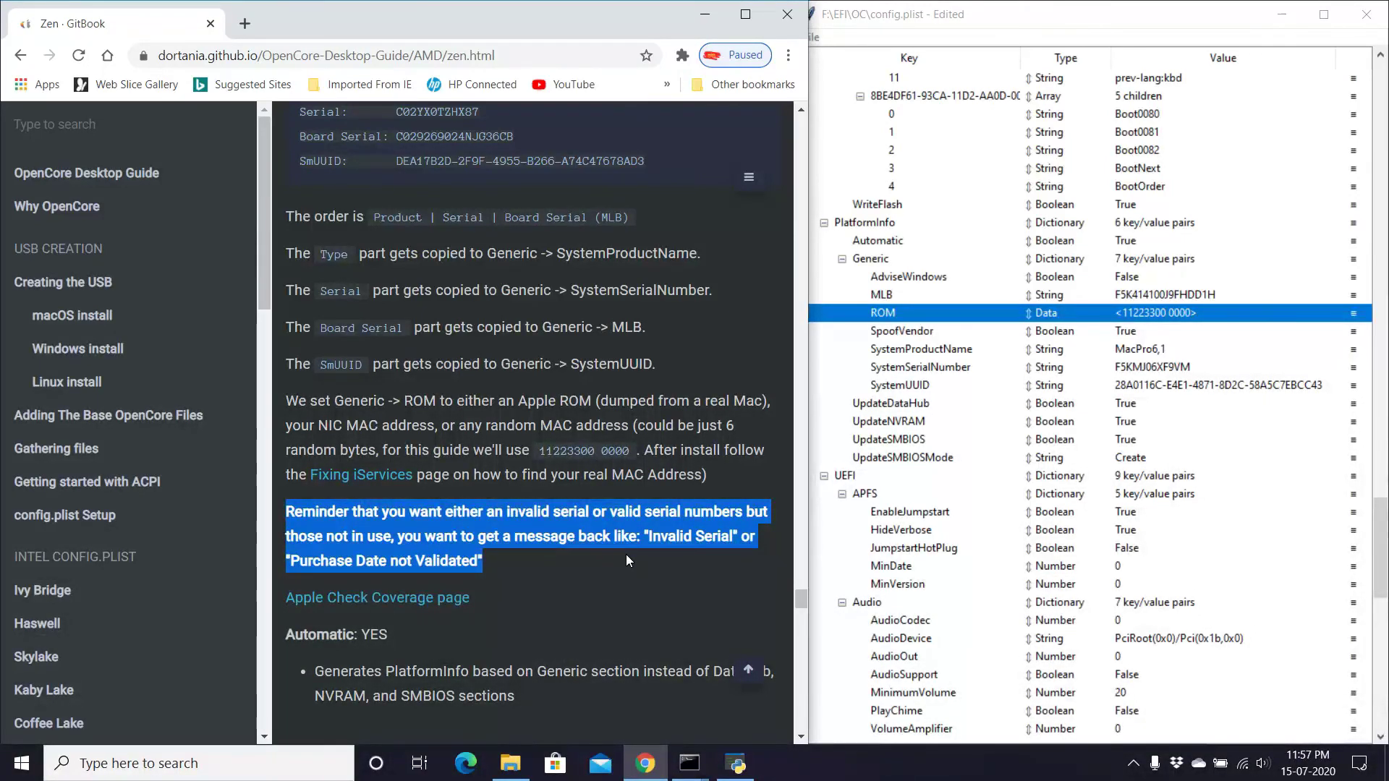
Open Apple Check Coverage in a new tab and copy config.plist's SystemSerialNumber value.
left_click(398, 610)
right_click(391, 599)
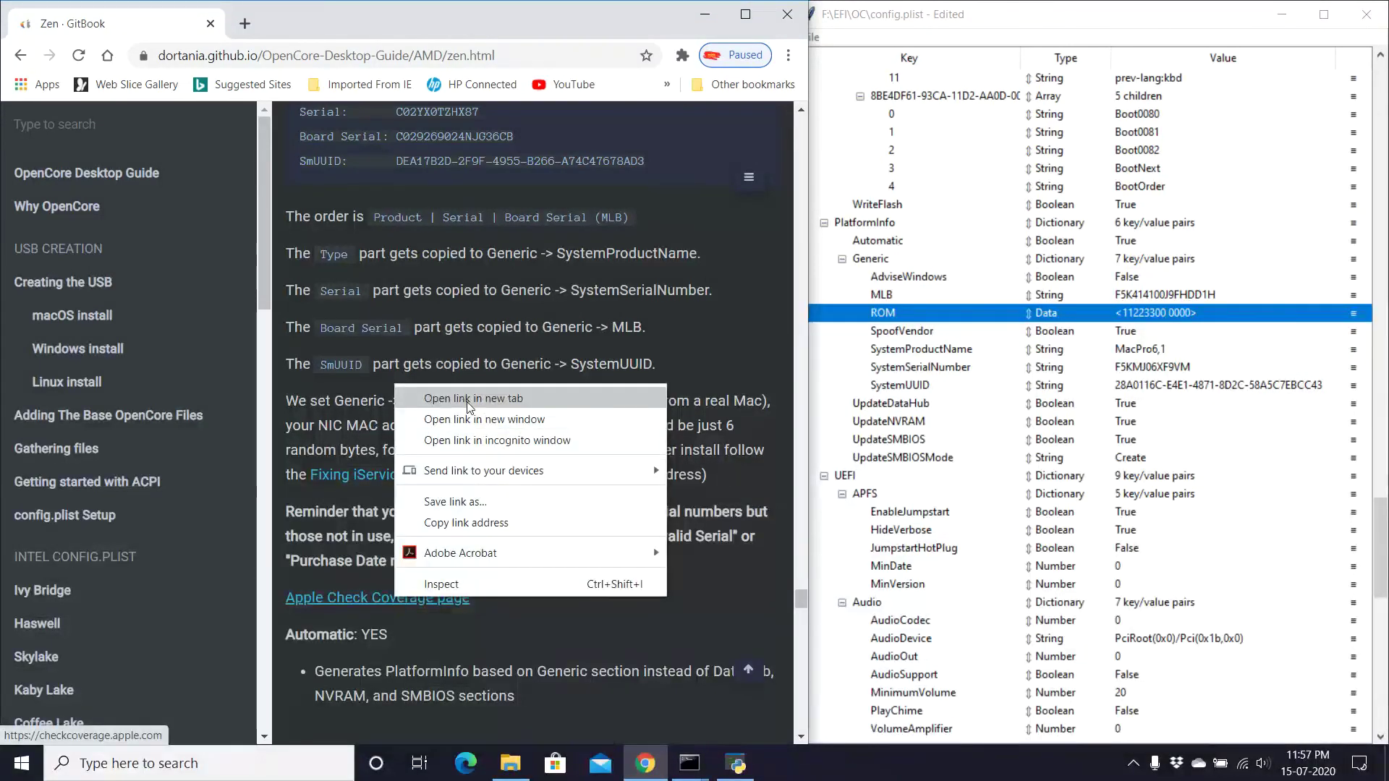
left_click(434, 398)
key("ctrl+Tab")
left_click(1083, 372)
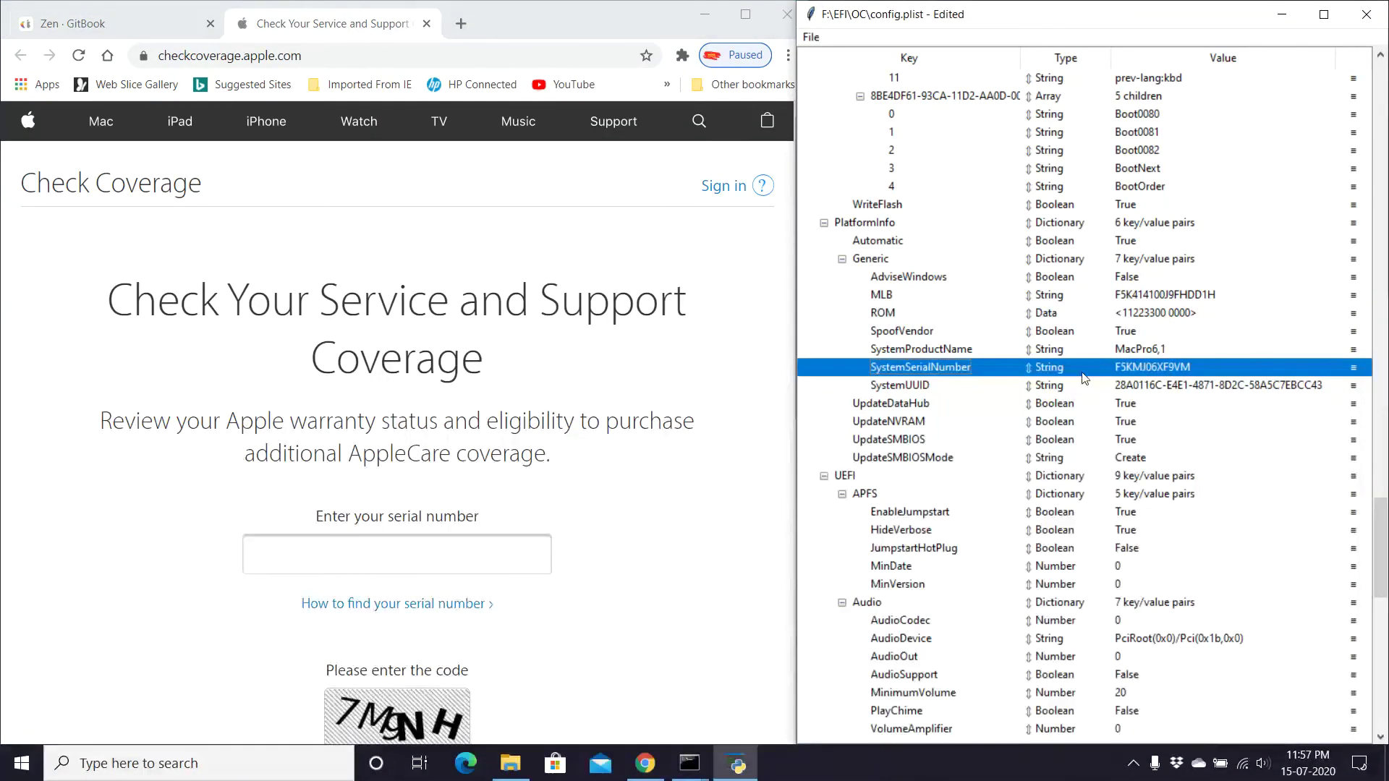
double_click(1145, 369)
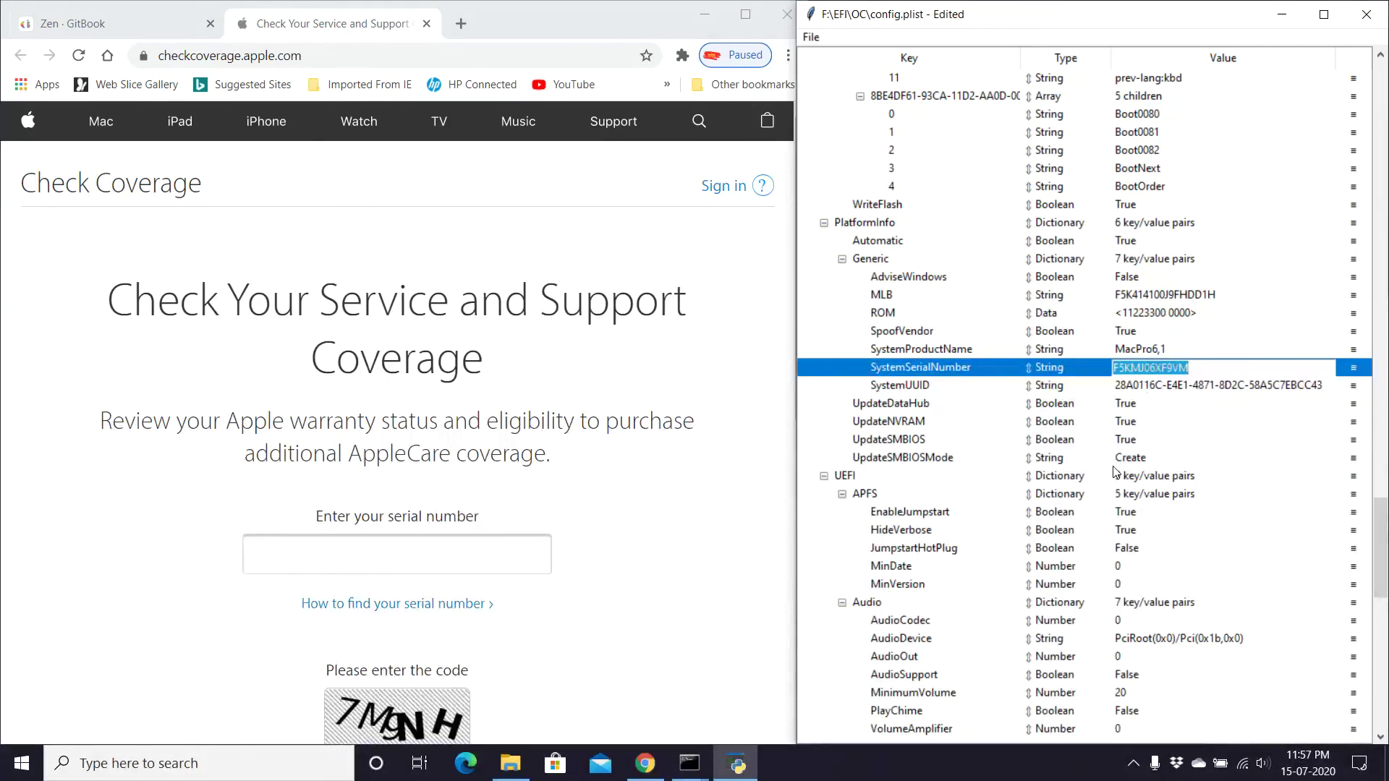
Paste the serial into the coverage form, enter the captcha code and submit.
left_click(419, 574)
key("ctrl+v")
scroll(405, 594, "down", 2)
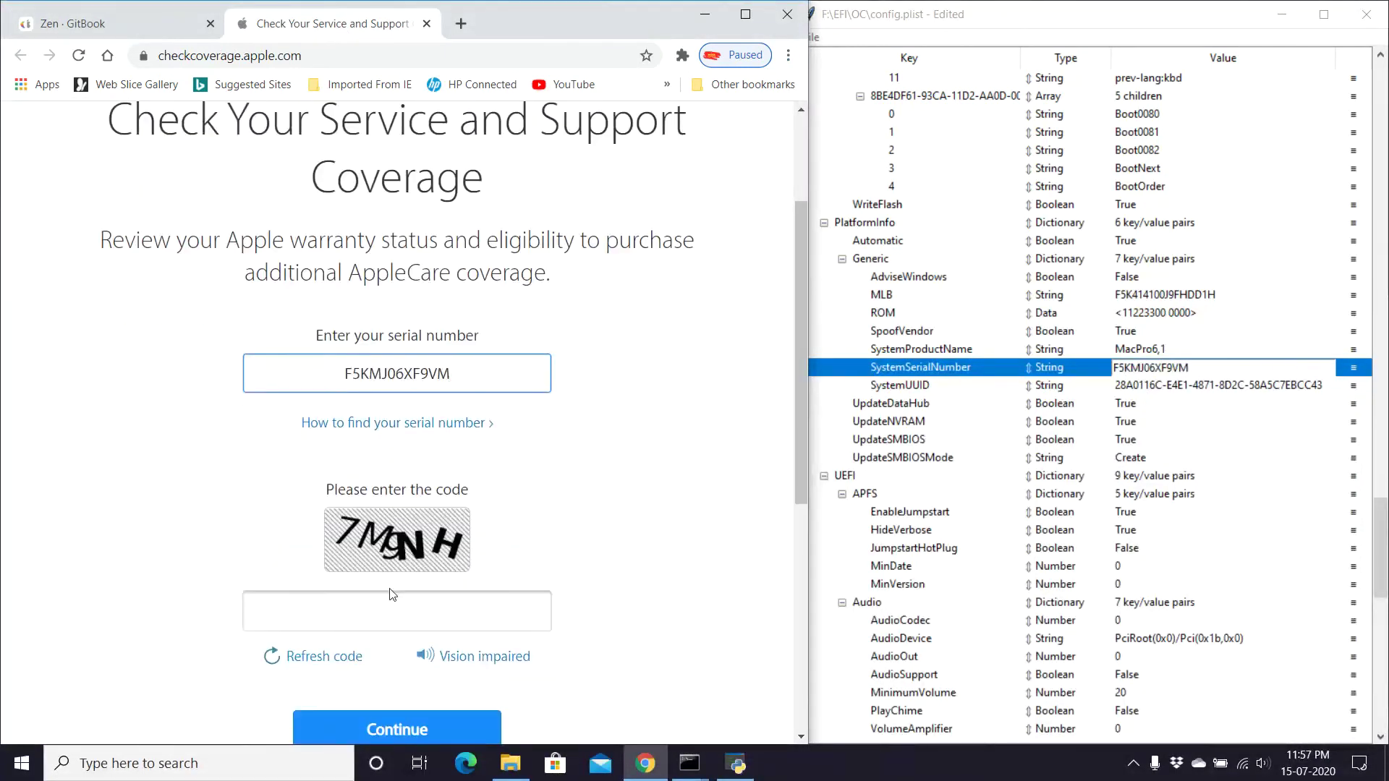
left_click(388, 611)
type("7M9NH")
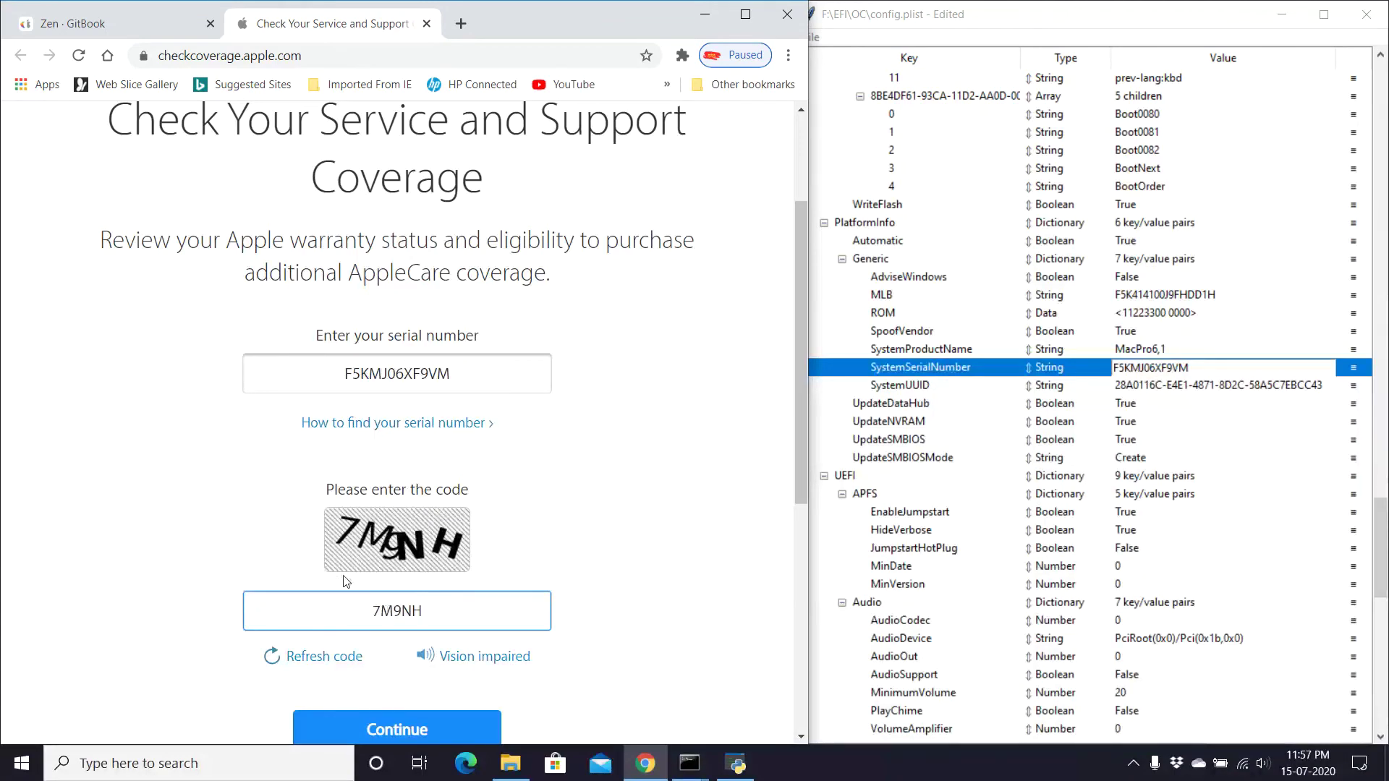
scroll(346, 582, "down", 3)
left_click(397, 556)
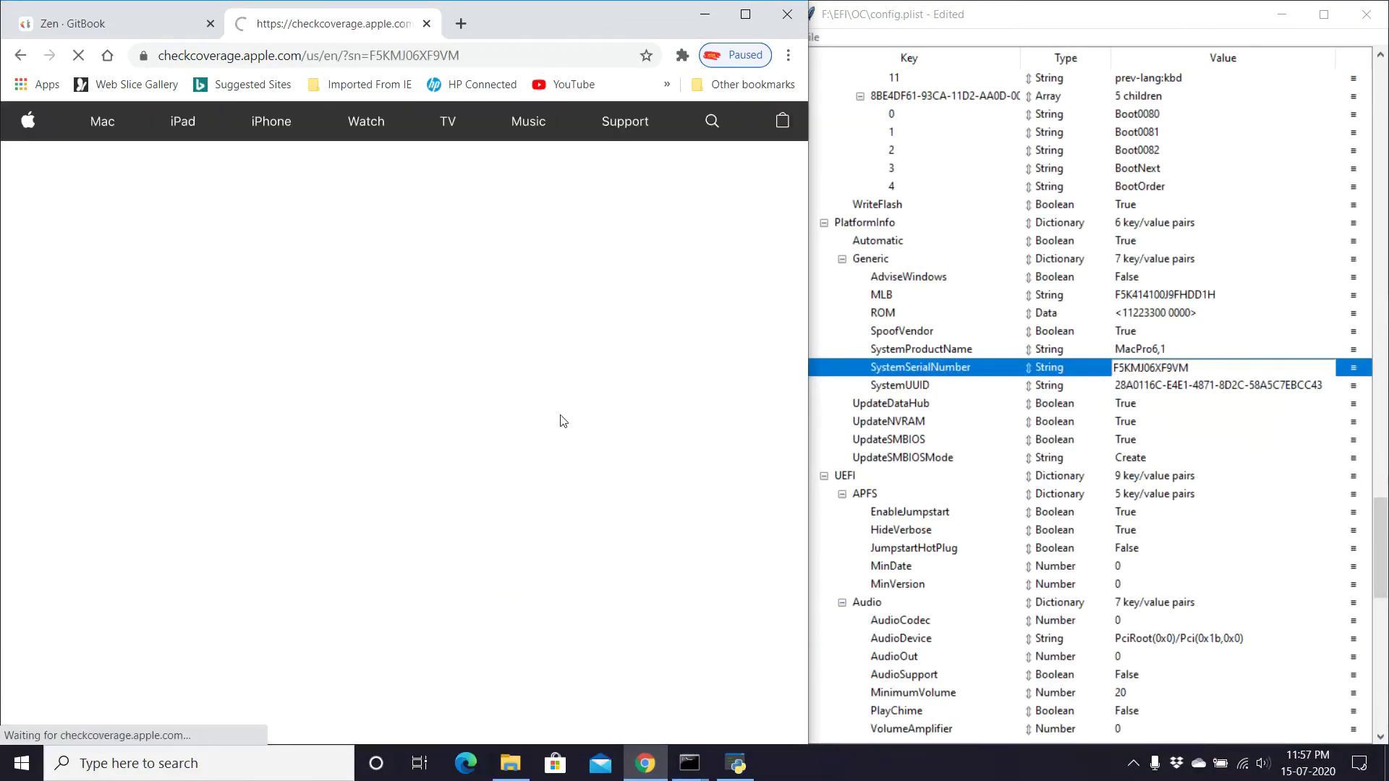
Confirm the result shows a Valid Purchase Date, then go back to the guide.
left_click_drag(137, 577, 418, 583)
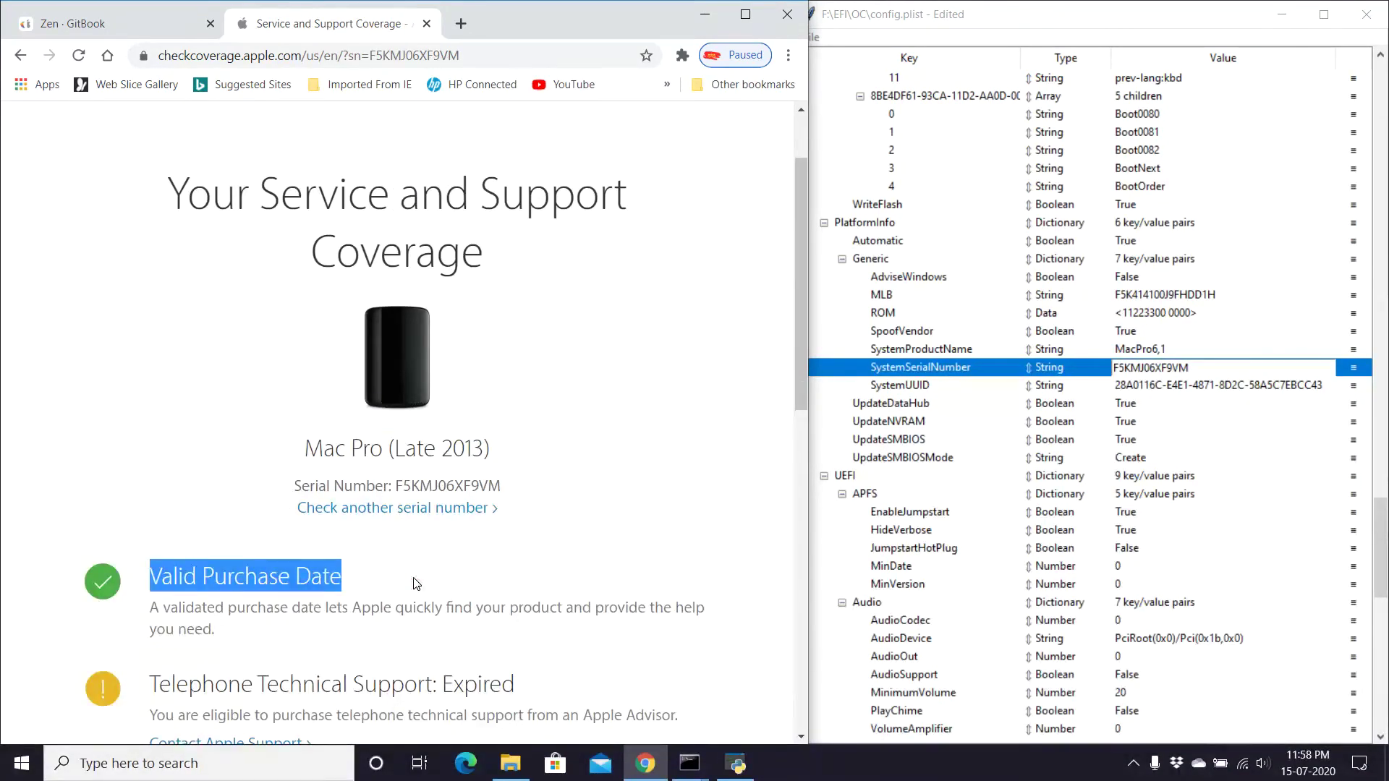
left_click(417, 583)
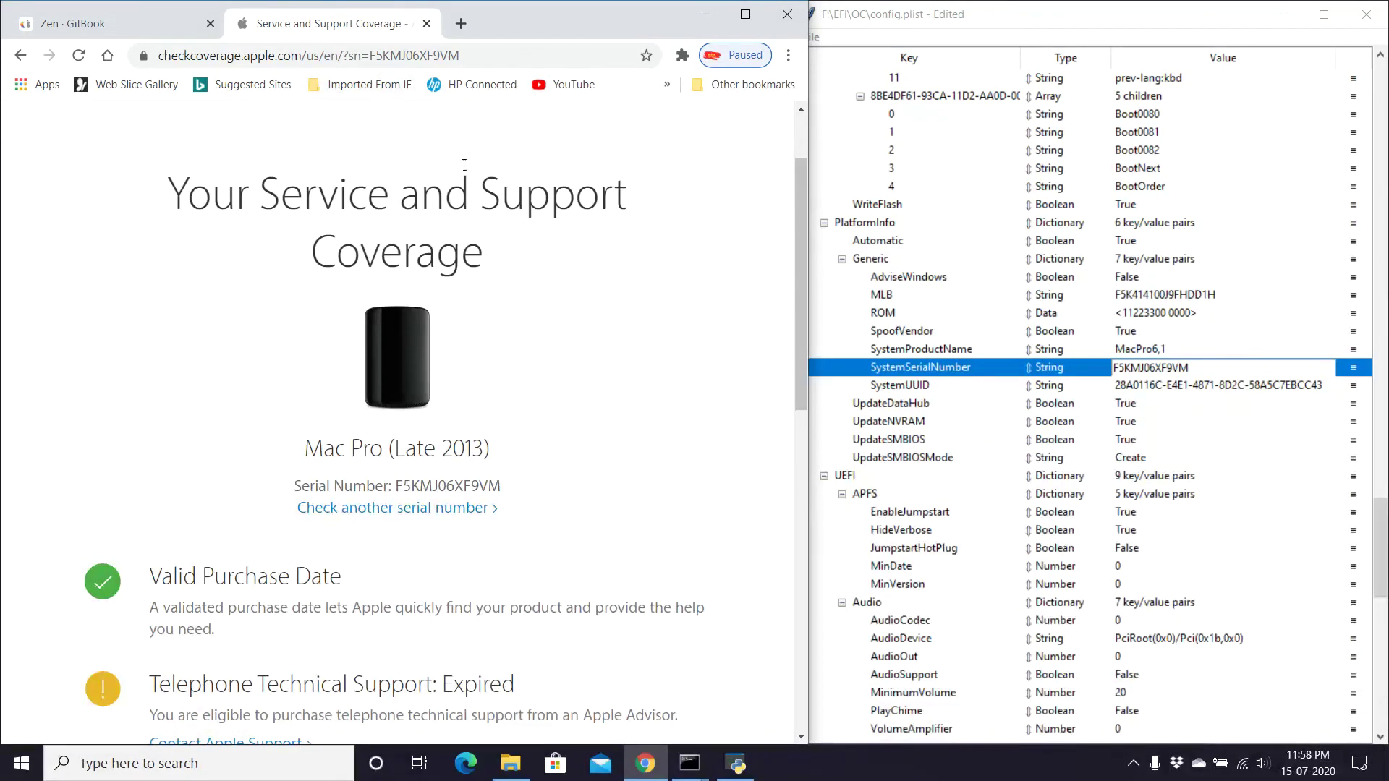
left_click(155, 33)
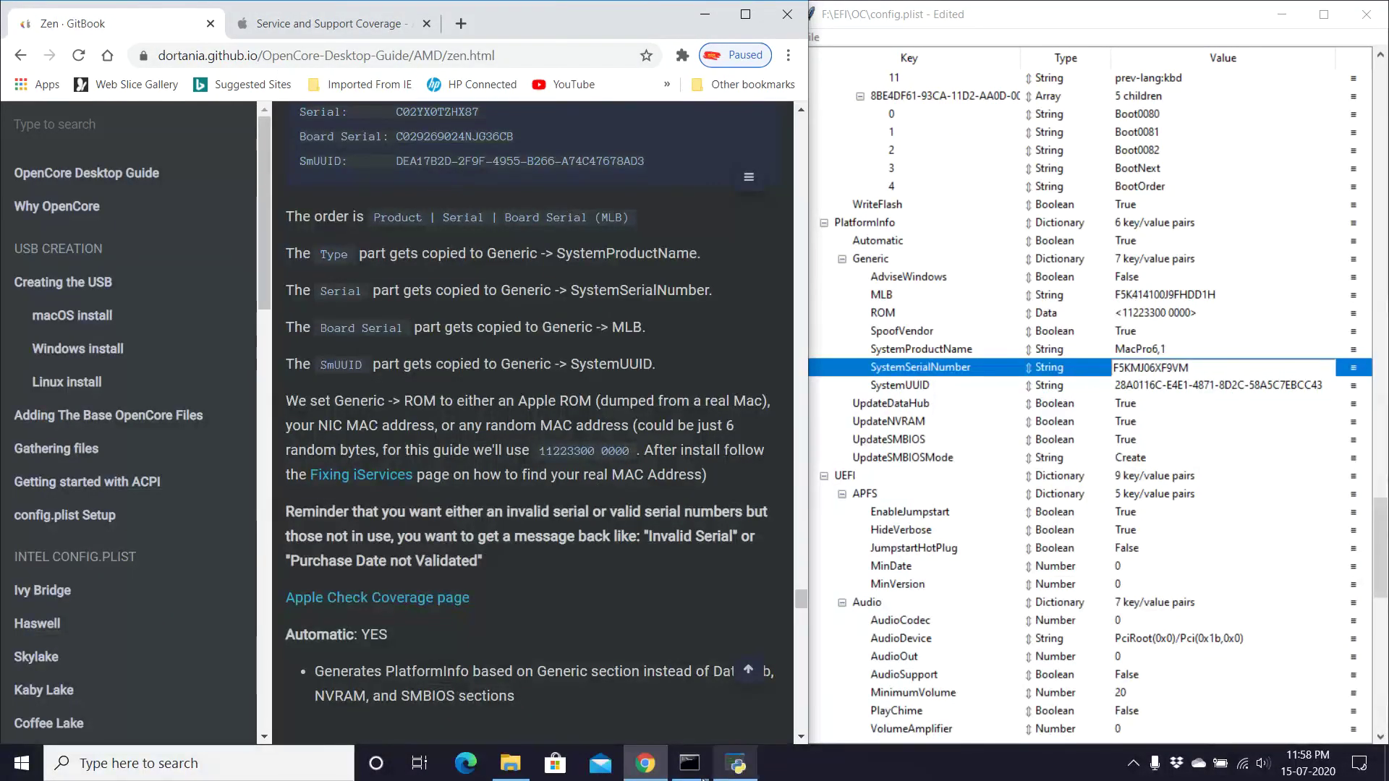
Generate a MacPro6,1 SMBIOS in GenSMBIOS and select the generated serial.
mouse_move(696, 778)
left_click(736, 696)
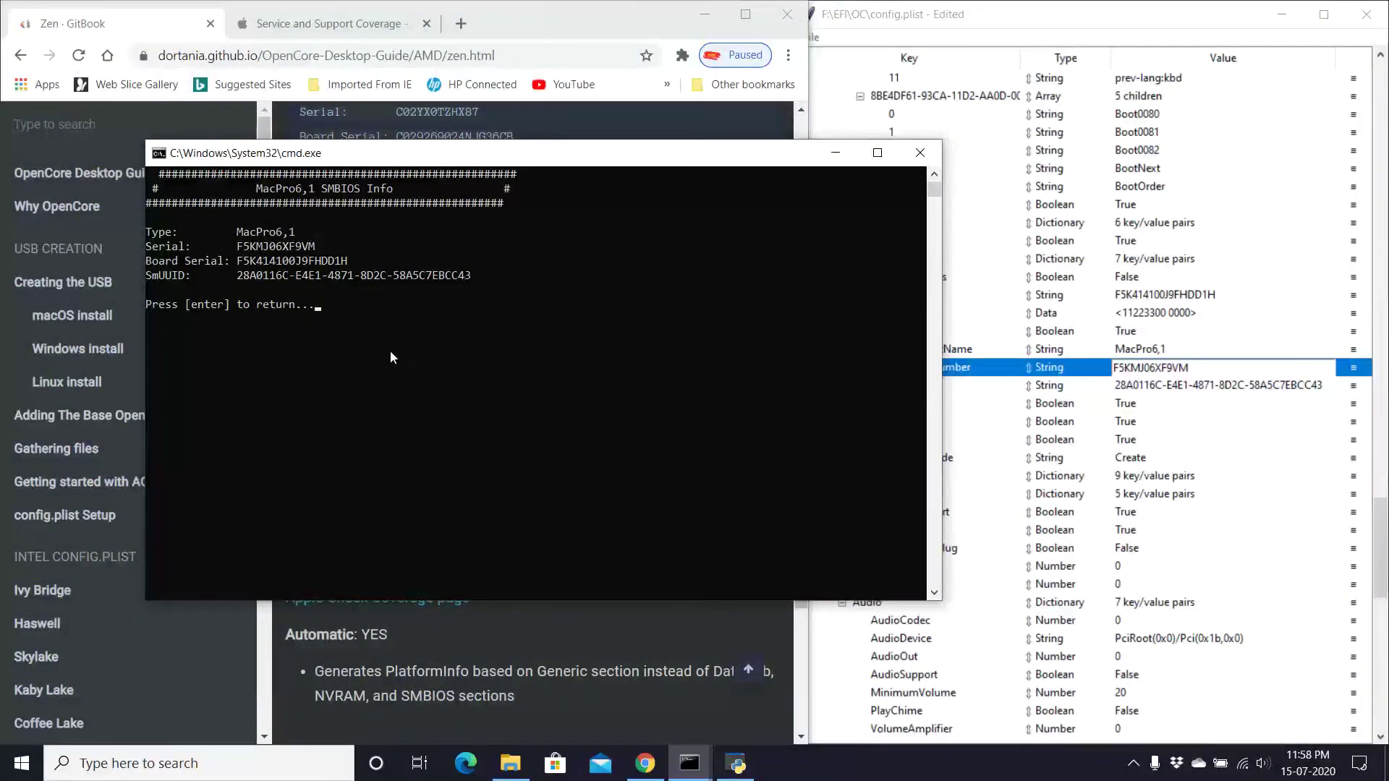
key("Return")
type("3")
key("Return")
key("alt+Tab")
scroll(507, 434, "up", 5)
left_click_drag(314, 307, 383, 308)
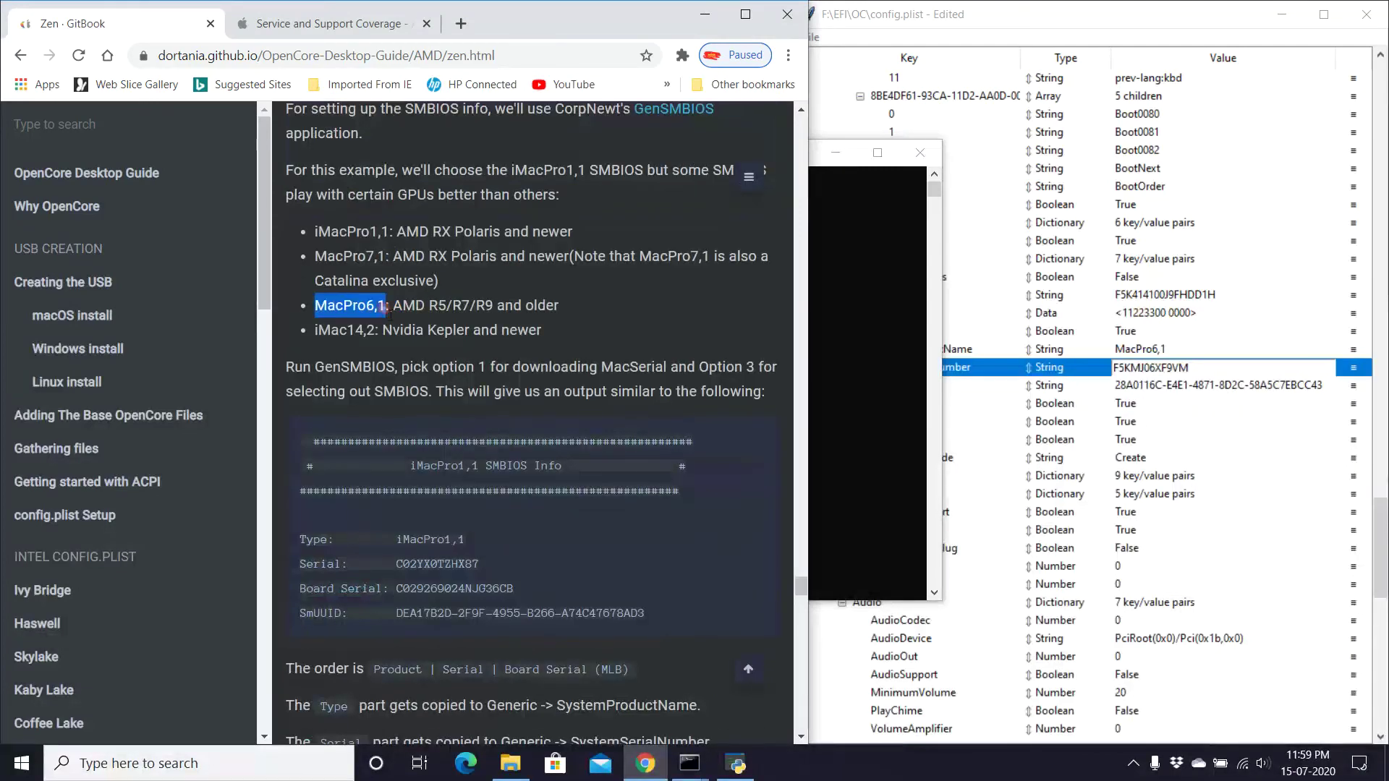
key("ctrl+c")
key("alt+Tab")
key("ctrl+v")
key("Return")
left_click_drag(236, 246, 314, 247)
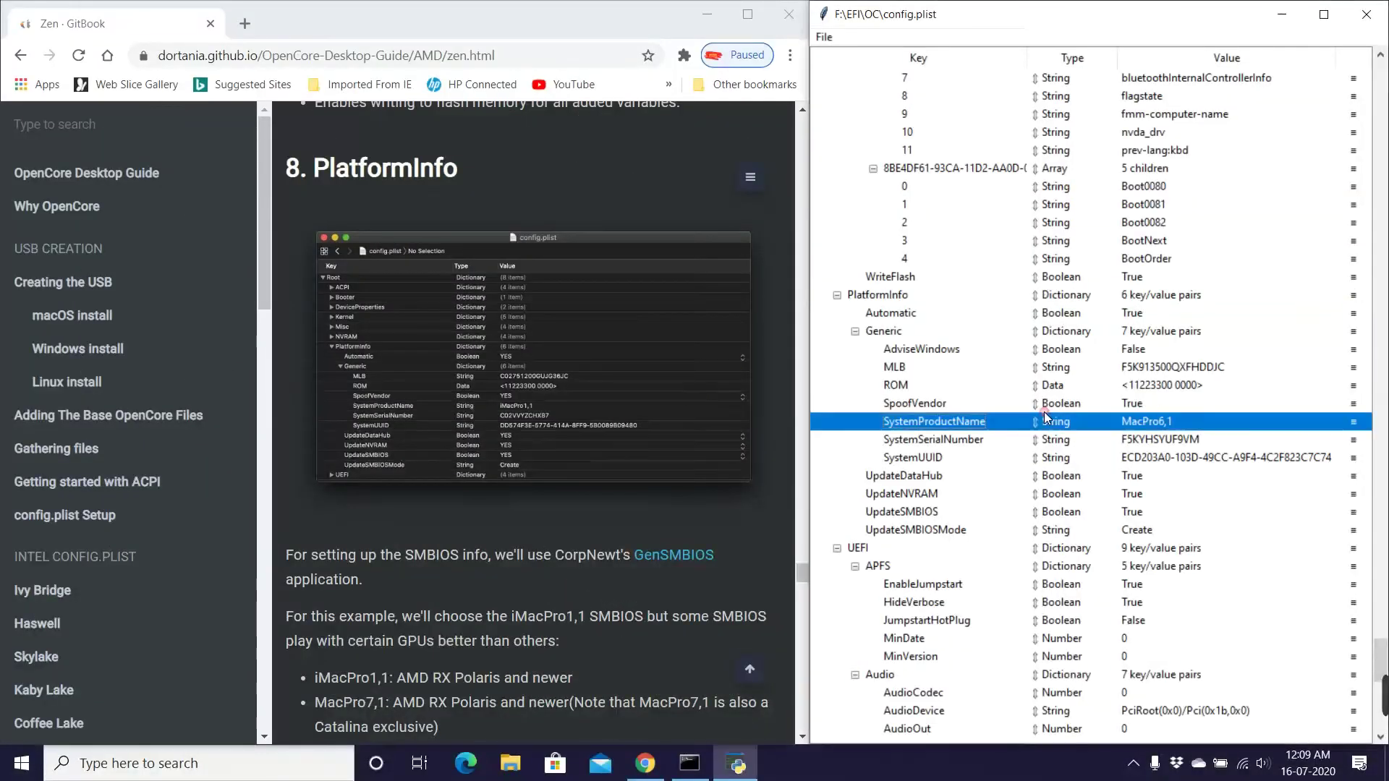
Compare PlatformInfo's AdviseWindows, UpdateDataHub, UpdateNVRAM, UpdateSMBIOS and UpdateSMBIOSMode entries with the guide.
scroll(916, 495, "down", 2)
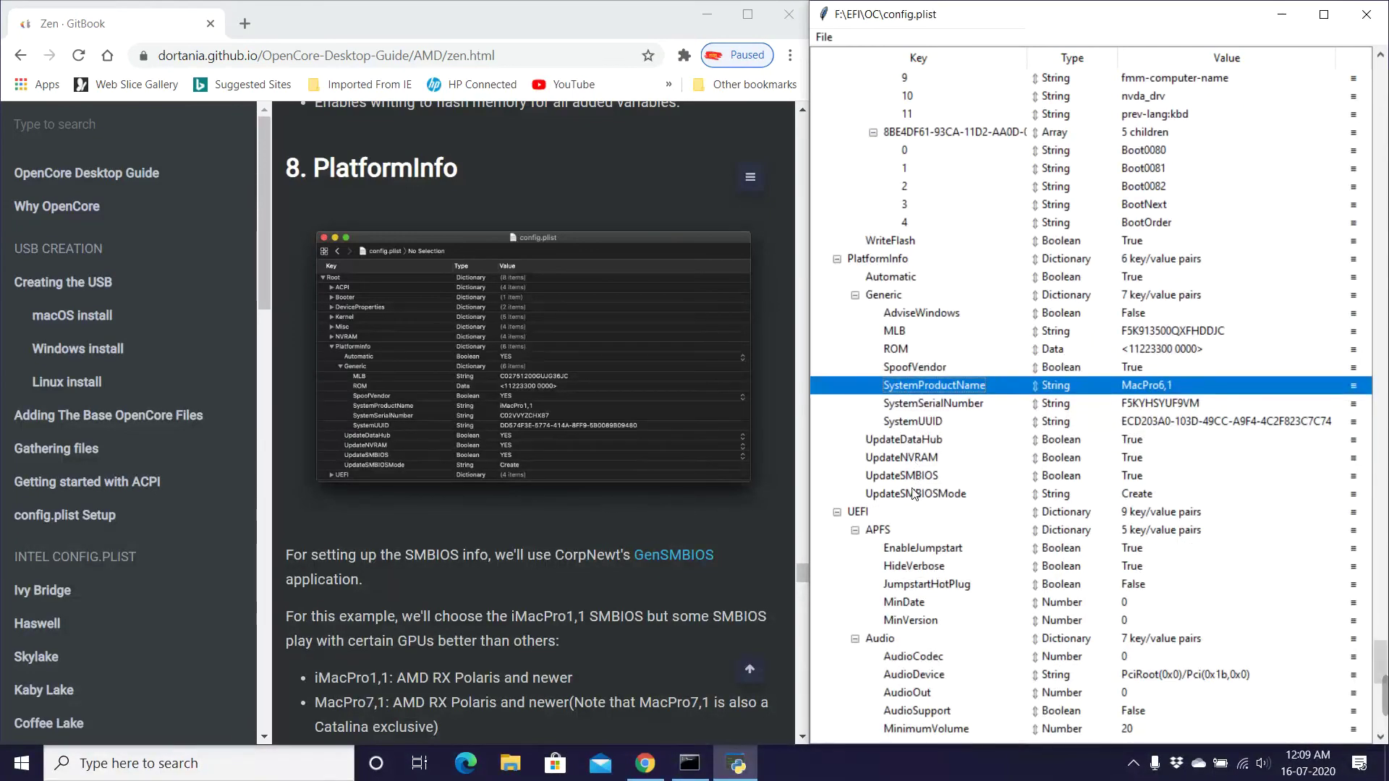
scroll(915, 494, "down", 3)
scroll(444, 541, "down", 20)
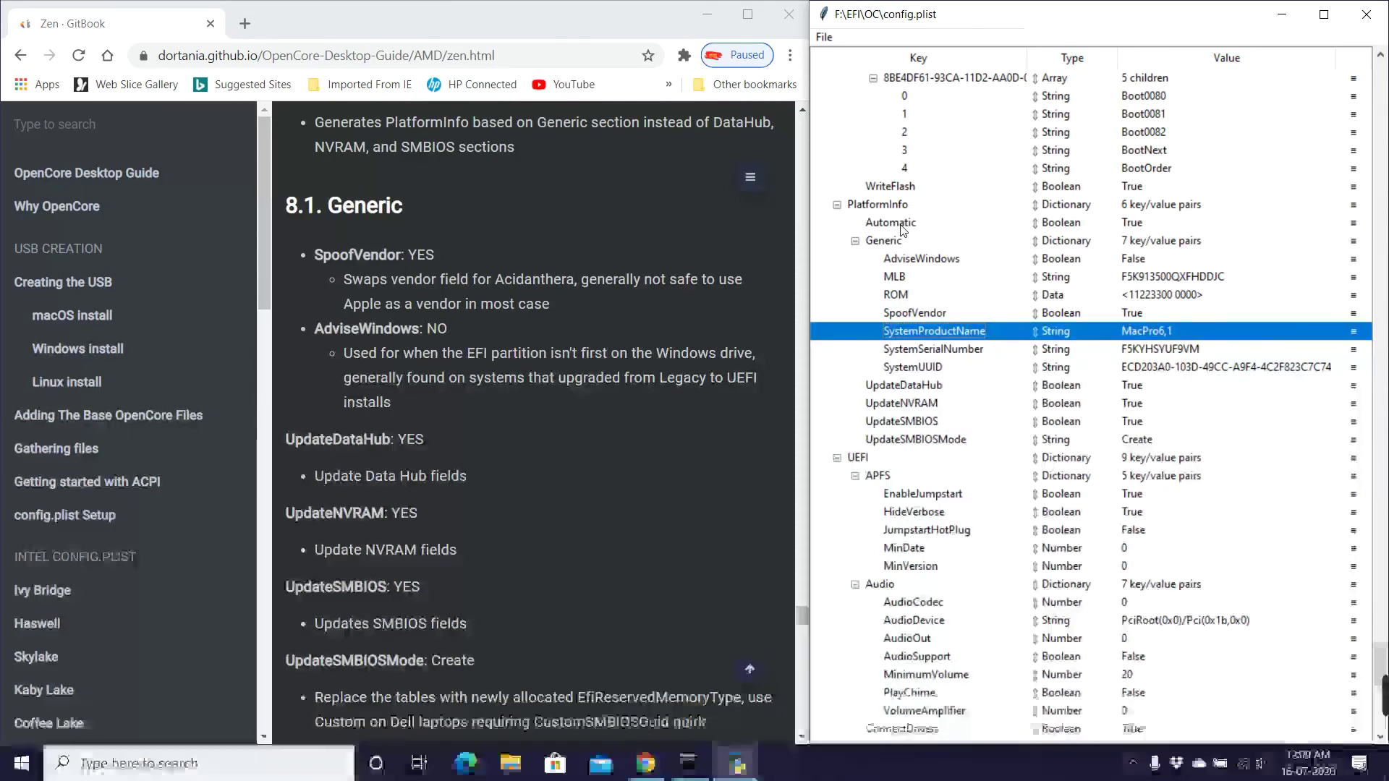
scroll(429, 215, "up", 3)
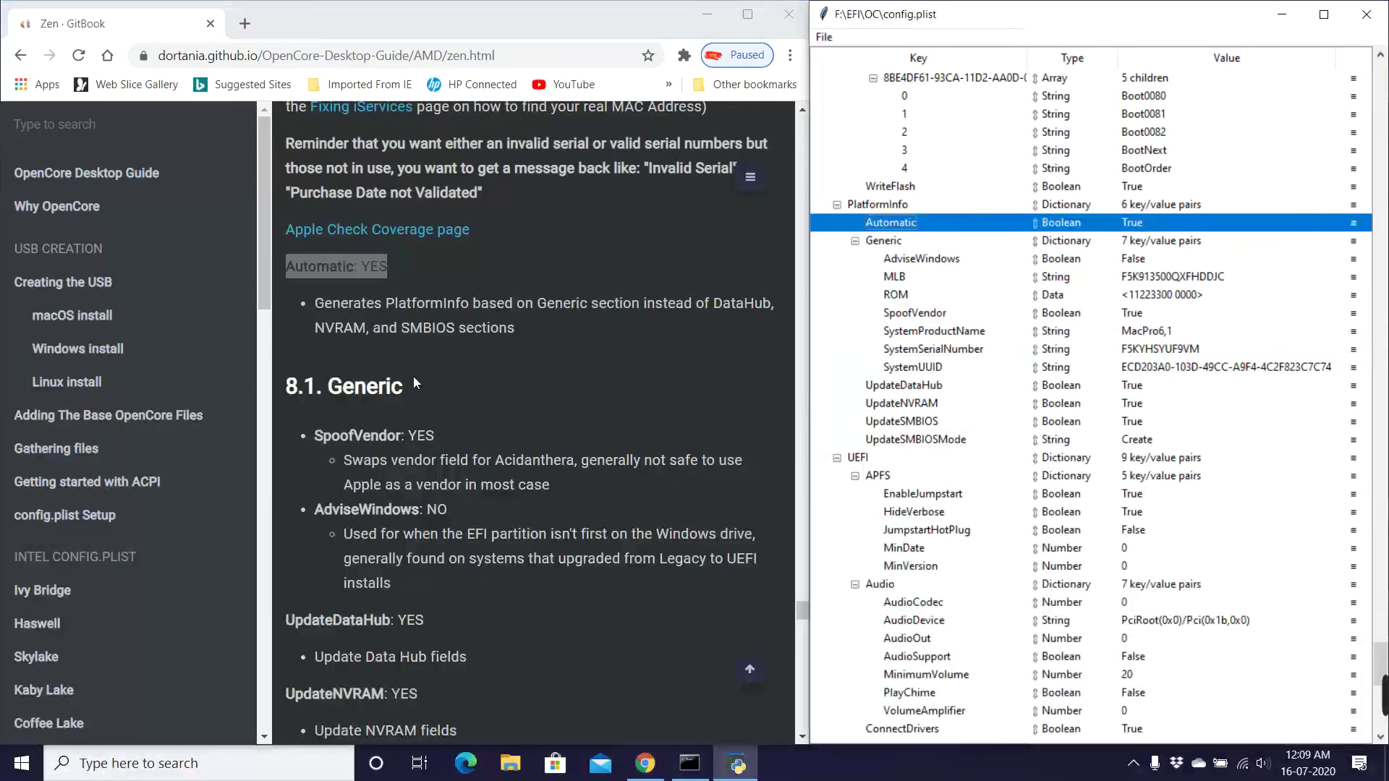
left_click(921, 259)
scroll(401, 422, "down", 5)
double_click(337, 258)
left_click(904, 385)
double_click(335, 332)
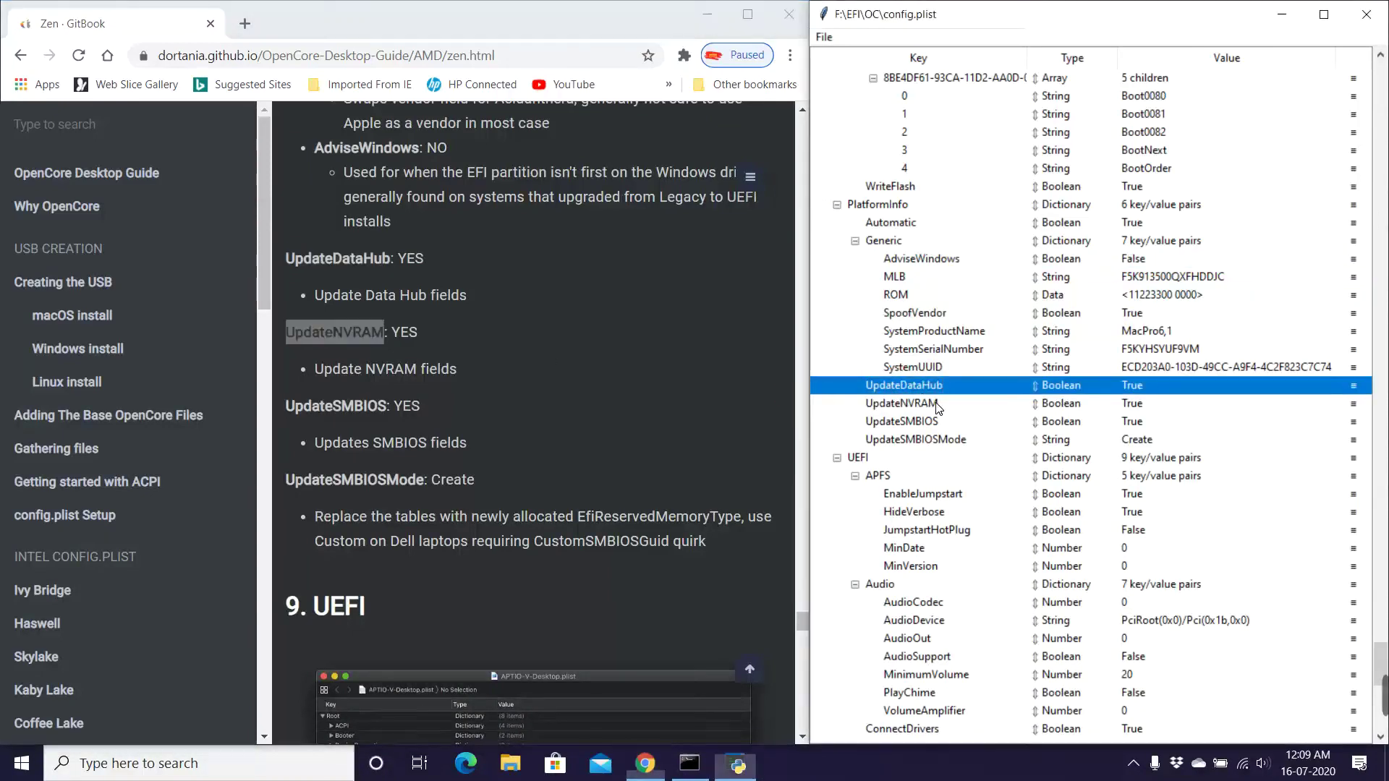
left_click(902, 421)
double_click(337, 406)
left_click(915, 439)
Check the UEFI Drivers list, including OpenRuntime.efi and CrScreenshotDxe.efi, against the guide.
scroll(521, 405, "down", 6)
scroll(434, 362, "down", 7)
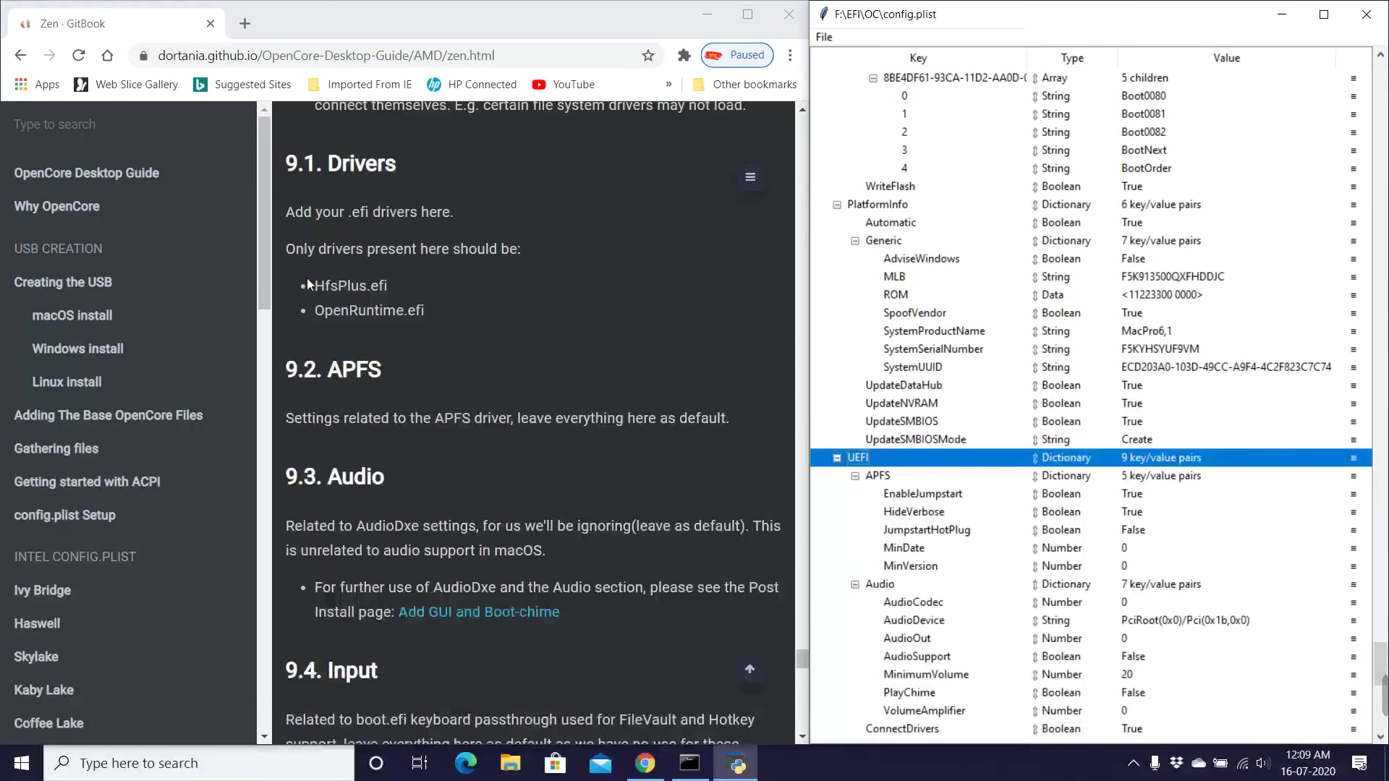
left_click_drag(312, 284, 425, 313)
scroll(1013, 434, "down", 5)
left_click(910, 495)
left_click(910, 511)
left_click(910, 565)
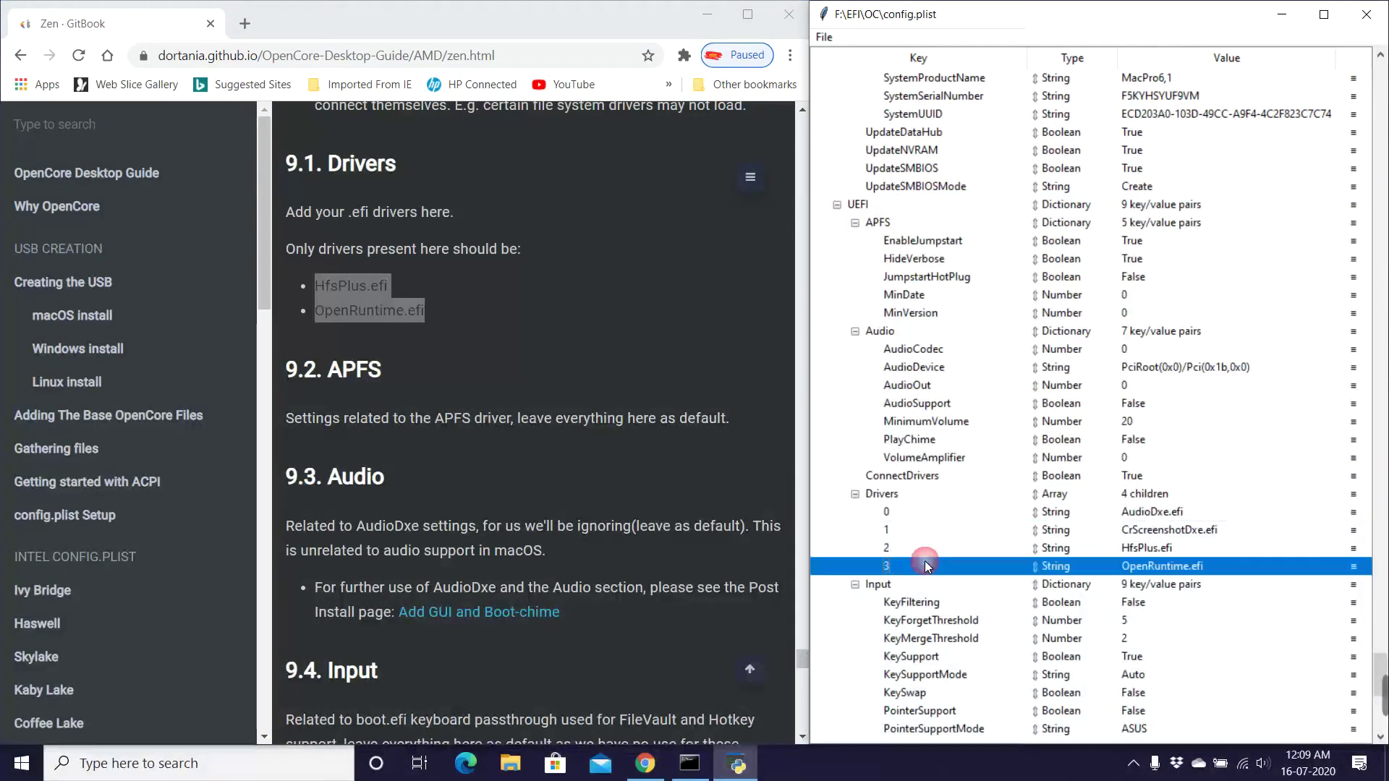
left_click(941, 528)
Verify APFS and Input stay default and quirks DeduplicateBootOrder, RequestBootVarRouting, UnblockFsConnect match.
triple_click(326, 420)
left_click(878, 222)
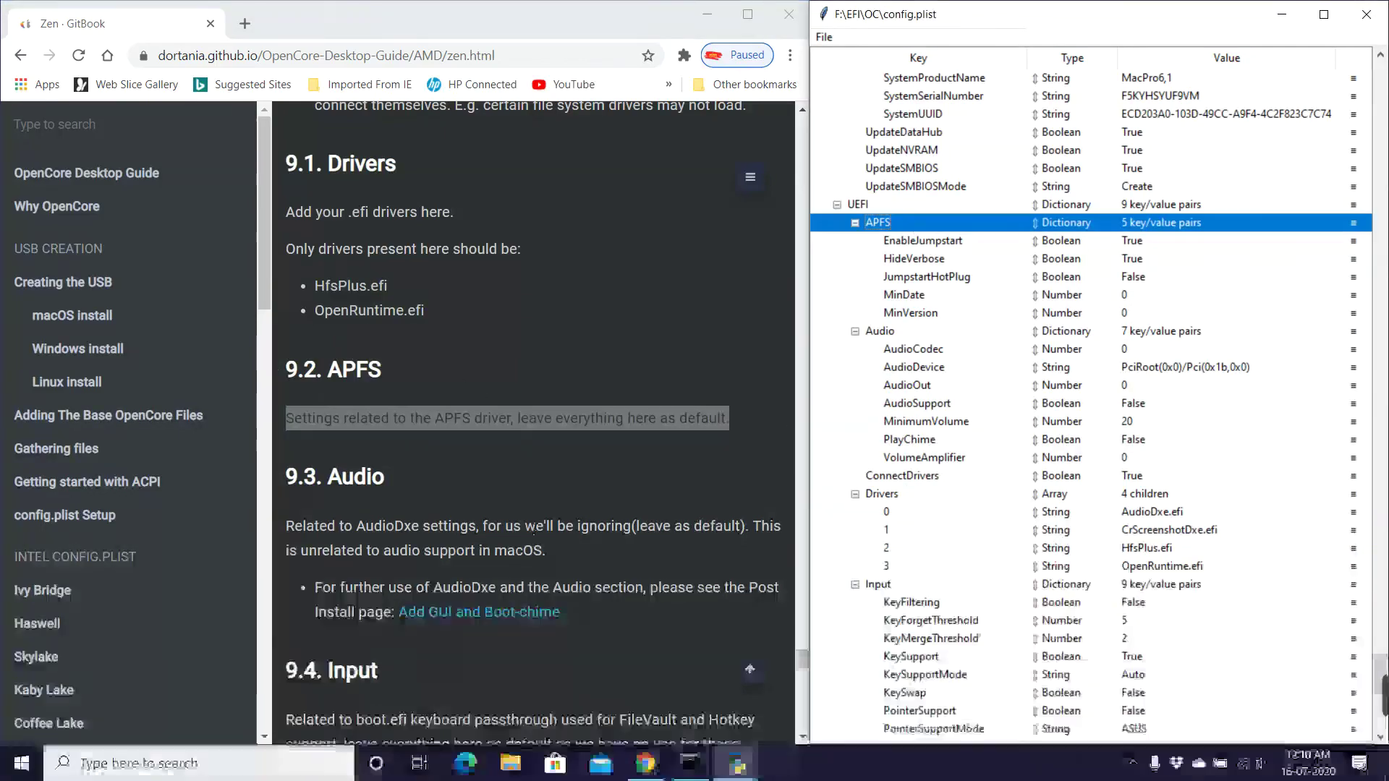
scroll(522, 323, "down", 14)
left_click(879, 330)
scroll(1085, 434, "down", 5)
left_click(878, 493)
scroll(957, 496, "down", 12)
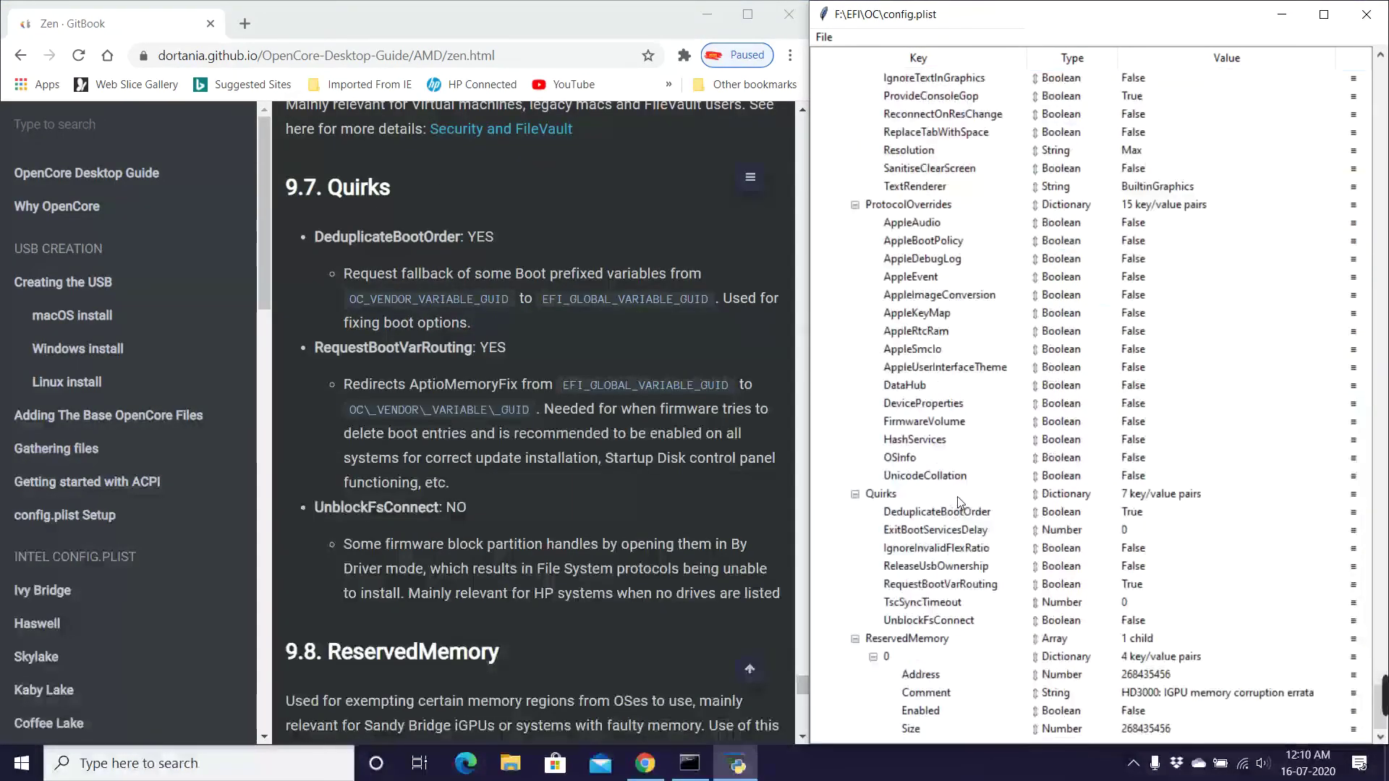
left_click(937, 511)
left_click(940, 583)
left_click(929, 620)
Save config.plist as the guide instructs.
scroll(532, 583, "down", 5)
scroll(532, 585, "down", 4)
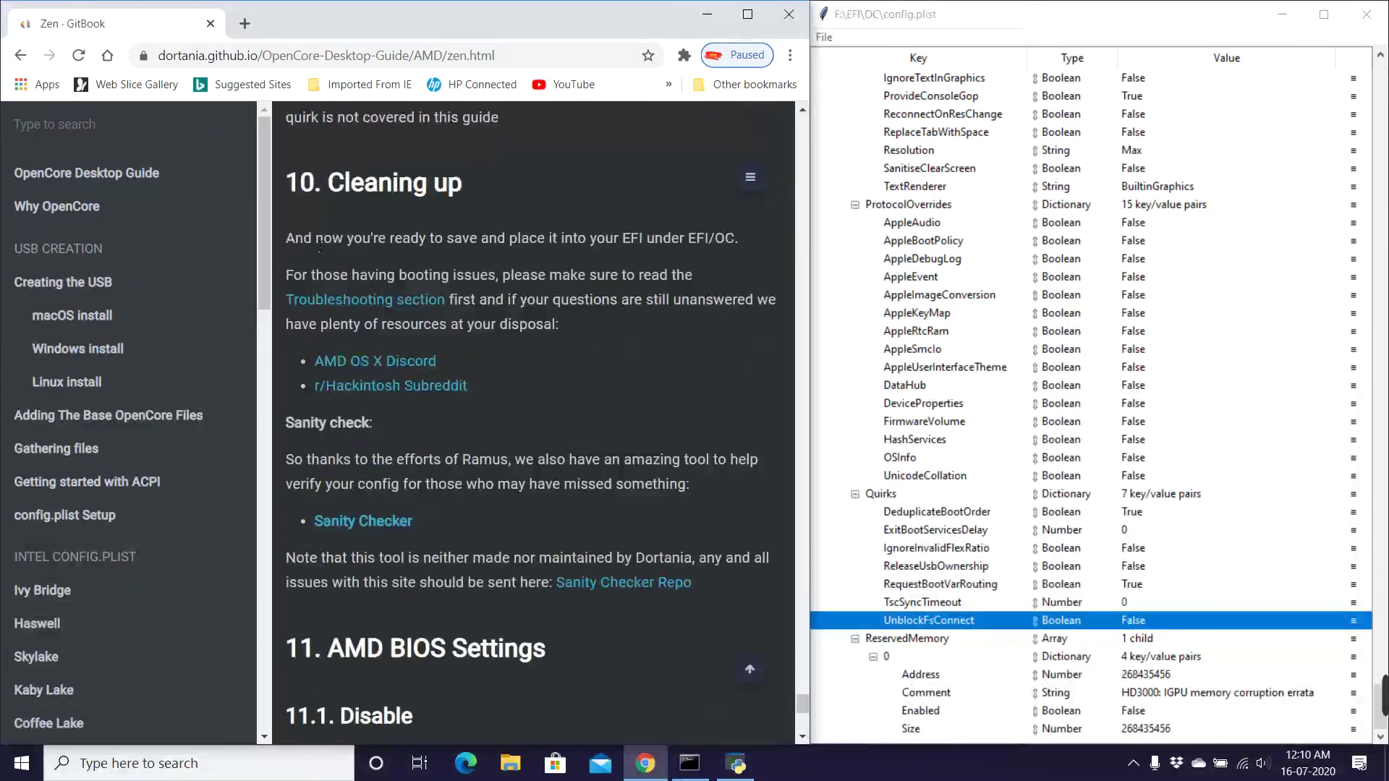
left_click_drag(286, 238, 738, 239)
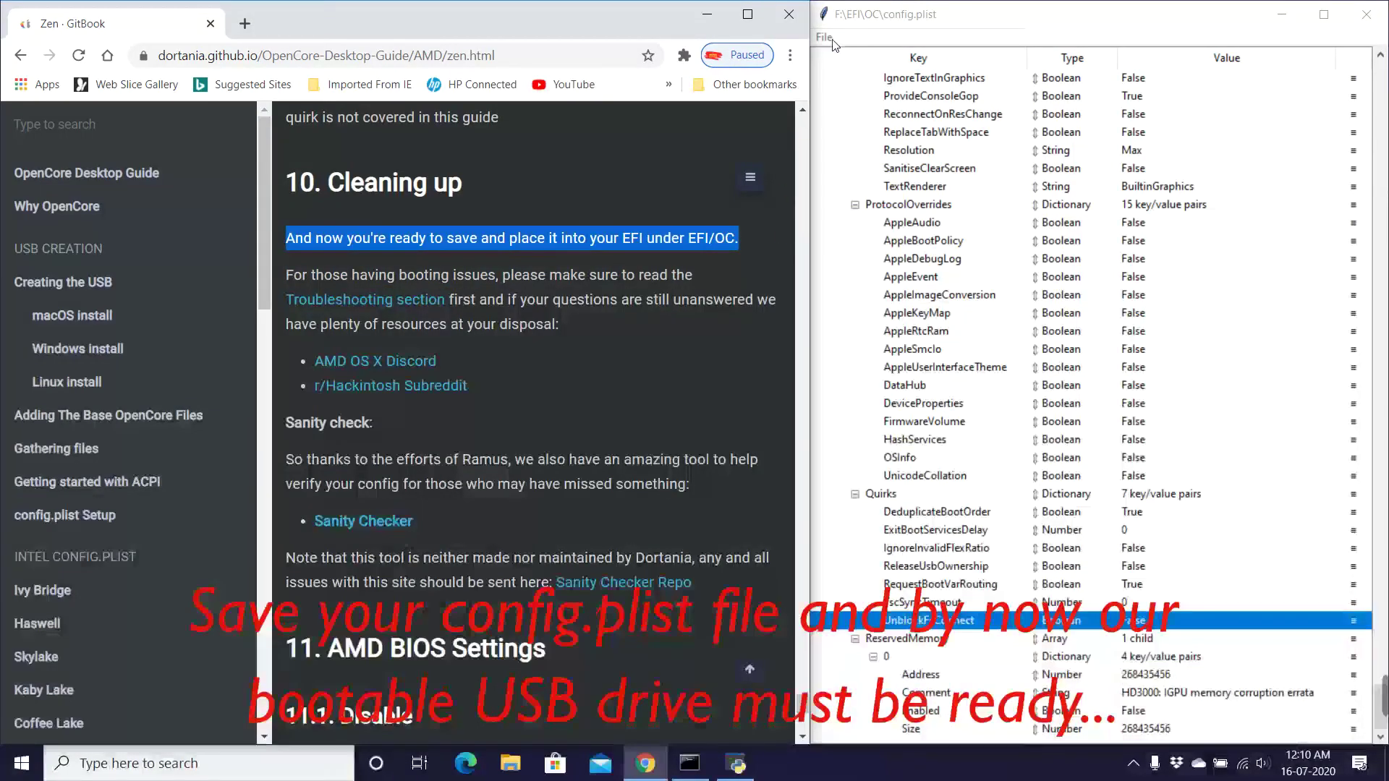
left_click(824, 37)
left_click(857, 91)
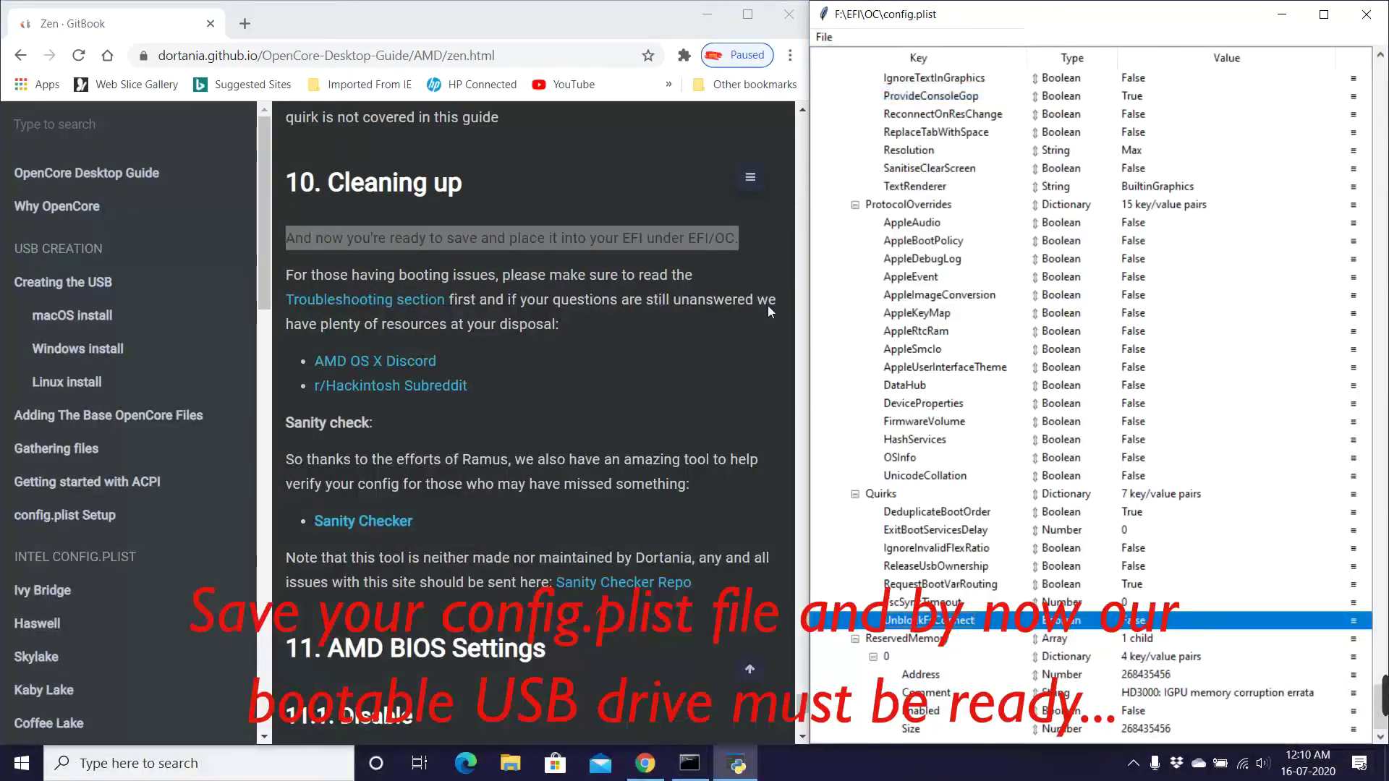
left_click(570, 385)
scroll(570, 382, "down", 1)
scroll(572, 384, "down", 5)
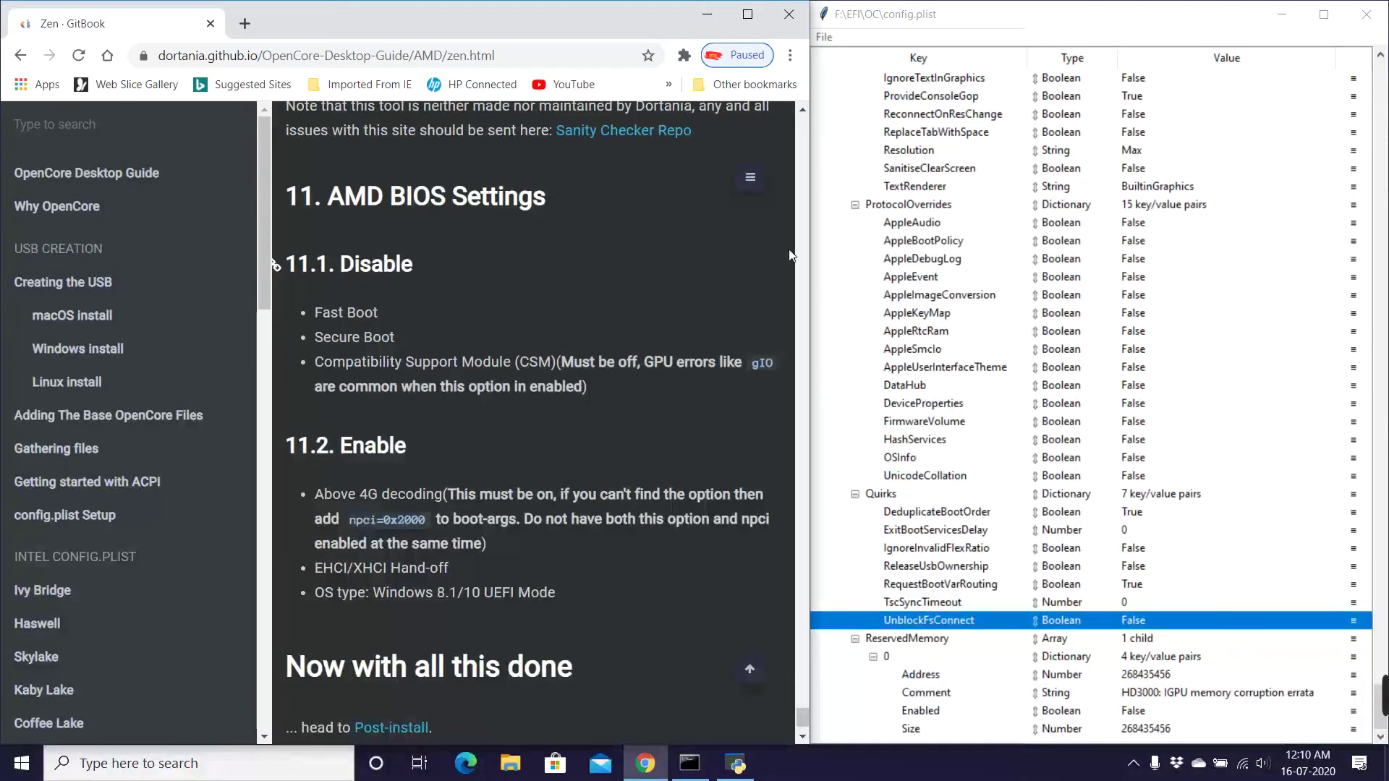
Close ProperTree and show the guide full-screen at the AMD BIOS Settings heading.
left_click(1367, 16)
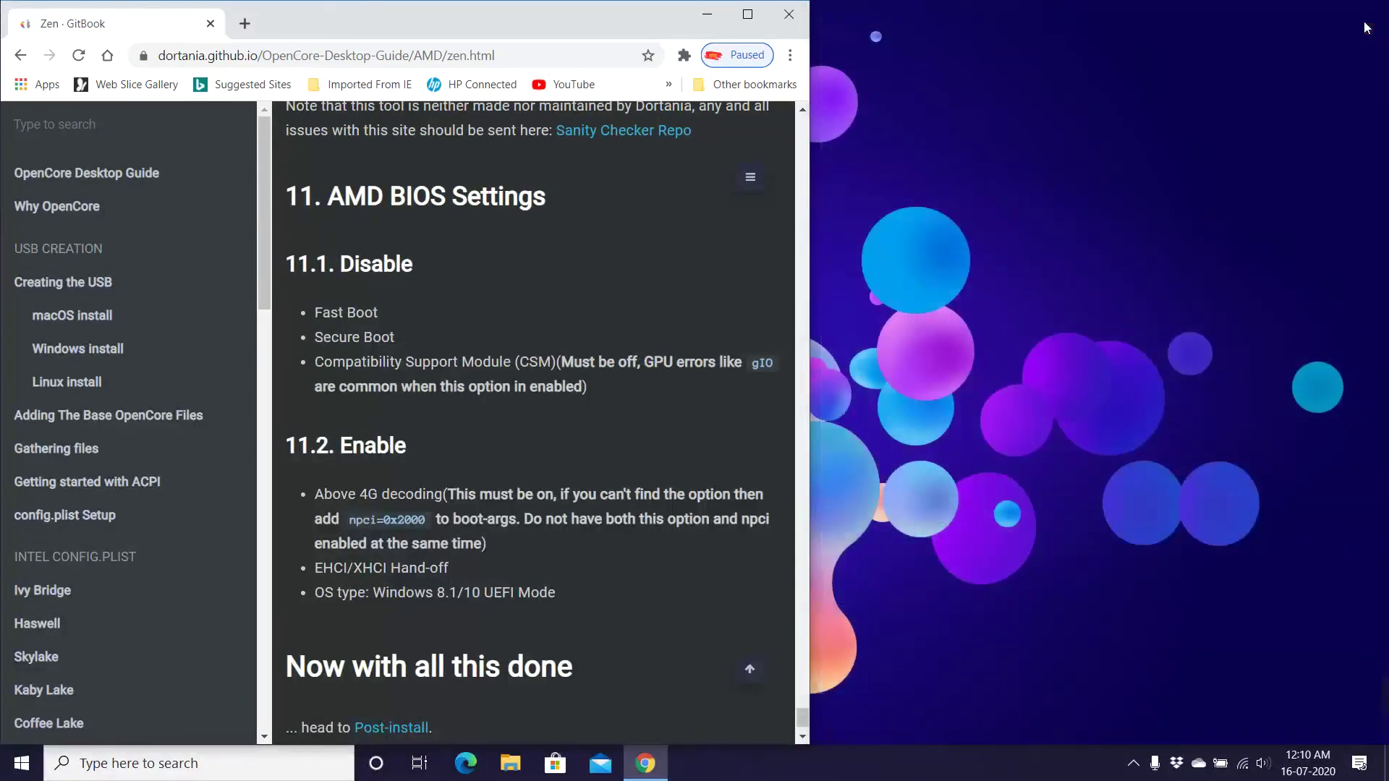
left_click(748, 16)
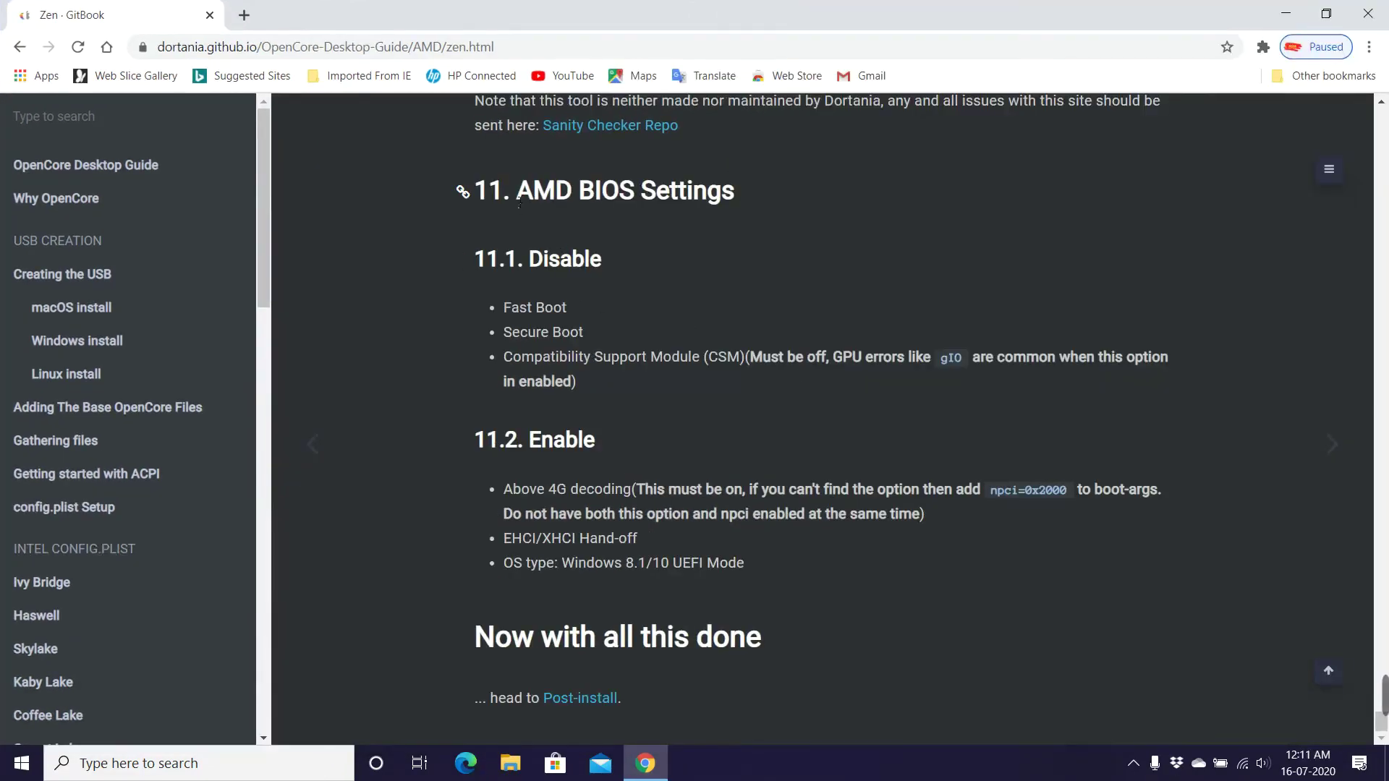
left_click_drag(518, 201, 710, 210)
left_click(778, 237)
Highlight the settings to disable: Fast Boot, Secure Boot and CSM.
double_click(550, 259)
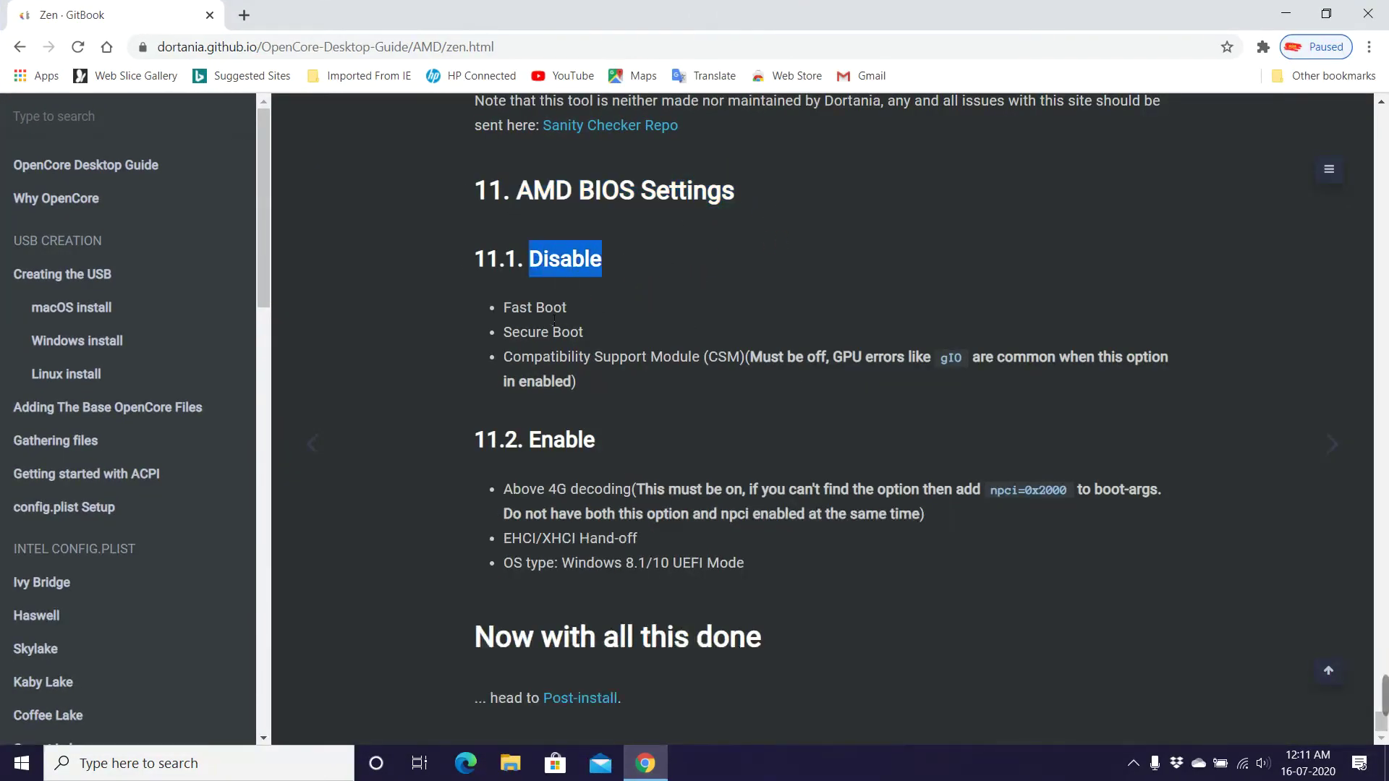
left_click_drag(504, 309, 567, 310)
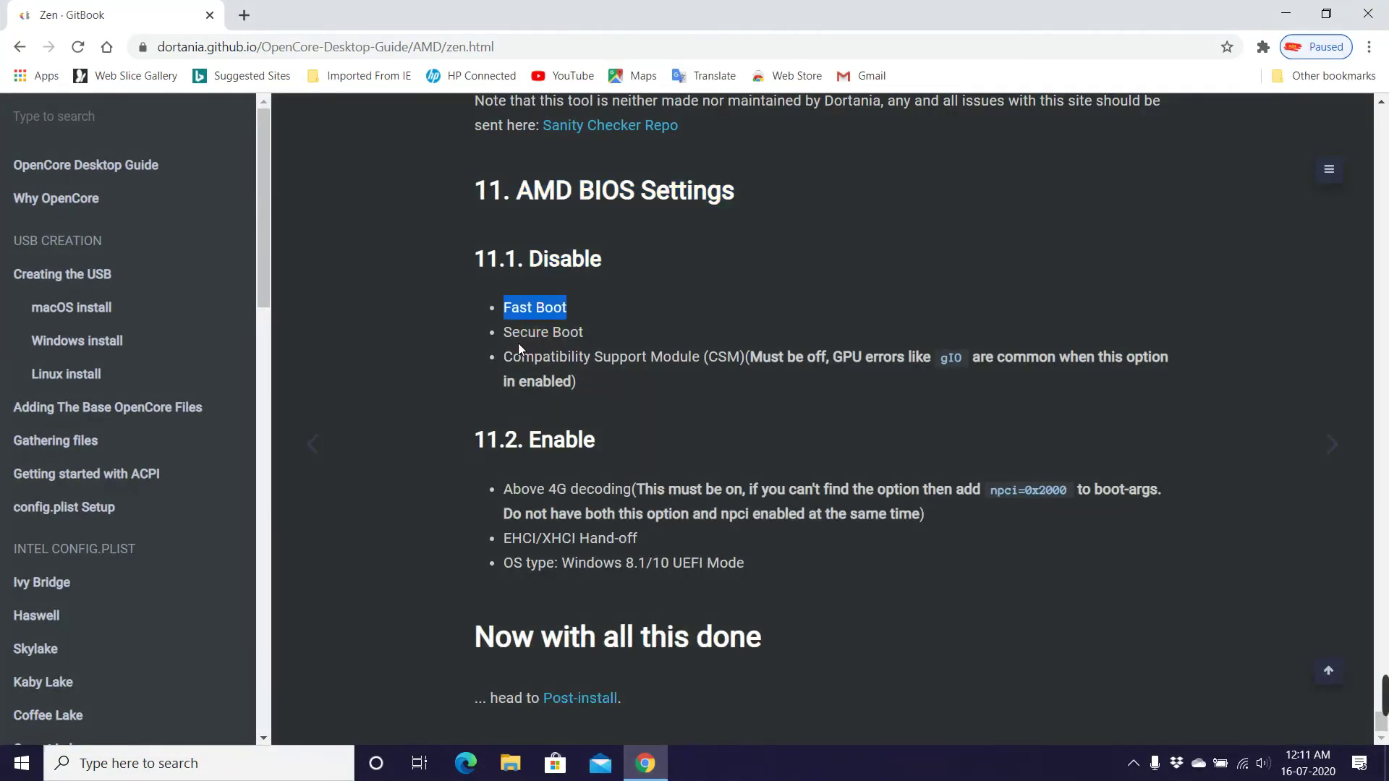
left_click_drag(492, 332, 687, 324)
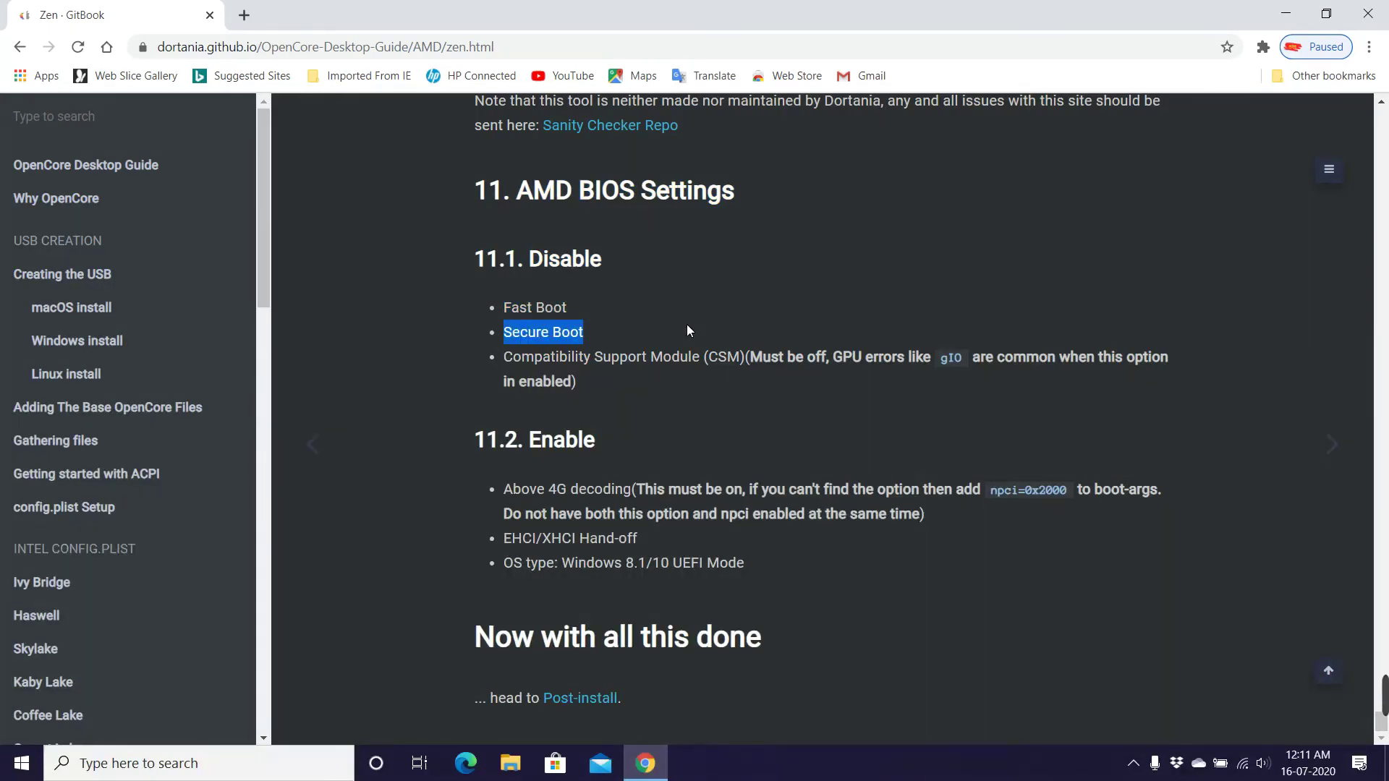
left_click_drag(501, 359, 1020, 385)
left_click(662, 414)
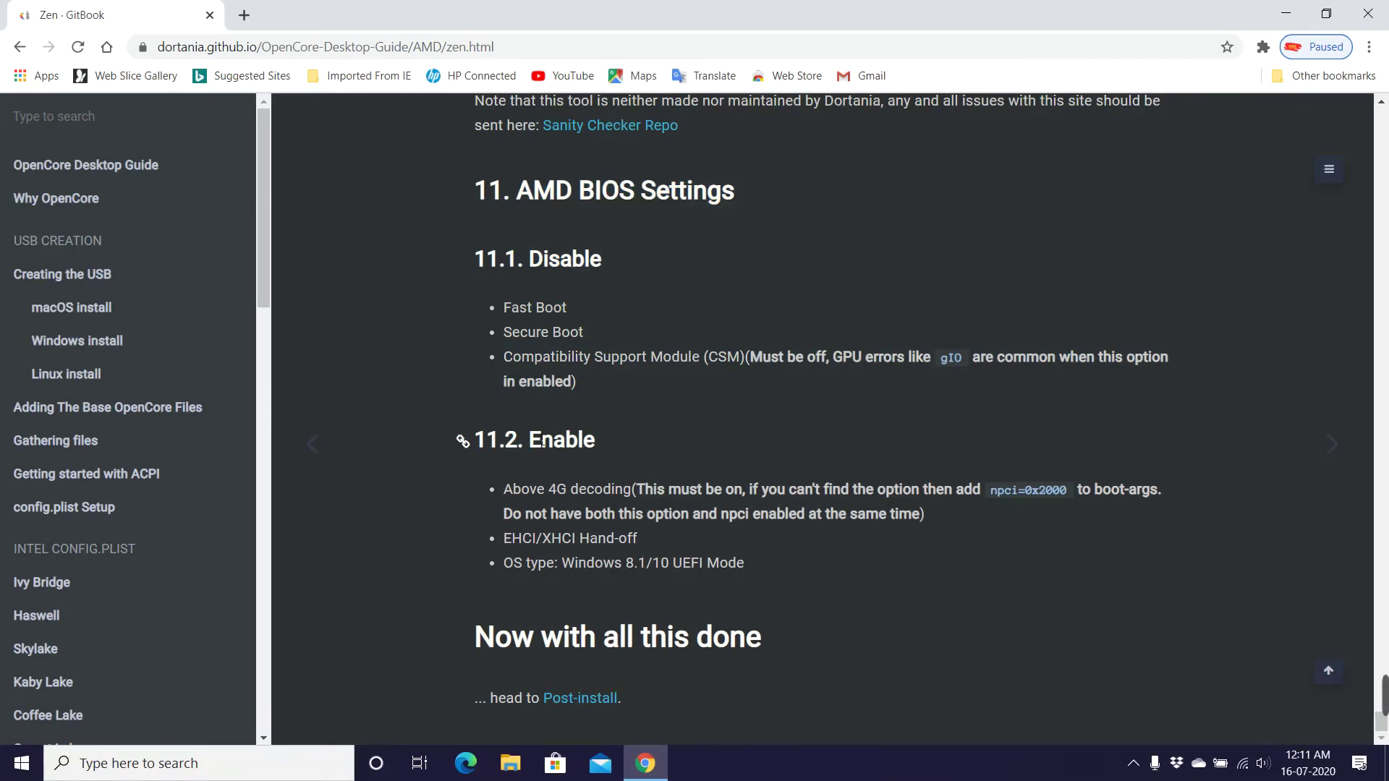
Highlight the enable-Above 4G decoding item, its must-be-on note and the npci=0x2000 warning.
left_click_drag(503, 489, 963, 522)
left_click(661, 501)
left_click_drag(638, 491, 1071, 495)
left_click(1006, 526)
left_click(1108, 476)
left_click_drag(479, 514, 956, 519)
left_click(745, 553)
Highlight the EHCI/XHCI Hand-off enable item and the OS type setting.
left_click_drag(497, 538, 686, 538)
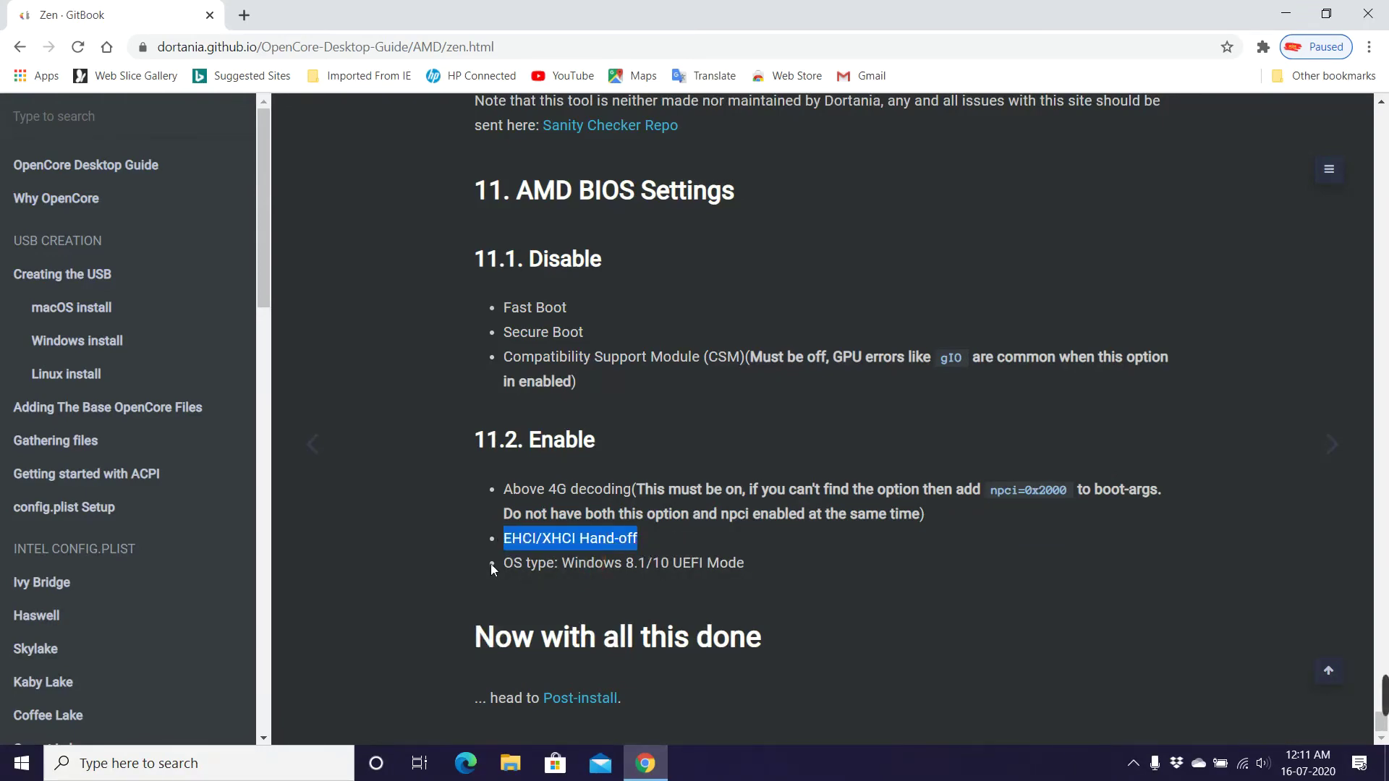
left_click_drag(492, 562, 849, 561)
left_click(848, 562)
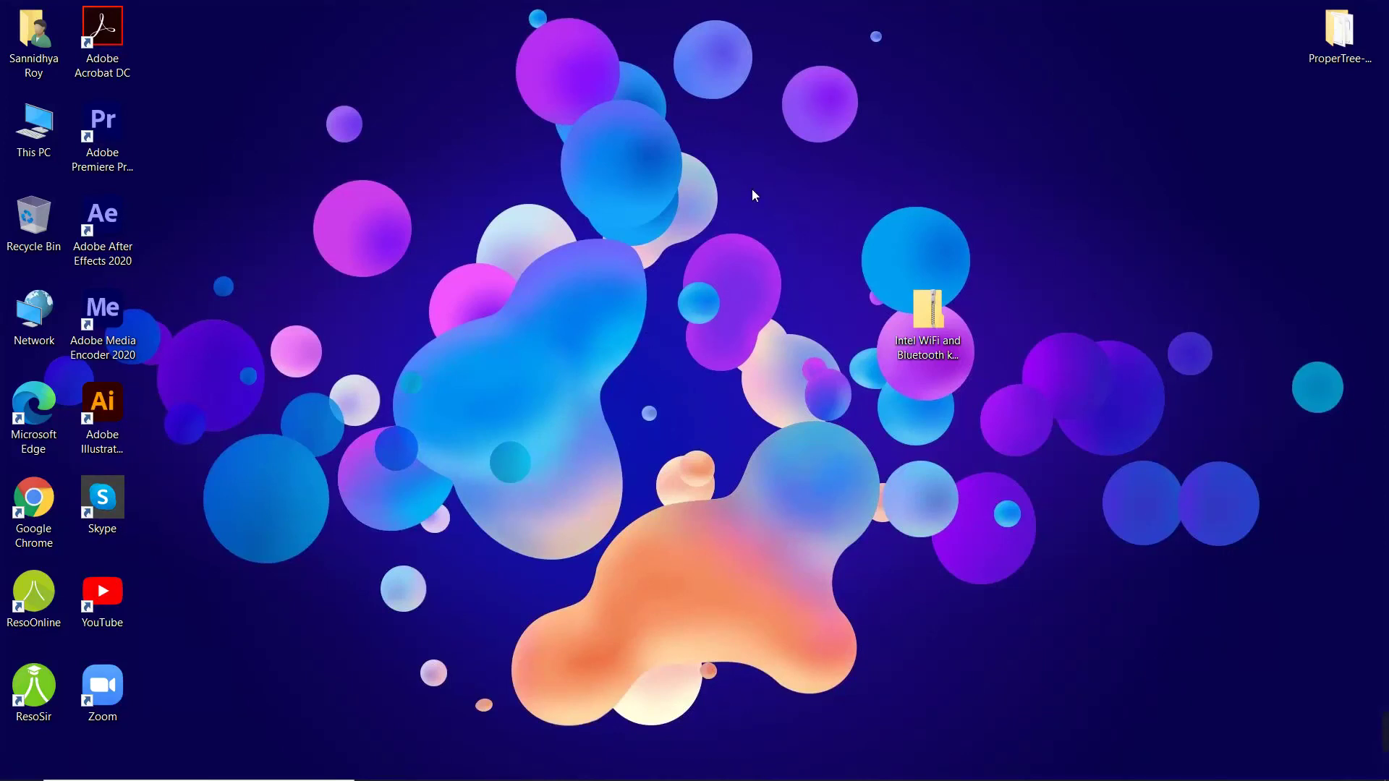
Extract the Intel WiFi and Bluetooth kexts zip with 7-Zip into its own folder and open it.
left_click_drag(824, 197, 1101, 462)
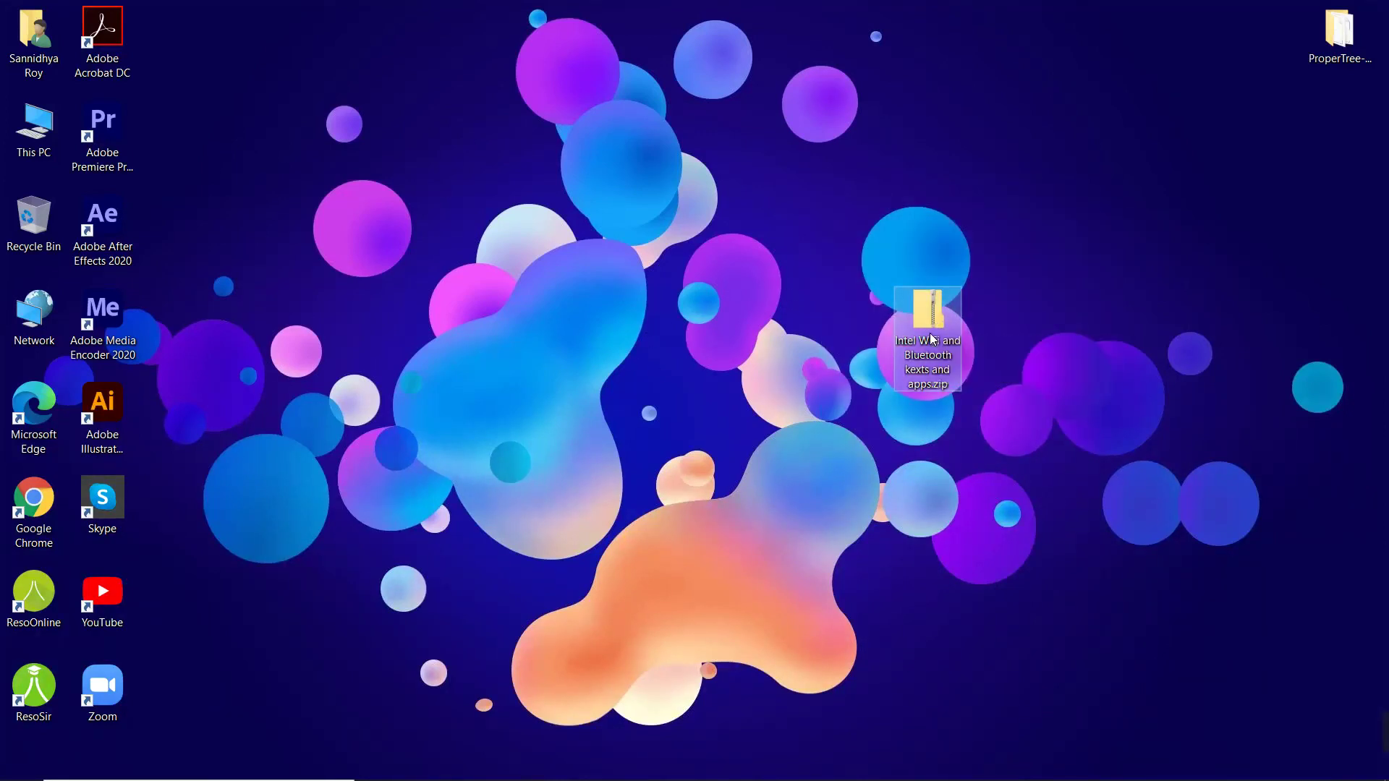
right_click(933, 331)
left_click(970, 389)
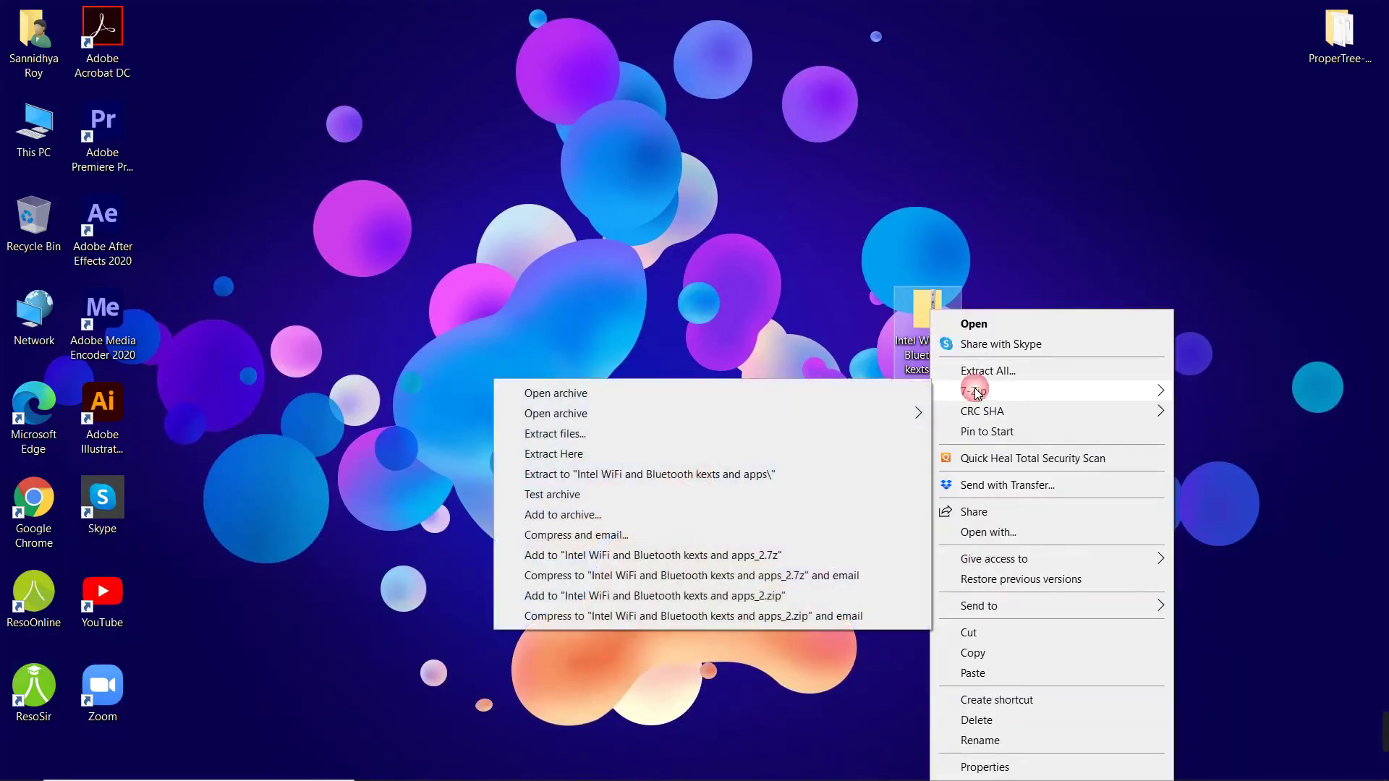
left_click(675, 481)
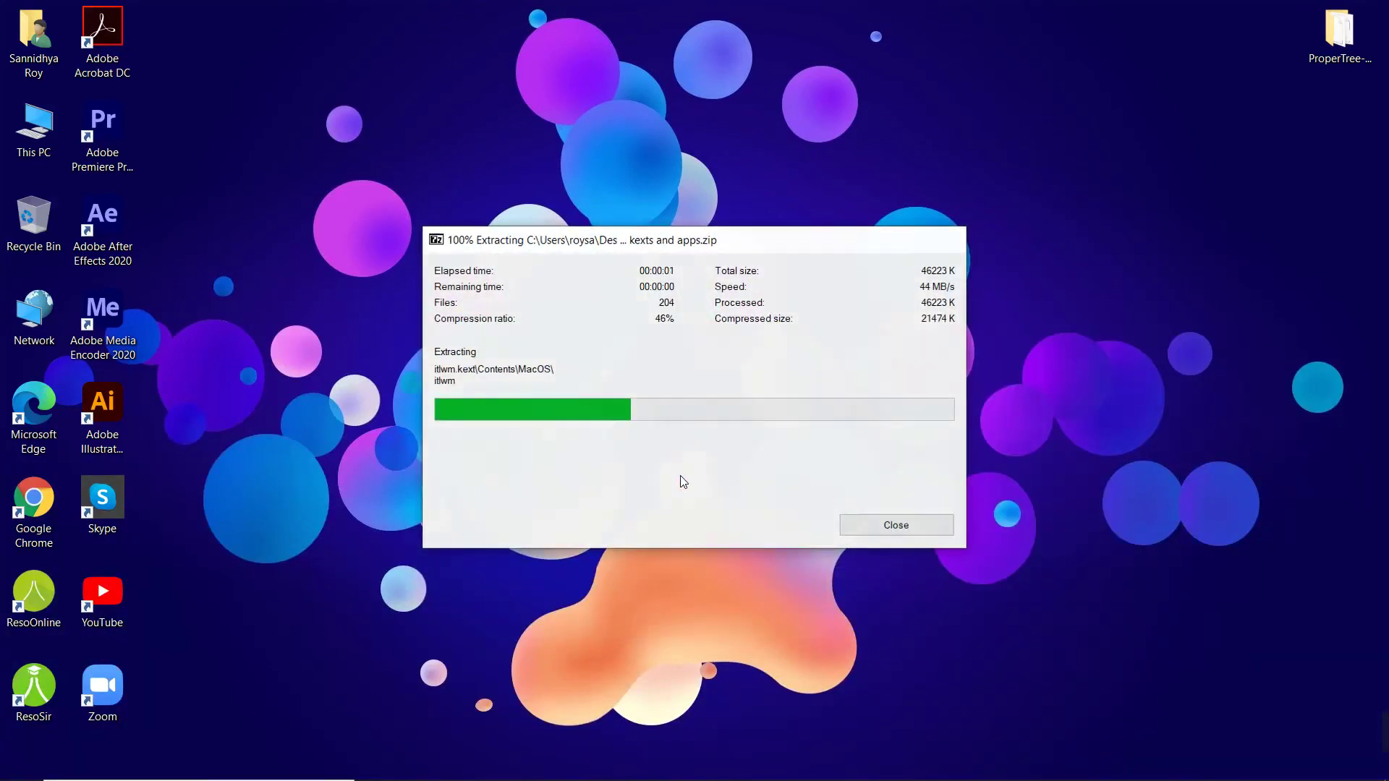
left_click_drag(186, 47, 736, 329)
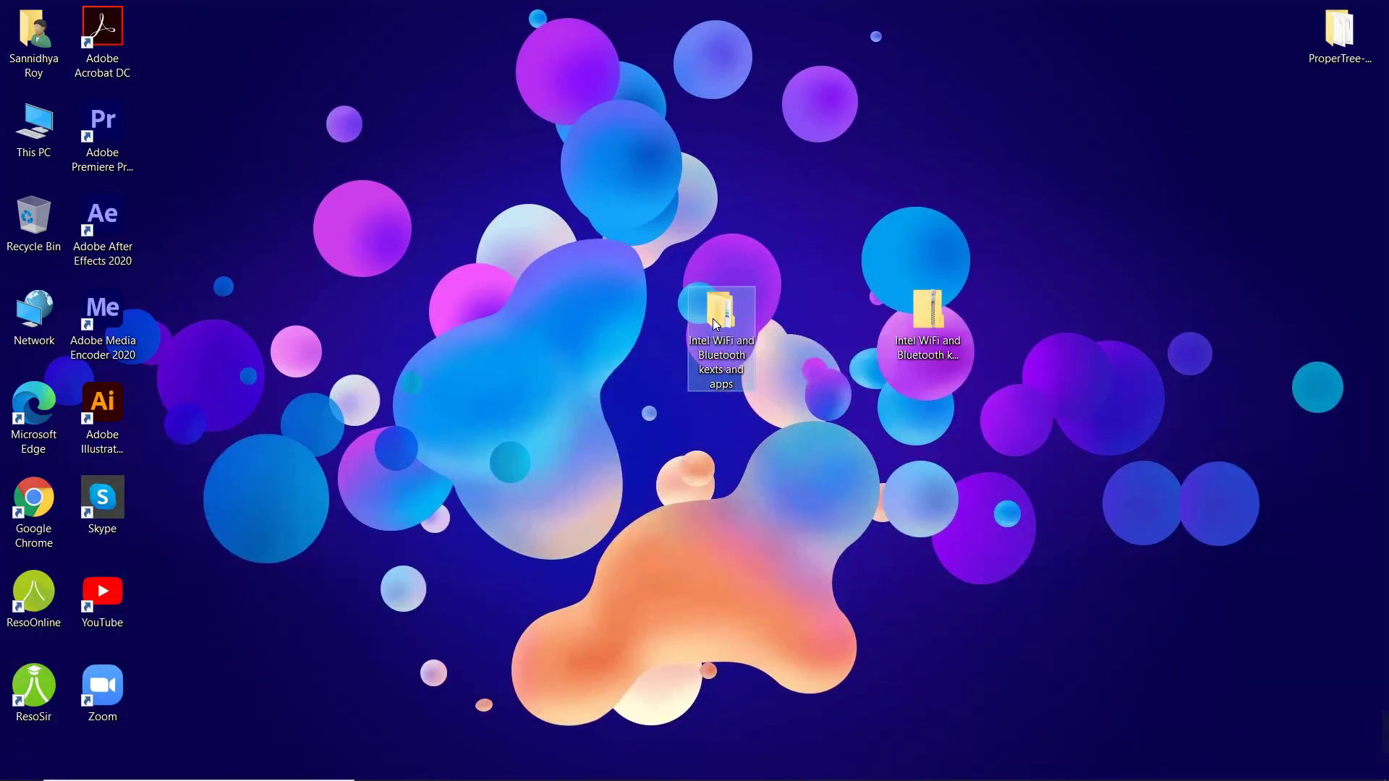
double_click(714, 318)
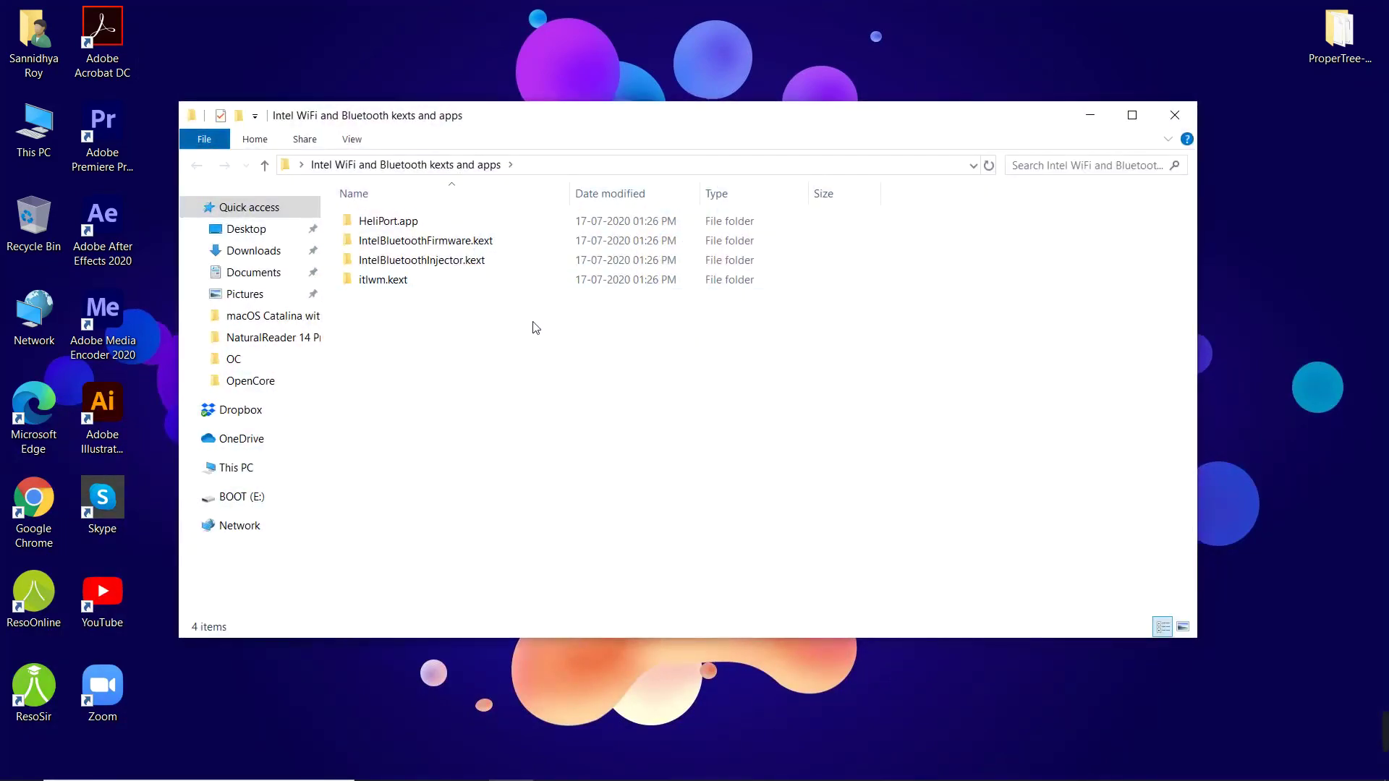
Inspect itlwm.kext's Contents and Info.plist, then launch ProperTree from ProperTree-master.
left_click_drag(534, 322, 355, 209)
left_click(470, 349)
double_click(444, 284)
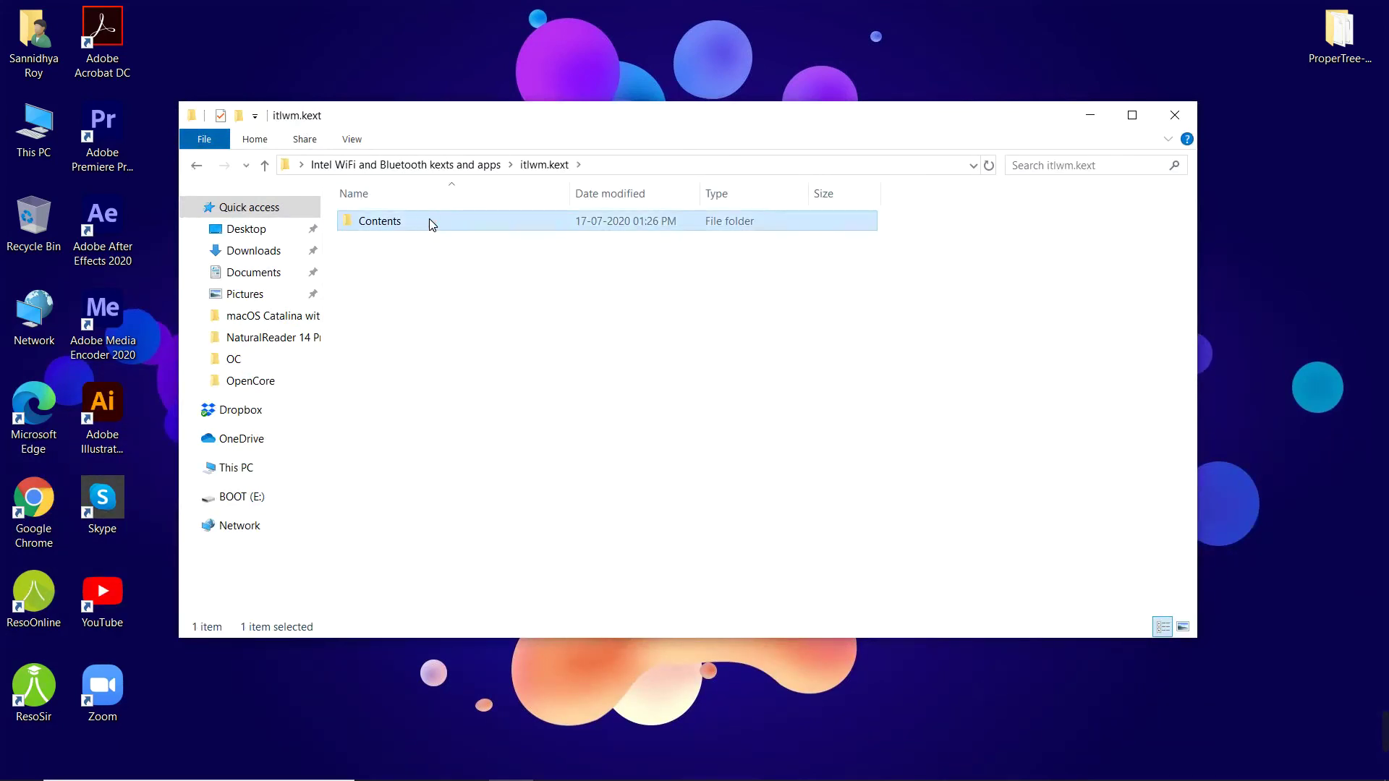
double_click(429, 221)
left_click(430, 249)
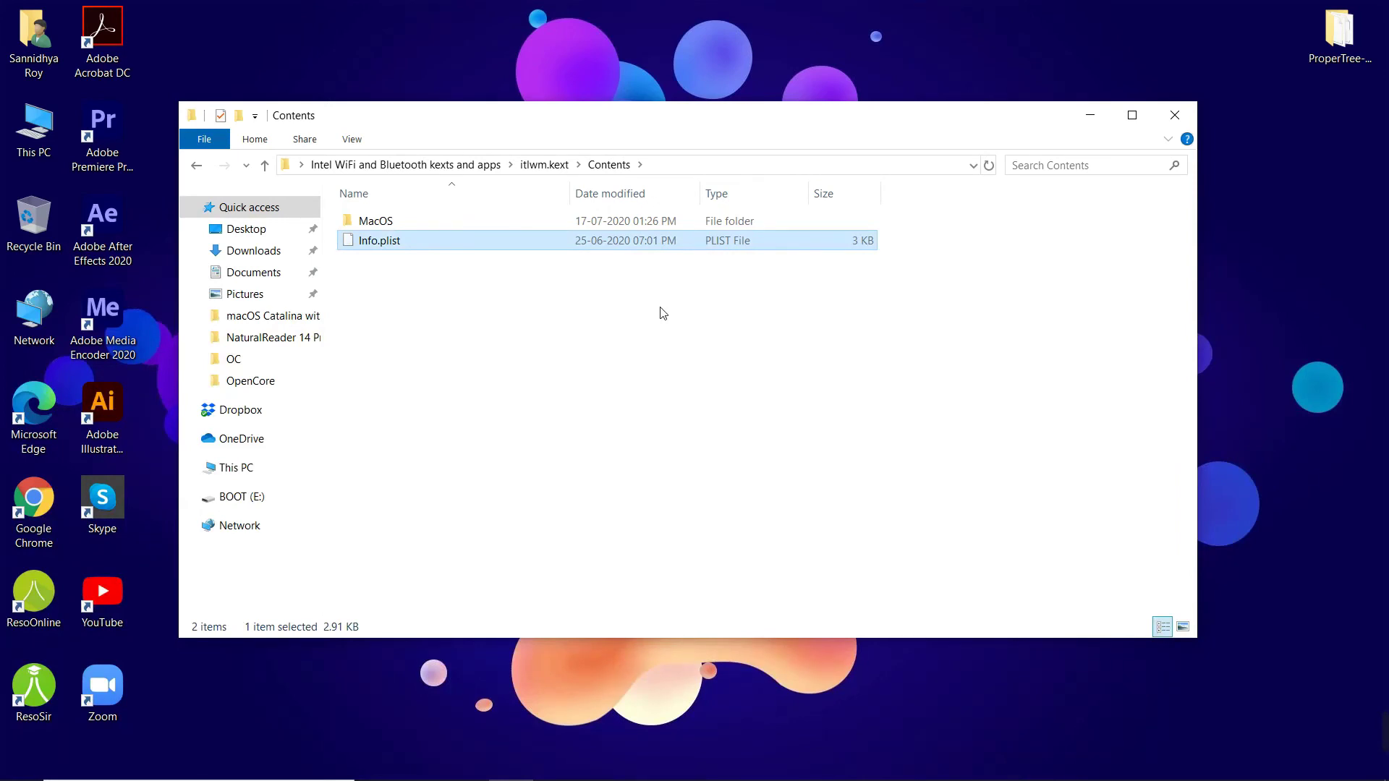
left_click(1183, 112)
double_click(1328, 38)
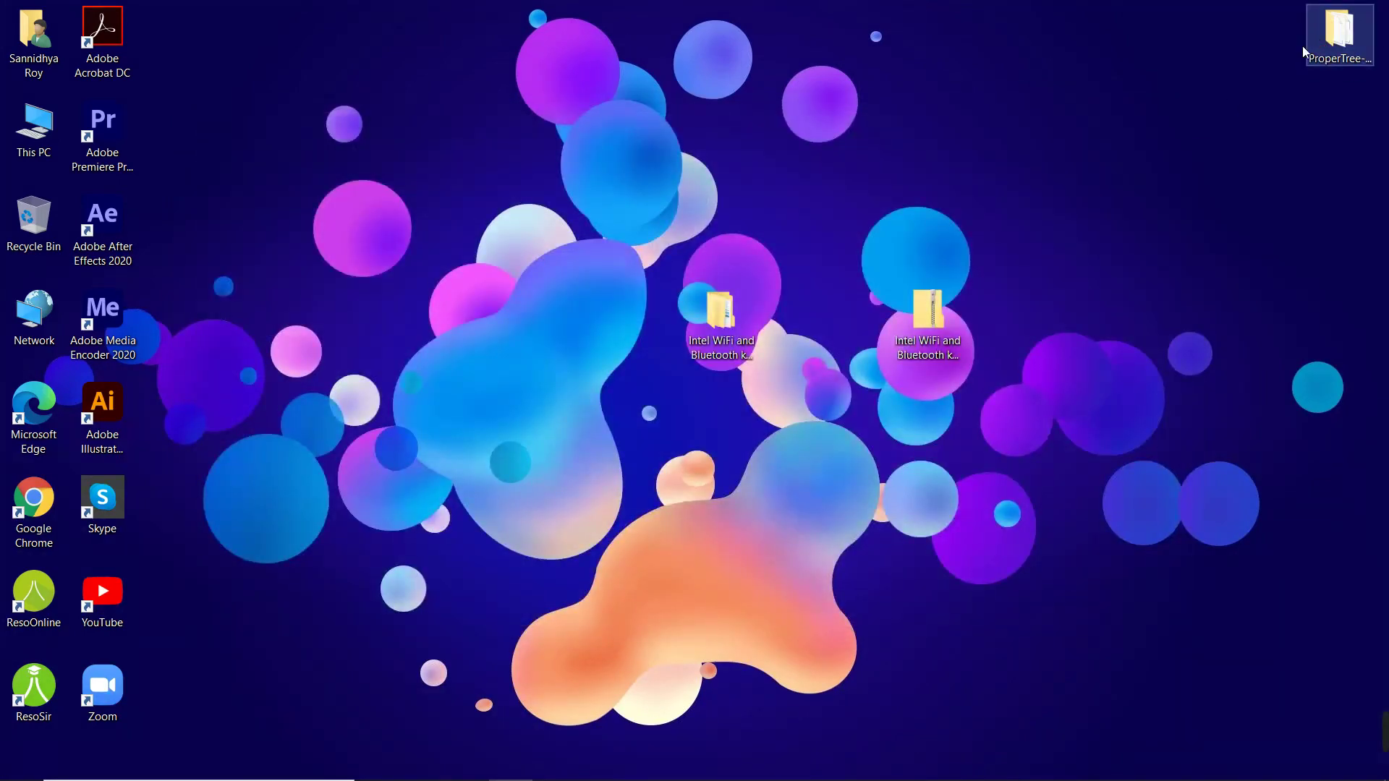
double_click(397, 280)
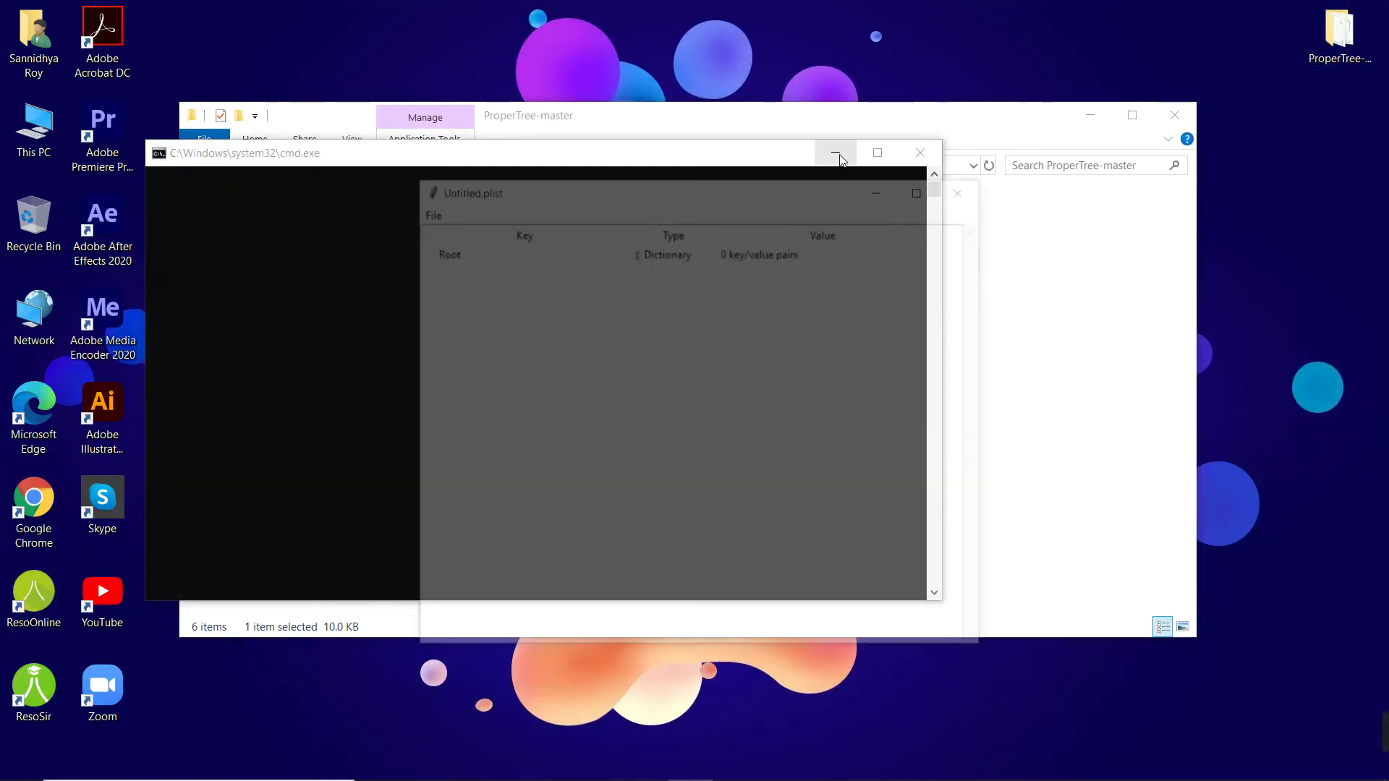
Open itlwm.kext/Contents/Info.plist from the Desktop kexts folder in ProperTree.
left_click(837, 154)
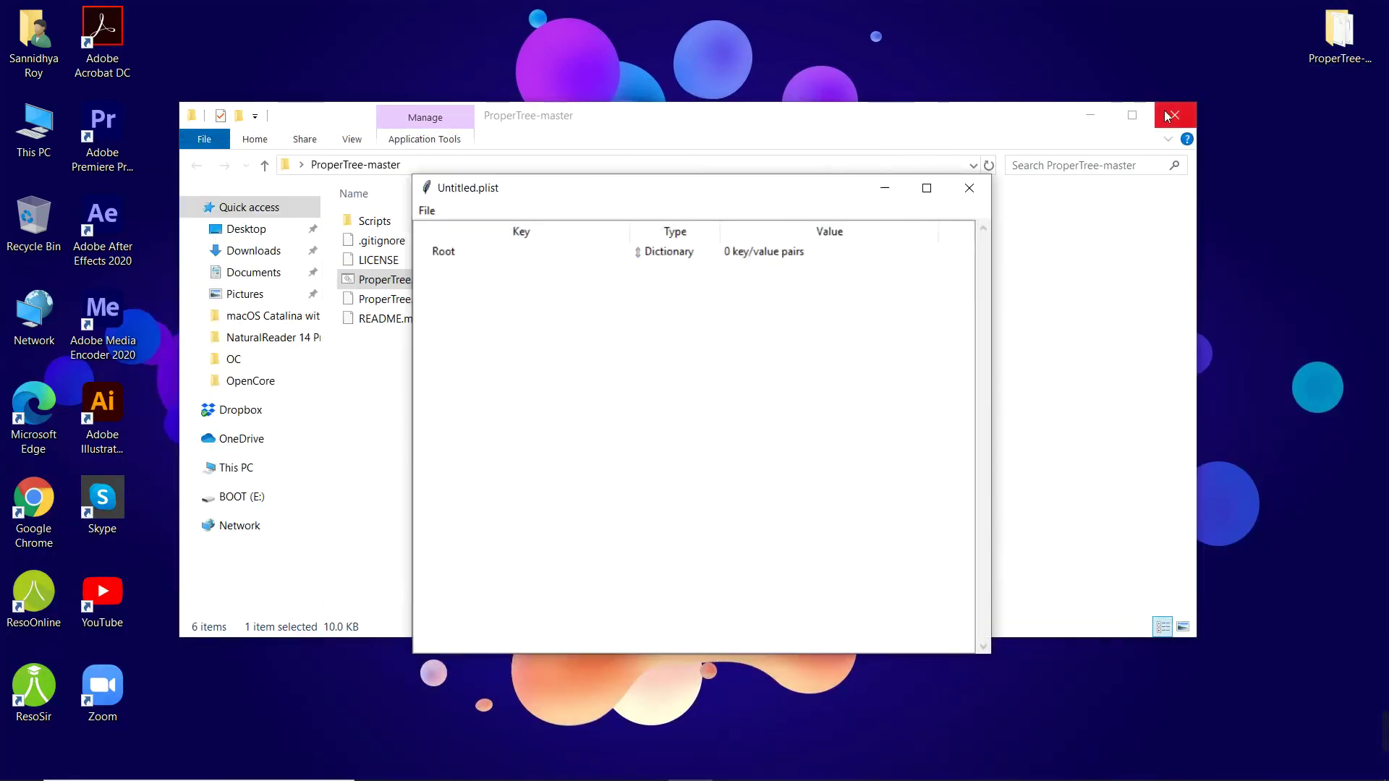
left_click(1175, 115)
left_click(428, 210)
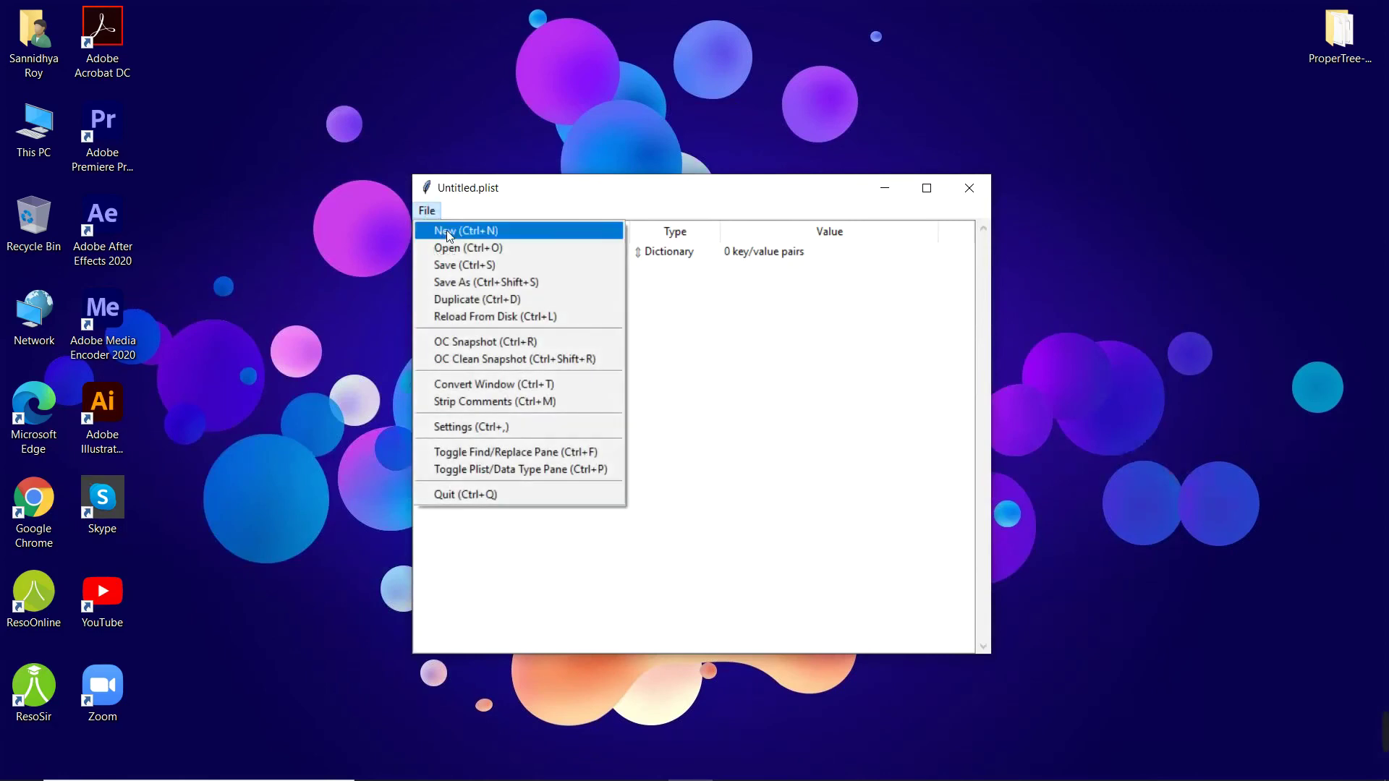
left_click(470, 246)
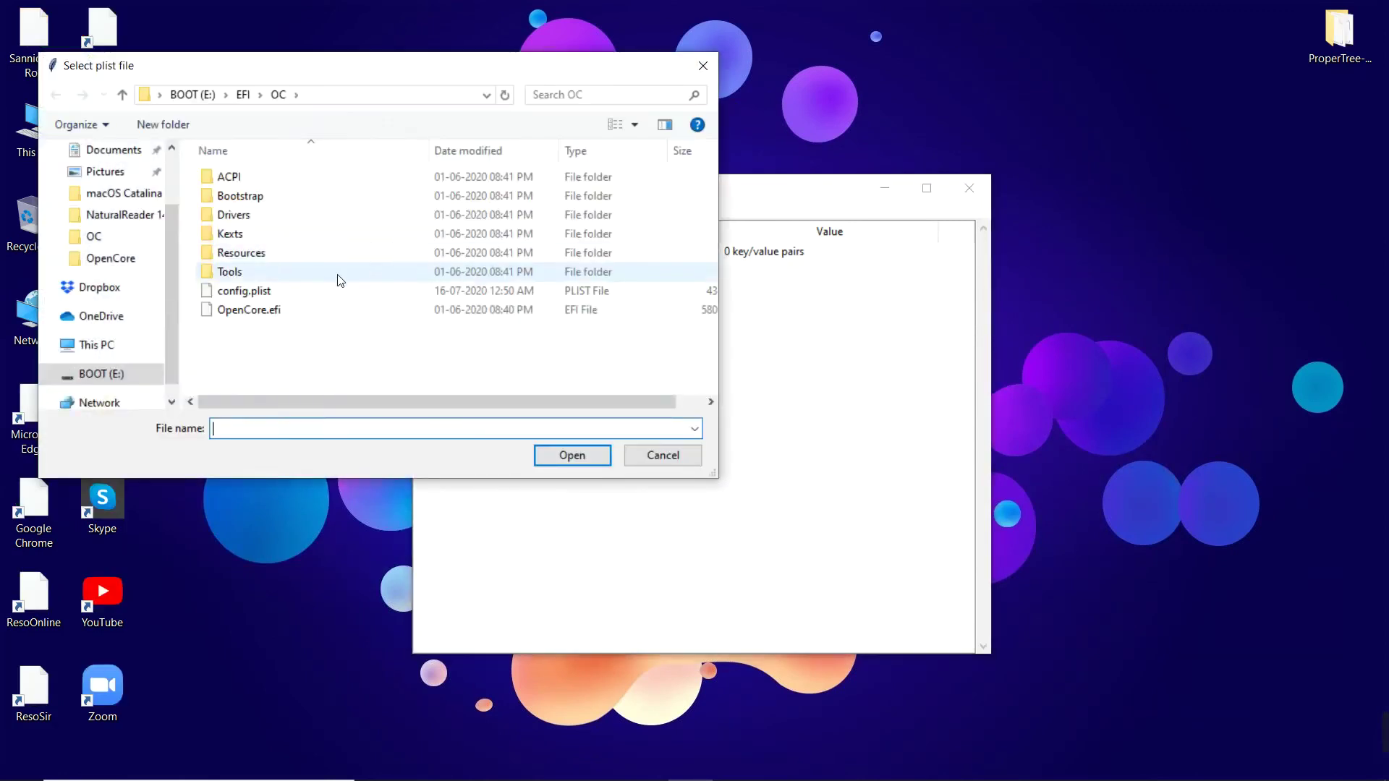
left_click(102, 345)
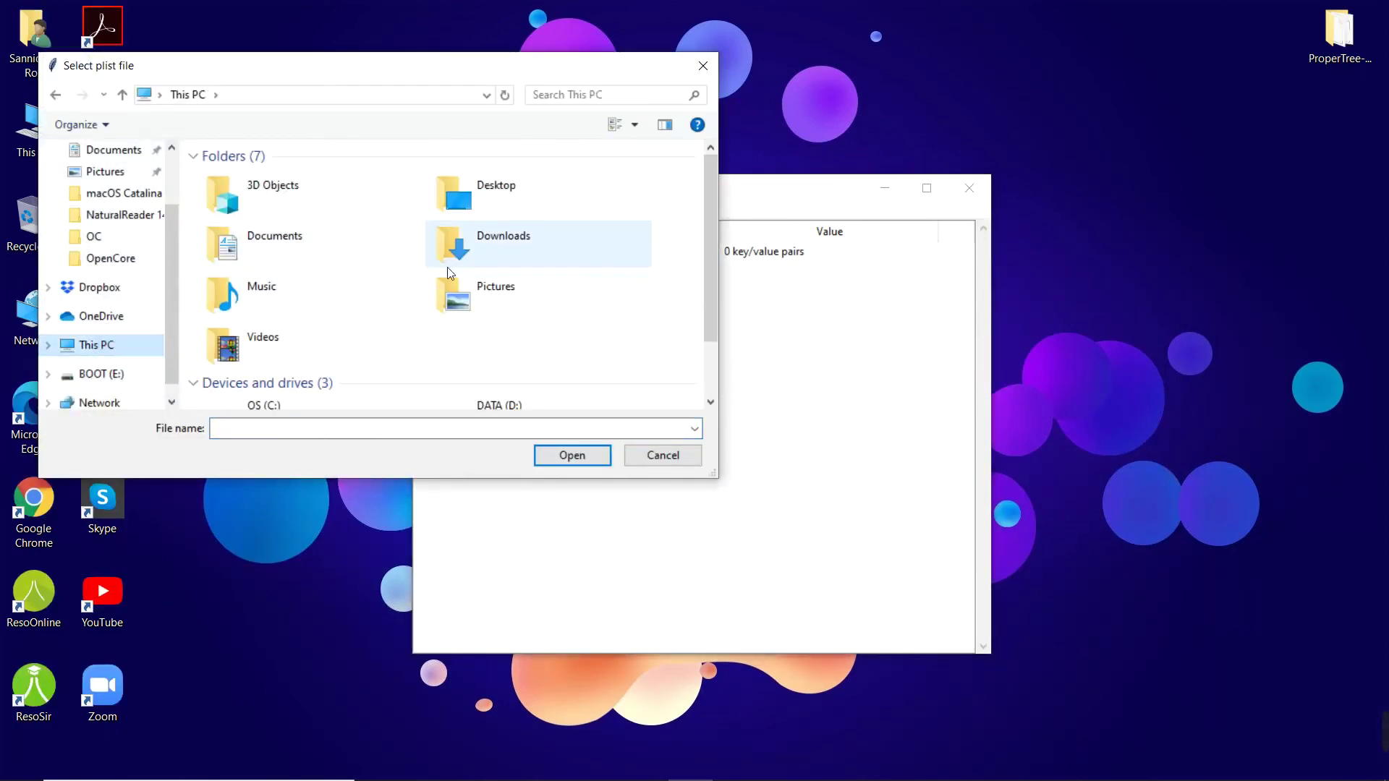
double_click(492, 187)
double_click(275, 177)
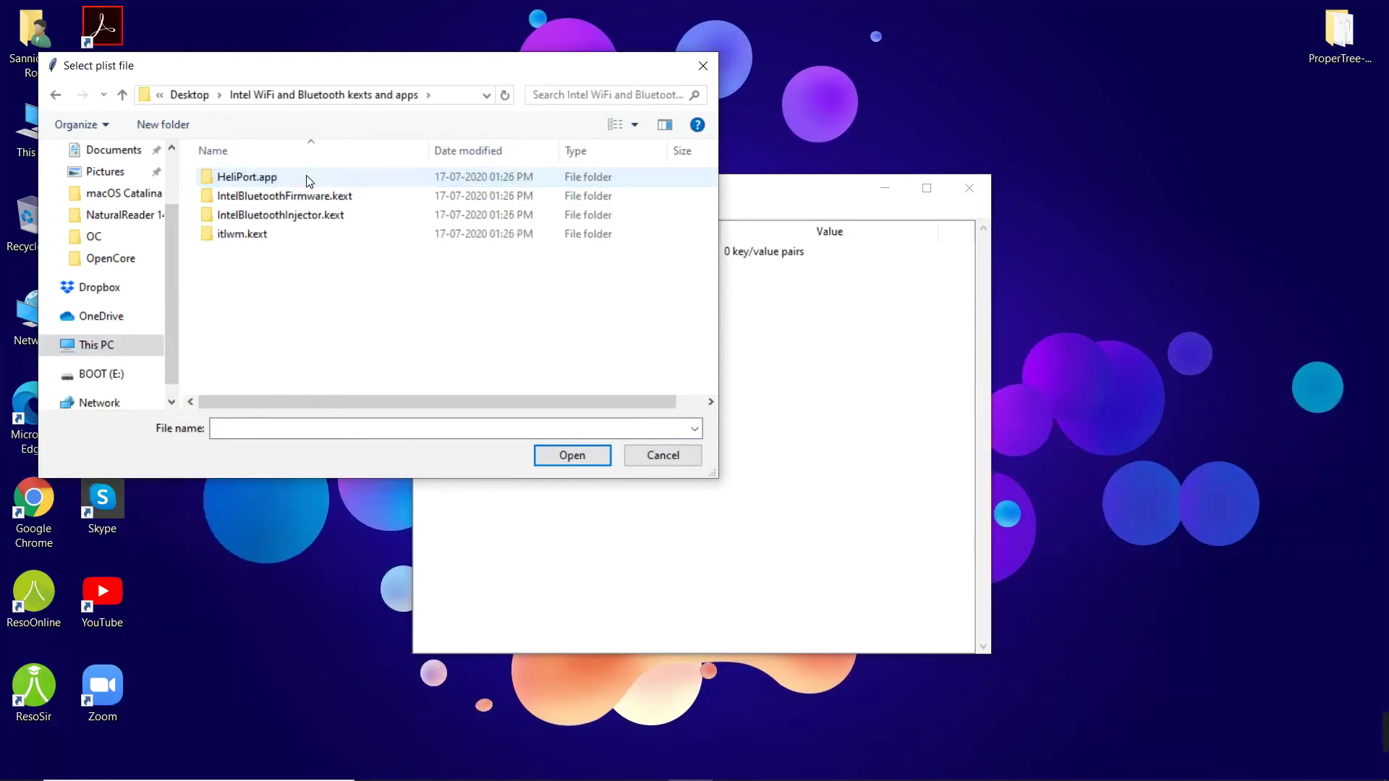
double_click(289, 234)
double_click(289, 176)
left_click(288, 196)
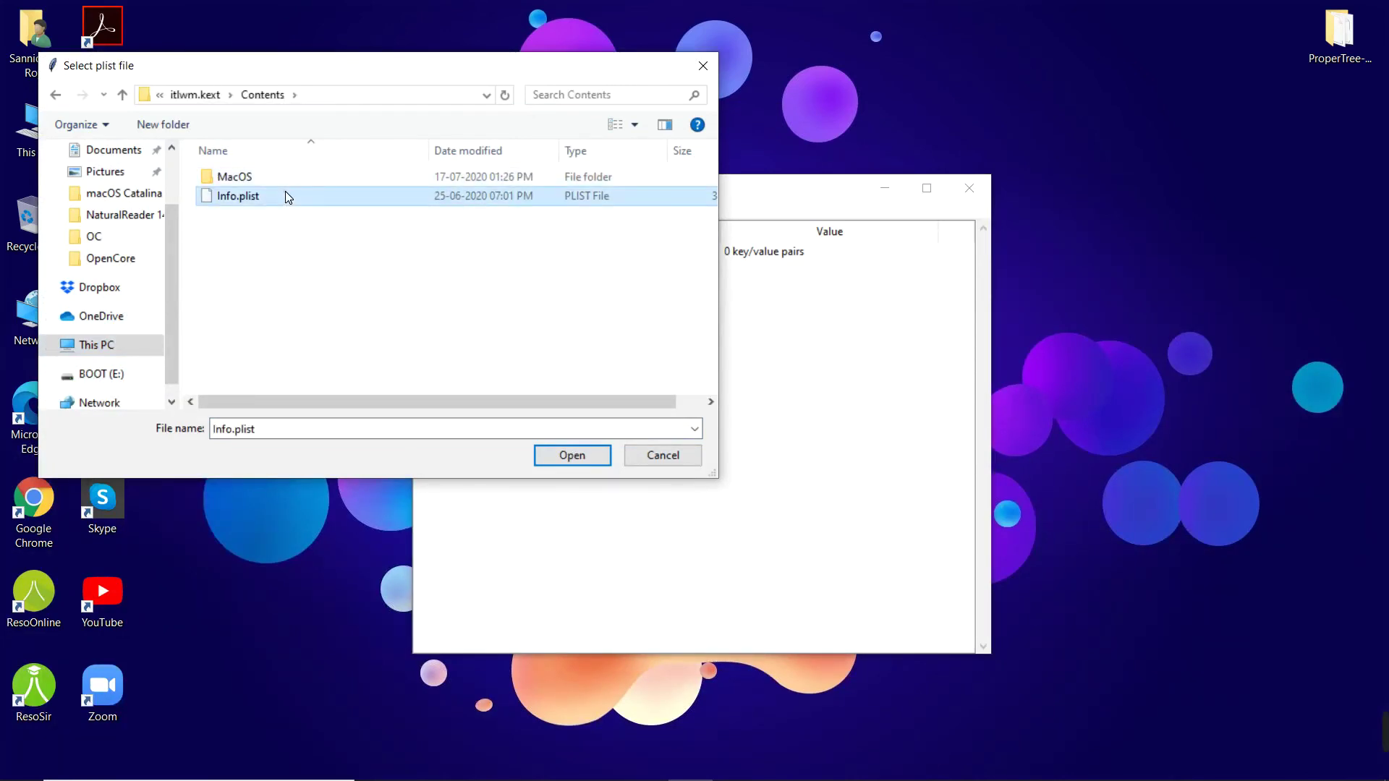
left_click(575, 455)
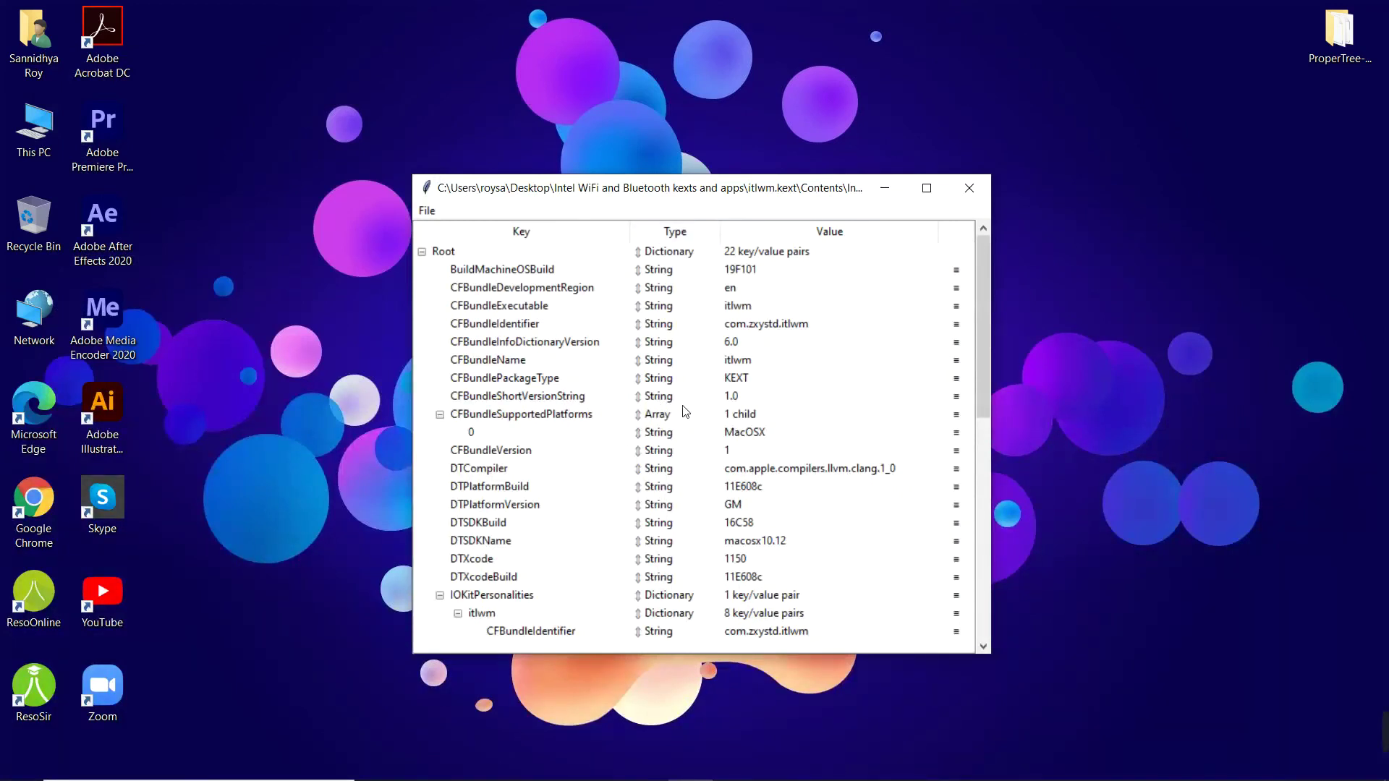
Set a new password for WiFi_1 under WiFiConfig.
scroll(685, 412, "down", 5)
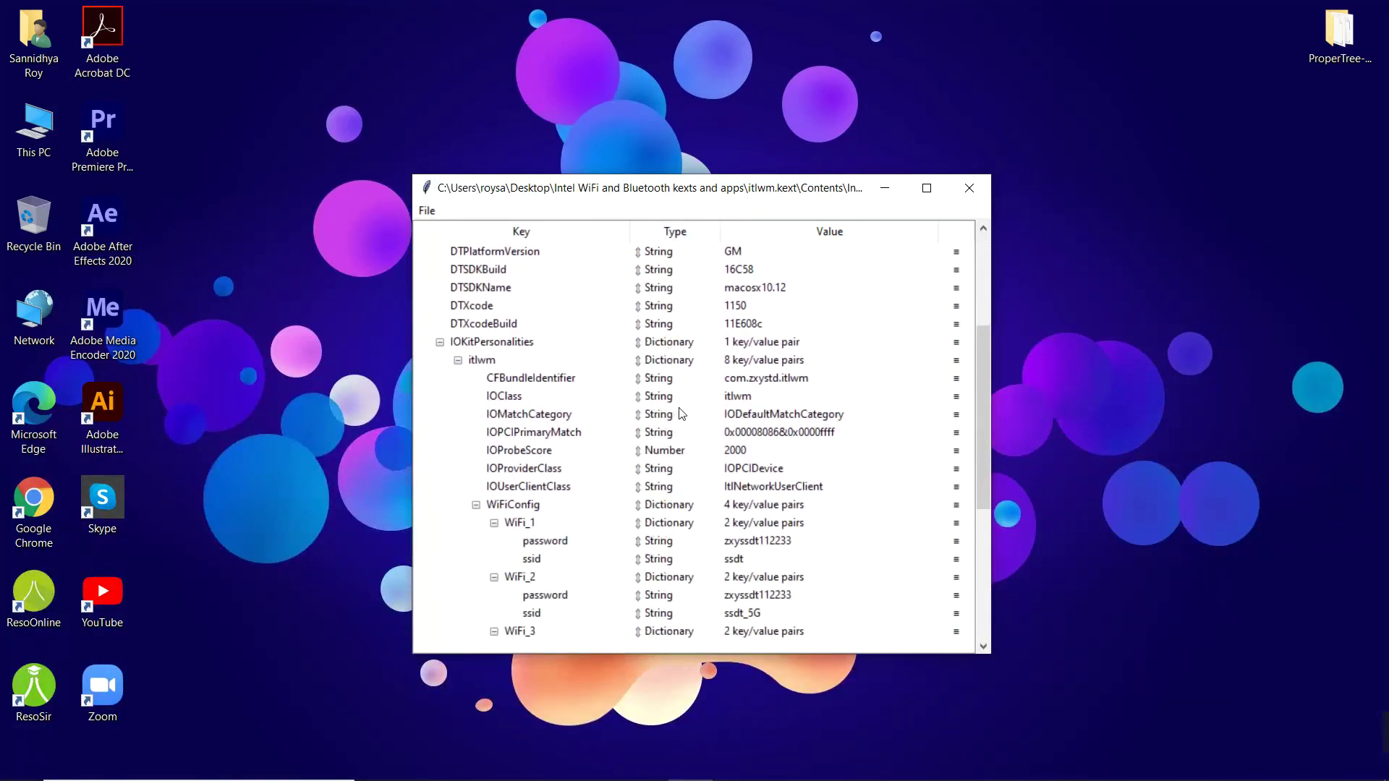
scroll(682, 413, "down", 3)
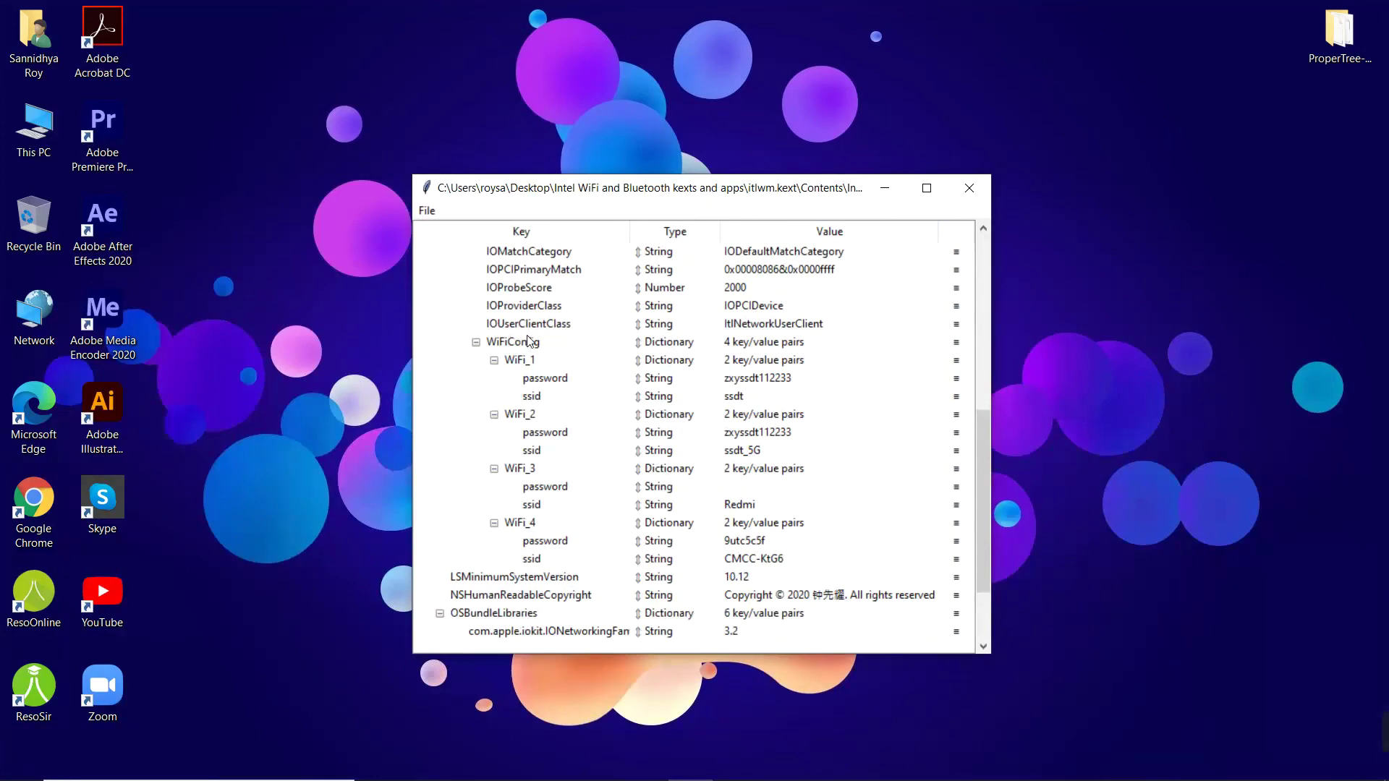
left_click(530, 342)
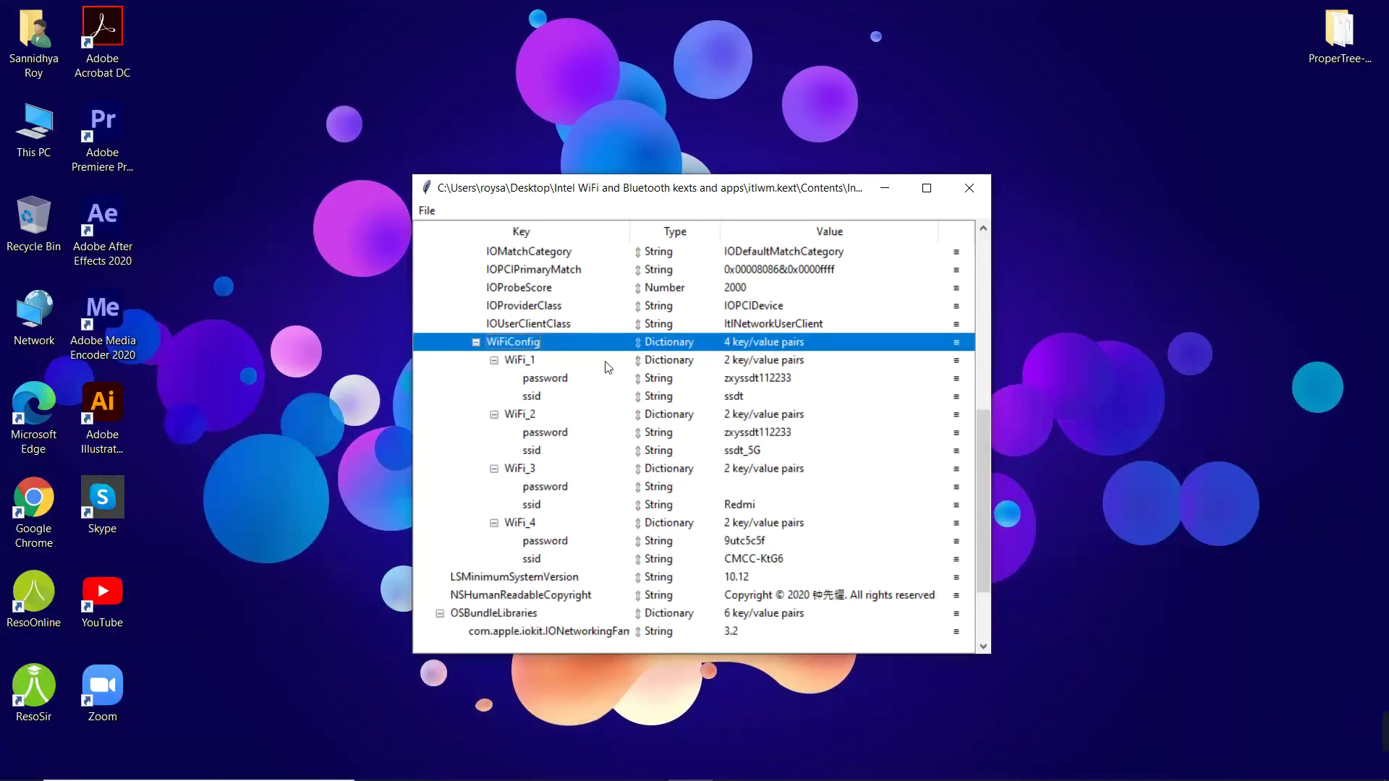
left_click(586, 379)
left_click(751, 398)
left_click(687, 383)
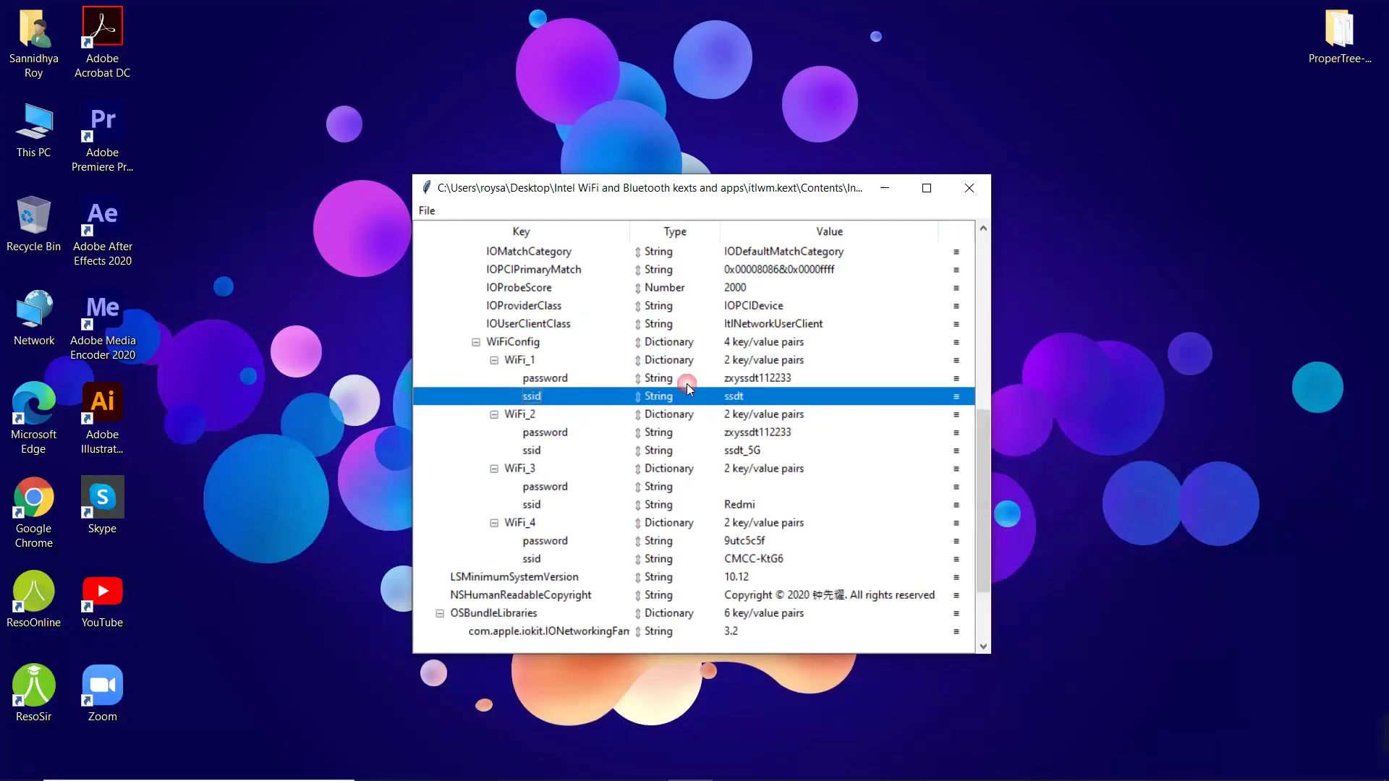
double_click(737, 400)
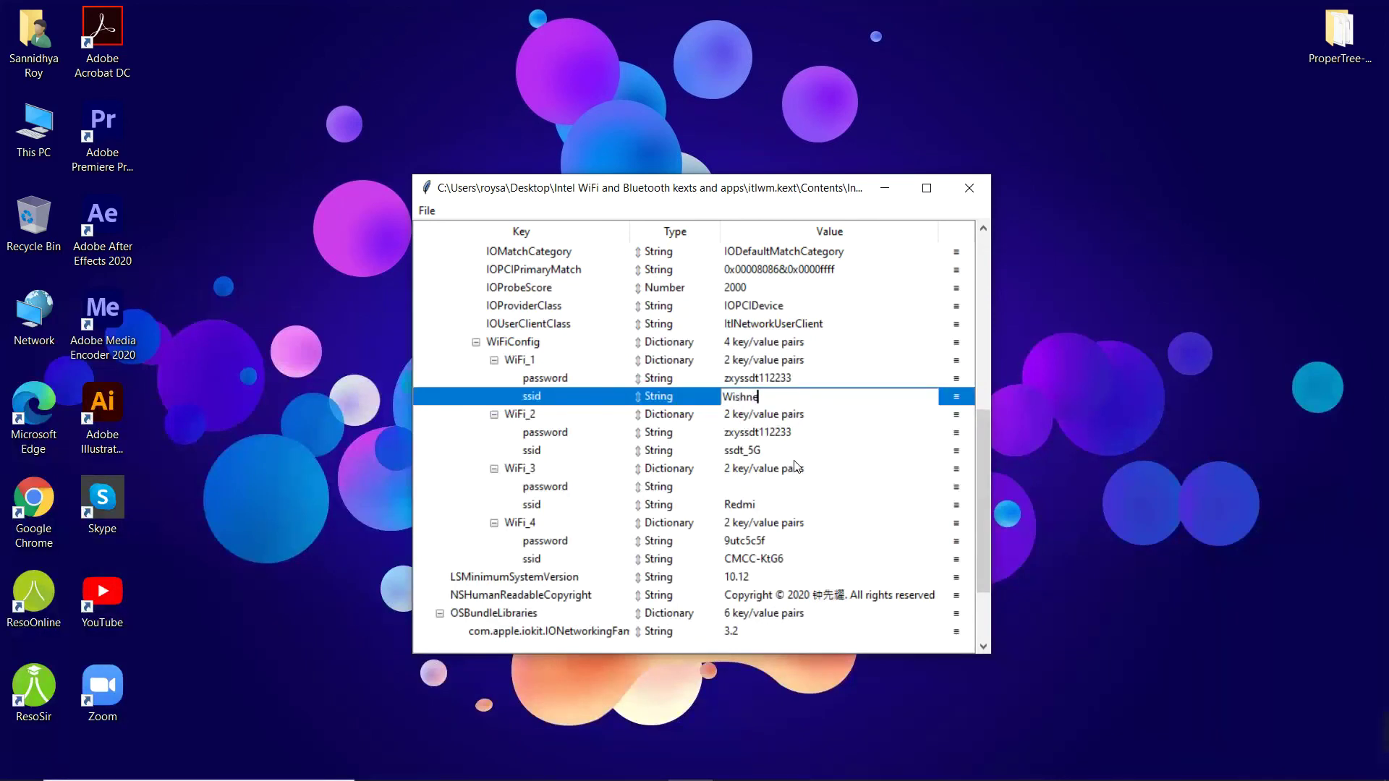
double_click(795, 386)
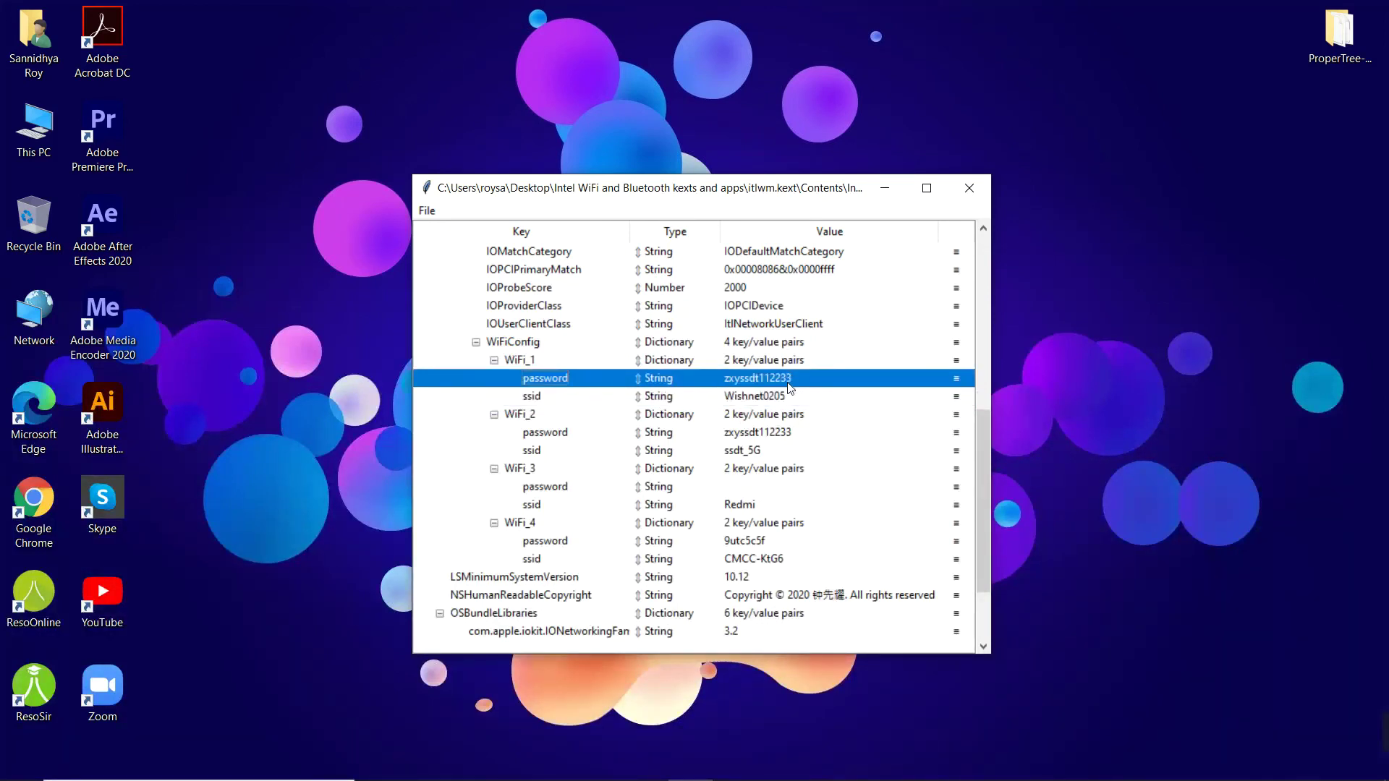
key("Return")
Set WiFi_2's ssid to 'eercusys' and give it a new password.
scroll(792, 420, "down", 1)
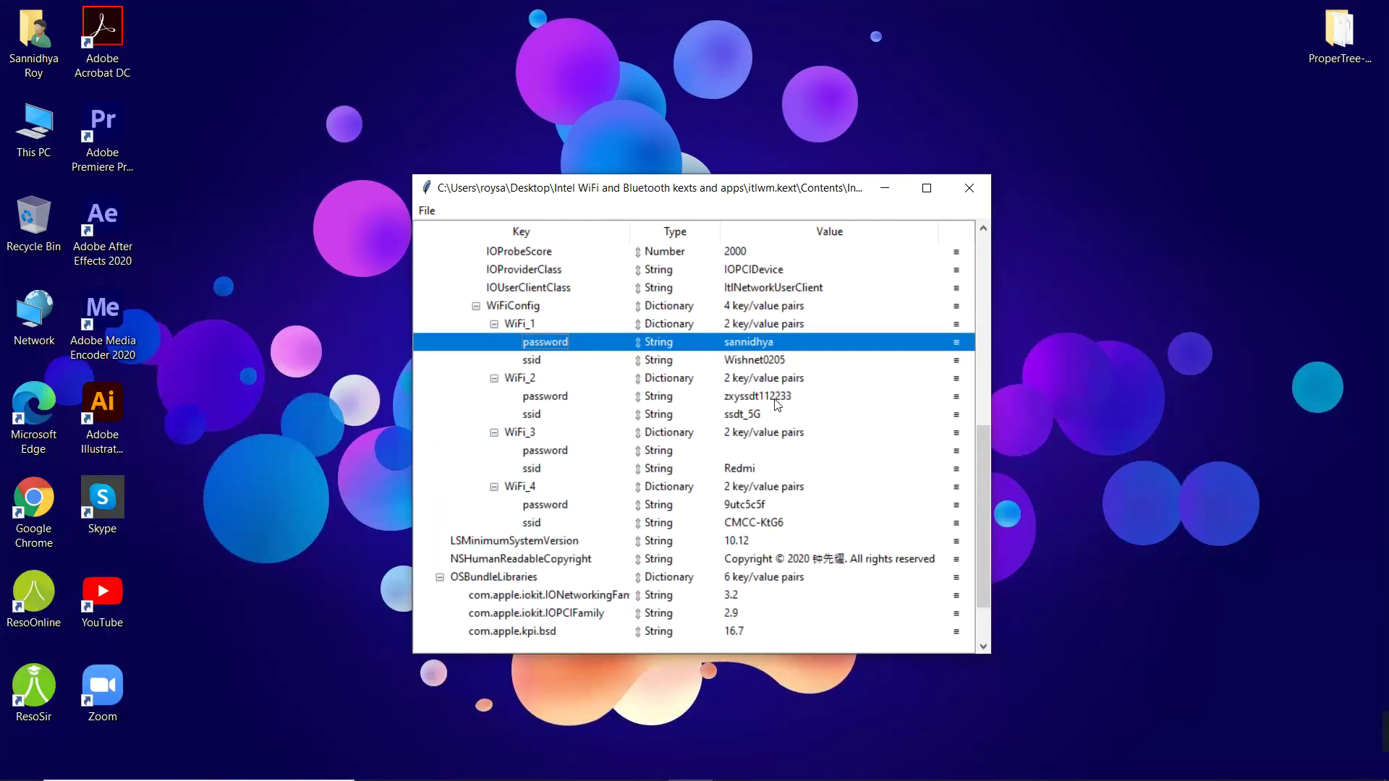
double_click(774, 414)
type("e")
type("erc")
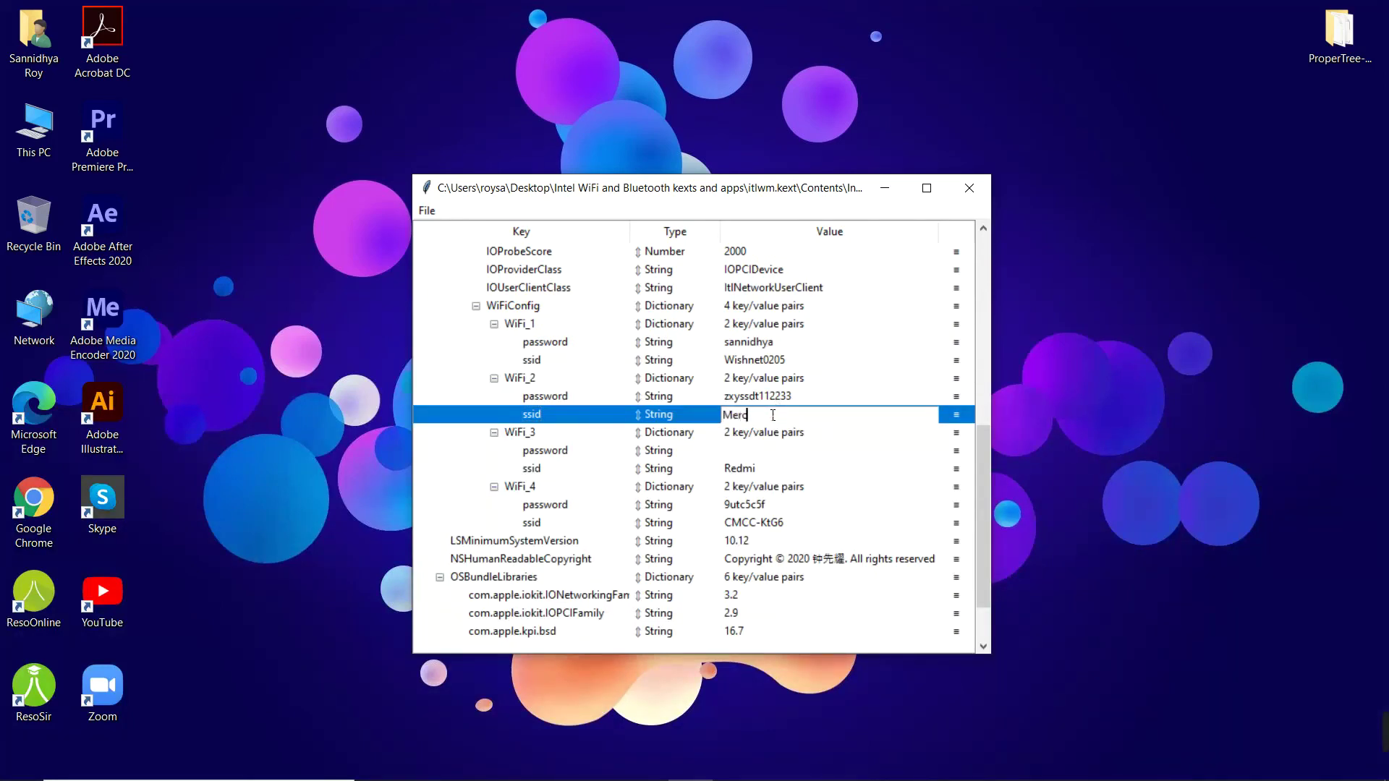
type("usys")
key("Return")
double_click(760, 396)
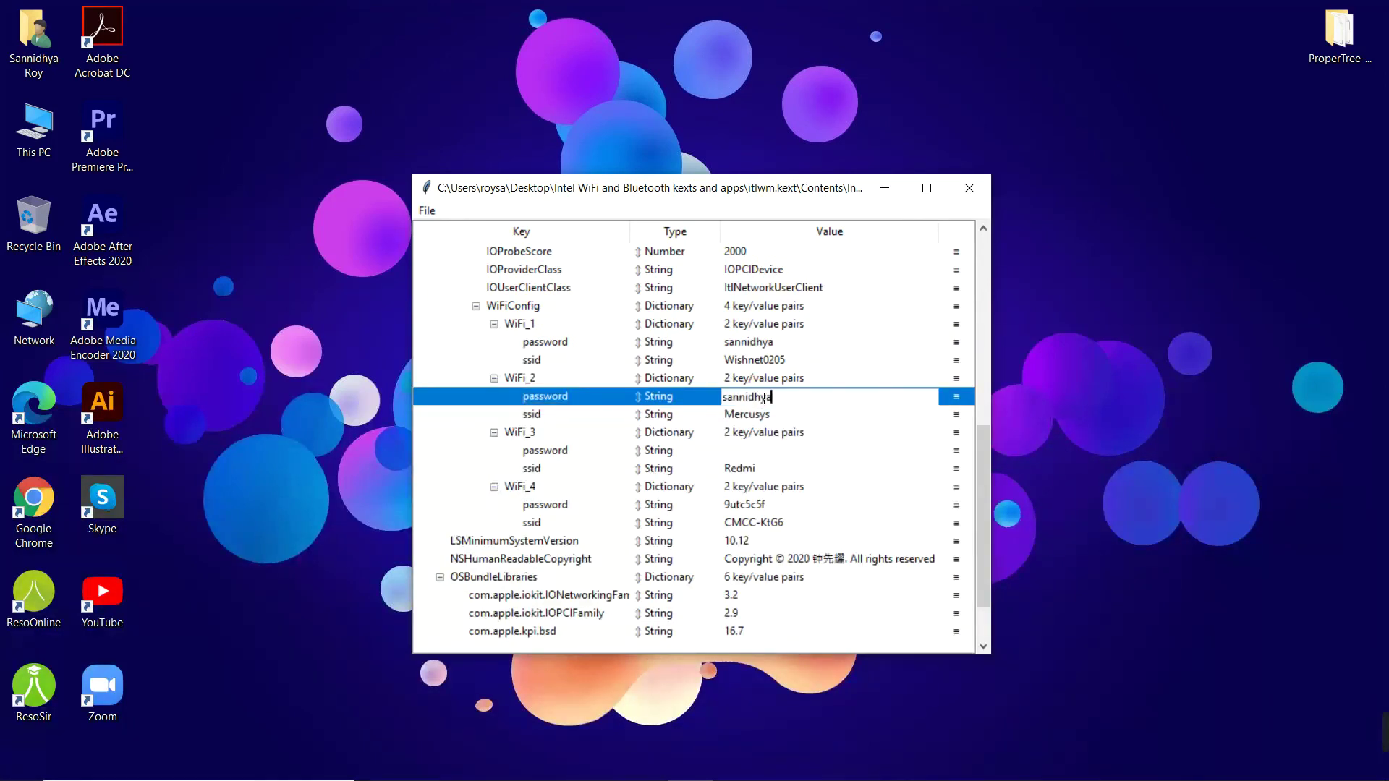
key("Return")
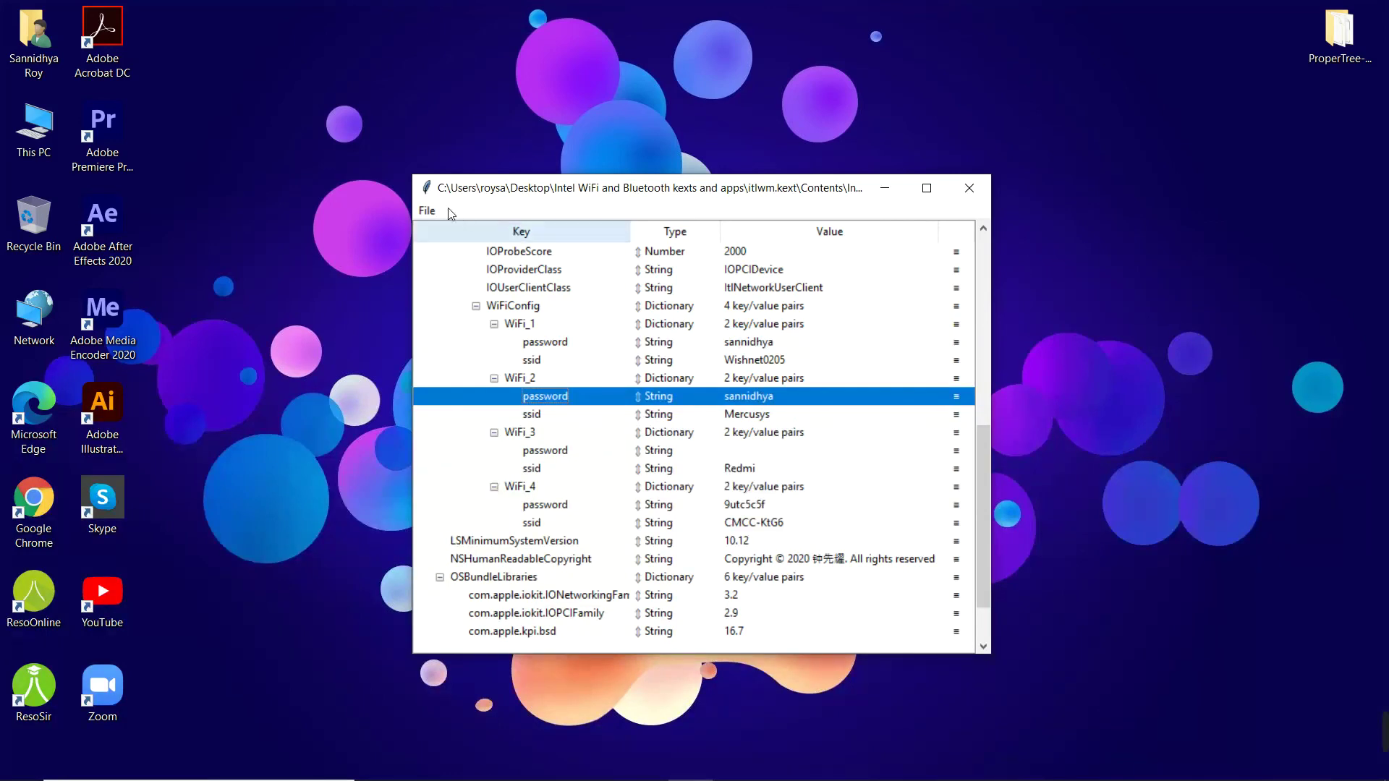
Save the edited Info.plist and close ProperTree.
left_click(427, 210)
left_click(467, 266)
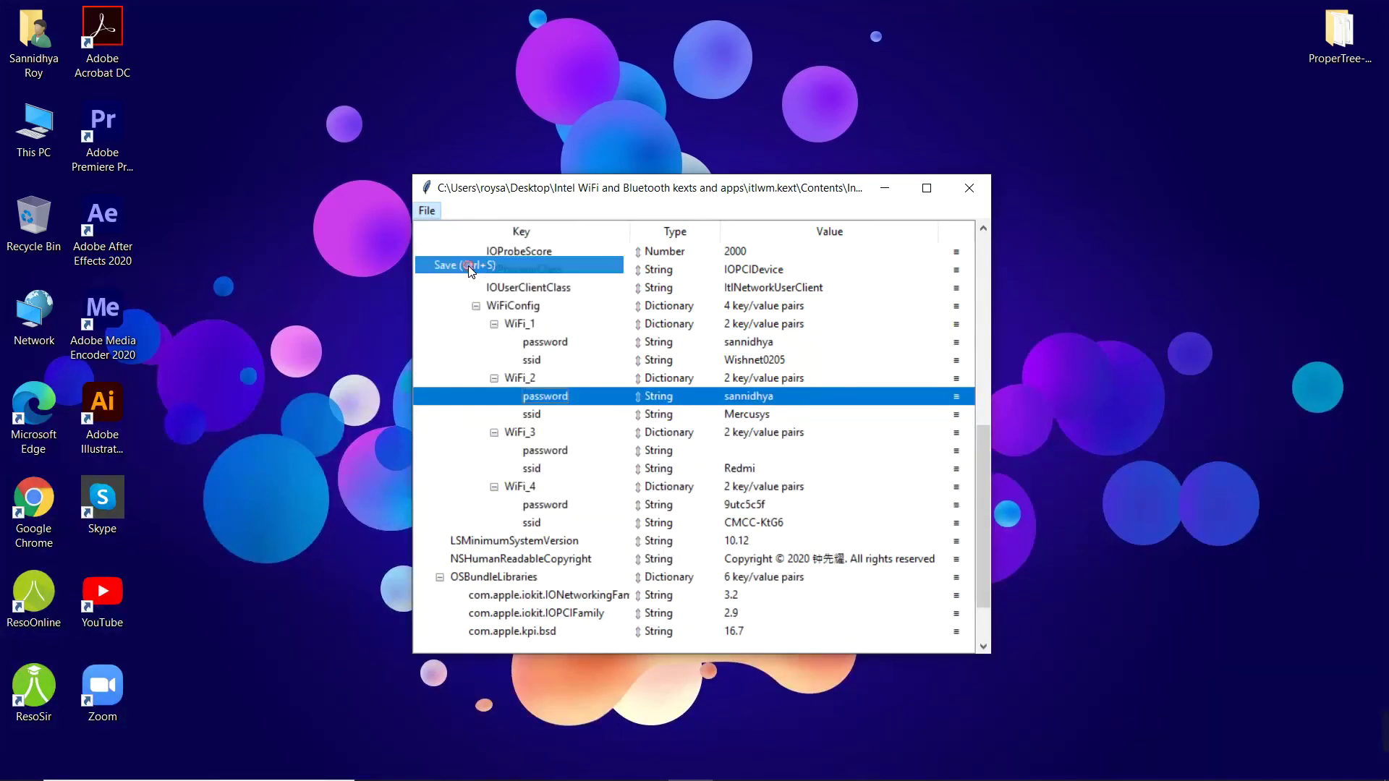
left_click(970, 188)
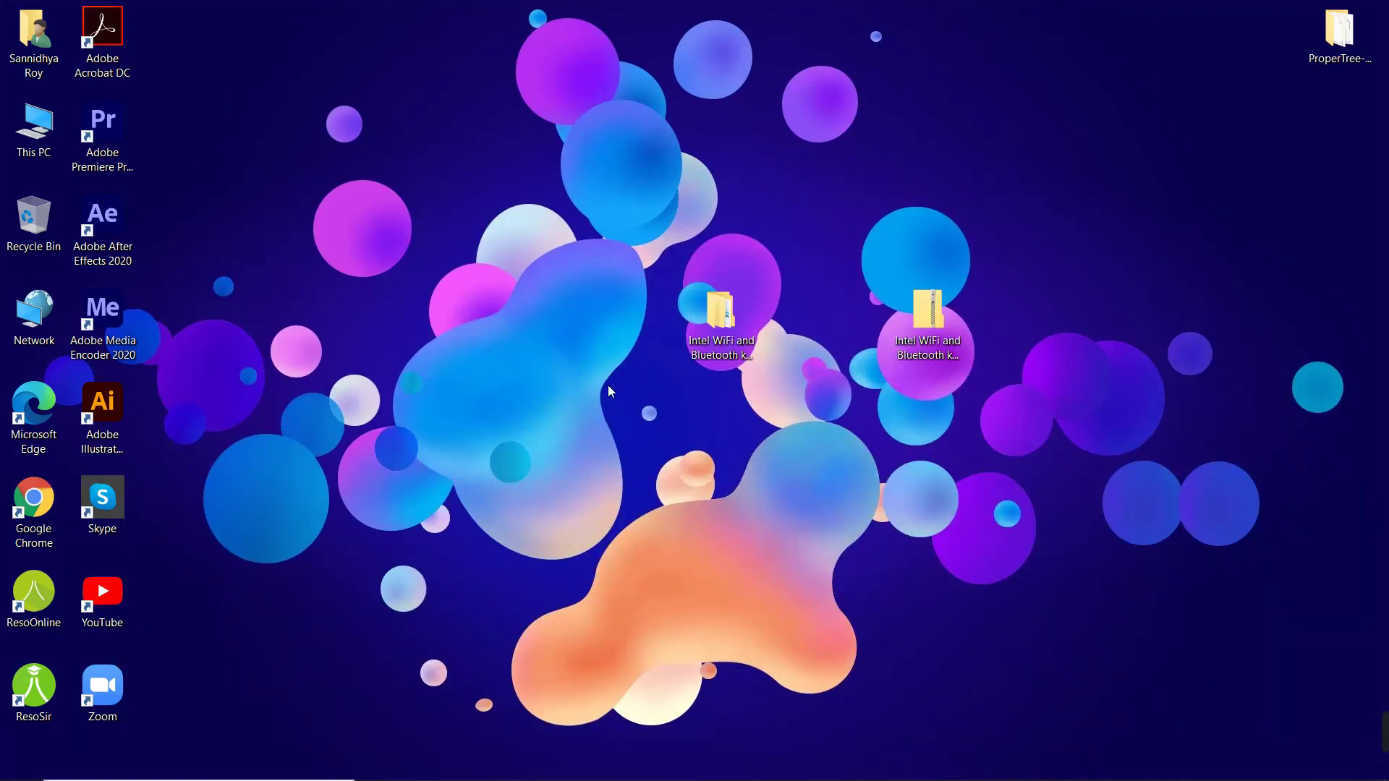
Open the BOOT (E:) drive's EFI\OC\Kexts folder in a new File Explorer window.
key("super+e")
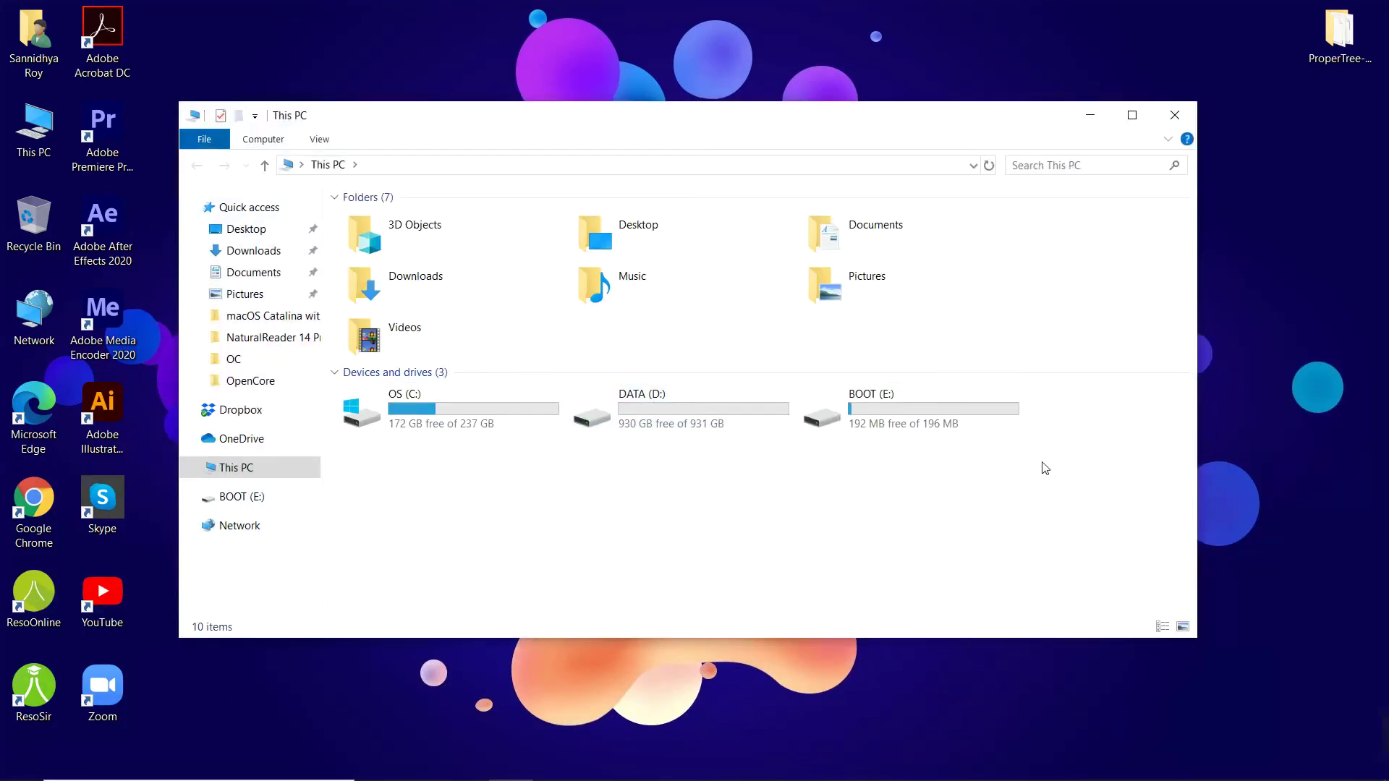
left_click(935, 415)
double_click(934, 415)
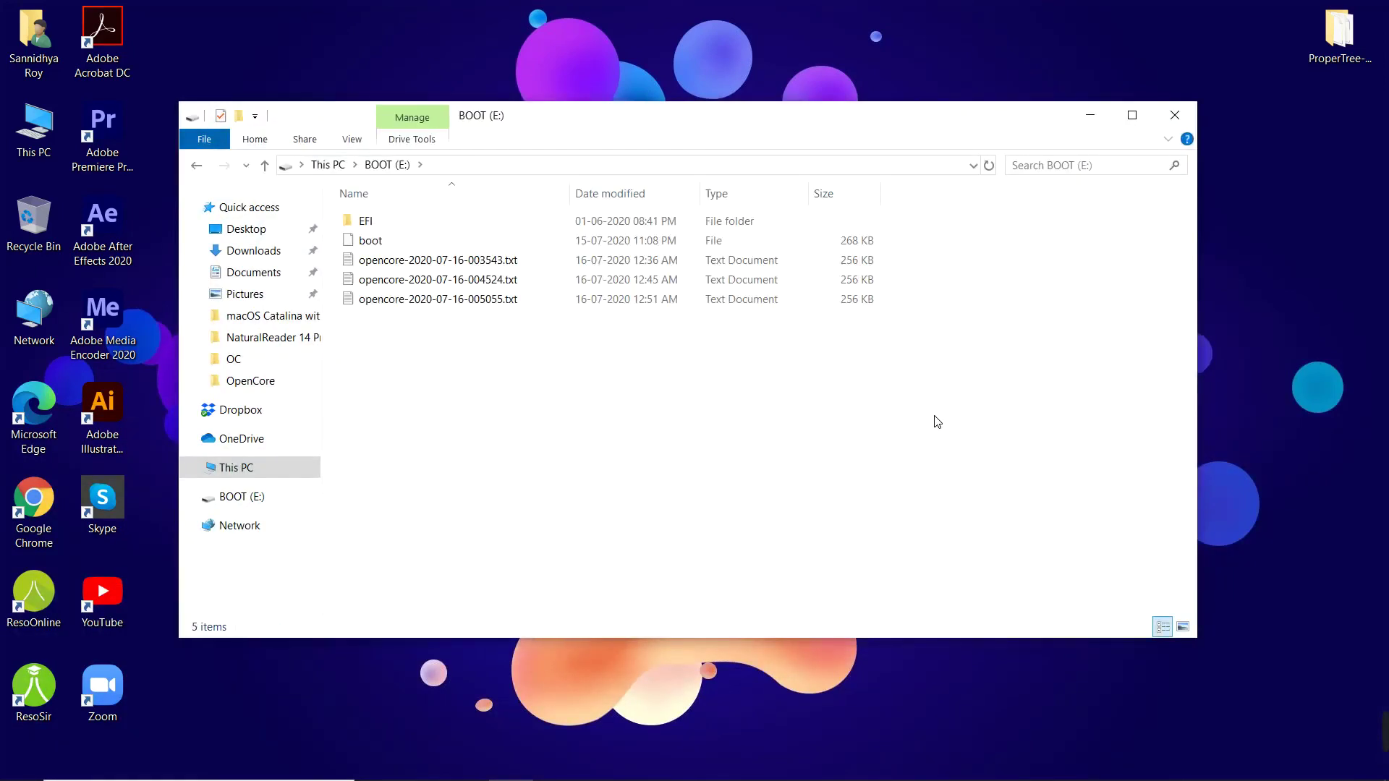
double_click(412, 222)
left_click(406, 239)
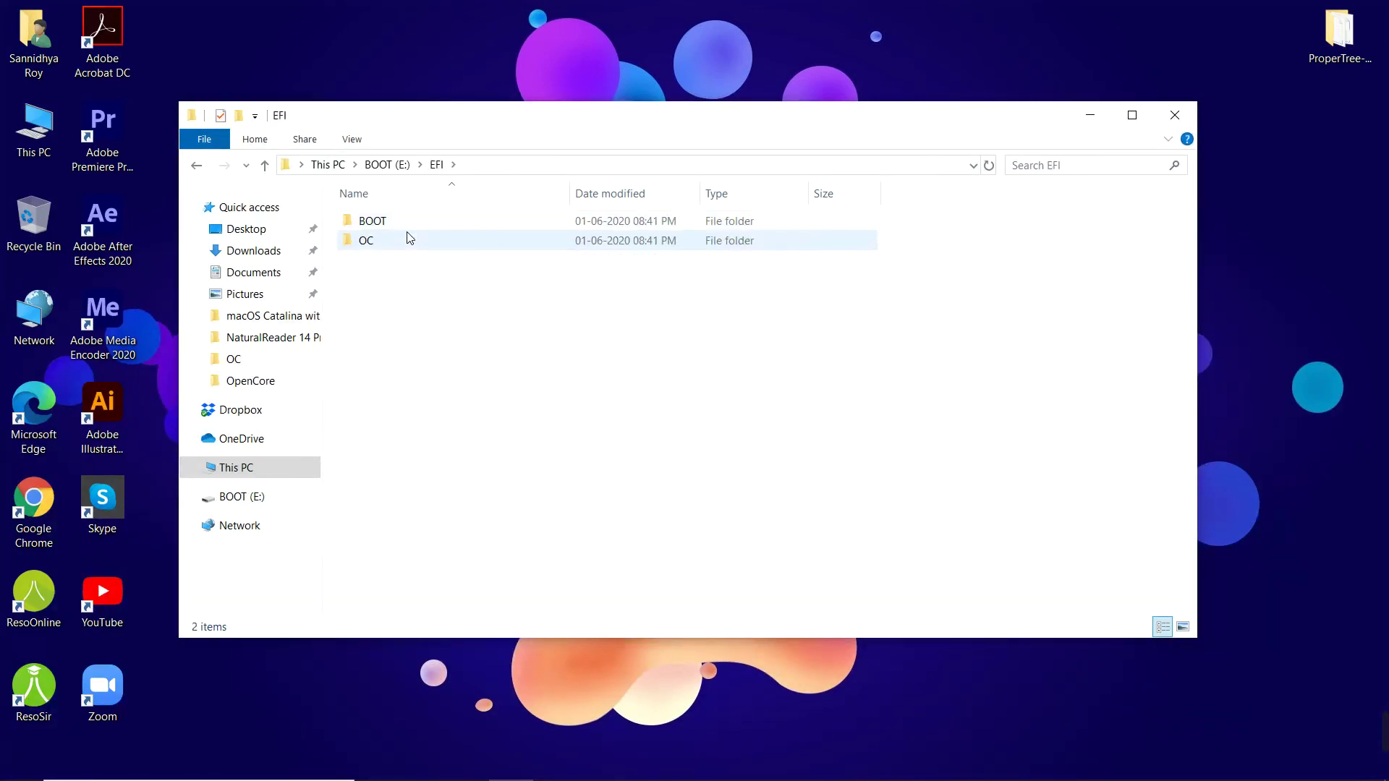
double_click(406, 238)
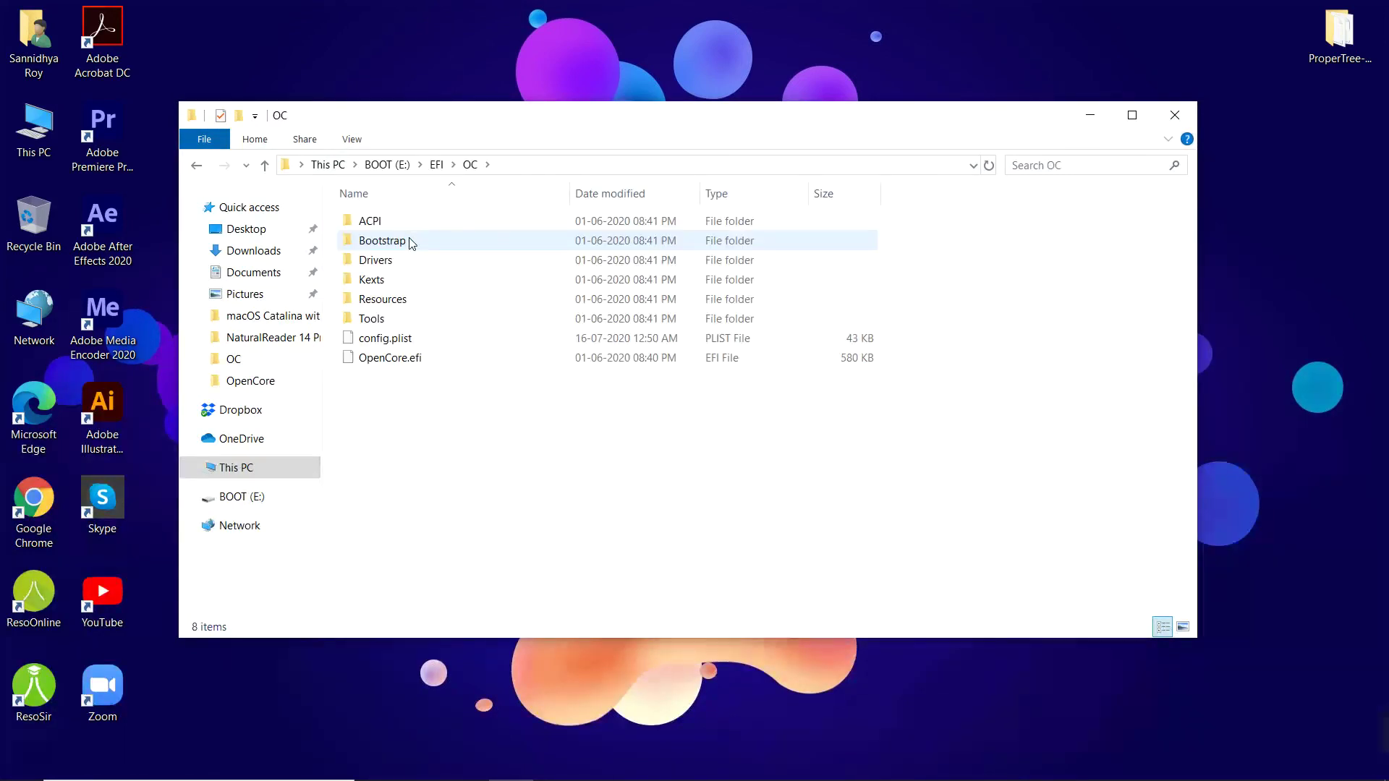
double_click(423, 280)
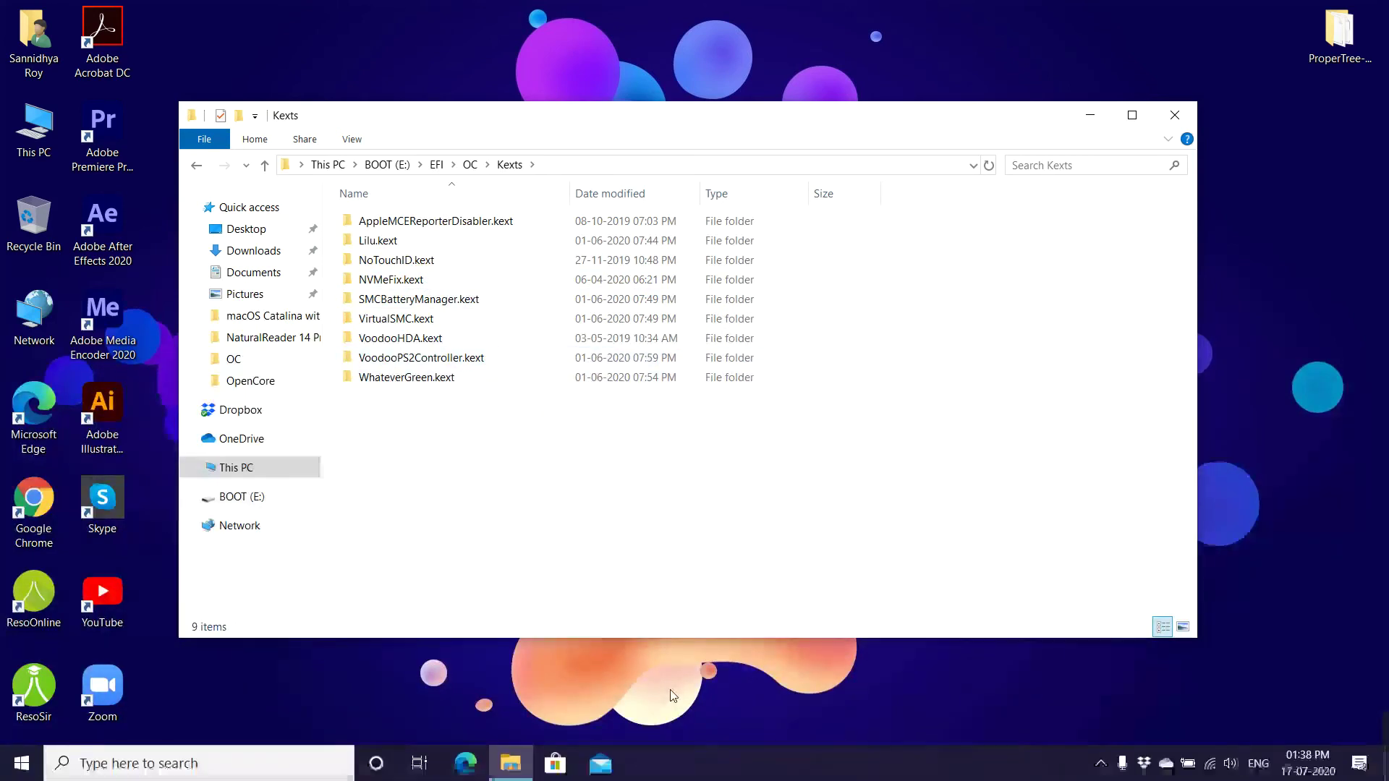
Copy IntelBluetoothFirmware, IntelBluetoothInjector and itlwm kexts from the Intel WiFi folder into Kexts.
left_click(1090, 115)
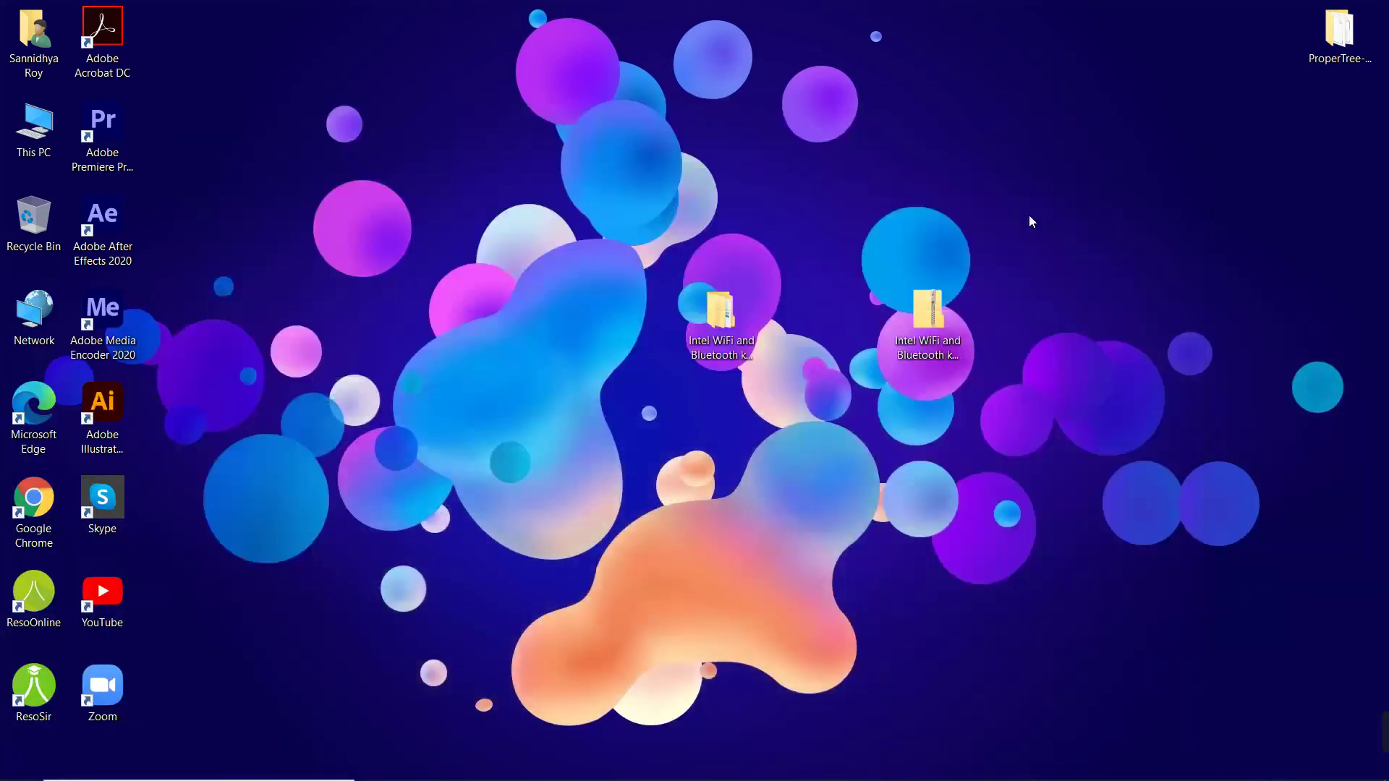
double_click(714, 317)
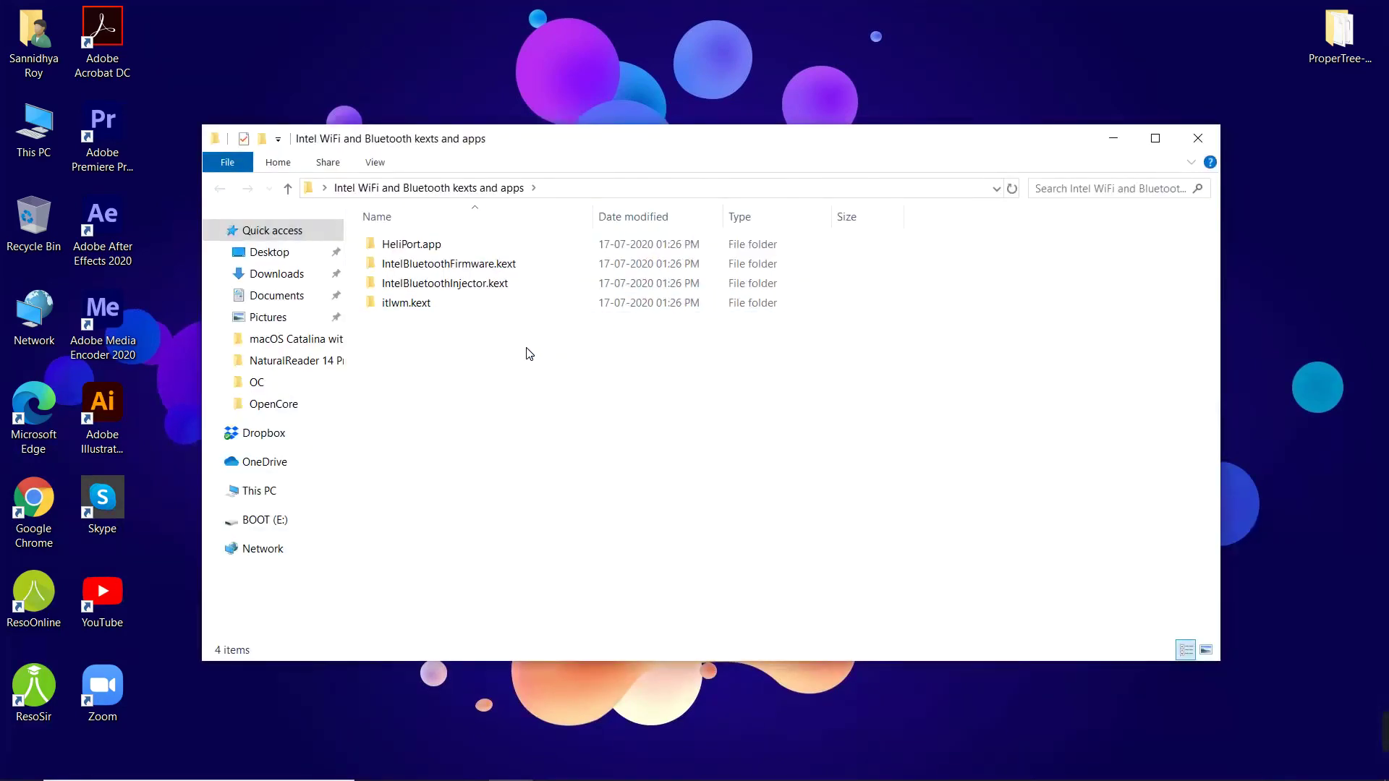
left_click_drag(530, 353, 469, 264)
right_click(489, 290)
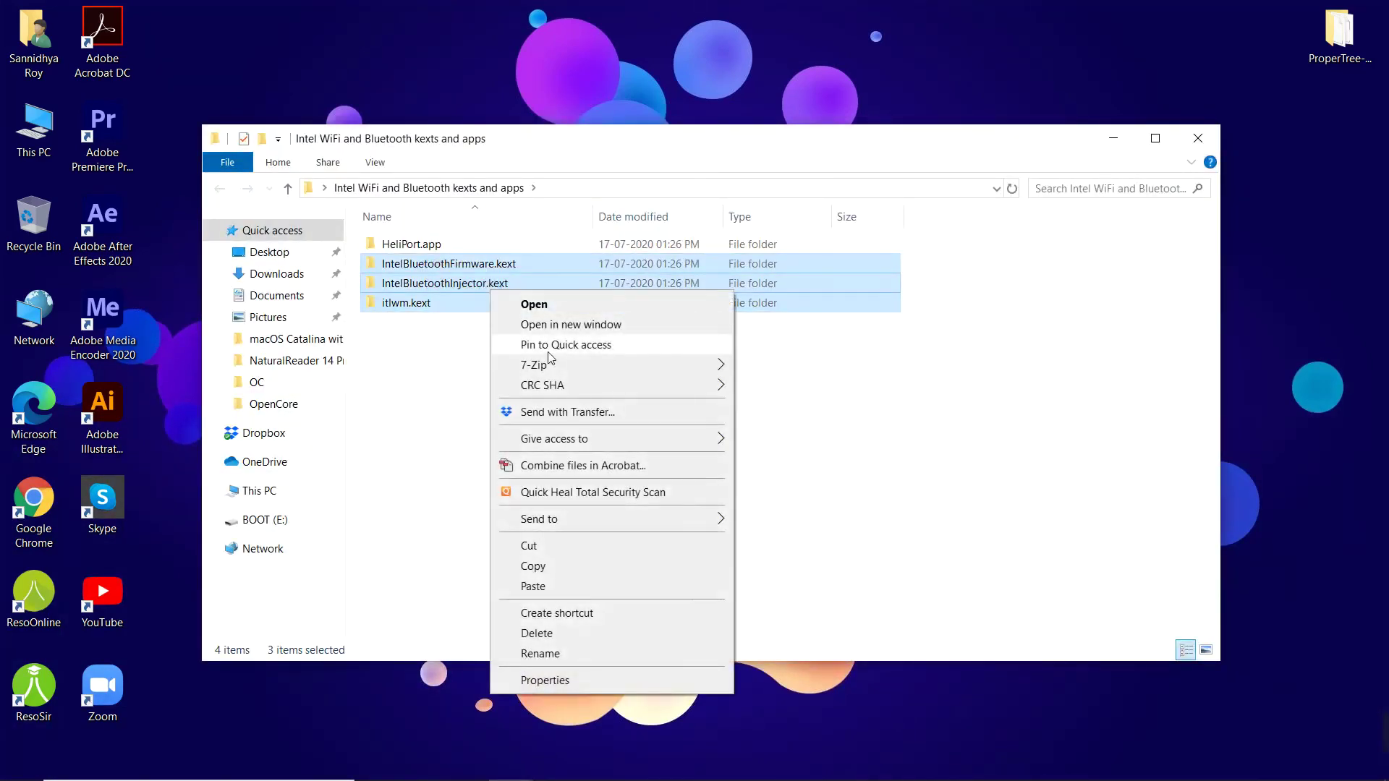
left_click(585, 566)
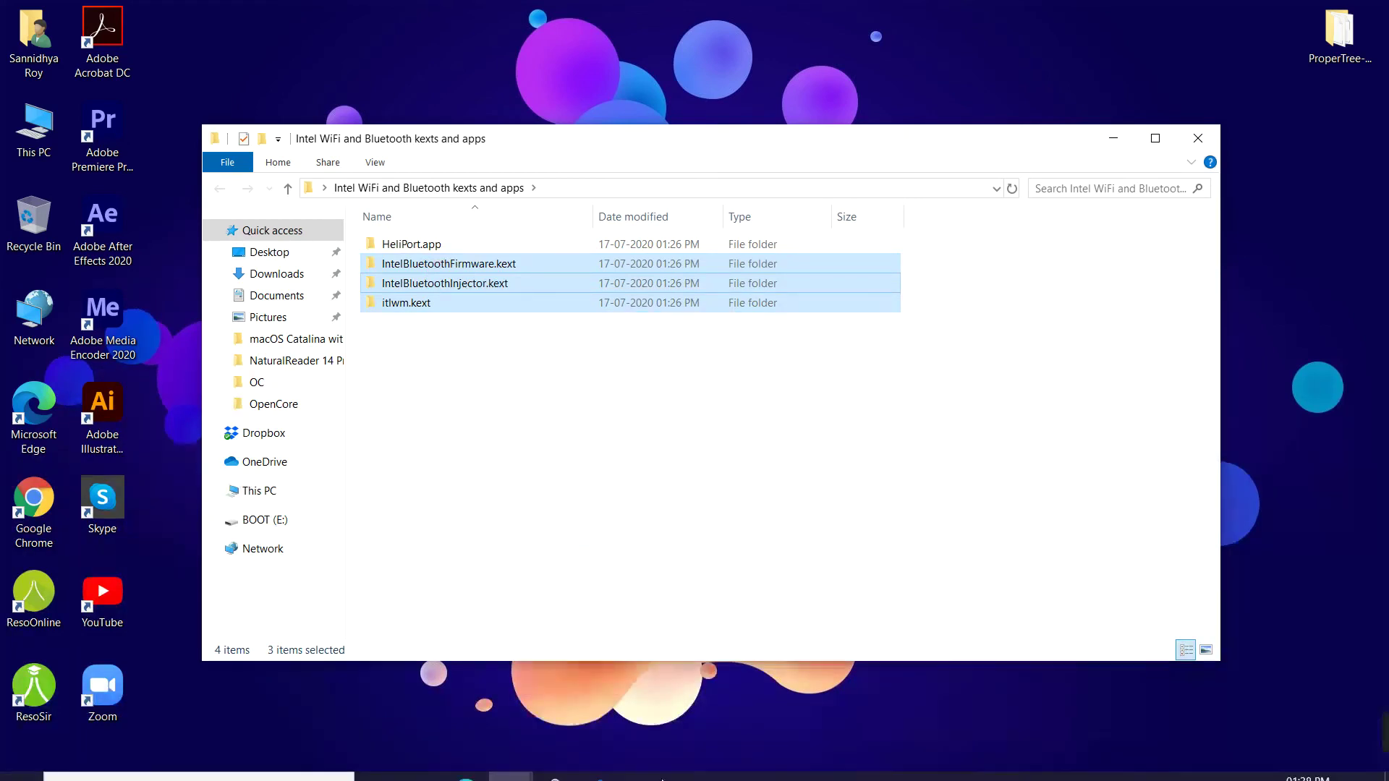
left_click(500, 772)
left_click(470, 696)
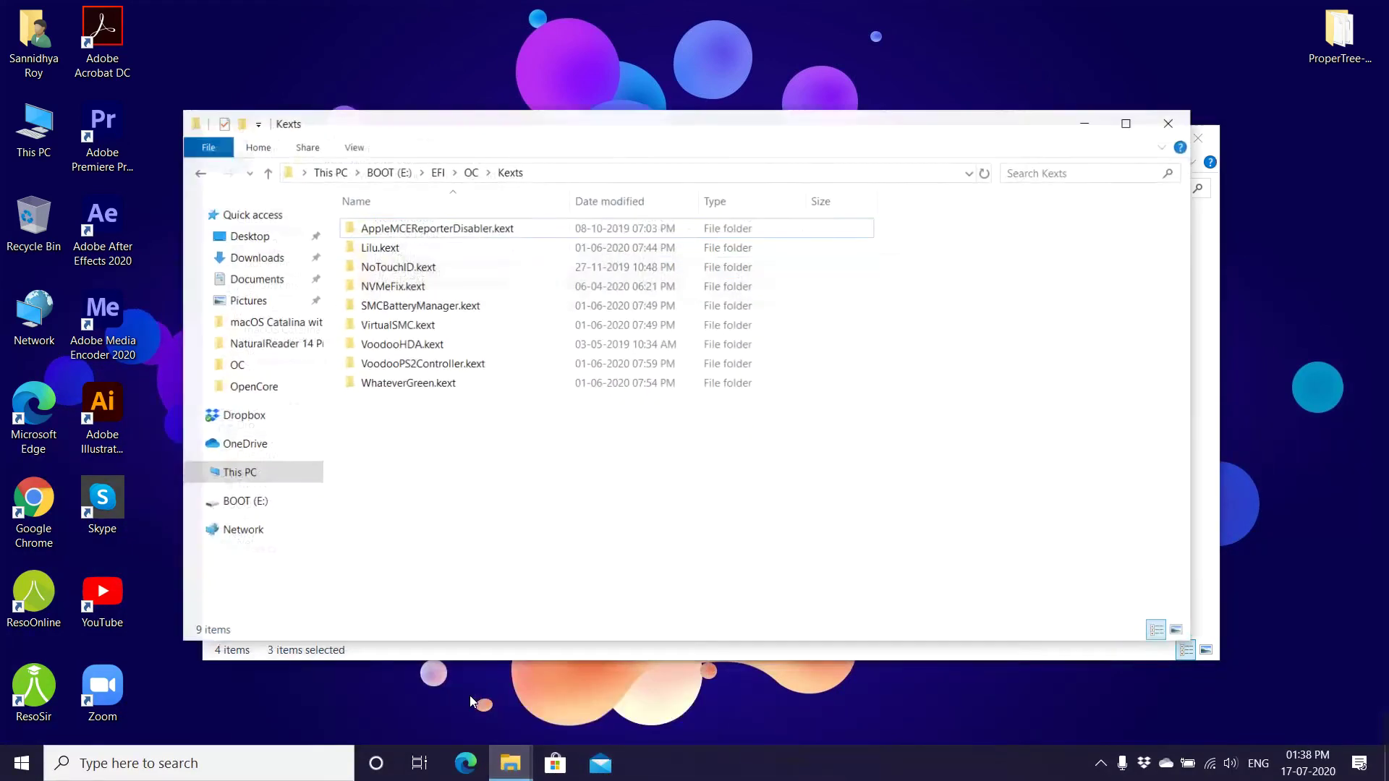
right_click(528, 432)
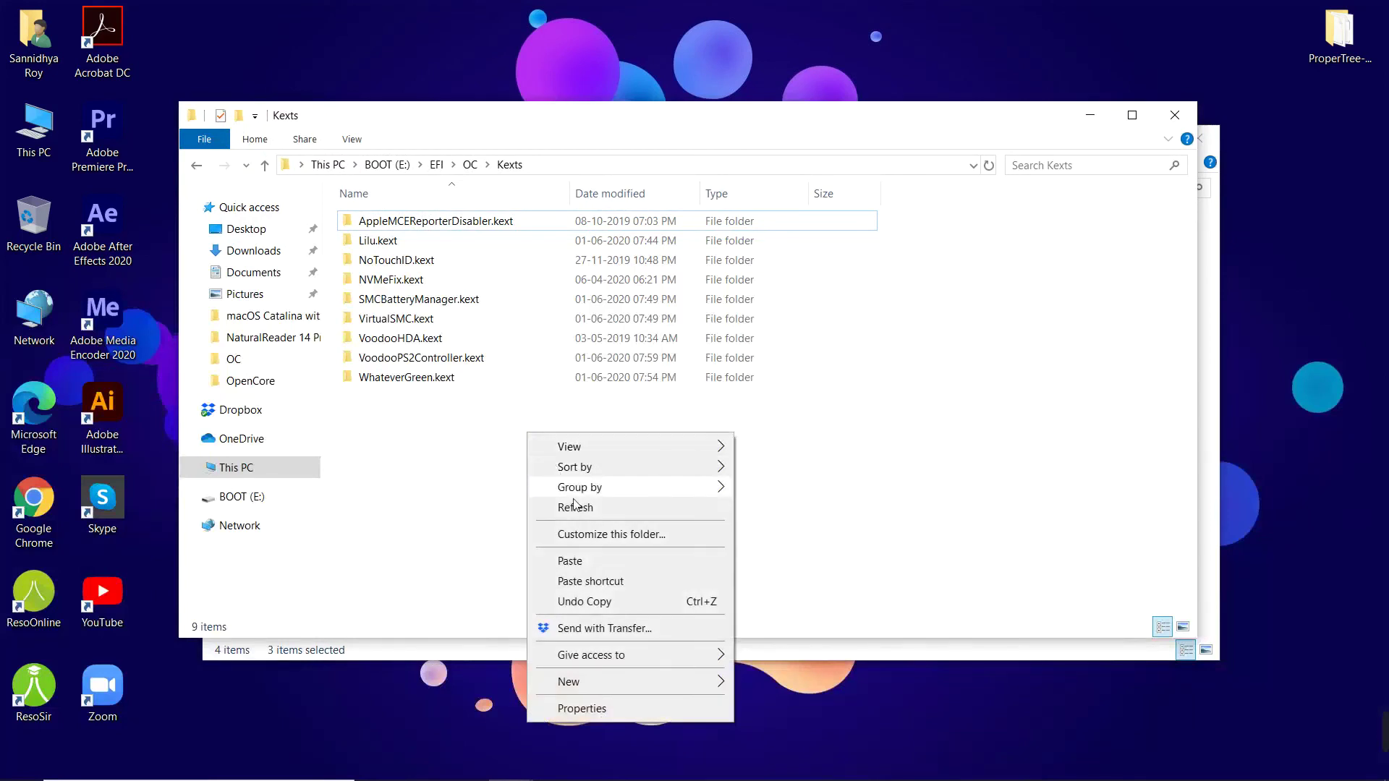
left_click(603, 568)
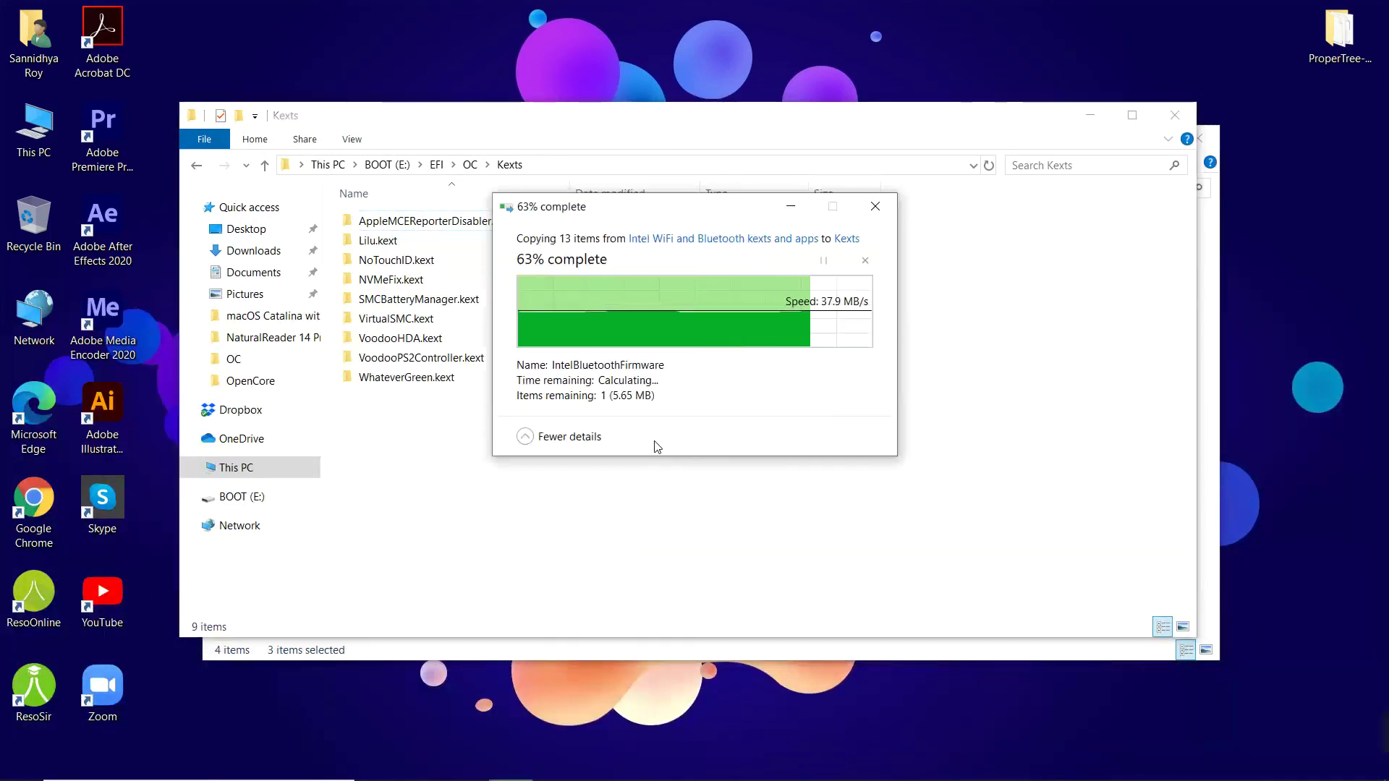
Clear the selection and close both File Explorer windows.
left_click(648, 497)
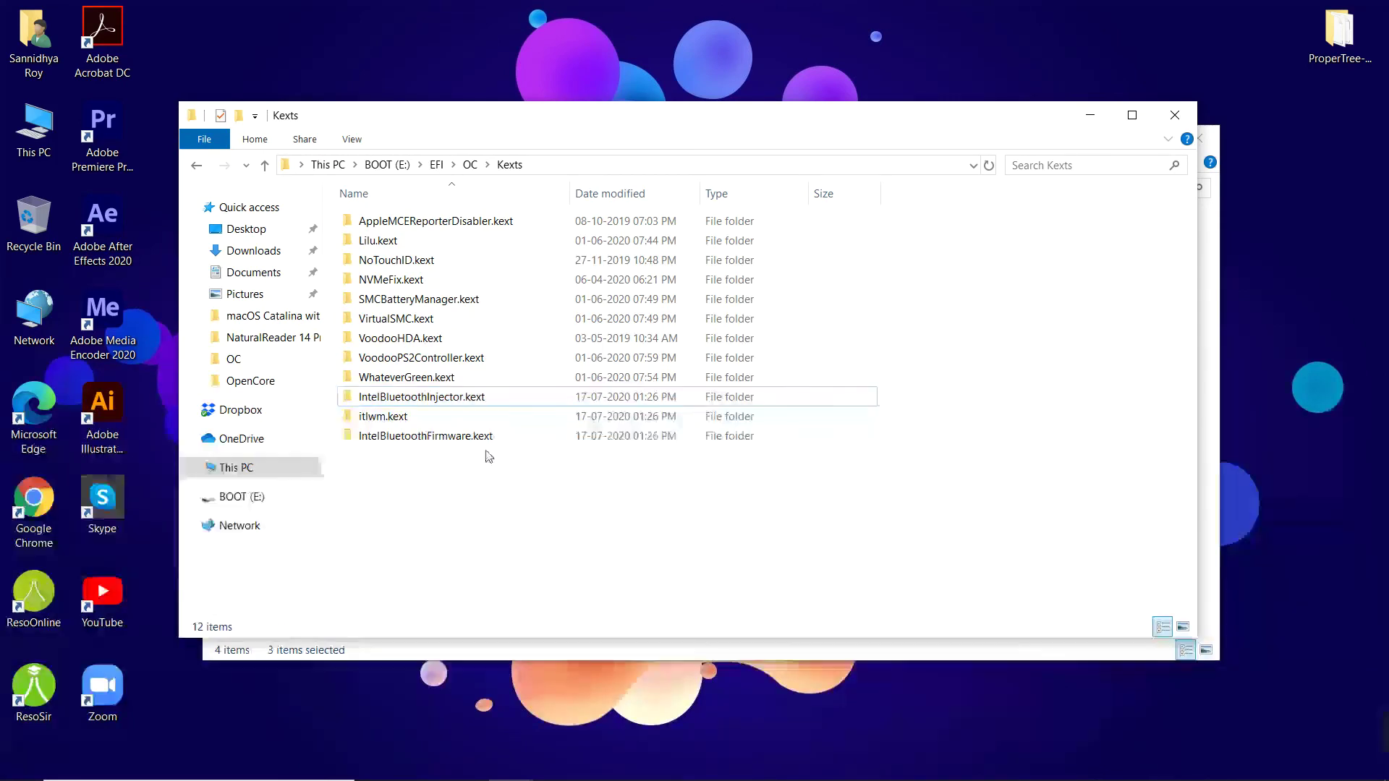
left_click_drag(648, 497, 557, 492)
right_click(557, 492)
left_click(1061, 341)
left_click(1175, 114)
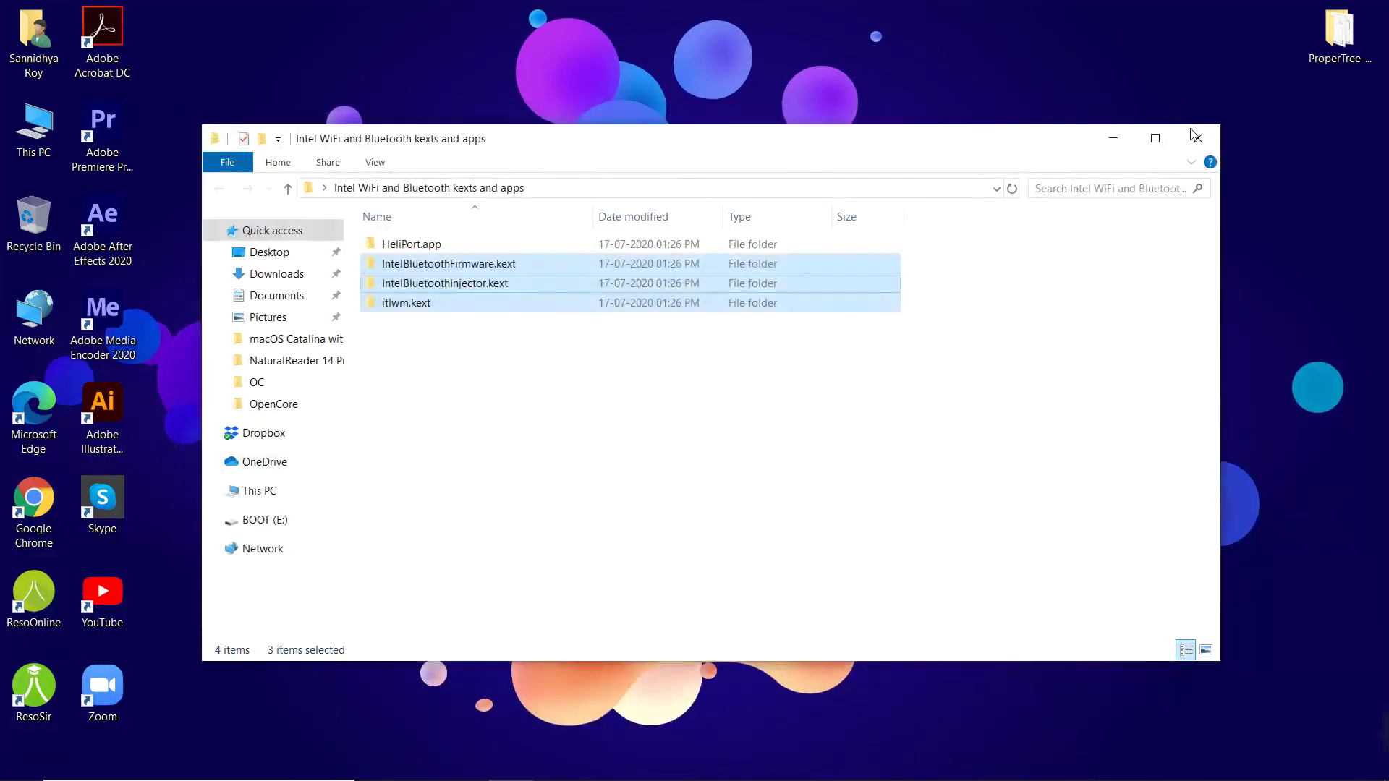
left_click(1199, 138)
double_click(1339, 32)
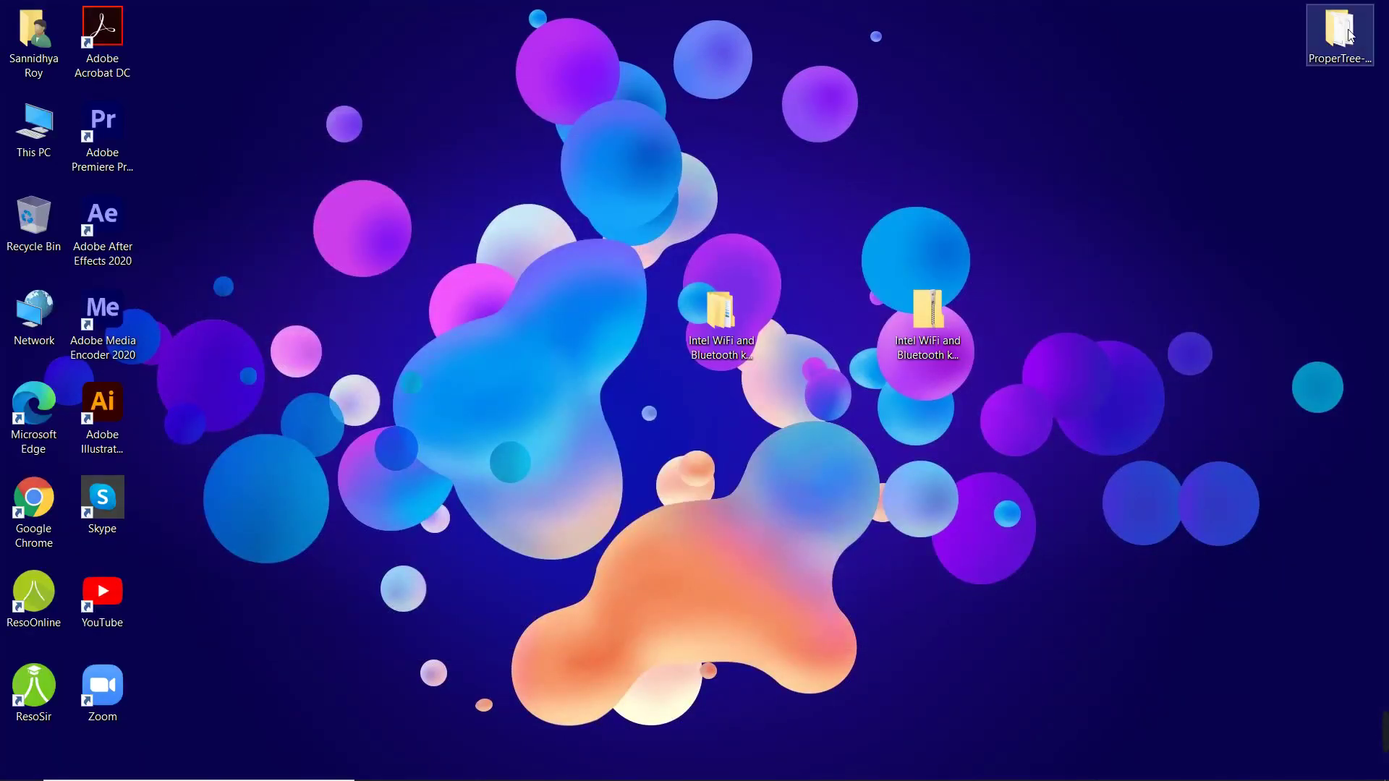
Launch ProperTree and load E:\EFI\OC\config.plist from the BOOT drive.
double_click(465, 280)
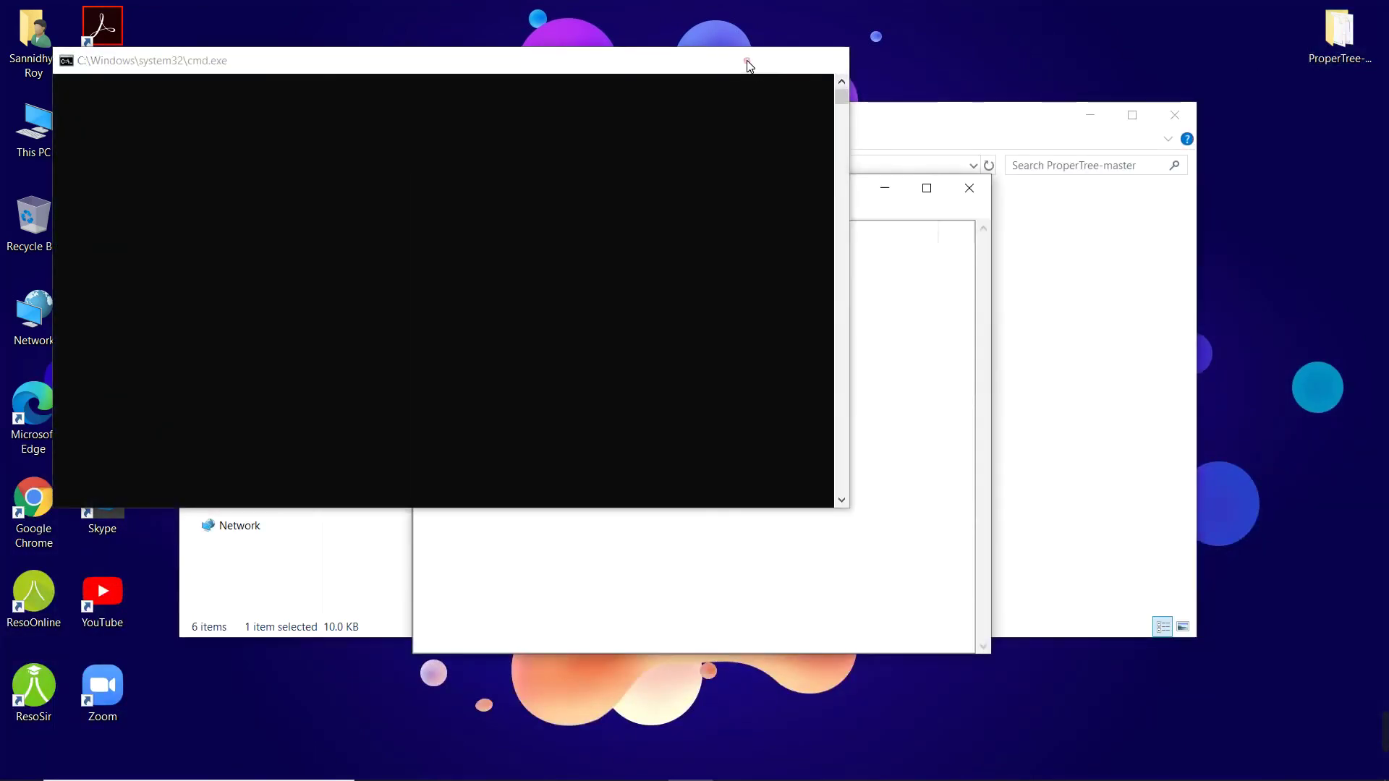
left_click(743, 60)
left_click(426, 210)
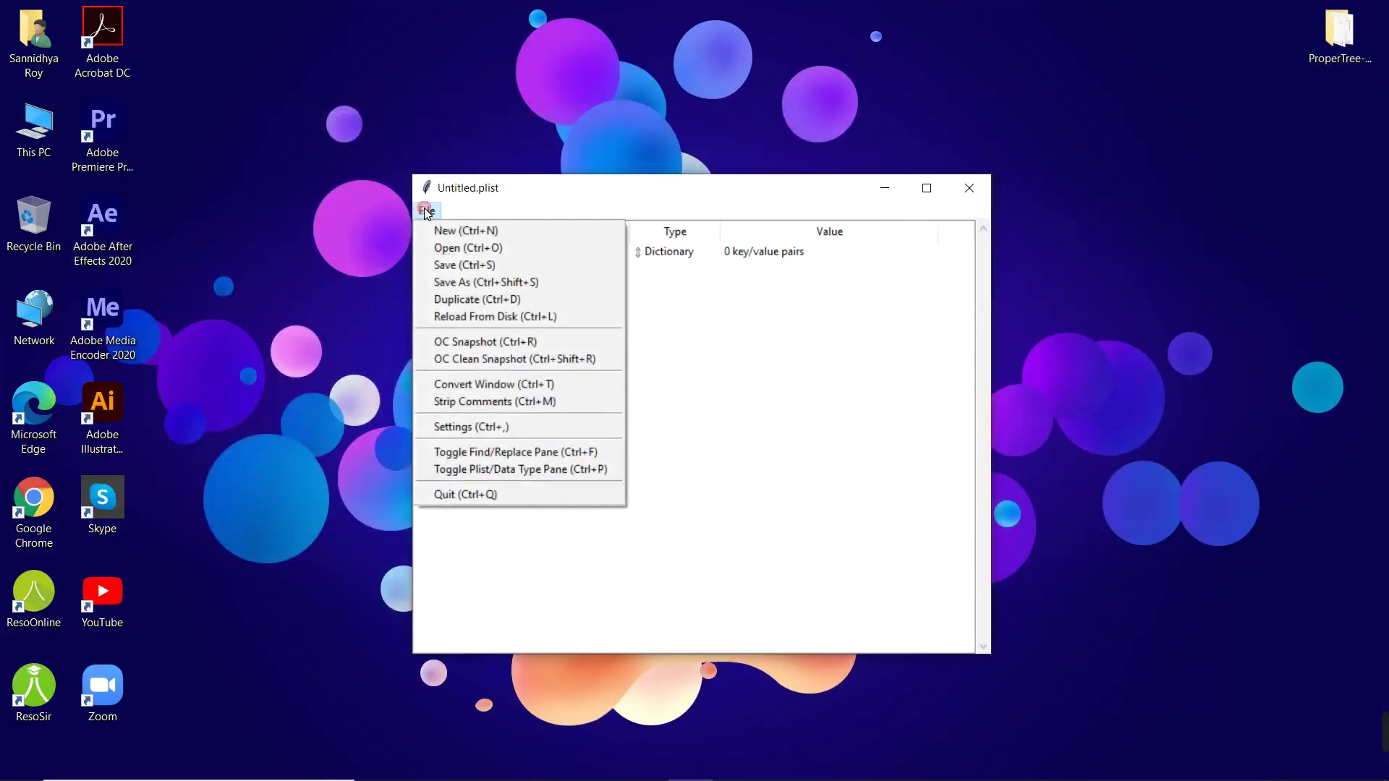
left_click(458, 247)
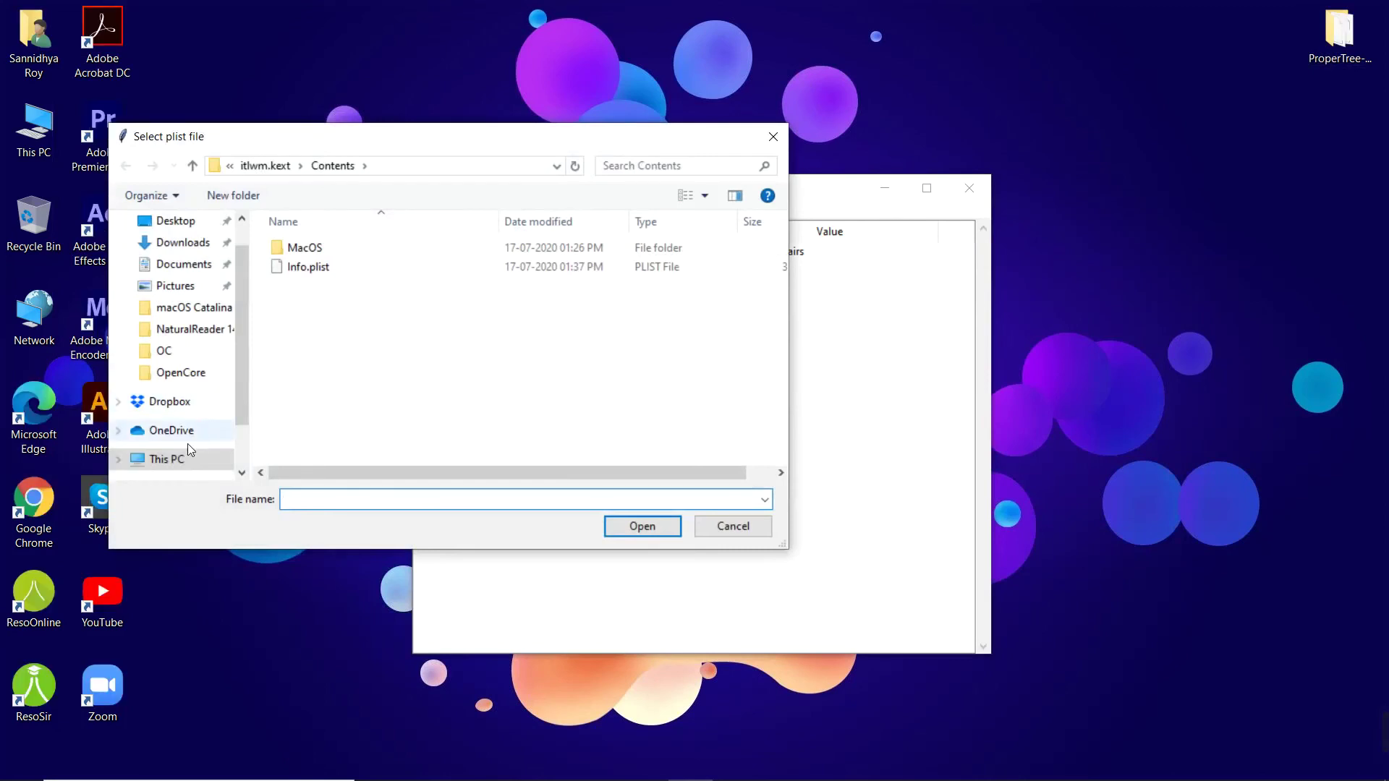
left_click(187, 460)
scroll(412, 395, "down", 2)
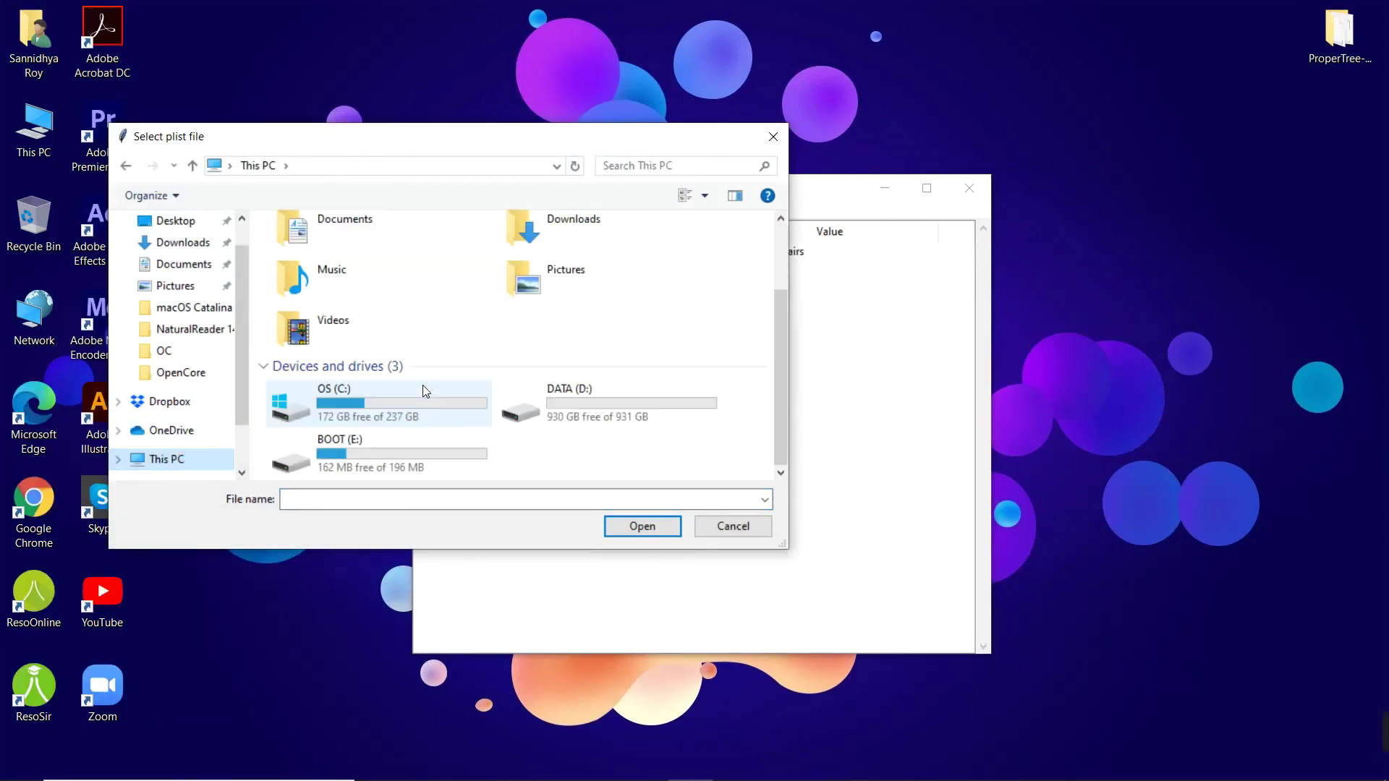
double_click(397, 453)
left_click(345, 243)
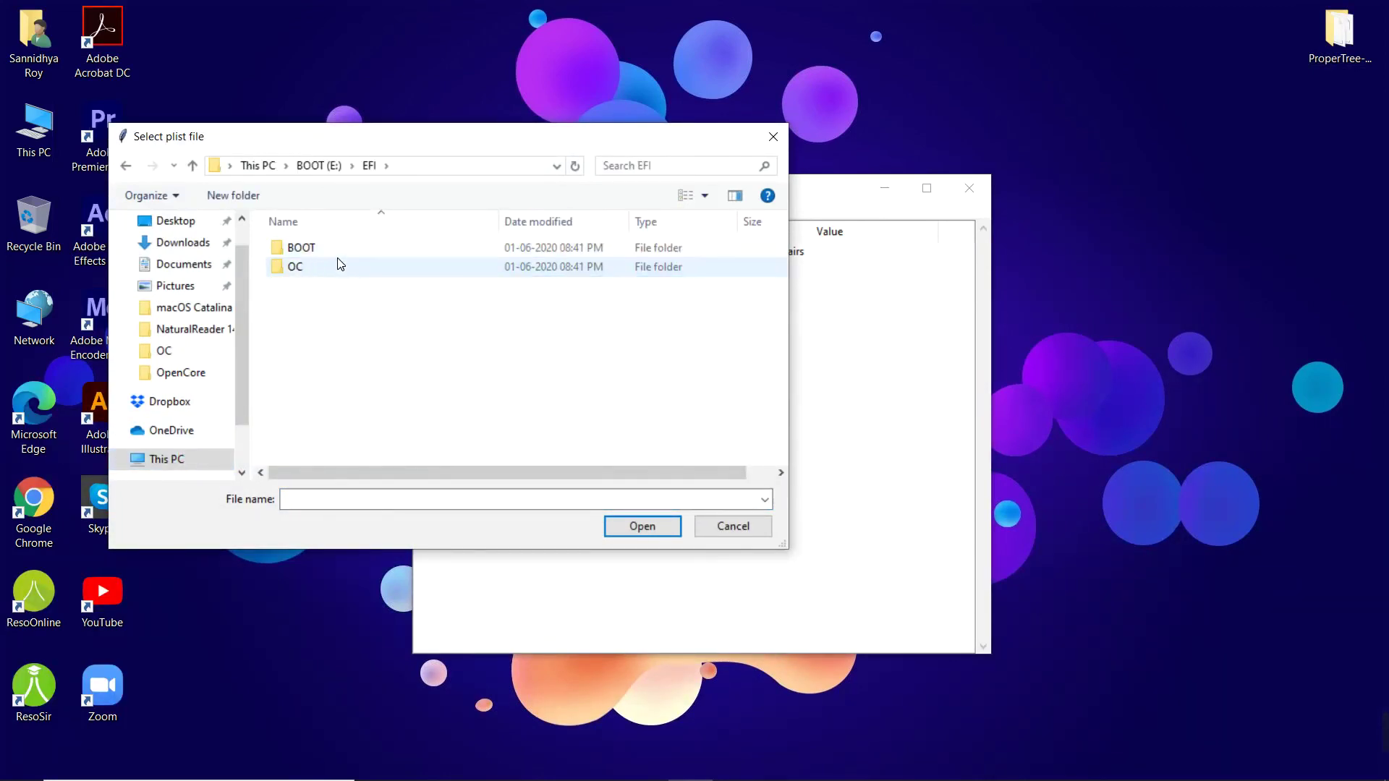
double_click(336, 265)
left_click(359, 364)
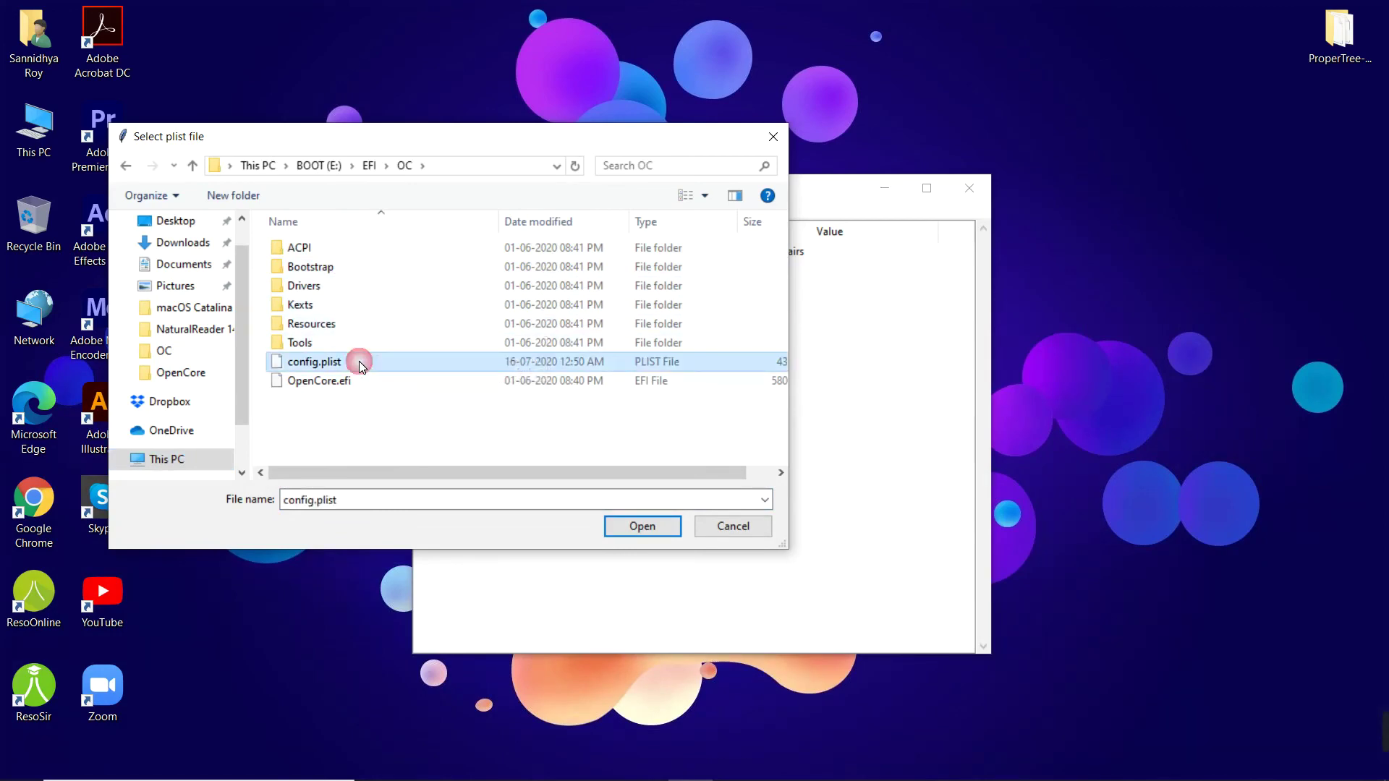
left_click(642, 526)
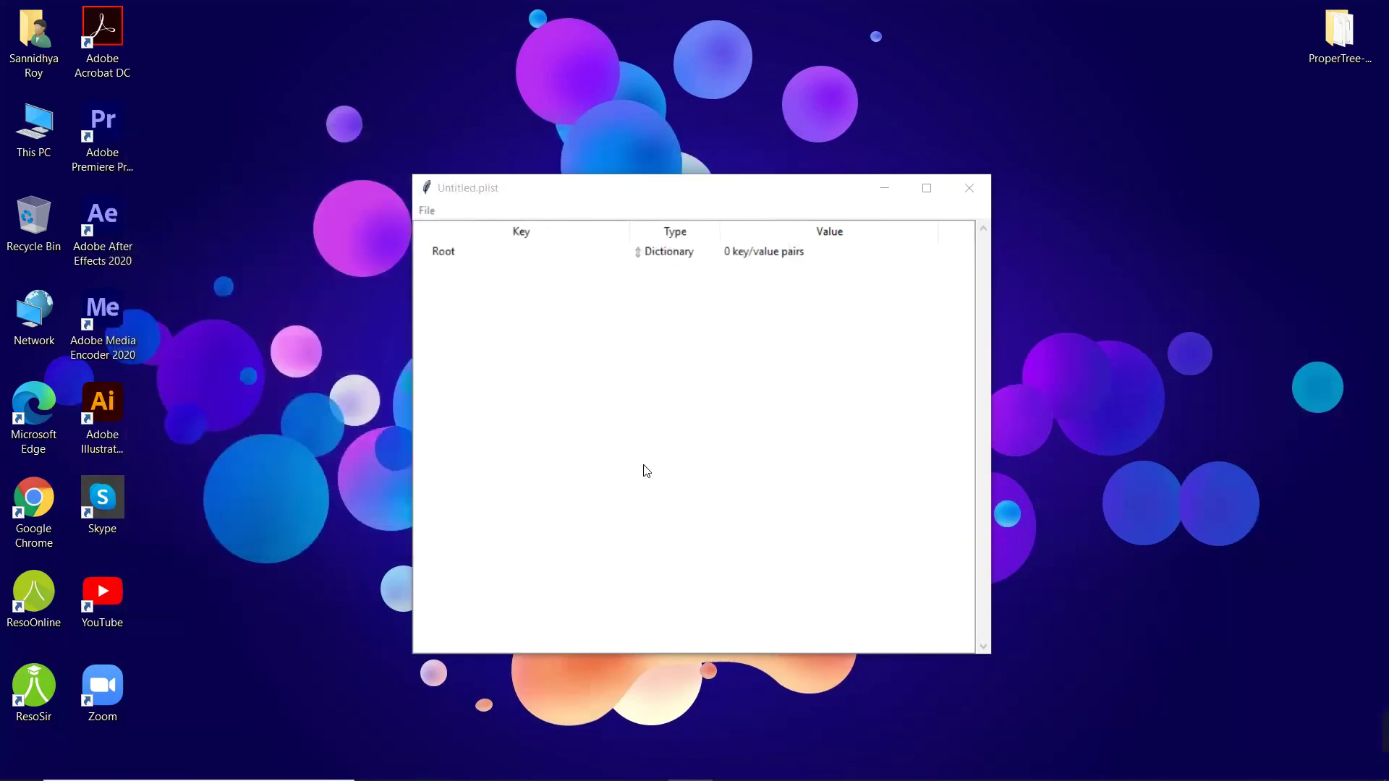
Run an OC Snapshot on E:\EFI\OC, save config.plist, and close ProperTree.
left_click(434, 213)
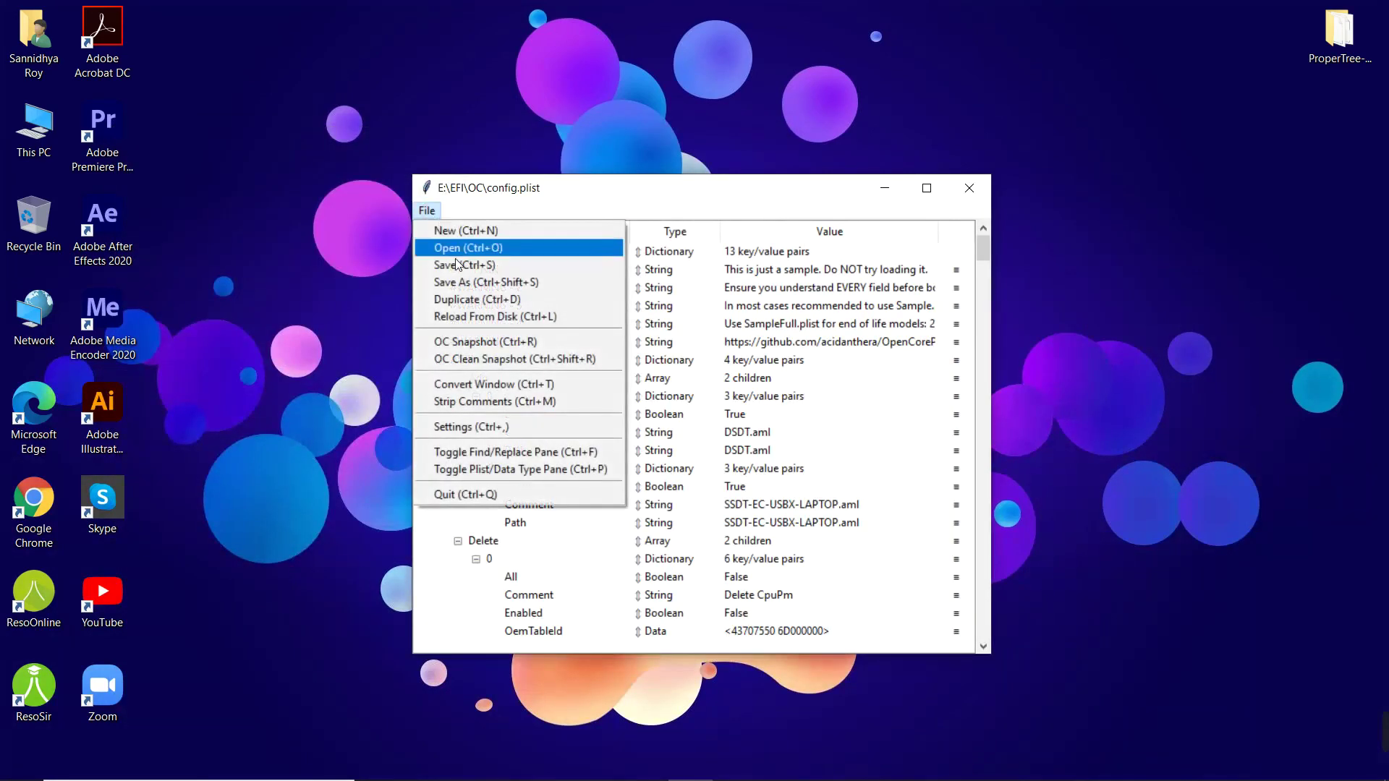
left_click(497, 343)
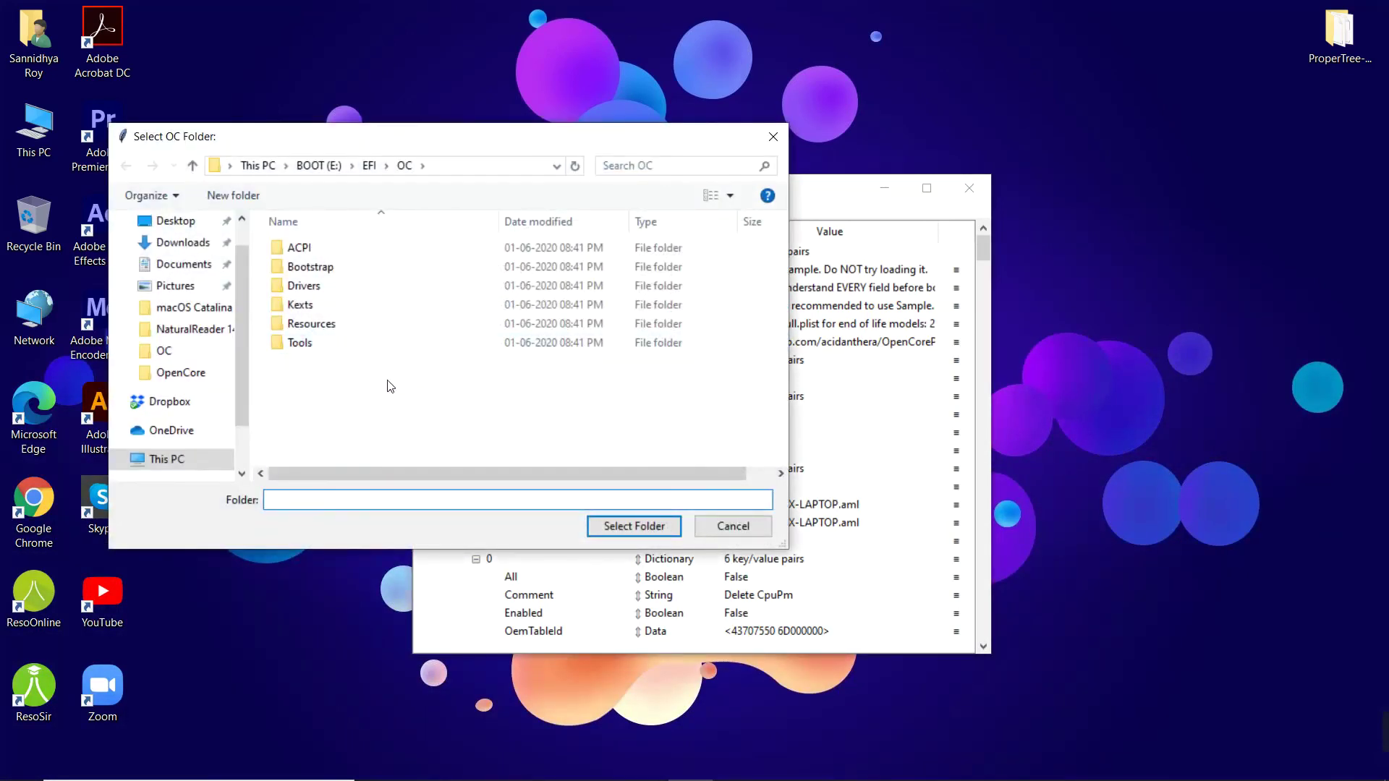
left_click(199, 458)
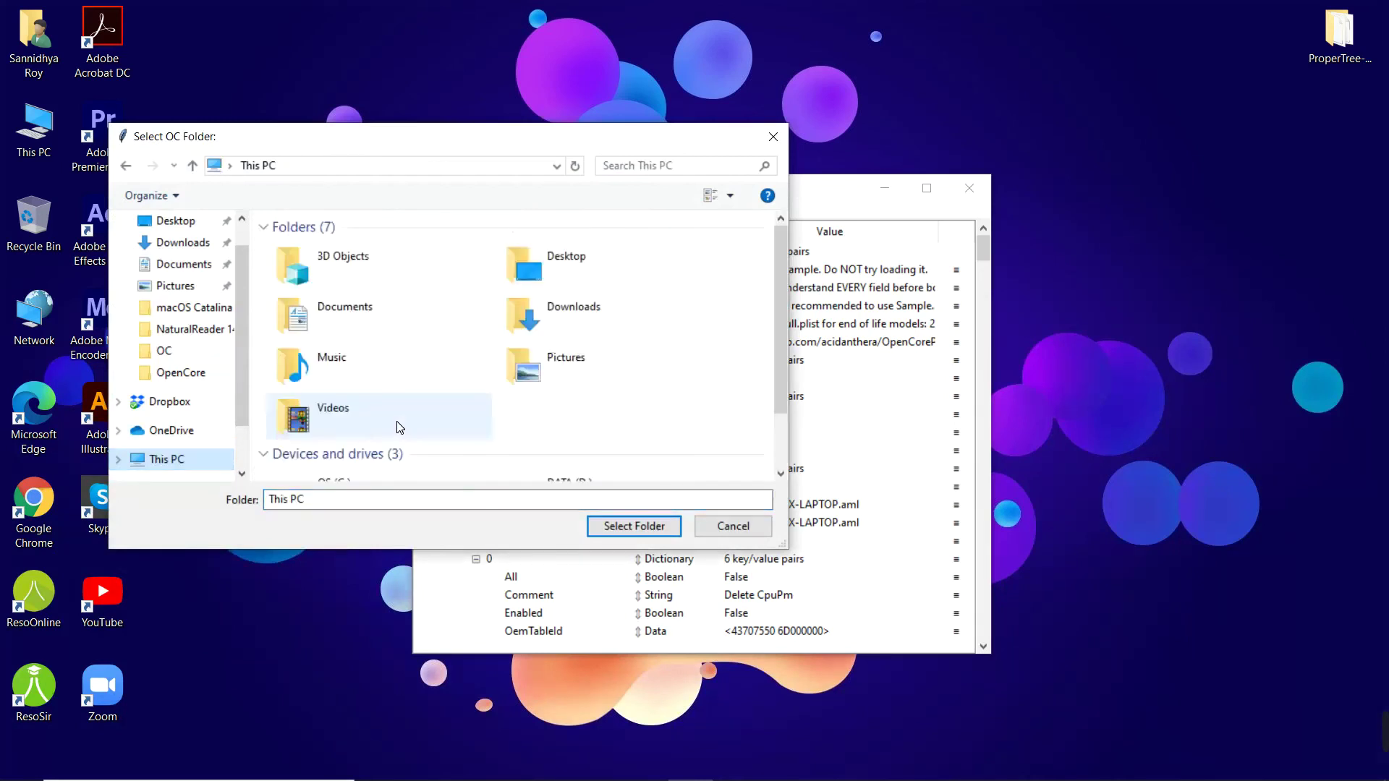
double_click(381, 450)
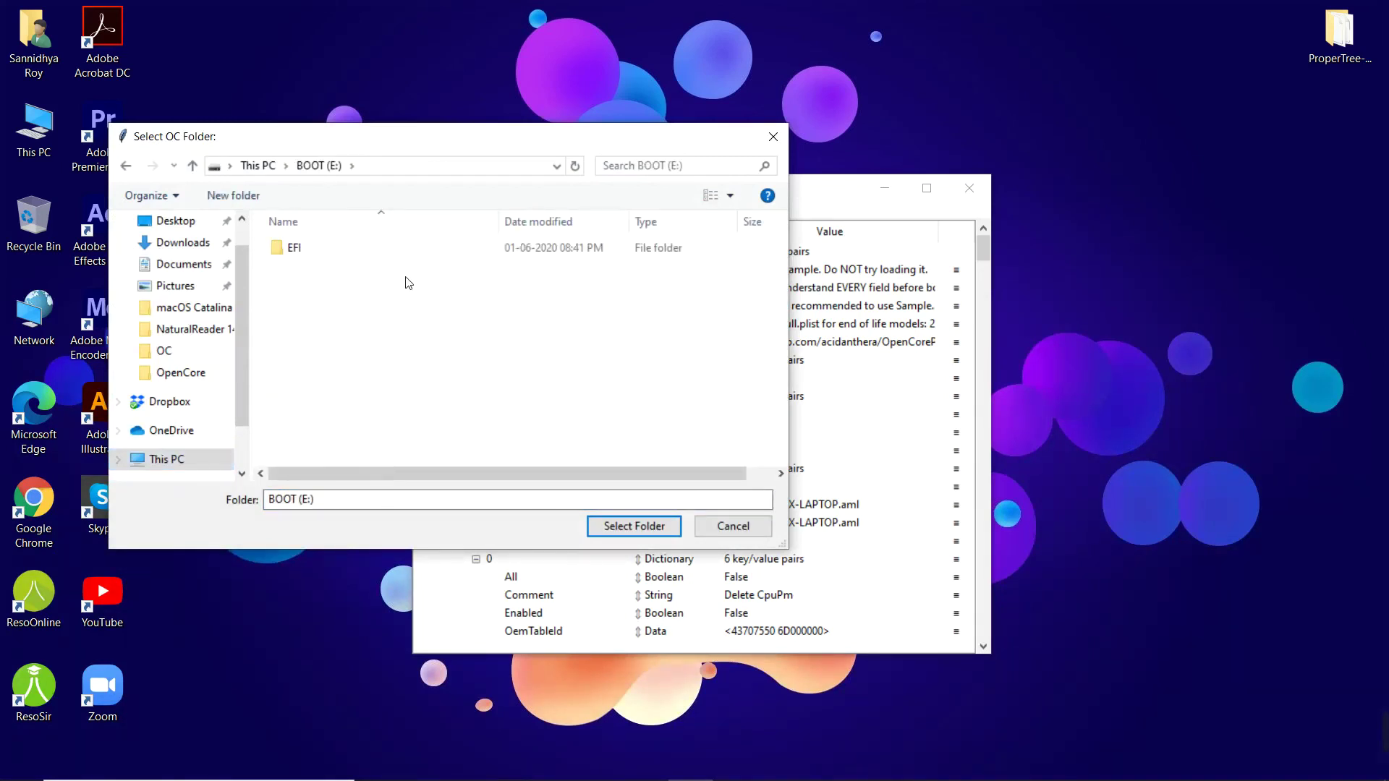
double_click(397, 249)
left_click(369, 267)
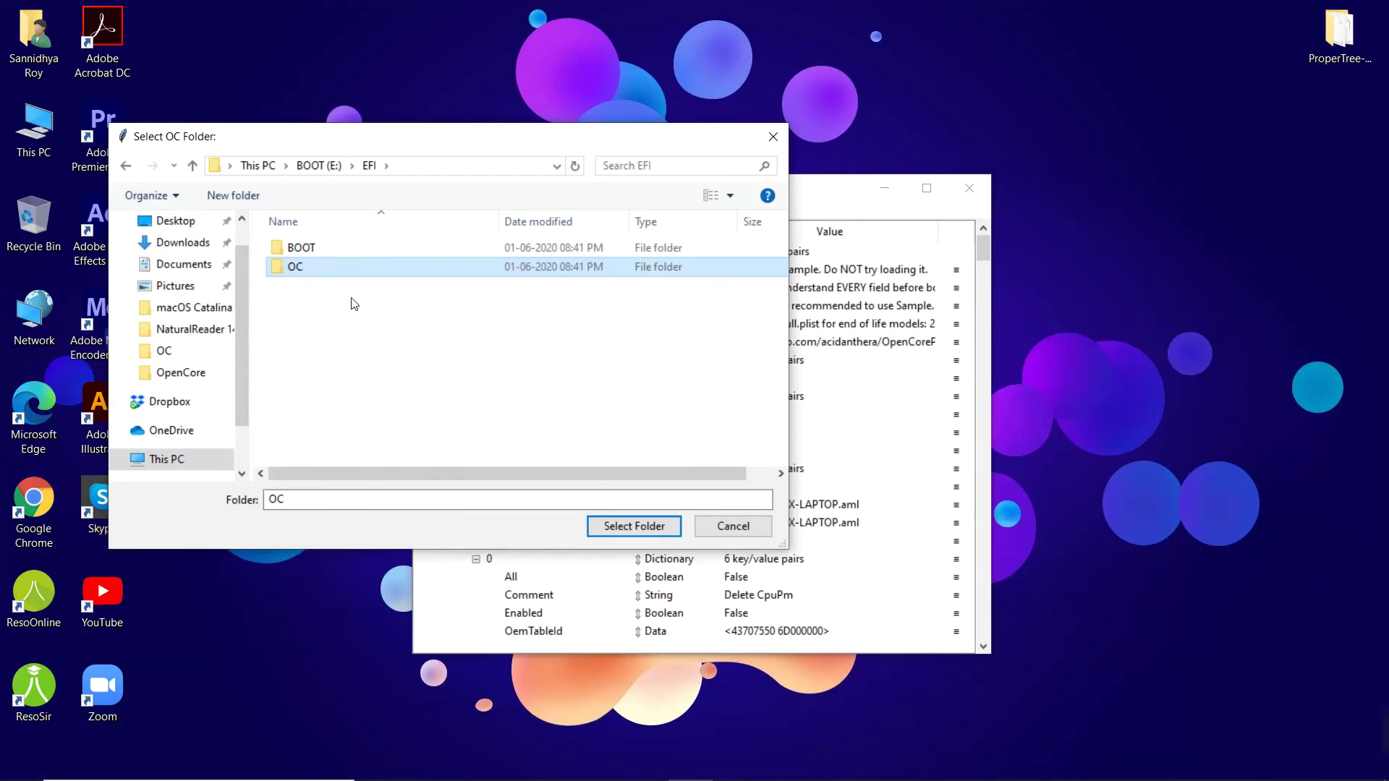
left_click(633, 526)
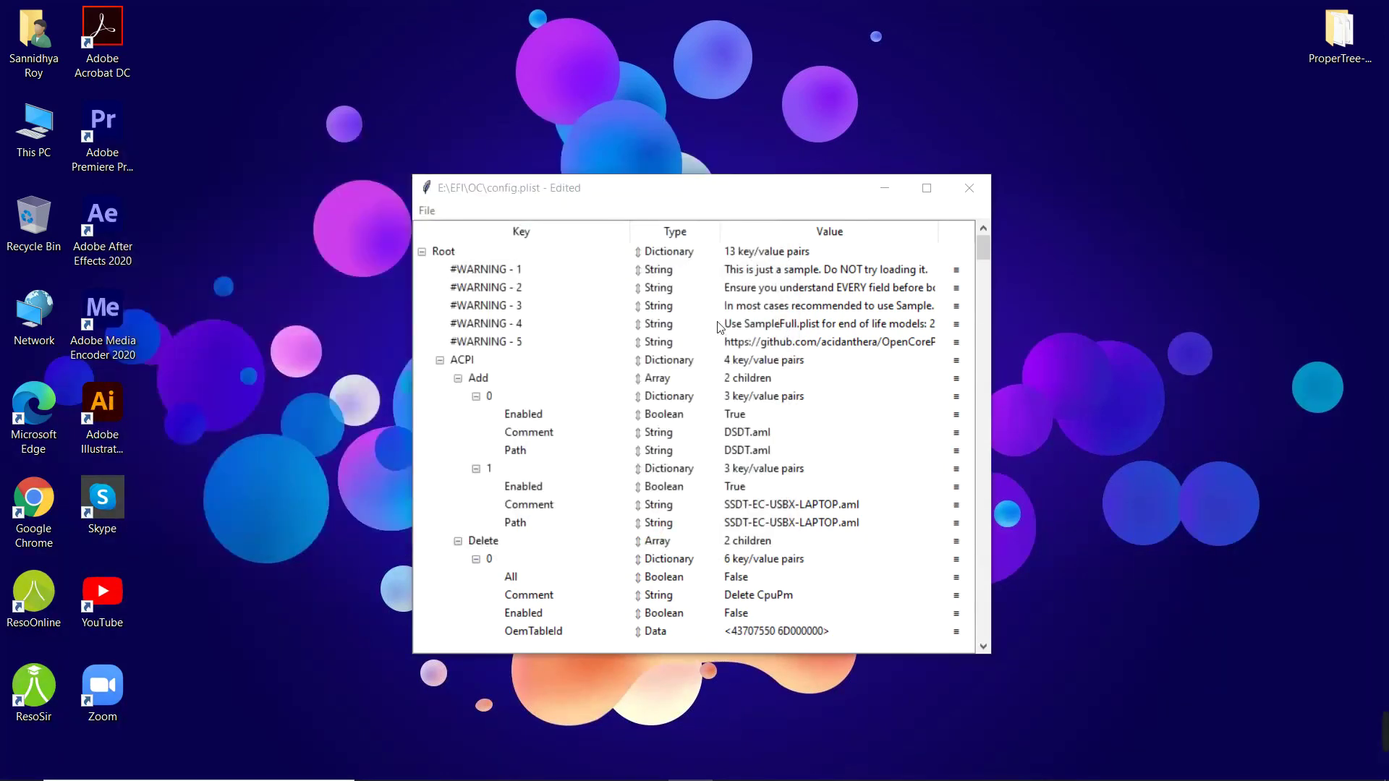
left_click(427, 211)
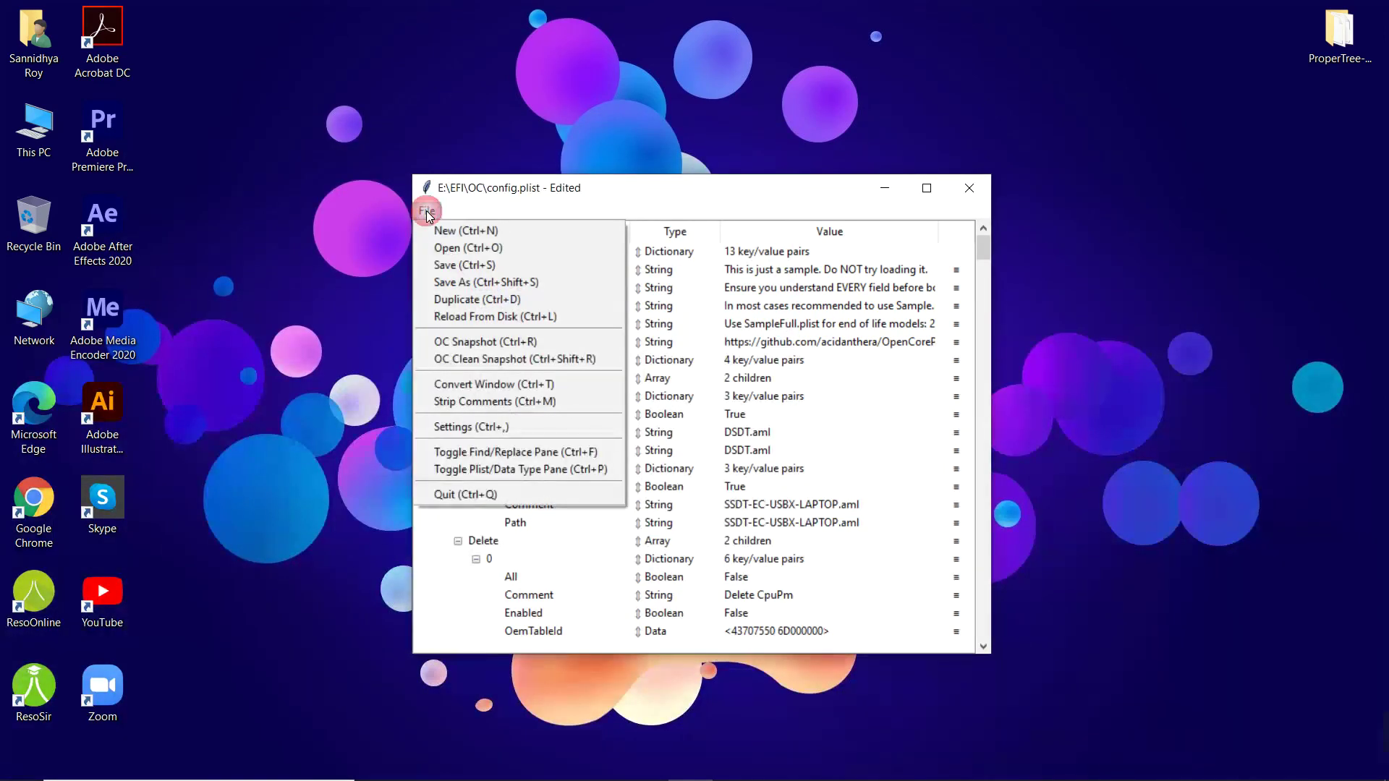
left_click(472, 266)
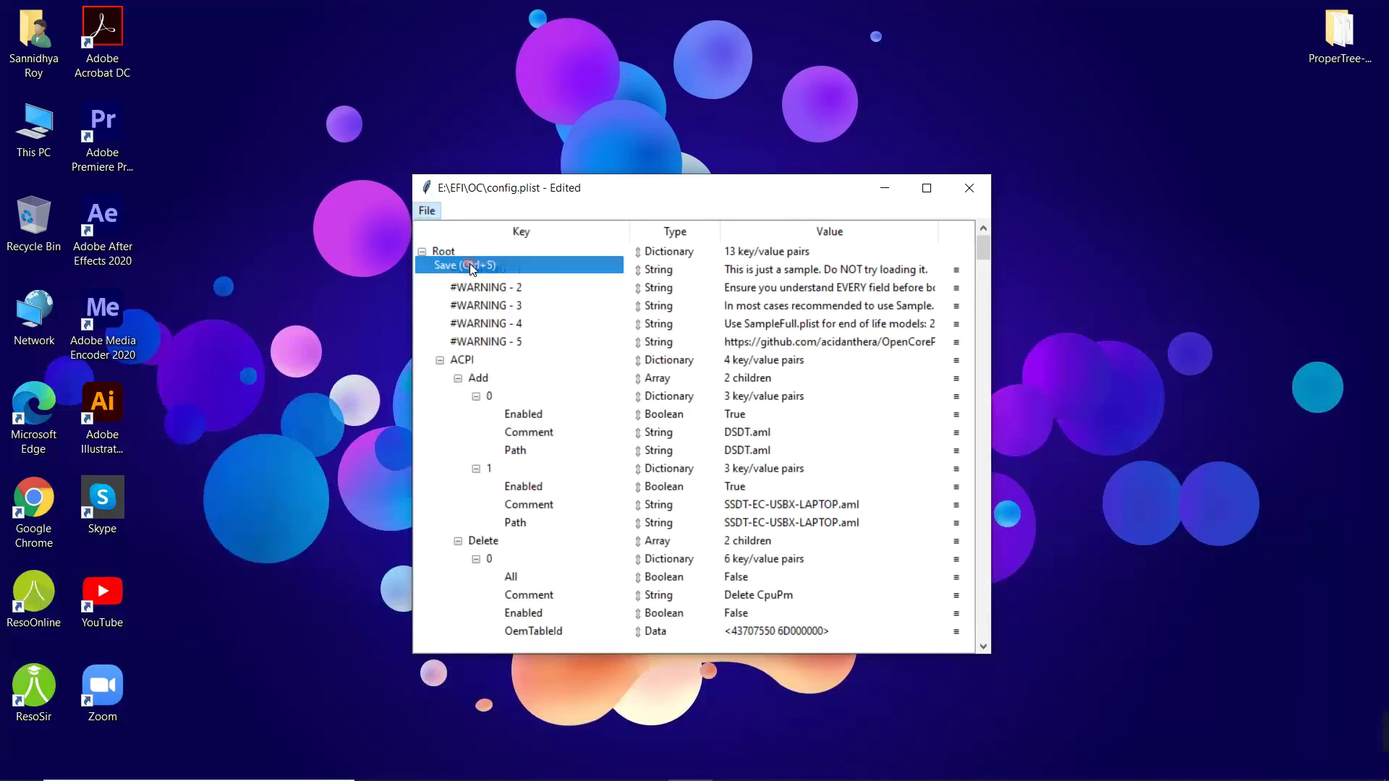
left_click(961, 191)
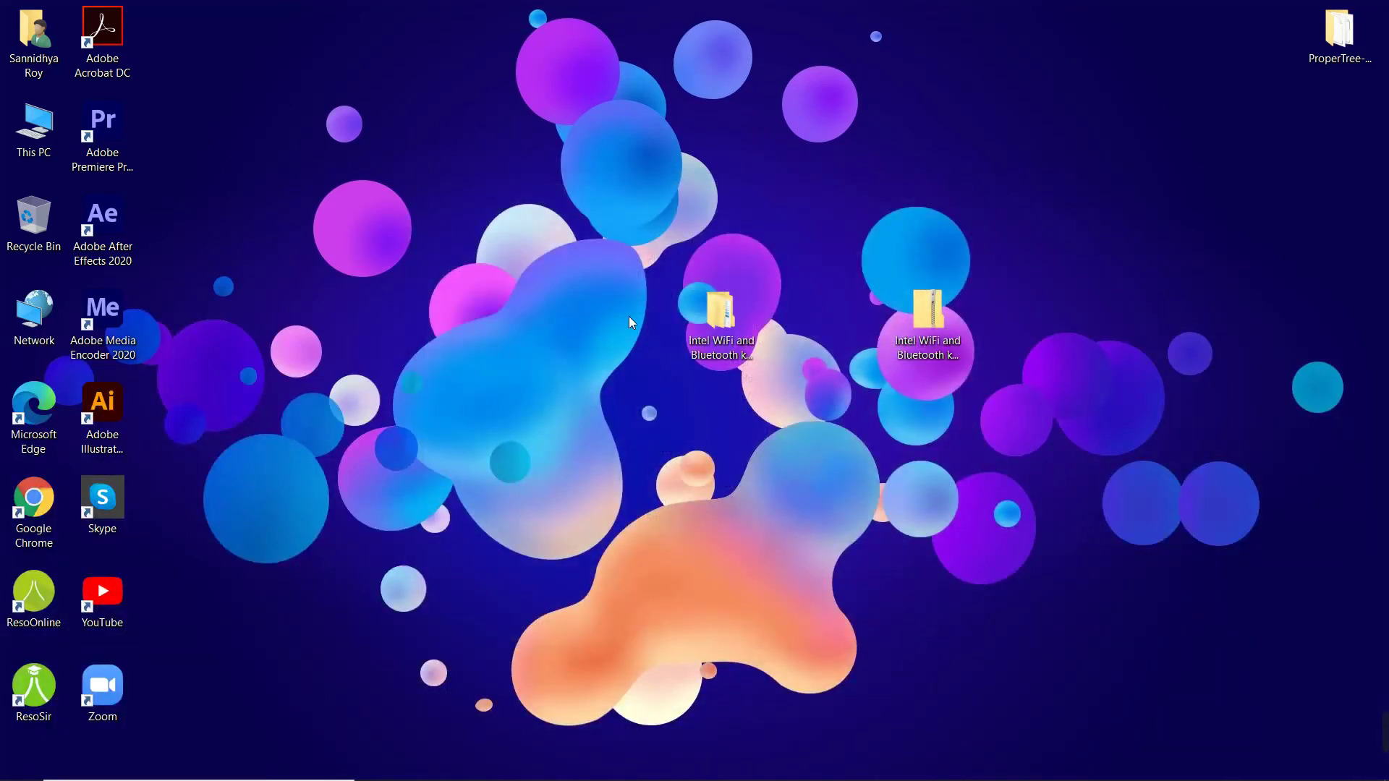
double_click(719, 318)
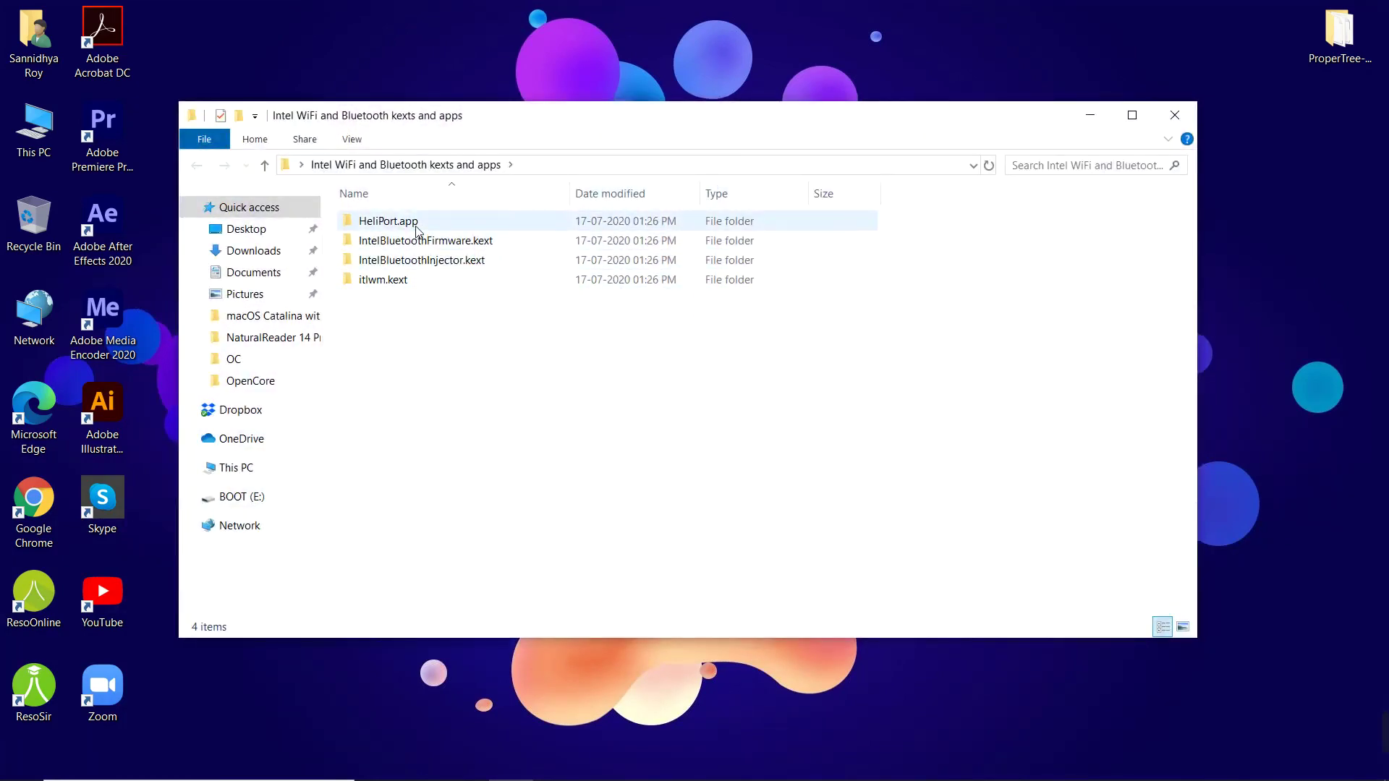
left_click(416, 226)
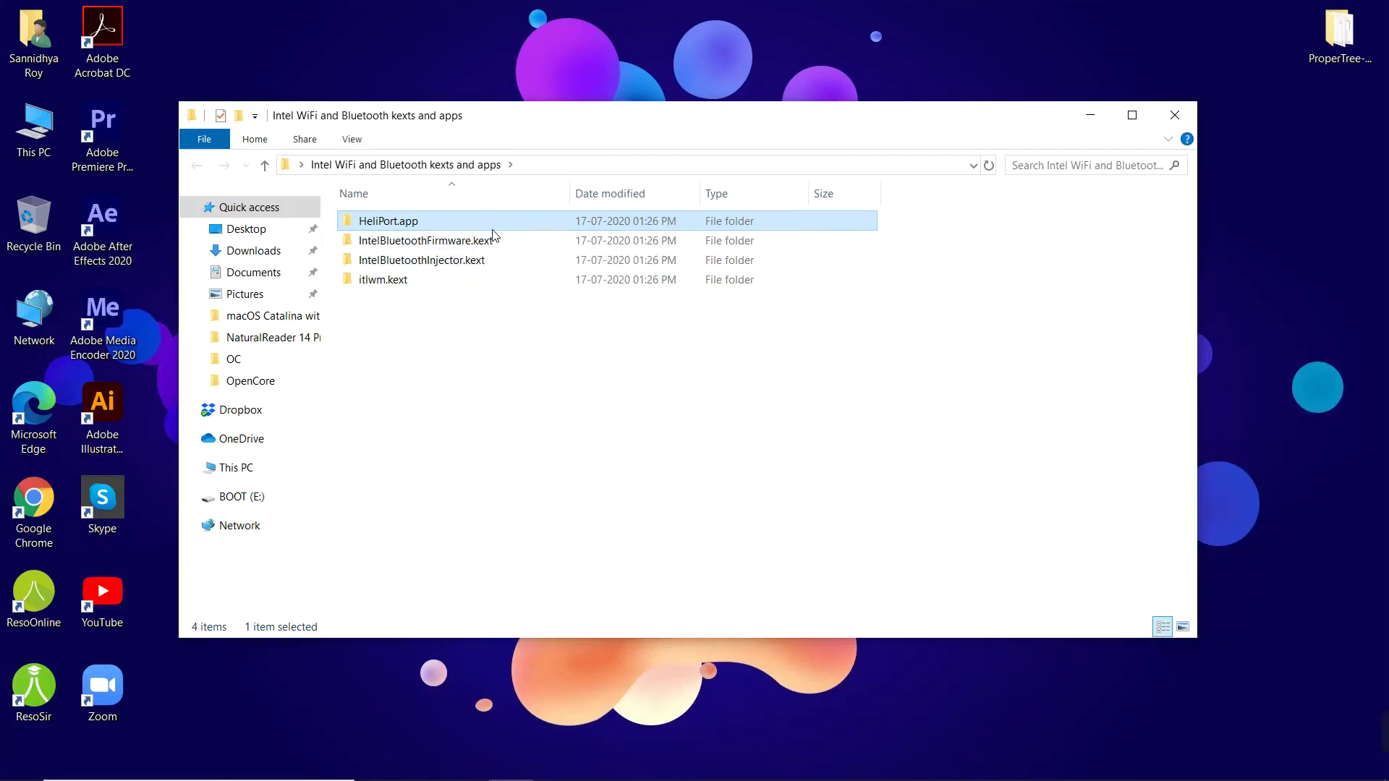
left_click(1174, 115)
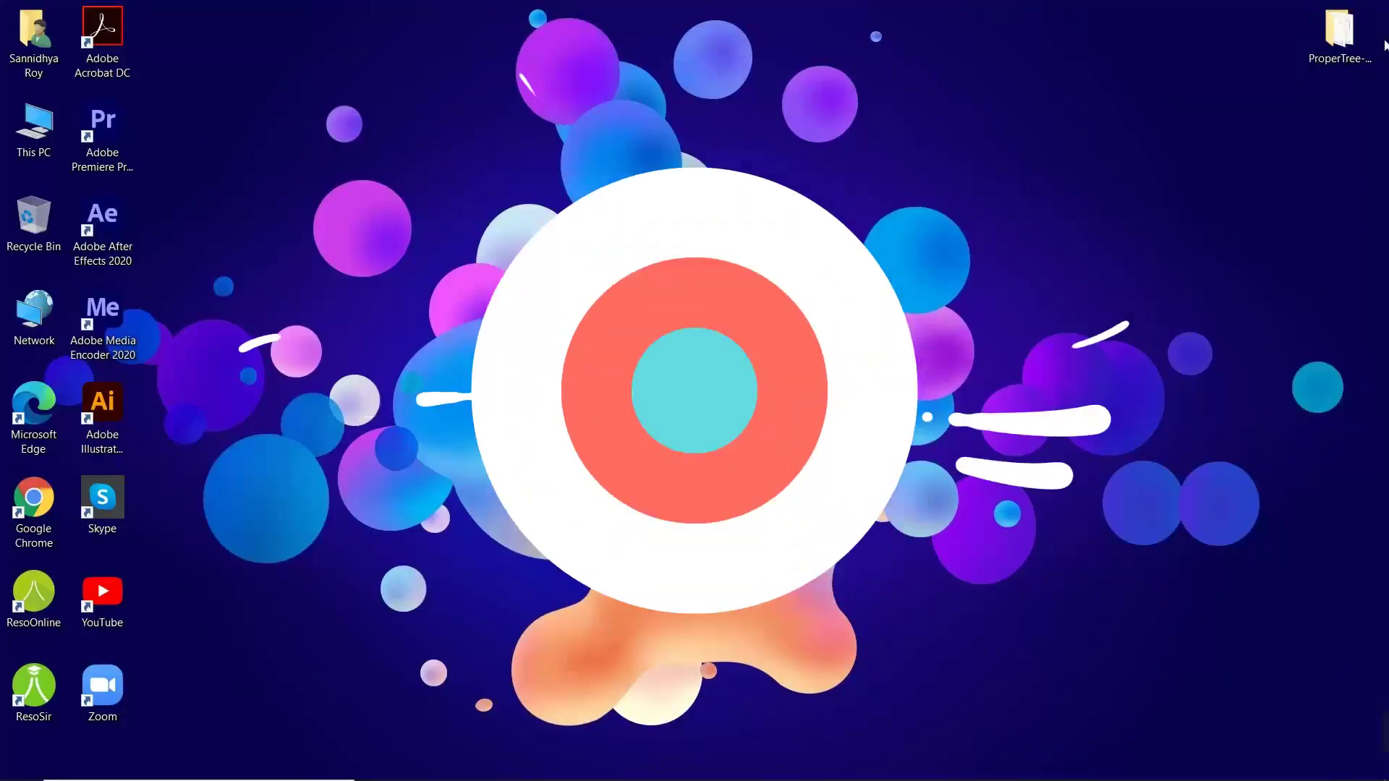
Launch ProperTree and load config.plist from the OC folder.
double_click(1339, 32)
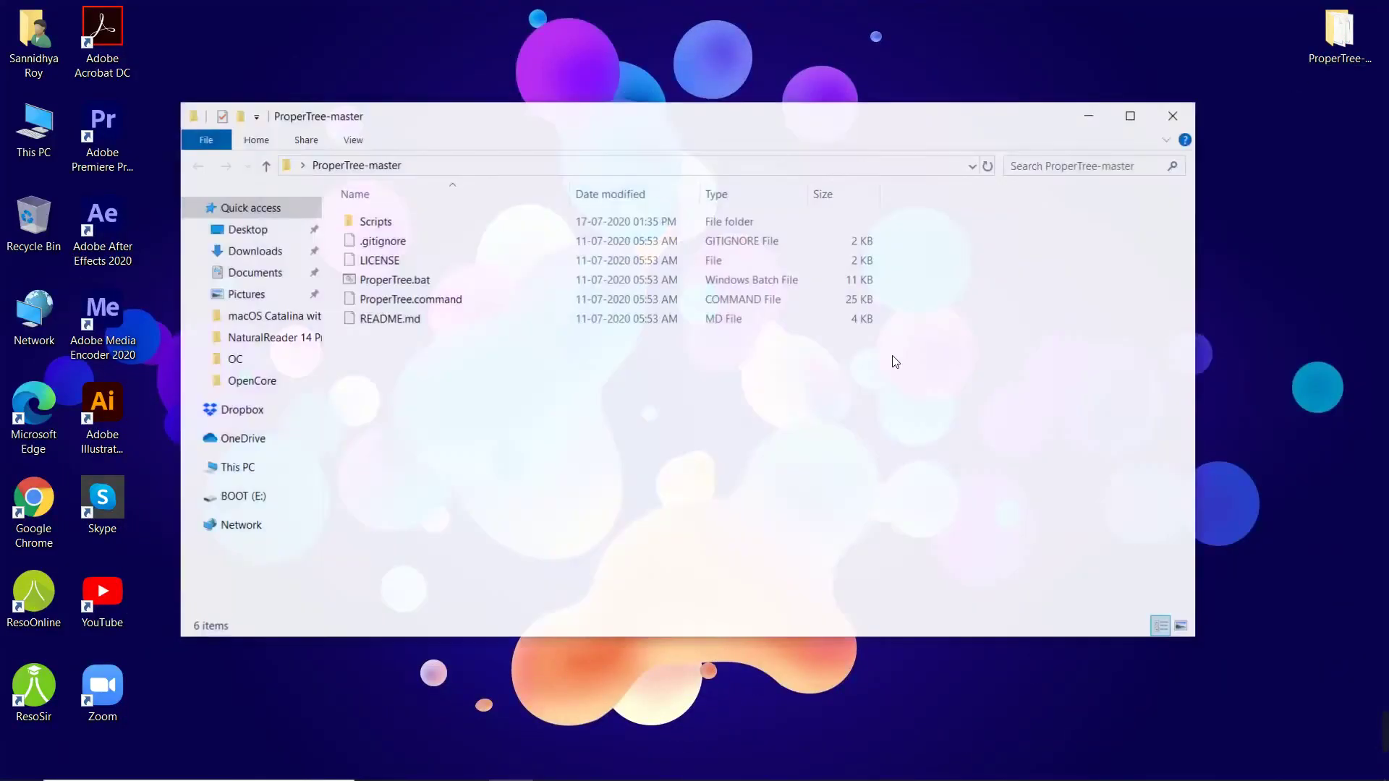
double_click(550, 278)
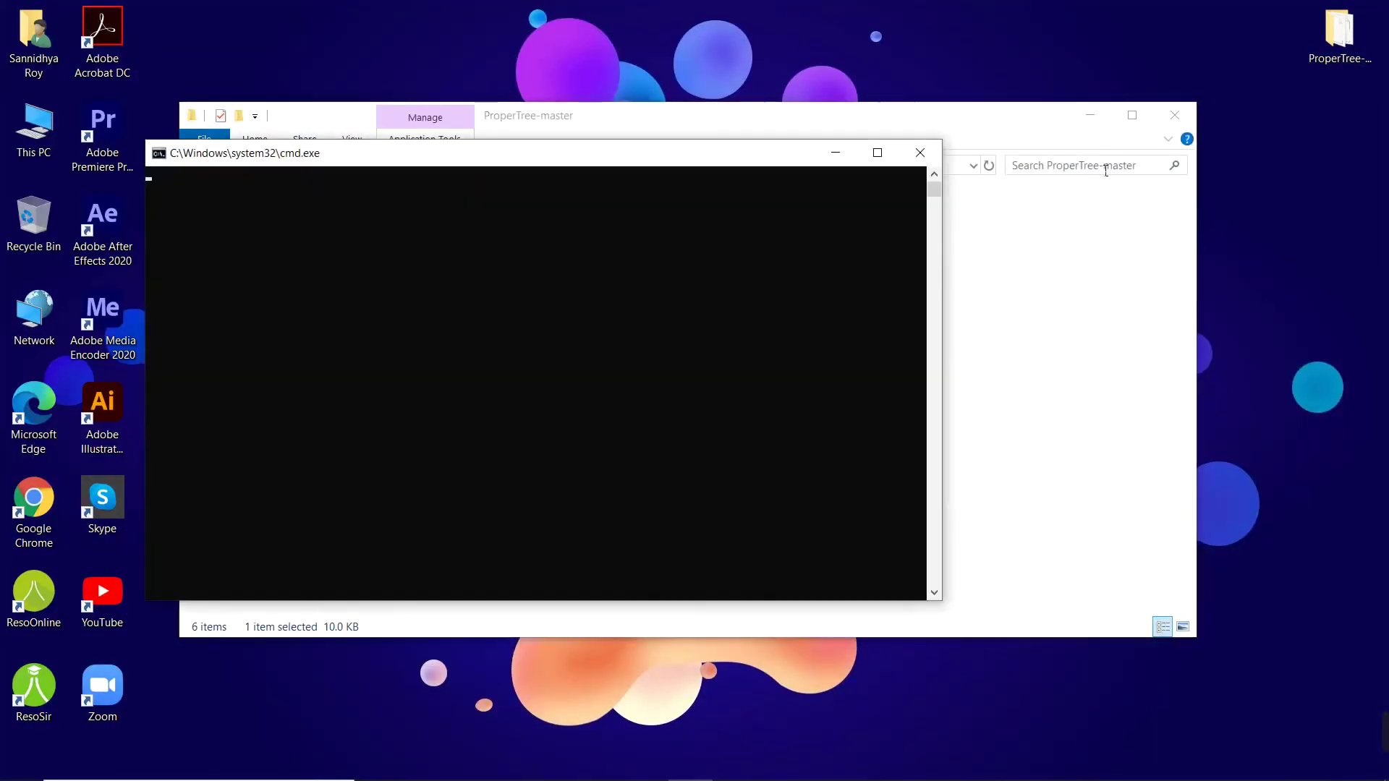
left_click(1175, 113)
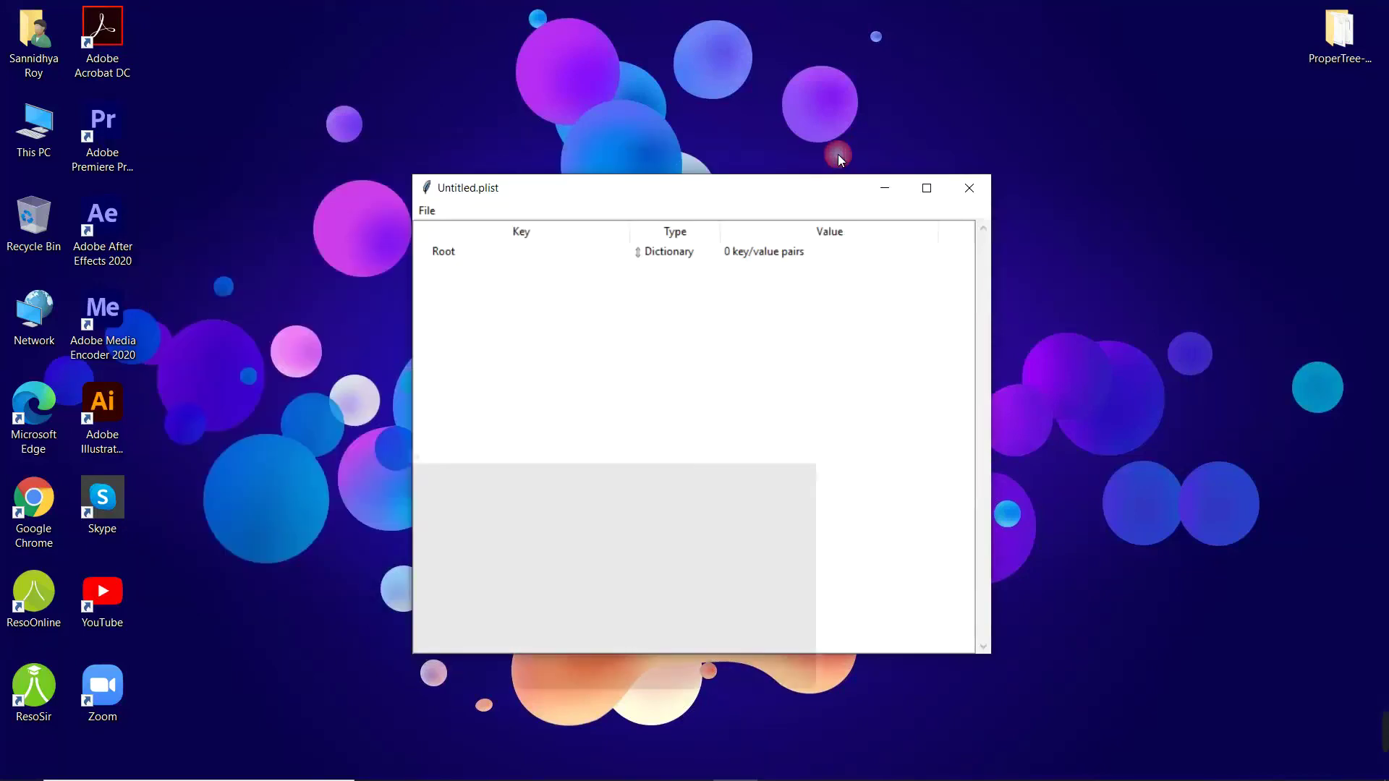
left_click(426, 210)
left_click(448, 245)
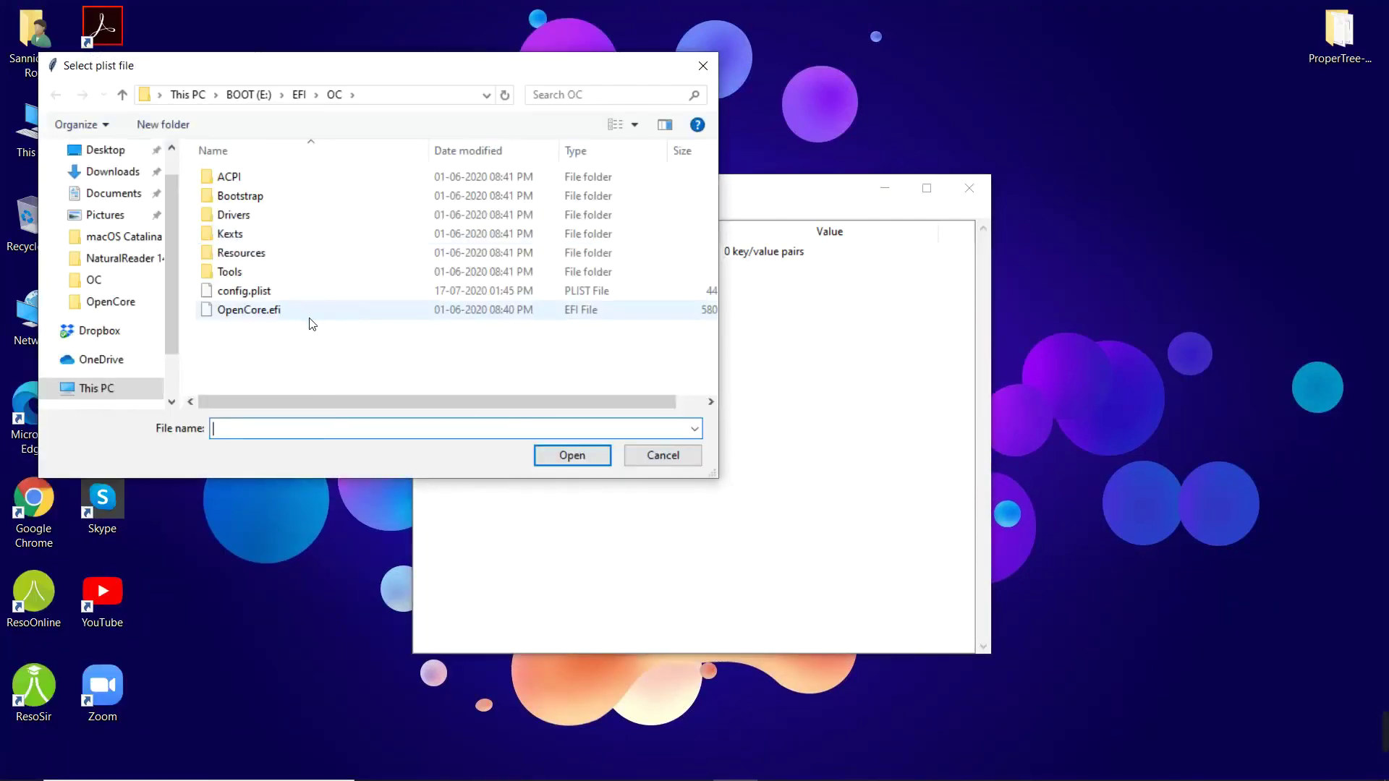
left_click(267, 293)
left_click(572, 455)
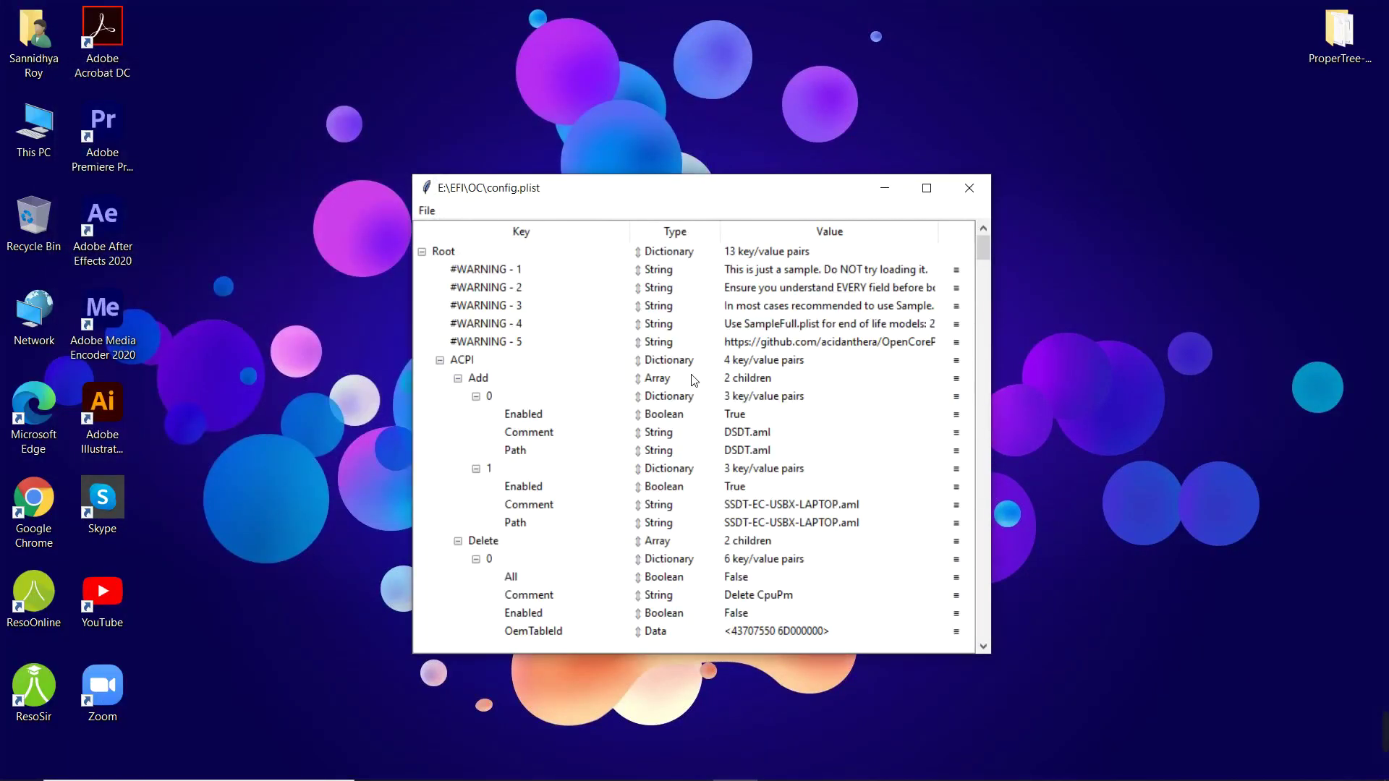
Set Booter > Quirks > EnableWriteUnprotector to True, save config.plist, and close it.
scroll(516, 393, "down", 7)
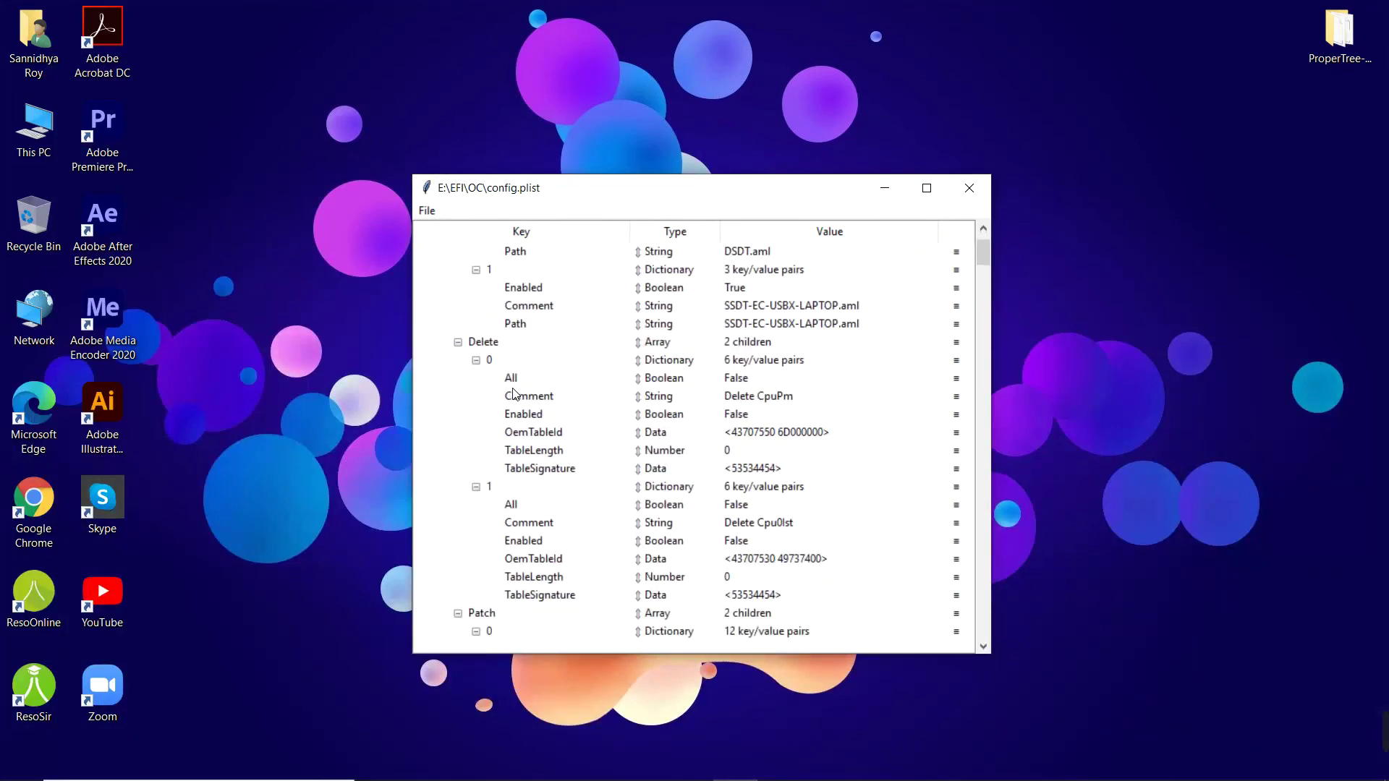
scroll(516, 393, "down", 10)
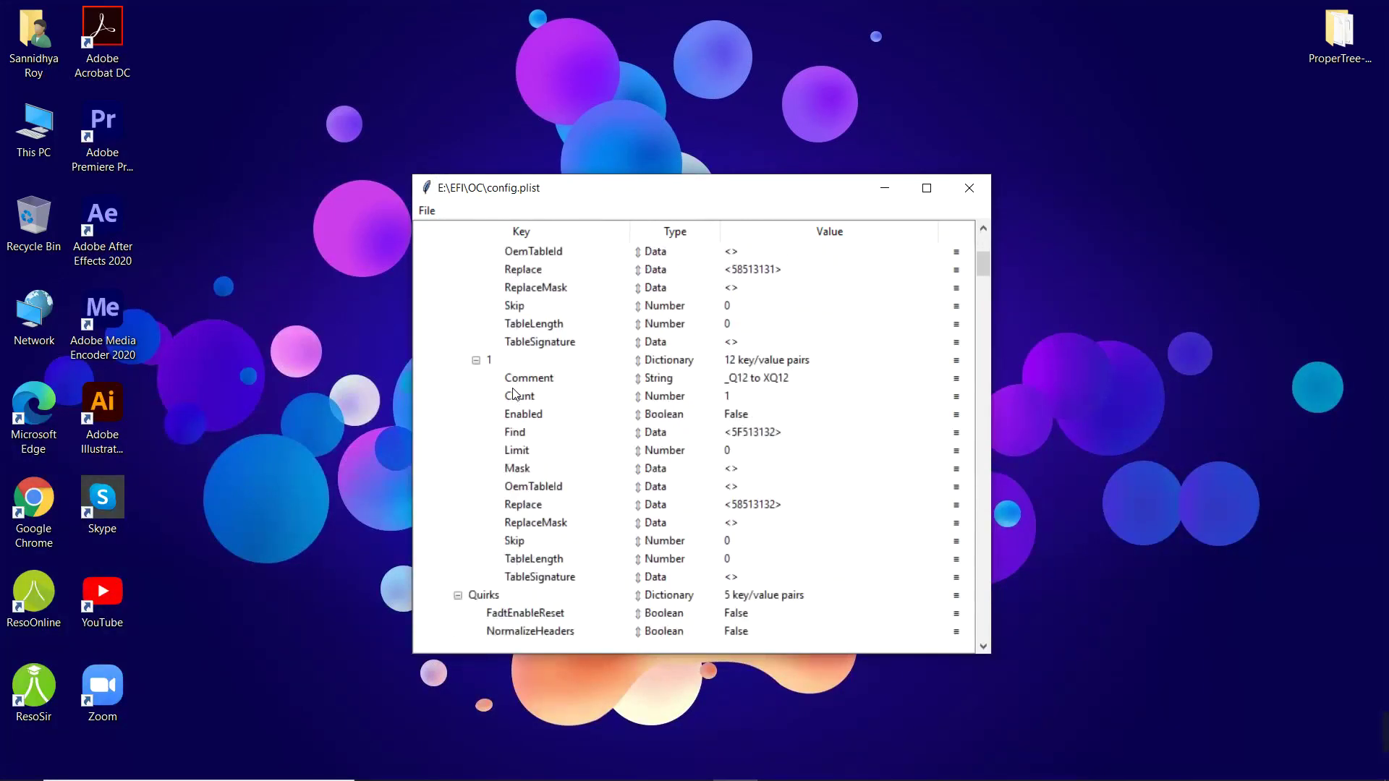
scroll(515, 393, "down", 2)
left_click(486, 379)
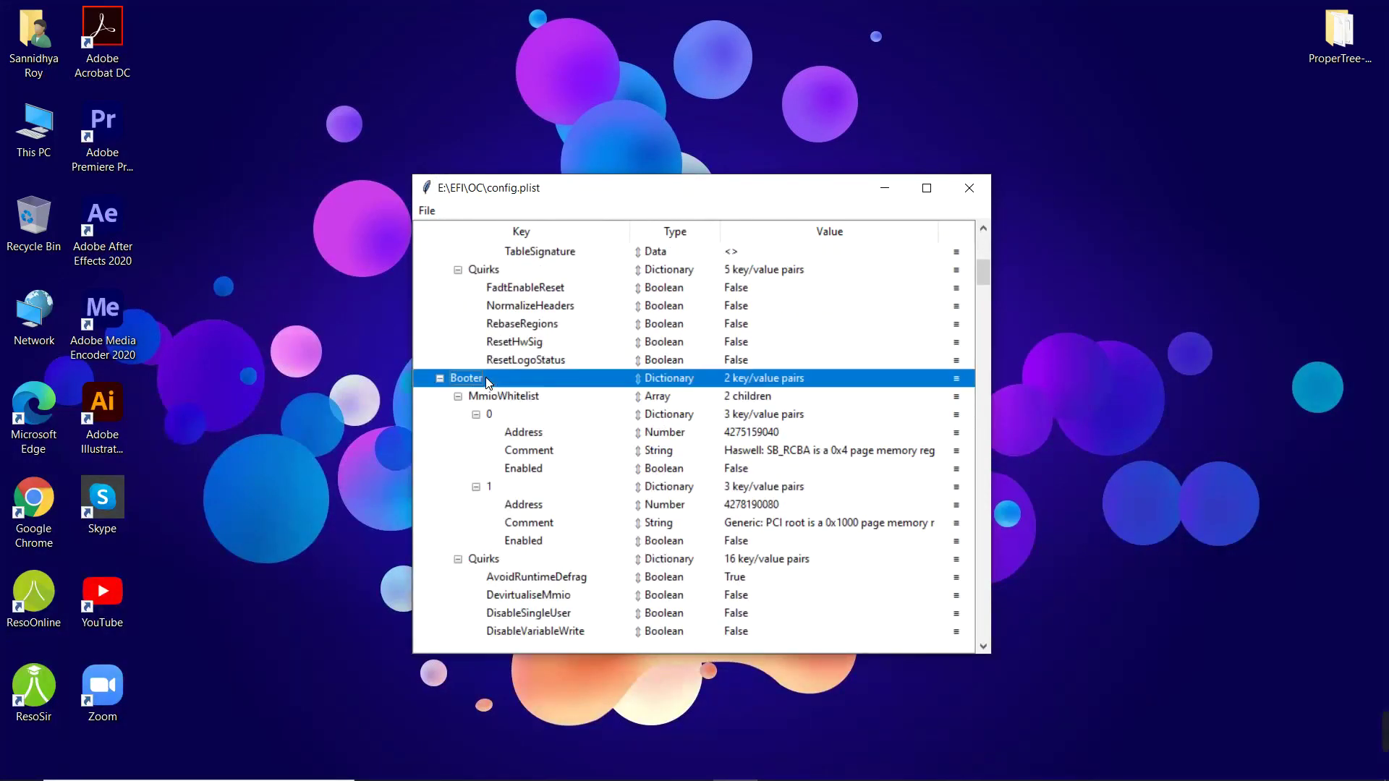
scroll(577, 443, "down", 2)
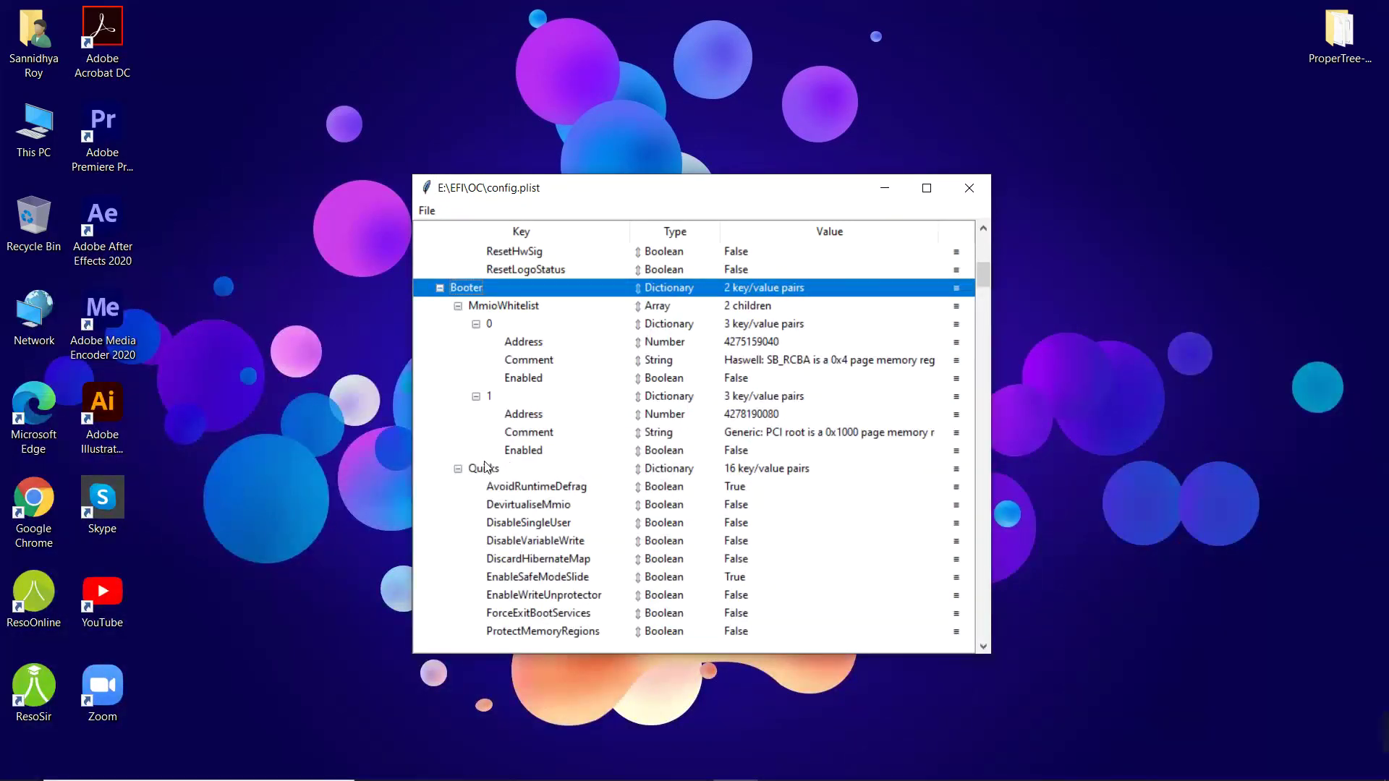
left_click(484, 469)
scroll(630, 525, "down", 2)
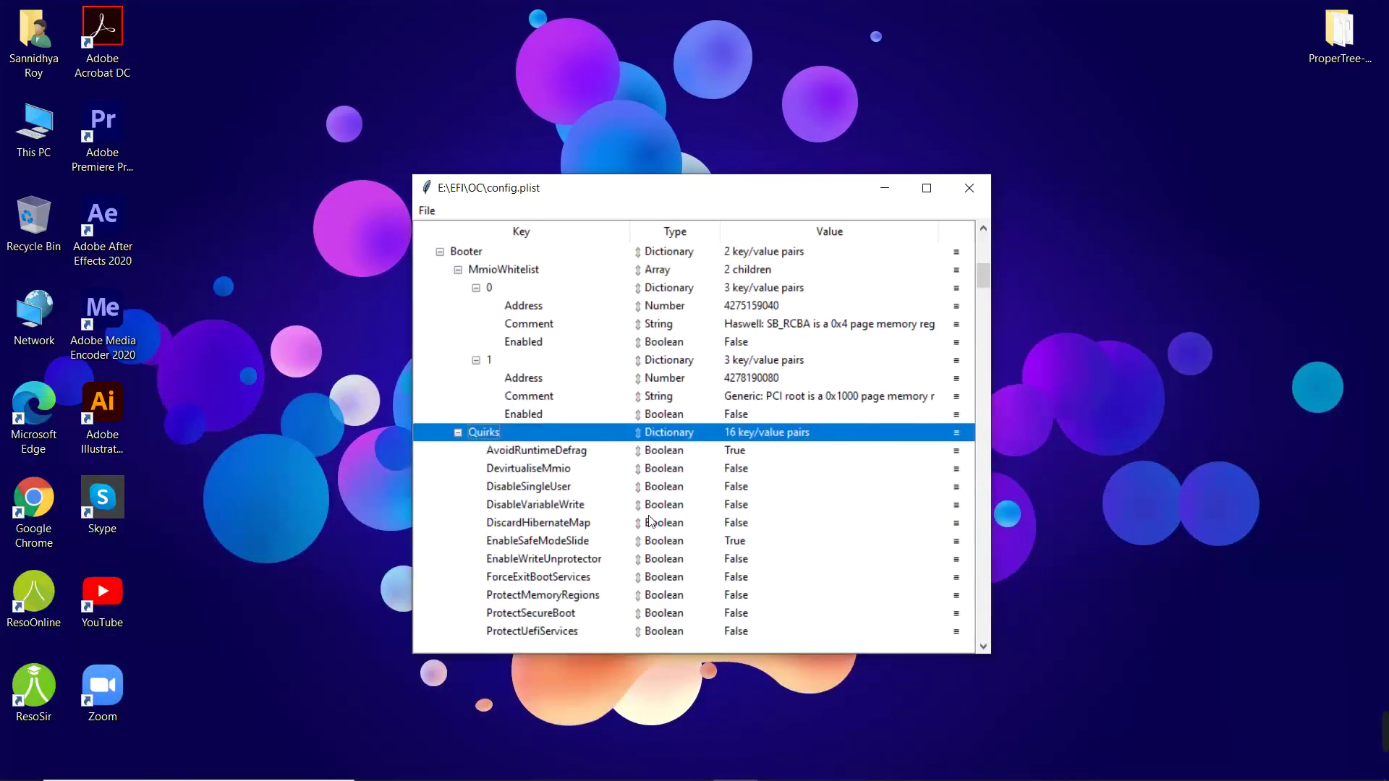
left_click(590, 488)
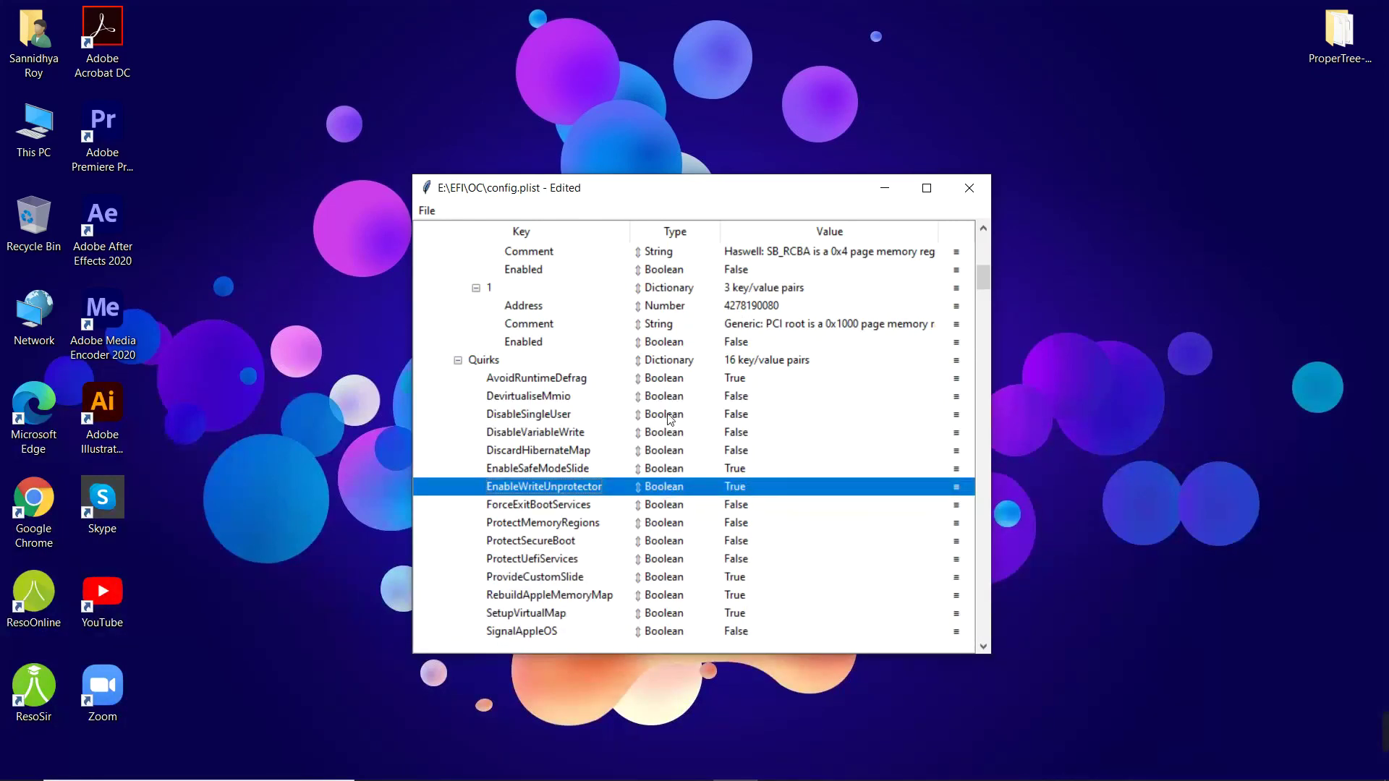
left_click(443, 210)
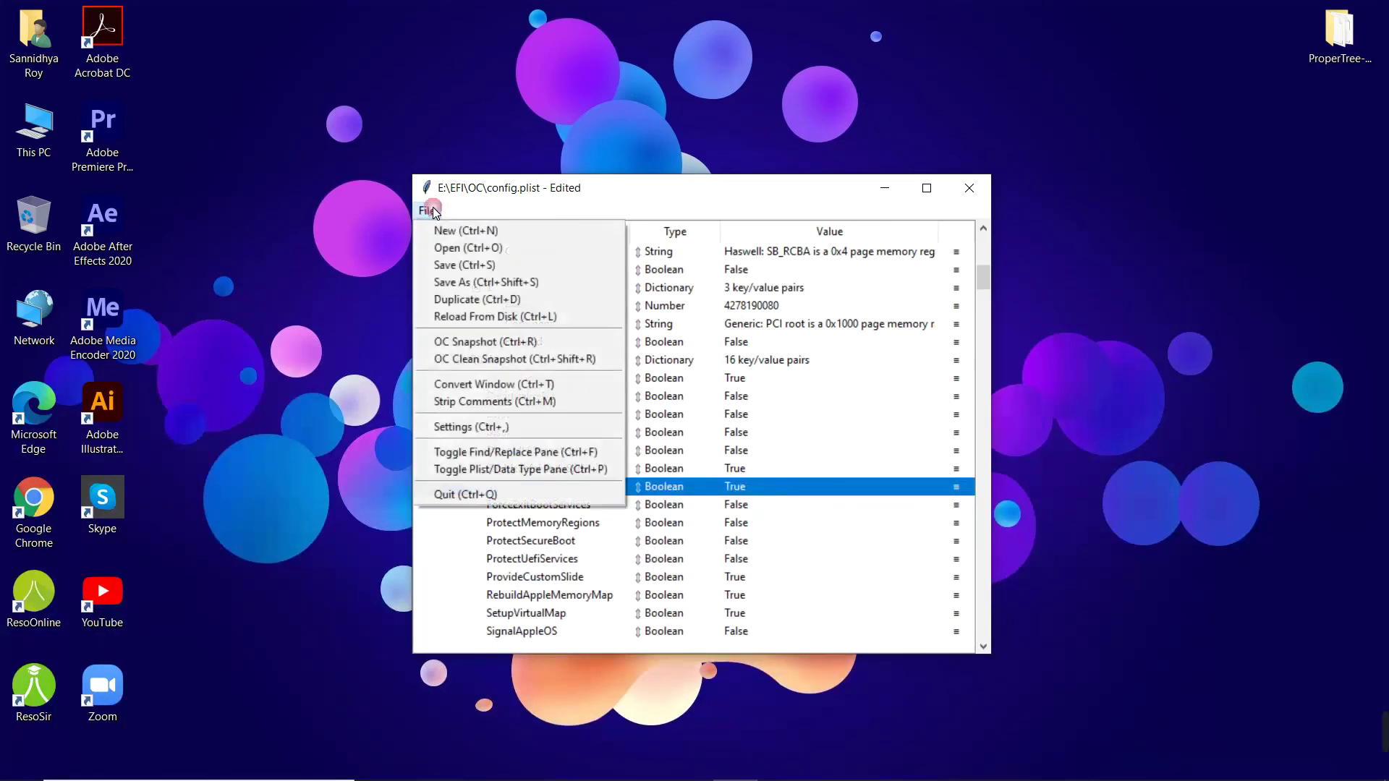
left_click(463, 268)
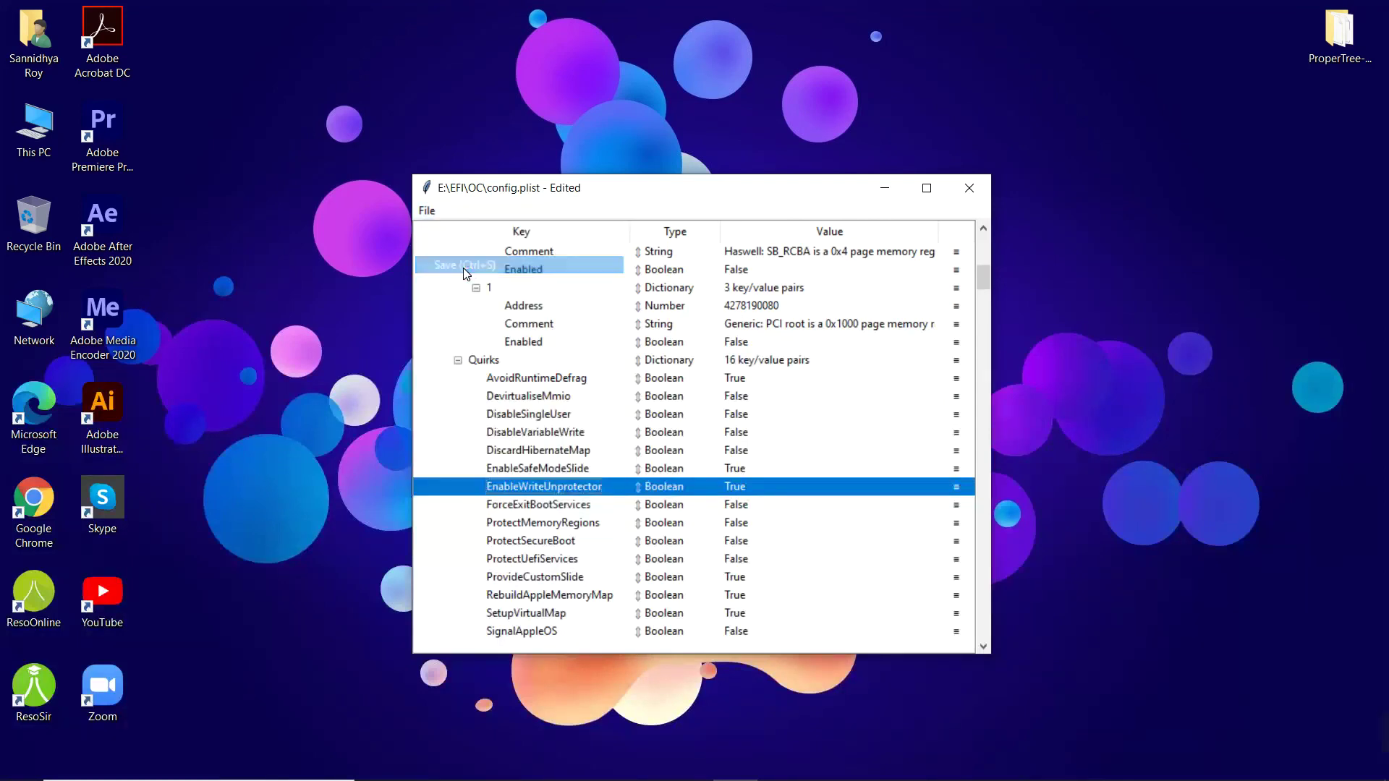
left_click(969, 194)
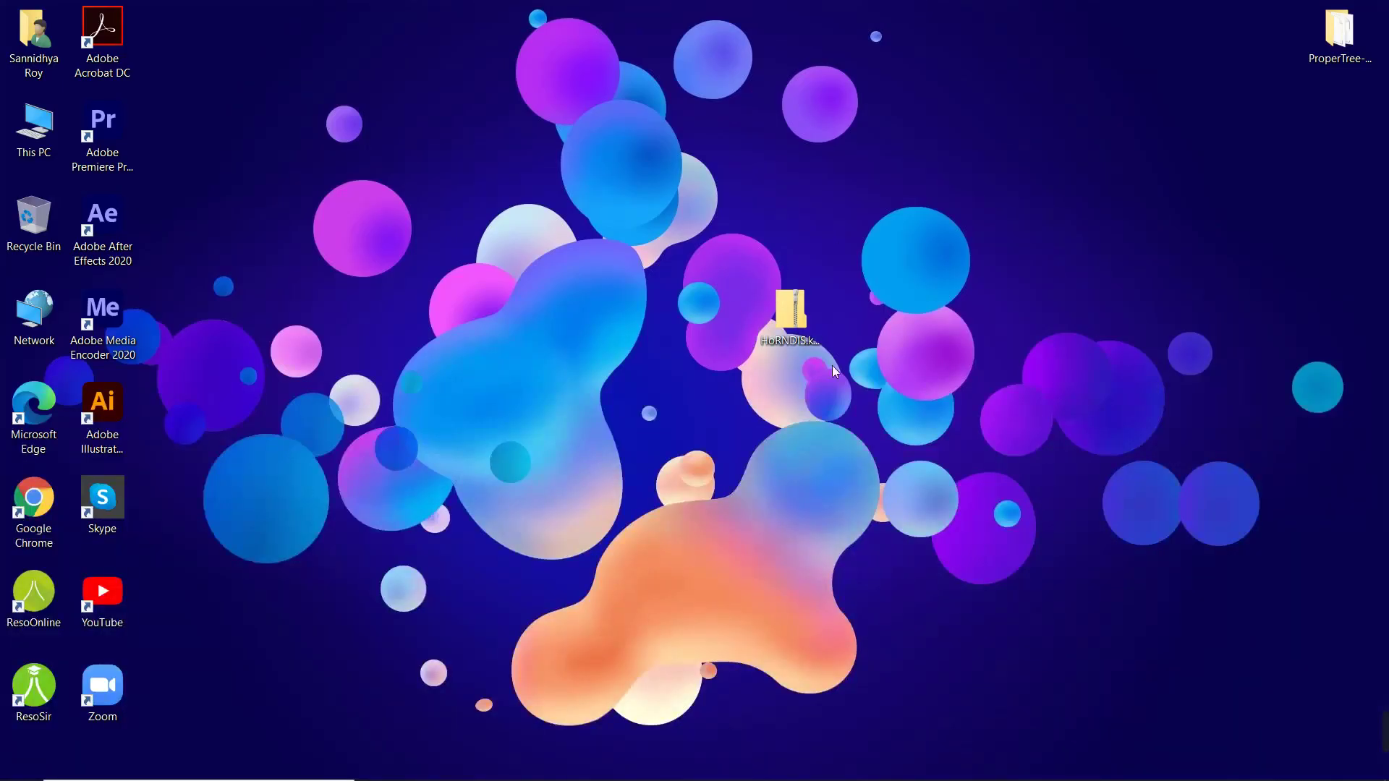
Extract HoRNDIS.kext.zip with 7-Zip to a HoRNDIS.kext folder placed beside the zip.
left_click(789, 323)
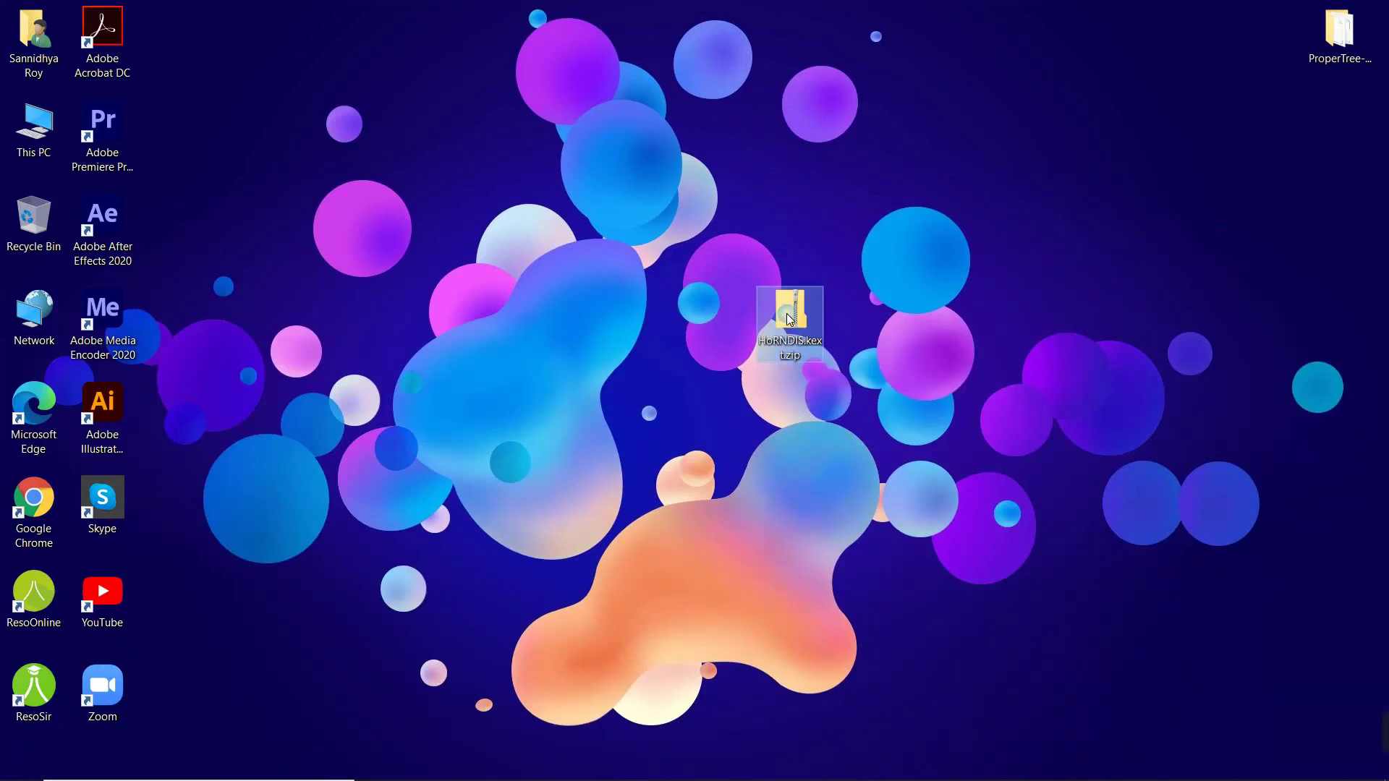
right_click(787, 314)
mouse_move(841, 400)
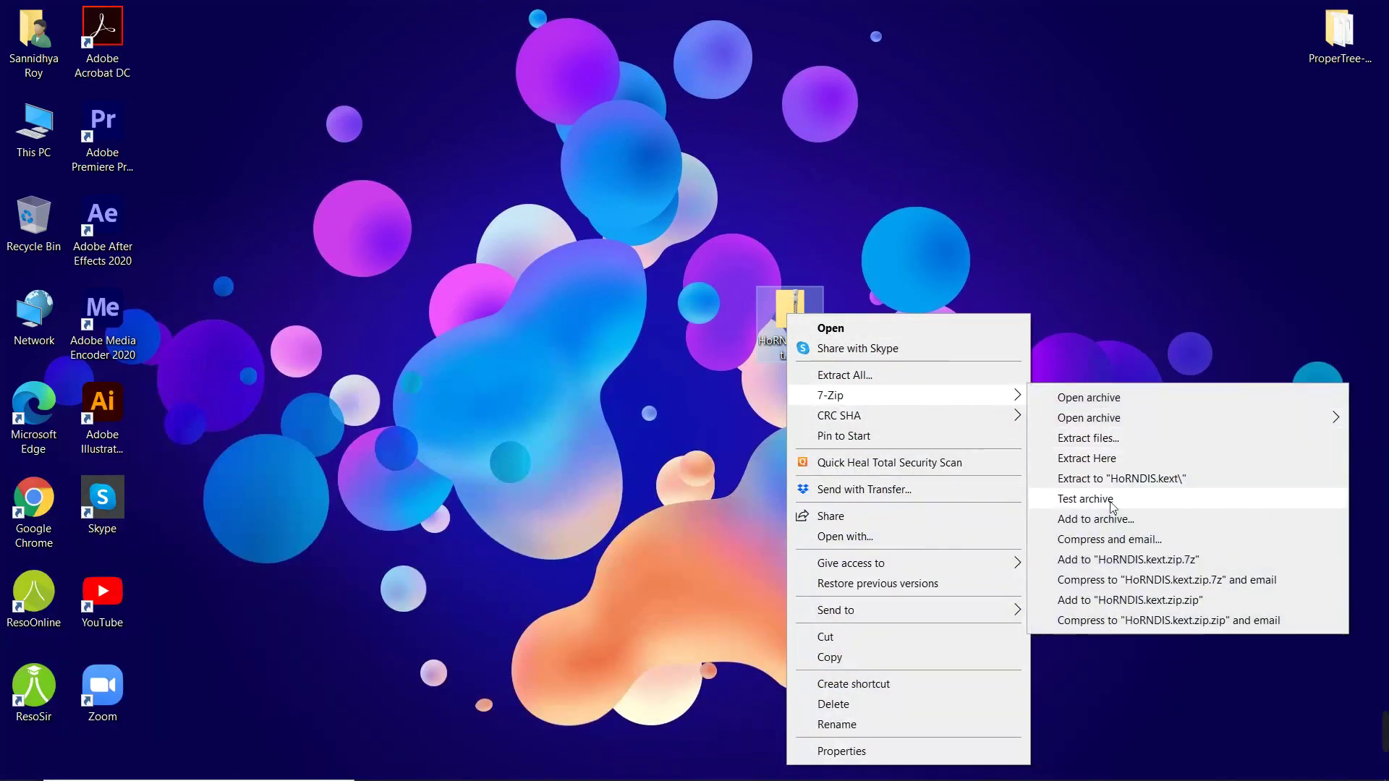
left_click(1100, 476)
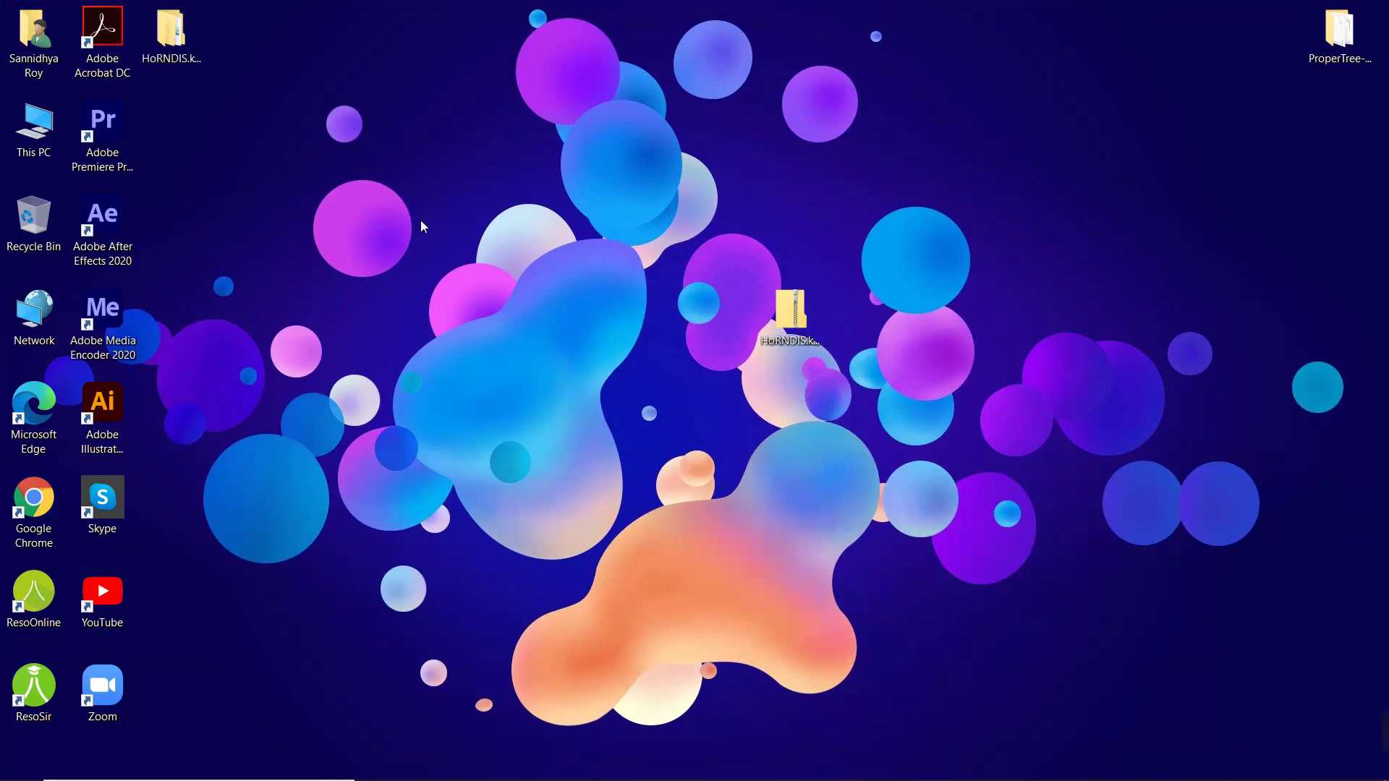
left_click_drag(190, 45, 677, 331)
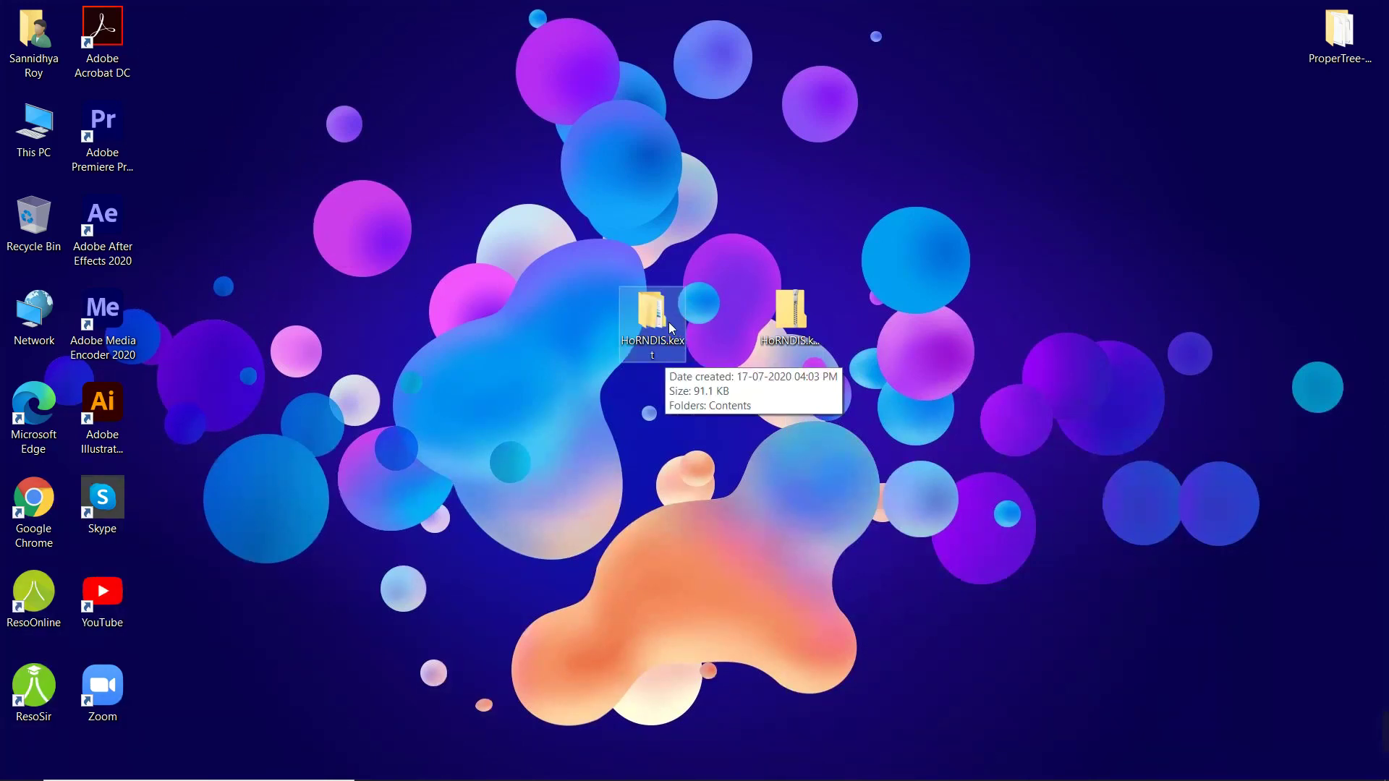
Open This PC > BOOT (E:) > EFI > OC > Kexts in File Explorer.
left_click(24, 138)
double_click(24, 139)
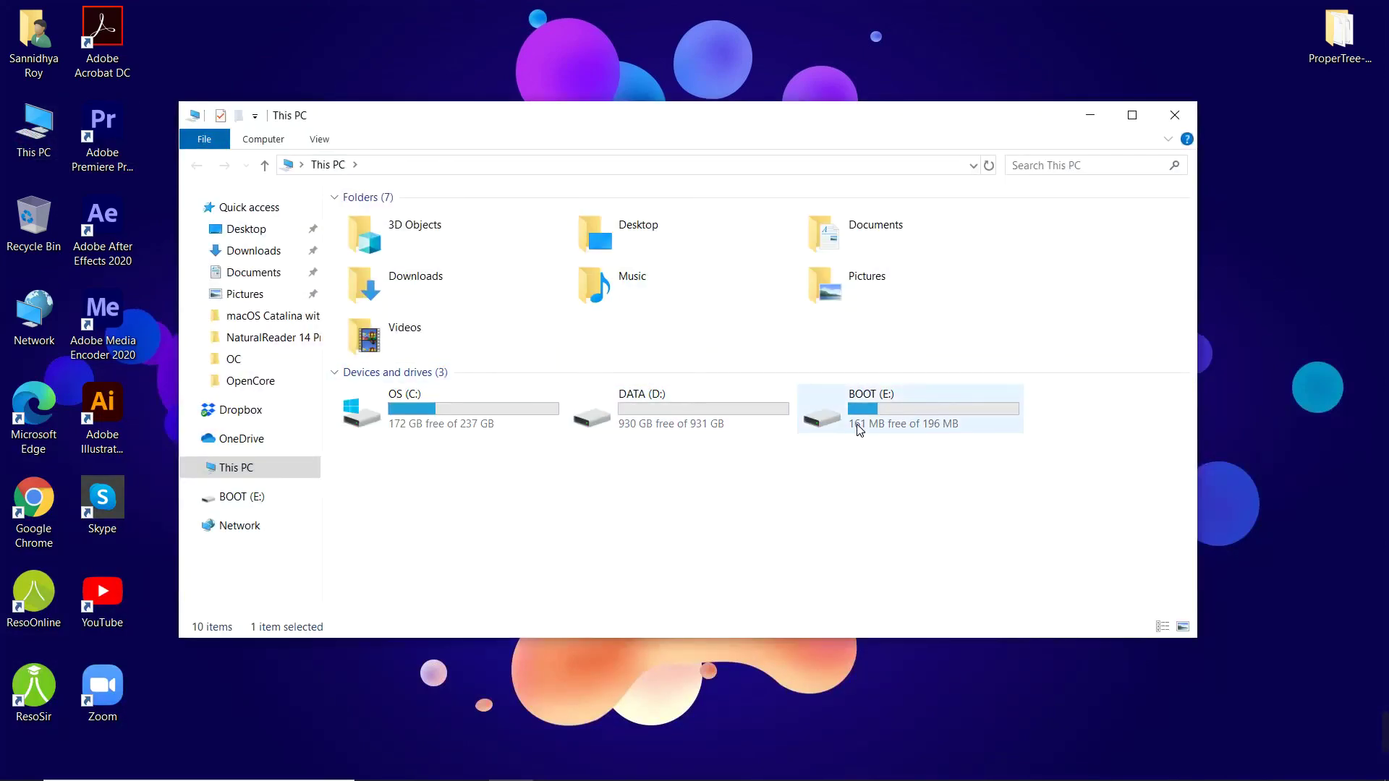
double_click(859, 427)
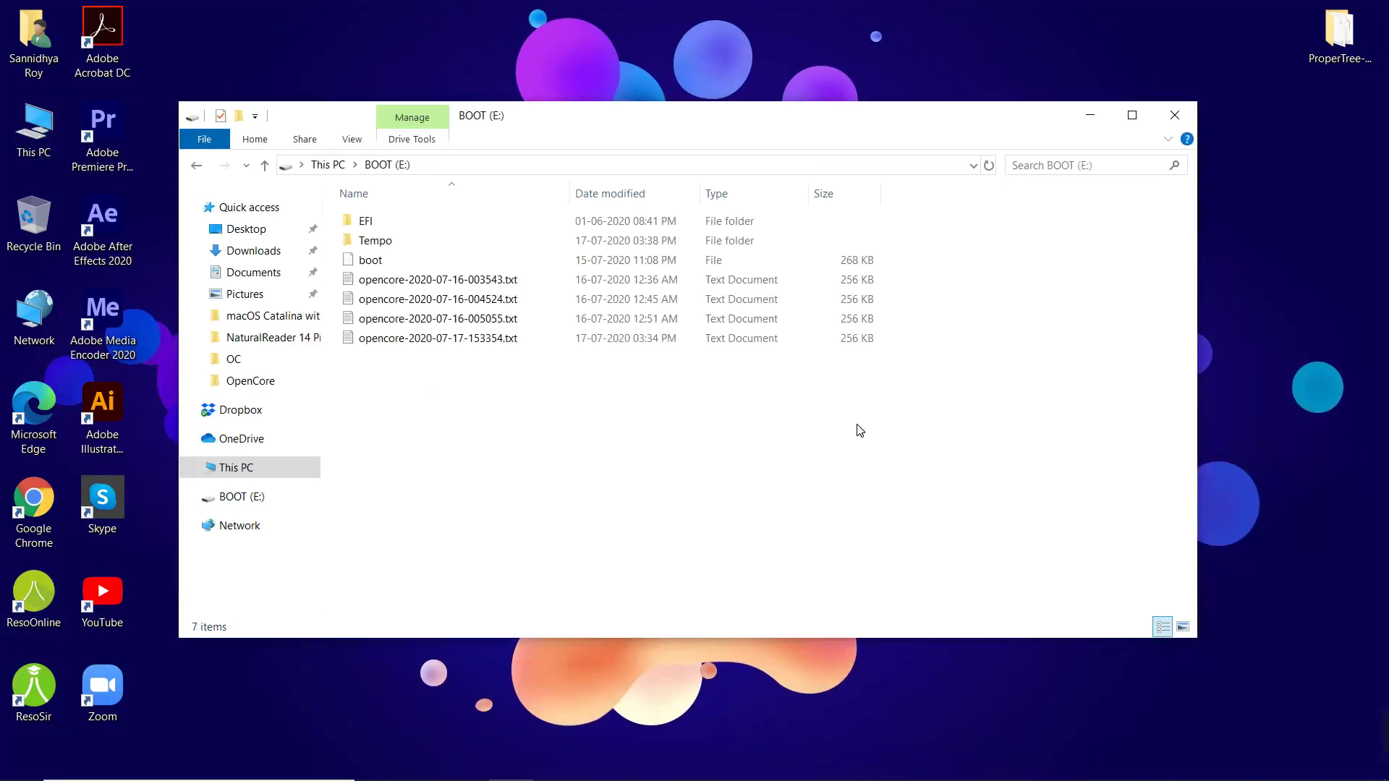
double_click(399, 224)
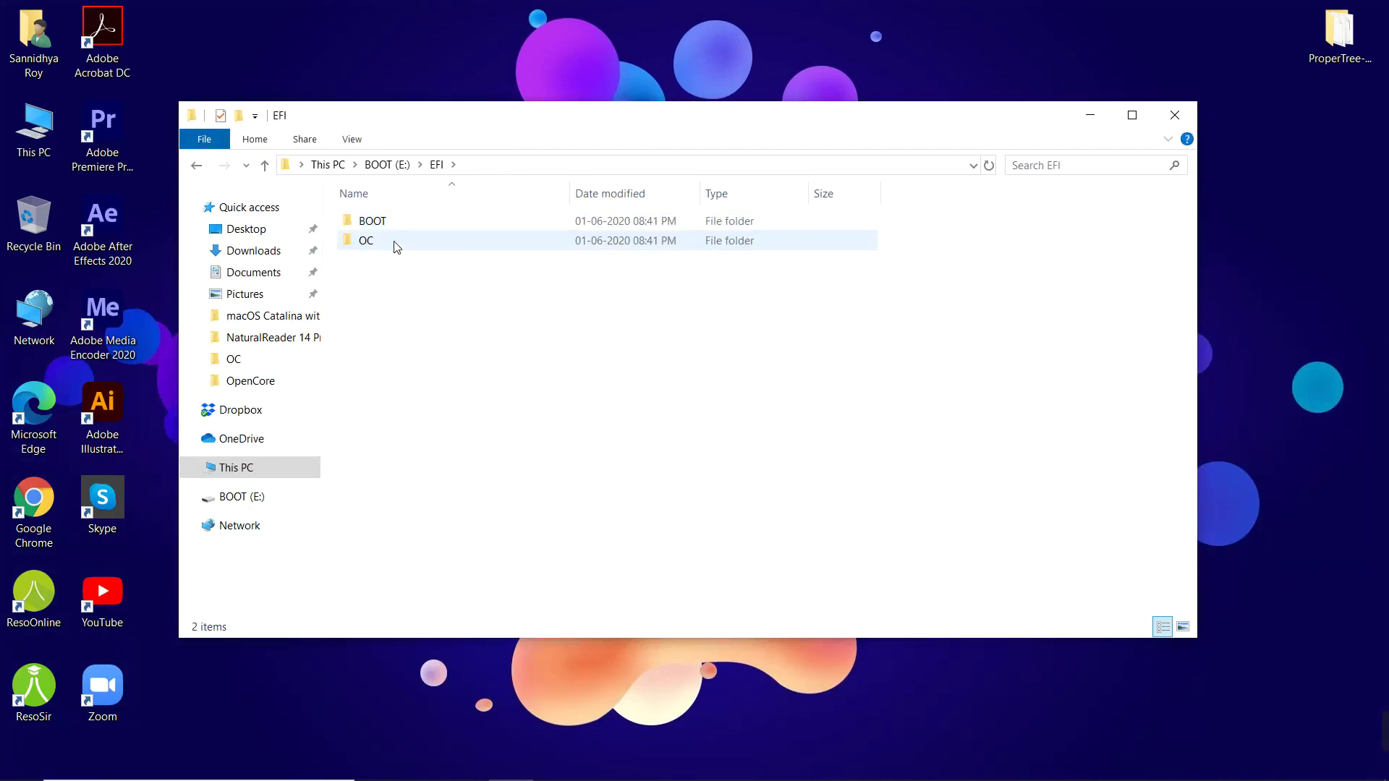
double_click(396, 246)
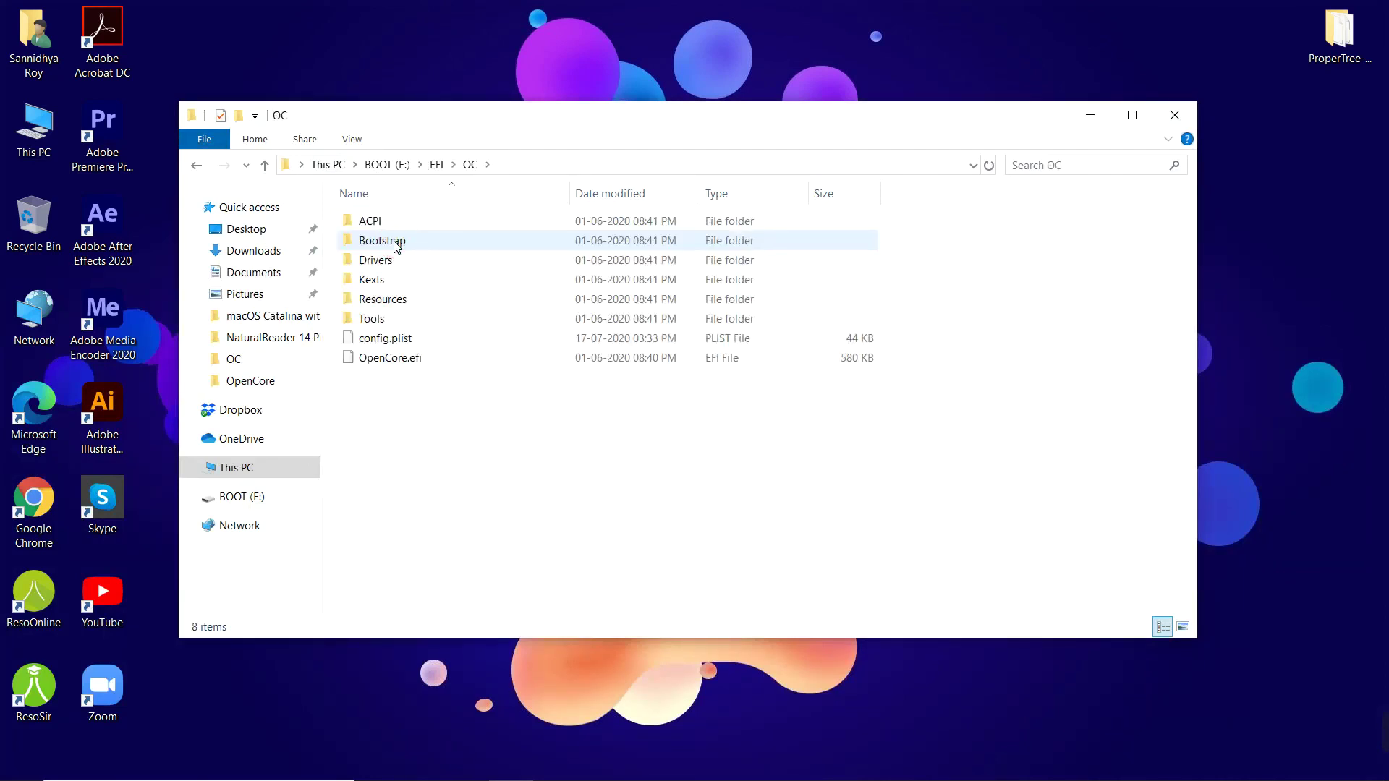
double_click(416, 285)
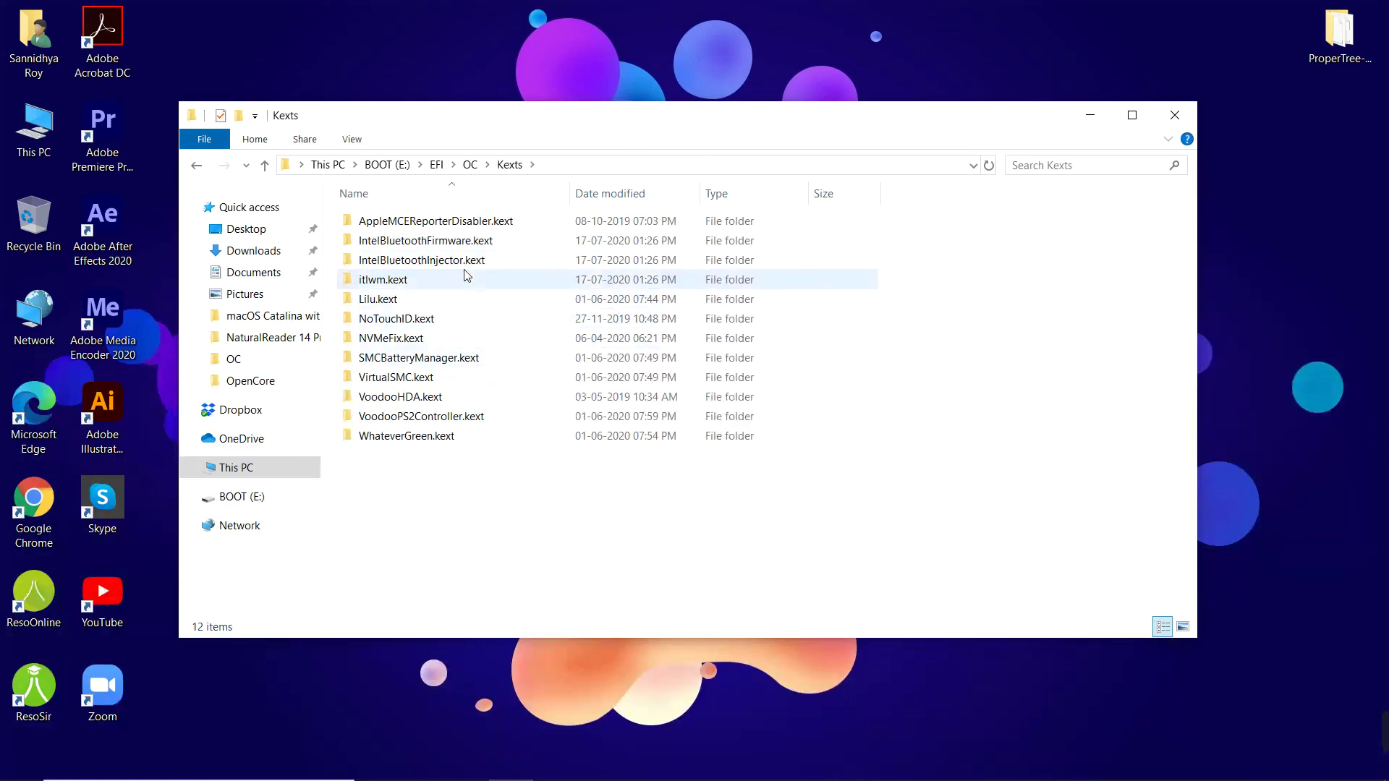
Drag HoRNDIS.kext from the desktop into the Kexts folder, then close the window.
left_click_drag(559, 115, 796, 360)
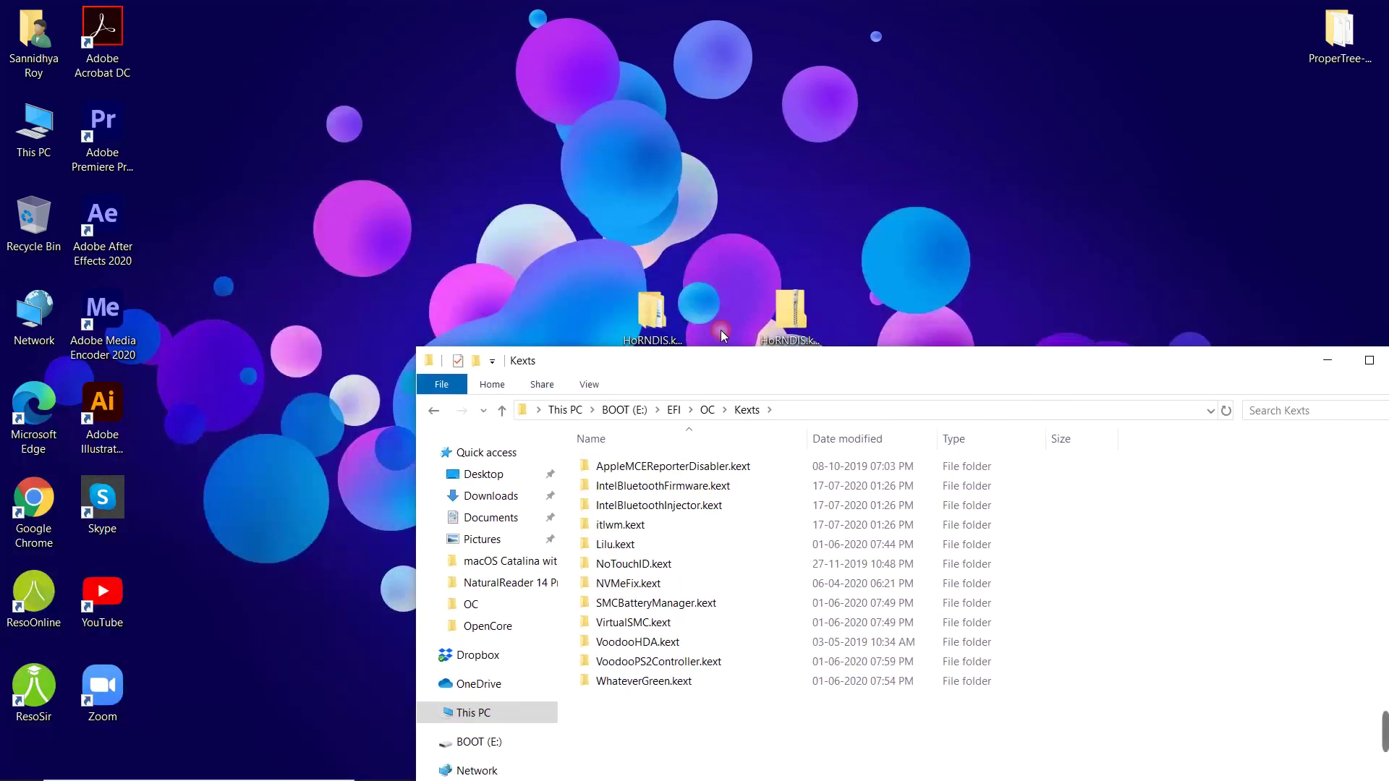
left_click_drag(645, 305, 1131, 539)
left_click_drag(909, 369, 711, 104)
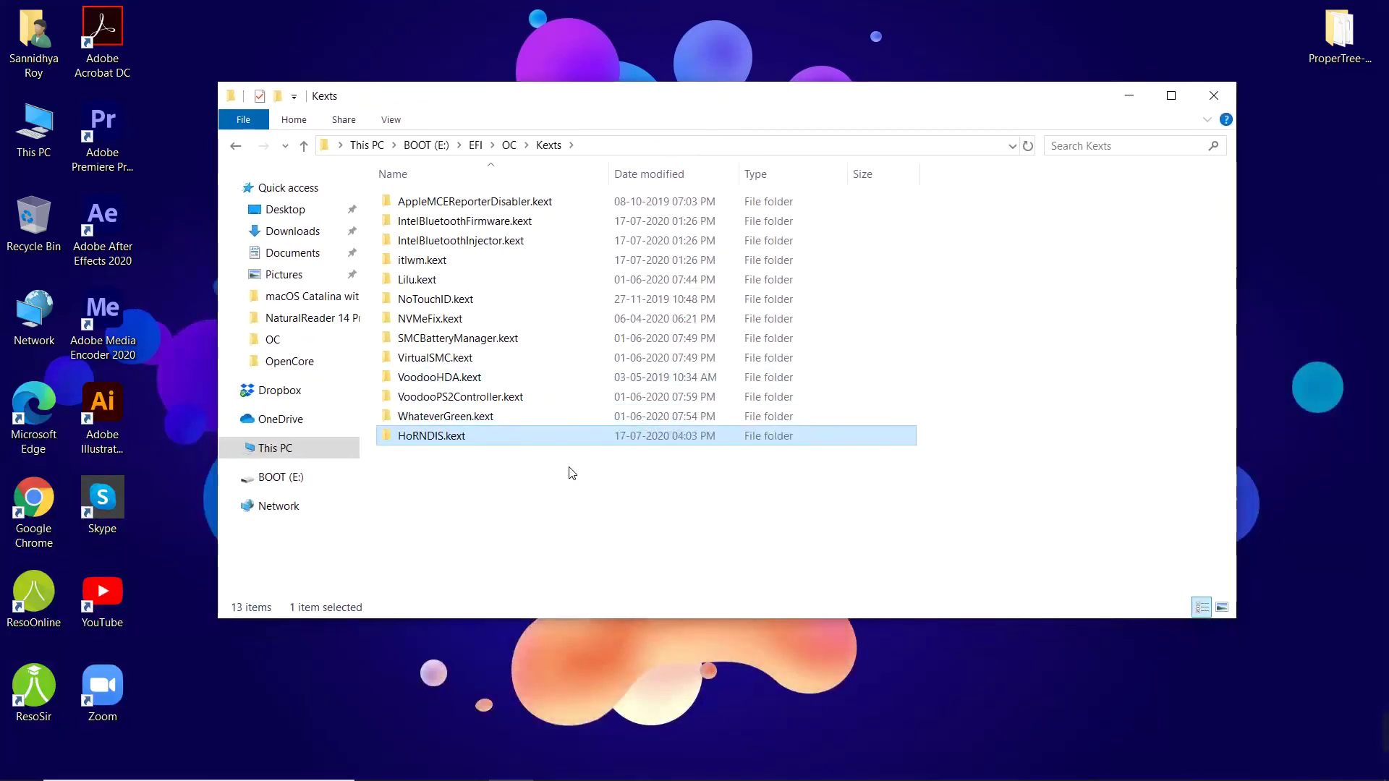
left_click(1232, 92)
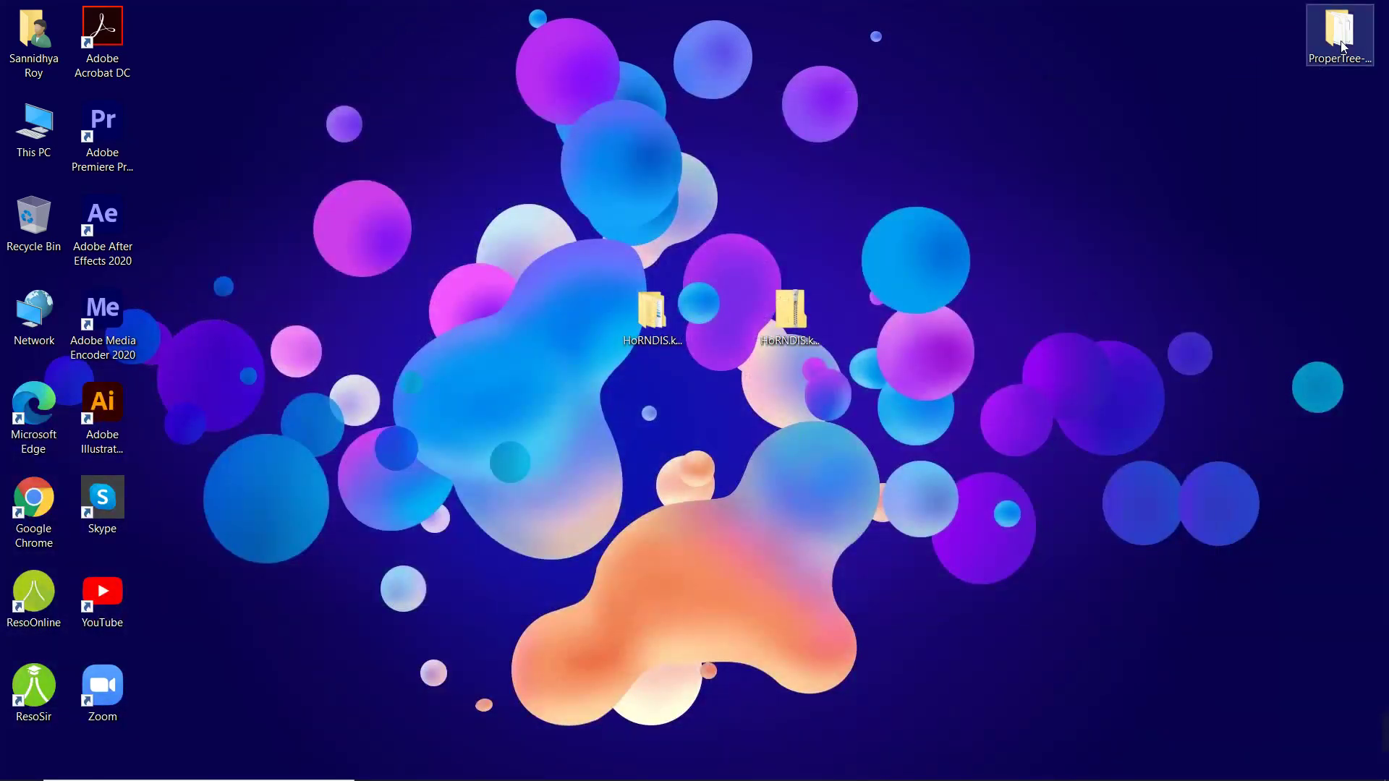
Launch ProperTree.bat and load config.plist from the BOOT drive's OC folder.
double_click(1340, 43)
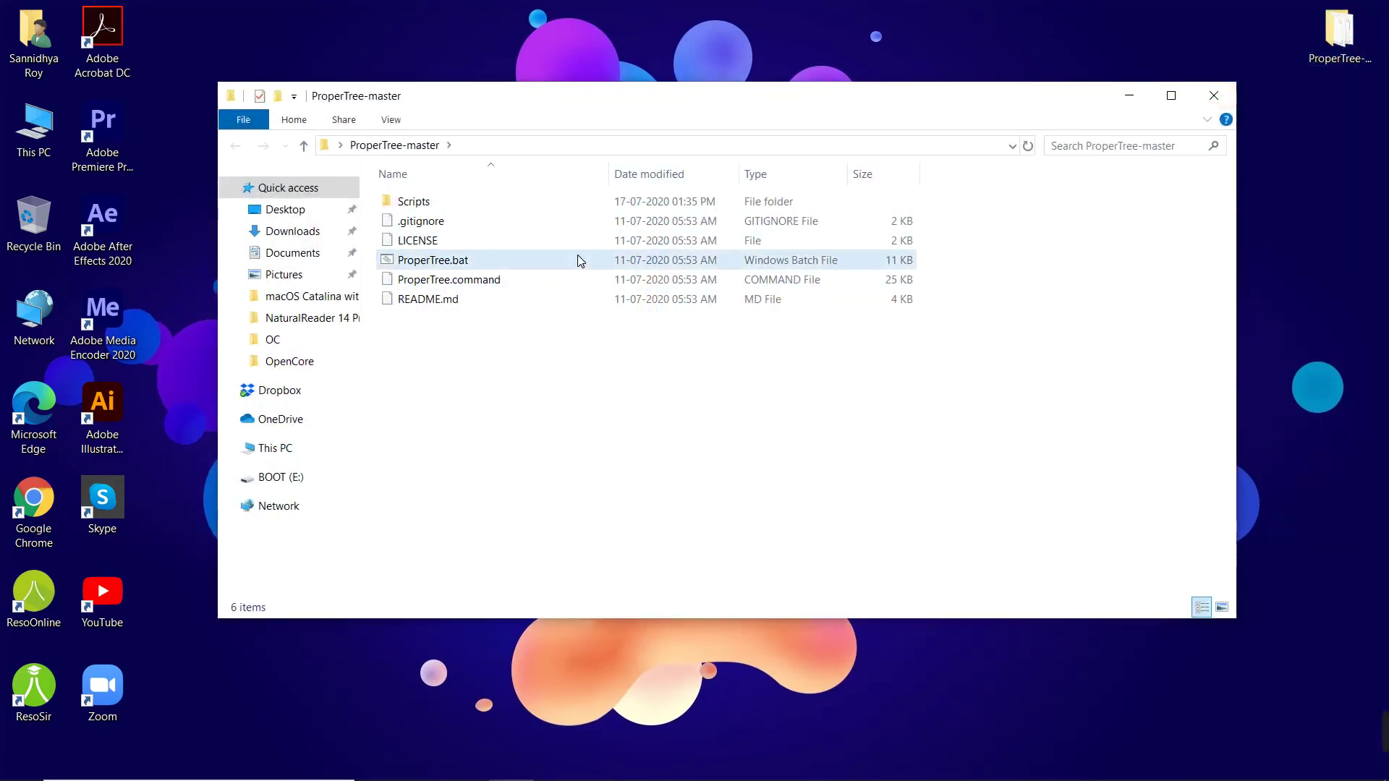
double_click(579, 259)
left_click(1231, 92)
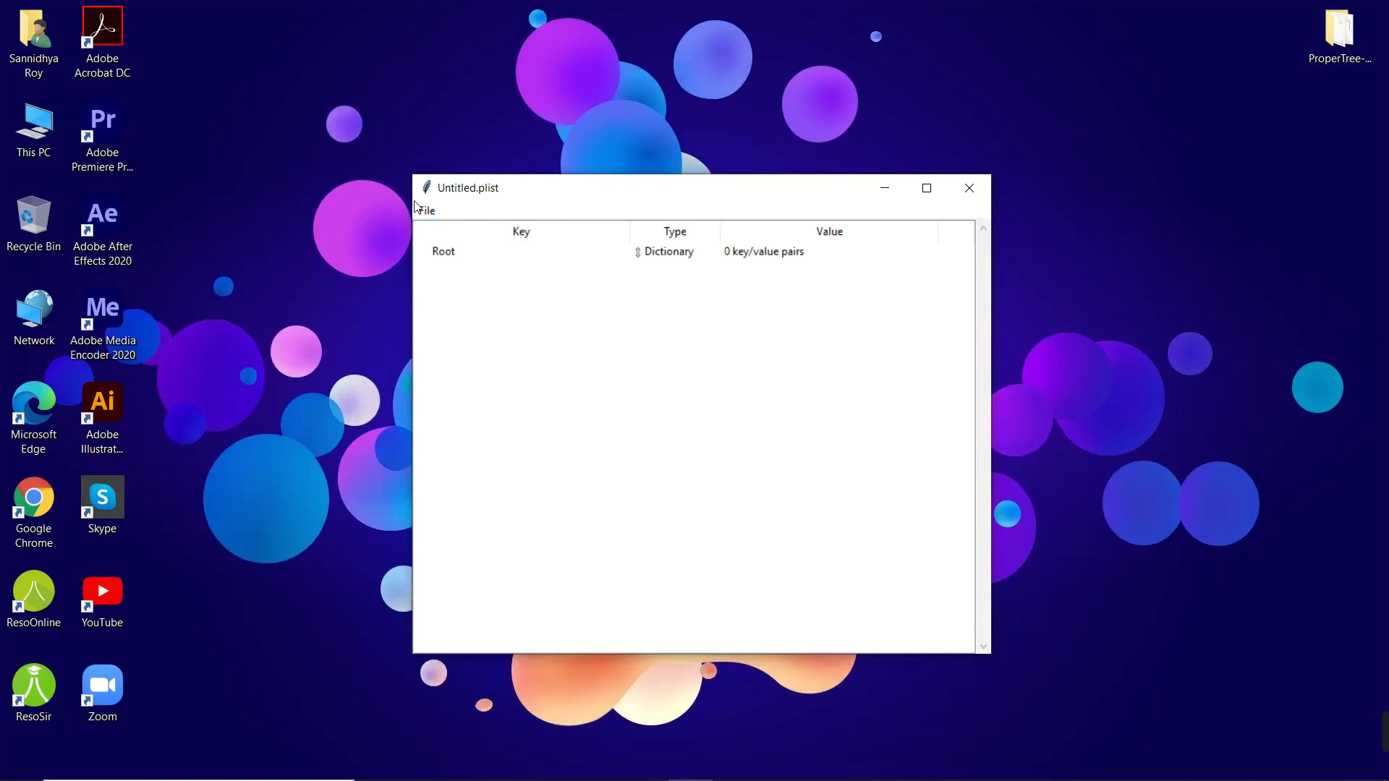
left_click(419, 210)
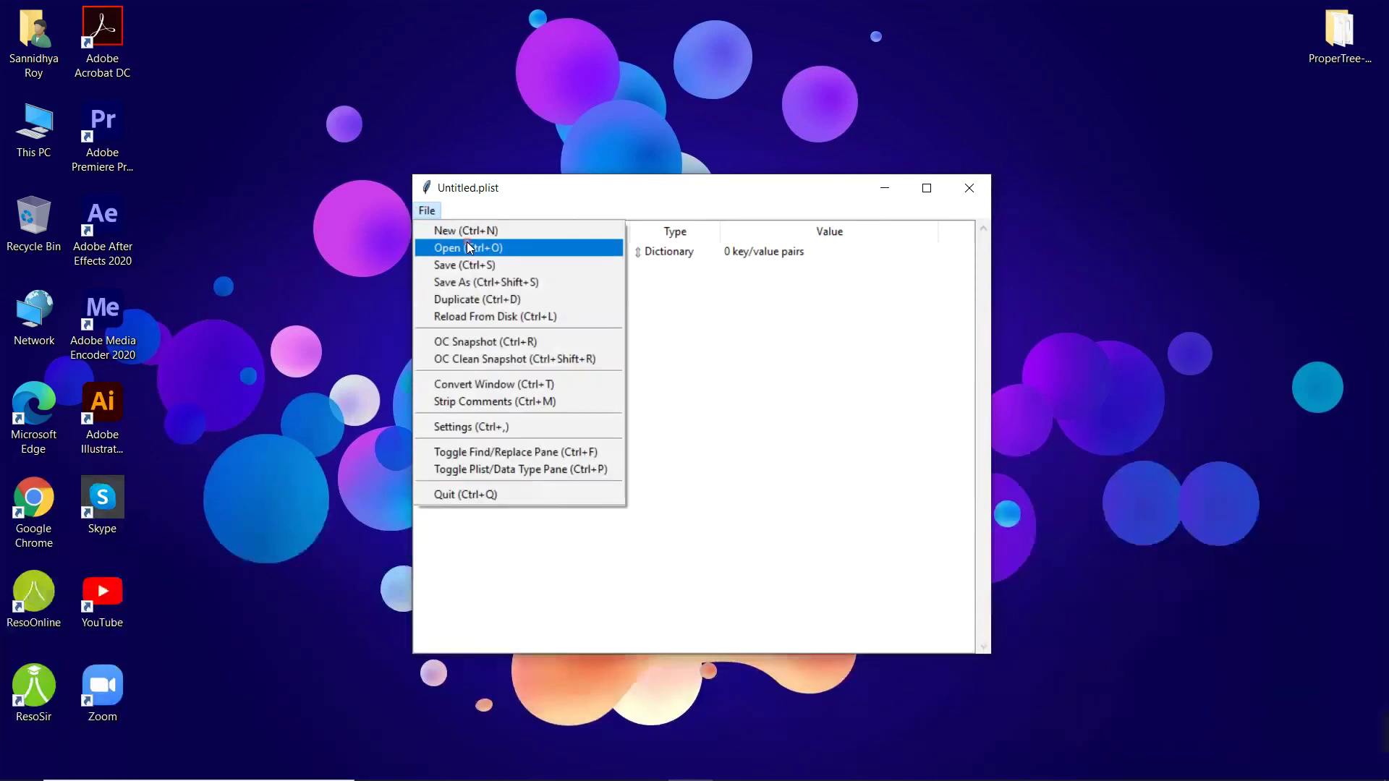
left_click(466, 242)
left_click(403, 387)
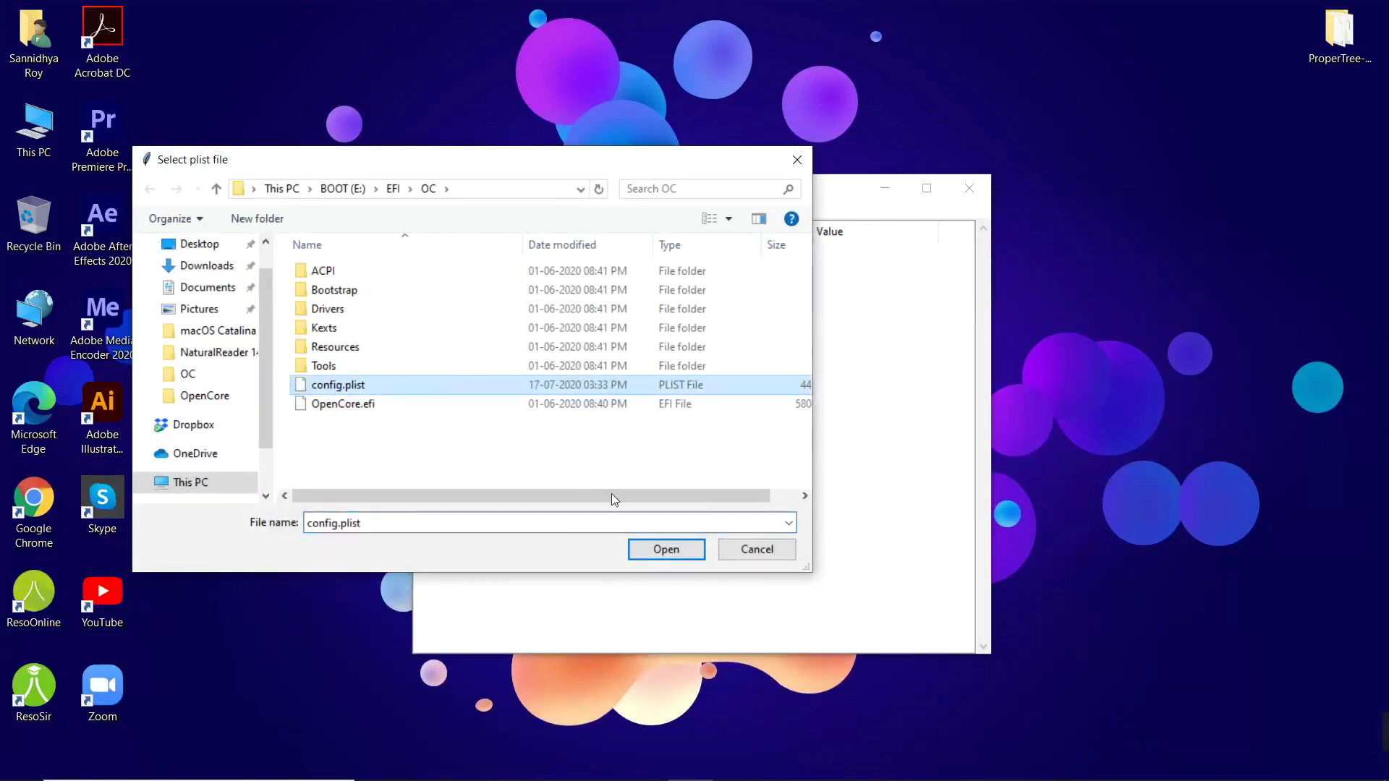
left_click(663, 550)
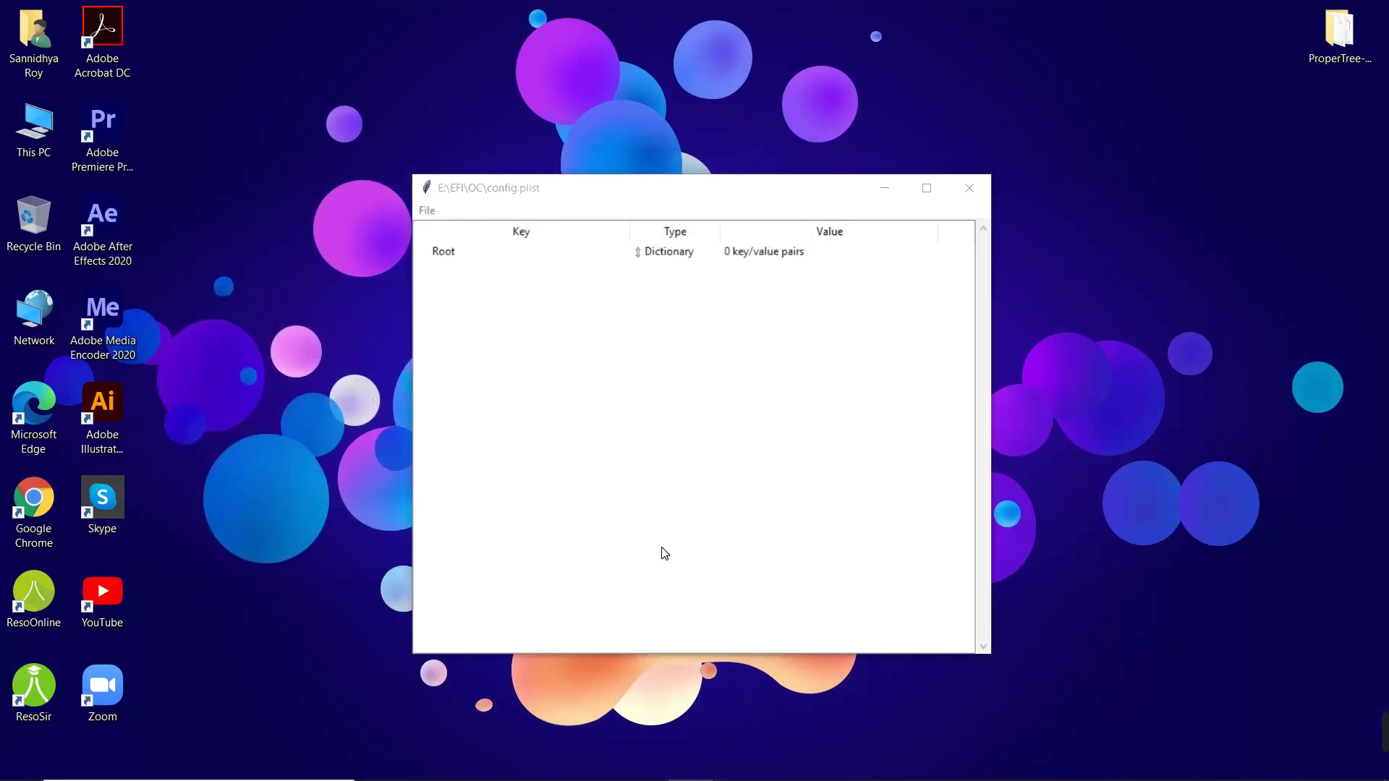
OC Snapshot BOOT (E:)\EFI\OC to pick up HoRNDIS.kext, save, and close ProperTree.
left_click(427, 212)
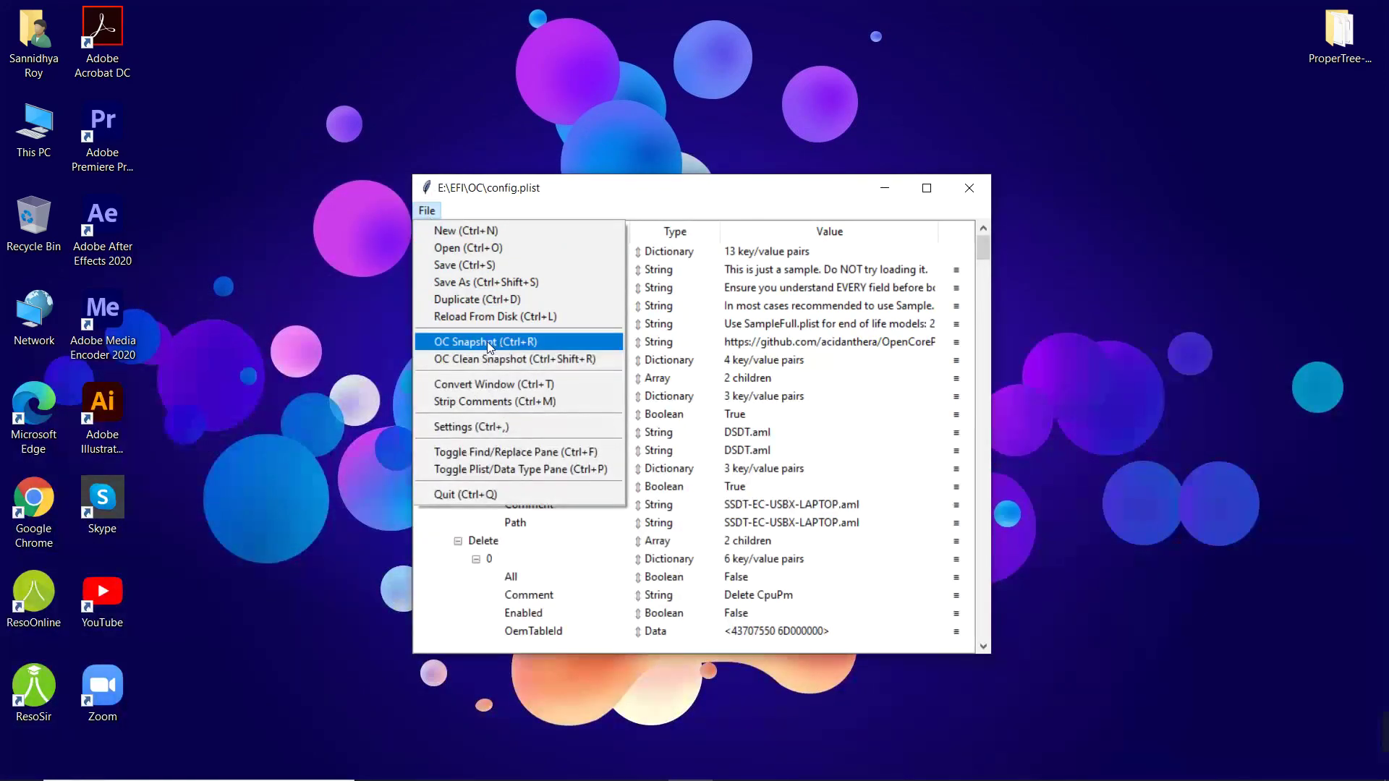
left_click(516, 348)
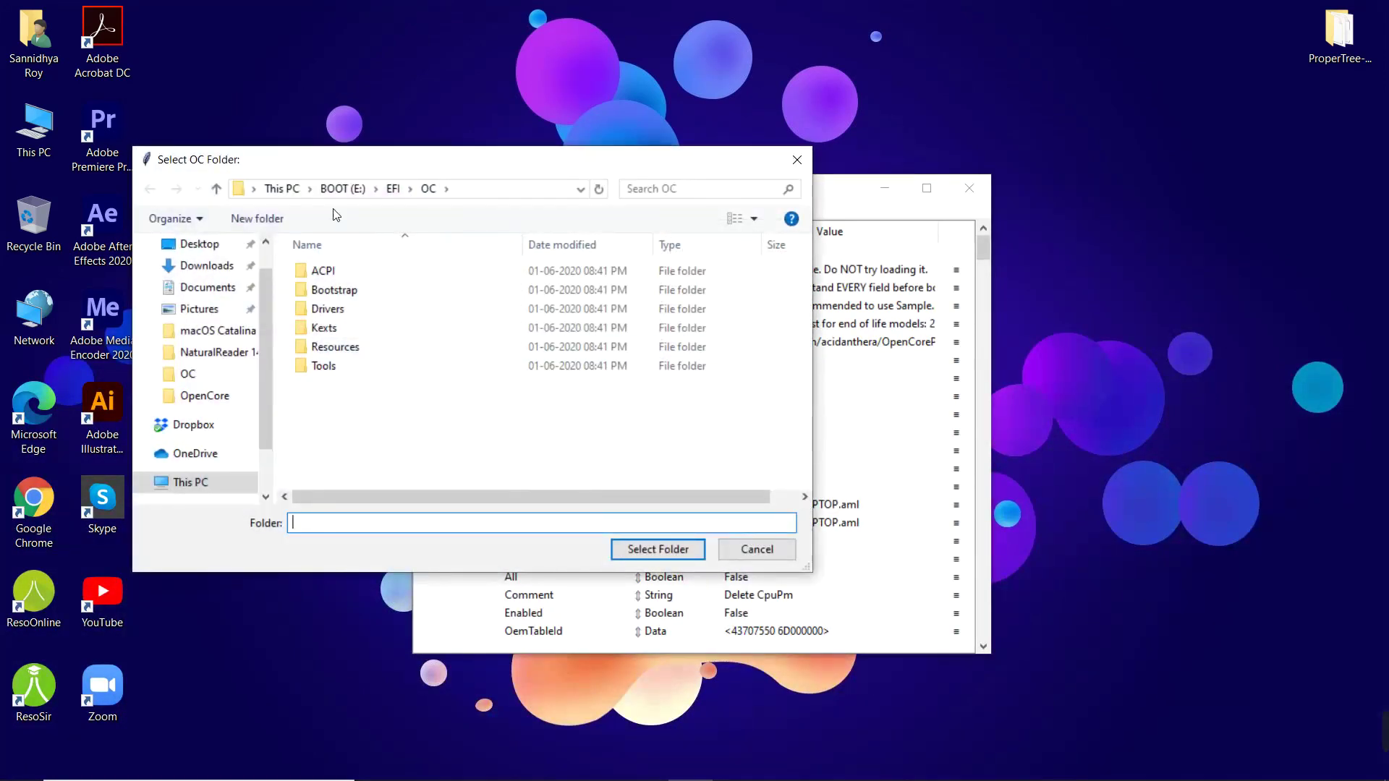
left_click(209, 481)
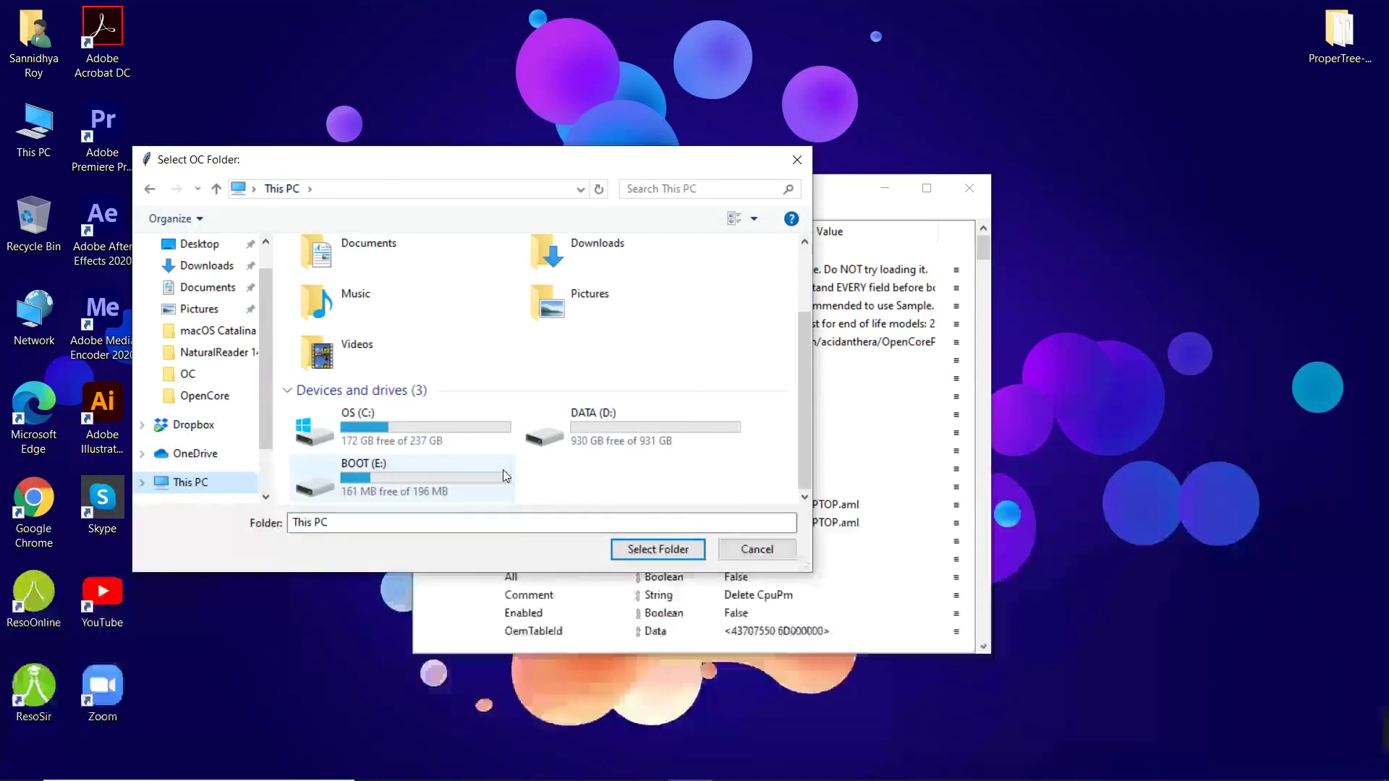
double_click(489, 471)
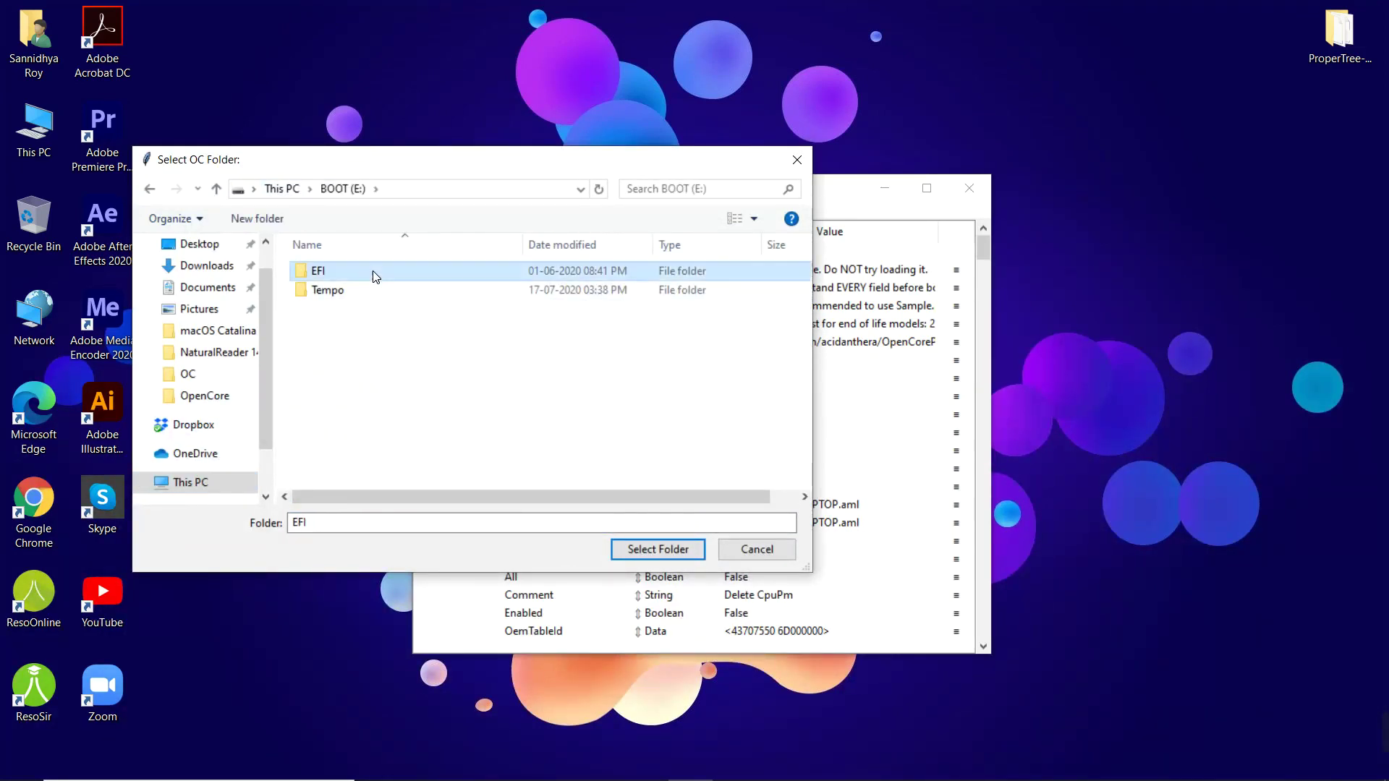
double_click(372, 270)
left_click(363, 288)
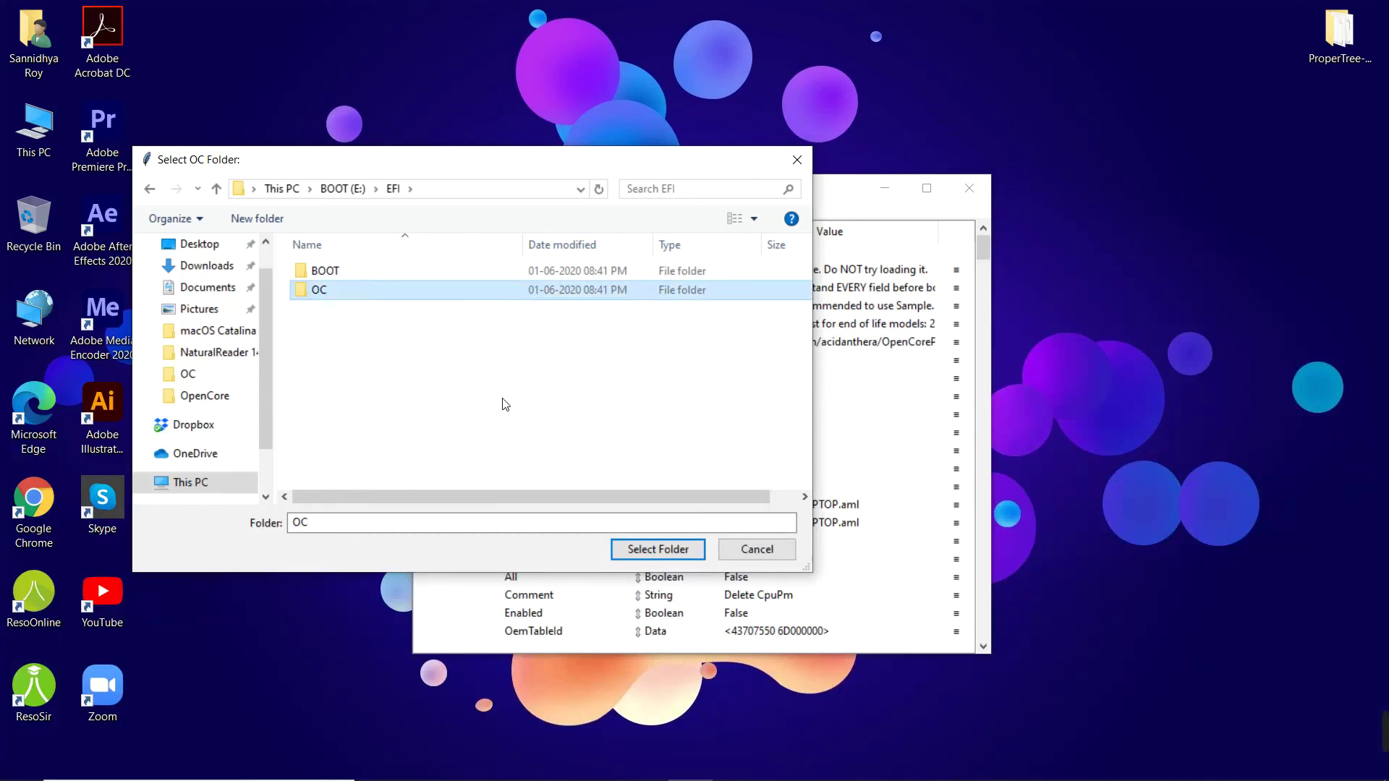
left_click(667, 551)
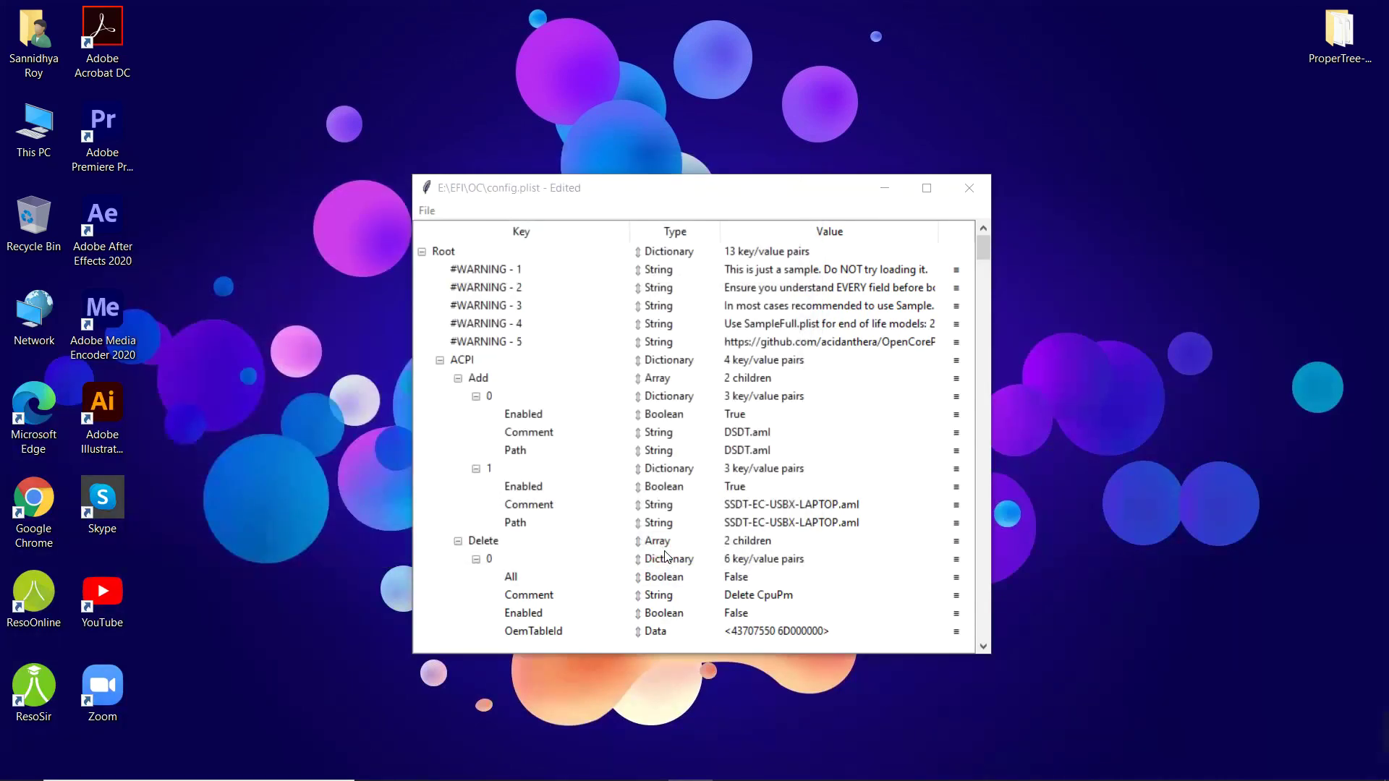
left_click(431, 209)
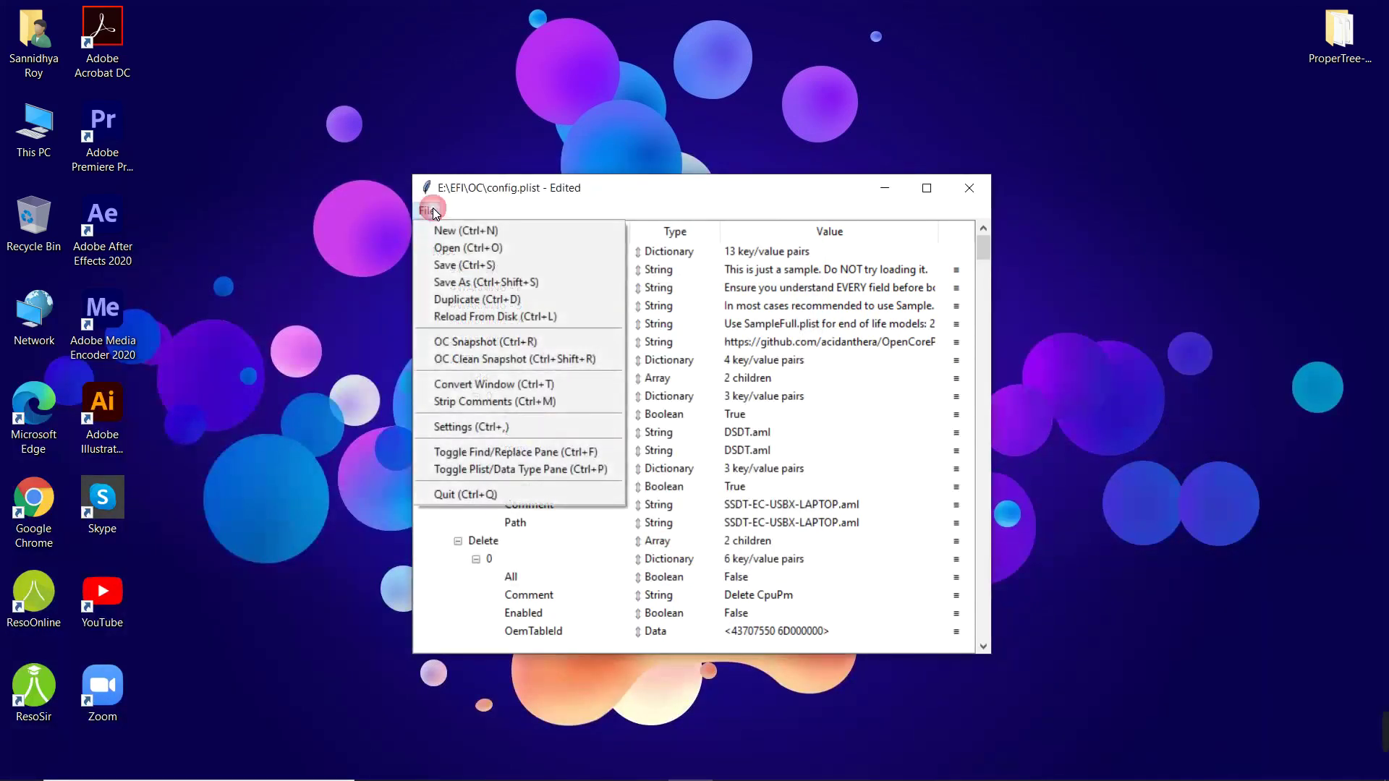
left_click(463, 265)
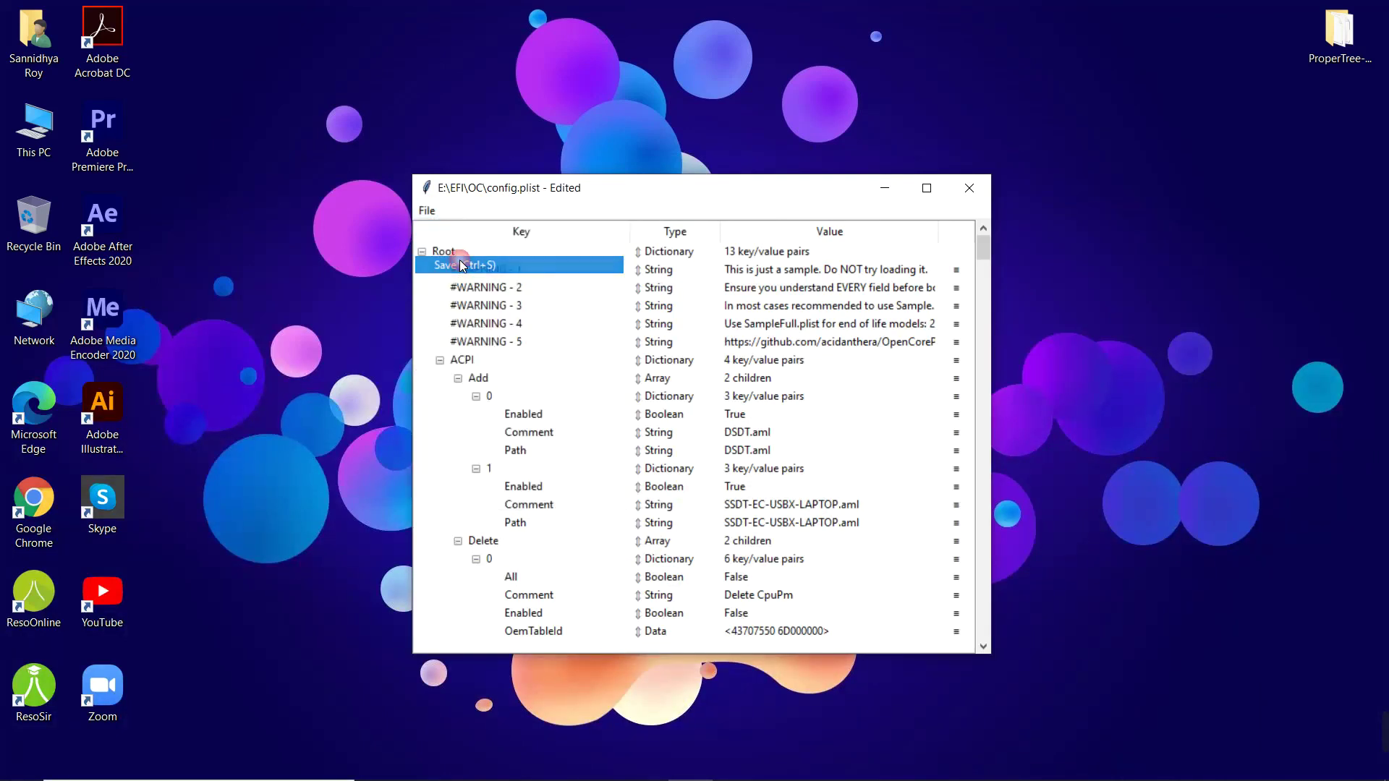
left_click(969, 190)
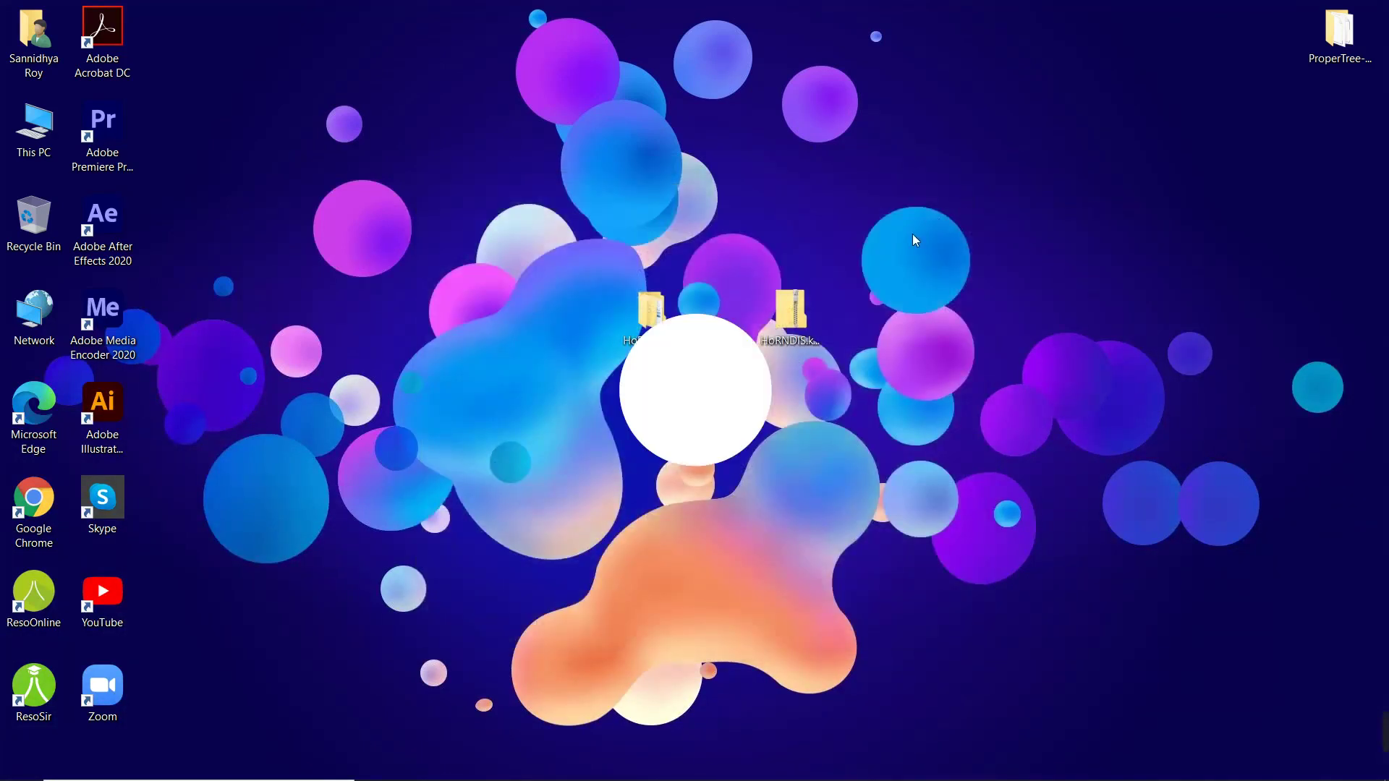